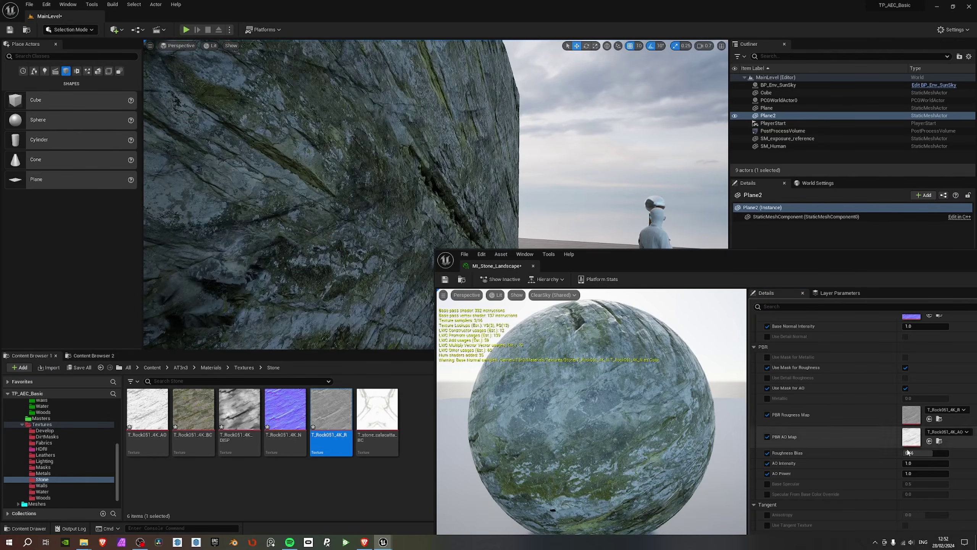
Adjust the Roughness Bias of MI_Stone_Landscape and set its displacement Range to 1.0 and Magnitude to 0.96.
{"action": "mouse_move", "coordinate": [923, 463]}
{"action": "left_mouse_down"}
{"action": "mouse_move", "coordinate": [962, 463]}
{"action": "mouse_move", "coordinate": [908, 463]}
{"action": "left_mouse_up"}
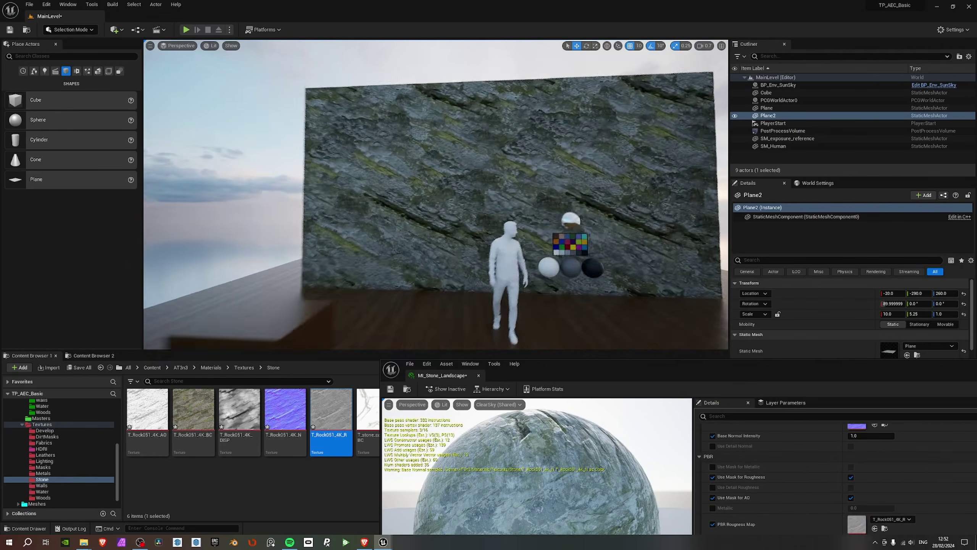
{"action": "right_click_drag", "start_coordinate": [435, 193], "coordinate": [462, 193]}
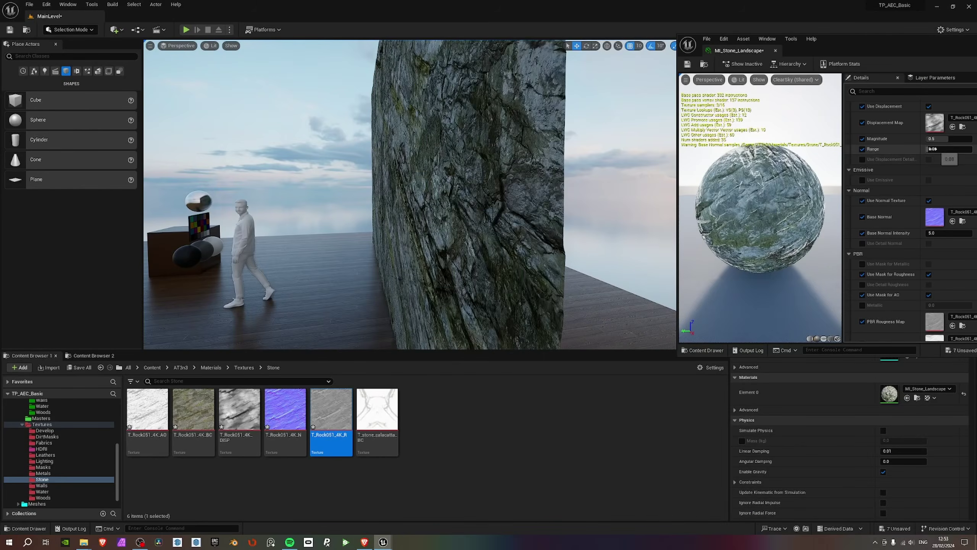
{"action": "left_click", "coordinate": [933, 149]}
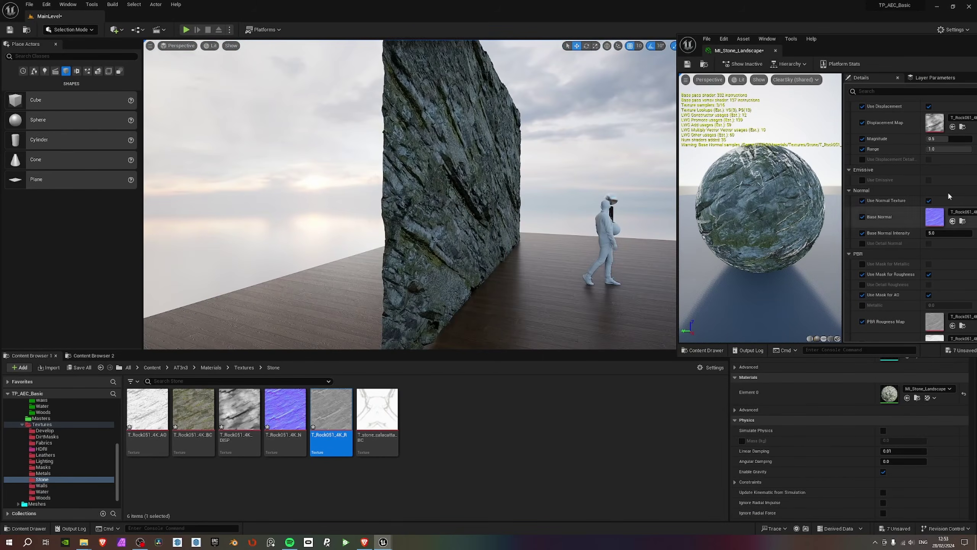
{"action": "type", "text": "0.96"}
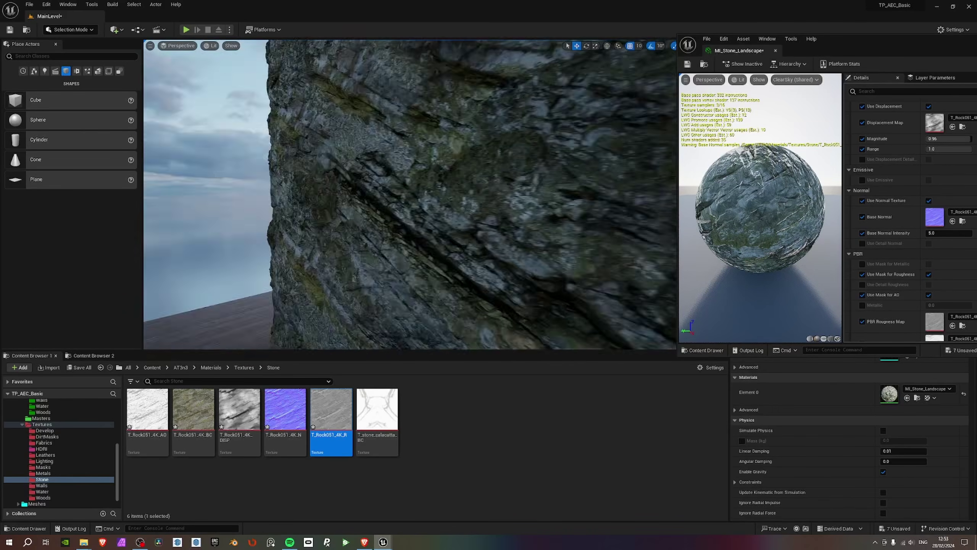
{"action": "right_click_drag", "start_coordinate": [426, 139], "coordinate": [577, 139]}
{"action": "right_click_drag", "start_coordinate": [426, 139], "coordinate": [446, 135]}
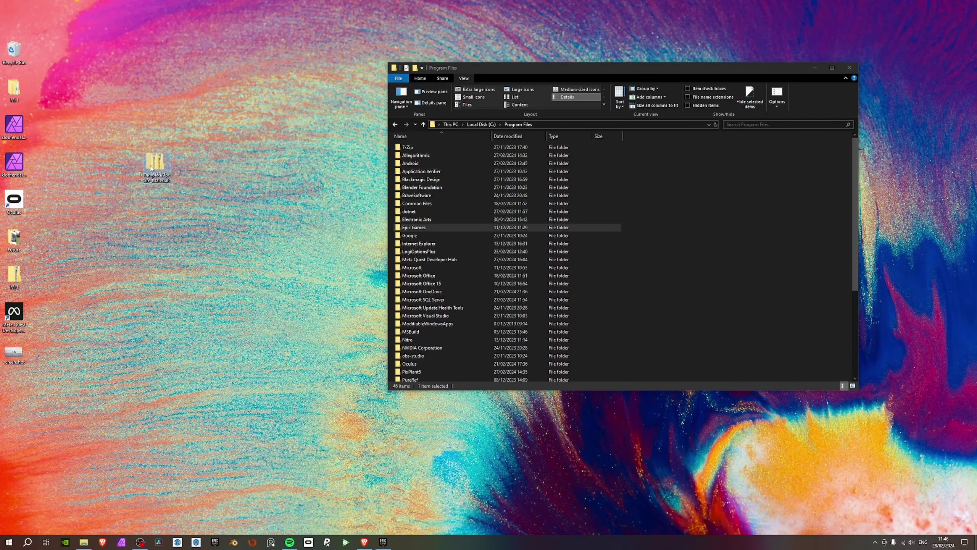
Open the TP_AEC_Basic template folder under Epic Games, UE_5.3, Templates, with the update archive set aside on the desktop.
{"action": "left_click_drag", "start_coordinate": [157, 166], "coordinate": [98, 138]}
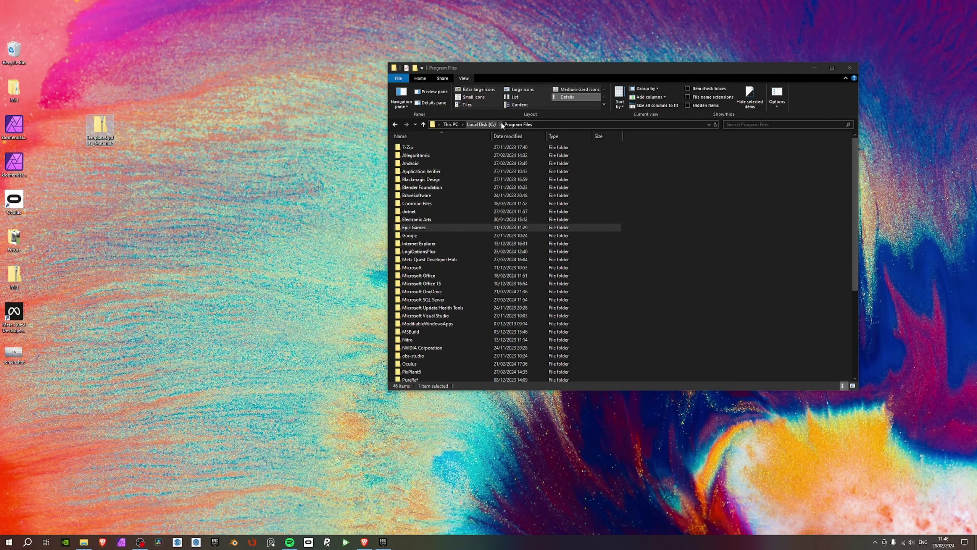
{"action": "double_click", "coordinate": [419, 230]}
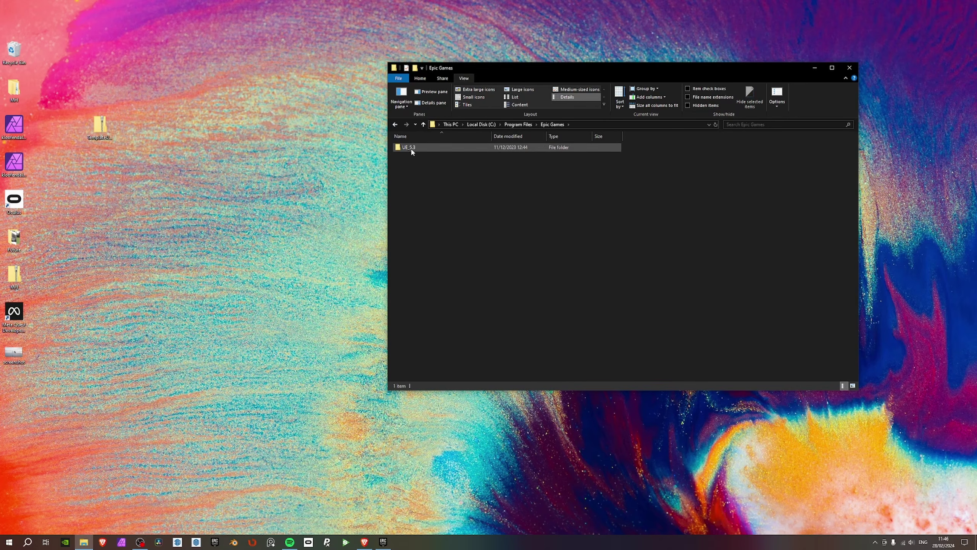
{"action": "double_click", "coordinate": [408, 147]}
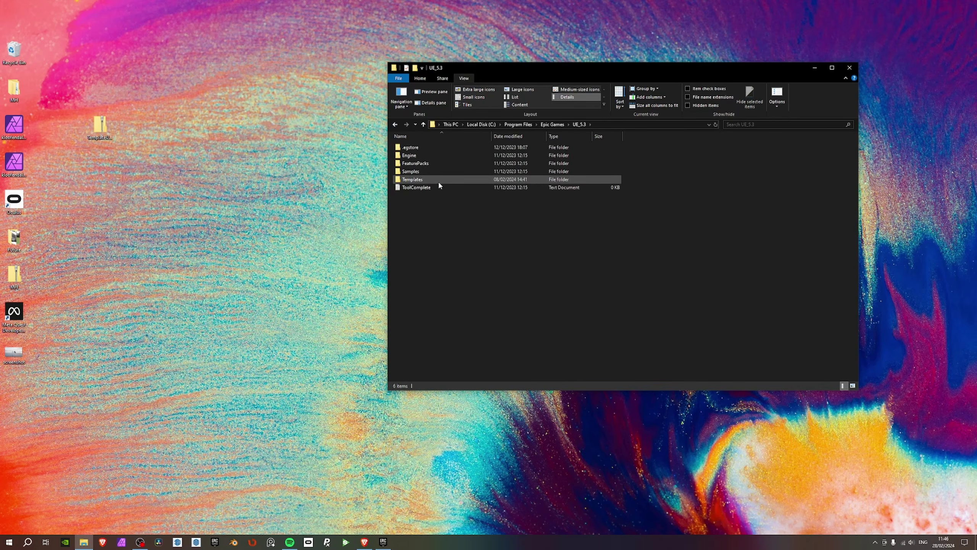
{"action": "double_click", "coordinate": [417, 180]}
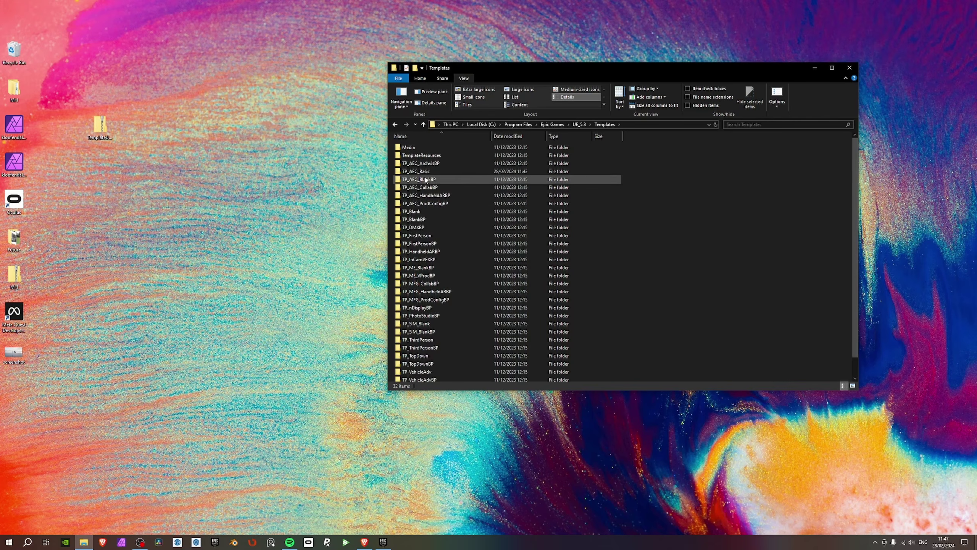
{"action": "mouse_move", "coordinate": [425, 175]}
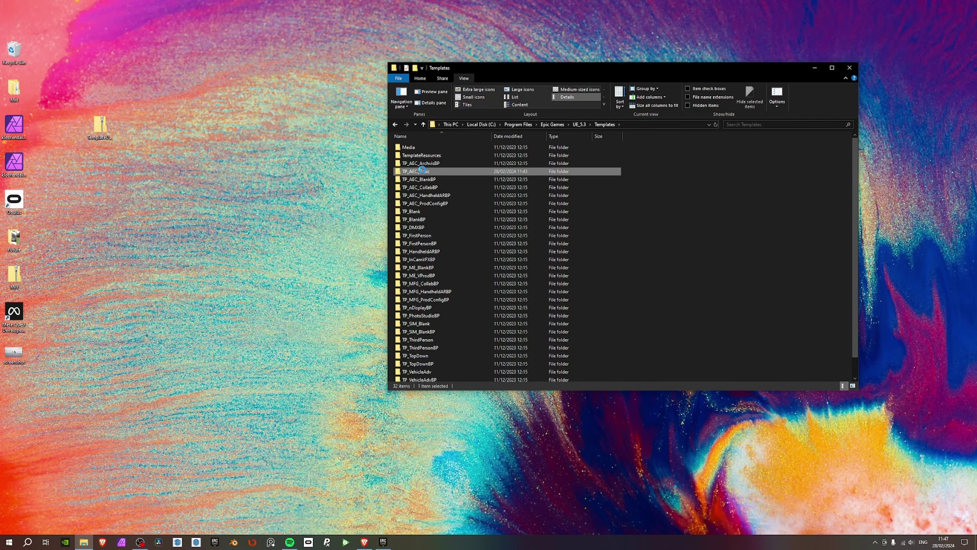
{"action": "double_click", "coordinate": [423, 172]}
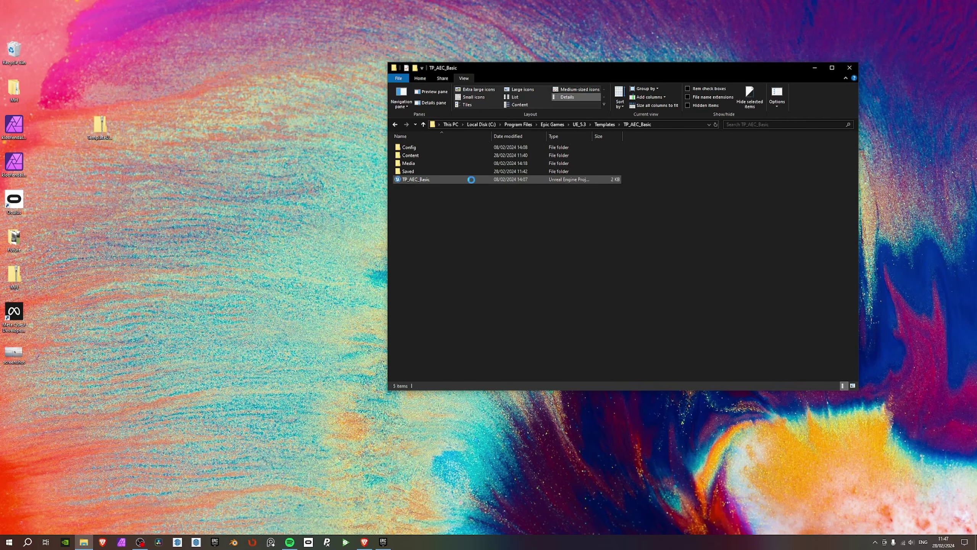
Copy the Config, Content and Saved folders from the TemplateUpdate_Materials archive into TP_AEC_Basic, replacing the files with matching names.
{"action": "double_click", "coordinate": [99, 127]}
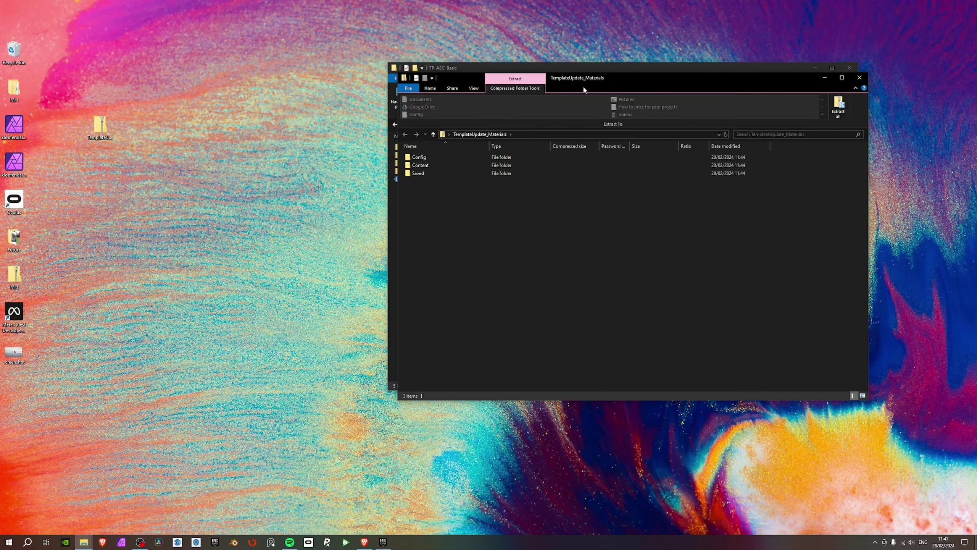
{"action": "left_click_drag", "start_coordinate": [583, 84], "coordinate": [228, 154]}
{"action": "left_click_drag", "start_coordinate": [427, 154], "coordinate": [721, 358]}
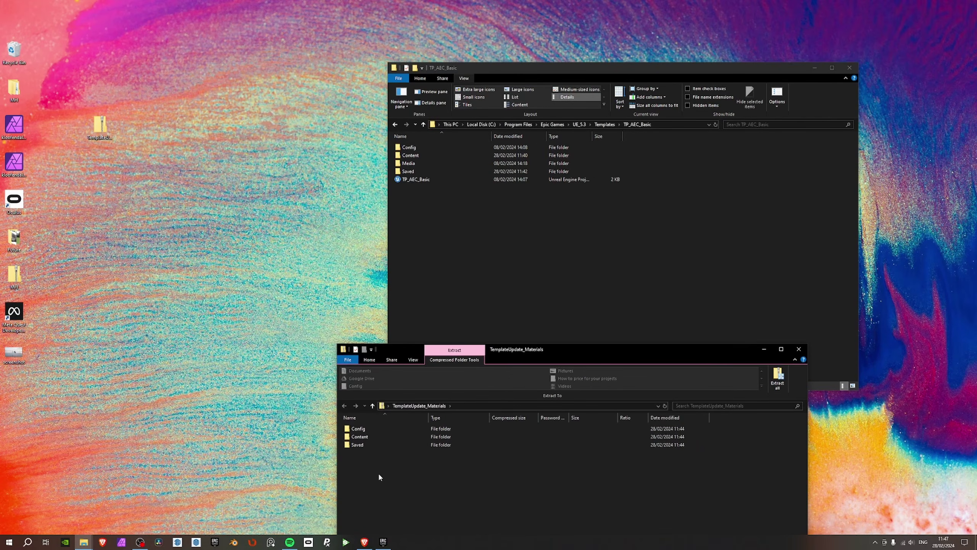
{"action": "left_click_drag", "start_coordinate": [359, 478], "coordinate": [459, 259]}
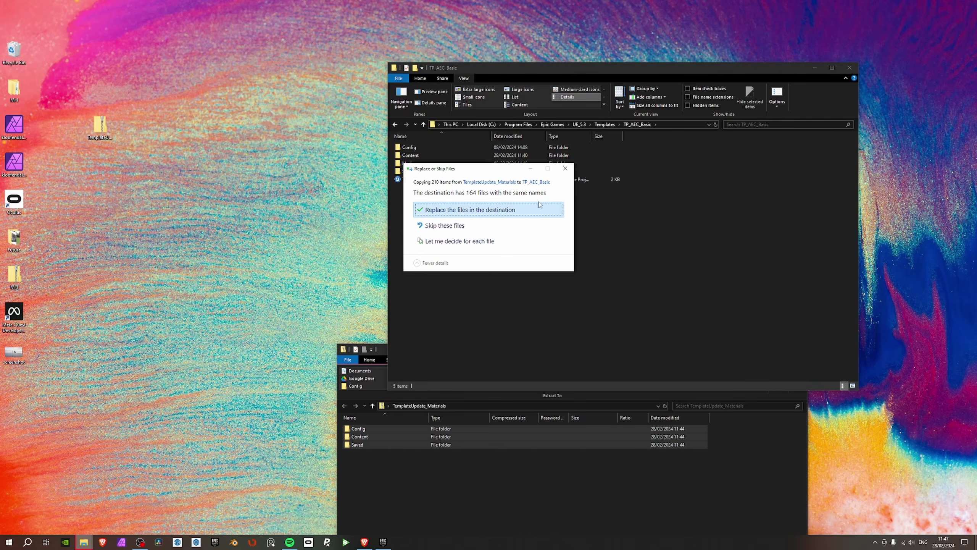
{"action": "left_click", "coordinate": [482, 210]}
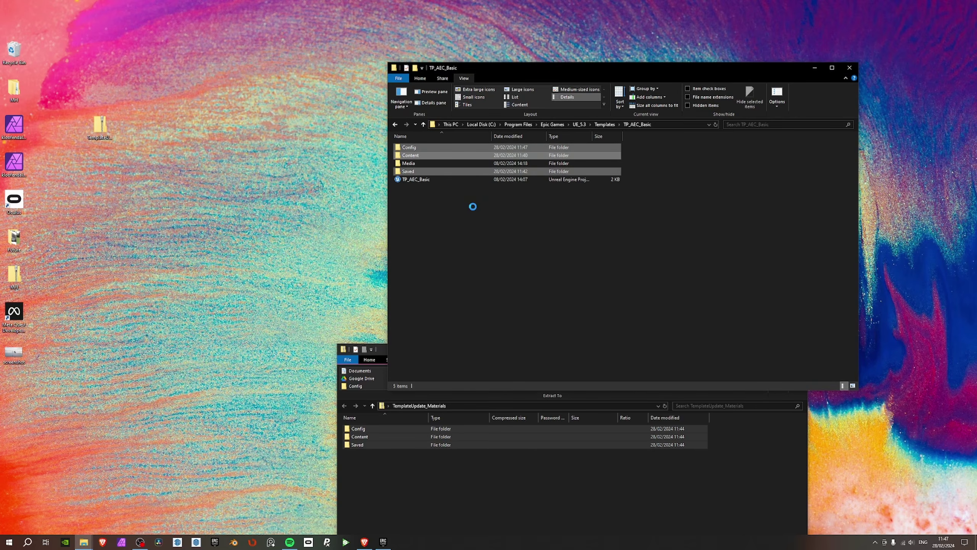
{"action": "left_click", "coordinate": [452, 236]}
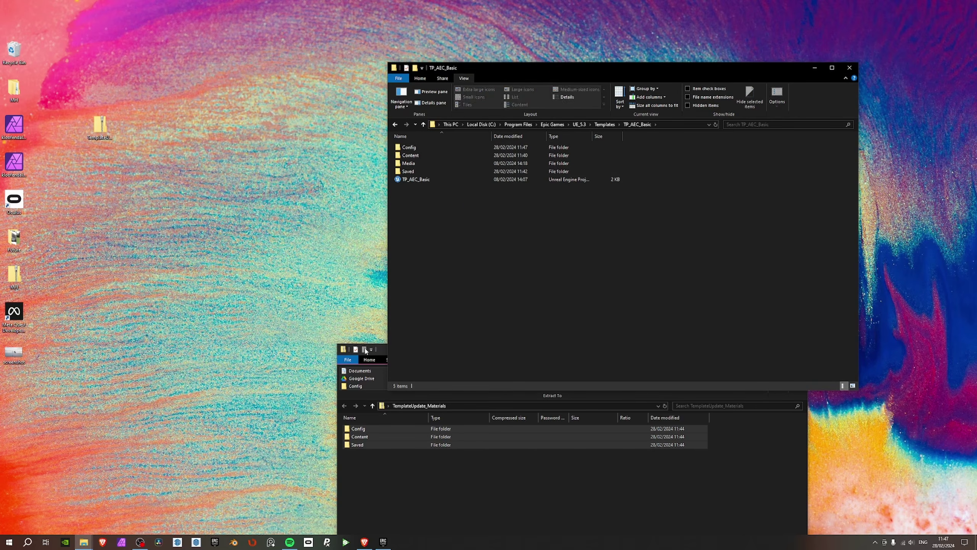
{"action": "left_click_drag", "start_coordinate": [379, 348], "coordinate": [77, 200]}
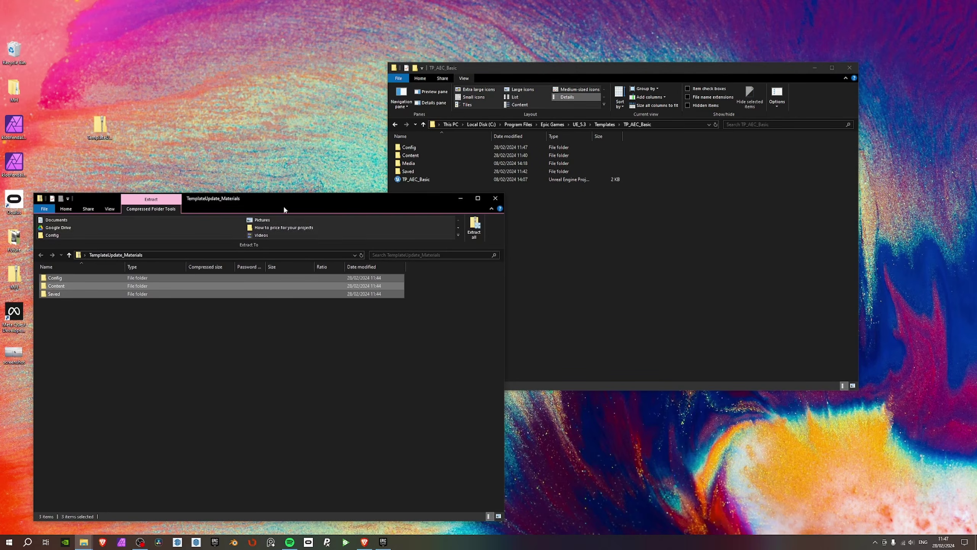
{"action": "left_click", "coordinate": [460, 199]}
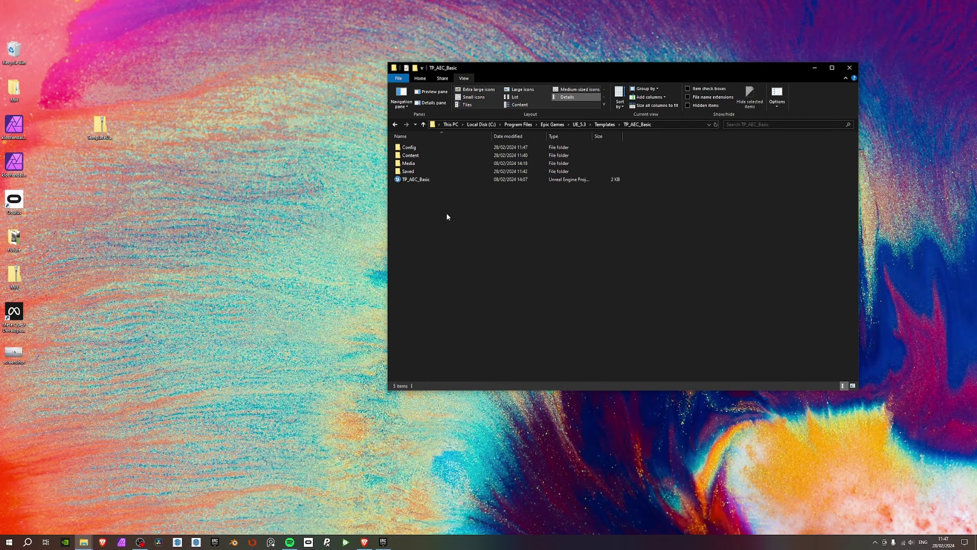
Open the TP_AEC_Basic thumbnail image from the template's Media folder in Affinity Photo 2.
{"action": "double_click", "coordinate": [409, 164]}
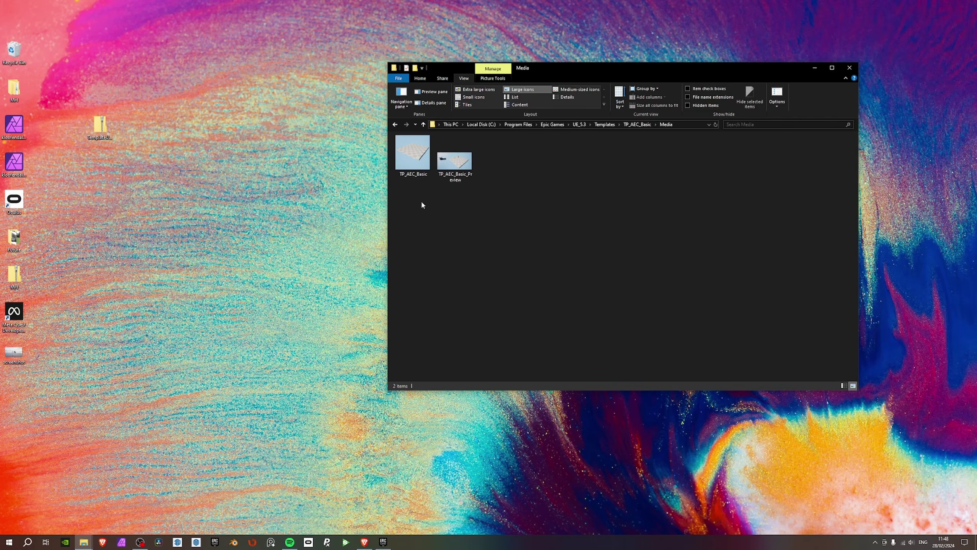
{"action": "left_click", "coordinate": [417, 162]}
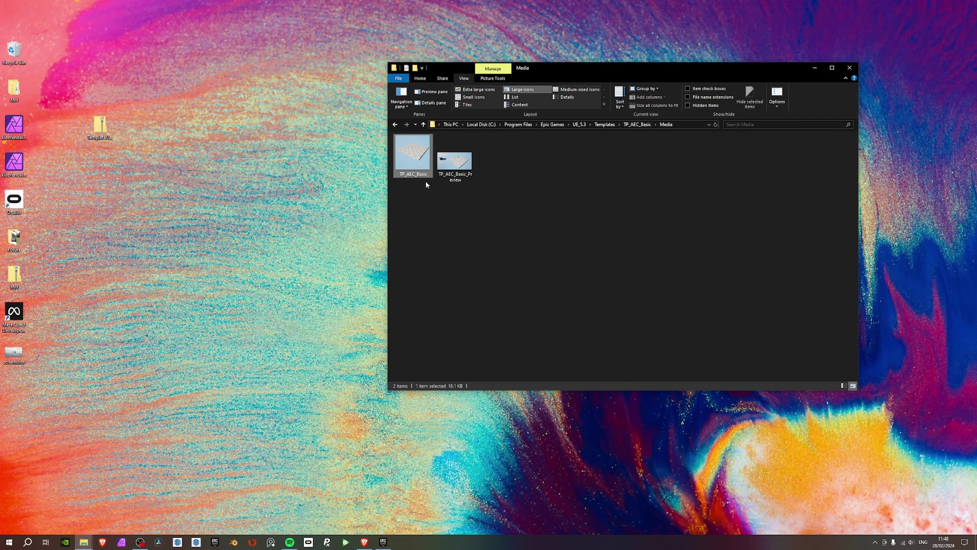
{"action": "right_click", "coordinate": [414, 156]}
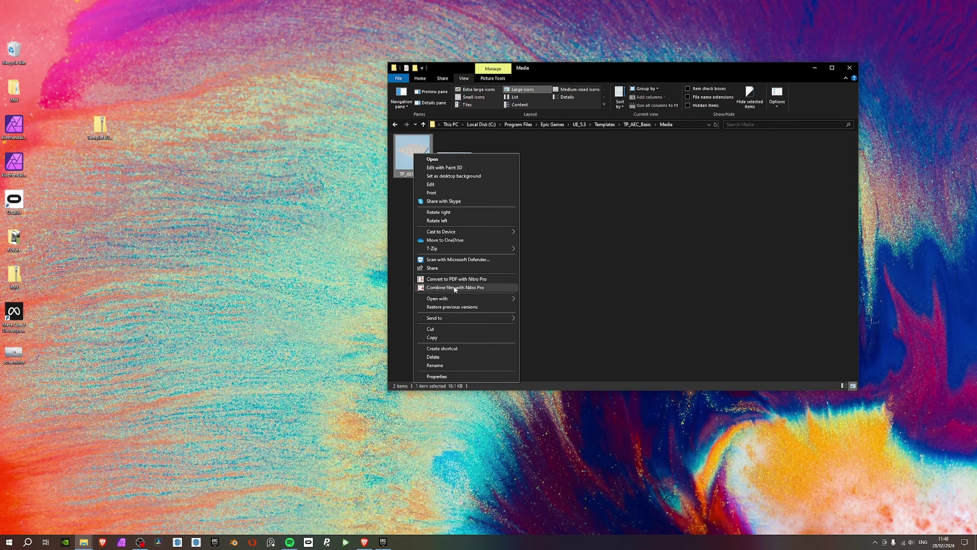
{"action": "mouse_move", "coordinate": [462, 300]}
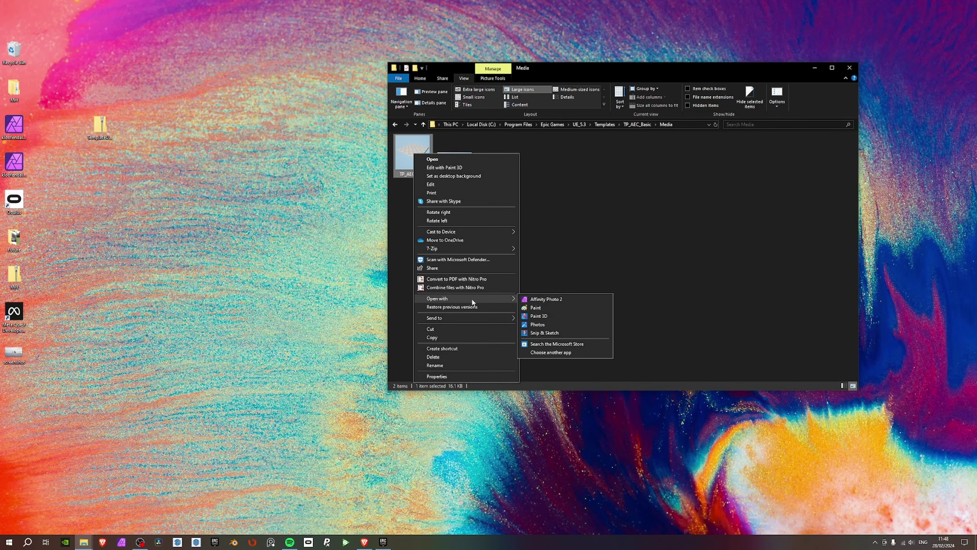
{"action": "left_click", "coordinate": [555, 300]}
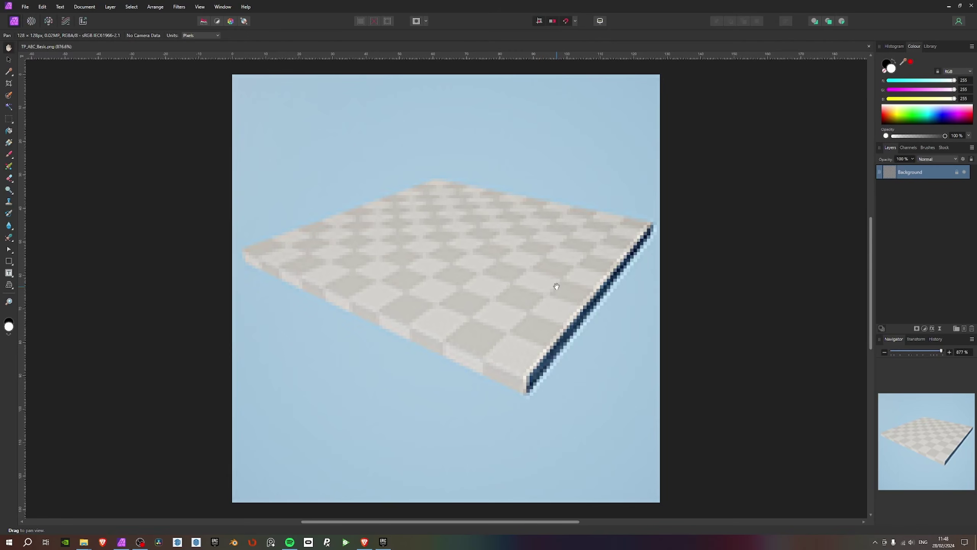
{"action": "scroll", "coordinate": [475, 277], "scroll_direction": "down", "scroll_amount": 3, "text": "ctrl"}
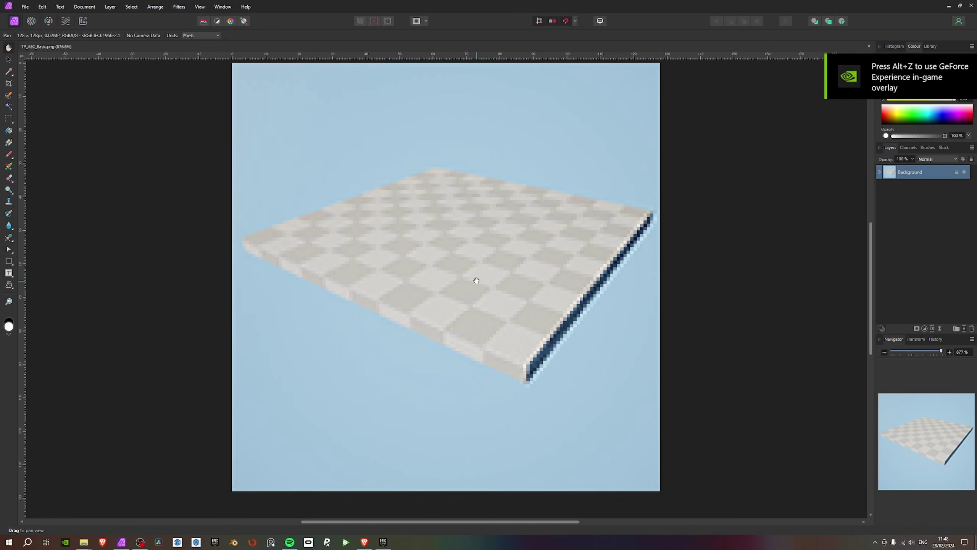
{"action": "scroll", "coordinate": [526, 301], "scroll_direction": "up", "scroll_amount": 3, "text": "ctrl"}
{"action": "scroll", "coordinate": [427, 250], "scroll_direction": "down", "scroll_amount": 3, "text": "ctrl"}
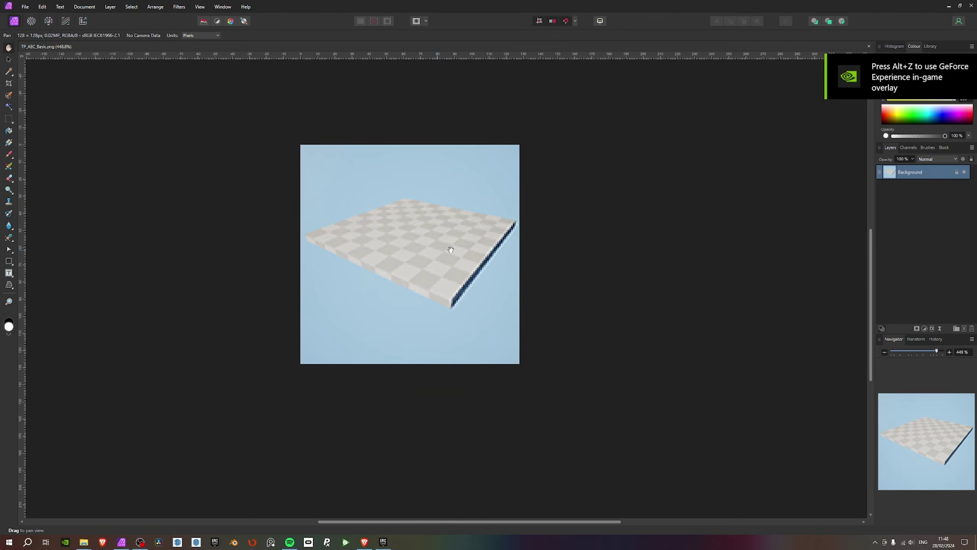
{"action": "scroll", "coordinate": [385, 214], "scroll_direction": "up", "scroll_amount": 2, "text": "ctrl"}
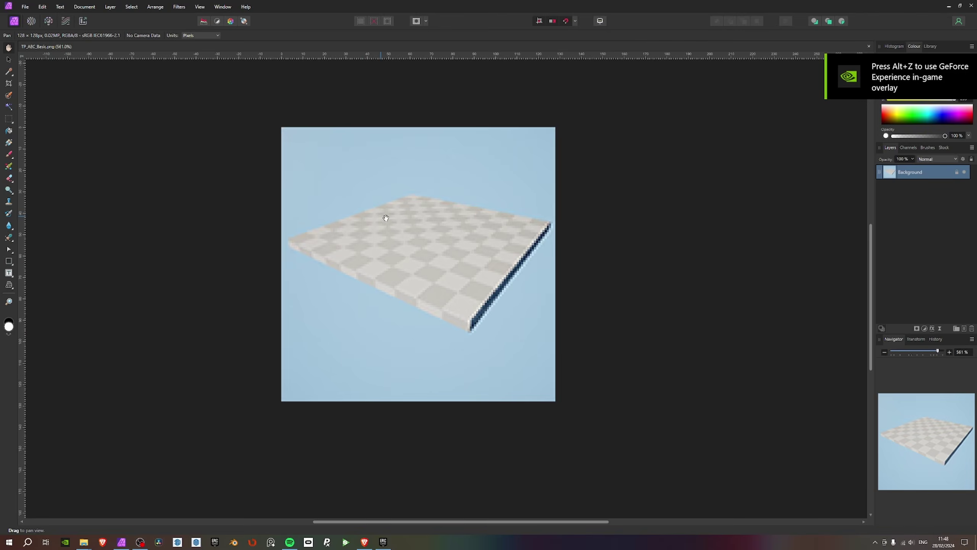
{"action": "scroll", "coordinate": [445, 204], "scroll_direction": "down", "scroll_amount": 1, "text": "ctrl"}
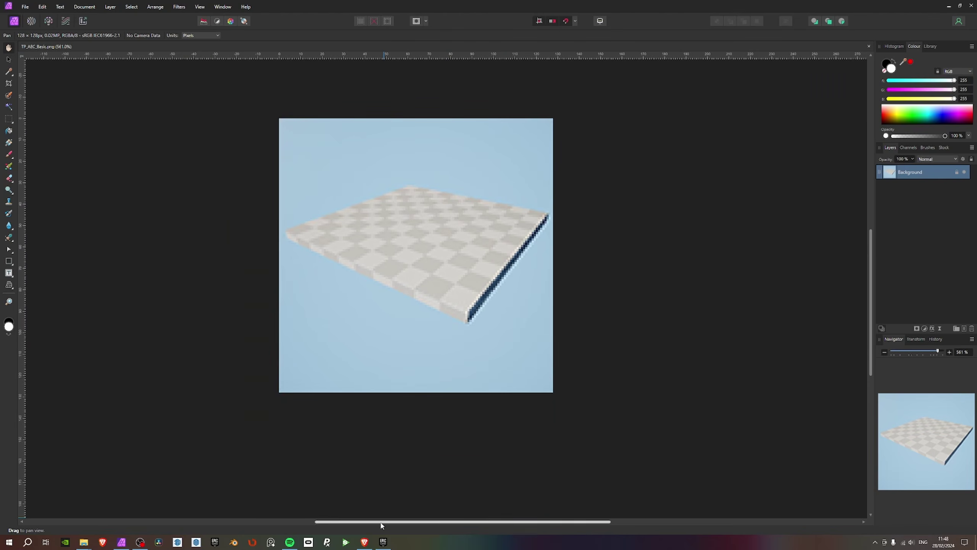
Switch to the Brave browser and run an image search for "unreal engine logo" in a new tab.
{"action": "left_click", "coordinate": [364, 542]}
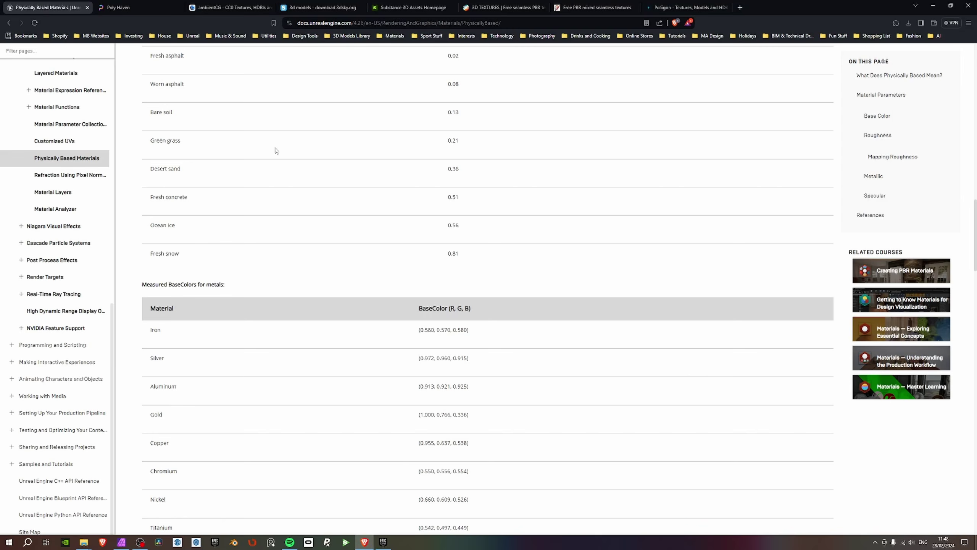
{"action": "left_click", "coordinate": [740, 8]}
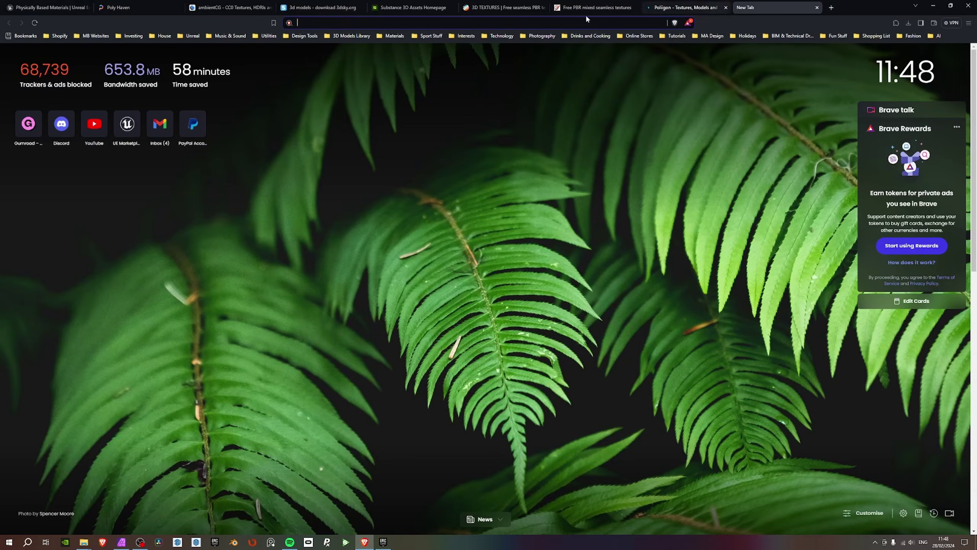
{"action": "type", "text": "Unreal engi"}
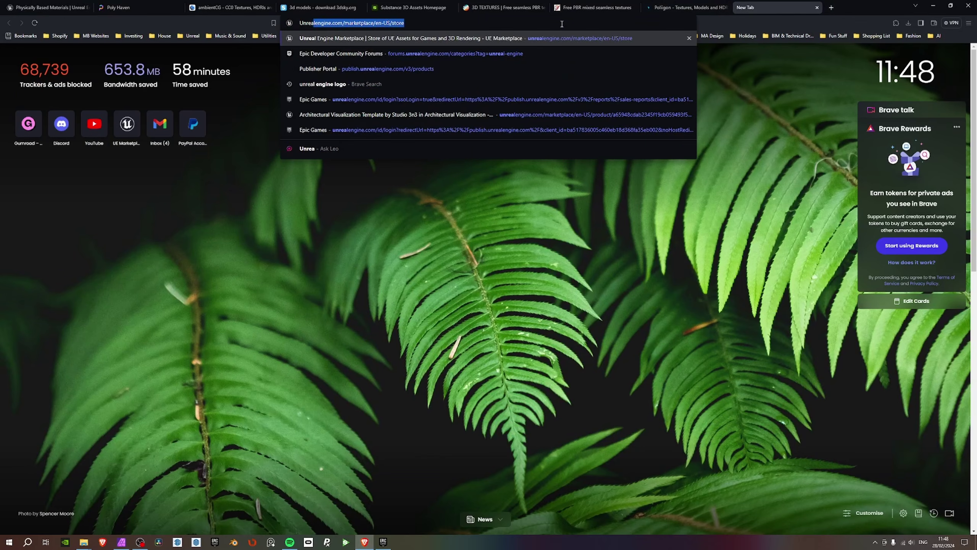
{"action": "key", "text": "Return"}
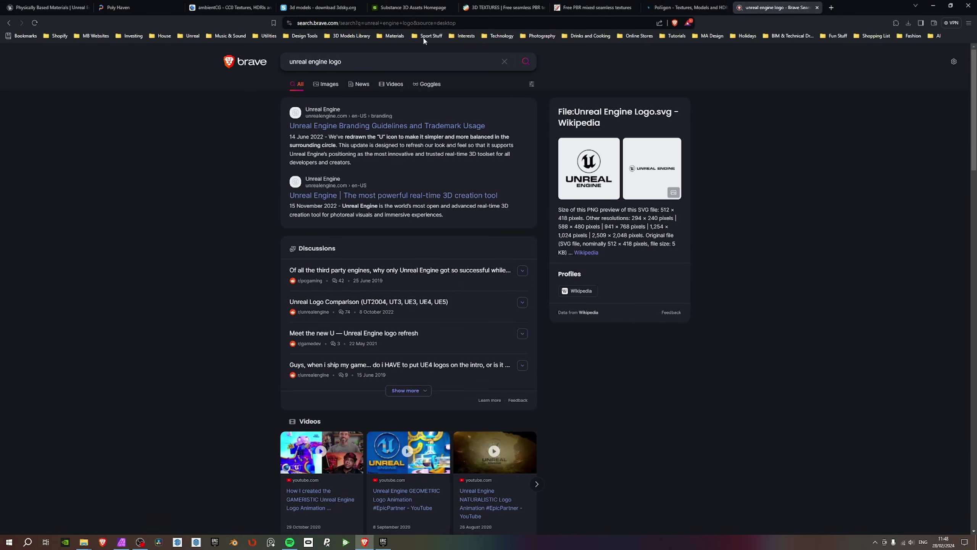
{"action": "left_click", "coordinate": [332, 87]}
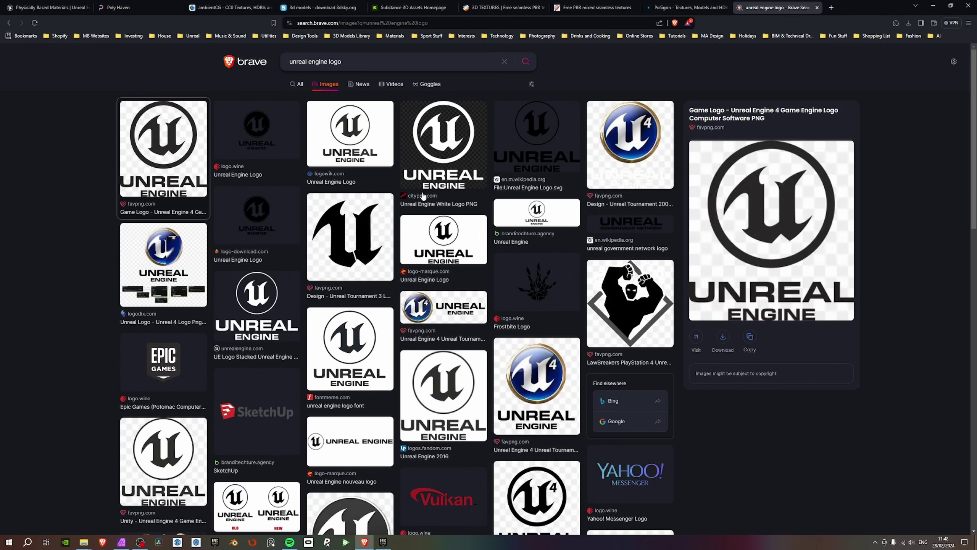
Copy the Unreal Engine White Logo PNG from the image results and switch back to Affinity Photo 2.
{"action": "left_click", "coordinate": [362, 139]}
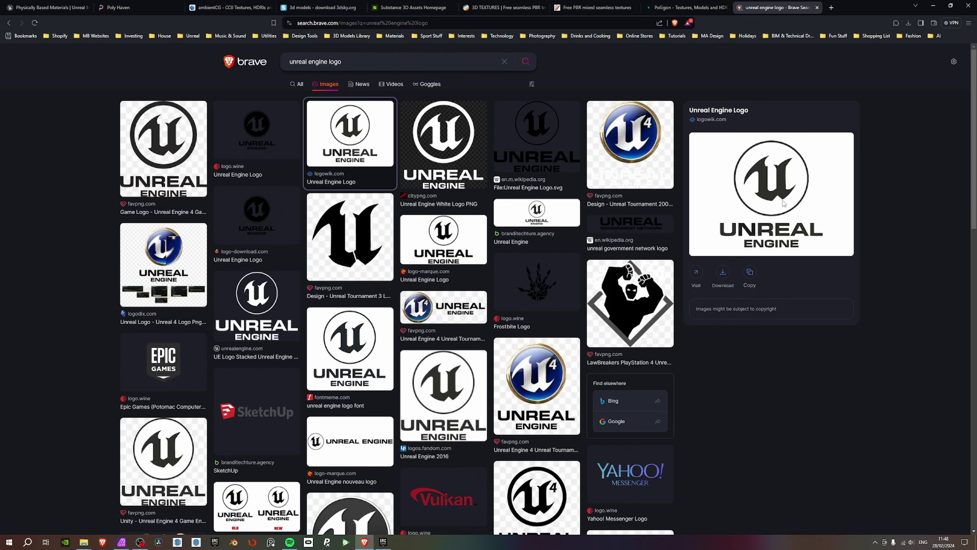
{"action": "left_click", "coordinate": [436, 152]}
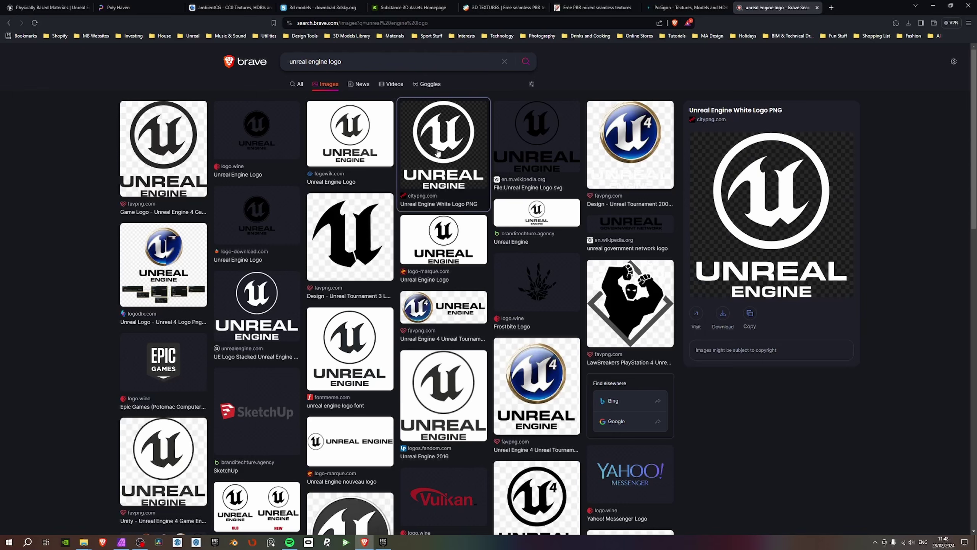
{"action": "right_click", "coordinate": [774, 214]}
{"action": "left_click", "coordinate": [792, 238]}
{"action": "key", "text": "alt+Tab"}
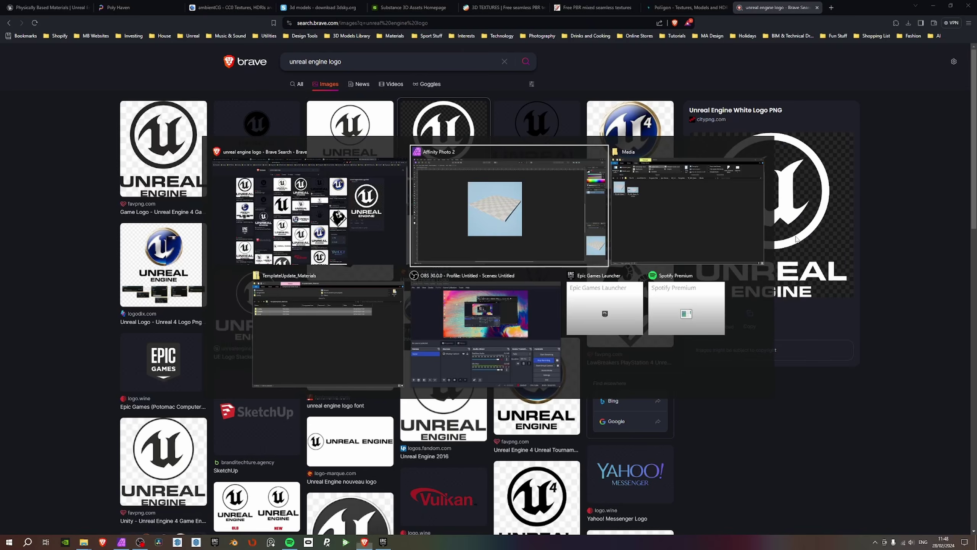
Paste the white Unreal Engine logo over the thumbnail and scale it down to fit the canvas edges.
{"action": "key", "text": "ctrl+v"}
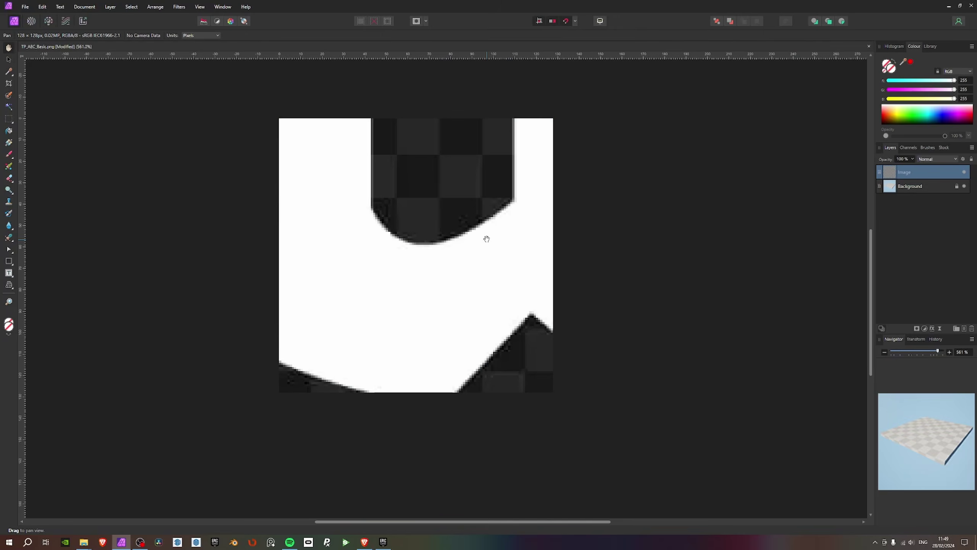
{"action": "scroll", "coordinate": [457, 240], "scroll_direction": "down", "scroll_amount": 4, "text": "ctrl"}
{"action": "scroll", "coordinate": [456, 240], "scroll_direction": "down", "scroll_amount": 2, "text": "ctrl"}
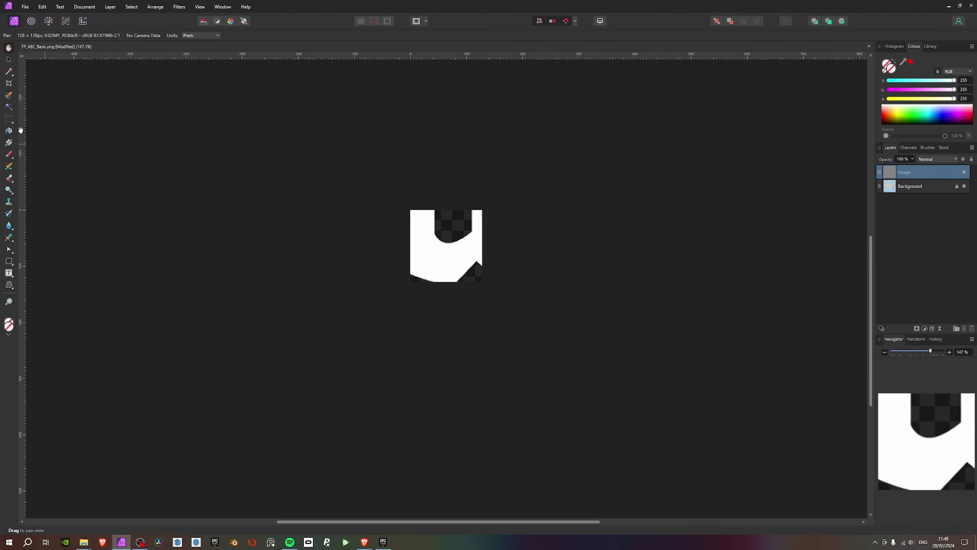
{"action": "key", "text": "v"}
{"action": "scroll", "coordinate": [515, 185], "scroll_direction": "down", "scroll_amount": 4, "text": "ctrl"}
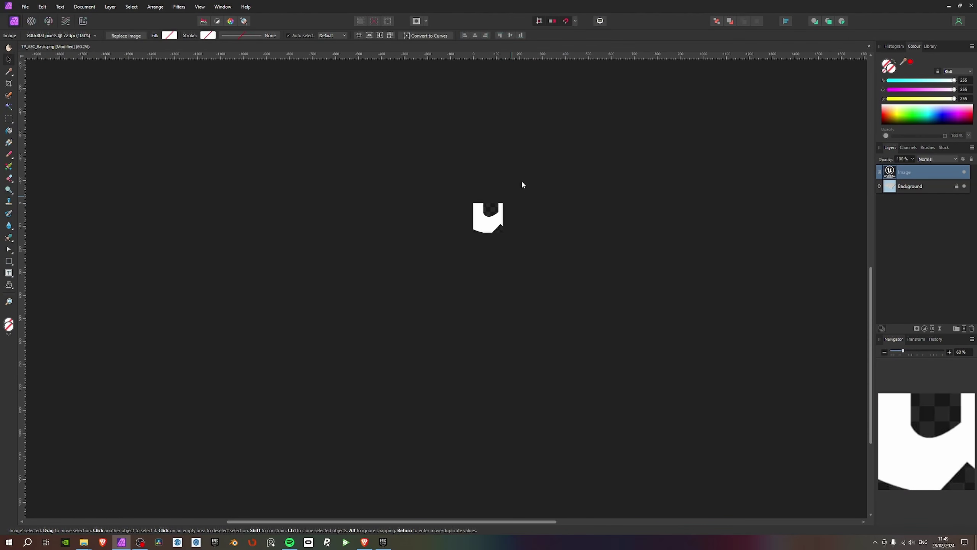
{"action": "left_click_drag", "start_coordinate": [582, 127], "coordinate": [508, 203]}
{"action": "left_click_drag", "start_coordinate": [399, 312], "coordinate": [473, 238]}
{"action": "scroll", "coordinate": [478, 229], "scroll_direction": "up", "scroll_amount": 4, "text": "ctrl"}
{"action": "left_click_drag", "start_coordinate": [573, 257], "coordinate": [552, 249]}
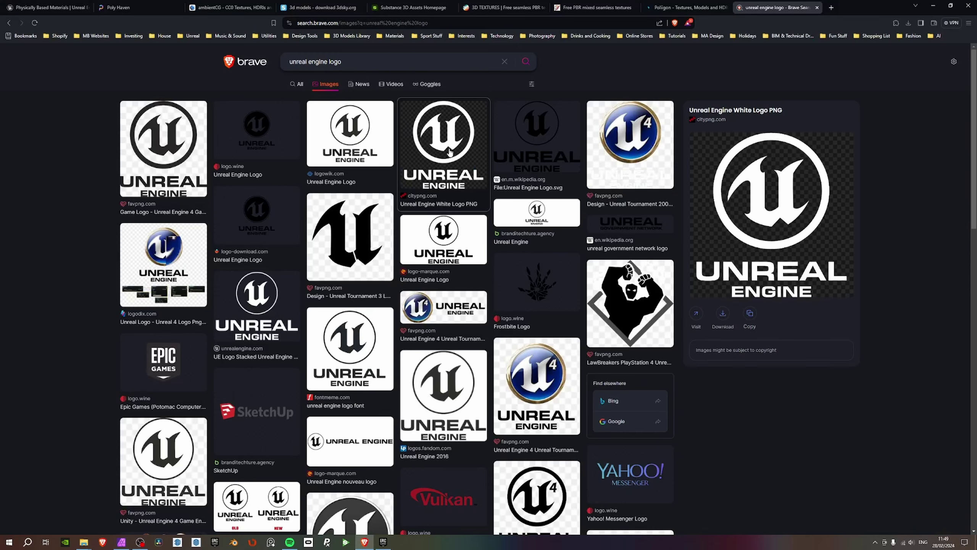
Copy the File:Unreal Engine Logo.svg image from the Brave image results.
{"action": "left_click", "coordinate": [537, 132]}
{"action": "right_click", "coordinate": [758, 176]}
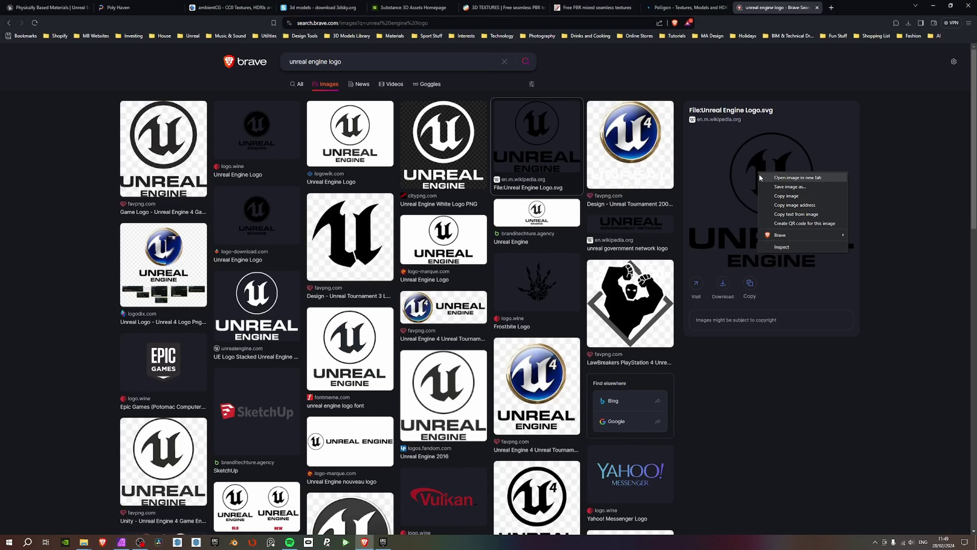
{"action": "left_click", "coordinate": [777, 194]}
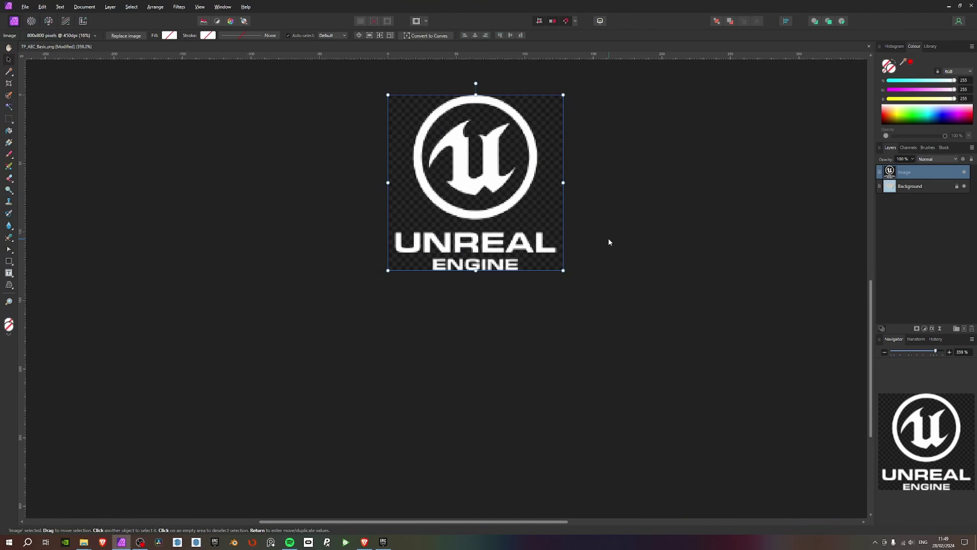
In Affinity Photo 2, delete the white logo layer, paste the black logo and align it with the thumbnail's upper edge.
{"action": "left_click", "coordinate": [607, 237]}
{"action": "left_click", "coordinate": [471, 187]}
{"action": "key", "text": "Delete"}
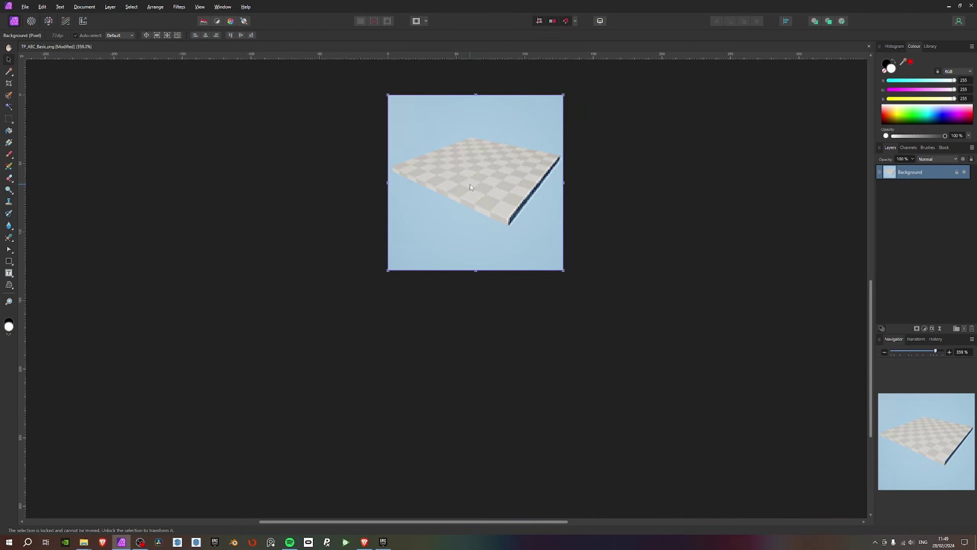
{"action": "key", "text": "ctrl+v"}
{"action": "left_click_drag", "start_coordinate": [468, 200], "coordinate": [509, 165]}
Look through the Brave image results for an alternative Unreal Engine logo, and return to Affinity Photo 2.
{"action": "key", "text": "alt+Tab"}
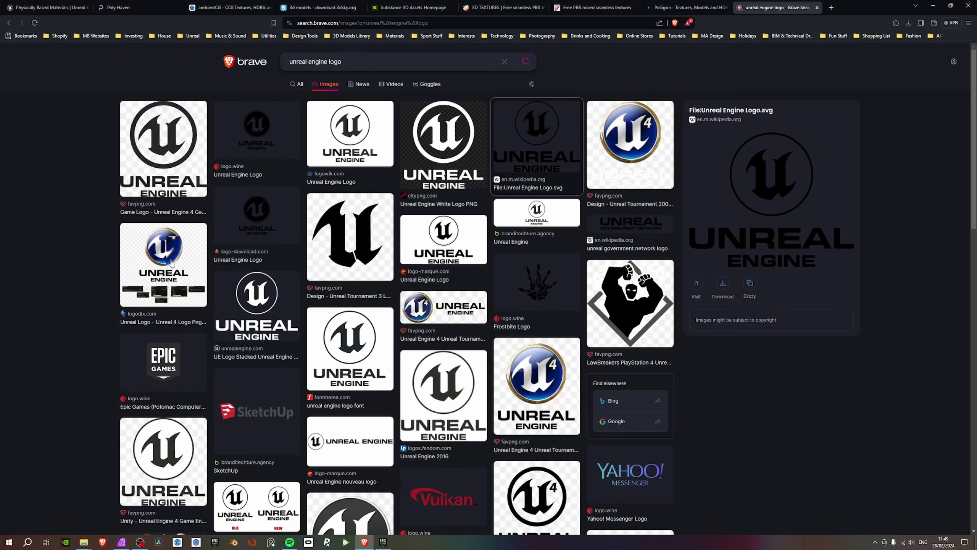
{"action": "scroll", "coordinate": [291, 317], "scroll_direction": "down", "scroll_amount": 5}
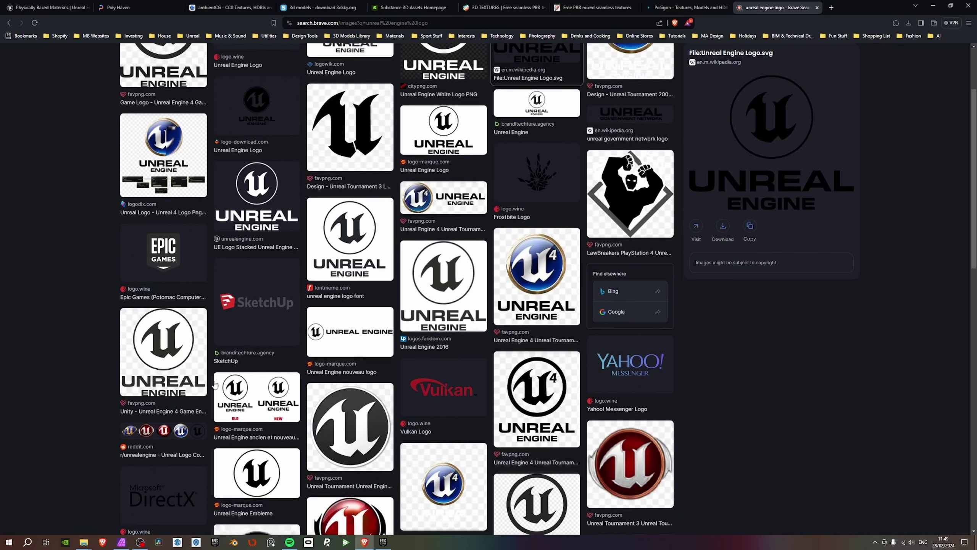
{"action": "scroll", "coordinate": [226, 326], "scroll_direction": "down", "scroll_amount": 3}
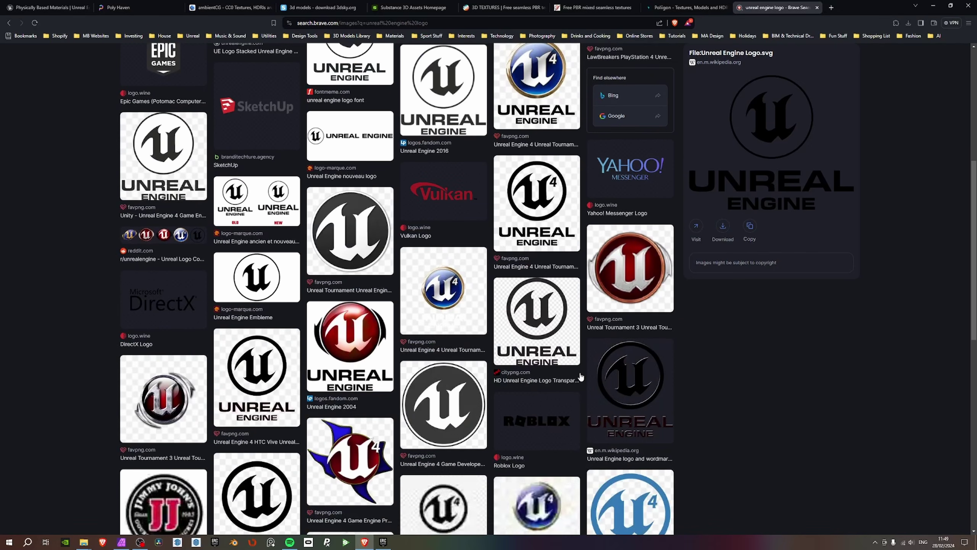
{"action": "scroll", "coordinate": [227, 505], "scroll_direction": "down", "scroll_amount": 10}
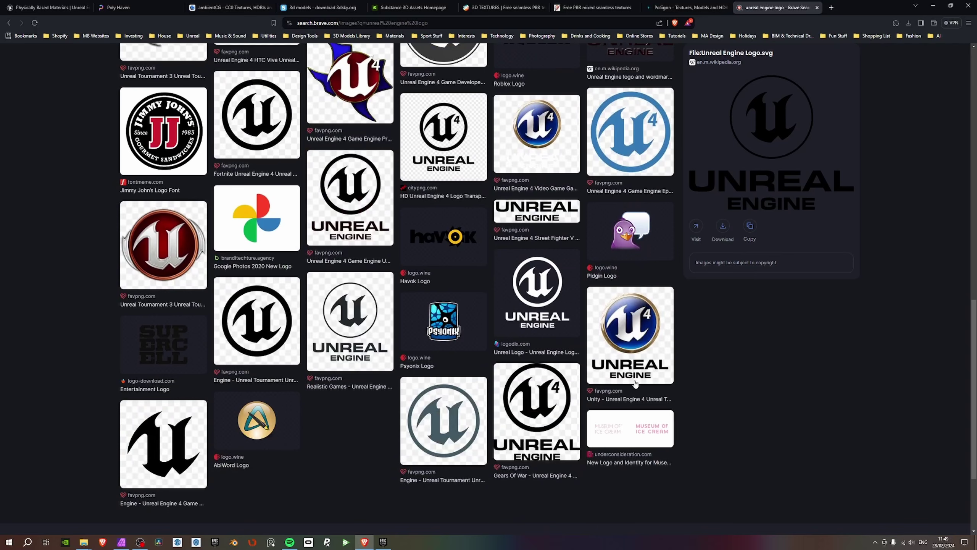
{"action": "scroll", "coordinate": [363, 407], "scroll_direction": "up", "scroll_amount": 15}
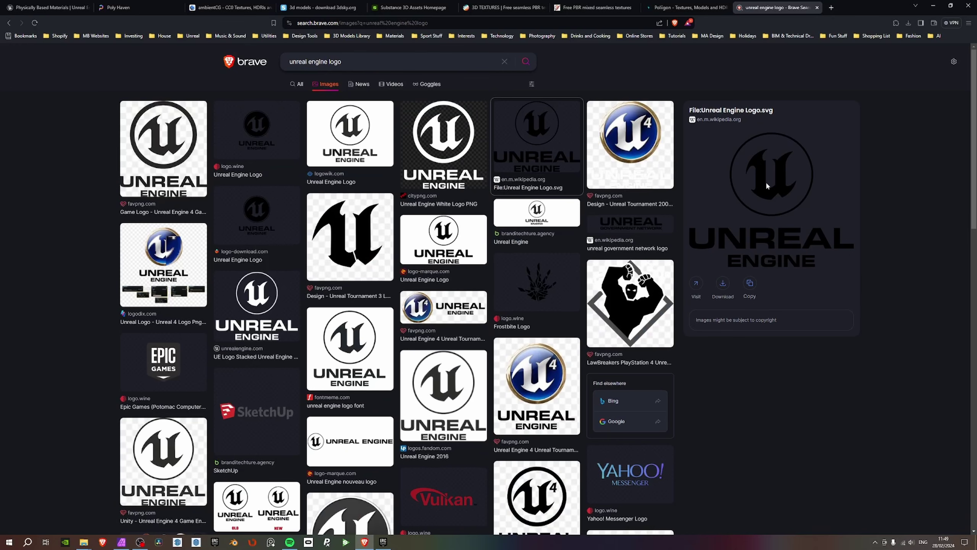
{"action": "key", "text": "alt+Tab"}
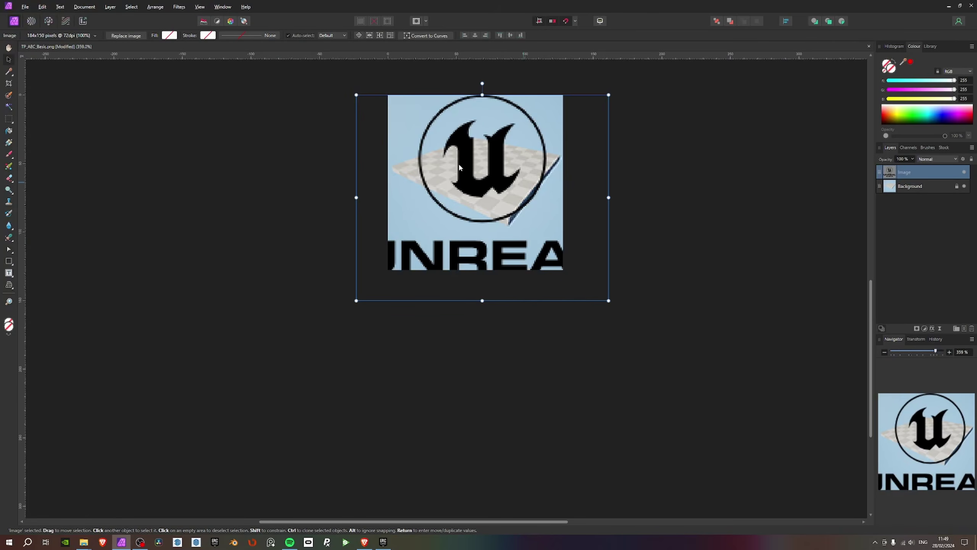
Add a new pixel layer between the Background and the logo, and flood fill it with white.
{"action": "scroll", "coordinate": [477, 147], "scroll_direction": "down", "scroll_amount": 4, "text": "ctrl"}
{"action": "left_click", "coordinate": [931, 188]}
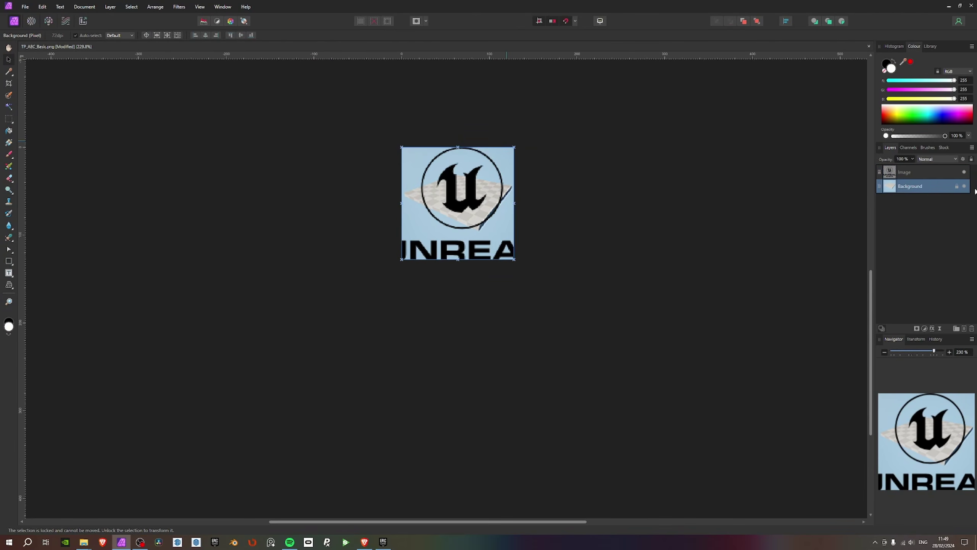
{"action": "left_click", "coordinate": [964, 329]}
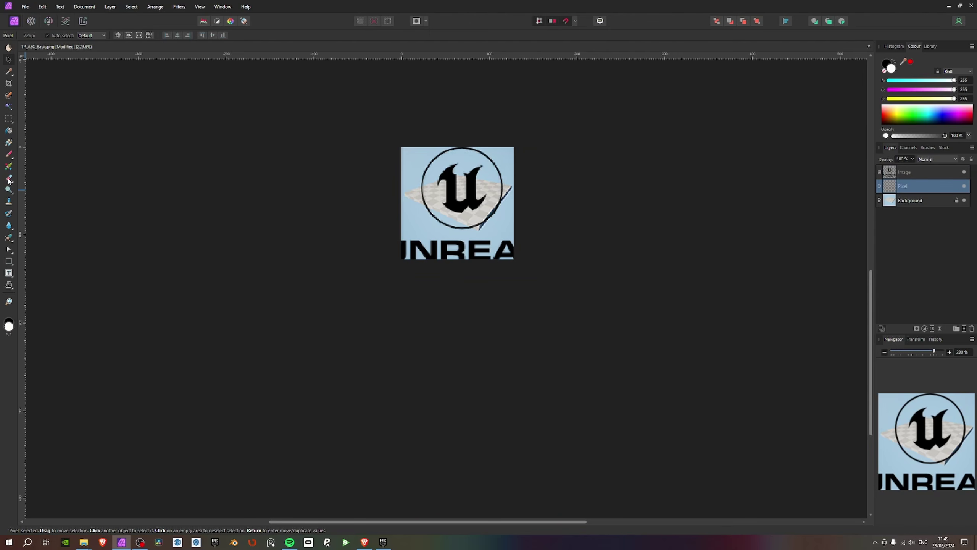
{"action": "left_click", "coordinate": [9, 132]}
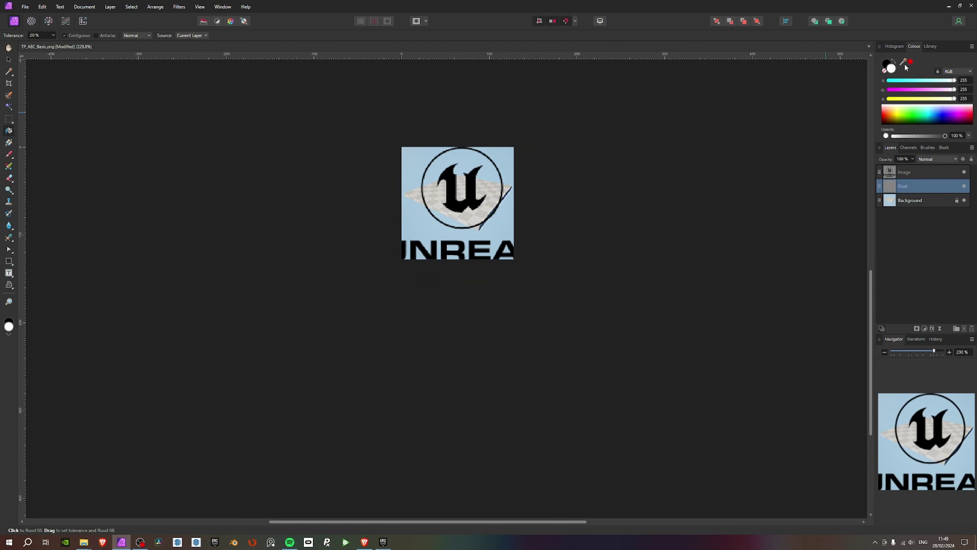
{"action": "left_click", "coordinate": [498, 195]}
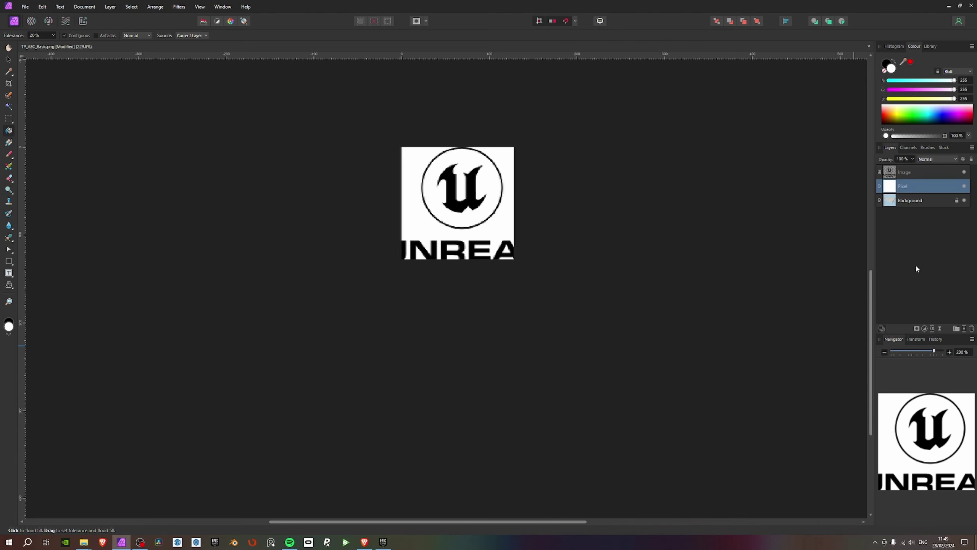
Unlock the Background layer and delete it.
{"action": "left_click", "coordinate": [898, 200]}
{"action": "left_click", "coordinate": [11, 61]}
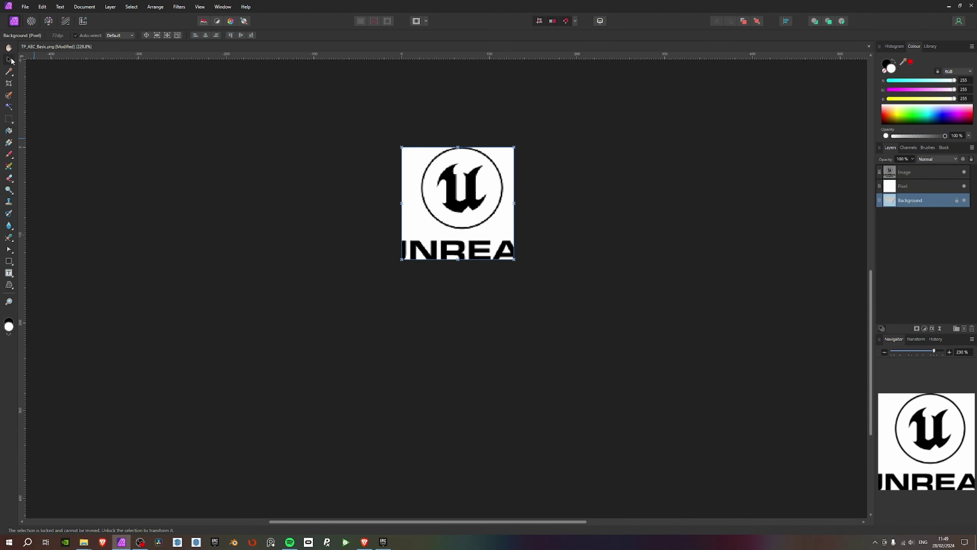
{"action": "left_click", "coordinate": [957, 201]}
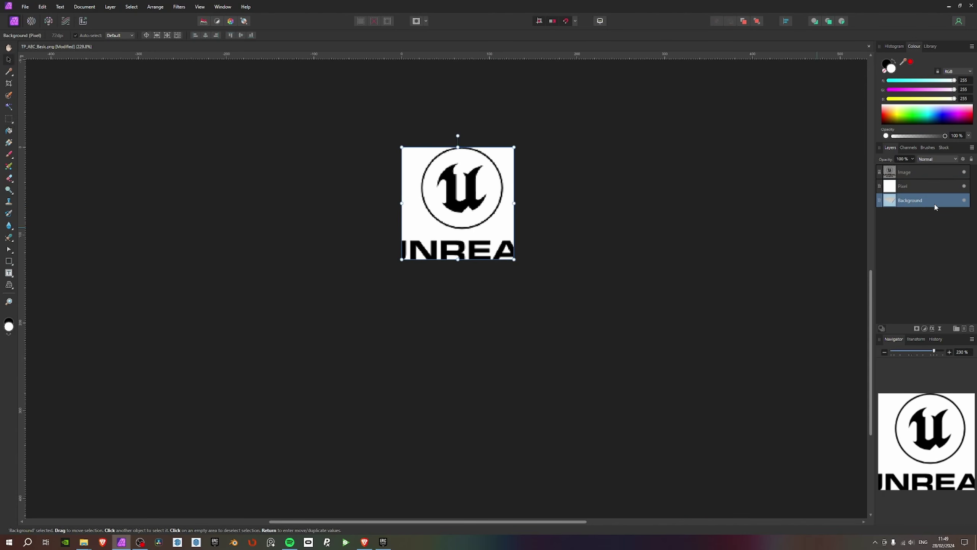
{"action": "key", "text": "Delete"}
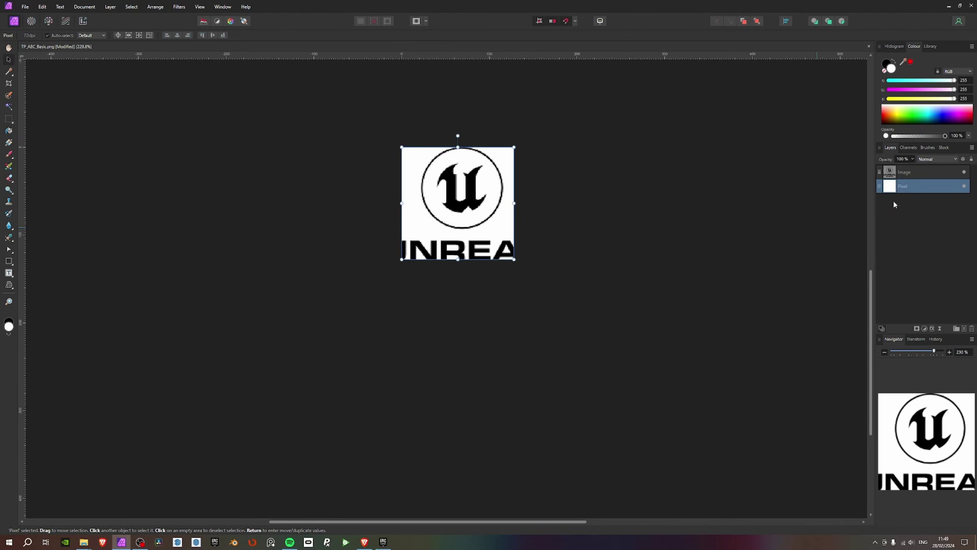
Scale the black logo down to just over half the canvas width and centre it in the canvas's upper half.
{"action": "left_click", "coordinate": [455, 202]}
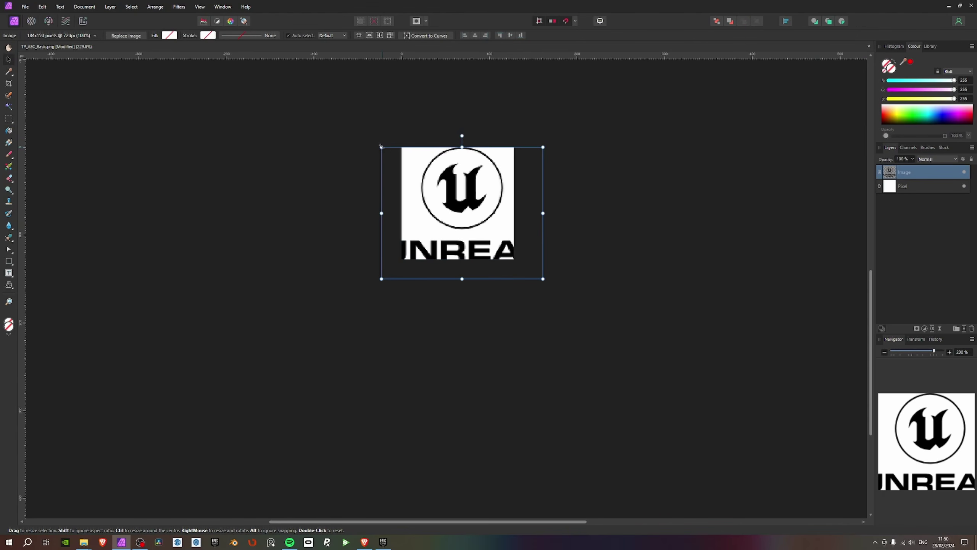
{"action": "left_click_drag", "start_coordinate": [381, 147], "coordinate": [456, 168]}
Add a centre-aligned text frame across the canvas below the logo, reading "MY UNREAL TEMPLATE".
{"action": "left_click", "coordinate": [9, 272]}
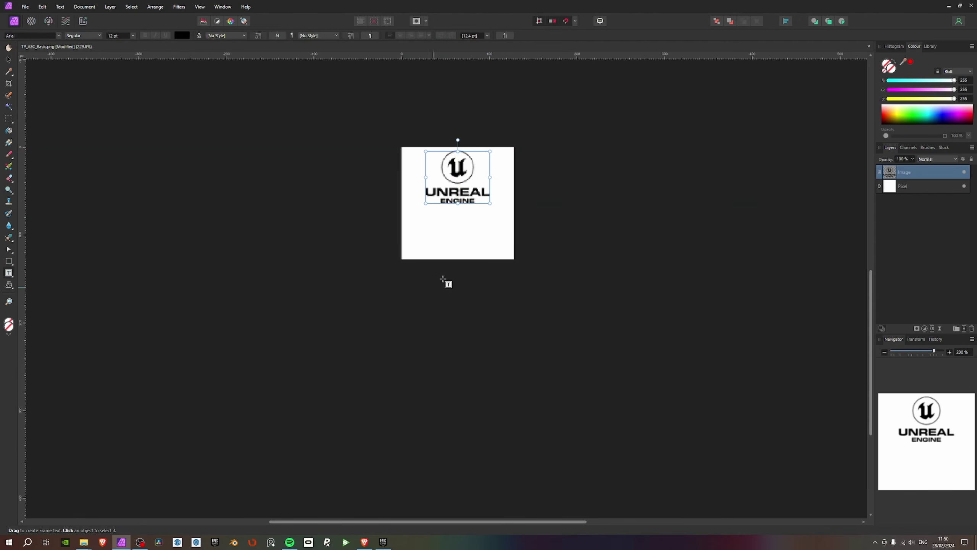
{"action": "left_click_drag", "start_coordinate": [403, 259], "coordinate": [514, 215]}
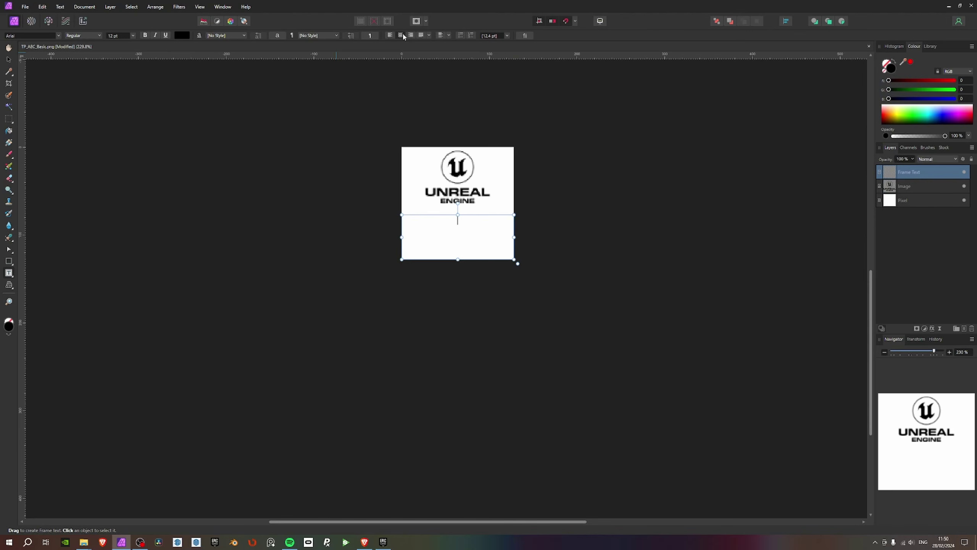
{"action": "type", "text": "My"}
{"action": "key", "text": "BackSpace"}
{"action": "key", "text": "Caps_Lock"}
{"action": "type", "text": "Y "}
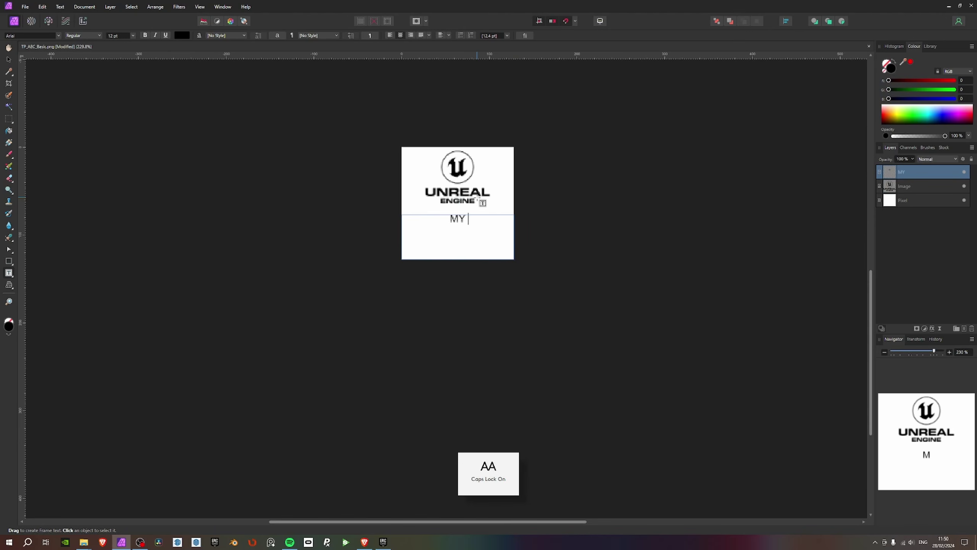
{"action": "type", "text": "TEMPLATE"}
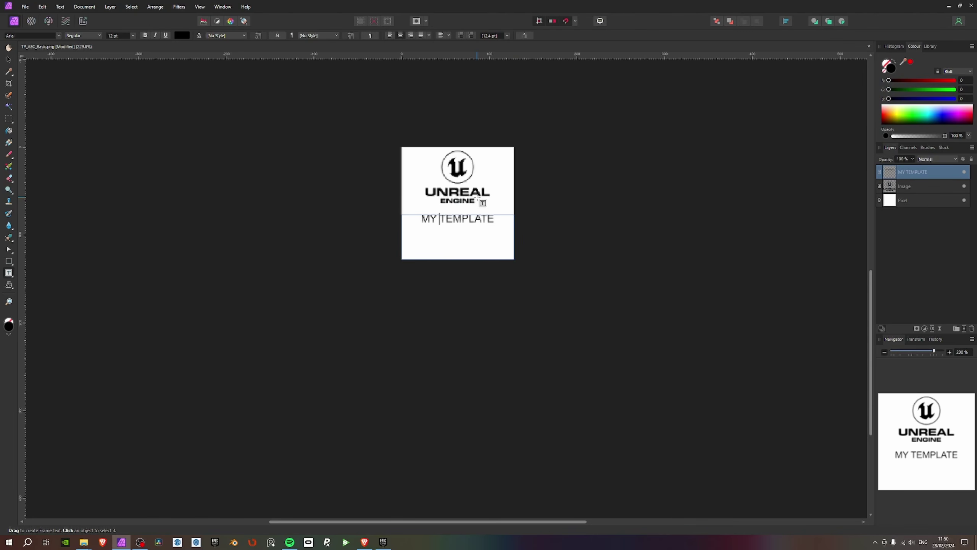
{"action": "type", "text": "UNREAL"}
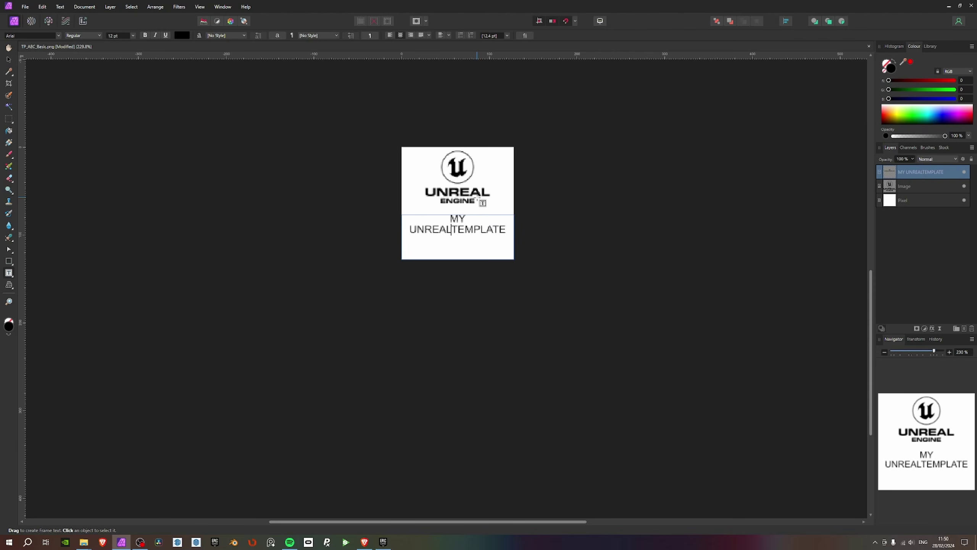
{"action": "key", "text": "Return"}
{"action": "key", "text": "BackSpace"}
{"action": "key", "text": "Escape"}
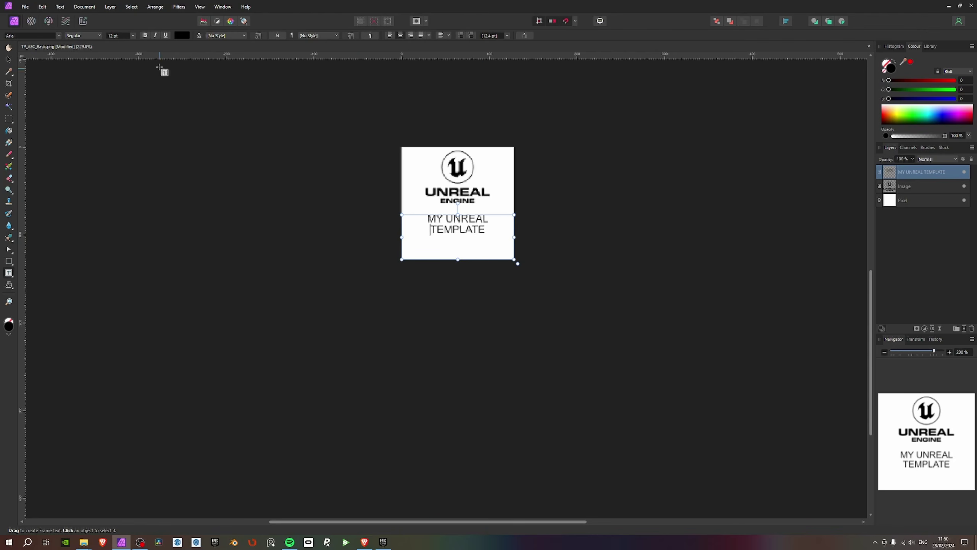
Set the MY UNREAL TEMPLATE text to 20 pt with centred alignment.
{"action": "left_click", "coordinate": [133, 36]}
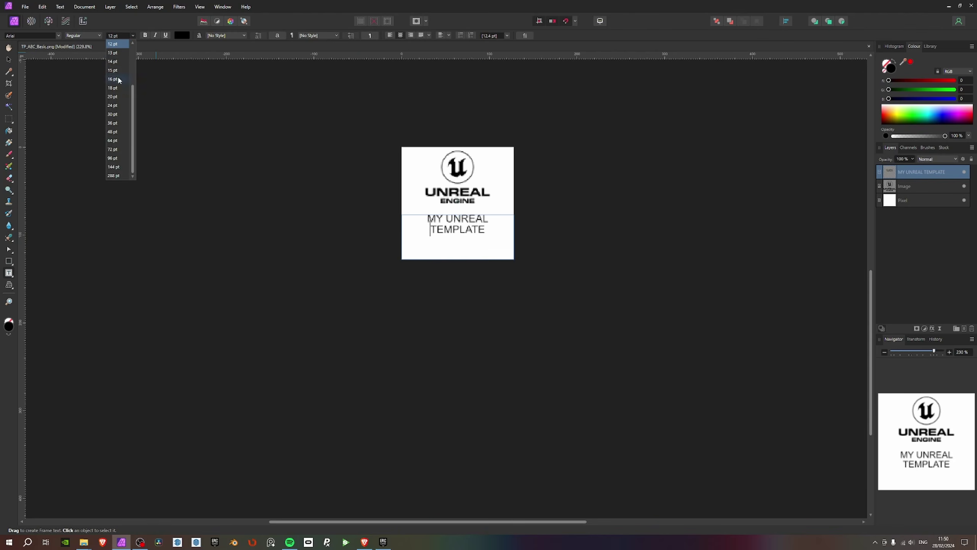
{"action": "key", "text": "Escape"}
{"action": "left_click", "coordinate": [8, 59]}
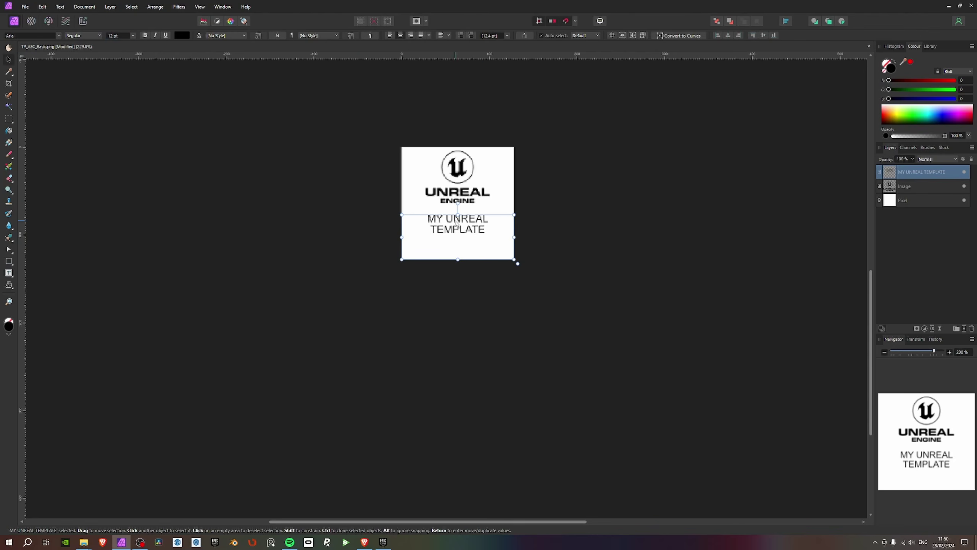
{"action": "left_click", "coordinate": [133, 36]}
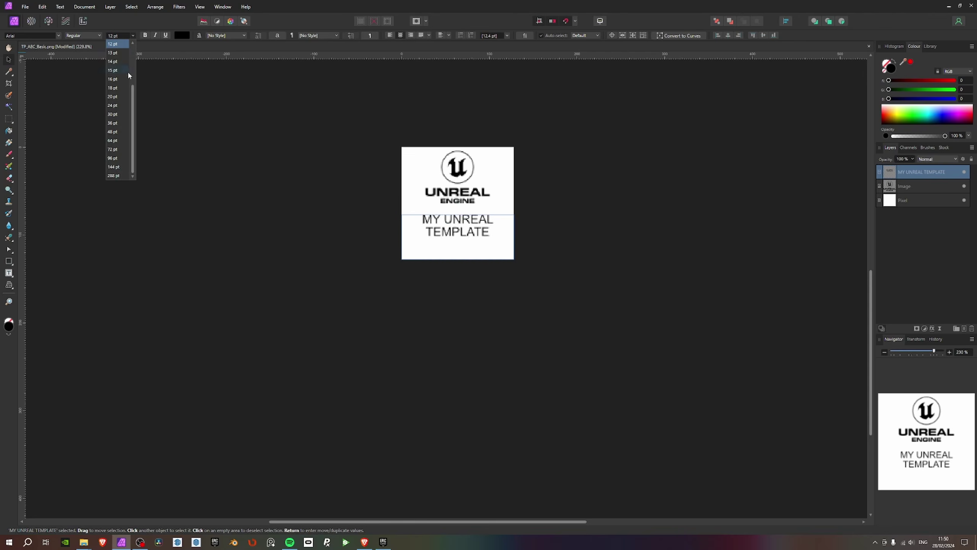
{"action": "left_click", "coordinate": [112, 96]}
{"action": "left_click", "coordinate": [411, 35]}
{"action": "left_click", "coordinate": [400, 35]}
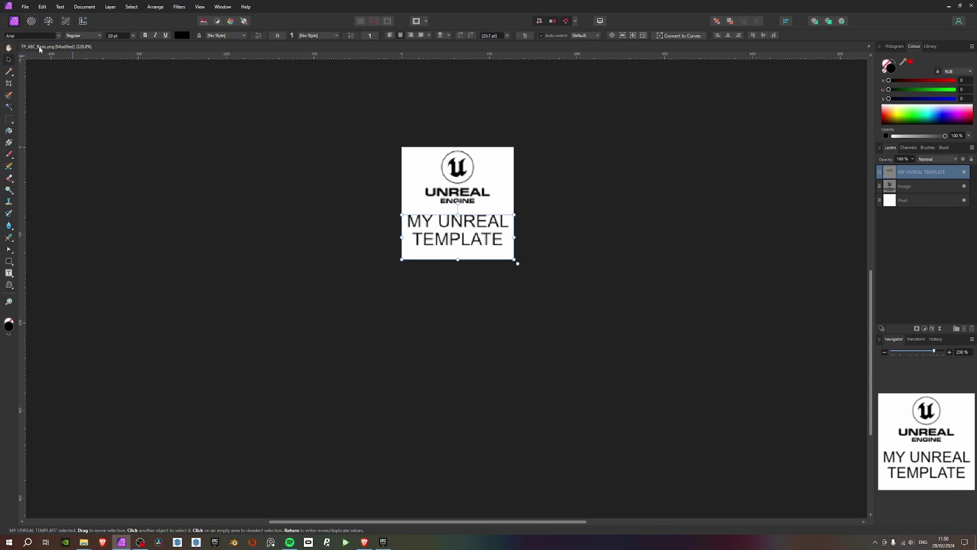
Change the MY UNREAL TEMPLATE text's font to Impact.
{"action": "left_click", "coordinate": [59, 36]}
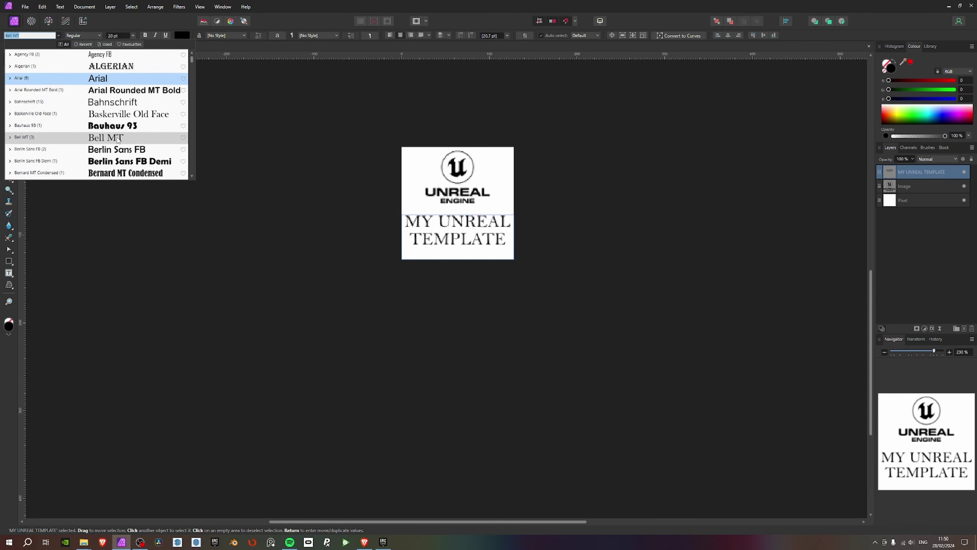
{"action": "scroll", "coordinate": [117, 151], "scroll_direction": "down", "scroll_amount": 3}
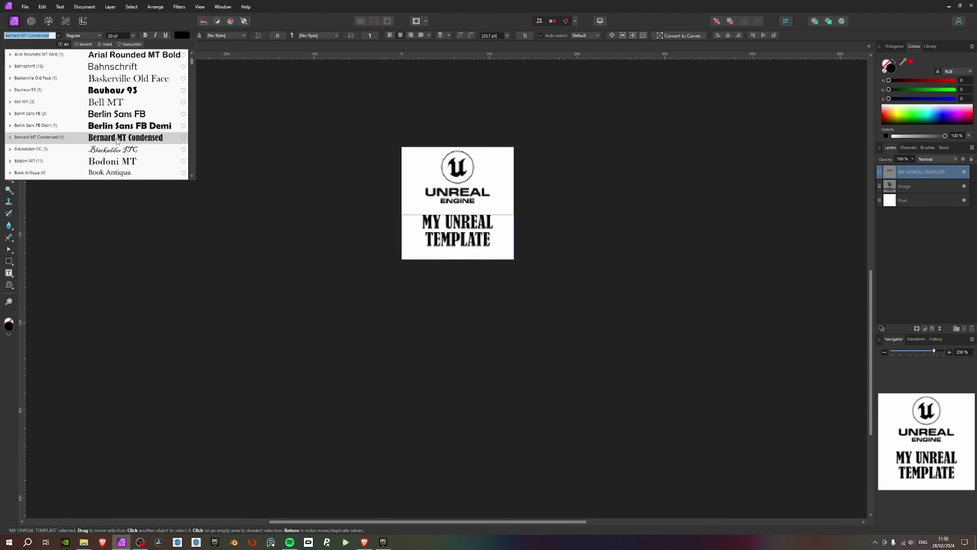
{"action": "scroll", "coordinate": [119, 140], "scroll_direction": "down", "scroll_amount": 9}
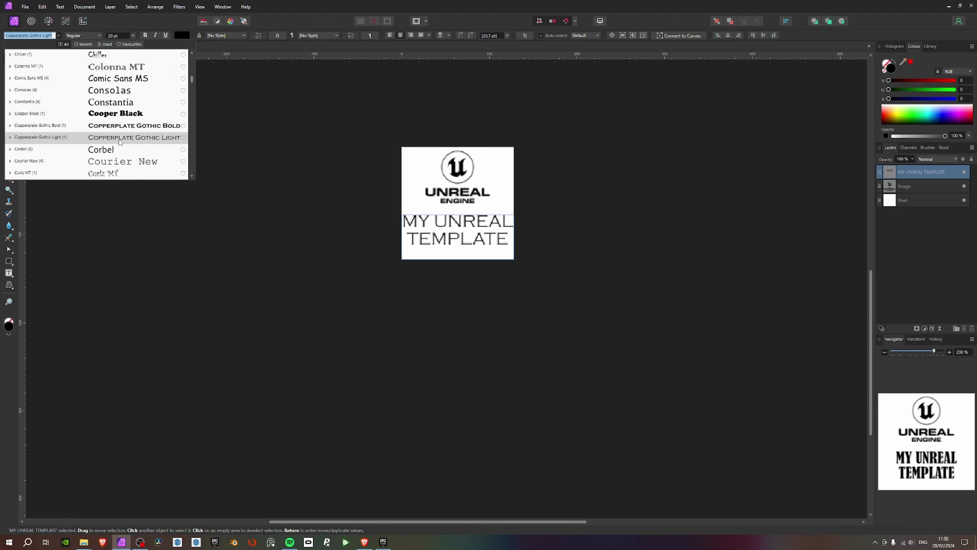
{"action": "scroll", "coordinate": [119, 141], "scroll_direction": "down", "scroll_amount": 13}
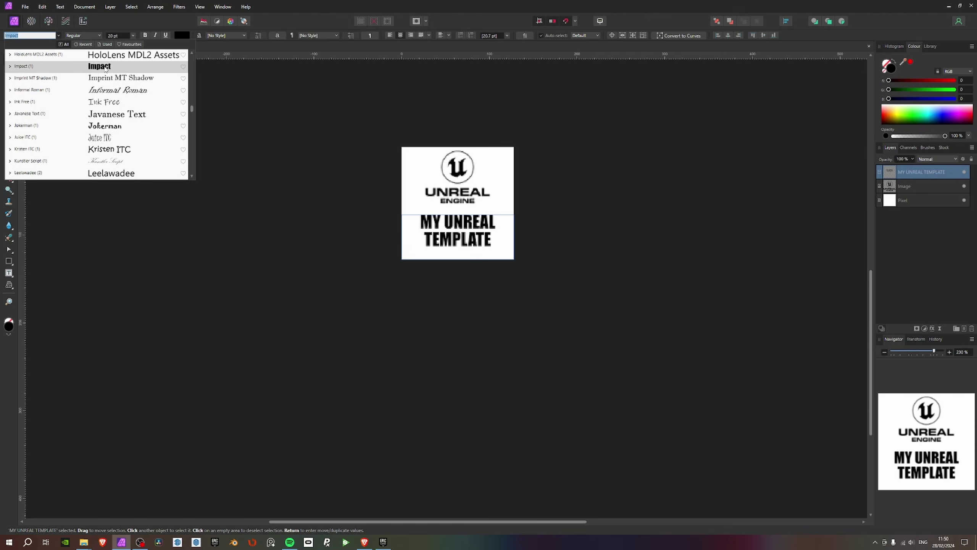
{"action": "left_click", "coordinate": [106, 67]}
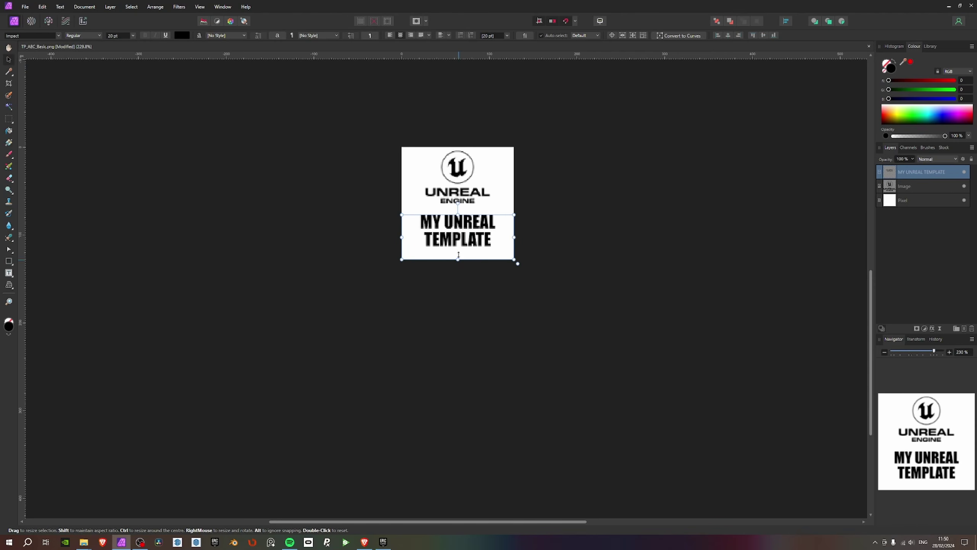
Shrink the text frame closely around the two lines and set the text size to 24 pt.
{"action": "left_click_drag", "start_coordinate": [514, 259], "coordinate": [483, 234]}
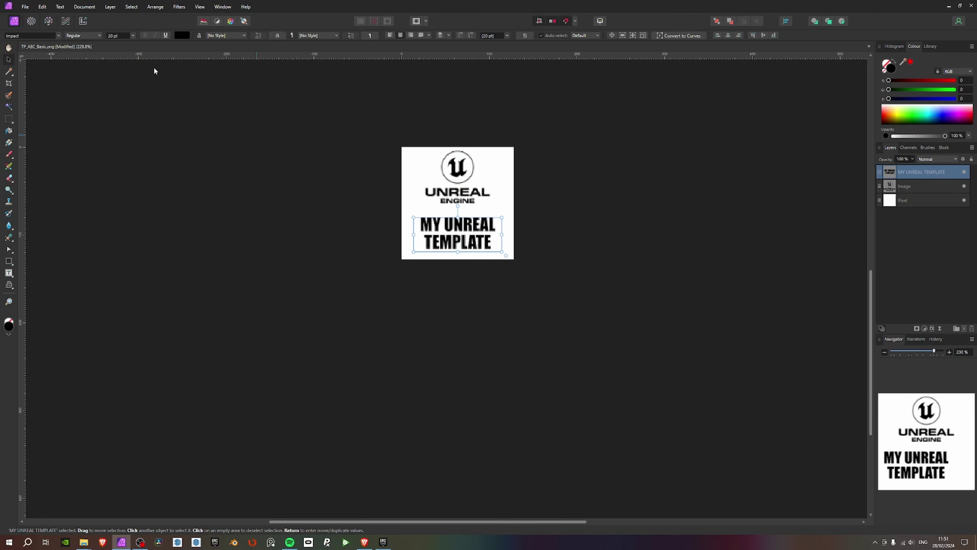
{"action": "left_click", "coordinate": [133, 36]}
{"action": "left_click", "coordinate": [110, 105]}
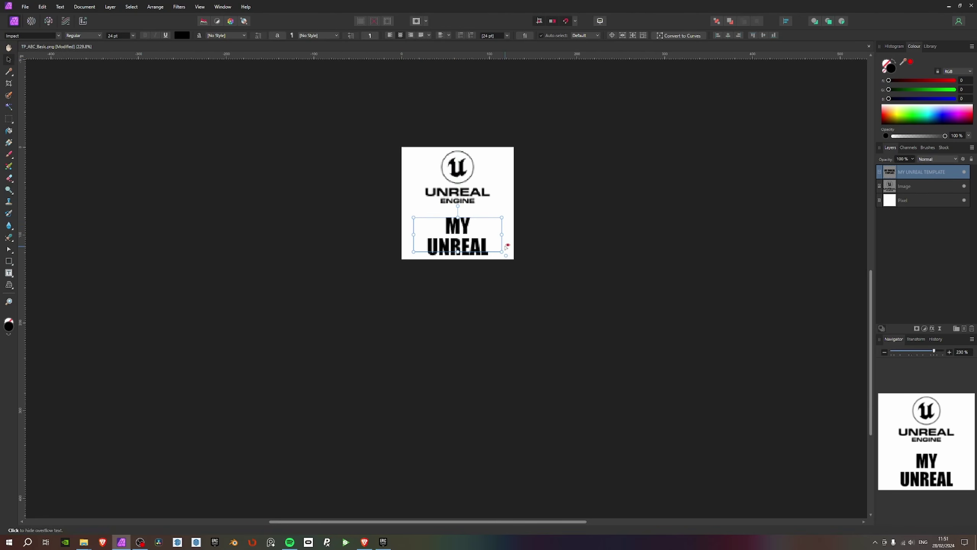
Resize the text frame to span the canvas width below the logo, fitting MY UNREAL TEMPLATE on two lines.
{"action": "left_click_drag", "start_coordinate": [458, 217], "coordinate": [458, 207]}
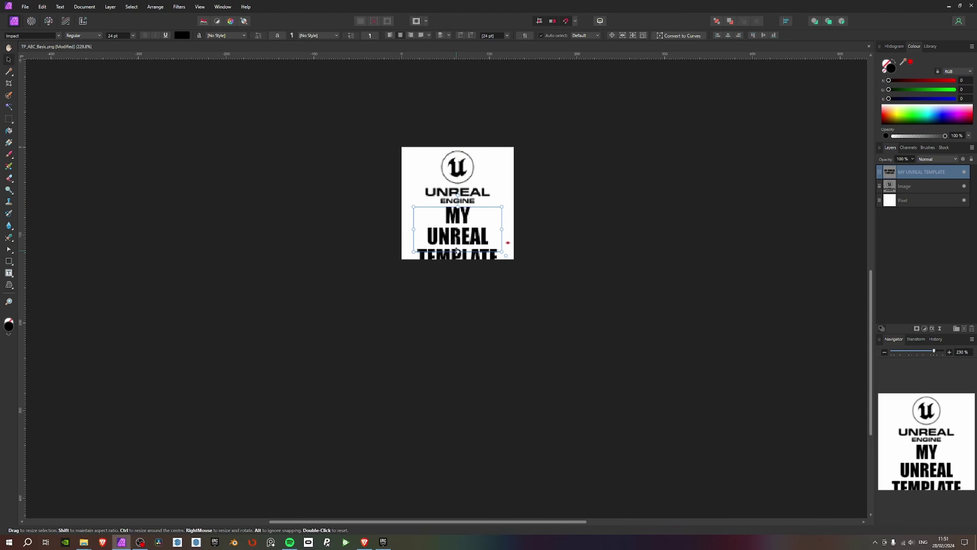
{"action": "left_click_drag", "start_coordinate": [502, 251], "coordinate": [502, 259]}
{"action": "left_click_drag", "start_coordinate": [413, 229], "coordinate": [401, 234]}
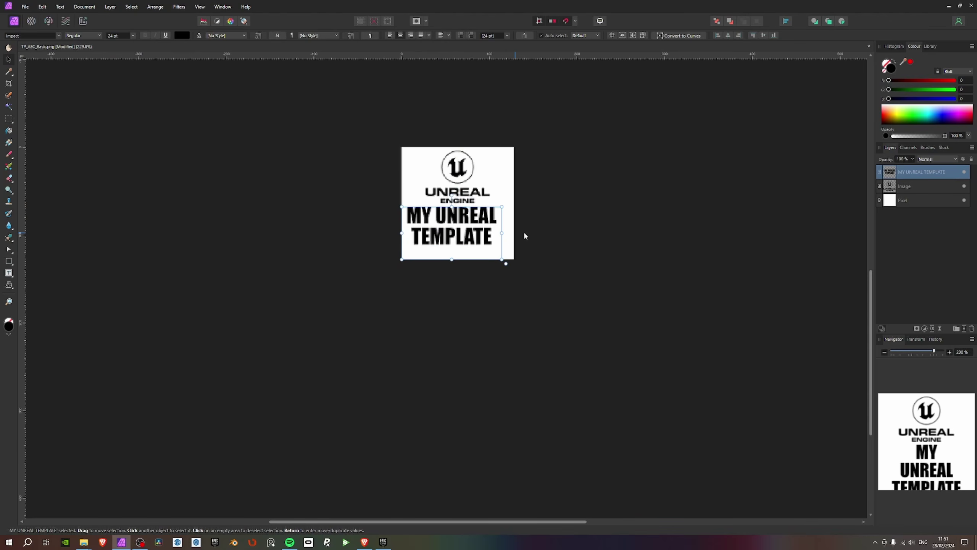
{"action": "left_click_drag", "start_coordinate": [502, 259], "coordinate": [514, 259]}
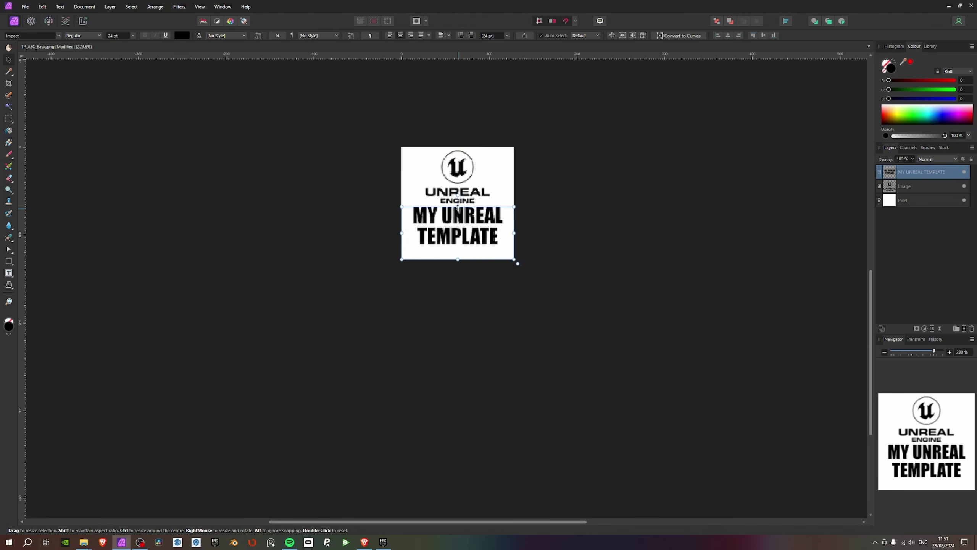
{"action": "left_click_drag", "start_coordinate": [458, 206], "coordinate": [458, 212]}
{"action": "left_click_drag", "start_coordinate": [514, 259], "coordinate": [515, 260]}
{"action": "left_click", "coordinate": [570, 210]}
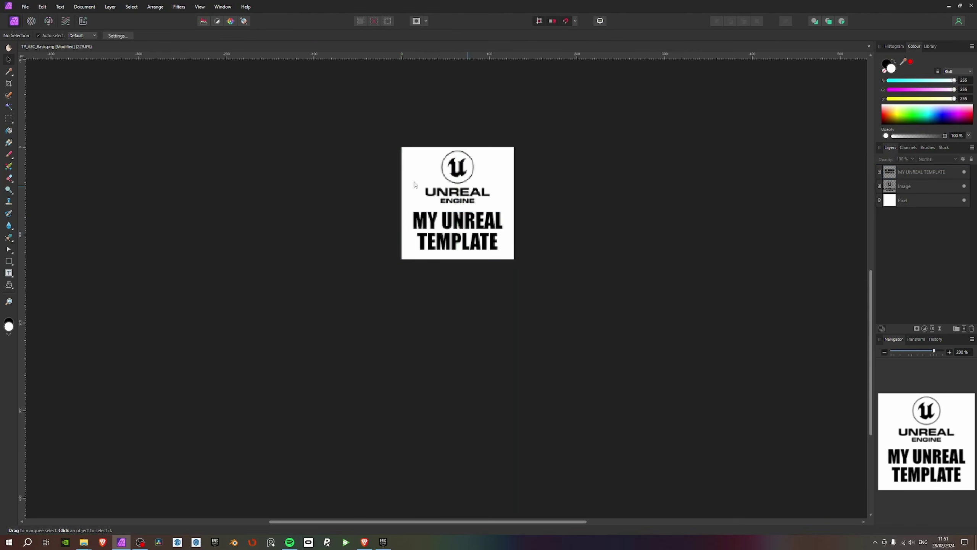
Save the thumbnail TP_AEC_Basic.png in place as a flattened image.
{"action": "left_click", "coordinate": [25, 6]}
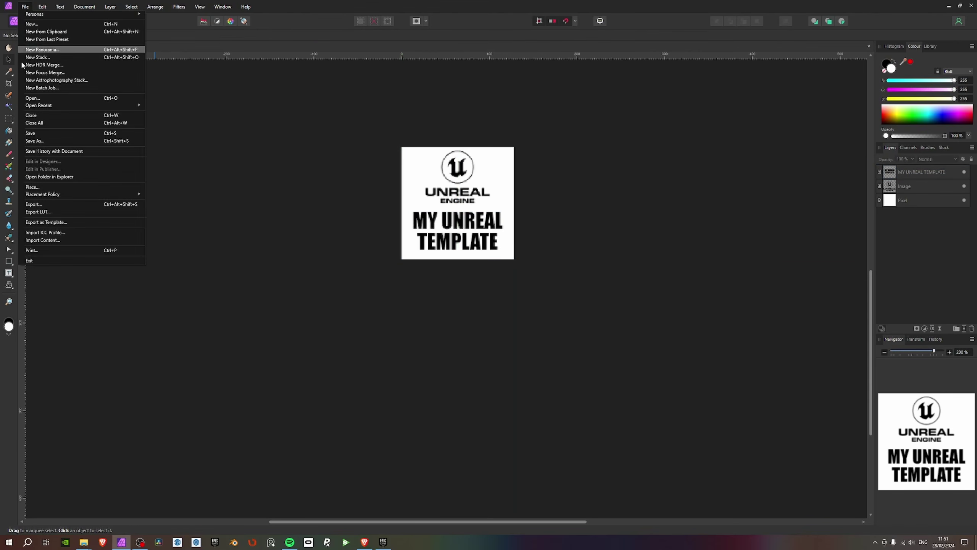
{"action": "left_click", "coordinate": [32, 132]}
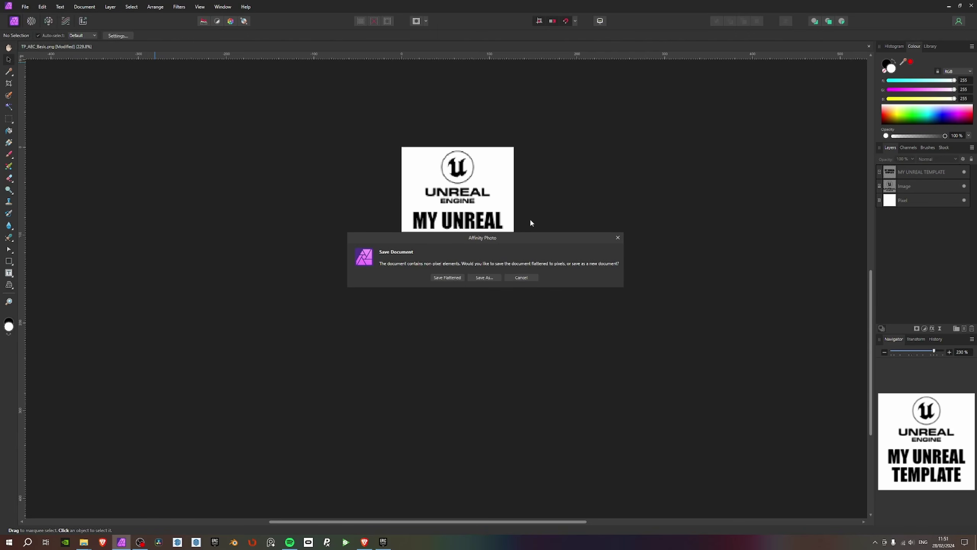
{"action": "left_click", "coordinate": [448, 277]}
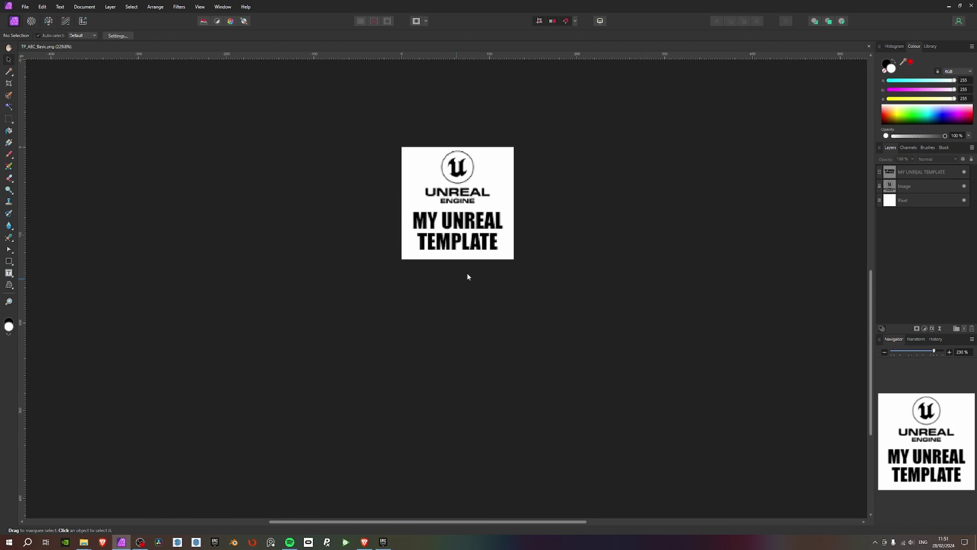
Switch to the template's Media folder in File Explorer and open TP_AEC_Basic_Preview in Affinity Photo.
{"action": "left_click", "coordinate": [948, 6]}
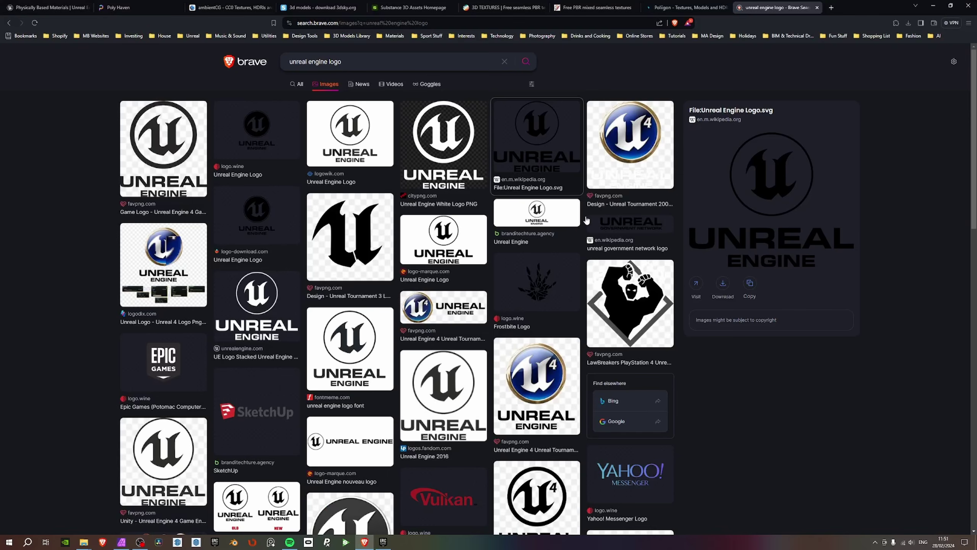
{"action": "key", "text": "alt+Tab"}
{"action": "key", "text": "alt+Tab"}
{"action": "key", "text": "alt+Tab"}
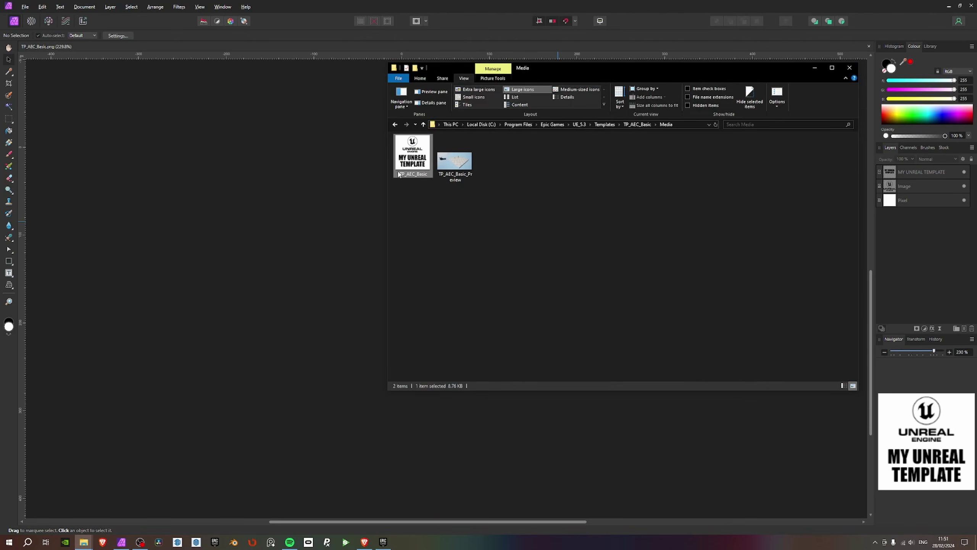
{"action": "left_click", "coordinate": [467, 172]}
{"action": "right_click", "coordinate": [458, 166]}
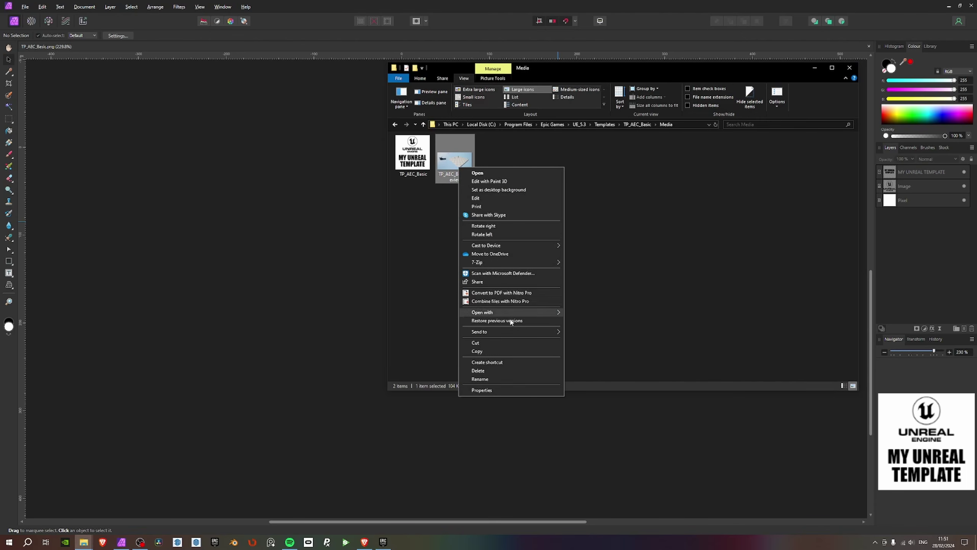
{"action": "mouse_move", "coordinate": [514, 314]}
{"action": "left_click", "coordinate": [596, 313]}
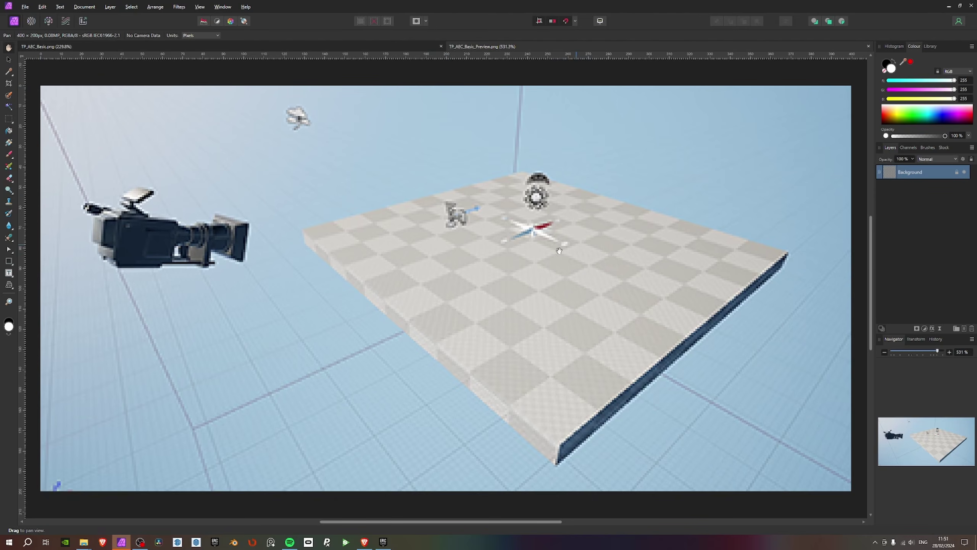
{"action": "scroll", "coordinate": [409, 175], "scroll_direction": "down", "scroll_amount": 5, "text": "ctrl"}
{"action": "scroll", "coordinate": [381, 200], "scroll_direction": "up", "scroll_amount": 3, "text": "ctrl"}
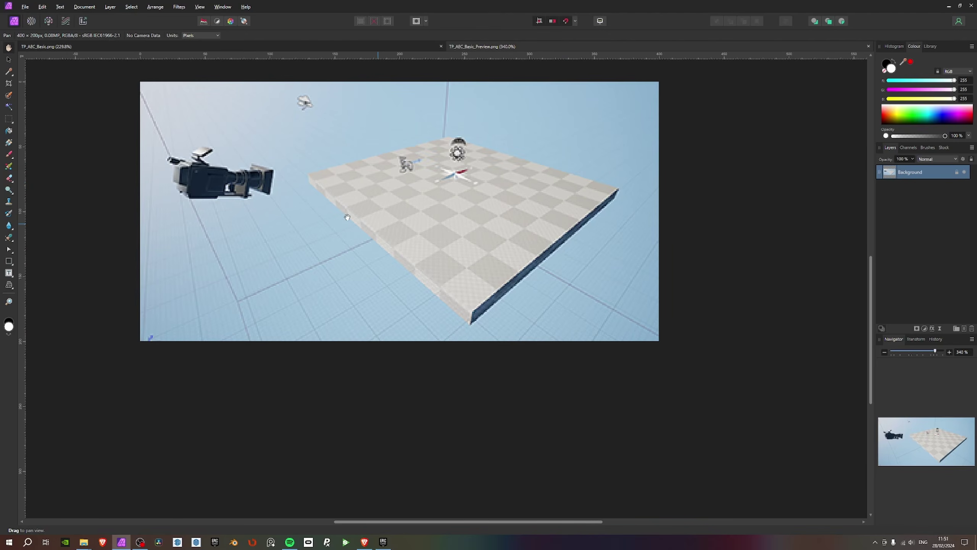
Switch to the desktop, move the screenshot image file into open space, and preview the picture.
{"action": "left_click", "coordinate": [948, 6]}
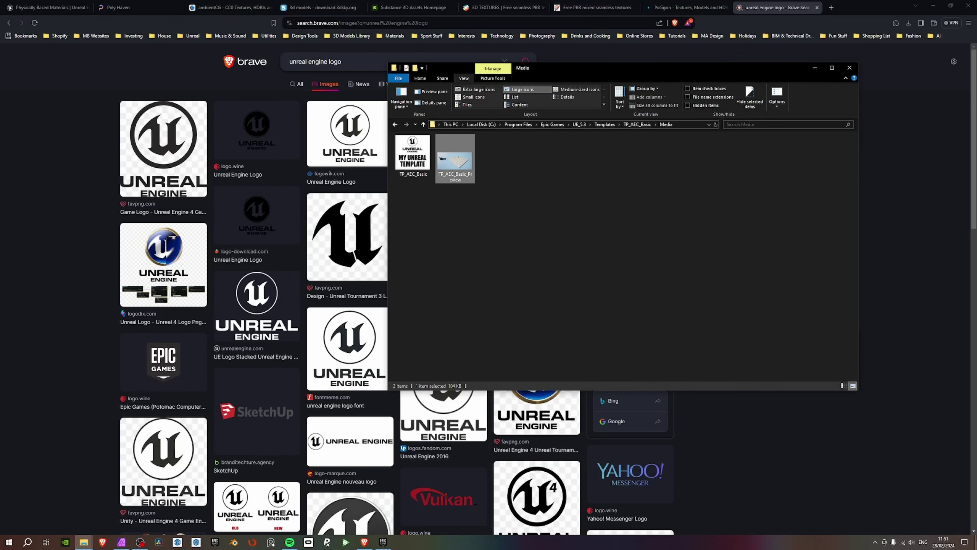
{"action": "left_click", "coordinate": [975, 541]}
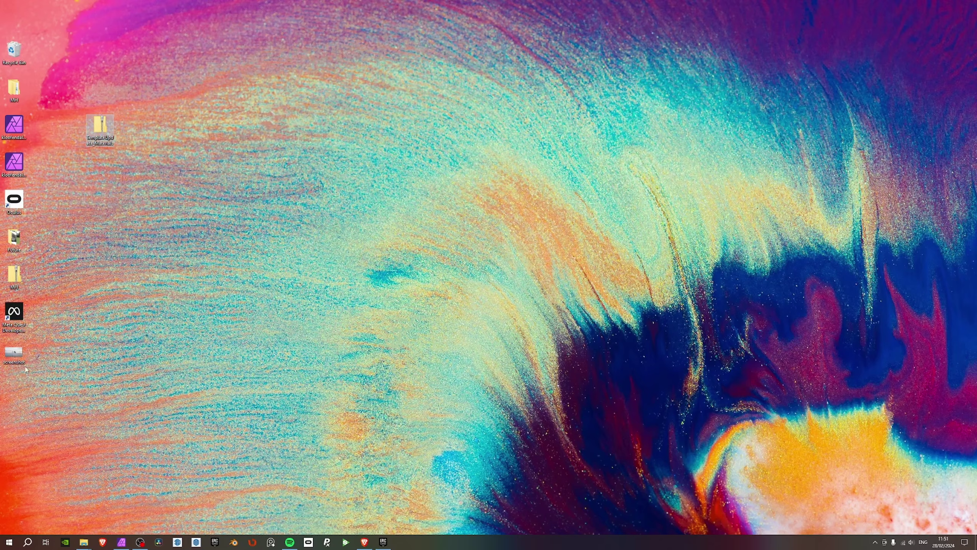
{"action": "left_click_drag", "start_coordinate": [19, 360], "coordinate": [223, 282]}
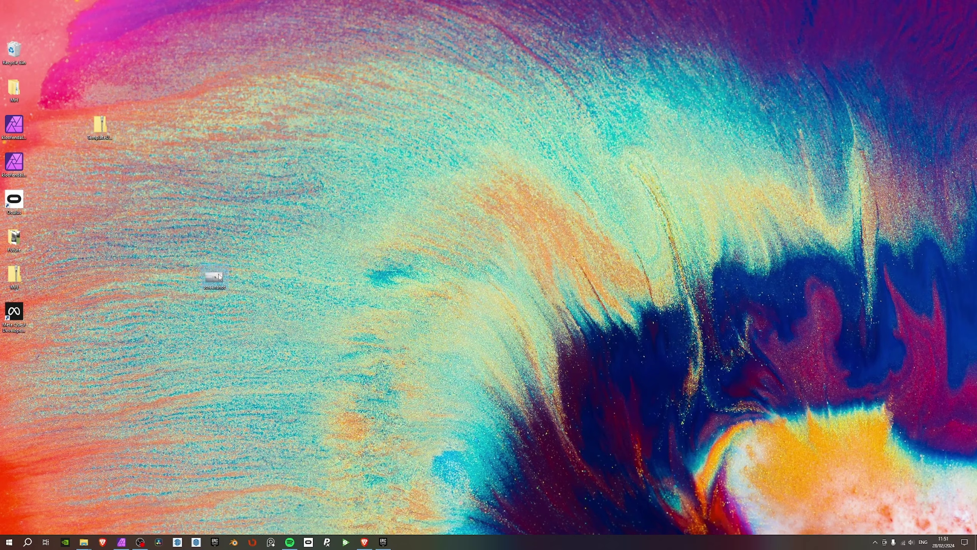
{"action": "double_click", "coordinate": [218, 277]}
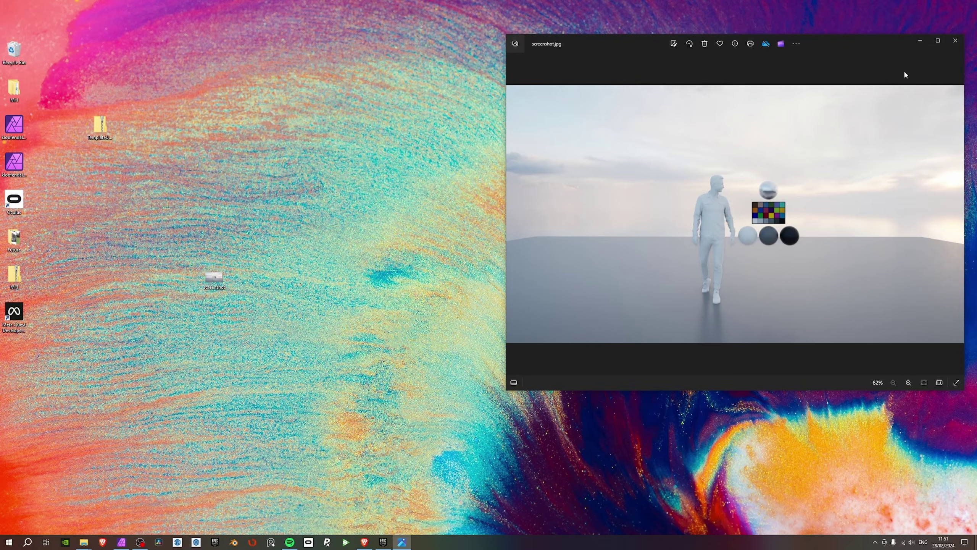
{"action": "left_click", "coordinate": [955, 42]}
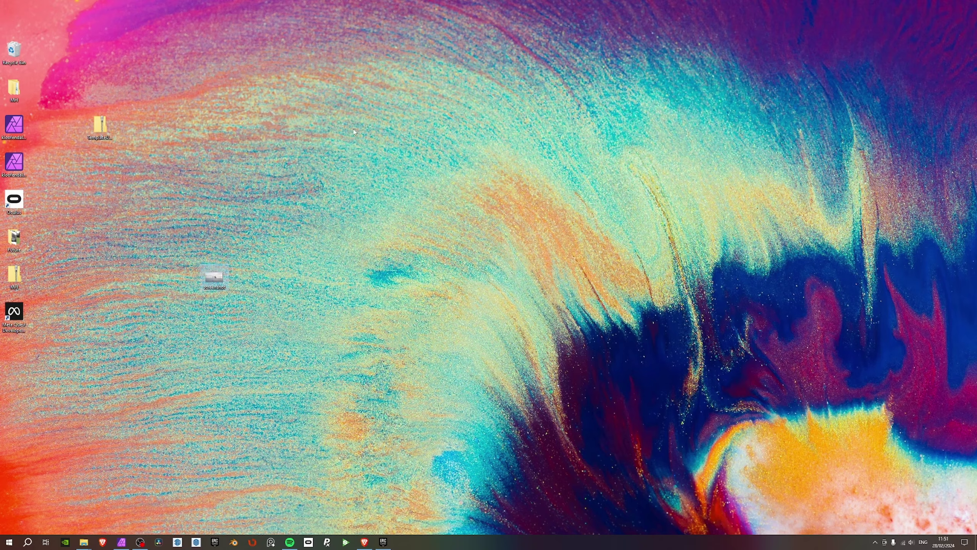
{"action": "key", "text": "super+shift+s"}
{"action": "mouse_move", "coordinate": [323, 86]}
{"action": "left_mouse_down"}
{"action": "mouse_move", "coordinate": [704, 304]}
{"action": "mouse_move", "coordinate": [669, 343]}
{"action": "mouse_move", "coordinate": [651, 347]}
{"action": "left_mouse_up"}
{"action": "left_click", "coordinate": [875, 542]}
{"action": "left_click", "coordinate": [875, 542]}
{"action": "left_click", "coordinate": [364, 542]}
{"action": "left_click", "coordinate": [364, 542]}
Switch to Affinity Photo and place the desktop's screenshot image into TP_AEC_Basic_Preview as a new layer, restoring the full-size window after placement.
{"action": "left_click", "coordinate": [122, 541]}
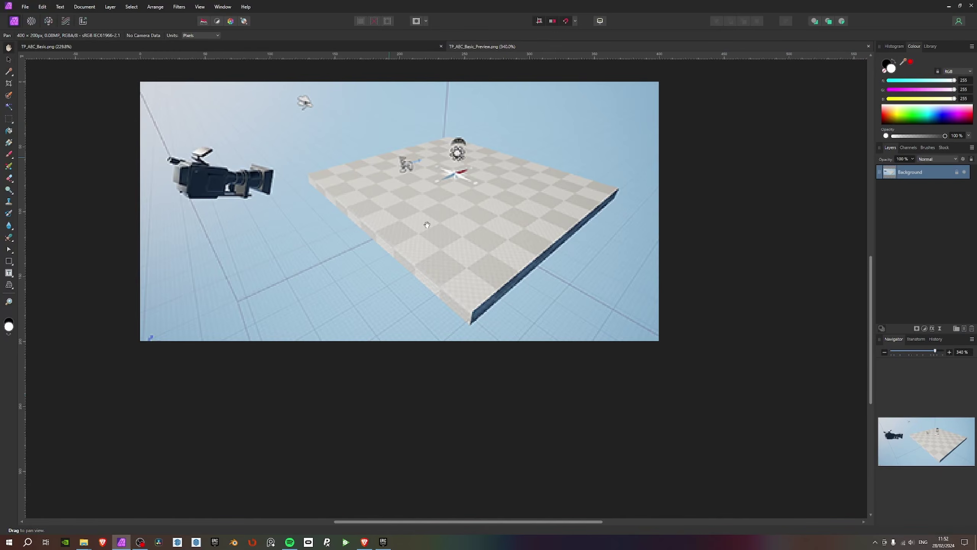
{"action": "left_click", "coordinate": [364, 542]}
{"action": "left_click", "coordinate": [936, 5]}
{"action": "left_click_drag", "start_coordinate": [905, 4], "coordinate": [823, 20]}
{"action": "left_click", "coordinate": [937, 6]}
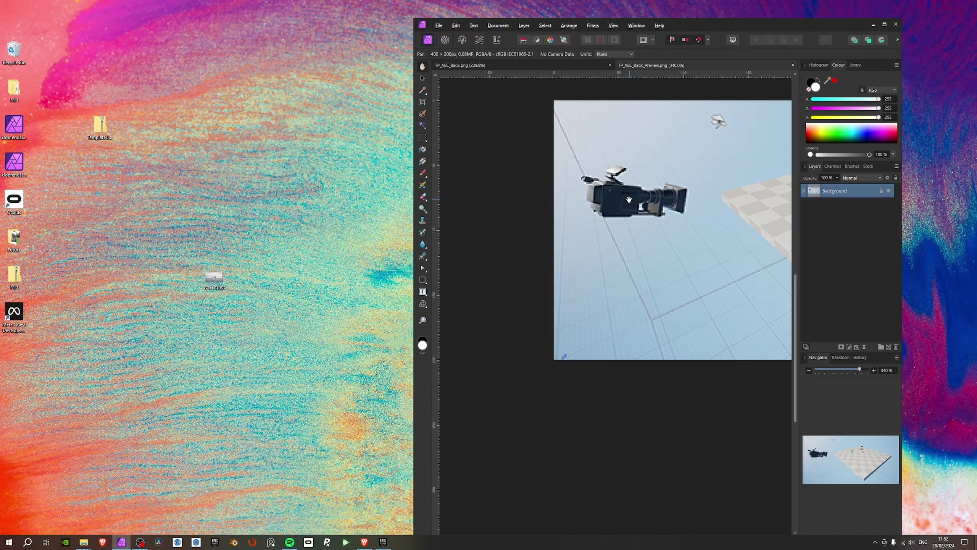
{"action": "scroll", "coordinate": [491, 264], "scroll_direction": "down", "scroll_amount": 6}
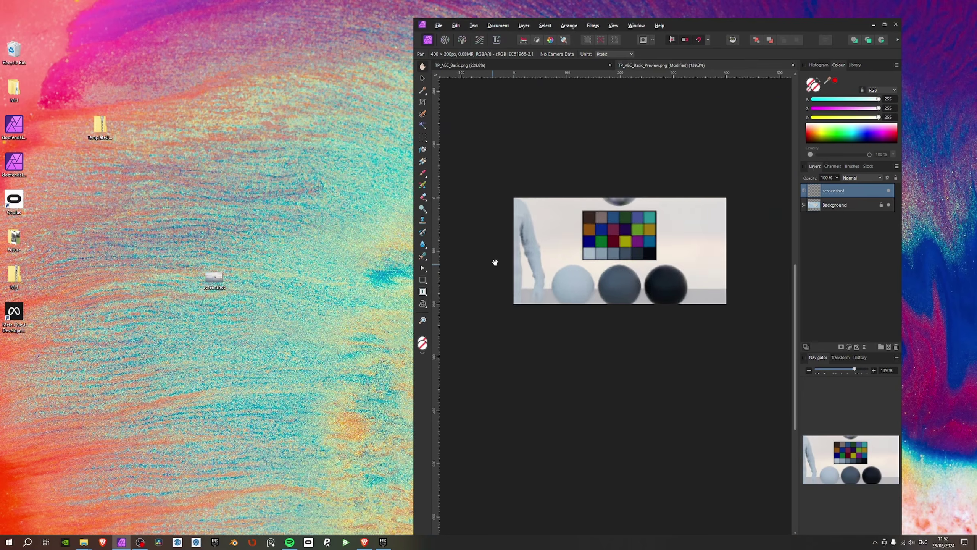
{"action": "left_click", "coordinate": [884, 24]}
Scale the screenshot layer down to the canvas width and move it up until its lower edge meets the canvas's.
{"action": "scroll", "coordinate": [255, 269], "scroll_direction": "down", "scroll_amount": 4}
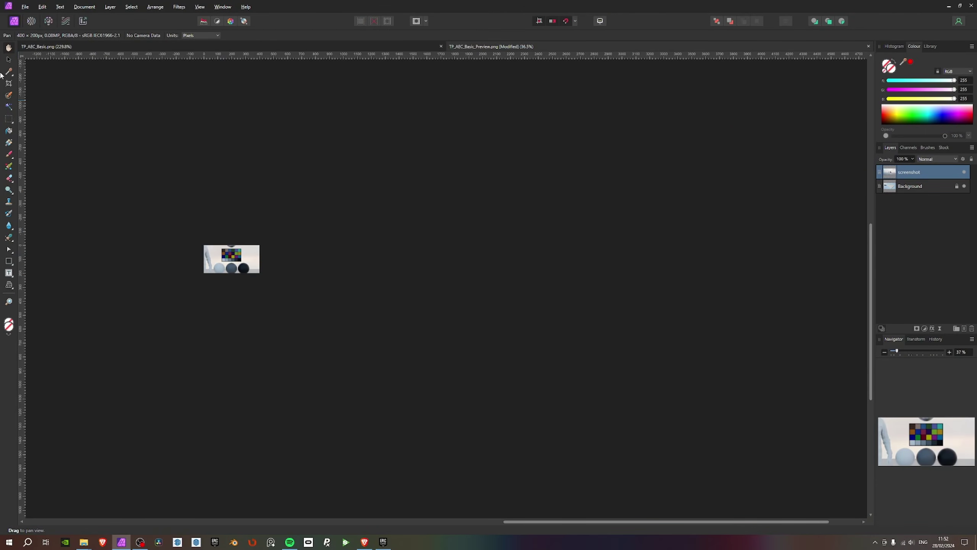
{"action": "left_click", "coordinate": [8, 59]}
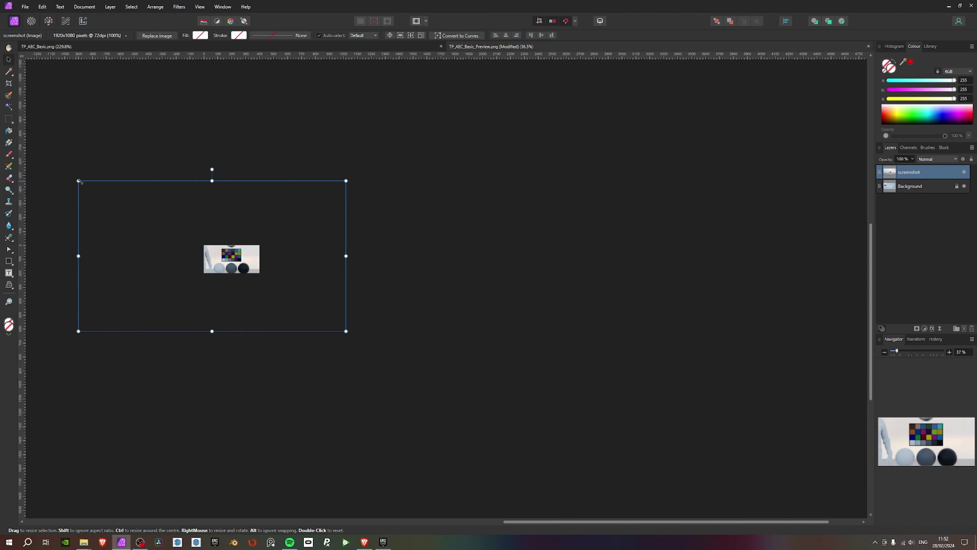
{"action": "left_click_drag", "start_coordinate": [89, 188], "coordinate": [186, 256]}
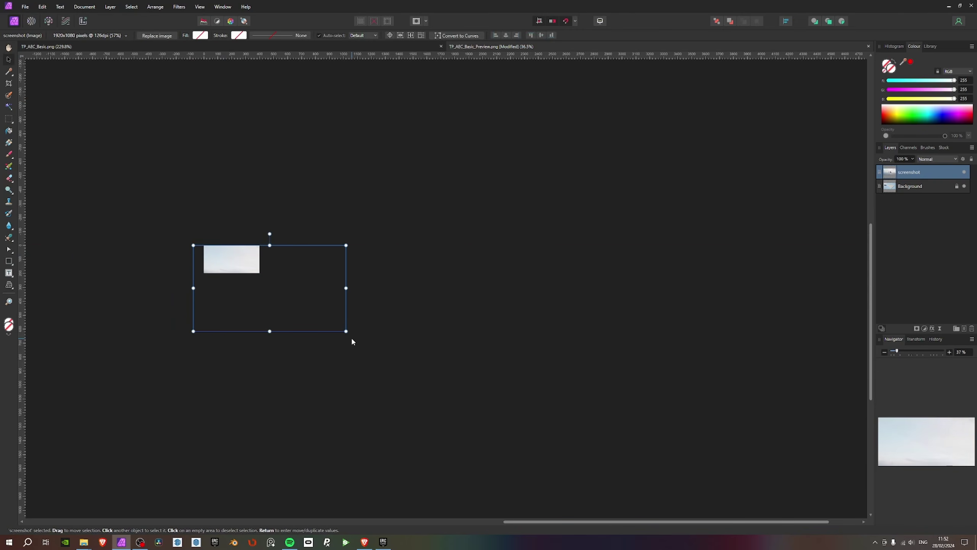
{"action": "left_click_drag", "start_coordinate": [346, 330], "coordinate": [258, 286]}
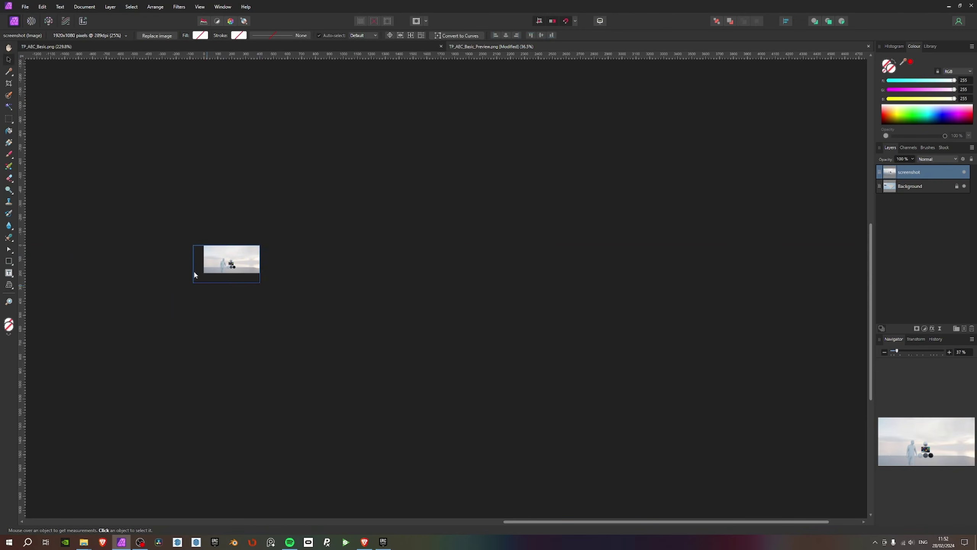
{"action": "scroll", "coordinate": [194, 269], "scroll_direction": "up", "scroll_amount": 3, "text": "ctrl"}
{"action": "left_click_drag", "start_coordinate": [195, 309], "coordinate": [214, 288]}
{"action": "scroll", "coordinate": [232, 289], "scroll_direction": "up", "scroll_amount": 3, "text": "ctrl"}
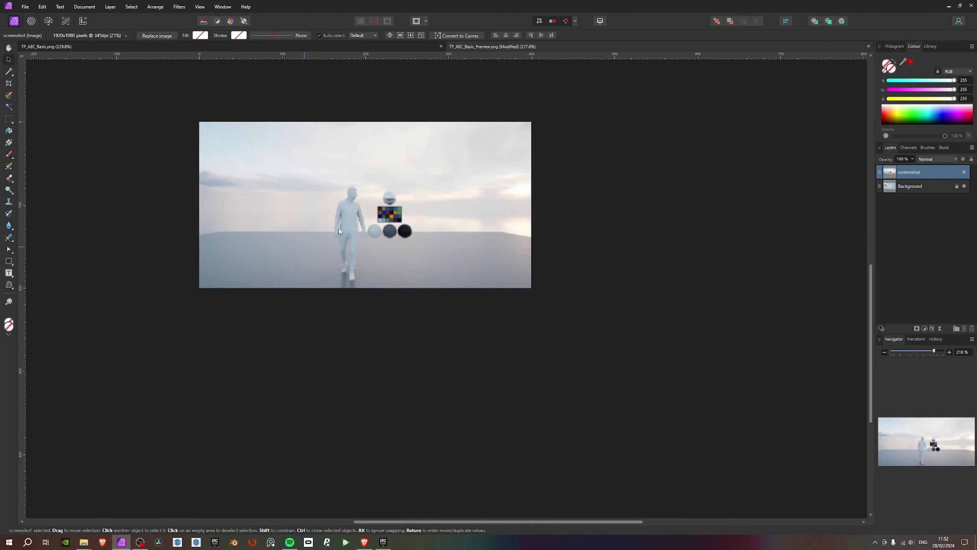
{"action": "left_click_drag", "start_coordinate": [375, 202], "coordinate": [375, 199]}
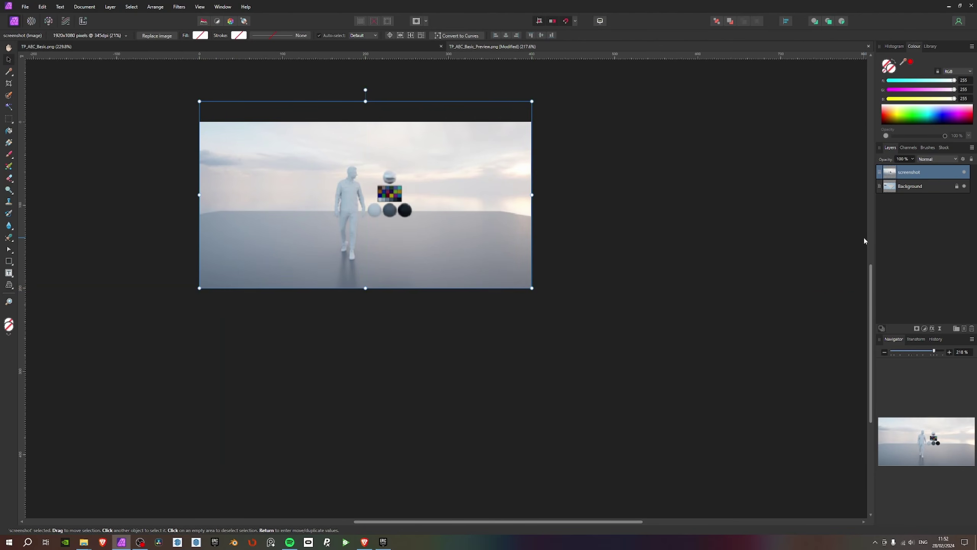
Unlock the original Background layer and delete it, keeping only the screenshot layer in the preview document.
{"action": "left_click", "coordinate": [941, 189]}
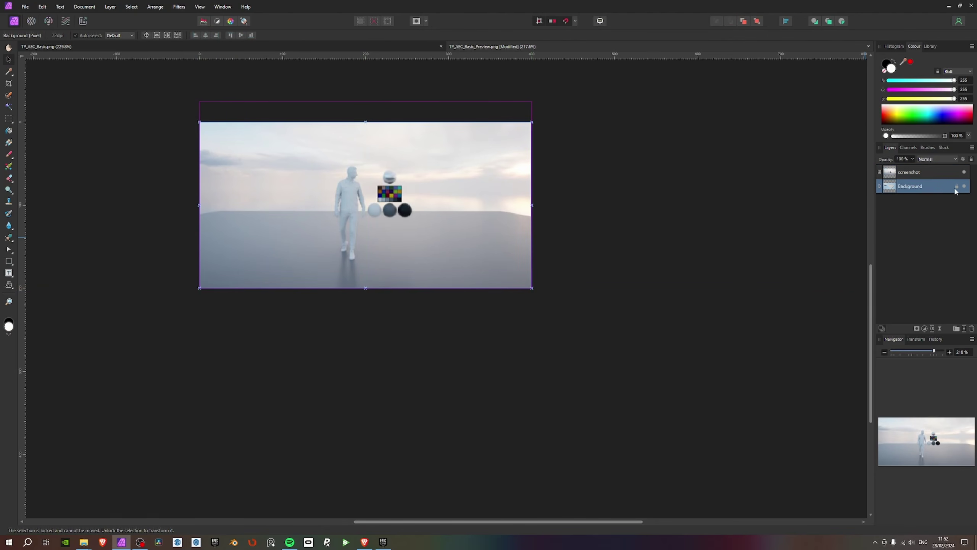
{"action": "double_click", "coordinate": [909, 187]}
{"action": "left_click", "coordinate": [891, 189]}
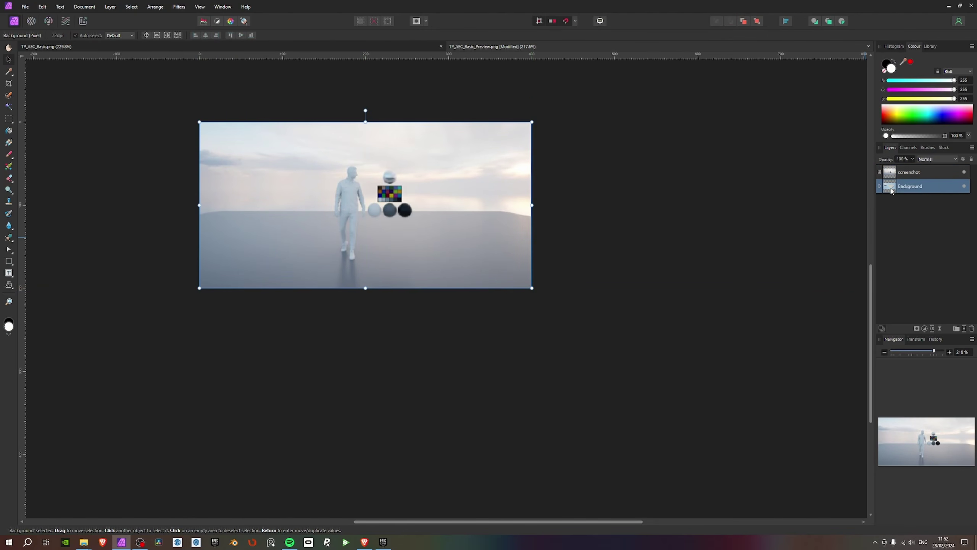
{"action": "key", "text": "Delete"}
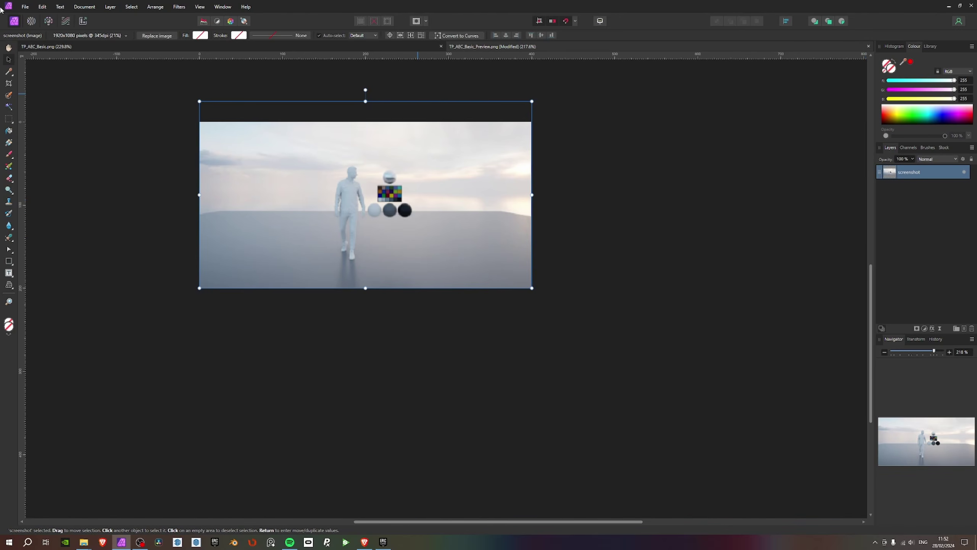
Save TP_AEC_Basic_Preview flattened over the existing file and close Affinity Photo.
{"action": "left_click", "coordinate": [25, 6]}
{"action": "left_click", "coordinate": [31, 133]}
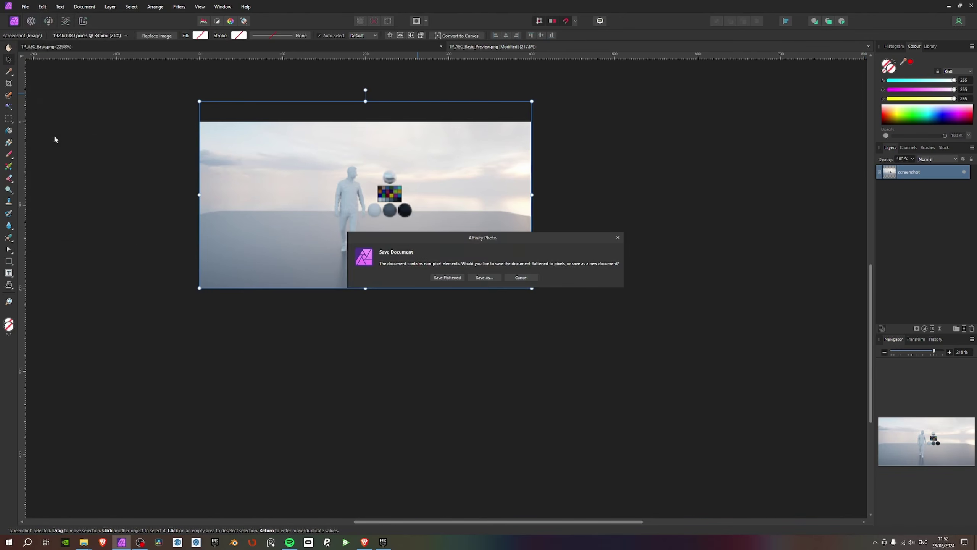
{"action": "left_click", "coordinate": [446, 279]}
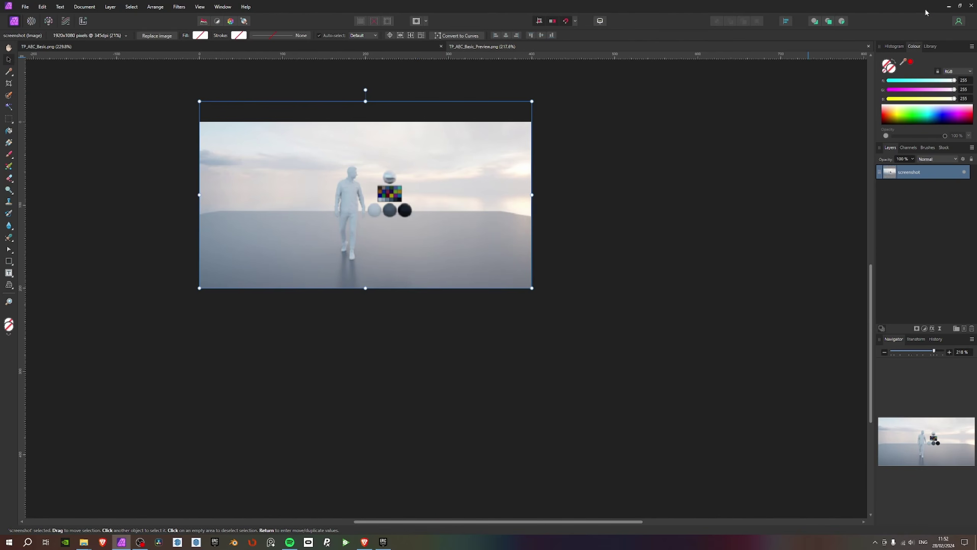
{"action": "left_click", "coordinate": [973, 7]}
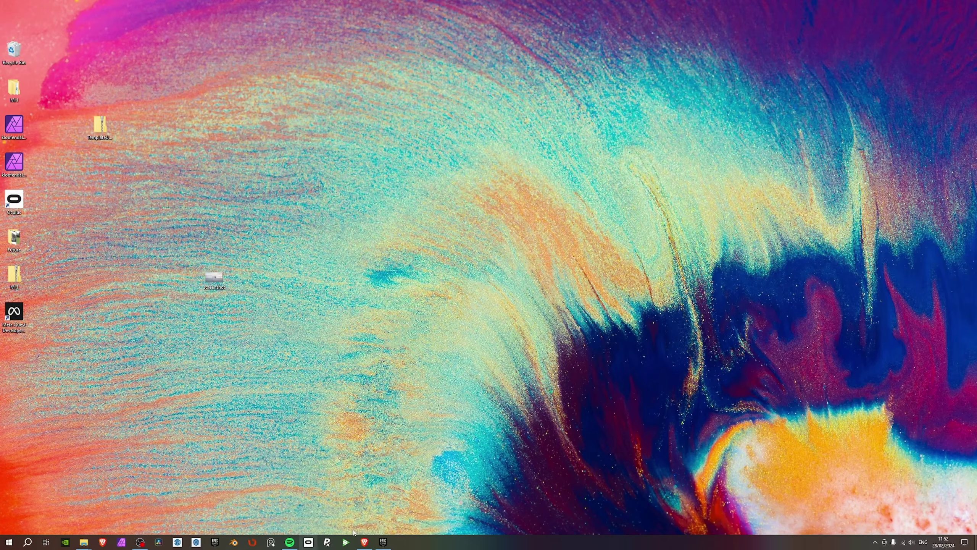
Launch Unreal Engine 5.3.2 from the Epic Games Launcher and check the image files in the template's Media folder while it loads.
{"action": "left_click", "coordinate": [382, 541]}
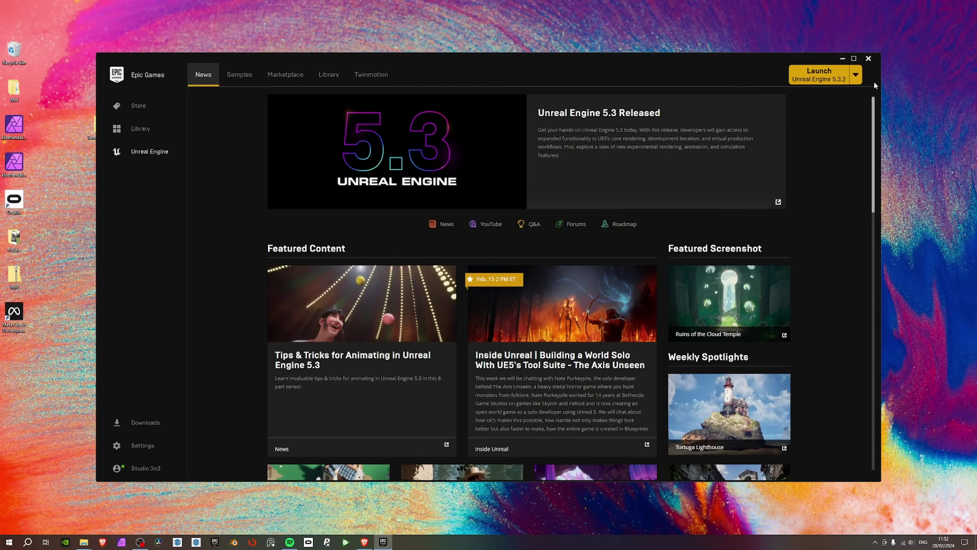
{"action": "left_click", "coordinate": [824, 80]}
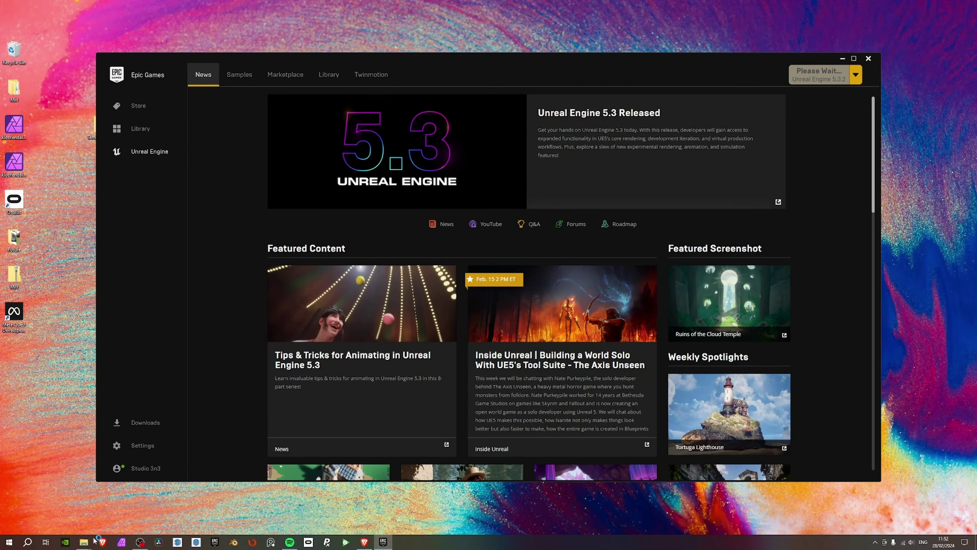
{"action": "mouse_move", "coordinate": [84, 541]}
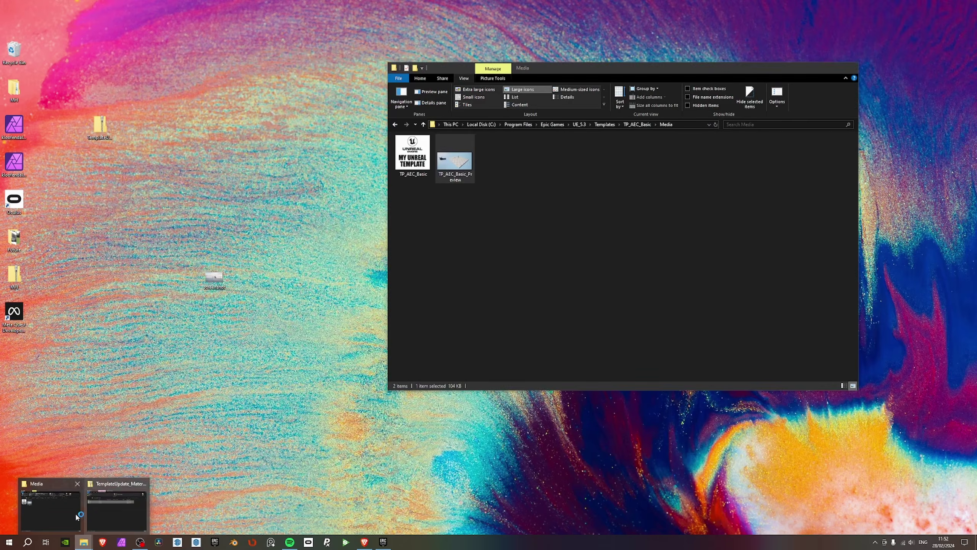
{"action": "left_click", "coordinate": [50, 508]}
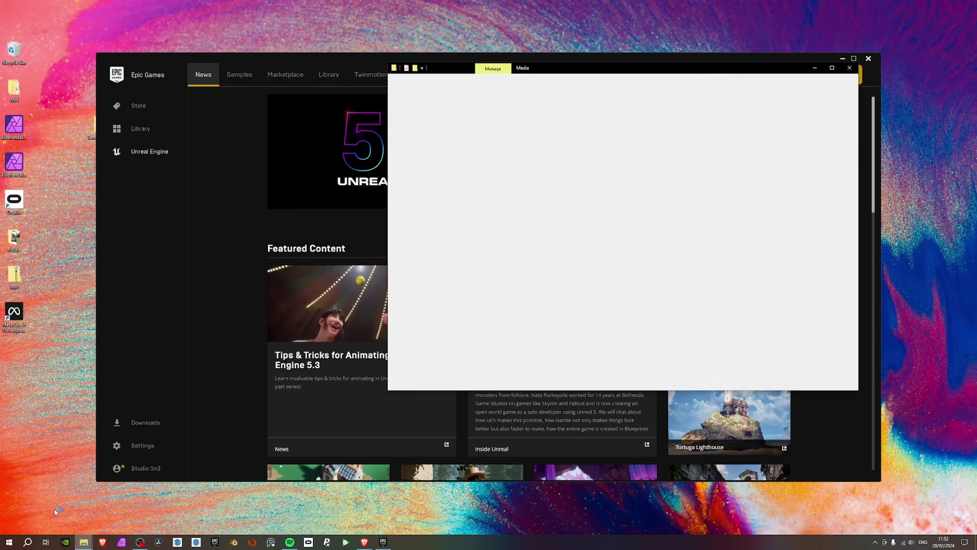
{"action": "left_click", "coordinate": [559, 221]}
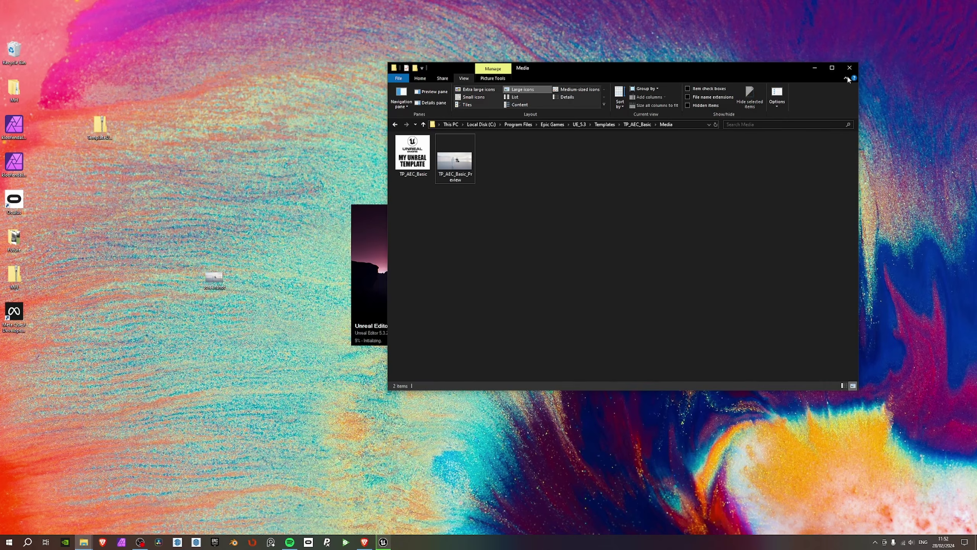
{"action": "left_click", "coordinate": [814, 67]}
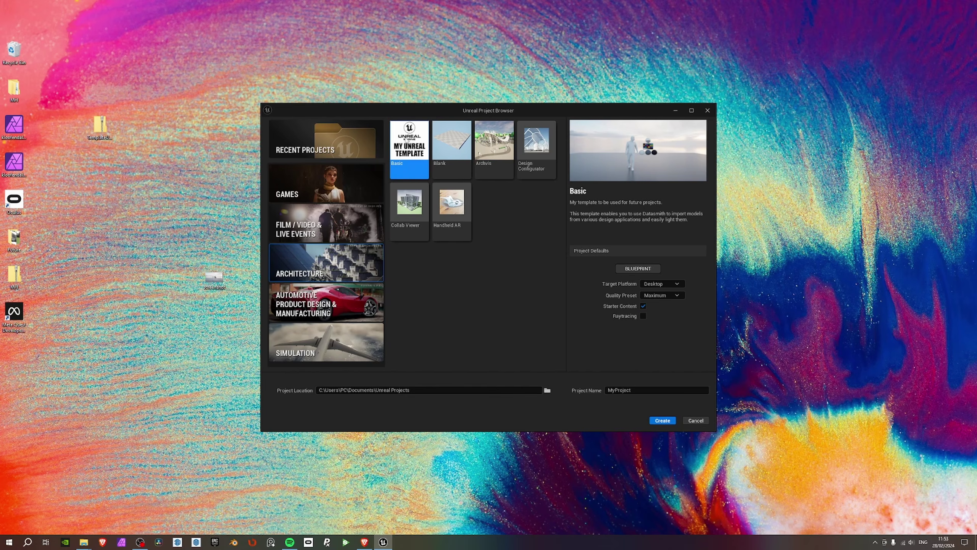
Compare the previews and project defaults of the Blank, Archvis and Design Configurator templates with Basic, finishing on the Basic template.
{"action": "left_click", "coordinate": [459, 144]}
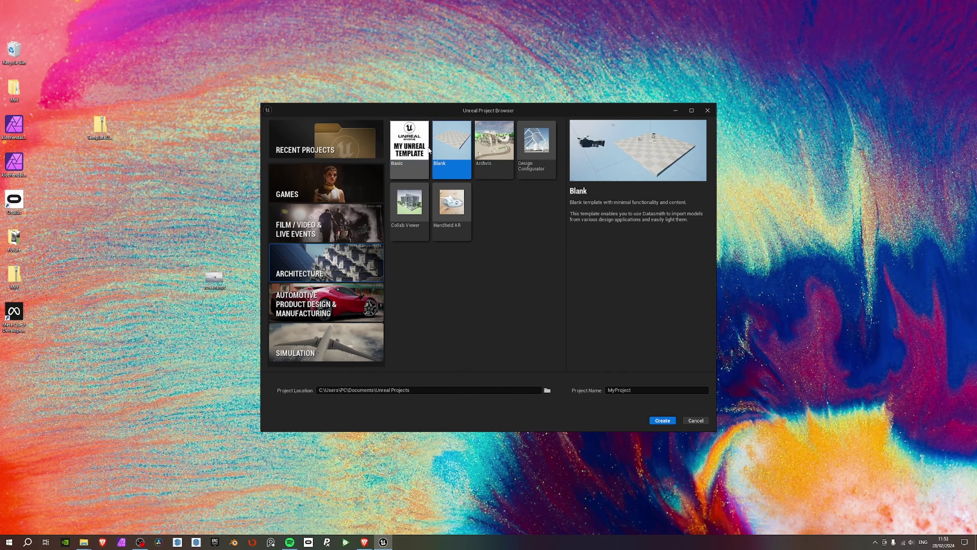
{"action": "left_click", "coordinate": [407, 151]}
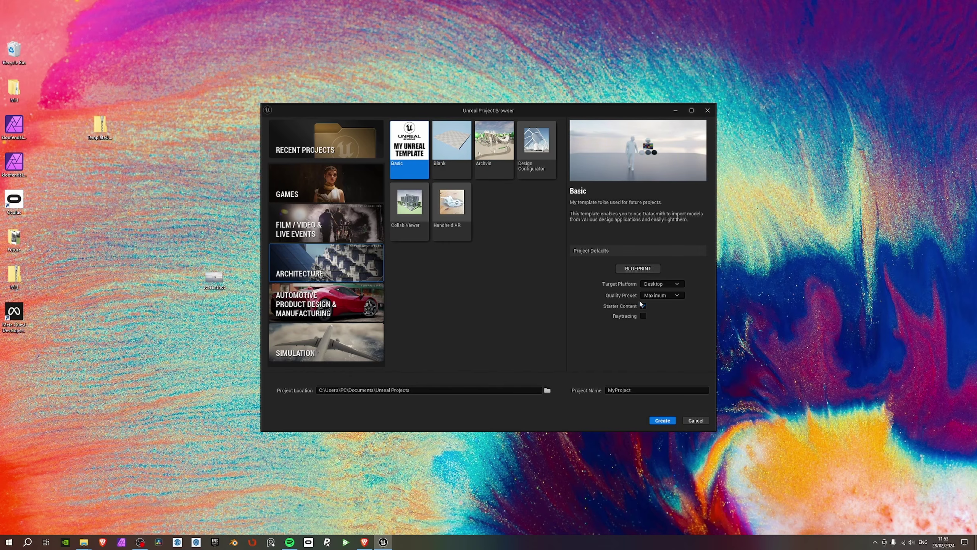
{"action": "left_click", "coordinate": [455, 150]}
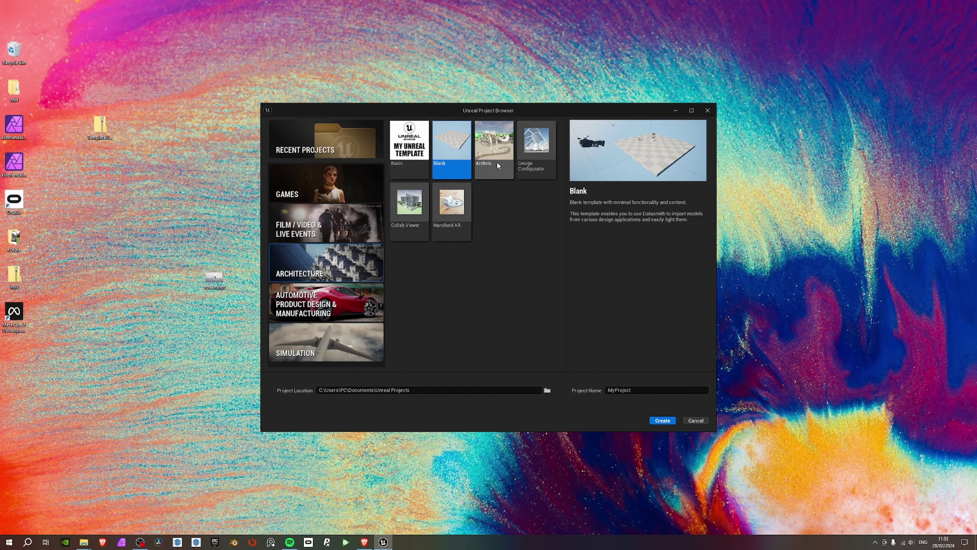
{"action": "left_click", "coordinate": [494, 150]}
{"action": "left_click", "coordinate": [536, 150]}
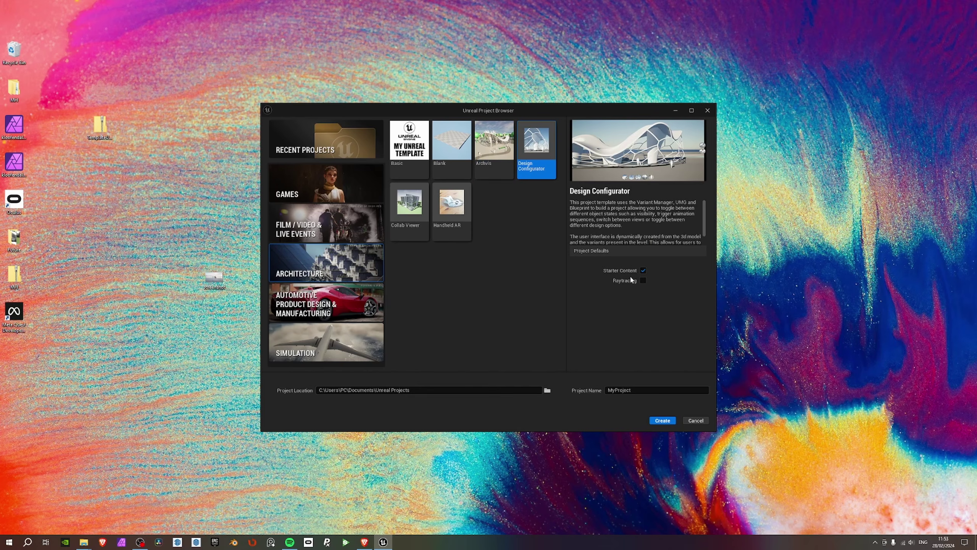
{"action": "key", "text": "Left"}
{"action": "key", "text": "Left"}
{"action": "key", "text": "Left"}
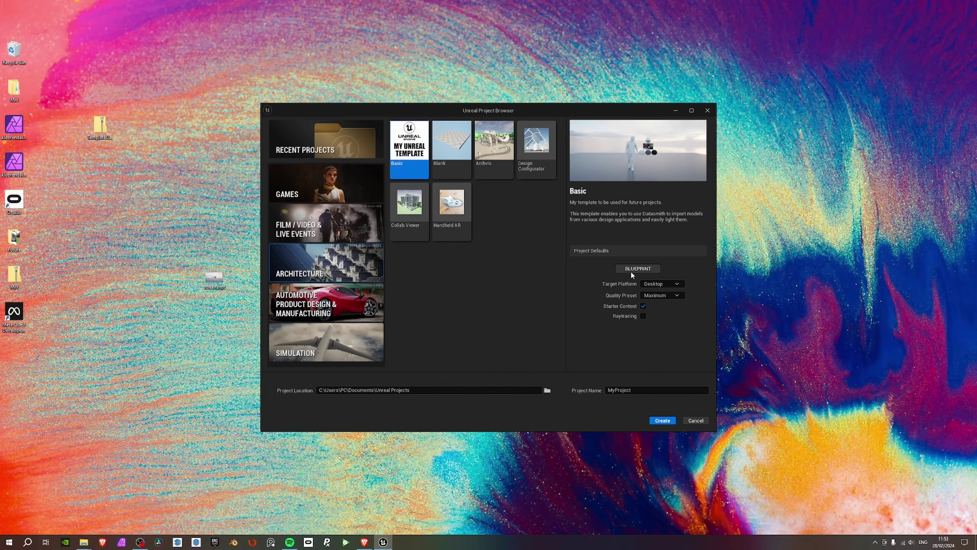
Create a project named MyUpdatedTemplate from the Basic template, targeting Desktop with starter content off and raytracing on.
{"action": "left_click", "coordinate": [668, 286]}
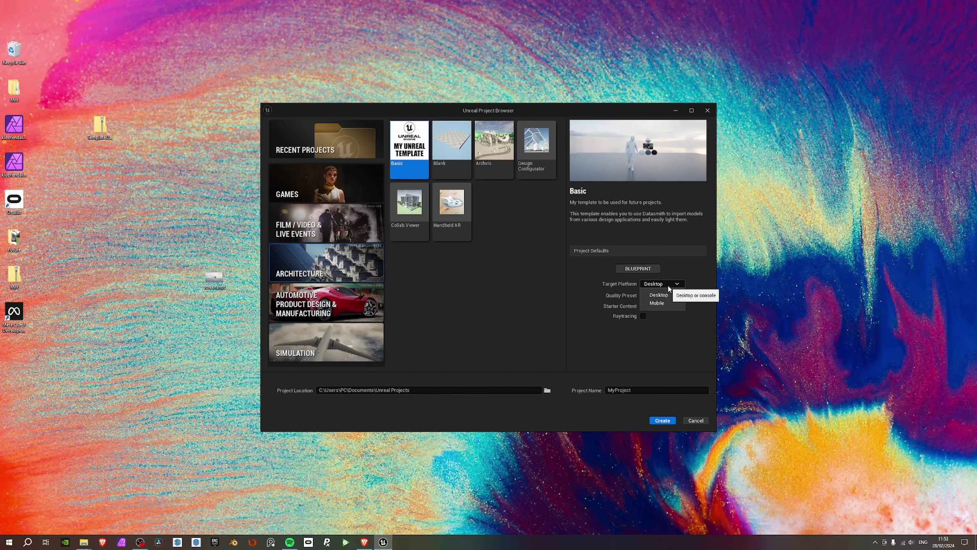
{"action": "left_click", "coordinate": [659, 295]}
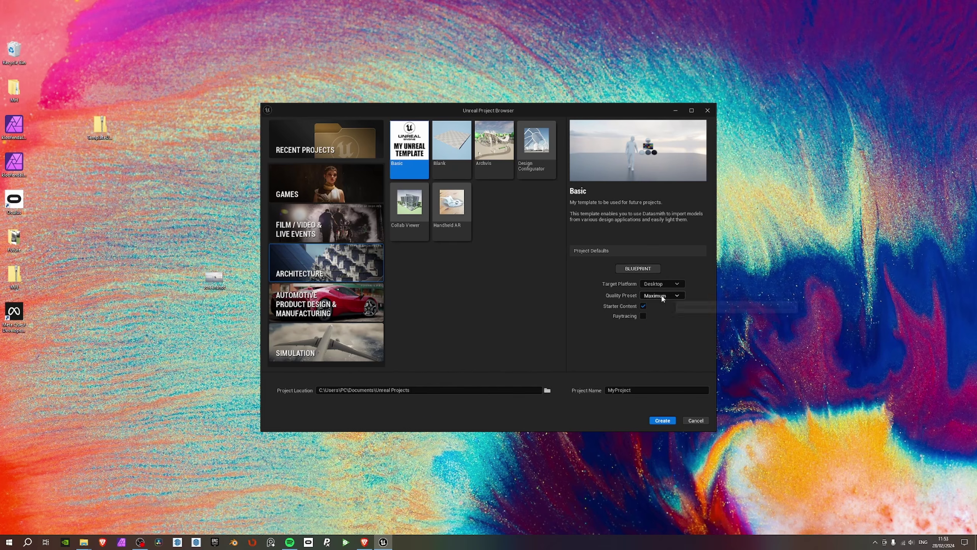
{"action": "left_click", "coordinate": [643, 306]}
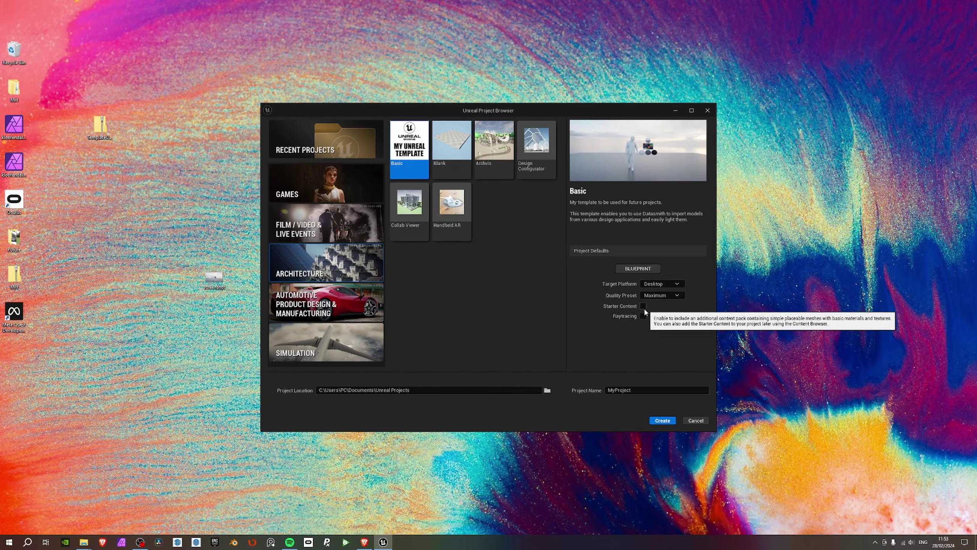
{"action": "left_click", "coordinate": [643, 315]}
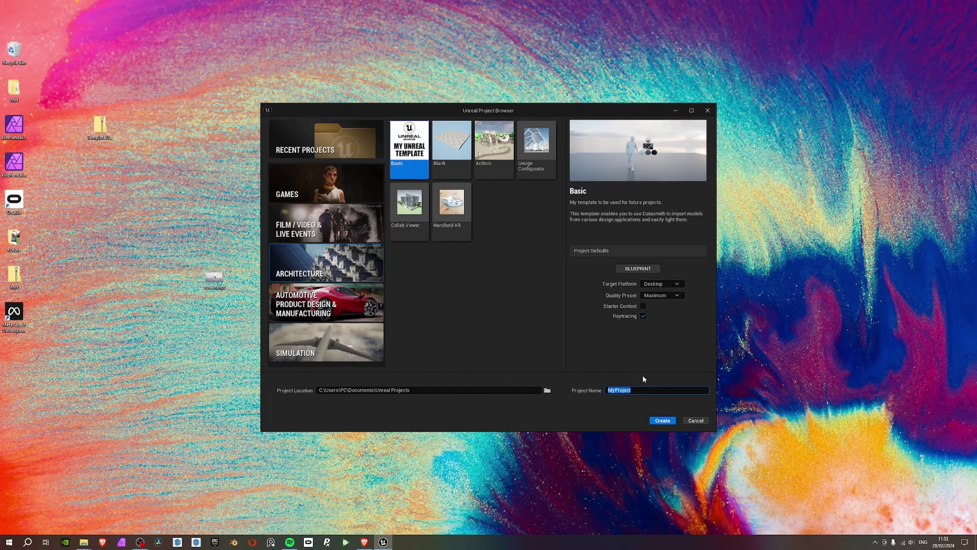
{"action": "key", "text": "Caps_Lock"}
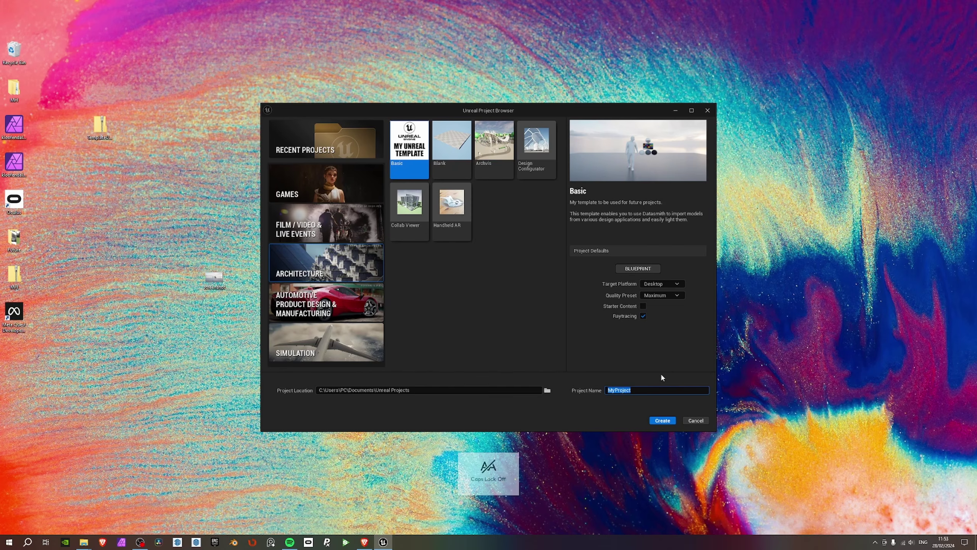
{"action": "type", "text": "MyUpdatedTemplate"}
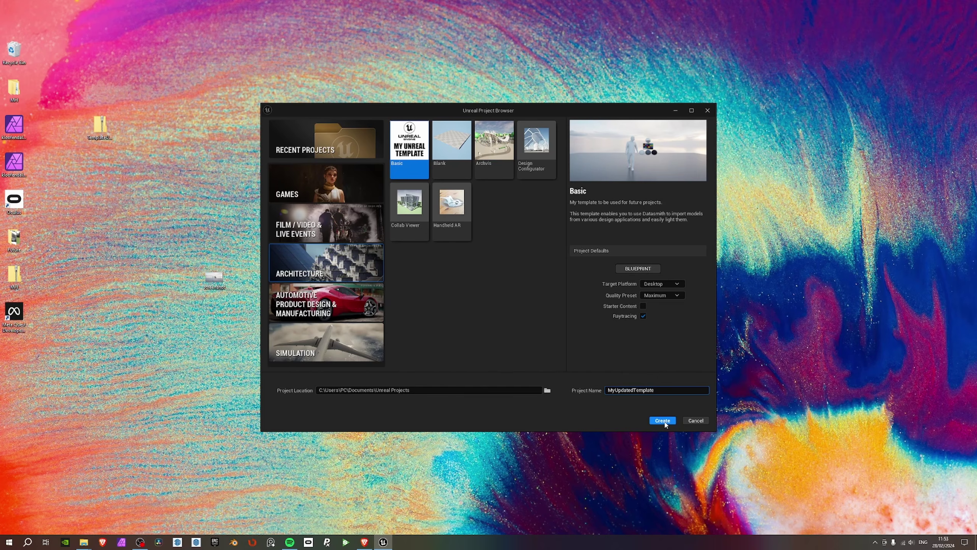
{"action": "left_click", "coordinate": [666, 422]}
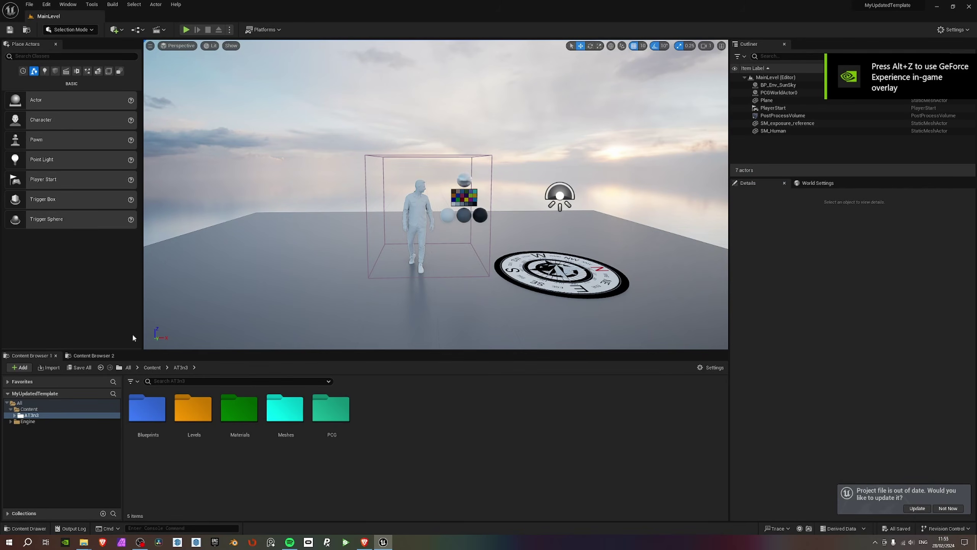
Expand the AT3n3 Materials folder and examine the material functions in its Functions subfolder, including MF_ClearCoat and MF_PBR_UnPacked.
{"action": "left_click", "coordinate": [15, 415]}
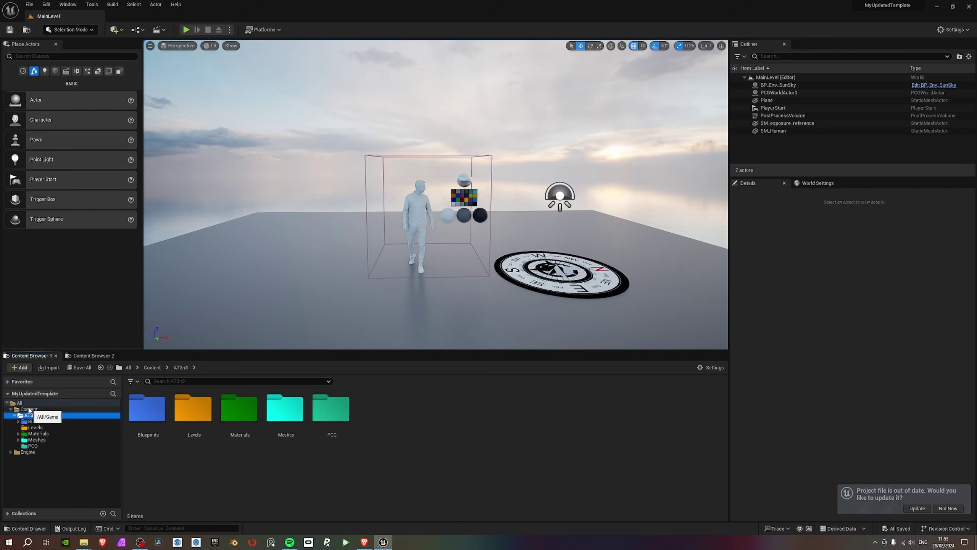
{"action": "left_click", "coordinate": [18, 434]}
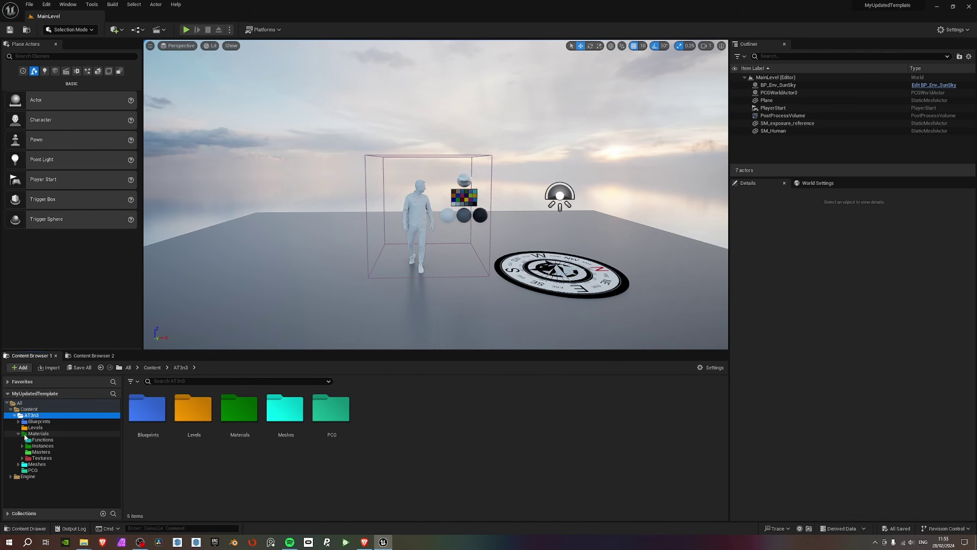
{"action": "left_click", "coordinate": [35, 440]}
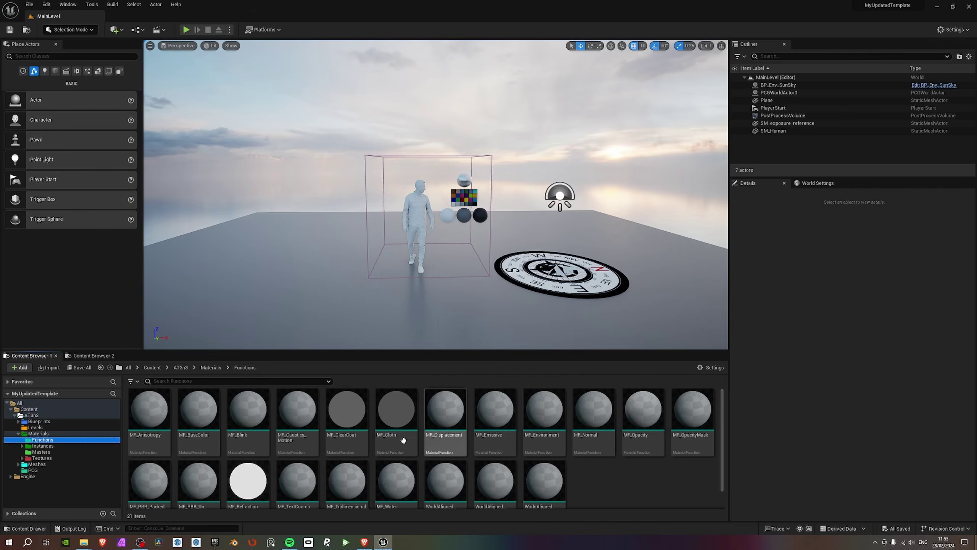
{"action": "scroll", "coordinate": [494, 470], "scroll_direction": "down", "scroll_amount": 1}
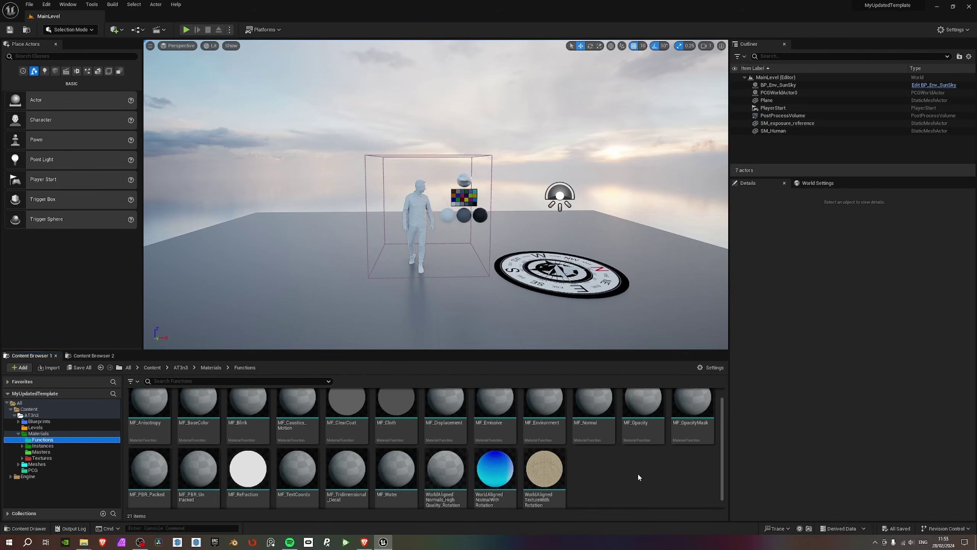
{"action": "scroll", "coordinate": [645, 472], "scroll_direction": "up", "scroll_amount": 1}
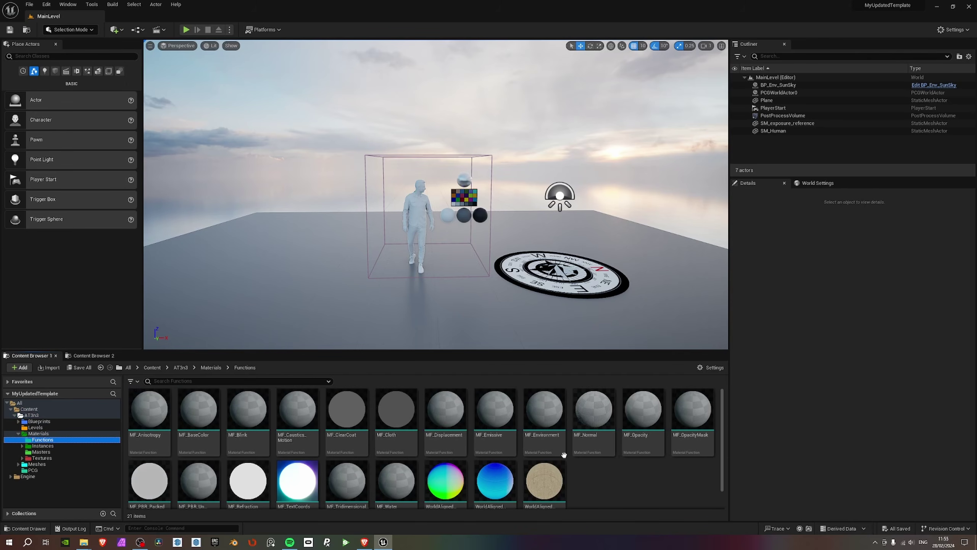
{"action": "left_click", "coordinate": [348, 408]}
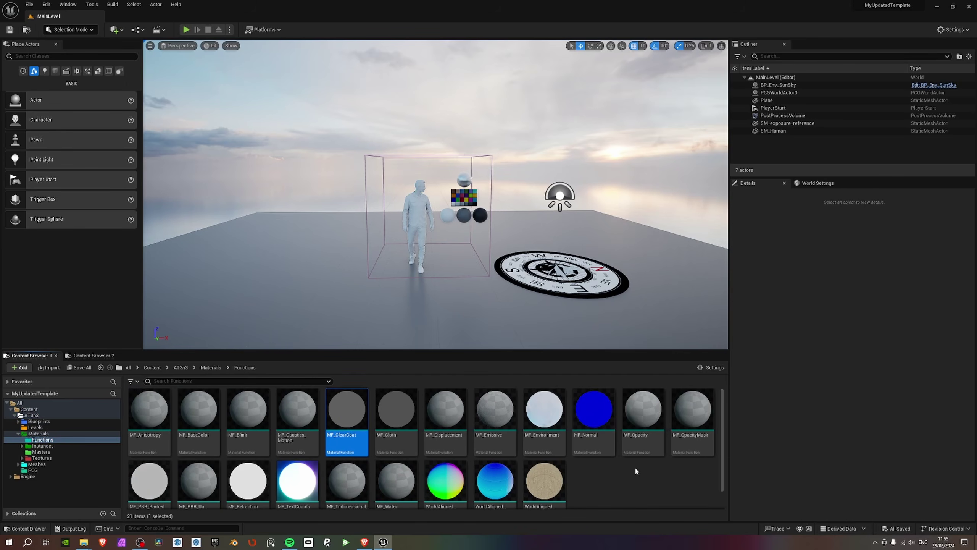
{"action": "scroll", "coordinate": [624, 467], "scroll_direction": "down", "scroll_amount": 1}
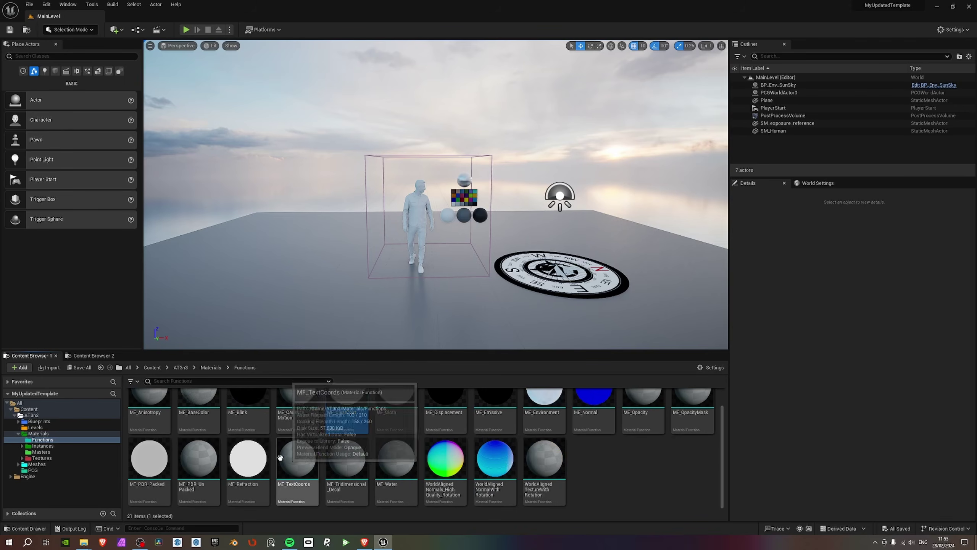
{"action": "left_click", "coordinate": [207, 470]}
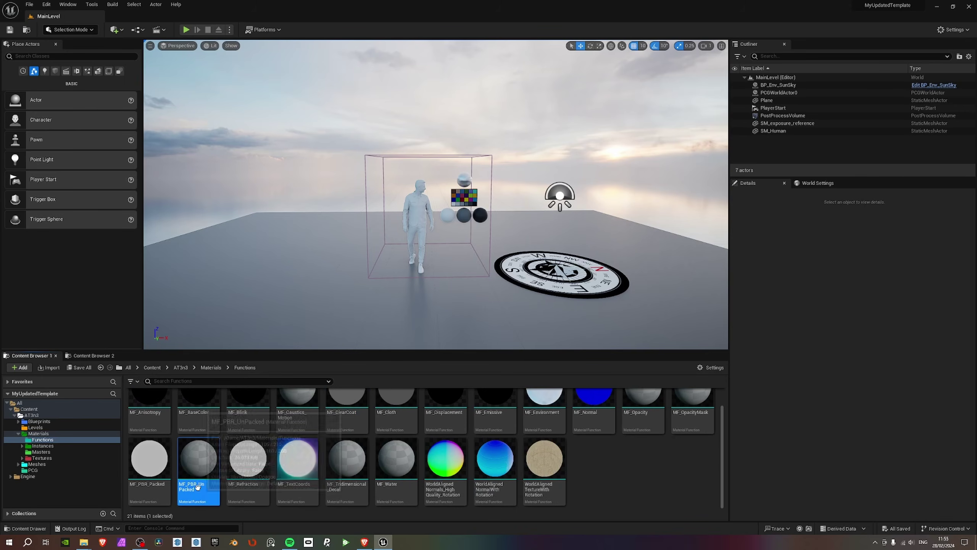
{"action": "scroll", "coordinate": [346, 465], "scroll_direction": "up", "scroll_amount": 1}
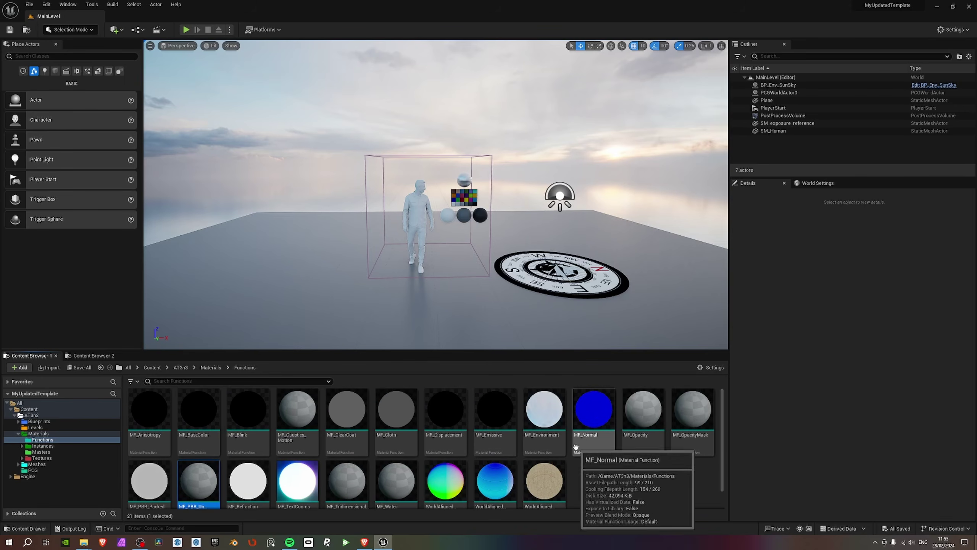
{"action": "mouse_move", "coordinate": [233, 457]}
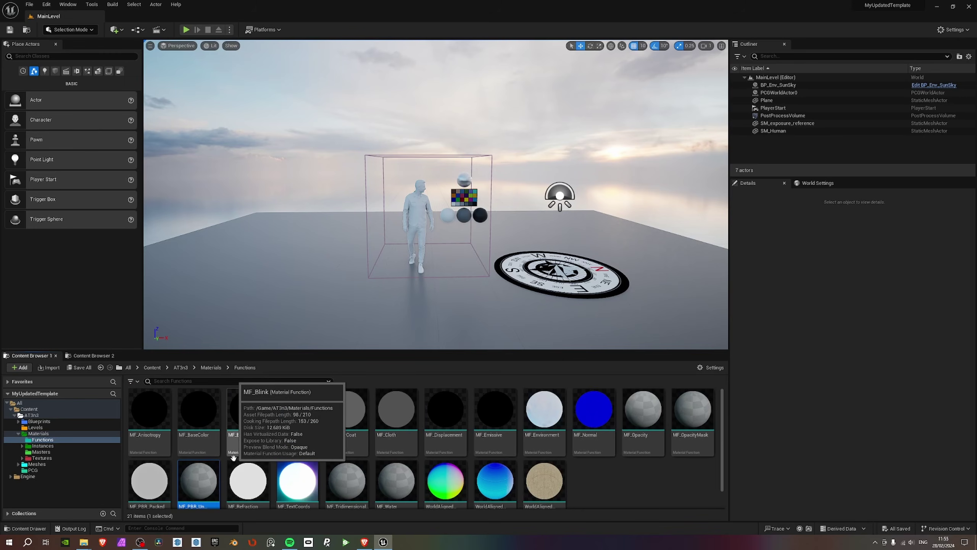
{"action": "scroll", "coordinate": [551, 453], "scroll_direction": "down", "scroll_amount": 1}
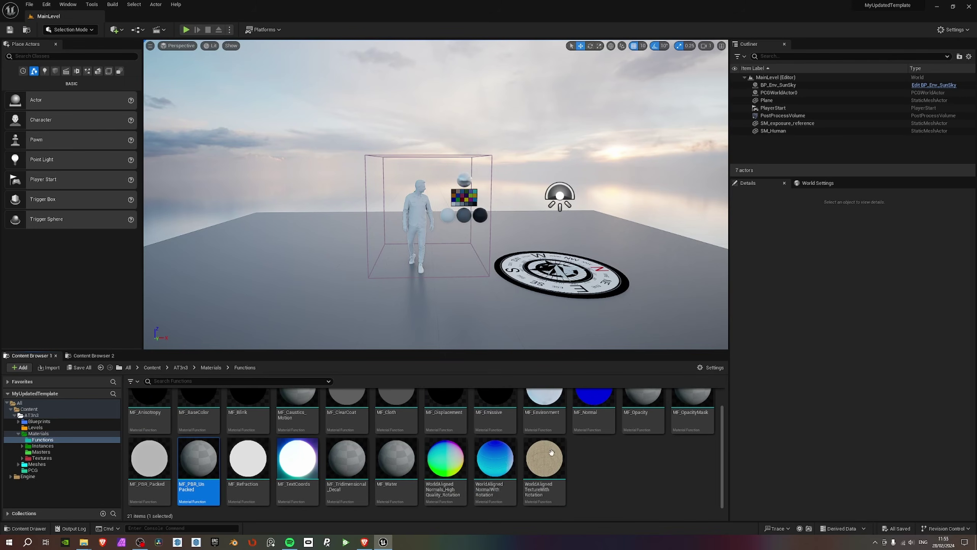
Look through the rest of the Functions folder, including the WorldAlignedNormals and WorldAlignedTexture rotation functions.
{"action": "scroll", "coordinate": [171, 419], "scroll_direction": "up", "scroll_amount": 1}
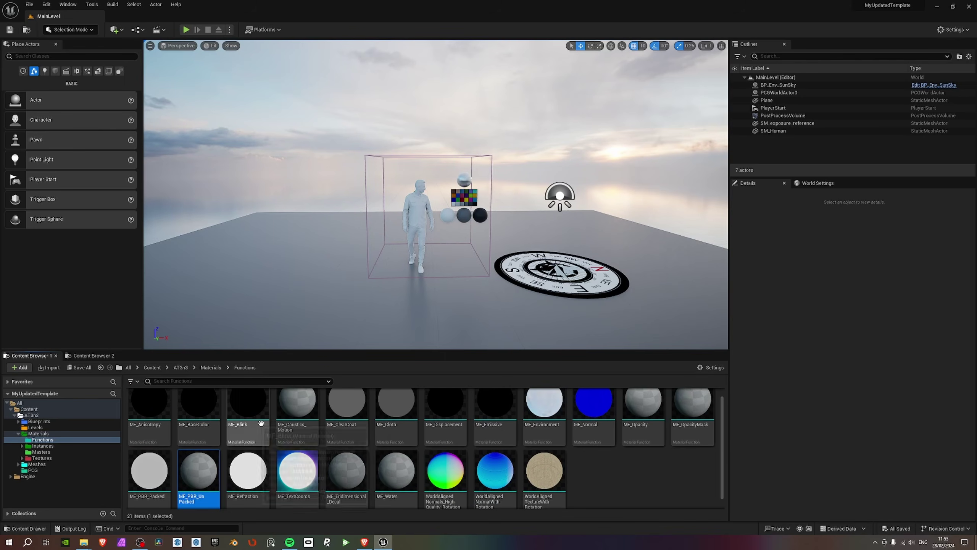
{"action": "scroll", "coordinate": [690, 429], "scroll_direction": "down", "scroll_amount": 1}
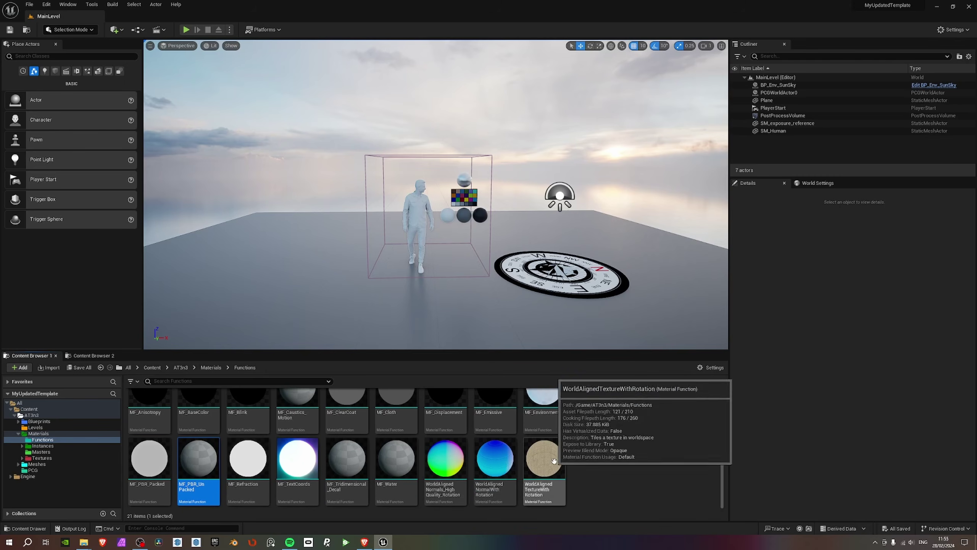
{"action": "scroll", "coordinate": [638, 452], "scroll_direction": "up", "scroll_amount": 1}
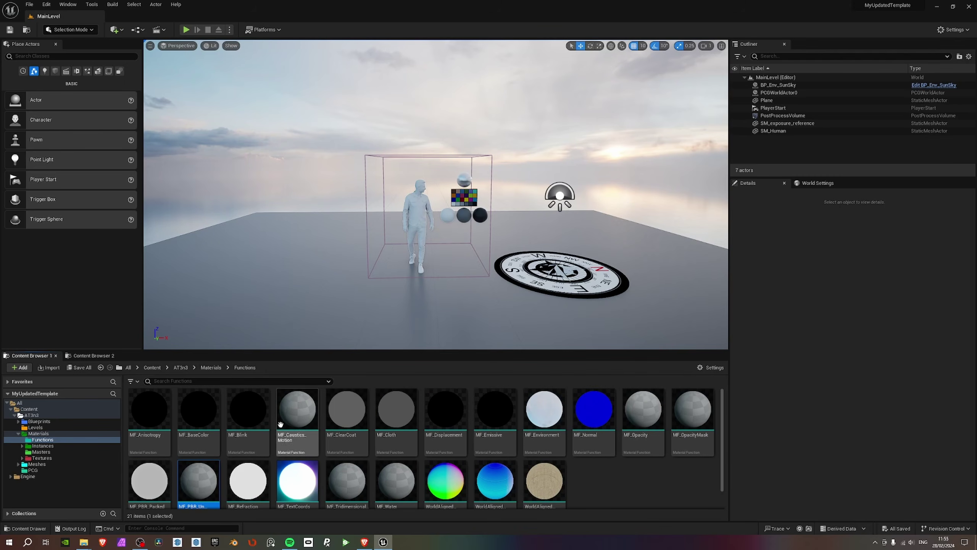
{"action": "scroll", "coordinate": [277, 423], "scroll_direction": "down", "scroll_amount": 1}
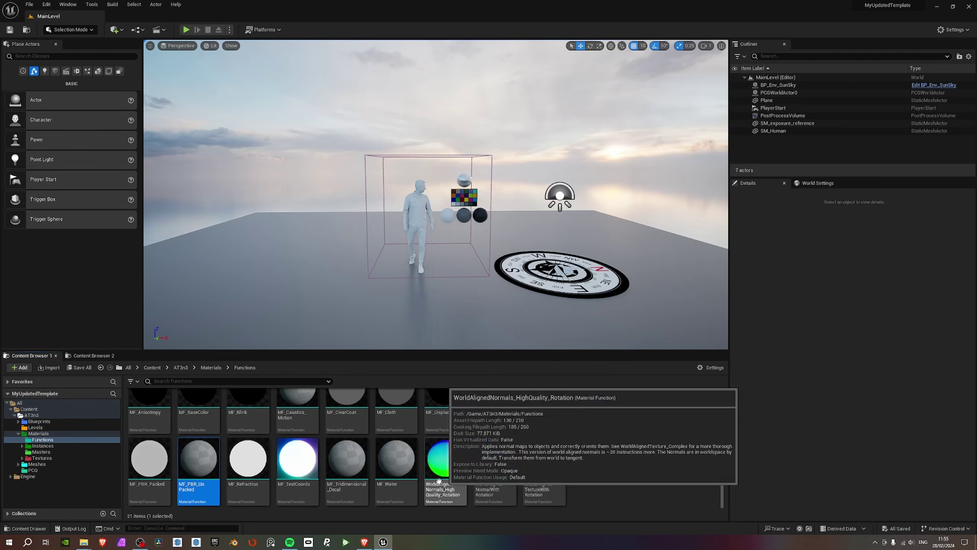
Open the M_Base_UnPackedPBR material from the Masters folder to view its graph.
{"action": "left_click", "coordinate": [41, 452]}
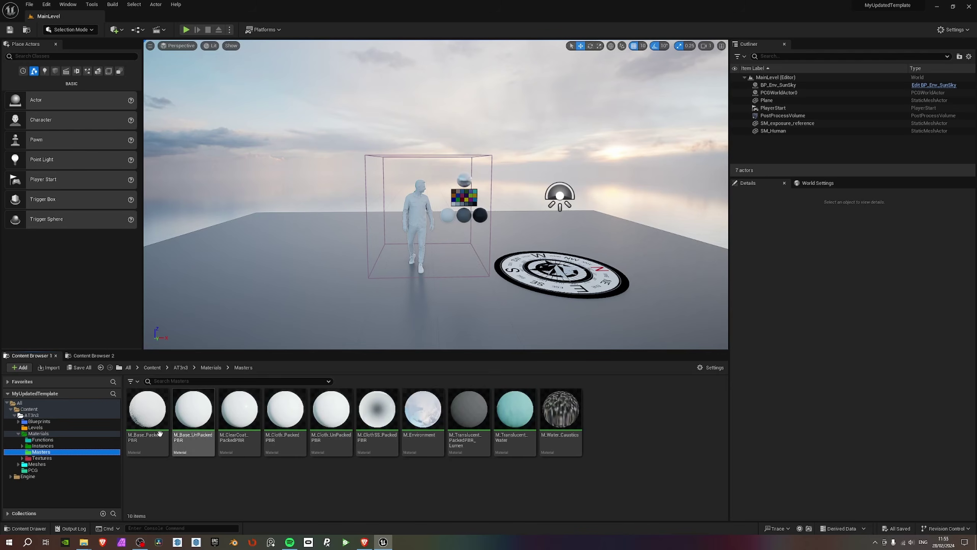
{"action": "left_click", "coordinate": [198, 439]}
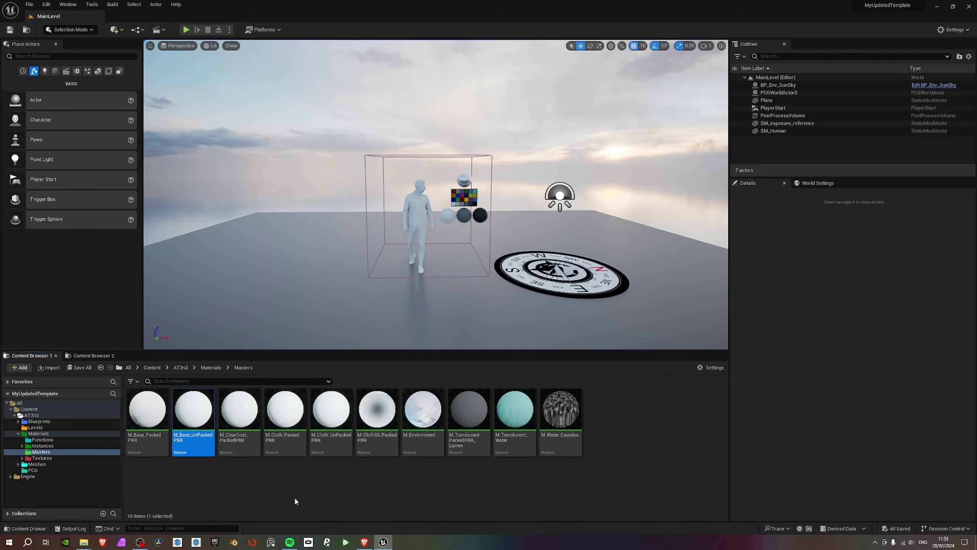
{"action": "double_click", "coordinate": [214, 420]}
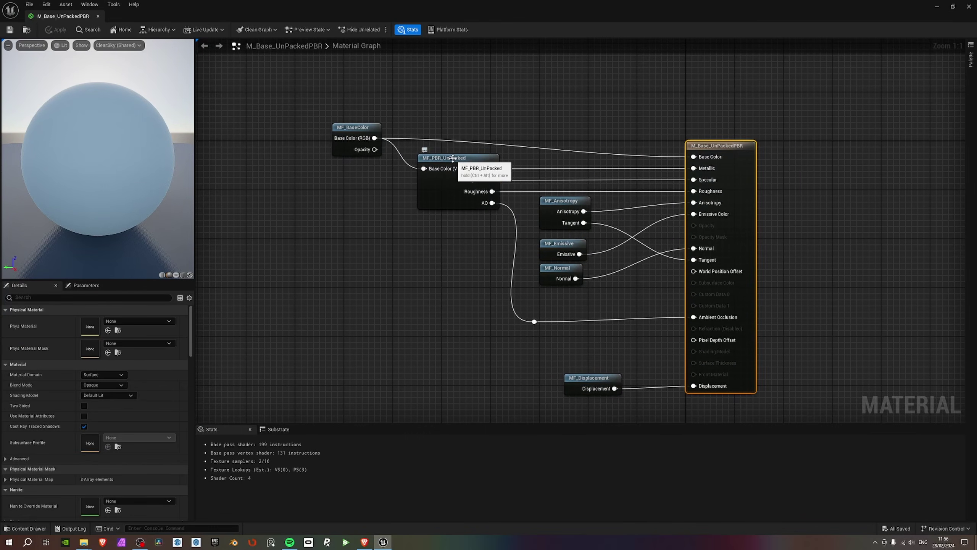
Examine the Specular, AO, Roughness, Metallic and world-alignment node groups inside MF_PBR_UnPacked, then close the function and its parent material.
{"action": "double_click", "coordinate": [442, 164]}
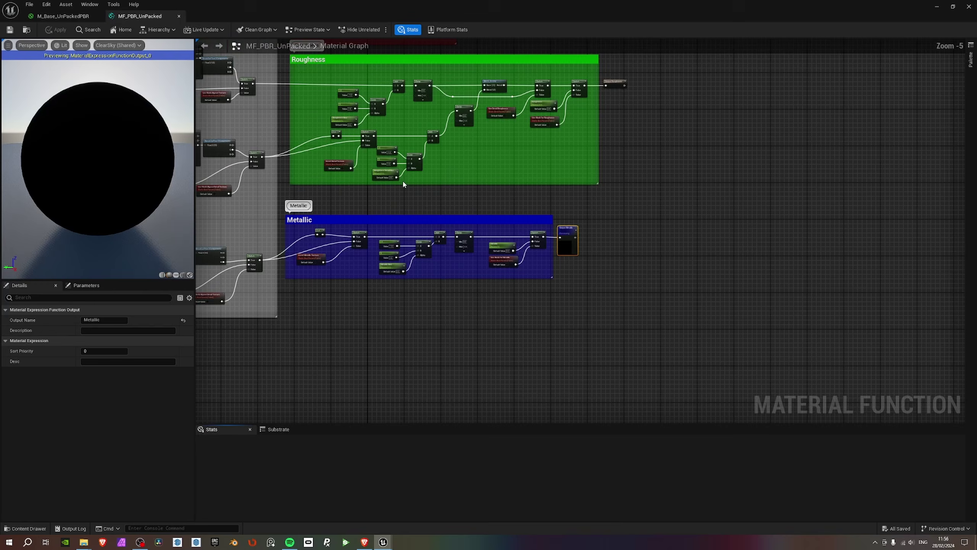
{"action": "right_click_drag", "start_coordinate": [491, 233], "coordinate": [442, 240]}
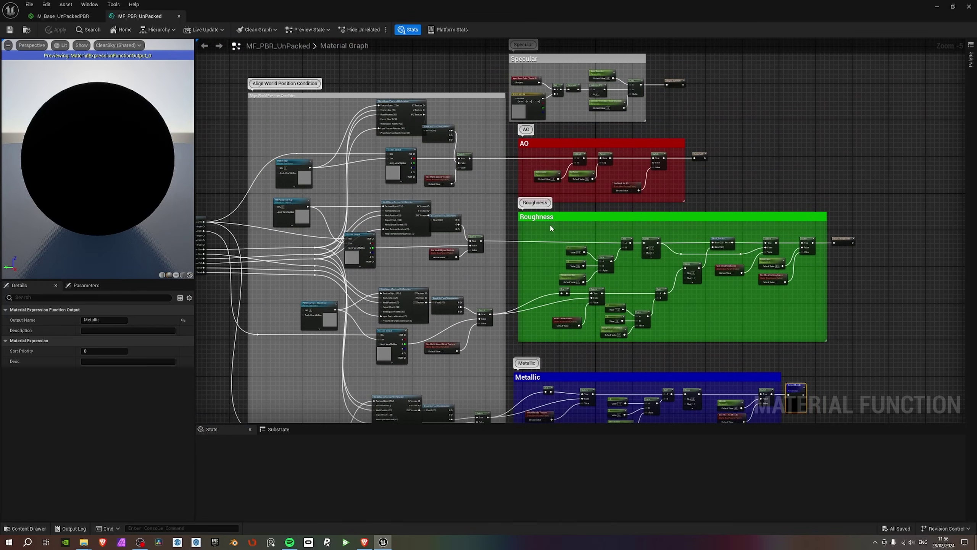
{"action": "right_click_drag", "start_coordinate": [557, 135], "coordinate": [528, 180]}
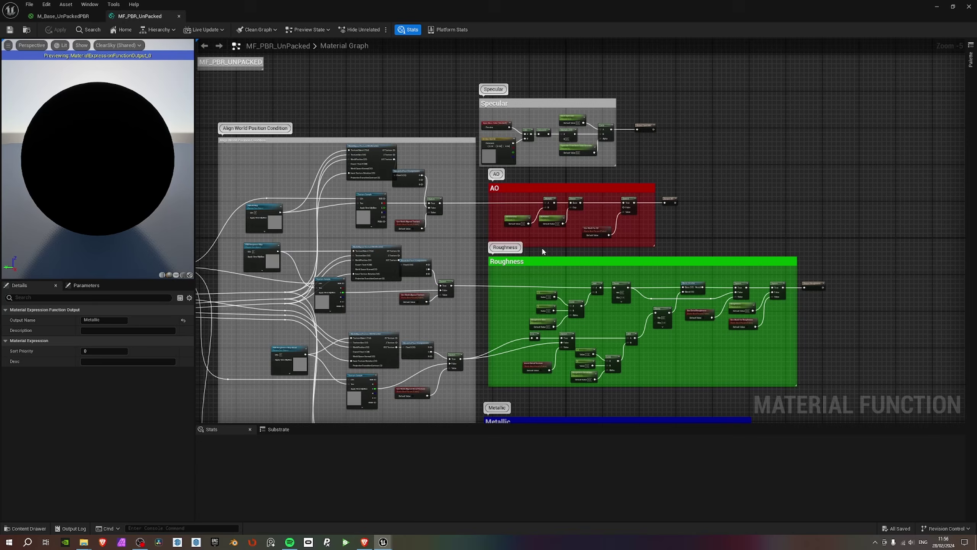
{"action": "right_click_drag", "start_coordinate": [543, 251], "coordinate": [557, 120]}
{"action": "scroll", "coordinate": [234, 318], "scroll_direction": "up", "scroll_amount": 2}
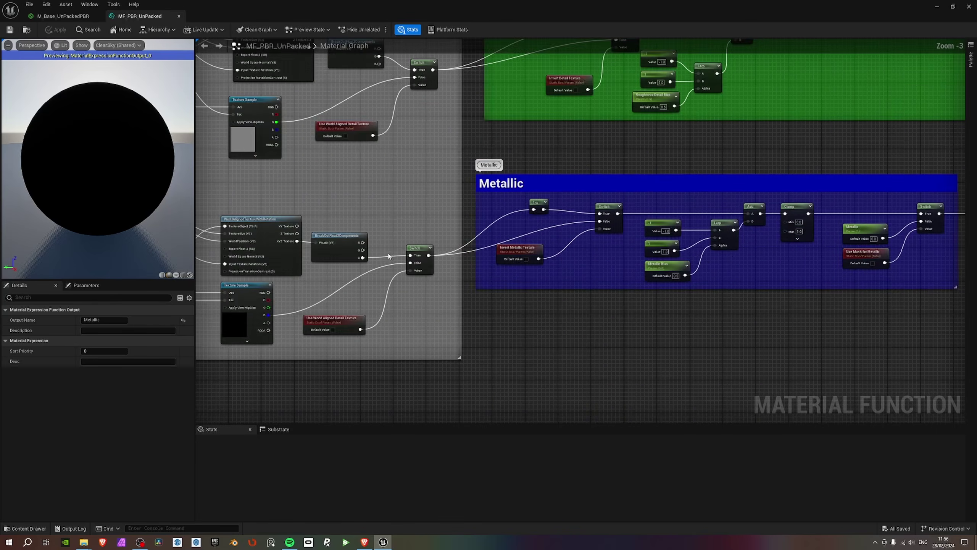
{"action": "right_click_drag", "start_coordinate": [233, 318], "coordinate": [449, 322]}
{"action": "right_click_drag", "start_coordinate": [326, 264], "coordinate": [334, 300]}
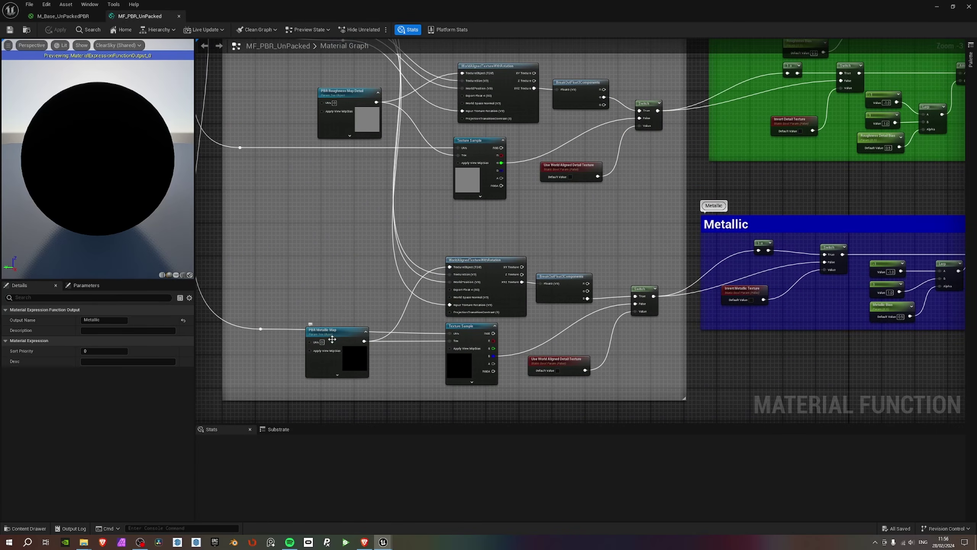
{"action": "right_click_drag", "start_coordinate": [351, 248], "coordinate": [328, 361]}
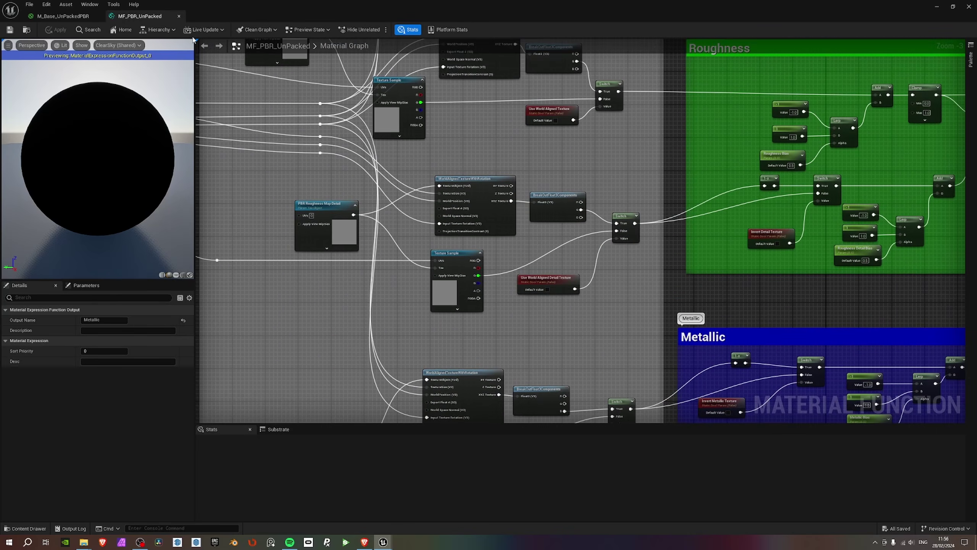
{"action": "left_click", "coordinate": [179, 16]}
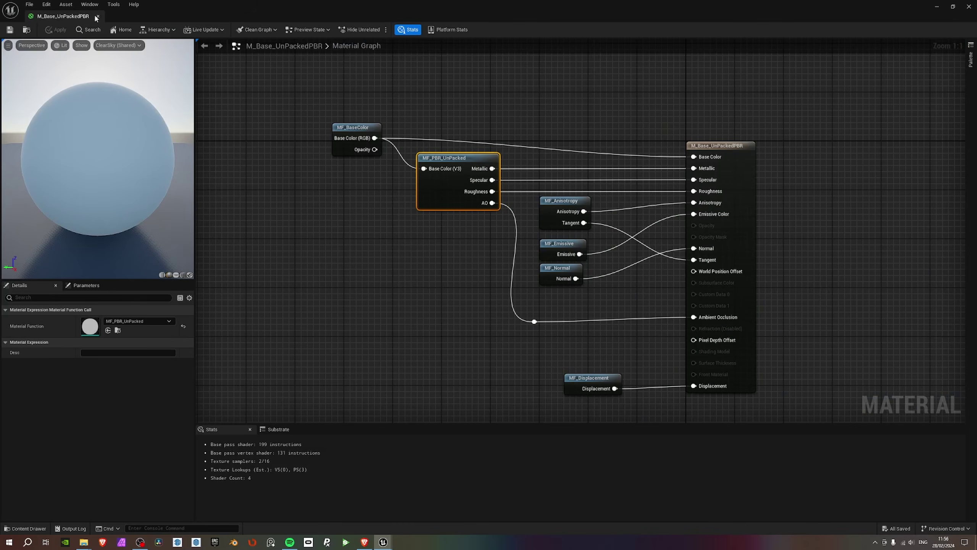
{"action": "left_click", "coordinate": [969, 8]}
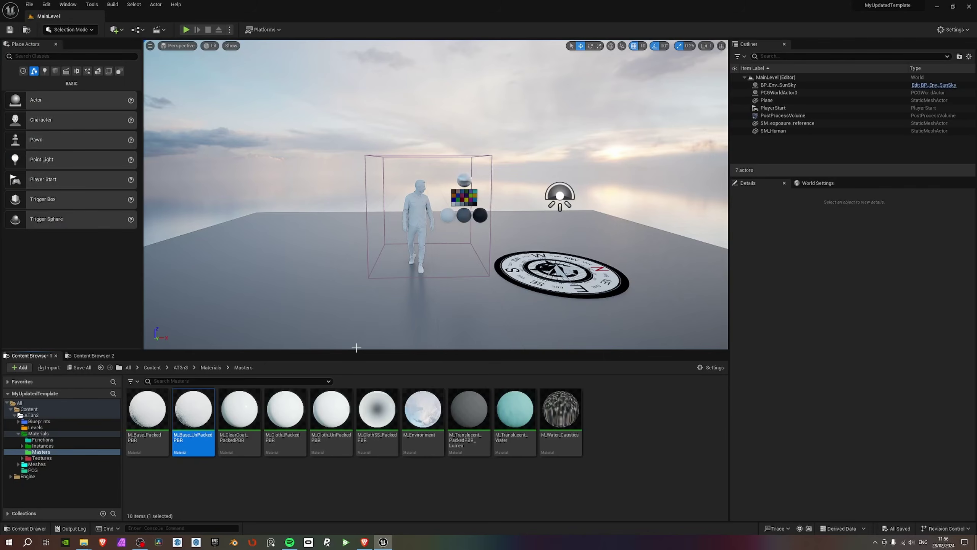
Open the M_ClearCoat_PackedPBR master material and view how its functions feed the material output.
{"action": "left_click", "coordinate": [252, 424]}
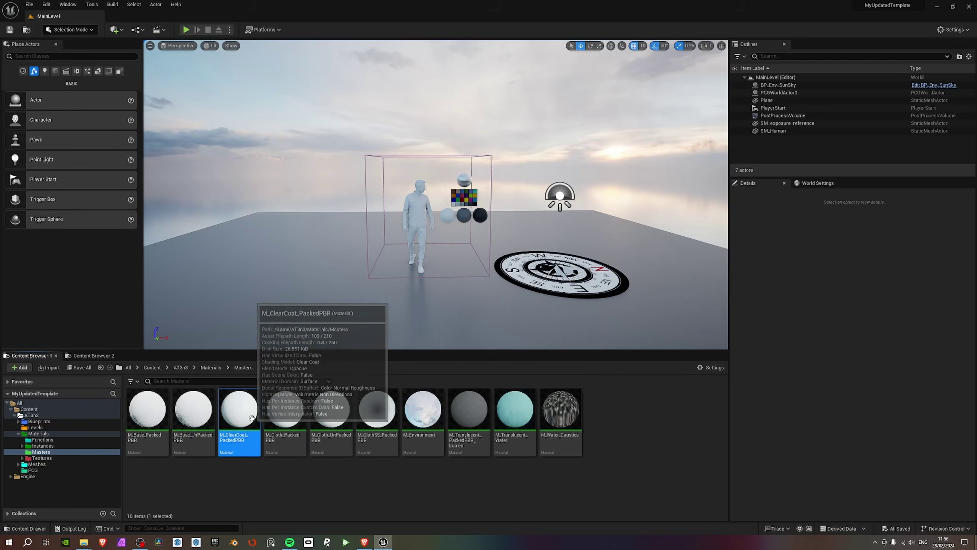
{"action": "double_click", "coordinate": [255, 420]}
{"action": "right_click_drag", "start_coordinate": [430, 190], "coordinate": [558, 165]}
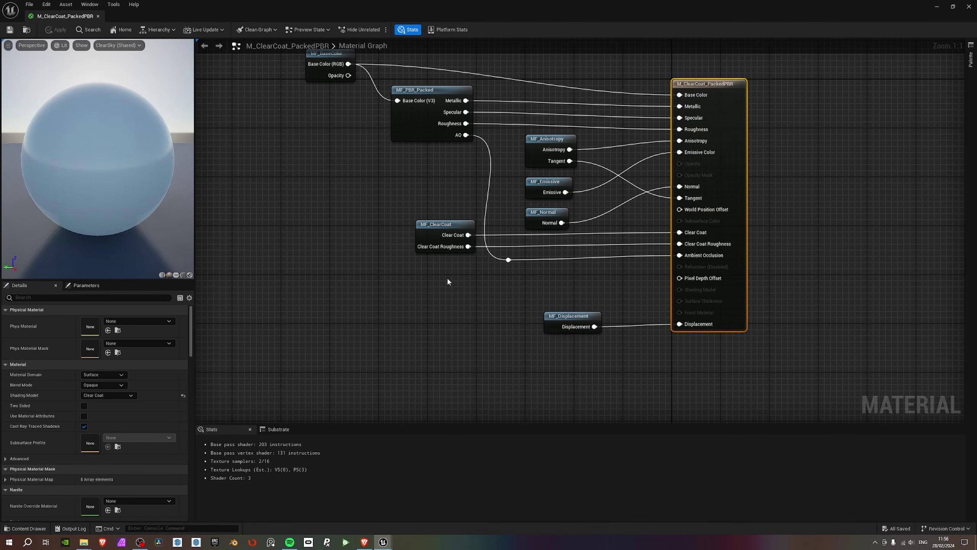
Examine the Clear Coat Mask and Clear Coat Roughness Mask networks inside MF_ClearCoat, then close the function and its parent material.
{"action": "double_click", "coordinate": [438, 231]}
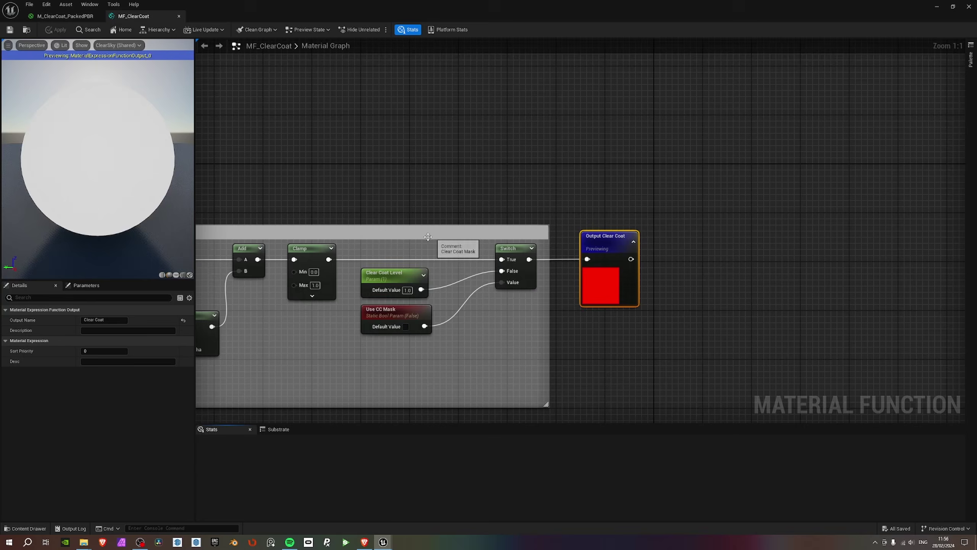
{"action": "right_click_drag", "start_coordinate": [340, 208], "coordinate": [560, 150]}
{"action": "scroll", "coordinate": [497, 216], "scroll_direction": "down", "scroll_amount": 2}
{"action": "right_click_drag", "start_coordinate": [488, 314], "coordinate": [617, 235]}
{"action": "scroll", "coordinate": [344, 277], "scroll_direction": "down", "scroll_amount": 1}
{"action": "right_click_drag", "start_coordinate": [344, 277], "coordinate": [524, 240]}
{"action": "right_click_drag", "start_coordinate": [245, 172], "coordinate": [632, 165]}
{"action": "right_click_drag", "start_coordinate": [800, 216], "coordinate": [475, 188]}
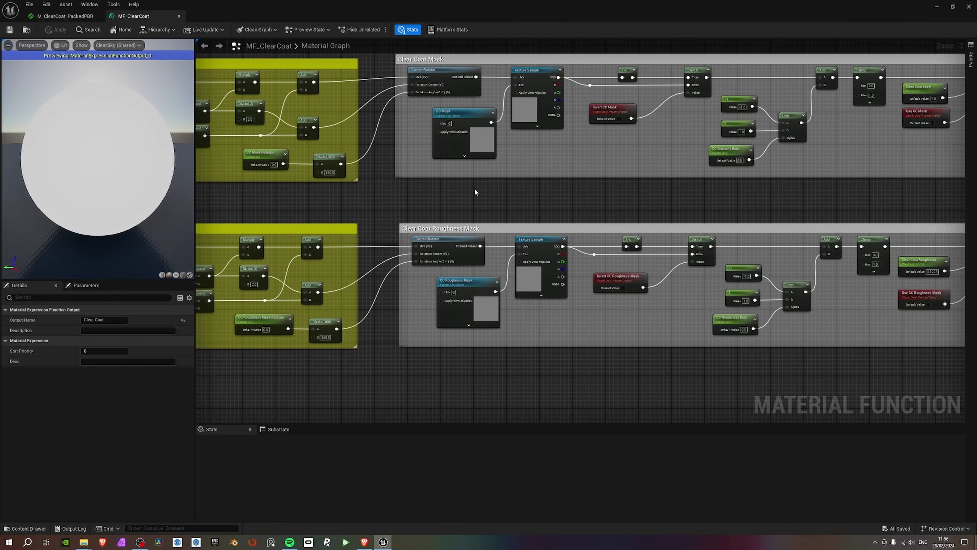
{"action": "right_click_drag", "start_coordinate": [911, 200], "coordinate": [635, 231]}
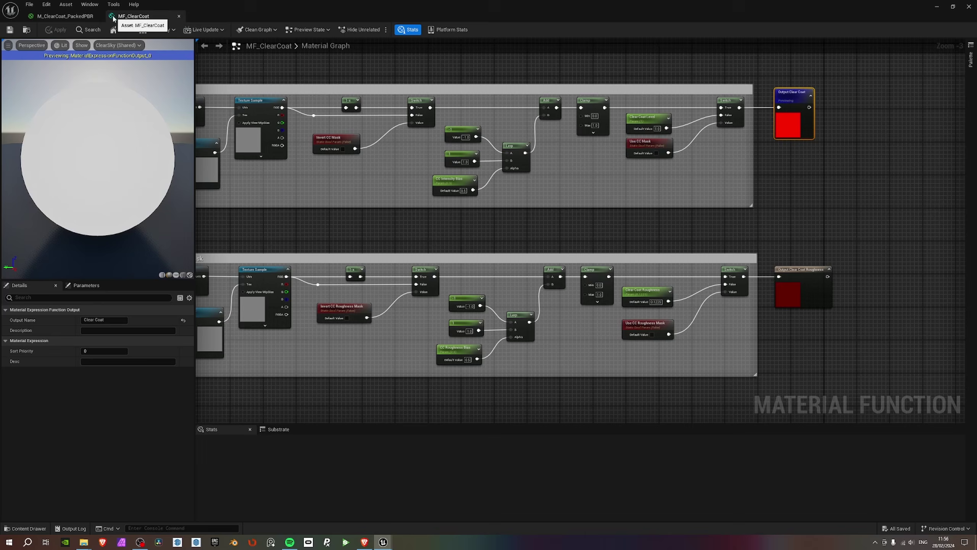
{"action": "left_click", "coordinate": [179, 16]}
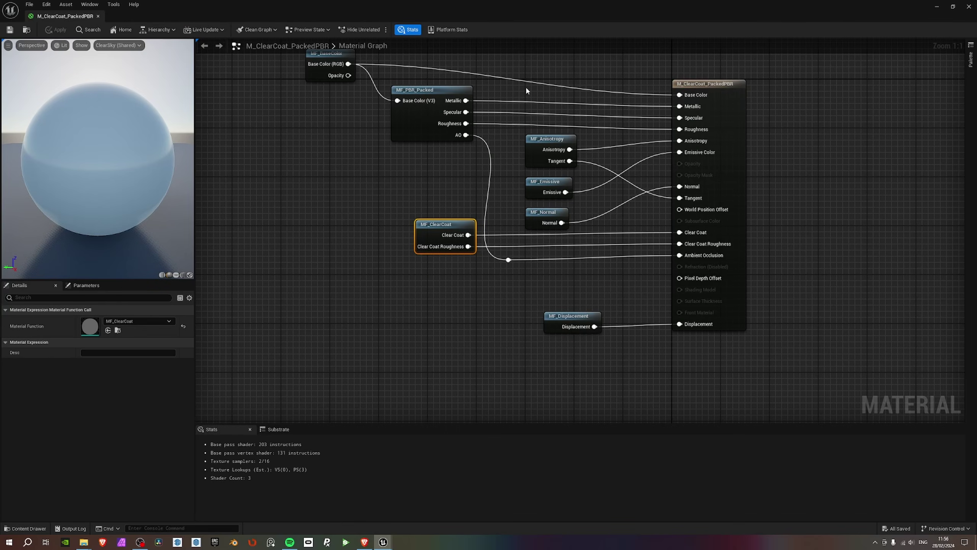
{"action": "left_click", "coordinate": [969, 7]}
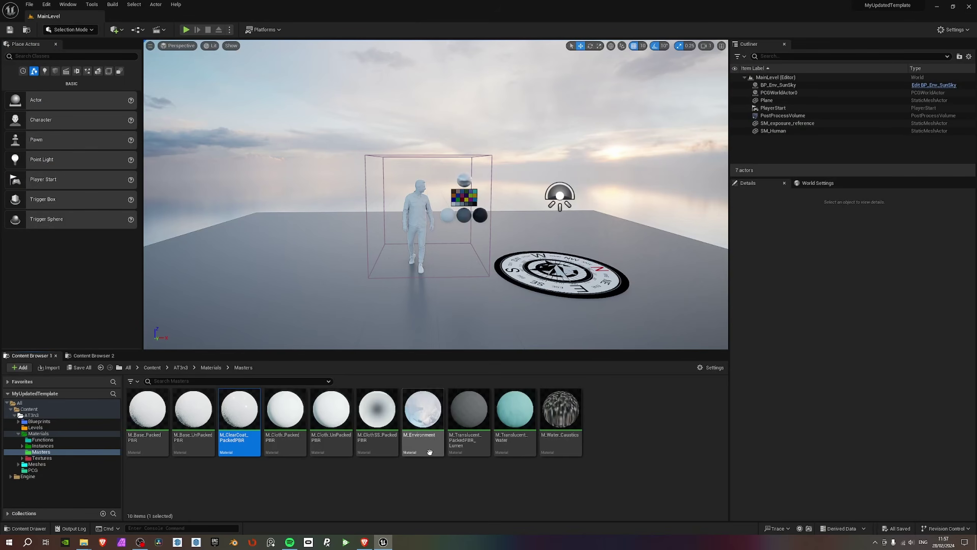
Check the M_Cloth_PackedPBR and M_Cloth_UnPackedPBR materials in the Masters folder.
{"action": "left_click", "coordinate": [303, 417]}
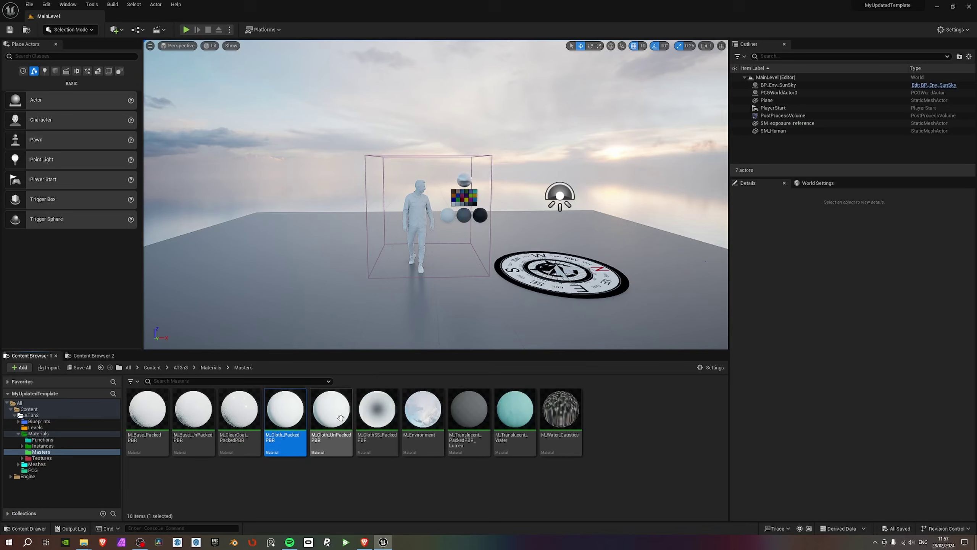
{"action": "left_click", "coordinate": [336, 414]}
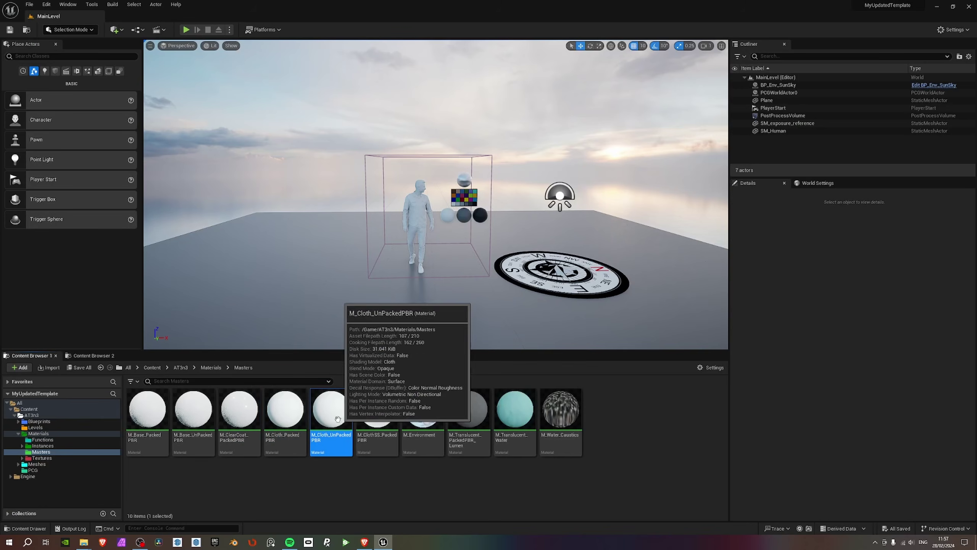
{"action": "left_click", "coordinate": [362, 476]}
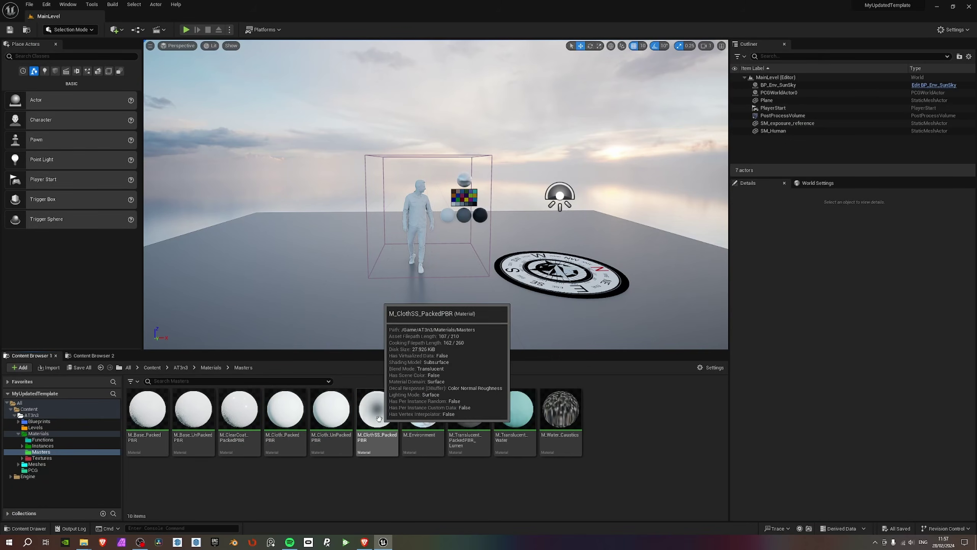
Open M_ClothSS_PackedPBR, examine its opacity, Fresnel, subsurface and path-tracing switch nodes, and close the material.
{"action": "double_click", "coordinate": [387, 414]}
{"action": "right_click_drag", "start_coordinate": [468, 409], "coordinate": [597, 416]}
{"action": "right_click_drag", "start_coordinate": [317, 331], "coordinate": [500, 255]}
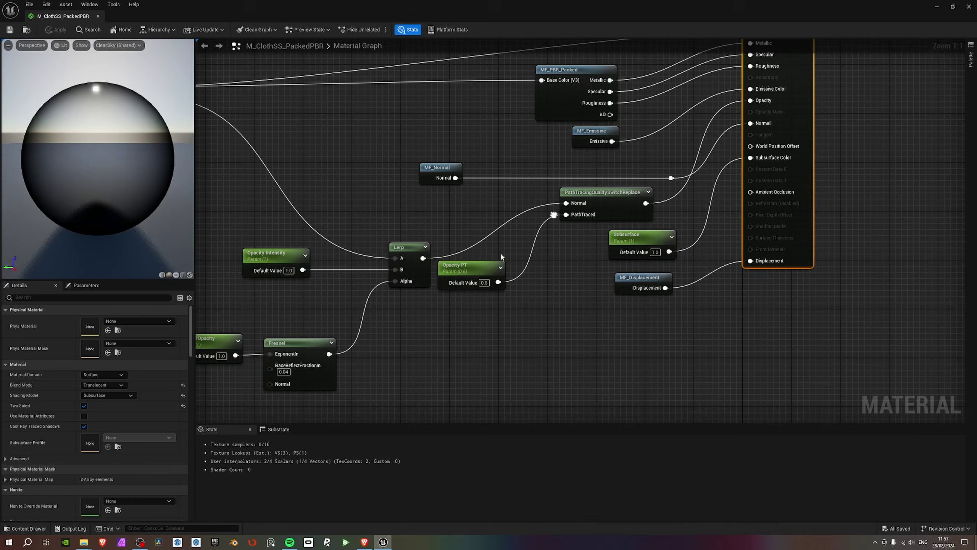
{"action": "scroll", "coordinate": [418, 300], "scroll_direction": "down", "scroll_amount": 2}
{"action": "right_click_drag", "start_coordinate": [271, 265], "coordinate": [323, 242]}
{"action": "scroll", "coordinate": [426, 273], "scroll_direction": "down", "scroll_amount": 1}
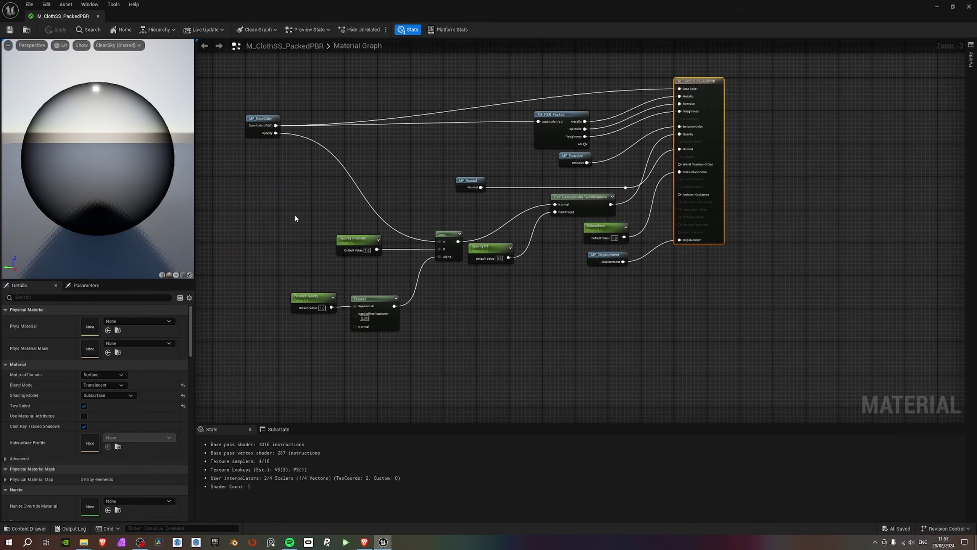
{"action": "left_click_drag", "start_coordinate": [294, 215], "coordinate": [624, 312]}
{"action": "right_click_drag", "start_coordinate": [621, 312], "coordinate": [542, 319]}
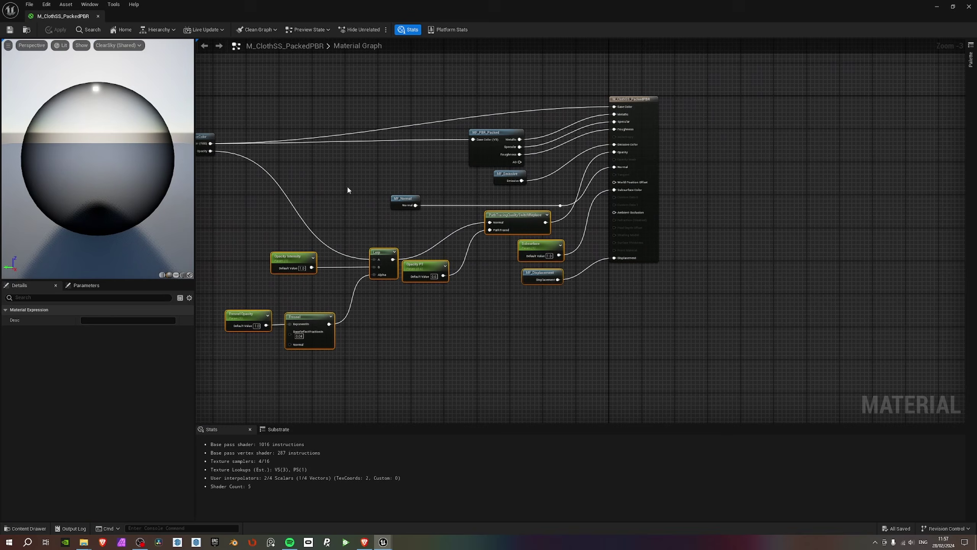
{"action": "left_click", "coordinate": [98, 15]}
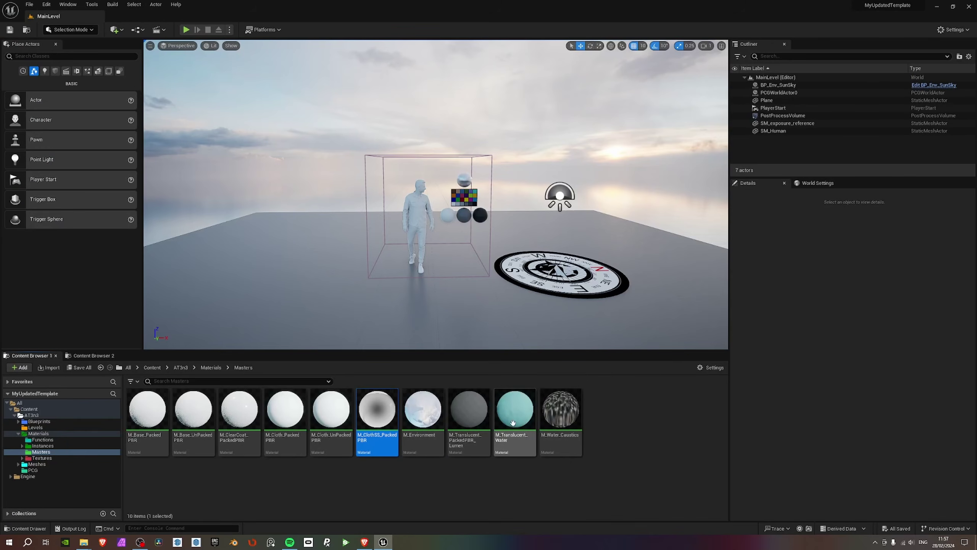
Review the translucent Lumen, packed cloth and packed clear coat materials in the Masters folder.
{"action": "left_click", "coordinate": [461, 415]}
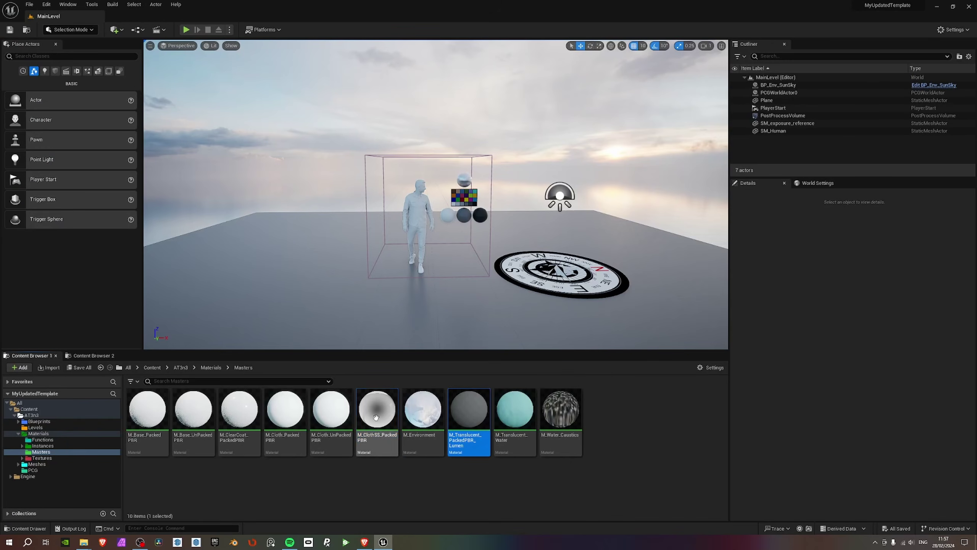
{"action": "left_click", "coordinate": [292, 416]}
{"action": "left_click", "coordinate": [237, 412]}
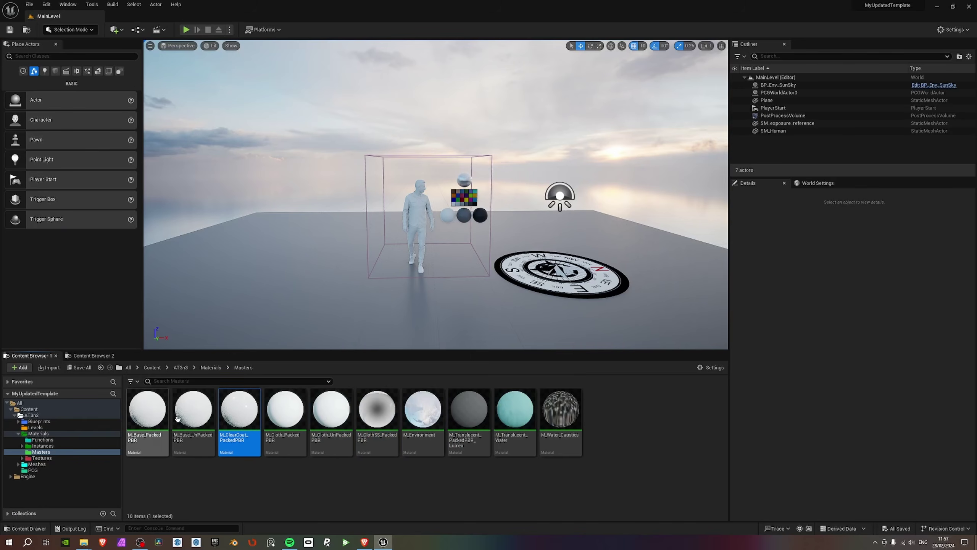
Browse the material instances in the Develop and Emissive subfolders of Instances, including MI_Emissive_Spotlight_OFF.
{"action": "left_click", "coordinate": [41, 446]}
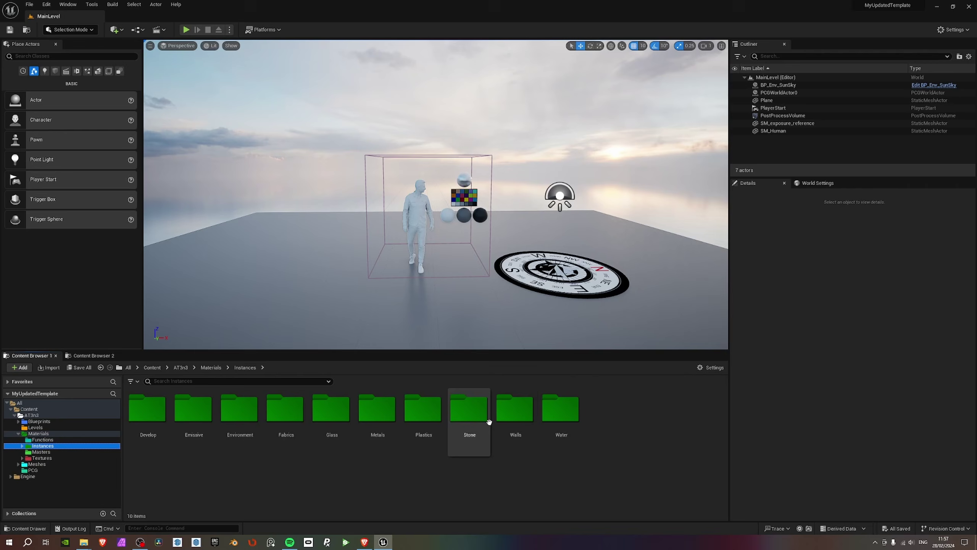
{"action": "left_click", "coordinate": [153, 417]}
{"action": "double_click", "coordinate": [153, 417]}
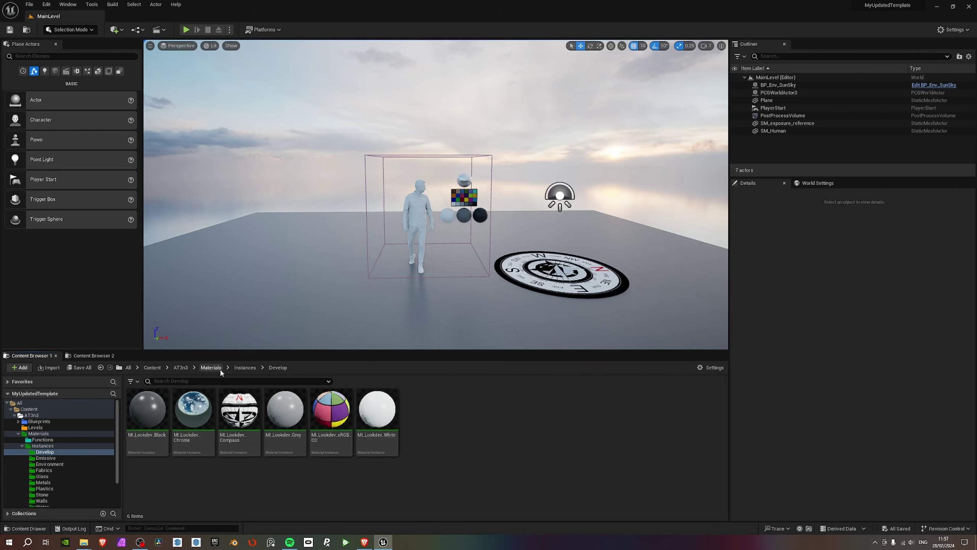
{"action": "left_click", "coordinate": [245, 367]}
{"action": "double_click", "coordinate": [197, 414]}
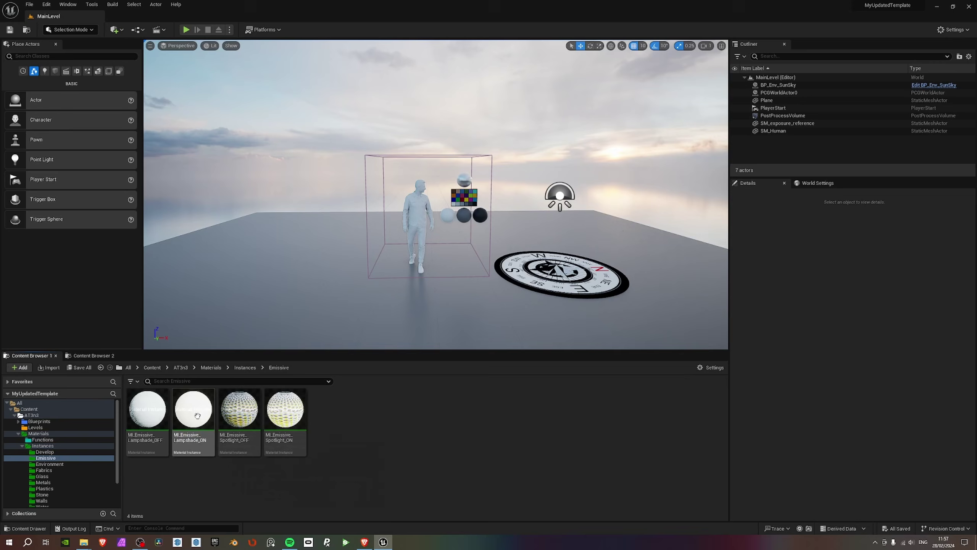
{"action": "left_click", "coordinate": [256, 413]}
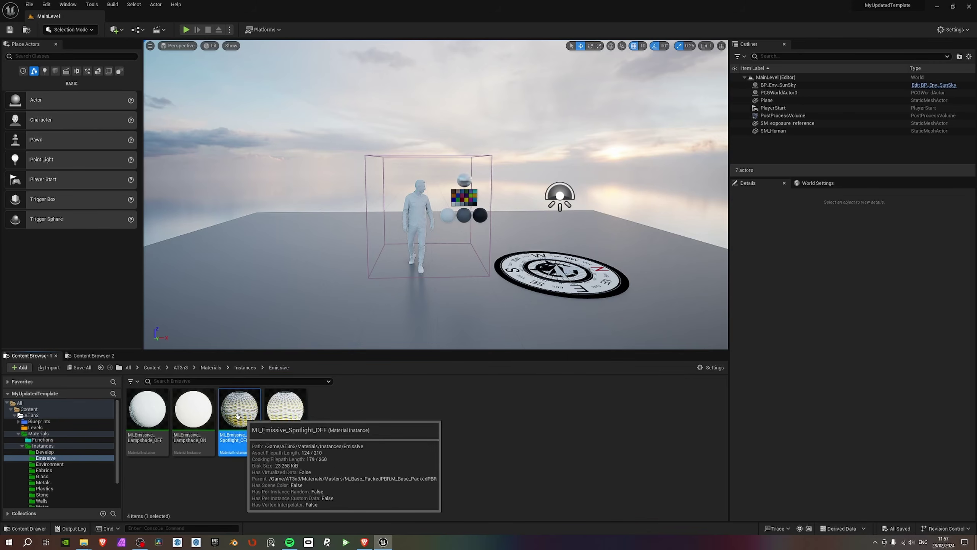
Place a cylinder on the floor plane beside the human figure and a cube next to it.
{"action": "right_click_drag", "start_coordinate": [277, 269], "coordinate": [319, 304]}
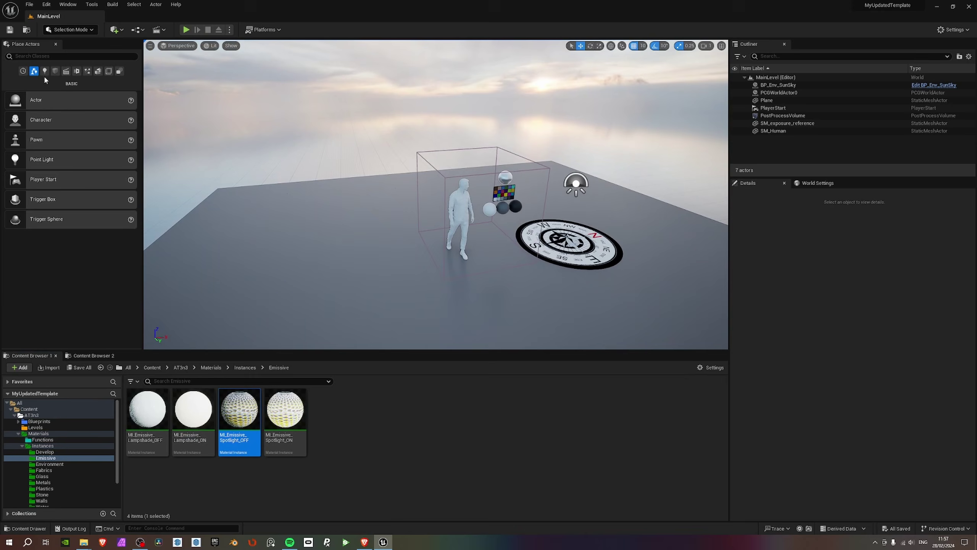
{"action": "left_click", "coordinate": [55, 71]}
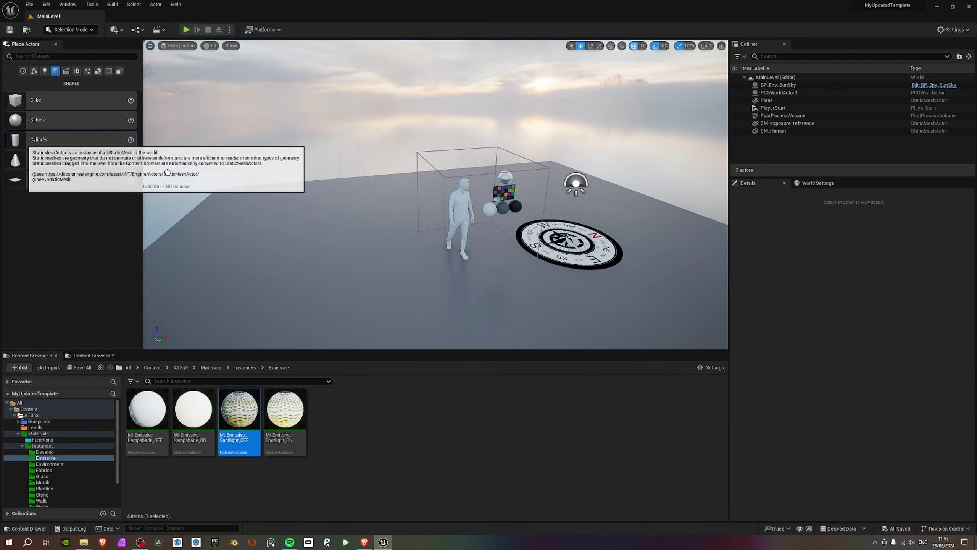
{"action": "left_click_drag", "start_coordinate": [39, 139], "coordinate": [336, 218]}
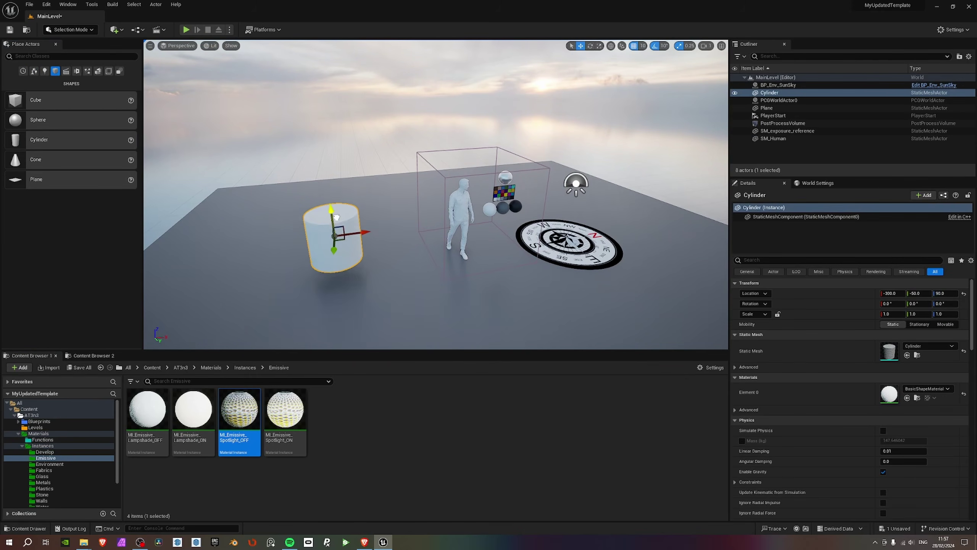
{"action": "key", "text": "End"}
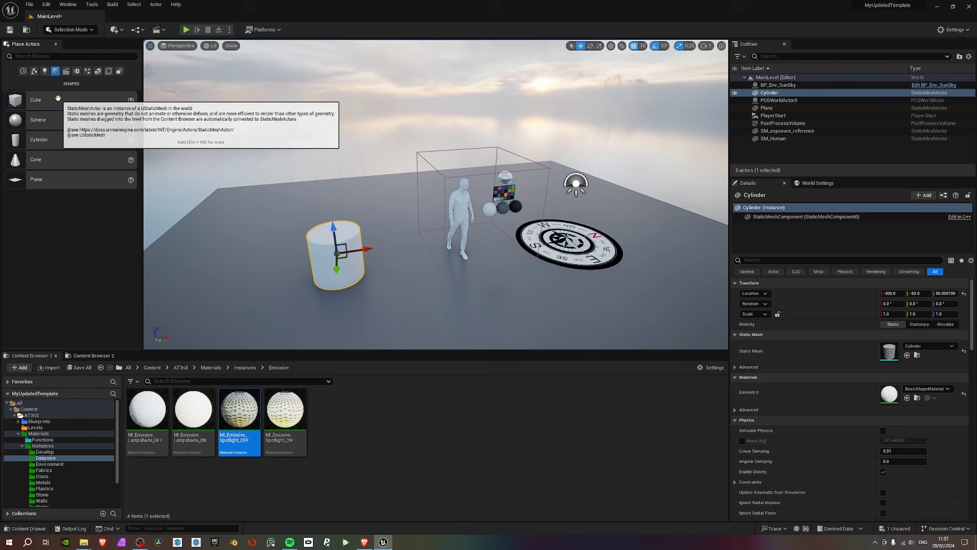
{"action": "left_click_drag", "start_coordinate": [52, 105], "coordinate": [237, 239]}
{"action": "key", "text": "f"}
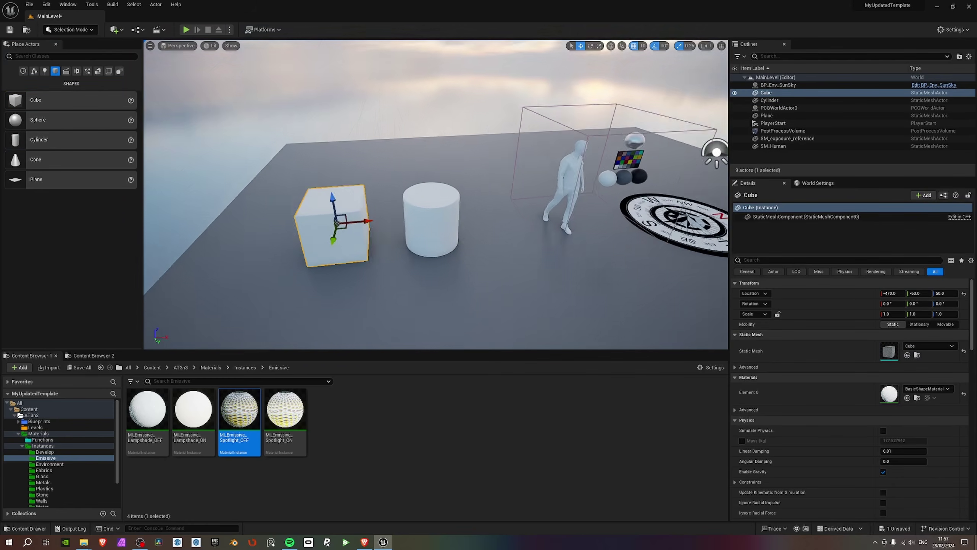
Apply the MI_Emissive_Spotlight_ON material instance to the cylinder and inspect it from above.
{"action": "left_click_drag", "start_coordinate": [273, 445], "coordinate": [477, 262]}
{"action": "scroll", "coordinate": [477, 262], "scroll_direction": "up", "scroll_amount": 2}
{"action": "right_click_drag", "start_coordinate": [477, 261], "coordinate": [538, 281]}
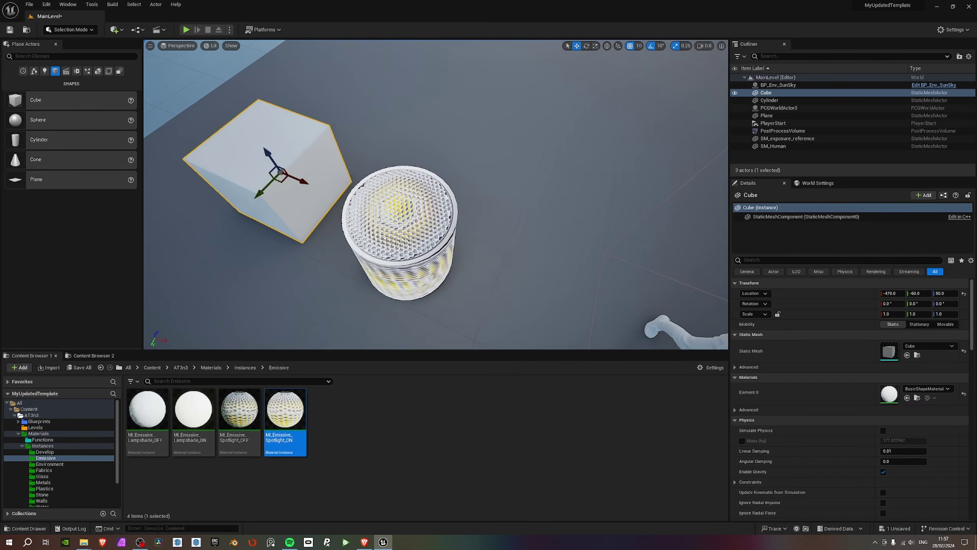
Open MI_Emissive_Spotlight_ON and raise its emissive intensity to about 5.05 while viewing the cylinder.
{"action": "double_click", "coordinate": [293, 410]}
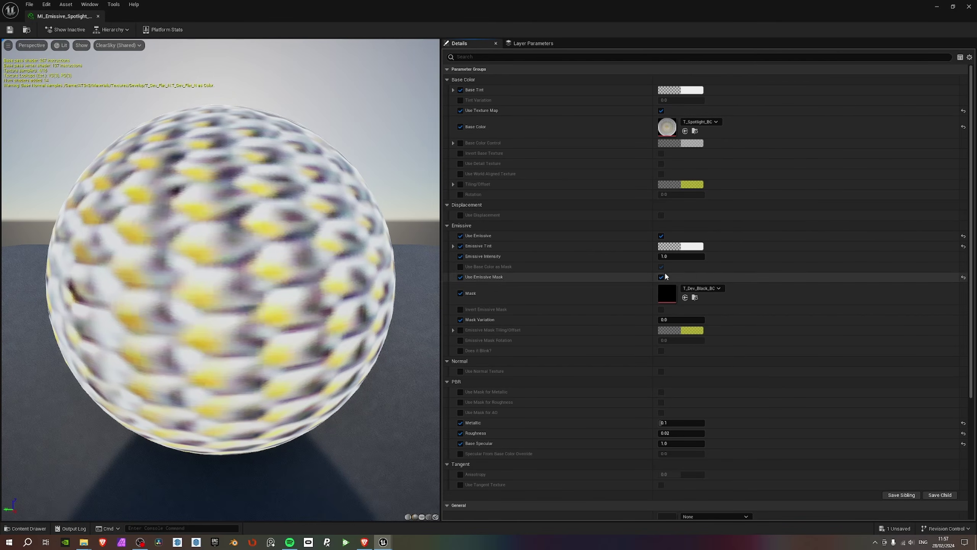
{"action": "left_click_drag", "start_coordinate": [600, 17], "coordinate": [248, 213]}
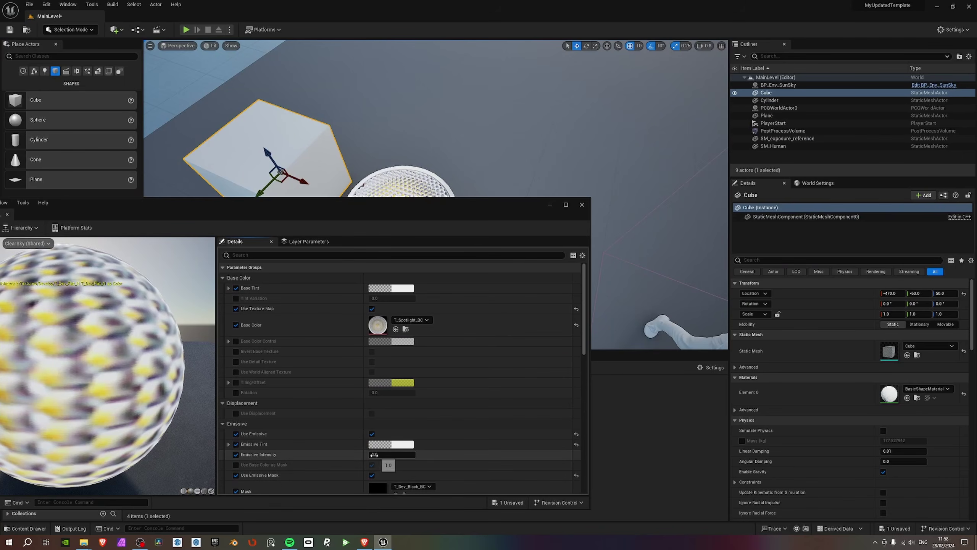
{"action": "left_click_drag", "start_coordinate": [384, 454], "coordinate": [423, 455]}
{"action": "left_click_drag", "start_coordinate": [379, 212], "coordinate": [407, 281]}
{"action": "left_click_drag", "start_coordinate": [429, 326], "coordinate": [443, 109]}
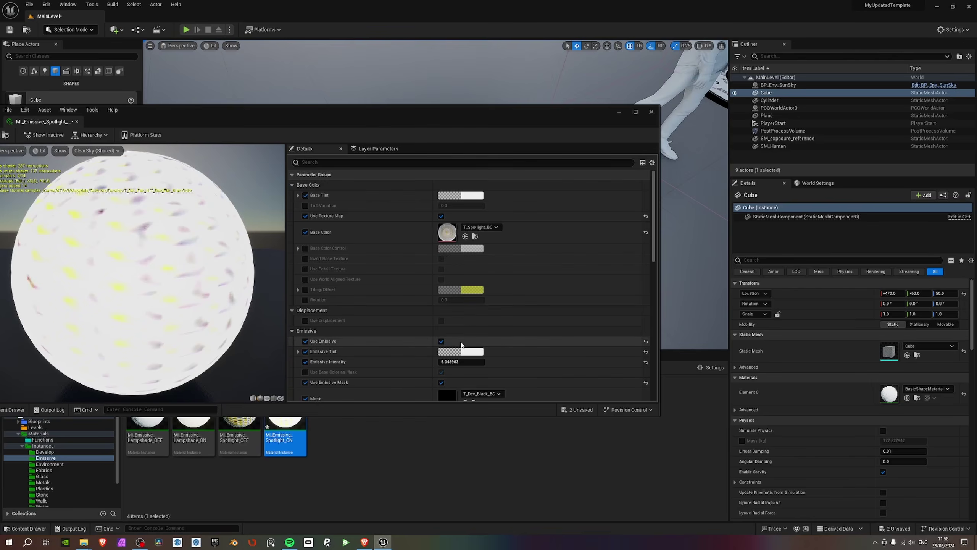
Preview a magenta emissive tint on the spotlight material and discard the colour change.
{"action": "left_click", "coordinate": [451, 351]}
{"action": "left_click_drag", "start_coordinate": [540, 391], "coordinate": [546, 385]}
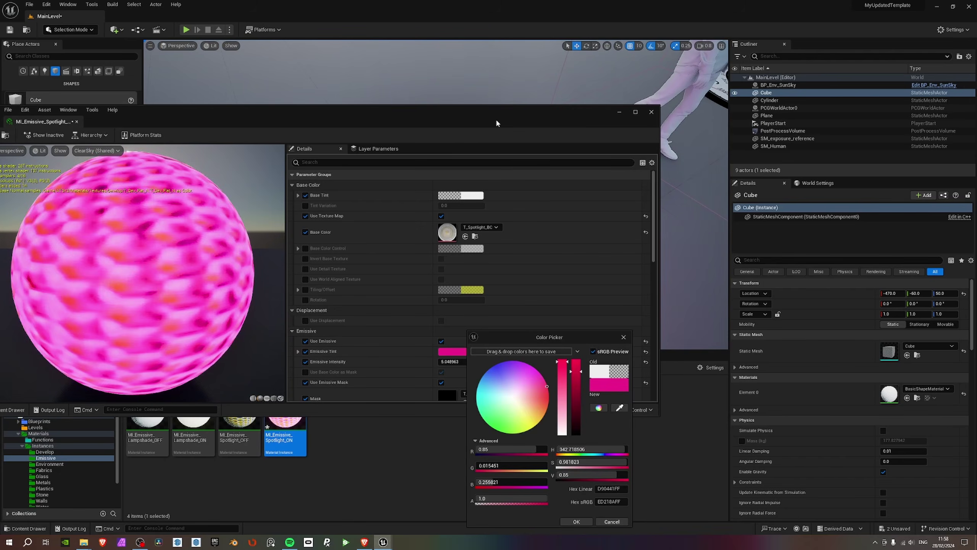
{"action": "left_click_drag", "start_coordinate": [496, 123], "coordinate": [485, 275]}
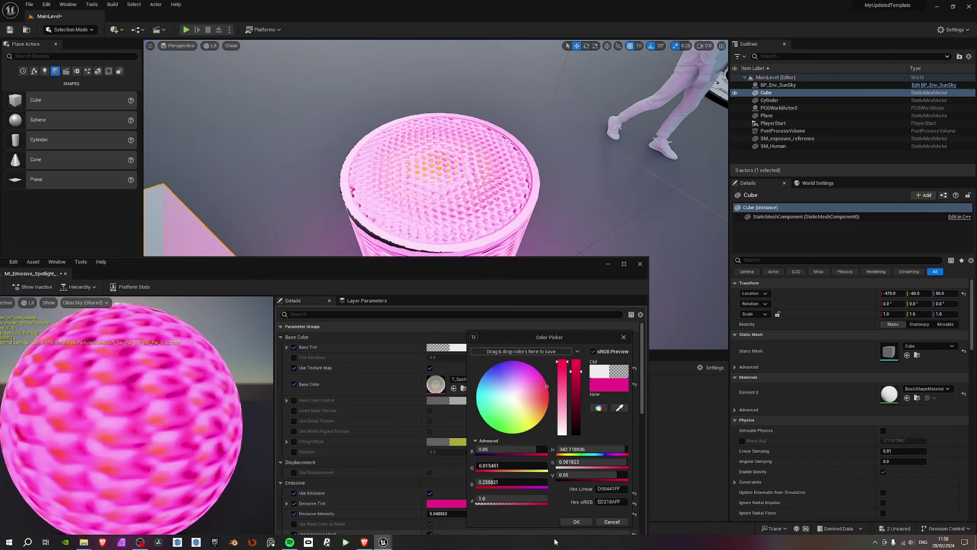
{"action": "left_click", "coordinate": [612, 521]}
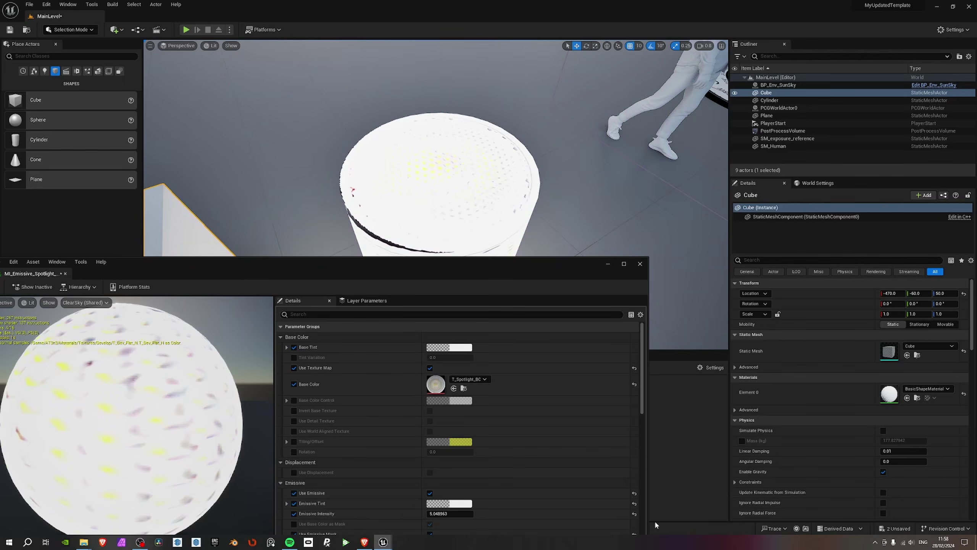
Undo the emissive intensity change on MI_Emissive_Spotlight_ON and close the material instance.
{"action": "key", "text": "ctrl+z"}
{"action": "left_click_drag", "start_coordinate": [346, 263], "coordinate": [586, 223]}
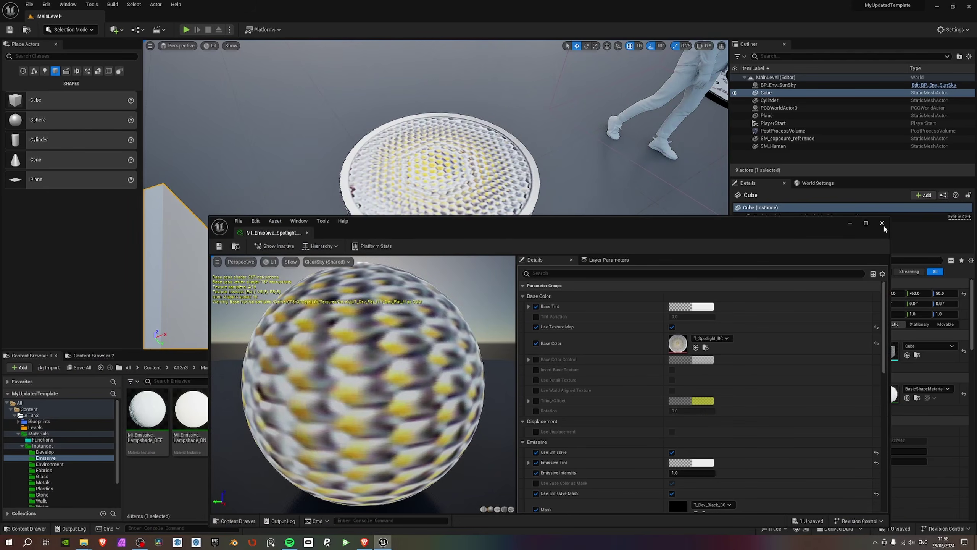
{"action": "left_click", "coordinate": [882, 223]}
Open MI_Emissive_Lampshade_ON, check its emissive settings and close it.
{"action": "double_click", "coordinate": [193, 413]}
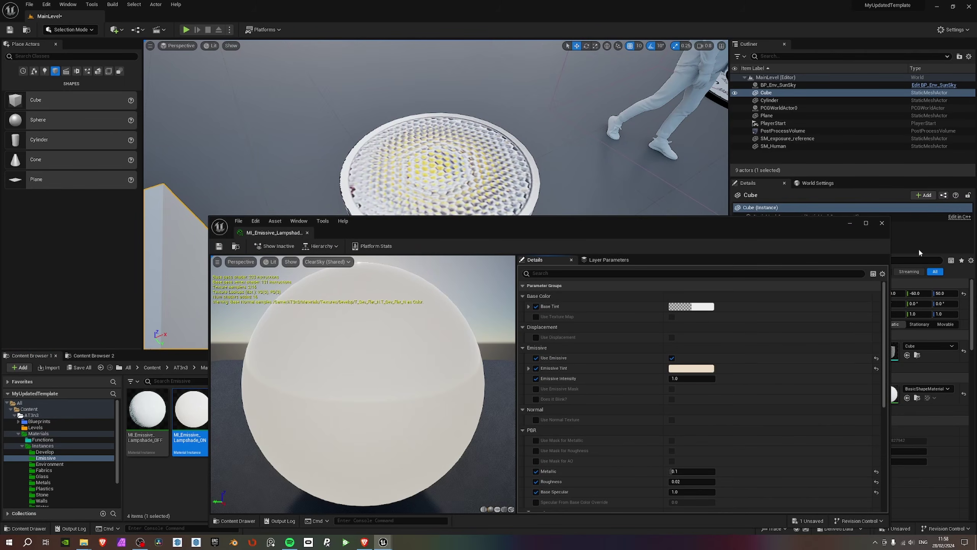
{"action": "left_click", "coordinate": [881, 222]}
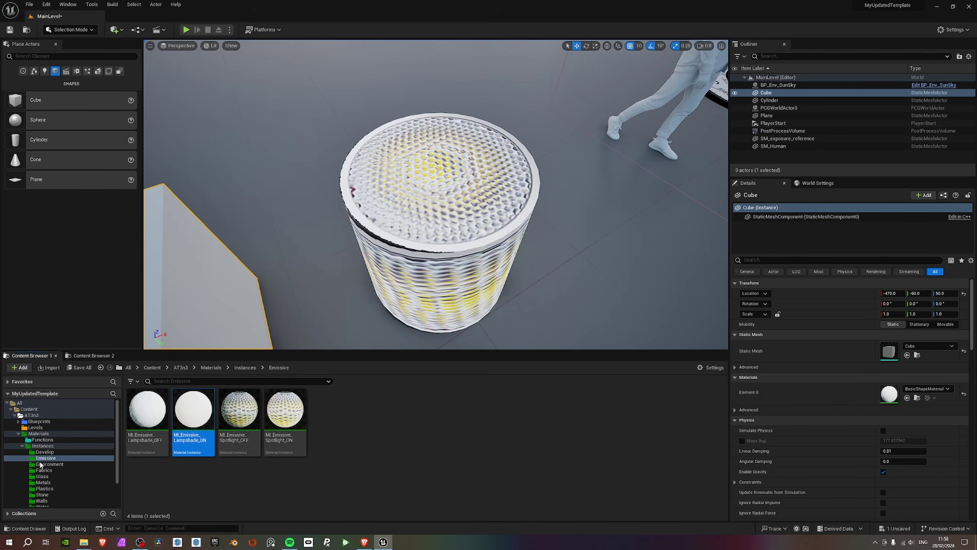
Open the Fabrics instances folder and apply MI_Cloth_Curtains to the cube.
{"action": "left_click", "coordinate": [44, 470]}
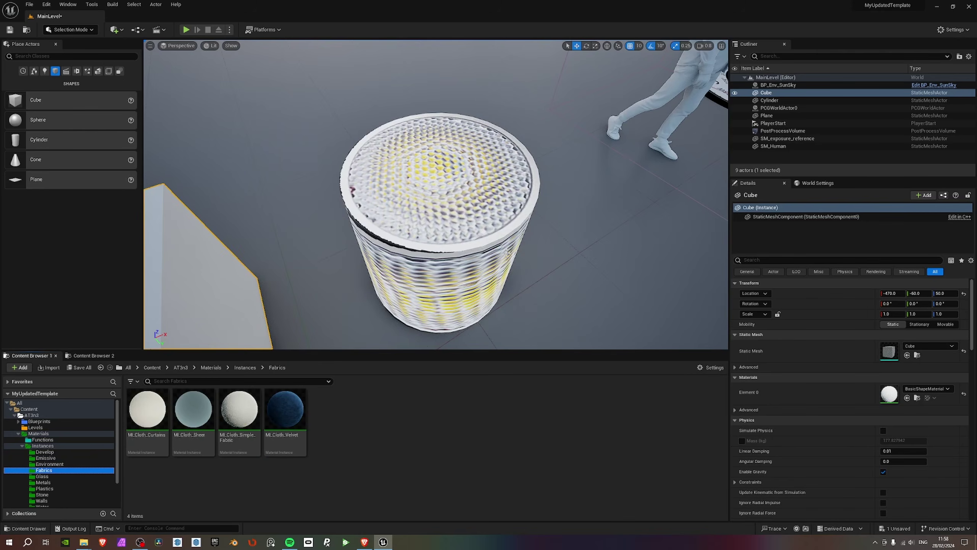
{"action": "key", "text": "f"}
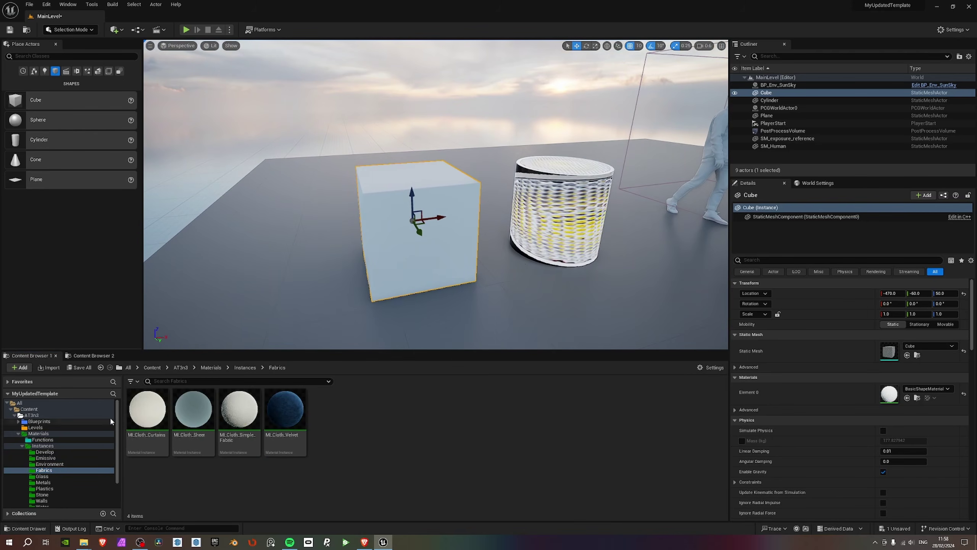
{"action": "left_click_drag", "start_coordinate": [146, 410], "coordinate": [401, 261]}
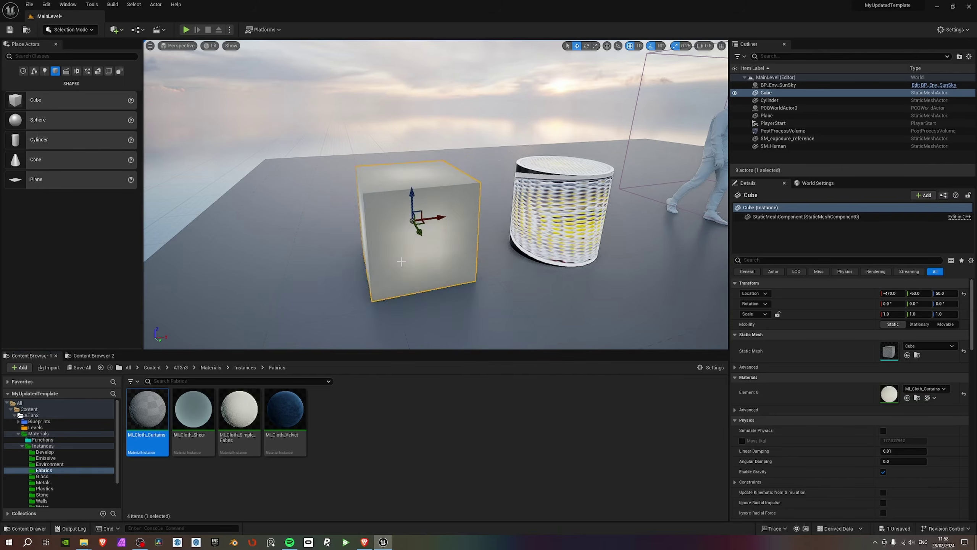
Examine the curtain material on the cube from several sides and approach the cylinder.
{"action": "key", "text": "w"}
{"action": "right_click_drag", "start_coordinate": [398, 262], "coordinate": [490, 268]}
{"action": "scroll", "coordinate": [398, 262], "scroll_direction": "down", "scroll_amount": 2}
{"action": "key", "text": "a"}
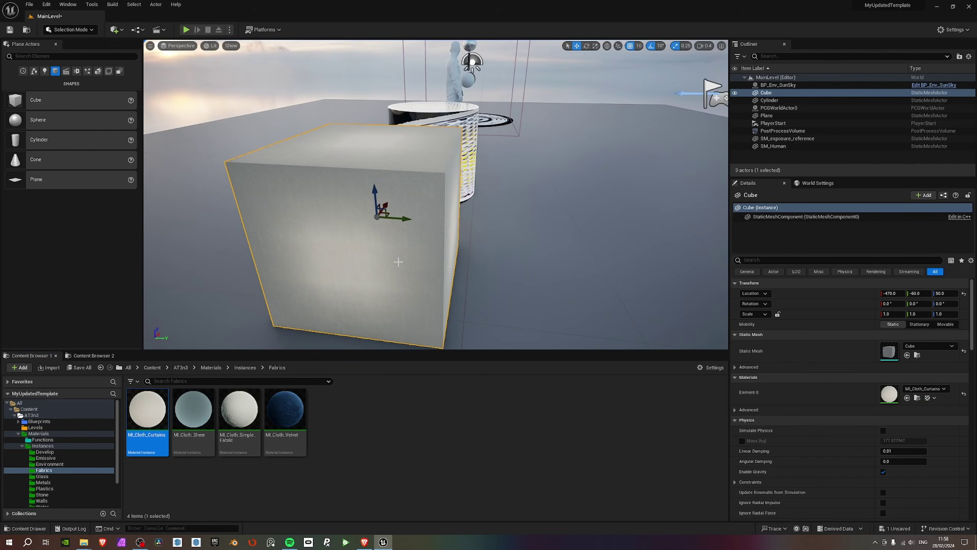
{"action": "key", "text": "a"}
{"action": "right_click_drag", "start_coordinate": [398, 261], "coordinate": [361, 262]}
{"action": "key", "text": "q"}
{"action": "scroll", "coordinate": [398, 262], "scroll_direction": "up", "scroll_amount": 1}
{"action": "key", "text": "e"}
{"action": "key", "text": "d"}
{"action": "scroll", "coordinate": [398, 262], "scroll_direction": "up", "scroll_amount": 1}
{"action": "key", "text": "w"}
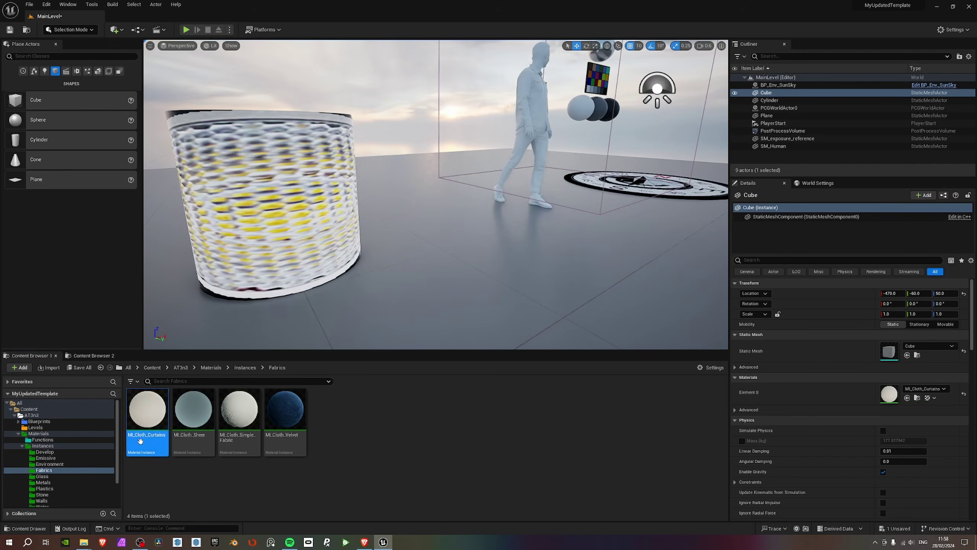
Apply MI_Cloth_Curtains to the cylinder and view it next to the cube.
{"action": "left_click_drag", "start_coordinate": [148, 423], "coordinate": [240, 247]}
{"action": "key", "text": "a"}
{"action": "right_click_drag", "start_coordinate": [240, 247], "coordinate": [188, 238]}
{"action": "key", "text": "s"}
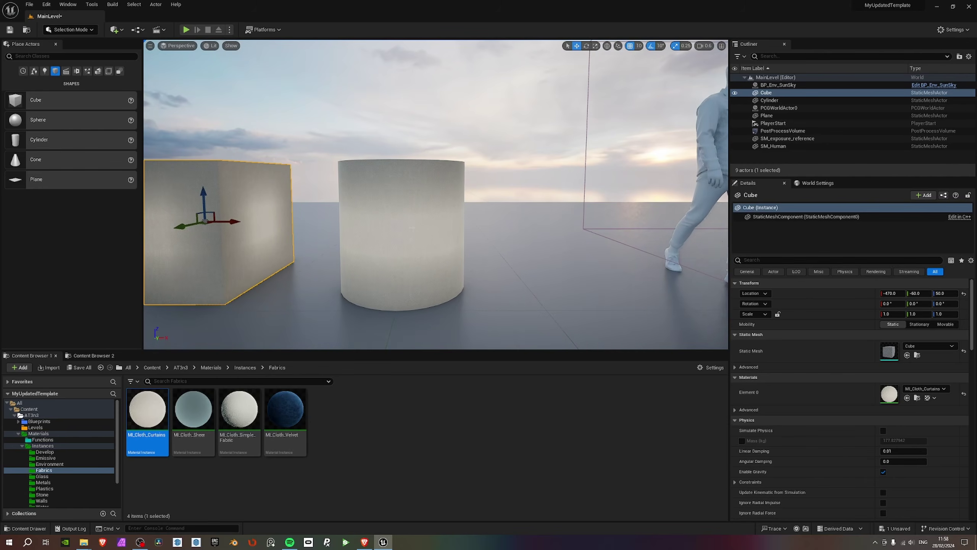
Open MI_Cloth_Curtains from the cube's material slot and set its emissive mask variation to 0.68.
{"action": "double_click", "coordinate": [887, 393]}
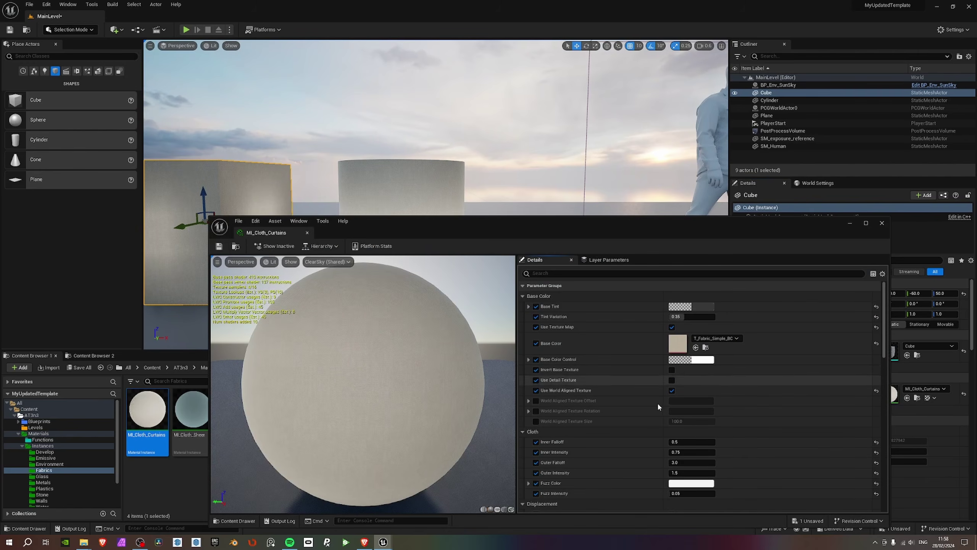
{"action": "scroll", "coordinate": [694, 487], "scroll_direction": "down", "scroll_amount": 6}
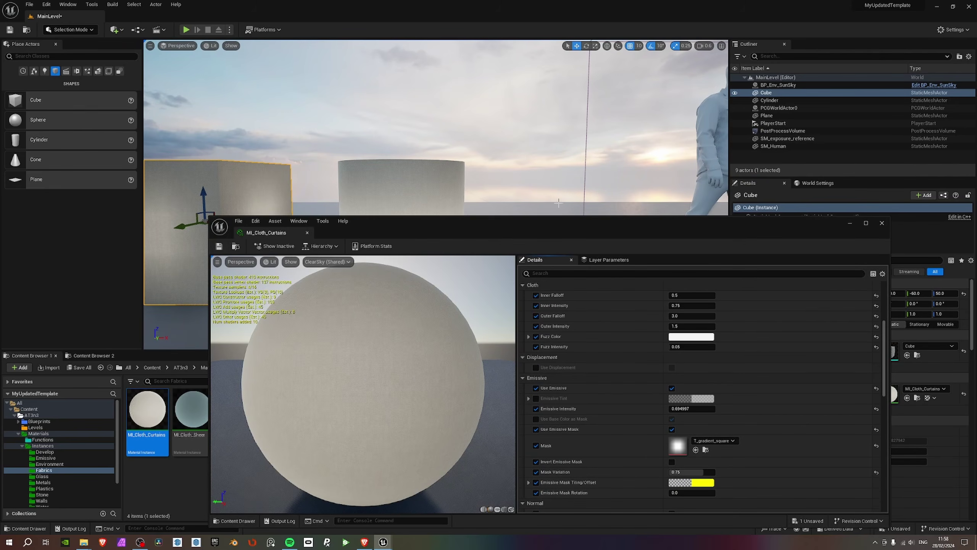
{"action": "left_click_drag", "start_coordinate": [572, 231], "coordinate": [750, 75]}
{"action": "left_click_drag", "start_coordinate": [388, 153], "coordinate": [618, 154]}
{"action": "left_click_drag", "start_coordinate": [955, 320], "coordinate": [946, 320]}
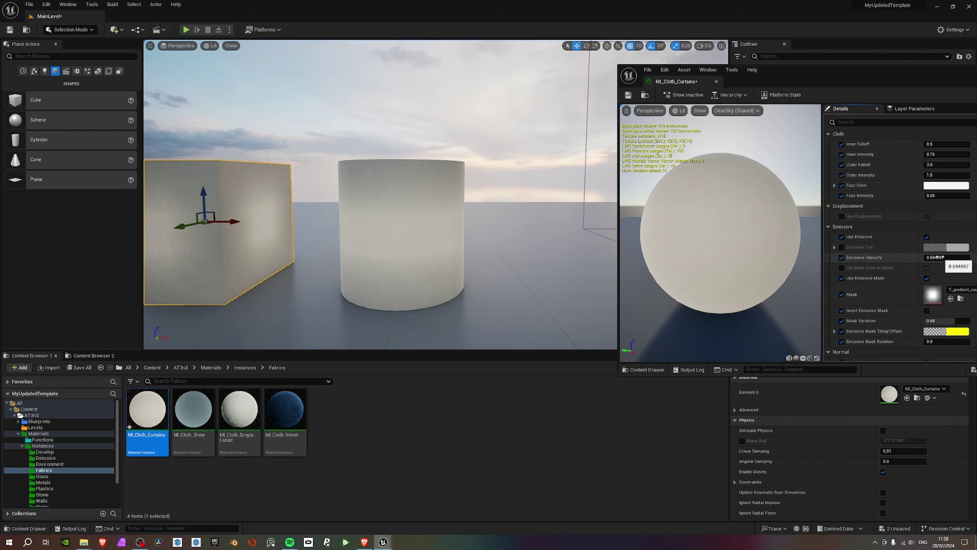
Try an emissive intensity of about 1.05 on MI_Cloth_Curtains and undo the change.
{"action": "left_click_drag", "start_coordinate": [946, 257], "coordinate": [944, 257]}
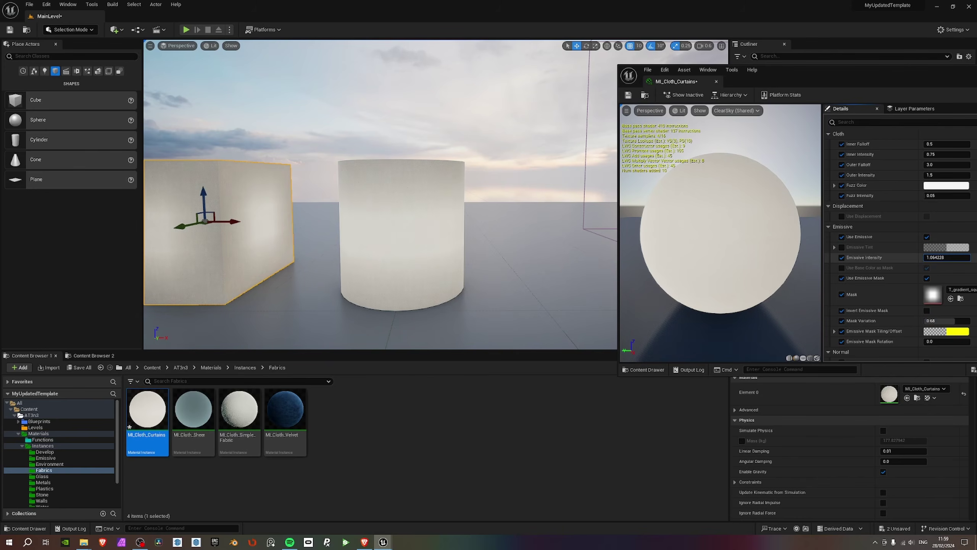
{"action": "left_click_drag", "start_coordinate": [845, 75], "coordinate": [807, 101]}
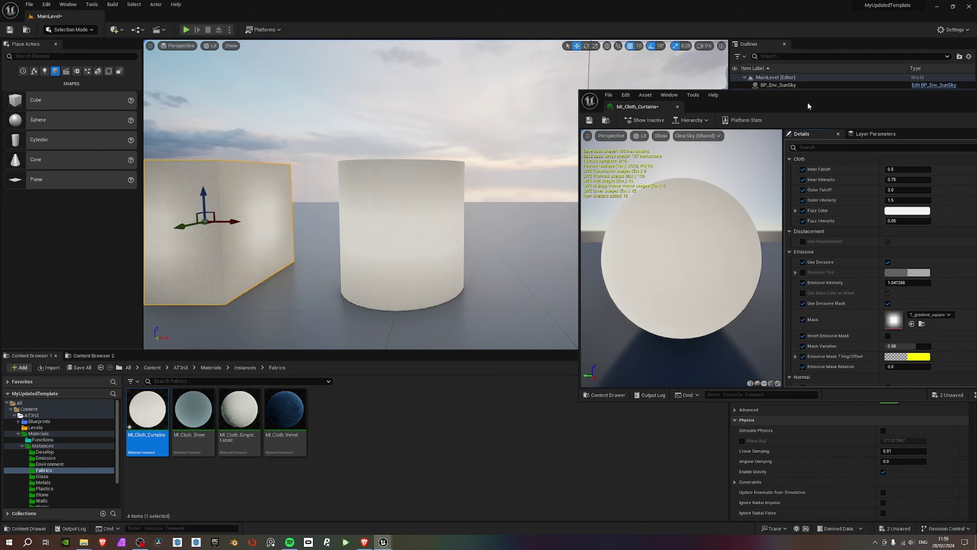
{"action": "key", "text": "ctrl+z"}
Inspect the curtain material's emissive gradient on the cube faces and close the material instance.
{"action": "mouse_move", "coordinate": [270, 248]}
{"action": "right_mouse_down"}
{"action": "mouse_move", "coordinate": [281, 247]}
{"action": "mouse_move", "coordinate": [275, 256]}
{"action": "mouse_move", "coordinate": [269, 247]}
{"action": "right_mouse_up"}
{"action": "scroll", "coordinate": [269, 247], "scroll_direction": "down", "scroll_amount": 1}
{"action": "mouse_move", "coordinate": [337, 194]}
{"action": "right_mouse_down"}
{"action": "mouse_move", "coordinate": [327, 196]}
{"action": "mouse_move", "coordinate": [336, 193]}
{"action": "right_mouse_up"}
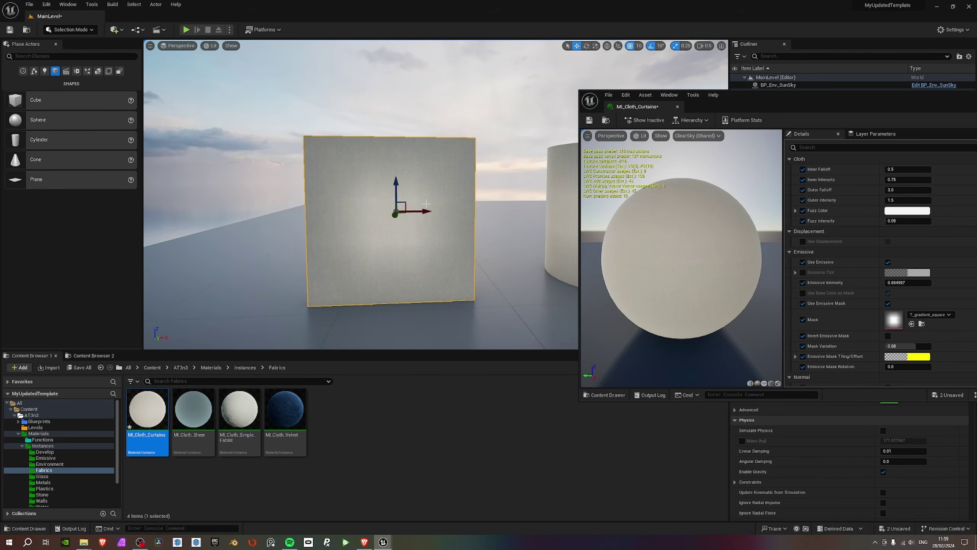
{"action": "right_click_drag", "start_coordinate": [405, 187], "coordinate": [409, 189]}
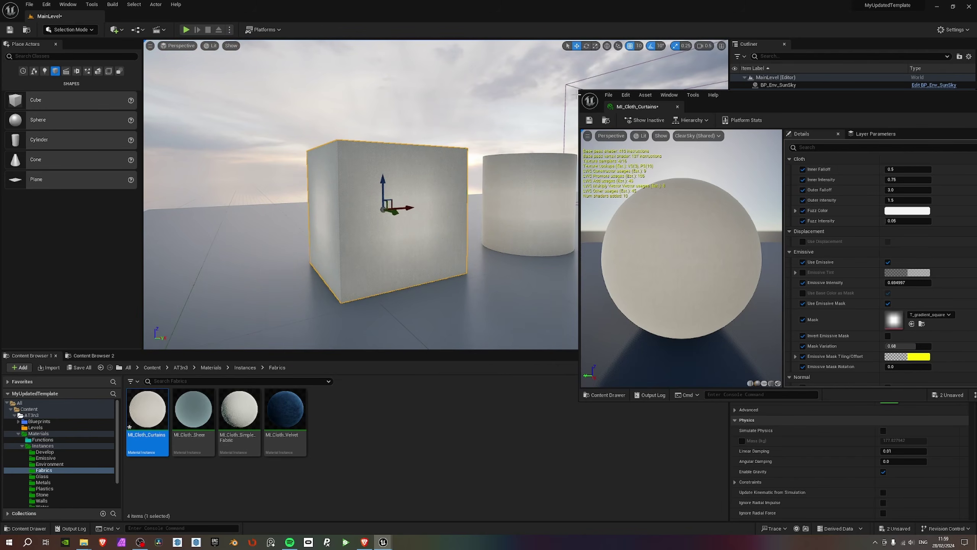
{"action": "left_click_drag", "start_coordinate": [965, 109], "coordinate": [834, 130]}
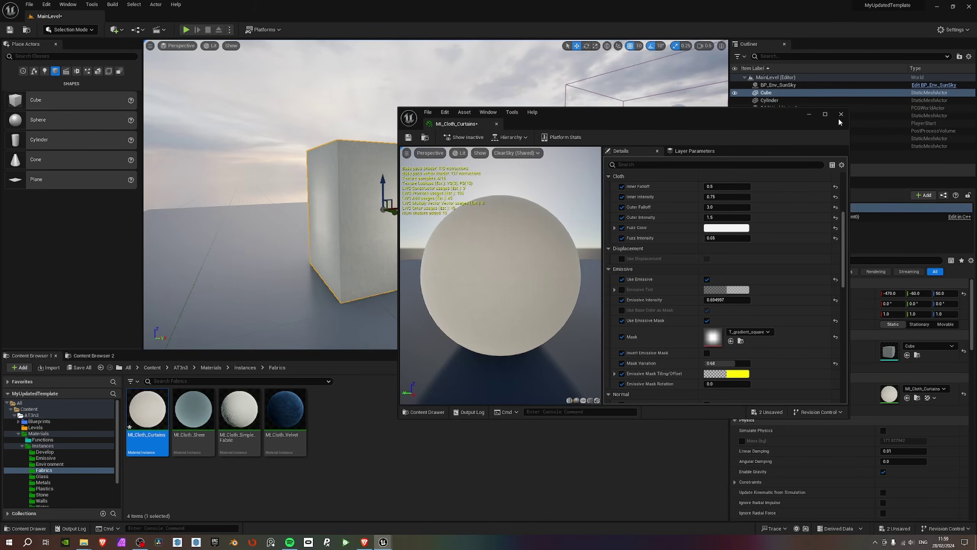
{"action": "left_click", "coordinate": [841, 114]}
Apply the MI_Cloth_Sheer material instance to the cube.
{"action": "right_click_drag", "start_coordinate": [419, 300], "coordinate": [378, 302]}
{"action": "left_click", "coordinate": [192, 407]}
{"action": "left_click_drag", "start_coordinate": [192, 407], "coordinate": [496, 254]}
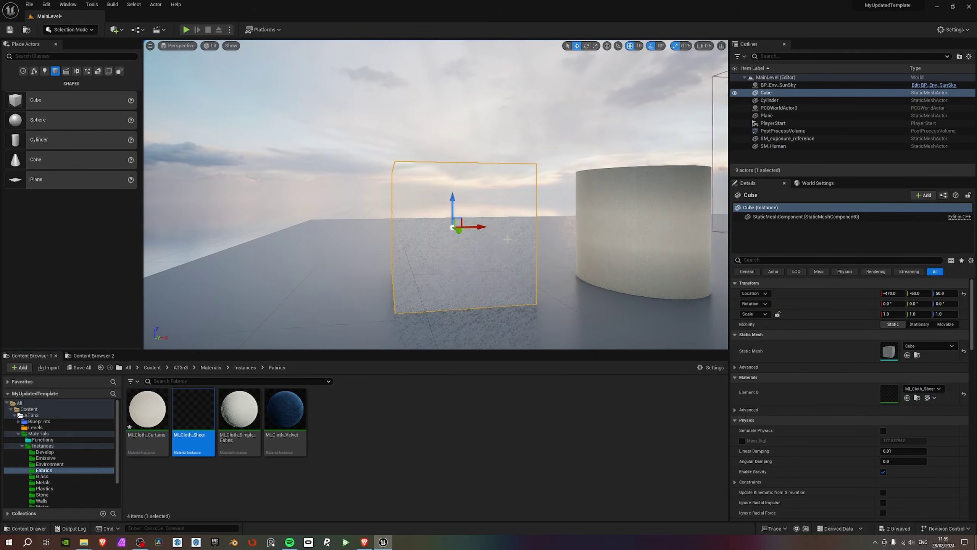
Examine the sheer cube's translucency from several angles, looking through it towards the cylinder.
{"action": "mouse_move", "coordinate": [497, 255]}
{"action": "right_mouse_down"}
{"action": "mouse_move", "coordinate": [442, 246]}
{"action": "mouse_move", "coordinate": [502, 247]}
{"action": "right_mouse_up"}
{"action": "key", "text": "w"}
{"action": "key", "text": "a"}
{"action": "scroll", "coordinate": [487, 247], "scroll_direction": "down", "scroll_amount": 2}
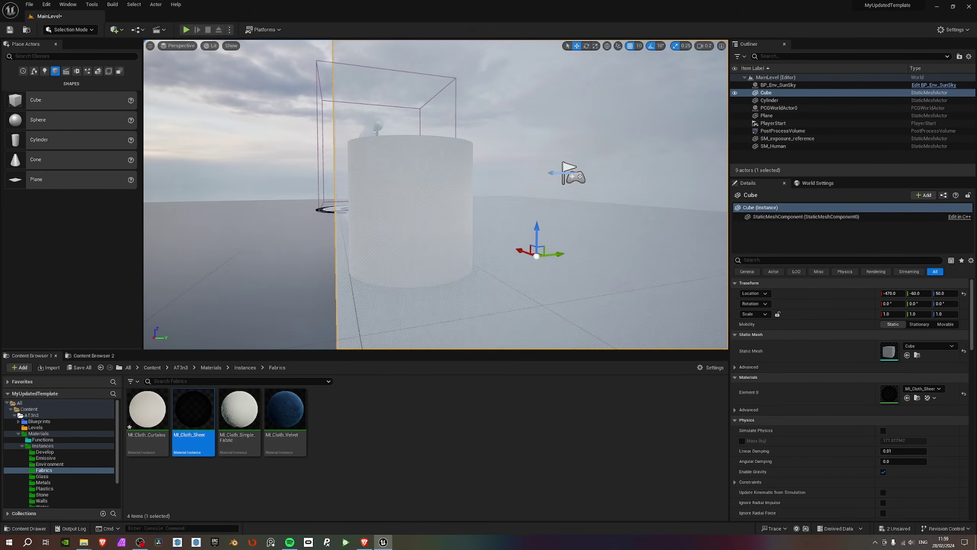
{"action": "right_click_drag", "start_coordinate": [417, 163], "coordinate": [371, 180]}
{"action": "scroll", "coordinate": [405, 166], "scroll_direction": "up", "scroll_amount": 1}
{"action": "key", "text": "d"}
{"action": "key", "text": "s"}
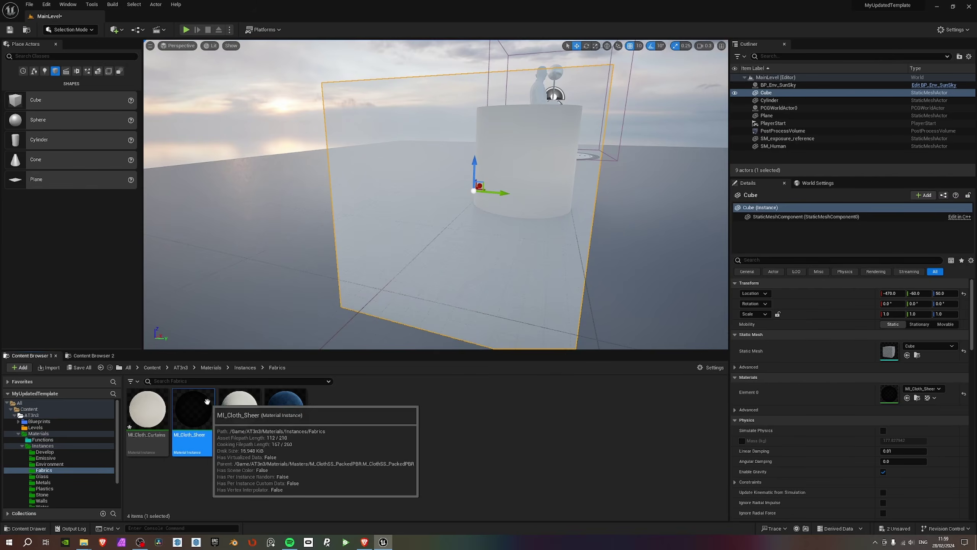
Open MI_Cloth_Sheer and review its normal, opacity, subsurface and roughness parameters beside the viewport.
{"action": "double_click", "coordinate": [208, 402]}
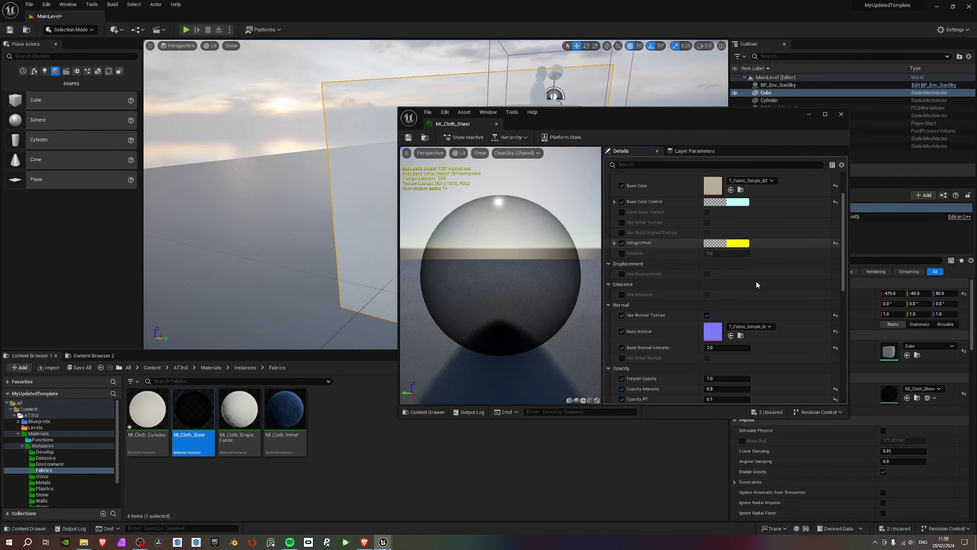
{"action": "scroll", "coordinate": [773, 301], "scroll_direction": "down", "scroll_amount": 3}
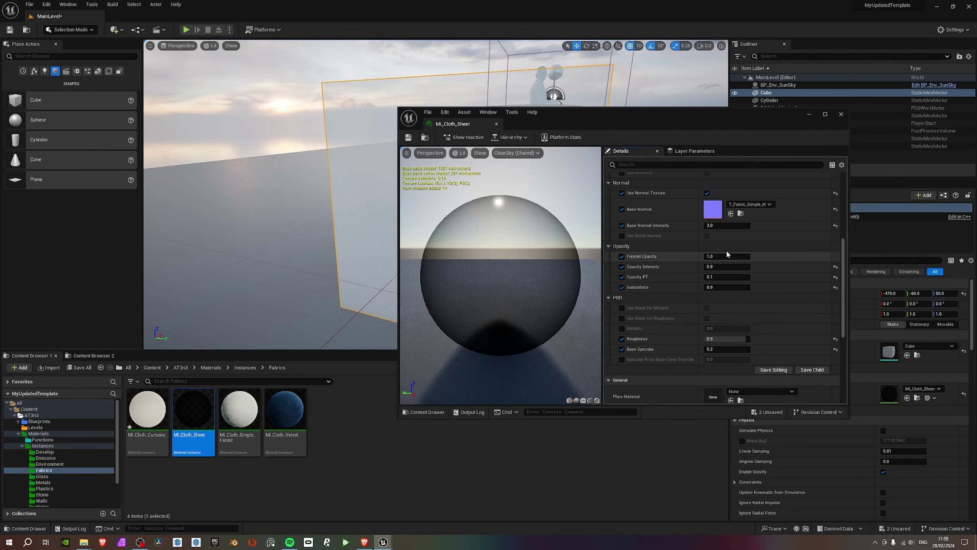
{"action": "left_click_drag", "start_coordinate": [750, 128], "coordinate": [895, 103]}
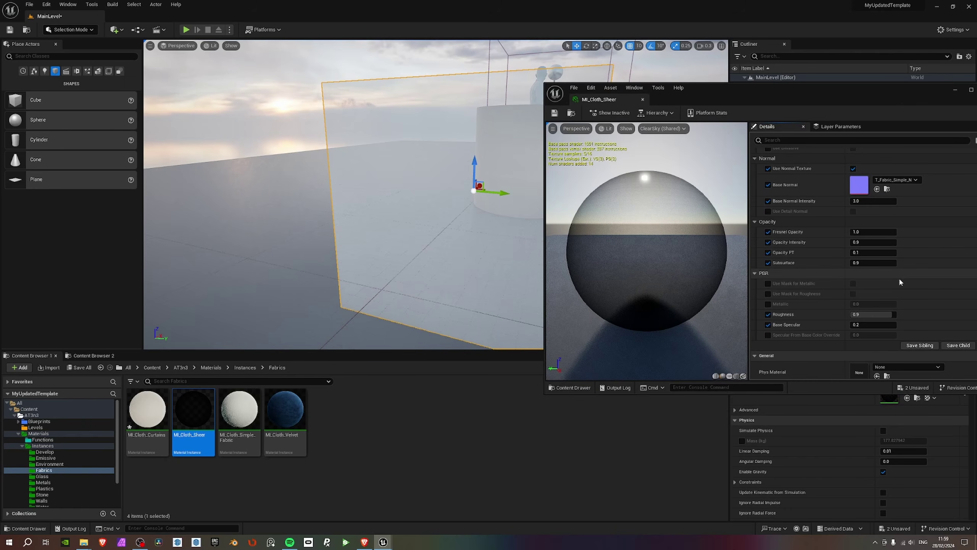
Try different Opacity Intensity, Subsurface and Fresnel Opacity values on MI_Cloth_Sheer, undoing trial edits and checking the material property overrides.
{"action": "mouse_move", "coordinate": [872, 242]}
{"action": "left_mouse_down"}
{"action": "mouse_move", "coordinate": [831, 242]}
{"action": "mouse_move", "coordinate": [884, 242]}
{"action": "mouse_move", "coordinate": [884, 232]}
{"action": "left_mouse_up"}
{"action": "key", "text": "ctrl+z"}
{"action": "key", "text": "ctrl+z"}
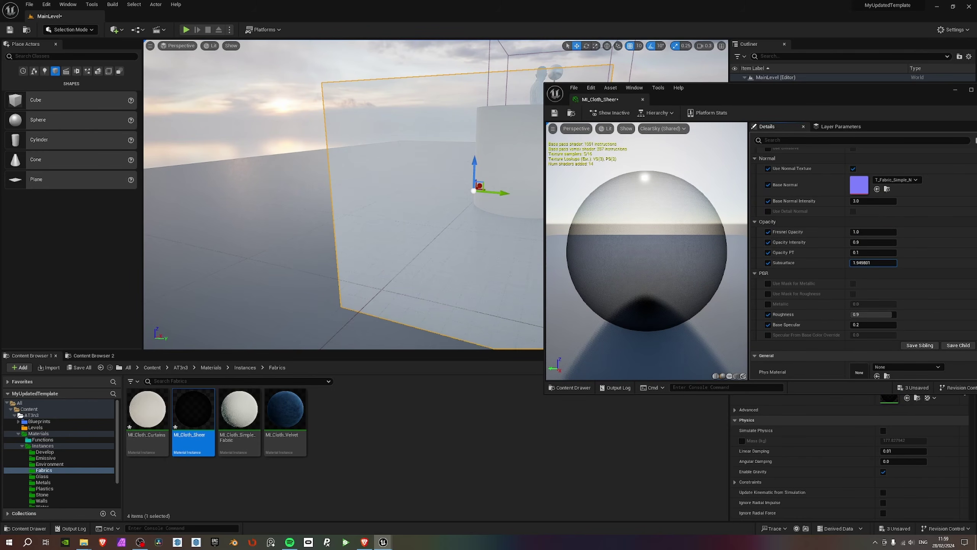
{"action": "mouse_move", "coordinate": [872, 262]}
{"action": "left_mouse_down"}
{"action": "mouse_move", "coordinate": [857, 262]}
{"action": "mouse_move", "coordinate": [881, 263]}
{"action": "mouse_move", "coordinate": [868, 242]}
{"action": "mouse_move", "coordinate": [908, 231]}
{"action": "left_mouse_up"}
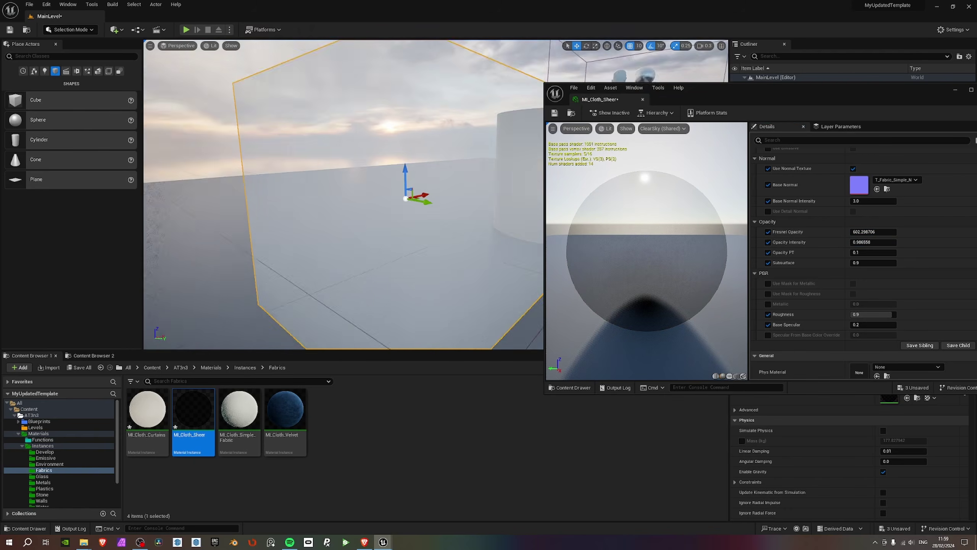
{"action": "scroll", "coordinate": [825, 305], "scroll_direction": "down", "scroll_amount": 4}
{"action": "scroll", "coordinate": [905, 281], "scroll_direction": "down", "scroll_amount": 3}
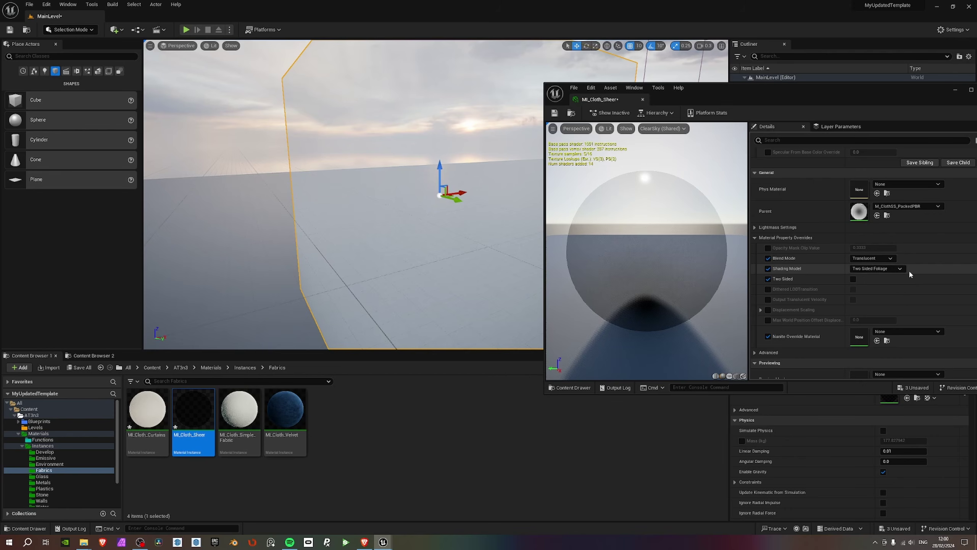
{"action": "scroll", "coordinate": [910, 269], "scroll_direction": "up", "scroll_amount": 6}
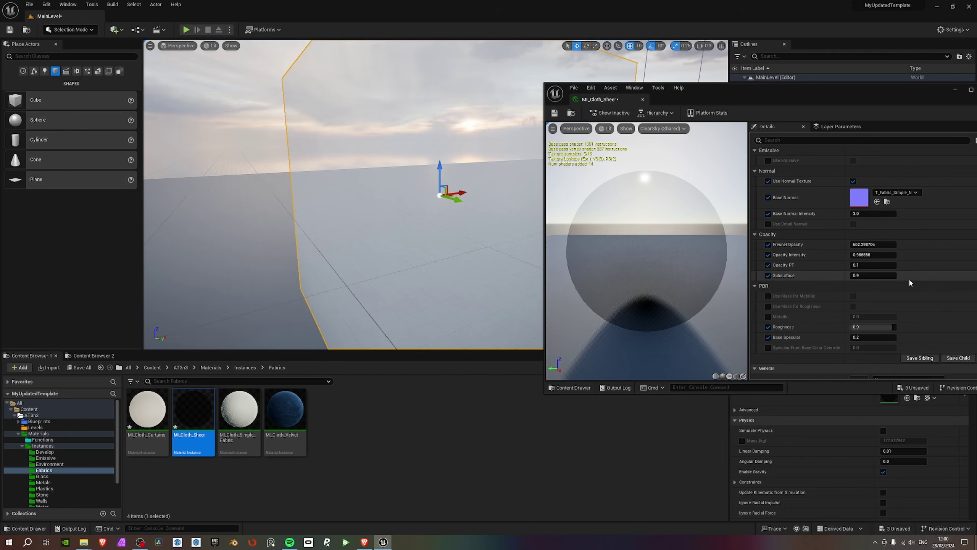
{"action": "right_click_drag", "start_coordinate": [461, 223], "coordinate": [515, 223]}
{"action": "key", "text": "ctrl+z"}
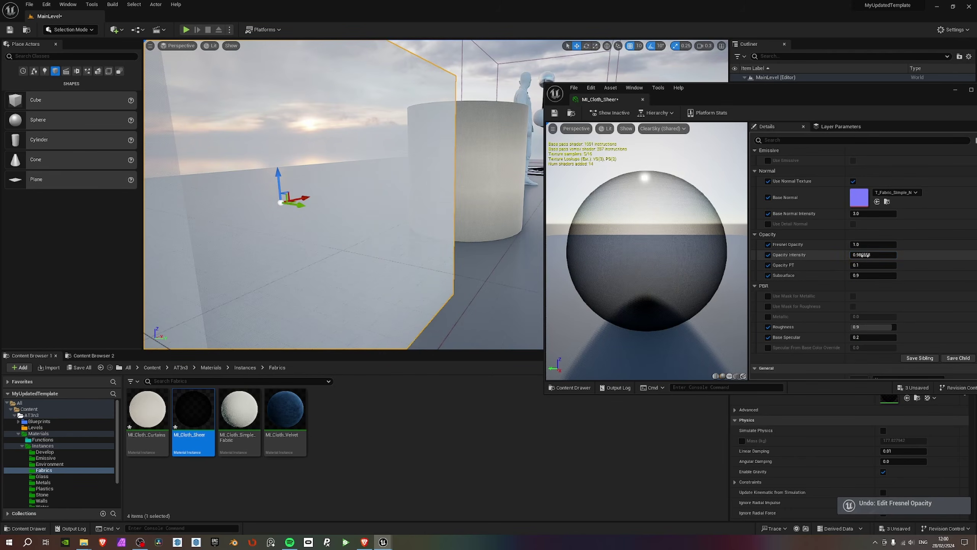
Test a higher Opacity Intensity on the sheer cube, then set the parameter to 0.9.
{"action": "left_click_drag", "start_coordinate": [872, 254], "coordinate": [896, 255]}
{"action": "right_click_drag", "start_coordinate": [461, 229], "coordinate": [556, 226]}
{"action": "key", "text": "s"}
{"action": "key", "text": "w"}
{"action": "key", "text": "s"}
{"action": "key", "text": "w"}
{"action": "left_click", "coordinate": [862, 255]}
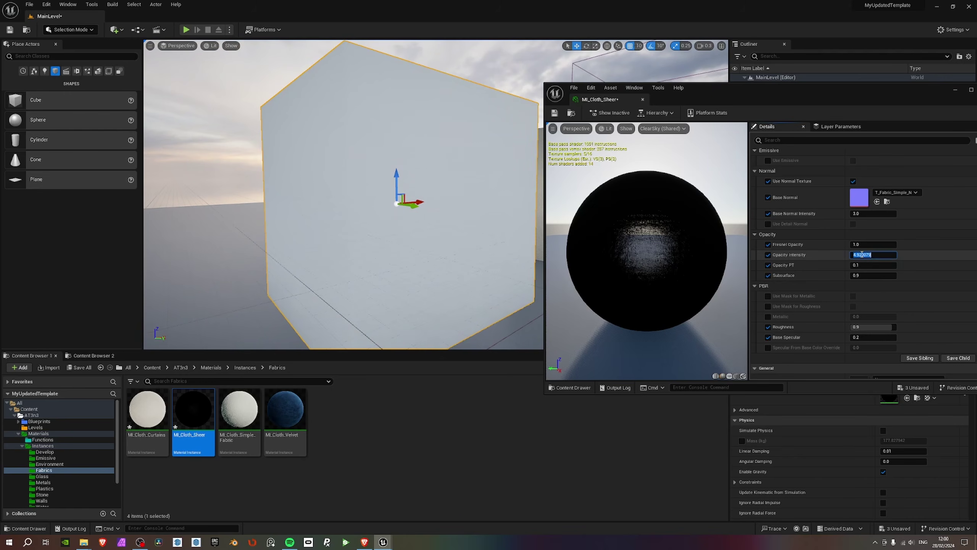
{"action": "key", "text": "Return"}
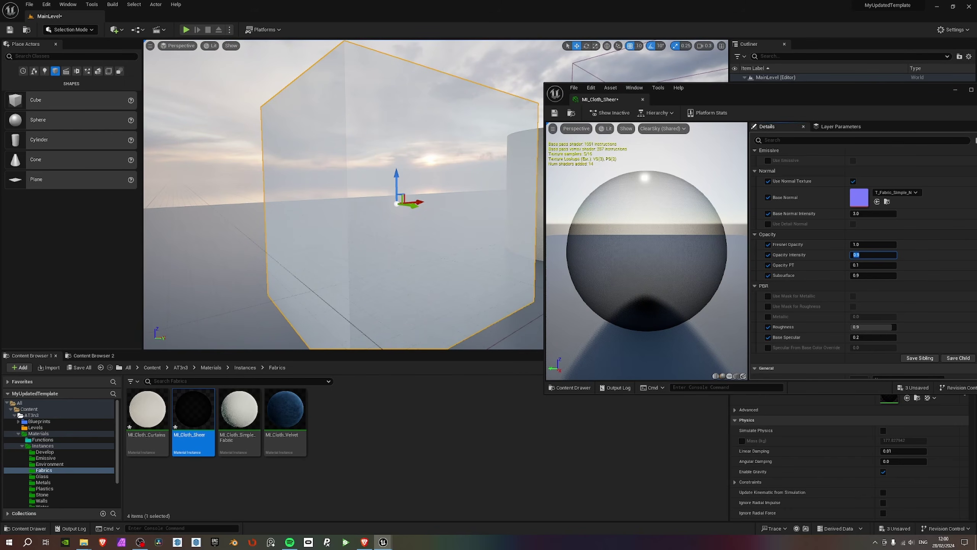
Check the sheer cube from the side, then save and close the MI_Cloth_Sheer material instance.
{"action": "right_click_drag", "start_coordinate": [330, 209], "coordinate": [291, 208]}
{"action": "key", "text": "d"}
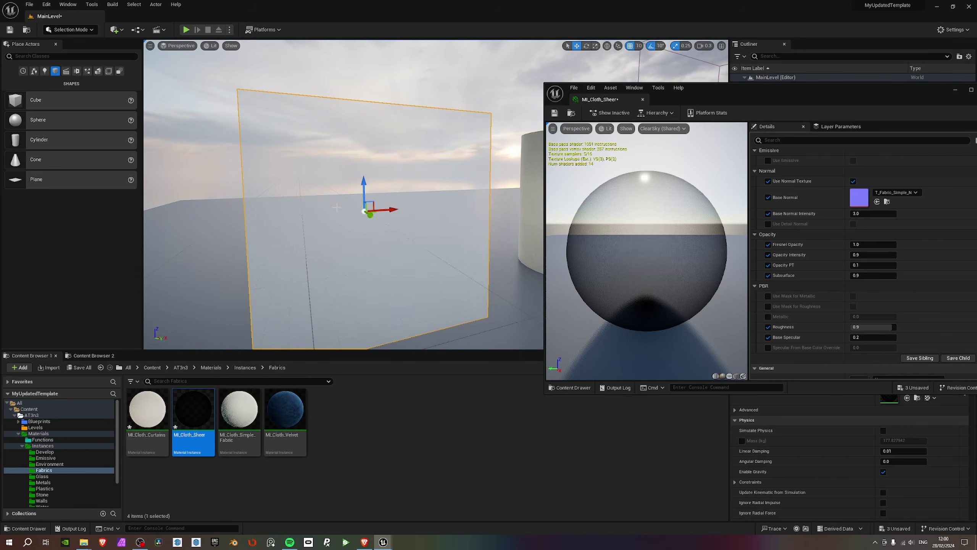
{"action": "scroll", "coordinate": [824, 236], "scroll_direction": "up", "scroll_amount": 6}
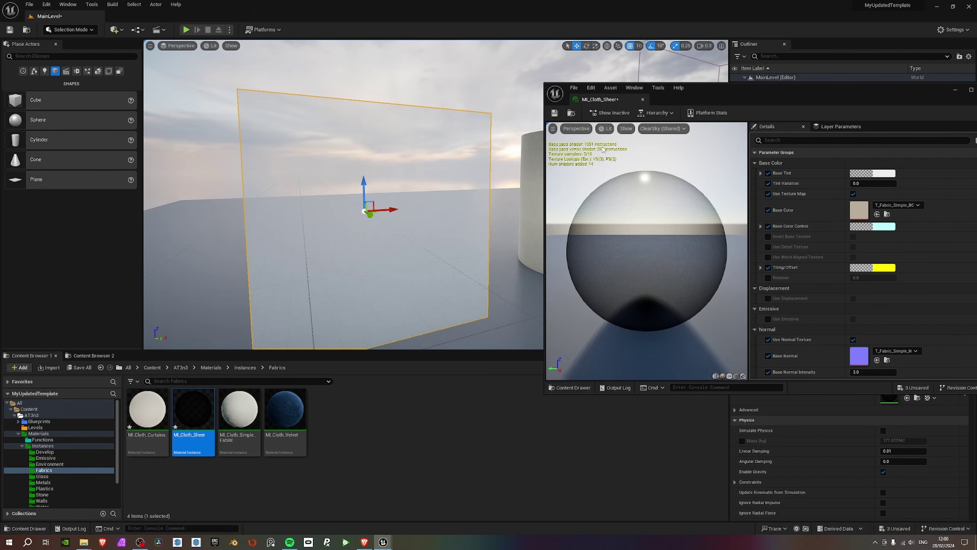
{"action": "left_click", "coordinate": [554, 113]}
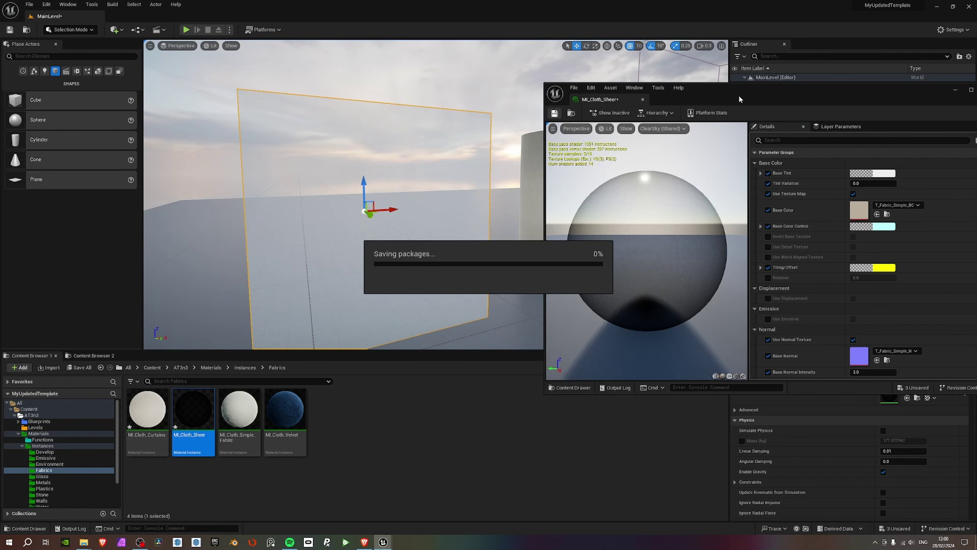
{"action": "left_click_drag", "start_coordinate": [752, 95], "coordinate": [425, 148]}
{"action": "left_click", "coordinate": [660, 142]}
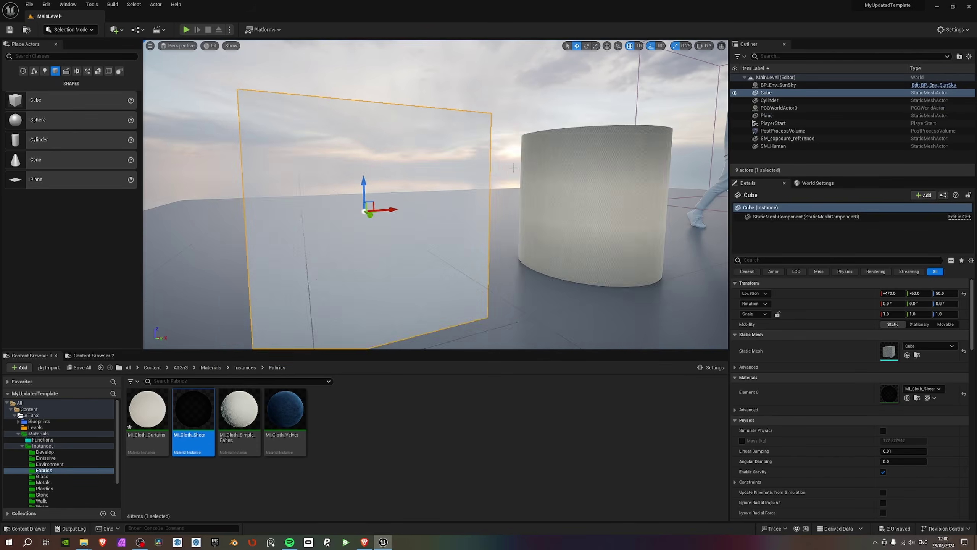
Apply the MI_Cloth_Simple_Fabric material instance to the cube and inspect its surface.
{"action": "key", "text": "f"}
{"action": "left_click", "coordinate": [250, 399]}
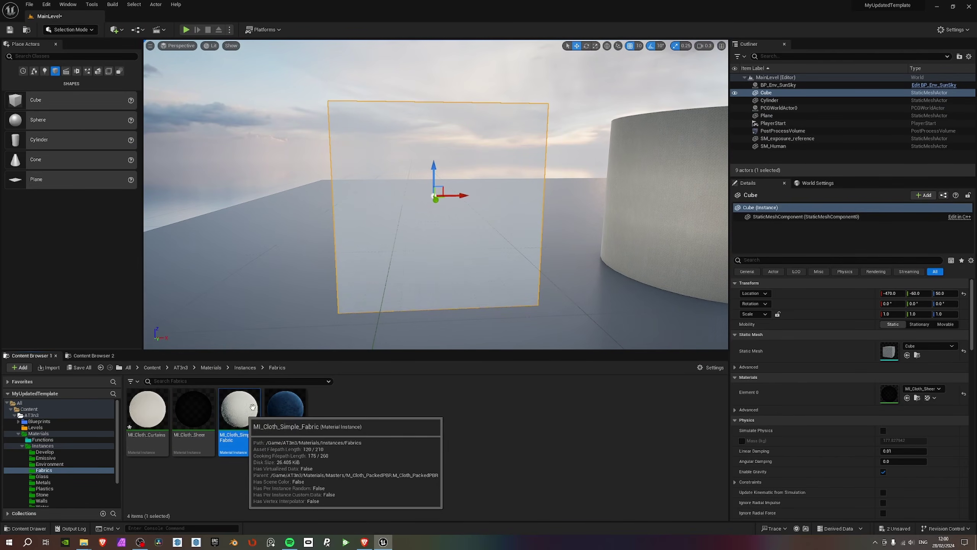
{"action": "left_click_drag", "start_coordinate": [250, 399], "coordinate": [889, 393]}
{"action": "mouse_move", "coordinate": [435, 200]}
{"action": "right_mouse_down"}
{"action": "mouse_move", "coordinate": [415, 208]}
{"action": "mouse_move", "coordinate": [450, 204]}
{"action": "mouse_move", "coordinate": [431, 200]}
{"action": "right_mouse_up"}
{"action": "mouse_move", "coordinate": [452, 256]}
{"action": "right_mouse_down"}
{"action": "mouse_move", "coordinate": [419, 254]}
{"action": "mouse_move", "coordinate": [453, 256]}
{"action": "right_mouse_up"}
{"action": "key", "text": "s"}
{"action": "key", "text": "d"}
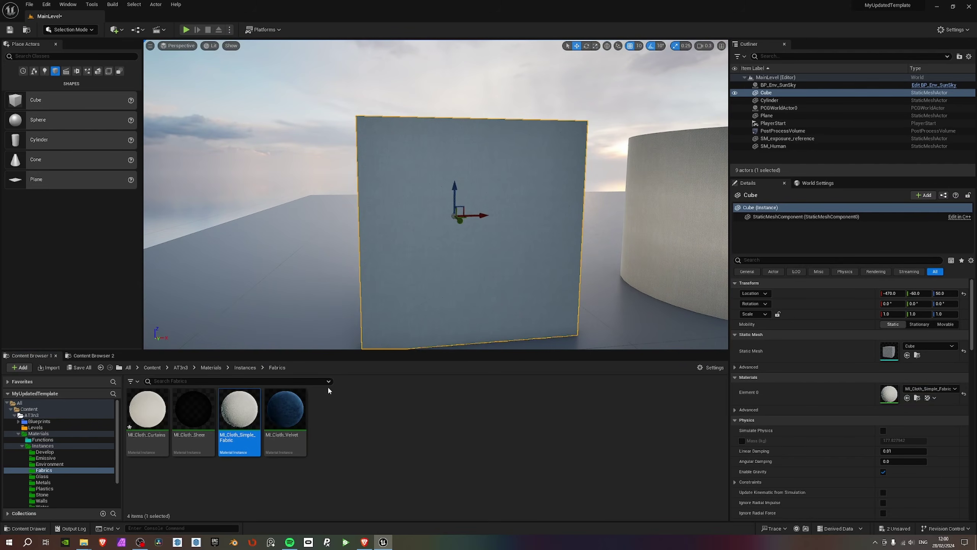
Apply the MI_Cloth_Velvet material instance to the cube and open it for editing beside the cube.
{"action": "left_click", "coordinate": [300, 405]}
{"action": "left_click_drag", "start_coordinate": [300, 404], "coordinate": [487, 227]}
{"action": "right_click_drag", "start_coordinate": [488, 228], "coordinate": [469, 227]}
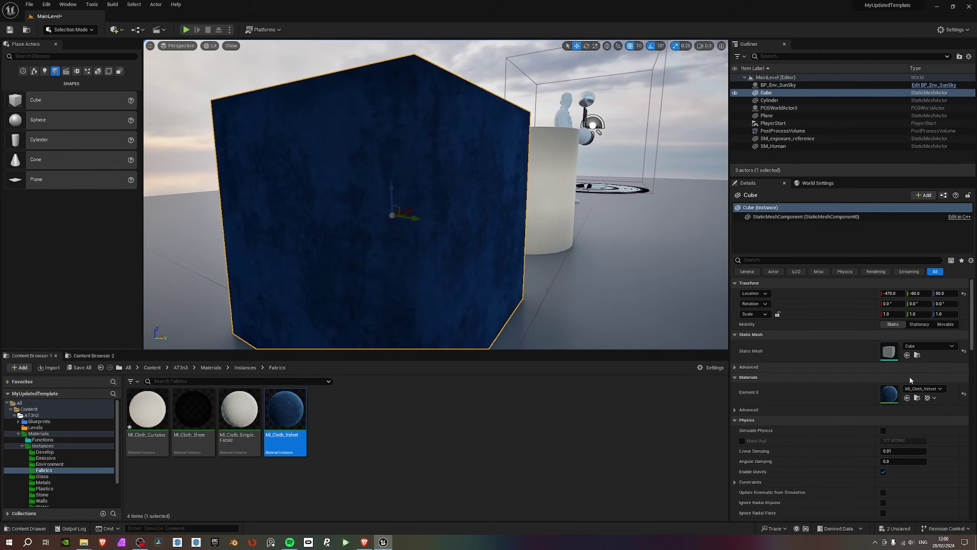
{"action": "double_click", "coordinate": [889, 393]}
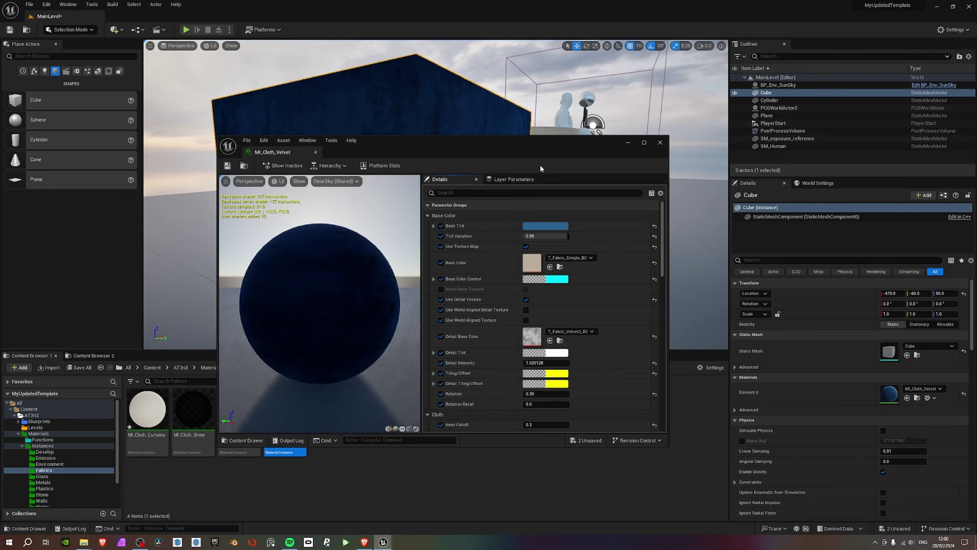
{"action": "left_click_drag", "start_coordinate": [488, 140], "coordinate": [808, 96]}
Change the velvet's Base Tint to a green with a hue of about 153 and saturation of about 0.93.
{"action": "left_click", "coordinate": [869, 183]}
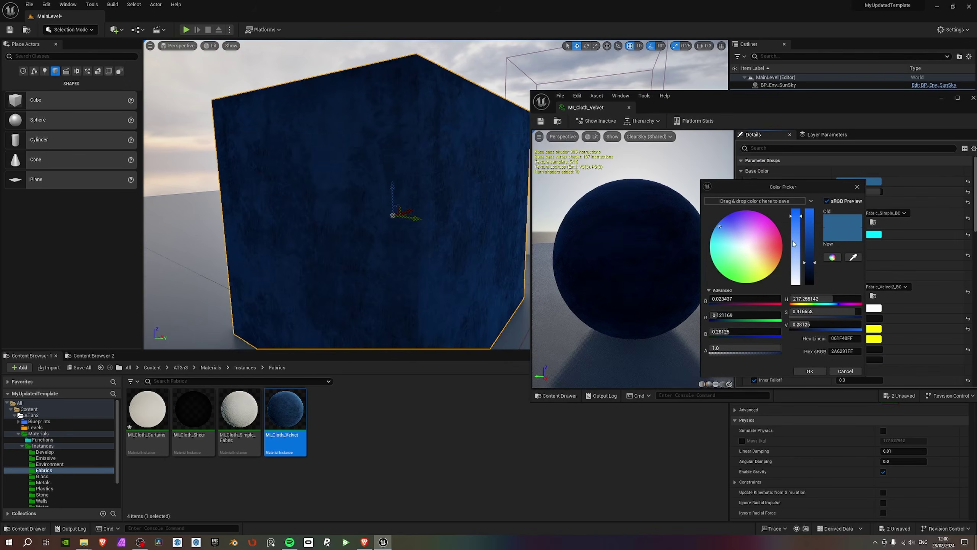
{"action": "left_click_drag", "start_coordinate": [767, 246], "coordinate": [742, 280]}
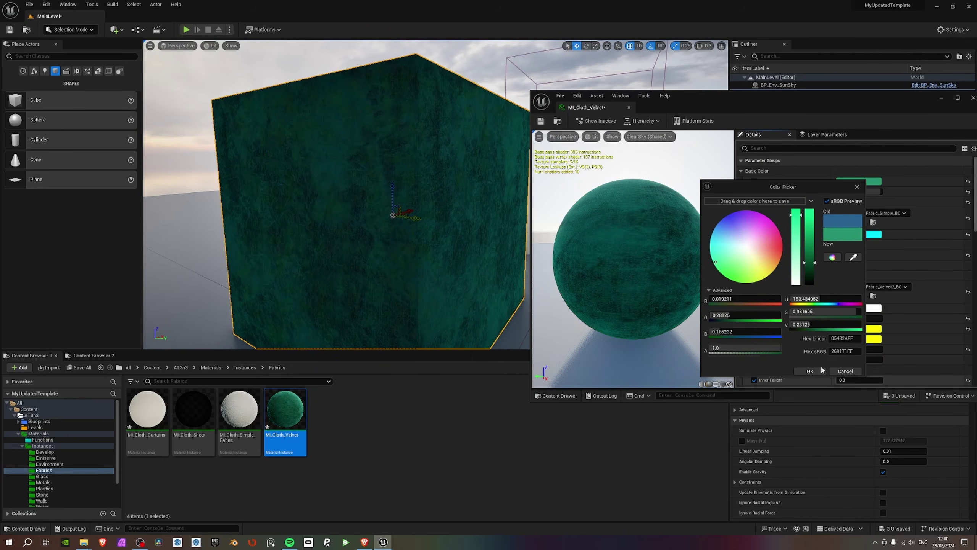
{"action": "left_click", "coordinate": [810, 370]}
Test lower and higher Detail Intensity values on the velvet, ending at about 1.41.
{"action": "scroll", "coordinate": [873, 249], "scroll_direction": "down", "scroll_amount": 3}
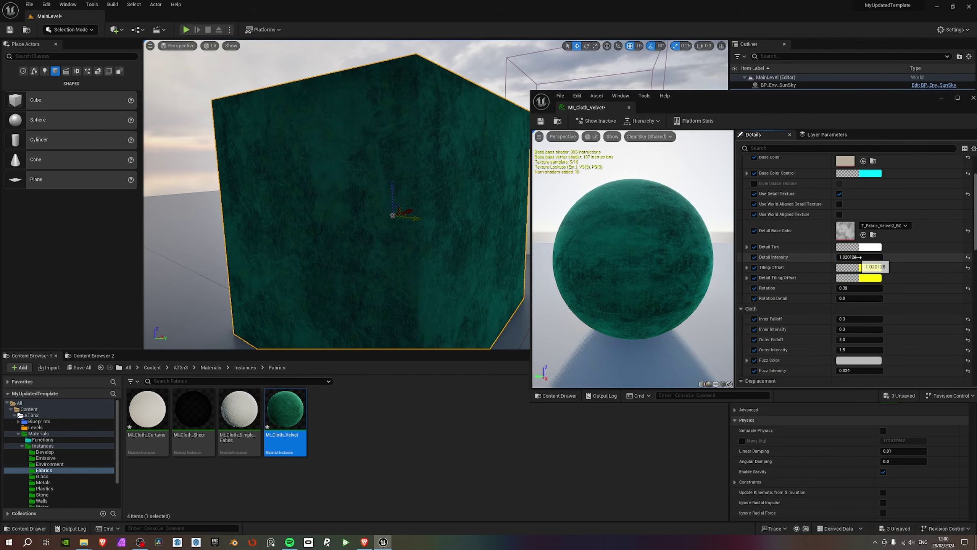
{"action": "mouse_move", "coordinate": [857, 257]}
{"action": "left_mouse_down"}
{"action": "mouse_move", "coordinate": [841, 256]}
{"action": "mouse_move", "coordinate": [871, 257]}
{"action": "mouse_move", "coordinate": [856, 256]}
{"action": "left_mouse_up"}
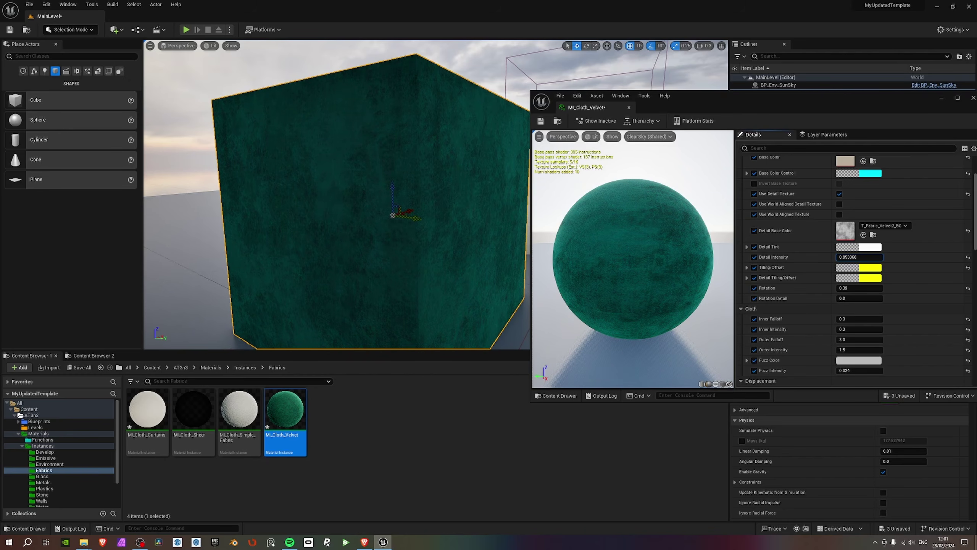
{"action": "mouse_move", "coordinate": [858, 257]}
{"action": "left_mouse_down"}
{"action": "mouse_move", "coordinate": [878, 257]}
{"action": "mouse_move", "coordinate": [852, 257]}
{"action": "left_mouse_up"}
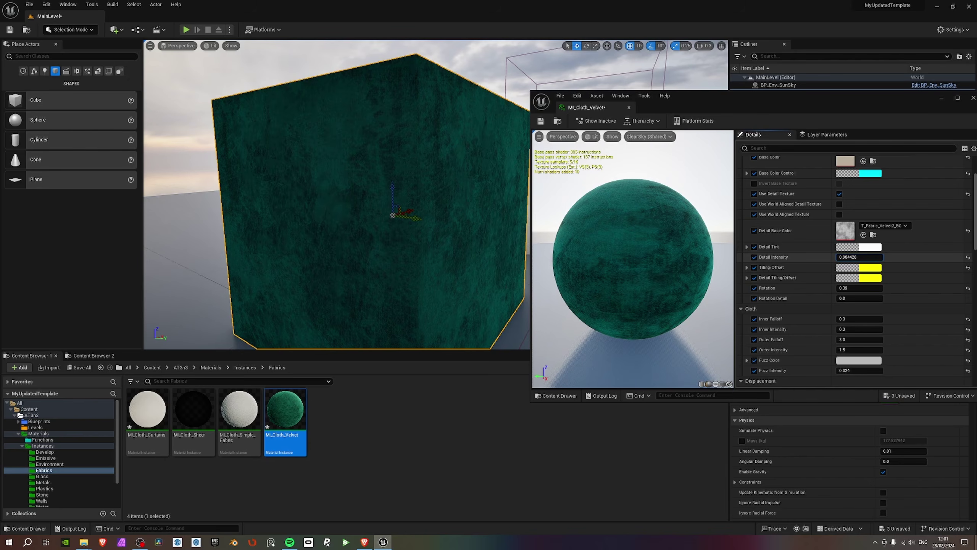
{"action": "left_click_drag", "start_coordinate": [859, 257], "coordinate": [868, 257]}
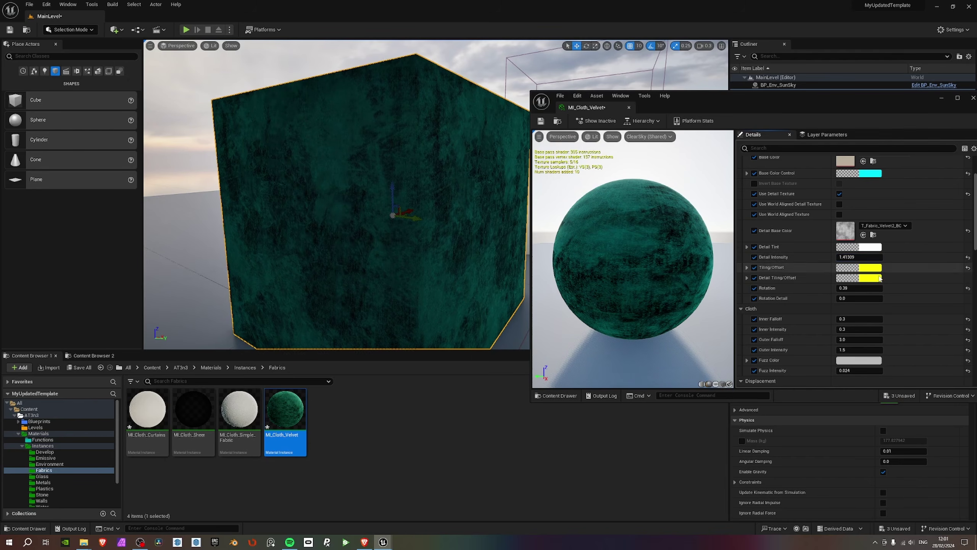
Try different Inner Intensity and Inner Falloff values in the velvet's Cloth parameters.
{"action": "scroll", "coordinate": [908, 293], "scroll_direction": "down", "scroll_amount": 2}
{"action": "scroll", "coordinate": [908, 293], "scroll_direction": "down", "scroll_amount": 2}
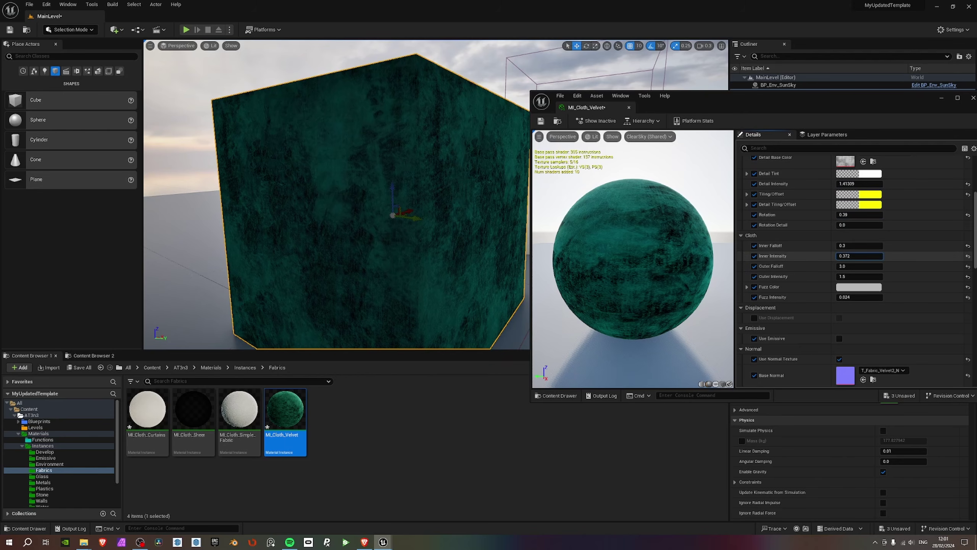
{"action": "mouse_move", "coordinate": [859, 256]}
{"action": "left_mouse_down"}
{"action": "mouse_move", "coordinate": [871, 256]}
{"action": "mouse_move", "coordinate": [838, 256]}
{"action": "left_mouse_up"}
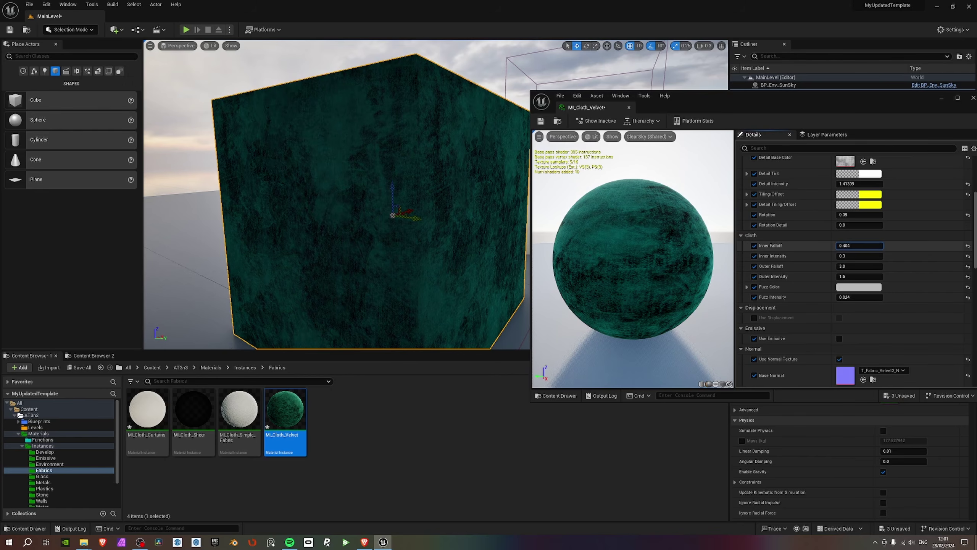
Switch the velvet material preview to Unlit and review the cloth, normal, opacity and base color parameters.
{"action": "left_click_drag", "start_coordinate": [645, 226], "coordinate": [603, 231]}
{"action": "left_click", "coordinate": [591, 137]}
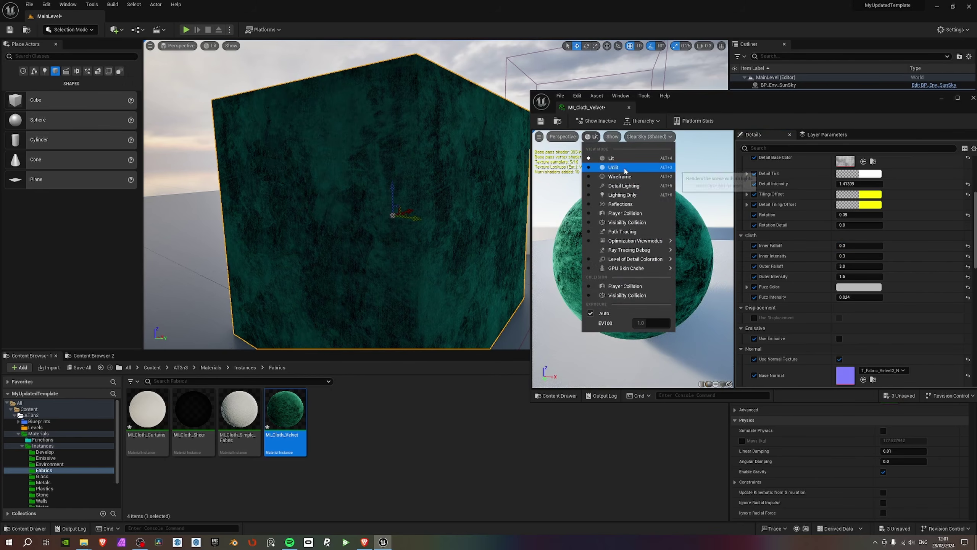
{"action": "left_click", "coordinate": [607, 163]}
{"action": "left_click_drag", "start_coordinate": [577, 231], "coordinate": [551, 231]}
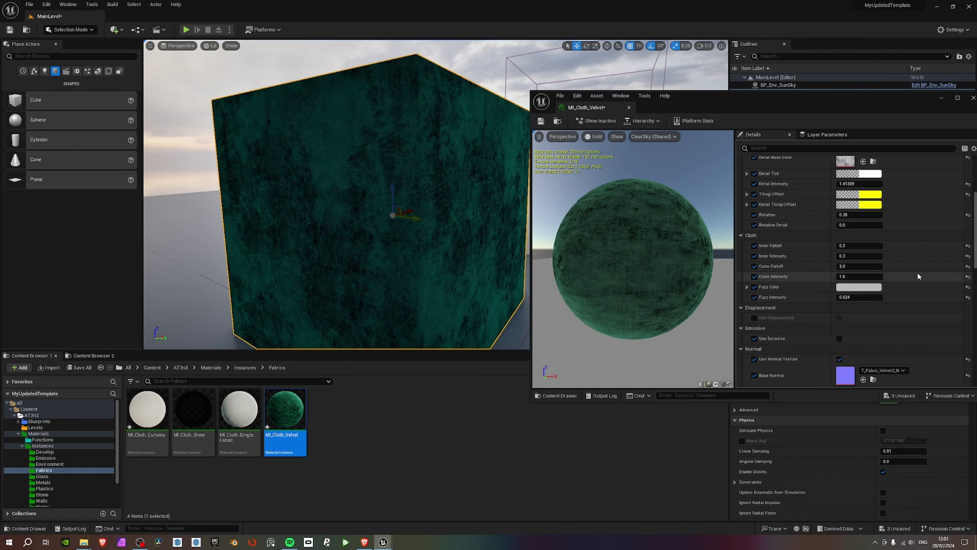
{"action": "scroll", "coordinate": [915, 273], "scroll_direction": "down", "scroll_amount": 5}
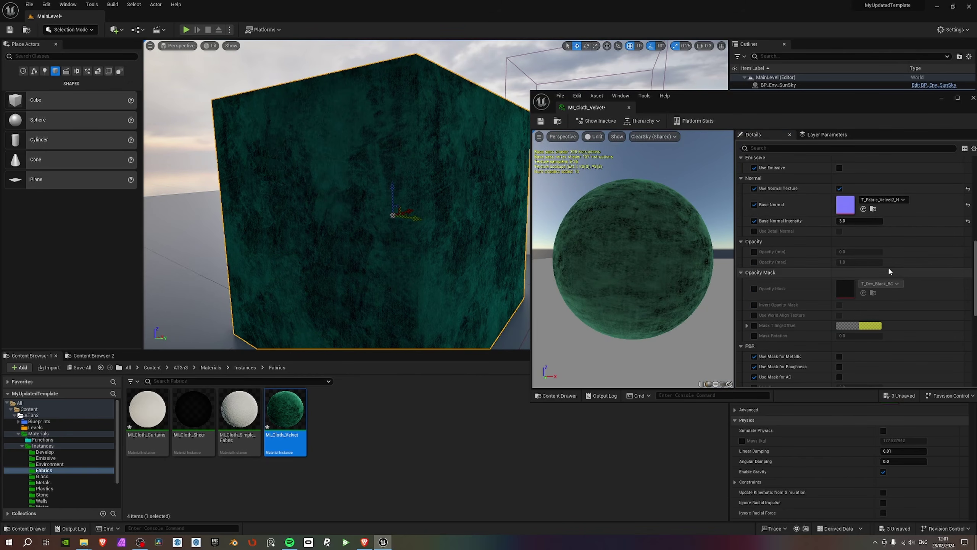
{"action": "scroll", "coordinate": [888, 271], "scroll_direction": "up", "scroll_amount": 6}
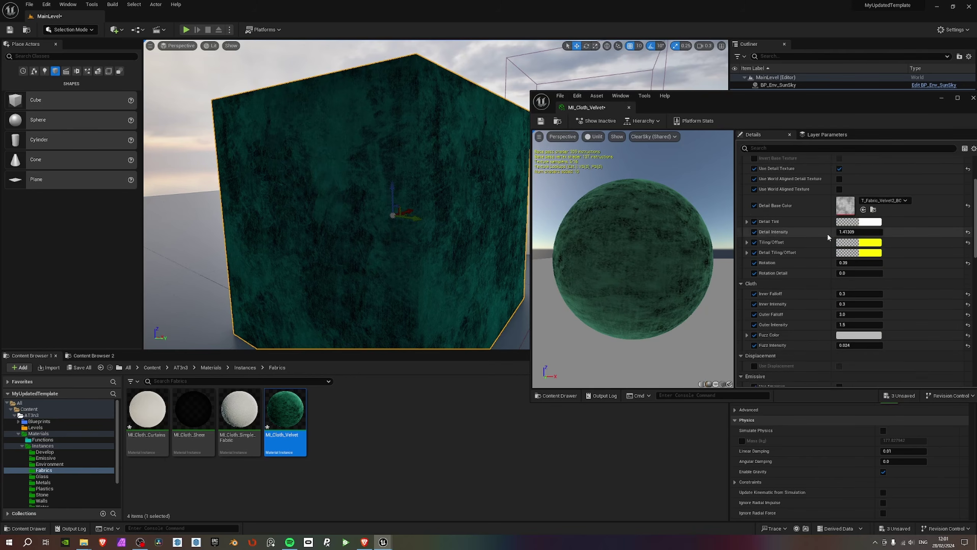
{"action": "scroll", "coordinate": [837, 243], "scroll_direction": "up", "scroll_amount": 3}
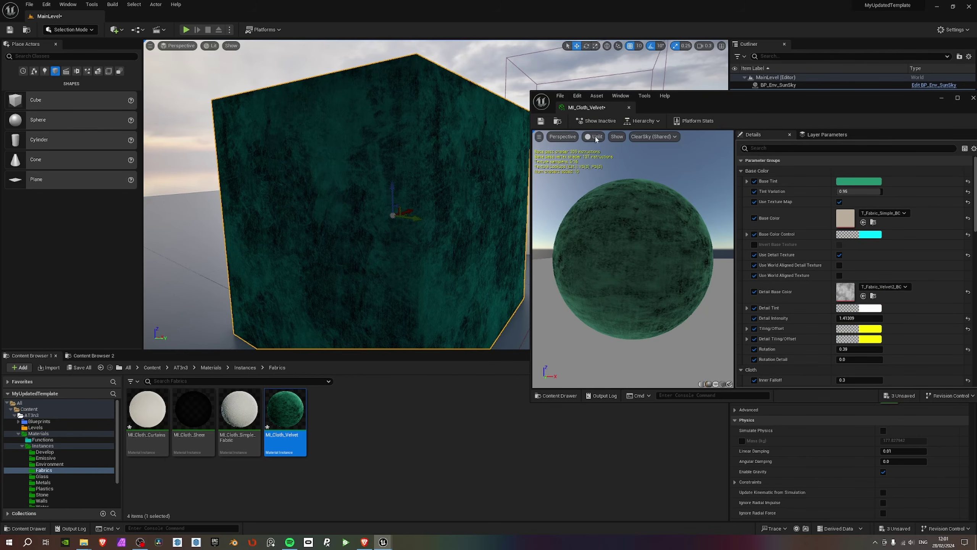
Undo the last Detail Intensity change and close the MI_Cloth_Velvet material instance.
{"action": "key", "text": "ctrl+z"}
{"action": "left_click_drag", "start_coordinate": [818, 98], "coordinate": [773, 119]}
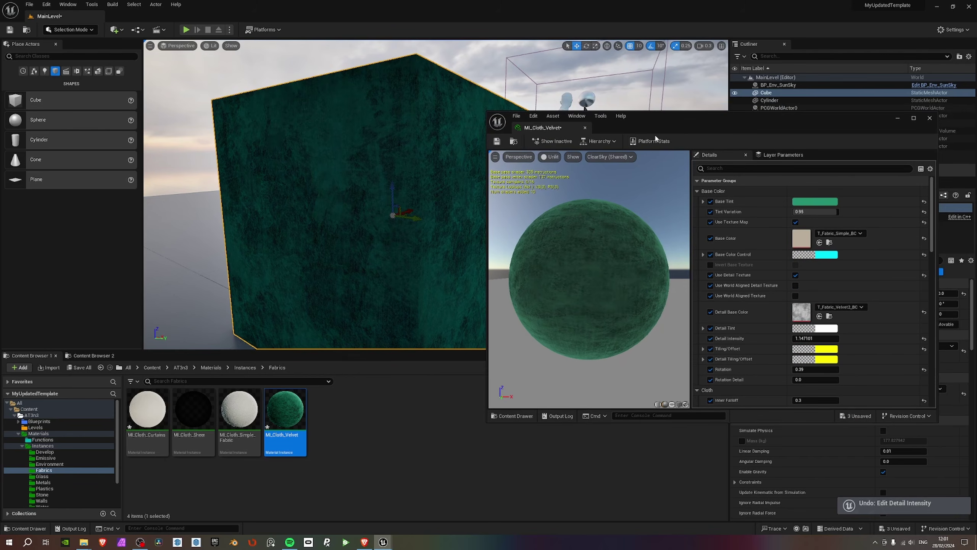
{"action": "left_click", "coordinate": [931, 119]}
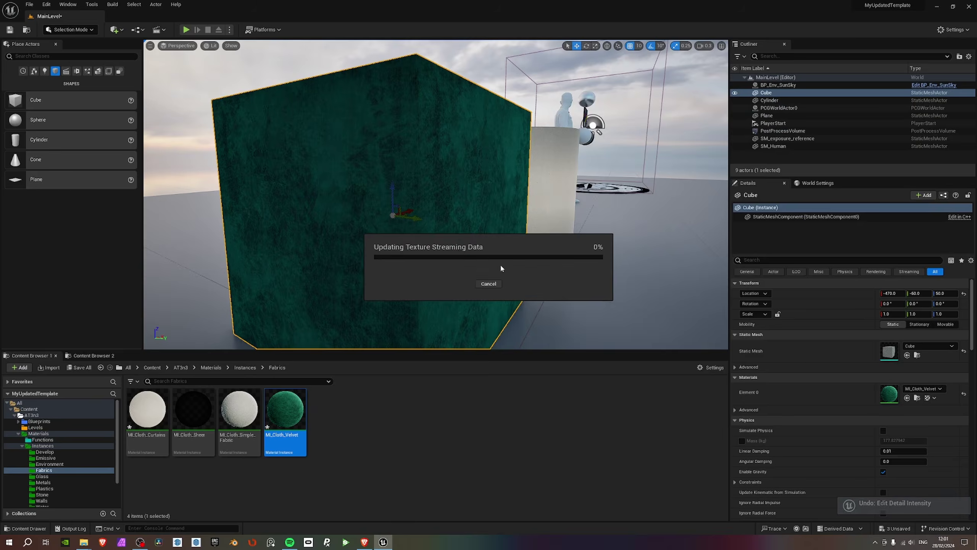
Open the Metals instances folder and apply MI_Metal_Aged to the cylinder.
{"action": "left_click", "coordinate": [43, 482]}
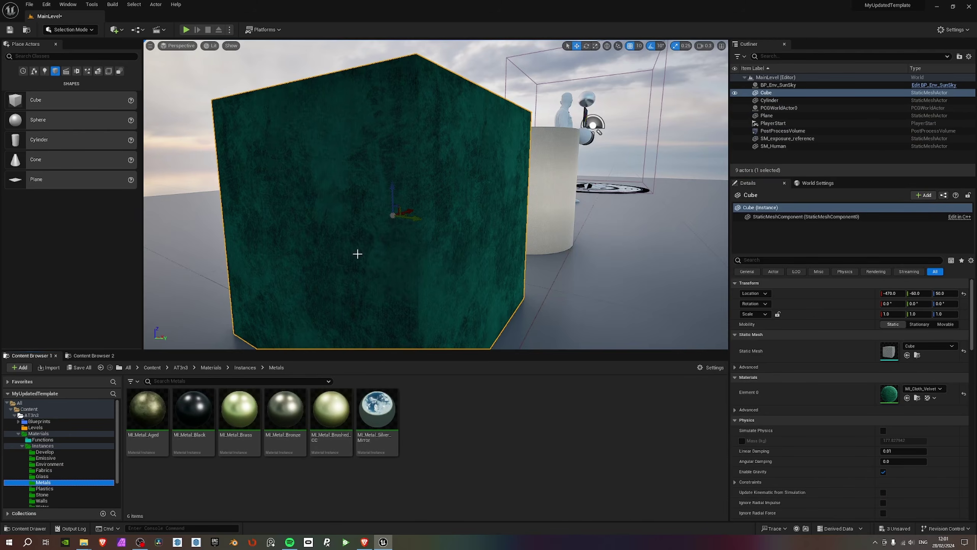
{"action": "scroll", "coordinate": [357, 254], "scroll_direction": "down", "scroll_amount": 10}
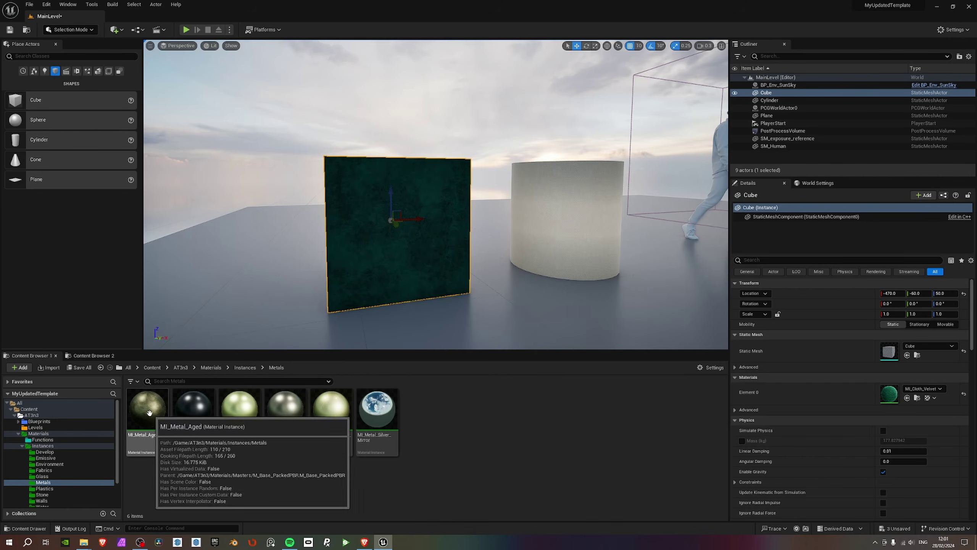
{"action": "left_click_drag", "start_coordinate": [148, 410], "coordinate": [585, 211]}
{"action": "right_click_drag", "start_coordinate": [585, 211], "coordinate": [531, 211]}
Test the MI_Metal_Black, MI_Metal_Brass and MI_Metal_Bronze material instances in turn on the cylinder.
{"action": "left_click", "coordinate": [190, 413]}
{"action": "left_click_drag", "start_coordinate": [190, 413], "coordinate": [424, 273]}
{"action": "left_click_drag", "start_coordinate": [240, 410], "coordinate": [450, 238]}
{"action": "right_click_drag", "start_coordinate": [449, 238], "coordinate": [496, 231]}
{"action": "left_click", "coordinate": [284, 408]}
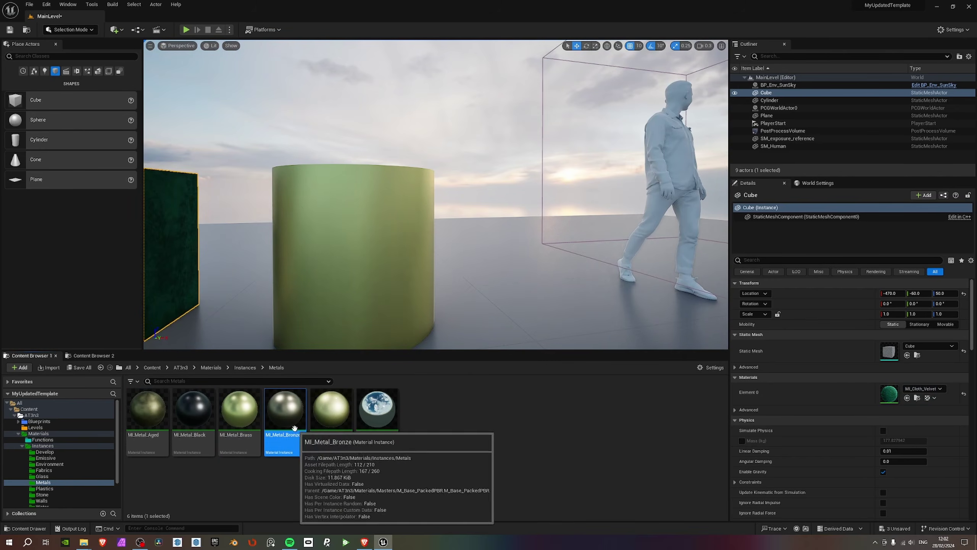
{"action": "left_click_drag", "start_coordinate": [284, 409], "coordinate": [368, 269]}
{"action": "mouse_move", "coordinate": [368, 270]}
{"action": "right_mouse_down"}
{"action": "mouse_move", "coordinate": [388, 266]}
{"action": "mouse_move", "coordinate": [389, 254]}
{"action": "right_mouse_up"}
Apply the MI_Metal_Brushed_CC material instance to the cylinder and inspect its brushed surface up close.
{"action": "left_click", "coordinate": [331, 408]}
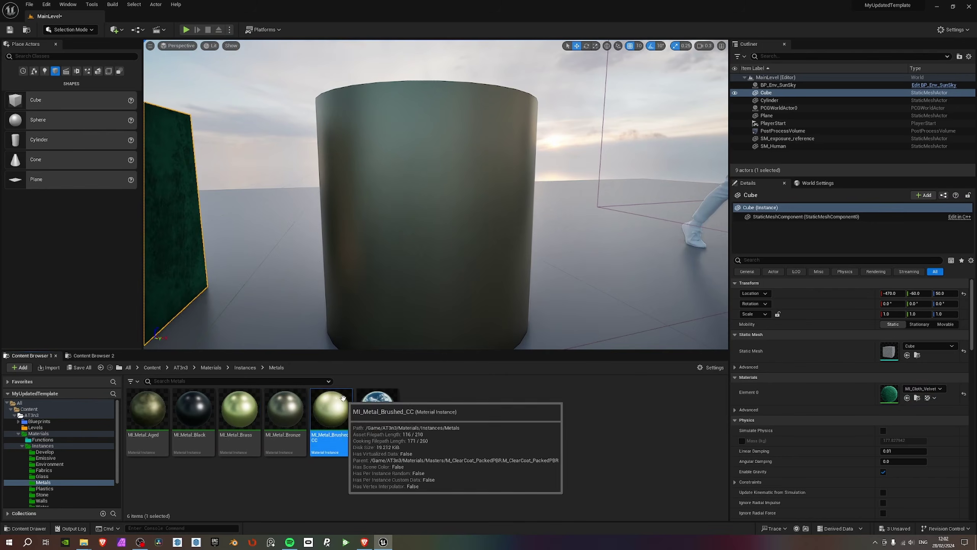
{"action": "left_click_drag", "start_coordinate": [331, 409], "coordinate": [430, 216]}
{"action": "mouse_move", "coordinate": [429, 216]}
{"action": "right_mouse_down"}
{"action": "mouse_move", "coordinate": [470, 213]}
{"action": "mouse_move", "coordinate": [473, 160]}
{"action": "right_mouse_up"}
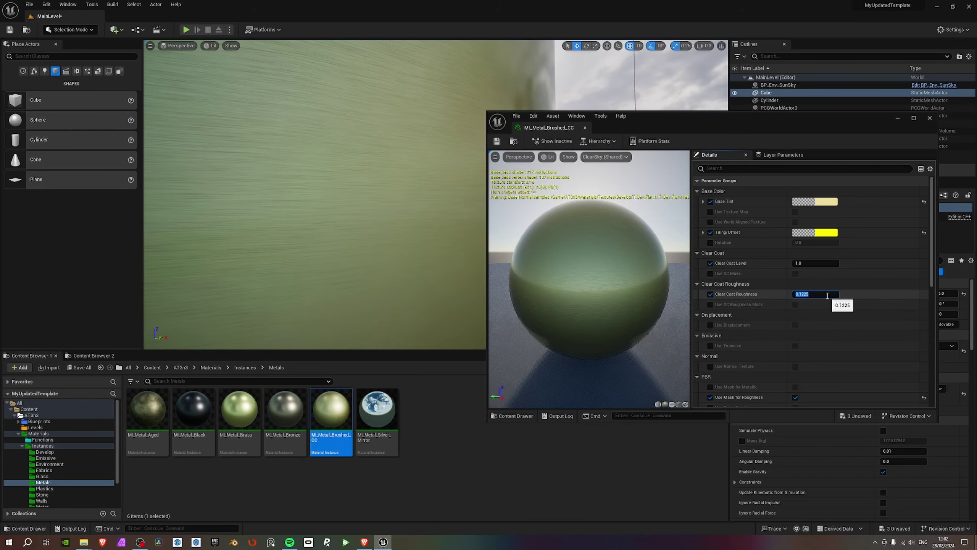
Test Clear Coat Roughness values 0.0 and 1.0 on MI_Metal_Brushed_CC and inspect the effect on the cylinder.
{"action": "left_click_drag", "start_coordinate": [711, 123], "coordinate": [744, 185]}
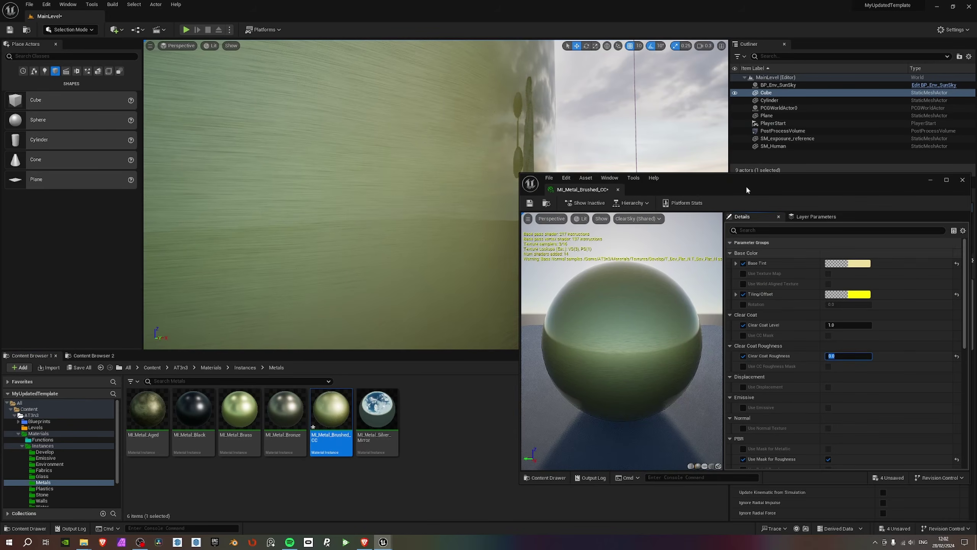
{"action": "key", "text": "Return"}
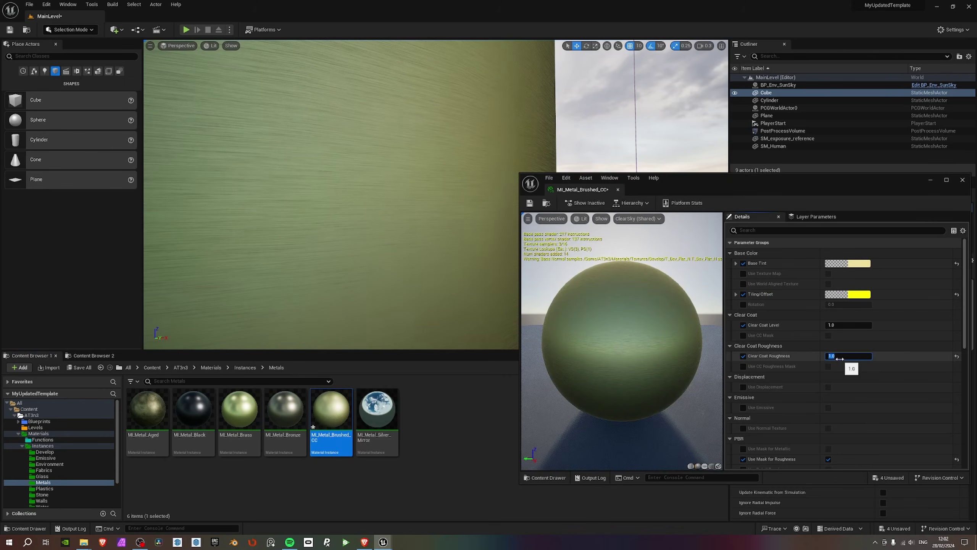
{"action": "left_click_drag", "start_coordinate": [688, 184], "coordinate": [685, 309]}
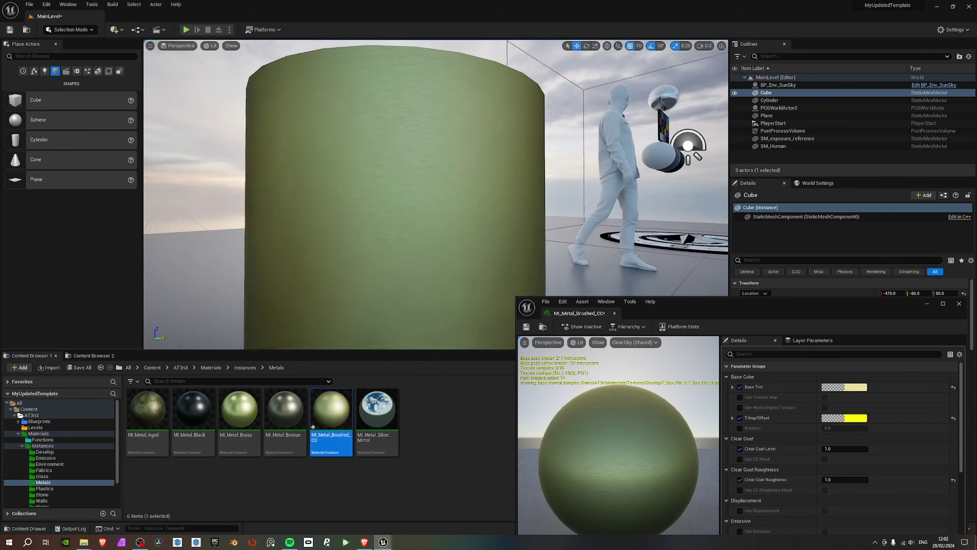
{"action": "right_click_drag", "start_coordinate": [434, 194], "coordinate": [416, 185]}
{"action": "scroll", "coordinate": [433, 190], "scroll_direction": "down", "scroll_amount": 1}
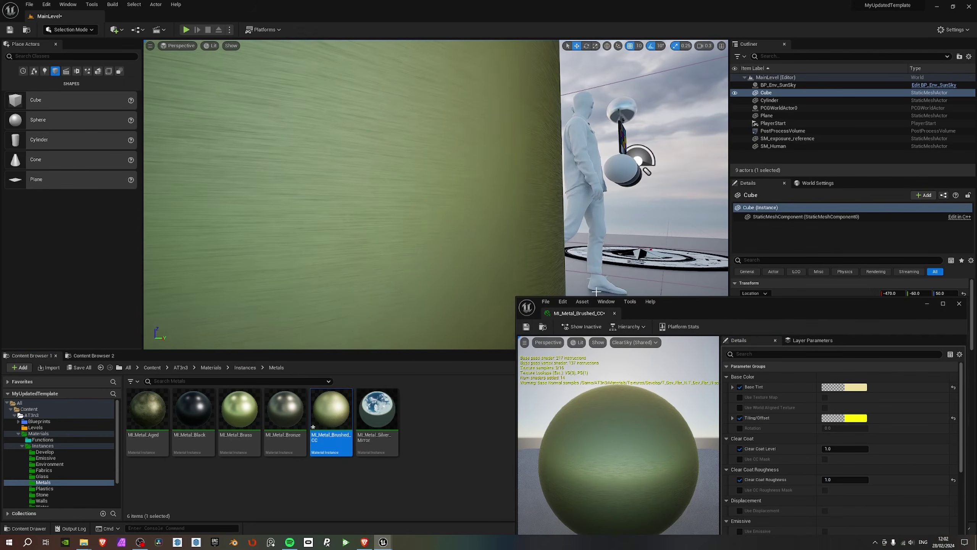
Set MI_Metal_Brushed_CC's Clear Coat Level to 0.125, check the cylinder, and save the material instance.
{"action": "left_click", "coordinate": [841, 449]}
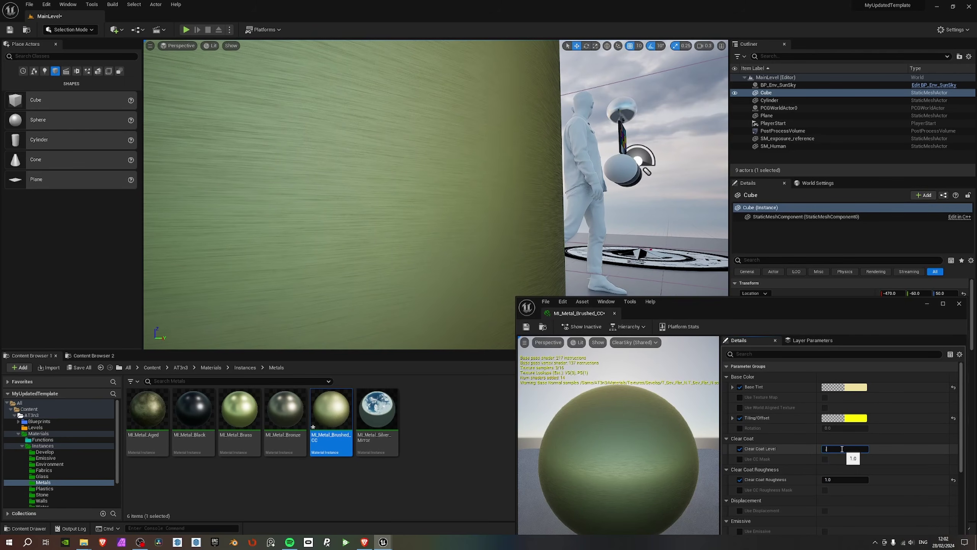
{"action": "mouse_move", "coordinate": [423, 192]}
{"action": "right_mouse_down"}
{"action": "mouse_move", "coordinate": [392, 190]}
{"action": "mouse_move", "coordinate": [421, 184]}
{"action": "right_mouse_up"}
{"action": "right_click_drag", "start_coordinate": [531, 231], "coordinate": [531, 242]}
{"action": "key", "text": "s"}
{"action": "scroll", "coordinate": [531, 241], "scroll_direction": "down", "scroll_amount": 1}
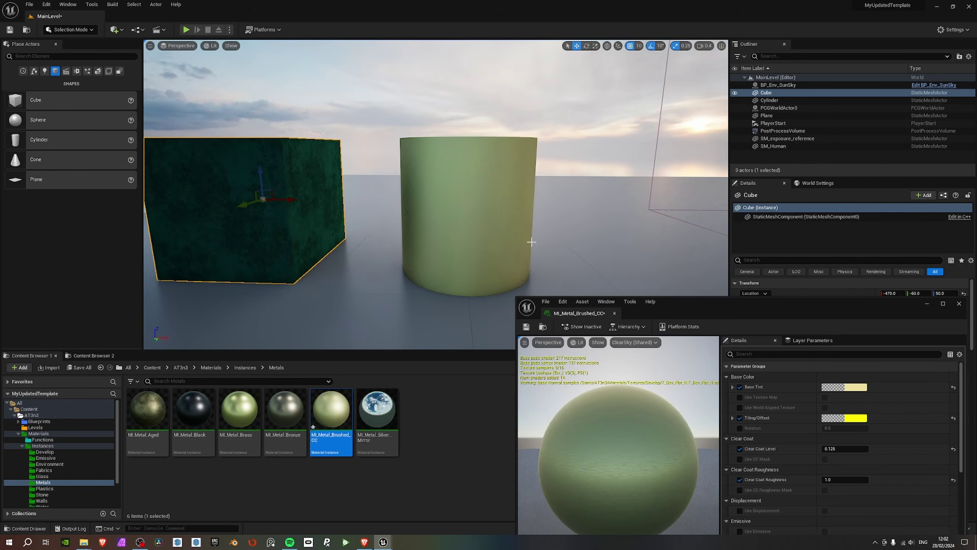
{"action": "left_click", "coordinate": [526, 328]}
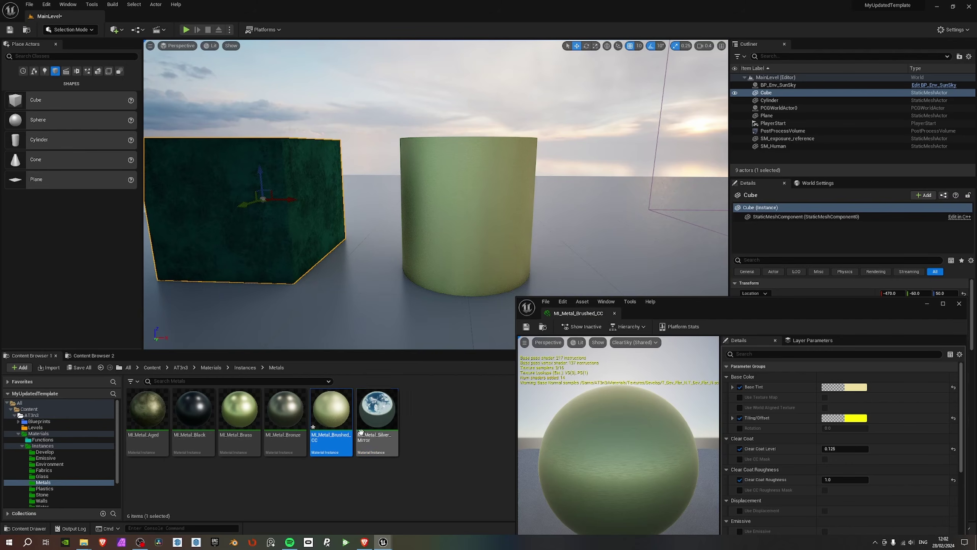
Apply MI_Metal_Silver_Mirror to the cylinder and test MI_Metal_Bronze and MI_Metal_Brass in turn on the cube.
{"action": "left_click", "coordinate": [389, 394]}
{"action": "left_click_drag", "start_coordinate": [388, 395], "coordinate": [469, 215]}
{"action": "right_click_drag", "start_coordinate": [469, 215], "coordinate": [442, 220]}
{"action": "left_click_drag", "start_coordinate": [282, 425], "coordinate": [308, 250]}
{"action": "left_click", "coordinate": [247, 421]}
{"action": "left_click_drag", "start_coordinate": [247, 420], "coordinate": [283, 296]}
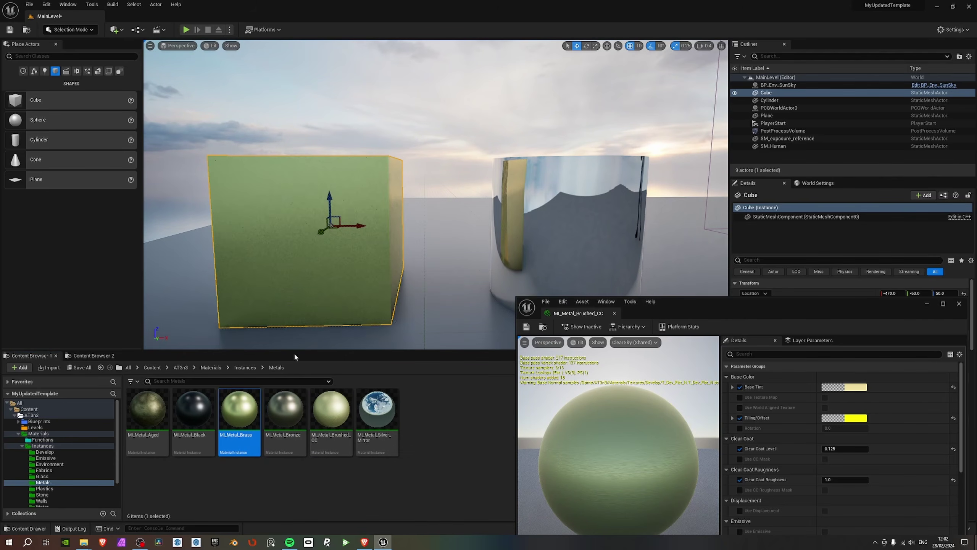
Open the MI_Metal_Aged instance, apply it to the cube and try adjusting its Detail Intensity.
{"action": "double_click", "coordinate": [158, 422]}
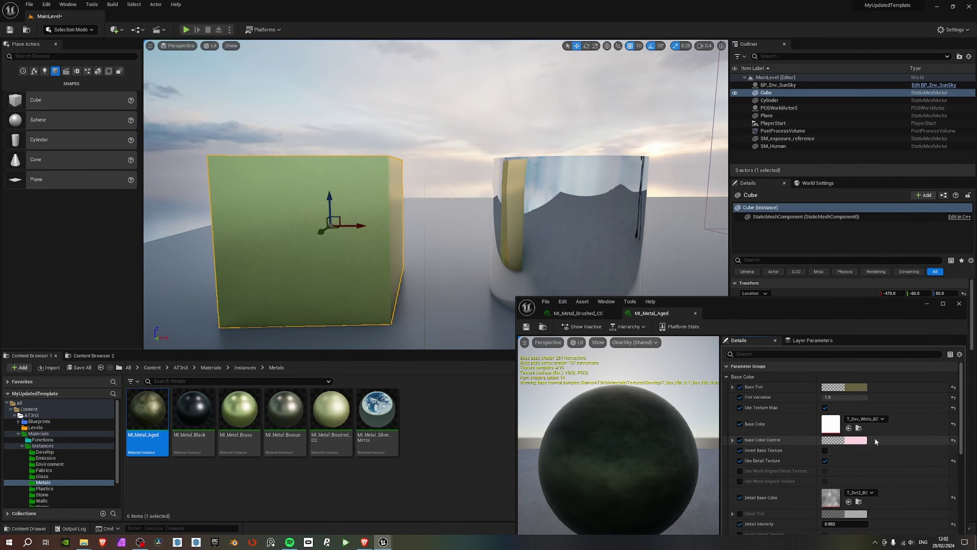
{"action": "scroll", "coordinate": [857, 458], "scroll_direction": "down", "scroll_amount": 3}
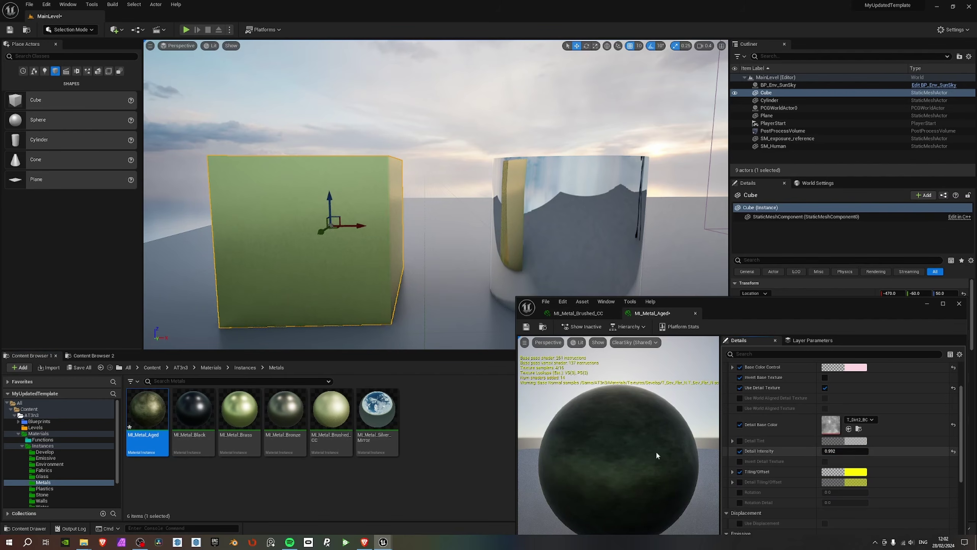
{"action": "left_click_drag", "start_coordinate": [148, 414], "coordinate": [306, 271]}
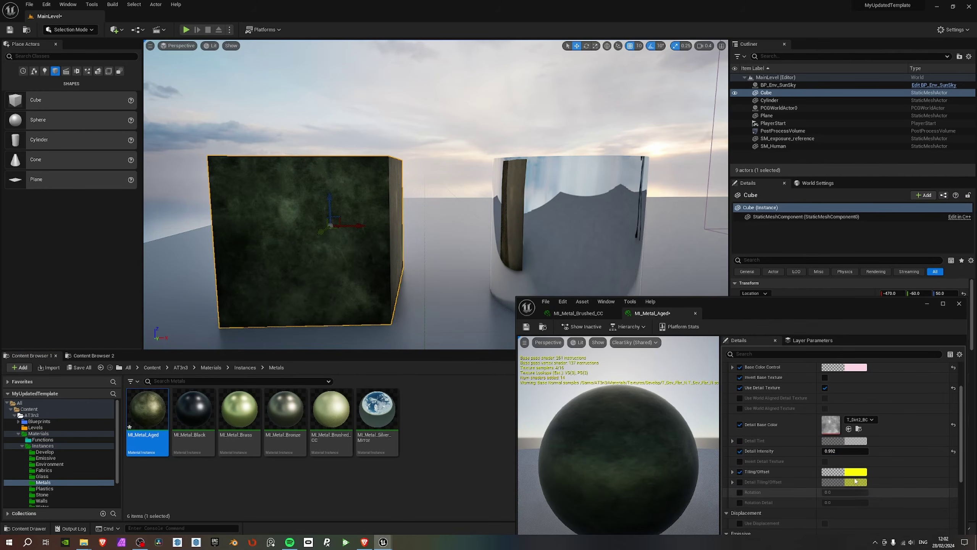
{"action": "mouse_move", "coordinate": [844, 450]}
{"action": "left_mouse_down"}
{"action": "mouse_move", "coordinate": [812, 451]}
{"action": "mouse_move", "coordinate": [846, 451]}
{"action": "left_mouse_up"}
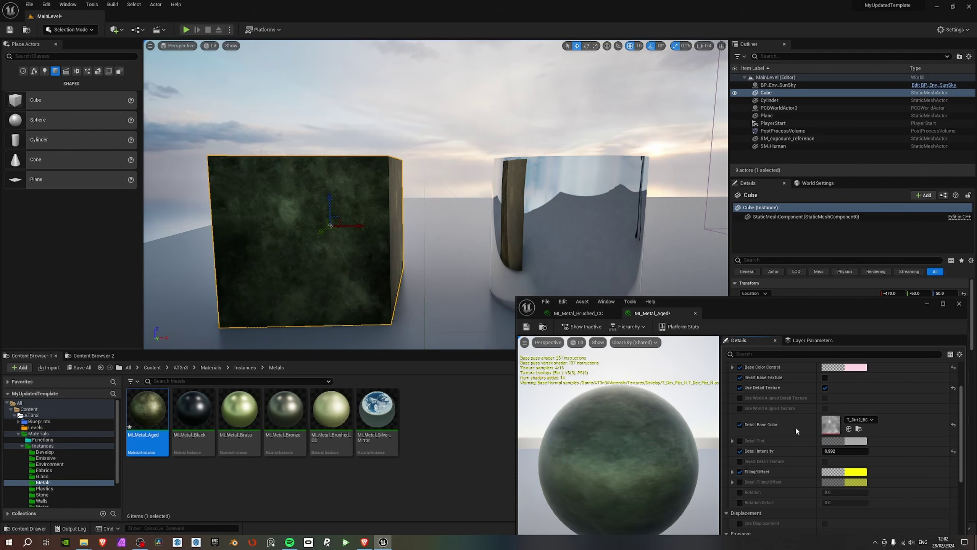
Save the MI_Metal_Aged material instance and close its editor.
{"action": "left_click_drag", "start_coordinate": [781, 309], "coordinate": [833, 173]}
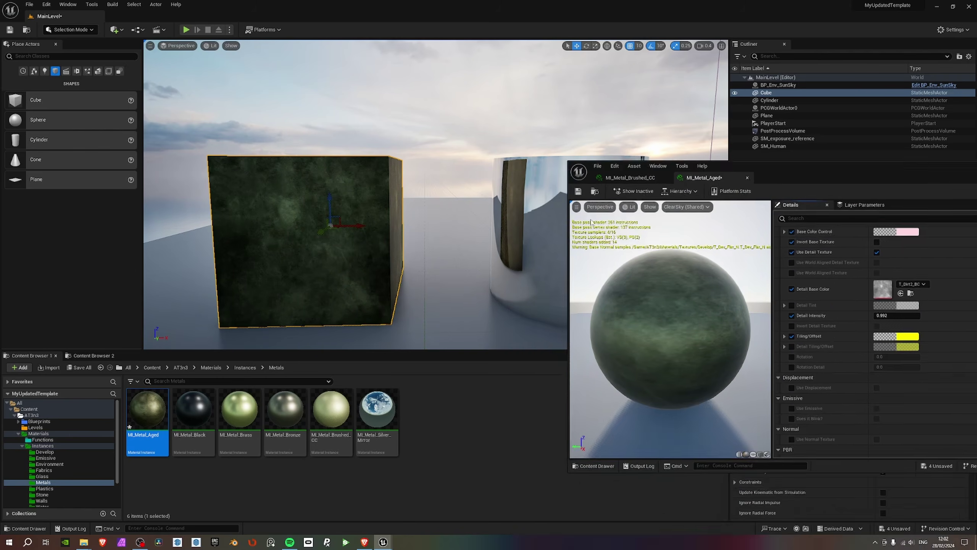
{"action": "left_click", "coordinate": [578, 191]}
{"action": "left_click_drag", "start_coordinate": [922, 168], "coordinate": [765, 160]}
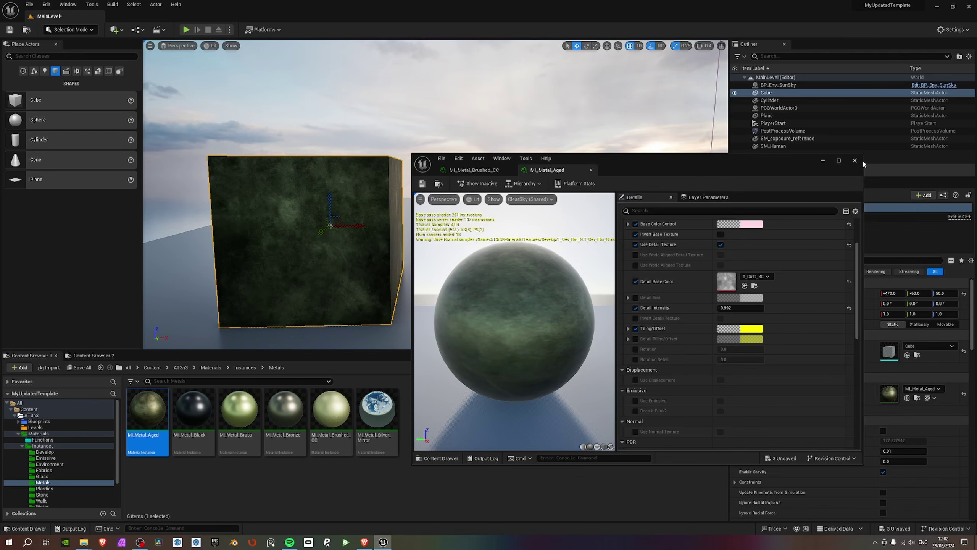
{"action": "left_click", "coordinate": [854, 160]}
Apply MI_PVC_Black from the Plastics instances folder to the cube and review the instance's parameters.
{"action": "left_click", "coordinate": [53, 489]}
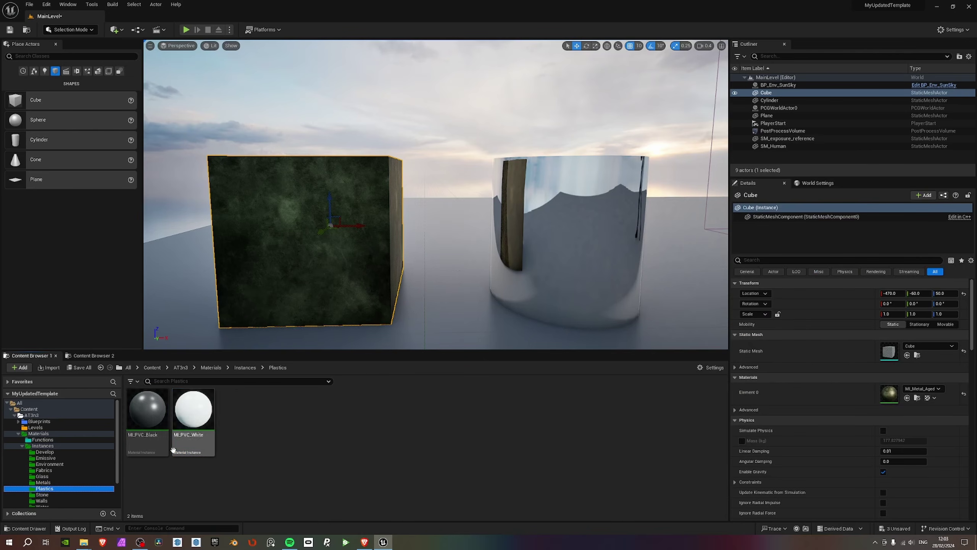
{"action": "left_click_drag", "start_coordinate": [147, 408], "coordinate": [288, 274]}
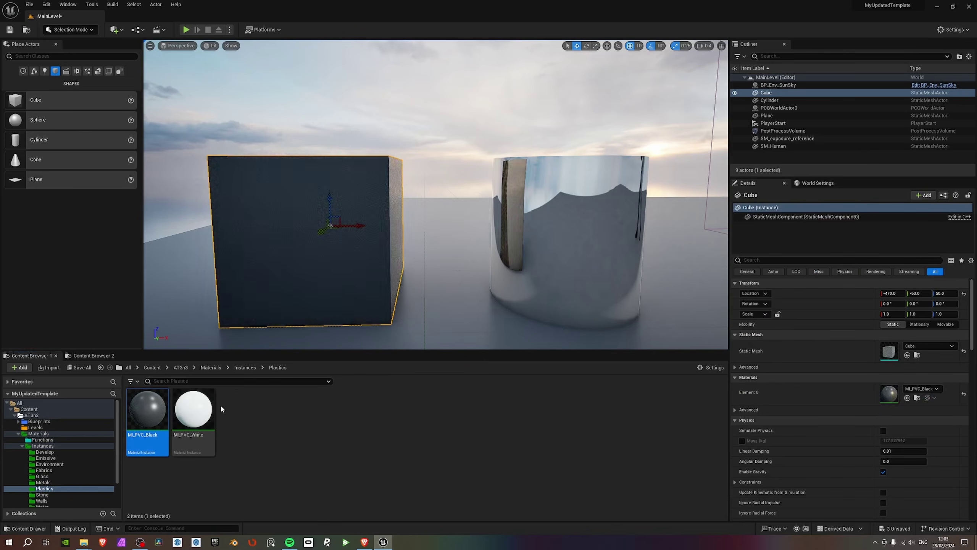
{"action": "double_click", "coordinate": [148, 408]}
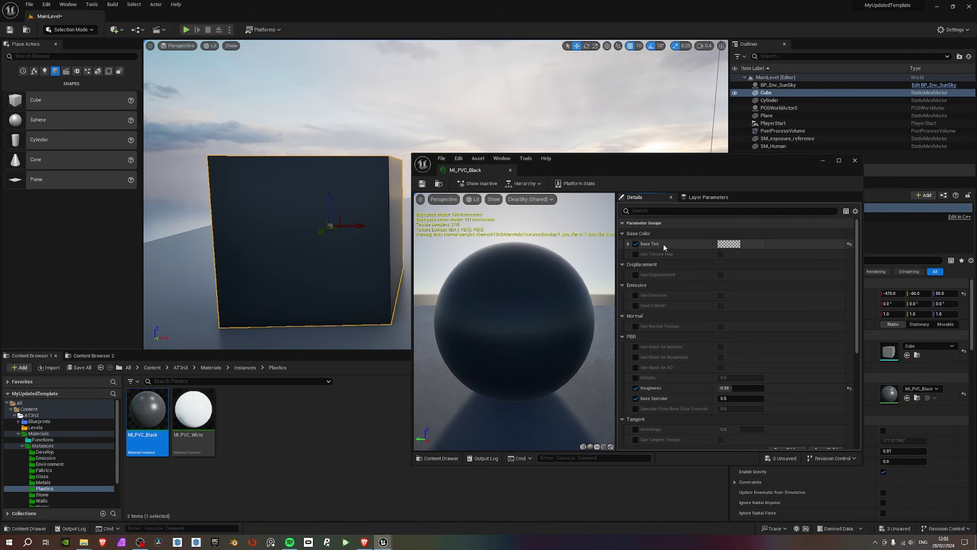
{"action": "scroll", "coordinate": [699, 391], "scroll_direction": "down", "scroll_amount": 1}
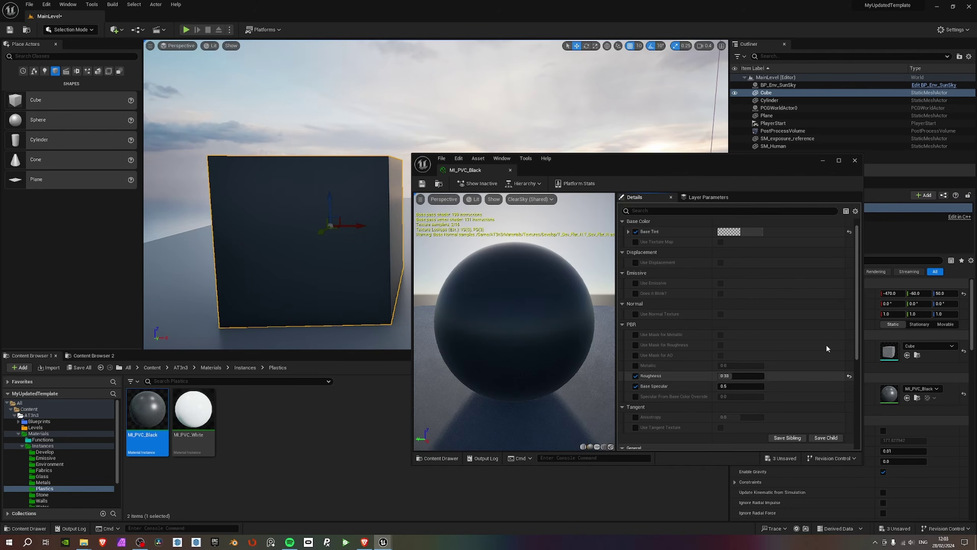
{"action": "left_click", "coordinate": [854, 161]}
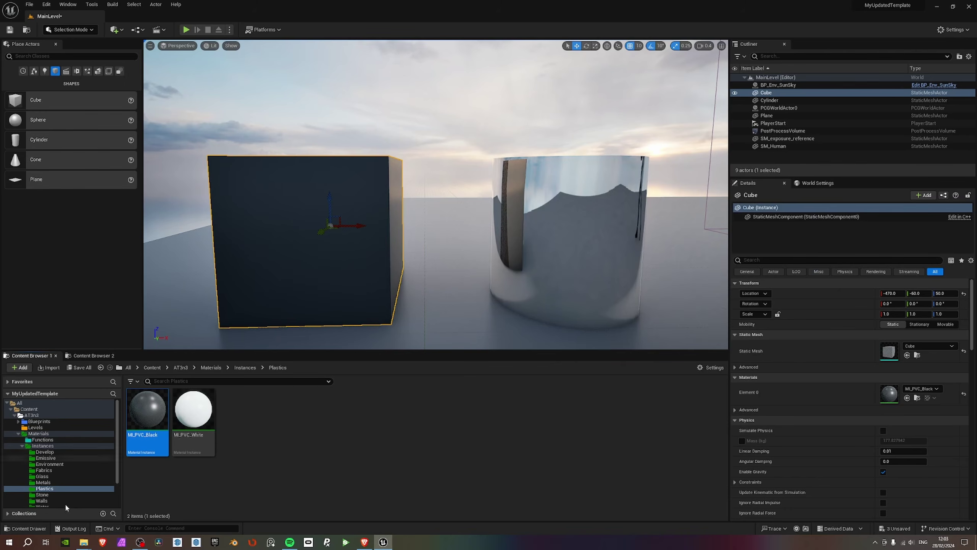
Apply MI_Stone_Calacatta from the Stone instances folder to the cube and inspect the marble from above.
{"action": "left_click", "coordinate": [41, 495]}
{"action": "scroll", "coordinate": [254, 212], "scroll_direction": "up", "scroll_amount": 2}
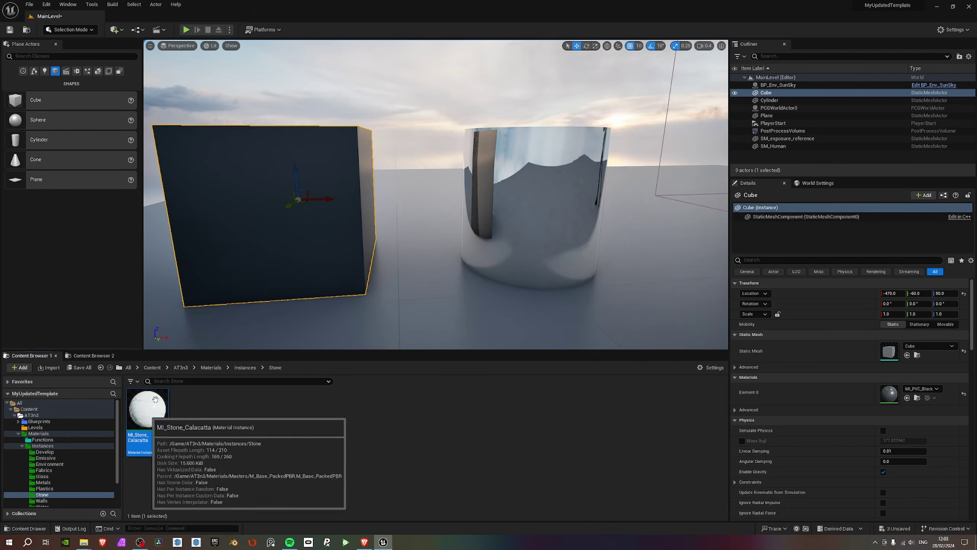
{"action": "left_click_drag", "start_coordinate": [147, 408], "coordinate": [255, 212]}
{"action": "key", "text": "a"}
{"action": "right_click_drag", "start_coordinate": [255, 212], "coordinate": [531, 277]}
{"action": "scroll", "coordinate": [255, 212], "scroll_direction": "up", "scroll_amount": 2}
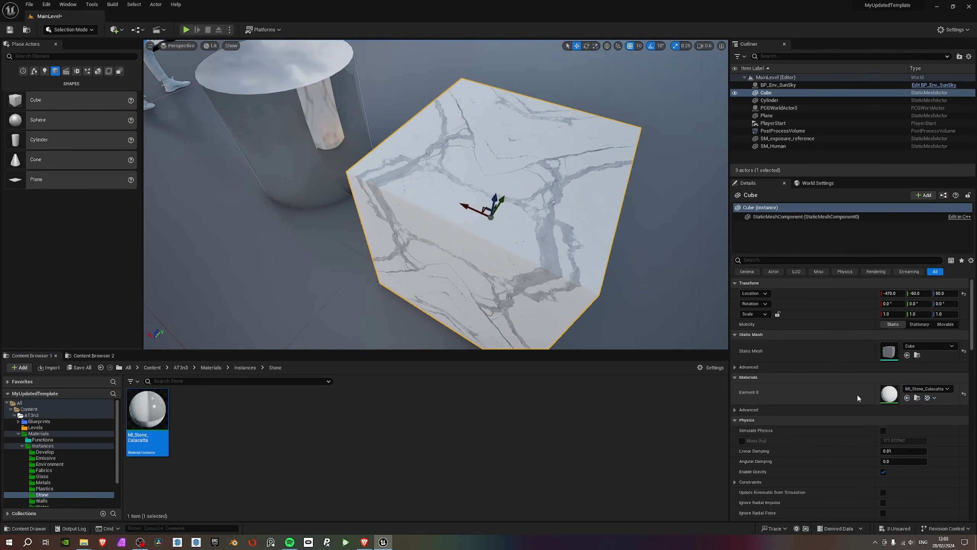
Set Tiling X and Tiling Y of MI_Stone_Calacatta to 0.5 and inspect the marble pattern on the cube.
{"action": "double_click", "coordinate": [887, 395]}
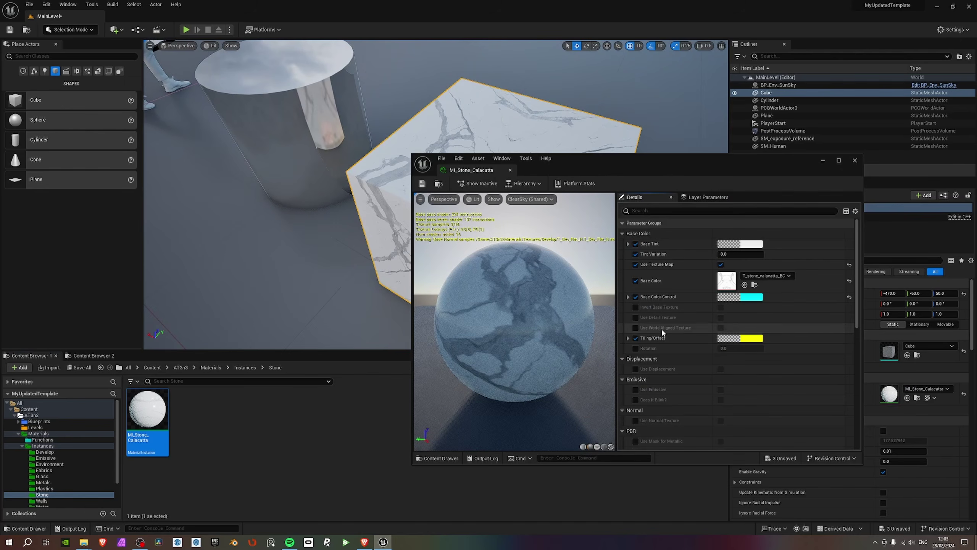
{"action": "left_click", "coordinate": [636, 337]}
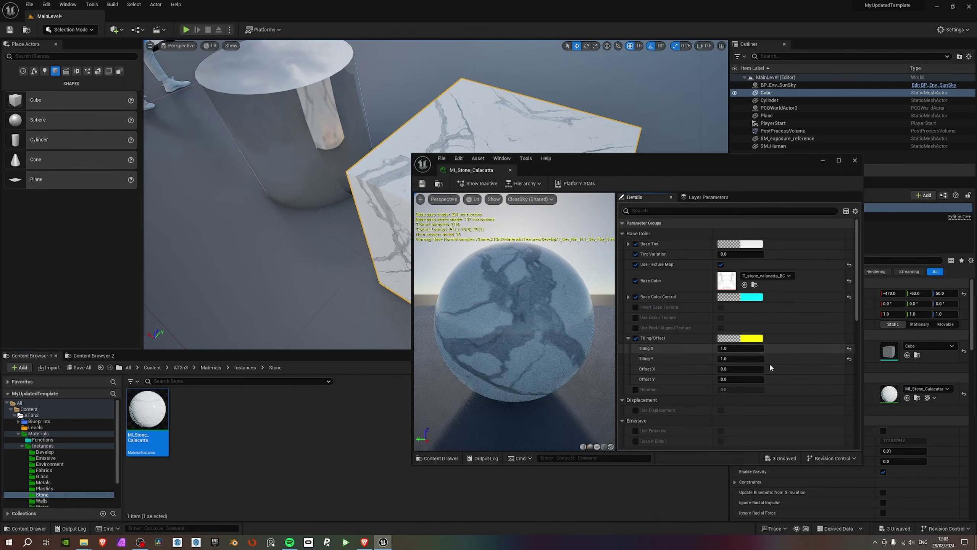
{"action": "left_click", "coordinate": [739, 351]}
{"action": "type", "text": ".5"}
{"action": "key", "text": "Tab"}
{"action": "type", "text": ".5"}
{"action": "key", "text": "Tab"}
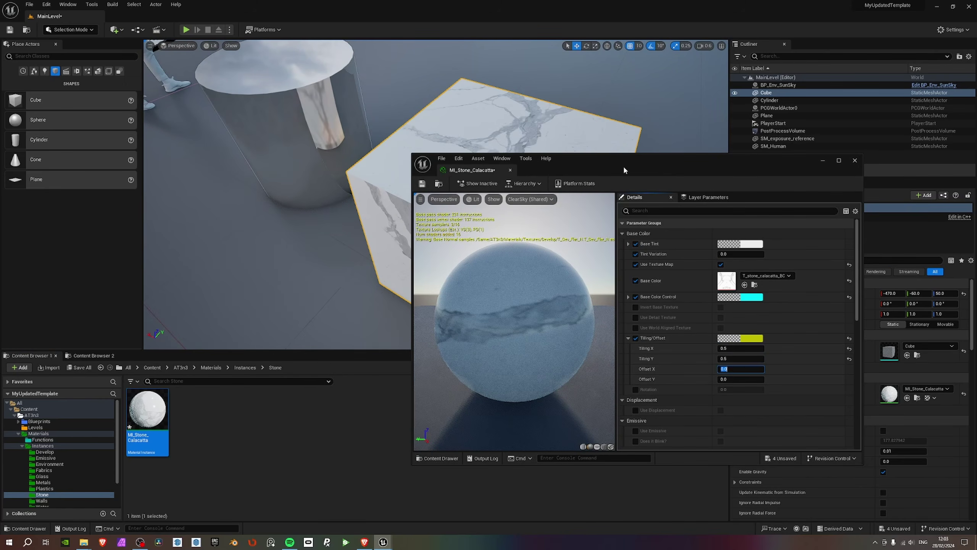
{"action": "left_click_drag", "start_coordinate": [624, 167], "coordinate": [618, 310]}
{"action": "scroll", "coordinate": [500, 239], "scroll_direction": "down", "scroll_amount": 3}
{"action": "left_click_drag", "start_coordinate": [500, 238], "coordinate": [196, 400], "text": "alt"}
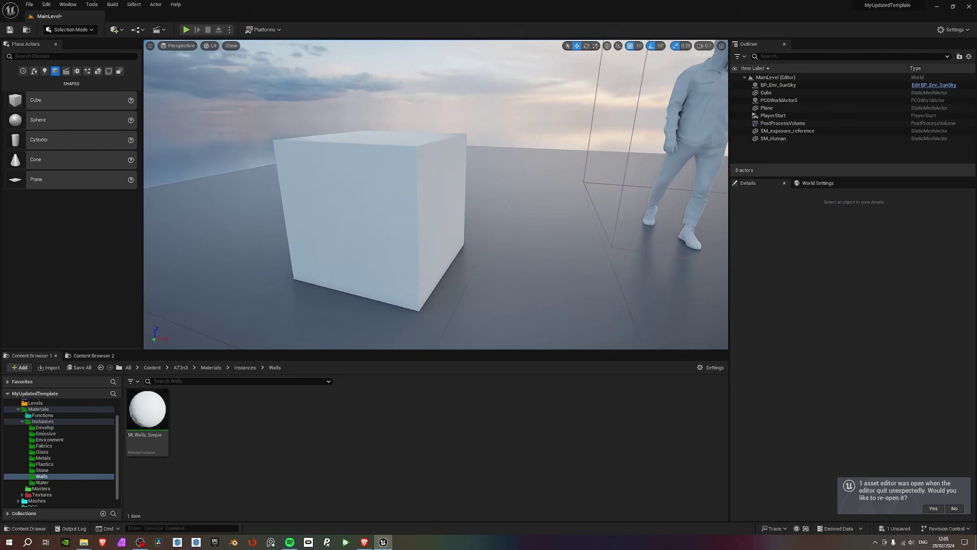
Apply MI_Walls_Simple from the Walls folder to the cube and inspect its surface up close.
{"action": "right_click_drag", "start_coordinate": [370, 271], "coordinate": [373, 277]}
{"action": "key", "text": "s"}
{"action": "scroll", "coordinate": [370, 271], "scroll_direction": "down", "scroll_amount": 2}
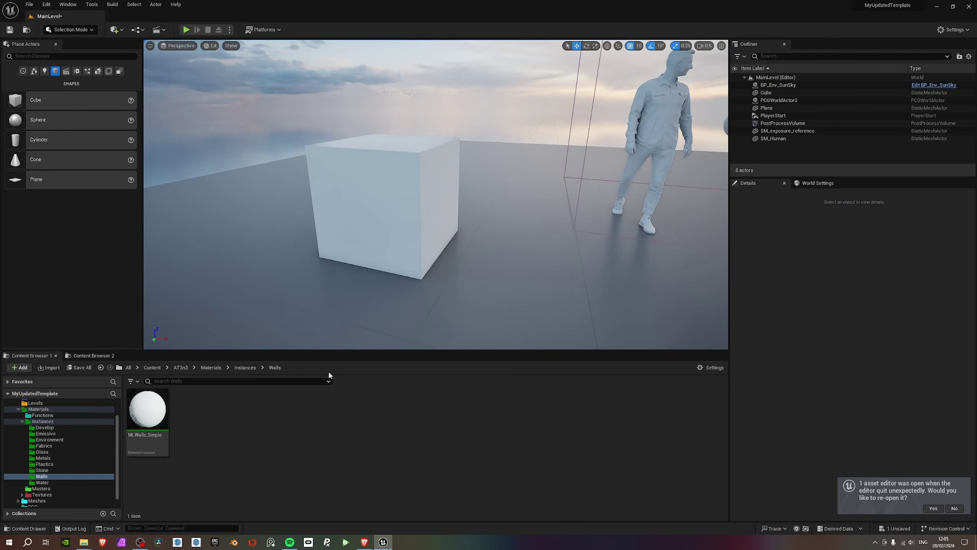
{"action": "left_click_drag", "start_coordinate": [139, 404], "coordinate": [386, 229]}
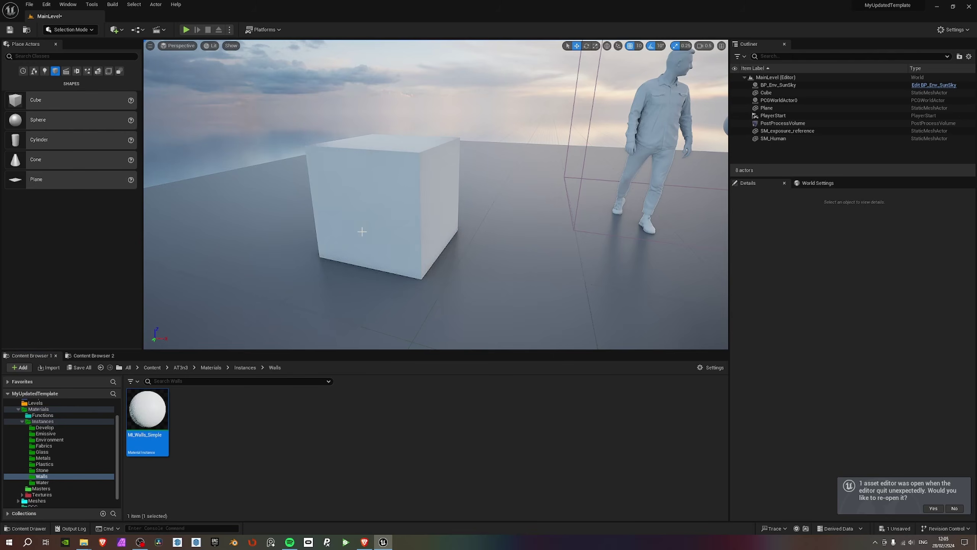
{"action": "right_click_drag", "start_coordinate": [385, 229], "coordinate": [538, 227]}
{"action": "key", "text": "a"}
{"action": "scroll", "coordinate": [400, 227], "scroll_direction": "up", "scroll_amount": 2}
{"action": "scroll", "coordinate": [500, 230], "scroll_direction": "down", "scroll_amount": 1}
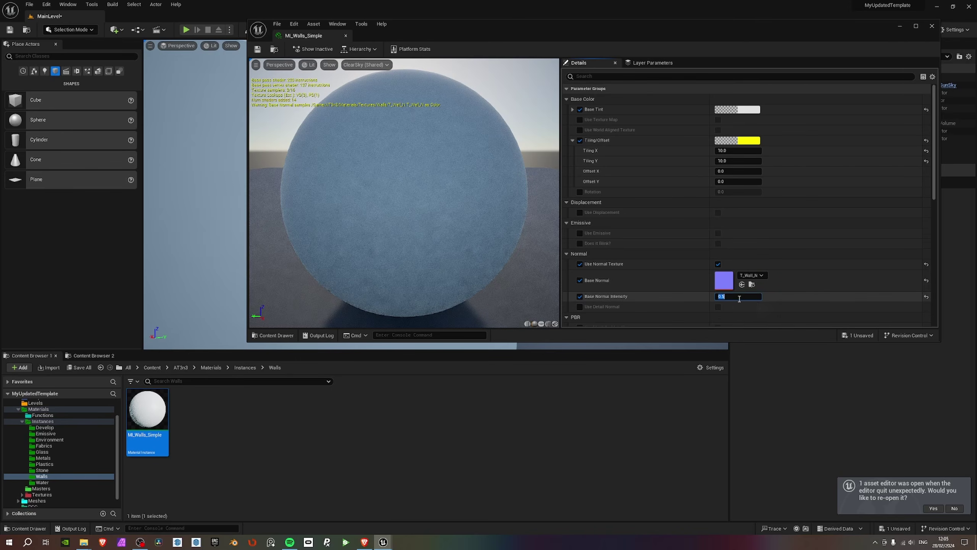
Set MI_Walls_Simple's Base Normal Intensity to 50 and inspect the rougher wall texture on the cube.
{"action": "key", "text": "Return"}
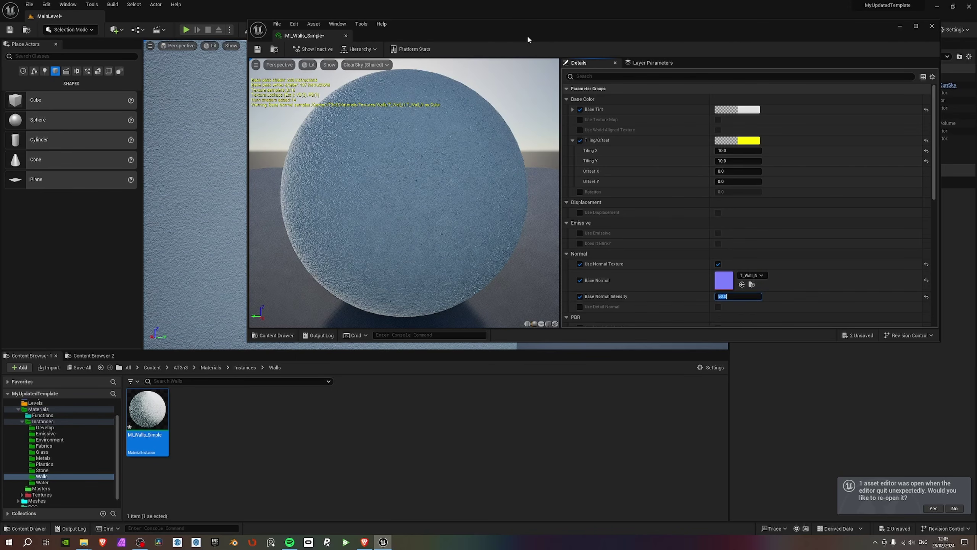
{"action": "left_click_drag", "start_coordinate": [530, 39], "coordinate": [649, 172]}
{"action": "mouse_move", "coordinate": [300, 193]}
{"action": "right_mouse_down"}
{"action": "mouse_move", "coordinate": [338, 196]}
{"action": "mouse_move", "coordinate": [293, 192]}
{"action": "mouse_move", "coordinate": [307, 193]}
{"action": "right_mouse_up"}
{"action": "key", "text": "s"}
{"action": "scroll", "coordinate": [300, 192], "scroll_direction": "down", "scroll_amount": 1}
{"action": "key", "text": "w"}
{"action": "key", "text": "s"}
{"action": "key", "text": "w"}
{"action": "scroll", "coordinate": [311, 194], "scroll_direction": "up", "scroll_amount": 1}
Try teal and sand-coloured Base Tints on MI_Walls_Simple, view them on the cube, and discard the colour change.
{"action": "left_click", "coordinate": [870, 243]}
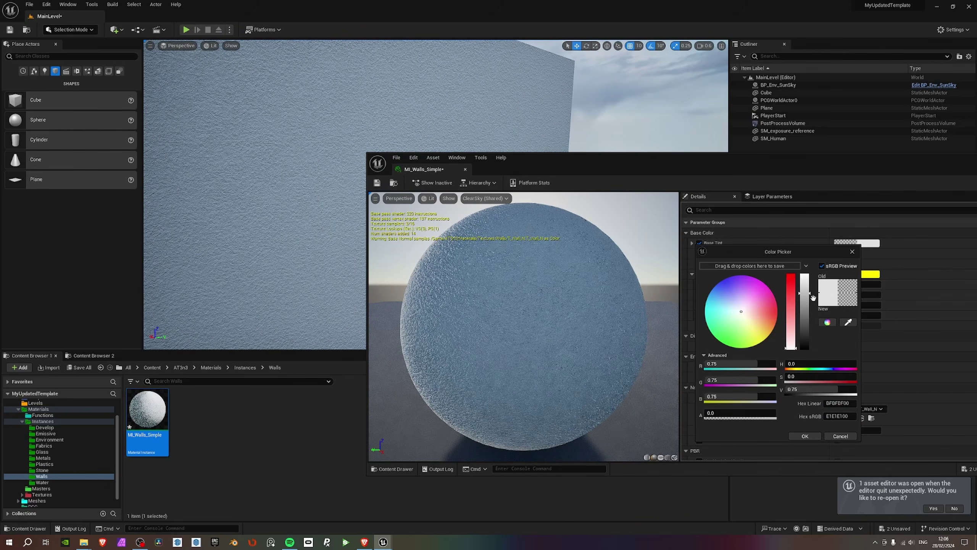
{"action": "left_click_drag", "start_coordinate": [793, 301], "coordinate": [793, 287]}
{"action": "left_click", "coordinate": [719, 319]}
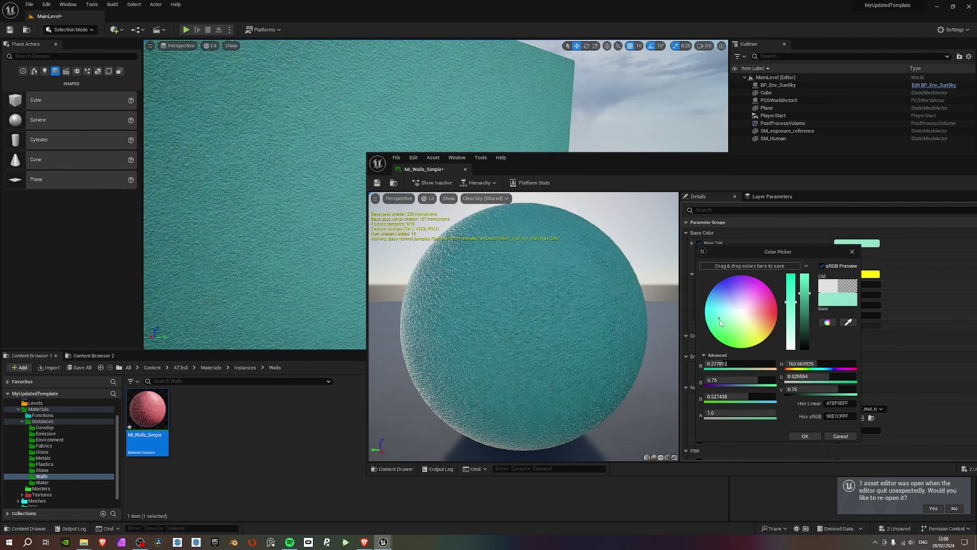
{"action": "left_click", "coordinate": [762, 326]}
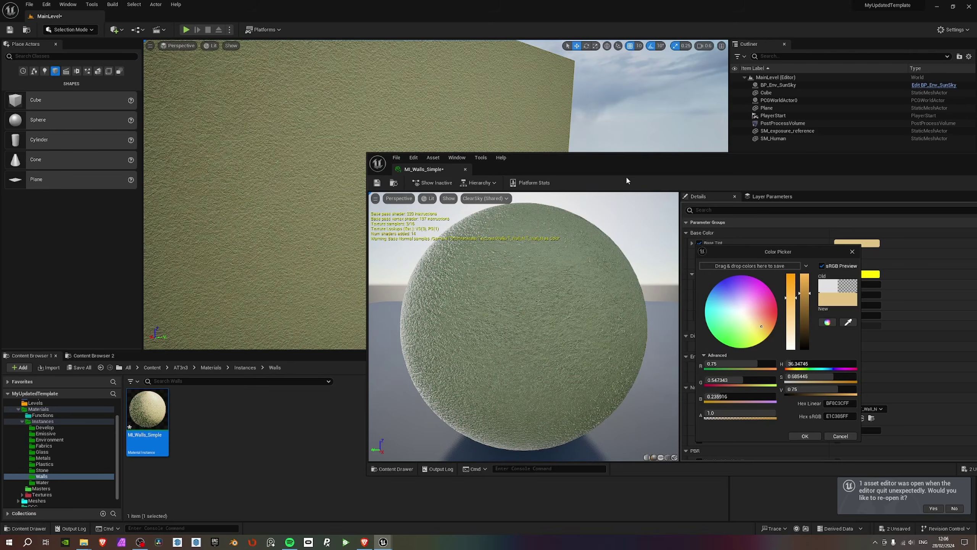
{"action": "key", "text": "s"}
{"action": "right_click_drag", "start_coordinate": [592, 223], "coordinate": [553, 216]}
{"action": "key", "text": "w"}
{"action": "scroll", "coordinate": [592, 223], "scroll_direction": "up", "scroll_amount": 1}
{"action": "key", "text": "s"}
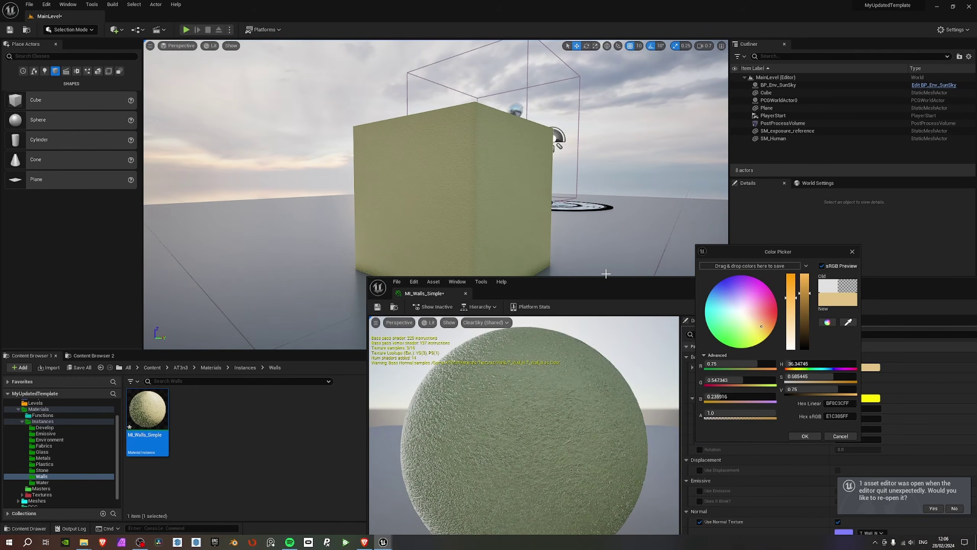
{"action": "left_click_drag", "start_coordinate": [603, 291], "coordinate": [458, 92]}
{"action": "left_click", "coordinate": [841, 436]}
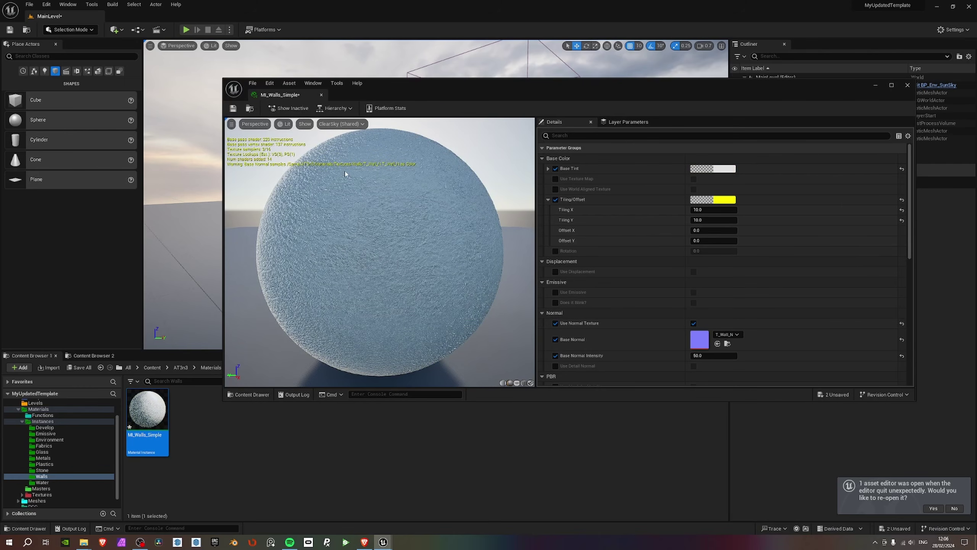
Save the MI_Walls_Simple material instance and close its editor.
{"action": "left_click", "coordinate": [232, 108]}
{"action": "left_click", "coordinate": [908, 85]}
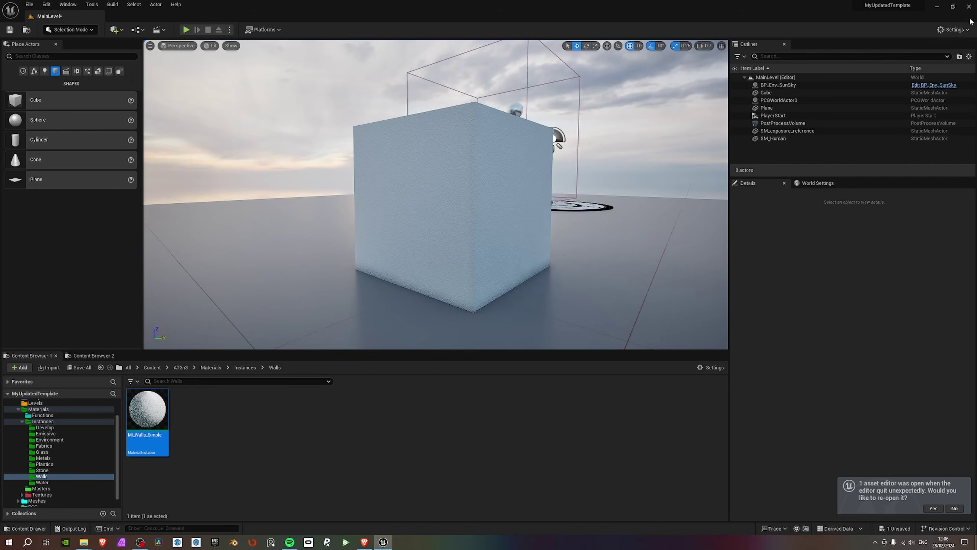
Close MyUpdatedTemplate without saving MainLevel and switch to the File Explorer window showing the TP_AEC_Basic Media folder.
{"action": "left_click", "coordinate": [968, 8]}
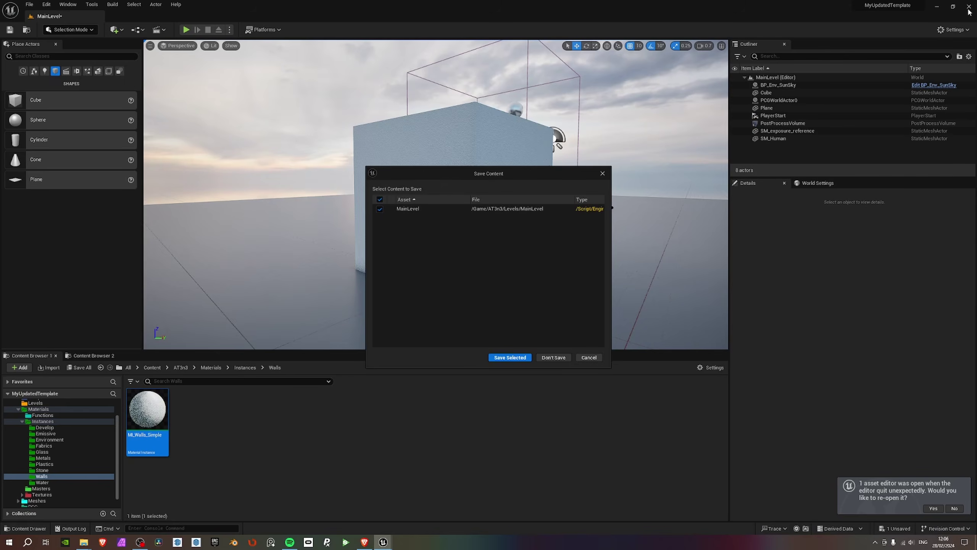
{"action": "left_click", "coordinate": [556, 360]}
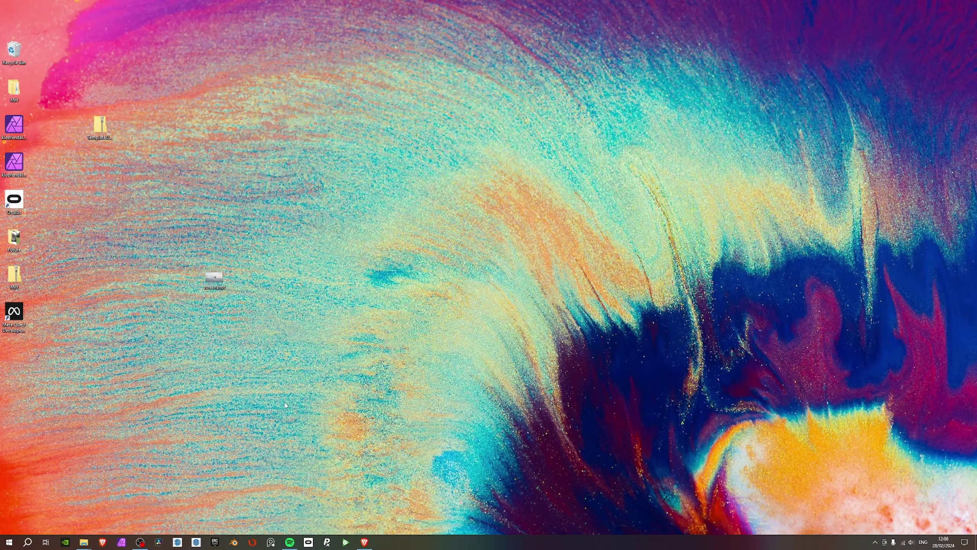
{"action": "mouse_move", "coordinate": [84, 541]}
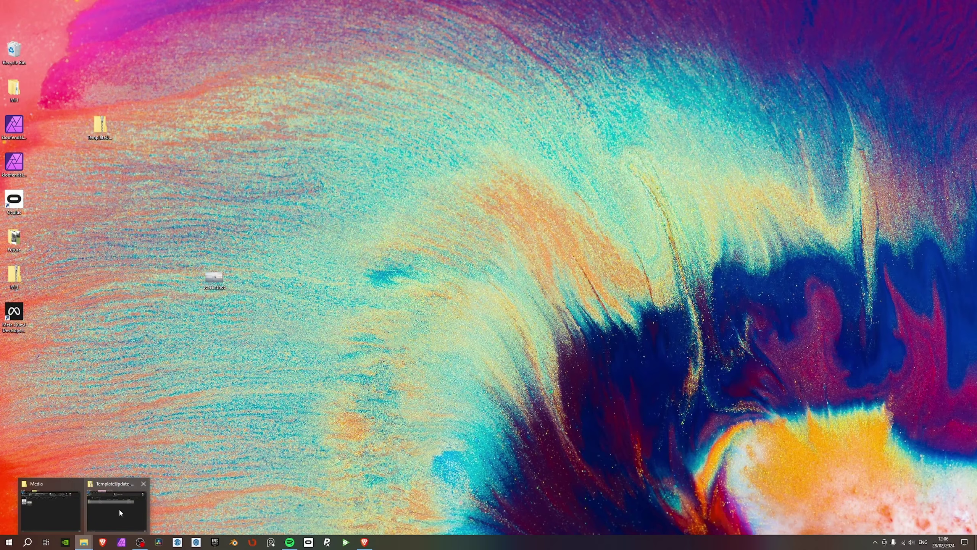
{"action": "mouse_move", "coordinate": [118, 507]}
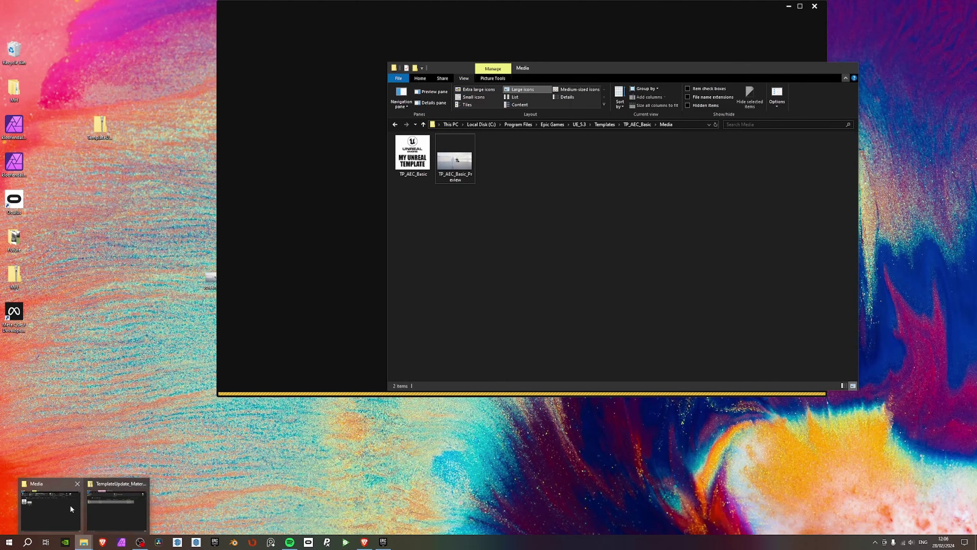
{"action": "left_click", "coordinate": [70, 504]}
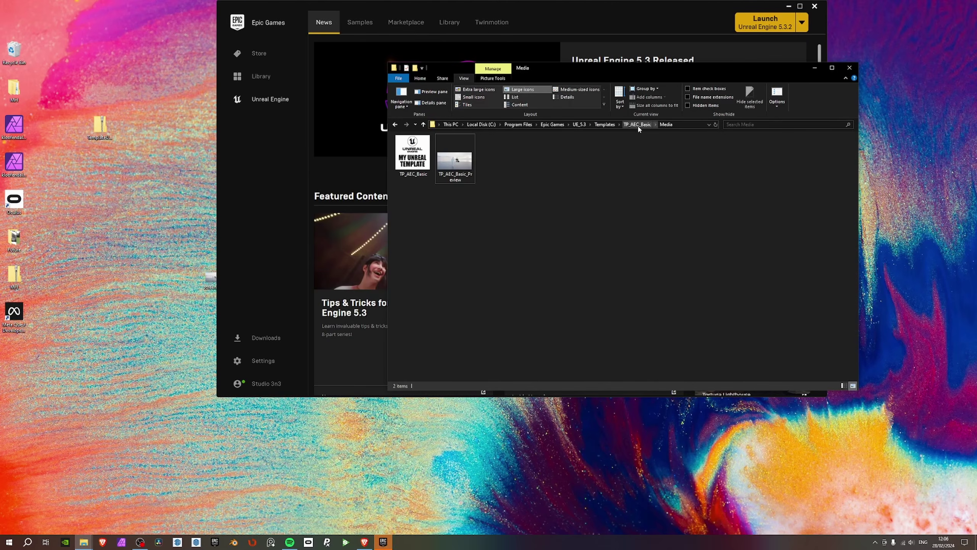
Open the TP_AEC_Basic project file from its folder in the UE_5.3 Templates directory.
{"action": "left_click", "coordinate": [637, 125]}
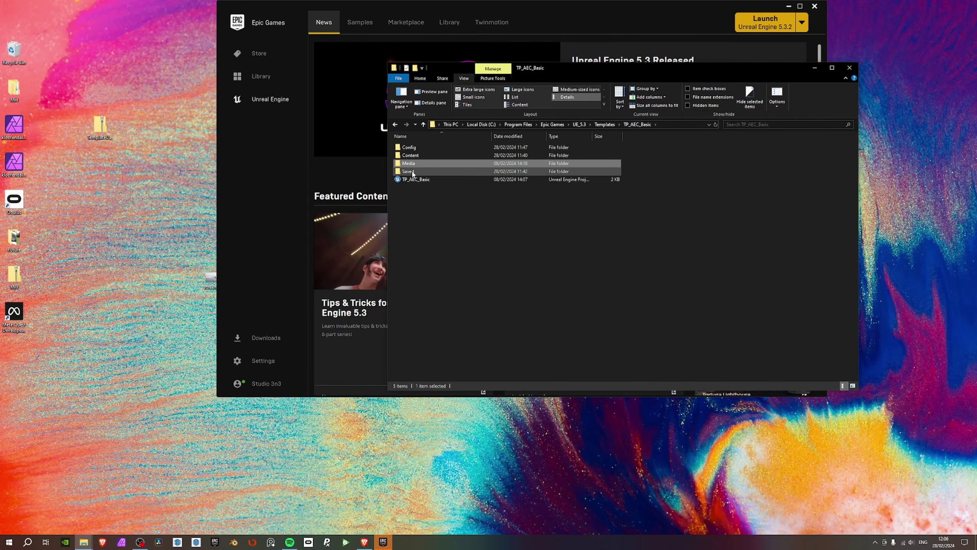
{"action": "left_click", "coordinate": [419, 180]}
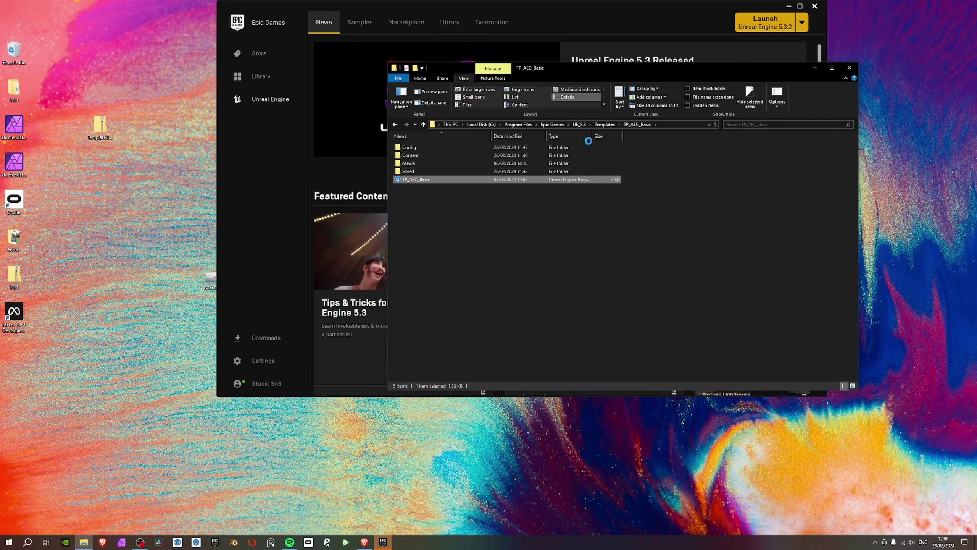
{"action": "left_click", "coordinate": [603, 125]}
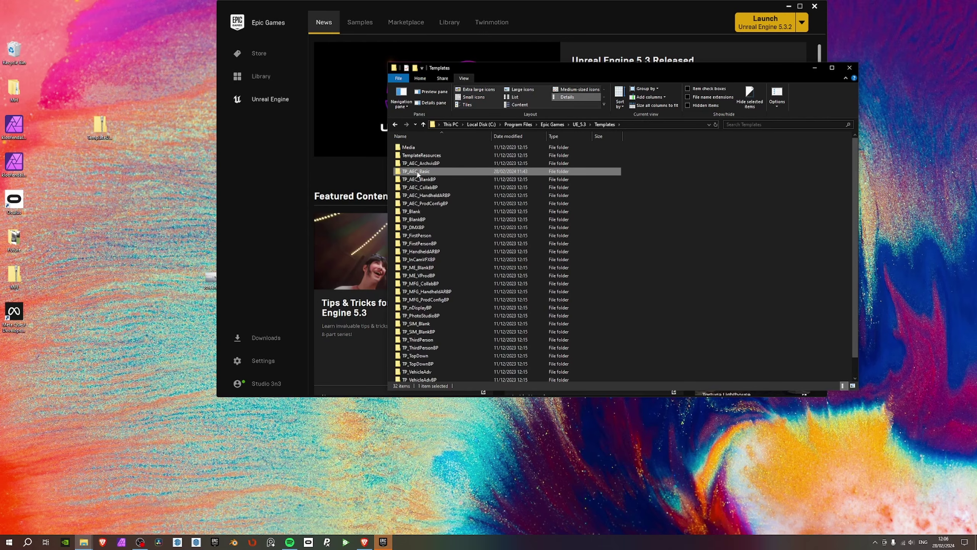
{"action": "left_click", "coordinate": [430, 172]}
{"action": "double_click", "coordinate": [456, 173]}
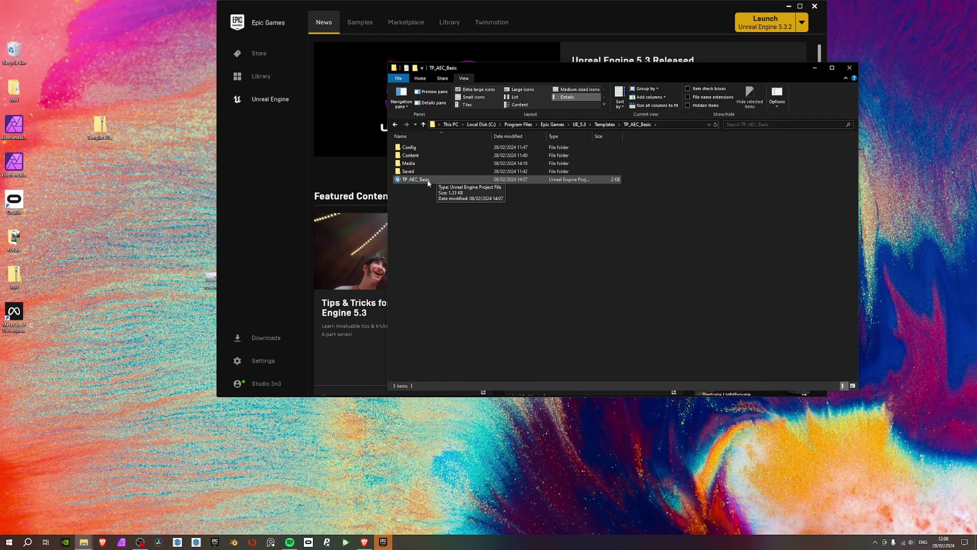
{"action": "left_click", "coordinate": [419, 182]}
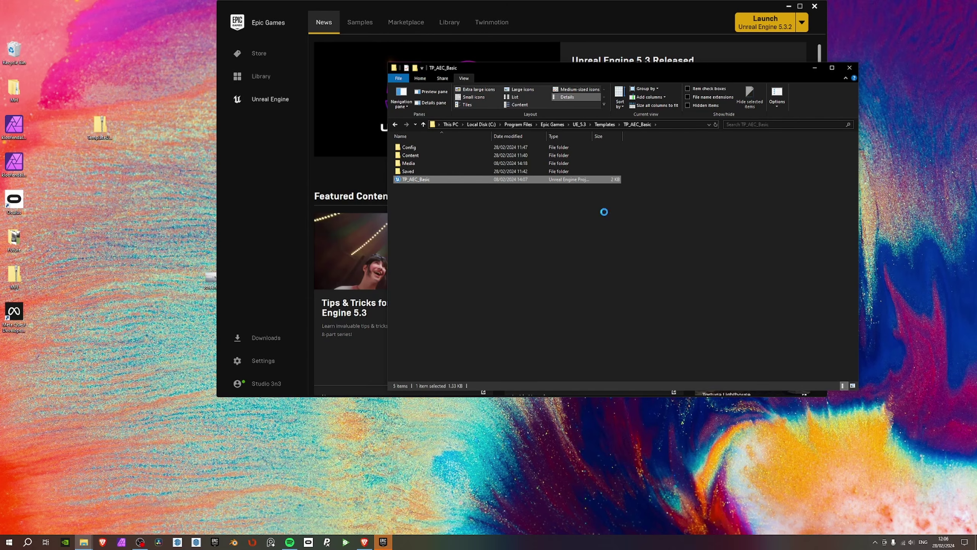
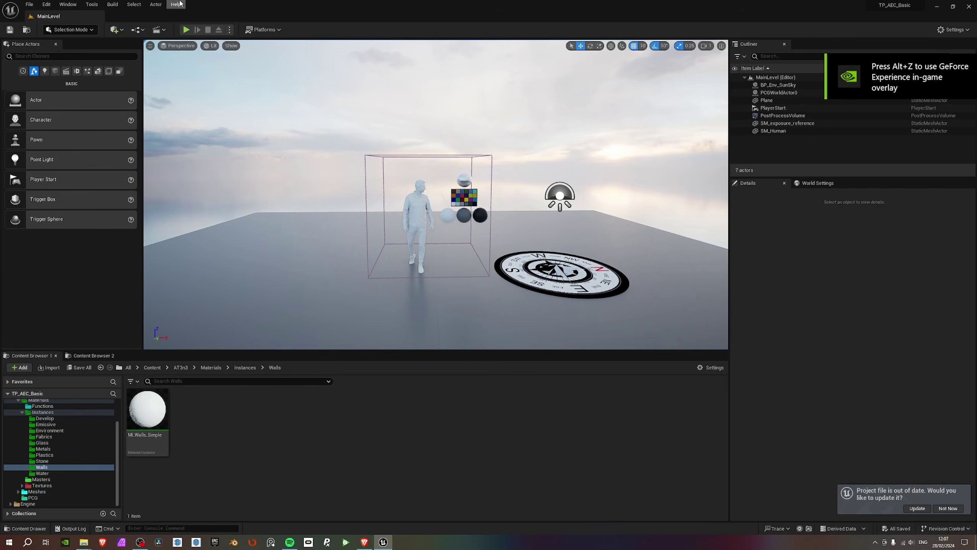
{"action": "mouse_move", "coordinate": [874, 7]}
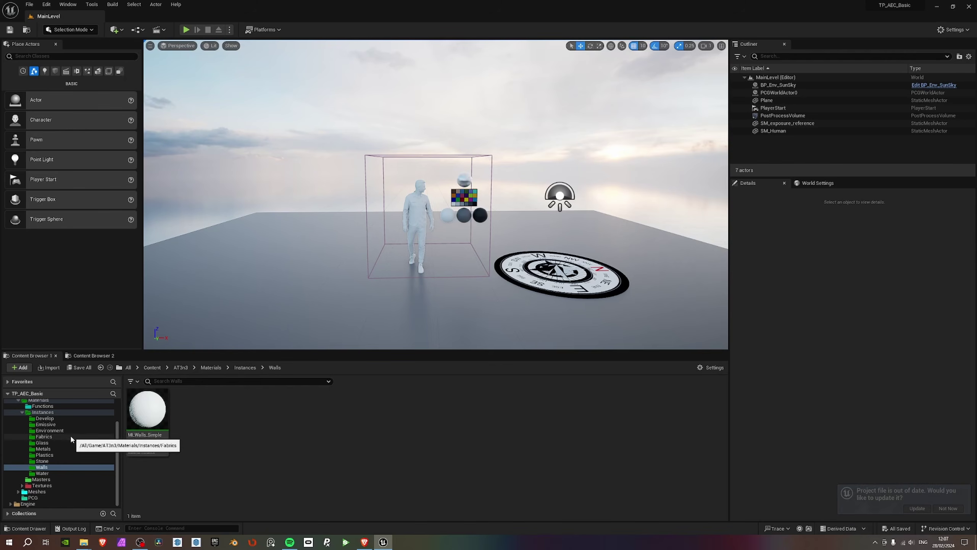
Review the material Instances subfolders and the master materials, ending in the Masters folder.
{"action": "left_click", "coordinate": [43, 412]}
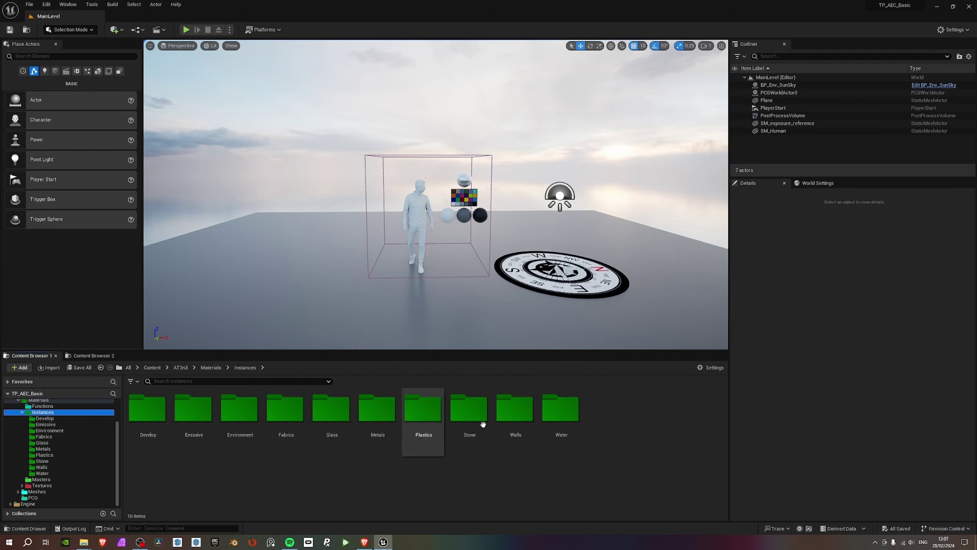
{"action": "left_click", "coordinate": [44, 479]}
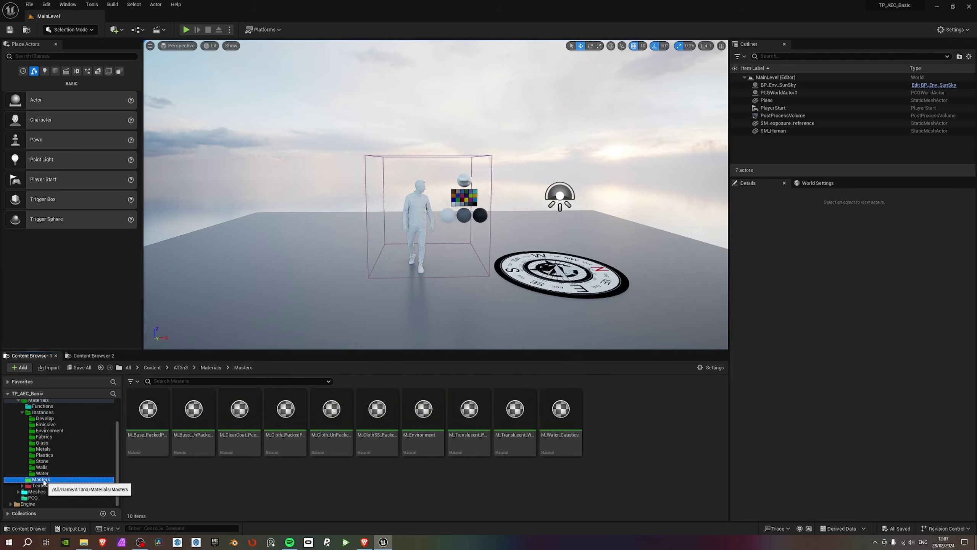
{"action": "left_click", "coordinate": [44, 413]}
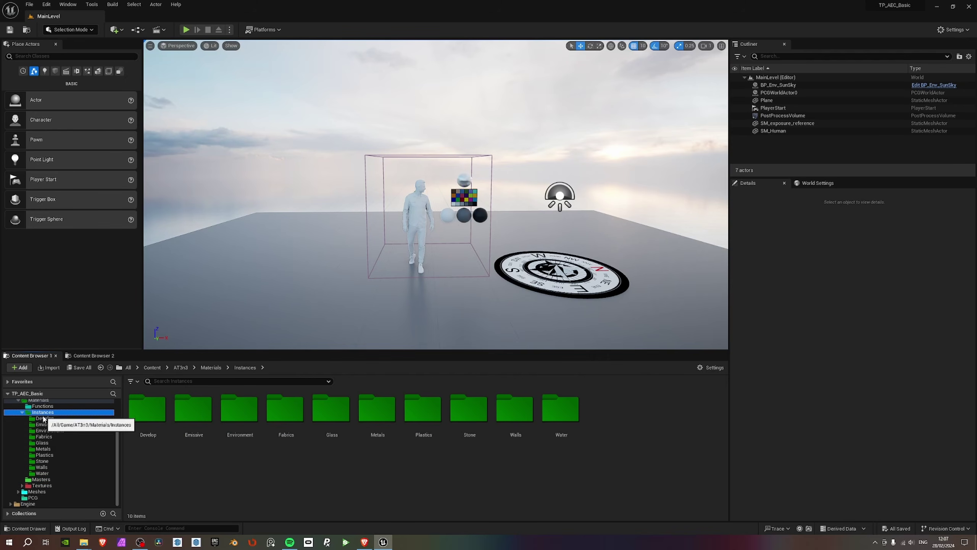
{"action": "left_click", "coordinate": [42, 480]}
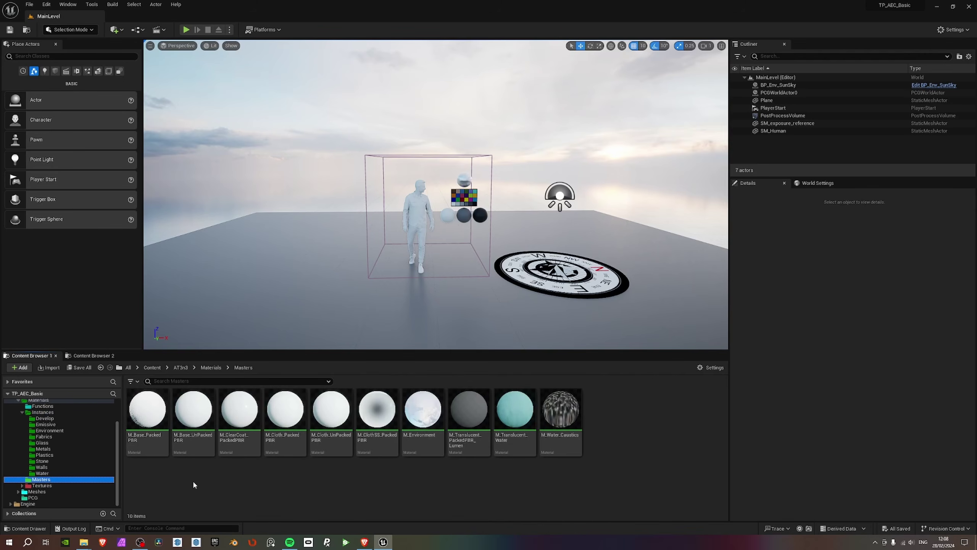
Create a material instance of M_Base_PackedPBR named MI_Base_PackedPBR and move it into the Instances folder.
{"action": "left_click", "coordinate": [156, 425]}
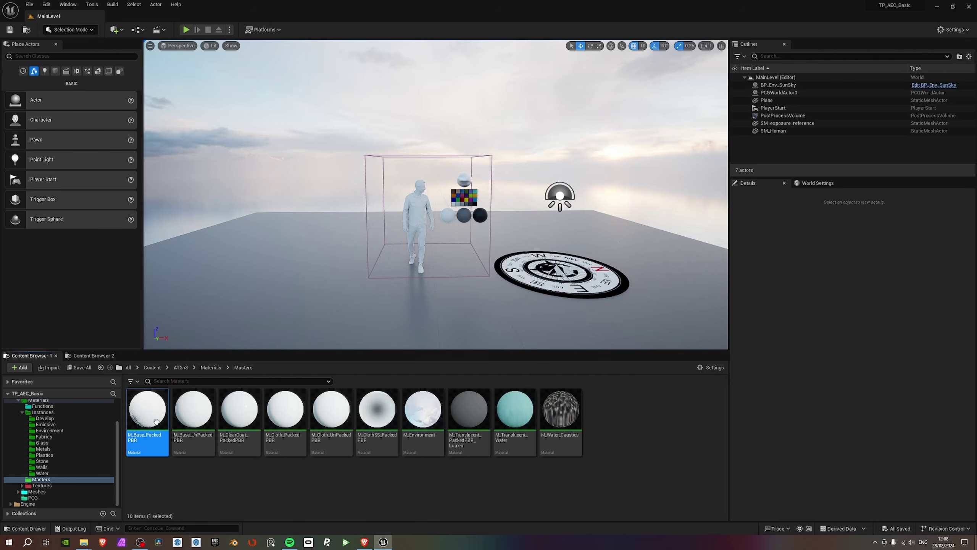
{"action": "right_click", "coordinate": [156, 421]}
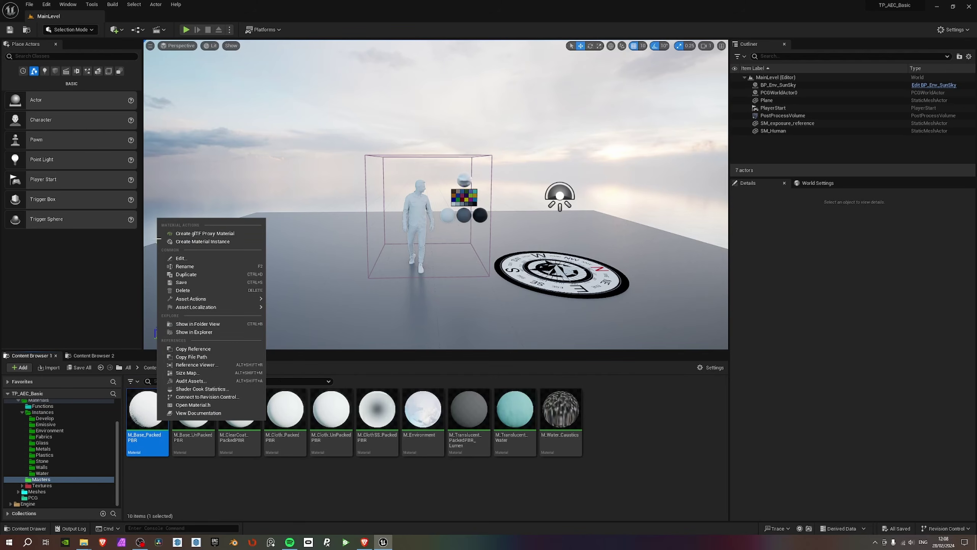
{"action": "left_click", "coordinate": [192, 241]}
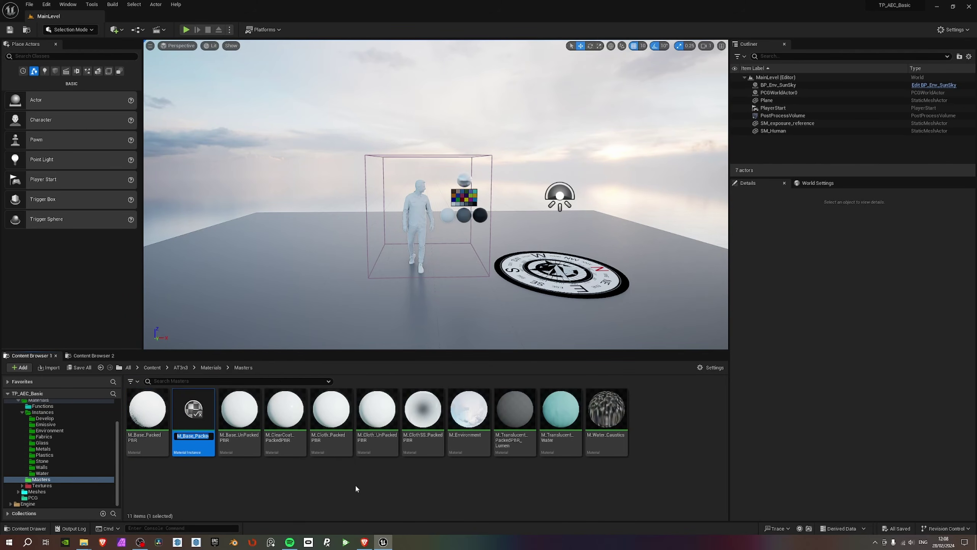
{"action": "key", "text": "End"}
{"action": "key", "text": "ctrl+shift+Left"}
{"action": "key", "text": "BackSpace"}
{"action": "key", "text": "BackSpace"}
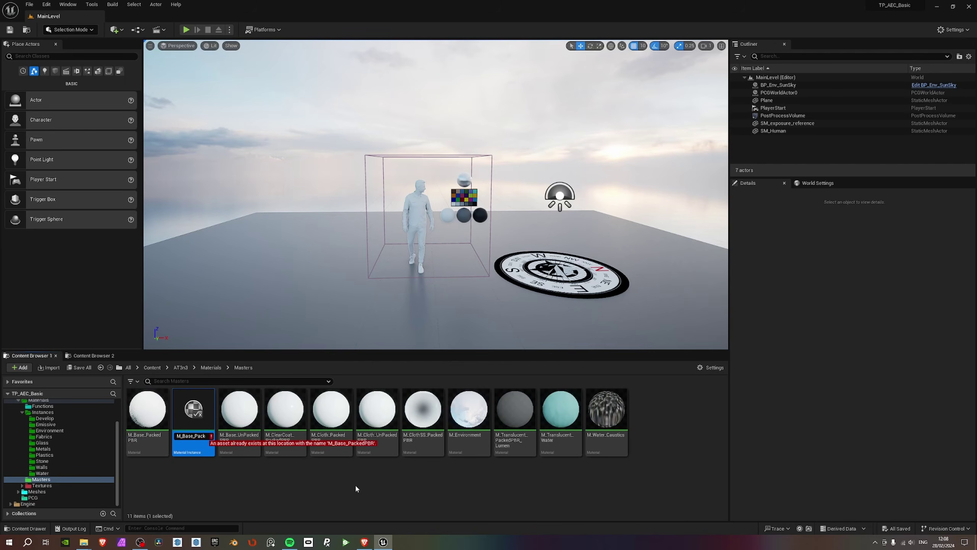
{"action": "type", "text": "I"}
{"action": "key", "text": "Return"}
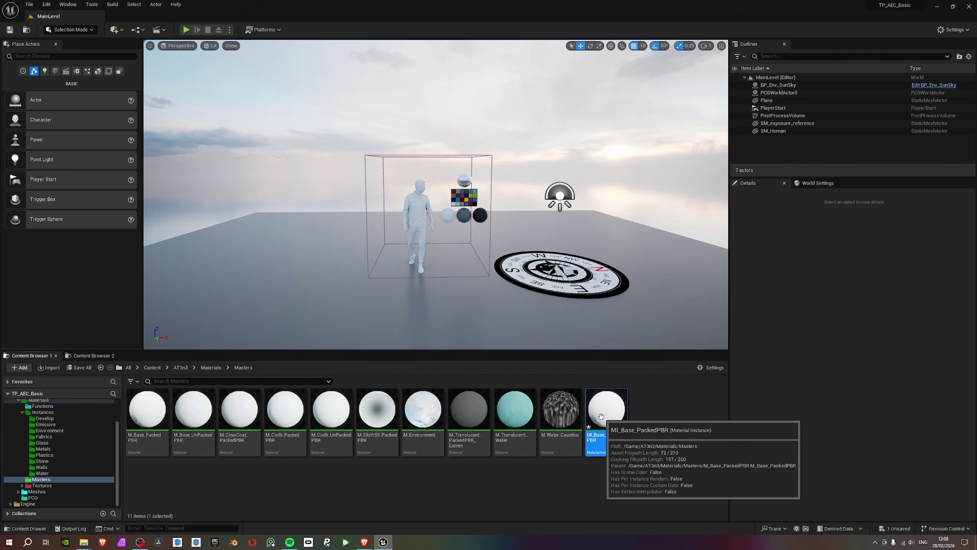
{"action": "left_click_drag", "start_coordinate": [599, 414], "coordinate": [50, 411]}
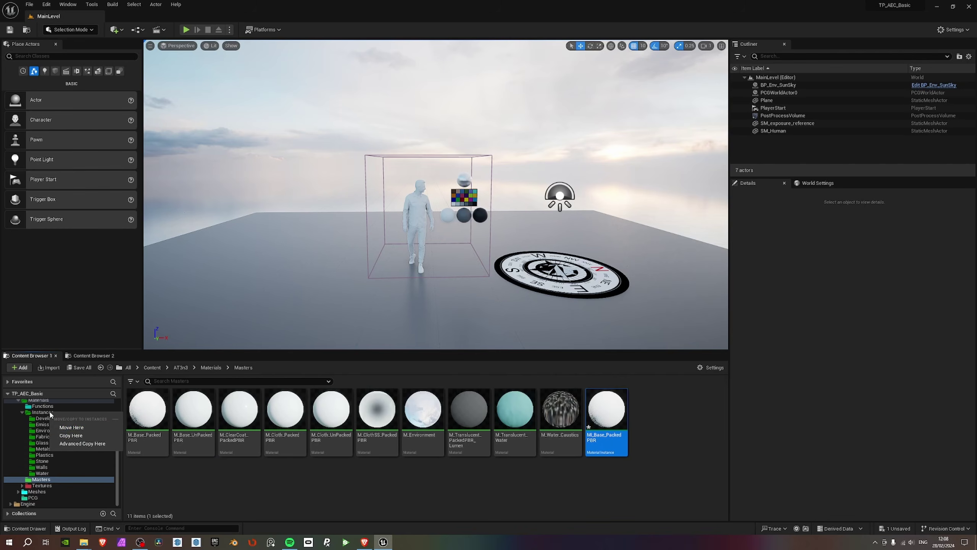
{"action": "left_click", "coordinate": [76, 426]}
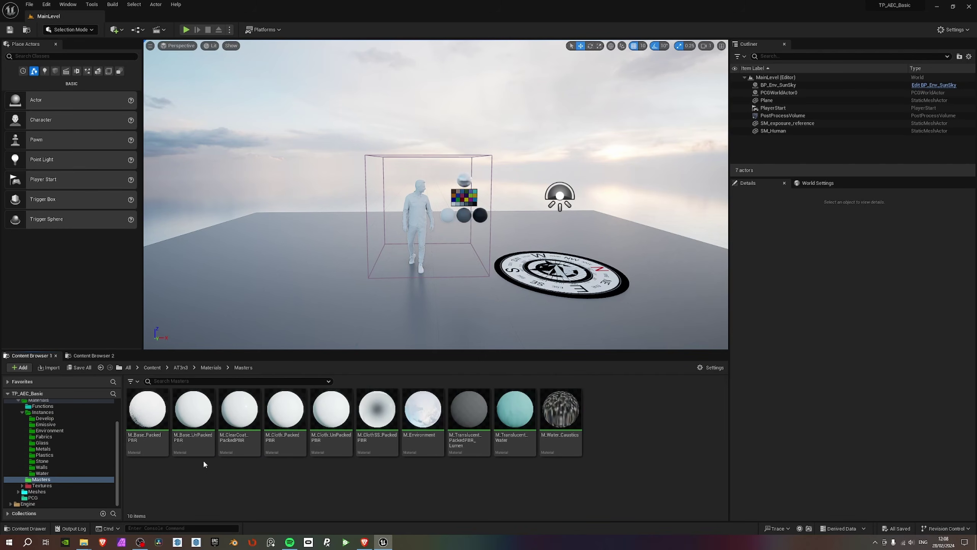
Create a material instance of M_Base_UnPackedPBR named MI_Base_UnPackedPBR and move it into the Instances folder.
{"action": "right_click", "coordinate": [199, 422]}
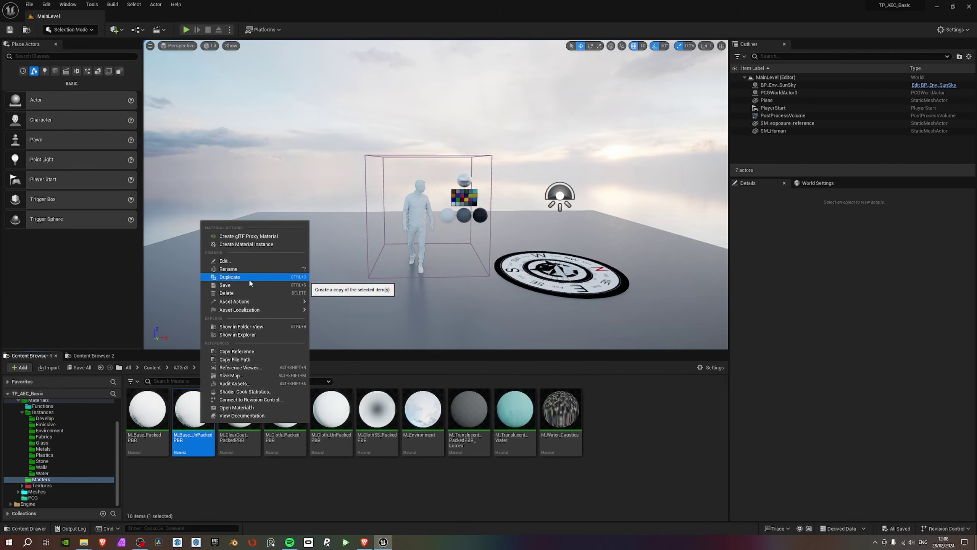
{"action": "left_click", "coordinate": [254, 244]}
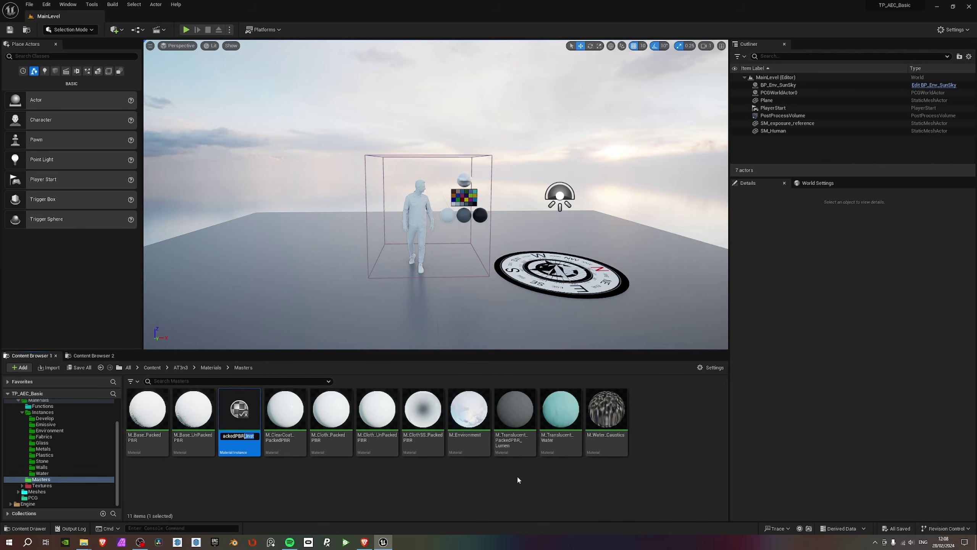
{"action": "key", "text": "BackSpace"}
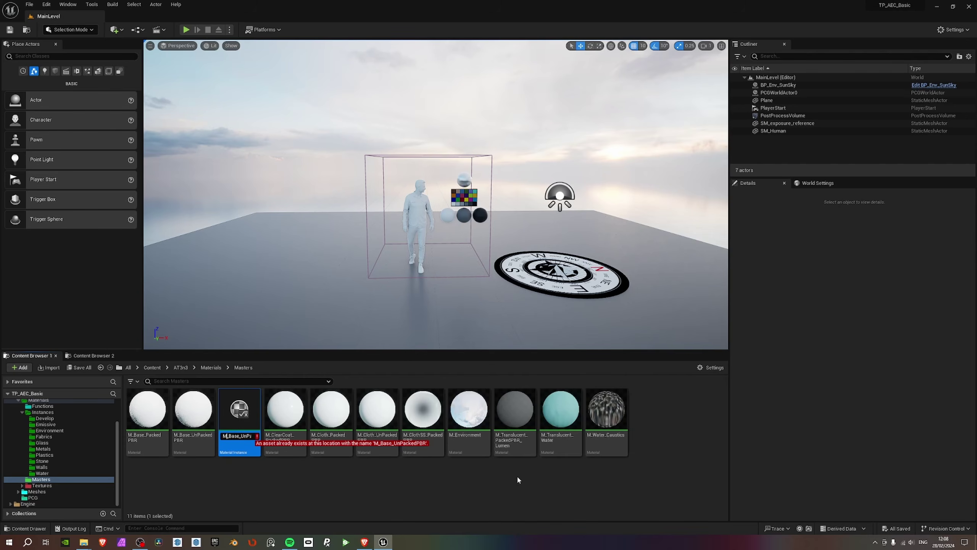
{"action": "key", "text": "Home"}
{"action": "key", "text": "Right"}
{"action": "type", "text": "I"}
{"action": "key", "text": "Return"}
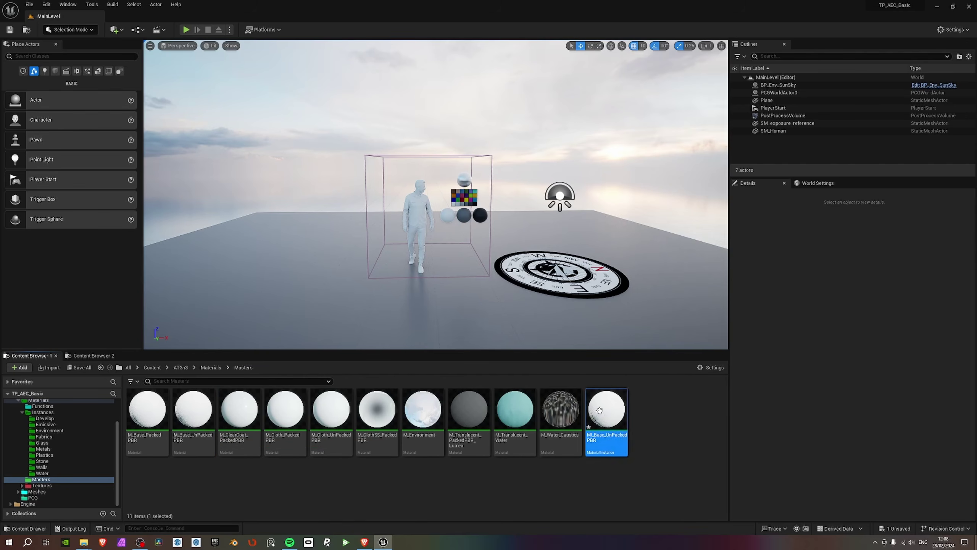
{"action": "left_click_drag", "start_coordinate": [606, 409], "coordinate": [51, 415]}
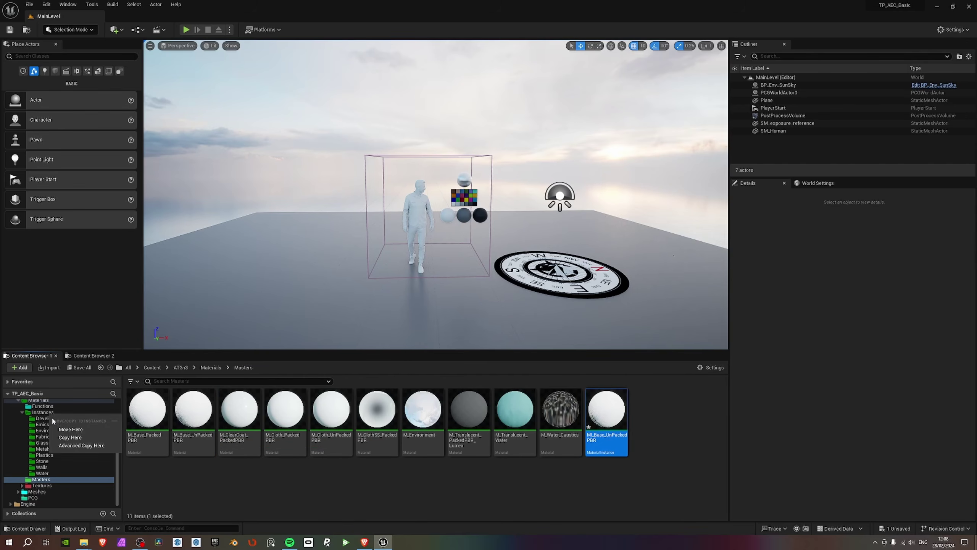
{"action": "left_click", "coordinate": [68, 430]}
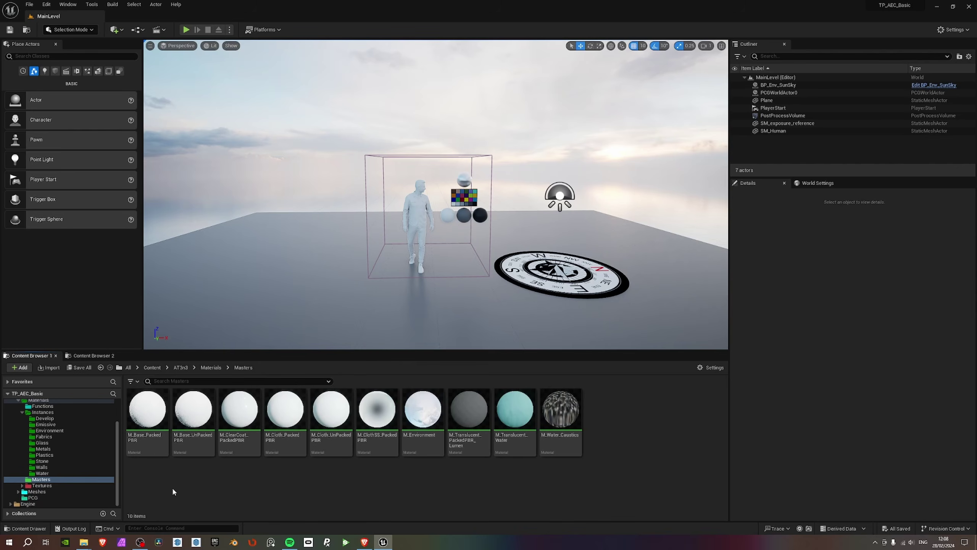
Create a folder named Leathers inside the material Instances folder and colour it the same green as its sibling folders.
{"action": "left_click", "coordinate": [42, 412]}
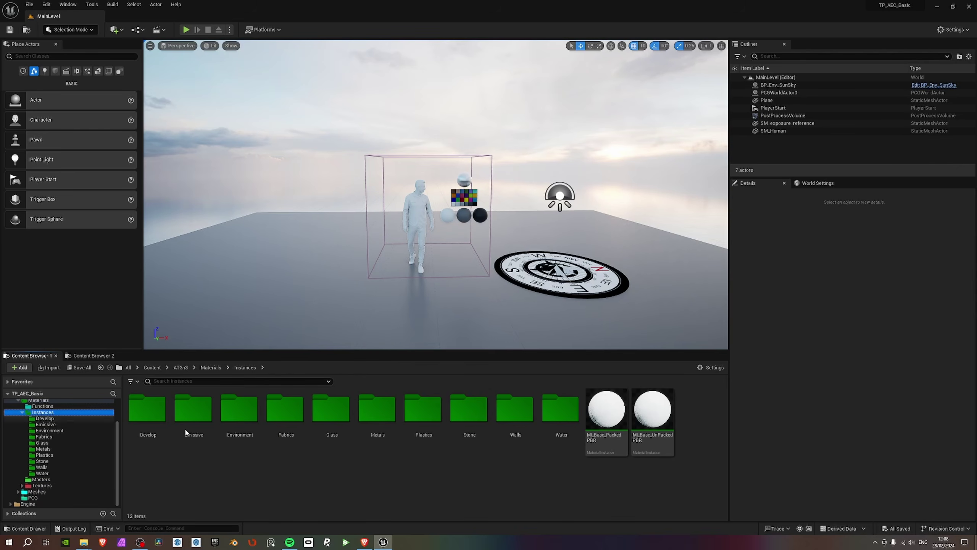
{"action": "left_click", "coordinate": [652, 414]}
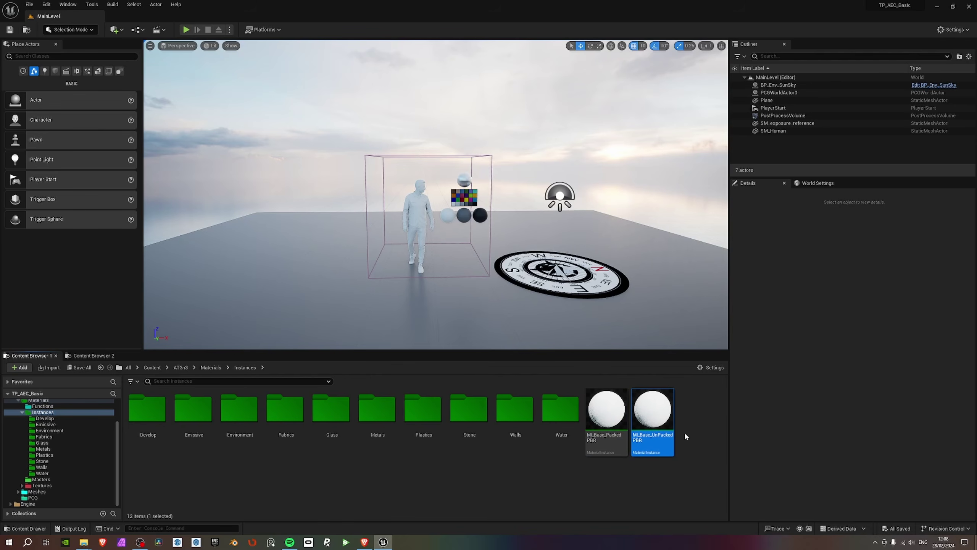
{"action": "left_click", "coordinate": [606, 414]}
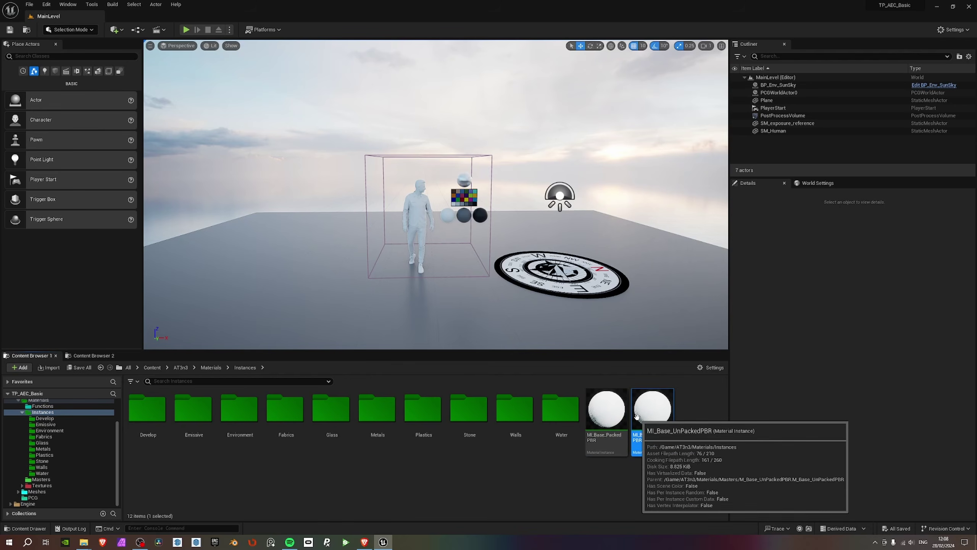
{"action": "left_click", "coordinate": [556, 466]}
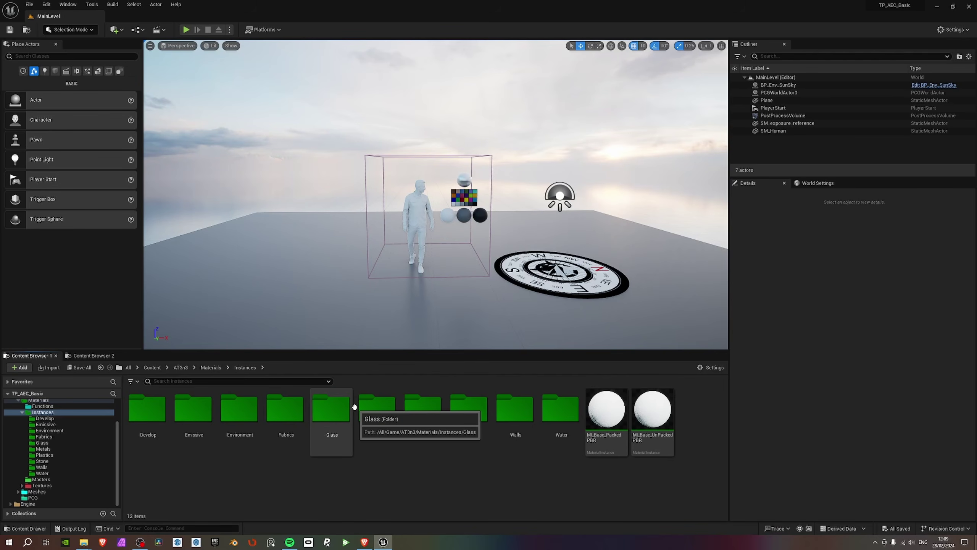
{"action": "right_click", "coordinate": [293, 467]}
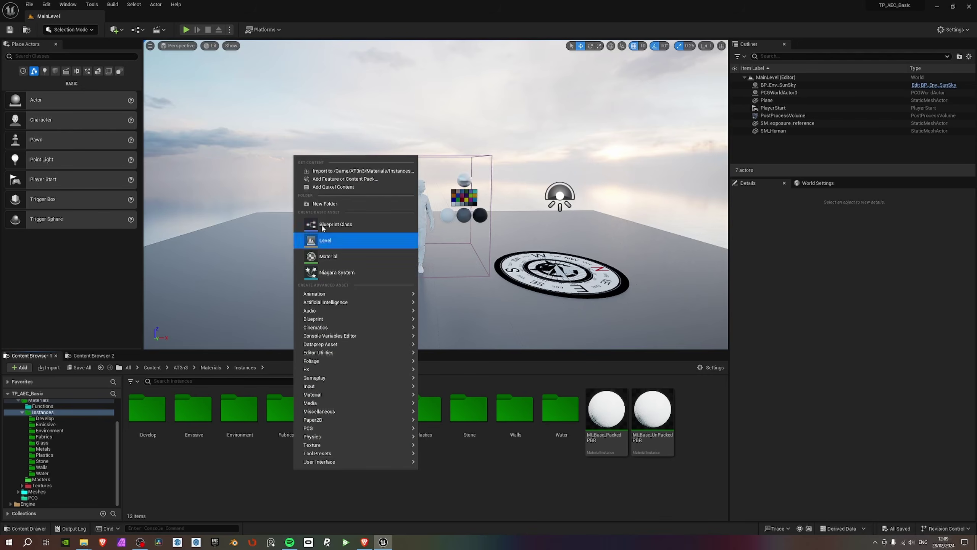
{"action": "left_click", "coordinate": [327, 204]}
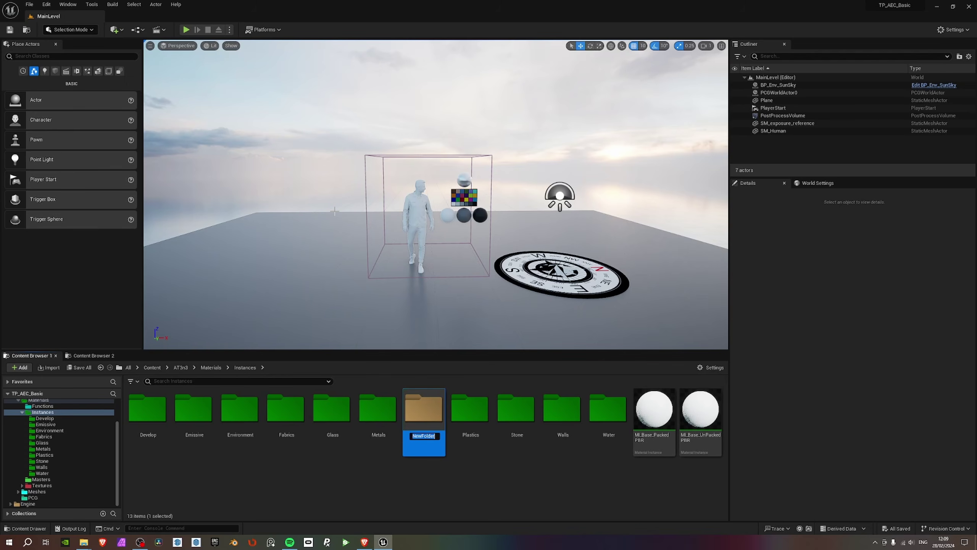
{"action": "type", "text": "Leathers"}
{"action": "key", "text": "Return"}
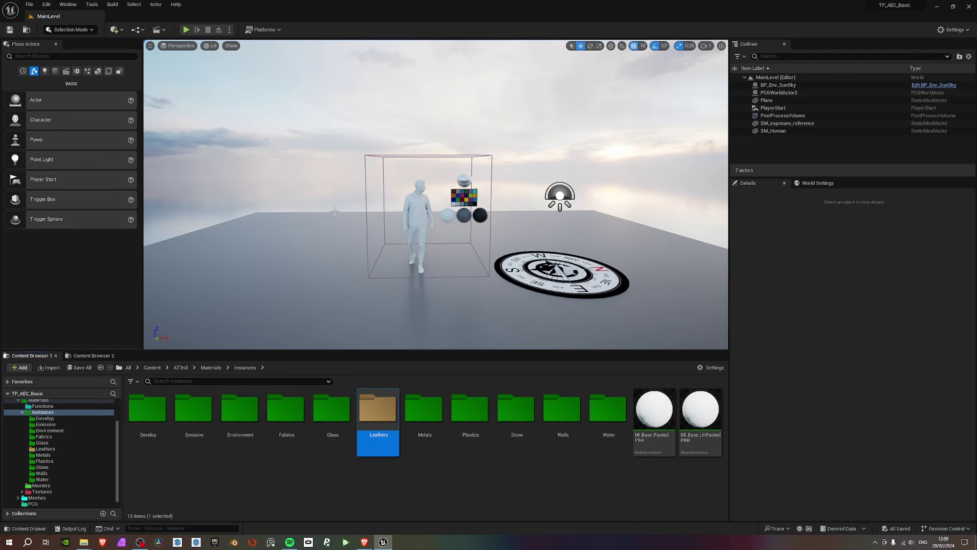
{"action": "right_click", "coordinate": [366, 399]}
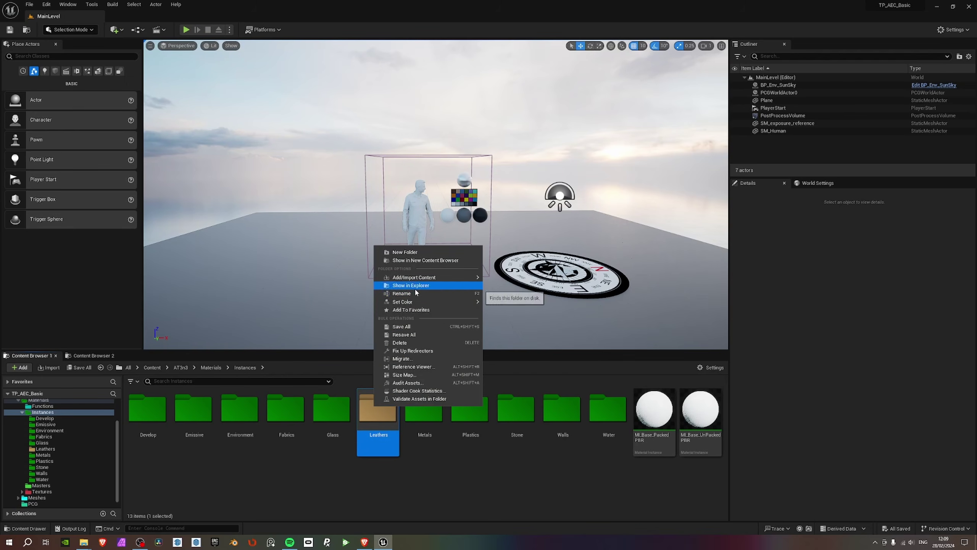
{"action": "mouse_move", "coordinate": [413, 304]}
{"action": "left_click", "coordinate": [499, 361]}
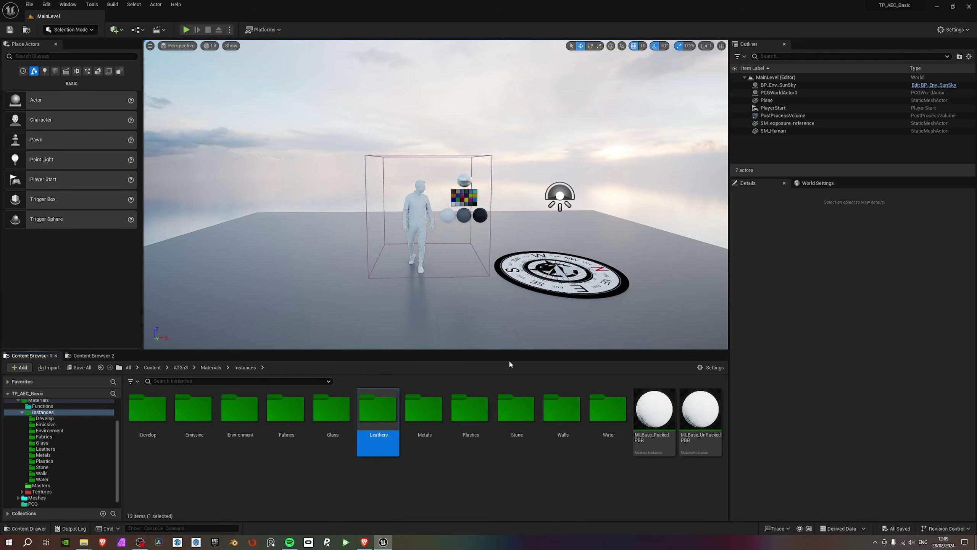
Duplicate MI_Base_PackedPBR in the Instances folder and name the copy MI_Leather_Fine.
{"action": "left_click", "coordinate": [671, 422]}
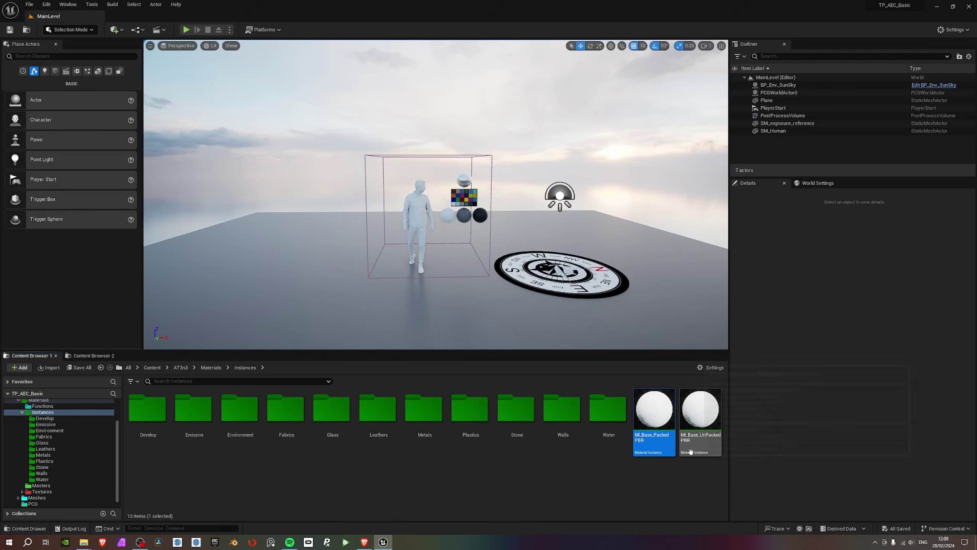
{"action": "right_click", "coordinate": [665, 422]}
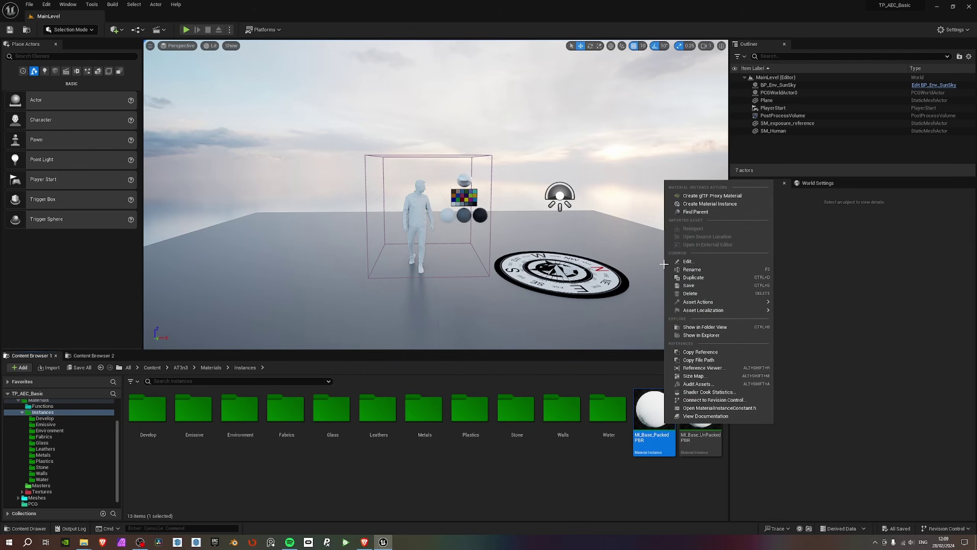
{"action": "mouse_move", "coordinate": [720, 302]}
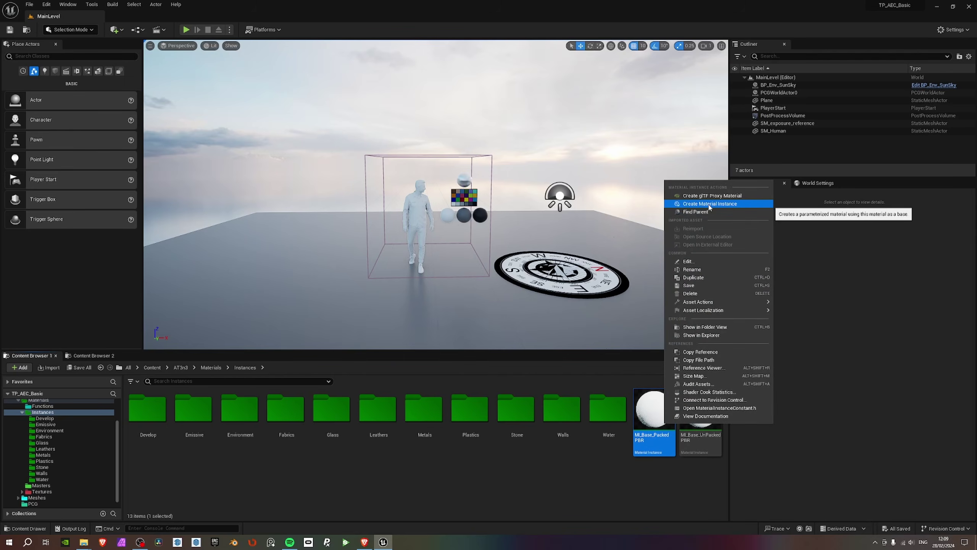
{"action": "left_click", "coordinate": [693, 277]}
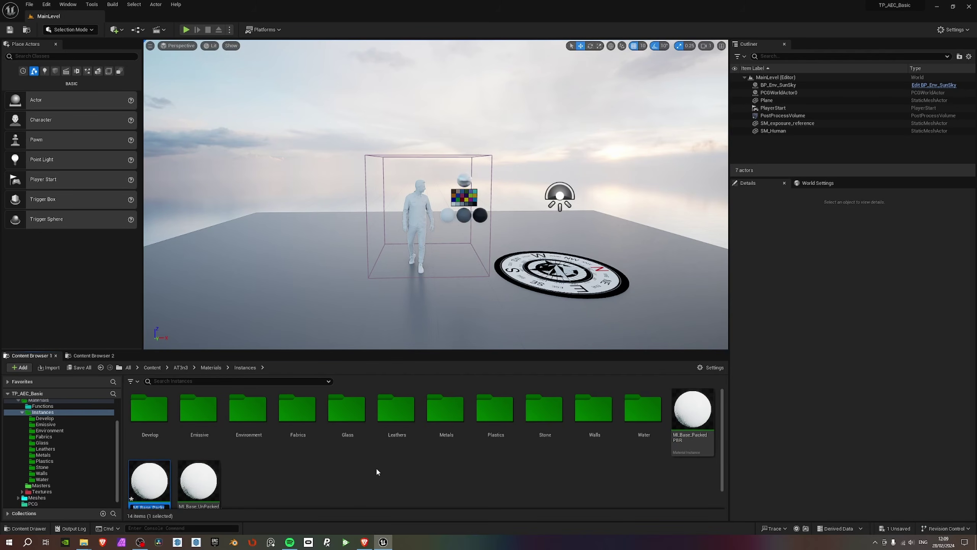
{"action": "scroll", "coordinate": [375, 466], "scroll_direction": "down", "scroll_amount": 1}
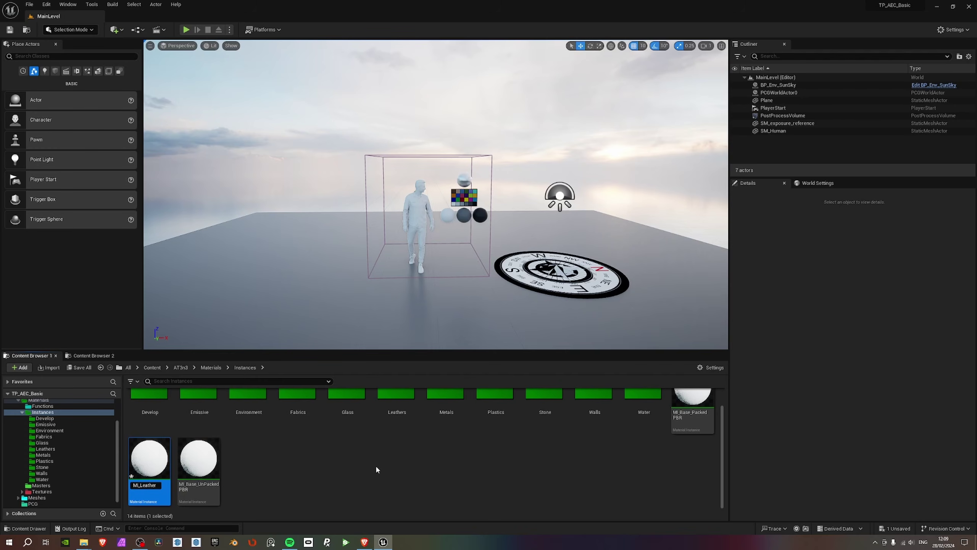
{"action": "type", "text": "ne"}
{"action": "key", "text": "Return"}
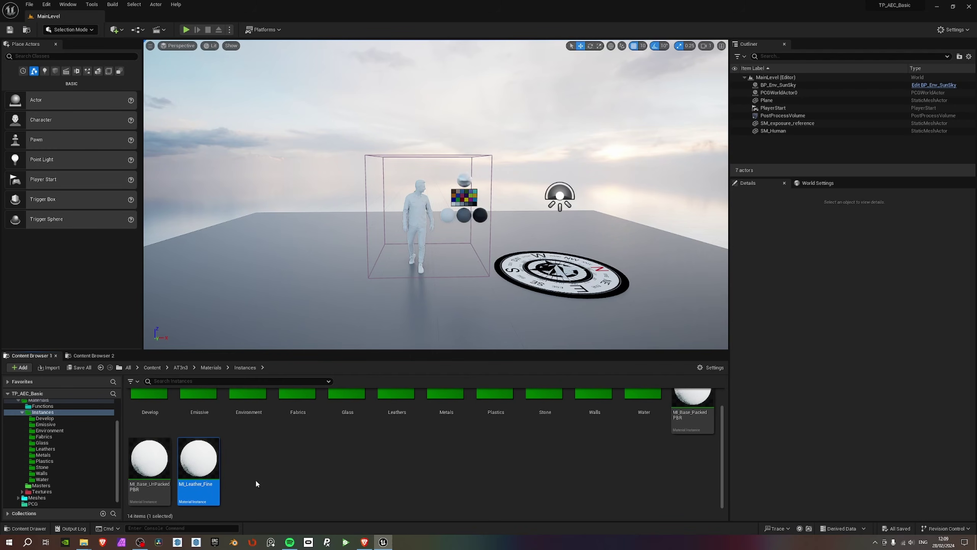
Move MI_Leather_Fine into the Leathers folder under Instances and open that folder.
{"action": "scroll", "coordinate": [499, 466], "scroll_direction": "up", "scroll_amount": 1}
{"action": "scroll", "coordinate": [246, 446], "scroll_direction": "down", "scroll_amount": 1}
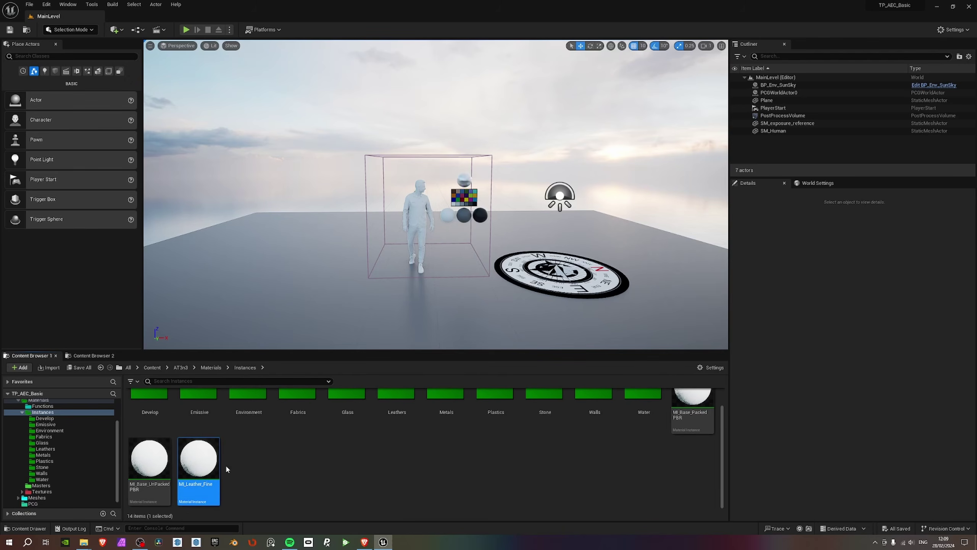
{"action": "scroll", "coordinate": [449, 447], "scroll_direction": "up", "scroll_amount": 1}
{"action": "scroll", "coordinate": [335, 450], "scroll_direction": "down", "scroll_amount": 1}
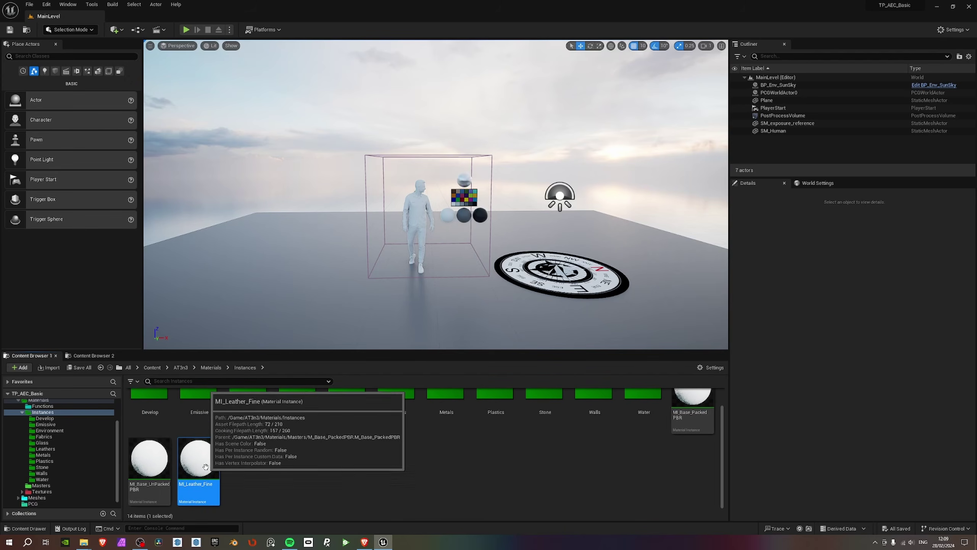
{"action": "scroll", "coordinate": [654, 443], "scroll_direction": "up", "scroll_amount": 1}
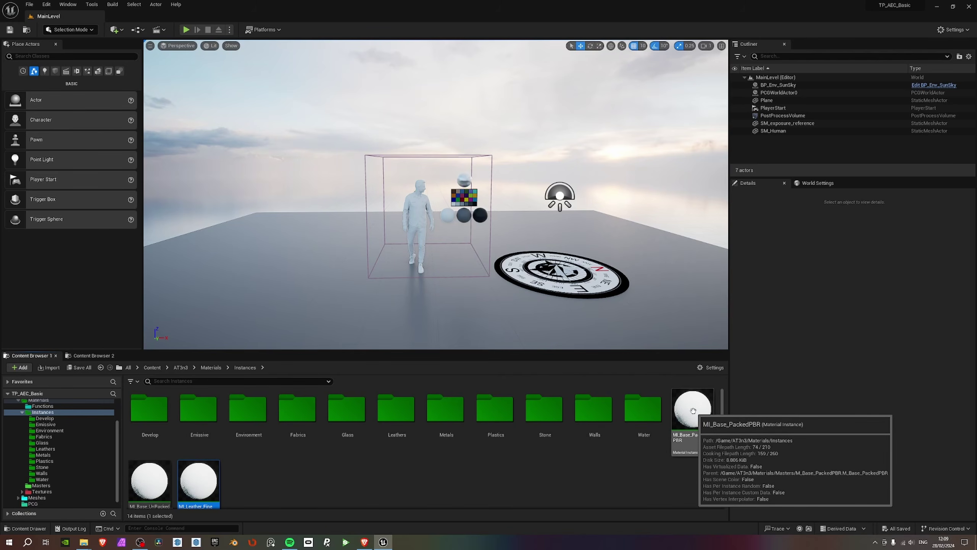
{"action": "scroll", "coordinate": [201, 473], "scroll_direction": "down", "scroll_amount": 1}
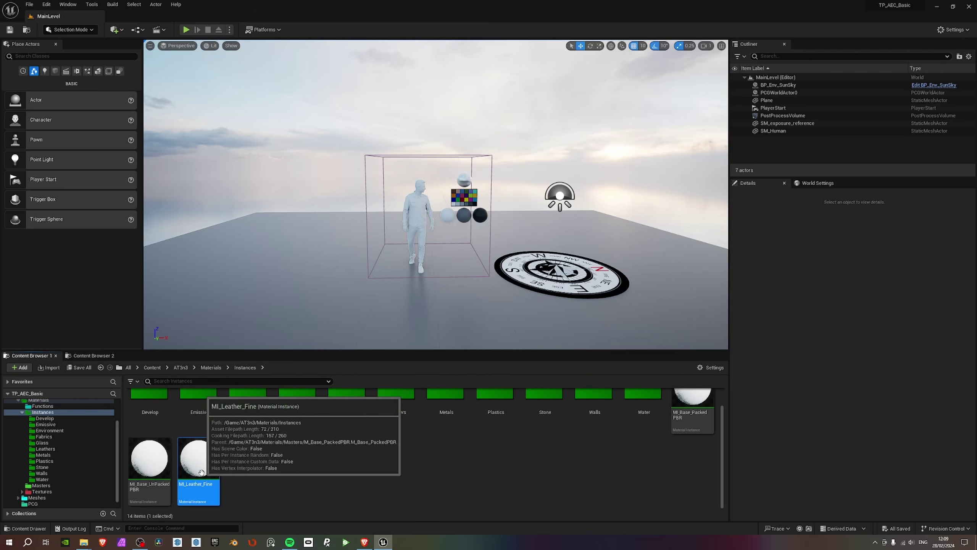
{"action": "scroll", "coordinate": [211, 488], "scroll_direction": "up", "scroll_amount": 1}
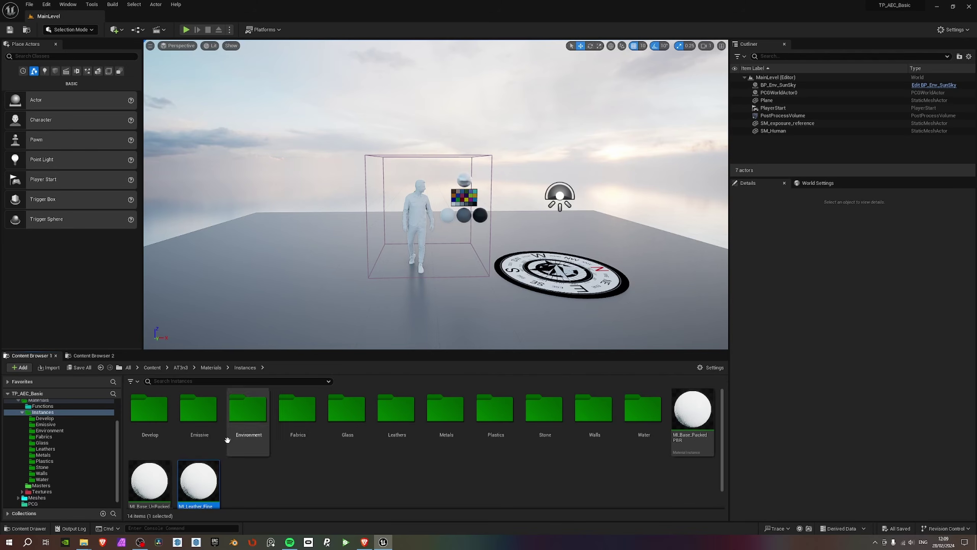
{"action": "left_click_drag", "start_coordinate": [214, 494], "coordinate": [398, 416]}
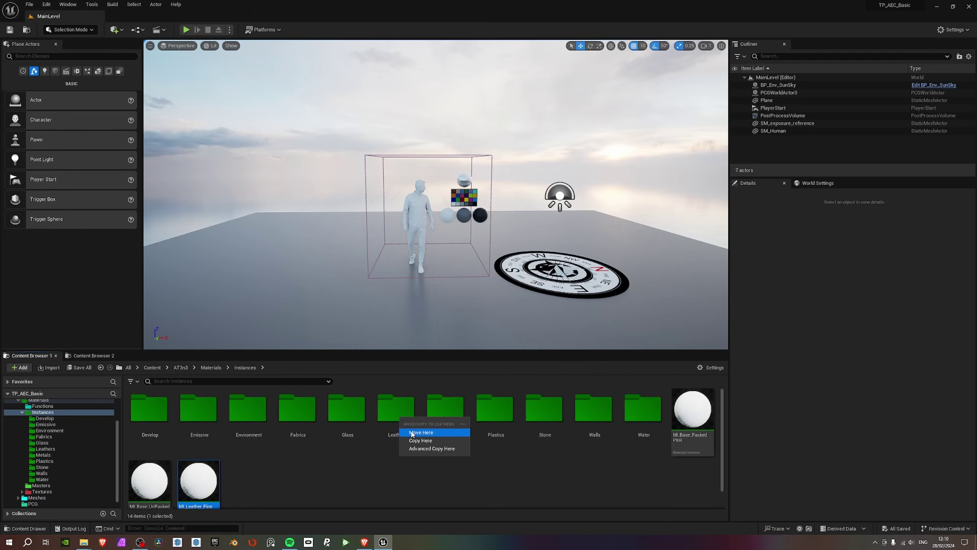
{"action": "left_click", "coordinate": [411, 430]}
{"action": "double_click", "coordinate": [395, 418]}
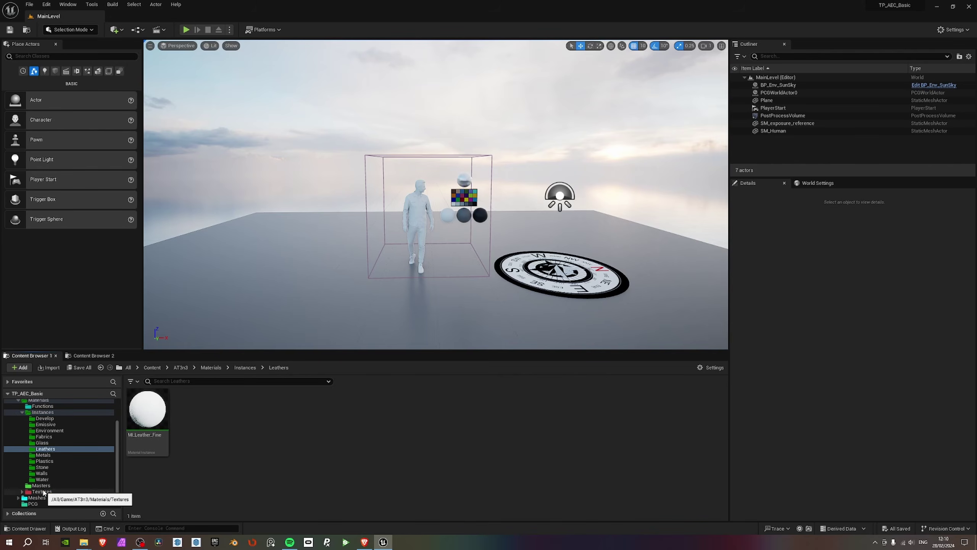
Create a folder named Leathers inside the Materials Textures folder and colour it the same red as most of its sibling folders.
{"action": "left_click", "coordinate": [42, 492]}
{"action": "left_click", "coordinate": [22, 492]}
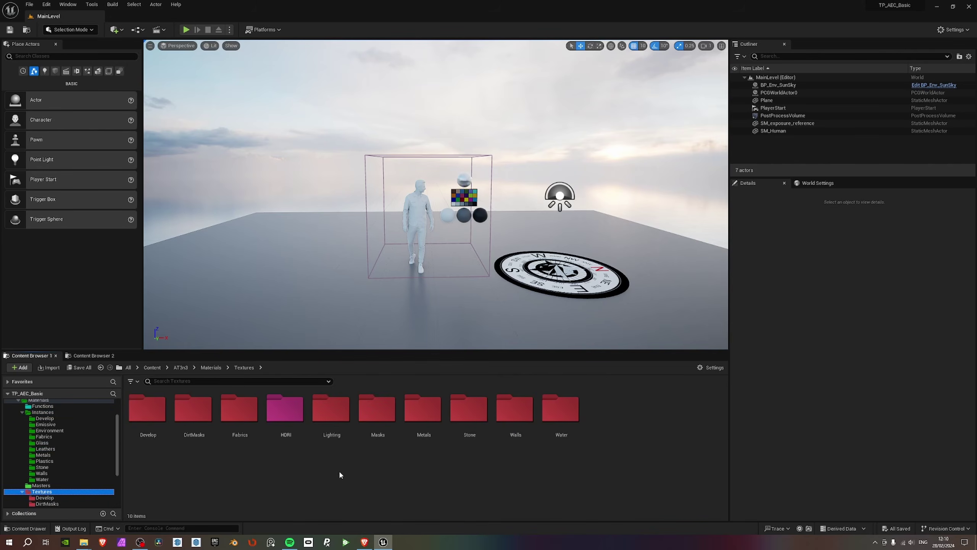
{"action": "right_click", "coordinate": [277, 471]}
{"action": "left_click", "coordinate": [307, 206]}
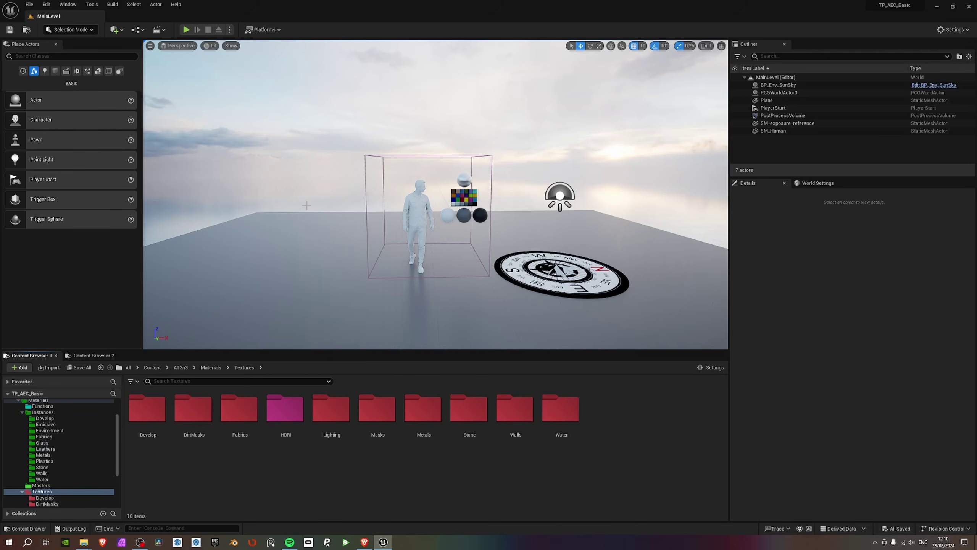
{"action": "type", "text": "Lea"}
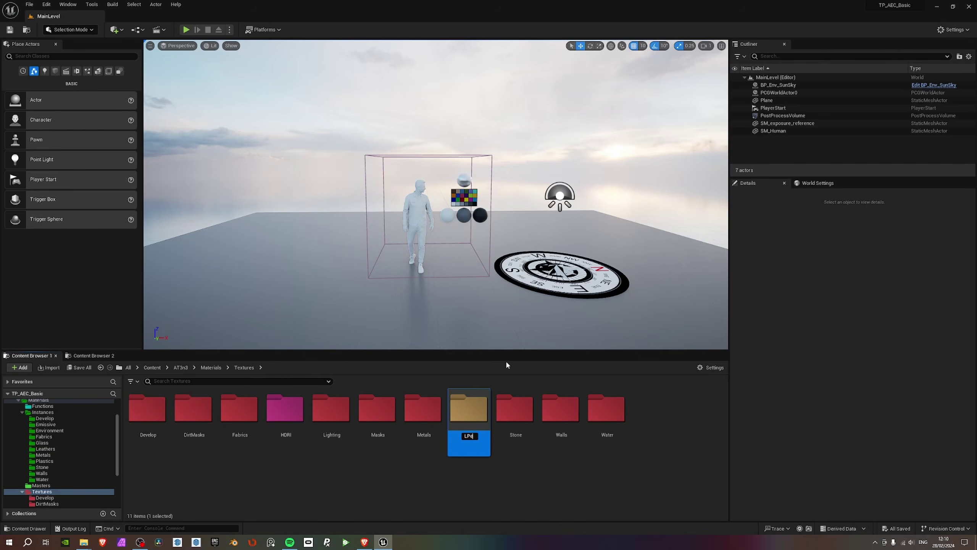
{"action": "type", "text": "thers"}
{"action": "key", "text": "Return"}
{"action": "right_click", "coordinate": [339, 414]}
{"action": "mouse_move", "coordinate": [421, 312]}
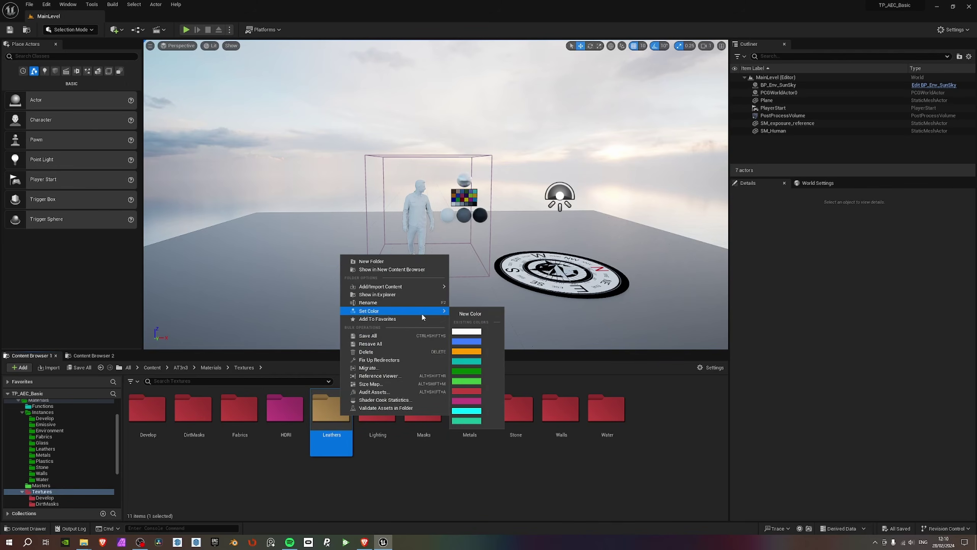
{"action": "left_click", "coordinate": [466, 392]}
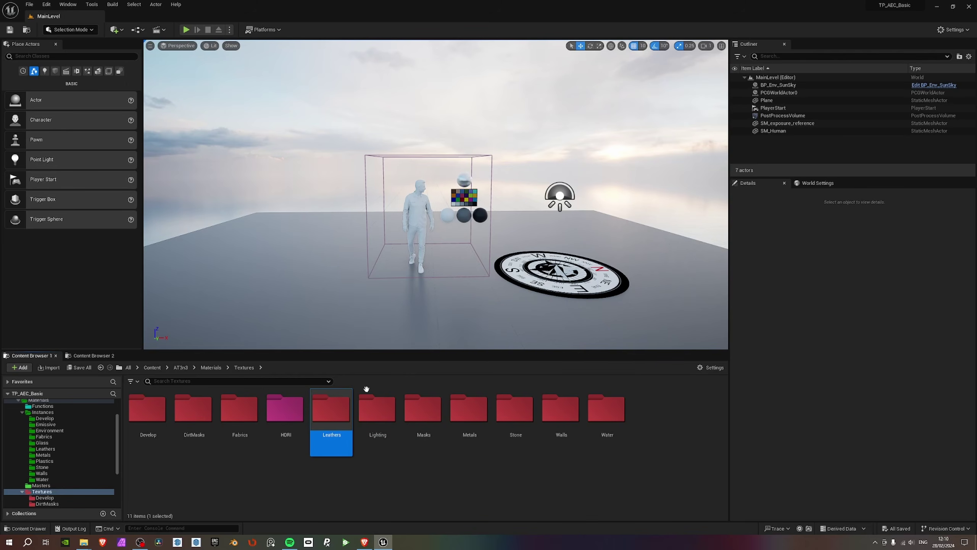
Switch to File Explorer, open the Textures folder inside the desktop MH folder, and select T_Leather_Fine_N and T_Leather_Fine_R.
{"action": "left_click_drag", "start_coordinate": [788, 5], "coordinate": [638, 38]}
{"action": "double_click", "coordinate": [13, 92]}
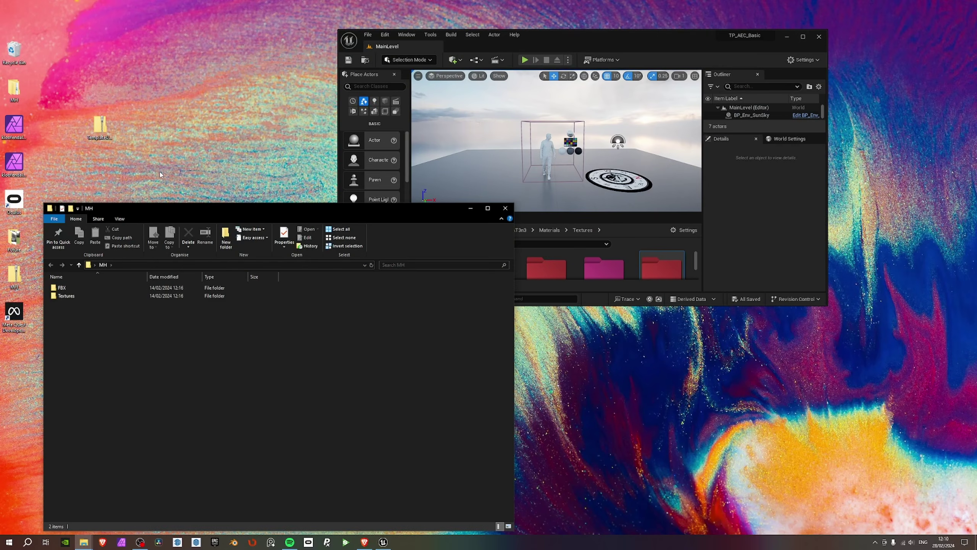
{"action": "double_click", "coordinate": [65, 295]}
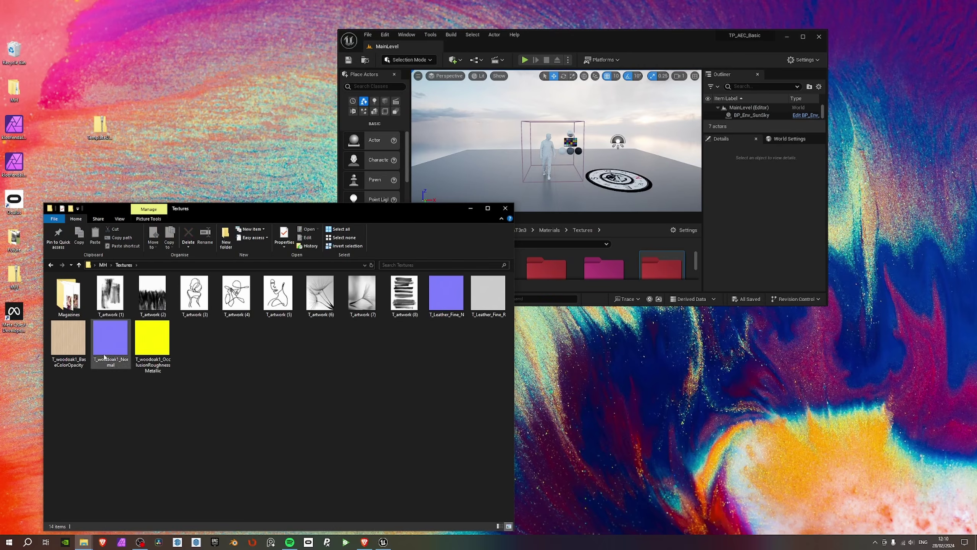
{"action": "left_click", "coordinate": [452, 308]}
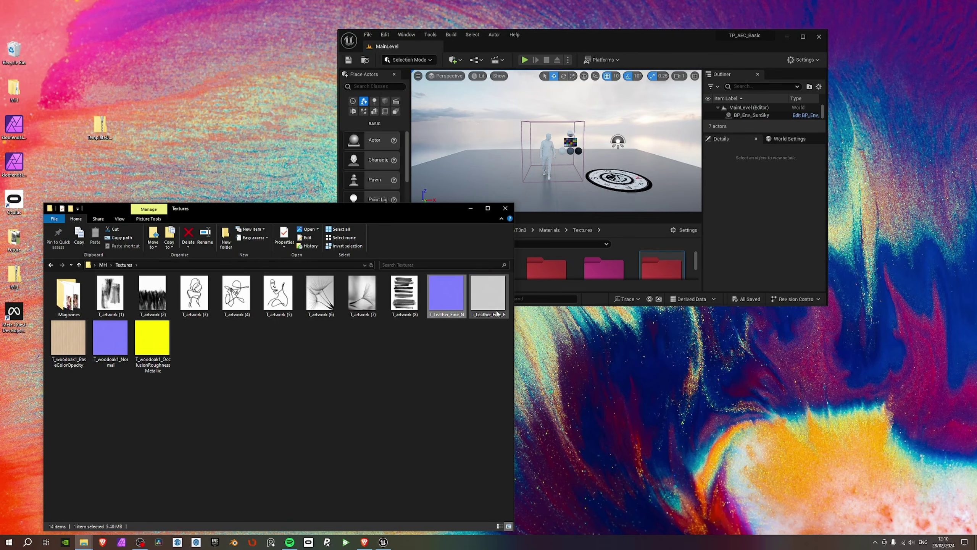
Import the selected T_Leather_Fine_N and T_Leather_Fine_R textures into the Leathers texture folder and return the Unreal editor to full screen.
{"action": "left_click_drag", "start_coordinate": [421, 211], "coordinate": [235, 129]}
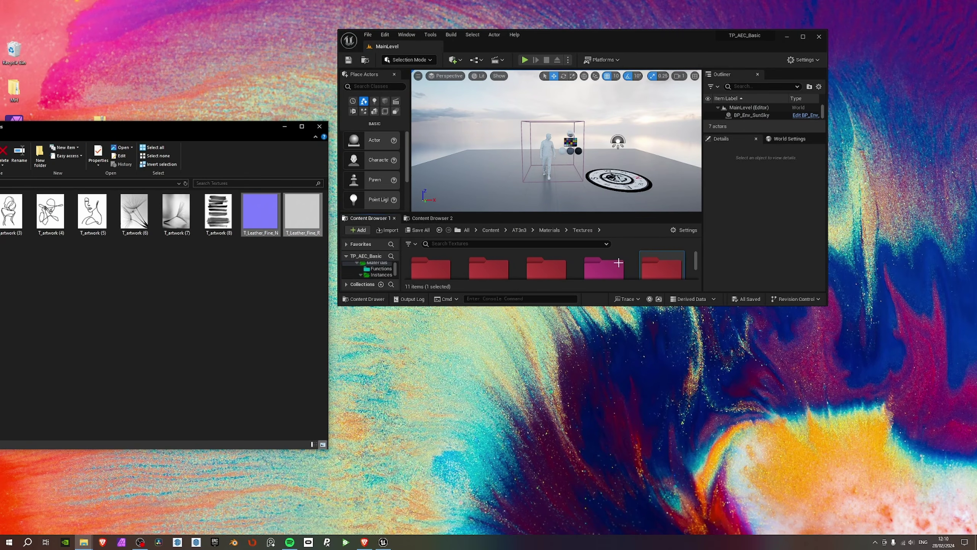
{"action": "left_click", "coordinate": [818, 299]}
{"action": "left_click", "coordinate": [825, 305]}
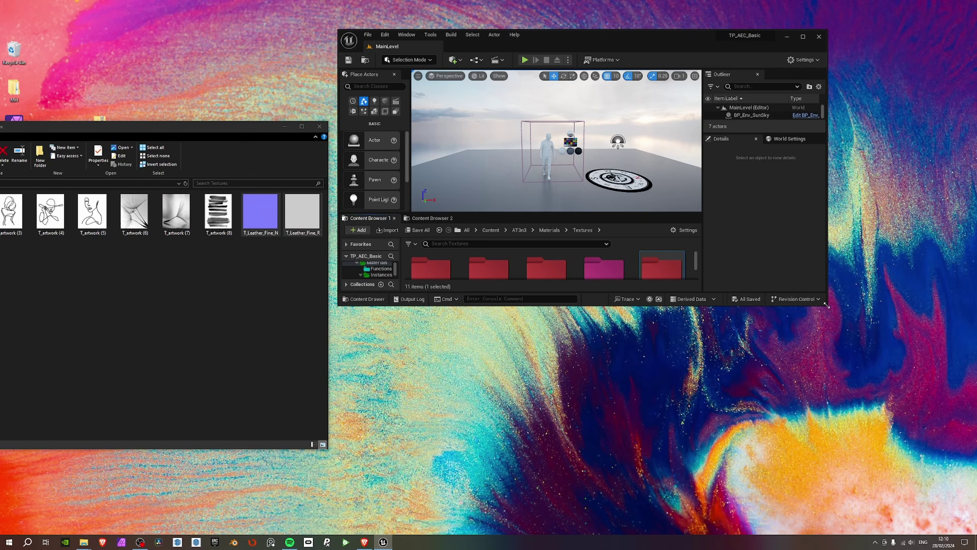
{"action": "left_click_drag", "start_coordinate": [825, 305], "coordinate": [883, 463]}
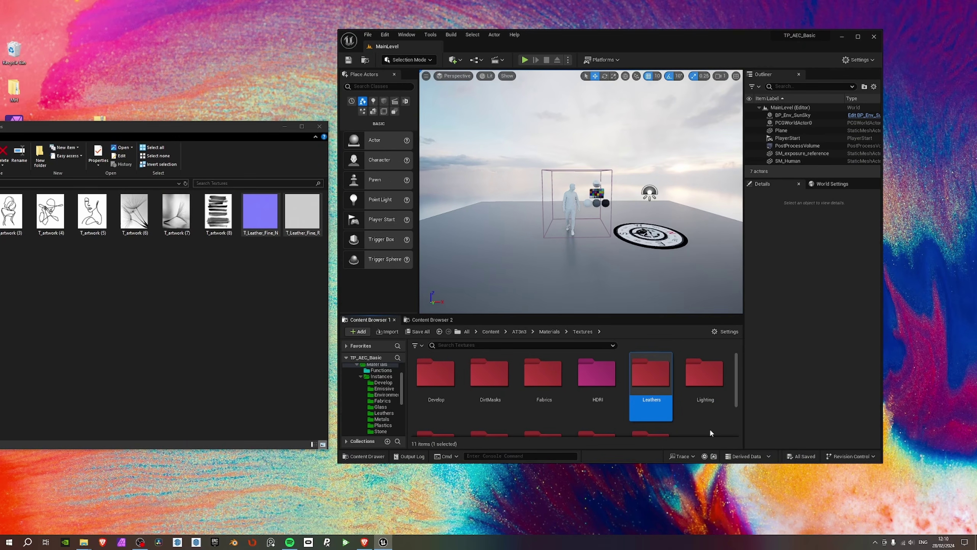
{"action": "left_click_drag", "start_coordinate": [264, 220], "coordinate": [650, 373]}
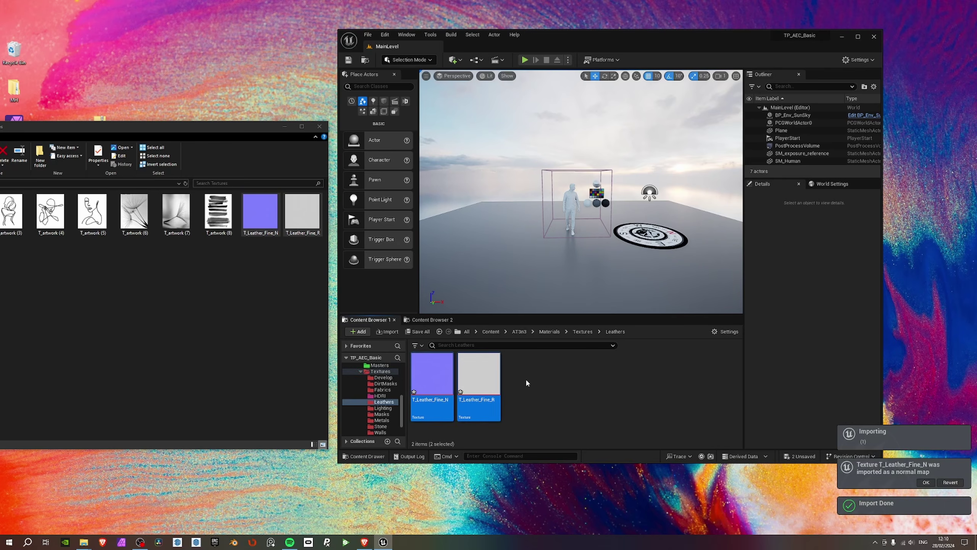
{"action": "left_click", "coordinate": [857, 36]}
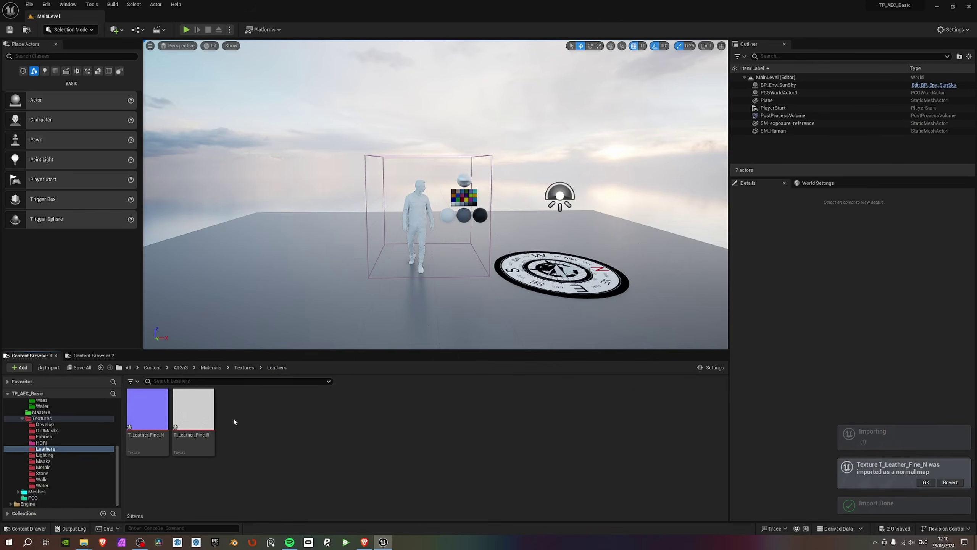
Inspect the imported T_Leather_Fine_N texture in its editor, close it, and save all unsaved assets.
{"action": "double_click", "coordinate": [146, 416]}
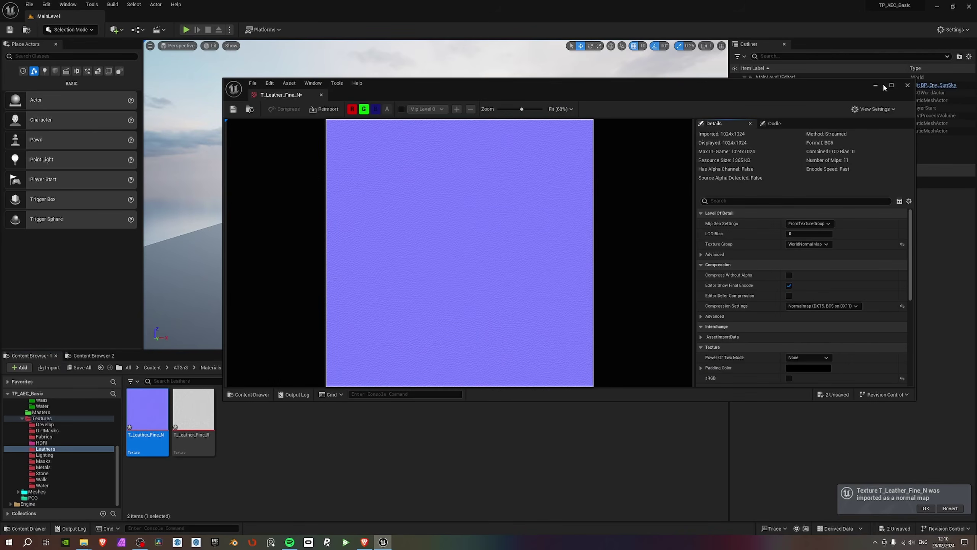
{"action": "left_click", "coordinate": [907, 86]}
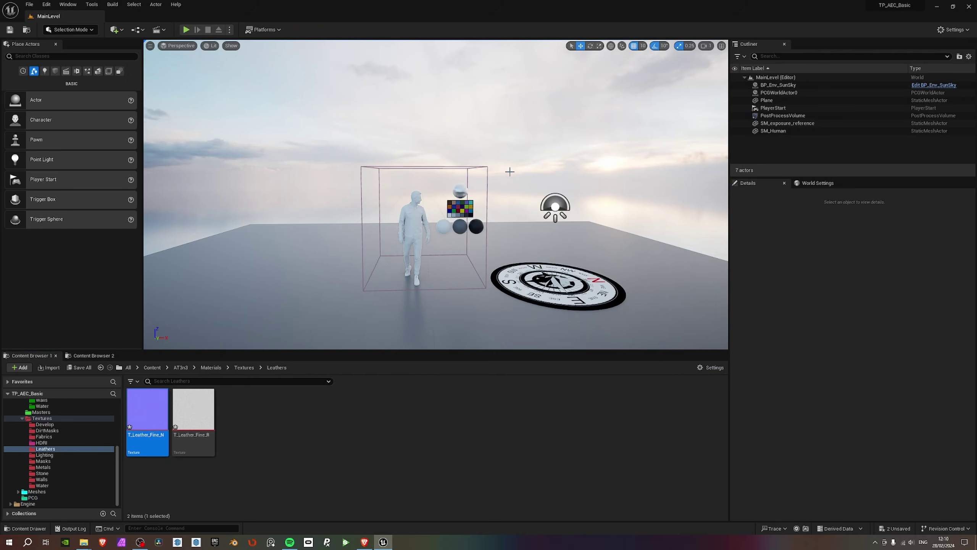
{"action": "key", "text": "ctrl+shift+s"}
Open MI_Leather_Fine from the Leathers folder under Materials Instances and maximize its material instance editor.
{"action": "scroll", "coordinate": [45, 464], "scroll_direction": "up", "scroll_amount": 5}
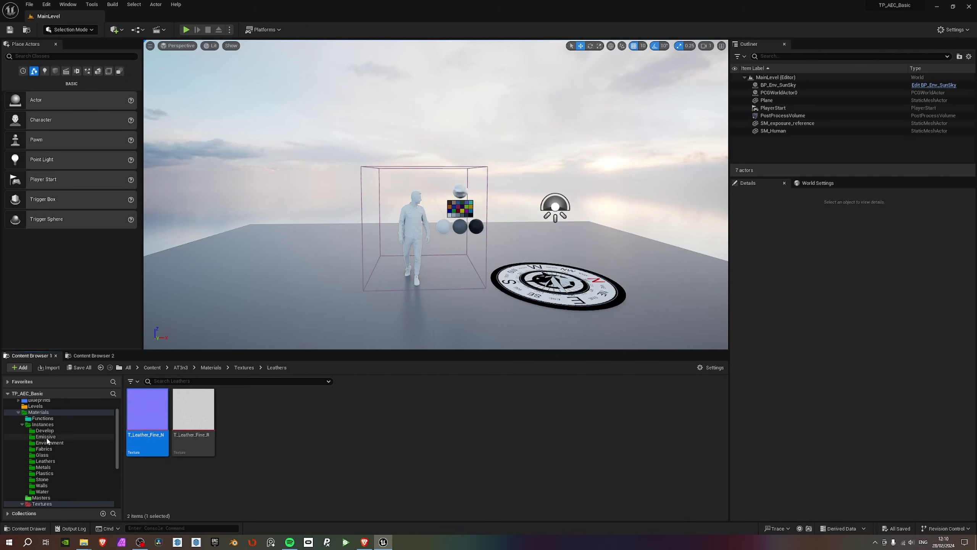
{"action": "left_click", "coordinate": [45, 464]}
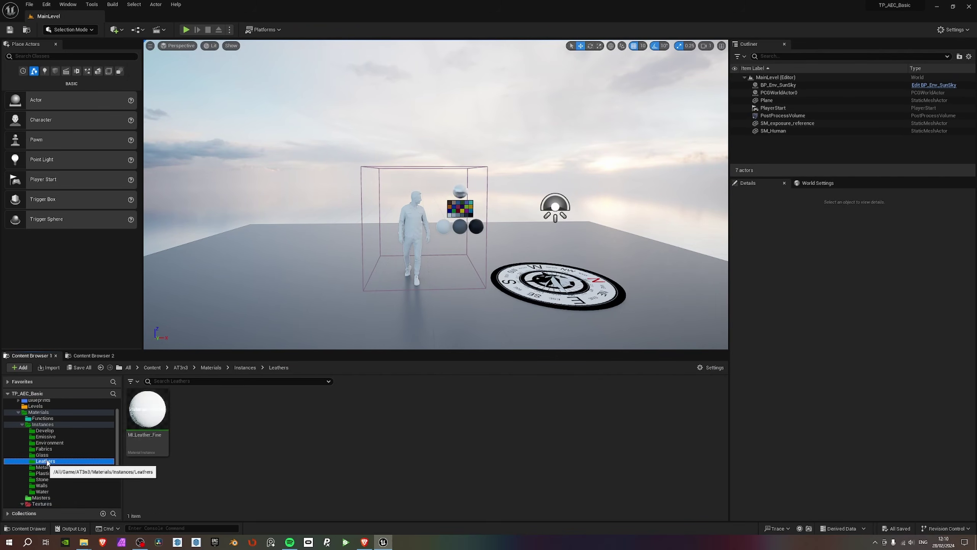
{"action": "left_click", "coordinate": [92, 356]}
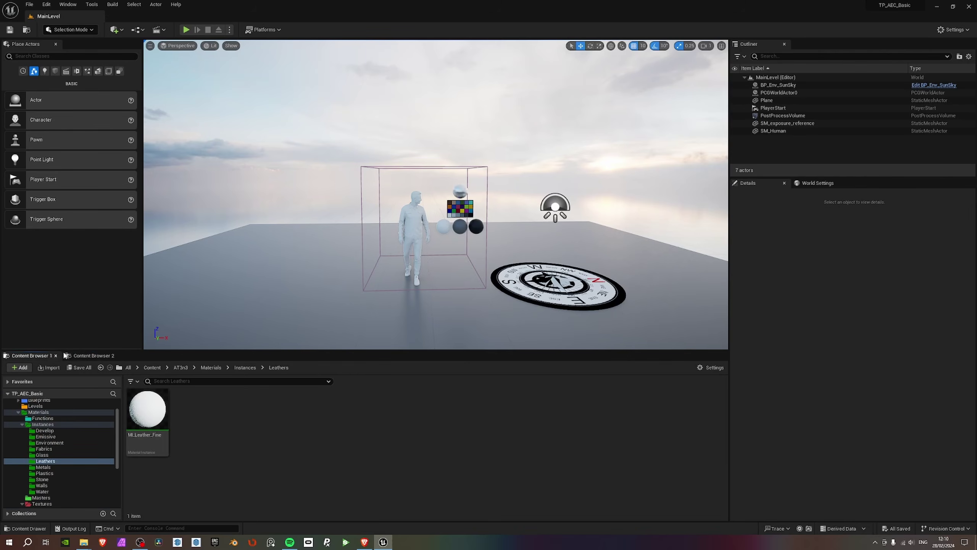
{"action": "left_click", "coordinate": [31, 355]}
{"action": "left_click", "coordinate": [152, 419]}
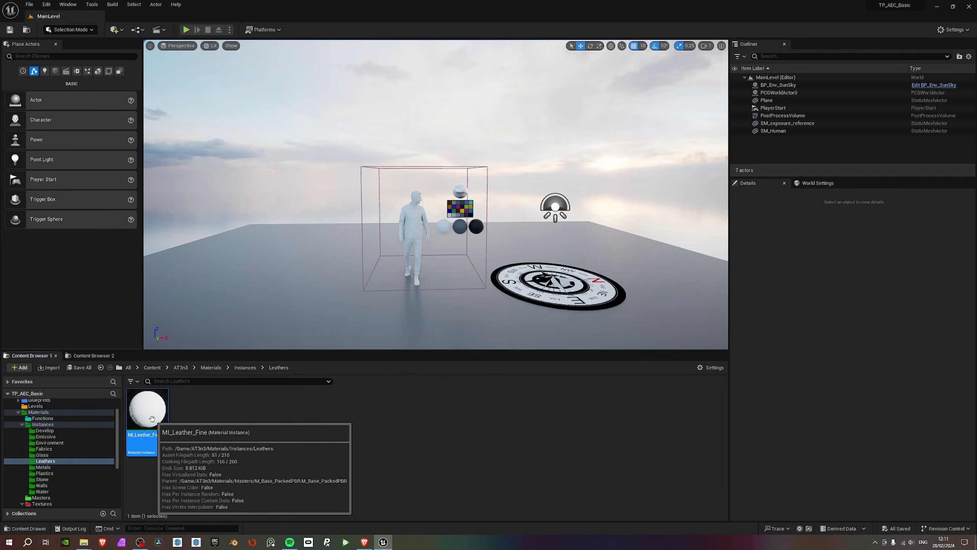
{"action": "double_click", "coordinate": [152, 419]}
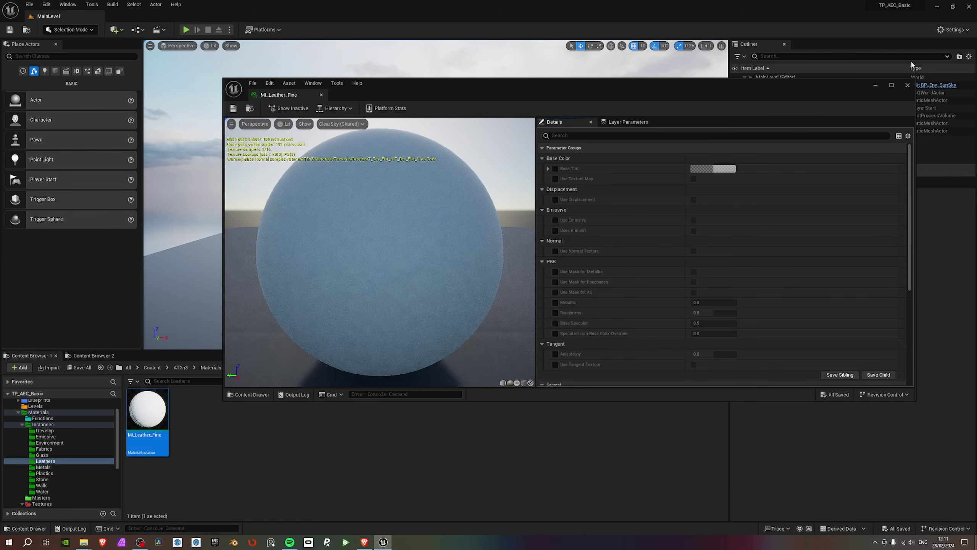
{"action": "left_click", "coordinate": [891, 85]}
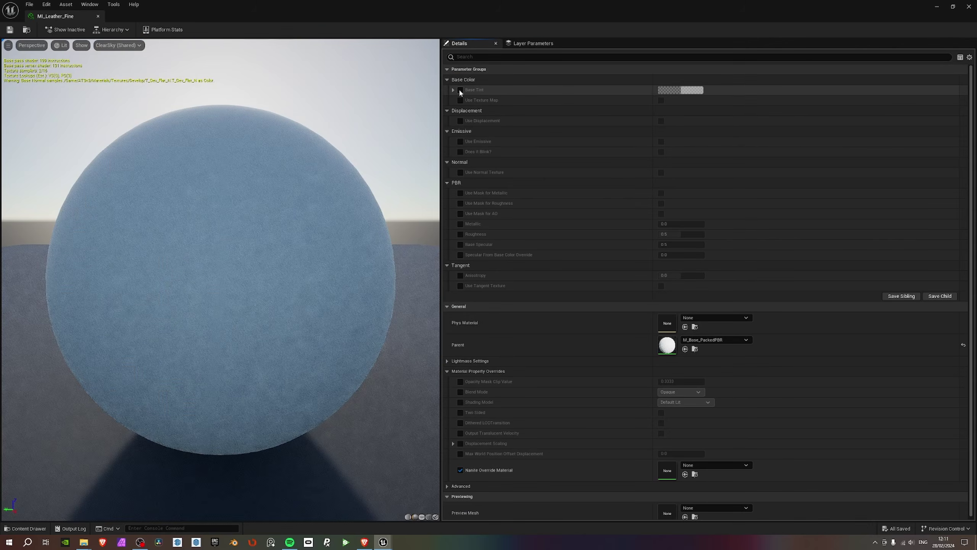
Turn on Use Texture Map for MI_Leather_Fine and enable the Base Tint, Base Color, Tiling/Offset and Base Color Control overrides.
{"action": "left_click", "coordinate": [460, 90]}
{"action": "left_click", "coordinate": [460, 100]}
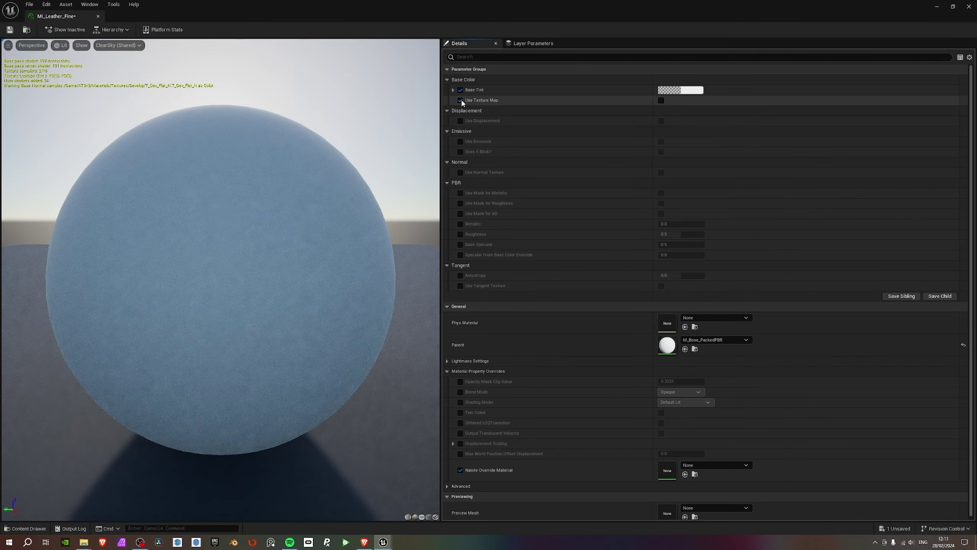
{"action": "left_click", "coordinate": [662, 101]}
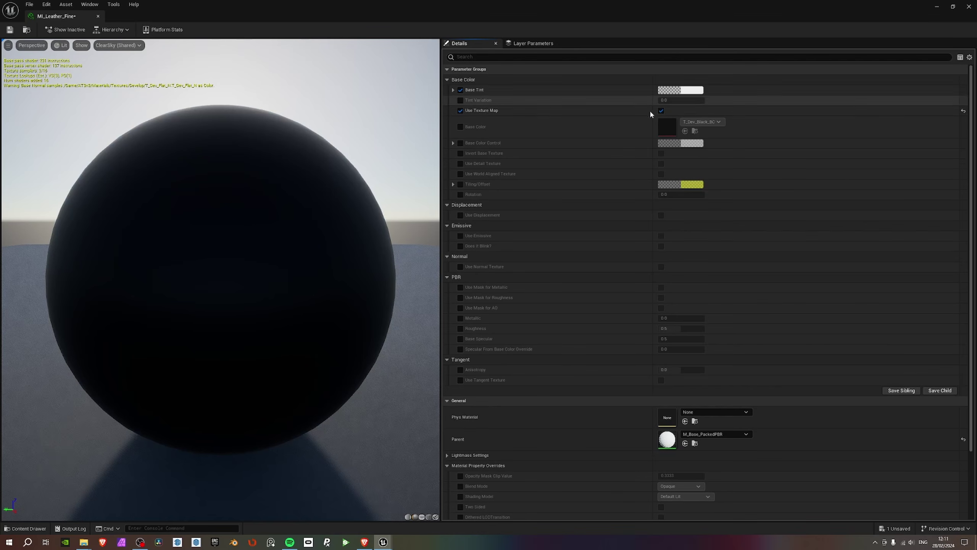
{"action": "left_click", "coordinate": [460, 126]}
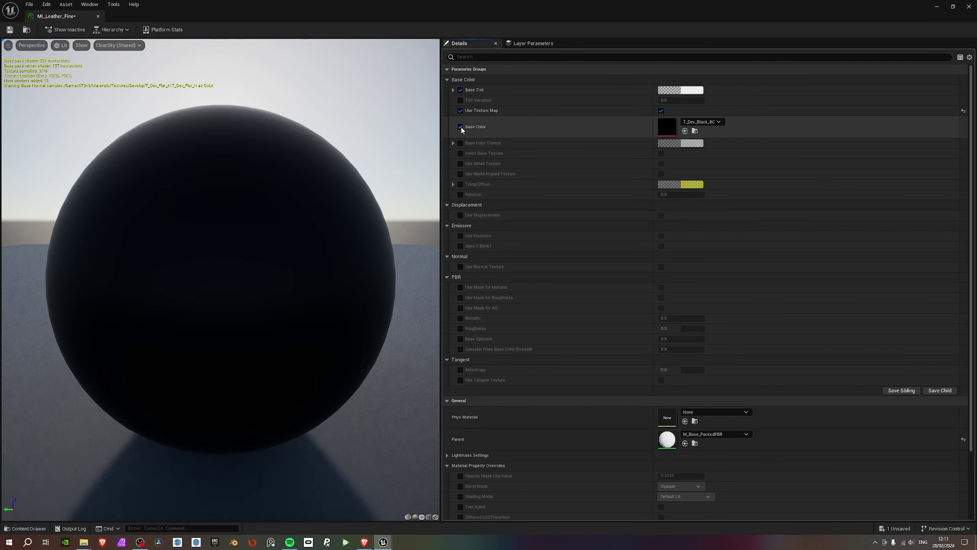
{"action": "left_click", "coordinate": [460, 184]}
{"action": "left_click", "coordinate": [453, 185]}
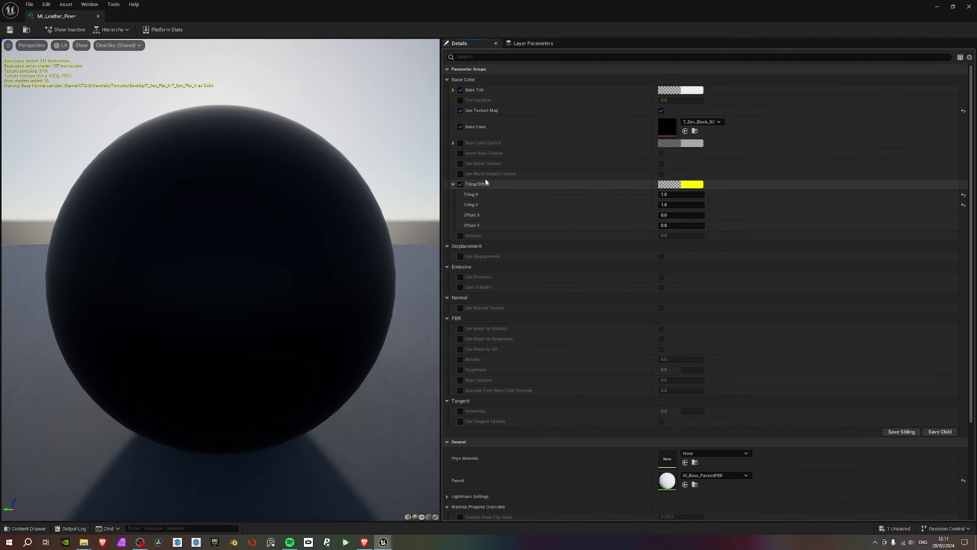
{"action": "left_click", "coordinate": [460, 143]}
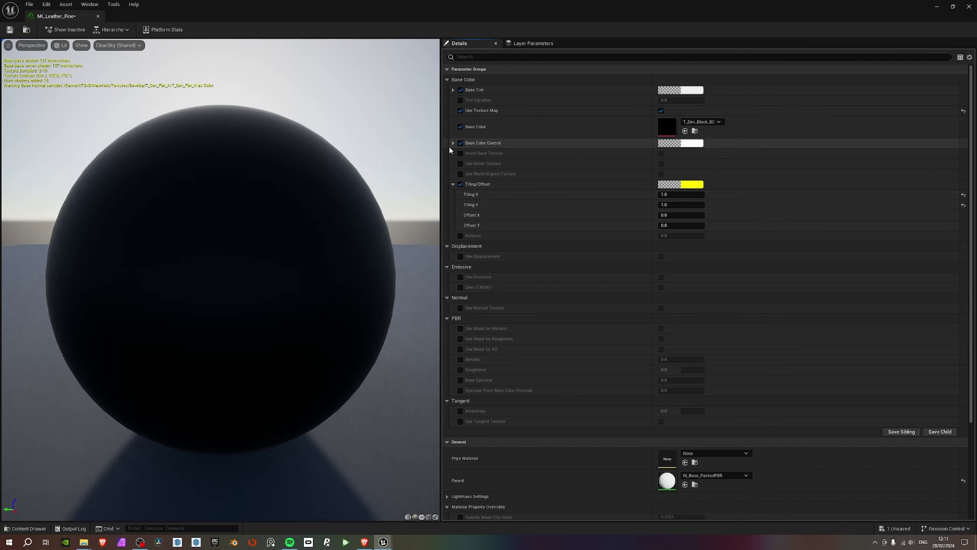
Turn on the normal texture and enable the Base Normal and Base Normal Intensity parameters.
{"action": "left_click", "coordinate": [453, 143]}
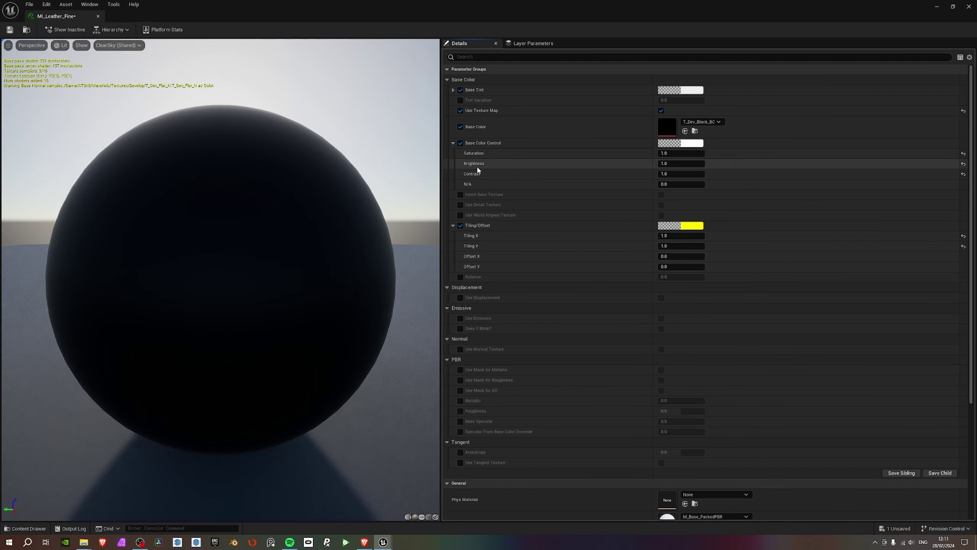
{"action": "left_click", "coordinate": [452, 143]}
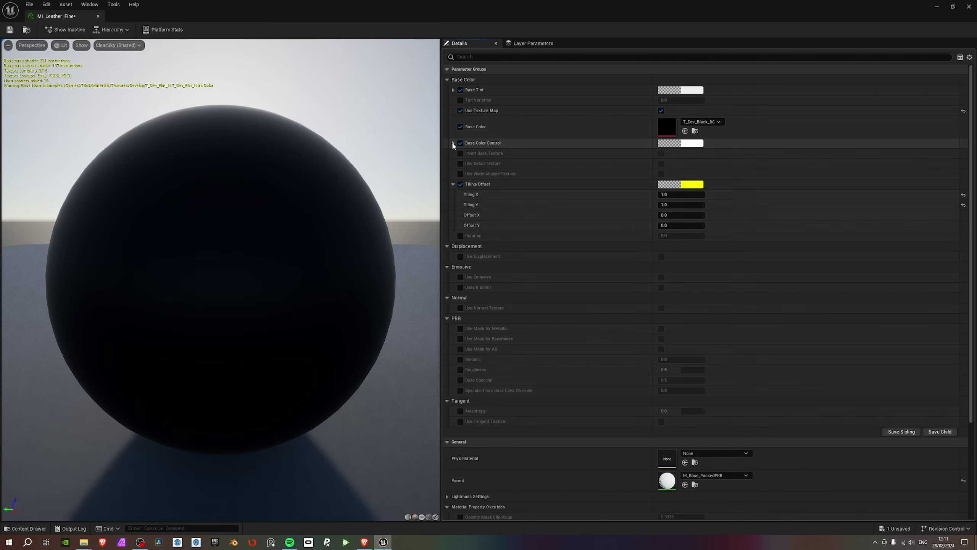
{"action": "left_click", "coordinate": [460, 308]}
{"action": "left_click", "coordinate": [661, 307]}
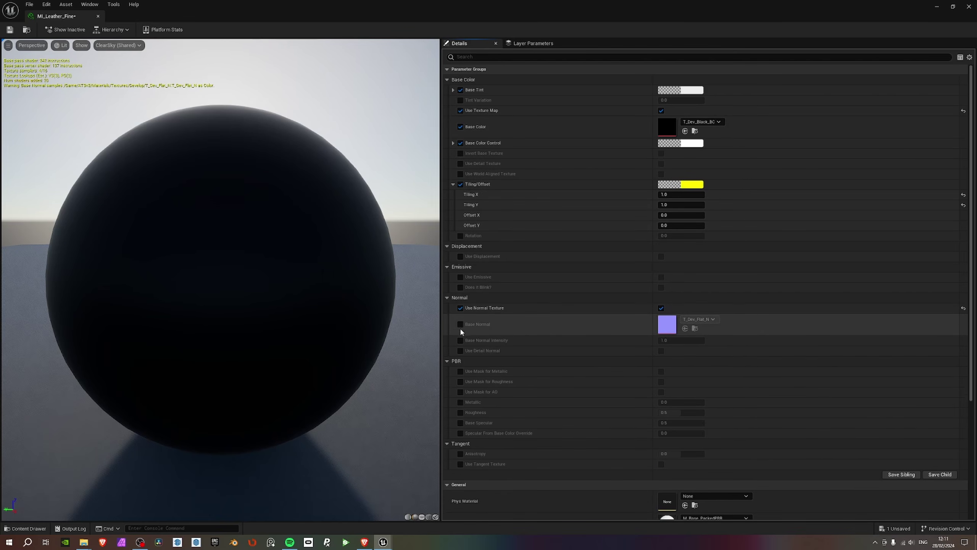
{"action": "left_click", "coordinate": [460, 340]}
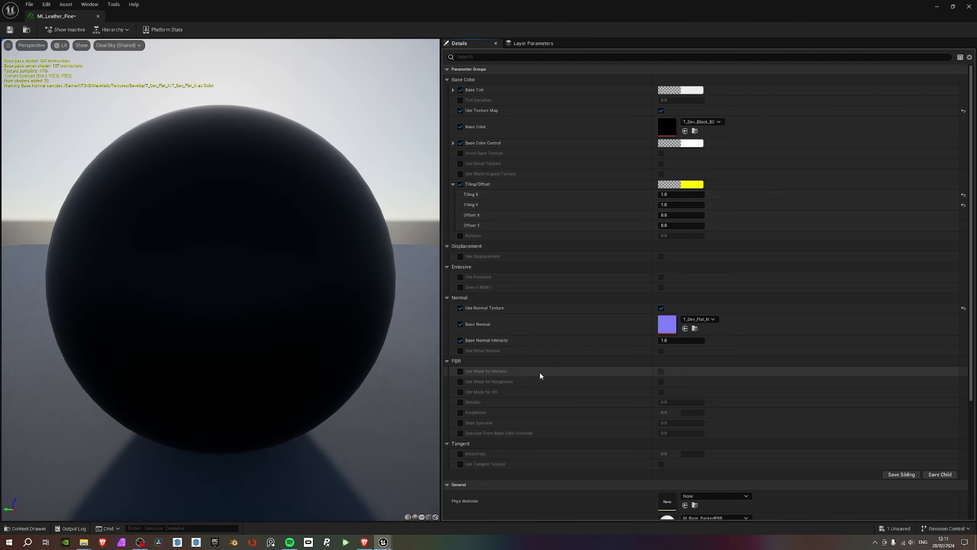
Enable the Roughness and Base Specular parameters in the PBR group.
{"action": "scroll", "coordinate": [502, 375], "scroll_direction": "down", "scroll_amount": 1}
{"action": "left_click", "coordinate": [460, 387]}
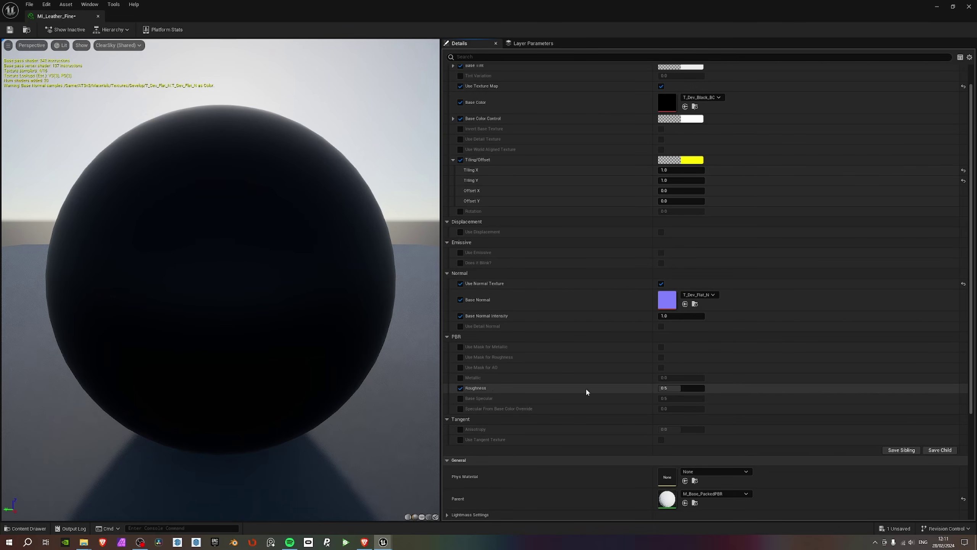
{"action": "left_click", "coordinate": [458, 398]}
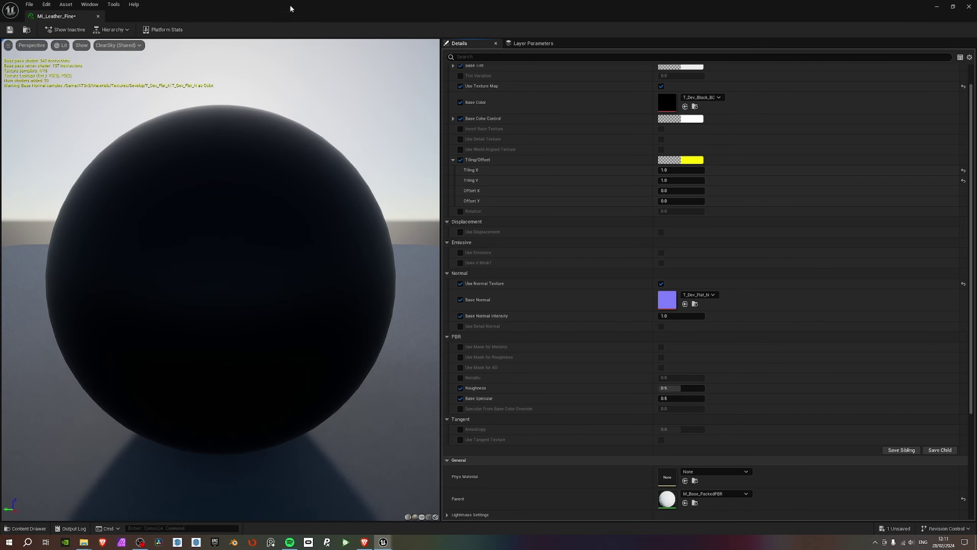
Assign the T_Leather_Fine_N texture from the Textures/Leathers folder to the Base Normal parameter.
{"action": "left_click_drag", "start_coordinate": [291, 9], "coordinate": [362, 33]}
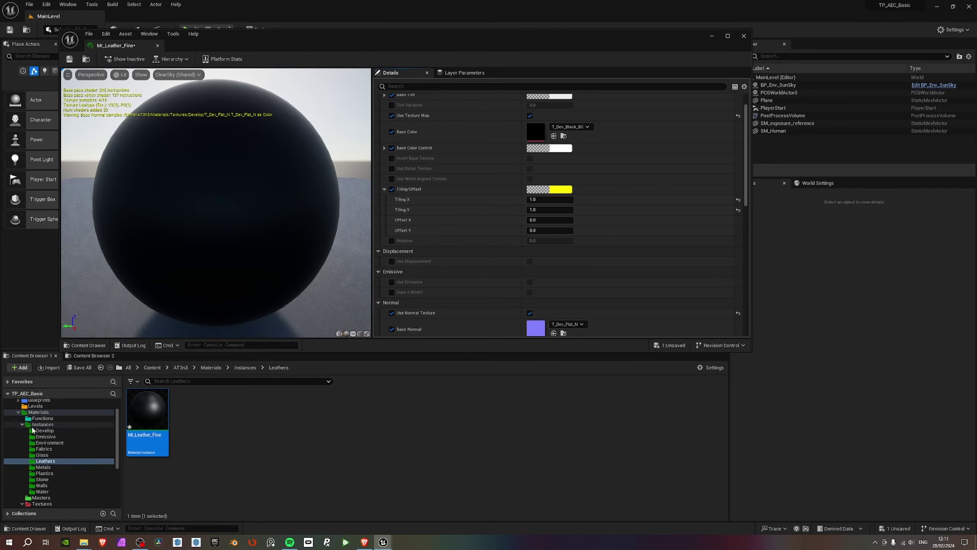
{"action": "scroll", "coordinate": [46, 484], "scroll_direction": "down", "scroll_amount": 2}
{"action": "scroll", "coordinate": [52, 496], "scroll_direction": "down", "scroll_amount": 2}
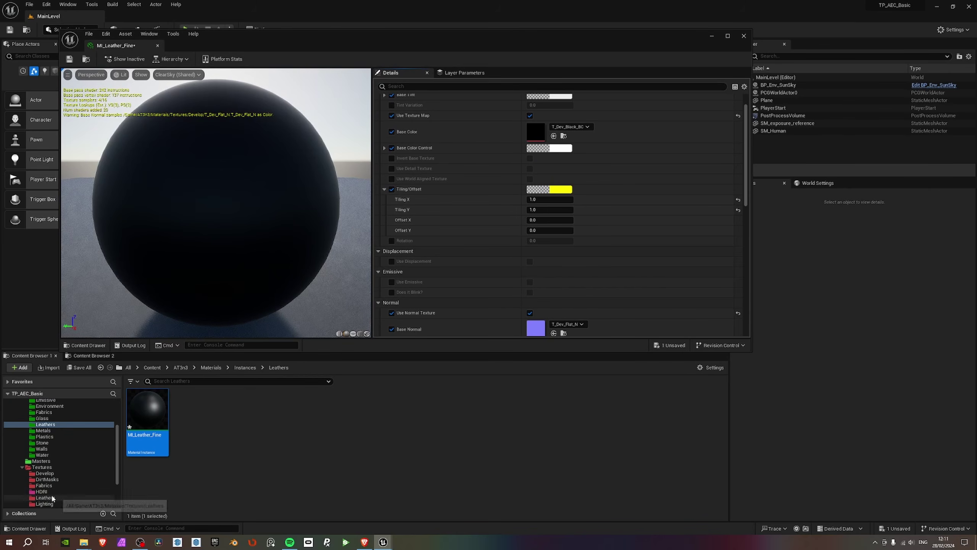
{"action": "left_click", "coordinate": [45, 497]}
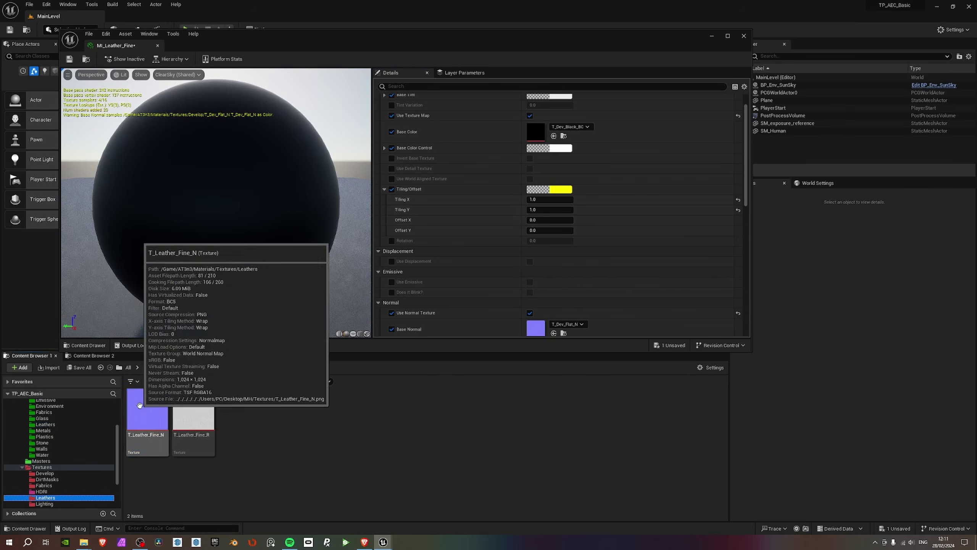
{"action": "left_click_drag", "start_coordinate": [139, 405], "coordinate": [534, 325]}
Turn off the Use Texture Map parameter for the base color.
{"action": "left_click", "coordinate": [193, 411]}
{"action": "left_click_drag", "start_coordinate": [193, 412], "coordinate": [548, 233]}
{"action": "scroll", "coordinate": [565, 173], "scroll_direction": "up", "scroll_amount": 1}
{"action": "scroll", "coordinate": [550, 174], "scroll_direction": "down", "scroll_amount": 5}
{"action": "scroll", "coordinate": [549, 175], "scroll_direction": "up", "scroll_amount": 4}
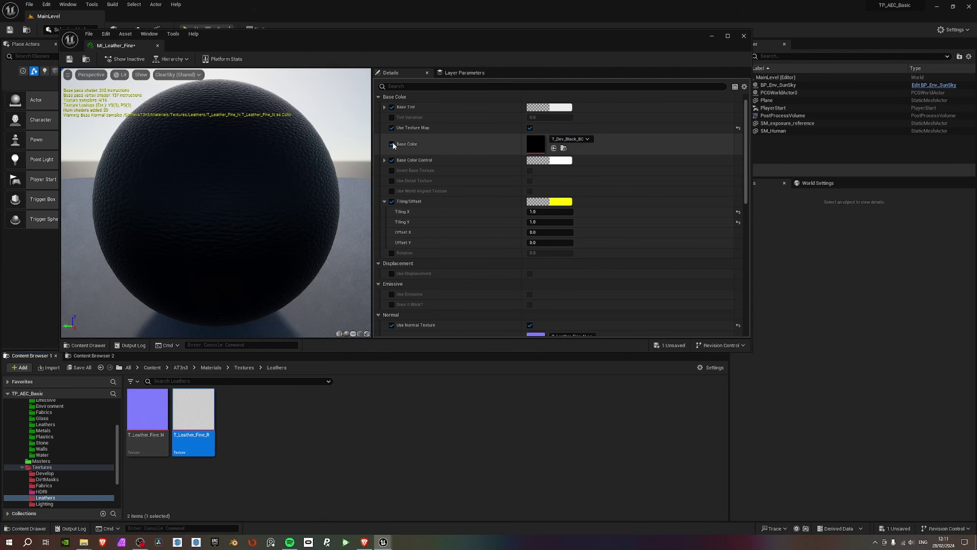
{"action": "left_click", "coordinate": [411, 131]}
Enable the Use Mask for Roughness parameter and turn it on.
{"action": "scroll", "coordinate": [511, 223], "scroll_direction": "down", "scroll_amount": 3}
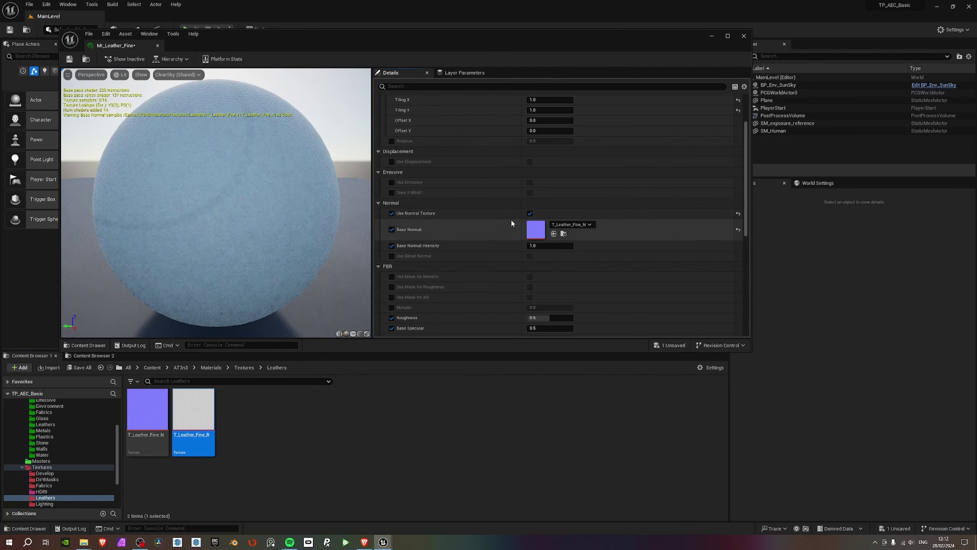
{"action": "scroll", "coordinate": [511, 223], "scroll_direction": "down", "scroll_amount": 1}
{"action": "left_click", "coordinate": [391, 262]}
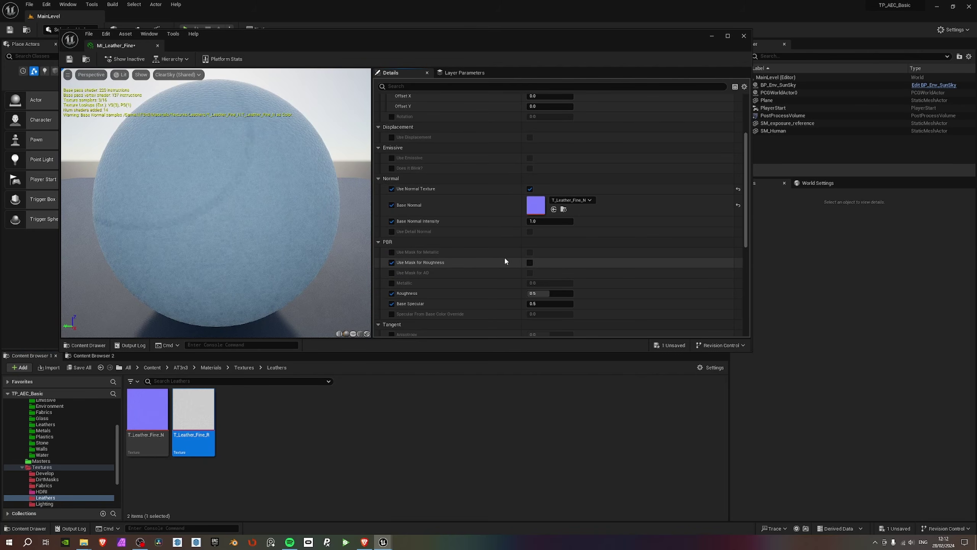
{"action": "left_click", "coordinate": [529, 263]}
Enable the PBR Mask Map and Roughness Bias parameters, and assign the T_Leather_Fine_R texture as the mask map.
{"action": "scroll", "coordinate": [485, 267], "scroll_direction": "down", "scroll_amount": 1}
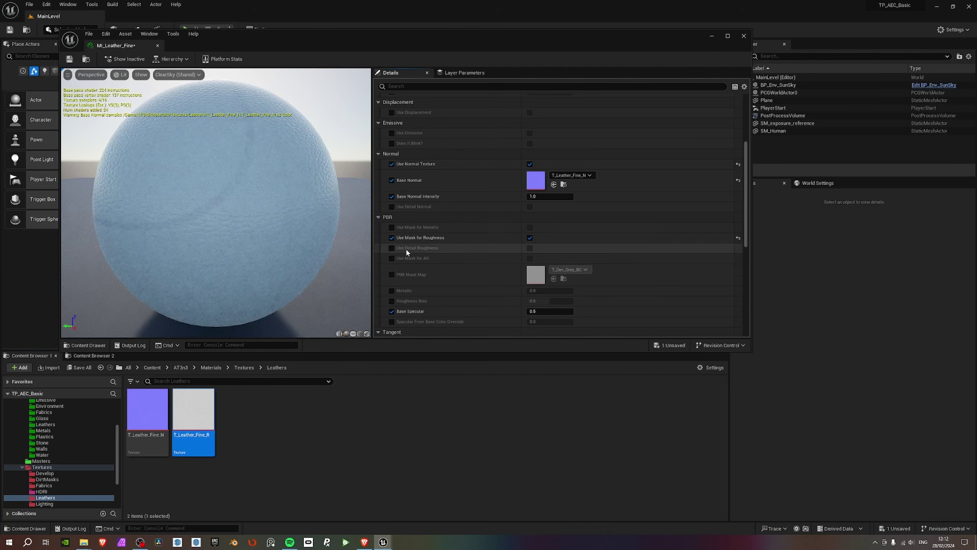
{"action": "scroll", "coordinate": [447, 263], "scroll_direction": "down", "scroll_amount": 1}
{"action": "left_click", "coordinate": [392, 249]}
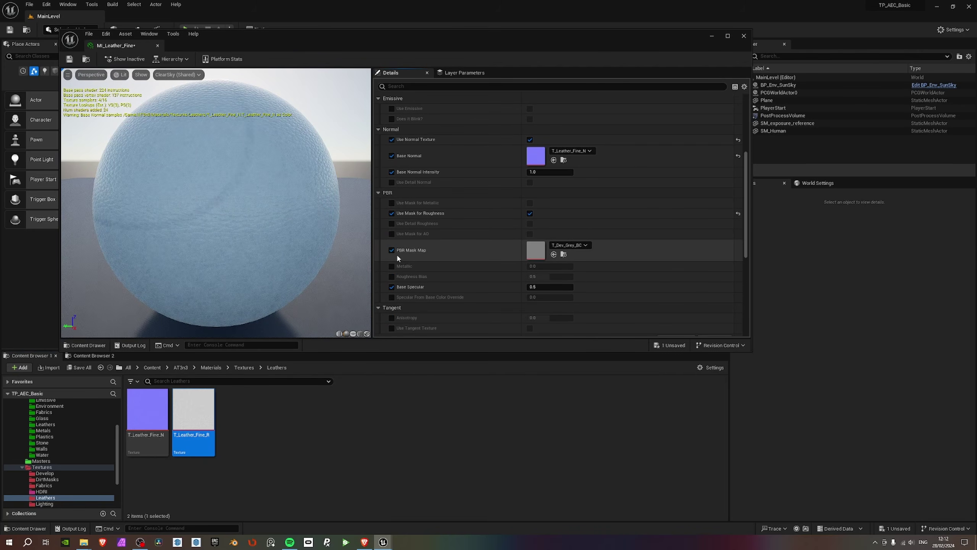
{"action": "left_click_drag", "start_coordinate": [202, 419], "coordinate": [535, 250]}
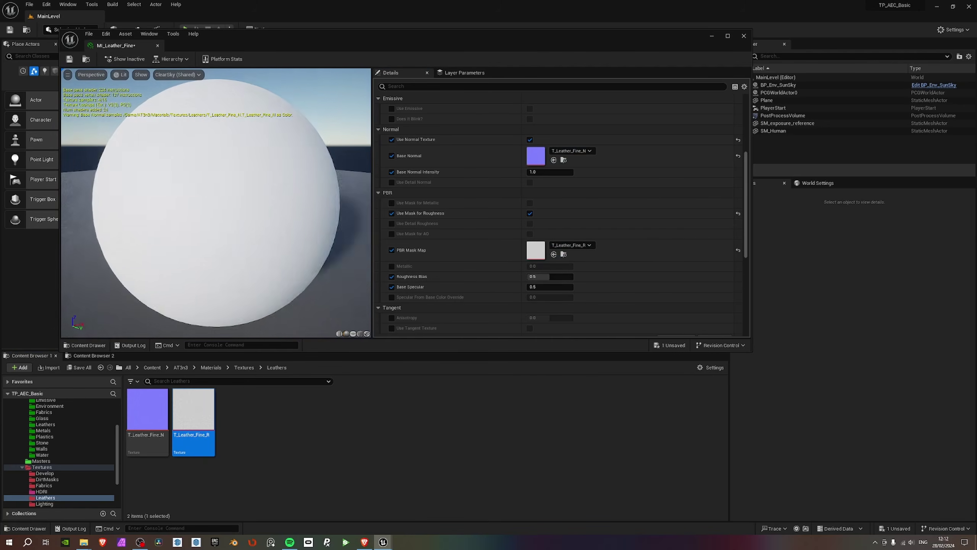
Place a cube shape on the floor beside the human figure and frame it in the level view.
{"action": "left_click_drag", "start_coordinate": [365, 46], "coordinate": [477, 399]}
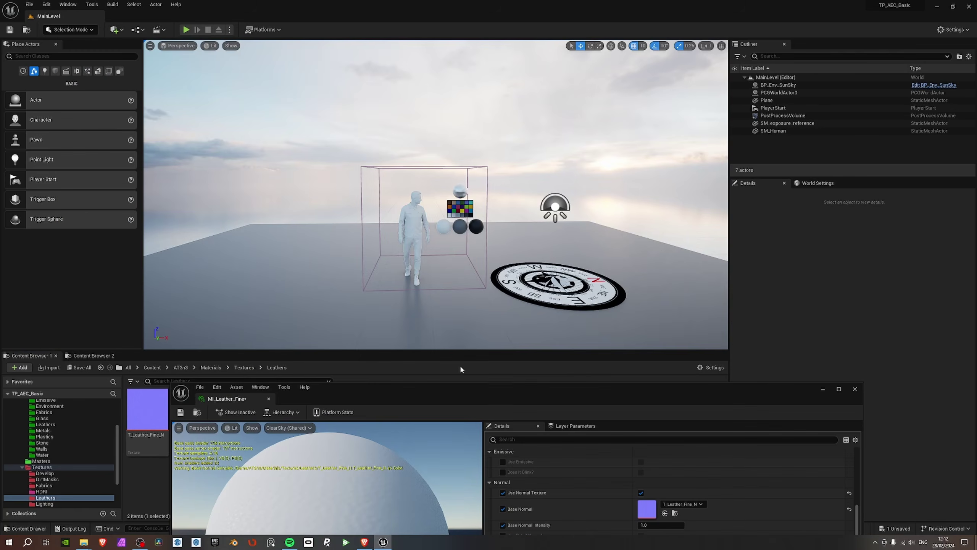
{"action": "left_click", "coordinate": [55, 71]}
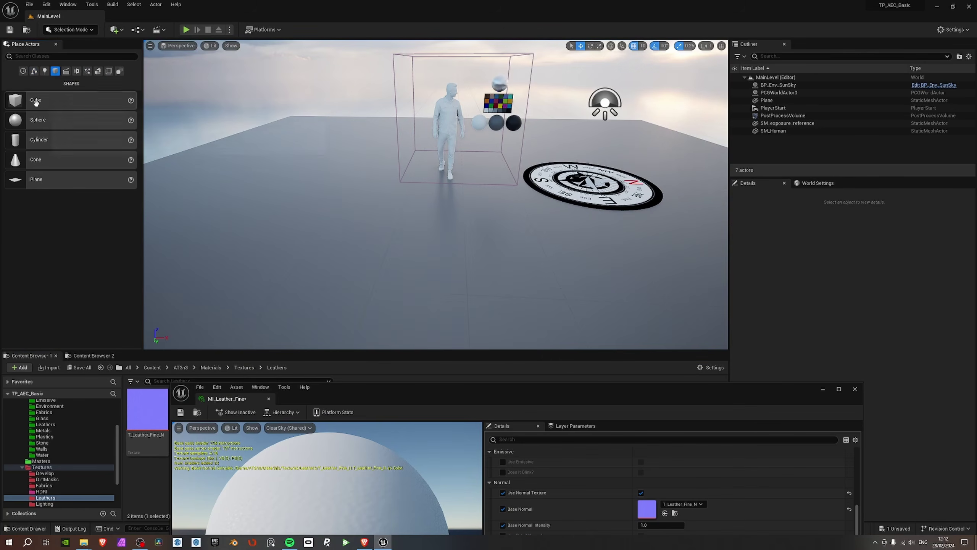
{"action": "mouse_move", "coordinate": [36, 101]}
{"action": "left_mouse_down"}
{"action": "mouse_move", "coordinate": [213, 144]}
{"action": "mouse_move", "coordinate": [284, 222]}
{"action": "mouse_move", "coordinate": [235, 142]}
{"action": "left_mouse_up"}
{"action": "key", "text": "f"}
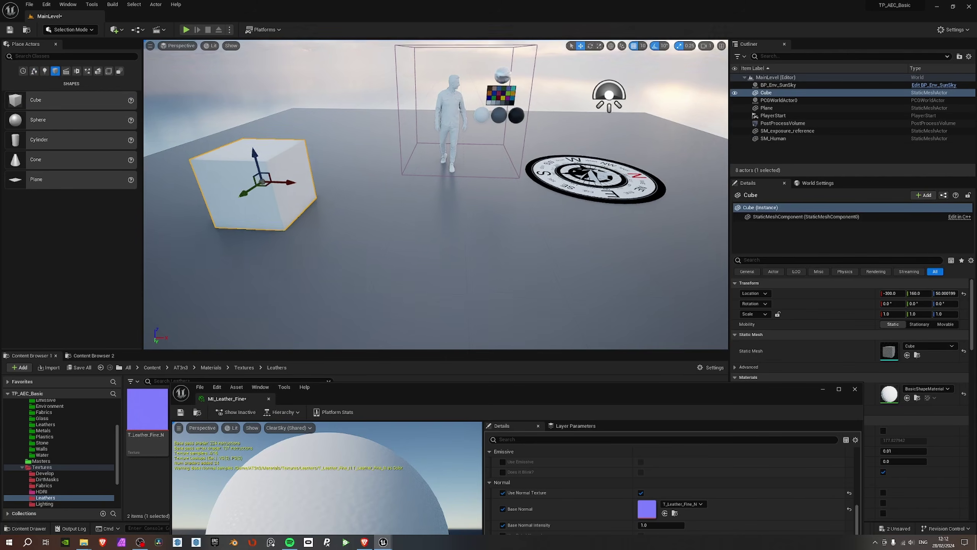
Save the MI_Leather_Fine material instance and apply it to the cube.
{"action": "left_click_drag", "start_coordinate": [384, 397], "coordinate": [508, 168]}
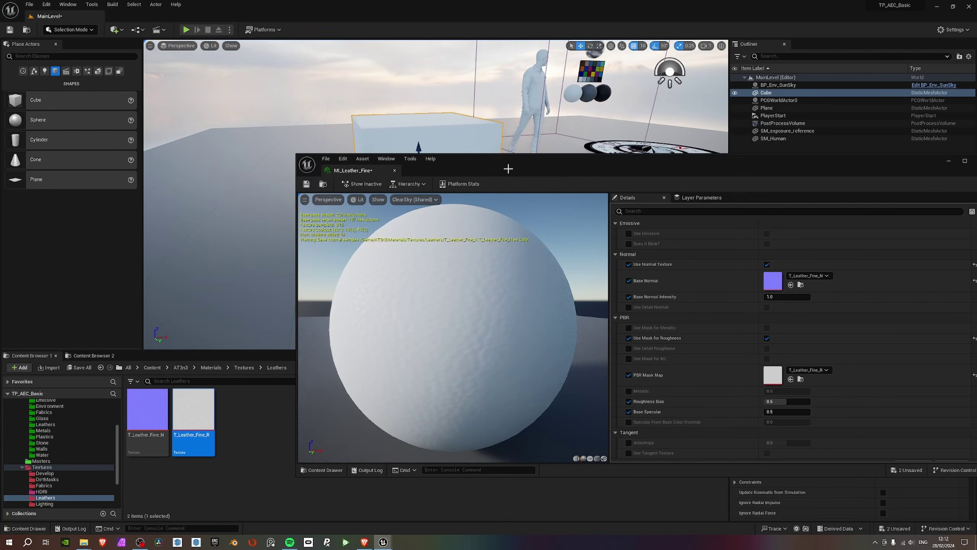
{"action": "left_click", "coordinate": [307, 185]}
{"action": "left_click", "coordinate": [323, 184]}
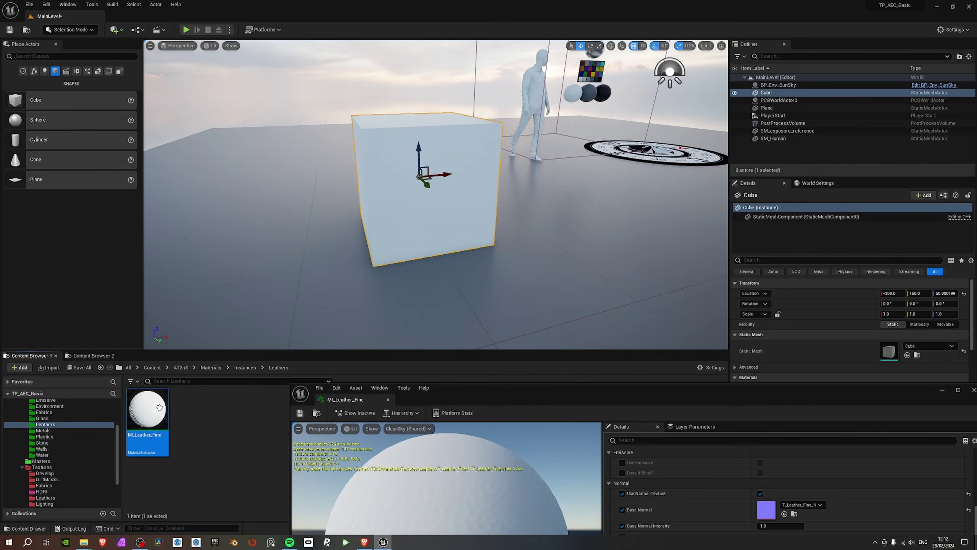
{"action": "left_click_drag", "start_coordinate": [159, 407], "coordinate": [379, 185]}
Examine the leather texture on the cube's faces up close from several angles.
{"action": "scroll", "coordinate": [379, 185], "scroll_direction": "up", "scroll_amount": 5}
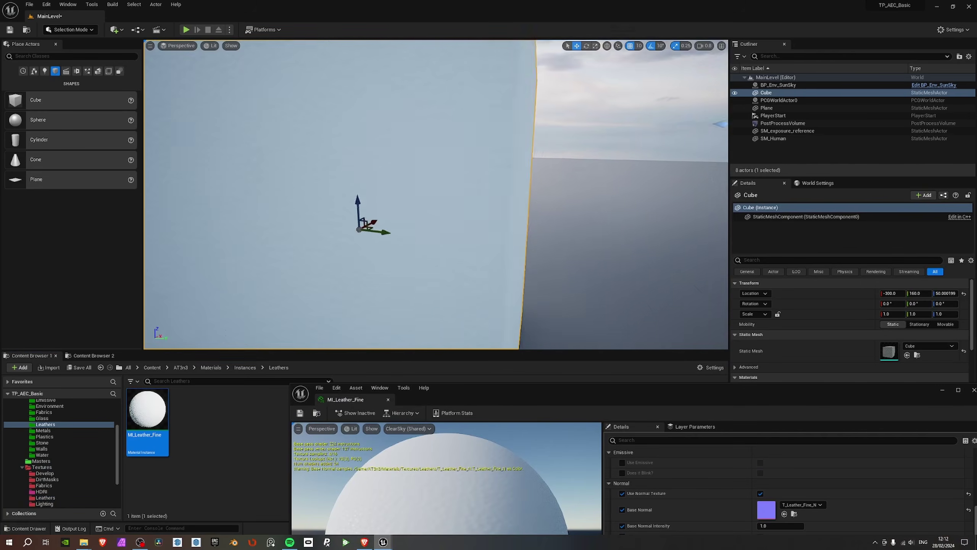
{"action": "key", "text": "s"}
{"action": "right_click_drag", "start_coordinate": [379, 186], "coordinate": [399, 173]}
{"action": "scroll", "coordinate": [379, 173], "scroll_direction": "down", "scroll_amount": 5}
{"action": "key", "text": "w"}
{"action": "key", "text": "a"}
{"action": "key", "text": "s"}
{"action": "key", "text": "w"}
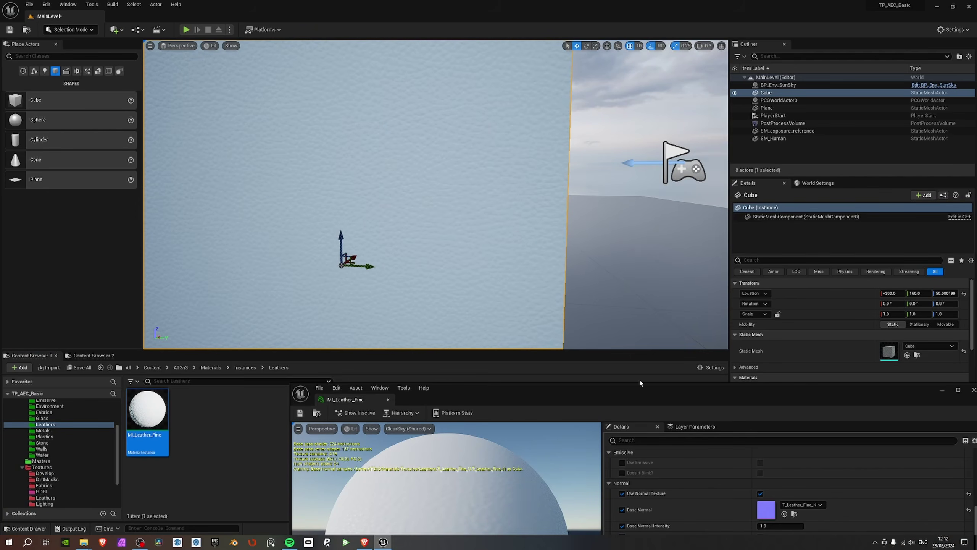
Set the Base Tint of the leather material to brown with hue about 13, saturation about 0.91 and value about 0.45.
{"action": "left_click_drag", "start_coordinate": [623, 390], "coordinate": [241, 291]}
{"action": "scroll", "coordinate": [480, 473], "scroll_direction": "up", "scroll_amount": 5}
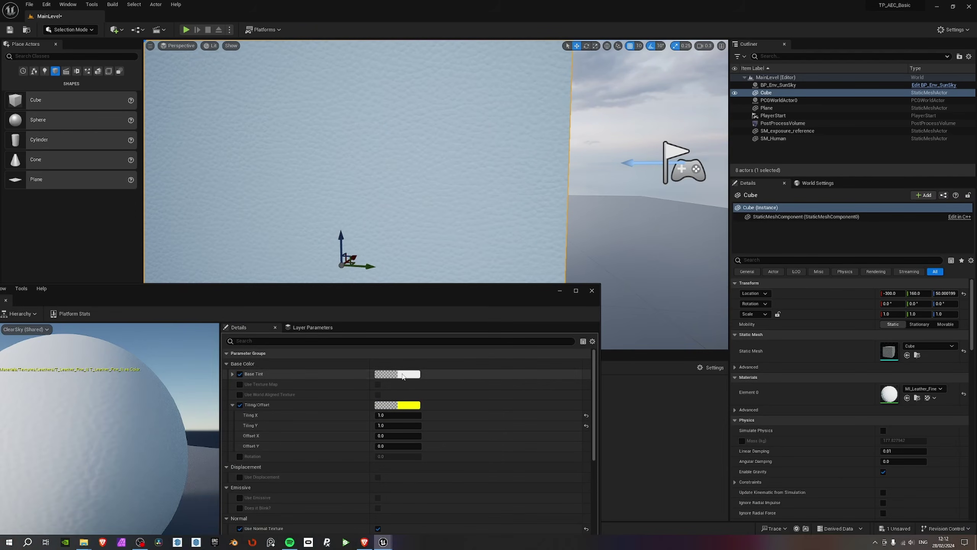
{"action": "left_click", "coordinate": [387, 374]}
{"action": "left_click_drag", "start_coordinate": [462, 405], "coordinate": [476, 406]}
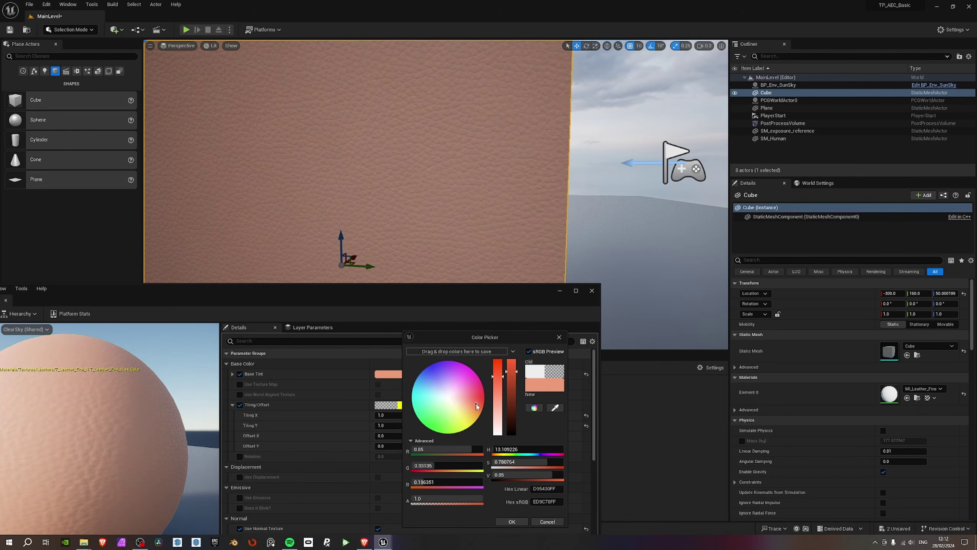
{"action": "left_click_drag", "start_coordinate": [515, 373], "coordinate": [515, 400]}
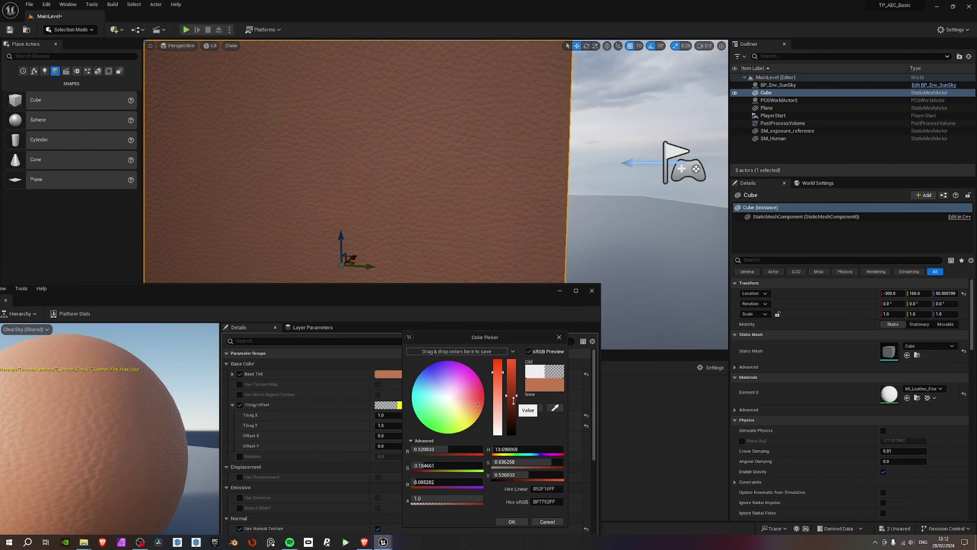
{"action": "scroll", "coordinate": [435, 194], "scroll_direction": "up", "scroll_amount": 2}
{"action": "mouse_move", "coordinate": [436, 195]}
{"action": "right_mouse_down"}
{"action": "mouse_move", "coordinate": [457, 189]}
{"action": "mouse_move", "coordinate": [430, 186]}
{"action": "right_mouse_up"}
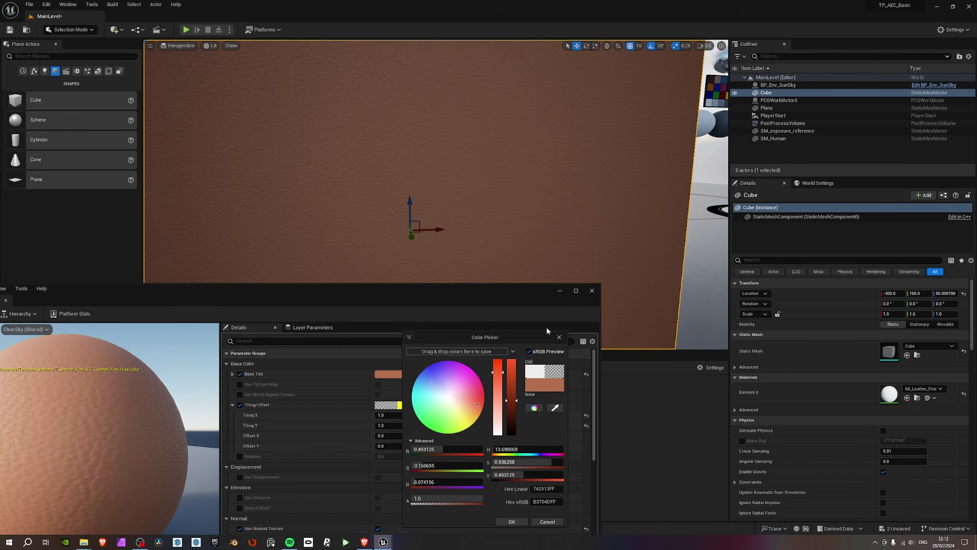
{"action": "left_click_drag", "start_coordinate": [505, 372], "coordinate": [503, 370]}
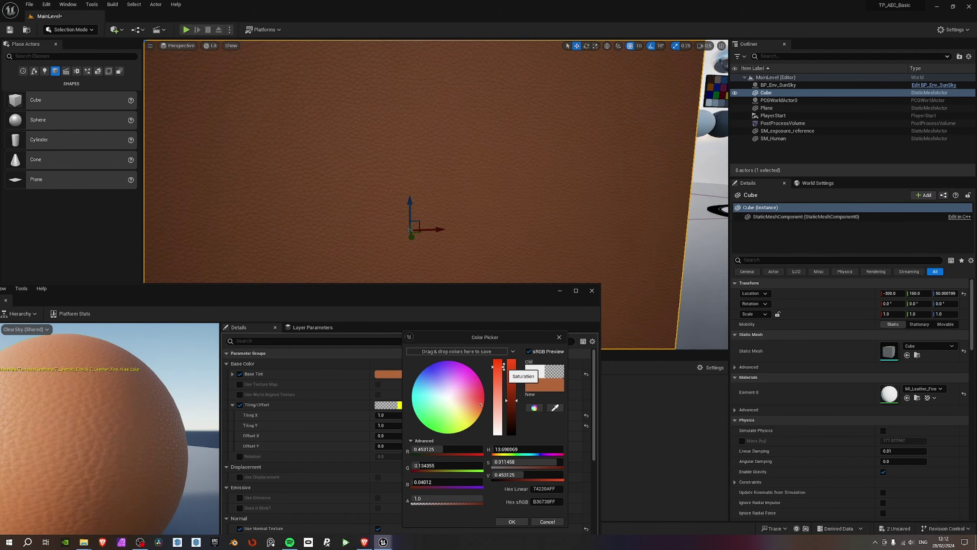
{"action": "left_click", "coordinate": [509, 521]}
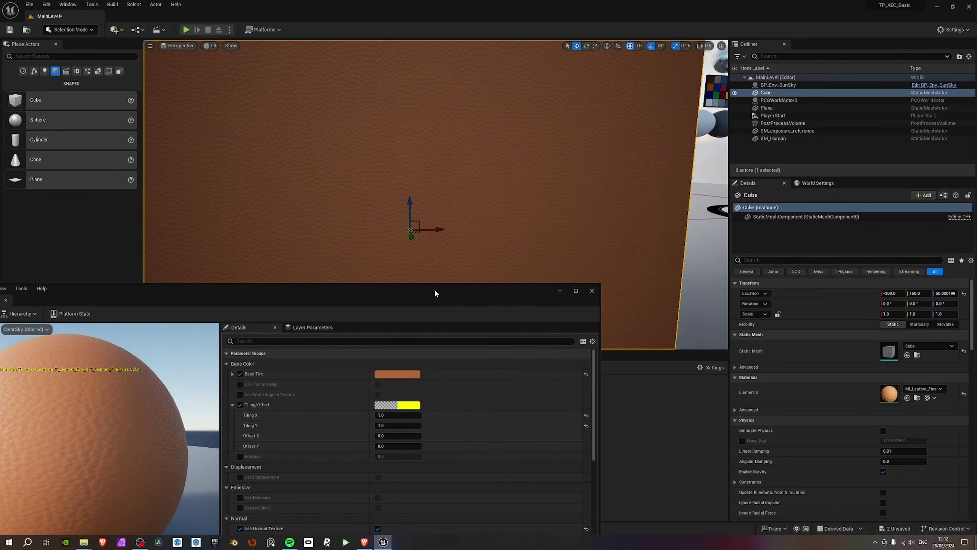
Frame the cube in the level and save the tinted MI_Leather_Fine material instance.
{"action": "left_click_drag", "start_coordinate": [435, 292], "coordinate": [805, 228]}
{"action": "key", "text": "f"}
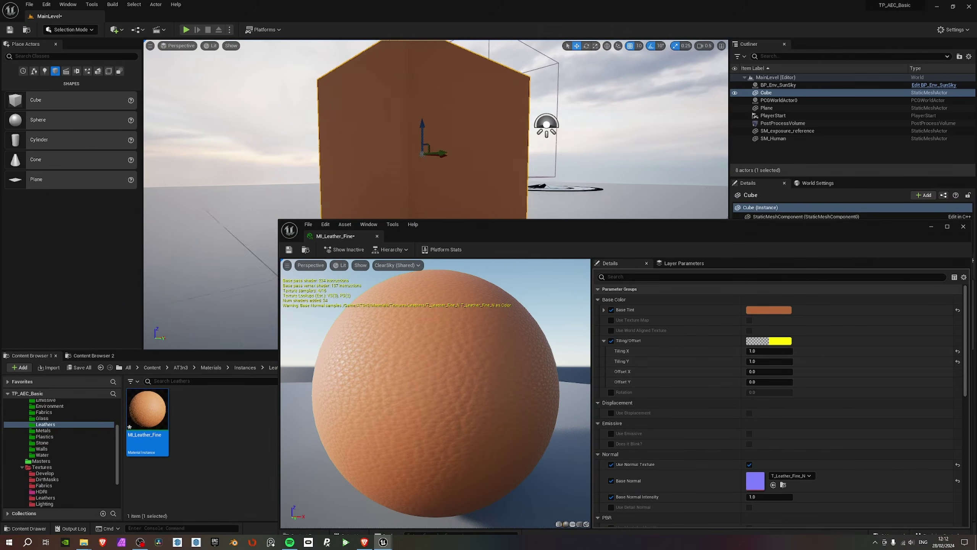
{"action": "left_click", "coordinate": [289, 251]}
Enable the Use Mask for AO parameter in the PBR group and turn it on.
{"action": "left_click_drag", "start_coordinate": [601, 231], "coordinate": [546, 173]}
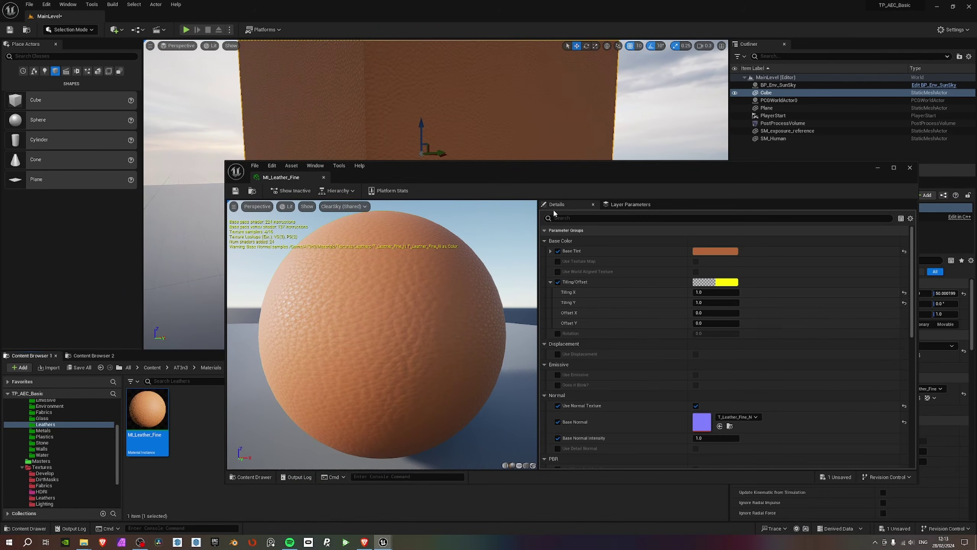
{"action": "scroll", "coordinate": [662, 400], "scroll_direction": "down", "scroll_amount": 5}
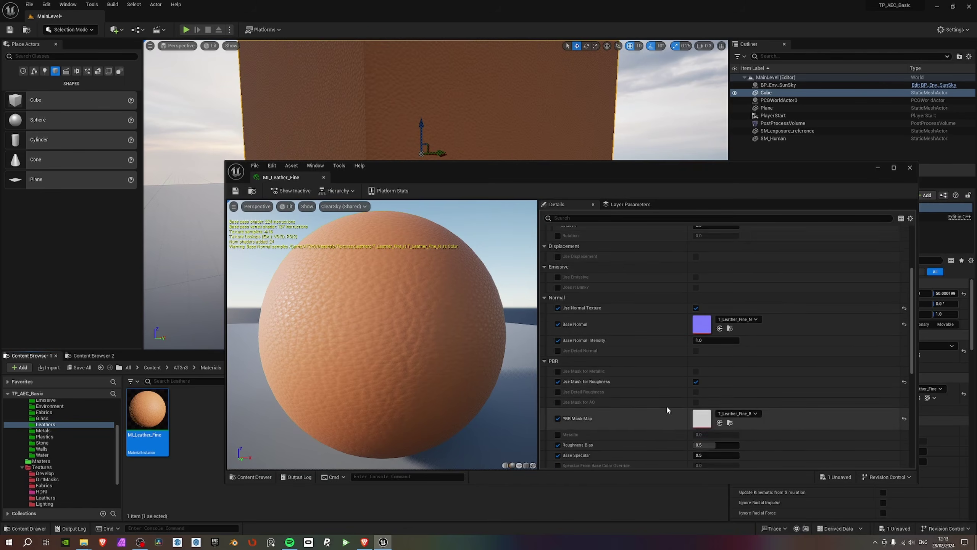
{"action": "left_click", "coordinate": [557, 378]}
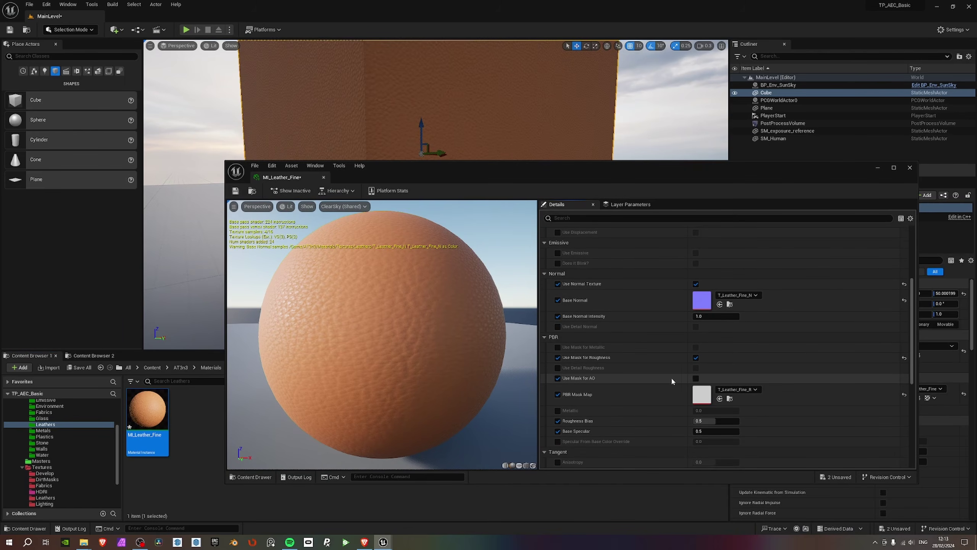
{"action": "left_click", "coordinate": [696, 377]}
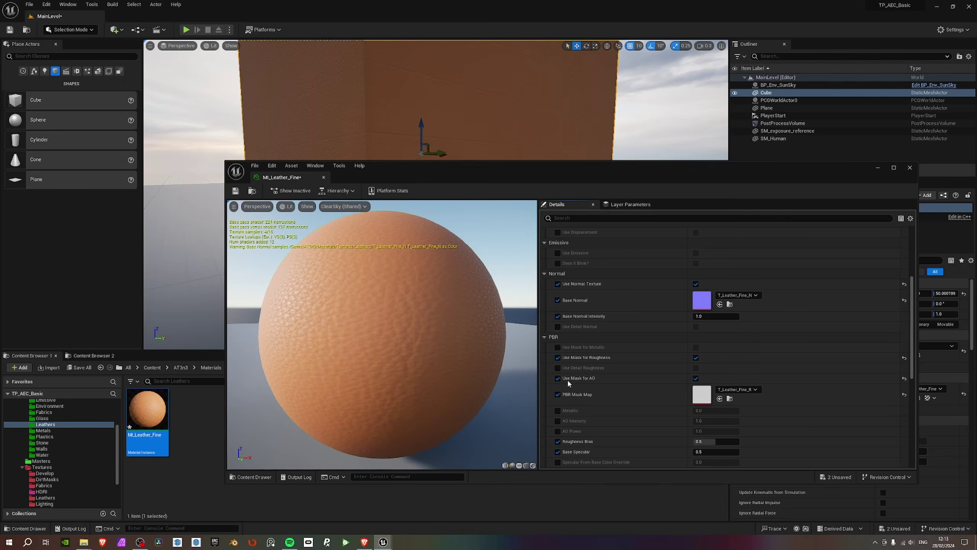
Open the T_Leather_Fine_R mask texture and inspect its red, green and blue channels separately.
{"action": "double_click", "coordinate": [706, 400]}
{"action": "left_click", "coordinate": [366, 191]}
{"action": "left_click", "coordinate": [378, 191]}
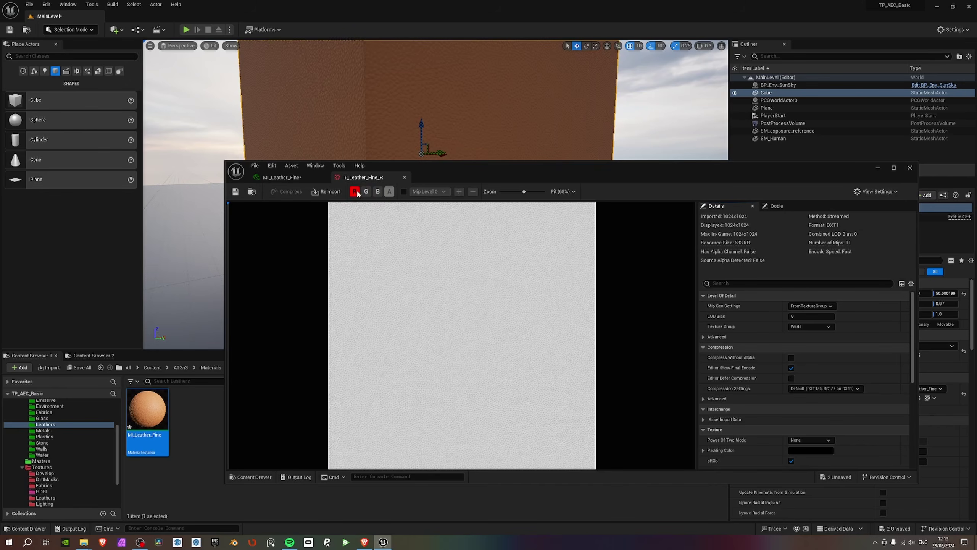
{"action": "left_click", "coordinate": [365, 191]}
{"action": "left_click", "coordinate": [377, 191]}
{"action": "left_click_drag", "start_coordinate": [540, 176], "coordinate": [496, 128]}
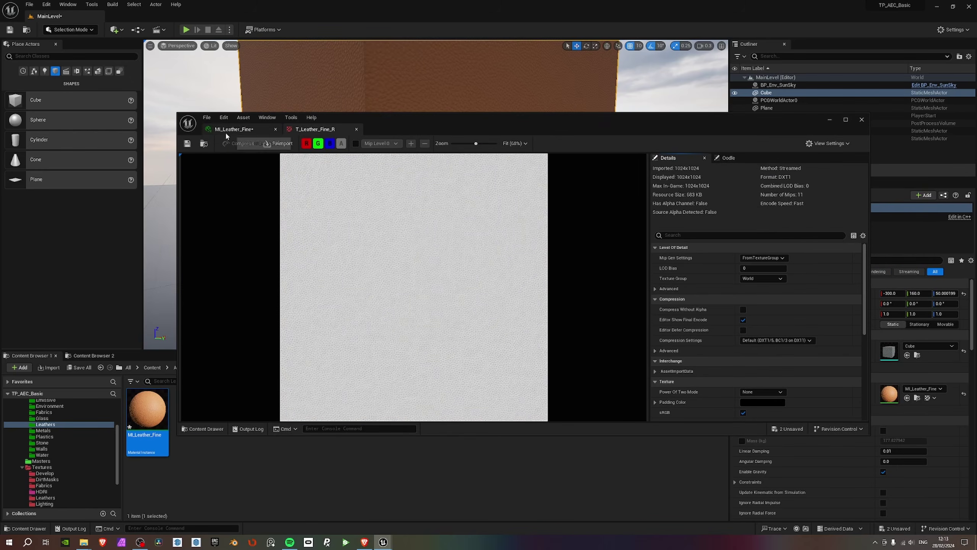
Find the Allow Static Lighting option in the project settings under Engine - Rendering and turn it off.
{"action": "left_click", "coordinate": [830, 122]}
{"action": "right_click_drag", "start_coordinate": [310, 269], "coordinate": [310, 269]}
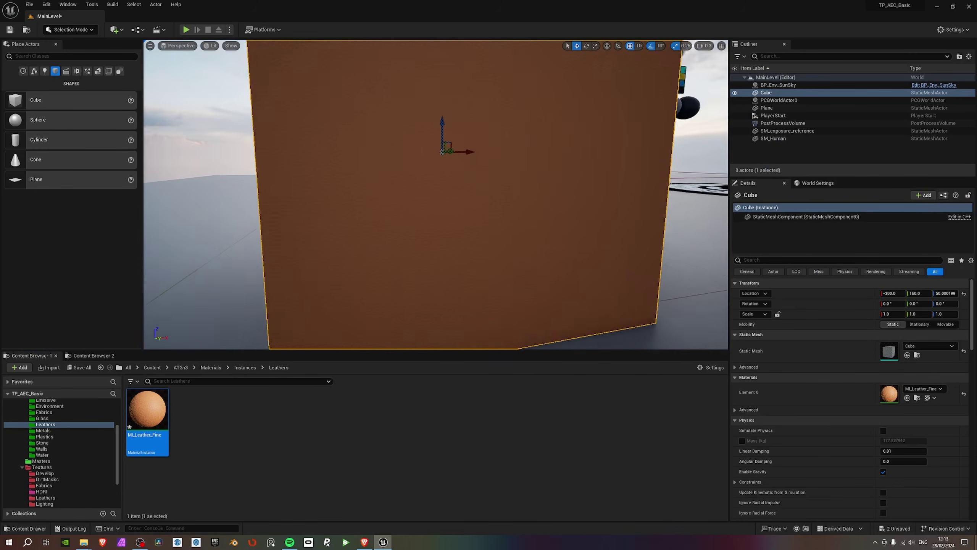
{"action": "right_click_drag", "start_coordinate": [454, 172], "coordinate": [454, 172]}
{"action": "key", "text": "s"}
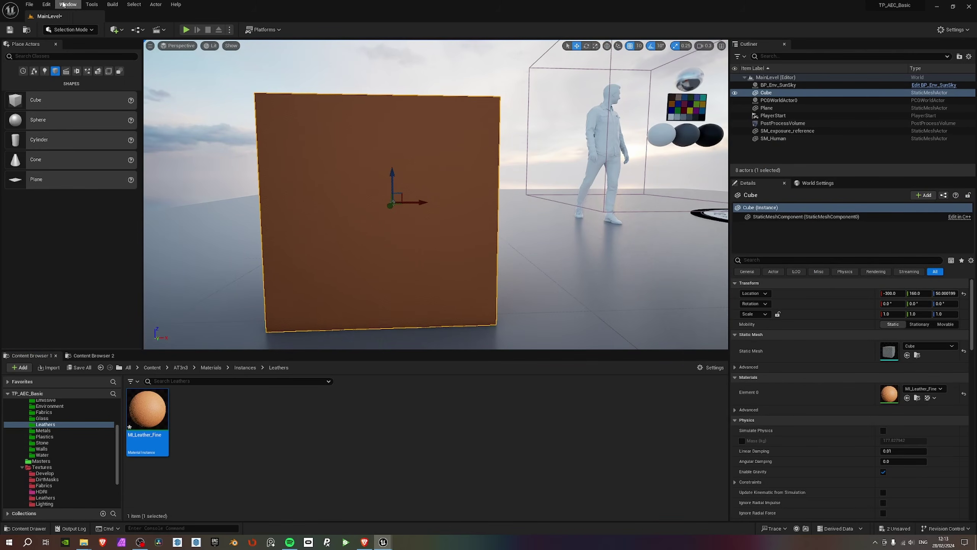
{"action": "left_click", "coordinate": [46, 4]}
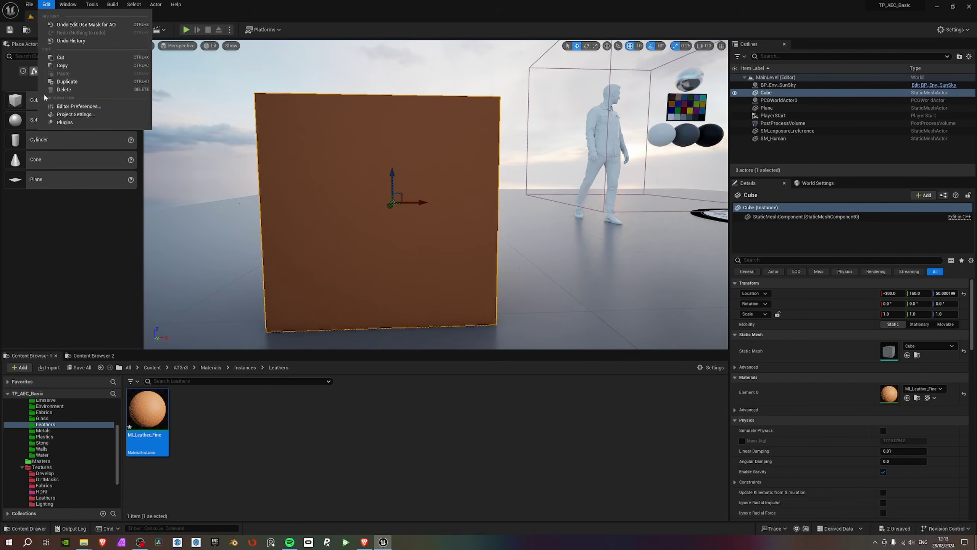
{"action": "left_click", "coordinate": [76, 114]}
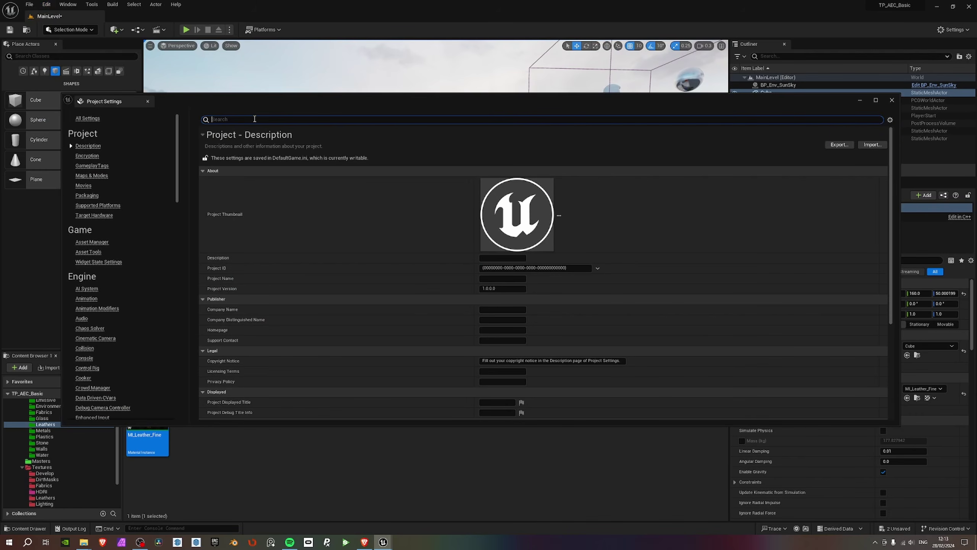
{"action": "type", "text": "allow static li"}
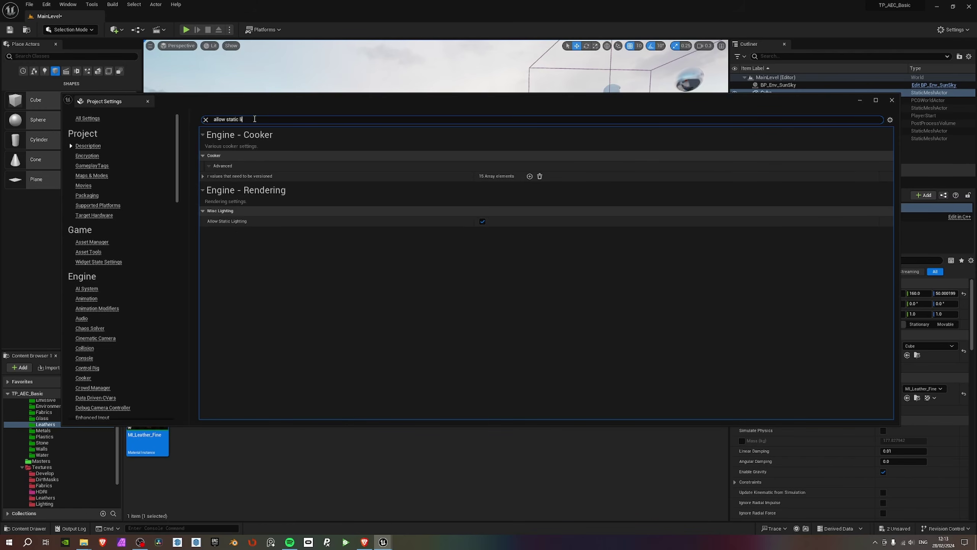
{"action": "mouse_move", "coordinate": [242, 224]}
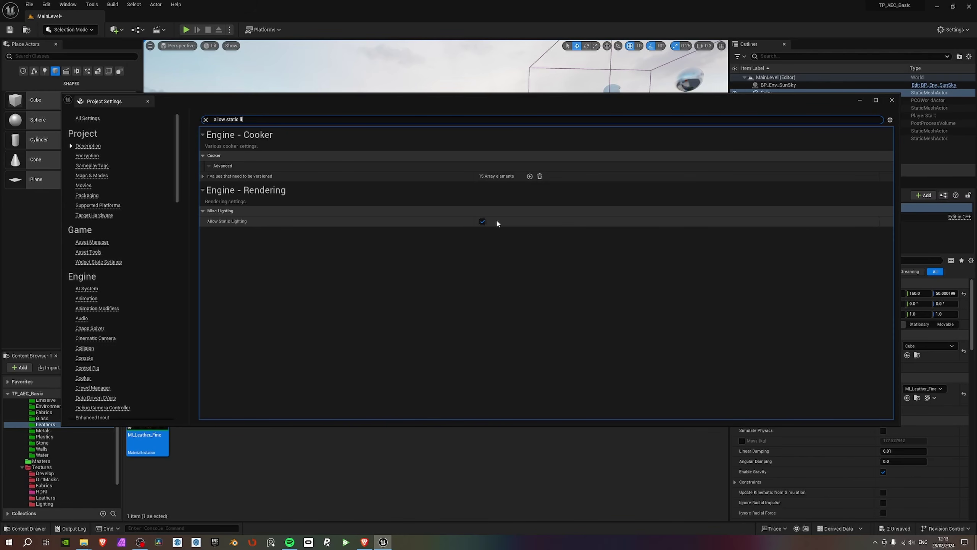
{"action": "left_click", "coordinate": [482, 222]}
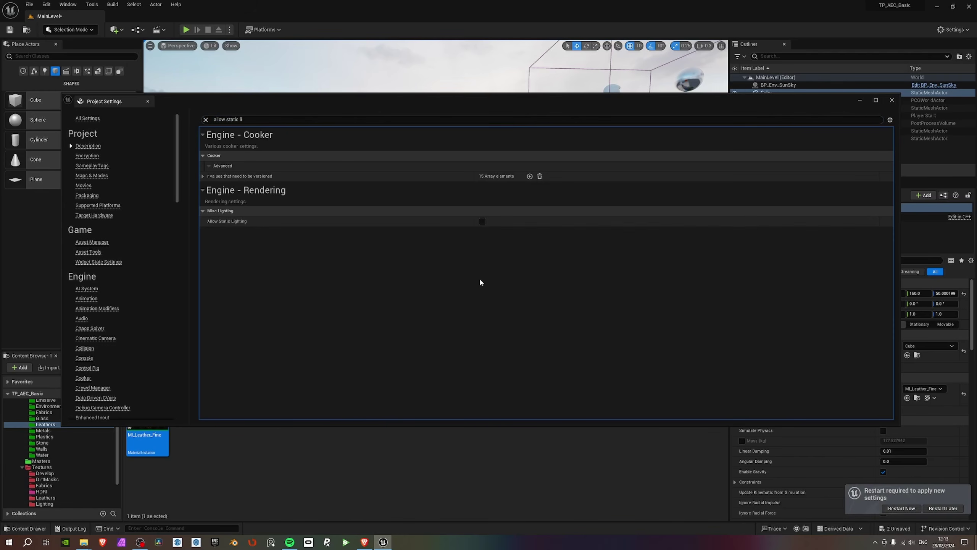
Restart the editor to apply the new project setting, saving MainLevel and MI_Leather_Fine first.
{"action": "left_click", "coordinate": [901, 508]}
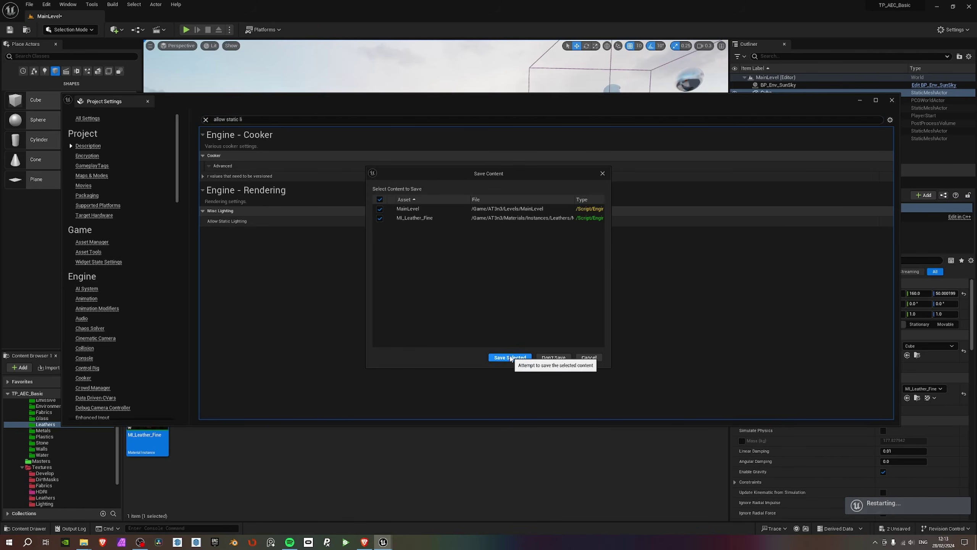
{"action": "left_click", "coordinate": [509, 358]}
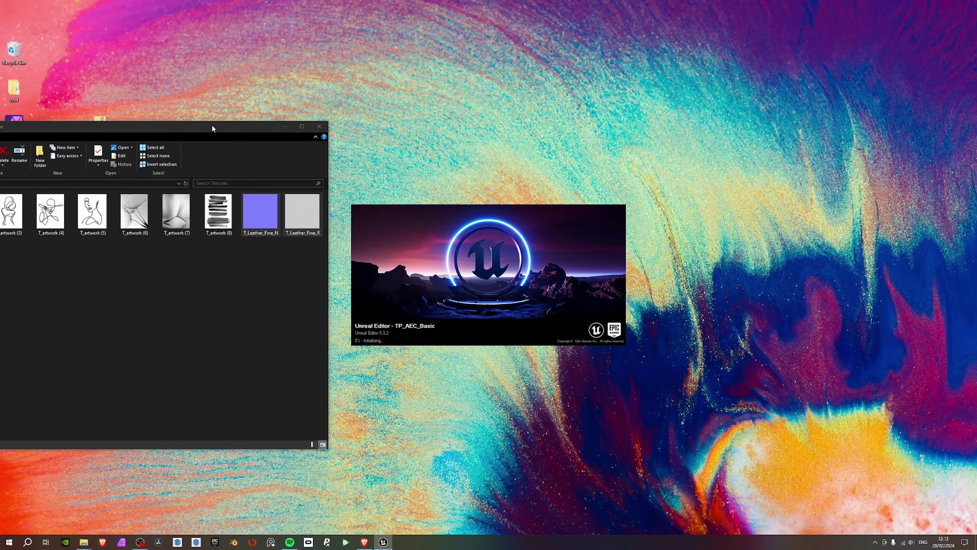
{"action": "left_click_drag", "start_coordinate": [214, 122], "coordinate": [873, 73]}
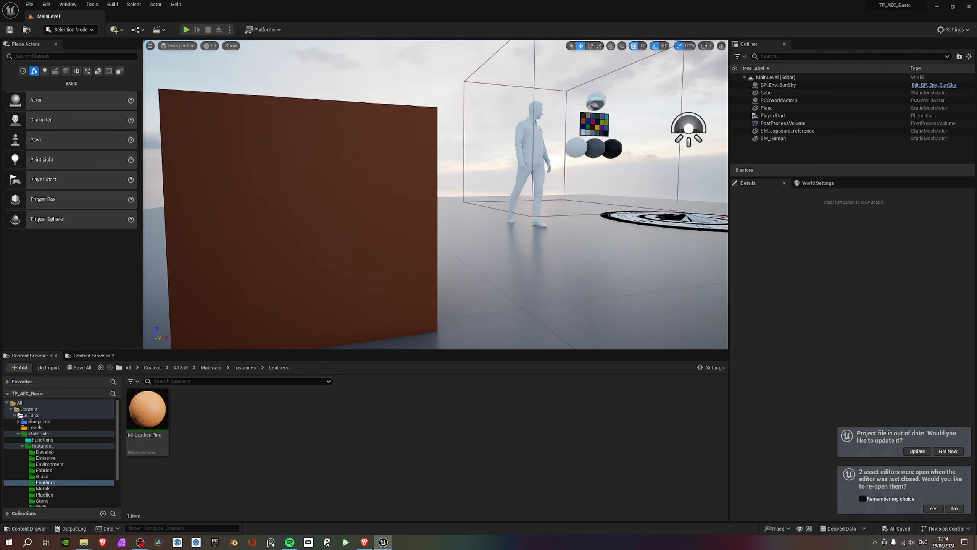
Open MI_Leather_Fine beside the view of the cube and enable its AO Intensity and AO Power parameters.
{"action": "mouse_move", "coordinate": [436, 195]}
{"action": "right_mouse_down"}
{"action": "mouse_move", "coordinate": [384, 194]}
{"action": "mouse_move", "coordinate": [436, 194]}
{"action": "right_mouse_up"}
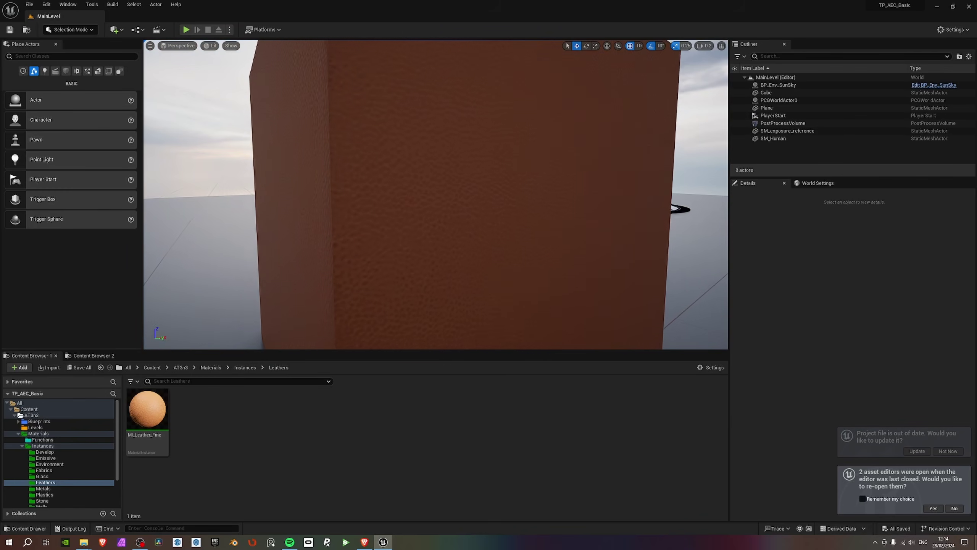
{"action": "right_click_drag", "start_coordinate": [349, 207], "coordinate": [316, 235]}
{"action": "double_click", "coordinate": [167, 404]}
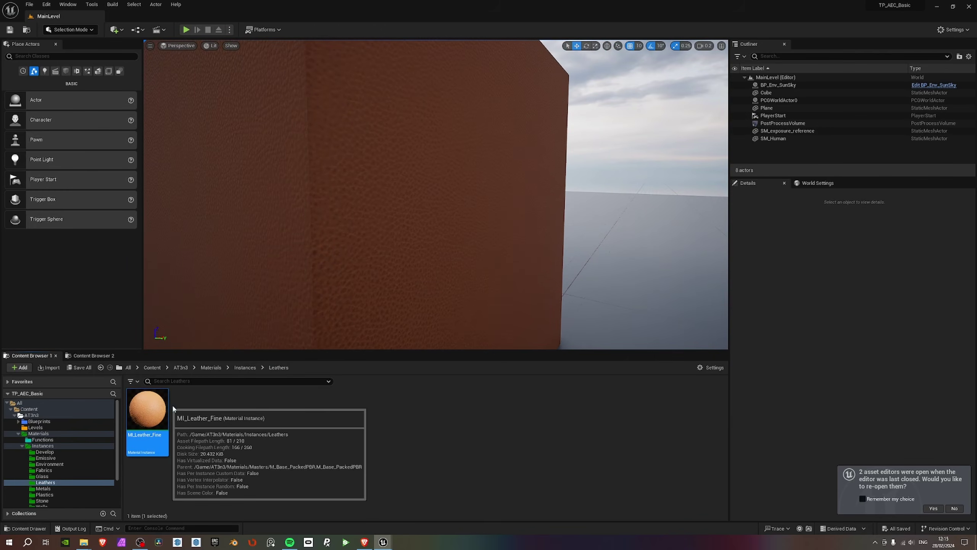
{"action": "left_click_drag", "start_coordinate": [490, 124], "coordinate": [736, 54]}
{"action": "scroll", "coordinate": [835, 236], "scroll_direction": "down", "scroll_amount": 8}
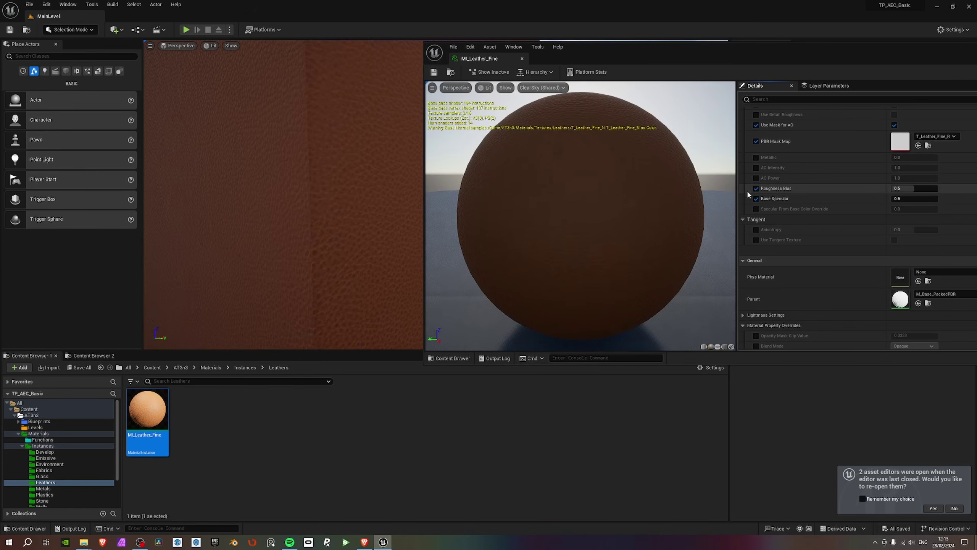
{"action": "left_click", "coordinate": [756, 178]}
{"action": "left_click", "coordinate": [755, 167]}
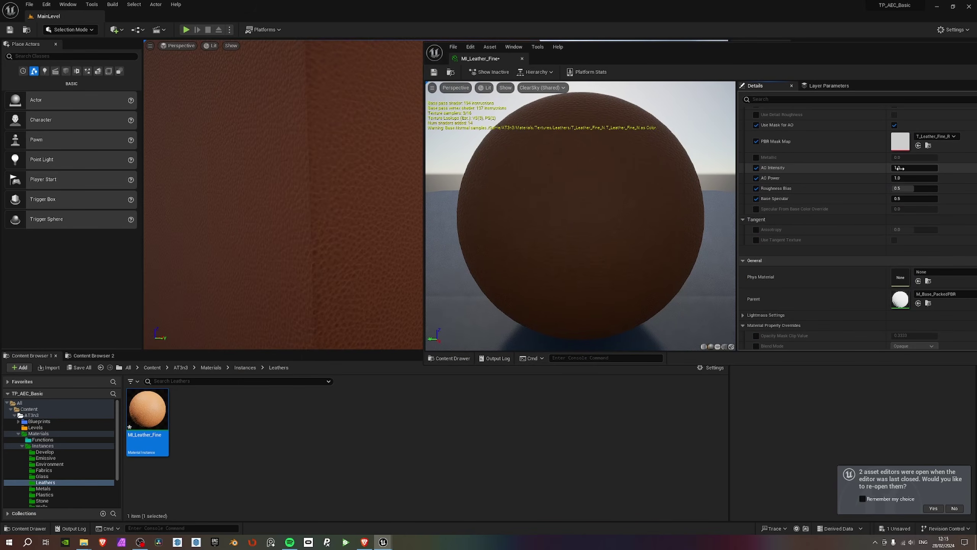
Try an AO Intensity of about 2.29 on the leather material, then set it back to 1.
{"action": "left_click_drag", "start_coordinate": [900, 168], "coordinate": [934, 169]}
{"action": "right_click_drag", "start_coordinate": [319, 195], "coordinate": [289, 209]}
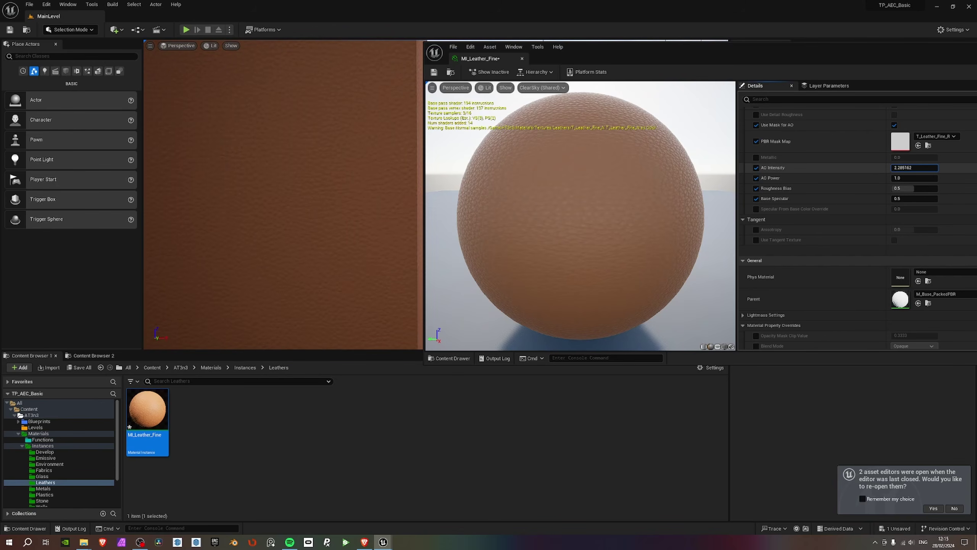
{"action": "left_click_drag", "start_coordinate": [923, 168], "coordinate": [883, 168]}
{"action": "left_click", "coordinate": [922, 170]}
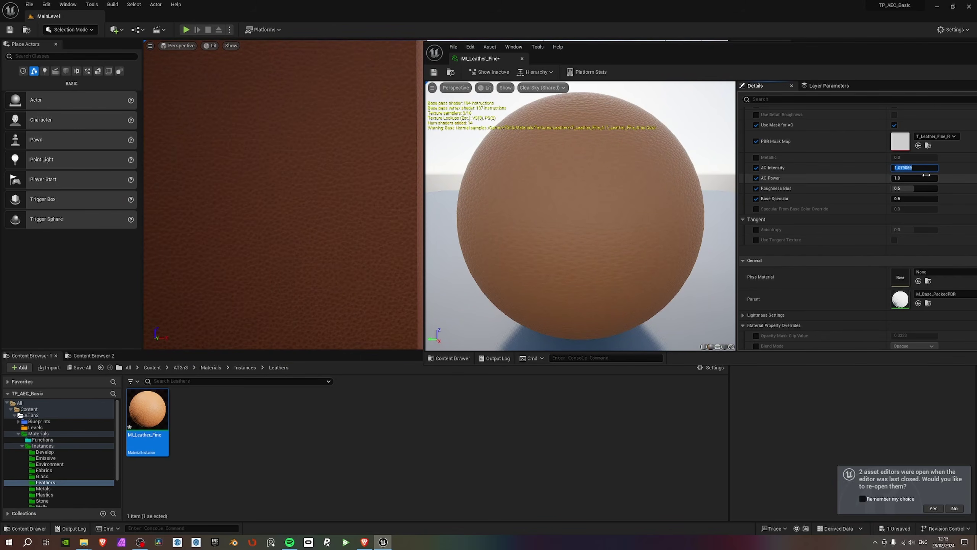
{"action": "type", "text": "1"}
{"action": "key", "text": "Return"}
{"action": "mouse_move", "coordinate": [327, 177]}
{"action": "right_mouse_down"}
{"action": "mouse_move", "coordinate": [358, 181]}
{"action": "mouse_move", "coordinate": [343, 203]}
{"action": "mouse_move", "coordinate": [324, 184]}
{"action": "right_mouse_up"}
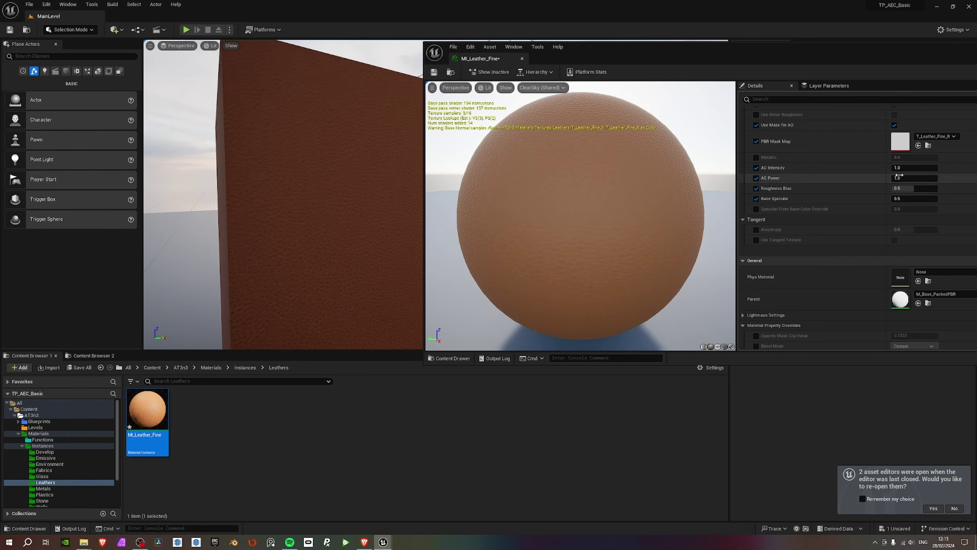
Try lowering the leather's AO Power to 0, compare the effect on the cube, then set it back to 1.
{"action": "left_click_drag", "start_coordinate": [914, 177], "coordinate": [911, 178]}
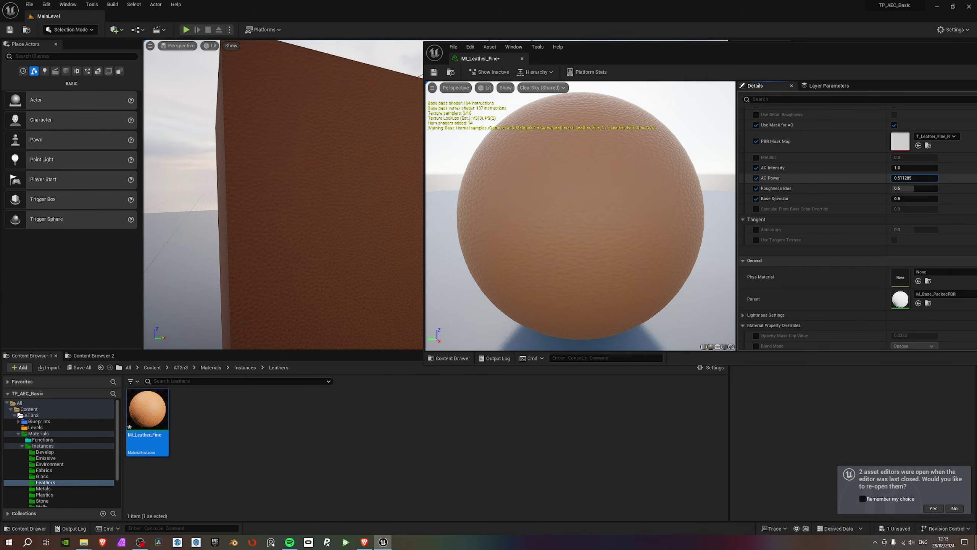
{"action": "left_click", "coordinate": [916, 178]}
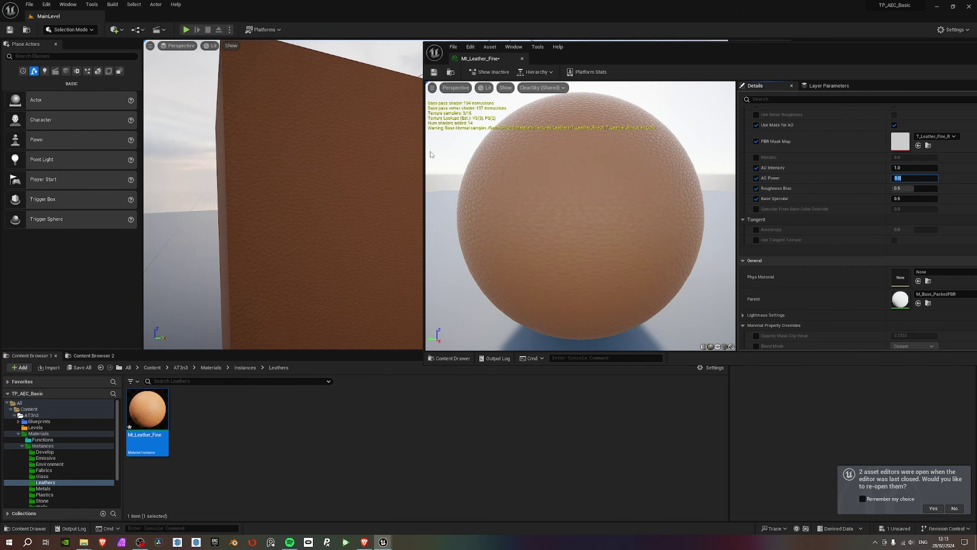
{"action": "right_click_drag", "start_coordinate": [380, 172], "coordinate": [253, 65]}
{"action": "left_click_drag", "start_coordinate": [313, 155], "coordinate": [427, 162], "text": "alt"}
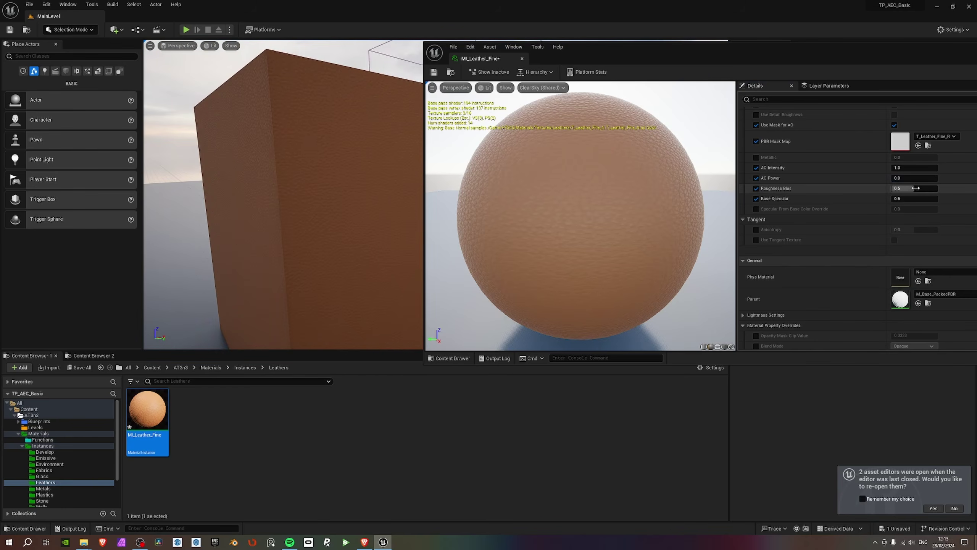
{"action": "left_click", "coordinate": [930, 178]}
{"action": "type", "text": "1"}
{"action": "key", "text": "Return"}
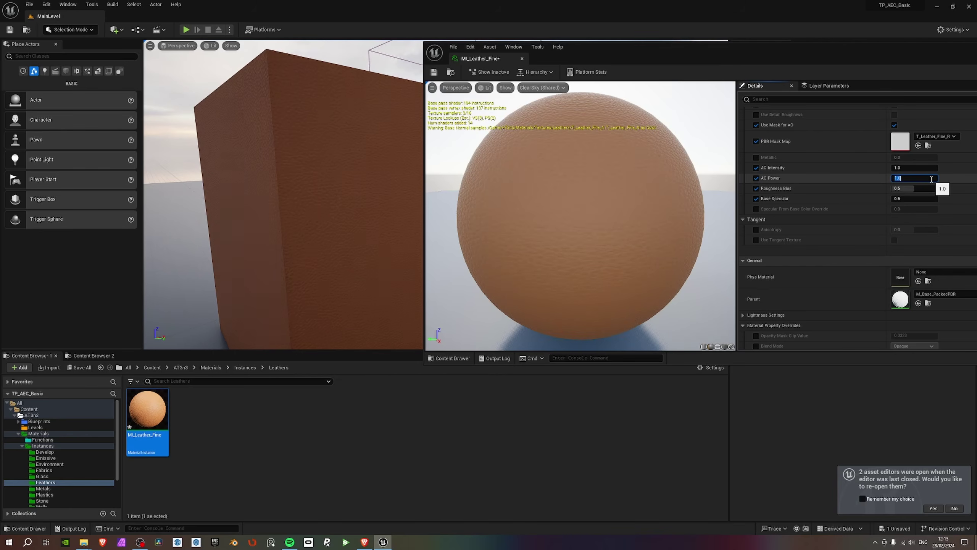
Set the leather's AO Intensity to 1.5, then save and close MI_Leather_Fine.
{"action": "left_click", "coordinate": [913, 168]}
{"action": "type", "text": "1."}
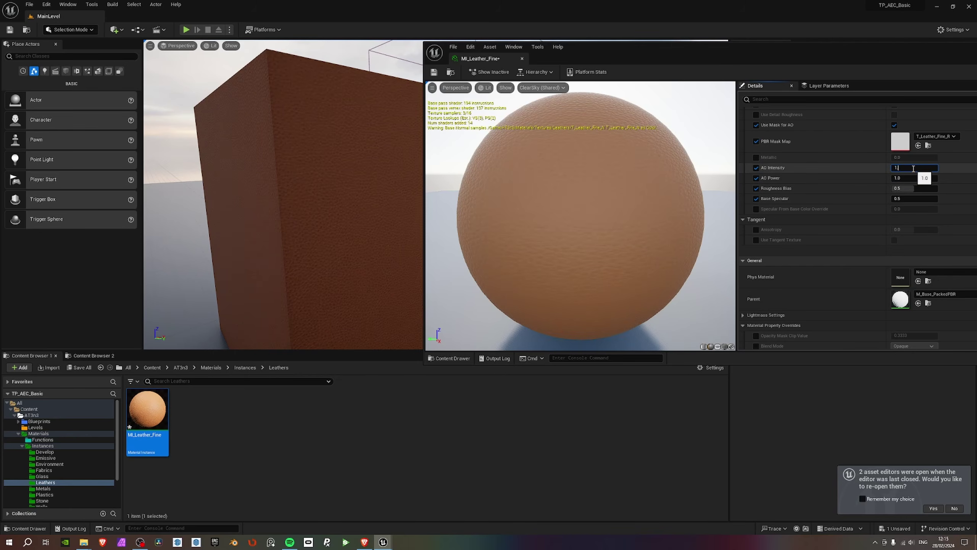
{"action": "type", "text": "5"}
{"action": "key", "text": "Return"}
{"action": "right_click_drag", "start_coordinate": [389, 157], "coordinate": [300, 157]}
{"action": "left_click", "coordinate": [434, 72]}
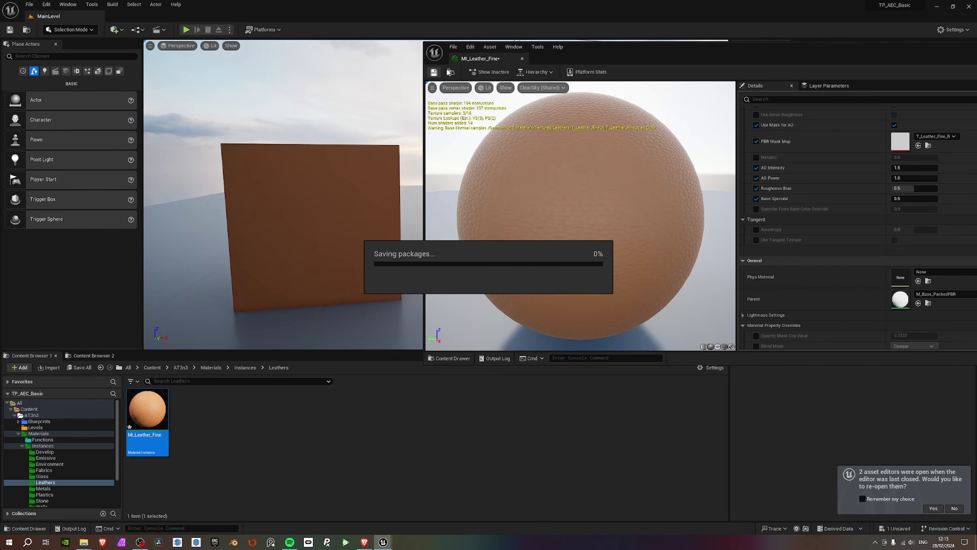
{"action": "left_click_drag", "start_coordinate": [926, 54], "coordinate": [674, 74]}
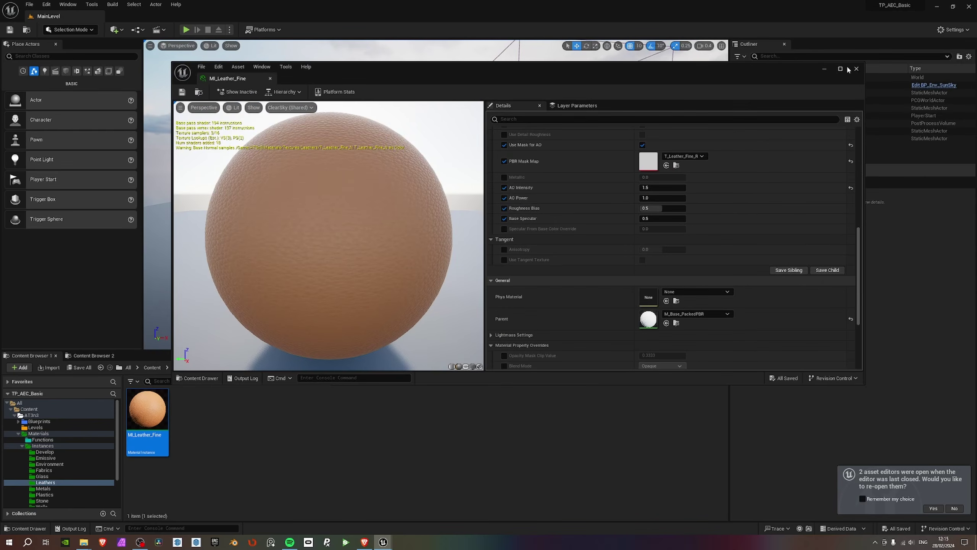
{"action": "left_click", "coordinate": [857, 68]}
Duplicate MI_Leather_Fine as MI_Leather_Fine_Black and apply the copy to the cube.
{"action": "right_click", "coordinate": [153, 416]}
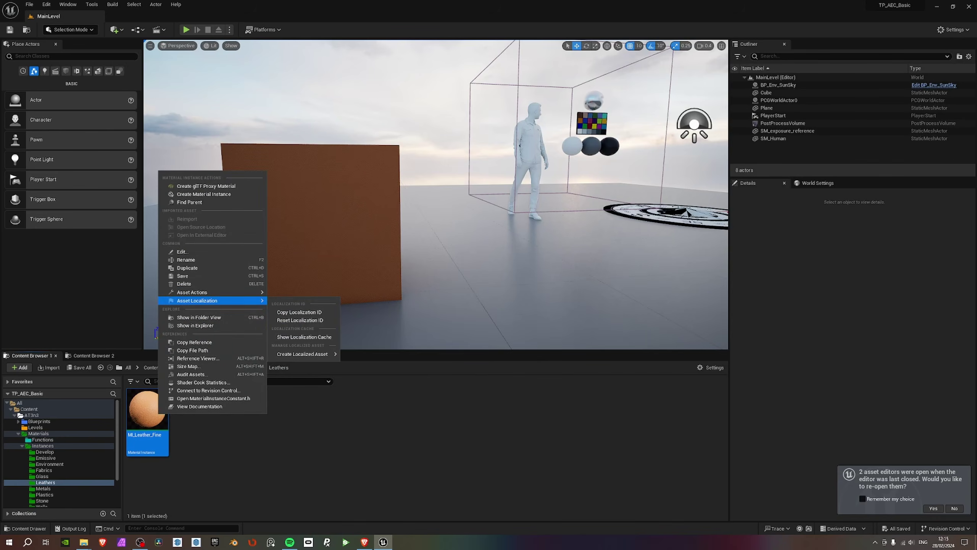
{"action": "left_click", "coordinate": [187, 268]}
{"action": "key", "text": "End"}
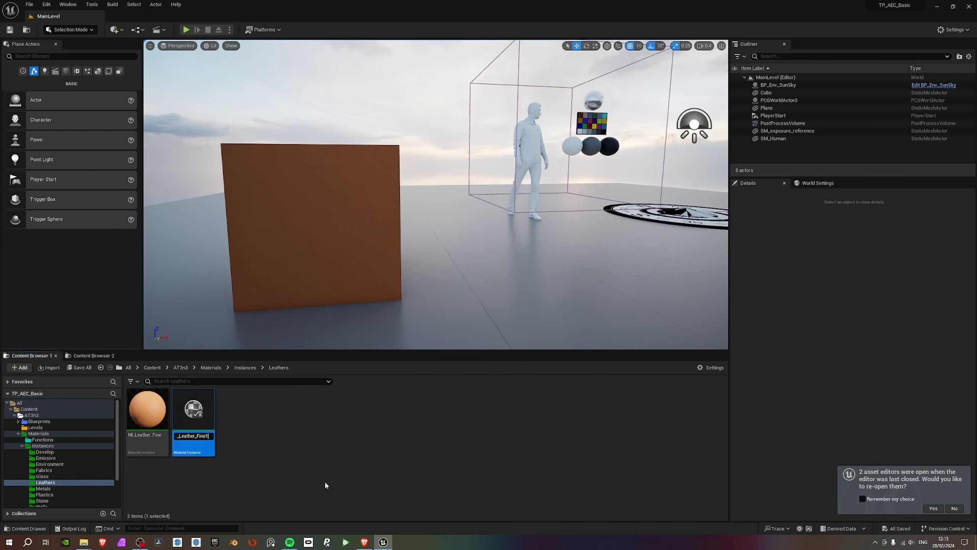
{"action": "key", "text": "shift+Left"}
{"action": "key", "text": "shift+Left"}
{"action": "key", "text": "shift+Left"}
{"action": "key", "text": "shift+Left"}
{"action": "key", "text": "shift+Left"}
{"action": "type", "text": "Fine_Black"}
{"action": "key", "text": "Return"}
{"action": "left_click_drag", "start_coordinate": [192, 417], "coordinate": [314, 235]}
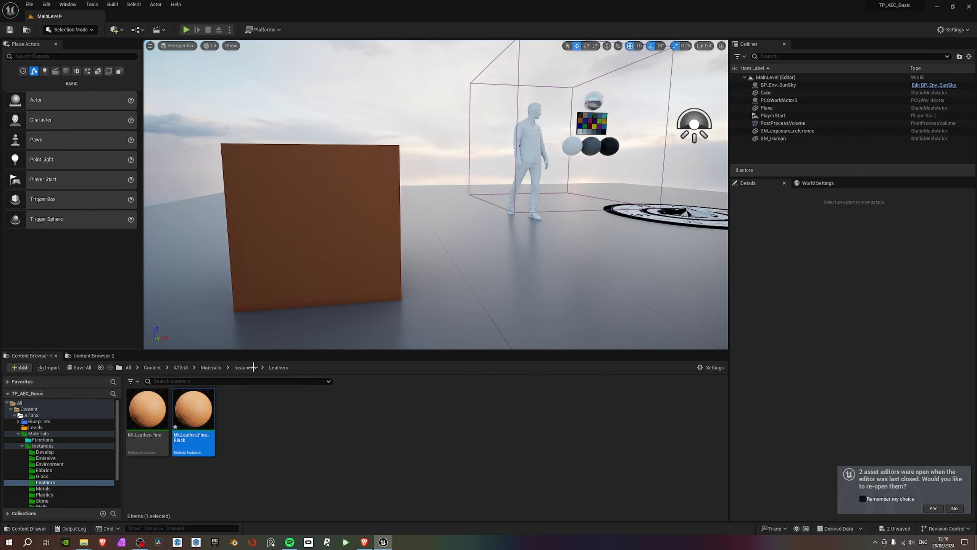
Set the Base Tint of MI_Leather_Fine_Black to near-black with saturation 0 and value about 0.02.
{"action": "double_click", "coordinate": [200, 419]}
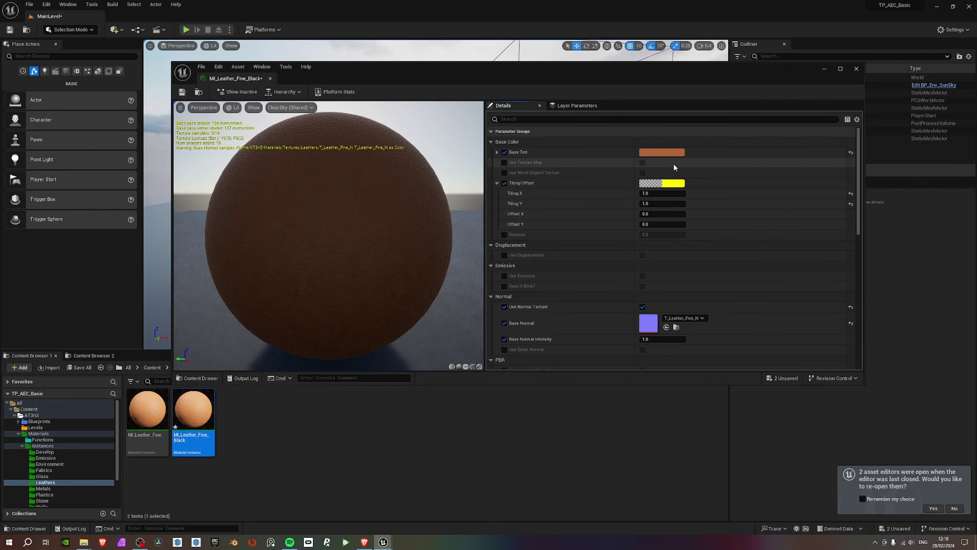
{"action": "left_click", "coordinate": [673, 154]}
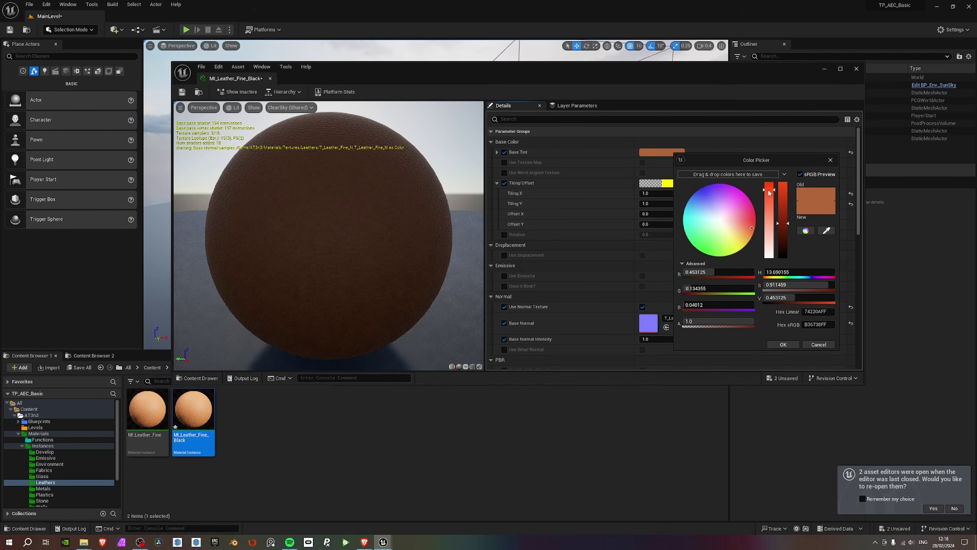
{"action": "left_click_drag", "start_coordinate": [769, 193], "coordinate": [769, 256]}
{"action": "left_click_drag", "start_coordinate": [787, 224], "coordinate": [789, 255]}
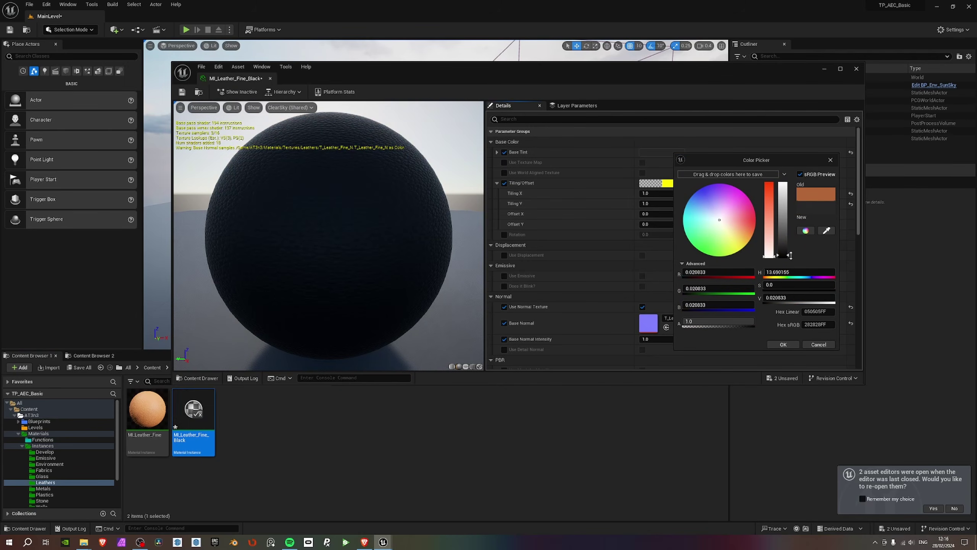
{"action": "left_click", "coordinate": [787, 298]}
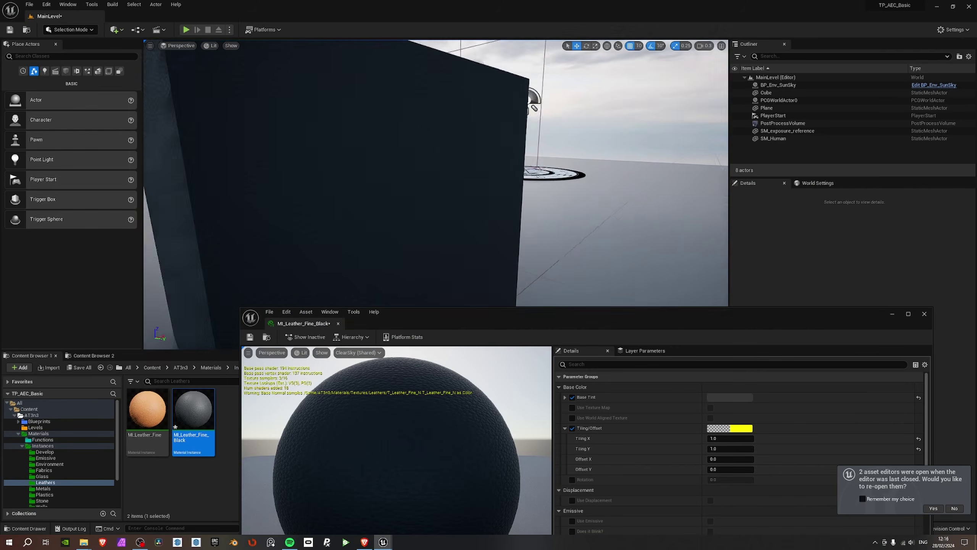
Inspect the black leather on the cube from several angles, then save and close MI_Leather_Fine_Black.
{"action": "right_click_drag", "start_coordinate": [434, 173], "coordinate": [435, 173]}
{"action": "right_click_drag", "start_coordinate": [550, 216], "coordinate": [554, 262]}
{"action": "left_click", "coordinate": [249, 339]}
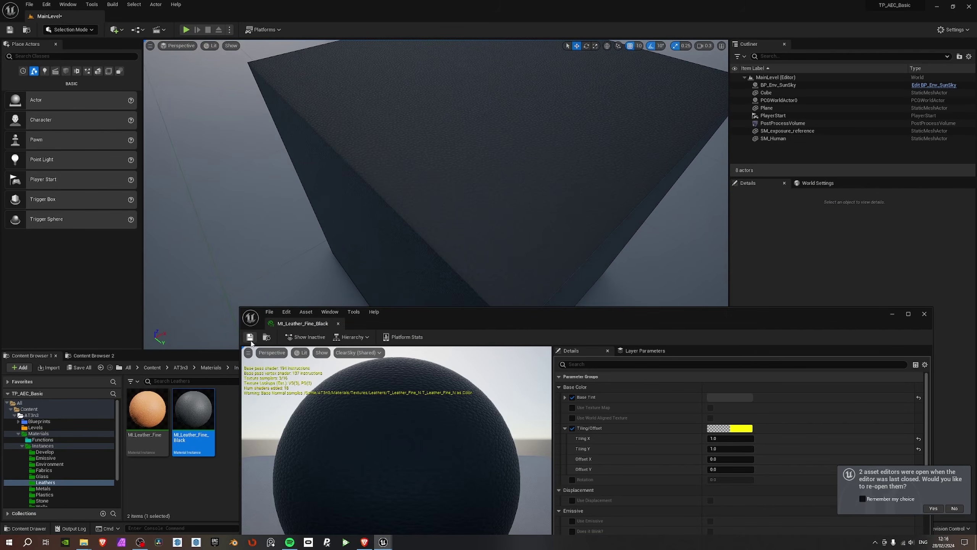
{"action": "left_click", "coordinate": [924, 313]}
{"action": "right_click_drag", "start_coordinate": [487, 260], "coordinate": [486, 259]}
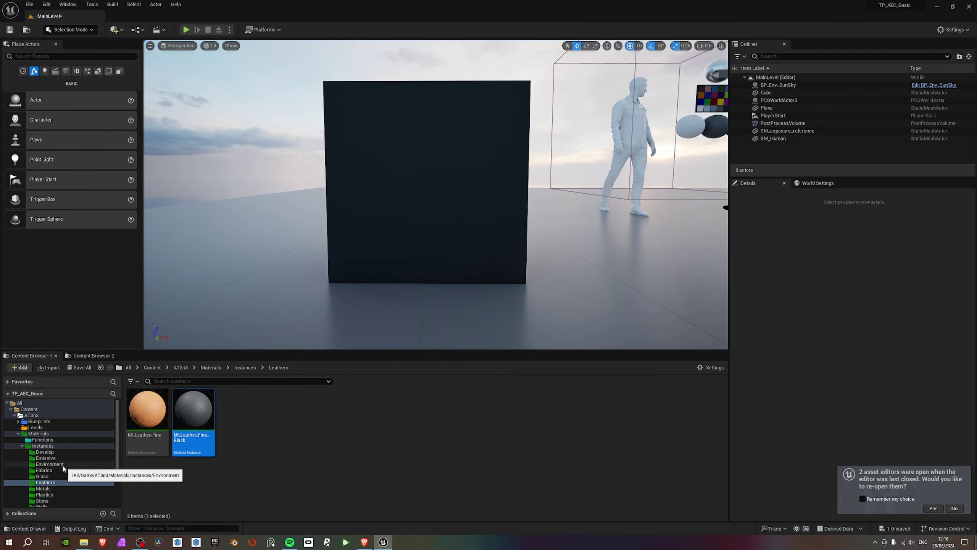
Create a new folder named Woods inside the material Instances folder.
{"action": "scroll", "coordinate": [58, 486], "scroll_direction": "down", "scroll_amount": 2}
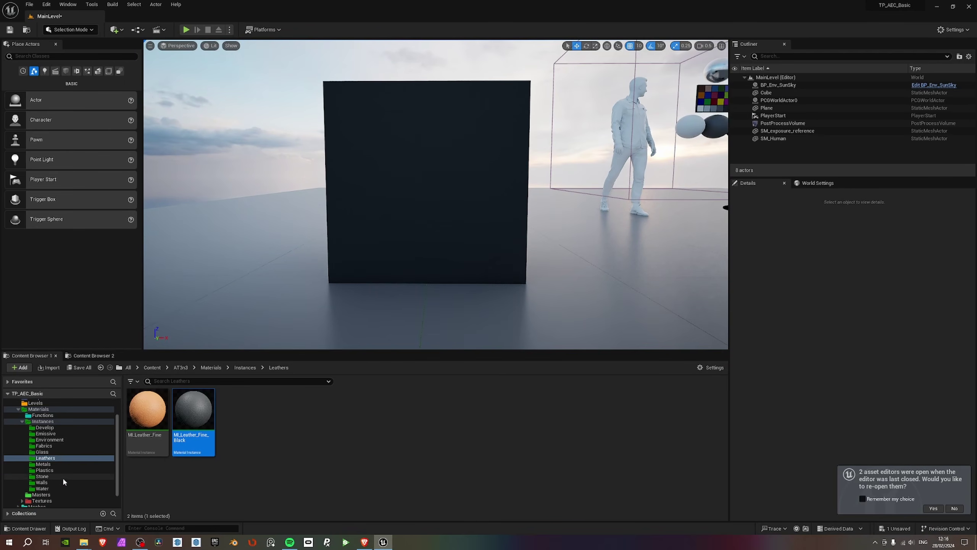
{"action": "left_click", "coordinate": [43, 421]}
{"action": "right_click", "coordinate": [395, 474]}
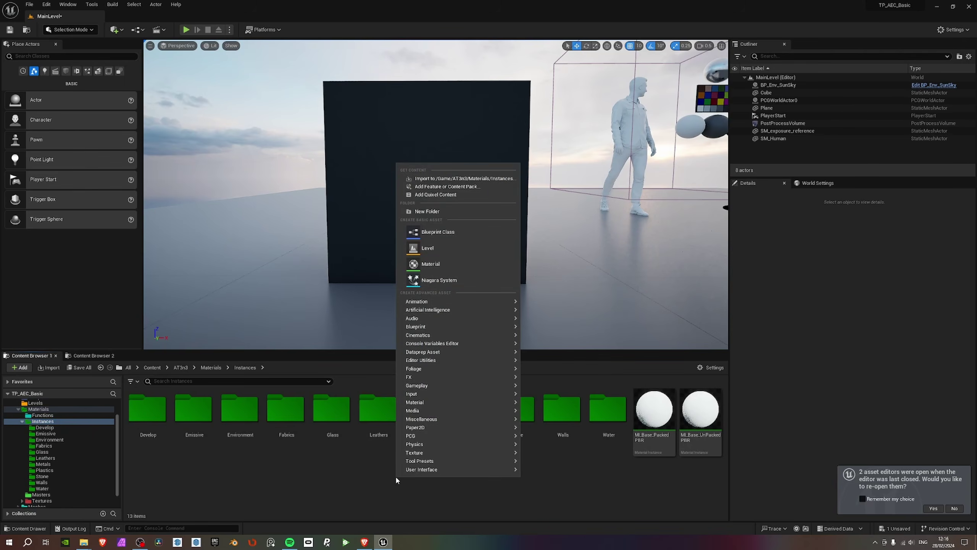
{"action": "left_click", "coordinate": [431, 211]}
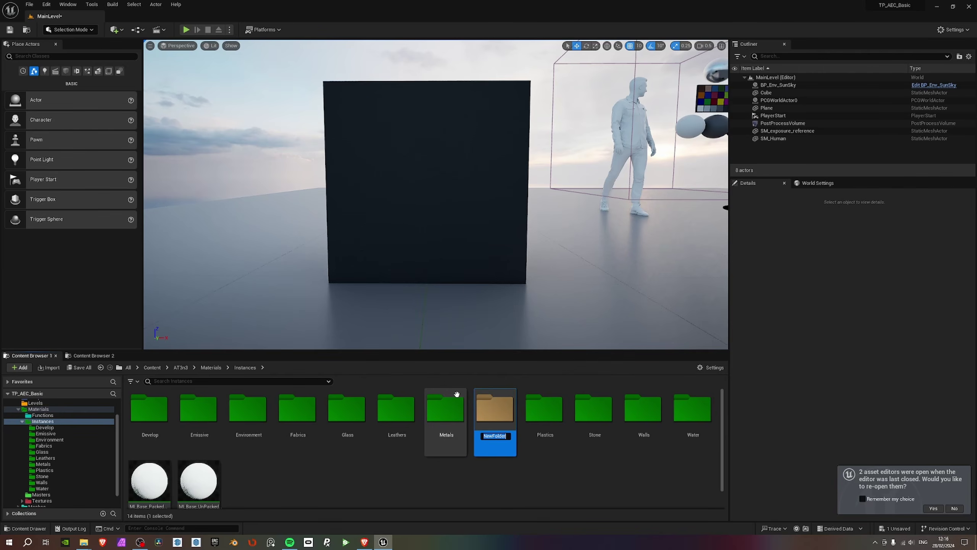
{"action": "type", "text": "Woods"}
{"action": "key", "text": "Return"}
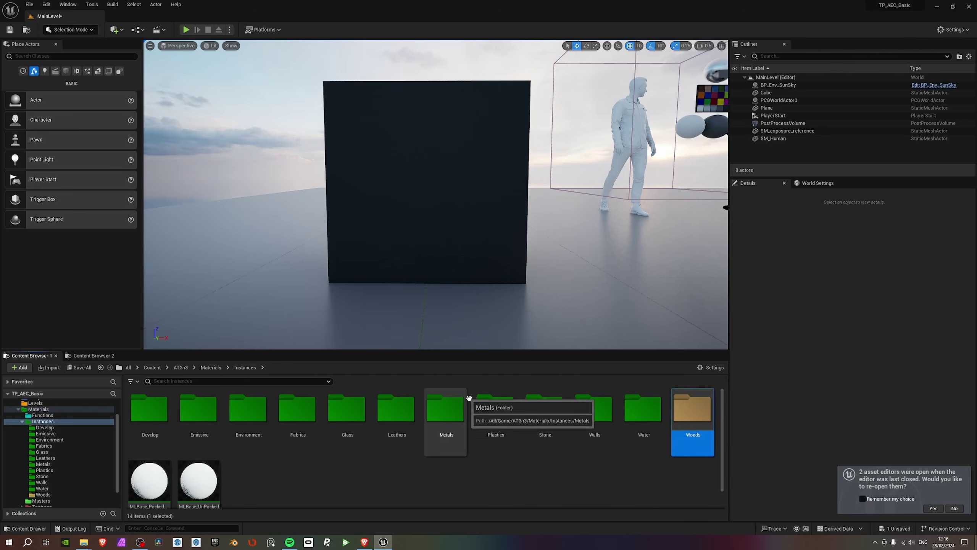
{"action": "left_click", "coordinate": [338, 463]}
Duplicate MI_Base_PackedPBR in the Instances folder and name the copy MI_Wood_Oak.
{"action": "scroll", "coordinate": [306, 460], "scroll_direction": "down", "scroll_amount": 1}
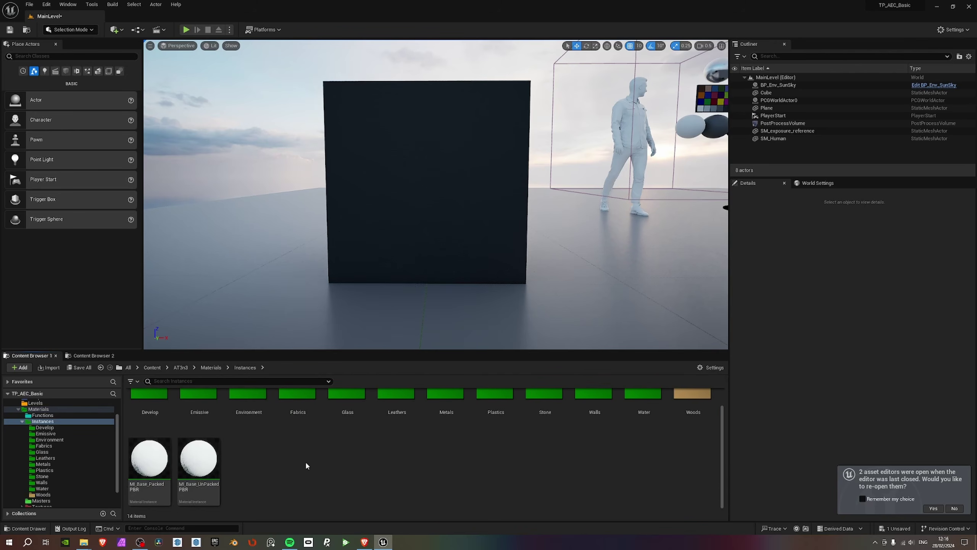
{"action": "right_click", "coordinate": [163, 460]}
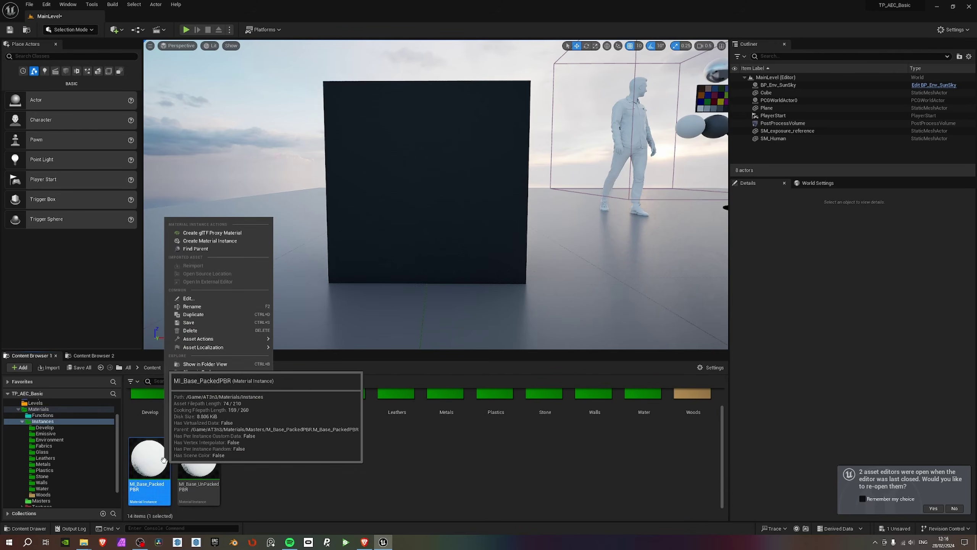
{"action": "left_click", "coordinate": [193, 315]}
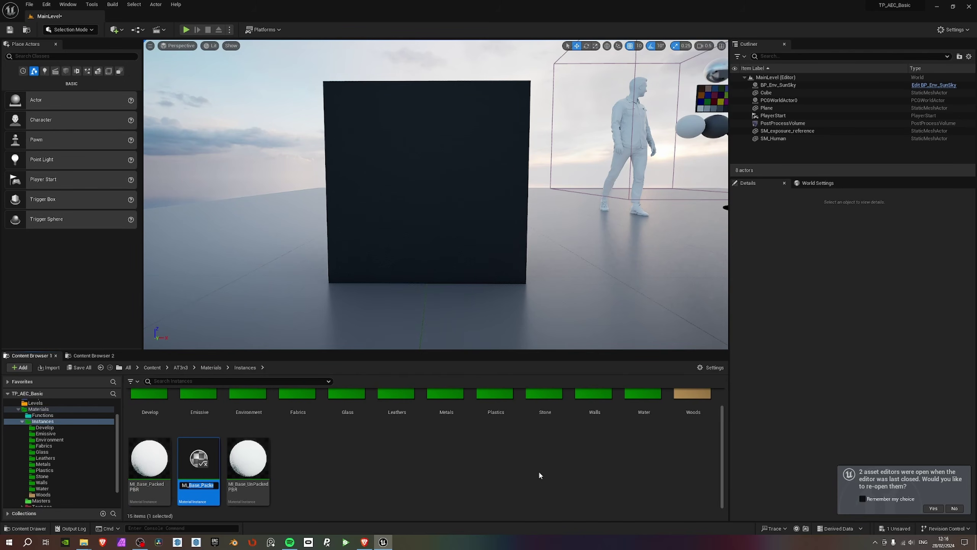
{"action": "type", "text": "Wood_Oak"}
{"action": "key", "text": "Return"}
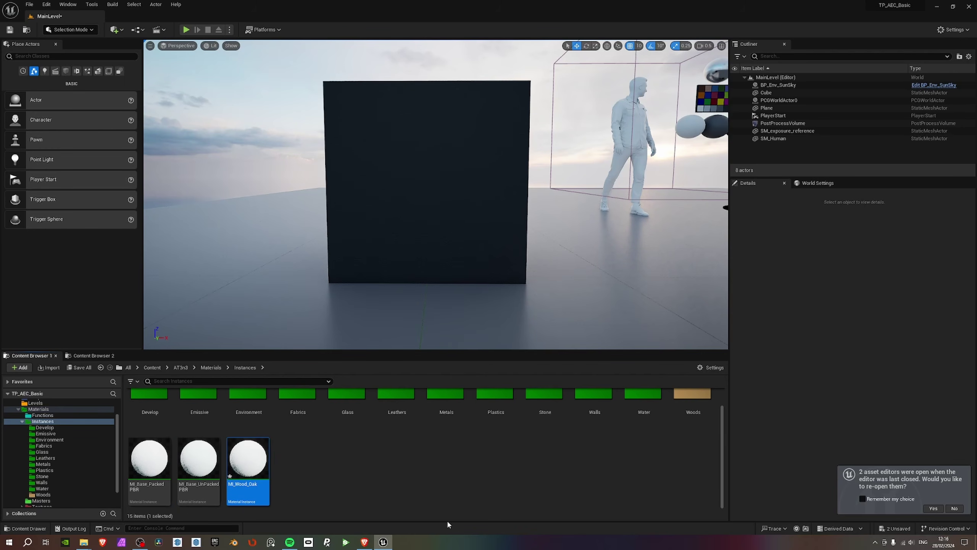
Move MI_Wood_Oak into the Woods instance folder and bring up the source Textures folder in File Explorer.
{"action": "scroll", "coordinate": [320, 488], "scroll_direction": "up", "scroll_amount": 1}
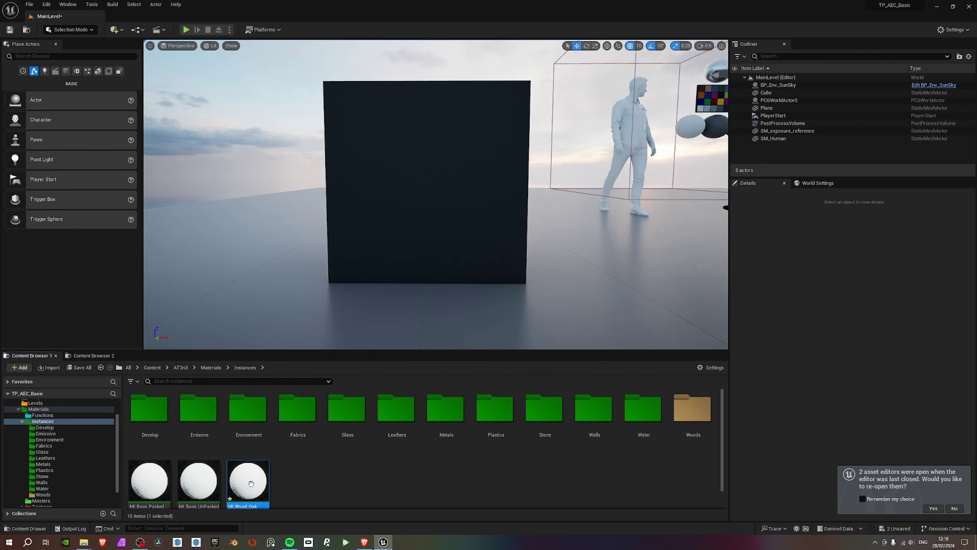
{"action": "left_click_drag", "start_coordinate": [251, 483], "coordinate": [691, 414]}
{"action": "left_click", "coordinate": [691, 426]}
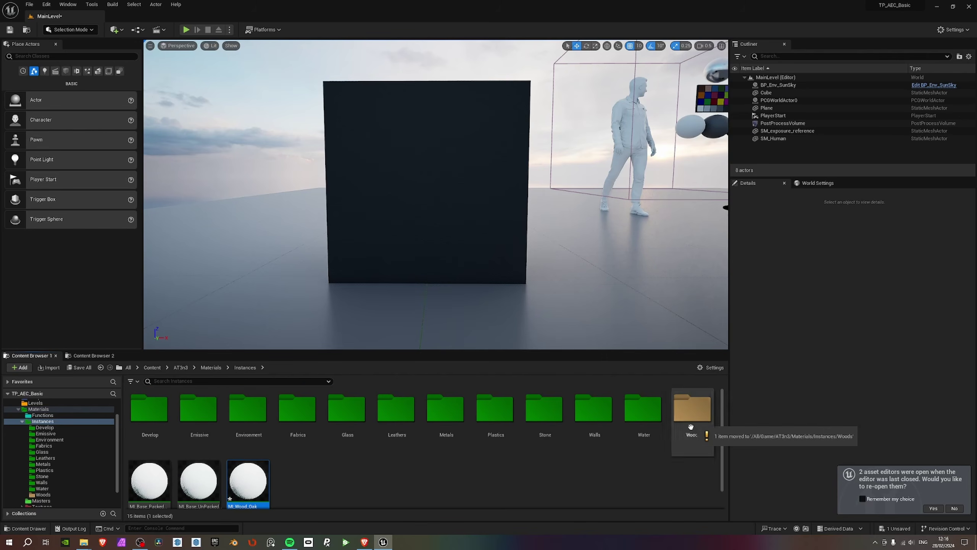
{"action": "left_click", "coordinate": [83, 541]}
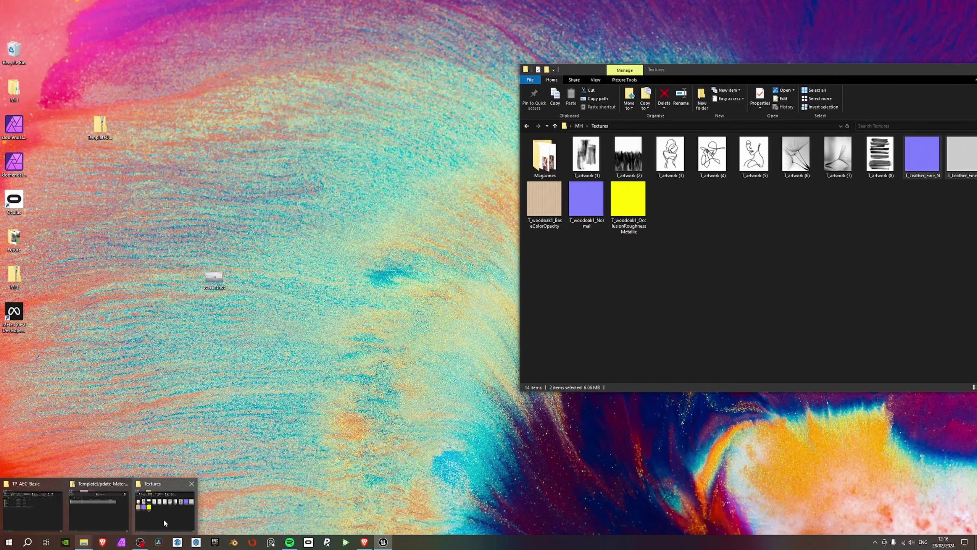
{"action": "left_click", "coordinate": [164, 517]}
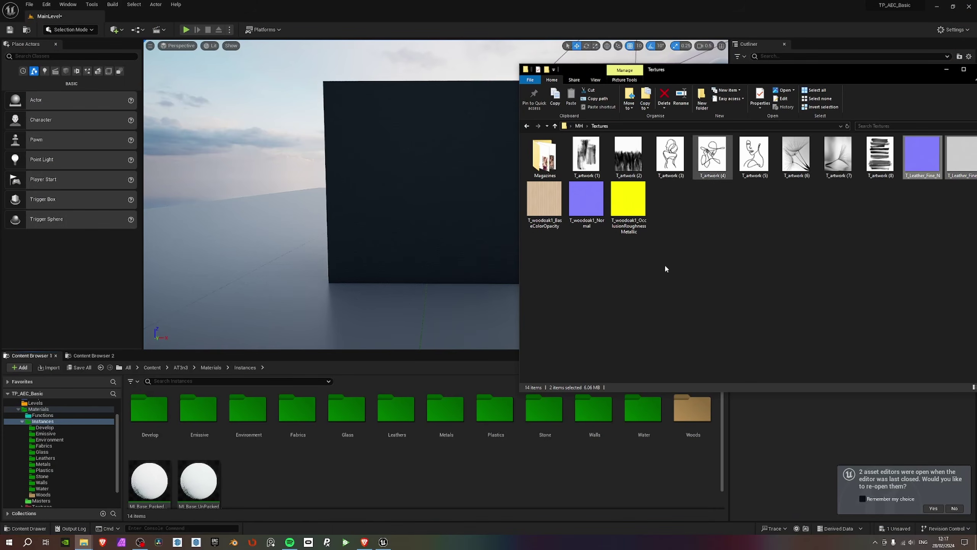
Color the Woods instance folder dark green like its sibling folders, then open it and select MI_Wood_Oak.
{"action": "left_click", "coordinate": [692, 418]}
{"action": "right_click", "coordinate": [696, 421]}
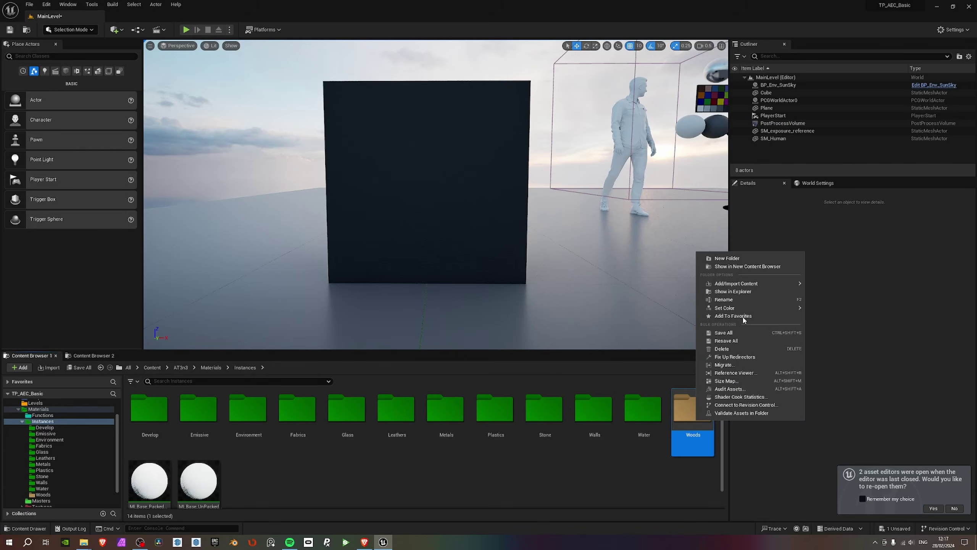
{"action": "mouse_move", "coordinate": [774, 307]}
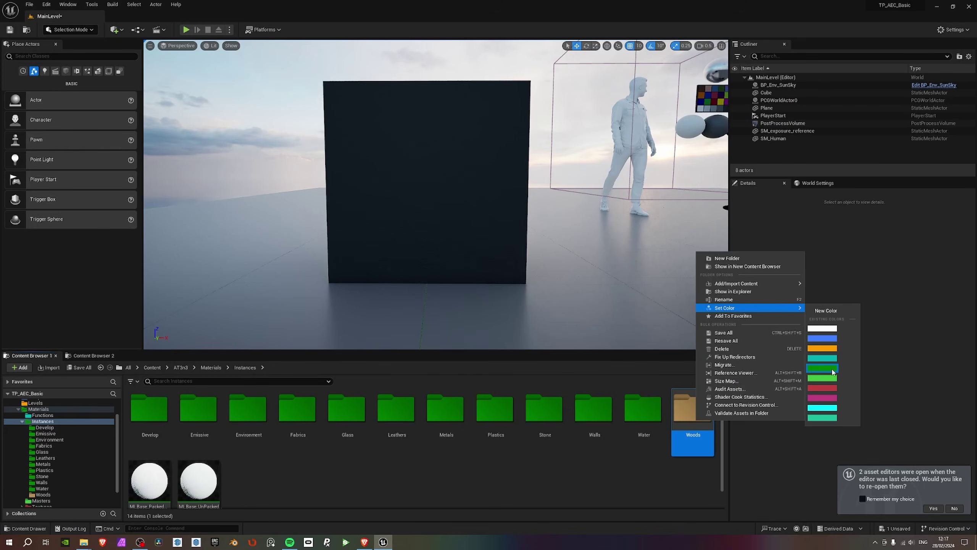
{"action": "left_click", "coordinate": [832, 370]}
{"action": "double_click", "coordinate": [704, 415]}
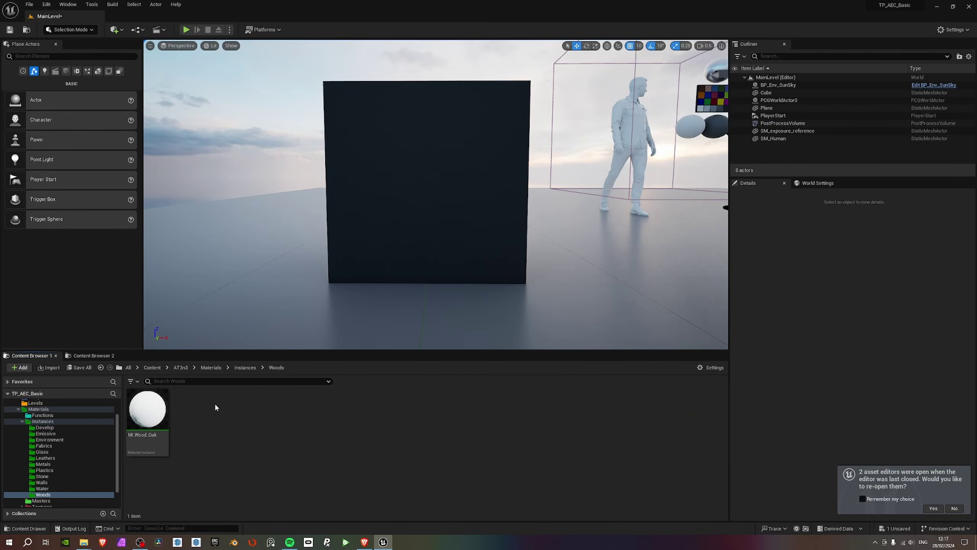
{"action": "left_click", "coordinate": [148, 414]}
Create a new folder named Woods inside the materials' Textures folder.
{"action": "scroll", "coordinate": [39, 490], "scroll_direction": "down", "scroll_amount": 2}
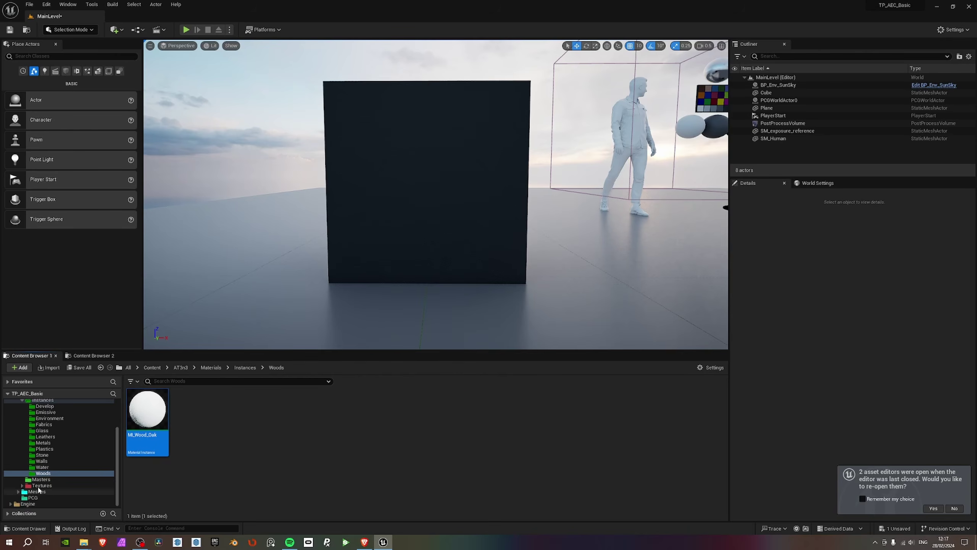
{"action": "left_click", "coordinate": [41, 485]}
{"action": "right_click", "coordinate": [349, 487]}
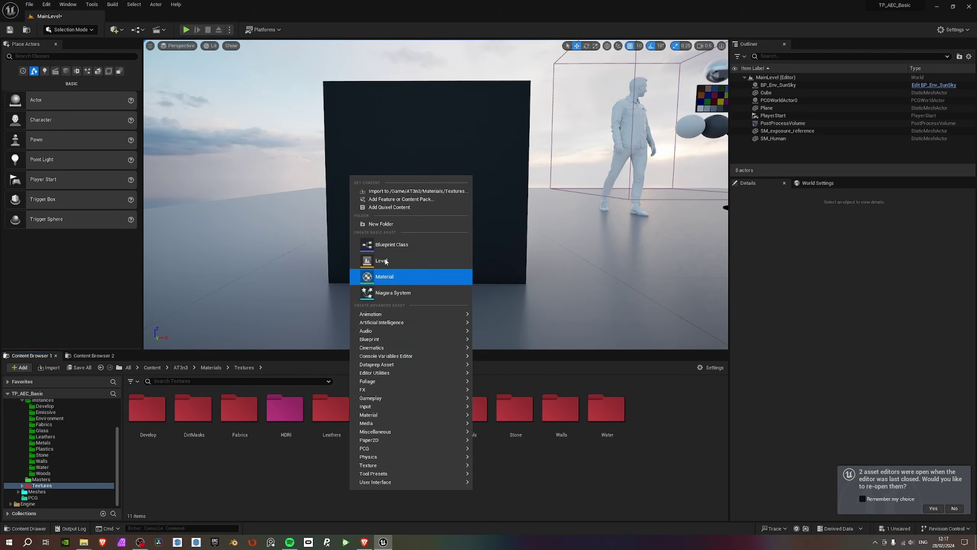
{"action": "left_click", "coordinate": [380, 224]}
{"action": "type", "text": "Woods"}
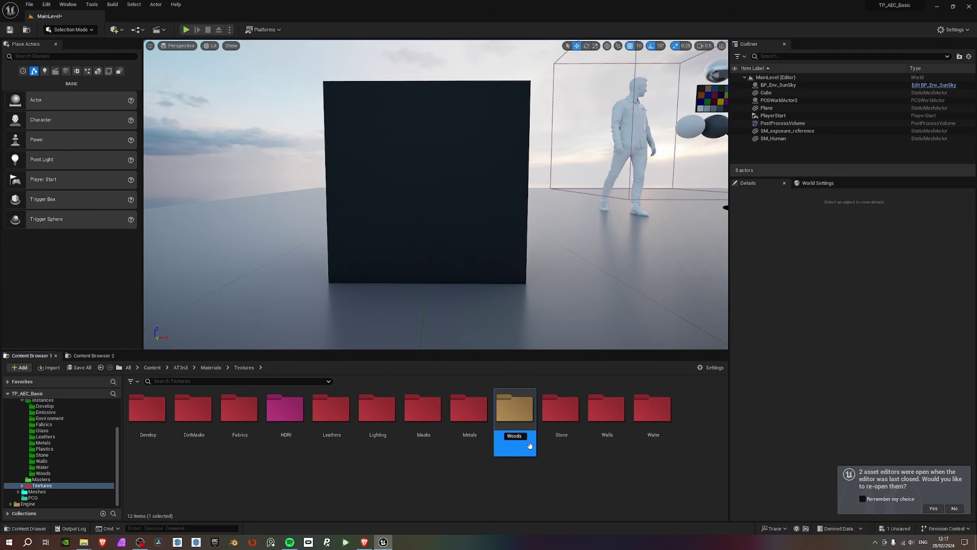
{"action": "key", "text": "Return"}
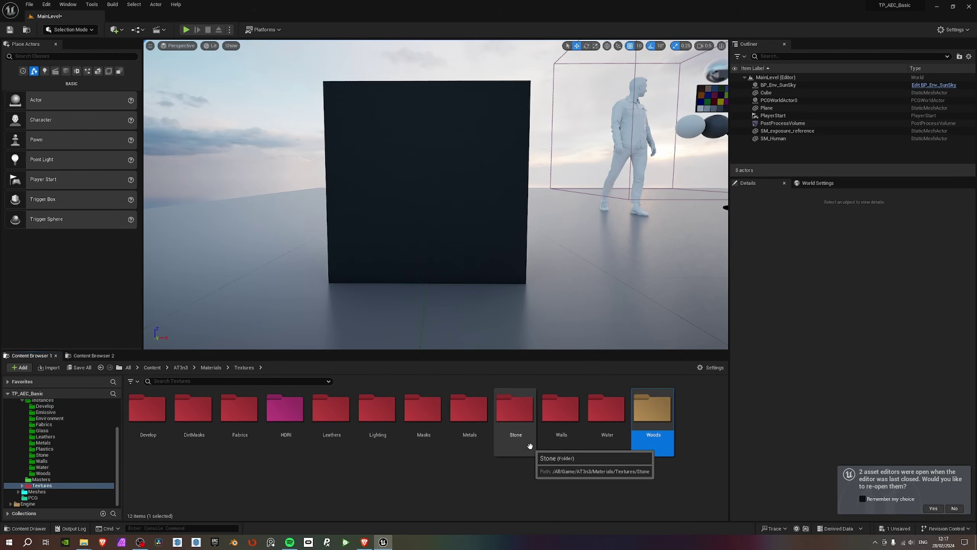
Color the Woods texture folder red like its sibling folders and open it.
{"action": "right_click", "coordinate": [656, 412]}
{"action": "mouse_move", "coordinate": [693, 308]}
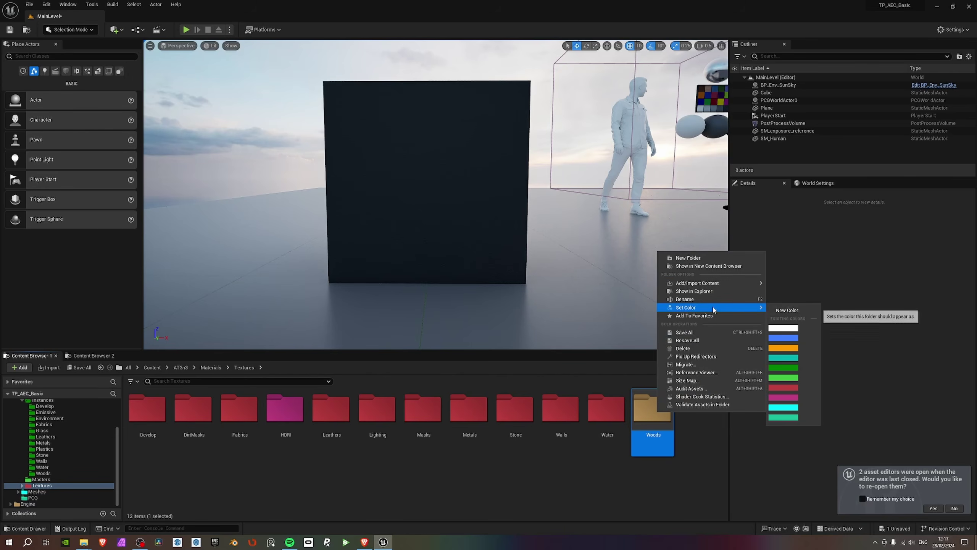
{"action": "left_click", "coordinate": [792, 387]}
{"action": "double_click", "coordinate": [656, 409]}
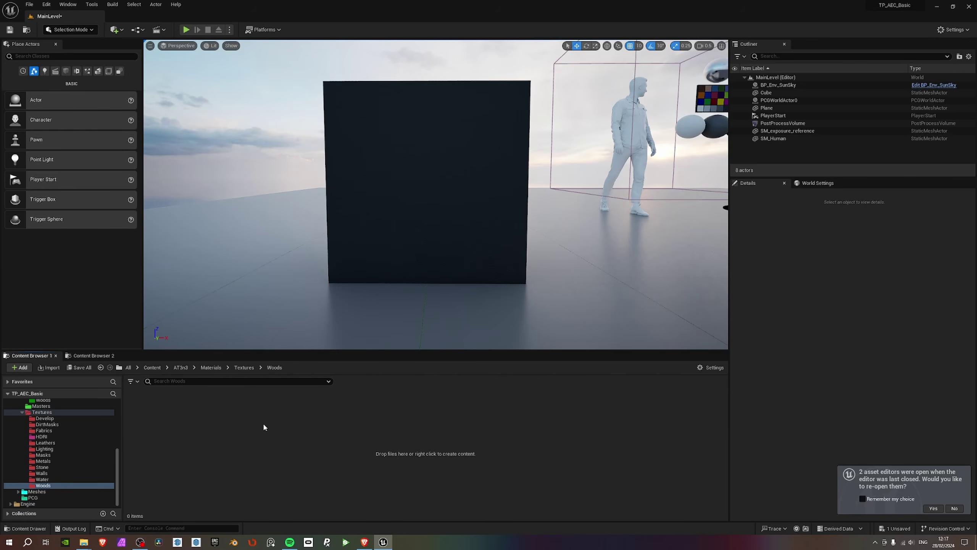
Import the T_woodoak1 BaseColorOpacity, Normal and OcclusionRoughnessMetallic textures from File Explorer into the Woods texture folder.
{"action": "key", "text": "alt+Tab"}
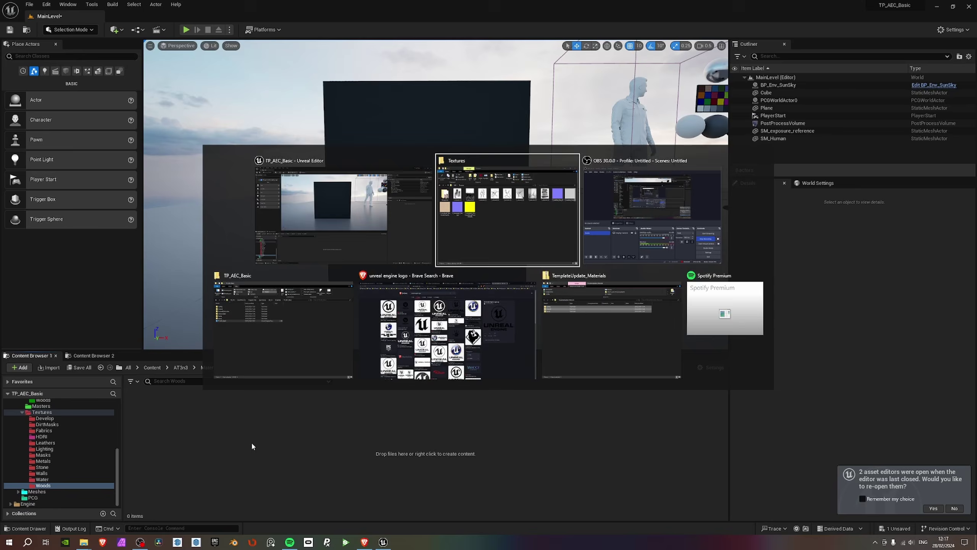
{"action": "left_click", "coordinate": [628, 204]}
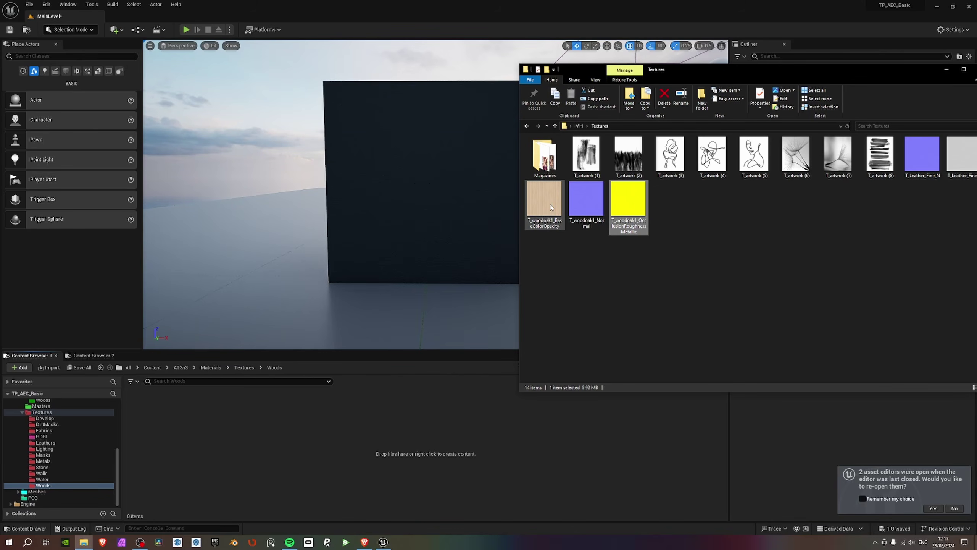
{"action": "left_click", "coordinate": [545, 215], "text": "shift"}
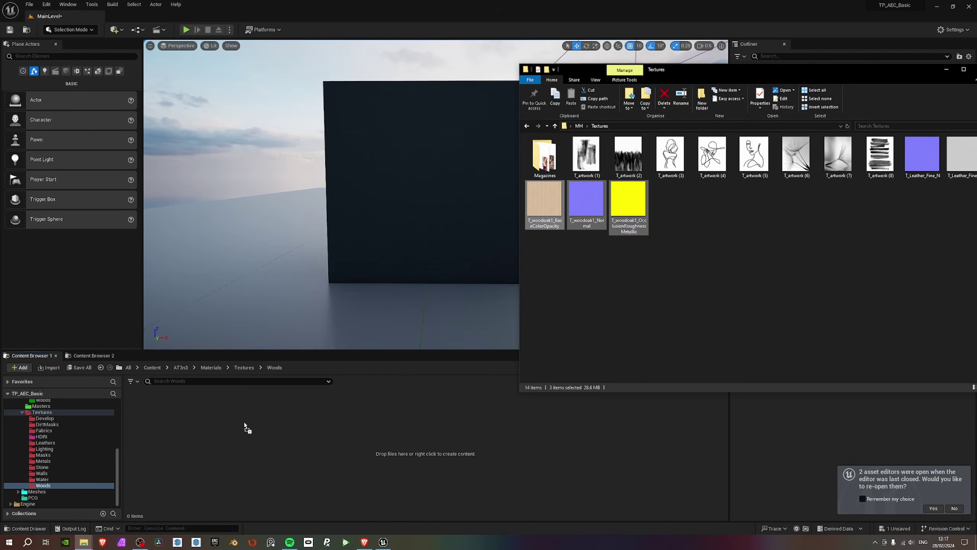
{"action": "left_click", "coordinate": [324, 431]}
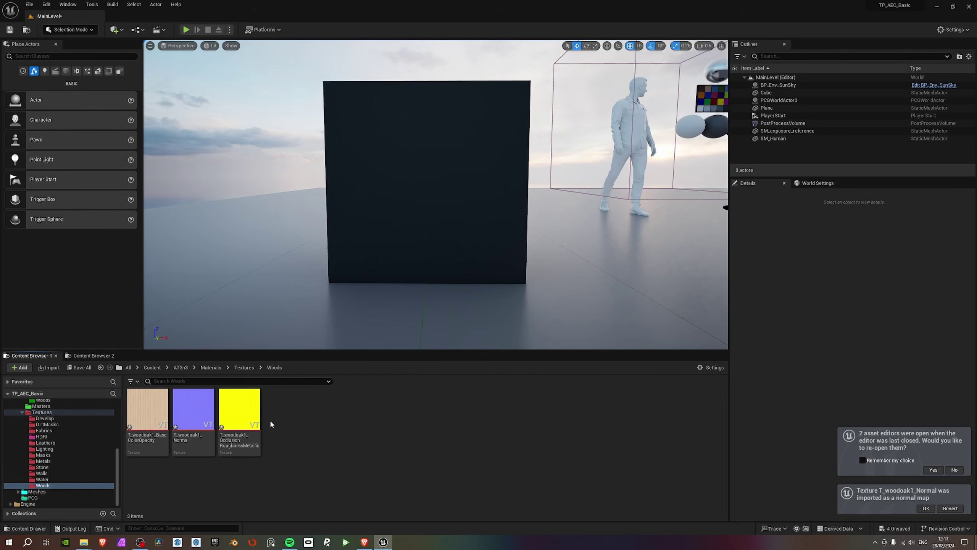
Delete all three imported T_woodoak1 textures from the Woods texture folder.
{"action": "left_click_drag", "start_coordinate": [271, 424], "coordinate": [138, 421]}
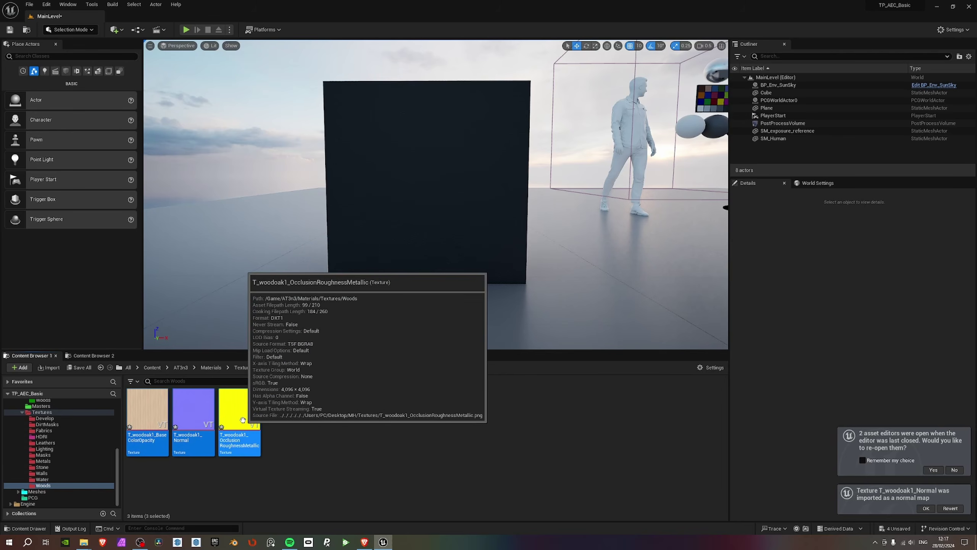
{"action": "key", "text": "Delete"}
{"action": "left_click", "coordinate": [446, 394]}
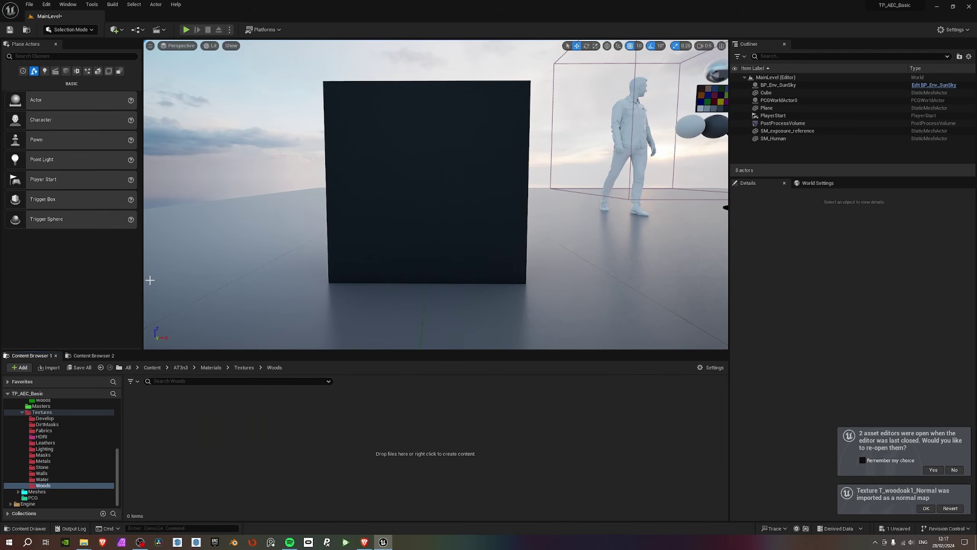
Search the Project Settings for "virtual", disable Enable virtual texture on texture import, and close the settings.
{"action": "left_click", "coordinate": [31, 5]}
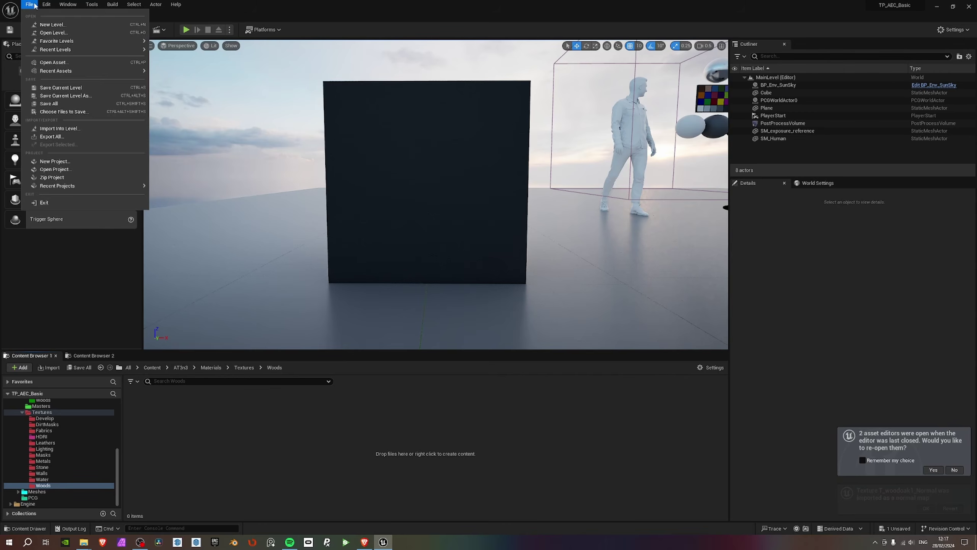
{"action": "mouse_move", "coordinate": [46, 5]}
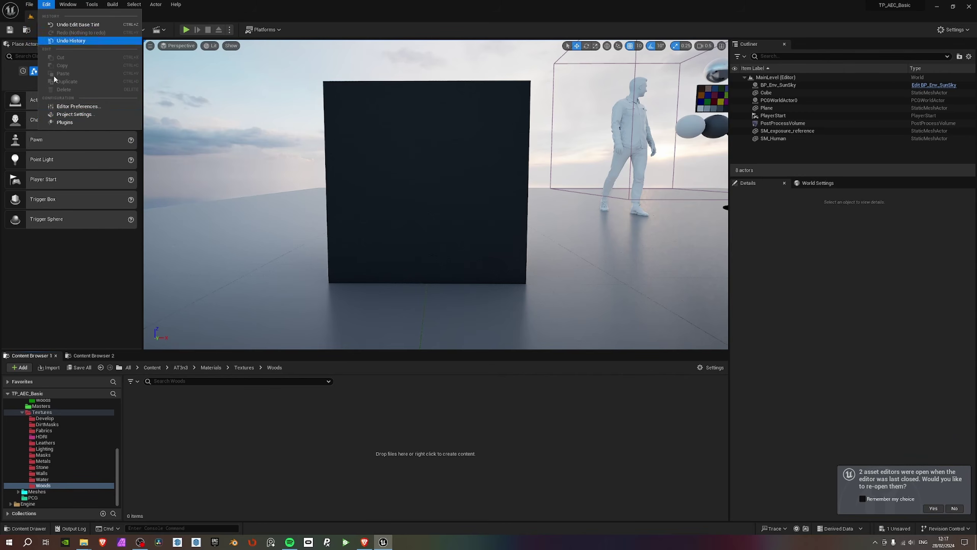
{"action": "left_click", "coordinate": [66, 116]}
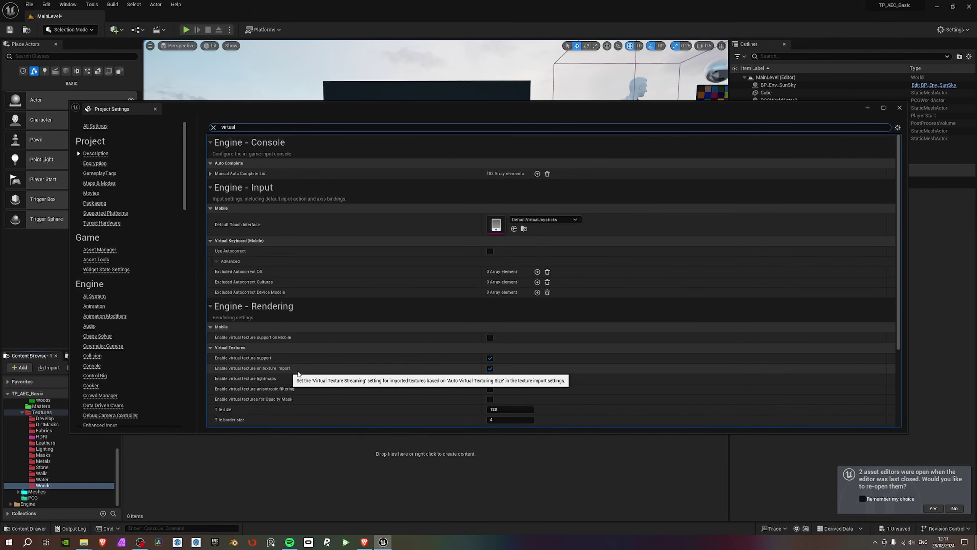
{"action": "left_click", "coordinate": [490, 368]}
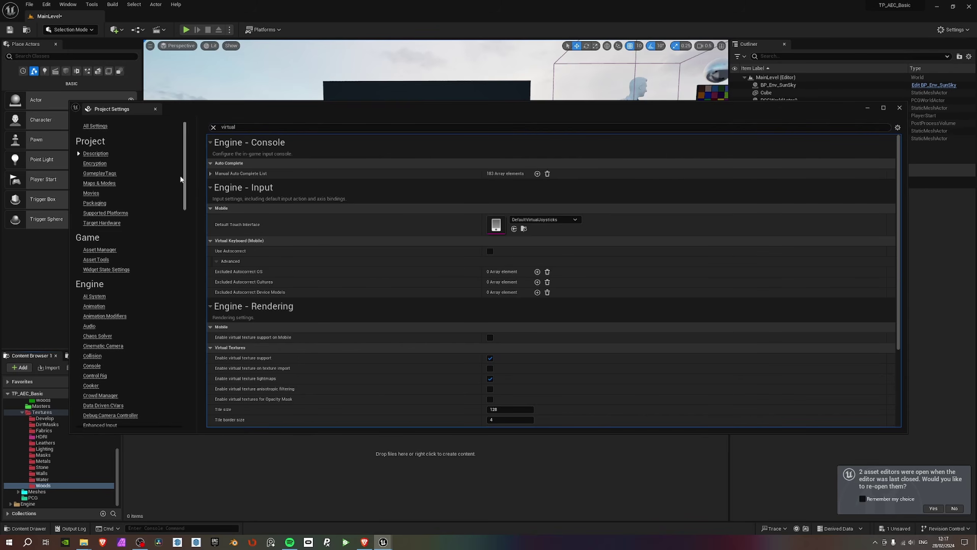
{"action": "left_click", "coordinate": [898, 109]}
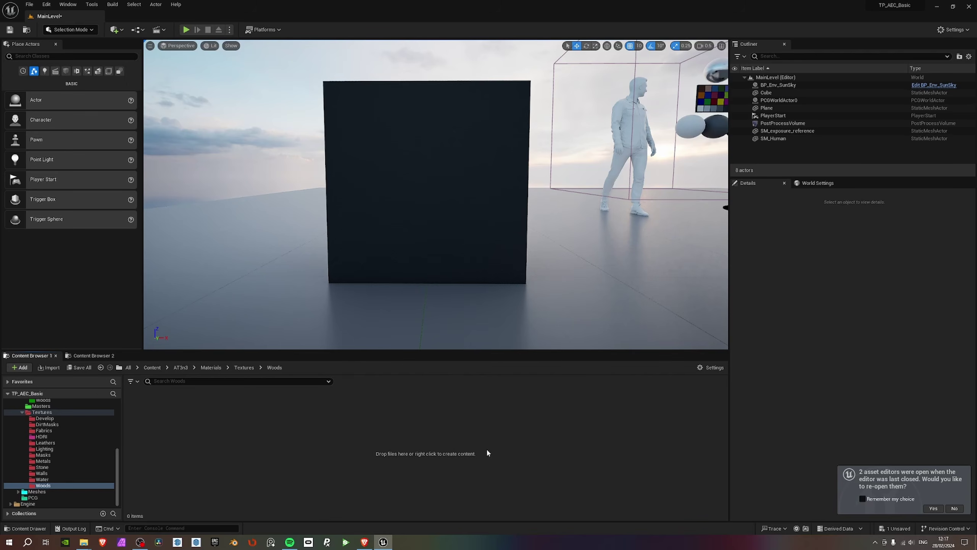
{"action": "right_click", "coordinate": [226, 415]}
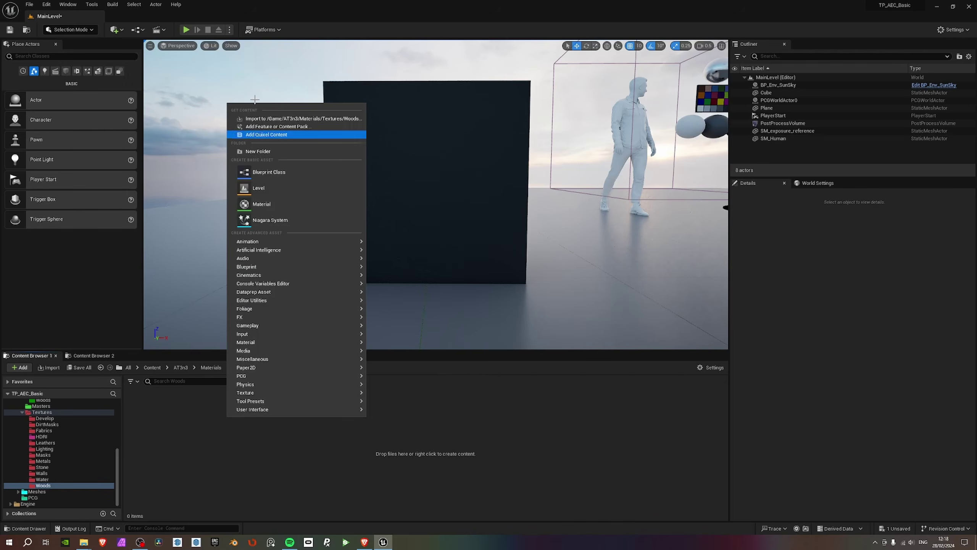
{"action": "left_click", "coordinate": [252, 119]}
{"action": "left_click", "coordinate": [423, 262]}
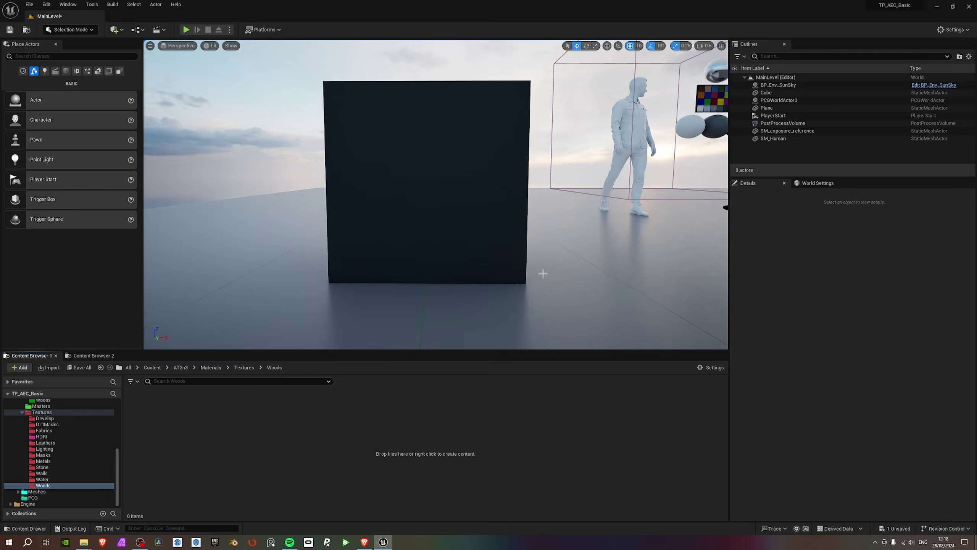
Import the T_woodoak1 BaseColorOpacity, Normal and OcclusionRoughnessMetallic textures into the Woods texture folder again from File Explorer.
{"action": "key", "text": "alt+Tab"}
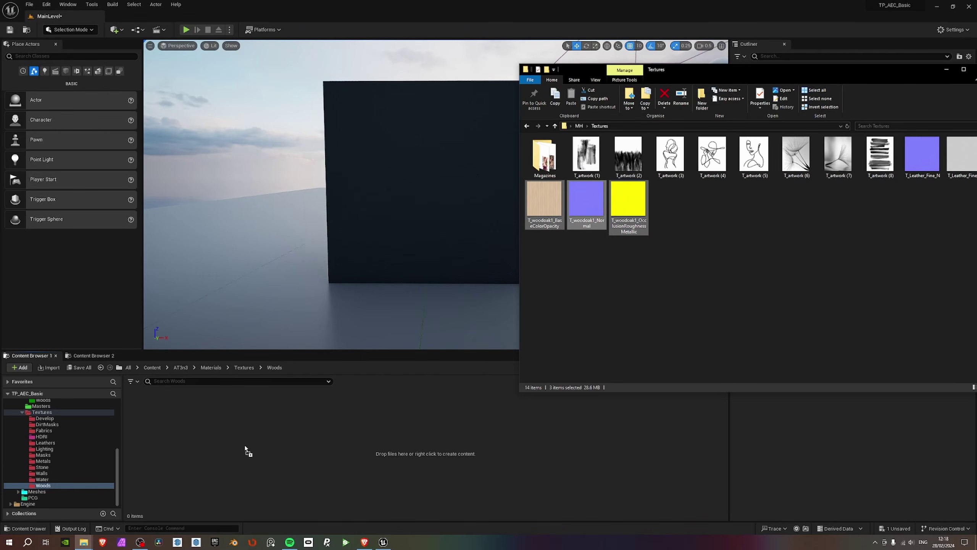
{"action": "left_click_drag", "start_coordinate": [245, 448], "coordinate": [245, 449]}
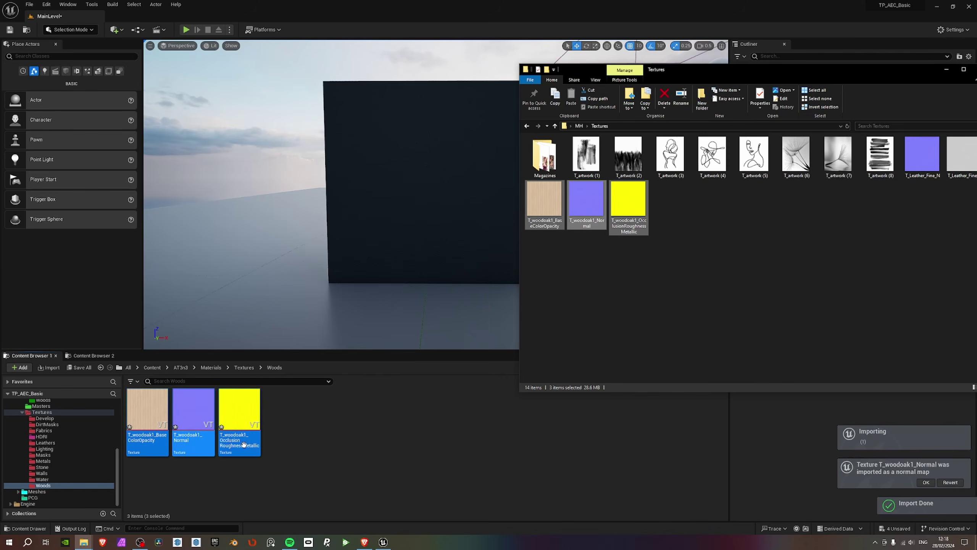
{"action": "left_click", "coordinate": [314, 442]}
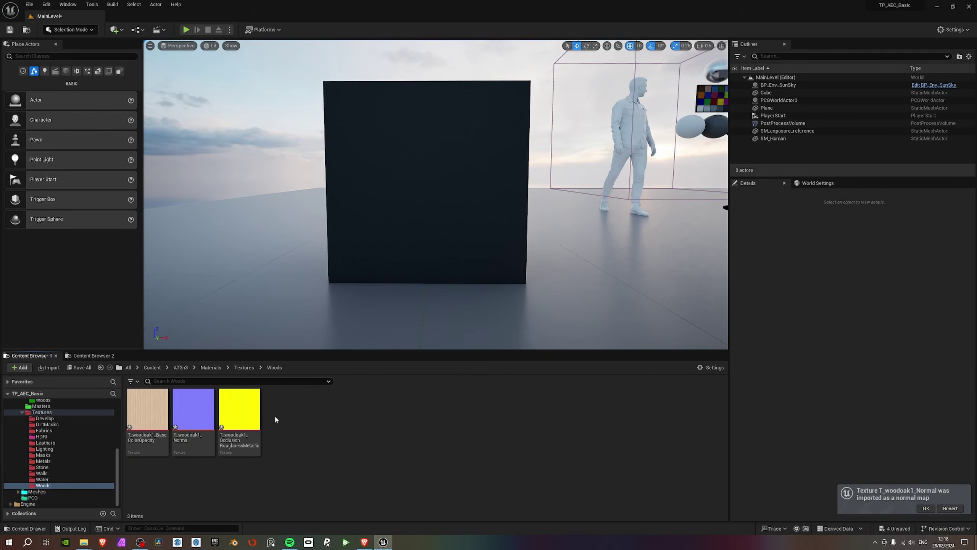
Open MI_Wood_Oak from the Woods instances folder for editing and show the Woods texture folder's contents alongside it.
{"action": "scroll", "coordinate": [68, 462], "scroll_direction": "up", "scroll_amount": 2}
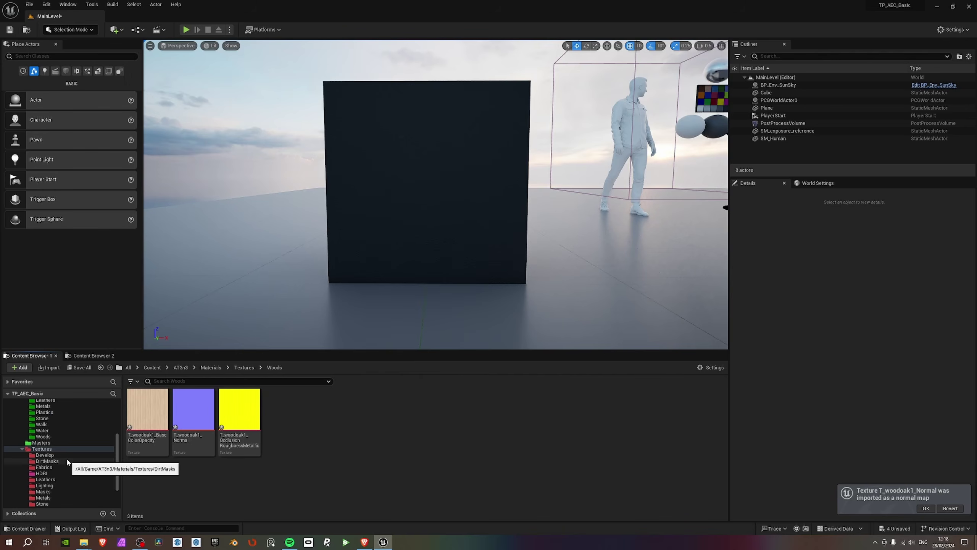
{"action": "scroll", "coordinate": [68, 460], "scroll_direction": "up", "scroll_amount": 5}
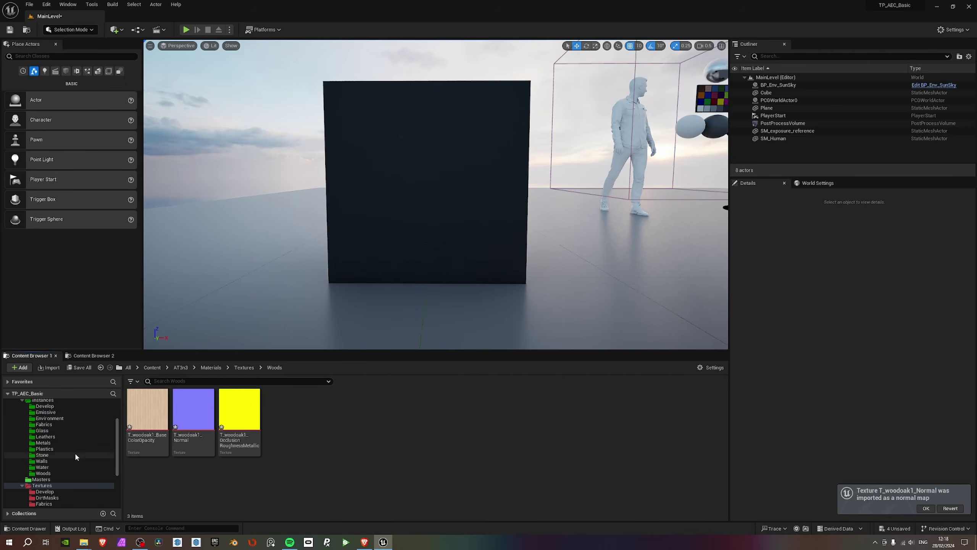
{"action": "scroll", "coordinate": [67, 451], "scroll_direction": "down", "scroll_amount": 2}
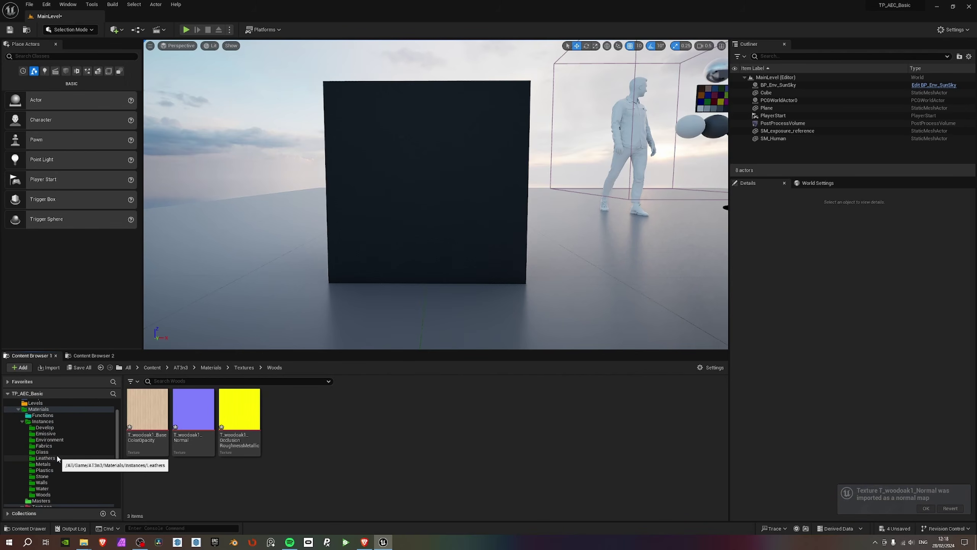
{"action": "scroll", "coordinate": [58, 458], "scroll_direction": "down", "scroll_amount": 2}
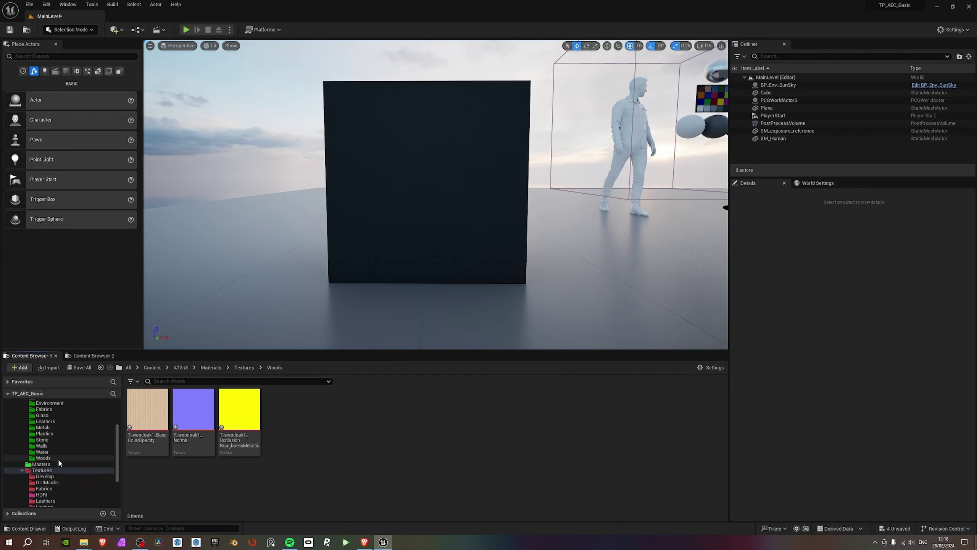
{"action": "left_click", "coordinate": [51, 459]}
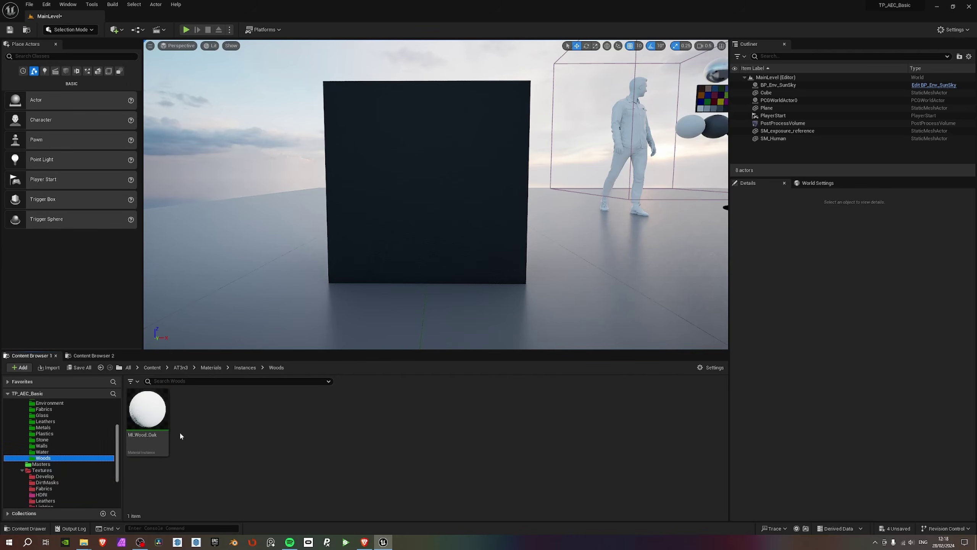
{"action": "left_click", "coordinate": [156, 414]}
{"action": "double_click", "coordinate": [157, 415]}
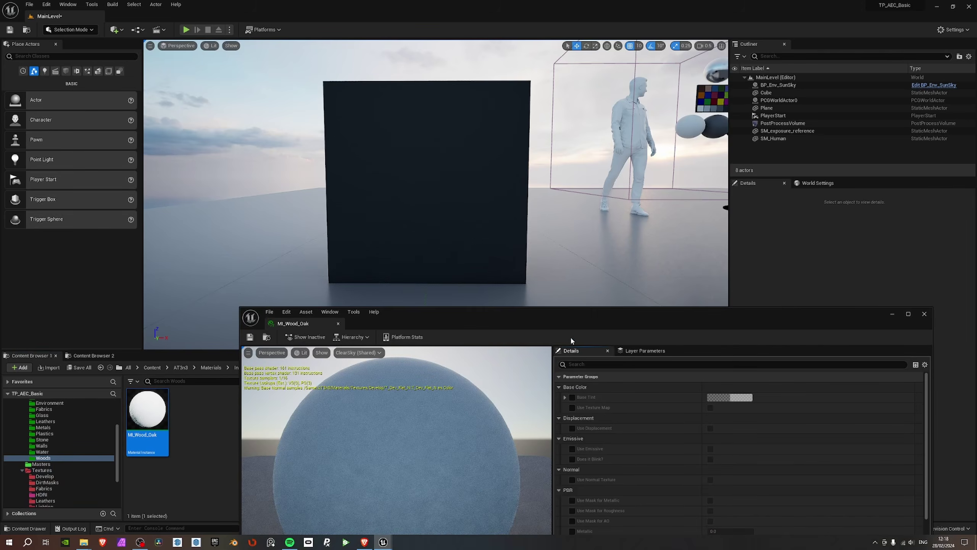
{"action": "left_click_drag", "start_coordinate": [570, 336], "coordinate": [589, 67]}
{"action": "scroll", "coordinate": [56, 489], "scroll_direction": "down", "scroll_amount": 3}
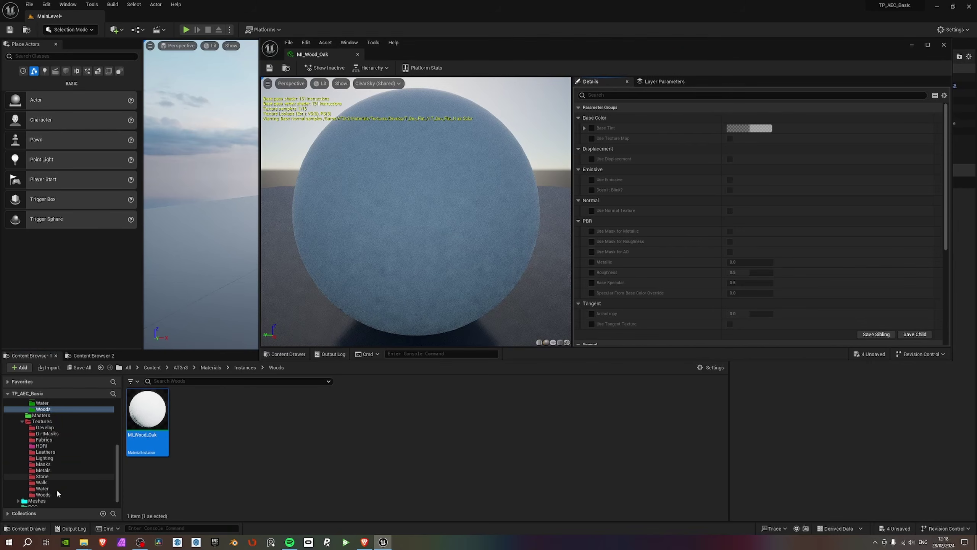
{"action": "left_click", "coordinate": [54, 485]}
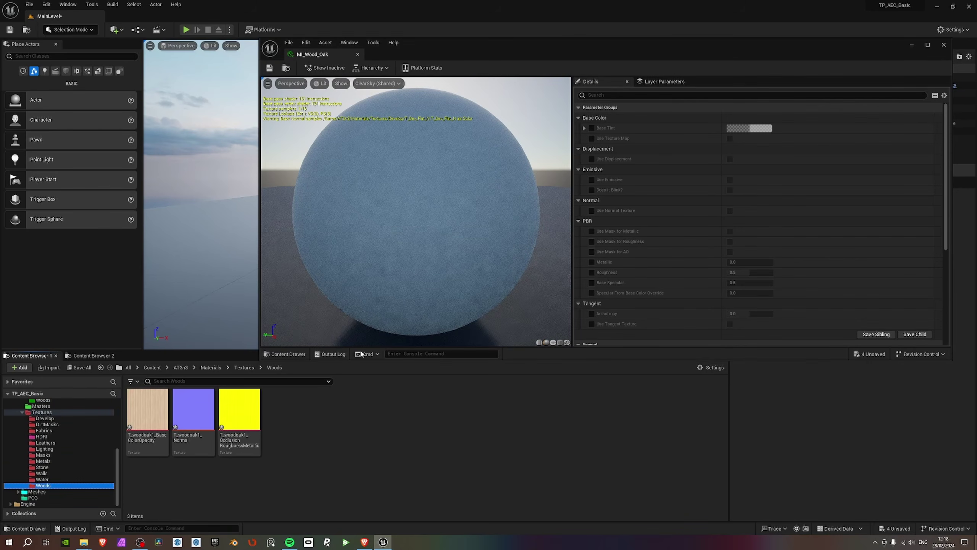
Turn on Use Texture Map in MI_Wood_Oak and enable the Base Tint, Tint Variation, Base Color, Base Color Control and Tiling/Offset overrides.
{"action": "left_click", "coordinate": [591, 128]}
{"action": "left_click", "coordinate": [591, 138]}
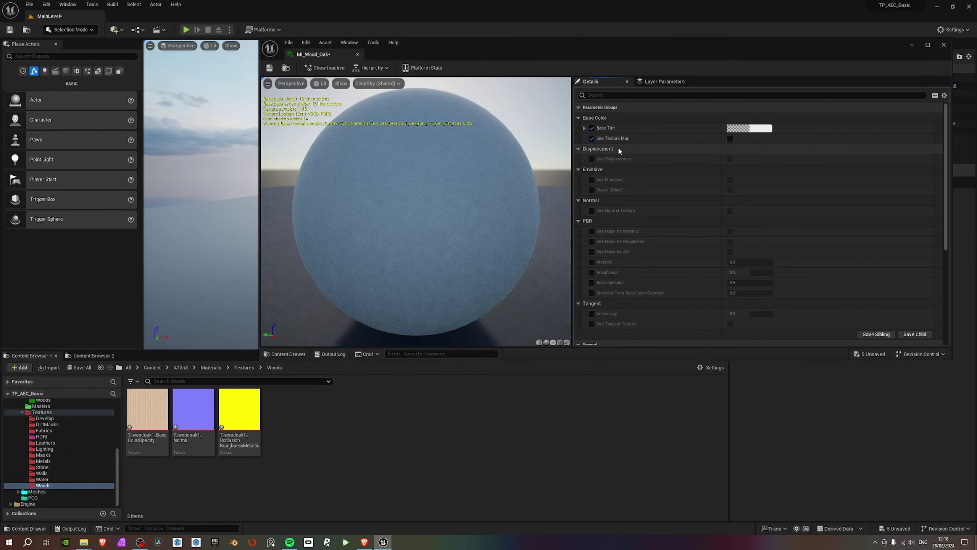
{"action": "left_click", "coordinate": [729, 139]}
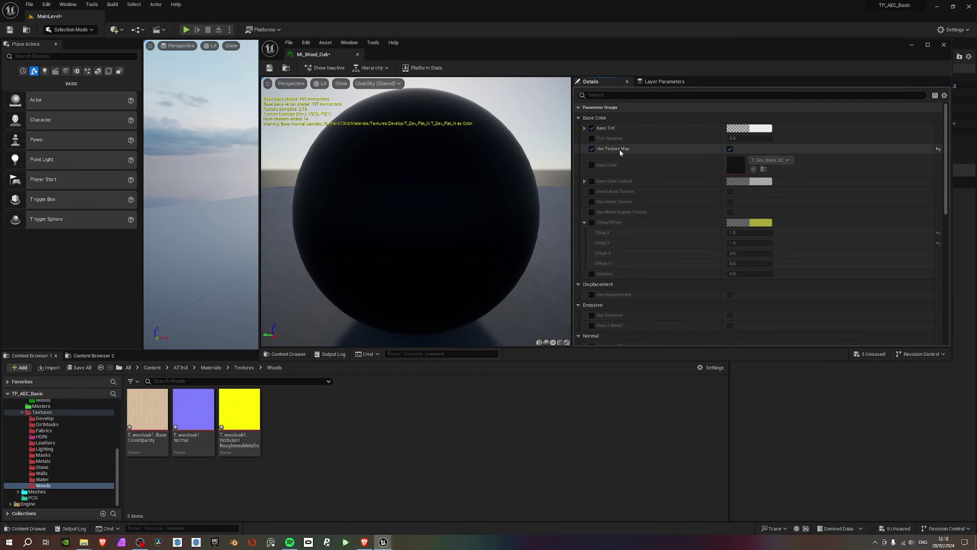
{"action": "left_click", "coordinate": [593, 138]}
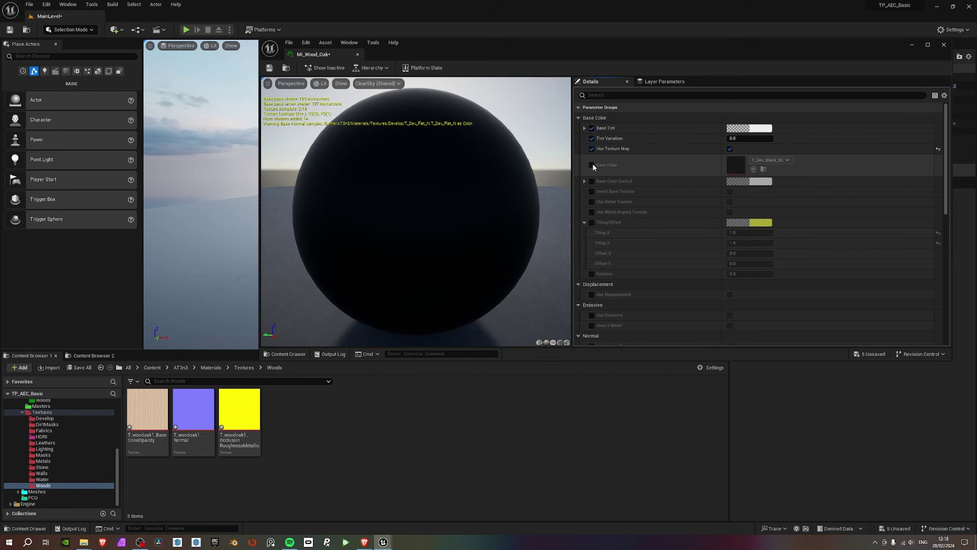
{"action": "left_click", "coordinate": [592, 164]}
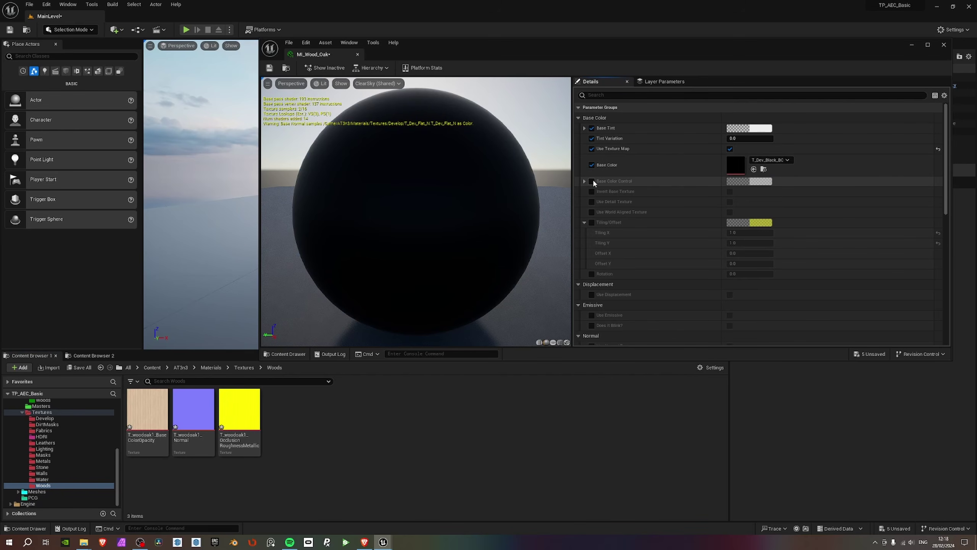
{"action": "left_click", "coordinate": [592, 181]}
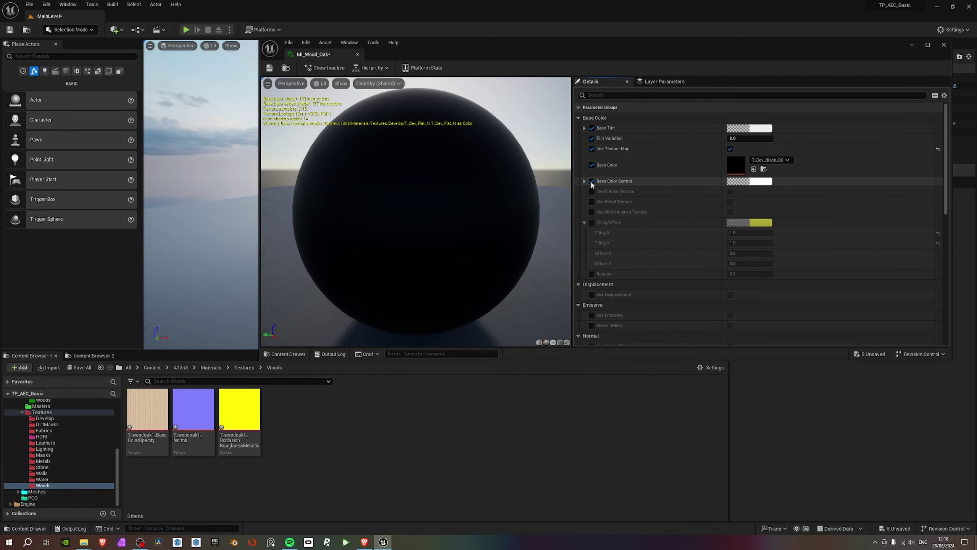
{"action": "left_click", "coordinate": [592, 223]}
Turn on Use Normal Texture and enable the Base Normal and Base Normal Intensity overrides.
{"action": "scroll", "coordinate": [635, 283], "scroll_direction": "down", "scroll_amount": 3}
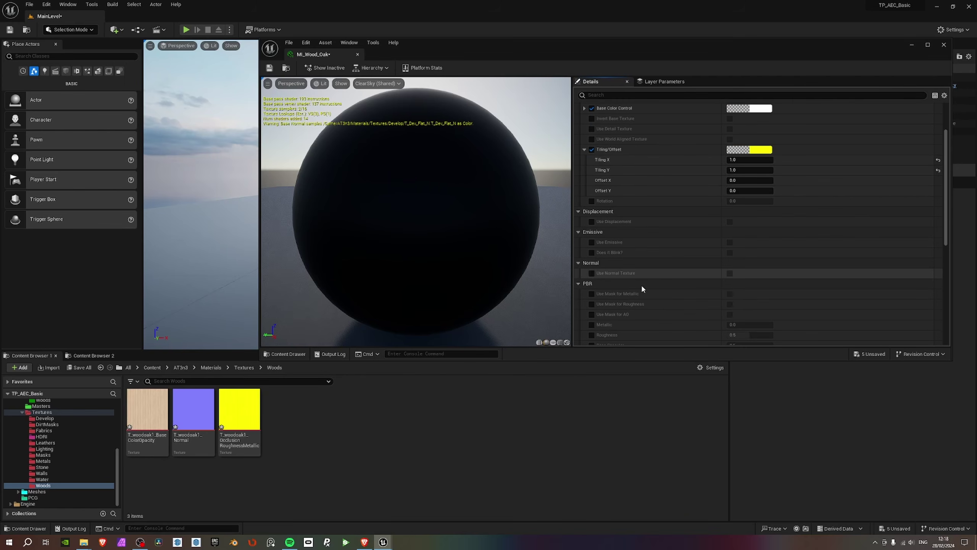
{"action": "left_click", "coordinate": [592, 272]}
{"action": "left_click", "coordinate": [729, 273]}
{"action": "left_click", "coordinate": [591, 289]}
{"action": "left_click", "coordinate": [592, 305]}
Turn on the roughness and AO masks and enable the PBR Mask Map, AO Intensity, AO Power and Roughness Bias overrides.
{"action": "scroll", "coordinate": [635, 292], "scroll_direction": "down", "scroll_amount": 6}
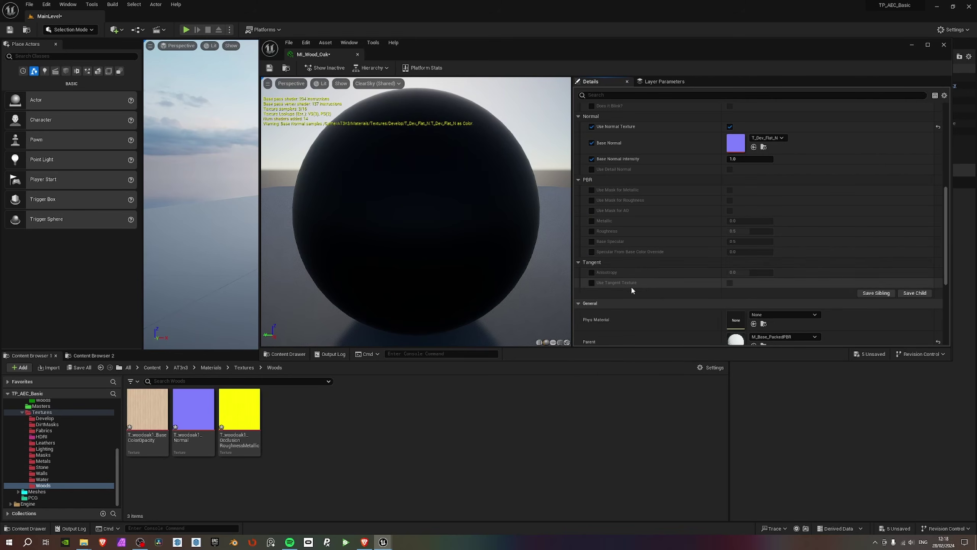
{"action": "left_click", "coordinate": [591, 200]}
{"action": "left_click", "coordinate": [730, 200]}
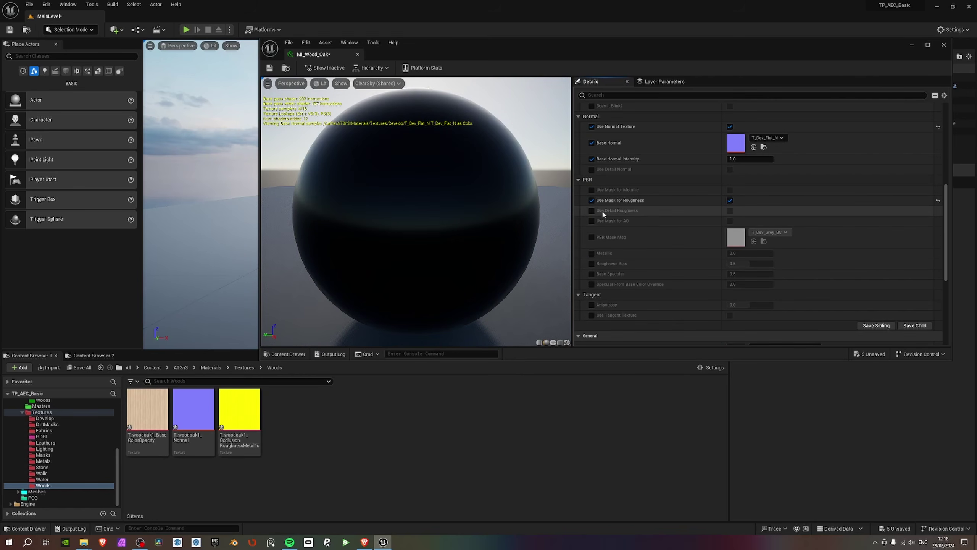
{"action": "scroll", "coordinate": [594, 242], "scroll_direction": "down", "scroll_amount": 1}
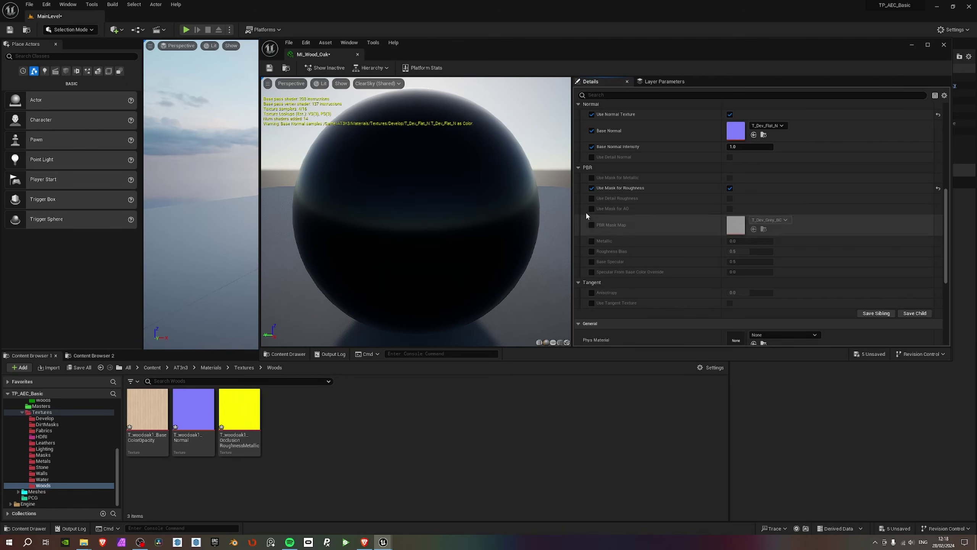
{"action": "left_click", "coordinate": [731, 208]}
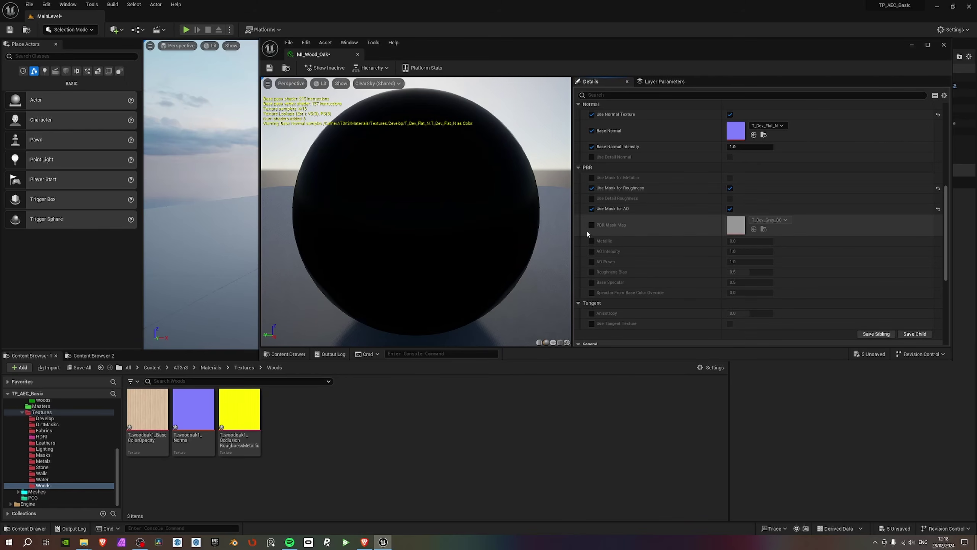
{"action": "left_click", "coordinate": [592, 225]}
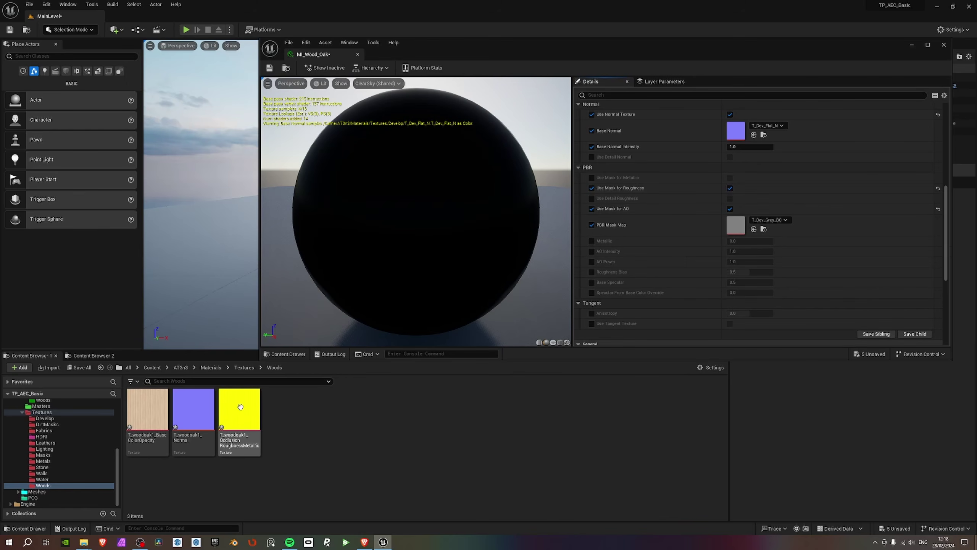
{"action": "left_click", "coordinate": [592, 250]}
{"action": "left_click", "coordinate": [591, 262]}
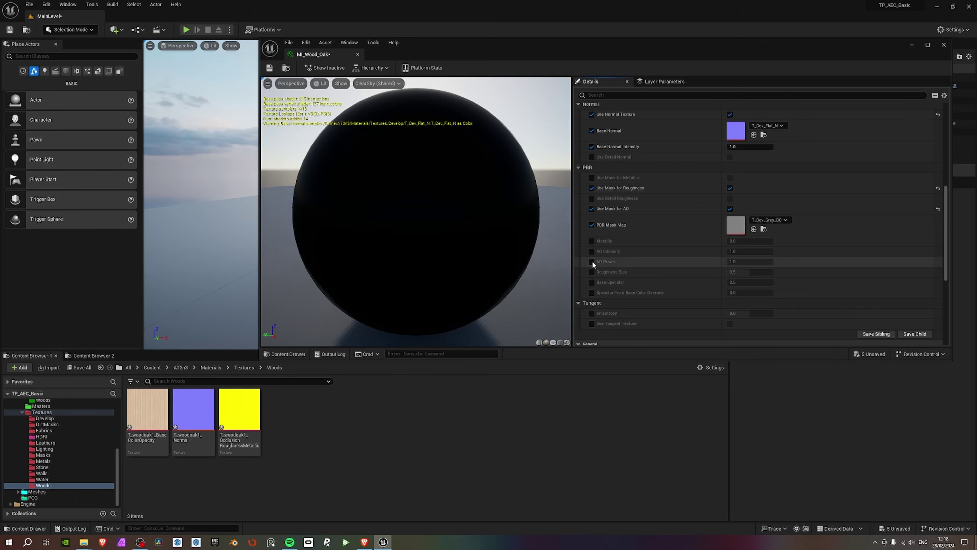
{"action": "left_click", "coordinate": [591, 272]}
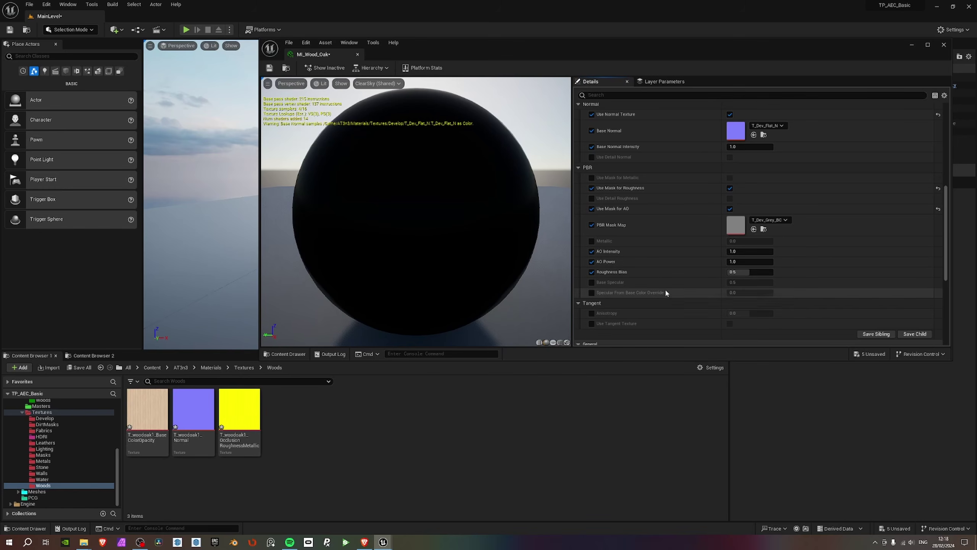
Assign the T_woodoak1 OcclusionRoughnessMetallic, Normal and BaseColorOpacity textures to PBR Mask Map, Base Normal and Base Color respectively.
{"action": "scroll", "coordinate": [660, 285], "scroll_direction": "up", "scroll_amount": 1}
{"action": "left_click_drag", "start_coordinate": [239, 408], "coordinate": [735, 236]}
{"action": "scroll", "coordinate": [698, 223], "scroll_direction": "up", "scroll_amount": 4}
{"action": "left_click_drag", "start_coordinate": [193, 410], "coordinate": [729, 294]}
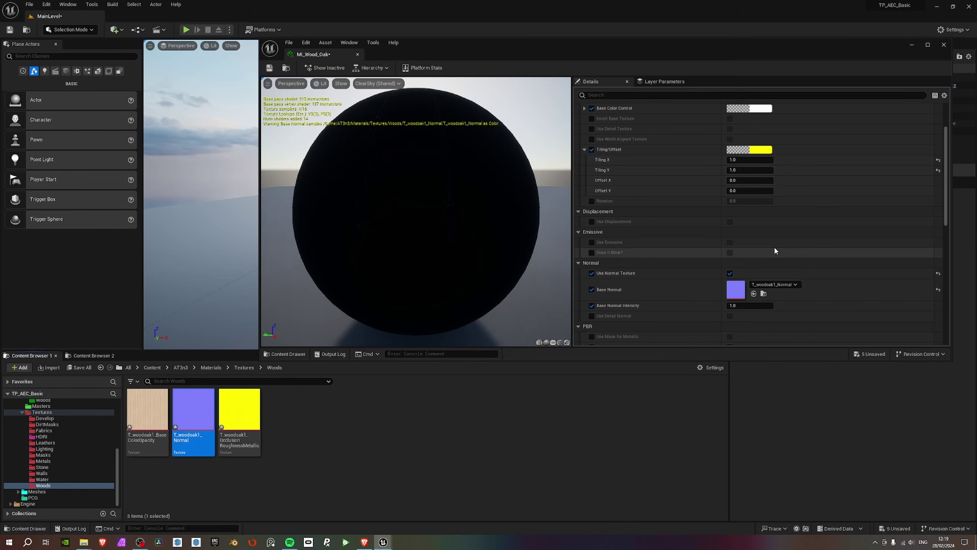
{"action": "scroll", "coordinate": [717, 200], "scroll_direction": "up", "scroll_amount": 3}
{"action": "left_click_drag", "start_coordinate": [150, 408], "coordinate": [736, 166]}
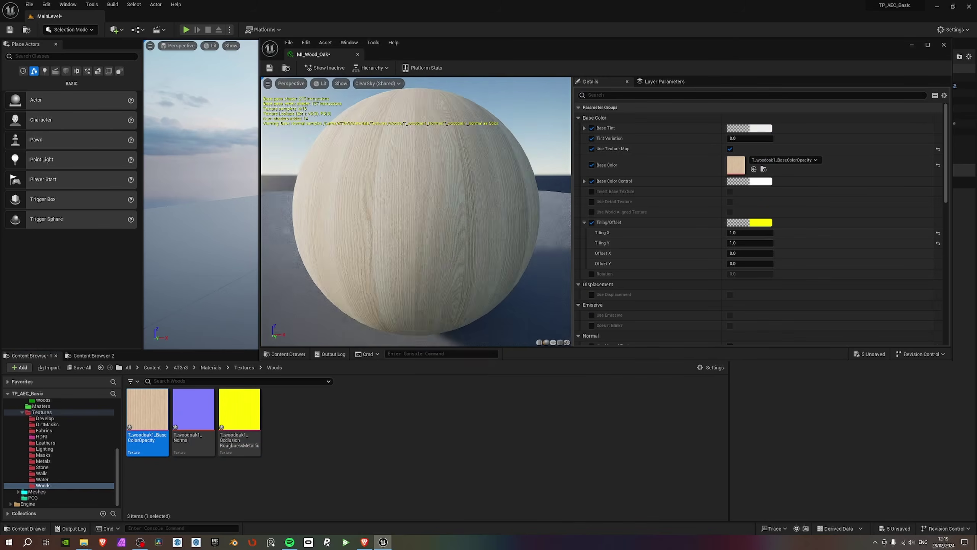
Select the cube in the level and replace its Element 0 material with MI_Wood_Oak, searching for "wood oak".
{"action": "left_click_drag", "start_coordinate": [479, 59], "coordinate": [572, 330]}
{"action": "right_click_drag", "start_coordinate": [414, 150], "coordinate": [339, 149]}
{"action": "left_click", "coordinate": [339, 149]}
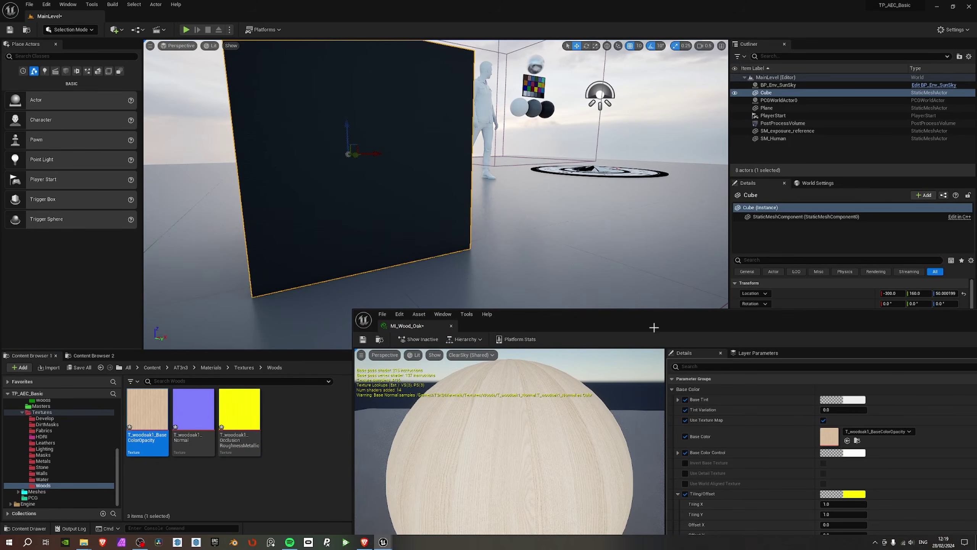
{"action": "left_click_drag", "start_coordinate": [718, 337], "coordinate": [427, 445]}
{"action": "left_click", "coordinate": [933, 388]}
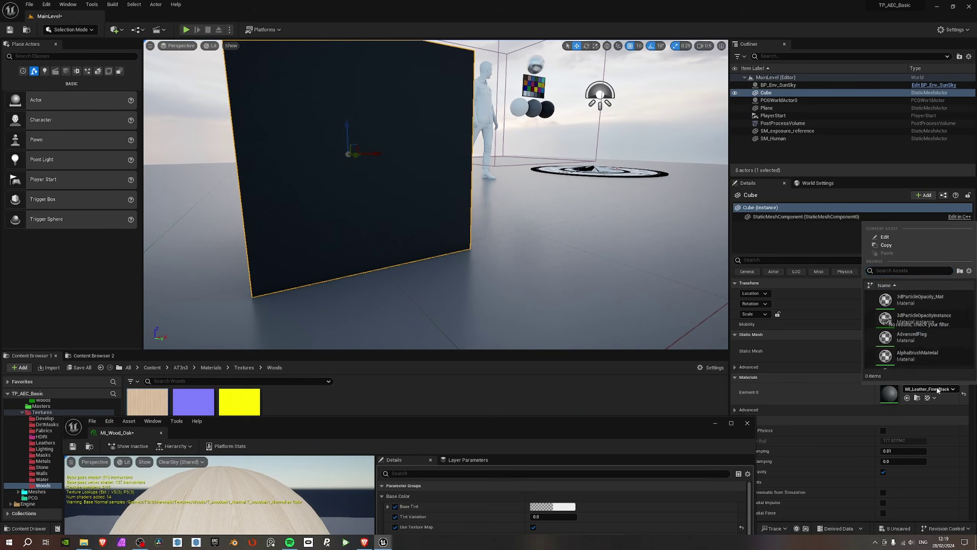
{"action": "type", "text": "wood a"}
{"action": "key", "text": "BackSpace"}
{"action": "key", "text": "BackSpace"}
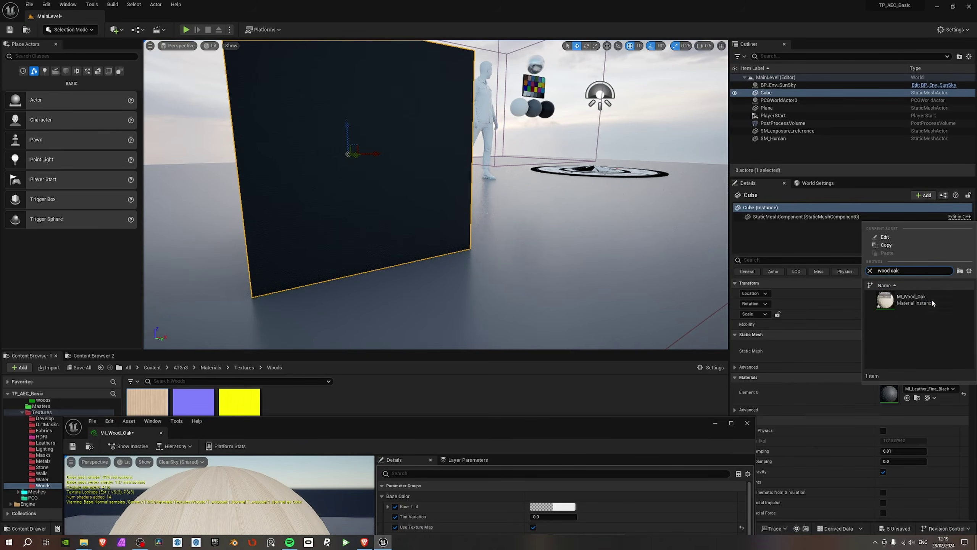
{"action": "left_click", "coordinate": [915, 301]}
Set AO Power to 0.0 and AO Intensity to 2.0 in MI_Wood_Oak.
{"action": "key", "text": "f"}
{"action": "key", "text": "w"}
{"action": "right_click_drag", "start_coordinate": [437, 216], "coordinate": [358, 173]}
{"action": "scroll", "coordinate": [437, 216], "scroll_direction": "down", "scroll_amount": 3}
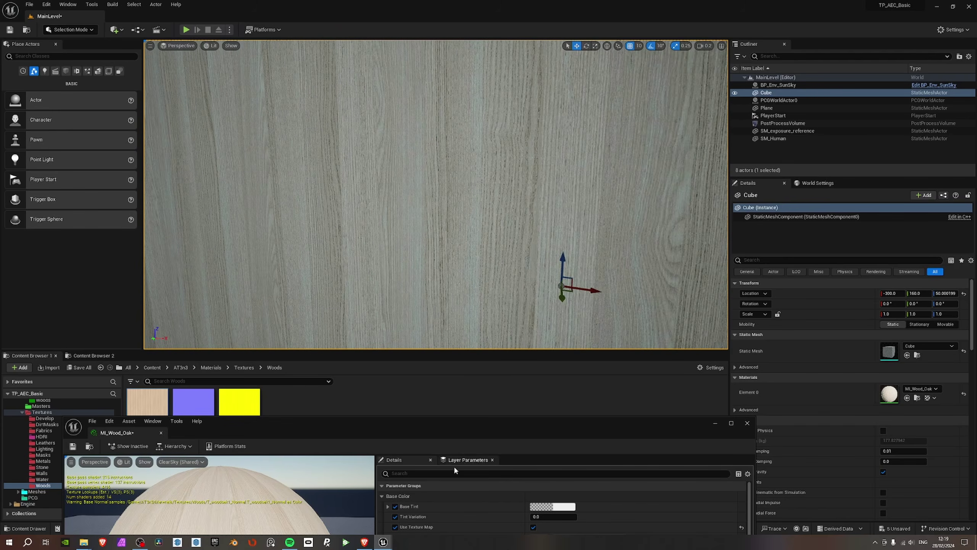
{"action": "left_click_drag", "start_coordinate": [468, 428], "coordinate": [755, 108]}
{"action": "scroll", "coordinate": [901, 290], "scroll_direction": "down", "scroll_amount": 5}
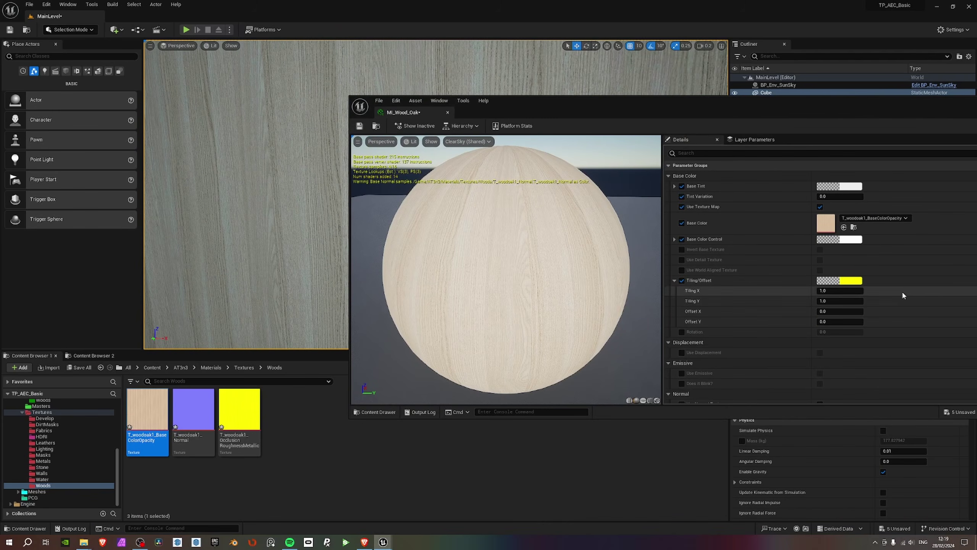
{"action": "scroll", "coordinate": [865, 322], "scroll_direction": "down", "scroll_amount": 4}
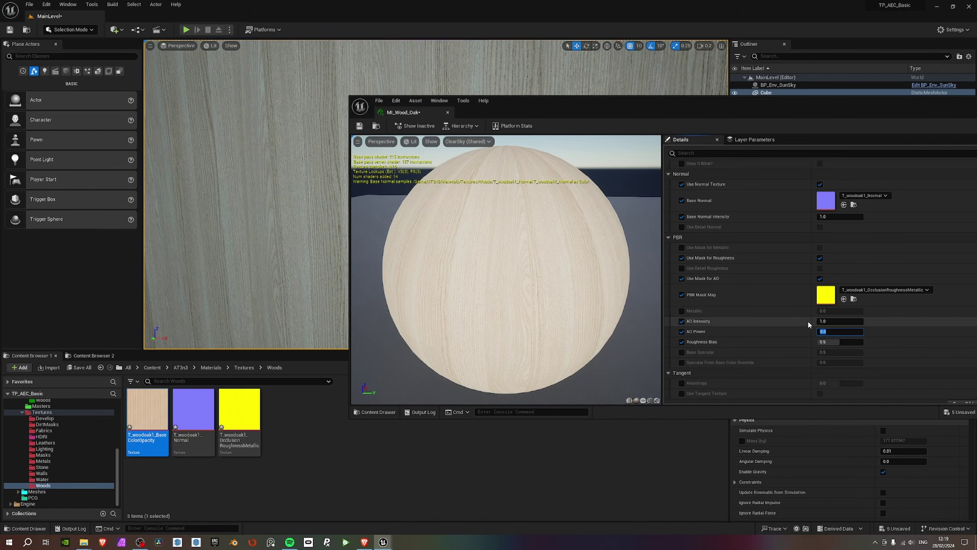
{"action": "left_click", "coordinate": [851, 321]}
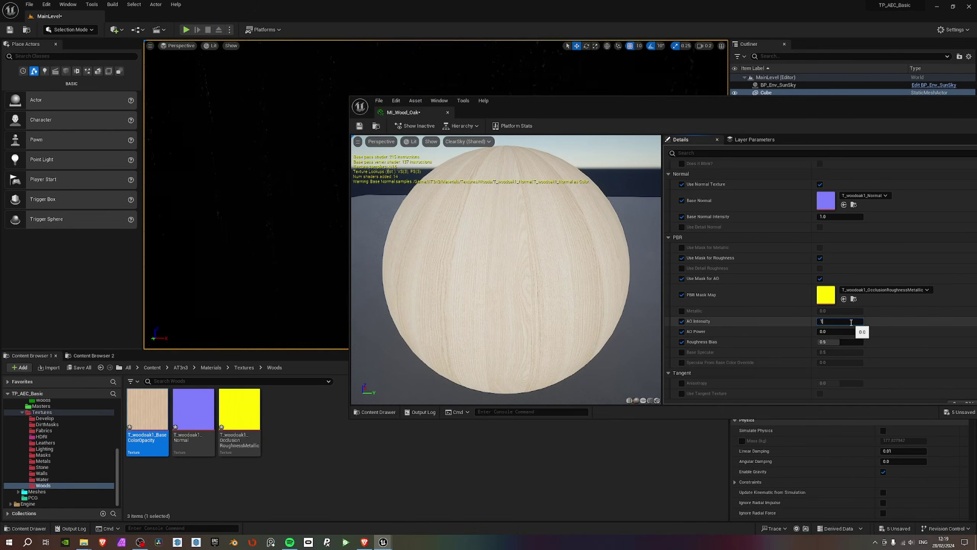
{"action": "type", "text": "2"}
Check the oak grain on the cube up close and return AO Intensity and AO Power to 1.0.
{"action": "right_click_drag", "start_coordinate": [261, 208], "coordinate": [231, 205]}
{"action": "key", "text": "s"}
{"action": "key", "text": "w"}
{"action": "scroll", "coordinate": [246, 208], "scroll_direction": "up", "scroll_amount": 1}
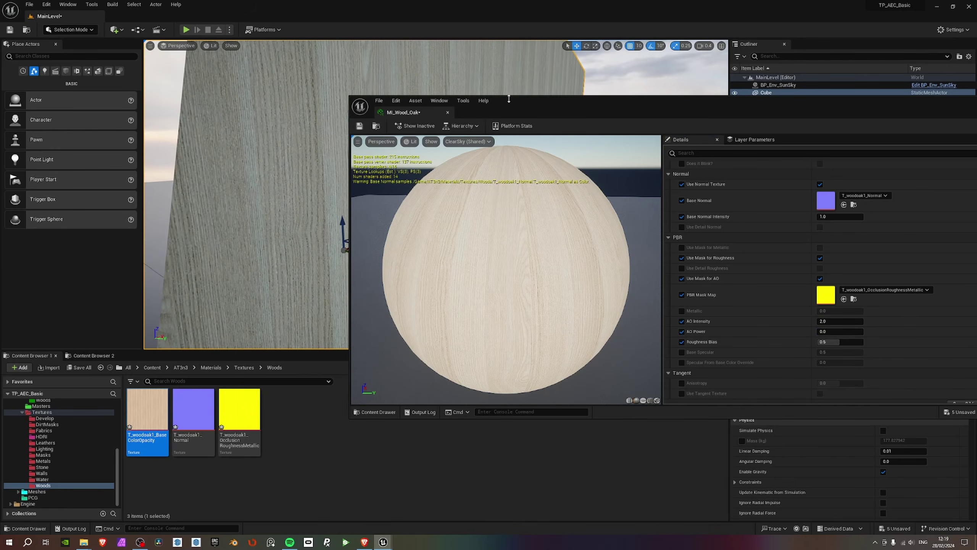
{"action": "left_click_drag", "start_coordinate": [523, 112], "coordinate": [621, 91]}
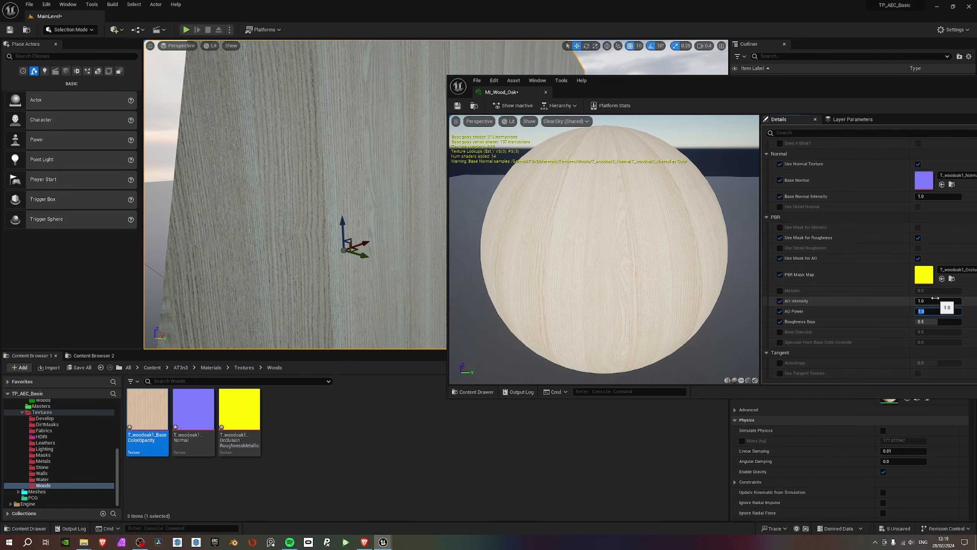
Try AO Power at 50.0 combined with AO Intensity at 100.0 and -11.0 in MI_Wood_Oak.
{"action": "key", "text": "Return"}
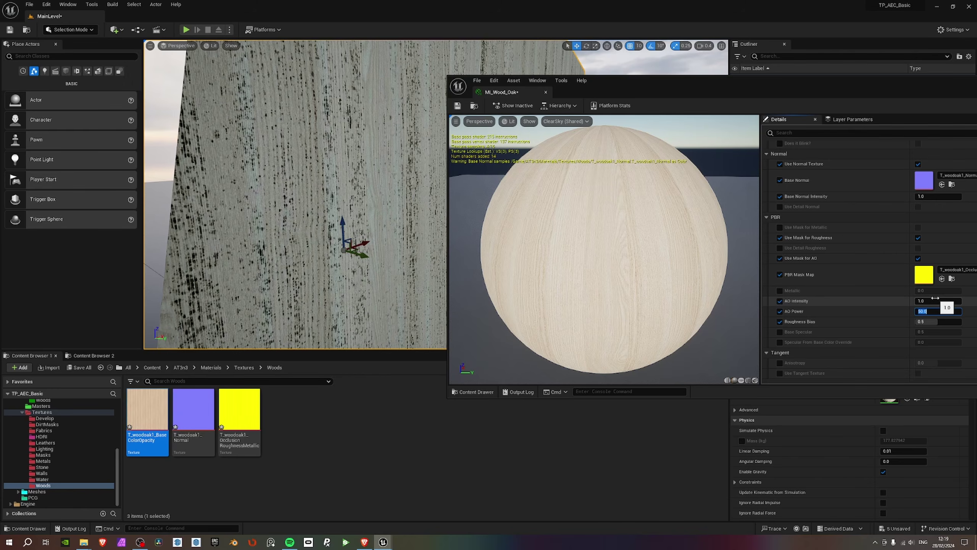
{"action": "mouse_move", "coordinate": [366, 217]}
{"action": "right_mouse_down"}
{"action": "mouse_move", "coordinate": [331, 220]}
{"action": "mouse_move", "coordinate": [365, 217]}
{"action": "right_mouse_up"}
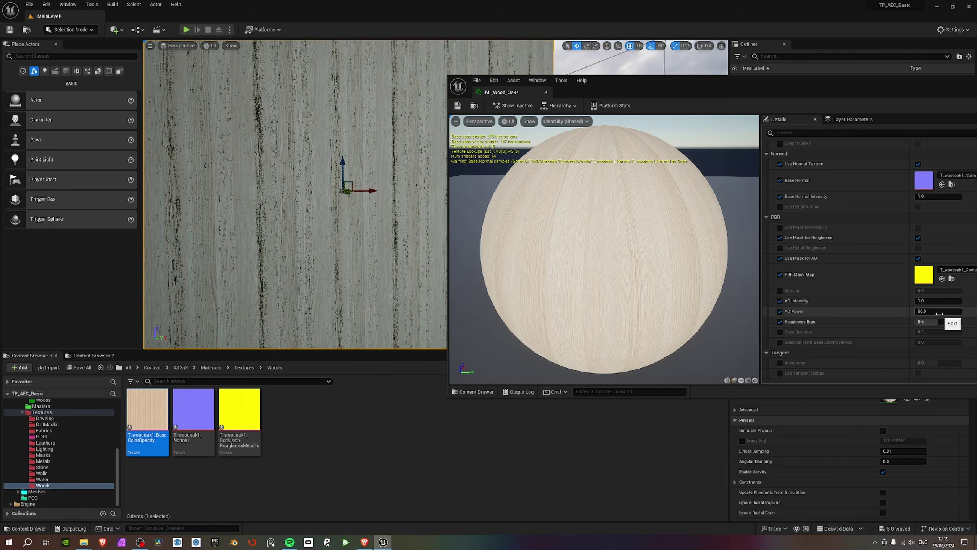
{"action": "left_click", "coordinate": [935, 301]}
{"action": "type", "text": "50"}
{"action": "key", "text": "Return"}
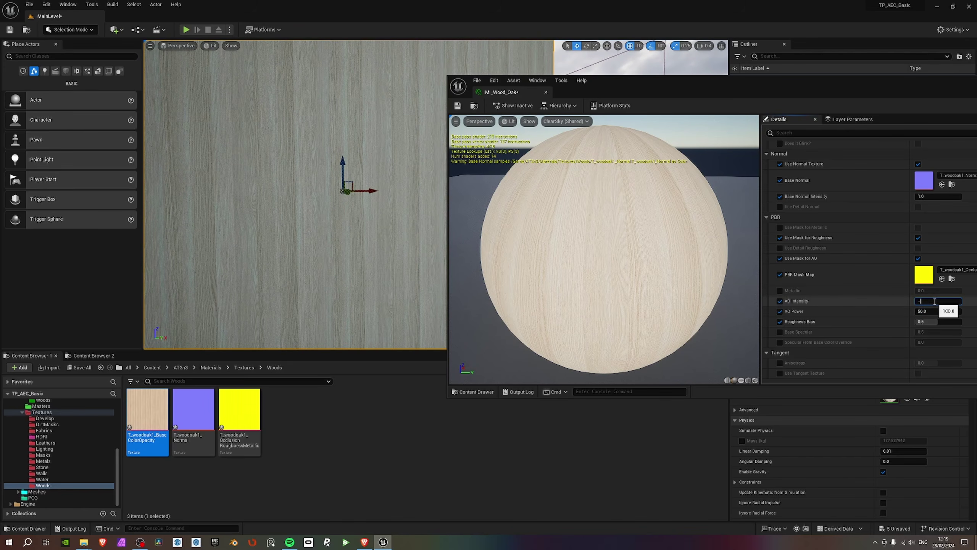
{"action": "type", "text": "-11"}
{"action": "key", "text": "Return"}
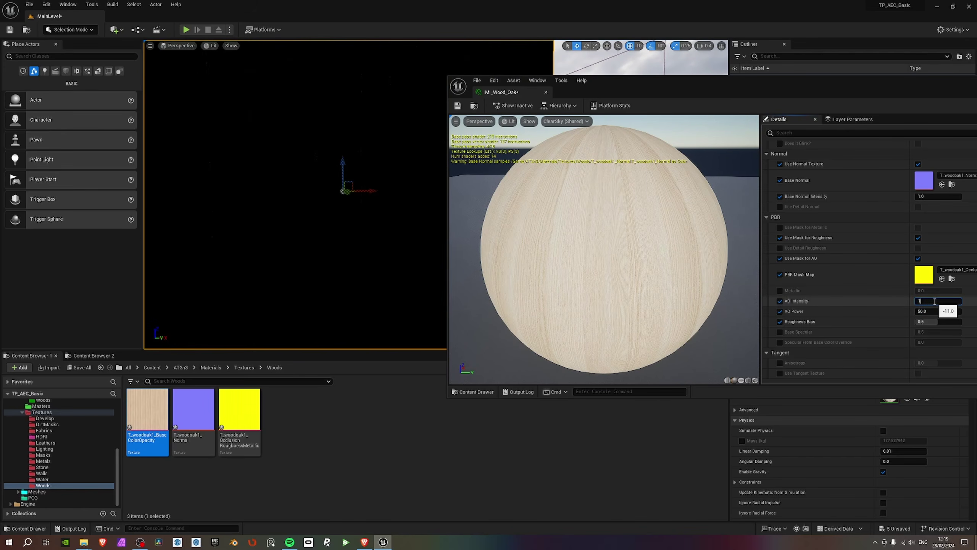
Return AO Intensity and AO Power to 1.0.
{"action": "key", "text": "Return"}
{"action": "left_click", "coordinate": [930, 312]}
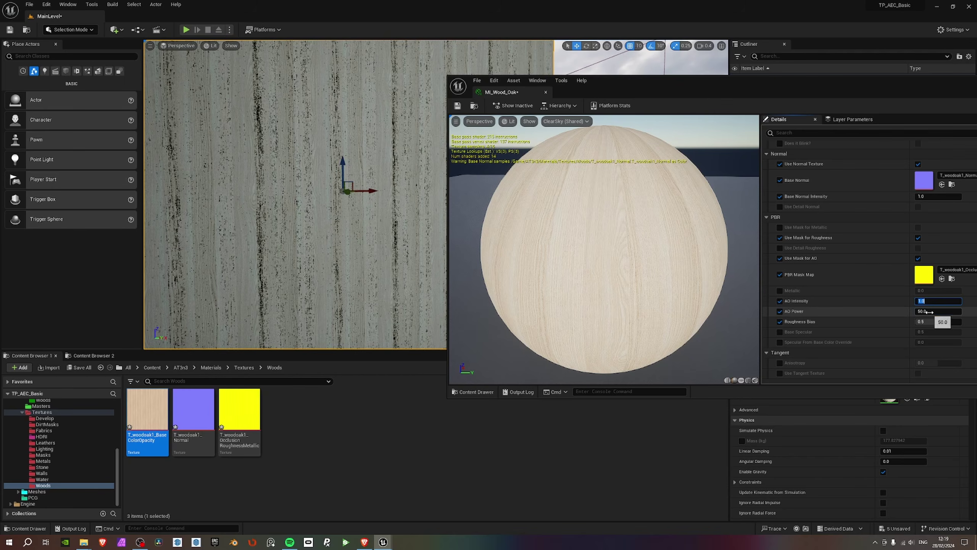
{"action": "type", "text": "1"}
{"action": "key", "text": "Return"}
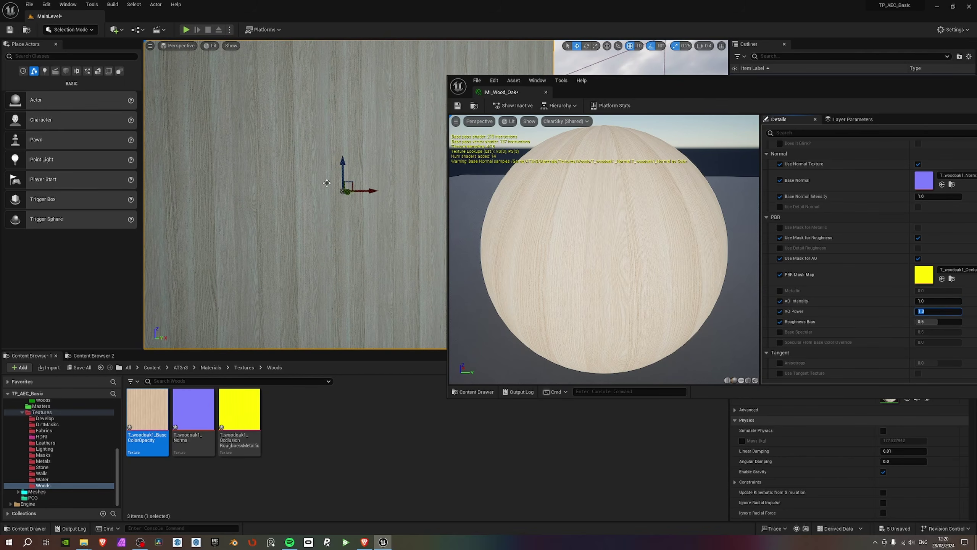
Turn Use Mask for AO off and back on to compare its effect on the cube.
{"action": "right_click_drag", "start_coordinate": [327, 193], "coordinate": [415, 217]}
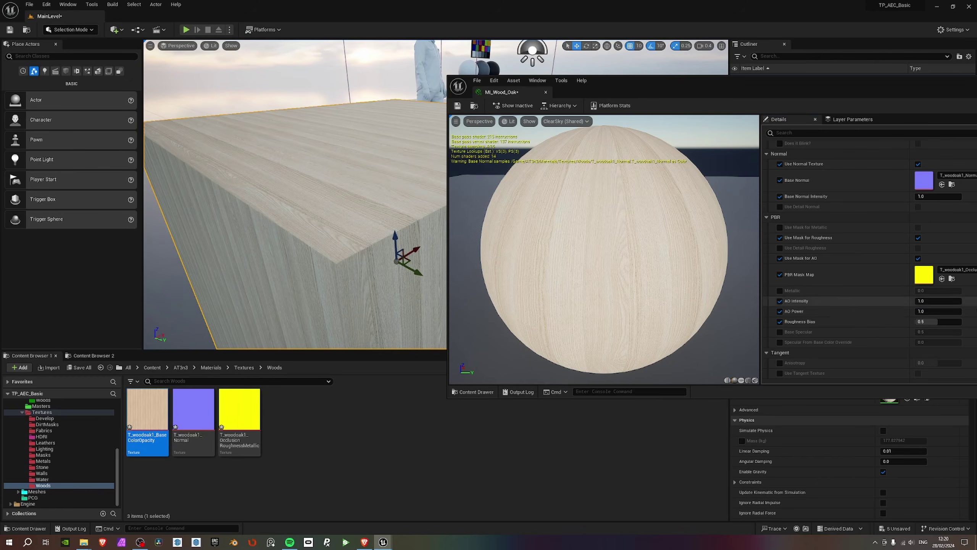
{"action": "left_click", "coordinate": [918, 258]}
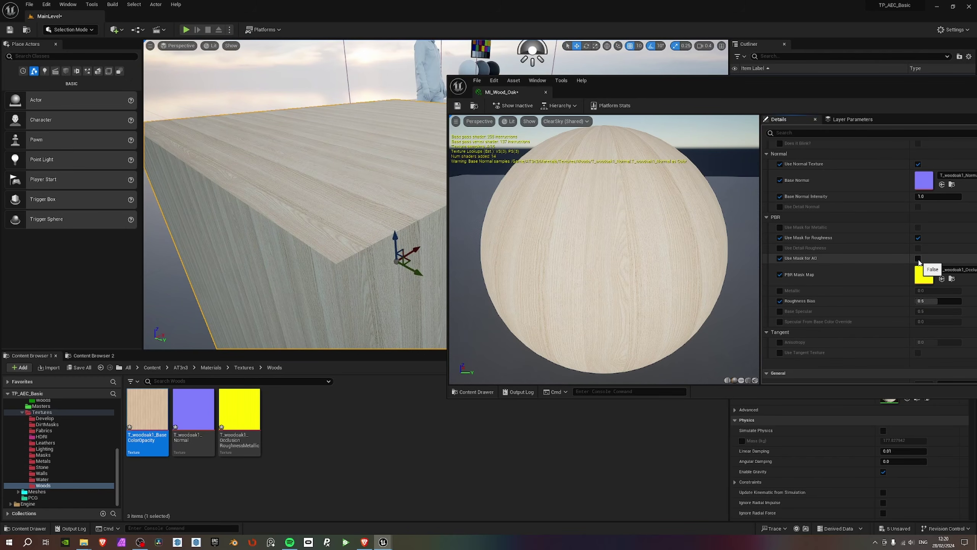
{"action": "left_click", "coordinate": [918, 258]}
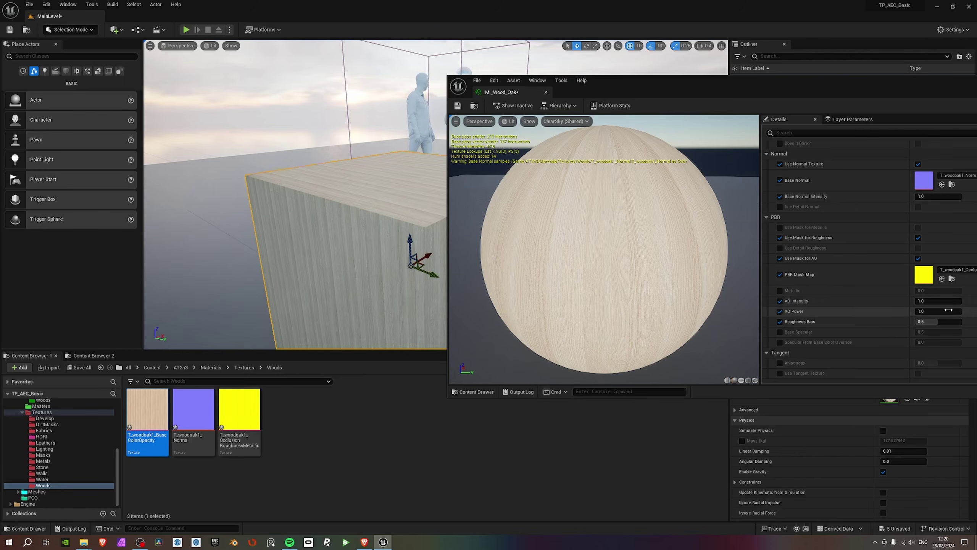
{"action": "right_click_drag", "start_coordinate": [400, 247], "coordinate": [402, 220]}
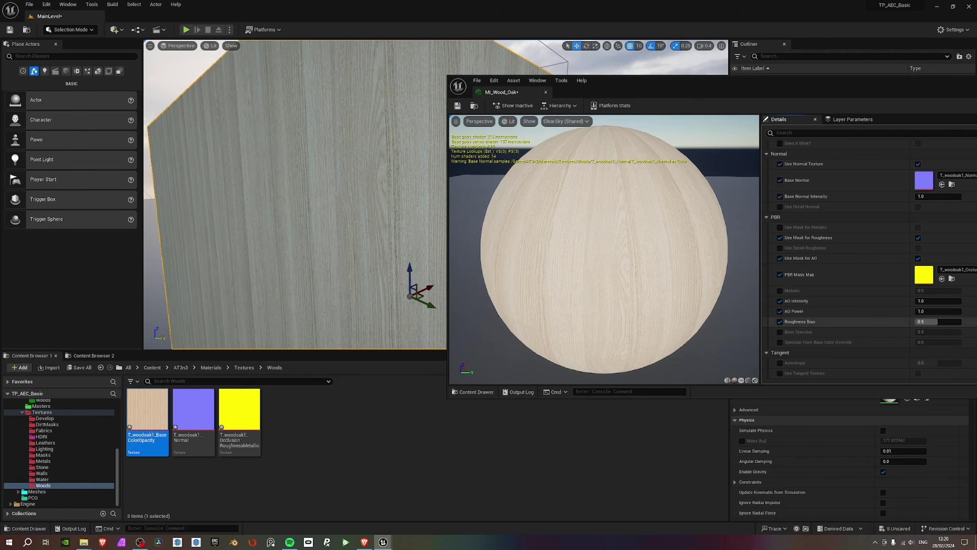
Try Roughness Bias at 0.0 and about 0.1 on the oak, and reset it to 0.5.
{"action": "left_click_drag", "start_coordinate": [937, 322], "coordinate": [916, 321]}
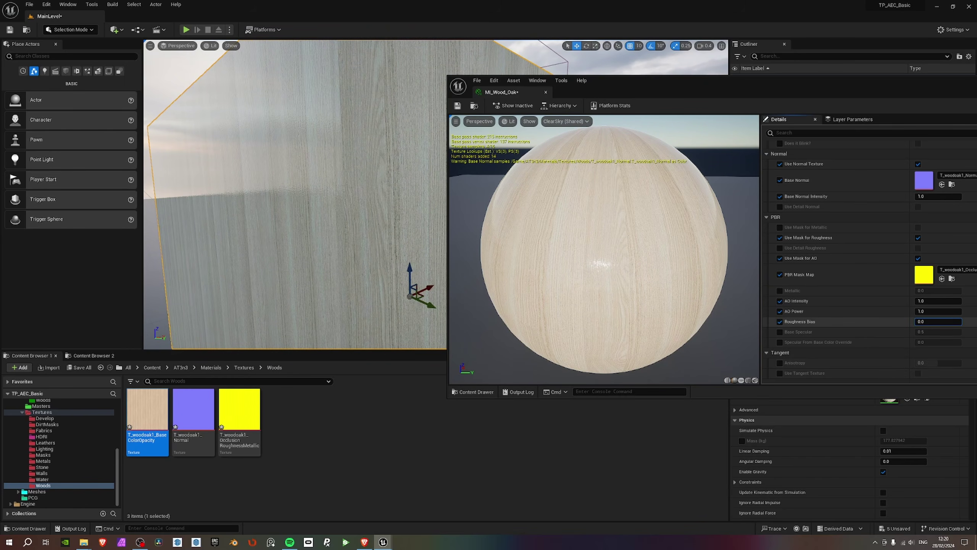
{"action": "mouse_move", "coordinate": [916, 322]}
{"action": "left_mouse_down"}
{"action": "mouse_move", "coordinate": [953, 322]}
{"action": "mouse_move", "coordinate": [922, 321]}
{"action": "left_mouse_up"}
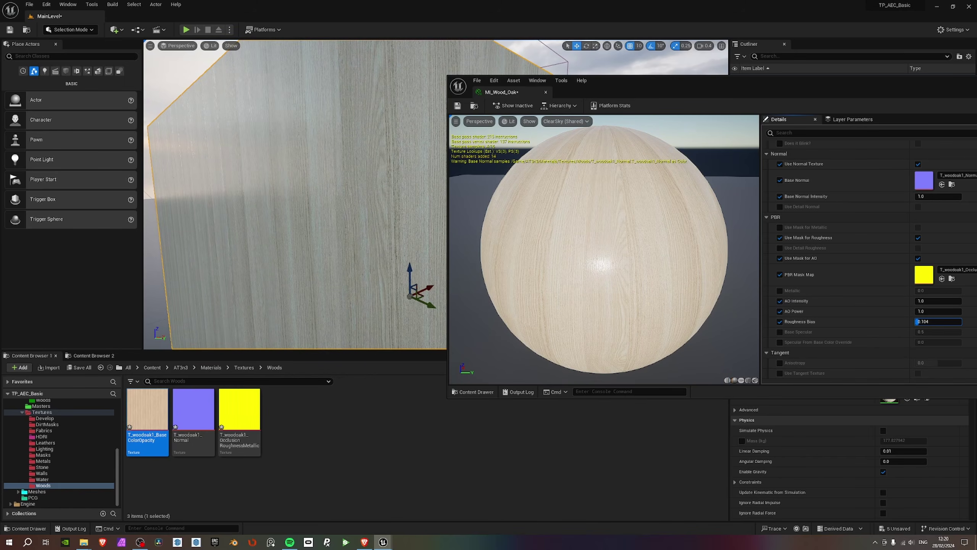
{"action": "right_click_drag", "start_coordinate": [345, 206], "coordinate": [321, 208]}
{"action": "scroll", "coordinate": [345, 206], "scroll_direction": "down", "scroll_amount": 2}
{"action": "left_click", "coordinate": [947, 322]}
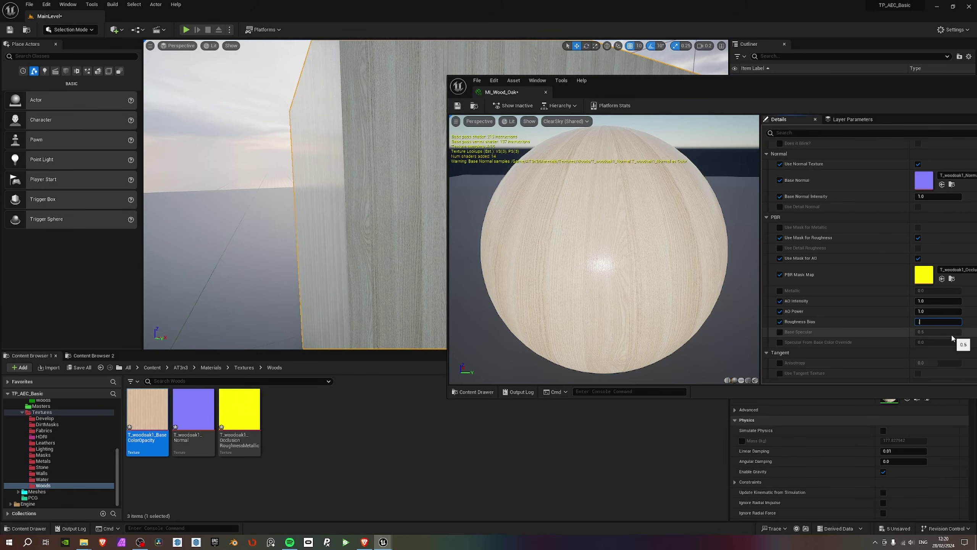
{"action": "type", "text": "0.5"}
{"action": "key", "text": "Return"}
{"action": "right_click_drag", "start_coordinate": [347, 208], "coordinate": [315, 231]}
Set Base Tint to a light orange with hue about 25, saturation about 0.73 and value about 0.84.
{"action": "scroll", "coordinate": [346, 208], "scroll_direction": "up", "scroll_amount": 4}
{"action": "scroll", "coordinate": [868, 231], "scroll_direction": "up", "scroll_amount": 10}
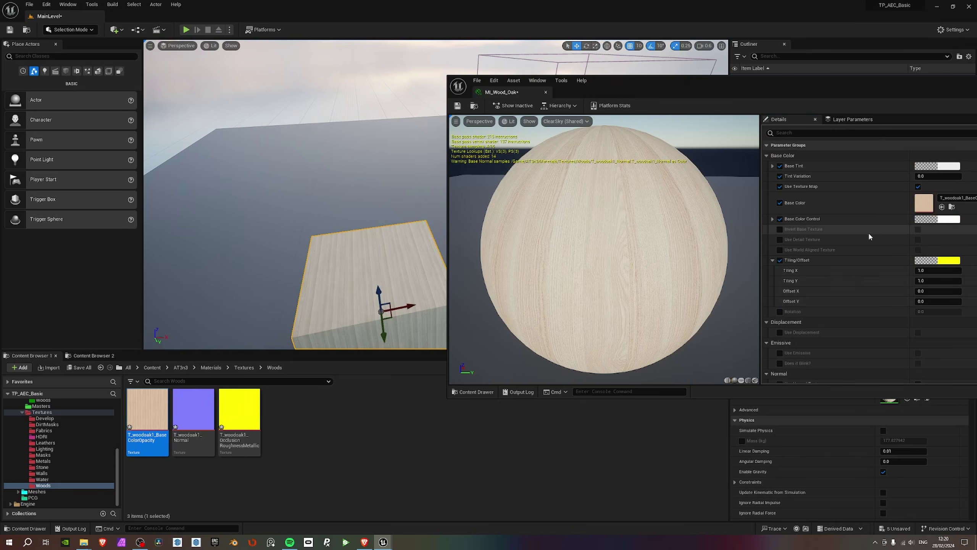
{"action": "left_click", "coordinate": [938, 166]}
{"action": "left_click", "coordinate": [838, 247]}
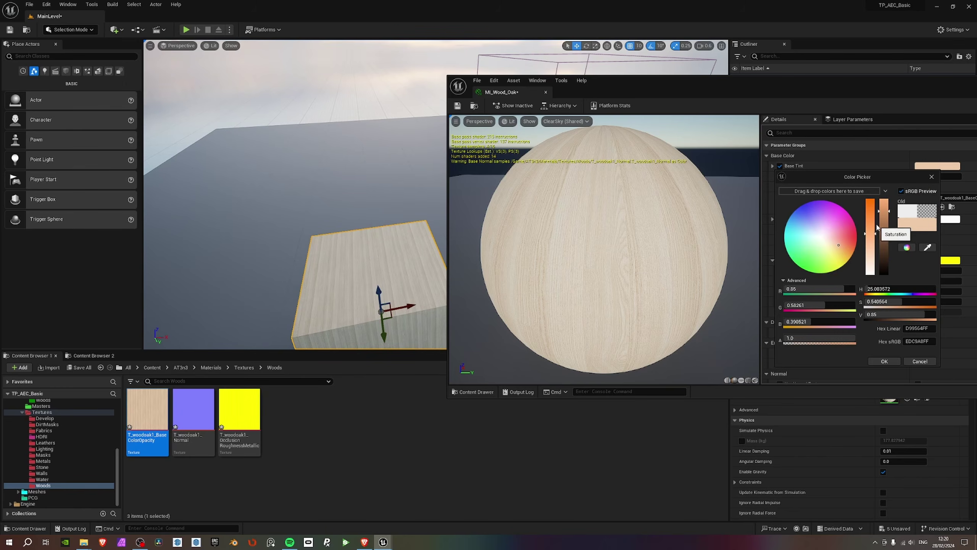
{"action": "left_click_drag", "start_coordinate": [875, 235], "coordinate": [876, 220]}
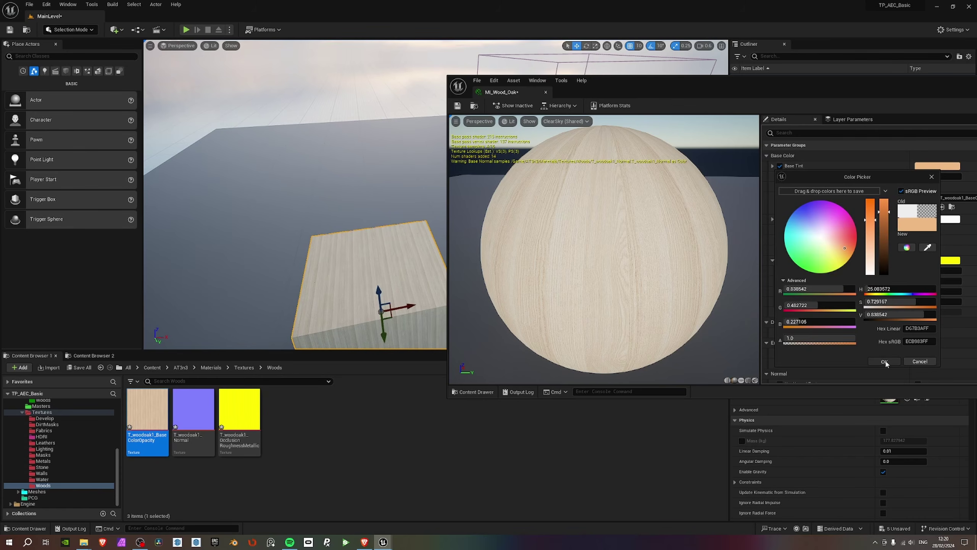
{"action": "left_click", "coordinate": [885, 362]}
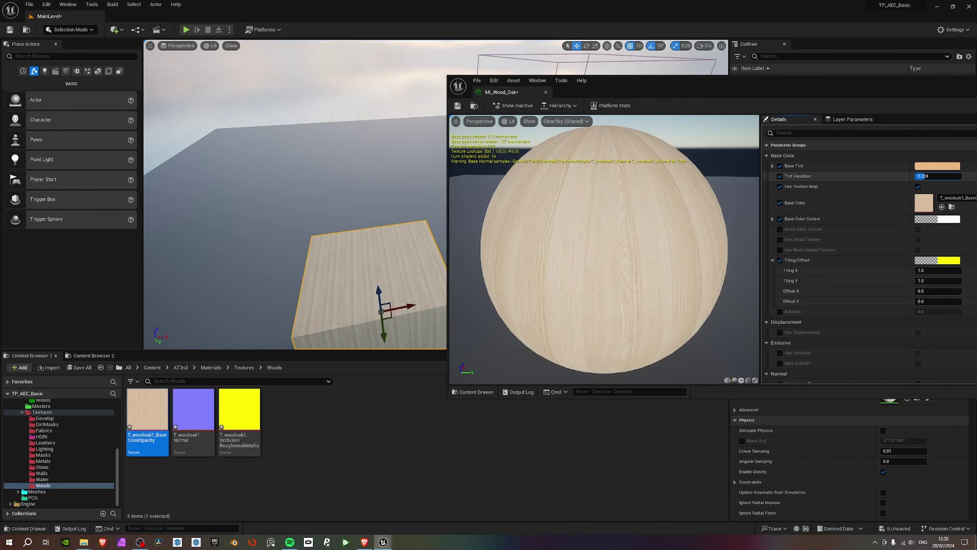
Deepen Base Tint to a golden brown with saturation about 0.87 and a reduced value, judging it on the cube.
{"action": "left_click", "coordinate": [937, 166]}
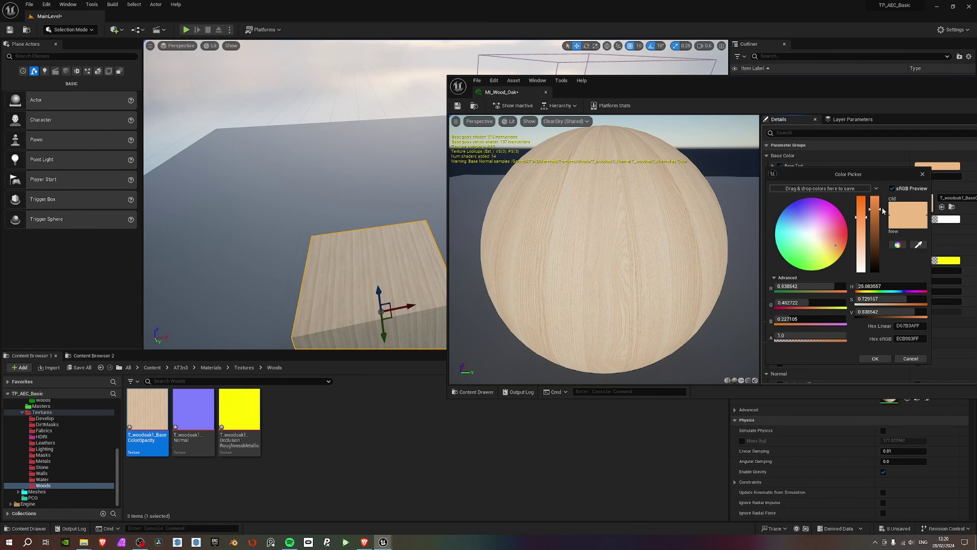
{"action": "left_click_drag", "start_coordinate": [877, 222], "coordinate": [876, 242]}
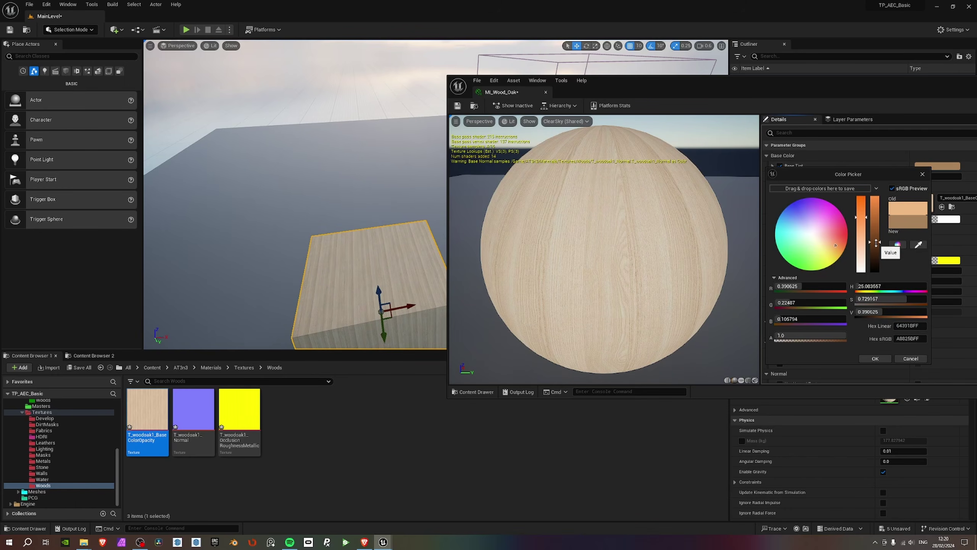
{"action": "right_click_drag", "start_coordinate": [400, 239], "coordinate": [420, 269]}
{"action": "right_click_drag", "start_coordinate": [327, 212], "coordinate": [367, 178]}
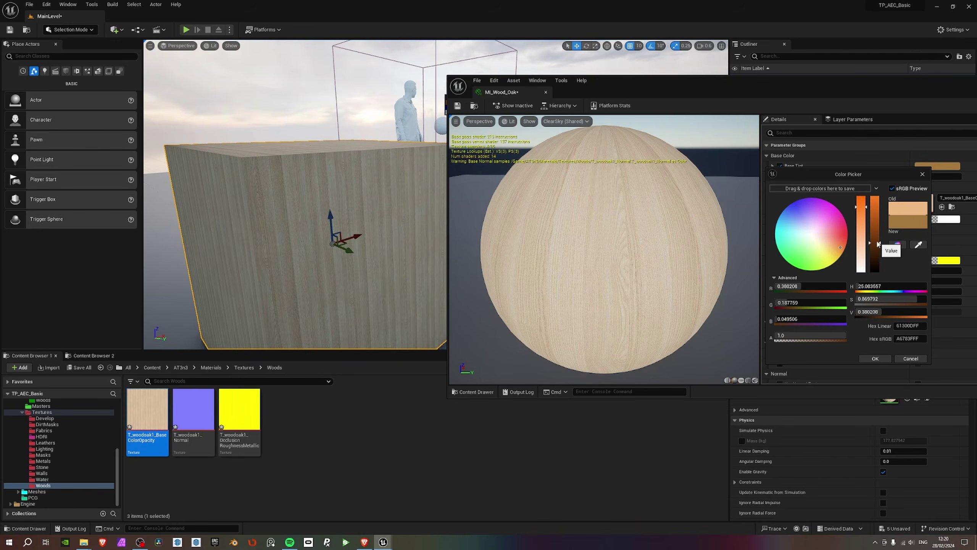
{"action": "left_click_drag", "start_coordinate": [878, 243], "coordinate": [878, 223]}
{"action": "left_click", "coordinate": [875, 358]}
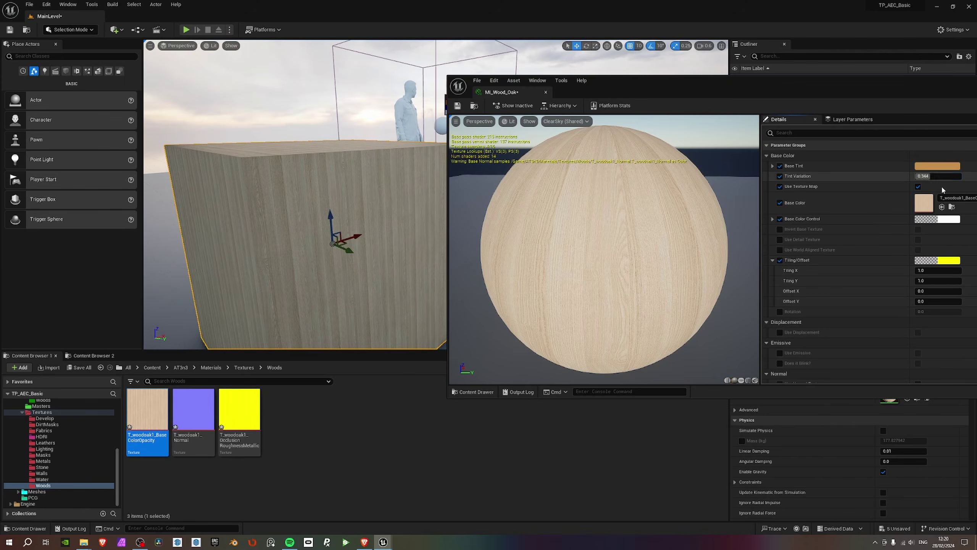
Adjust Tint Variation to 0.48, comparing the tint strength on the cube's sides.
{"action": "left_click_drag", "start_coordinate": [932, 176], "coordinate": [942, 177]}
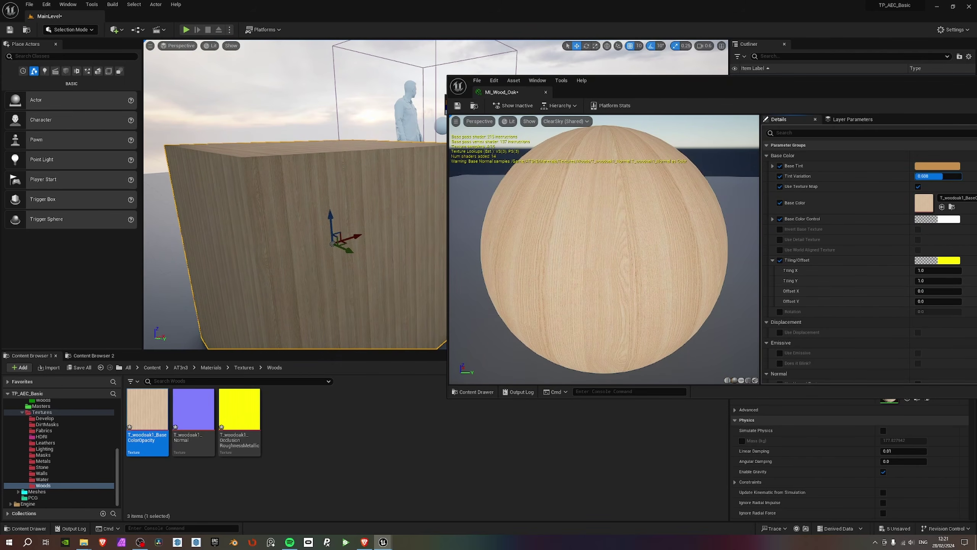
{"action": "right_click_drag", "start_coordinate": [279, 147], "coordinate": [177, 169]}
{"action": "scroll", "coordinate": [278, 148], "scroll_direction": "up", "scroll_amount": 1}
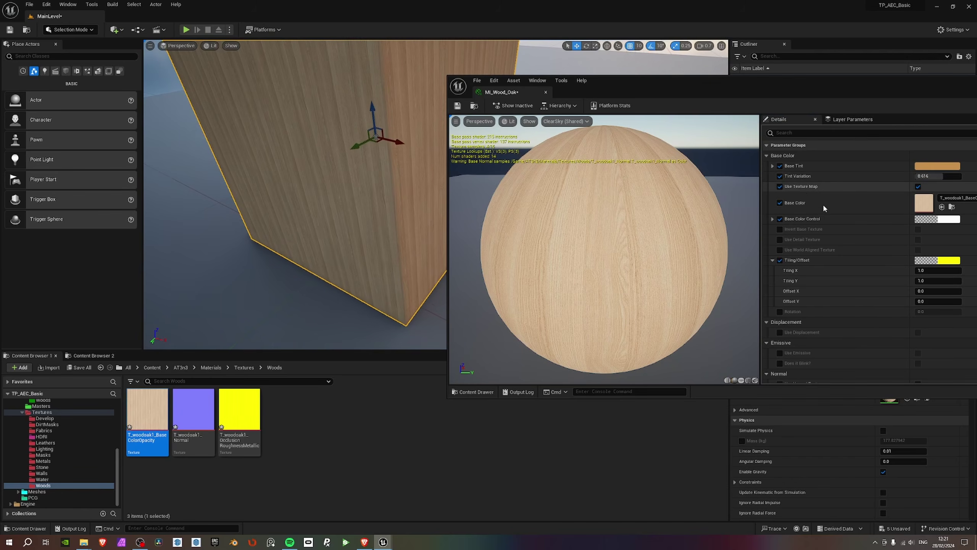
{"action": "left_click_drag", "start_coordinate": [940, 176], "coordinate": [935, 176]}
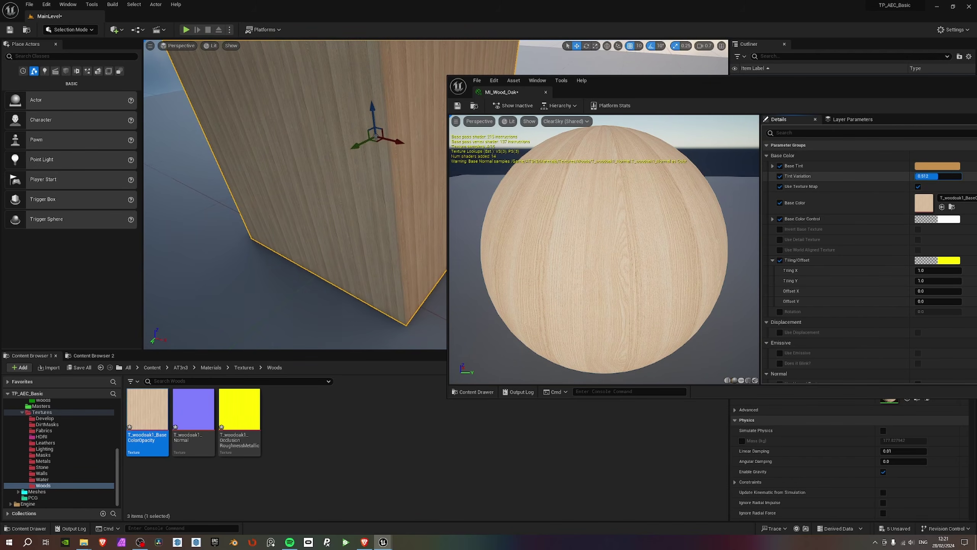
Expand Base Color Control, try a different Saturation and undo the change.
{"action": "left_click", "coordinate": [772, 218]}
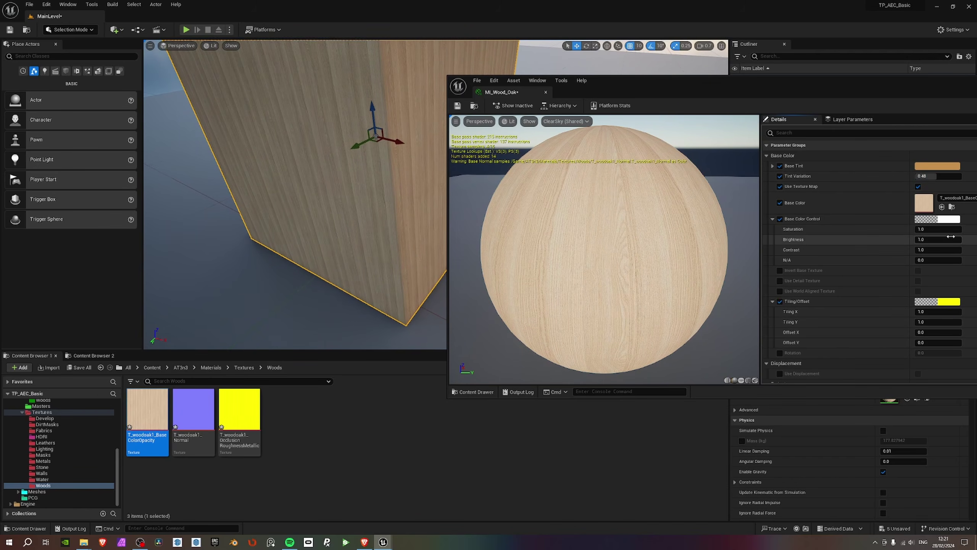
{"action": "mouse_move", "coordinate": [938, 229]}
{"action": "left_mouse_down"}
{"action": "mouse_move", "coordinate": [933, 249]}
{"action": "mouse_move", "coordinate": [933, 239]}
{"action": "left_mouse_up"}
{"action": "key", "text": "ctrl+z"}
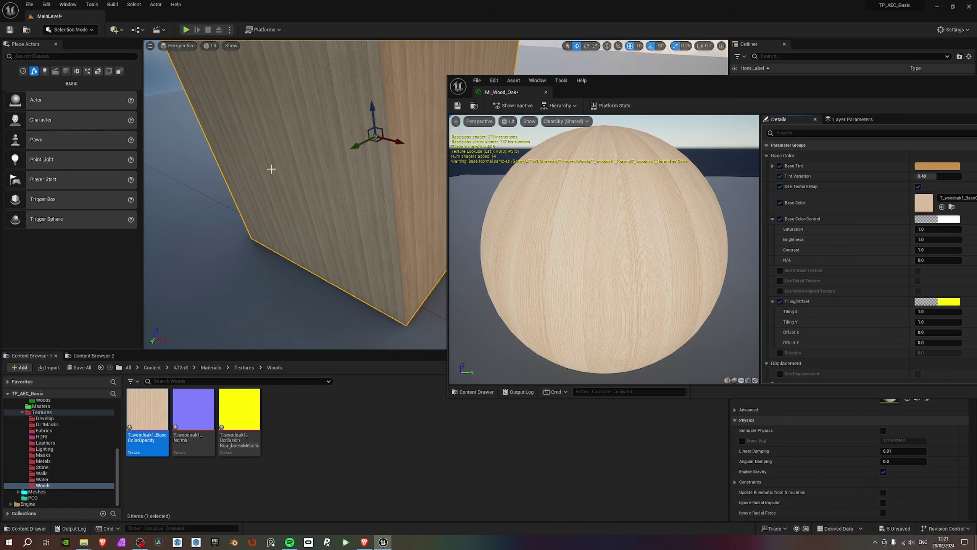
Inspect the tinted oak on the cube up close and save MI_Wood_Oak.
{"action": "right_click_drag", "start_coordinate": [271, 169], "coordinate": [271, 168]}
{"action": "right_click_drag", "start_coordinate": [288, 210], "coordinate": [288, 209]}
{"action": "scroll", "coordinate": [288, 209], "scroll_direction": "up", "scroll_amount": 1}
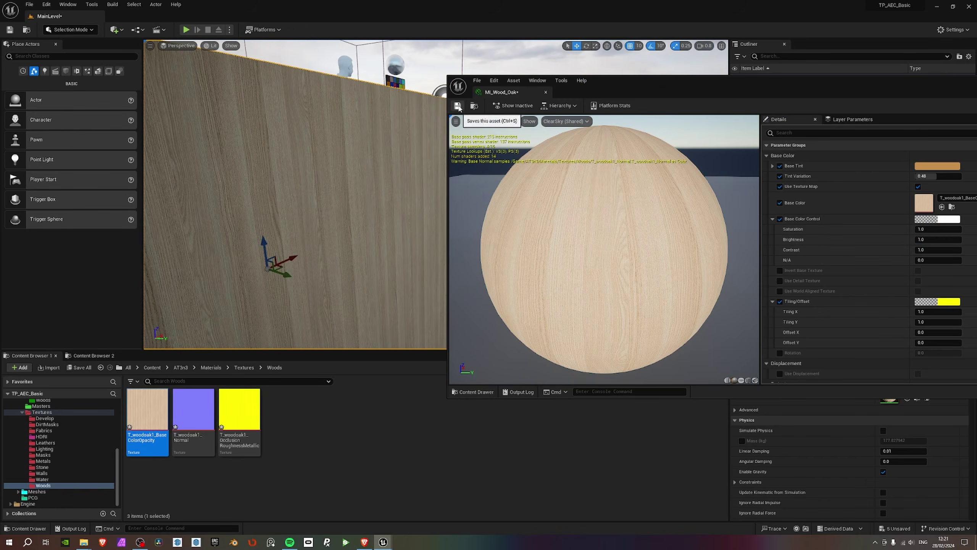
{"action": "key", "text": "ctrl+s"}
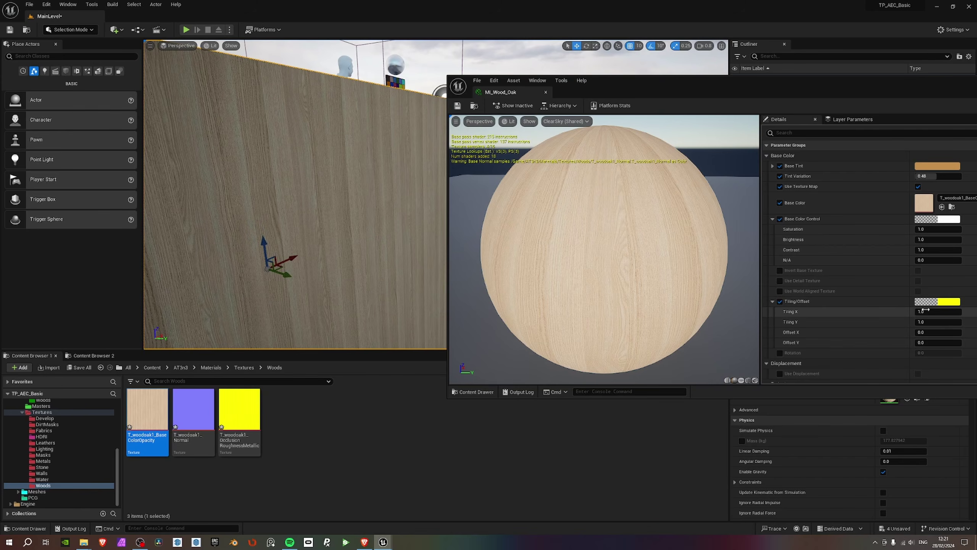
Try Tiling X and Tiling Y at 0.5 and check the grain scale on the cube.
{"action": "left_click", "coordinate": [930, 311]}
{"action": "type", "text": ".5"}
{"action": "key", "text": "Tab"}
{"action": "type", "text": ".5"}
{"action": "key", "text": "Return"}
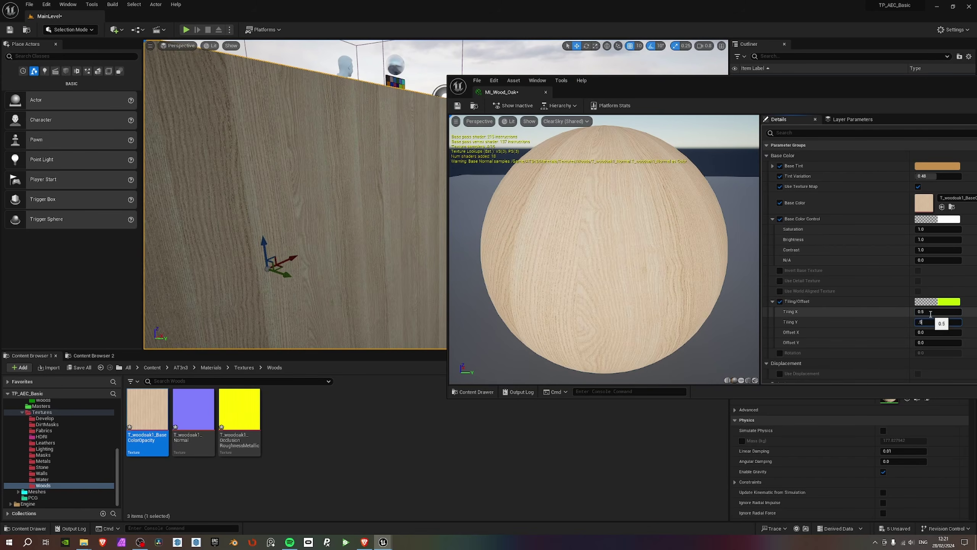
{"action": "right_click_drag", "start_coordinate": [332, 166], "coordinate": [332, 166]}
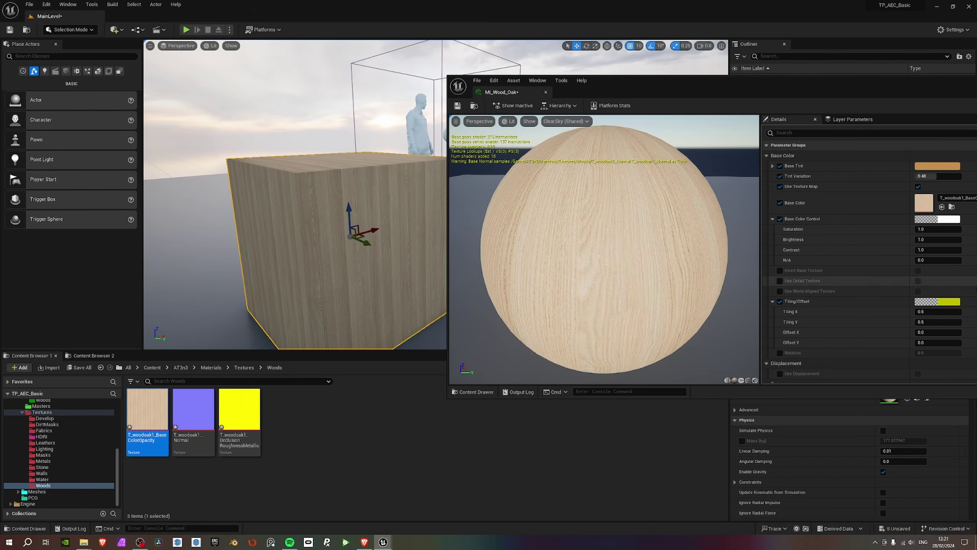
Return Tiling X and Tiling Y to 1.0.
{"action": "left_click", "coordinate": [935, 312]}
{"action": "type", "text": "5"}
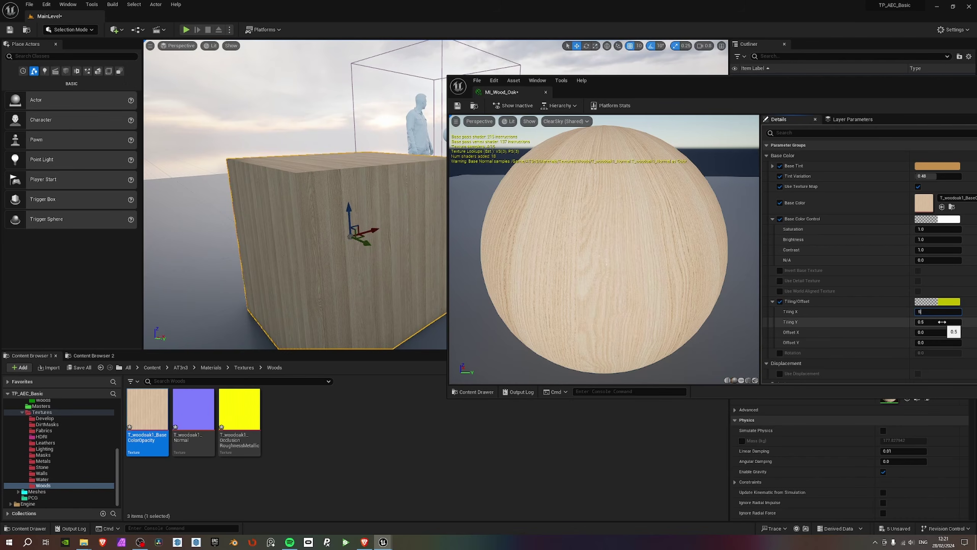
{"action": "key", "text": "Tab"}
{"action": "type", "text": "5"}
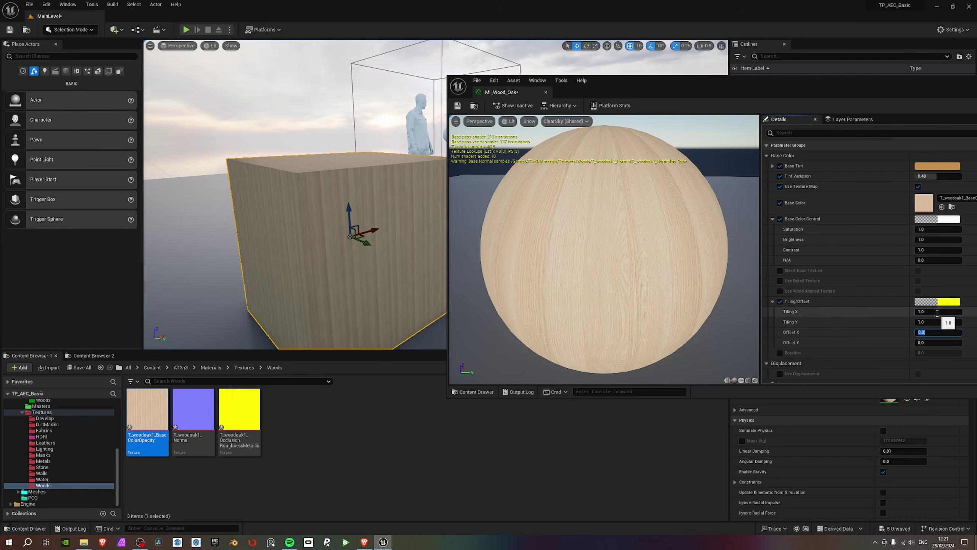
Save MI_Wood_Oak after a last look at the cube and close its material instance editor.
{"action": "key", "text": "w"}
{"action": "right_click_drag", "start_coordinate": [332, 200], "coordinate": [693, 71]}
{"action": "scroll", "coordinate": [358, 200], "scroll_direction": "down", "scroll_amount": 1}
{"action": "key", "text": "s"}
{"action": "scroll", "coordinate": [404, 200], "scroll_direction": "down", "scroll_amount": 1}
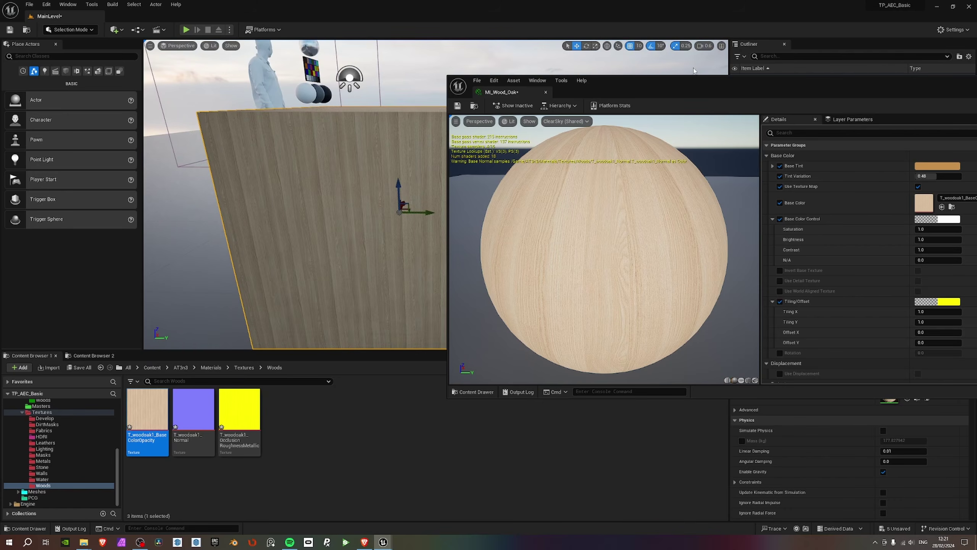
{"action": "left_click", "coordinate": [457, 105]}
{"action": "left_click_drag", "start_coordinate": [615, 87], "coordinate": [356, 129]}
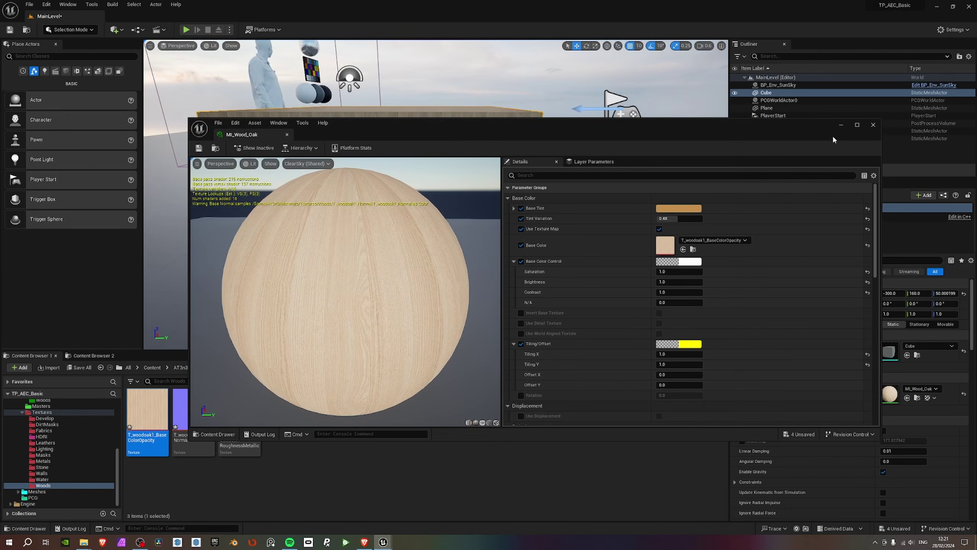
{"action": "left_click", "coordinate": [873, 124]}
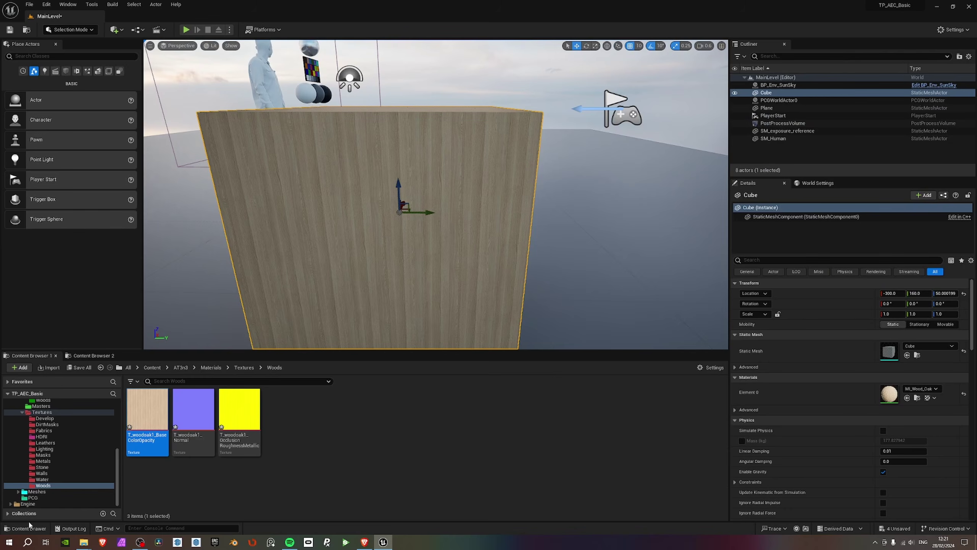
Duplicate MI_Wood_Oak in the Instances Woods folder and name the copy MI_Wood_Oak_White.
{"action": "scroll", "coordinate": [55, 489], "scroll_direction": "up", "scroll_amount": 2}
{"action": "scroll", "coordinate": [55, 489], "scroll_direction": "up", "scroll_amount": 4}
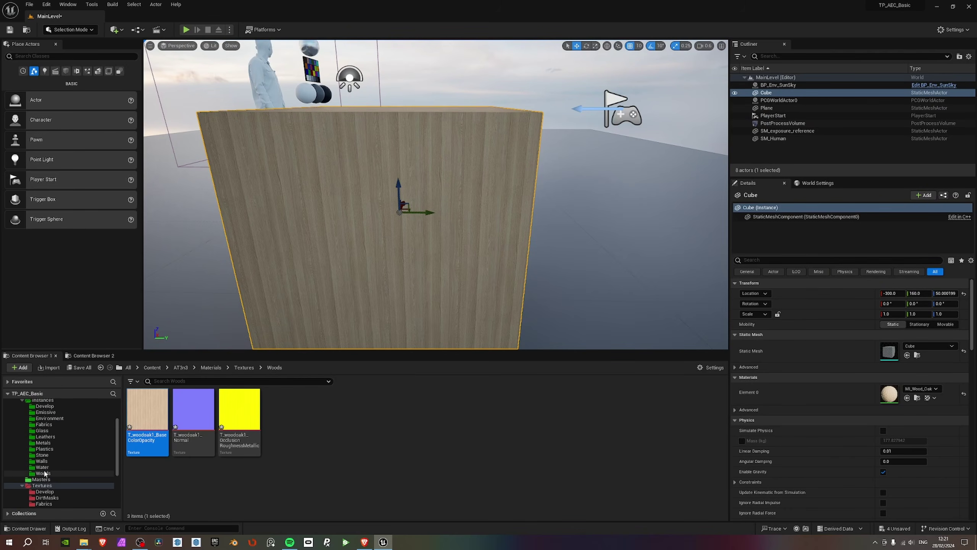
{"action": "left_click", "coordinate": [43, 473]}
{"action": "right_click", "coordinate": [159, 409]}
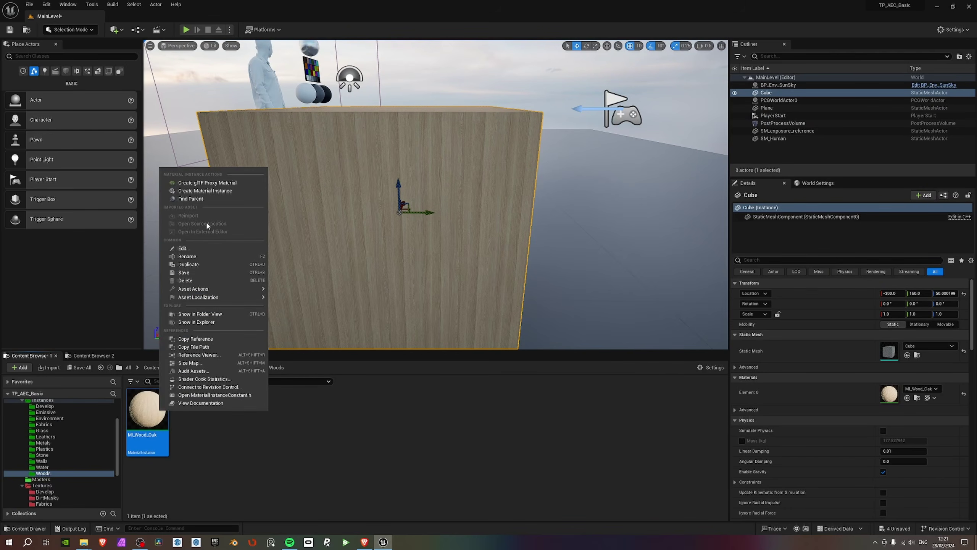
{"action": "left_click", "coordinate": [186, 265]}
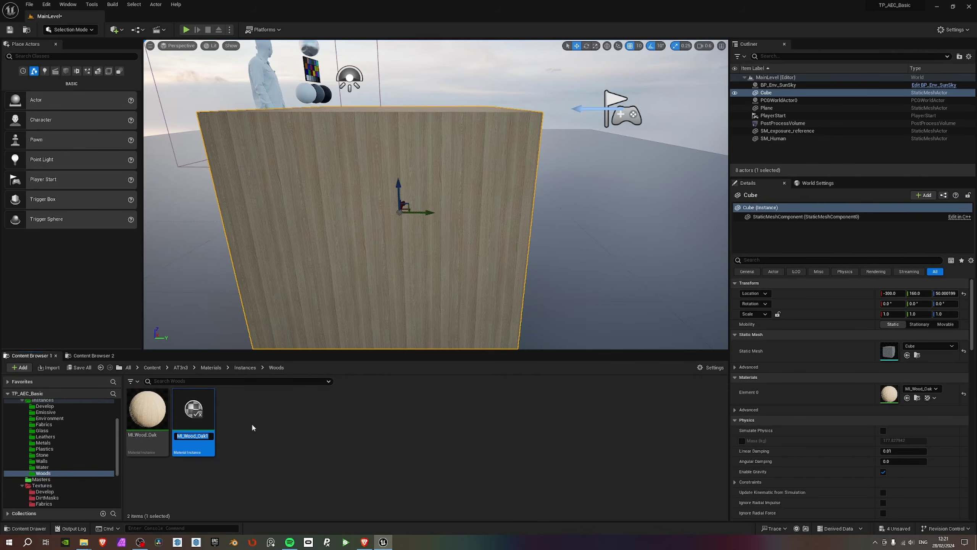
{"action": "key", "text": "End"}
{"action": "key", "text": "BackSpace"}
{"action": "type", "text": "_White"}
{"action": "key", "text": "Return"}
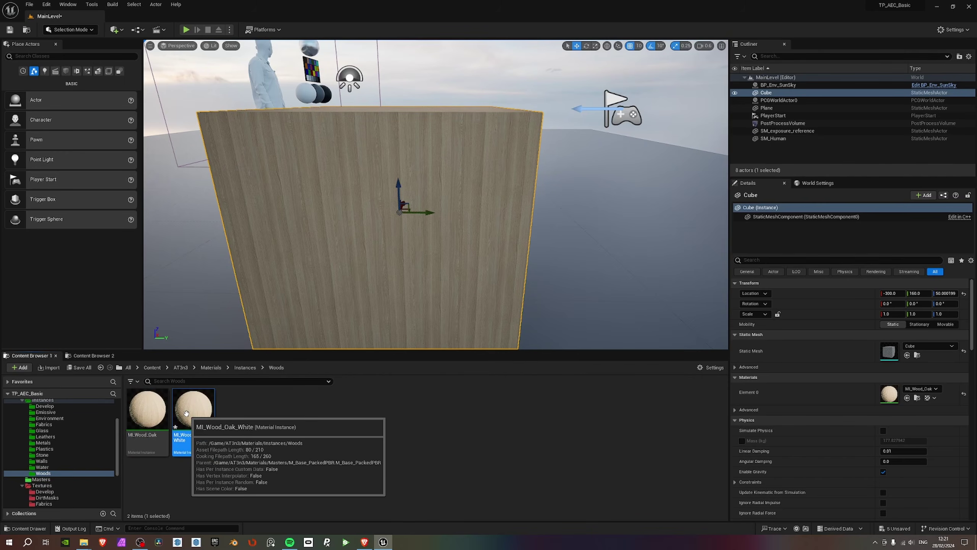
Open MI_Wood_Oak_White and set its Base Tint to pure white, with saturation 0.0 and value 1.0.
{"action": "double_click", "coordinate": [186, 413]}
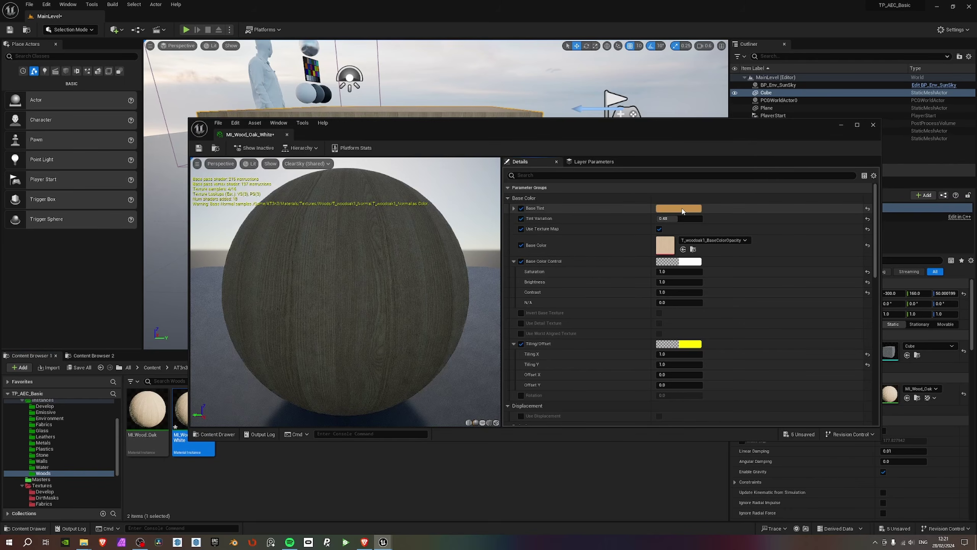
{"action": "left_click", "coordinate": [683, 210]}
{"action": "left_click_drag", "start_coordinate": [781, 256], "coordinate": [779, 338]}
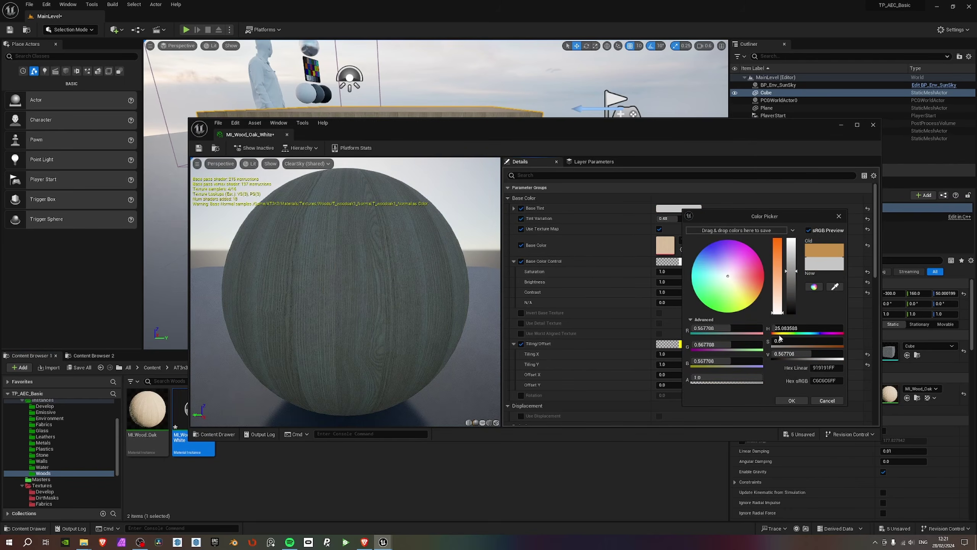
{"action": "left_click_drag", "start_coordinate": [790, 272], "coordinate": [793, 221]}
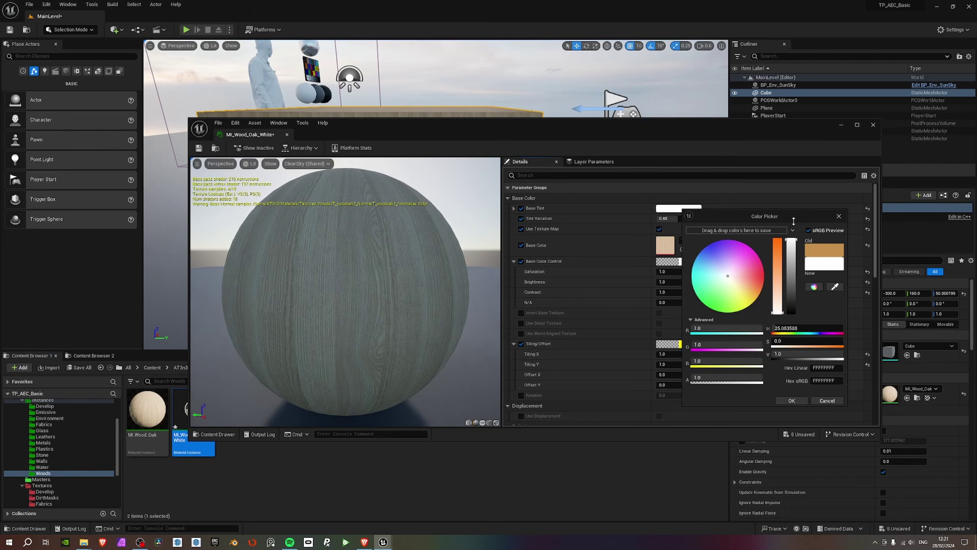
{"action": "left_click", "coordinate": [781, 401]}
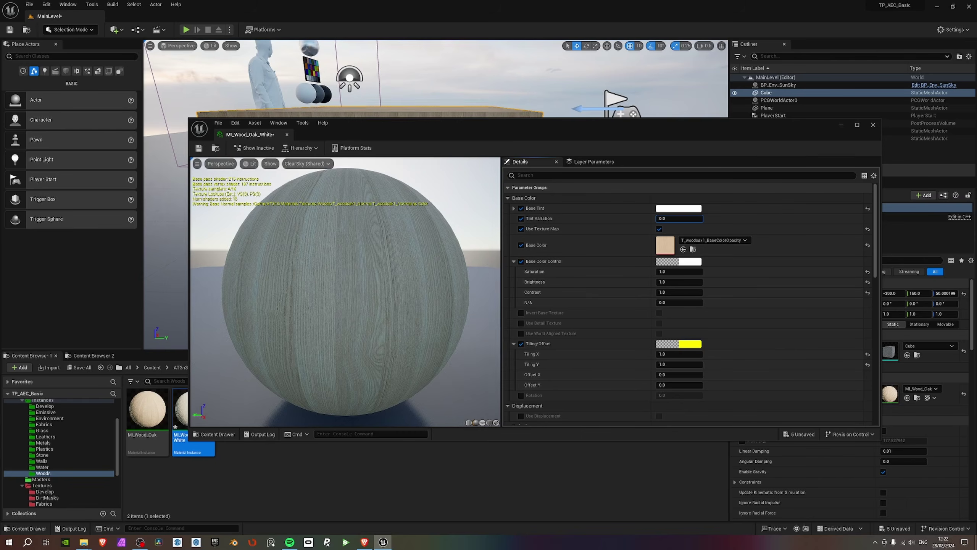
Apply MI_Wood_Oak_White to the cube and set its Tint Variation to 1.0.
{"action": "left_click_drag", "start_coordinate": [500, 129], "coordinate": [662, 291]}
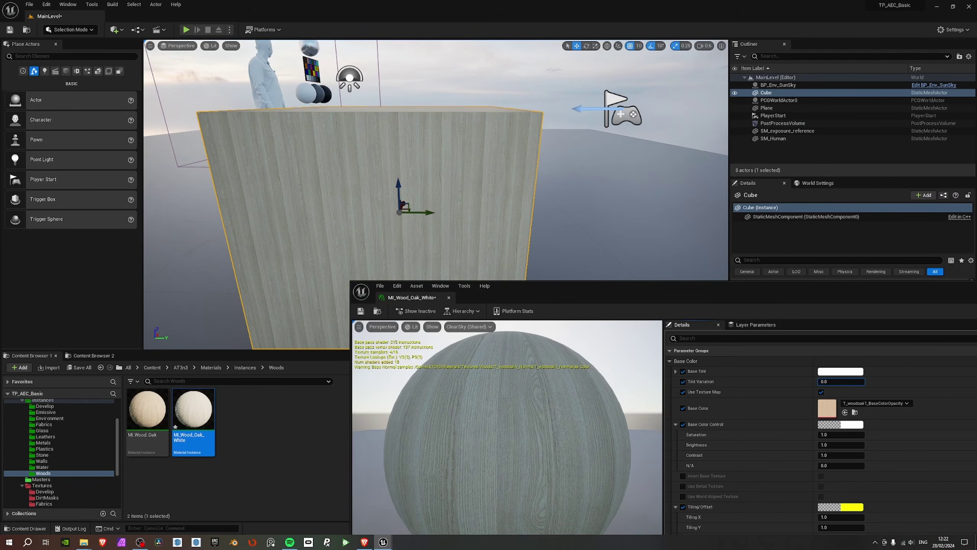
{"action": "left_click", "coordinate": [840, 381]}
{"action": "type", "text": "0.00.248"}
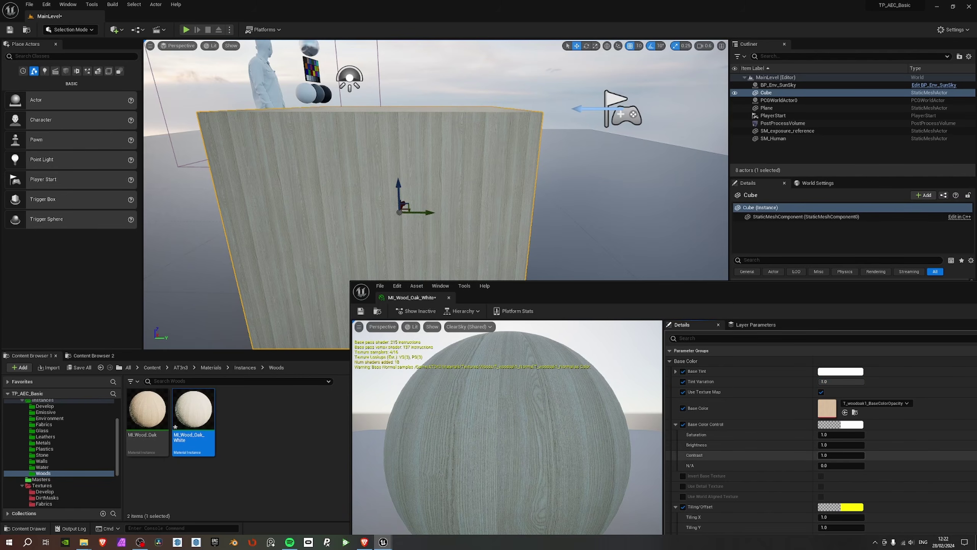
Lower the Base Color Contrast to about 0.056 and check the grain on the cube.
{"action": "left_click_drag", "start_coordinate": [840, 454], "coordinate": [819, 454]}
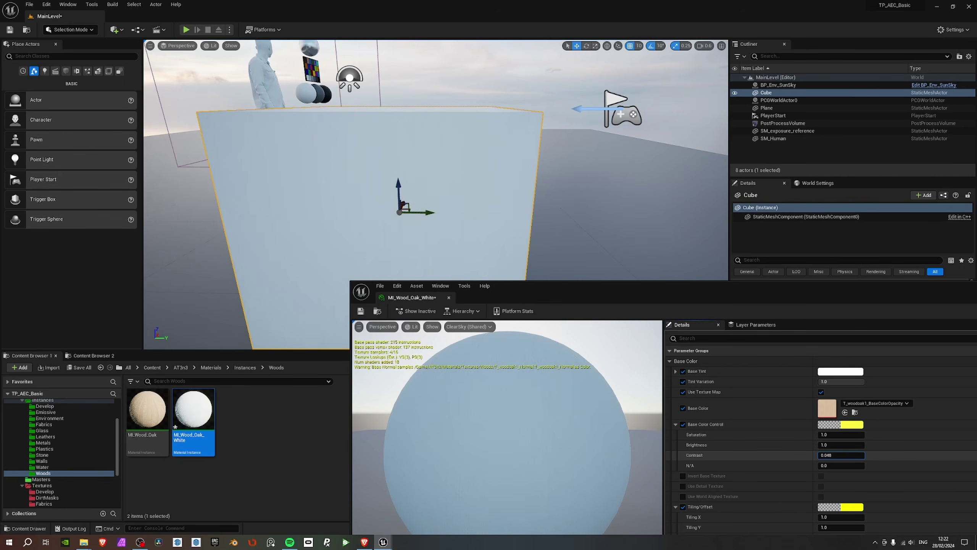
{"action": "right_click_drag", "start_coordinate": [599, 216], "coordinate": [616, 193]}
{"action": "scroll", "coordinate": [623, 188], "scroll_direction": "down", "scroll_amount": 3}
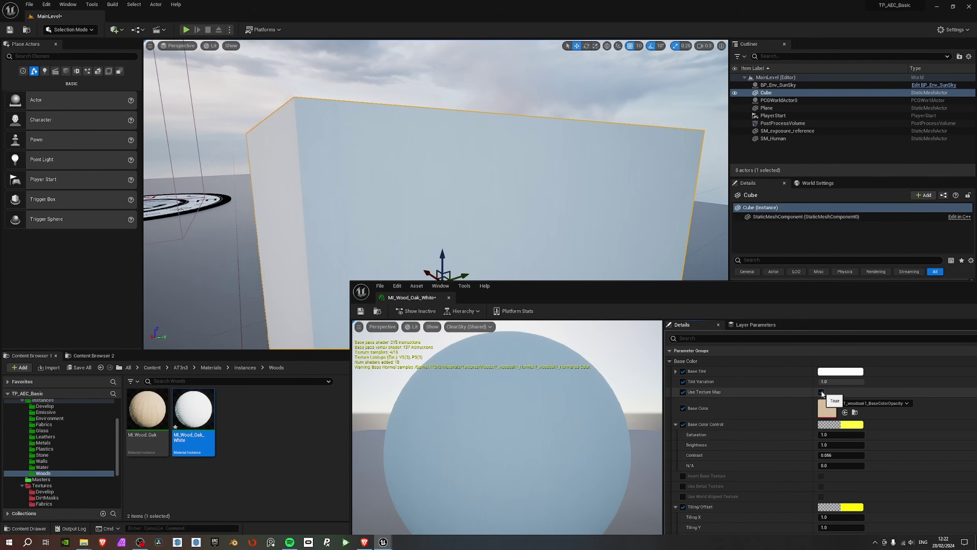
Turn off Use Texture Map and try a Base Normal Intensity of 50 on the cube.
{"action": "left_click", "coordinate": [822, 390]}
{"action": "scroll", "coordinate": [882, 427], "scroll_direction": "down", "scroll_amount": 3}
{"action": "left_click_drag", "start_coordinate": [843, 448], "coordinate": [869, 448]}
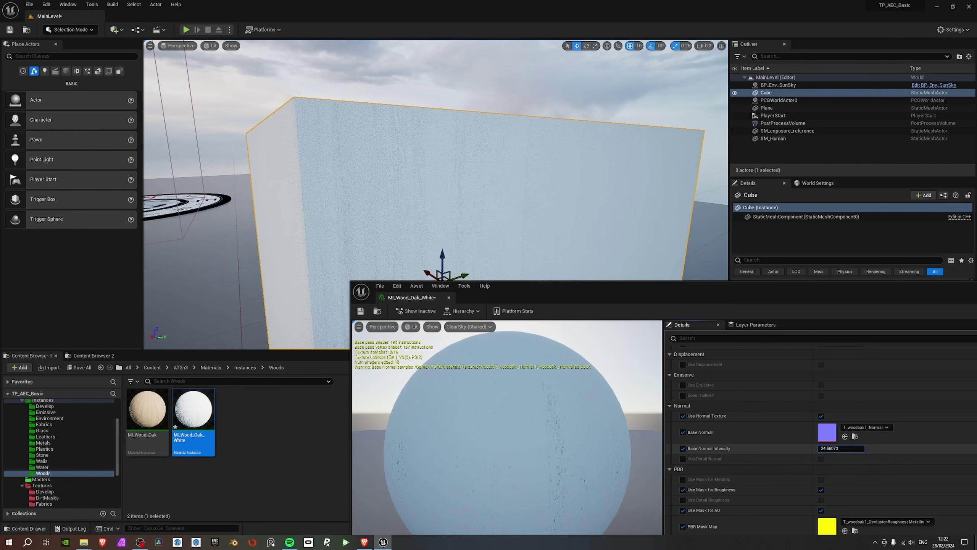
{"action": "type", "text": "50"}
{"action": "key", "text": "Return"}
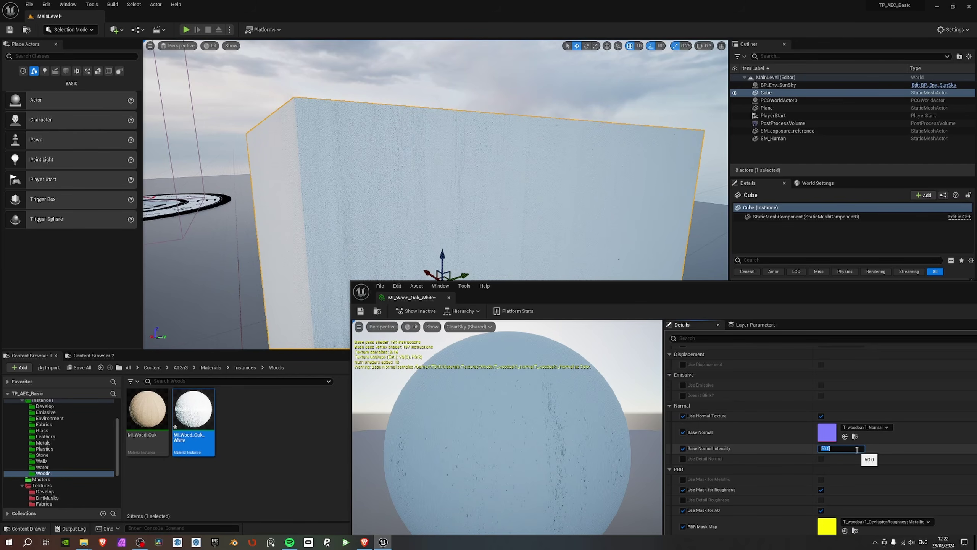
{"action": "left_click_drag", "start_coordinate": [500, 173], "coordinate": [427, 167], "text": "alt"}
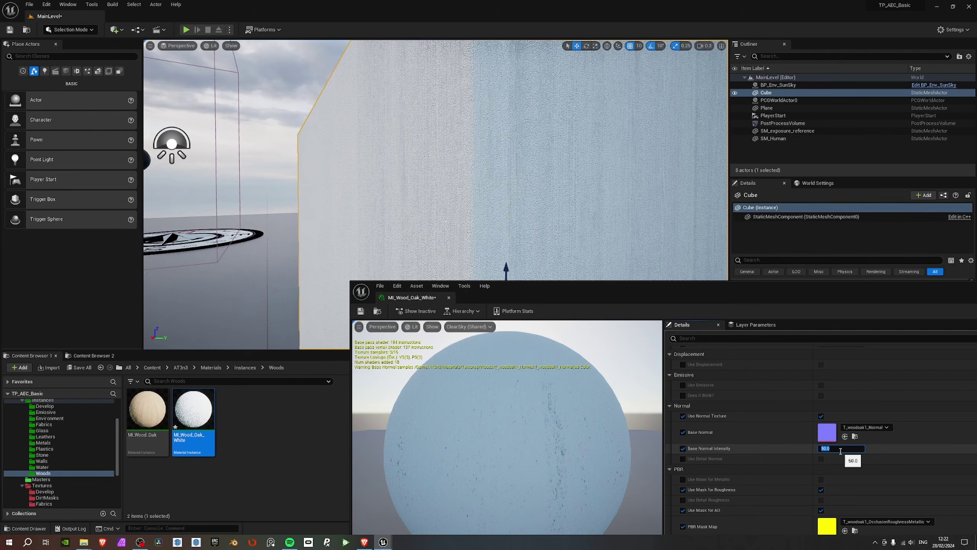
Set Base Normal Intensity to 2.0 and turn Use Texture Map back on.
{"action": "key", "text": "Return"}
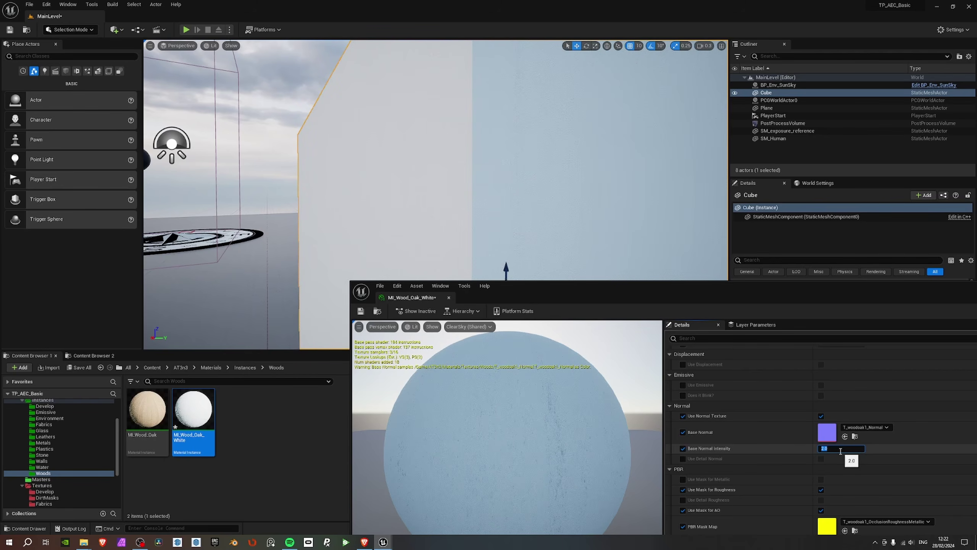
{"action": "scroll", "coordinate": [839, 393], "scroll_direction": "up", "scroll_amount": 5}
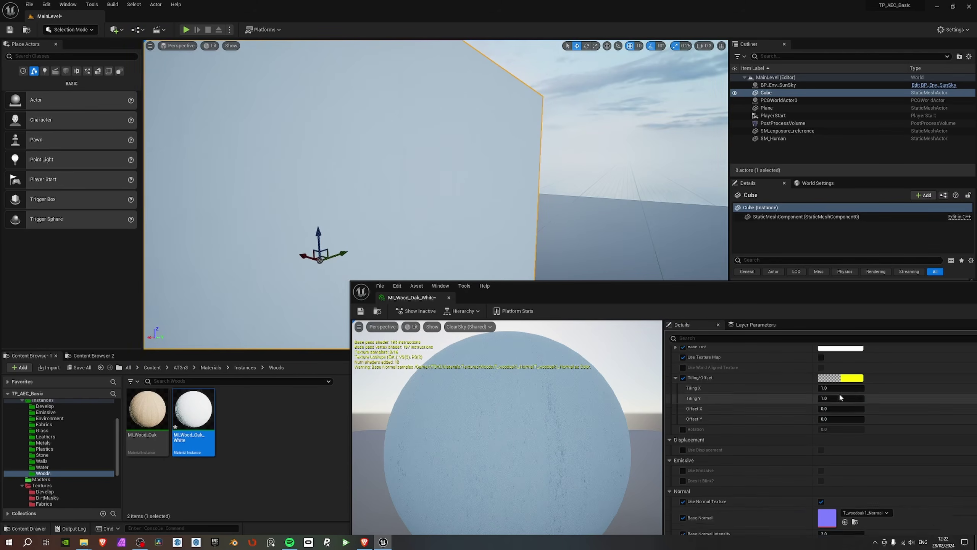
{"action": "left_click", "coordinate": [820, 382]}
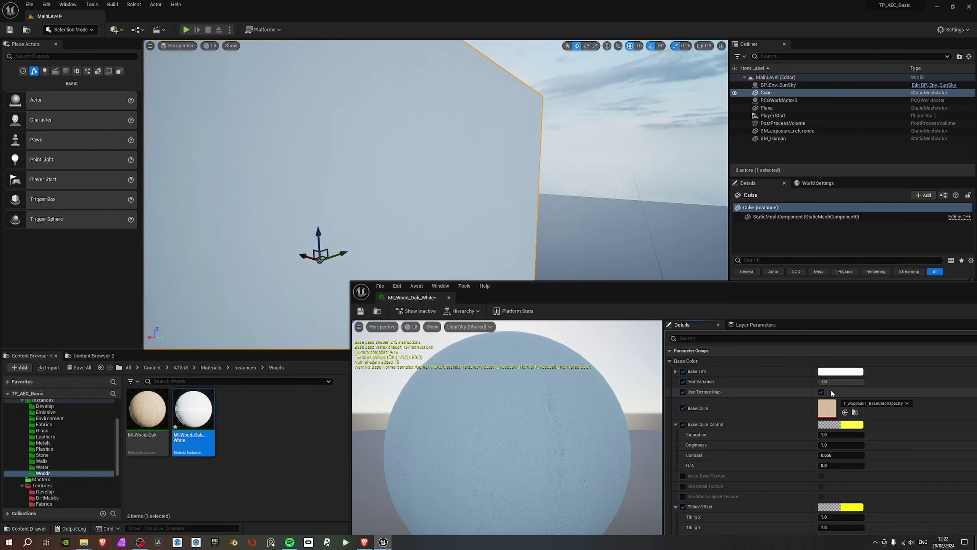
Set the Base Color Contrast to about 0.256 and Saturation to 0, and check the cube up close.
{"action": "scroll", "coordinate": [846, 447], "scroll_direction": "down", "scroll_amount": 2}
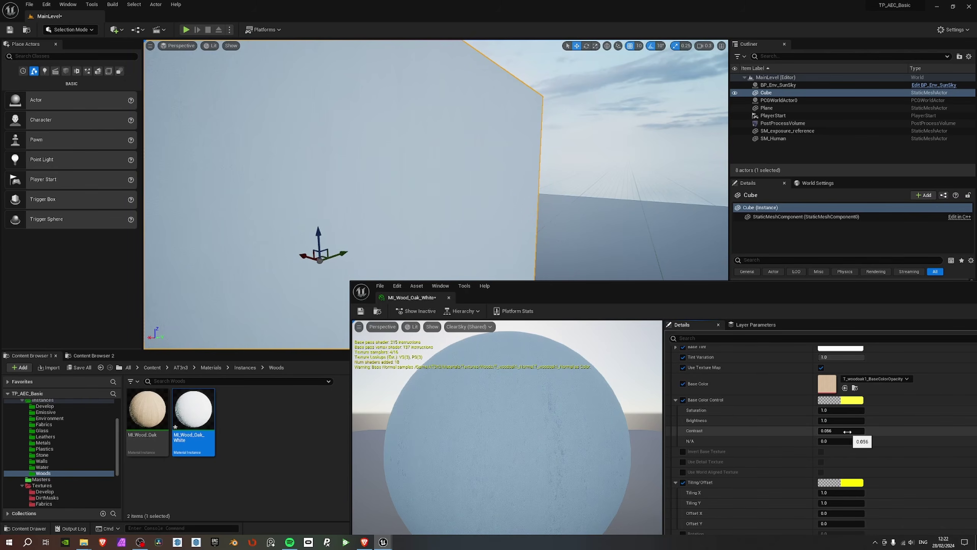
{"action": "left_click_drag", "start_coordinate": [848, 431], "coordinate": [870, 431]}
{"action": "type", "text": "0"}
{"action": "key", "text": "Return"}
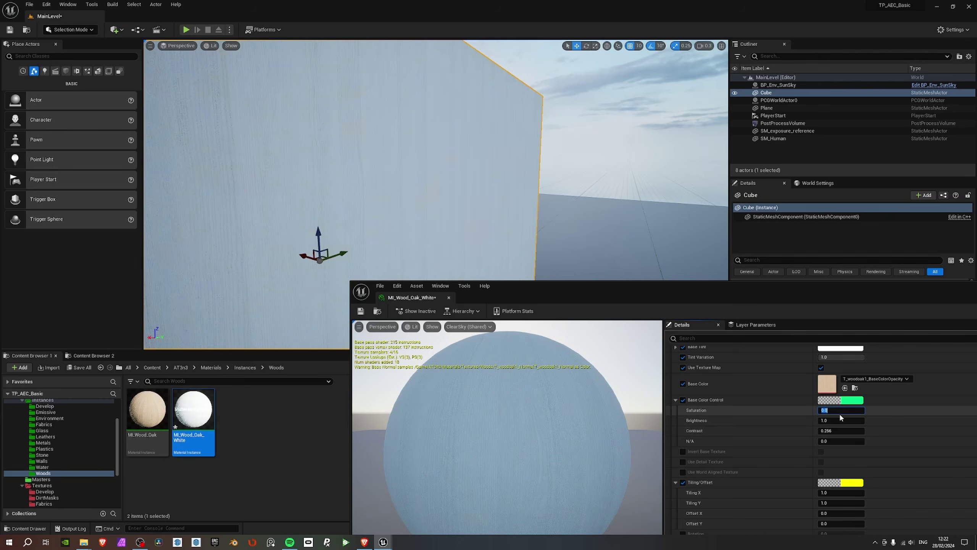
{"action": "right_click_drag", "start_coordinate": [442, 173], "coordinate": [450, 173]}
{"action": "left_click_drag", "start_coordinate": [450, 174], "coordinate": [331, 169], "text": "alt"}
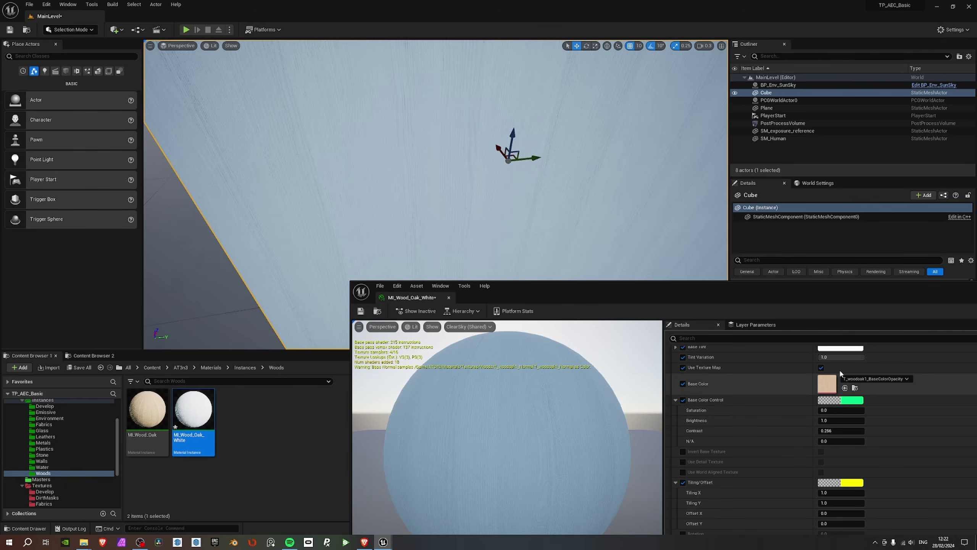
Try a near-black Base Tint with a value of about 0.036 and discard the colour change.
{"action": "left_click", "coordinate": [841, 348]}
{"action": "mouse_move", "coordinate": [799, 422]}
{"action": "left_mouse_down"}
{"action": "mouse_move", "coordinate": [799, 439]}
{"action": "mouse_move", "coordinate": [801, 429]}
{"action": "left_mouse_up"}
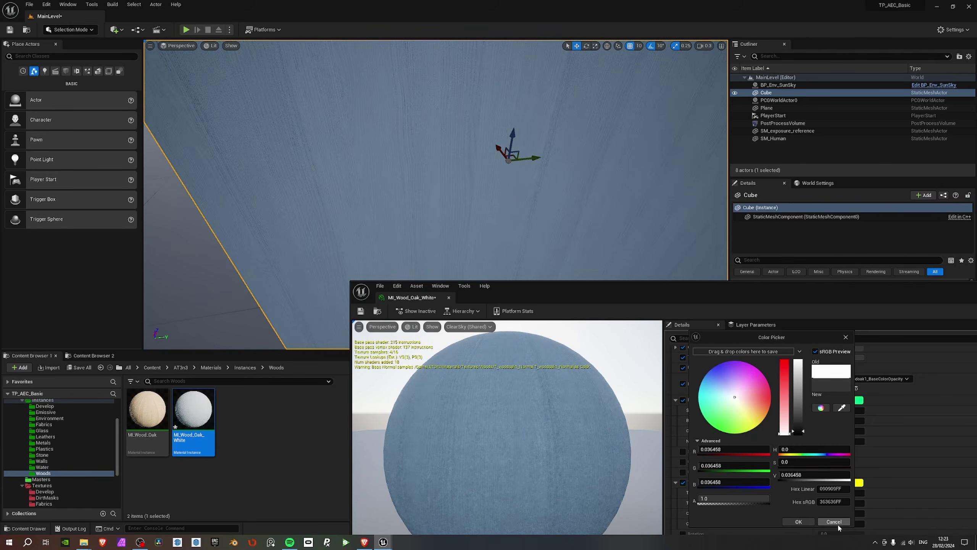
{"action": "left_click", "coordinate": [834, 521]}
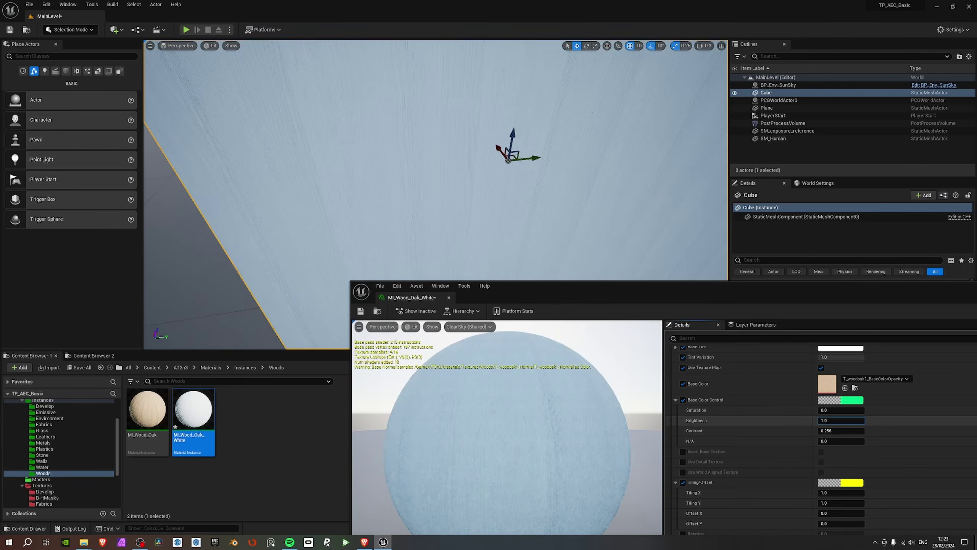
Try a lower Base Color Brightness, ending at 0.1.
{"action": "left_click_drag", "start_coordinate": [840, 421], "coordinate": [816, 420]}
{"action": "left_click", "coordinate": [841, 420]}
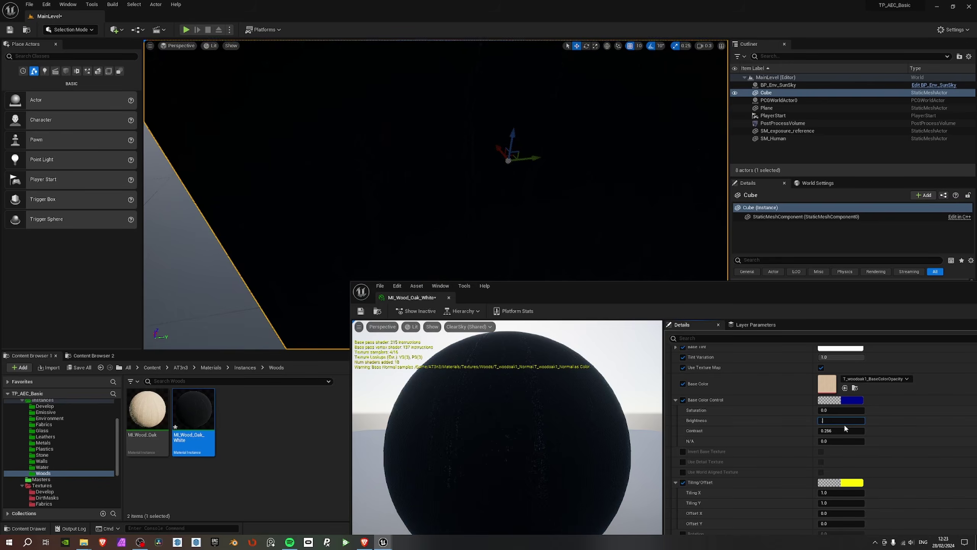
{"action": "type", "text": "0.1"}
{"action": "key", "text": "Return"}
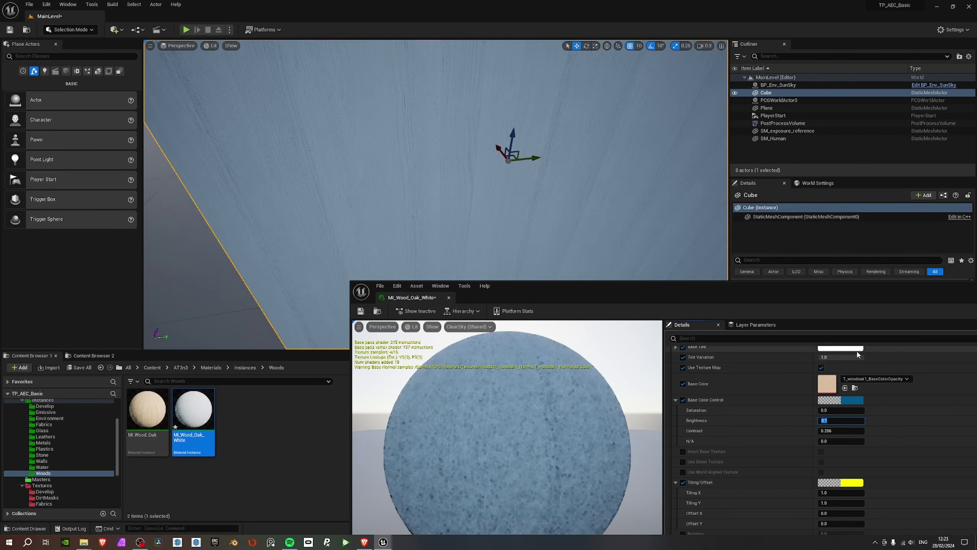
Darken the Base Tint to a near-black grey with value 0.003, checking it on the cube.
{"action": "left_click", "coordinate": [851, 348]}
{"action": "left_click_drag", "start_coordinate": [796, 393], "coordinate": [799, 432]}
{"action": "key", "text": "f"}
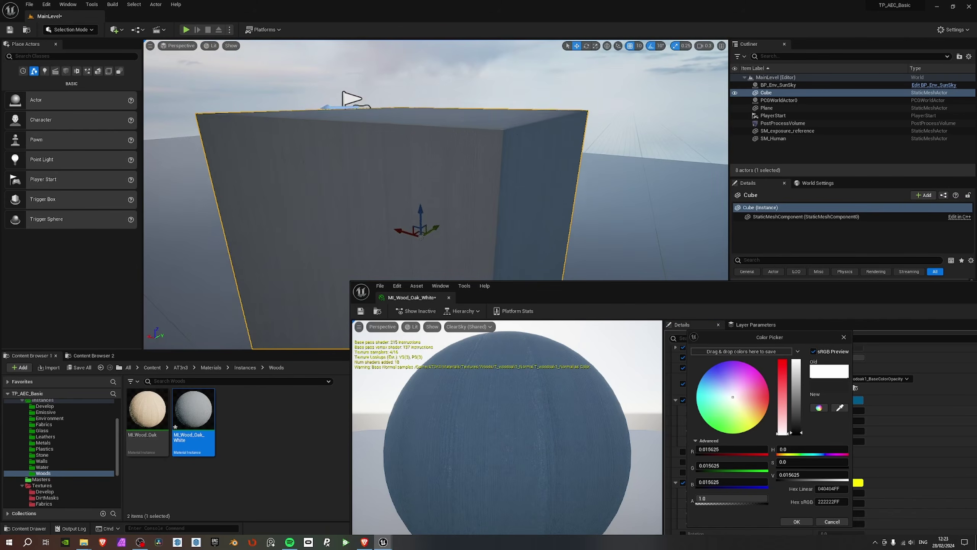
{"action": "left_click_drag", "start_coordinate": [801, 433], "coordinate": [802, 433]}
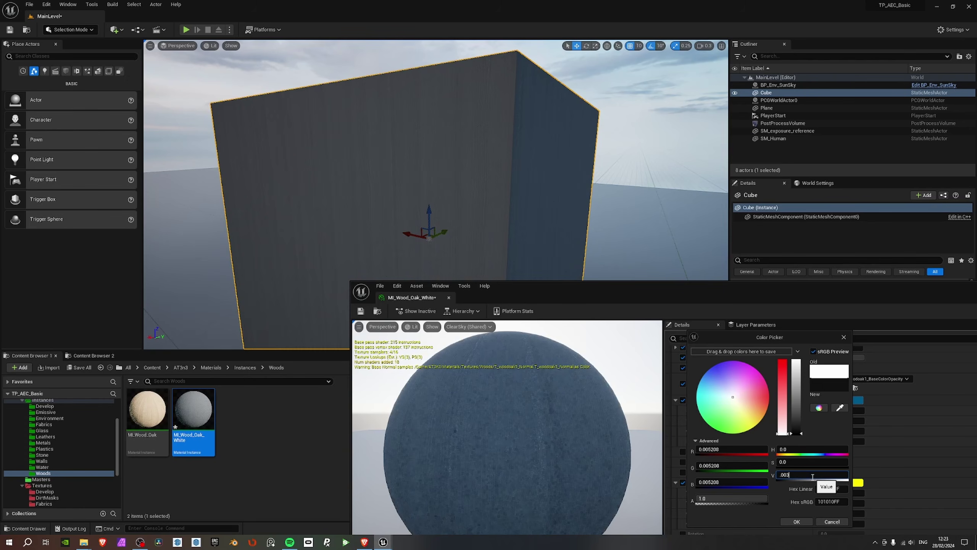
{"action": "left_click", "coordinate": [812, 476]}
{"action": "type", "text": ".003"}
{"action": "key", "text": "Return"}
{"action": "left_click", "coordinate": [795, 522]}
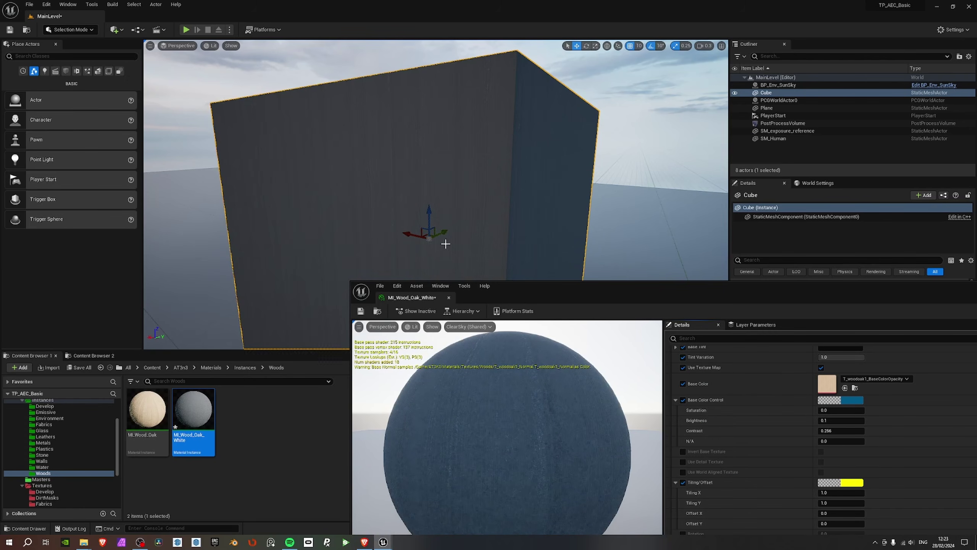
Try raising the Base Color Contrast to about 0.344 and inspect the dark wood on the cube.
{"action": "key", "text": "d"}
{"action": "right_click_drag", "start_coordinate": [446, 244], "coordinate": [486, 234]}
{"action": "scroll", "coordinate": [445, 244], "scroll_direction": "up", "scroll_amount": 1}
{"action": "key", "text": "w"}
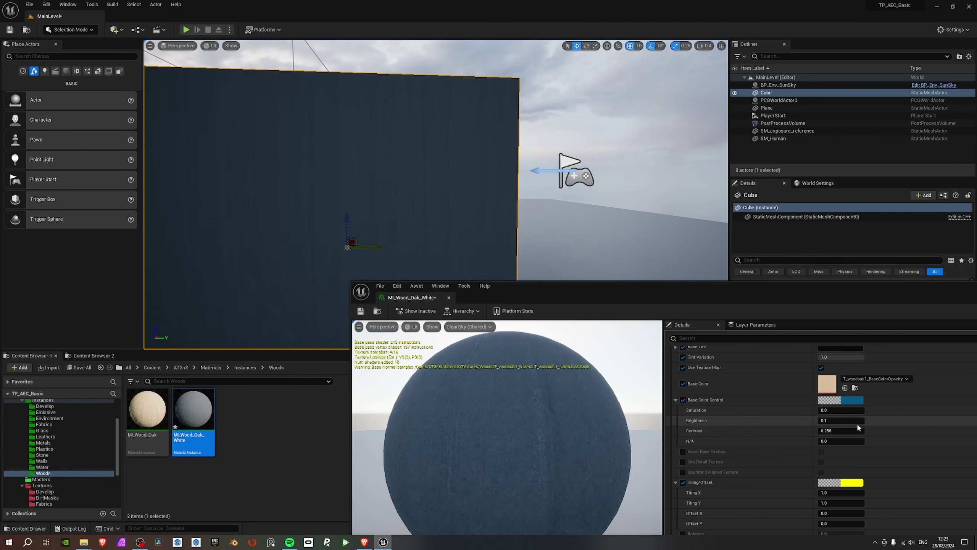
{"action": "left_click", "coordinate": [837, 430]}
{"action": "type", "text": "0.32"}
{"action": "key", "text": "Return"}
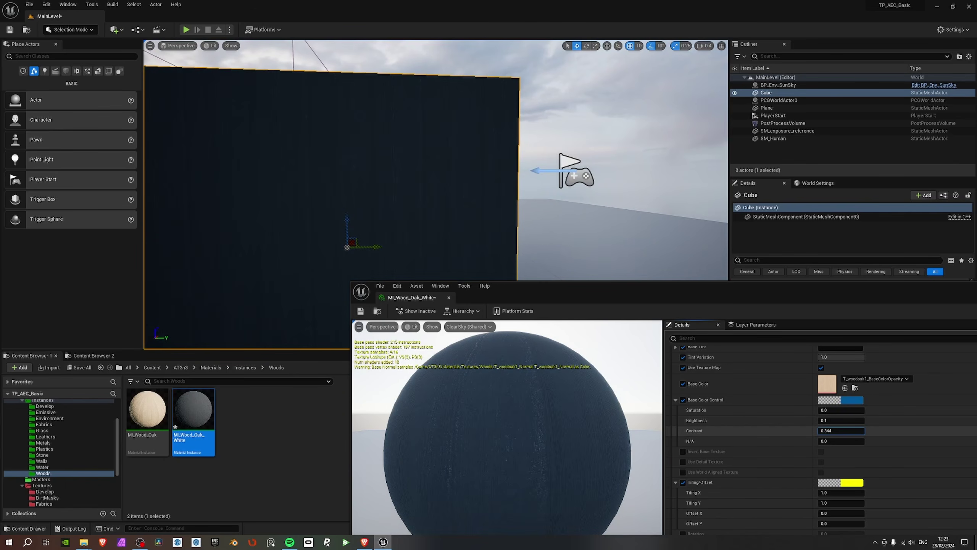
{"action": "left_click_drag", "start_coordinate": [837, 430], "coordinate": [841, 430]}
{"action": "key", "text": "a"}
{"action": "right_click_drag", "start_coordinate": [519, 208], "coordinate": [577, 231]}
Undo the Contrast, dark Base Tint and Brightness edits made to MI_Wood_Oak_White.
{"action": "key", "text": "ctrl+z"}
{"action": "key", "text": "ctrl+z"}
{"action": "key", "text": "ctrl+z"}
{"action": "key", "text": "ctrl+z"}
{"action": "key", "text": "ctrl+z"}
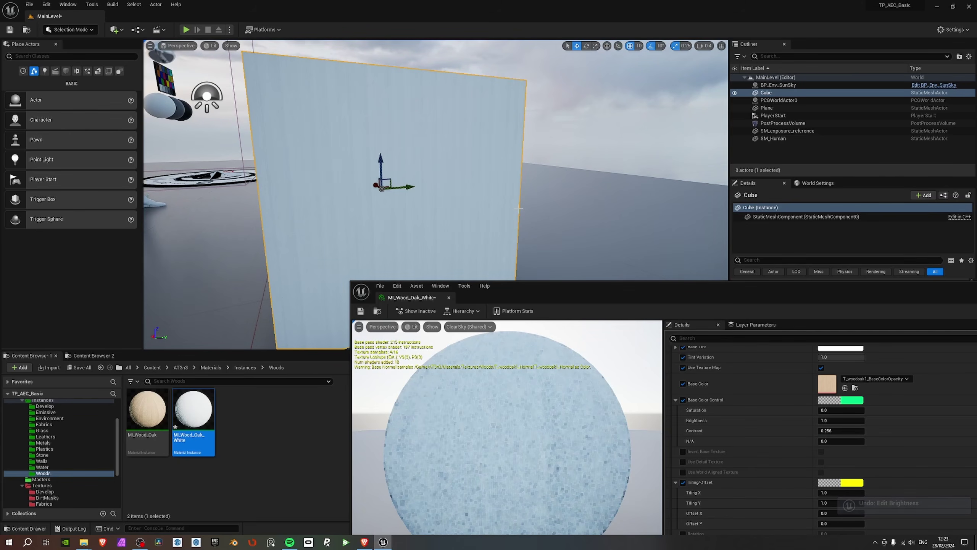
{"action": "key", "text": "ctrl+z"}
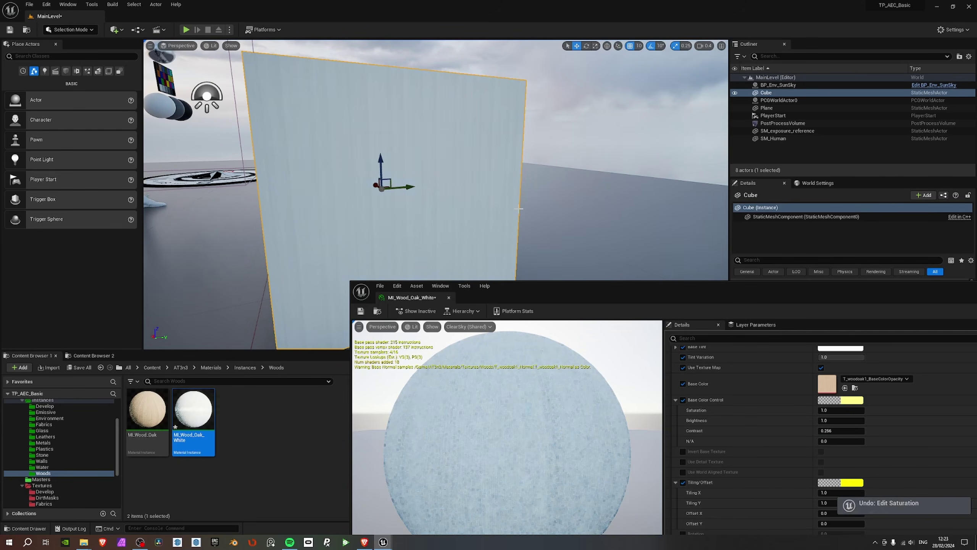
With Saturation back at 0.0, save MI_Wood_Oak_White, close its editor and view the cube from farther away.
{"action": "right_click_drag", "start_coordinate": [519, 200], "coordinate": [374, 323]}
{"action": "left_click", "coordinate": [360, 311]}
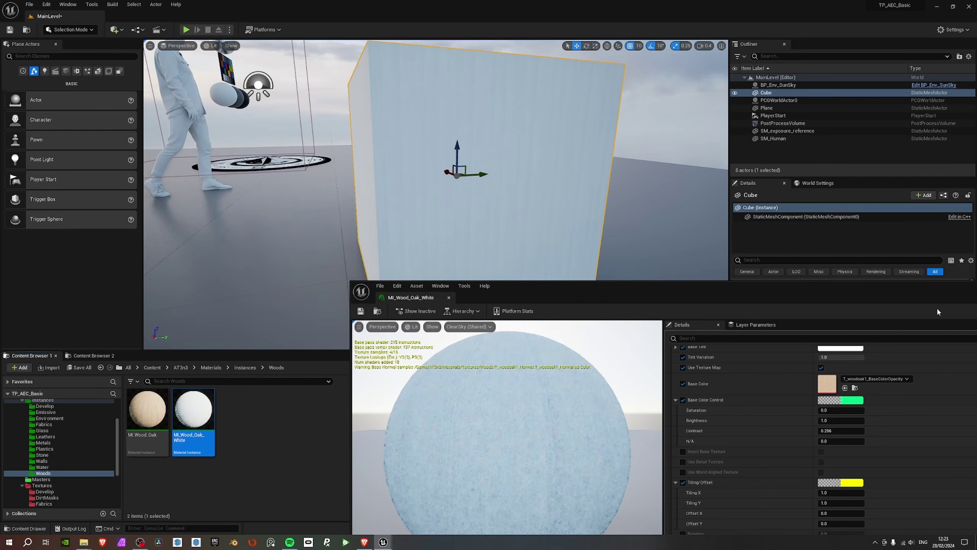
{"action": "left_click_drag", "start_coordinate": [937, 312], "coordinate": [727, 250]}
{"action": "left_click", "coordinate": [843, 237]}
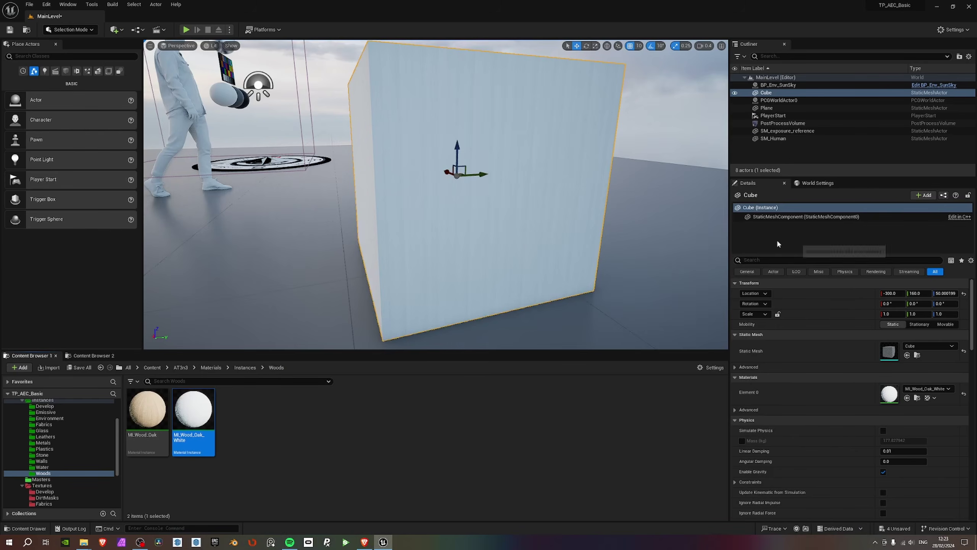
{"action": "right_click_drag", "start_coordinate": [599, 200], "coordinate": [454, 231]}
{"action": "key", "text": "Escape"}
{"action": "left_click", "coordinate": [454, 231]}
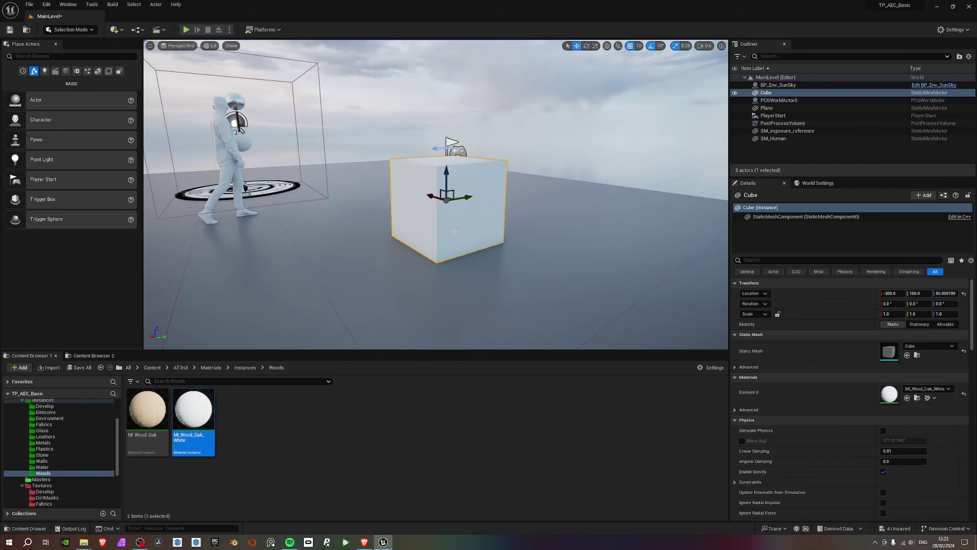
Review the material instances in the Instances subfolders, from Water, Plastics and Glass through Environment and Emissive to Walls and Woods.
{"action": "left_click", "coordinate": [49, 466]}
{"action": "left_click", "coordinate": [50, 461]}
{"action": "left_click", "coordinate": [50, 455]}
{"action": "left_click", "coordinate": [51, 449]}
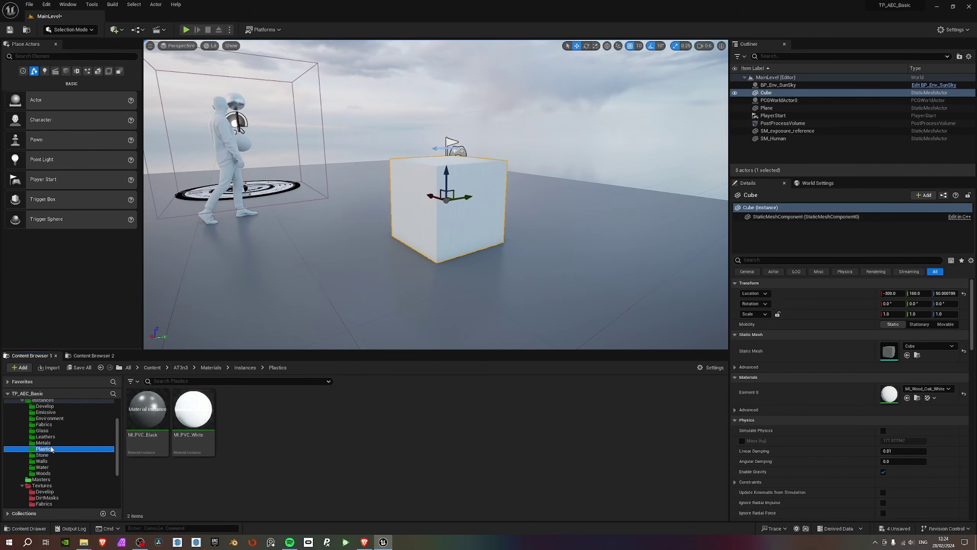
{"action": "left_click", "coordinate": [51, 442]}
{"action": "left_click", "coordinate": [51, 436]}
{"action": "left_click", "coordinate": [52, 430]}
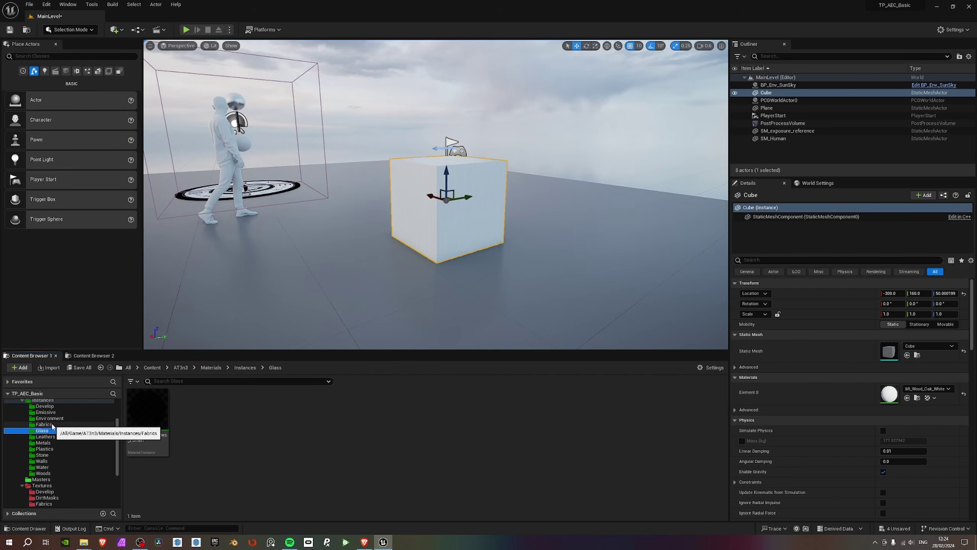
{"action": "left_click", "coordinate": [51, 424]}
{"action": "left_click", "coordinate": [48, 417]}
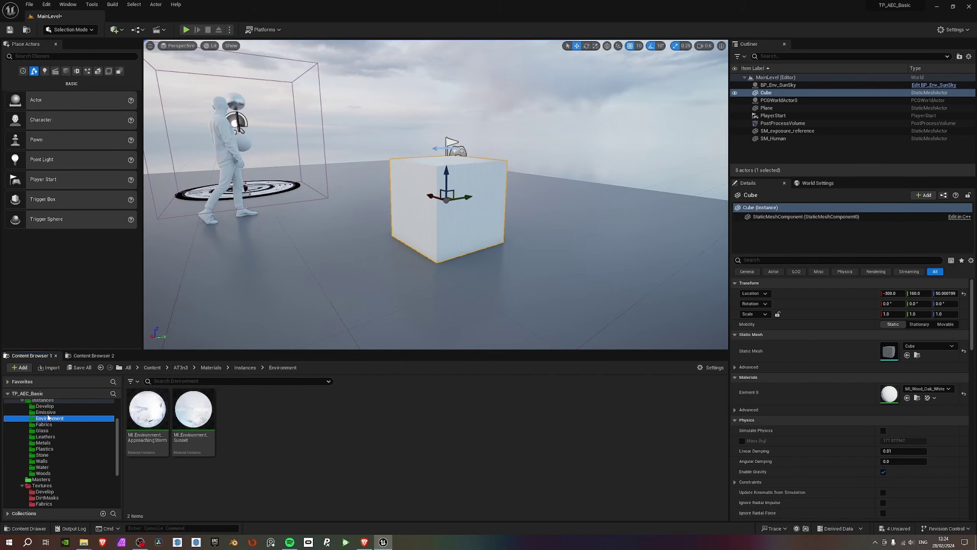
{"action": "left_click", "coordinate": [45, 411]}
{"action": "left_click", "coordinate": [45, 437]}
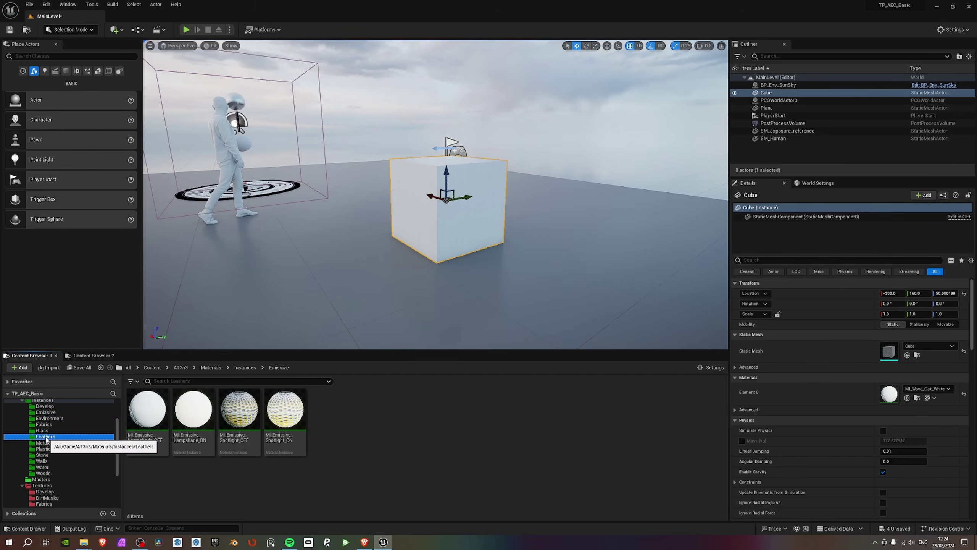
{"action": "left_click", "coordinate": [49, 449]}
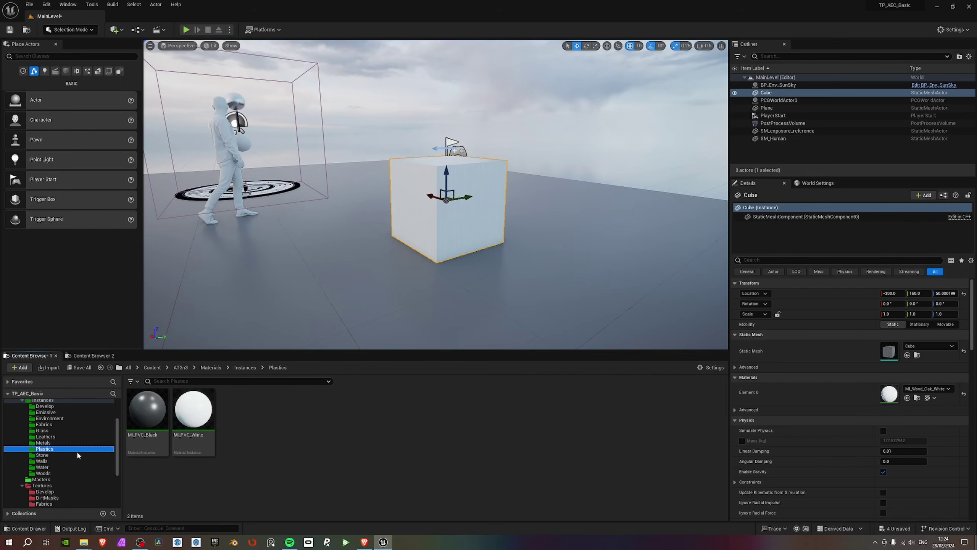
{"action": "left_click", "coordinate": [43, 455]}
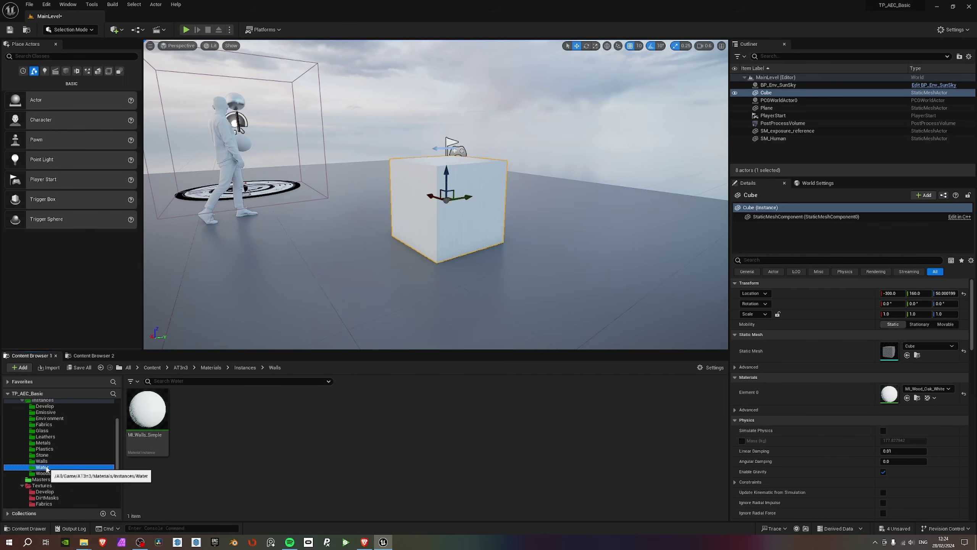
{"action": "left_click", "coordinate": [45, 467]}
{"action": "left_click", "coordinate": [45, 473]}
{"action": "left_click", "coordinate": [43, 431]}
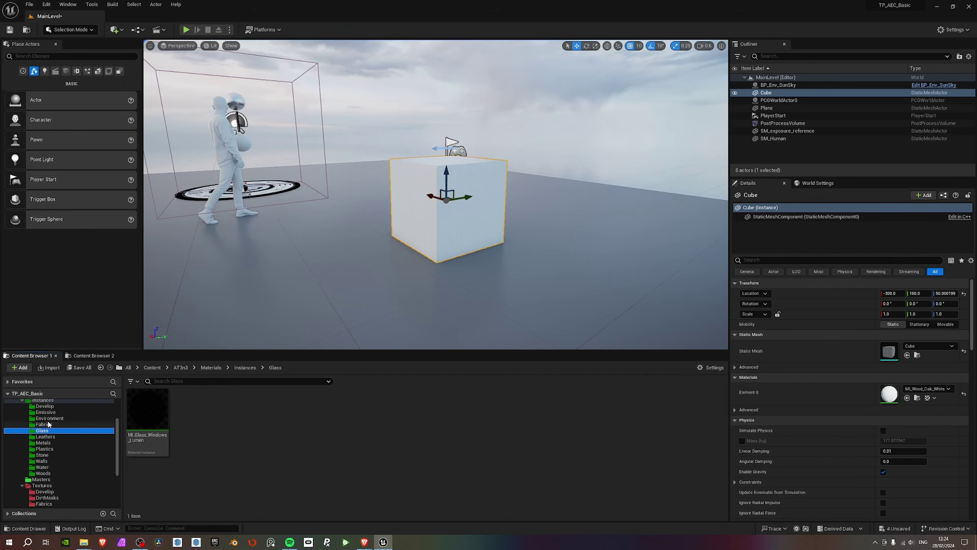
In the Metals instances folder, duplicate MI_Metal_Brushed_CC and name the copy MI_Metal_SSteel_CC.
{"action": "scroll", "coordinate": [43, 441], "scroll_direction": "up", "scroll_amount": 2}
{"action": "left_click", "coordinate": [44, 478]}
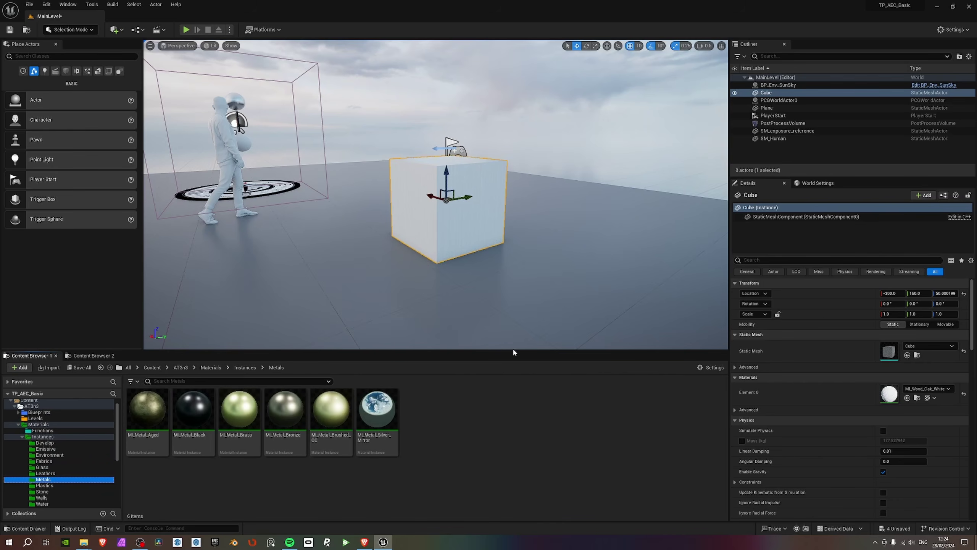
{"action": "key", "text": "d"}
{"action": "right_click_drag", "start_coordinate": [527, 296], "coordinate": [350, 289]}
{"action": "right_click", "coordinate": [343, 403]}
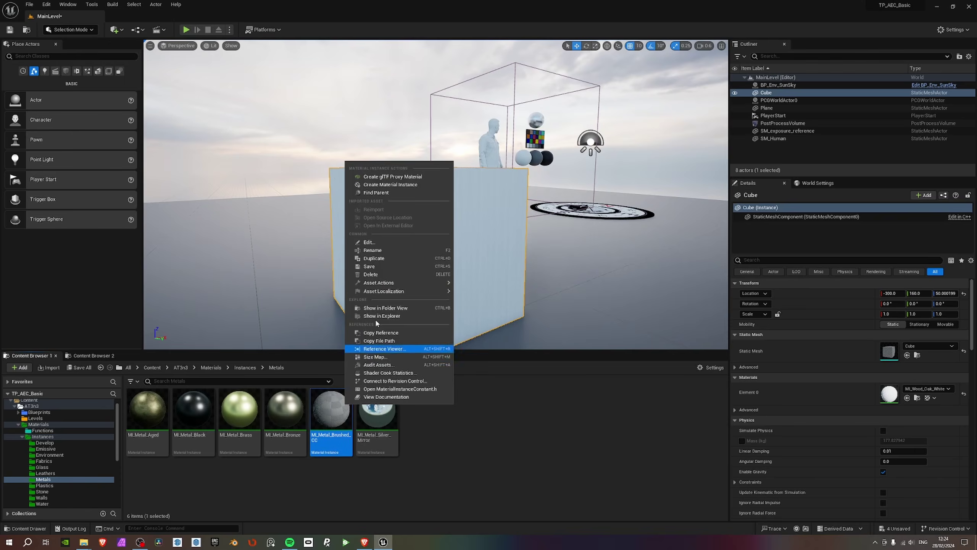
{"action": "left_click", "coordinate": [388, 259]}
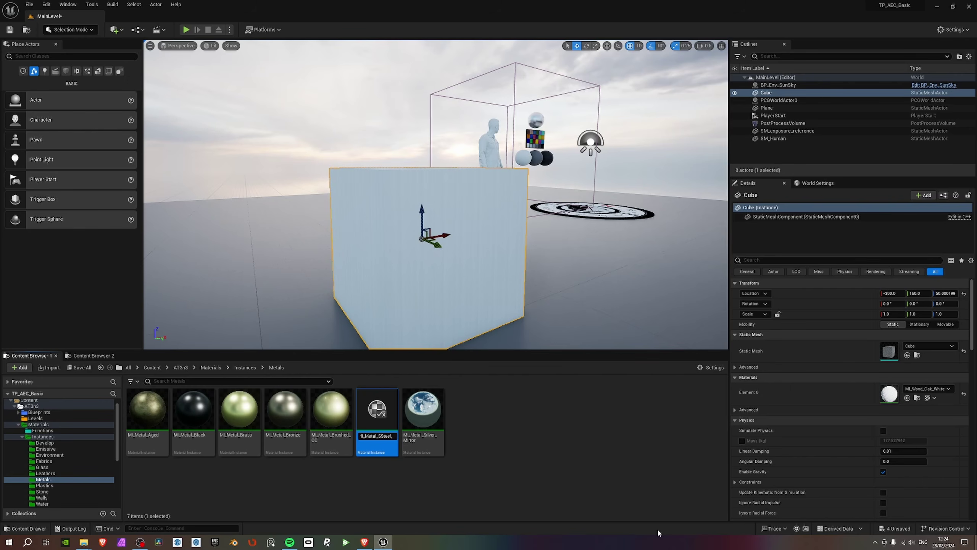
{"action": "key", "text": "Return"}
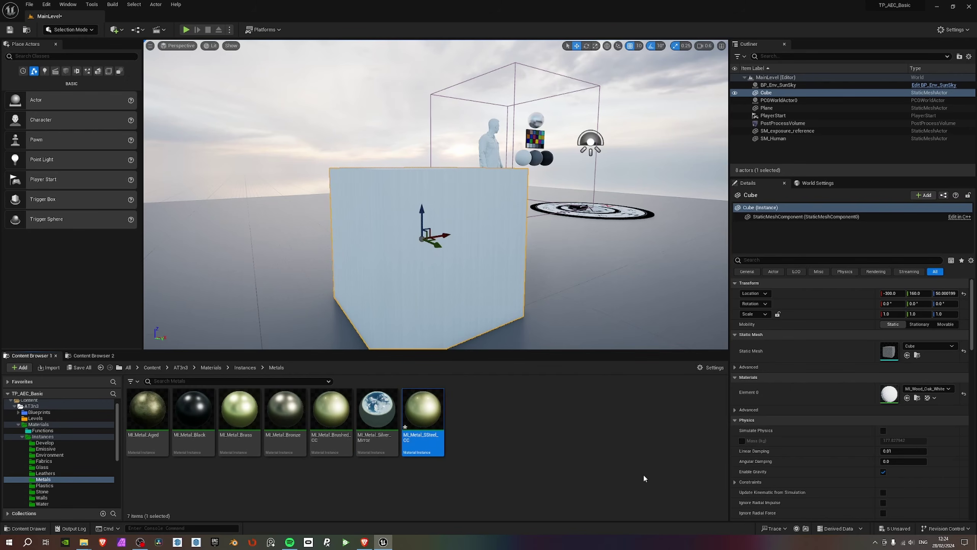
Apply MI_Metal_SSteel_CC to the cube and look at its faces up close.
{"action": "left_click_drag", "start_coordinate": [423, 408], "coordinate": [416, 246]}
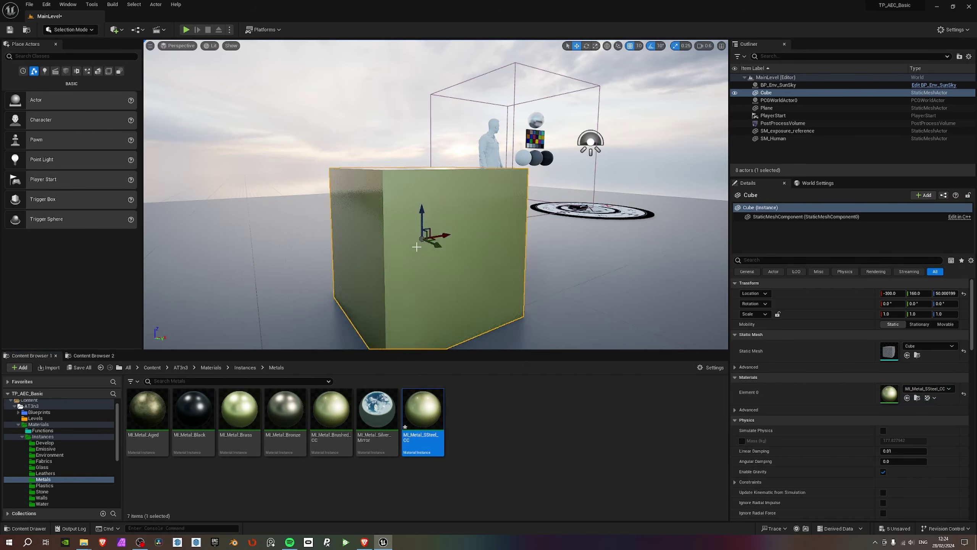
{"action": "key", "text": "w"}
{"action": "key", "text": "d"}
{"action": "right_click_drag", "start_coordinate": [417, 246], "coordinate": [457, 246]}
{"action": "scroll", "coordinate": [416, 246], "scroll_direction": "down", "scroll_amount": 2}
{"action": "key", "text": "a"}
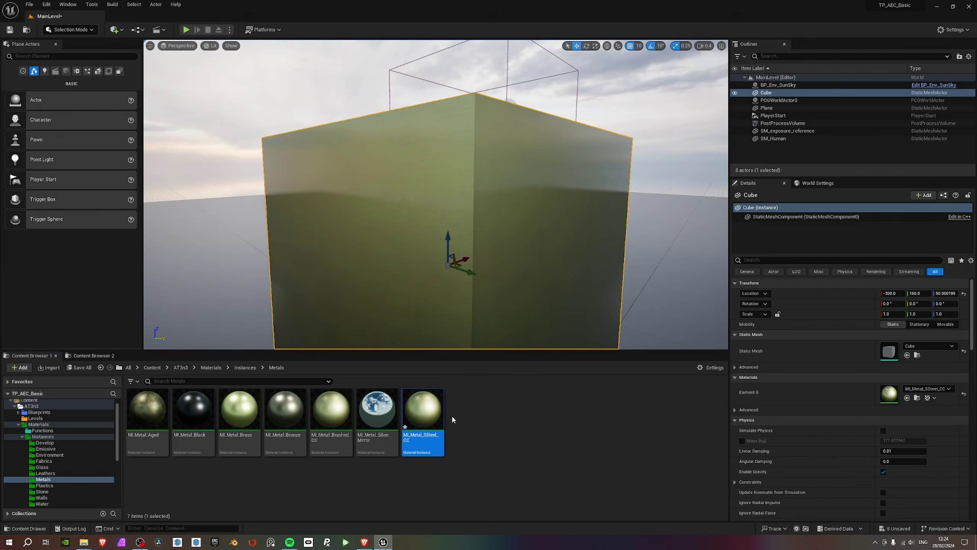
Open MI_Metal_SSteel_CC and set its Base Tint to a neutral grey with saturation 0.0 and value 0.7, checking it on the cube.
{"action": "double_click", "coordinate": [426, 412]}
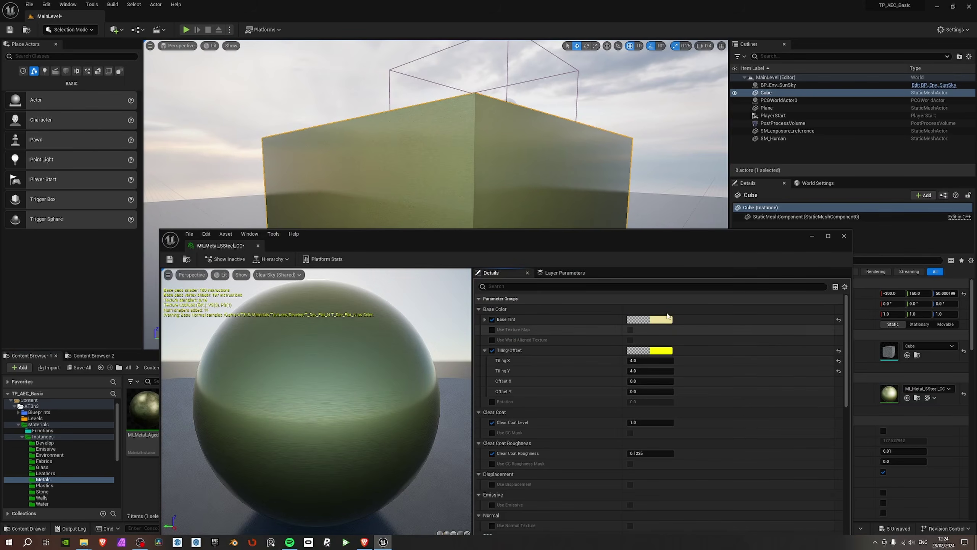
{"action": "left_click", "coordinate": [649, 319]}
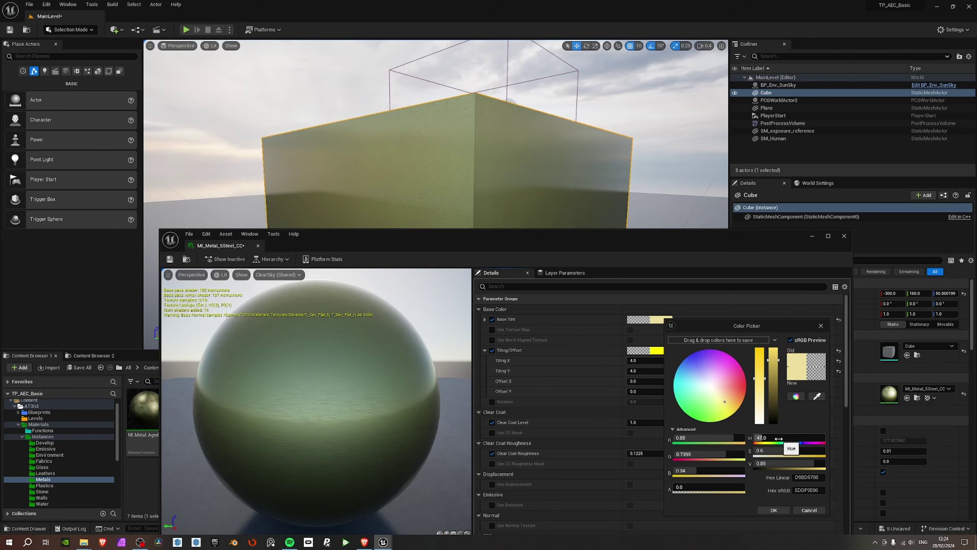
{"action": "left_click", "coordinate": [780, 461]}
{"action": "type", "text": ".7"}
{"action": "key", "text": "shift+Tab"}
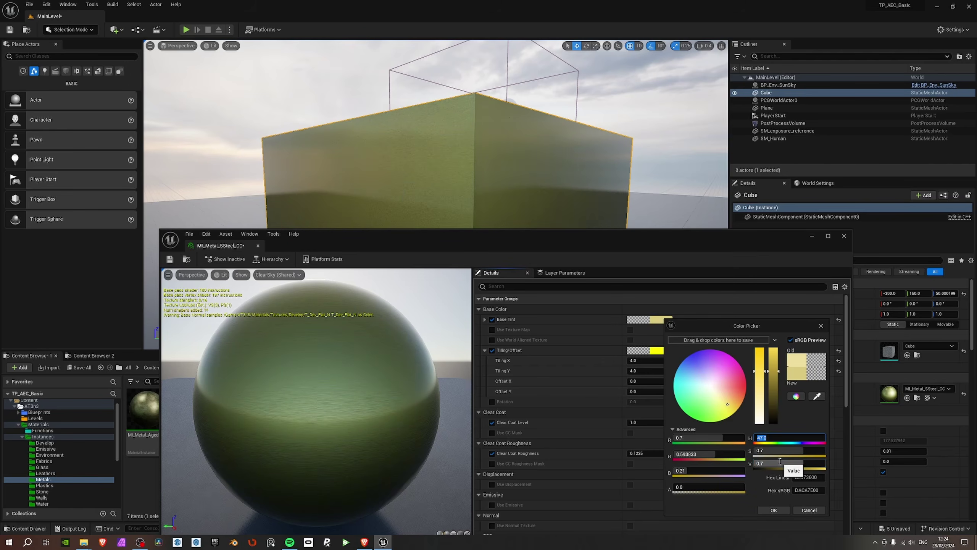
{"action": "key", "text": "Return"}
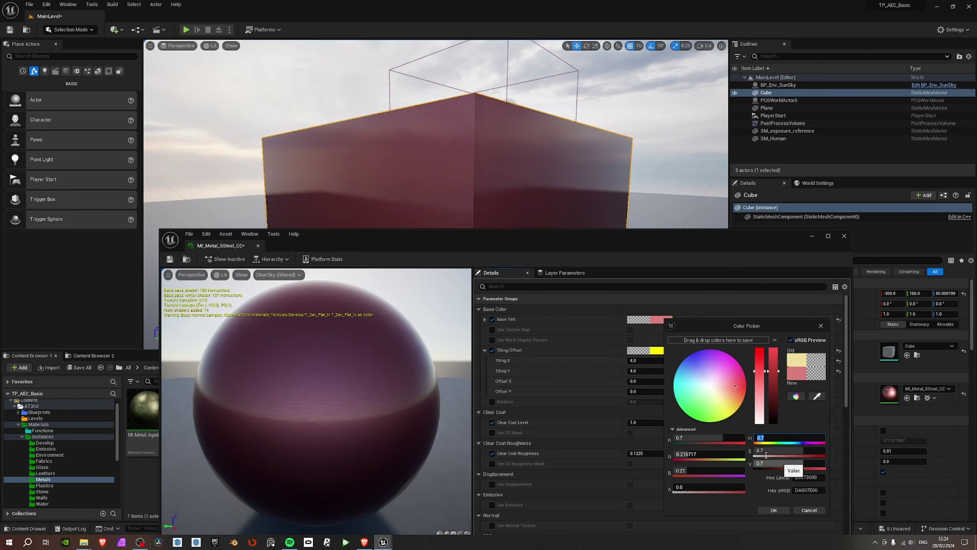
{"action": "left_click_drag", "start_coordinate": [764, 374], "coordinate": [761, 423]}
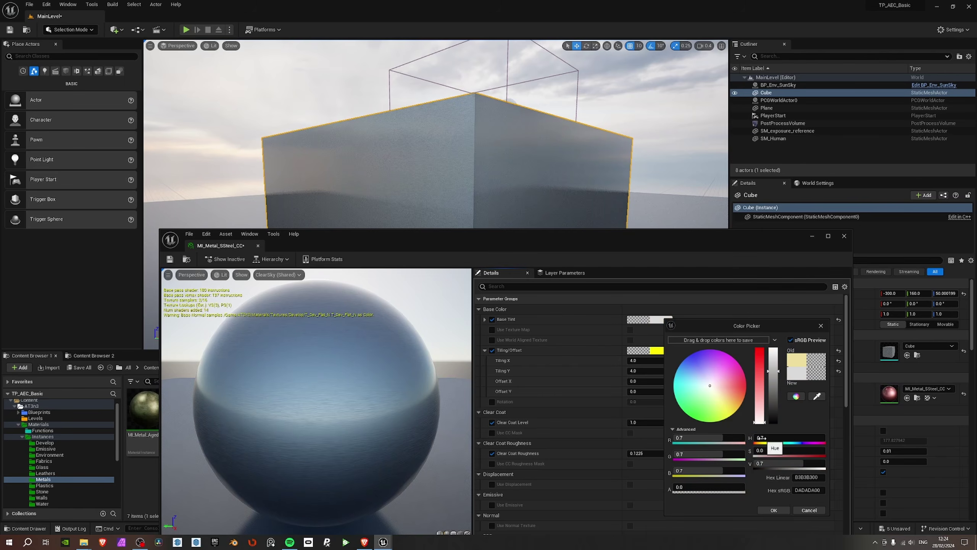
{"action": "right_click_drag", "start_coordinate": [393, 219], "coordinate": [496, 218]}
{"action": "right_click_drag", "start_coordinate": [424, 154], "coordinate": [438, 166]}
{"action": "scroll", "coordinate": [461, 162], "scroll_direction": "up", "scroll_amount": 1}
{"action": "scroll", "coordinate": [419, 165], "scroll_direction": "down", "scroll_amount": 2}
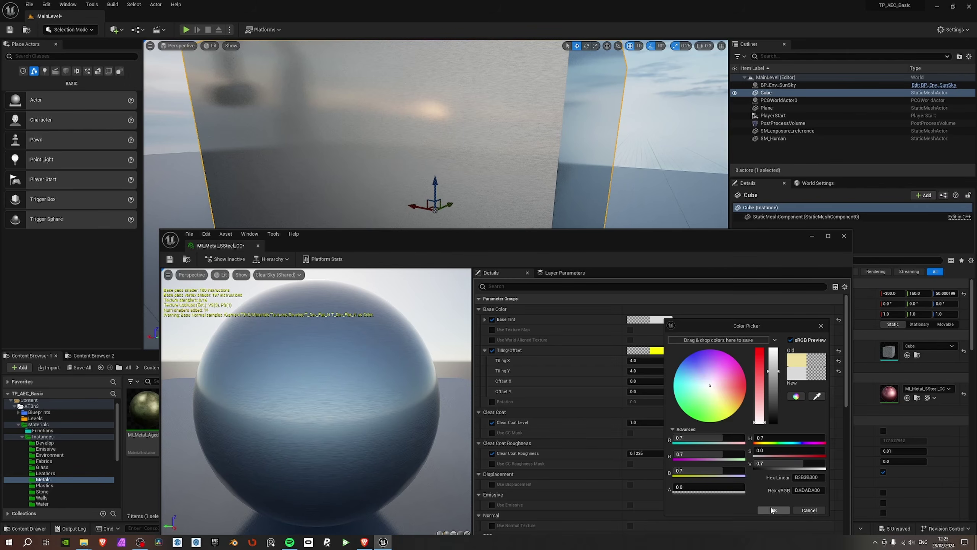
{"action": "left_click", "coordinate": [773, 511]}
Try a Clear Coat Roughness of 1.0 on the stainless steel and inspect the reflections on the cube.
{"action": "scroll", "coordinate": [722, 406], "scroll_direction": "down", "scroll_amount": 4}
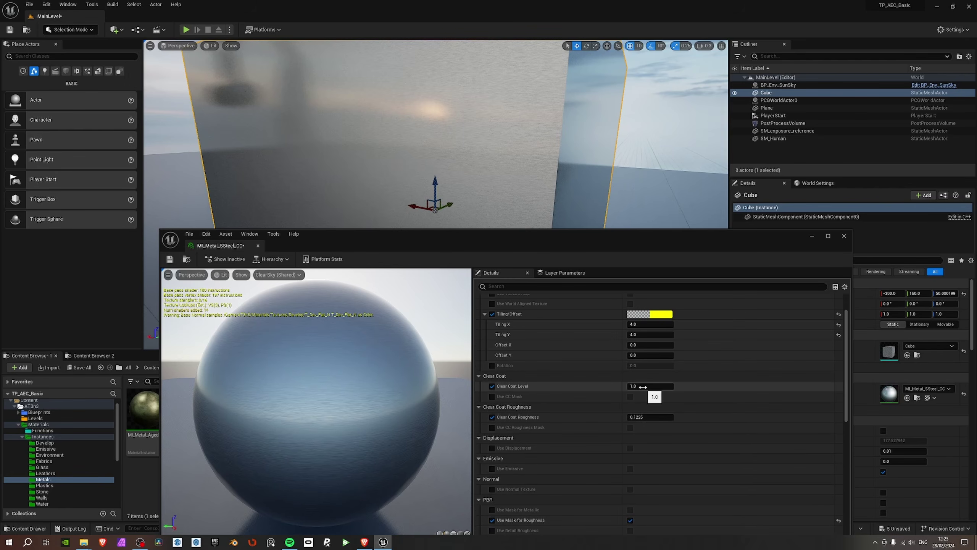
{"action": "mouse_move", "coordinate": [650, 386]}
{"action": "left_mouse_down"}
{"action": "mouse_move", "coordinate": [637, 385]}
{"action": "mouse_move", "coordinate": [657, 385]}
{"action": "left_mouse_up"}
{"action": "type", "text": "0"}
{"action": "key", "text": "Return"}
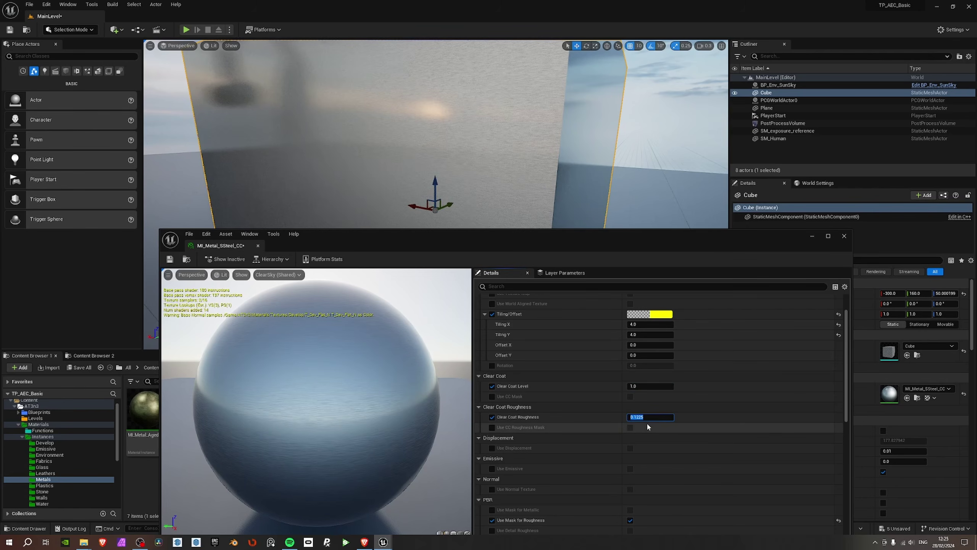
{"action": "key", "text": "Return"}
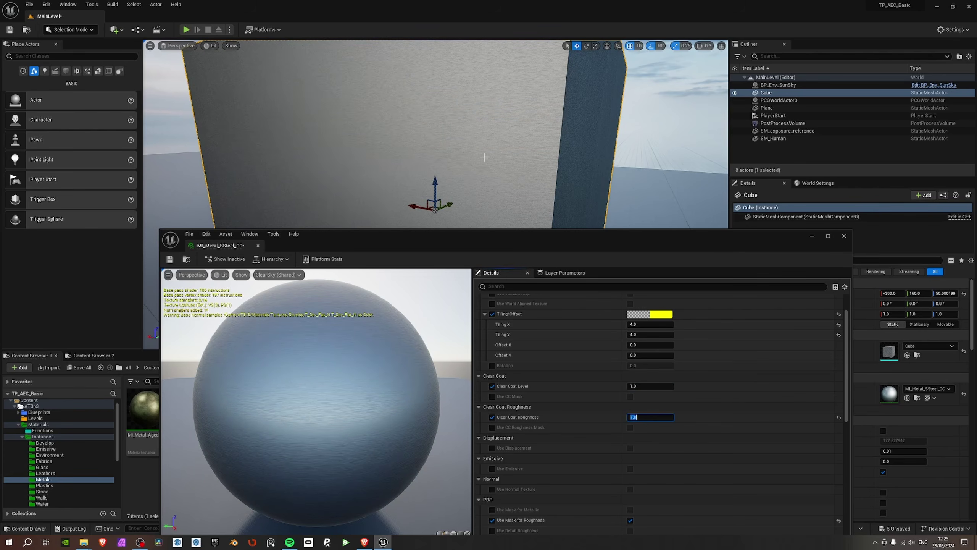
{"action": "left_click_drag", "start_coordinate": [385, 135], "coordinate": [484, 157], "text": "alt"}
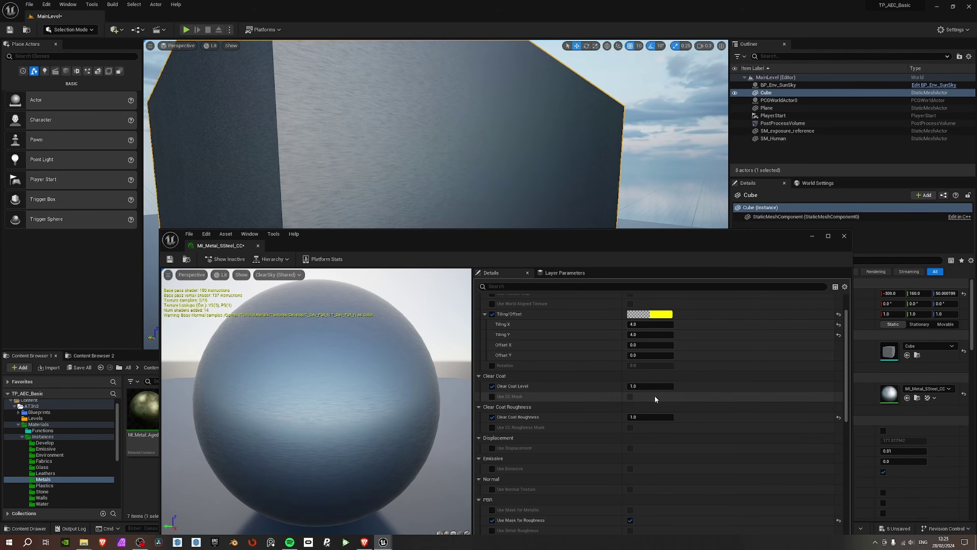
Try a Clear Coat Level of 0.0 and inspect the cube from another side.
{"action": "type", "text": "0"}
{"action": "key", "text": "Return"}
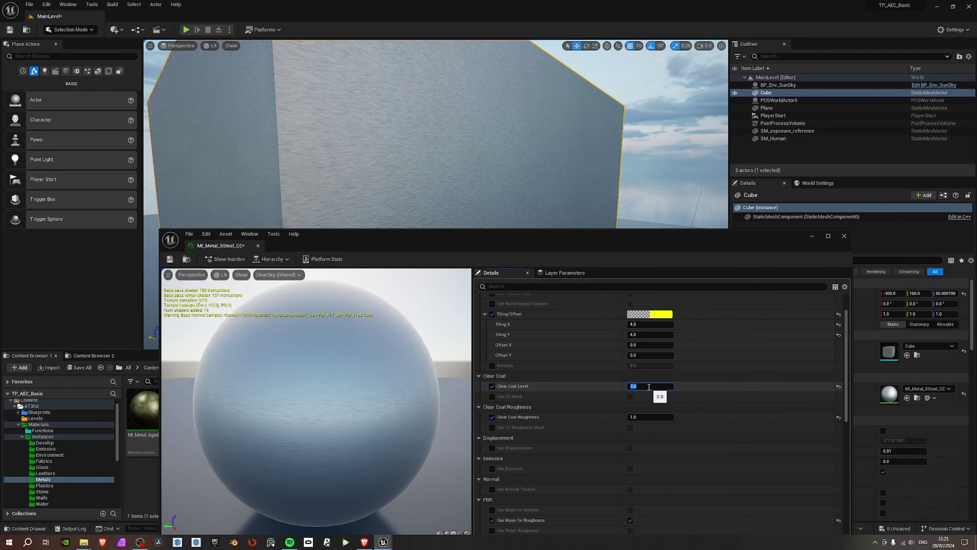
{"action": "left_click_drag", "start_coordinate": [576, 186], "coordinate": [488, 212], "text": "alt"}
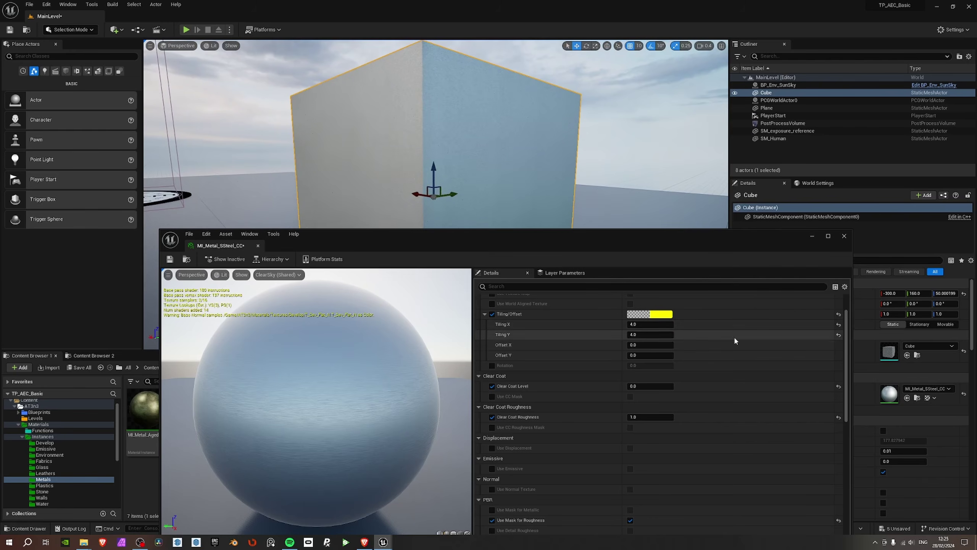
Set the Clear Coat Level to 1.0 and the Clear Coat Roughness to 0.125, checking the brushed steel on the cube.
{"action": "key", "text": "Return"}
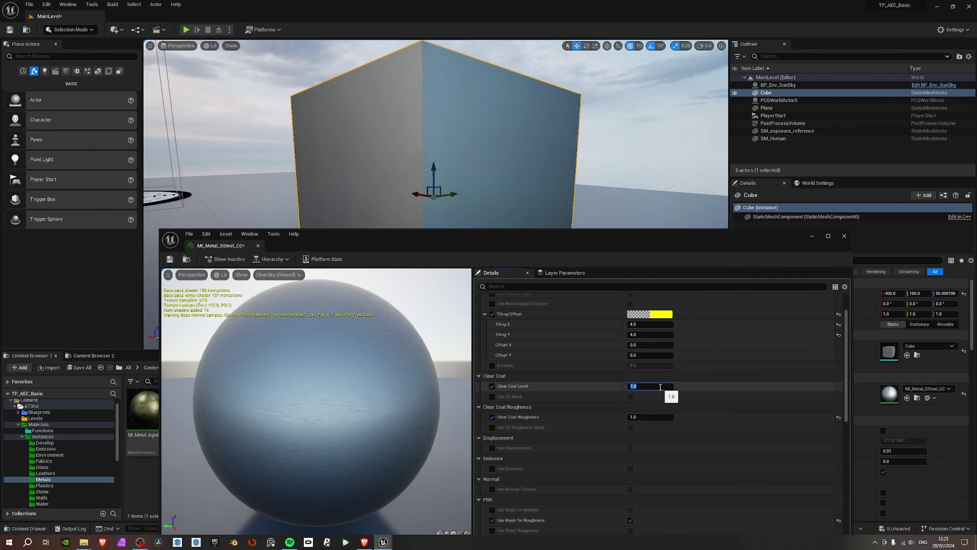
{"action": "type", "text": ".125"}
{"action": "key", "text": "Return"}
{"action": "left_click_drag", "start_coordinate": [447, 146], "coordinate": [519, 150], "text": "alt"}
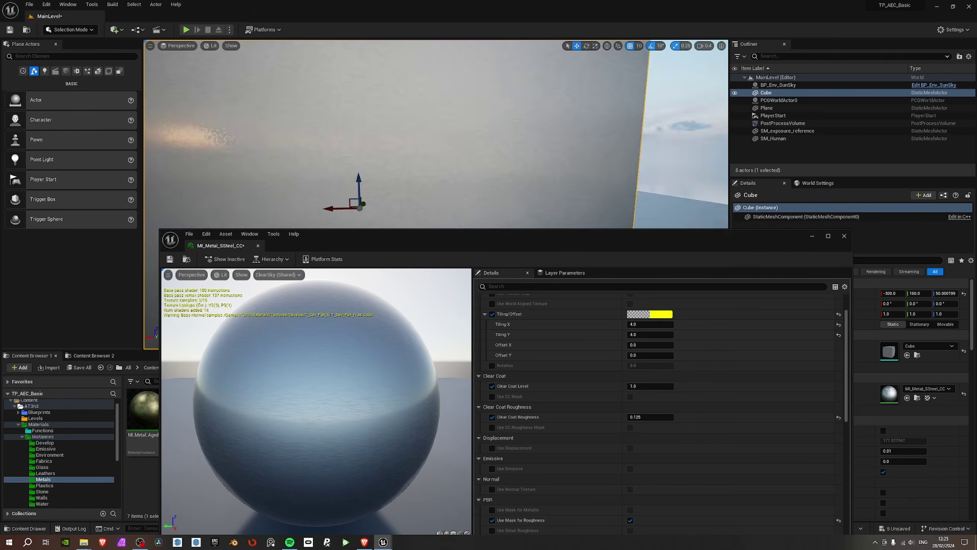
{"action": "right_click_drag", "start_coordinate": [434, 135], "coordinate": [485, 133]}
{"action": "scroll", "coordinate": [485, 133], "scroll_direction": "down", "scroll_amount": 1}
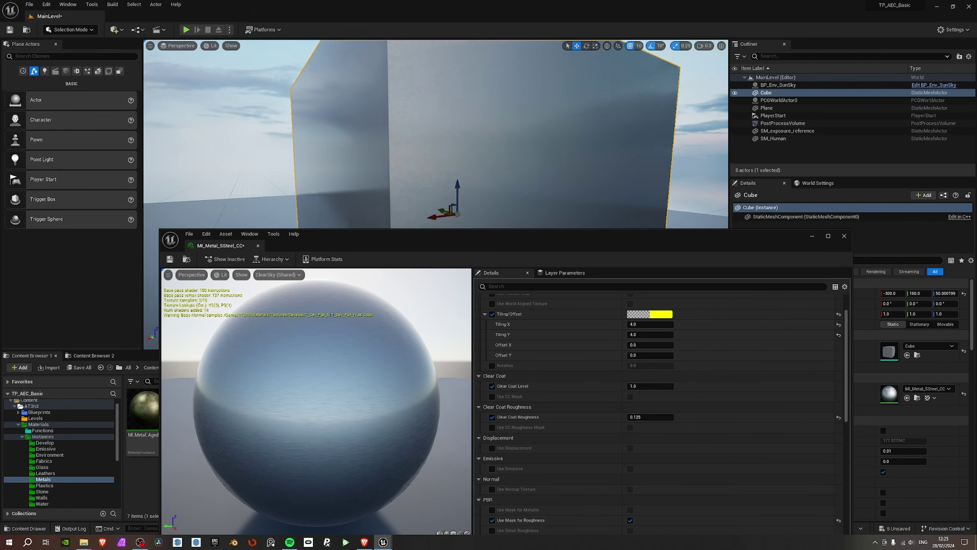
{"action": "right_click_drag", "start_coordinate": [217, 225], "coordinate": [200, 225]}
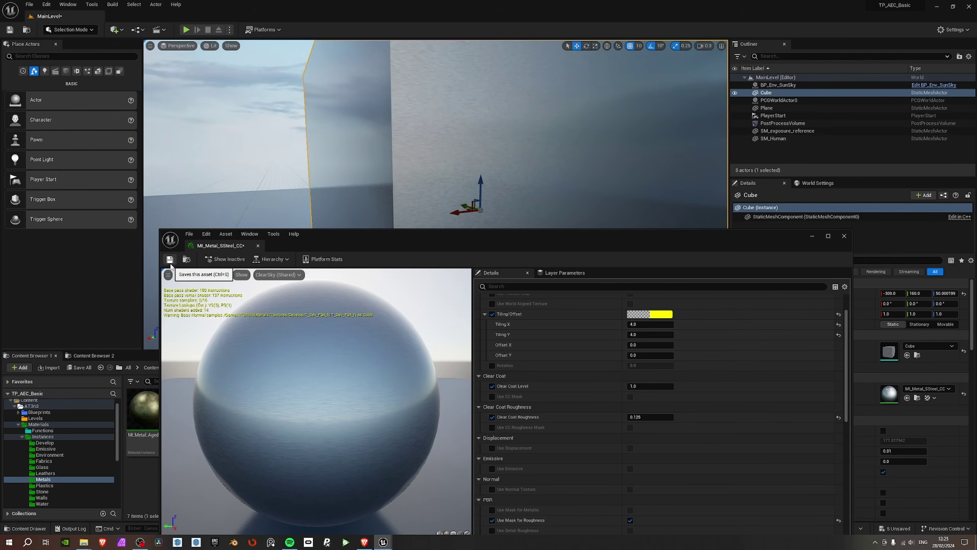
Save MI_Metal_SSteel_CC, close its editor and view the cube from farther away.
{"action": "left_click", "coordinate": [169, 259]}
{"action": "left_click", "coordinate": [843, 236]}
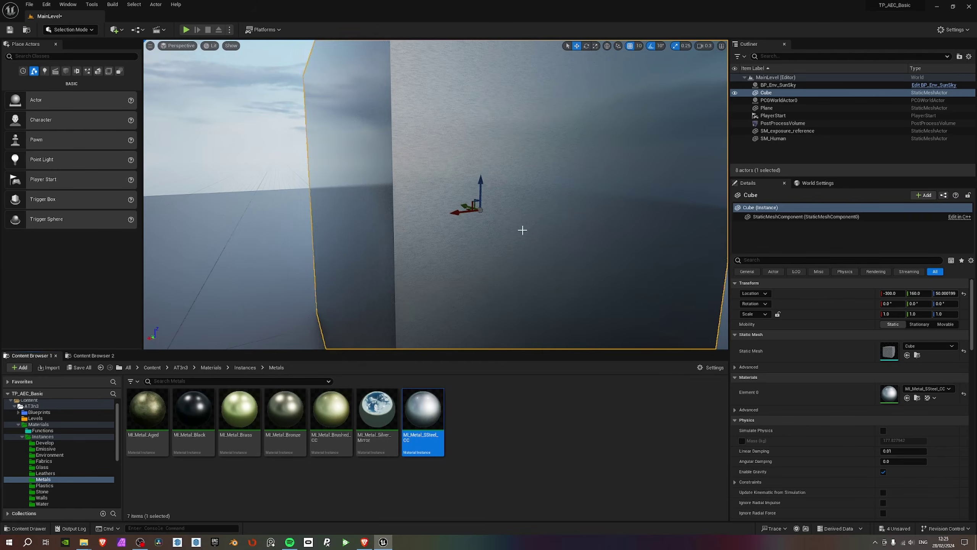
{"action": "scroll", "coordinate": [522, 230], "scroll_direction": "down", "scroll_amount": 5}
Apply MI_Metal_Bronze and MI_Metal_Brass to the cube in turn to compare the two metals.
{"action": "left_click", "coordinate": [289, 424]}
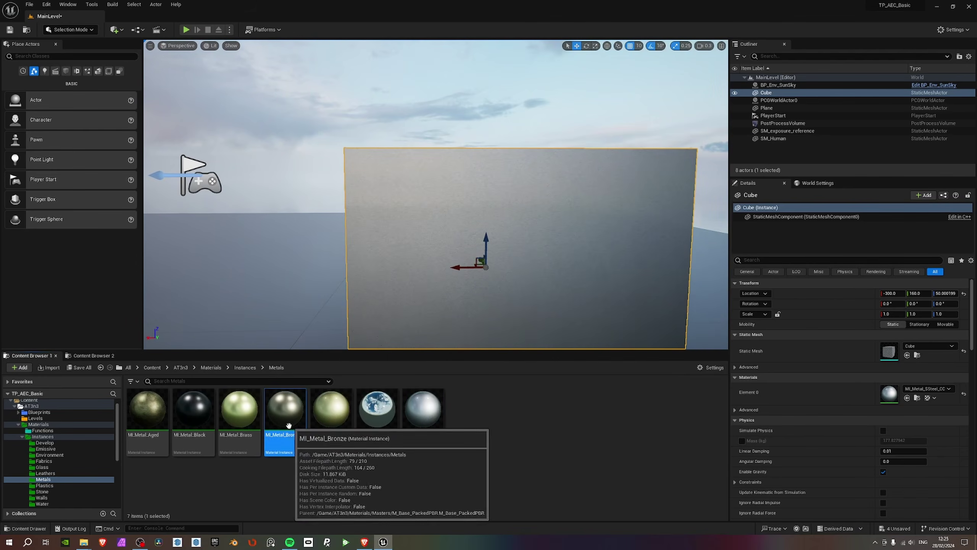
{"action": "left_click_drag", "start_coordinate": [288, 424], "coordinate": [429, 234]}
{"action": "right_click_drag", "start_coordinate": [430, 234], "coordinate": [307, 270]}
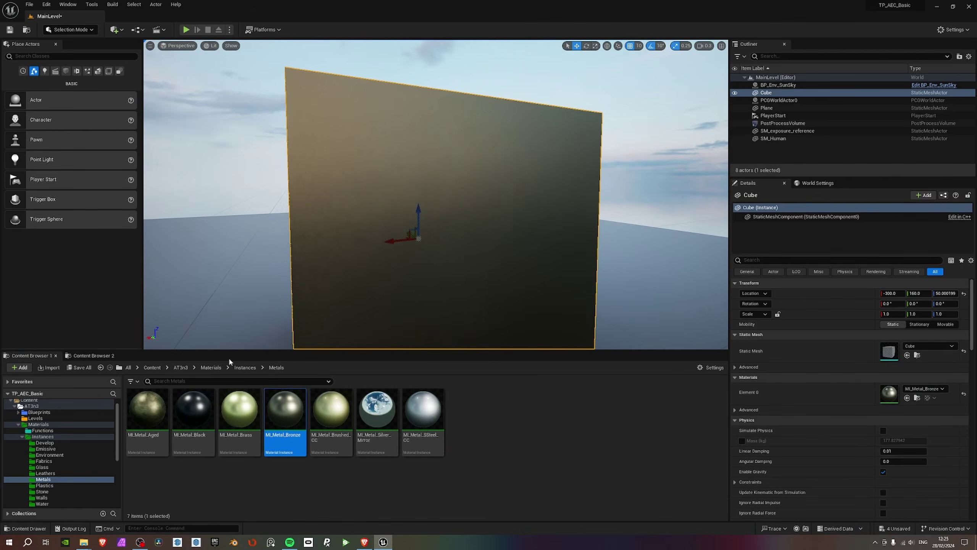
{"action": "left_click_drag", "start_coordinate": [238, 408], "coordinate": [349, 214]}
{"action": "right_click_drag", "start_coordinate": [348, 214], "coordinate": [324, 293]}
Apply MI_Metal_Brushed_CC to the cube and inspect its brushed finish.
{"action": "left_click", "coordinate": [337, 418]}
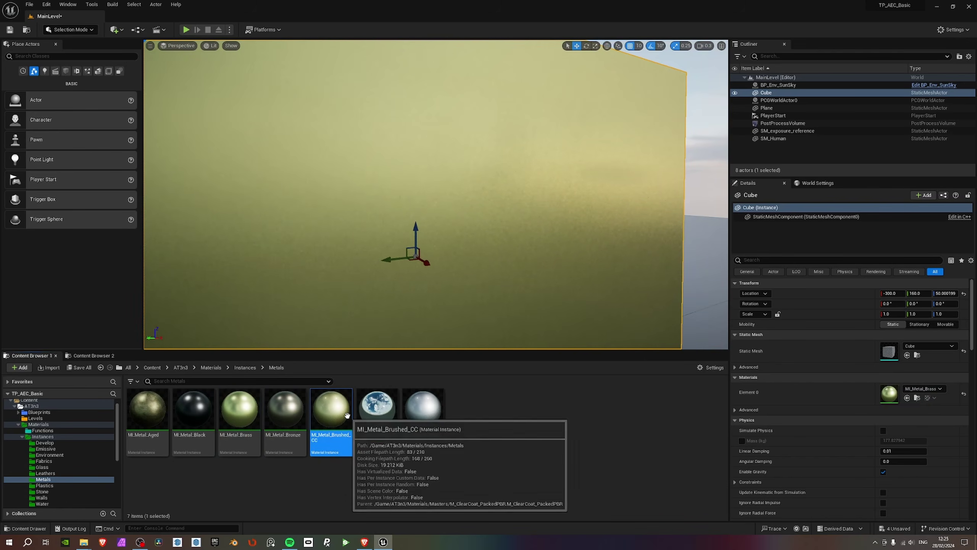
{"action": "left_click_drag", "start_coordinate": [347, 415], "coordinate": [359, 251]}
{"action": "right_click_drag", "start_coordinate": [360, 251], "coordinate": [360, 321]}
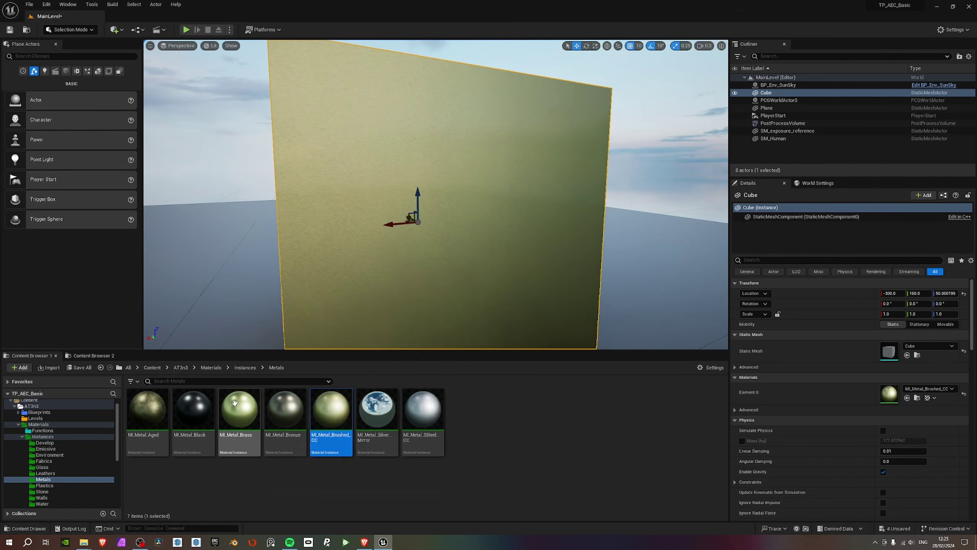
Duplicate MI_Metal_Brushed_CC as MI_Metal_BrushedBrass_CC, apply the copy to the cube and open it for editing.
{"action": "right_click", "coordinate": [344, 408]}
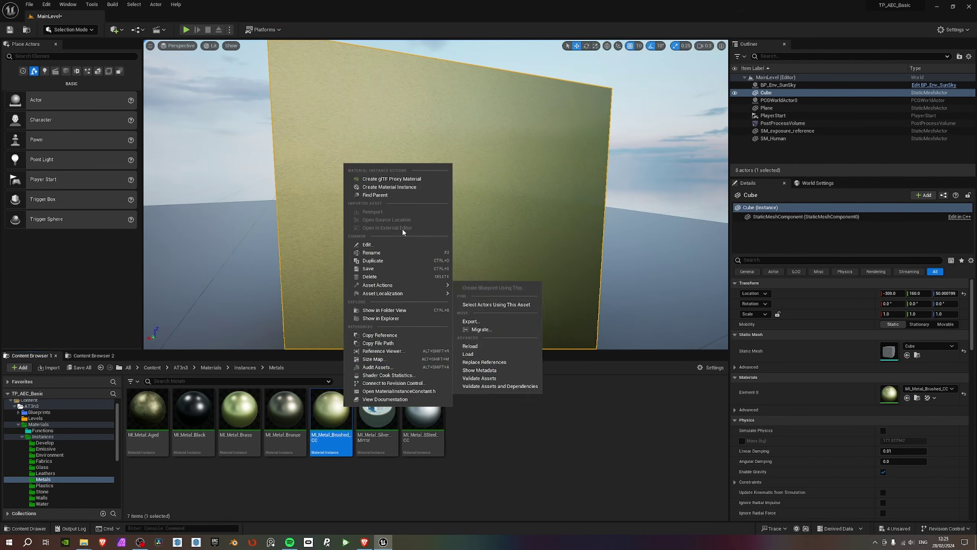
{"action": "left_click", "coordinate": [372, 261]}
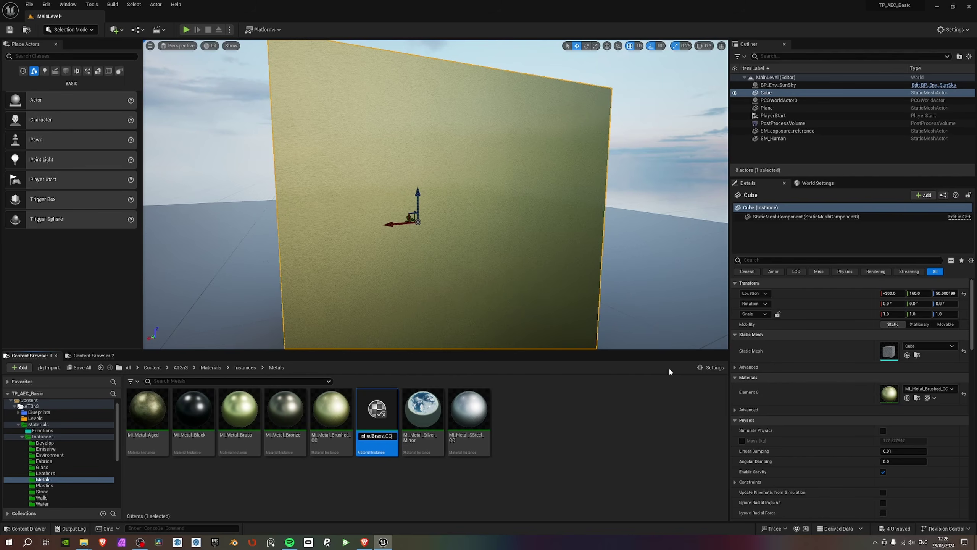
{"action": "key", "text": "Return"}
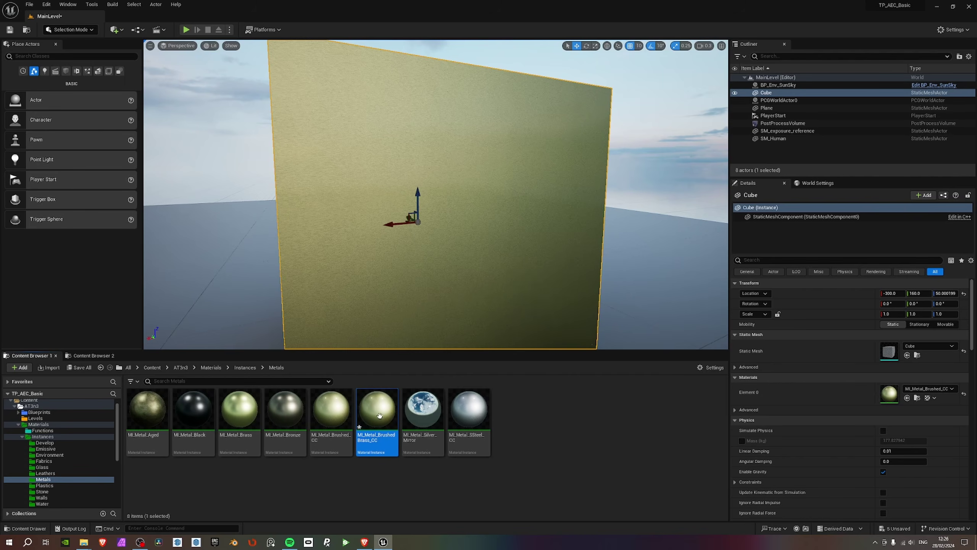
{"action": "left_click_drag", "start_coordinate": [380, 415], "coordinate": [578, 140]}
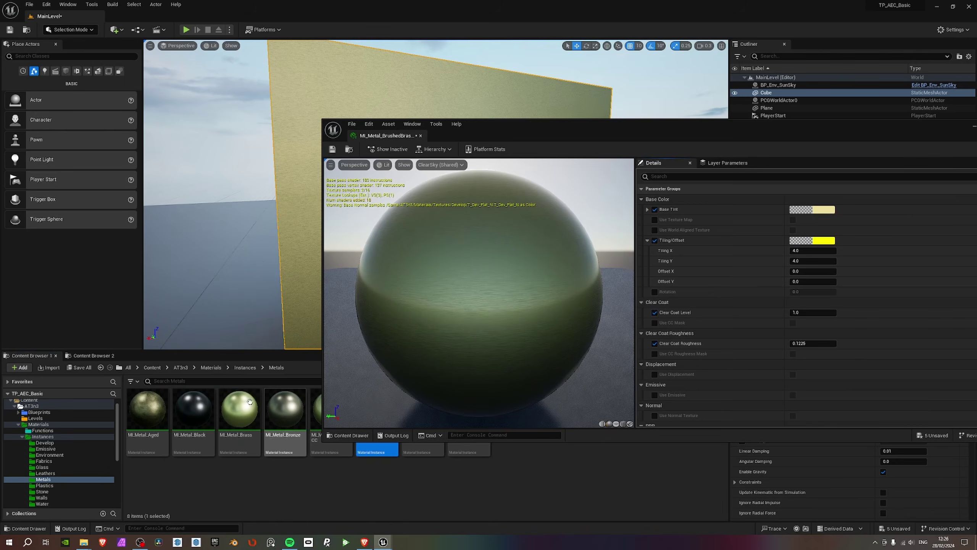
Copy the Base Tint of MI_Metal_Brass into MI_Metal_BrushedBrass_CC and check the new tint on the cube.
{"action": "double_click", "coordinate": [239, 408]}
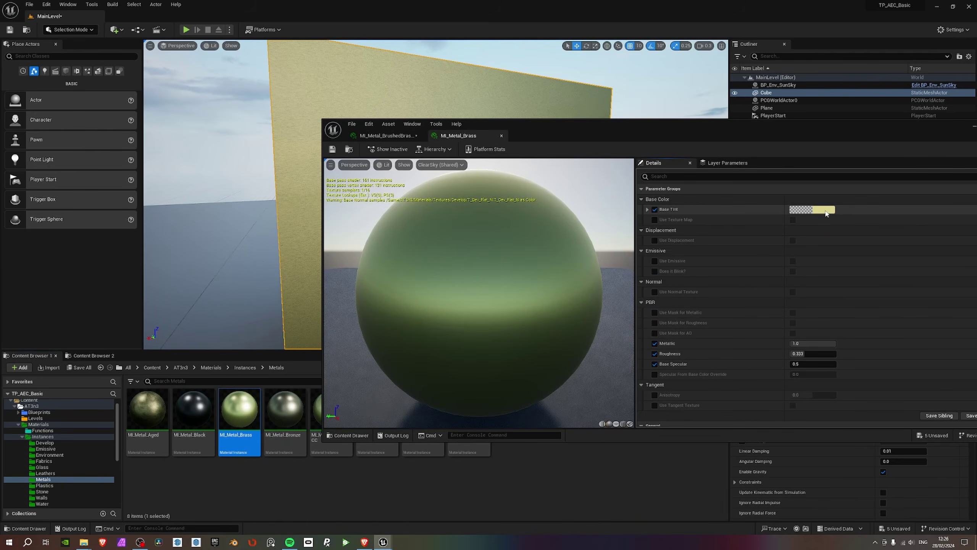
{"action": "right_click", "coordinate": [826, 214]}
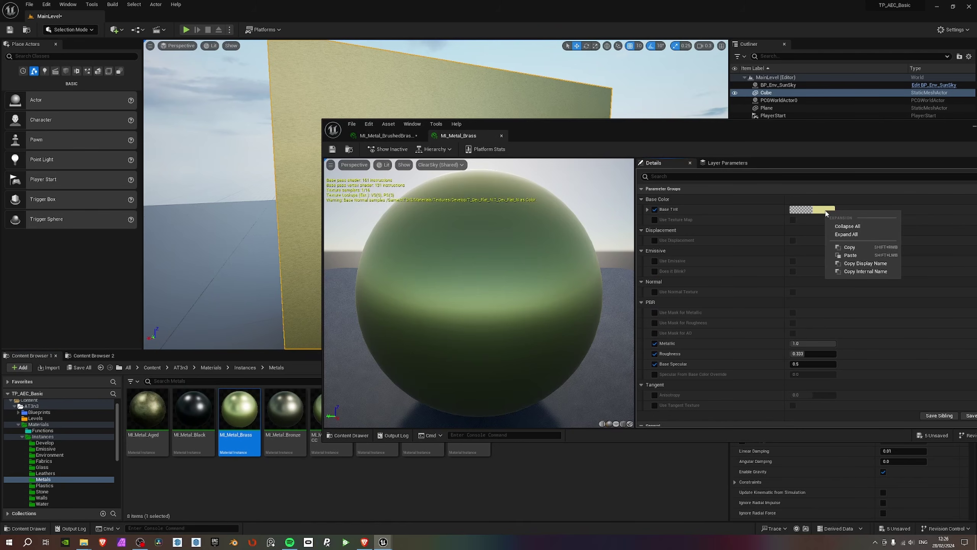
{"action": "left_click", "coordinate": [840, 256]}
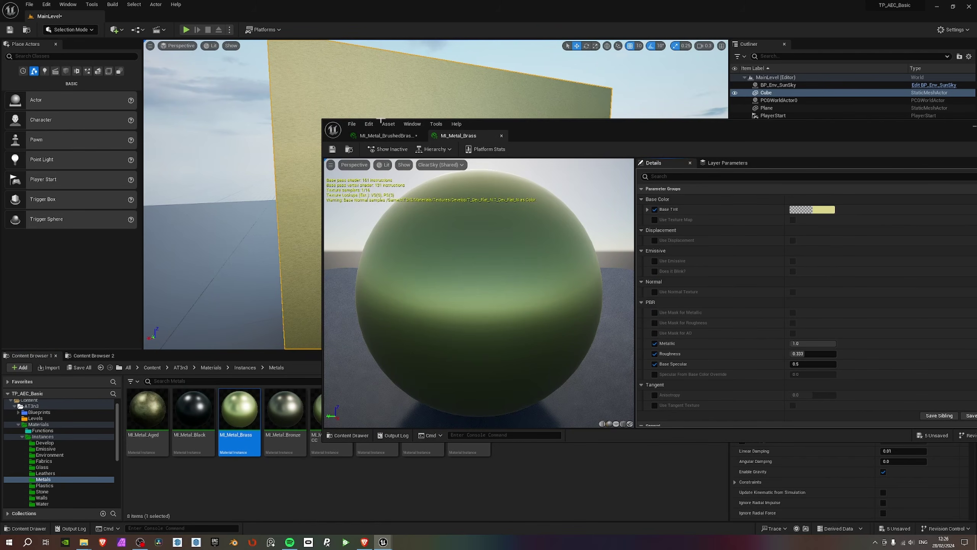
{"action": "left_click", "coordinate": [387, 136]}
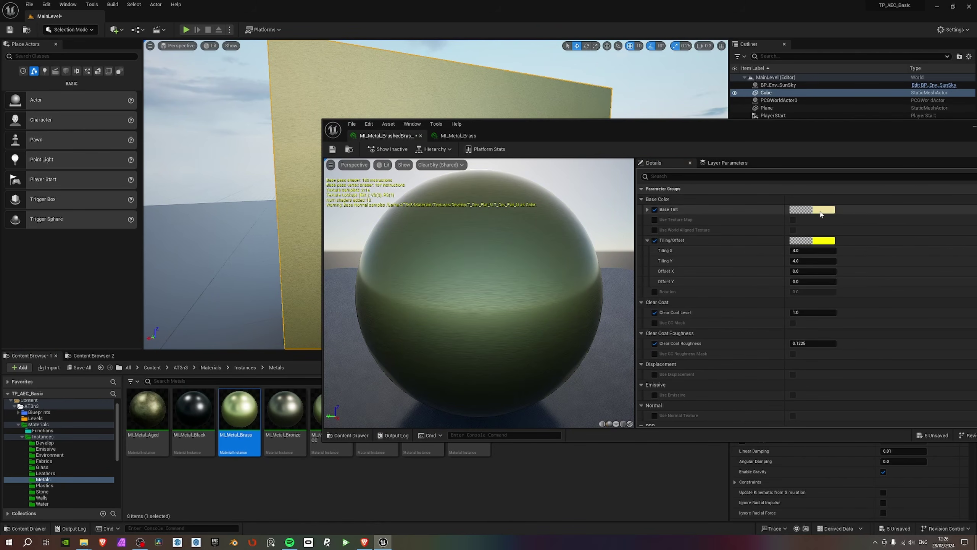
{"action": "left_click_drag", "start_coordinate": [583, 130], "coordinate": [564, 300]}
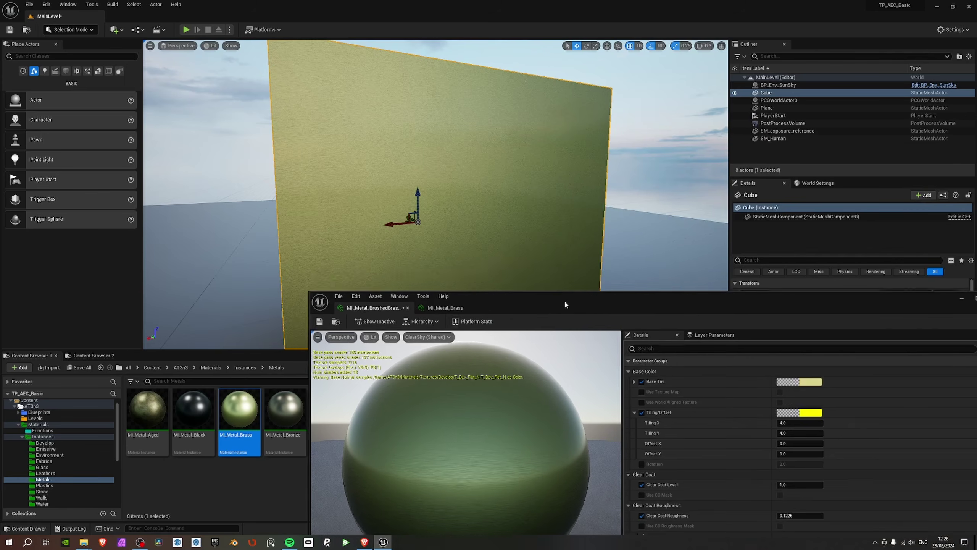
{"action": "key", "text": "a"}
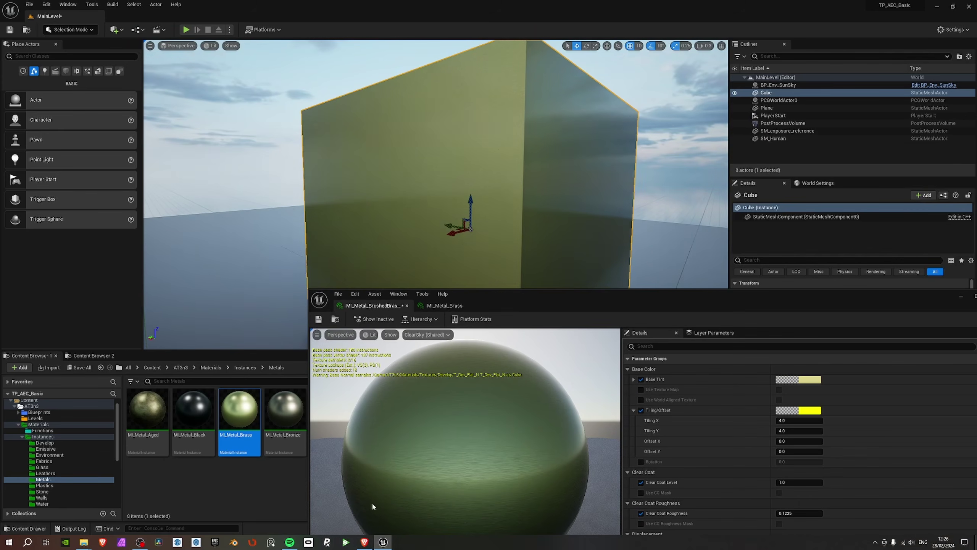
Switch to the browser and review the measured BaseColor tables for nonmetals and metals on the Physically Based Materials page, then return to Unreal Editor.
{"action": "left_click", "coordinate": [365, 542]}
{"action": "left_click", "coordinate": [50, 7]}
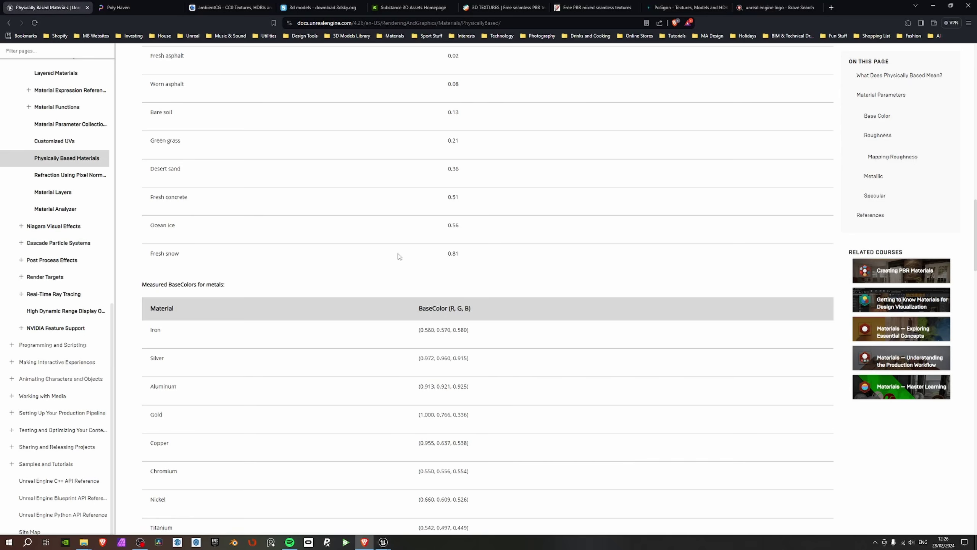
{"action": "scroll", "coordinate": [196, 218], "scroll_direction": "up", "scroll_amount": 3}
{"action": "scroll", "coordinate": [197, 262], "scroll_direction": "down", "scroll_amount": 5}
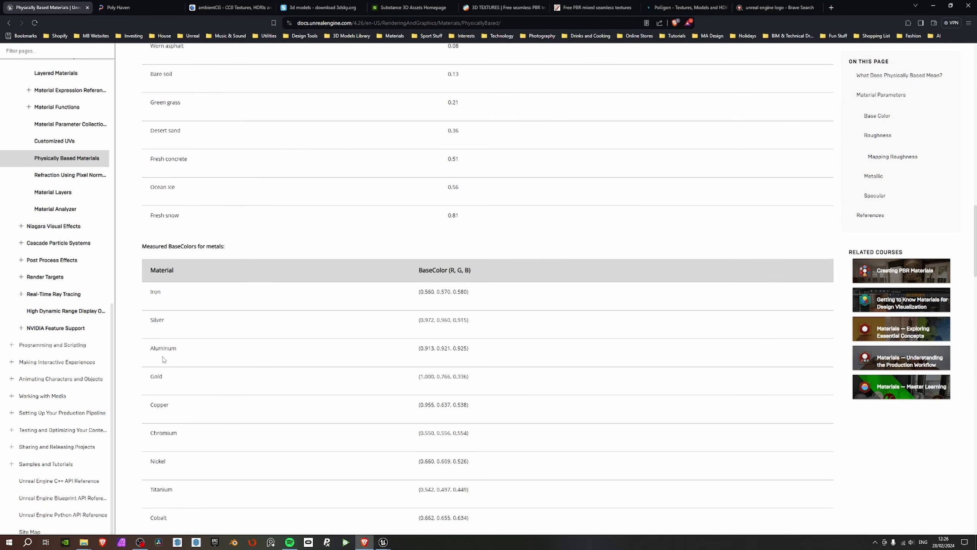
{"action": "scroll", "coordinate": [194, 349], "scroll_direction": "down", "scroll_amount": 4}
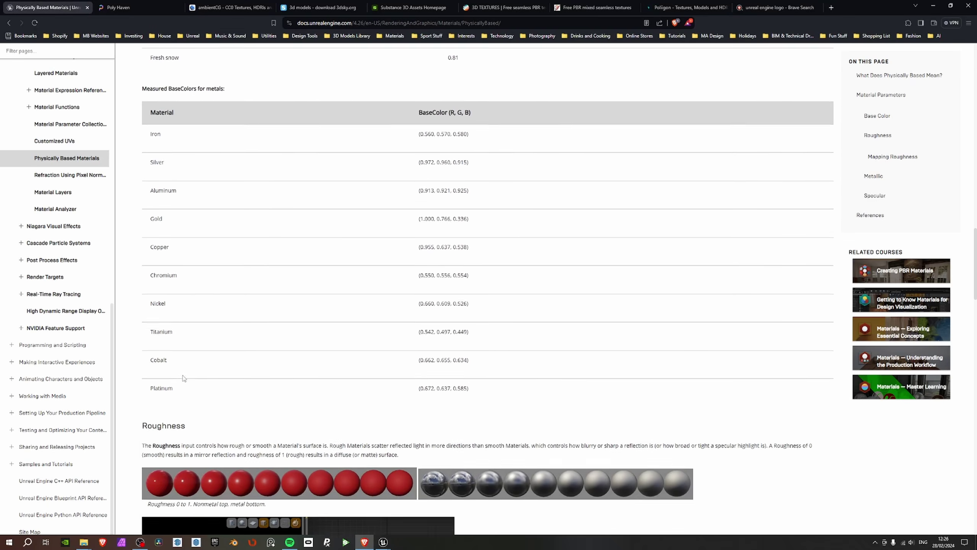
{"action": "scroll", "coordinate": [166, 256], "scroll_direction": "up", "scroll_amount": 12}
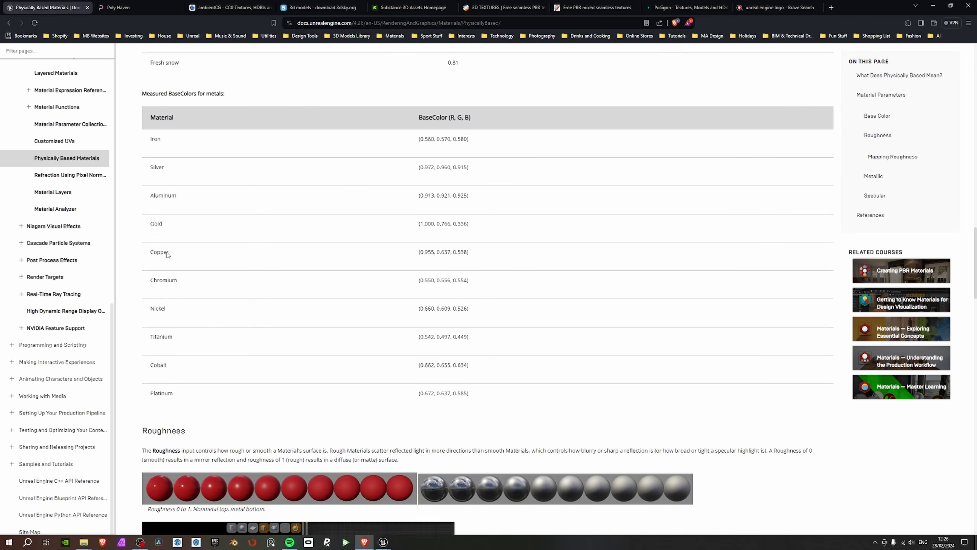
{"action": "scroll", "coordinate": [234, 287], "scroll_direction": "up", "scroll_amount": 2}
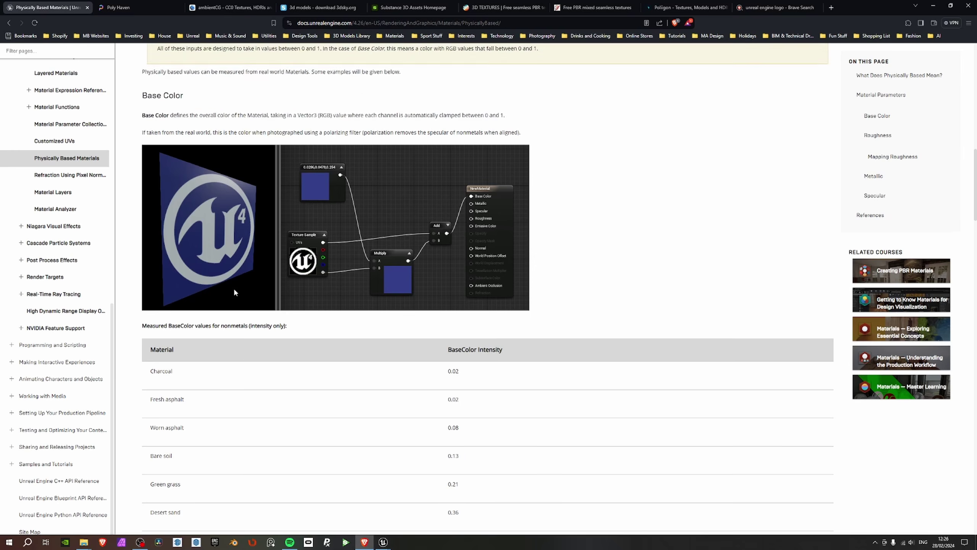
{"action": "scroll", "coordinate": [255, 319], "scroll_direction": "down", "scroll_amount": 9}
{"action": "scroll", "coordinate": [267, 327], "scroll_direction": "down", "scroll_amount": 7}
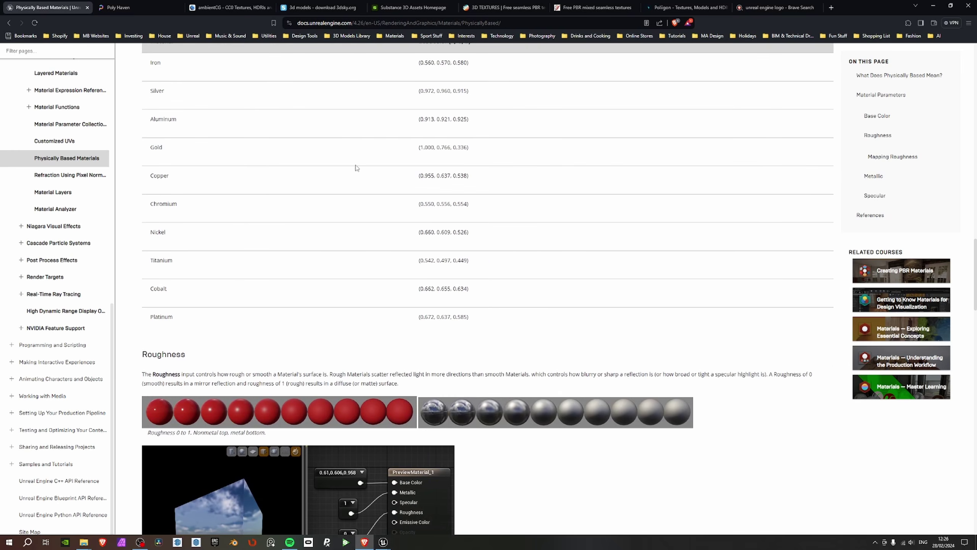
{"action": "scroll", "coordinate": [259, 189], "scroll_direction": "up", "scroll_amount": 4}
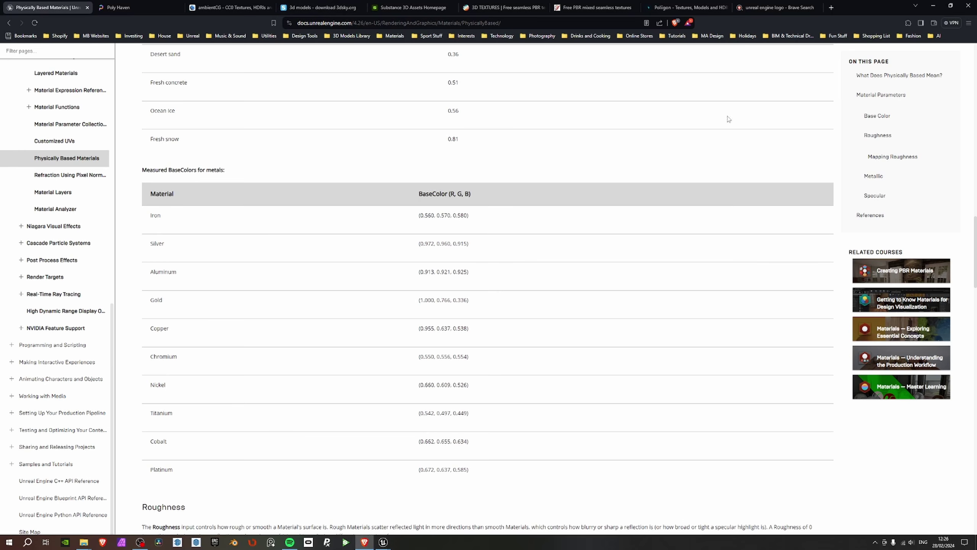
{"action": "left_click", "coordinate": [934, 6]}
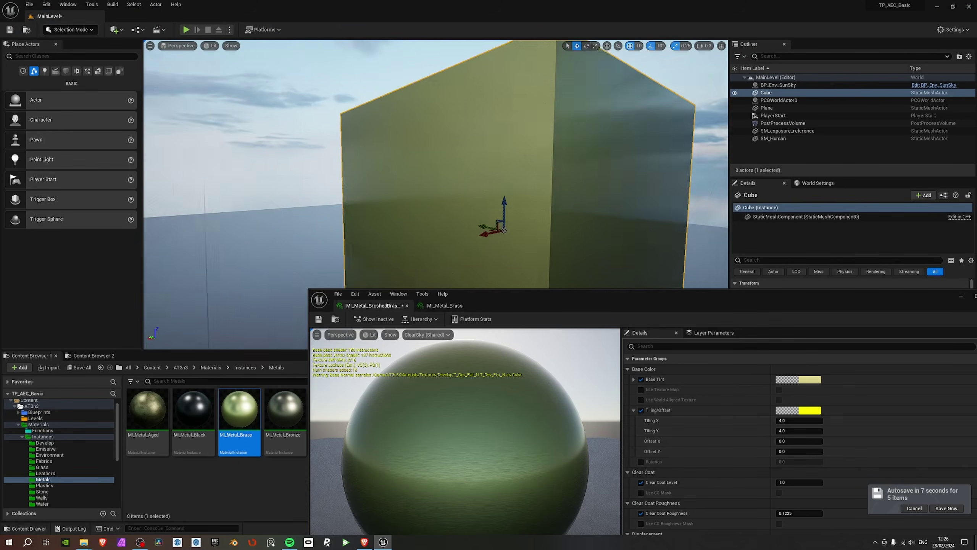
Save MI_Metal_BrushedBrass_CC, close its editor and inspect the brushed brass on the cube.
{"action": "right_click_drag", "start_coordinate": [481, 166], "coordinate": [377, 166]}
{"action": "right_click_drag", "start_coordinate": [408, 227], "coordinate": [480, 227]}
{"action": "left_click", "coordinate": [319, 318]}
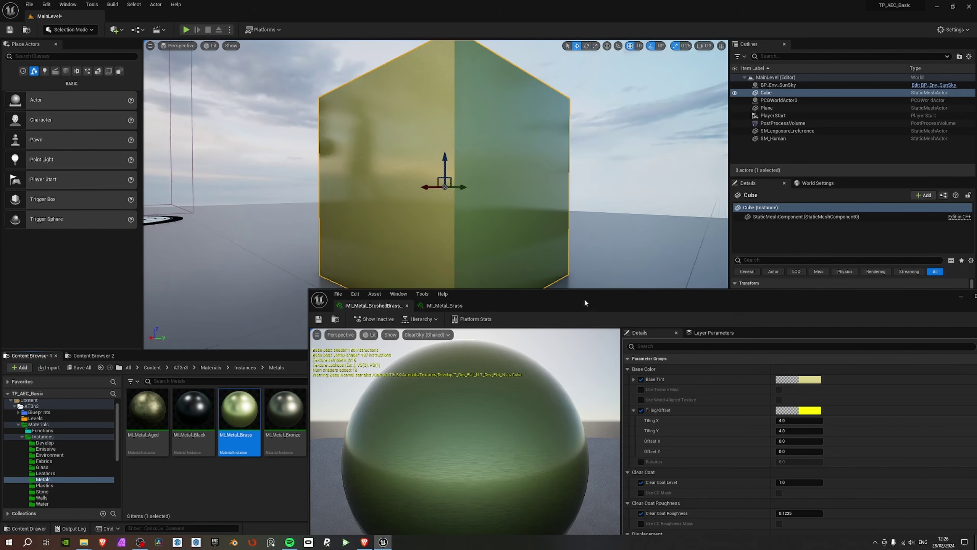
{"action": "left_click_drag", "start_coordinate": [584, 302], "coordinate": [382, 212]}
{"action": "left_click", "coordinate": [789, 212]}
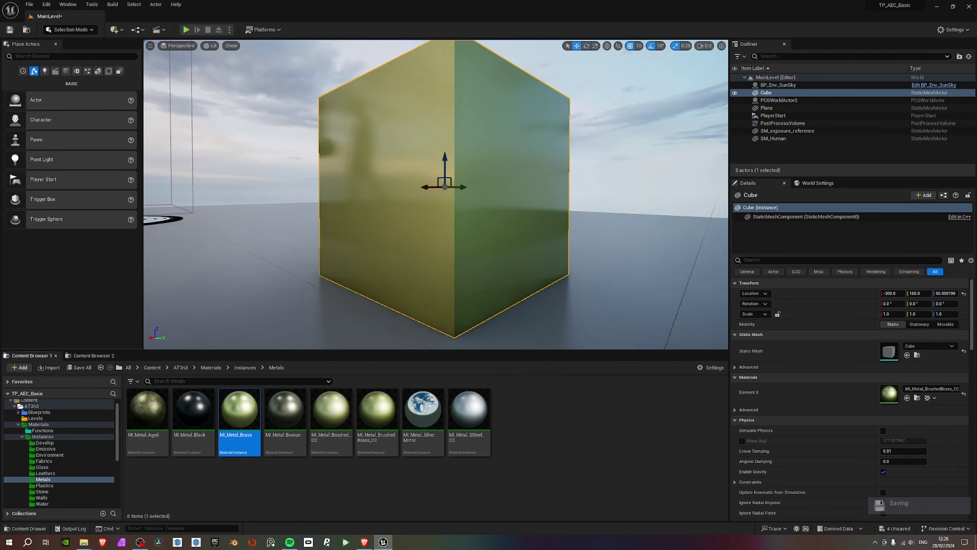
{"action": "right_click_drag", "start_coordinate": [373, 294], "coordinate": [400, 294]}
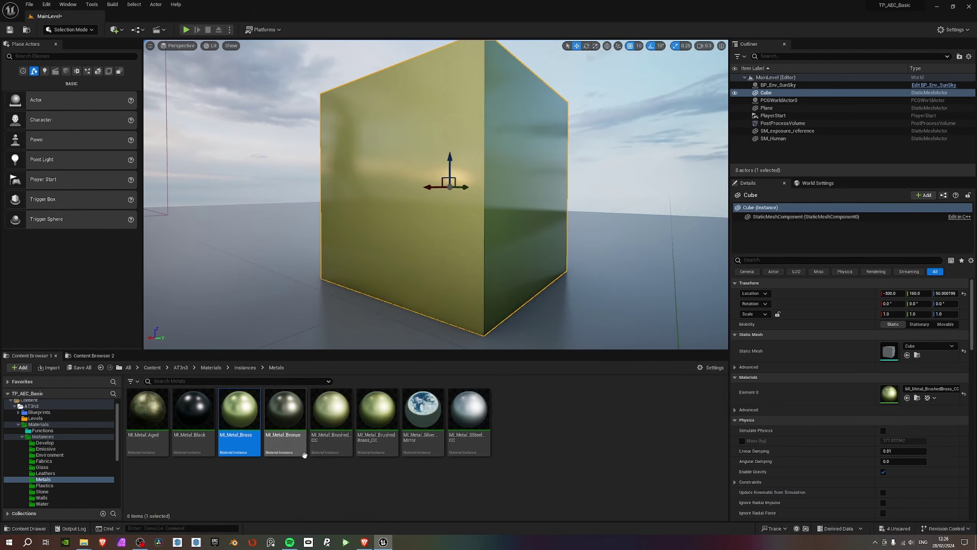
Deselect the cube, apply MI_Metal_Silver_Mirror to it and inspect its reflections.
{"action": "left_click", "coordinate": [378, 443]}
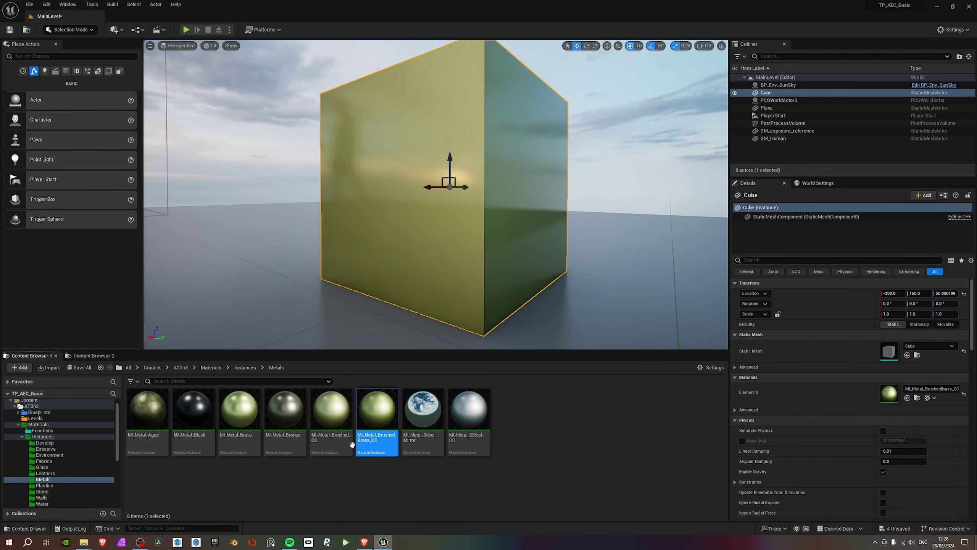
{"action": "left_click", "coordinate": [468, 408]}
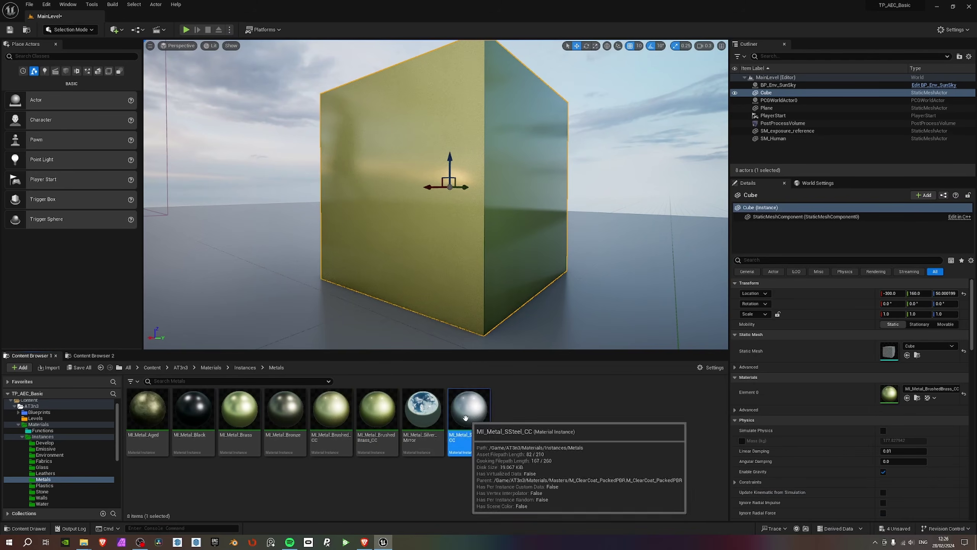
{"action": "left_click", "coordinate": [423, 408]}
{"action": "right_click_drag", "start_coordinate": [472, 331], "coordinate": [476, 309]}
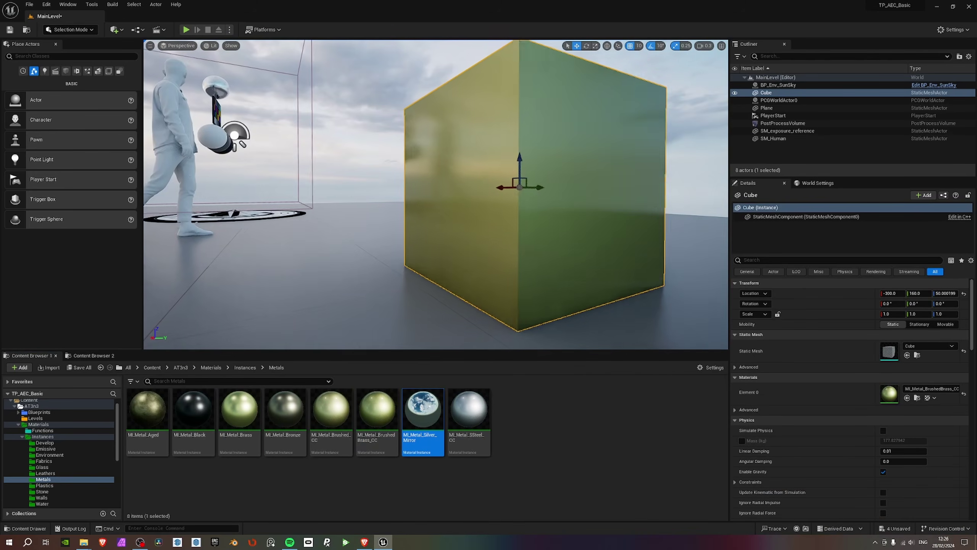
{"action": "key", "text": "Escape"}
{"action": "right_click_drag", "start_coordinate": [498, 262], "coordinate": [506, 356]}
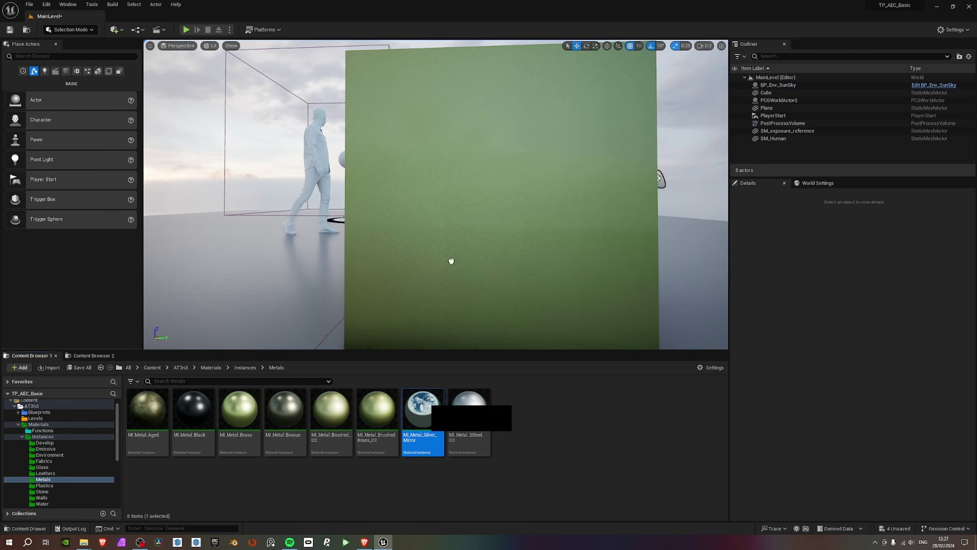
{"action": "left_click_drag", "start_coordinate": [461, 194], "coordinate": [461, 194]}
{"action": "right_click_drag", "start_coordinate": [461, 194], "coordinate": [442, 215]}
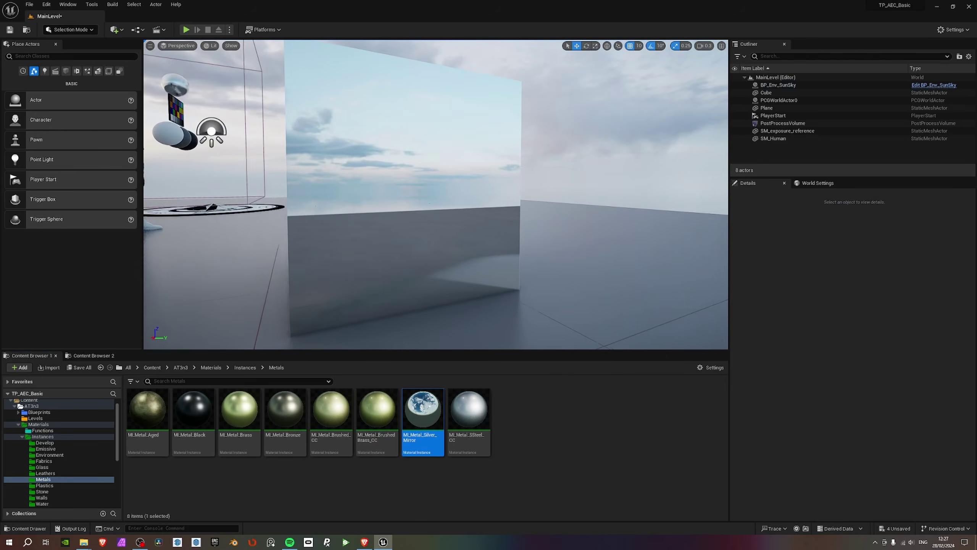
Open MI_Metal_Silver_Mirror, turn on Use Texture Map and enable the Base Color texture override.
{"action": "double_click", "coordinate": [420, 420]}
{"action": "left_click_drag", "start_coordinate": [483, 222], "coordinate": [598, 89]}
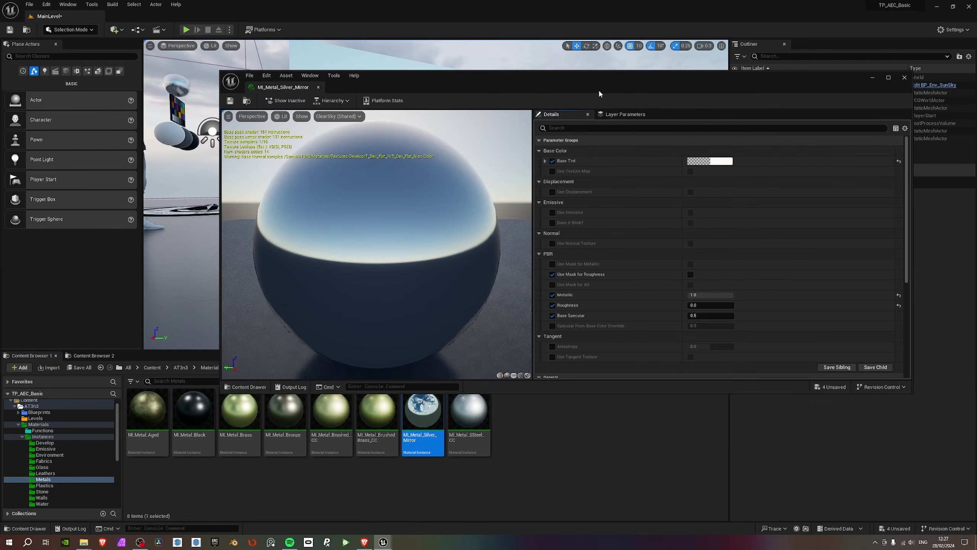
{"action": "left_click", "coordinate": [551, 170]}
{"action": "left_click", "coordinate": [690, 171]}
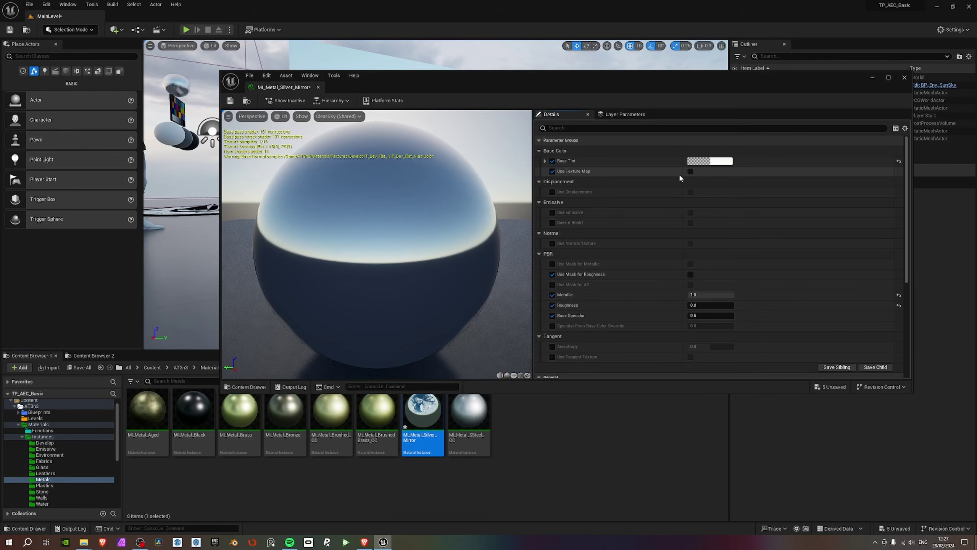
{"action": "left_click", "coordinate": [552, 197]}
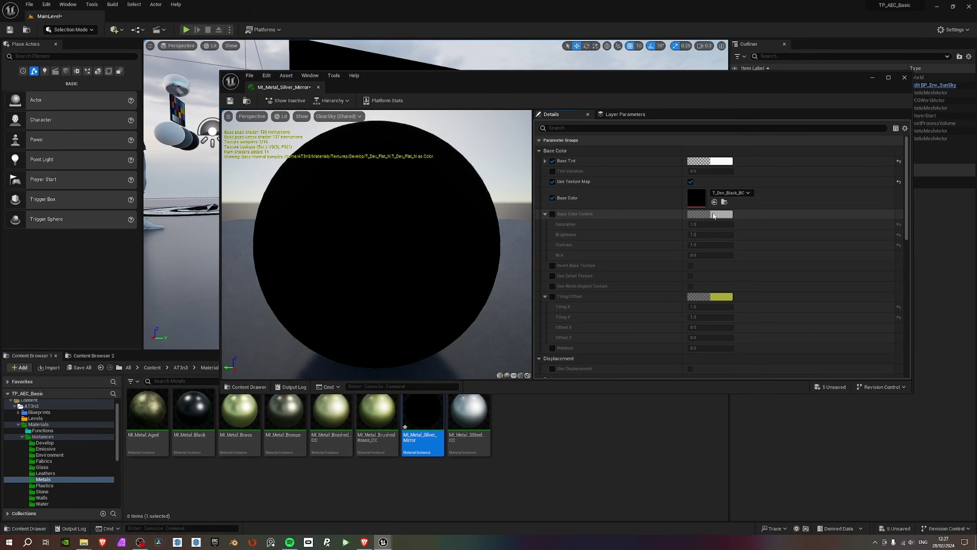
Assign T_Dirt2_BC from the DirtMasks textures folder as the mirror's Base Color texture and view it on the cube.
{"action": "scroll", "coordinate": [61, 487], "scroll_direction": "down", "scroll_amount": 6}
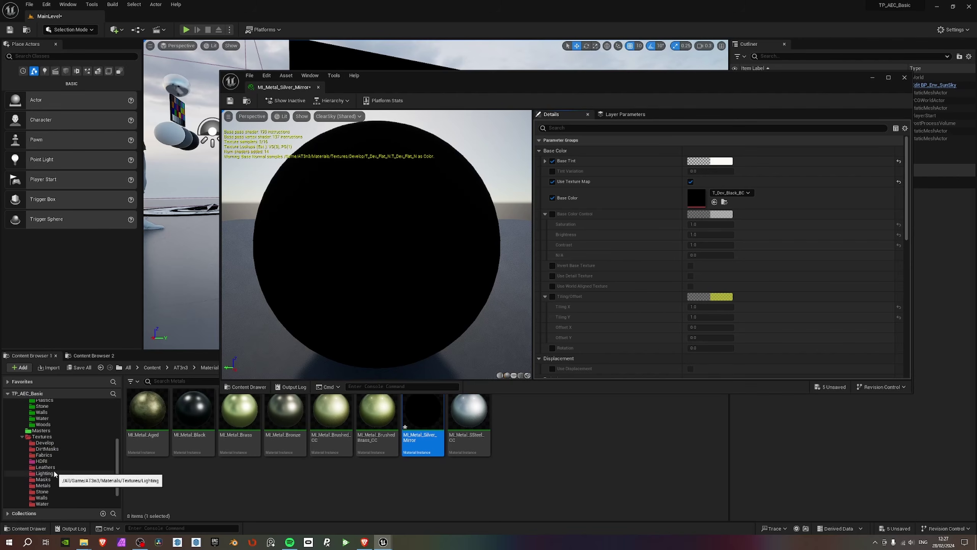
{"action": "left_click", "coordinate": [43, 455]}
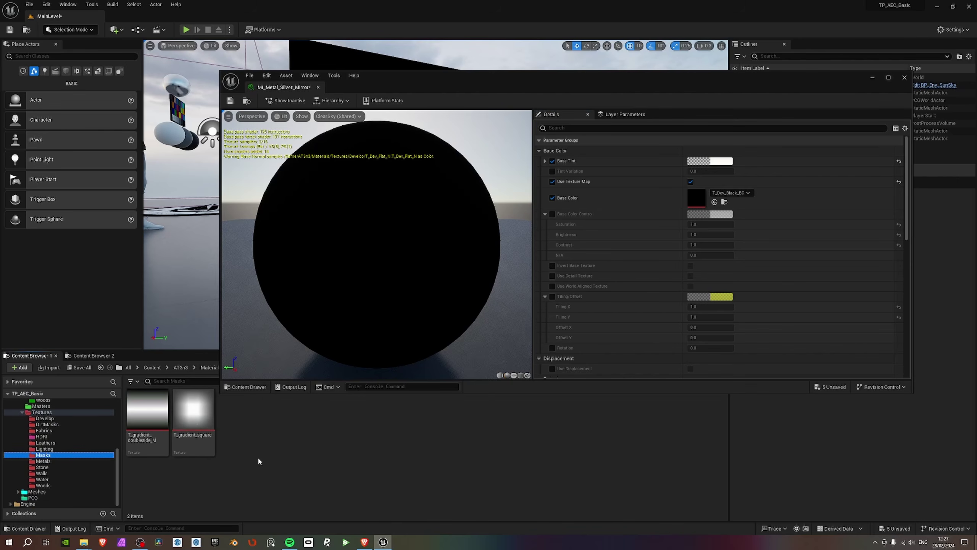
{"action": "left_click", "coordinate": [47, 424]}
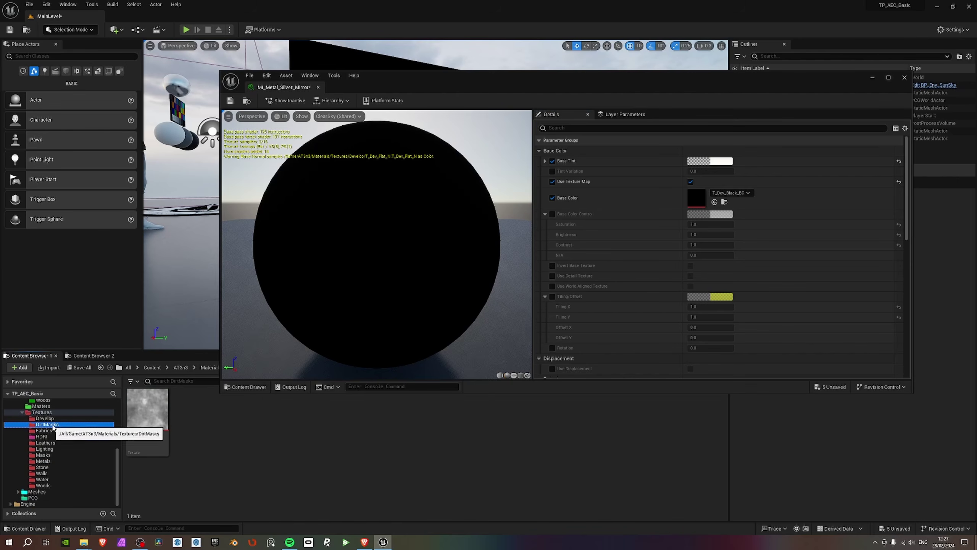
{"action": "left_click", "coordinate": [148, 417]}
{"action": "left_click_drag", "start_coordinate": [148, 417], "coordinate": [697, 198]}
{"action": "left_click_drag", "start_coordinate": [419, 85], "coordinate": [420, 280]}
{"action": "right_click_drag", "start_coordinate": [425, 202], "coordinate": [344, 208]}
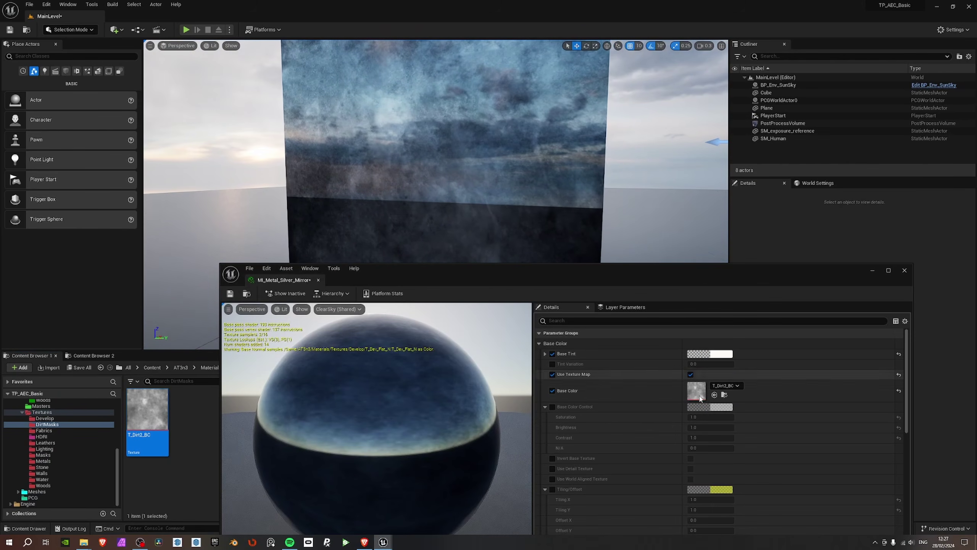
Enable the Base Color Control override in MI_Metal_Silver_Mirror.
{"action": "scroll", "coordinate": [560, 398], "scroll_direction": "down", "scroll_amount": 2}
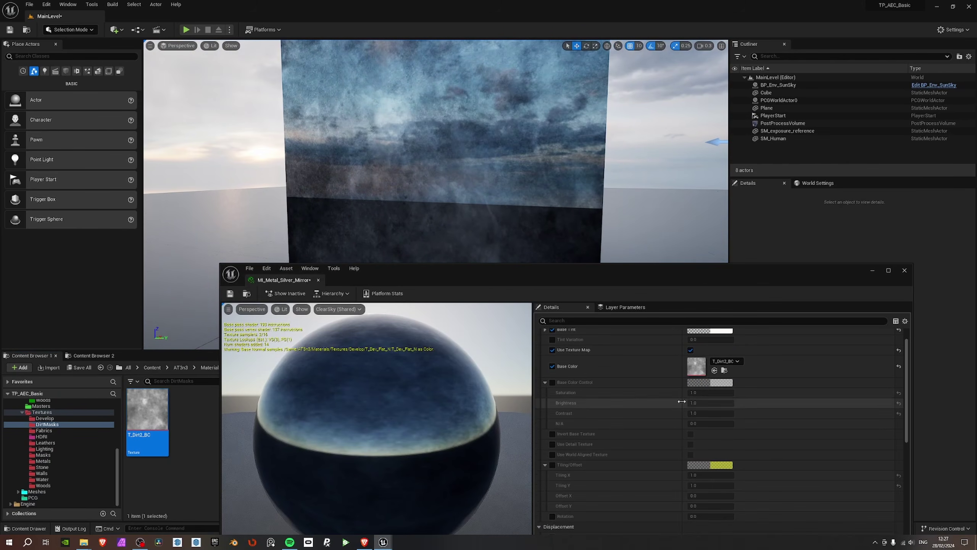
{"action": "left_click", "coordinate": [551, 383]}
Try a roughness mask on the mirror with the PBR Mask Map override and a Roughness Bias of 0.284, and turn the mask off again.
{"action": "scroll", "coordinate": [605, 431], "scroll_direction": "down", "scroll_amount": 10}
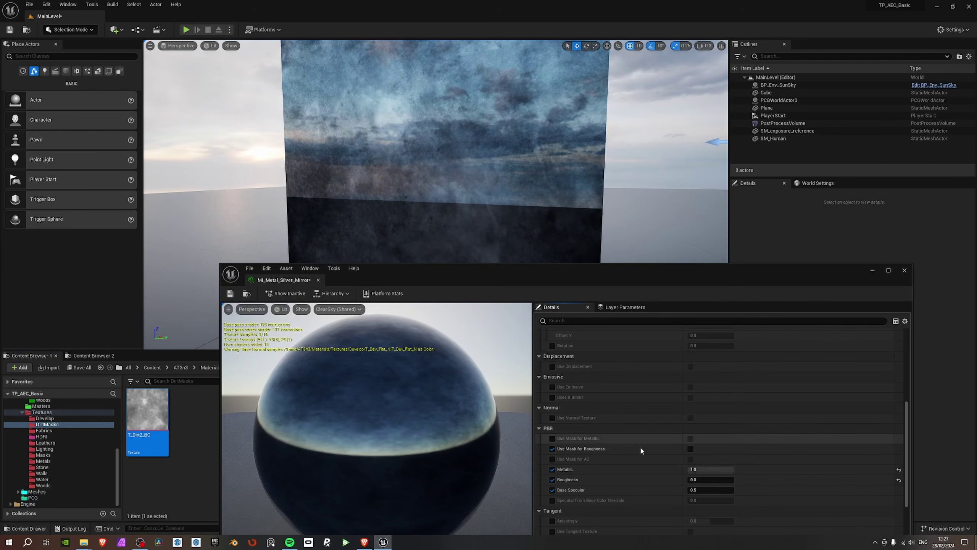
{"action": "left_click", "coordinate": [691, 448]}
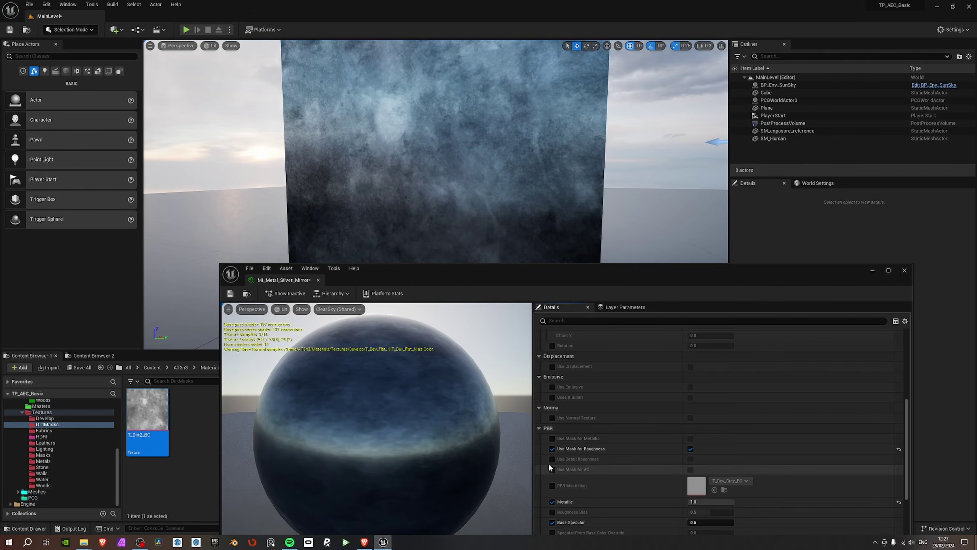
{"action": "left_click", "coordinate": [552, 459]}
{"action": "left_click", "coordinate": [552, 459]}
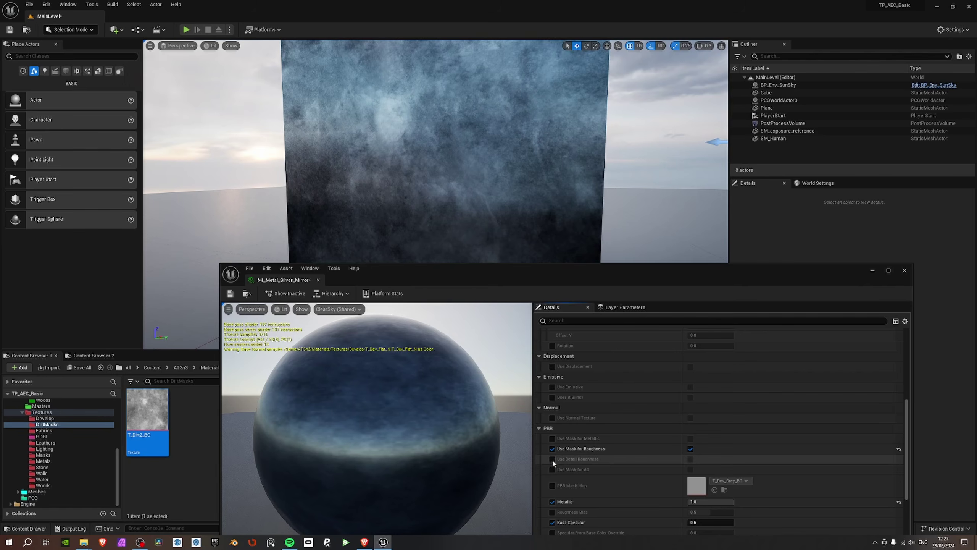
{"action": "left_click", "coordinate": [552, 485]}
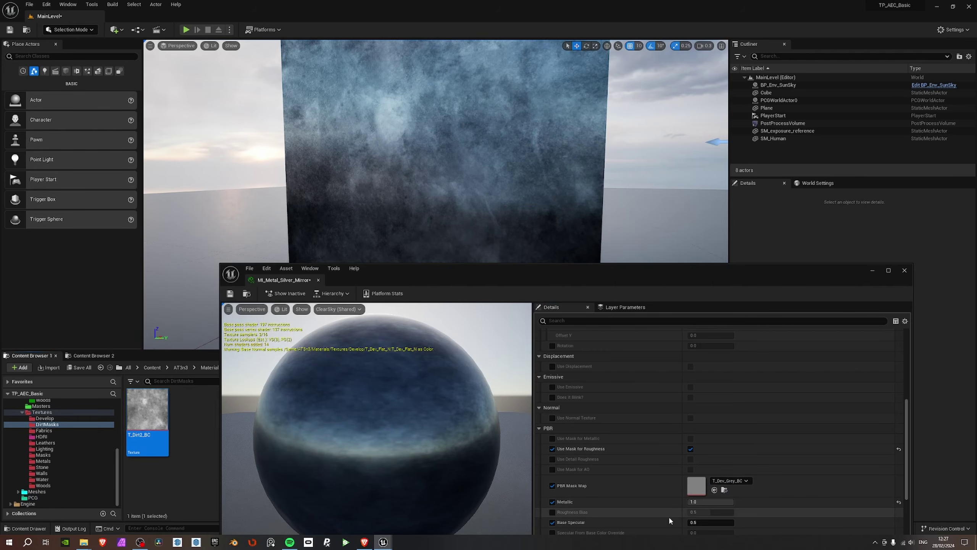
{"action": "left_click", "coordinate": [552, 512]}
{"action": "right_click_drag", "start_coordinate": [435, 154], "coordinate": [519, 150]}
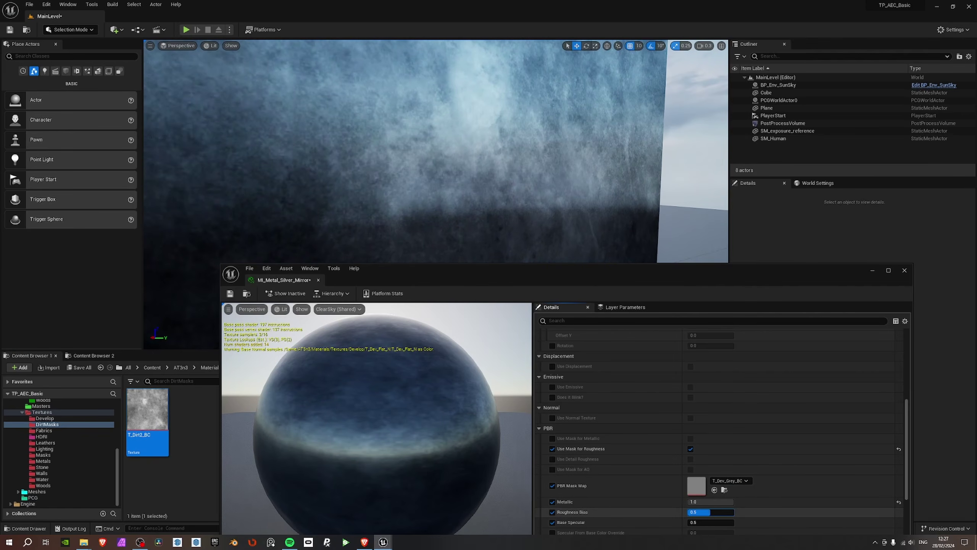
{"action": "left_click_drag", "start_coordinate": [710, 512], "coordinate": [698, 504]}
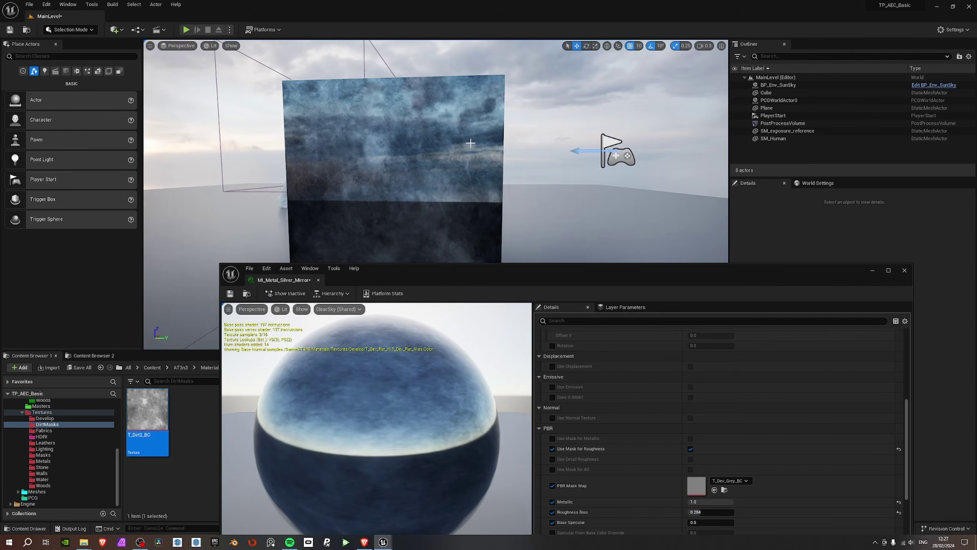
{"action": "left_click", "coordinate": [690, 449]}
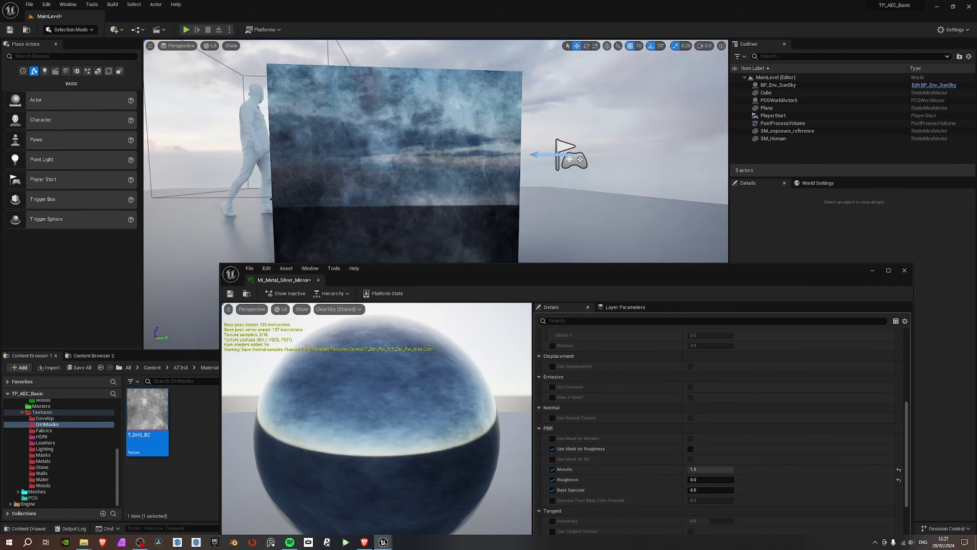
Lower the mirror's Base Color Control contrast to about 0.51 and view the dirt on the cube.
{"action": "scroll", "coordinate": [784, 458], "scroll_direction": "up", "scroll_amount": 6}
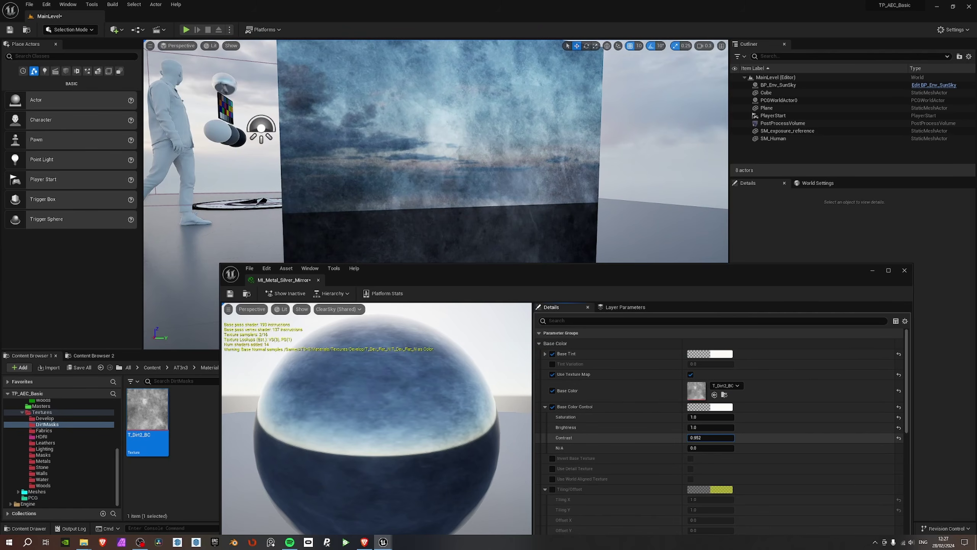
{"action": "mouse_move", "coordinate": [711, 437]}
{"action": "left_mouse_down"}
{"action": "mouse_move", "coordinate": [696, 437]}
{"action": "mouse_move", "coordinate": [729, 437]}
{"action": "mouse_move", "coordinate": [712, 437]}
{"action": "left_mouse_up"}
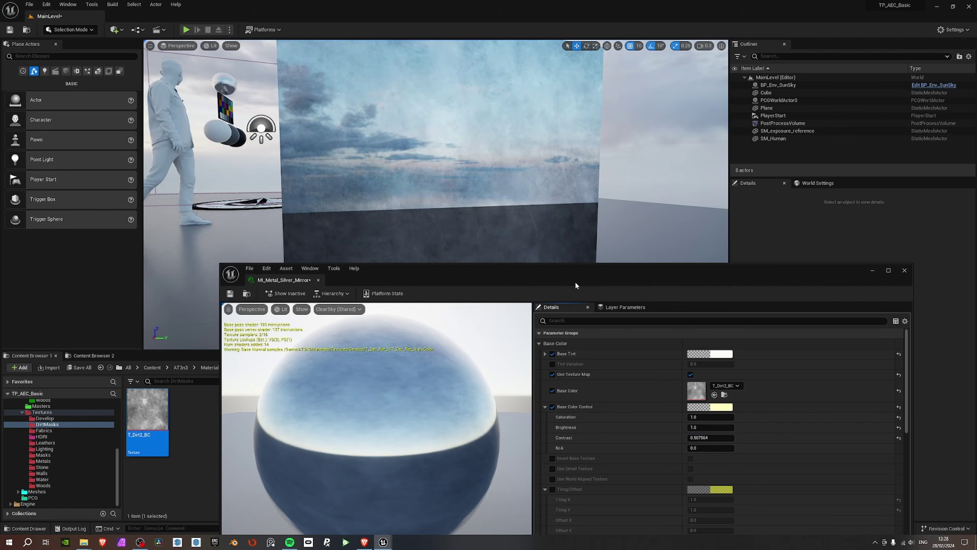
{"action": "left_click_drag", "start_coordinate": [576, 284], "coordinate": [580, 388]}
{"action": "key", "text": "a"}
{"action": "right_click_drag", "start_coordinate": [439, 243], "coordinate": [529, 243]}
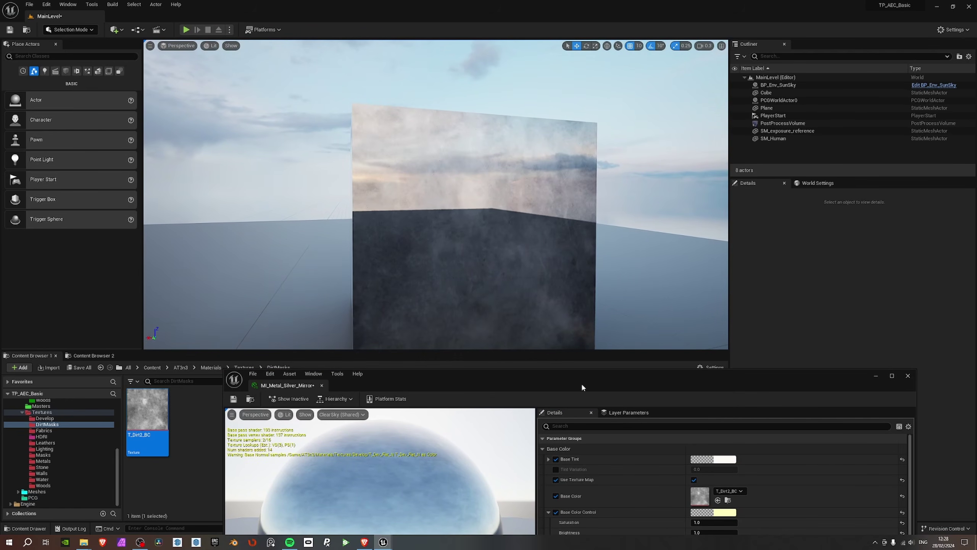
Set the mirror's Base Color Control contrast to about 0.67 and inspect the dirty reflections around the cube.
{"action": "scroll", "coordinate": [752, 483], "scroll_direction": "down", "scroll_amount": 2}
{"action": "scroll", "coordinate": [752, 483], "scroll_direction": "down", "scroll_amount": 1}
{"action": "left_click_drag", "start_coordinate": [713, 506], "coordinate": [734, 506]}
{"action": "mouse_move", "coordinate": [545, 306]}
{"action": "right_mouse_down"}
{"action": "mouse_move", "coordinate": [516, 305]}
{"action": "mouse_move", "coordinate": [538, 305]}
{"action": "right_mouse_up"}
{"action": "mouse_move", "coordinate": [432, 139]}
{"action": "right_mouse_down"}
{"action": "mouse_move", "coordinate": [442, 139]}
{"action": "mouse_move", "coordinate": [404, 139]}
{"action": "mouse_move", "coordinate": [424, 139]}
{"action": "right_mouse_up"}
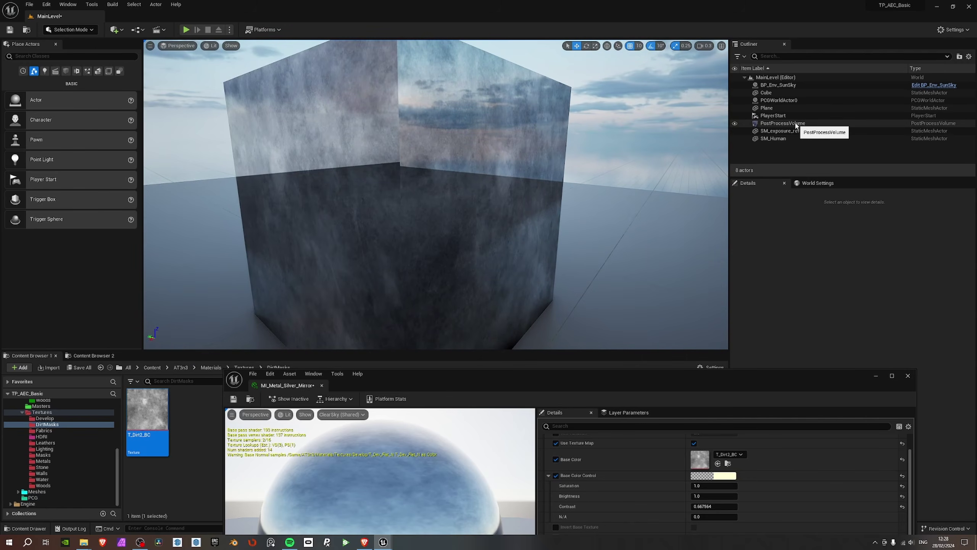
{"action": "right_click_drag", "start_coordinate": [706, 140], "coordinate": [681, 140]}
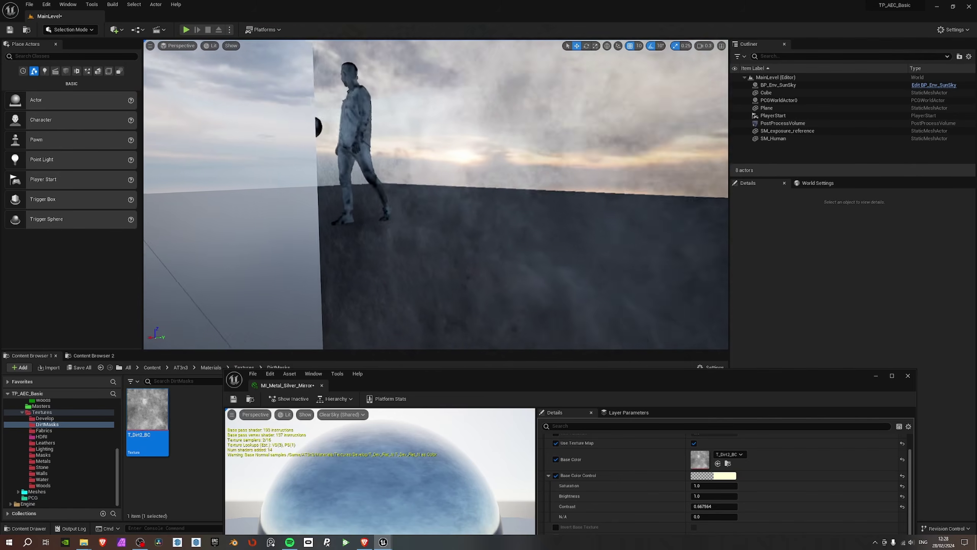
{"action": "right_click_drag", "start_coordinate": [557, 193], "coordinate": [577, 194]}
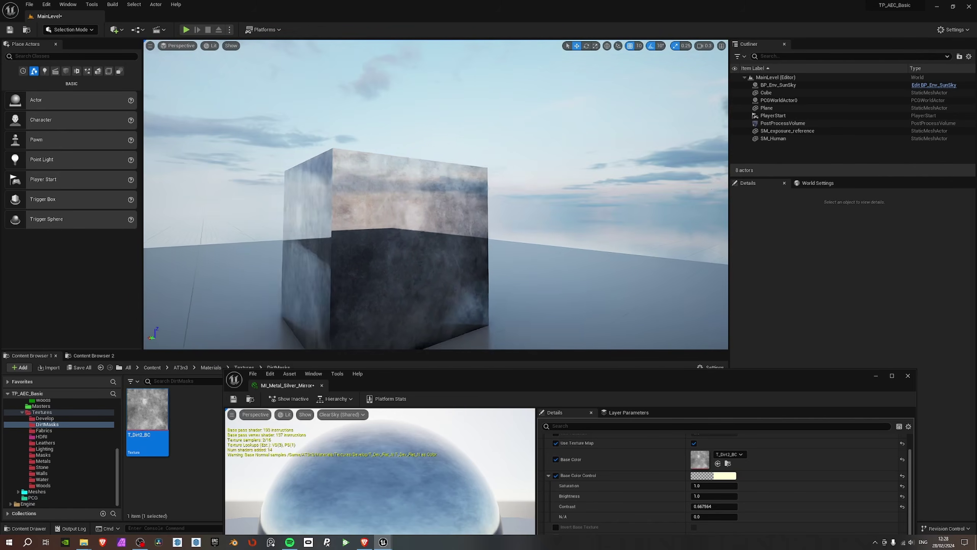
{"action": "right_click_drag", "start_coordinate": [460, 229], "coordinate": [460, 228]}
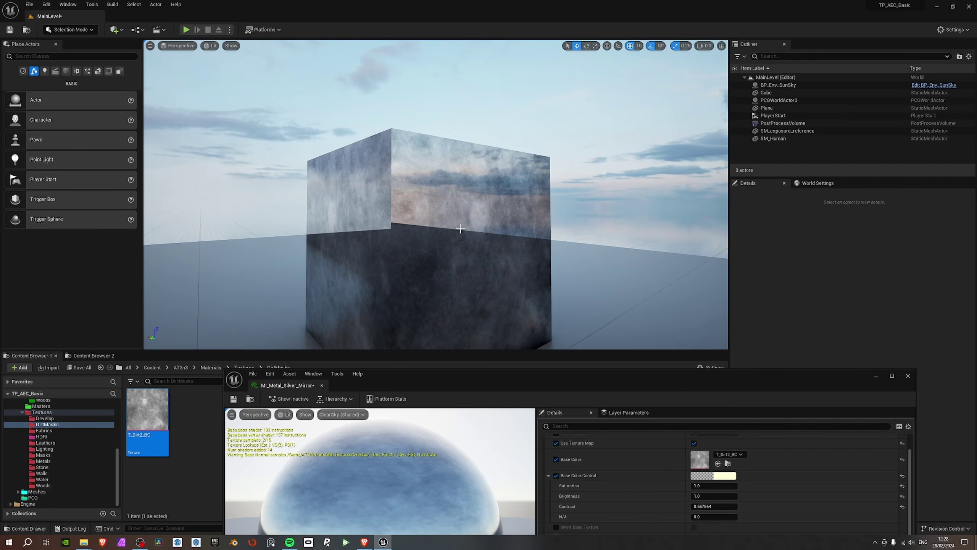
Save MI_Metal_Silver_Mirror, close its editor and inspect the dirty mirror on the cube.
{"action": "left_click_drag", "start_coordinate": [492, 375], "coordinate": [530, 170]}
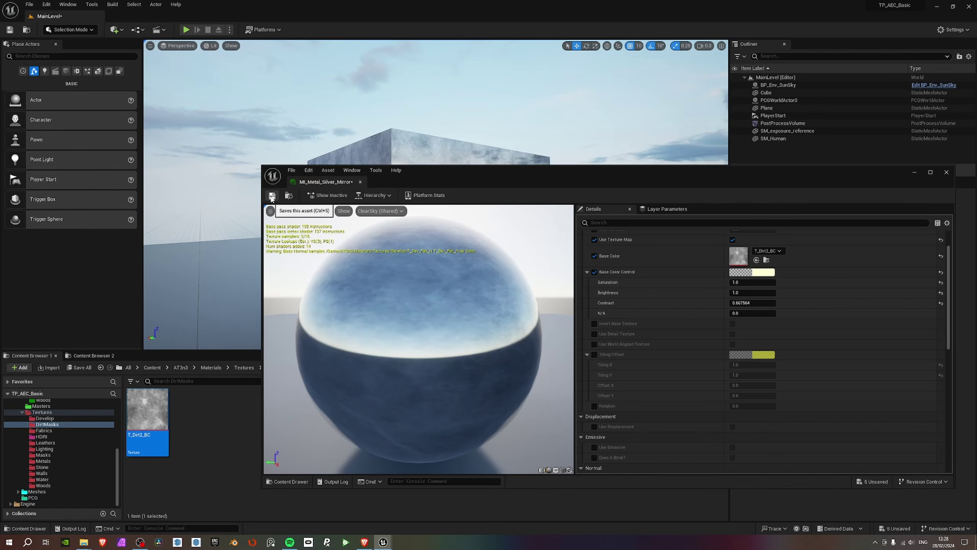
{"action": "left_click", "coordinate": [271, 195]}
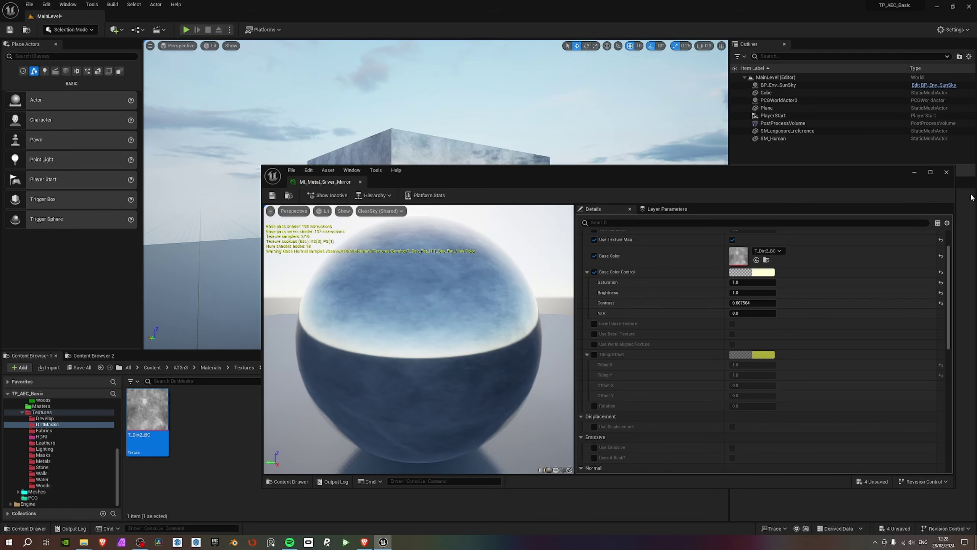
{"action": "left_click", "coordinate": [946, 172]}
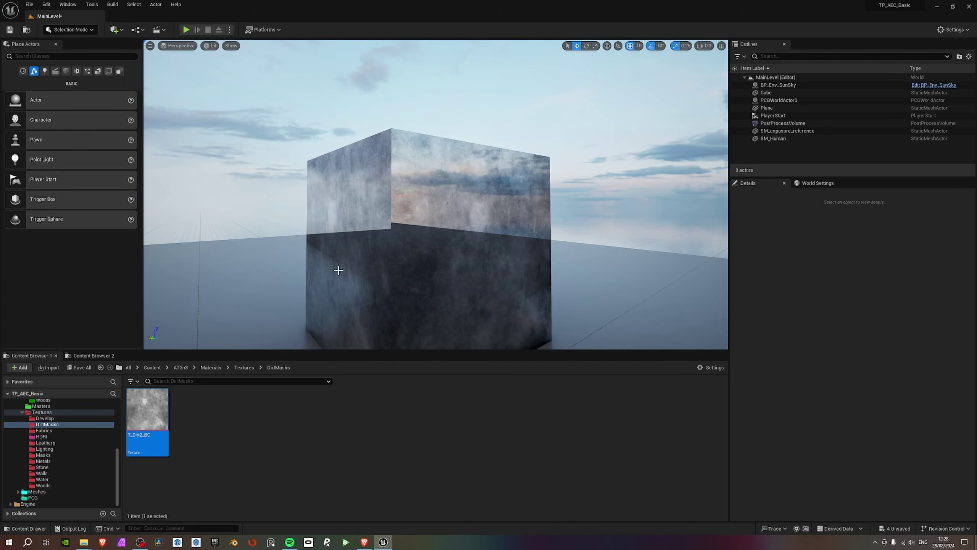
{"action": "scroll", "coordinate": [413, 209], "scroll_direction": "up", "scroll_amount": 6}
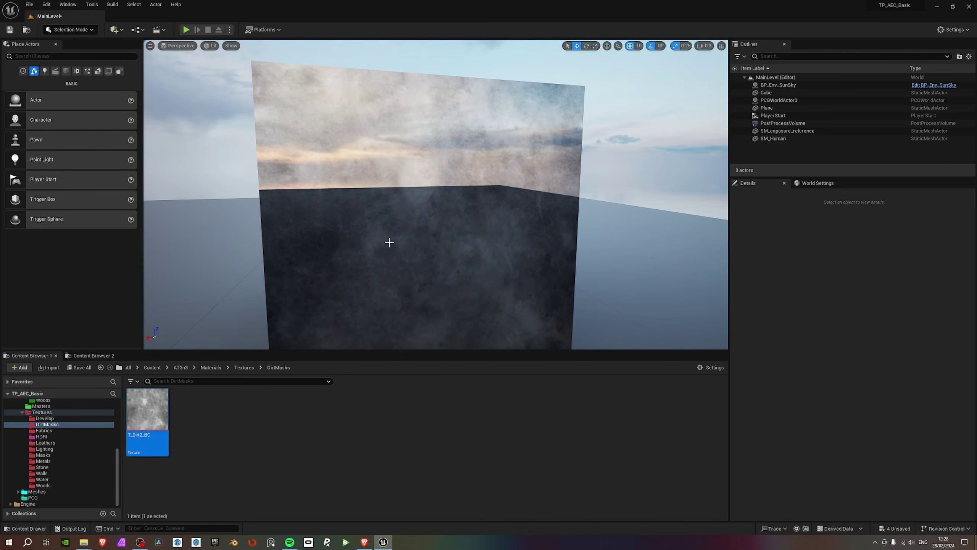
{"action": "scroll", "coordinate": [52, 445], "scroll_direction": "up", "scroll_amount": 2}
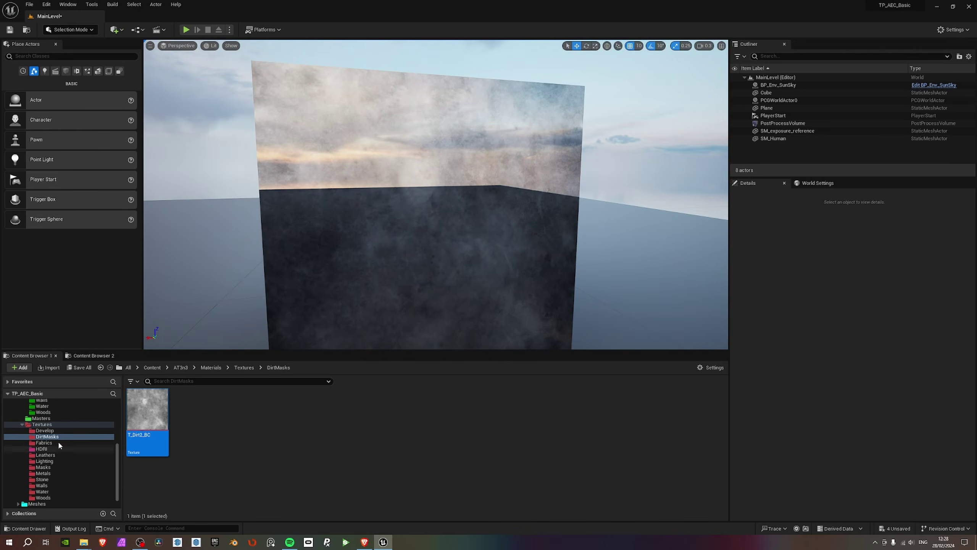
{"action": "key", "text": "w"}
{"action": "right_click_drag", "start_coordinate": [389, 235], "coordinate": [389, 234]}
{"action": "key", "text": "s"}
{"action": "key", "text": "w"}
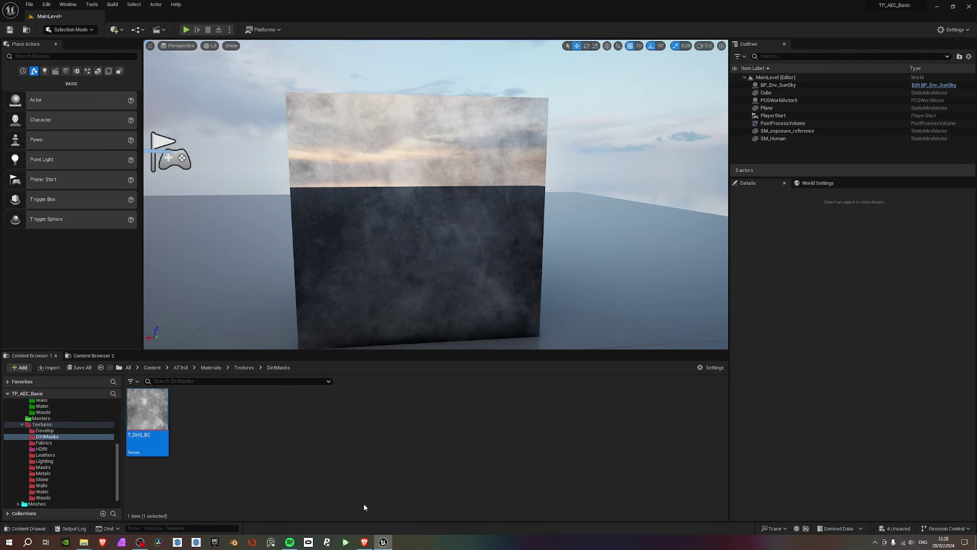
Switch to the web browser and look over Poly Haven's homepage with its HDRIs, Textures and Models sections.
{"action": "left_click", "coordinate": [365, 542]}
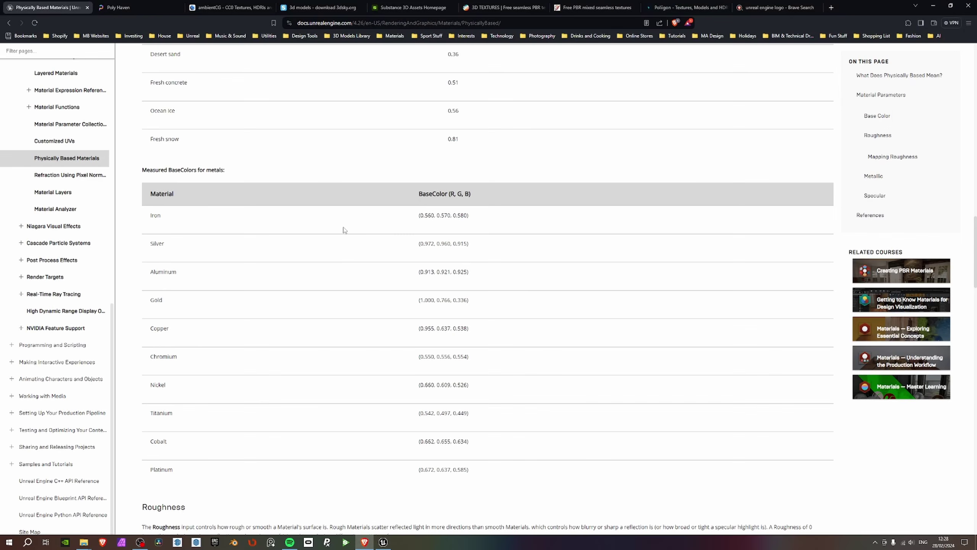
{"action": "left_click", "coordinate": [120, 7]}
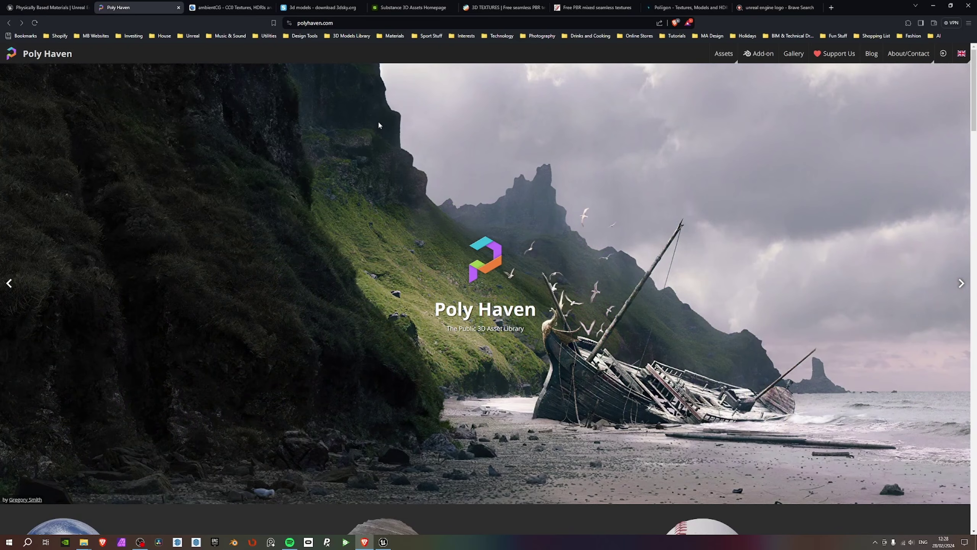
{"action": "scroll", "coordinate": [478, 202], "scroll_direction": "down", "scroll_amount": 3}
{"action": "scroll", "coordinate": [479, 204], "scroll_direction": "down", "scroll_amount": 4}
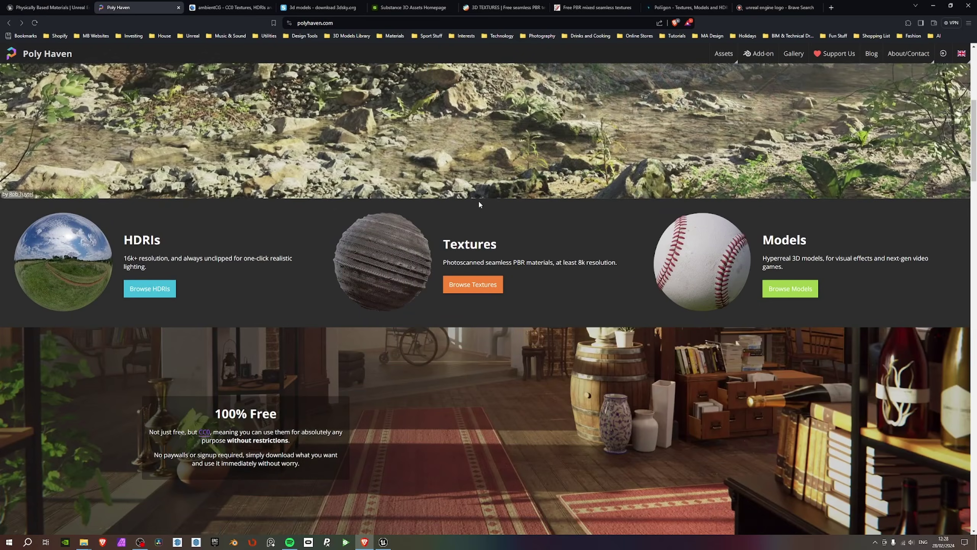
{"action": "scroll", "coordinate": [585, 207], "scroll_direction": "down", "scroll_amount": 1}
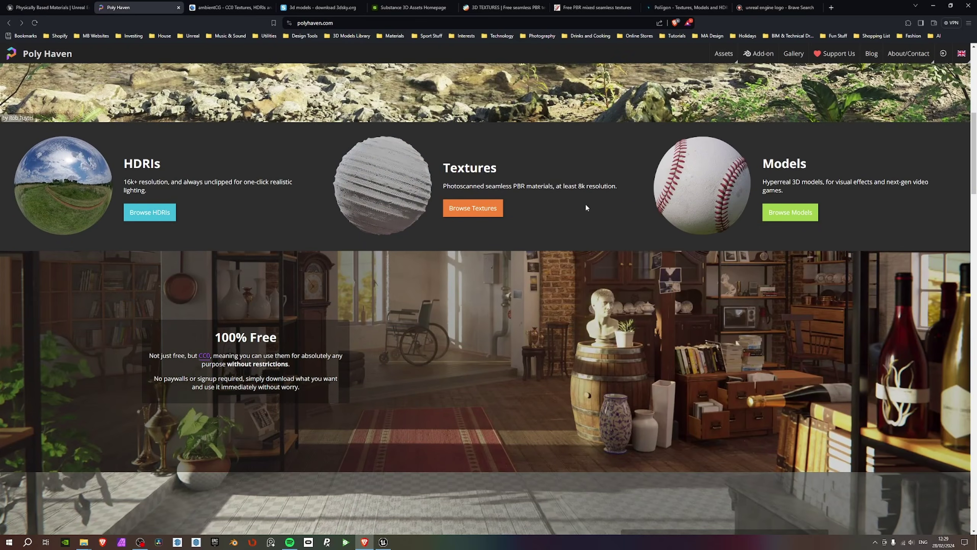
{"action": "scroll", "coordinate": [584, 208], "scroll_direction": "up", "scroll_amount": 10}
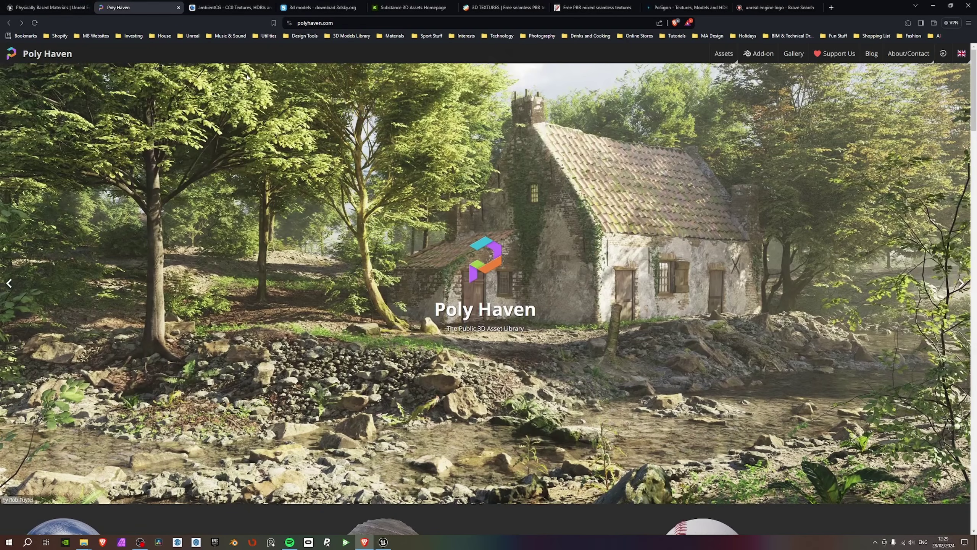
{"action": "scroll", "coordinate": [276, 358], "scroll_direction": "down", "scroll_amount": 4}
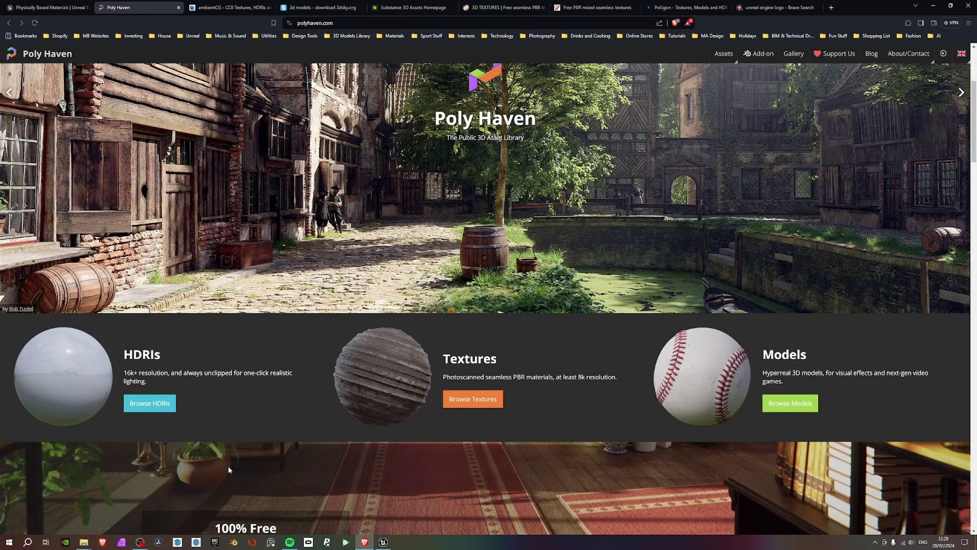
{"action": "scroll", "coordinate": [278, 411], "scroll_direction": "down", "scroll_amount": 2}
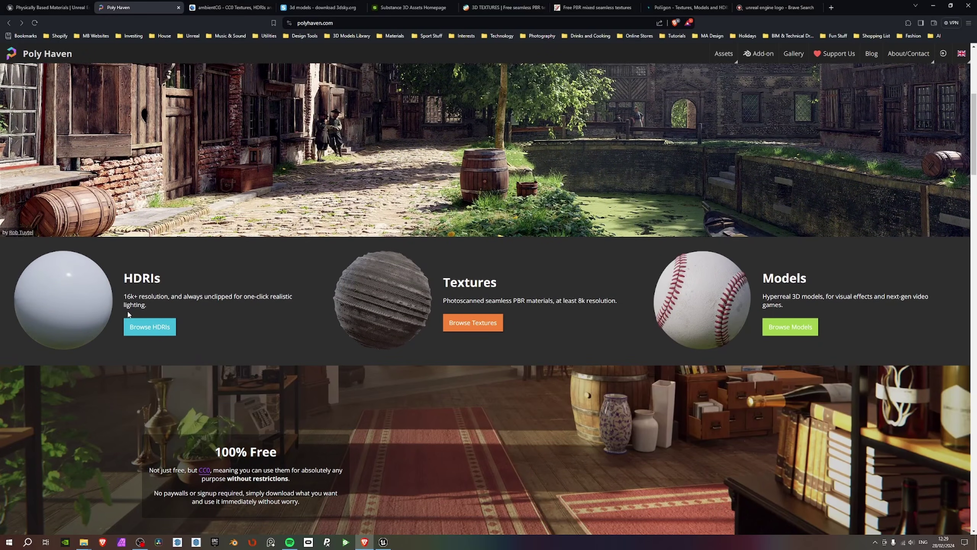
{"action": "scroll", "coordinate": [247, 303], "scroll_direction": "up", "scroll_amount": 6}
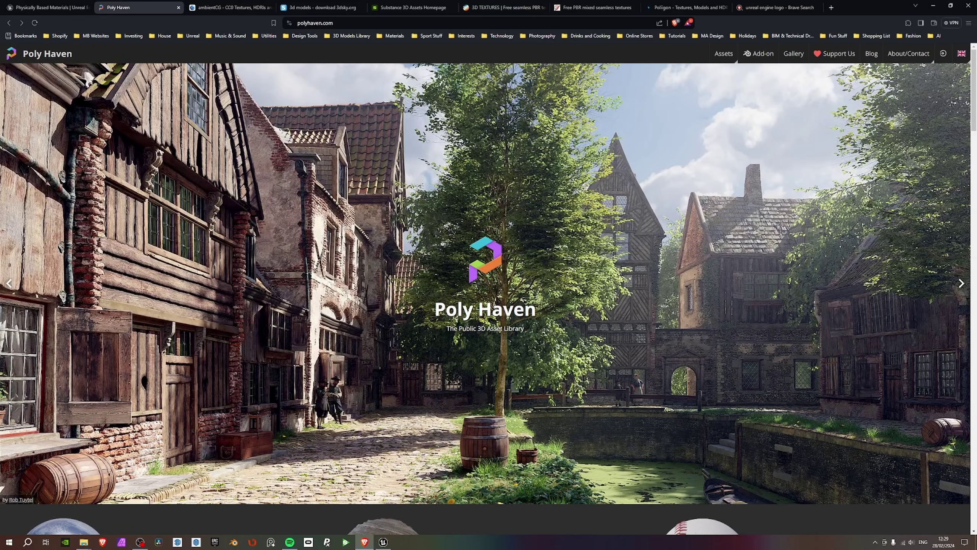
{"action": "scroll", "coordinate": [615, 263], "scroll_direction": "down", "scroll_amount": 8}
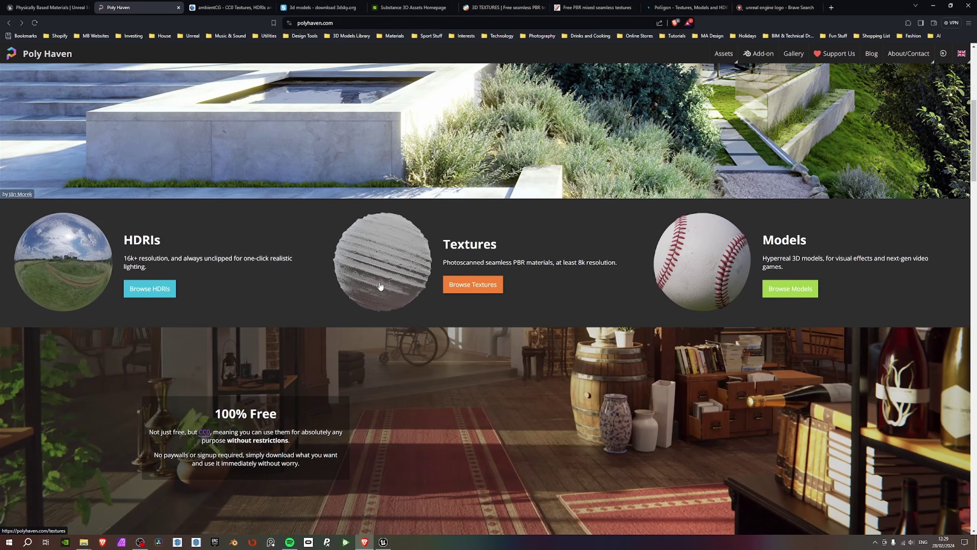
{"action": "scroll", "coordinate": [454, 287], "scroll_direction": "up", "scroll_amount": 2}
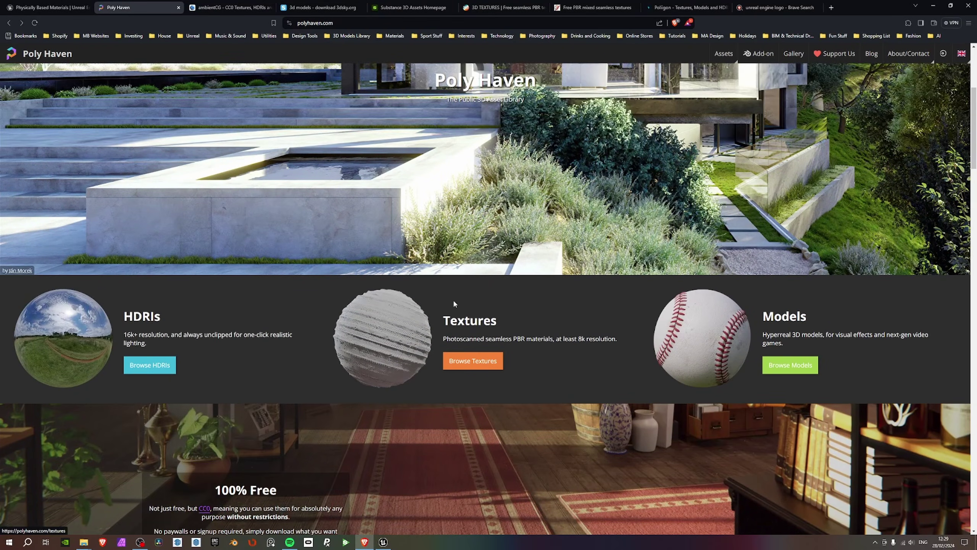
Open Poly Haven's Textures library, browse the materials and open the Wood Floor texture page.
{"action": "left_click", "coordinate": [400, 337]}
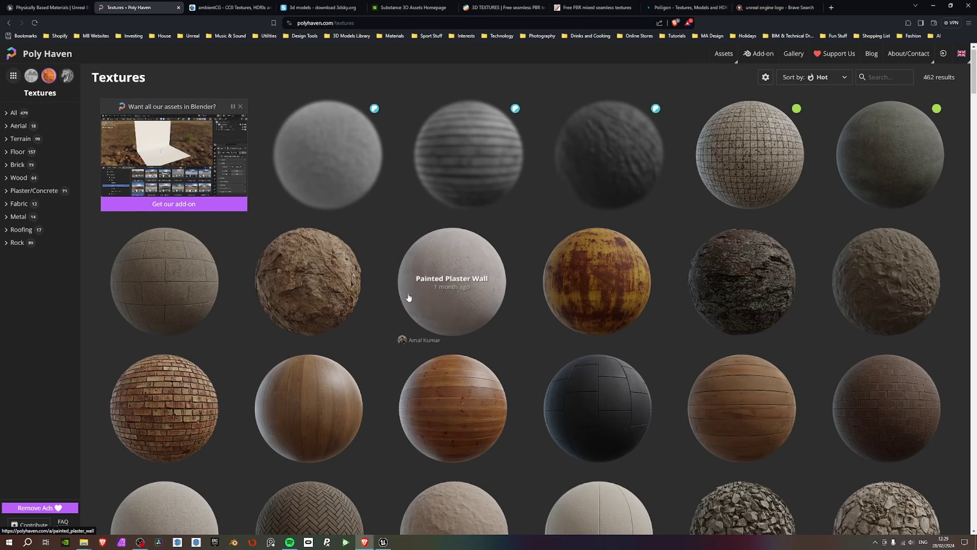
{"action": "scroll", "coordinate": [370, 277], "scroll_direction": "down", "scroll_amount": 1}
{"action": "scroll", "coordinate": [727, 252], "scroll_direction": "up", "scroll_amount": 1}
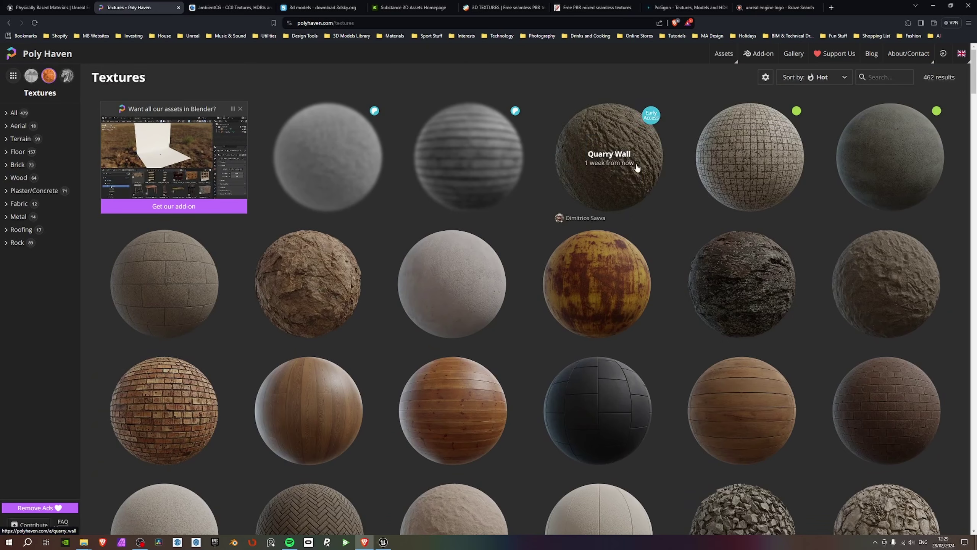
{"action": "scroll", "coordinate": [756, 262], "scroll_direction": "down", "scroll_amount": 6}
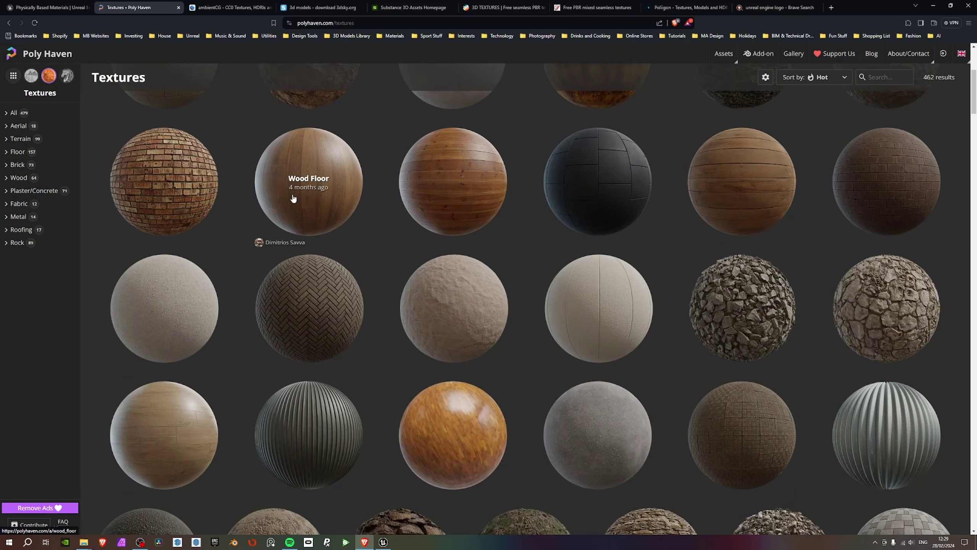
{"action": "left_click", "coordinate": [307, 183]}
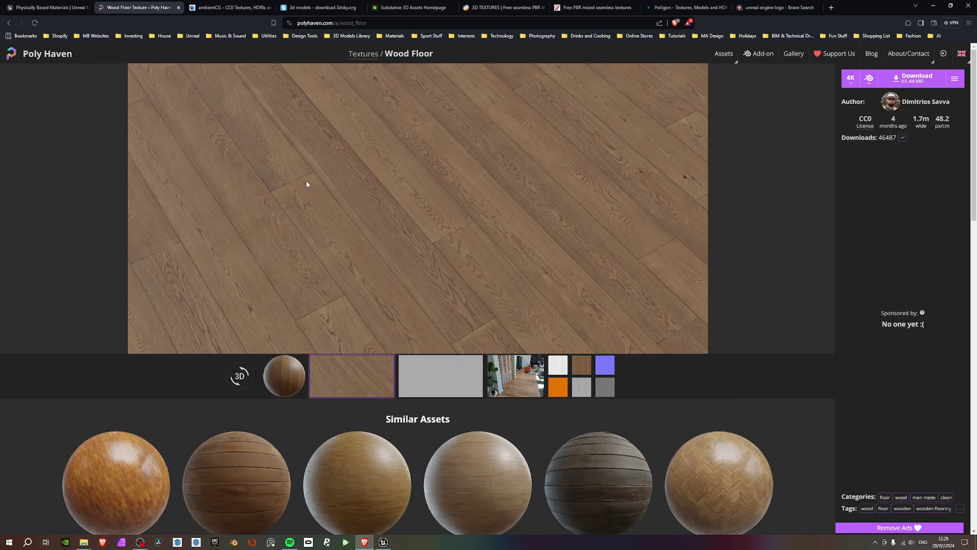
Compare the Wood Floor's reference photo of the real interior with its rendered close-up preview.
{"action": "left_click", "coordinate": [508, 375]}
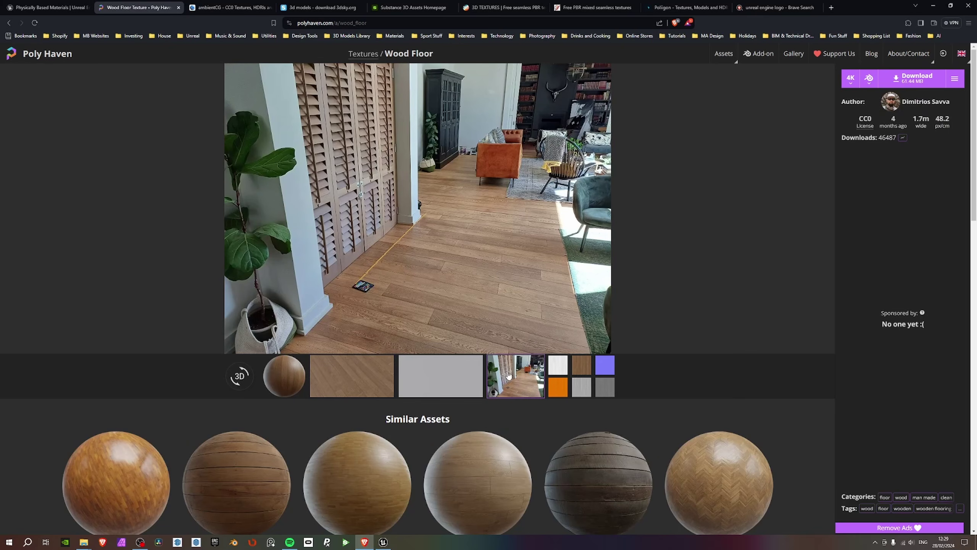
{"action": "left_click", "coordinate": [383, 381]}
{"action": "left_click", "coordinate": [516, 386]}
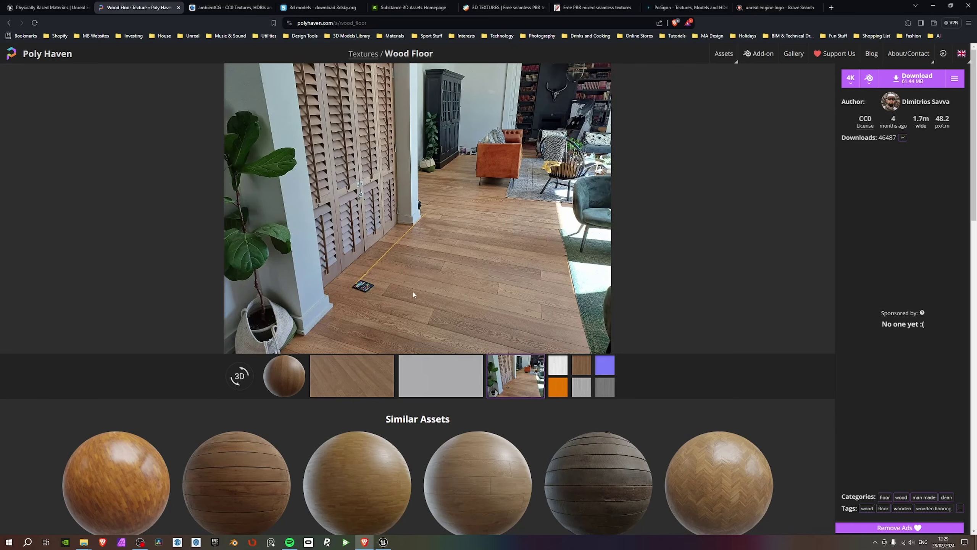
{"action": "left_click", "coordinate": [357, 386]}
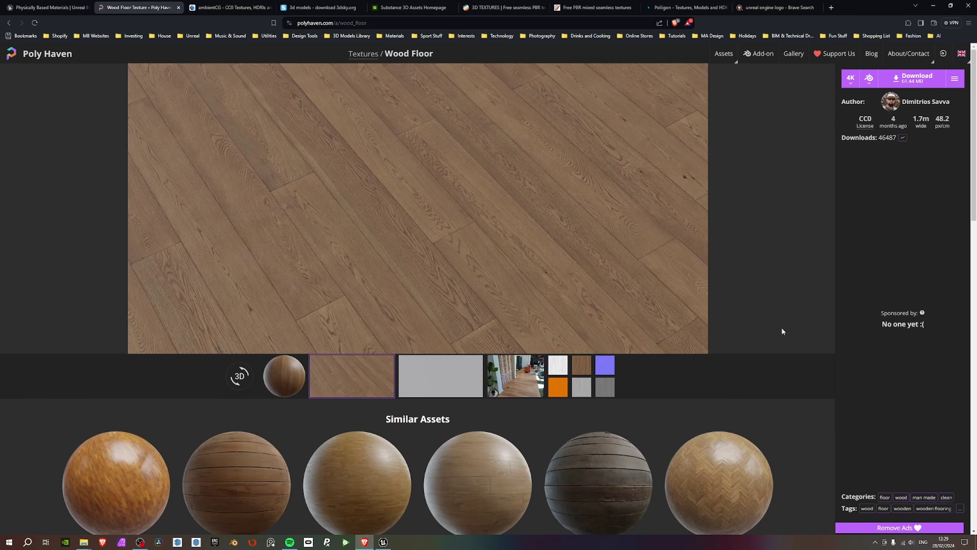
Download the Wood Floor texture at 4K resolution and save the wood_floor_4k.blend zip to the Desktop.
{"action": "left_click", "coordinate": [852, 84]}
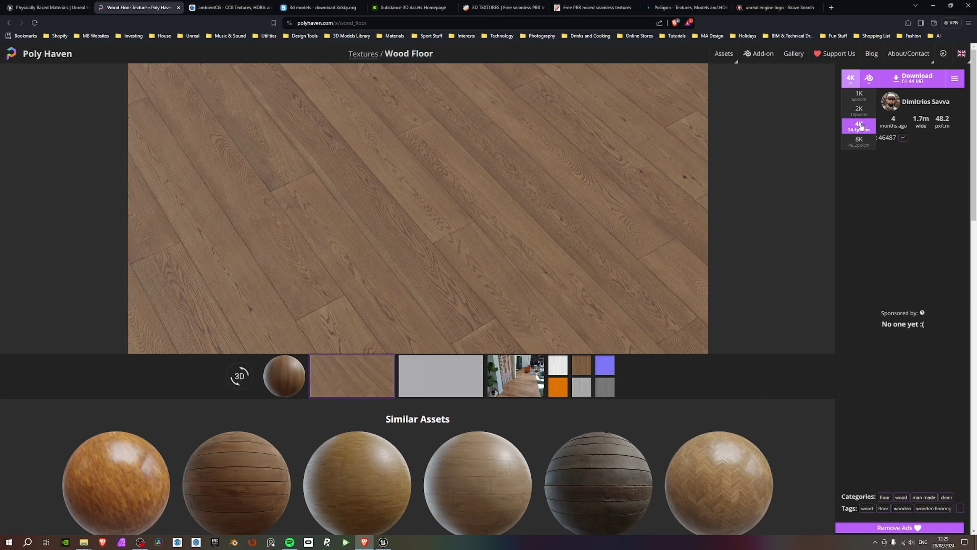
{"action": "left_click", "coordinate": [913, 79]}
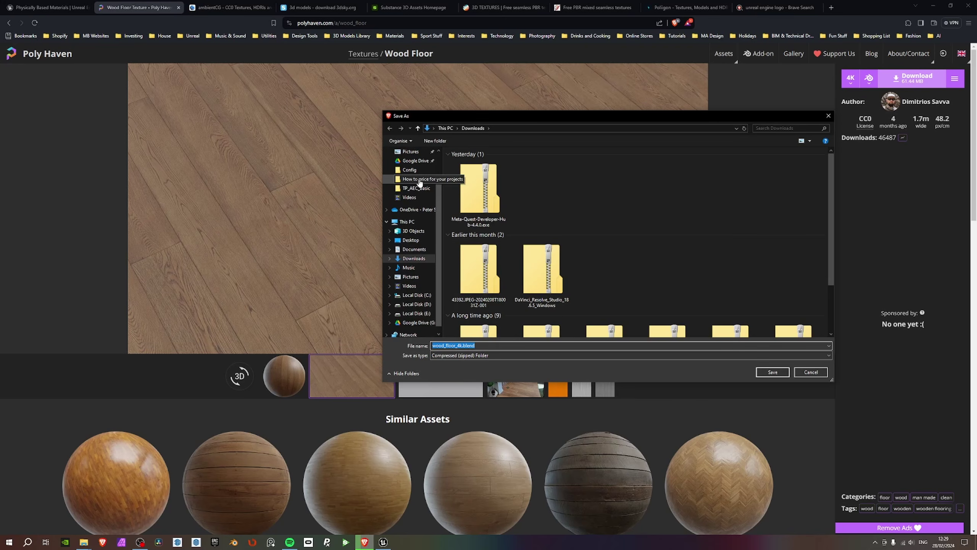
{"action": "scroll", "coordinate": [417, 184], "scroll_direction": "up", "scroll_amount": 1}
{"action": "left_click", "coordinate": [414, 268]}
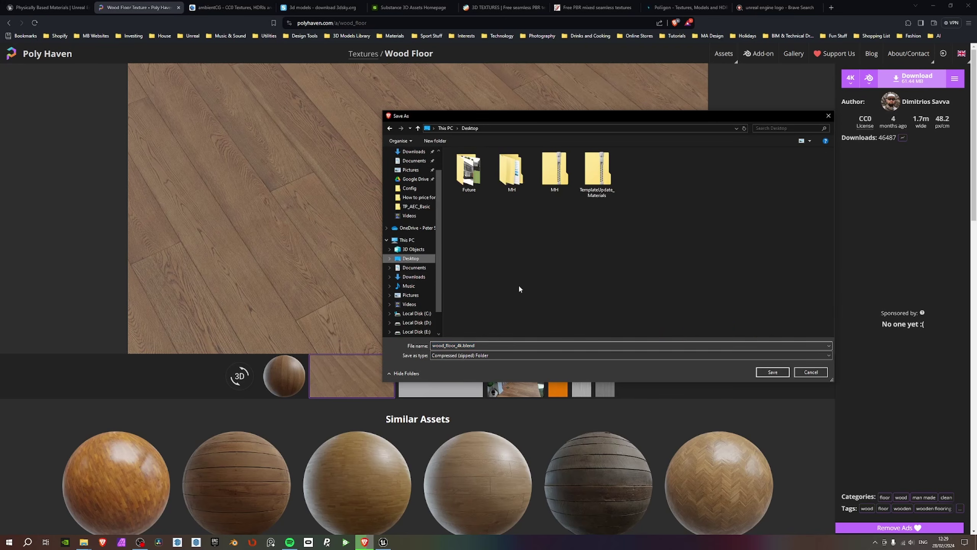
{"action": "left_click", "coordinate": [772, 372]}
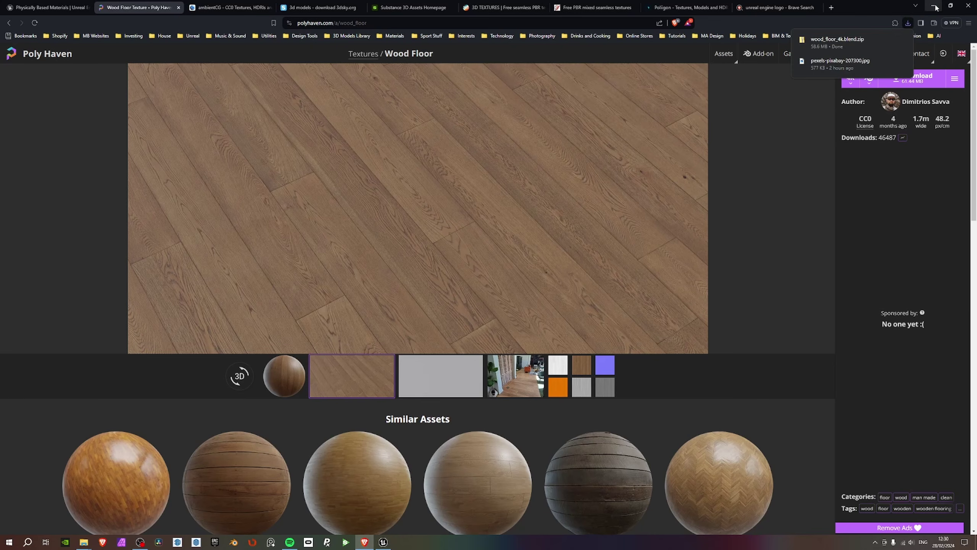
Examine the Wood Floor's individual texture maps, including the ambient occlusion, diffuse, normal and orange packed maps.
{"action": "scroll", "coordinate": [602, 386], "scroll_direction": "down", "scroll_amount": 1}
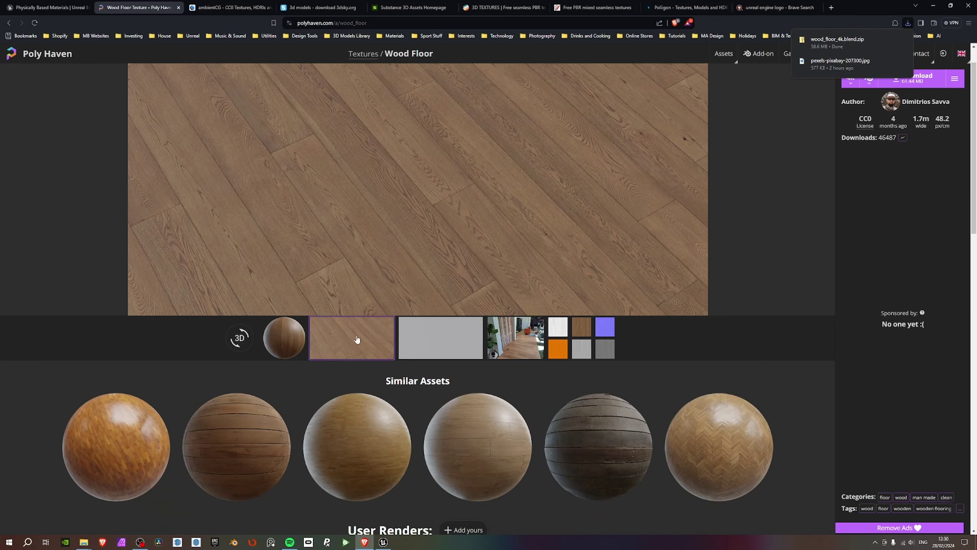
{"action": "left_click", "coordinate": [582, 350]}
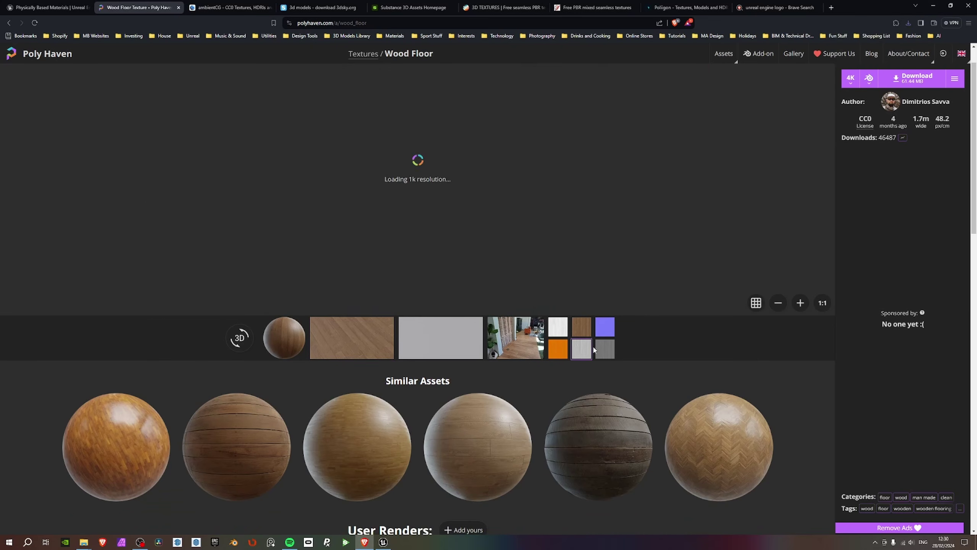
{"action": "scroll", "coordinate": [458, 301], "scroll_direction": "up", "scroll_amount": 1}
{"action": "left_click", "coordinate": [558, 365]}
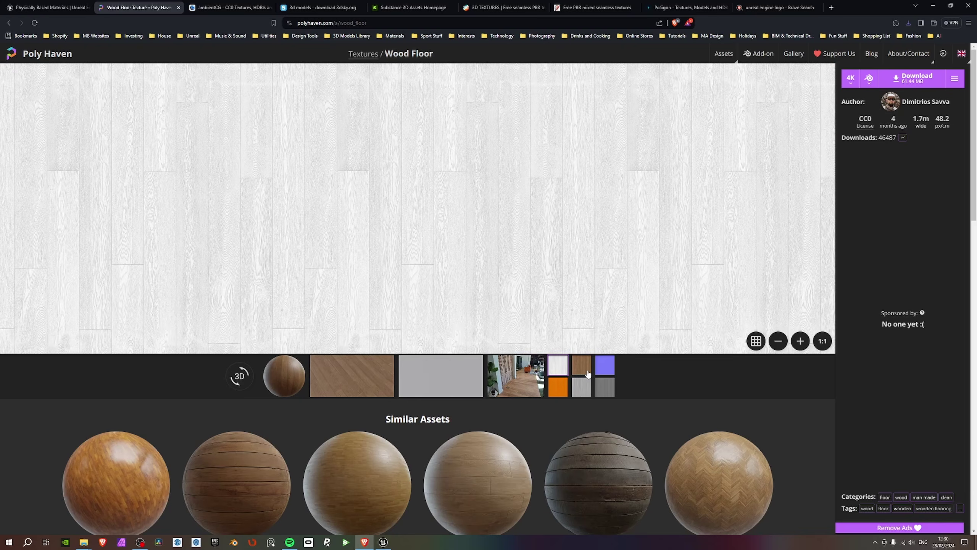
{"action": "left_click", "coordinate": [584, 367]}
{"action": "left_click", "coordinate": [614, 369]}
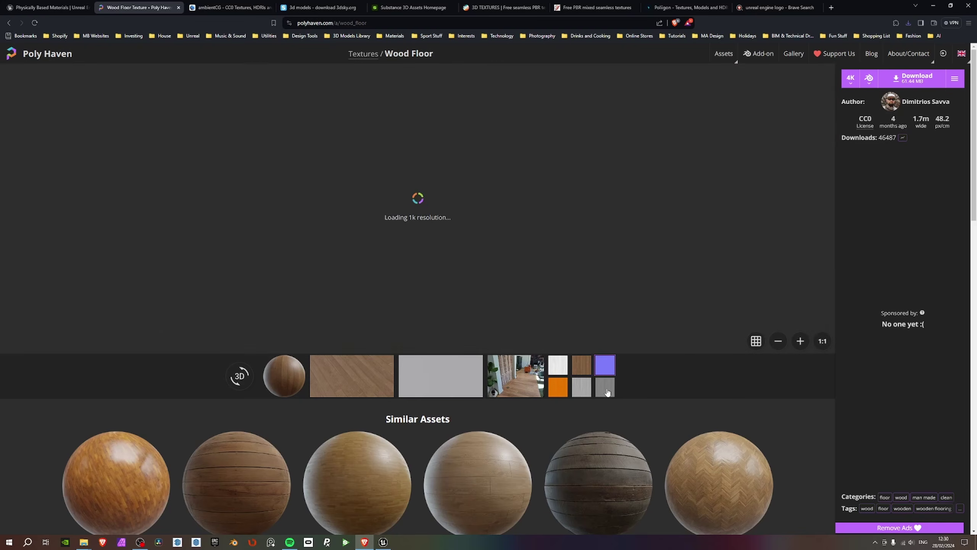
{"action": "left_click", "coordinate": [557, 390]}
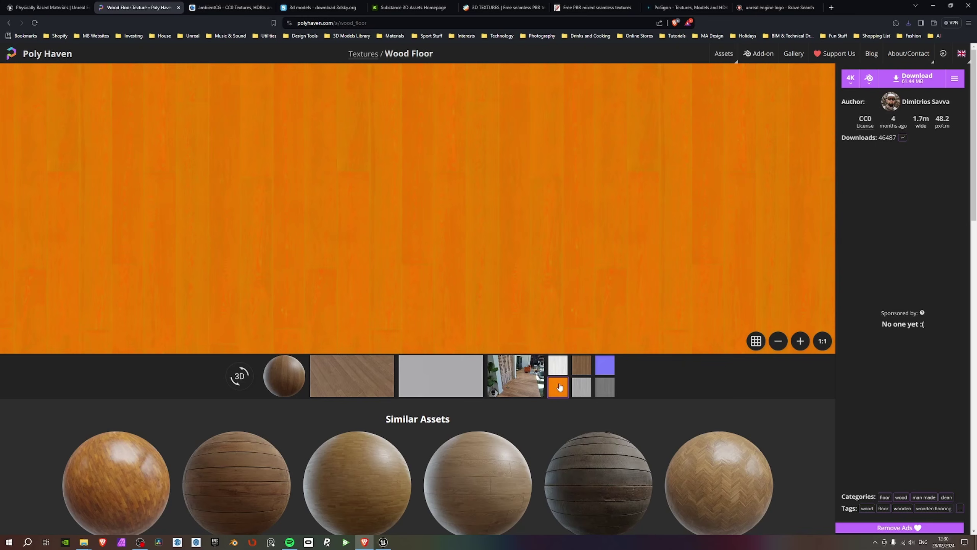
Switch to the desktop, move the downloaded wood floor archive into open space and extract it to its own wood_floor_4k.blend folder.
{"action": "left_click", "coordinate": [932, 5]}
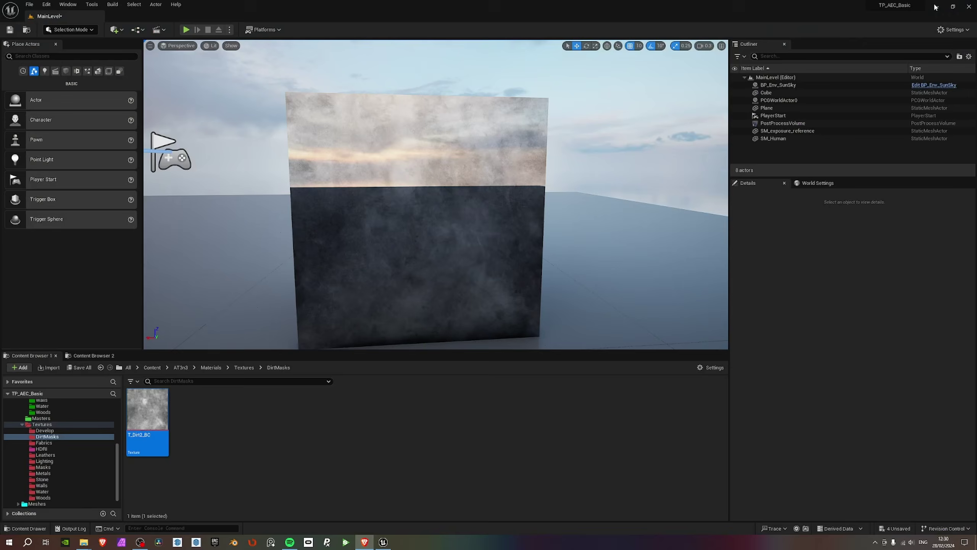
{"action": "left_click", "coordinate": [938, 7]}
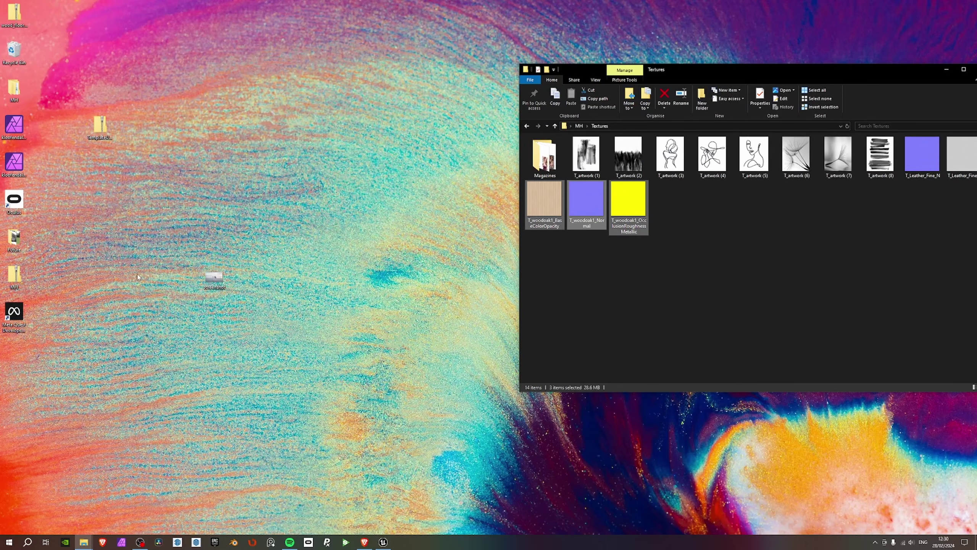
{"action": "left_click_drag", "start_coordinate": [12, 14], "coordinate": [199, 203]}
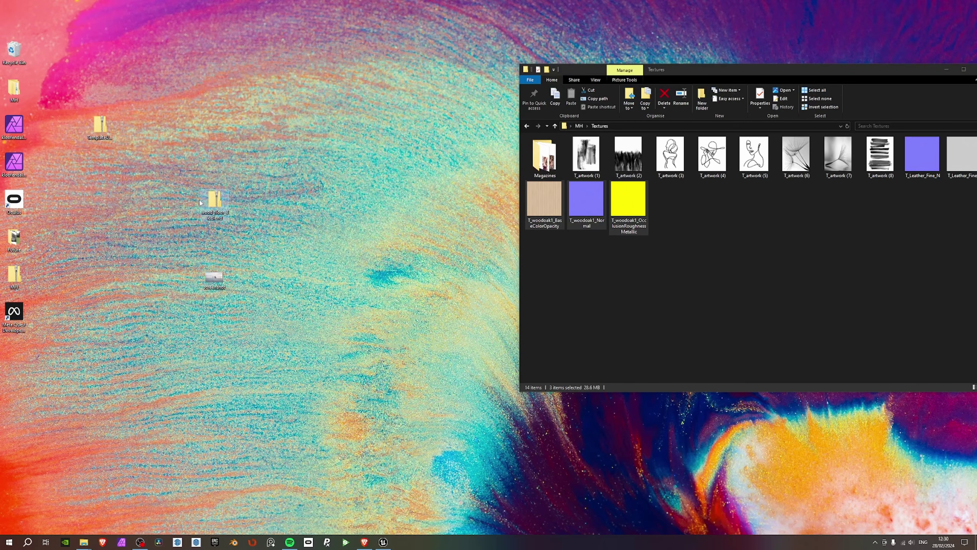
{"action": "right_click", "coordinate": [207, 204]}
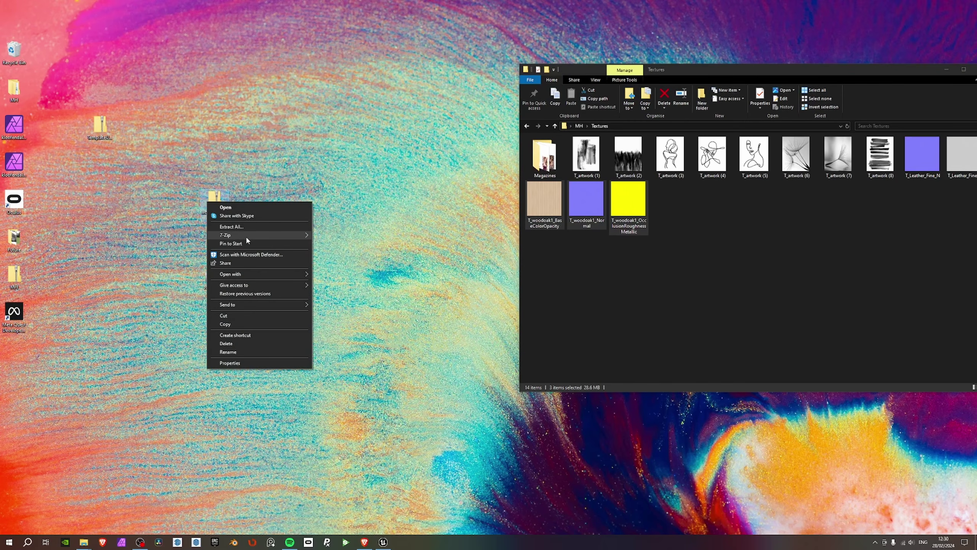
{"action": "mouse_move", "coordinate": [246, 235]}
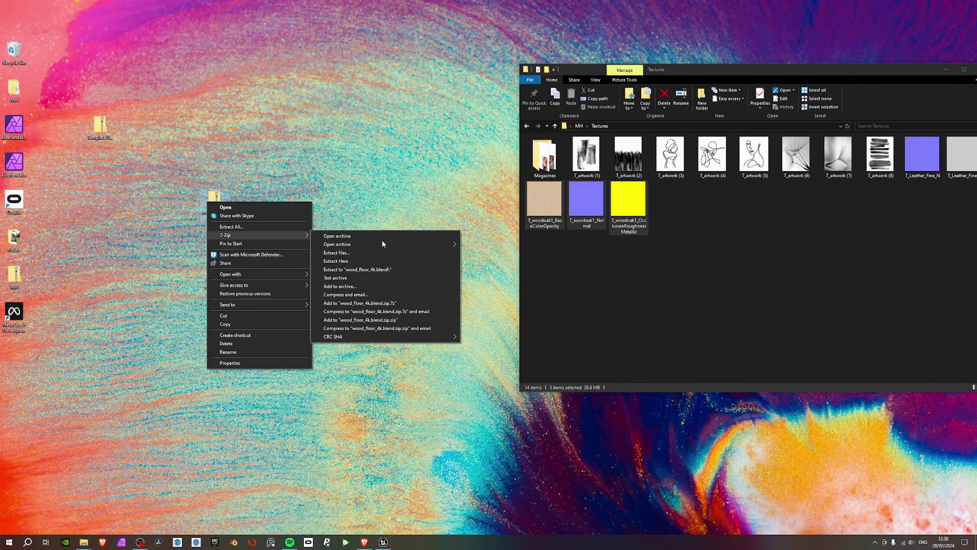
{"action": "left_click", "coordinate": [358, 269]}
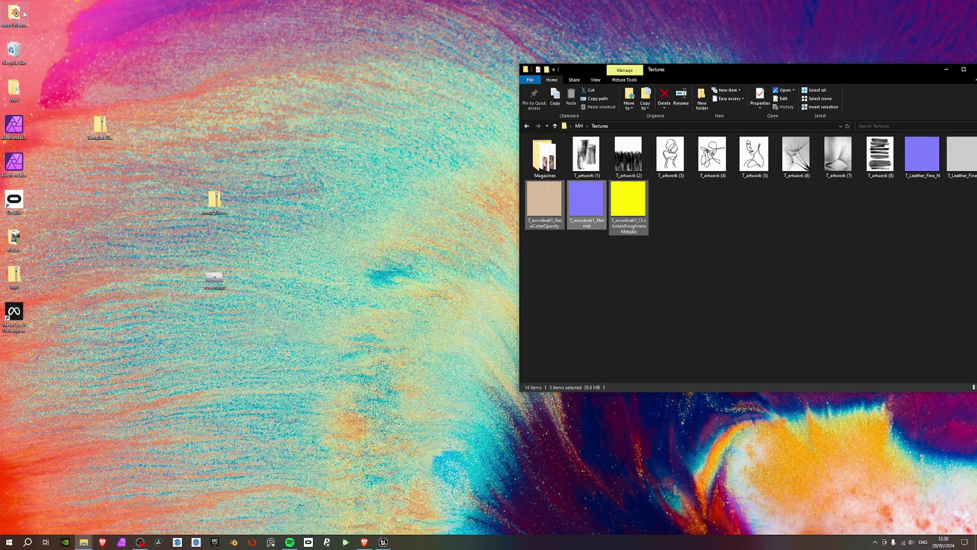
Move the extracted wood_floor_4k.blend folder into open desktop space and open its textures subfolder.
{"action": "left_click_drag", "start_coordinate": [15, 15], "coordinate": [249, 131]}
{"action": "double_click", "coordinate": [248, 130]}
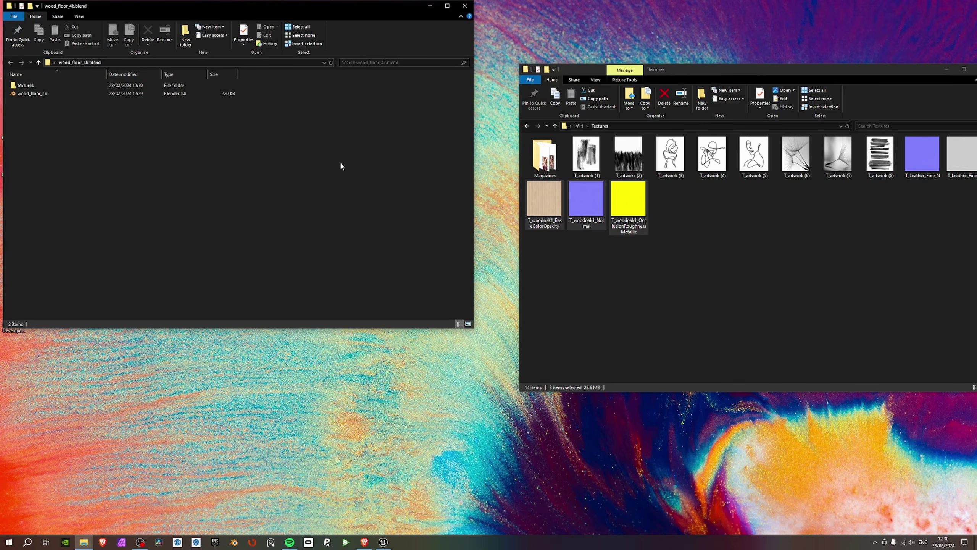
{"action": "double_click", "coordinate": [25, 85]}
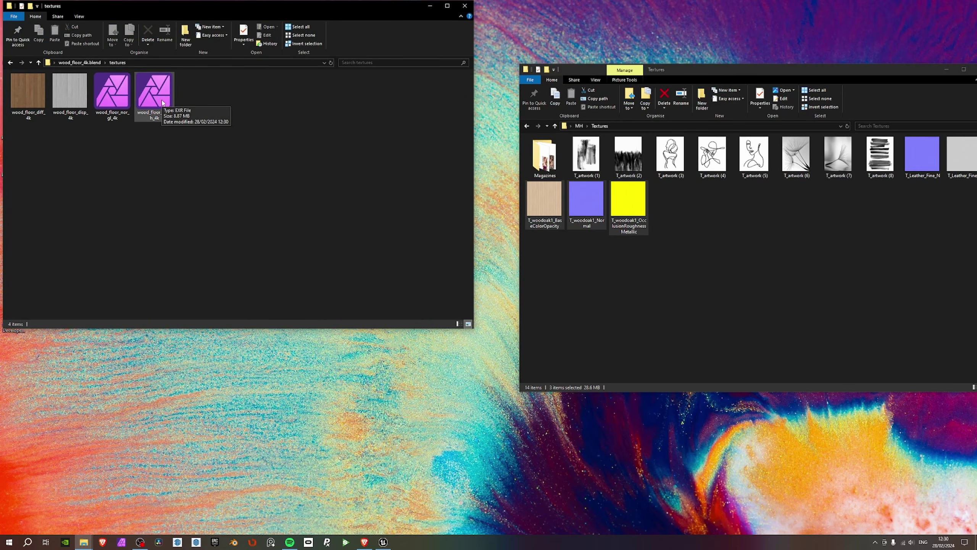
Open the wood floor's normal and roughness EXR maps in Affinity Photo and compare the two images.
{"action": "left_click", "coordinate": [103, 102]}
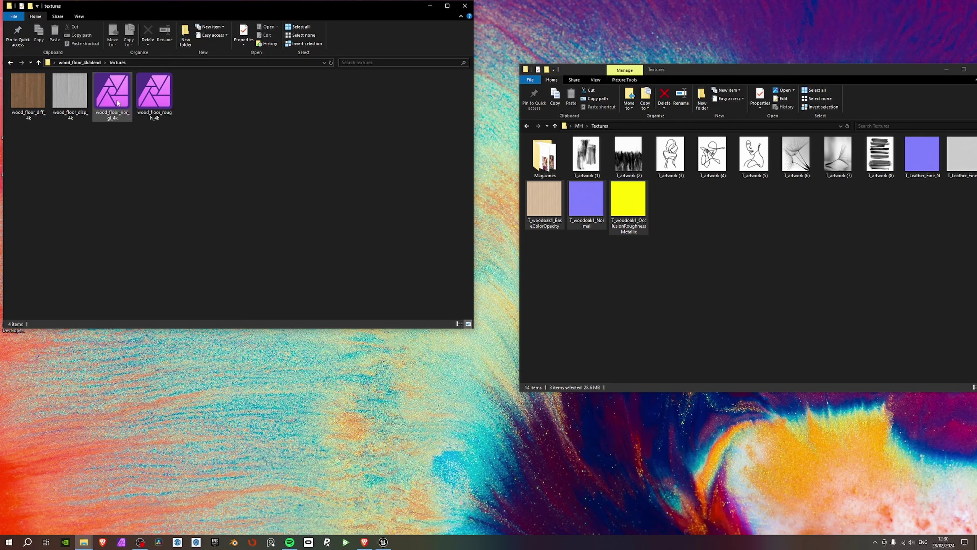
{"action": "double_click", "coordinate": [118, 118]}
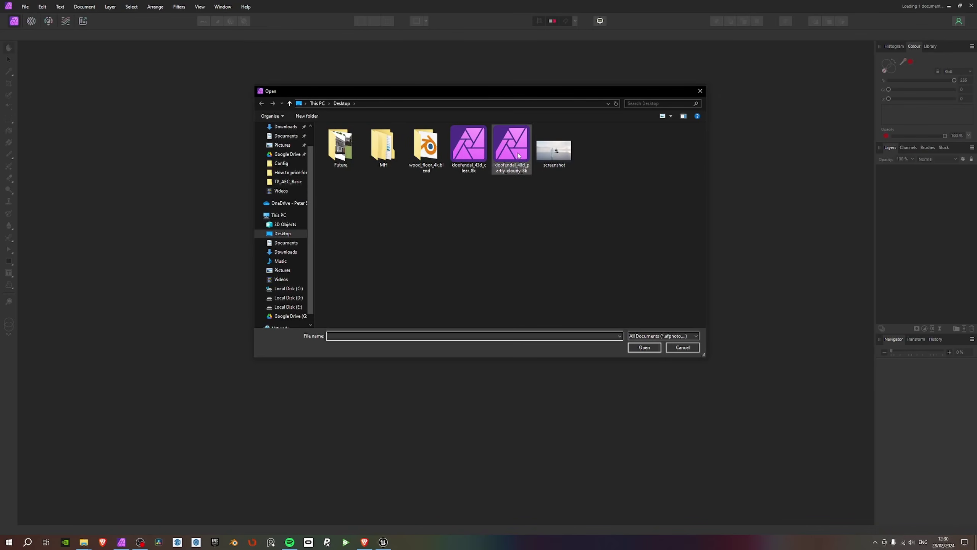
{"action": "left_click", "coordinate": [691, 350]}
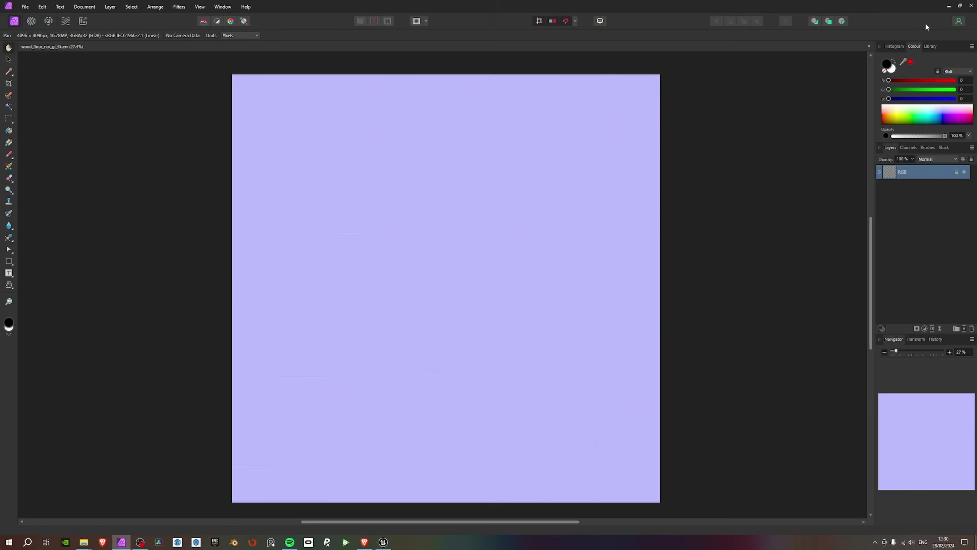
{"action": "left_click", "coordinate": [949, 6]}
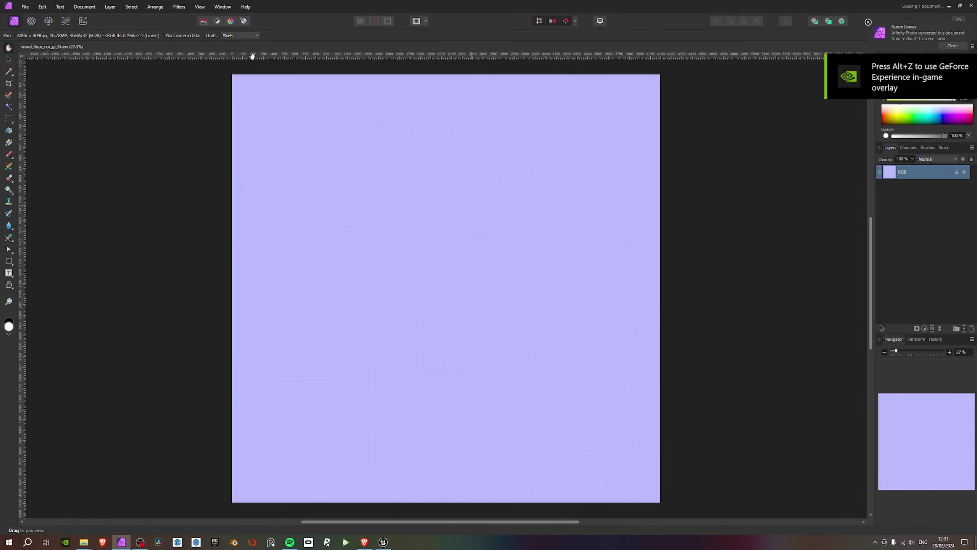
{"action": "scroll", "coordinate": [504, 203], "scroll_direction": "down", "scroll_amount": 1}
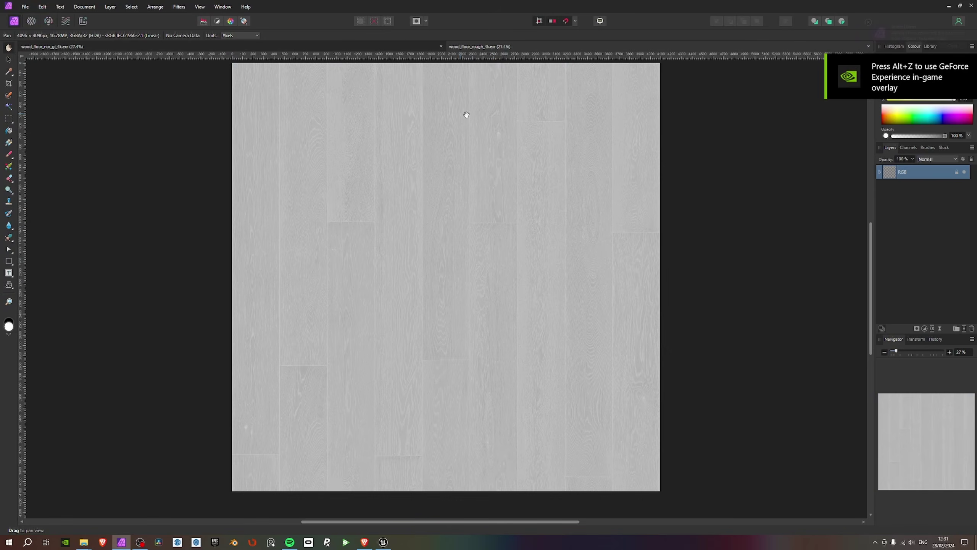
{"action": "scroll", "coordinate": [465, 113], "scroll_direction": "up", "scroll_amount": 2}
{"action": "left_click", "coordinate": [431, 46]}
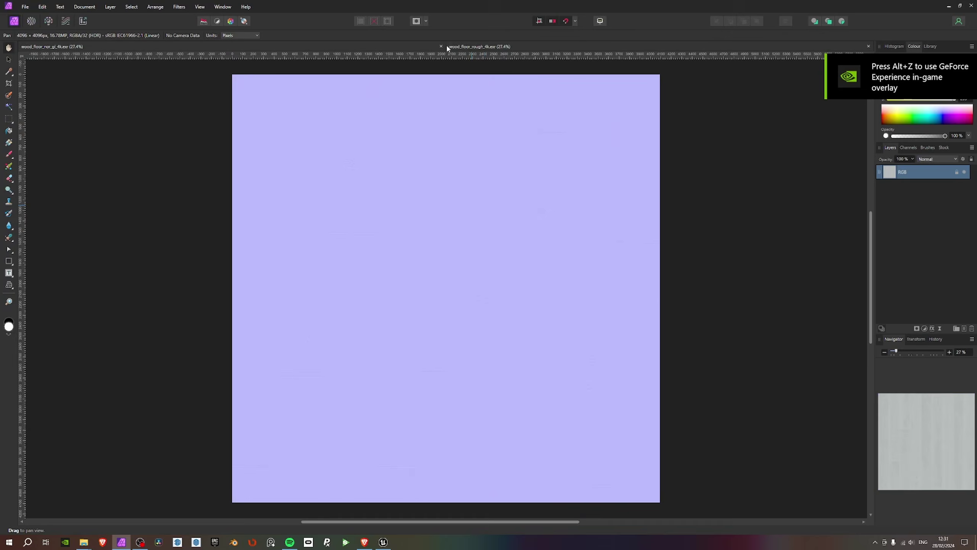
{"action": "left_click", "coordinate": [463, 46]}
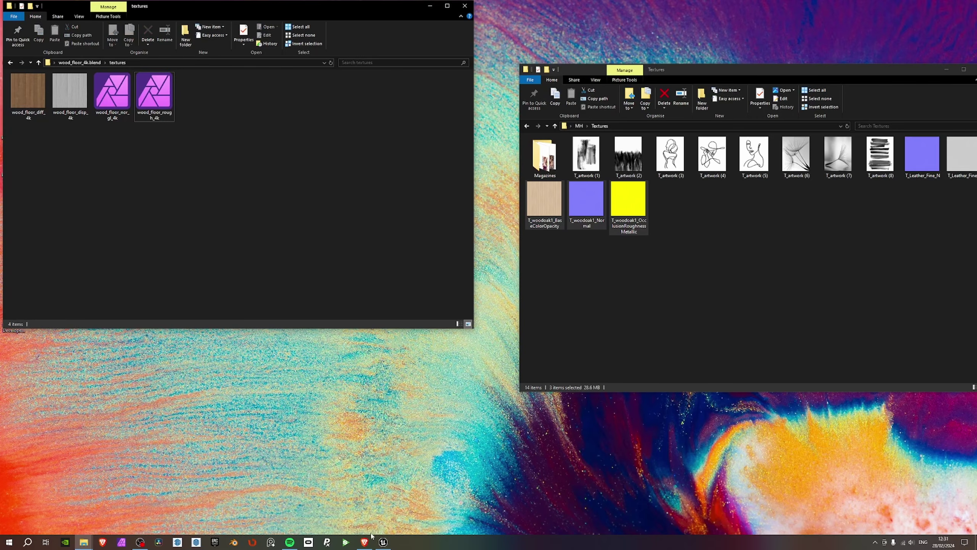
Switch to Unreal Engine and import all four wood_floor 4k maps into the Materials/Textures/Woods folder.
{"action": "left_click", "coordinate": [383, 542]}
{"action": "scroll", "coordinate": [78, 468], "scroll_direction": "down", "scroll_amount": 1}
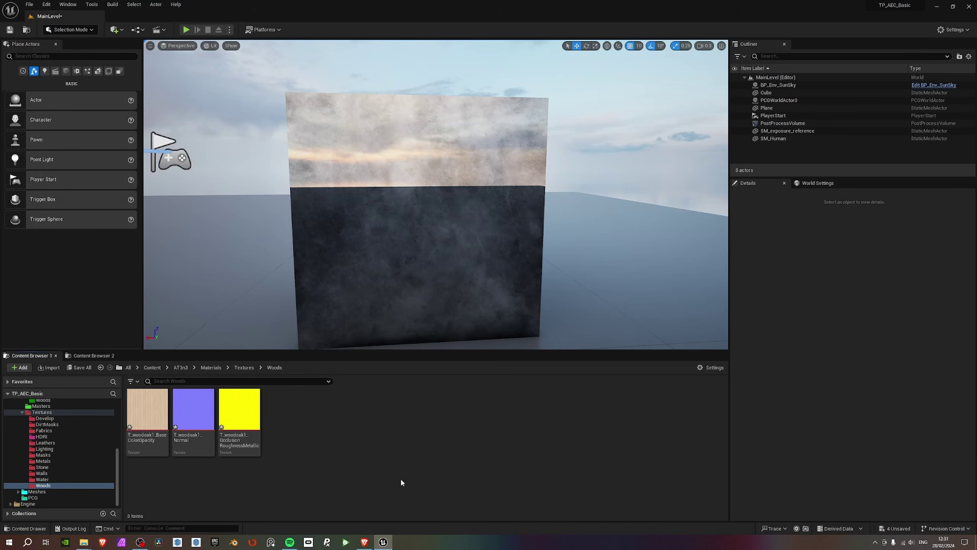
{"action": "key", "text": "alt+Tab"}
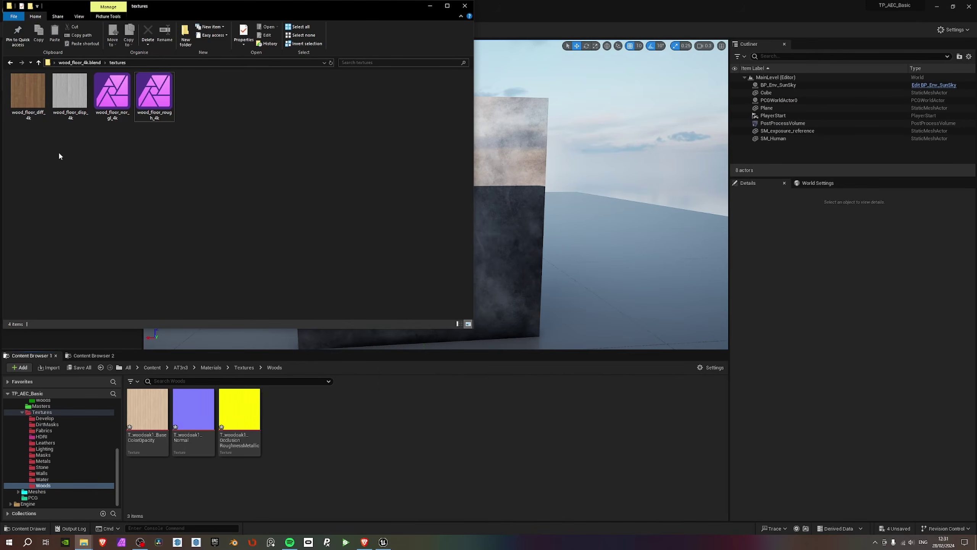
{"action": "left_click_drag", "start_coordinate": [59, 155], "coordinate": [214, 90]}
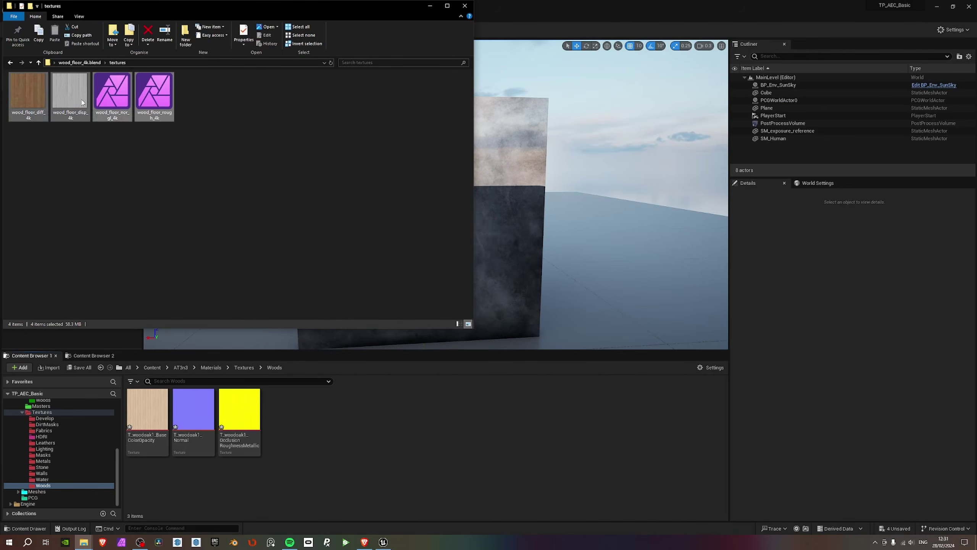
{"action": "left_click_drag", "start_coordinate": [71, 96], "coordinate": [122, 151]}
{"action": "left_click_drag", "start_coordinate": [338, 436], "coordinate": [338, 436]}
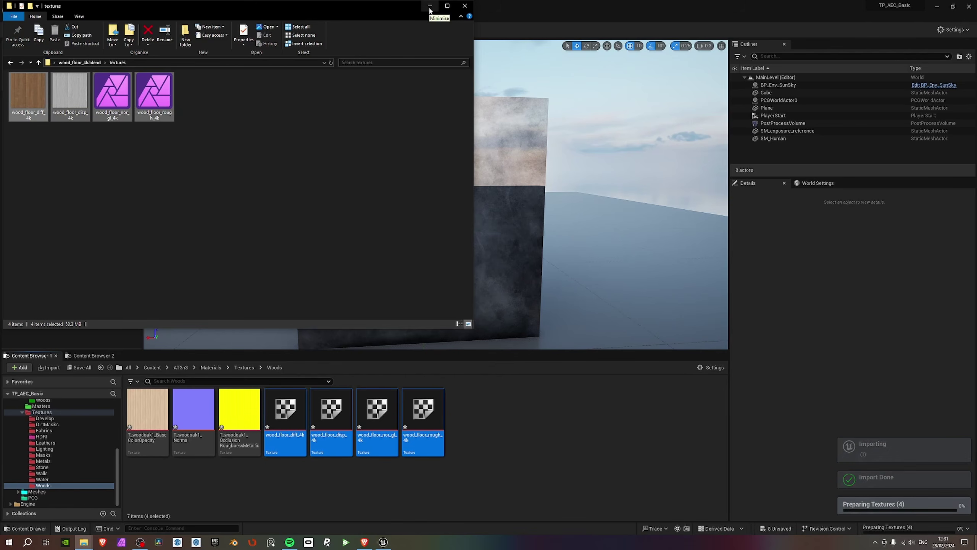
{"action": "left_click", "coordinate": [429, 6]}
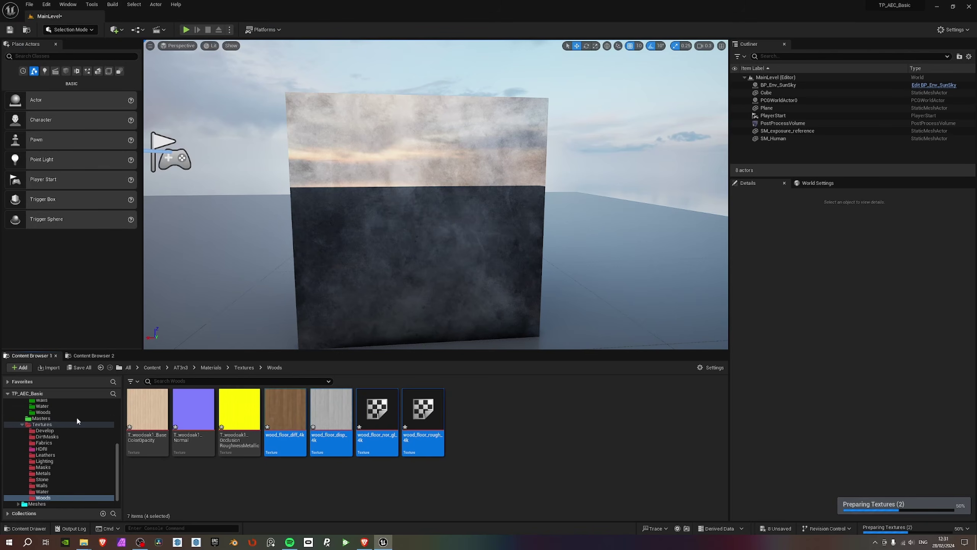
Open the Materials/Instances/Woods folder in Content Browser 2.
{"action": "left_click", "coordinate": [92, 355]}
{"action": "left_click", "coordinate": [31, 415]}
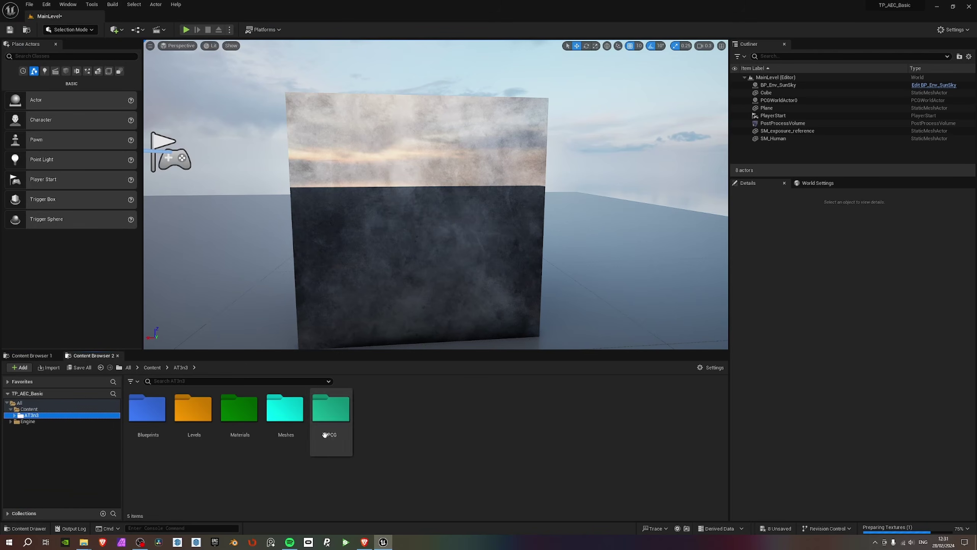
{"action": "double_click", "coordinate": [247, 412]}
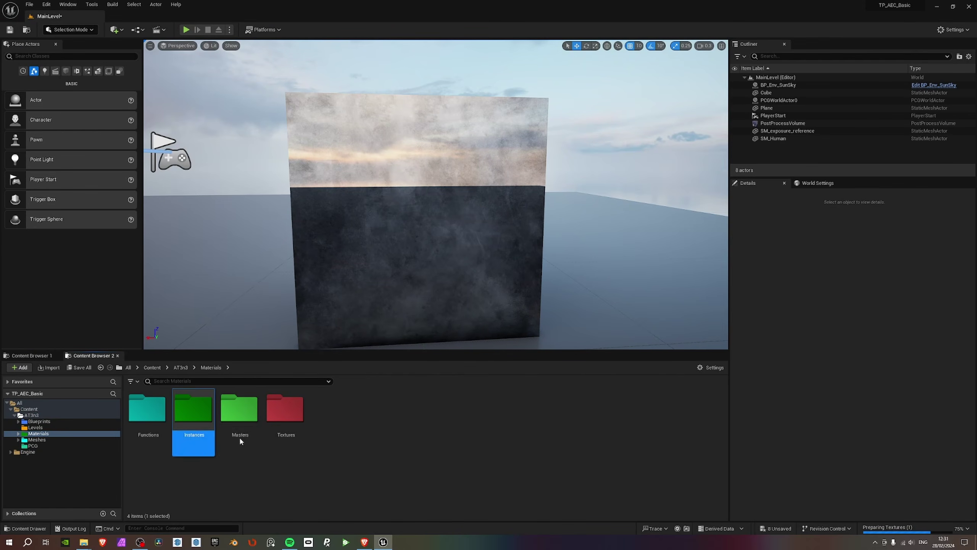
{"action": "double_click", "coordinate": [202, 418]}
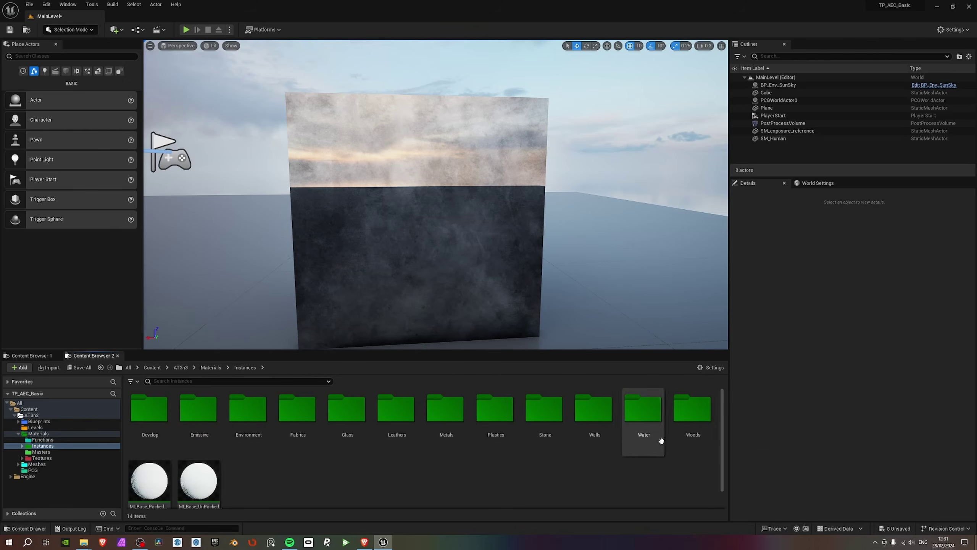
{"action": "double_click", "coordinate": [692, 427]}
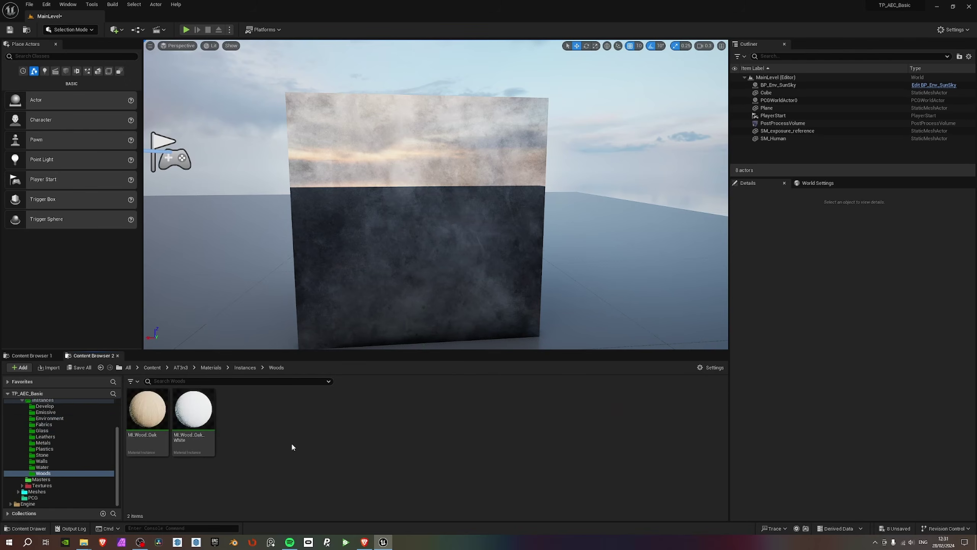
Duplicate the MI_Wood_Oak material instance as MI_Wood_Floor and briefly check the downloaded textures folder.
{"action": "right_click", "coordinate": [162, 419]}
{"action": "left_click", "coordinate": [200, 269]}
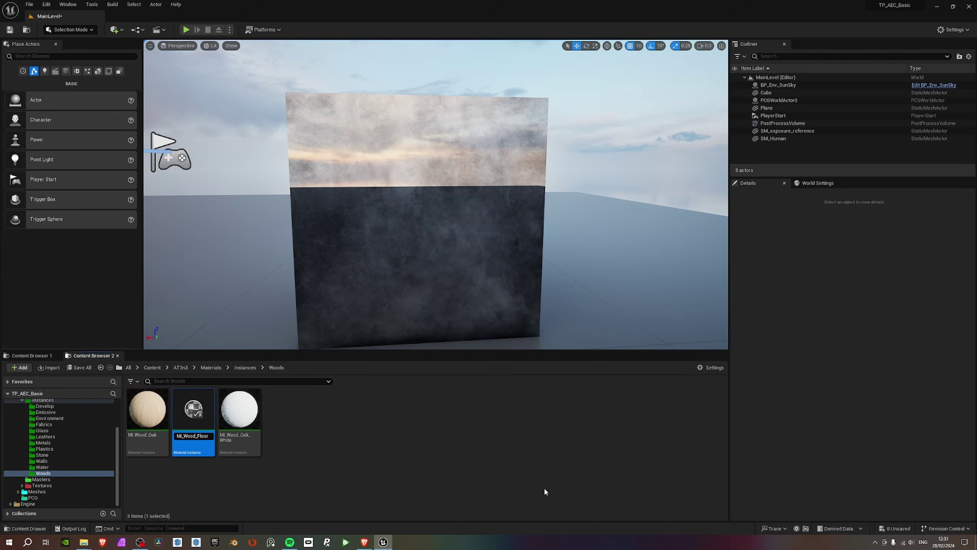
{"action": "key", "text": "Return"}
{"action": "key", "text": "alt+Tab"}
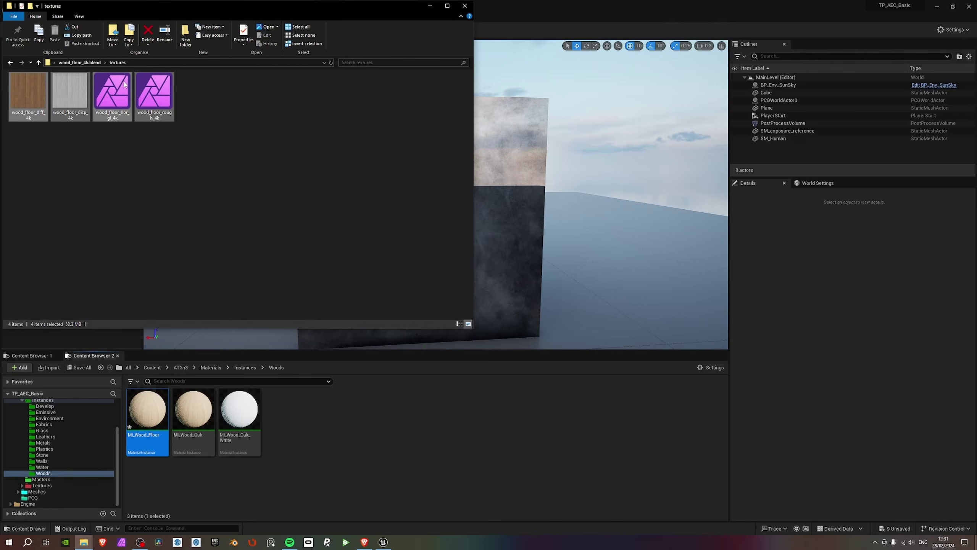
{"action": "left_click", "coordinate": [420, 437]}
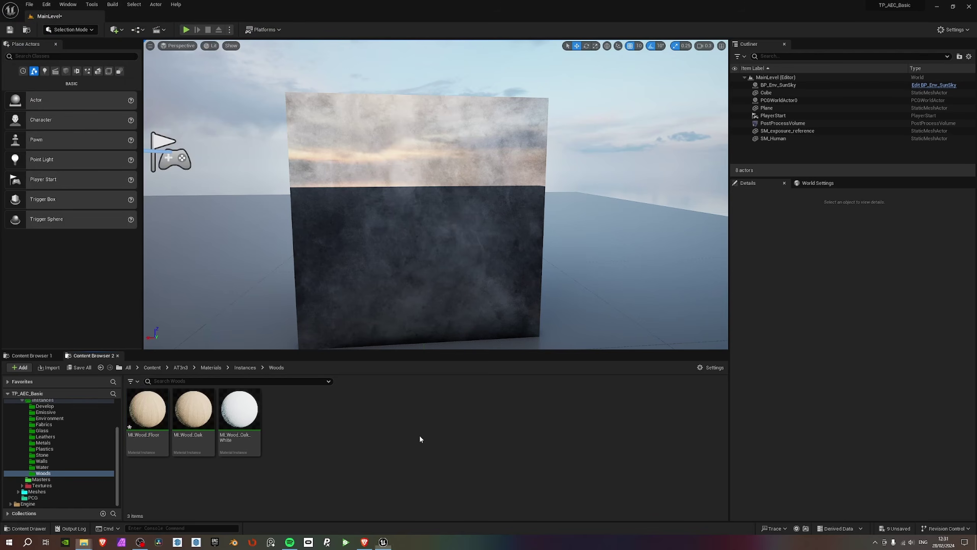
Apply MI_Wood_Floor to the level's ground plane and open the material instance for editing.
{"action": "left_click", "coordinate": [130, 440]}
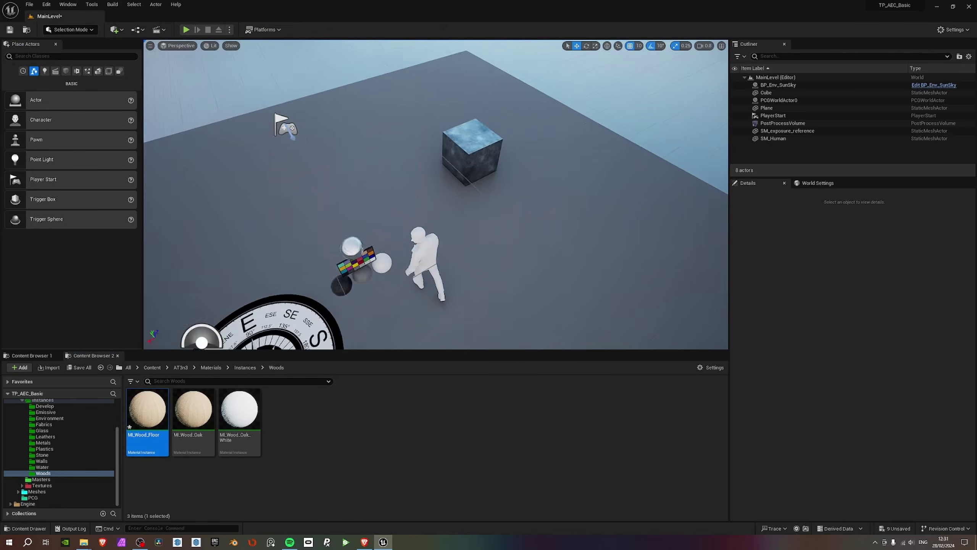
{"action": "left_click_drag", "start_coordinate": [148, 410], "coordinate": [376, 227]}
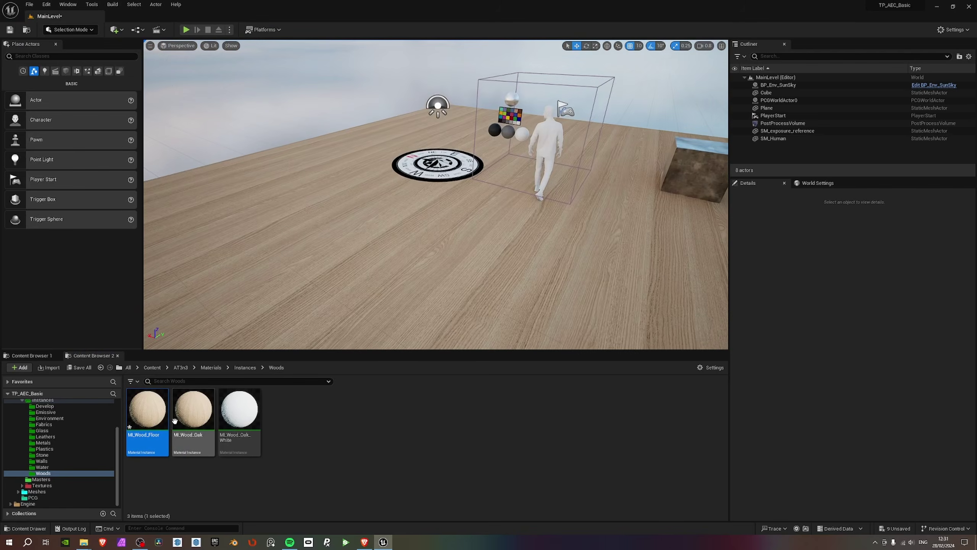
{"action": "double_click", "coordinate": [147, 413]}
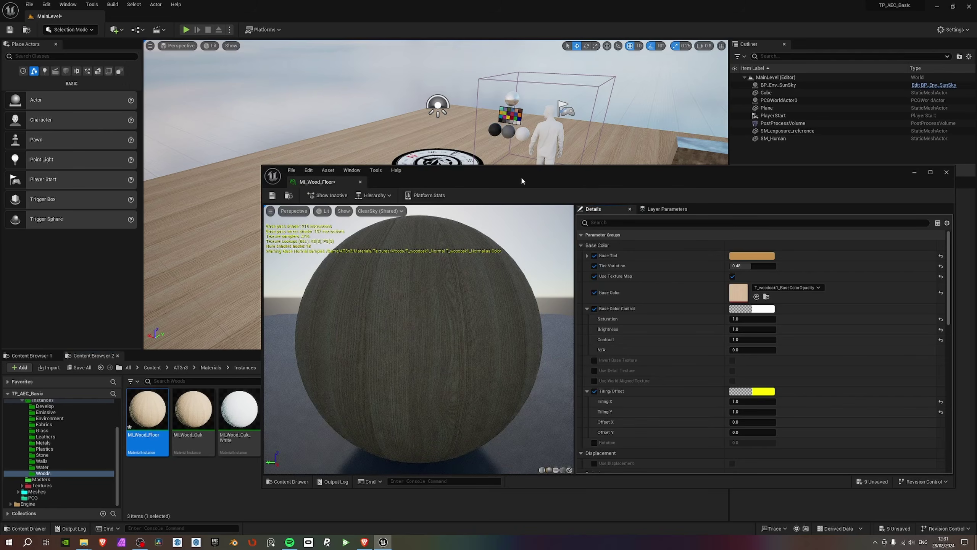
Set the floor material's Tint Variation to 0 and assign the wood_floor_diff_4k texture as its Base Color.
{"action": "left_click_drag", "start_coordinate": [522, 181], "coordinate": [488, 120]}
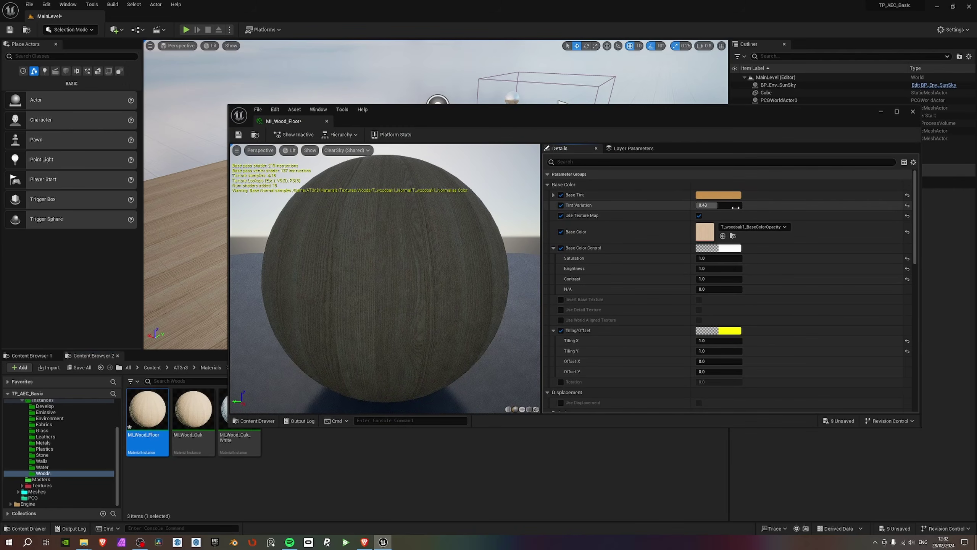
{"action": "left_click_drag", "start_coordinate": [735, 208], "coordinate": [703, 208]}
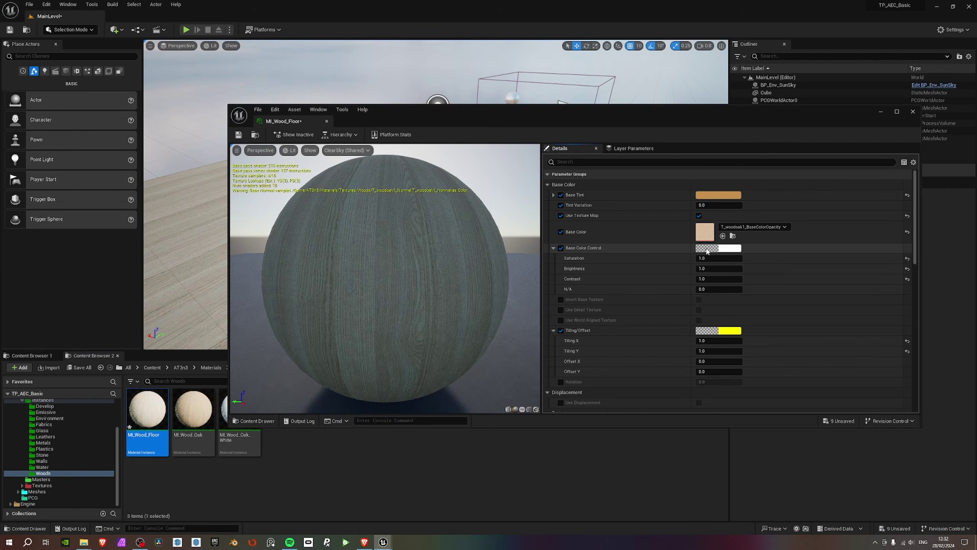
{"action": "left_click", "coordinate": [37, 357]}
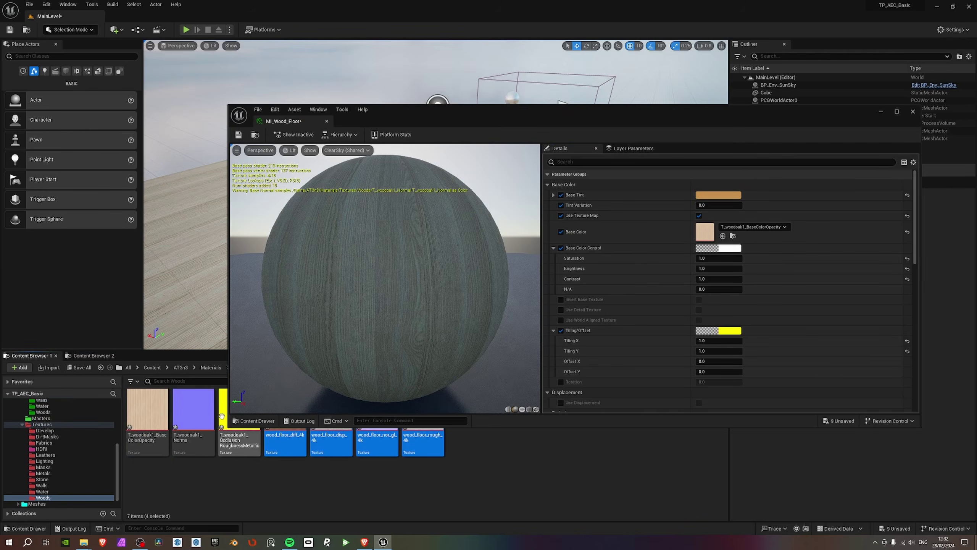
{"action": "left_click_drag", "start_coordinate": [619, 131], "coordinate": [749, 135]}
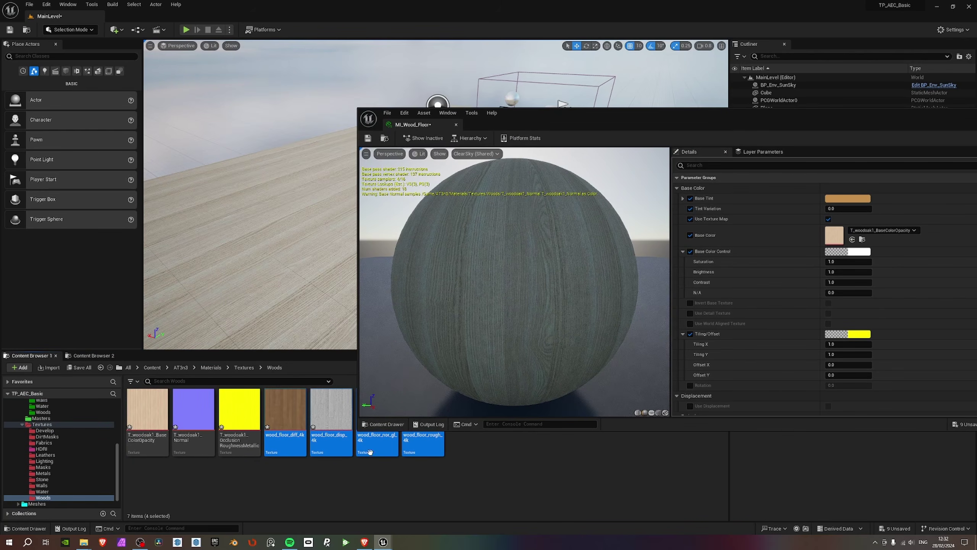
{"action": "left_click", "coordinate": [298, 416]}
{"action": "left_click_drag", "start_coordinate": [299, 416], "coordinate": [841, 231]}
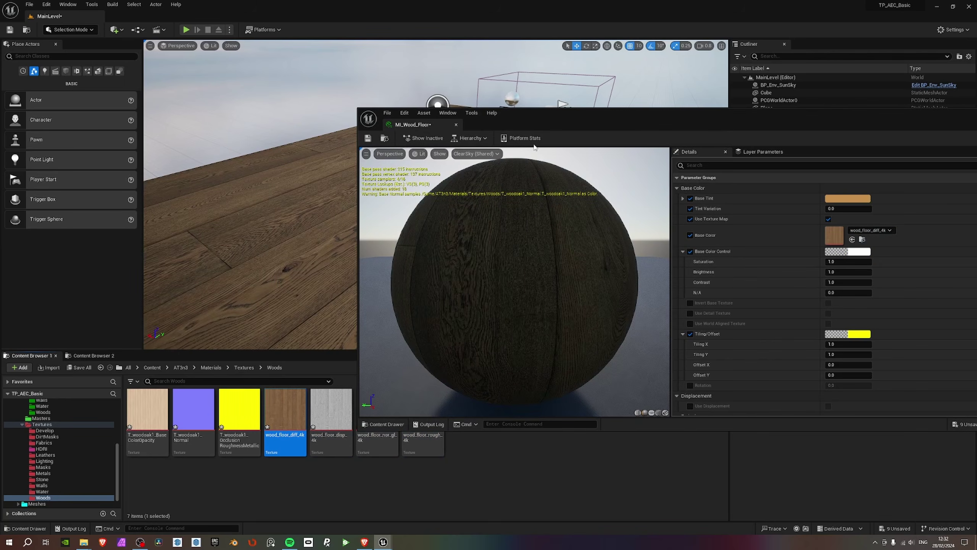
Try Tiling X and Tiling Y values of 4 on the wood floor material.
{"action": "left_click_drag", "start_coordinate": [631, 123], "coordinate": [592, 345]}
{"action": "right_click_drag", "start_coordinate": [481, 192], "coordinate": [616, 185]}
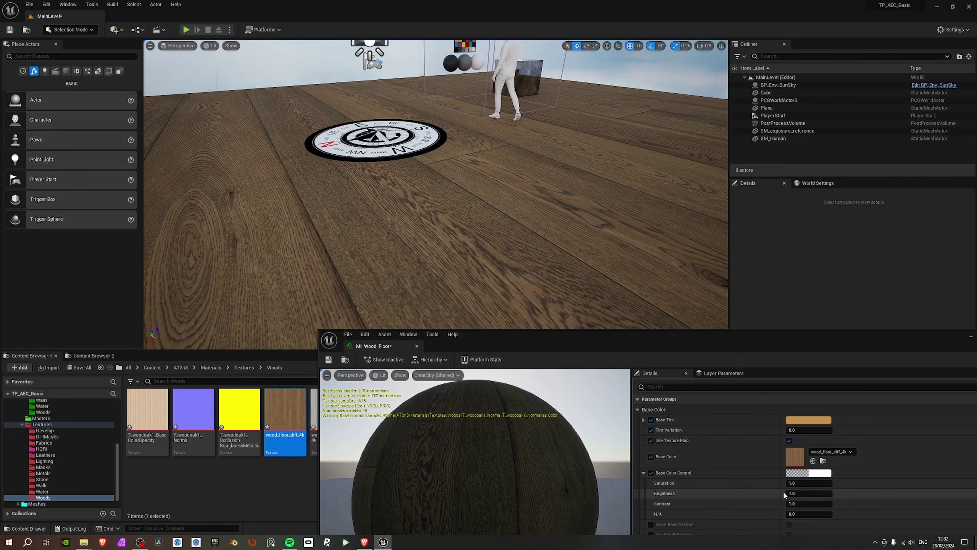
{"action": "scroll", "coordinate": [713, 483], "scroll_direction": "down", "scroll_amount": 2}
{"action": "scroll", "coordinate": [712, 484], "scroll_direction": "down", "scroll_amount": 3}
{"action": "left_click", "coordinate": [803, 480]}
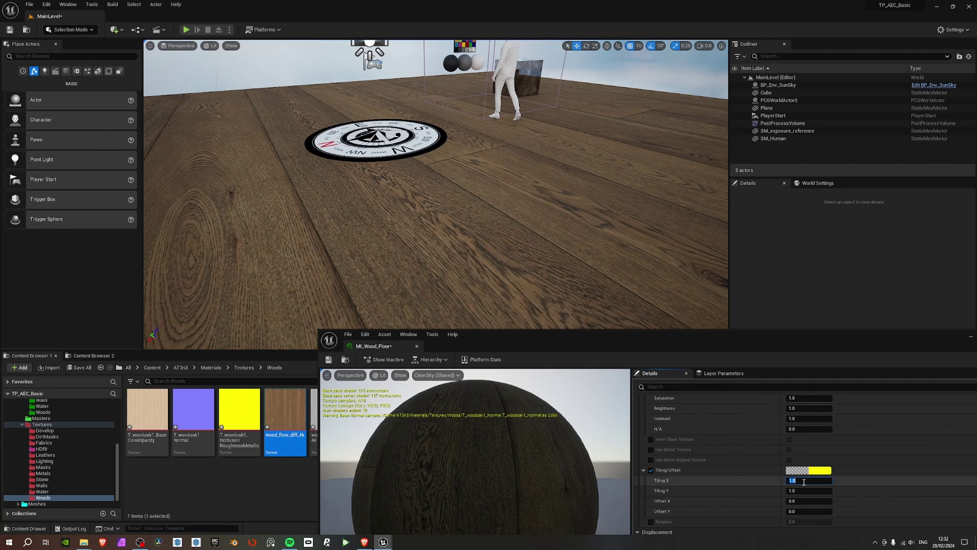
{"action": "type", "text": "4"}
{"action": "key", "text": "Tab"}
{"action": "type", "text": "4"}
{"action": "key", "text": "Tab"}
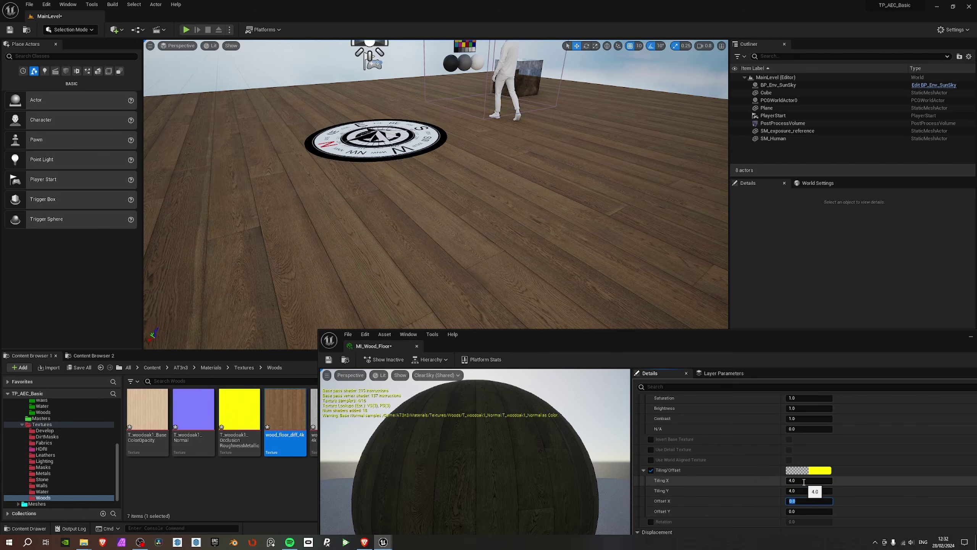
Set both Tiling X and Tiling Y of the wood floor material to 8 and check the plank scale in the level.
{"action": "right_click_drag", "start_coordinate": [670, 242], "coordinate": [628, 250]}
{"action": "key", "text": "w"}
{"action": "key", "text": "s"}
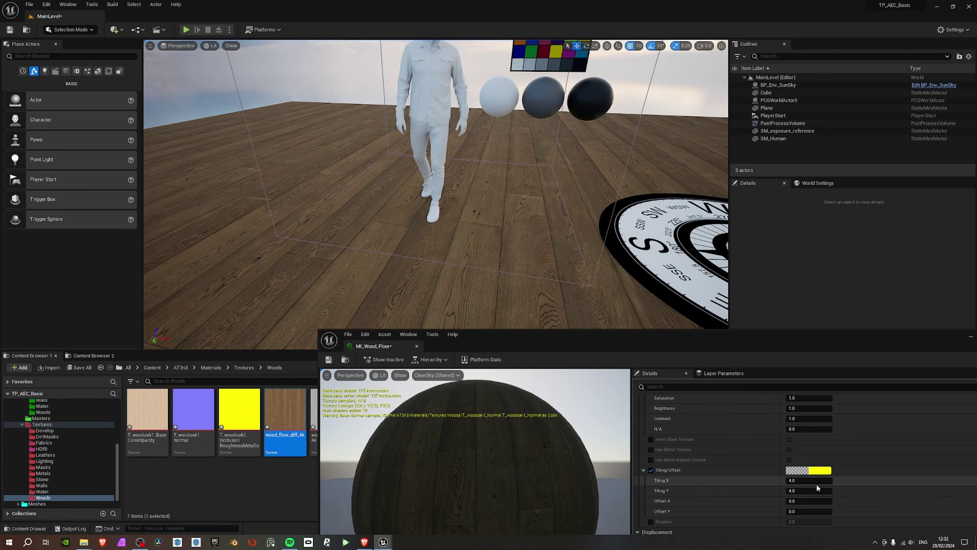
{"action": "type", "text": "8"}
{"action": "key", "text": "Tab"}
{"action": "type", "text": "8"}
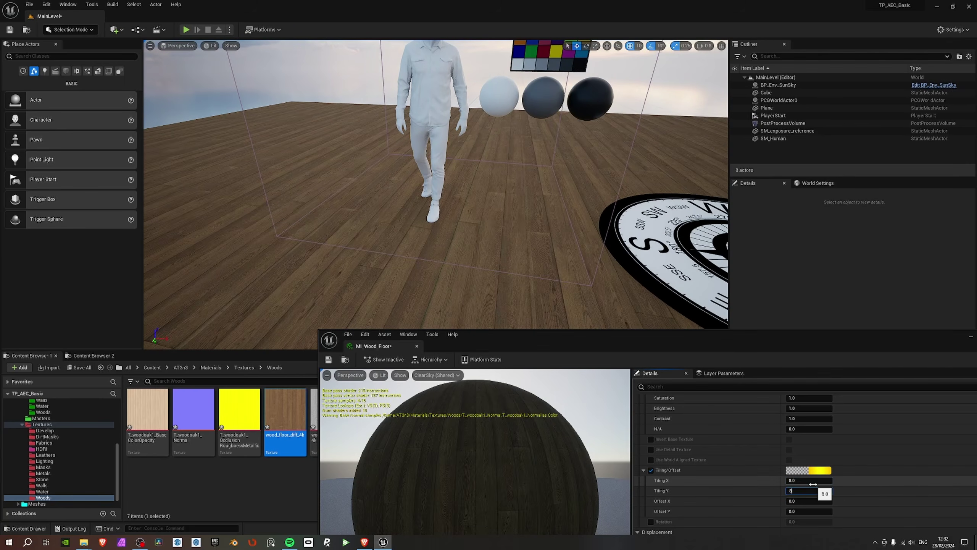
{"action": "right_click_drag", "start_coordinate": [435, 193], "coordinate": [425, 212]}
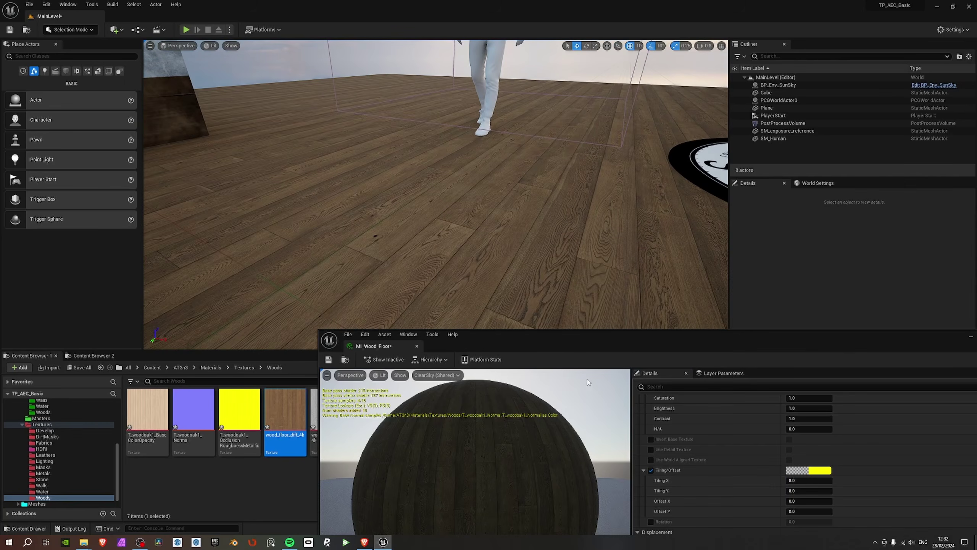
Assign the wood_floor_nor_gl_4k texture as the Base Normal of the wood floor material.
{"action": "left_click_drag", "start_coordinate": [619, 338], "coordinate": [539, 71]}
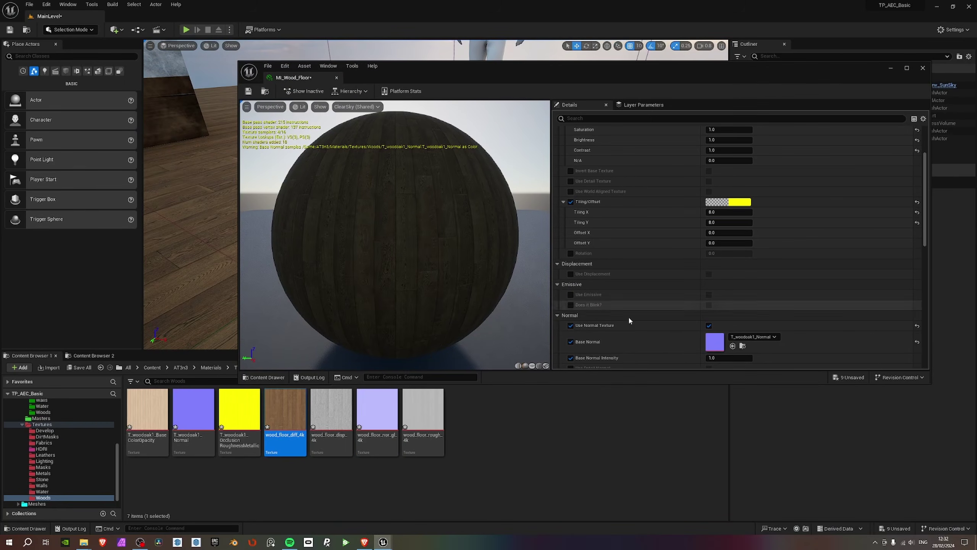
{"action": "scroll", "coordinate": [816, 246], "scroll_direction": "down", "scroll_amount": 4}
{"action": "left_click", "coordinate": [378, 419]}
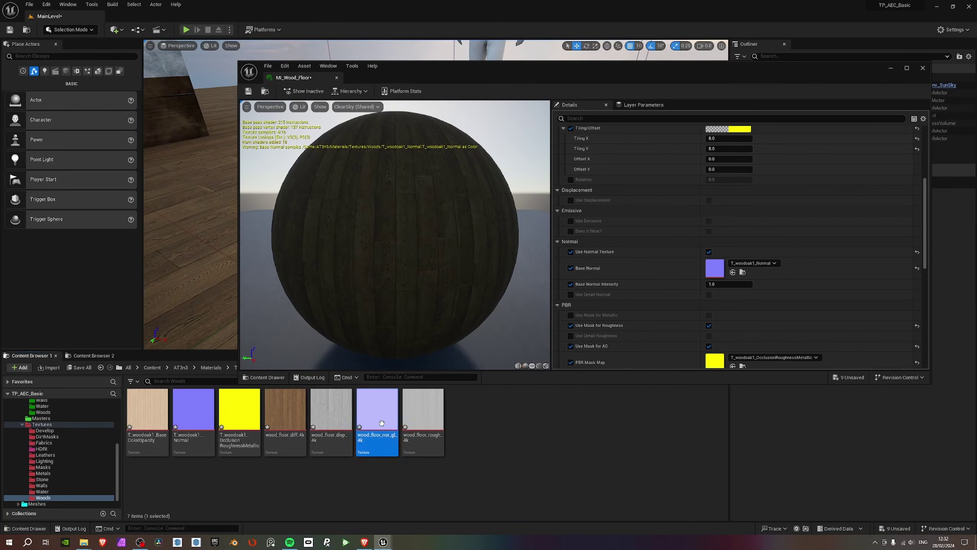
{"action": "left_click_drag", "start_coordinate": [379, 424], "coordinate": [716, 267]}
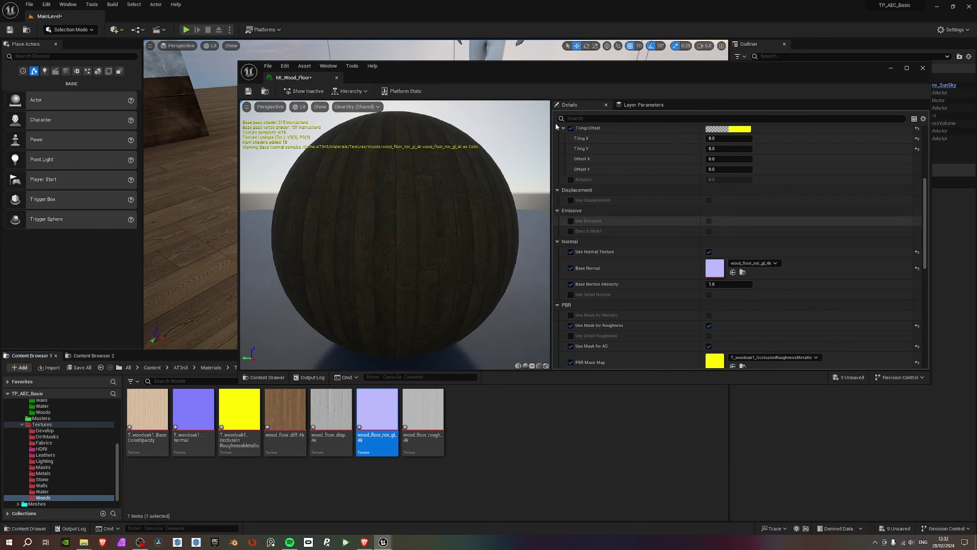
Try a Base Normal Intensity of 50 and inspect the floor's grain up close.
{"action": "left_click_drag", "start_coordinate": [544, 75], "coordinate": [541, 299]}
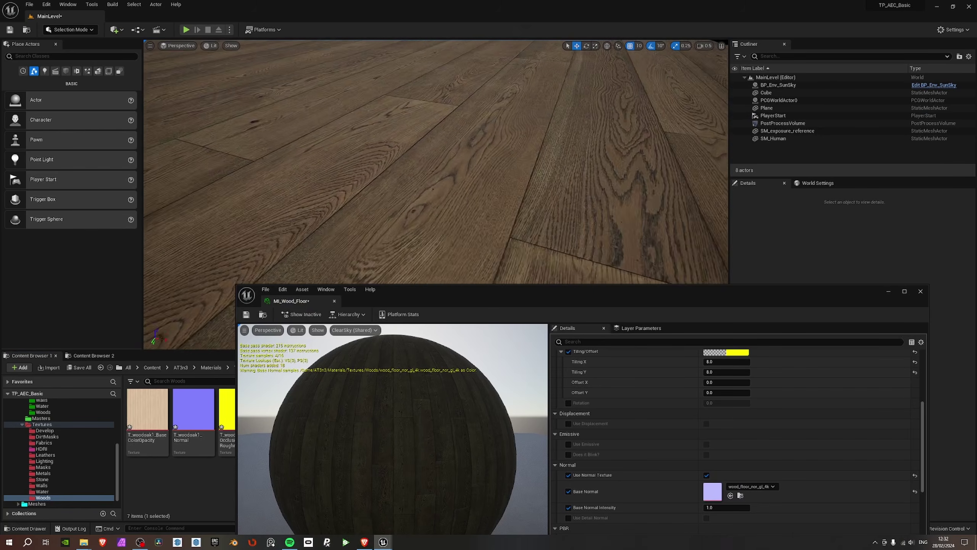
{"action": "key", "text": "w"}
{"action": "scroll", "coordinate": [539, 192], "scroll_direction": "down", "scroll_amount": 1}
{"action": "right_click_drag", "start_coordinate": [538, 200], "coordinate": [538, 157]}
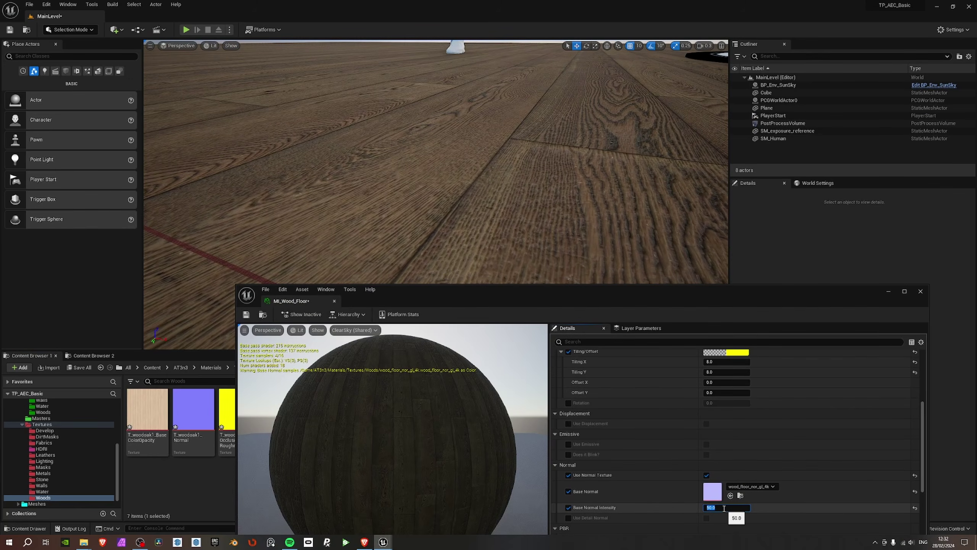
Compare Base Normal Intensity values of 5 and 1 on the floor planks, and settle on 5.
{"action": "key", "text": "s"}
{"action": "scroll", "coordinate": [511, 188], "scroll_direction": "up", "scroll_amount": 2}
{"action": "right_click_drag", "start_coordinate": [500, 166], "coordinate": [577, 215]}
{"action": "key", "text": "w"}
{"action": "scroll", "coordinate": [554, 182], "scroll_direction": "down", "scroll_amount": 3}
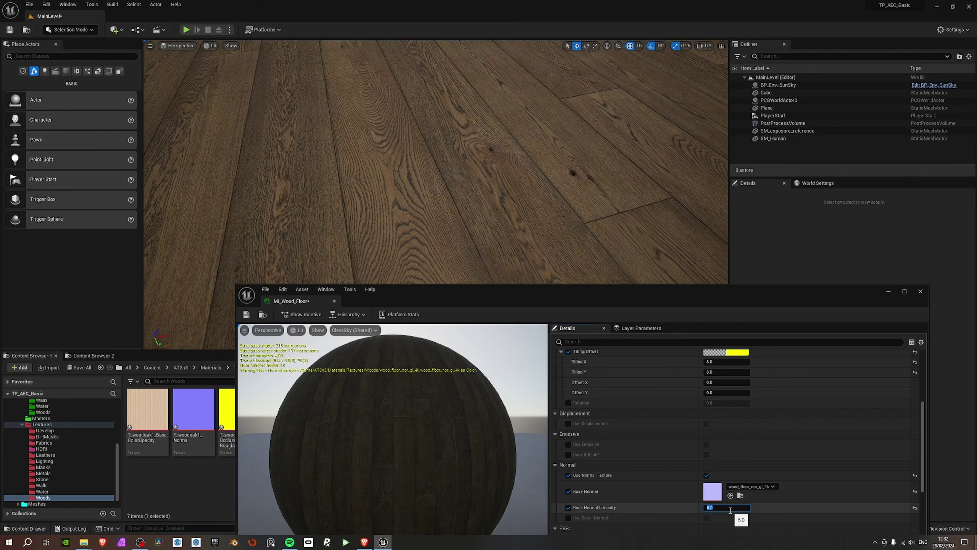
{"action": "right_click_drag", "start_coordinate": [472, 68], "coordinate": [441, 61]}
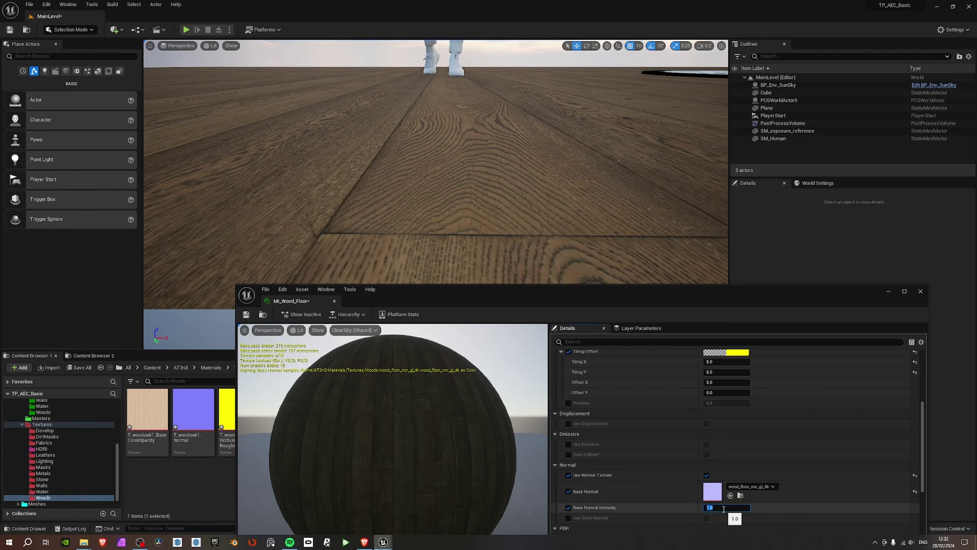
{"action": "right_click_drag", "start_coordinate": [515, 138], "coordinate": [546, 115]}
Assign the wood_floor_rough_4k texture as the PBR Mask Map of the wood floor material.
{"action": "scroll", "coordinate": [862, 458], "scroll_direction": "down", "scroll_amount": 3}
{"action": "scroll", "coordinate": [861, 457], "scroll_direction": "down", "scroll_amount": 3}
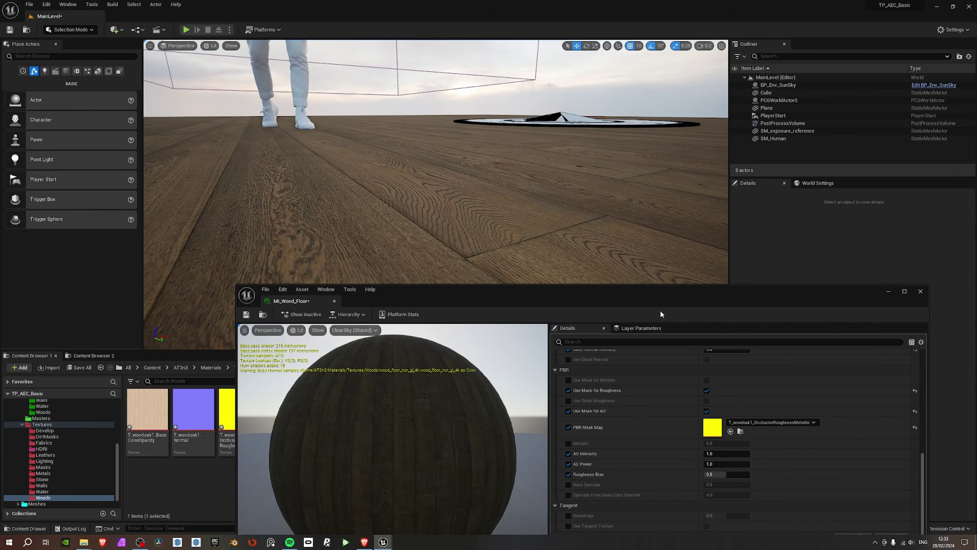
{"action": "left_click_drag", "start_coordinate": [658, 300], "coordinate": [479, 48]}
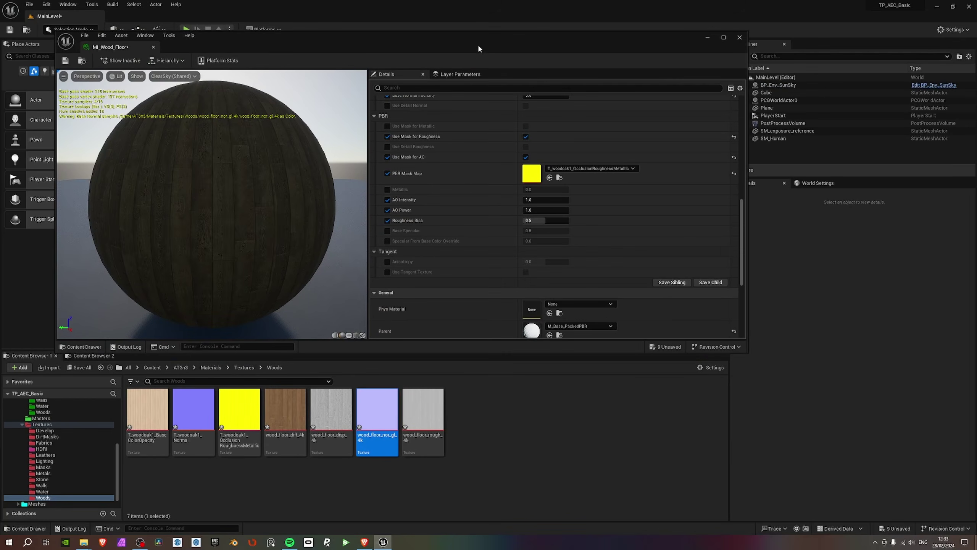
{"action": "left_click_drag", "start_coordinate": [421, 447], "coordinate": [528, 176]}
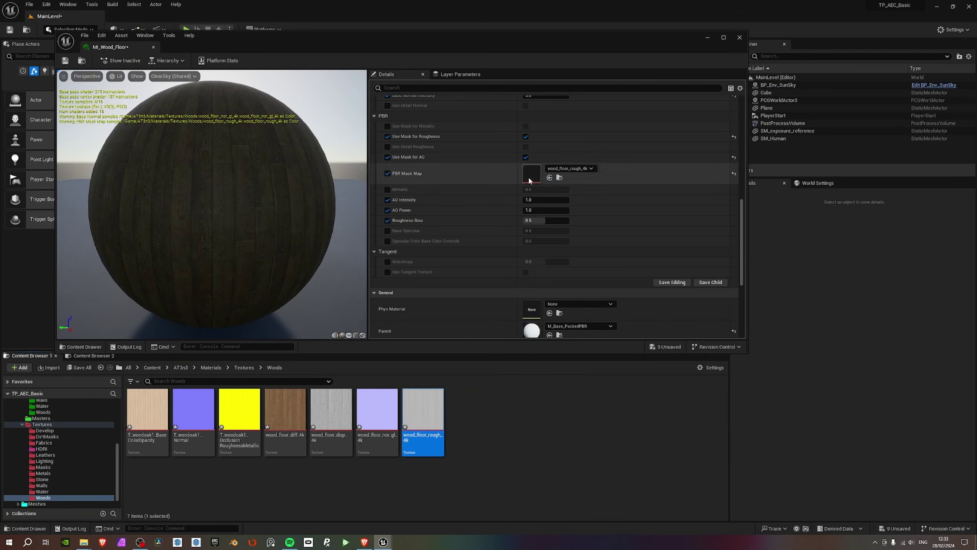
Try a Roughness Bias of 0 and check the reflections on the floor in the level.
{"action": "left_click_drag", "start_coordinate": [438, 56], "coordinate": [533, 311]}
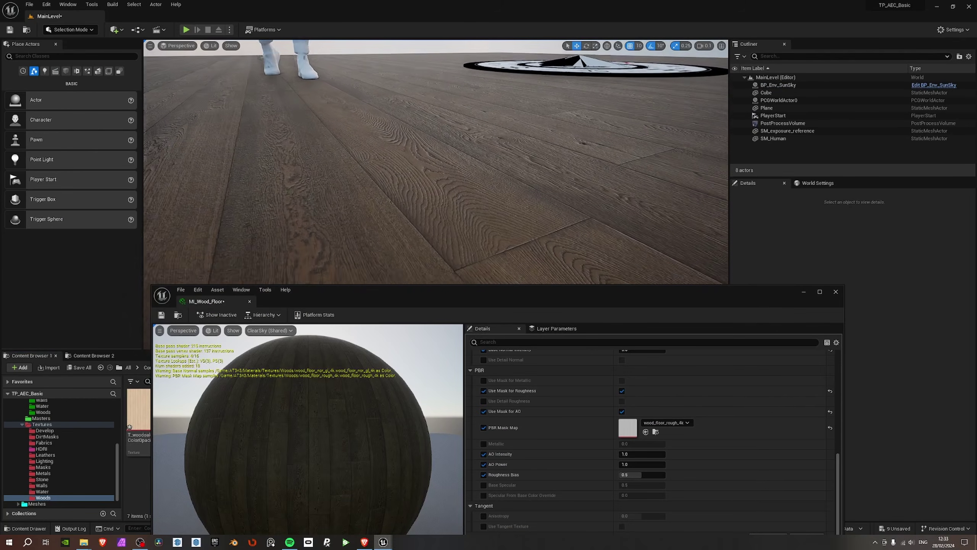
{"action": "right_click_drag", "start_coordinate": [555, 274], "coordinate": [477, 250]}
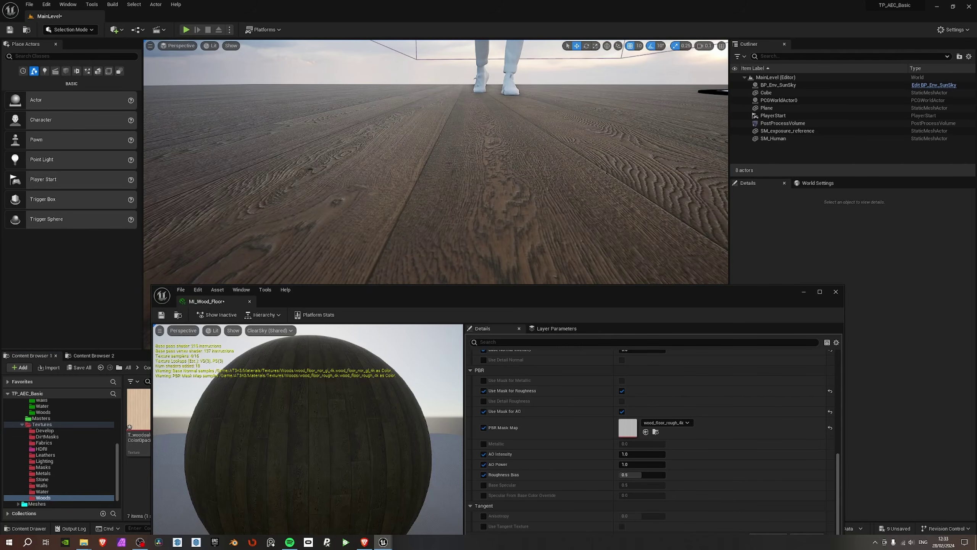
{"action": "scroll", "coordinate": [715, 462], "scroll_direction": "down", "scroll_amount": 3}
{"action": "left_click_drag", "start_coordinate": [642, 416], "coordinate": [613, 416]}
{"action": "scroll", "coordinate": [435, 162], "scroll_direction": "up", "scroll_amount": 4}
{"action": "right_click_drag", "start_coordinate": [435, 161], "coordinate": [481, 165]}
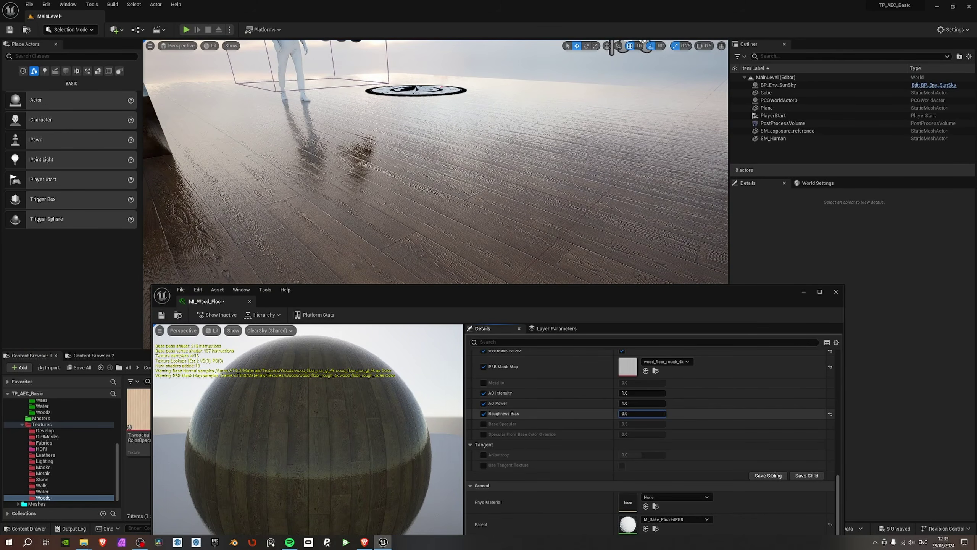
Set the wood floor material's Roughness Bias to 0.4 and check the floor's sheen around the human figure.
{"action": "mouse_move", "coordinate": [641, 413]}
{"action": "left_mouse_down"}
{"action": "mouse_move", "coordinate": [677, 413]}
{"action": "mouse_move", "coordinate": [636, 413]}
{"action": "left_mouse_up"}
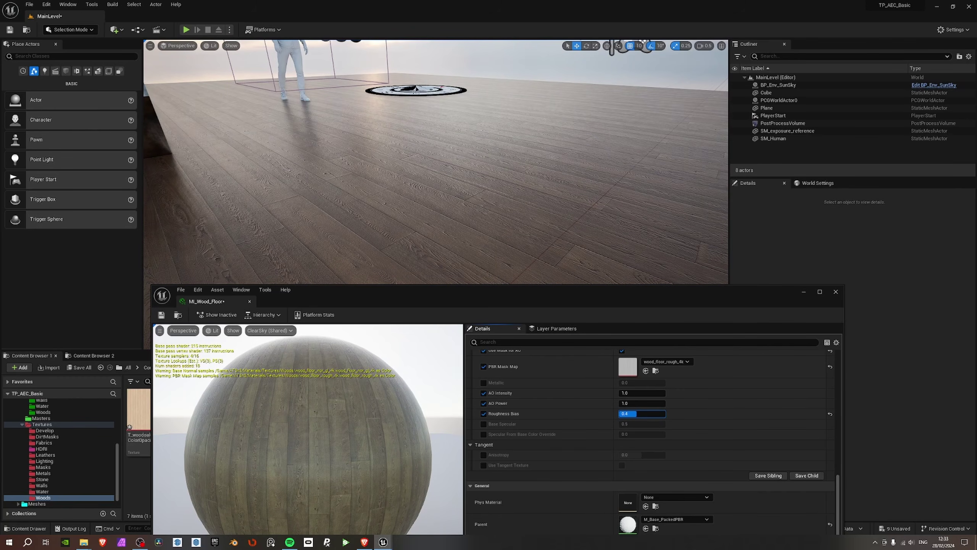
{"action": "right_click_drag", "start_coordinate": [511, 208], "coordinate": [539, 231]}
Activate the Use Displacement parameter override in the wood floor material and save all unsaved project changes.
{"action": "scroll", "coordinate": [748, 419], "scroll_direction": "up", "scroll_amount": 10}
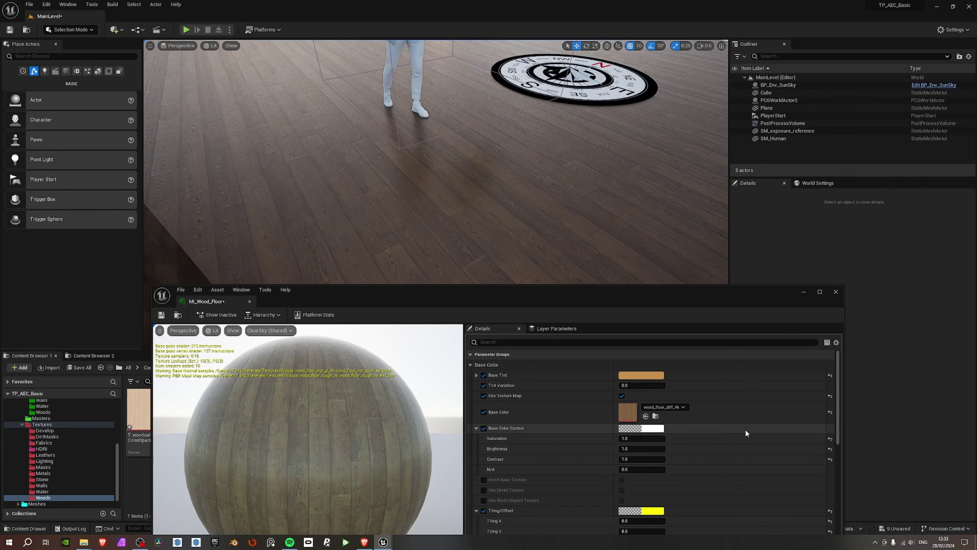
{"action": "scroll", "coordinate": [698, 444], "scroll_direction": "down", "scroll_amount": 4}
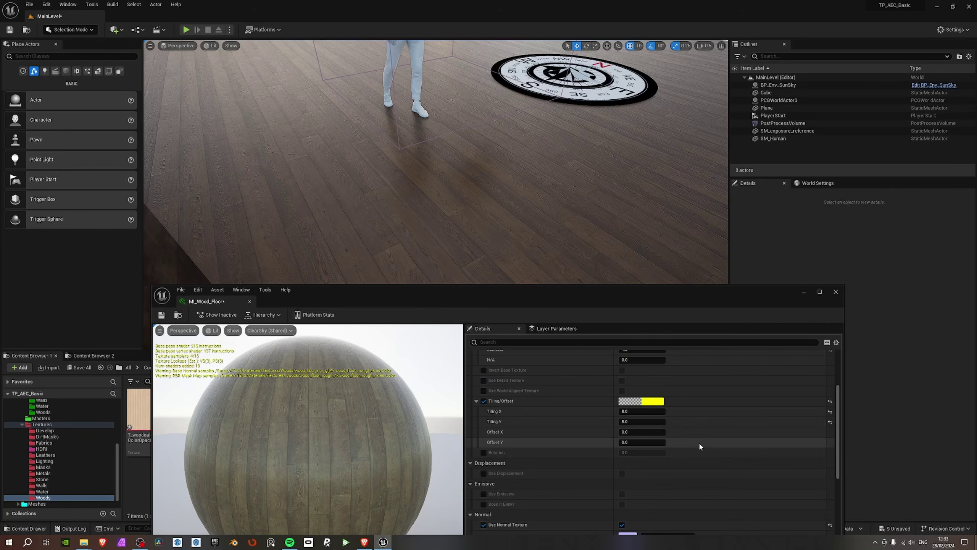
{"action": "scroll", "coordinate": [698, 442], "scroll_direction": "up", "scroll_amount": 1}
{"action": "scroll", "coordinate": [697, 442], "scroll_direction": "down", "scroll_amount": 4}
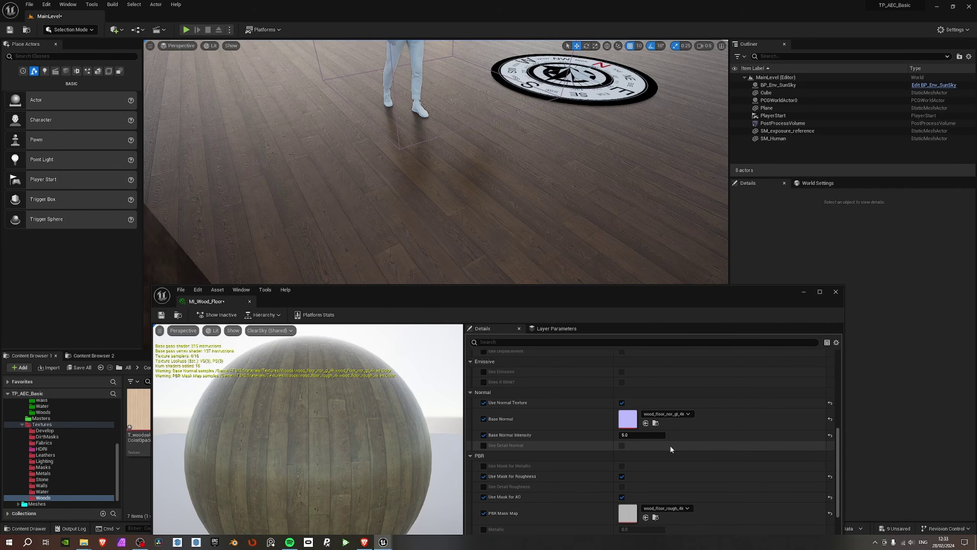
{"action": "scroll", "coordinate": [475, 396], "scroll_direction": "up", "scroll_amount": 2}
{"action": "left_click", "coordinate": [483, 387]}
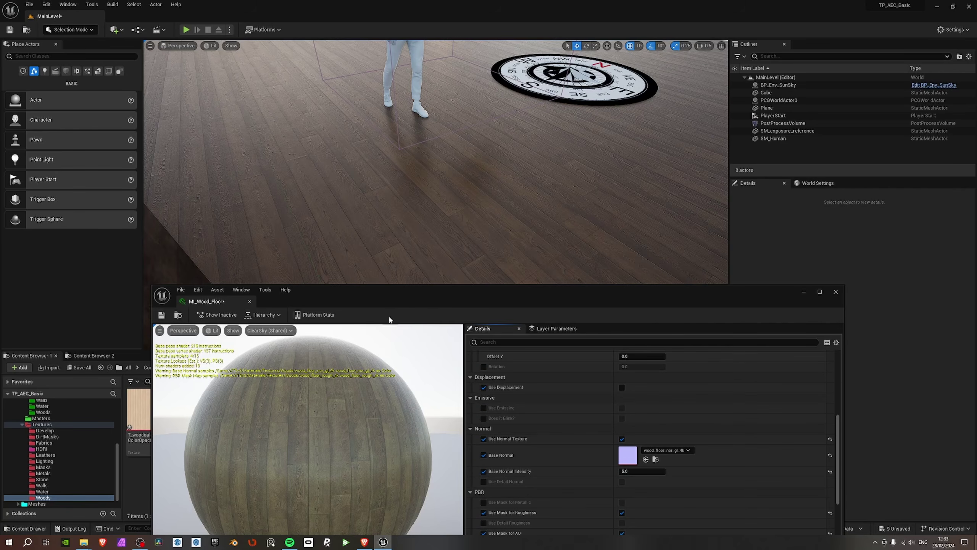
{"action": "left_click", "coordinate": [28, 6]}
{"action": "left_click", "coordinate": [63, 104]}
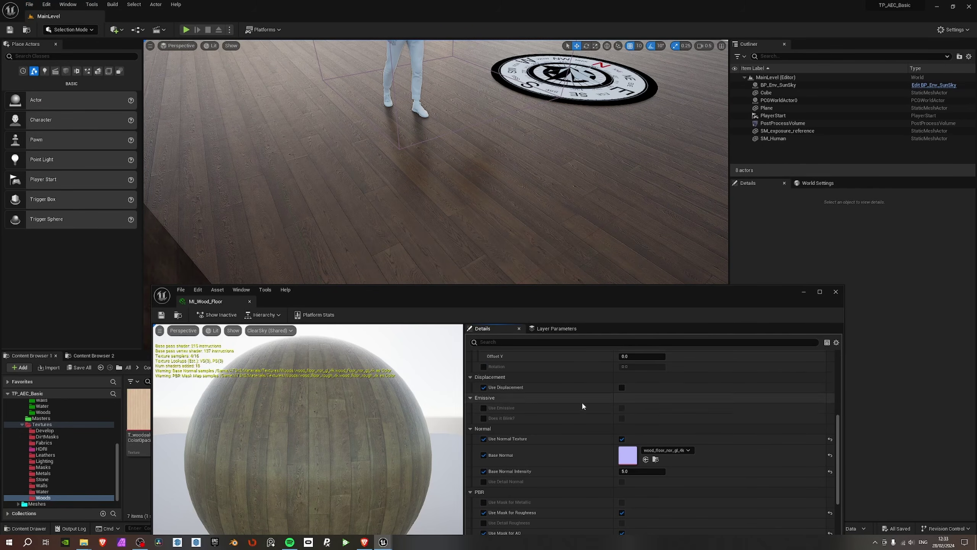
Enable Use Displacement and activate the Displacement Map, Magnitude and Range parameters of the wood floor material.
{"action": "left_click", "coordinate": [622, 387]}
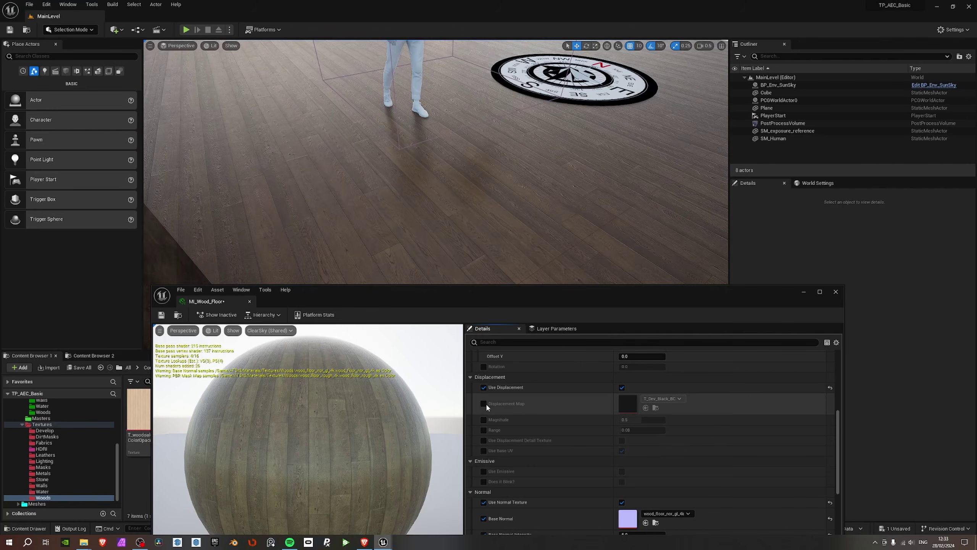
{"action": "left_click", "coordinate": [483, 403]}
{"action": "left_click", "coordinate": [484, 419]}
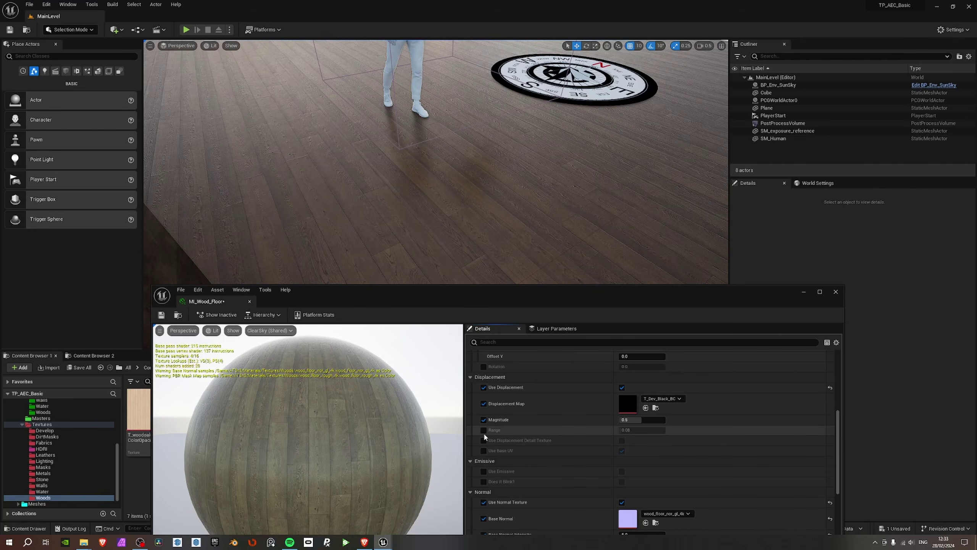
{"action": "left_click", "coordinate": [484, 430]}
Assign the wood_floor_disp_4k texture as the Displacement Map of the wood floor material.
{"action": "left_click_drag", "start_coordinate": [570, 298], "coordinate": [557, 77]}
{"action": "left_click", "coordinate": [338, 416]}
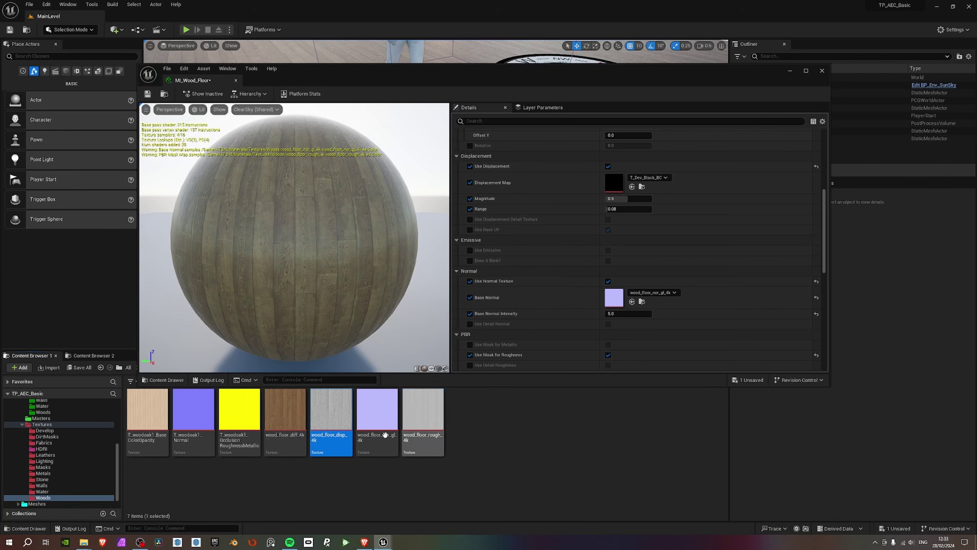
{"action": "left_click_drag", "start_coordinate": [355, 409], "coordinate": [613, 185]}
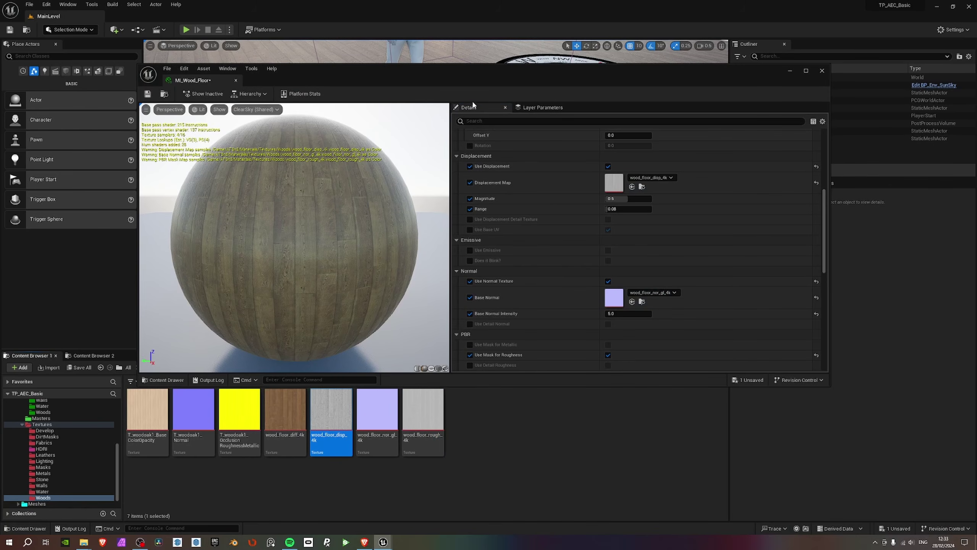
Examine the wood floor in the level from close and distant viewpoints to judge the displacement effect.
{"action": "left_click_drag", "start_coordinate": [476, 68], "coordinate": [526, 374]}
{"action": "key", "text": "w"}
{"action": "mouse_move", "coordinate": [435, 194]}
{"action": "right_mouse_down"}
{"action": "mouse_move", "coordinate": [434, 217]}
{"action": "mouse_move", "coordinate": [631, 221]}
{"action": "mouse_move", "coordinate": [431, 198]}
{"action": "right_mouse_up"}
{"action": "scroll", "coordinate": [474, 215], "scroll_direction": "up", "scroll_amount": 2}
{"action": "key", "text": "e"}
{"action": "scroll", "coordinate": [436, 196], "scroll_direction": "down", "scroll_amount": 4}
{"action": "key", "text": "s"}
{"action": "scroll", "coordinate": [431, 198], "scroll_direction": "down", "scroll_amount": 1}
{"action": "key", "text": "w"}
{"action": "scroll", "coordinate": [675, 455], "scroll_direction": "up", "scroll_amount": 1}
{"action": "scroll", "coordinate": [677, 458], "scroll_direction": "down", "scroll_amount": 3}
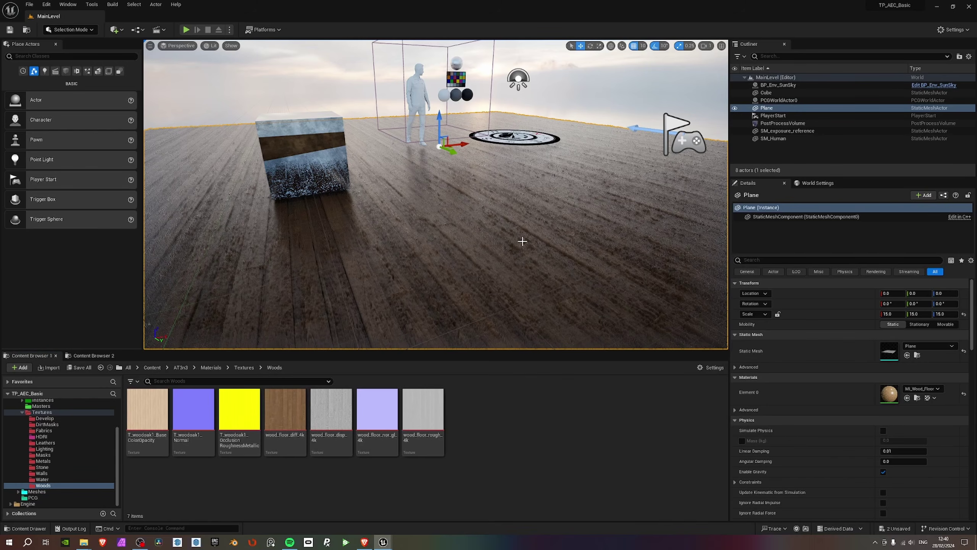
Locate the floor's Plane static mesh in the engine content and disable Nanite on it to compare the wood floor without displacement.
{"action": "left_click", "coordinate": [916, 355]}
{"action": "right_click", "coordinate": [431, 412]}
{"action": "mouse_move", "coordinate": [501, 188]}
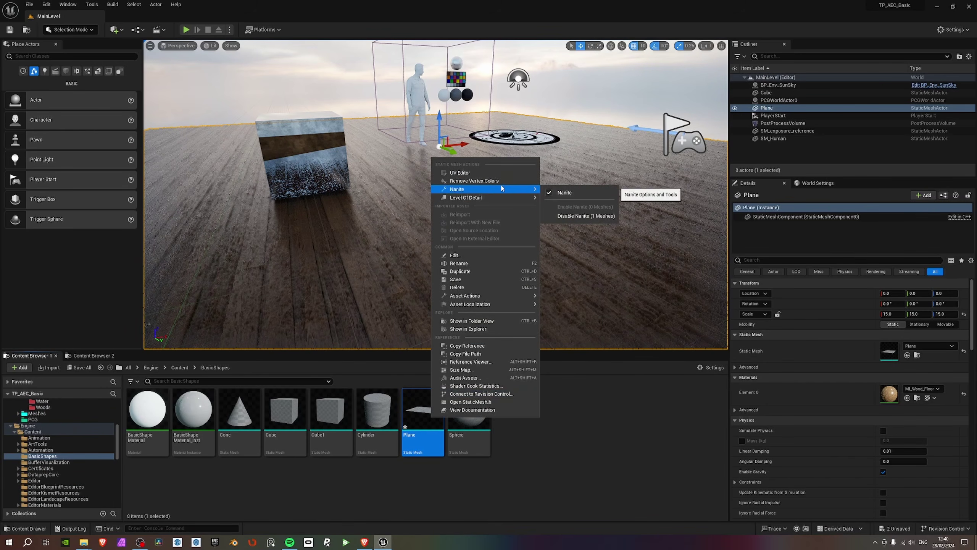
{"action": "left_click", "coordinate": [566, 216]}
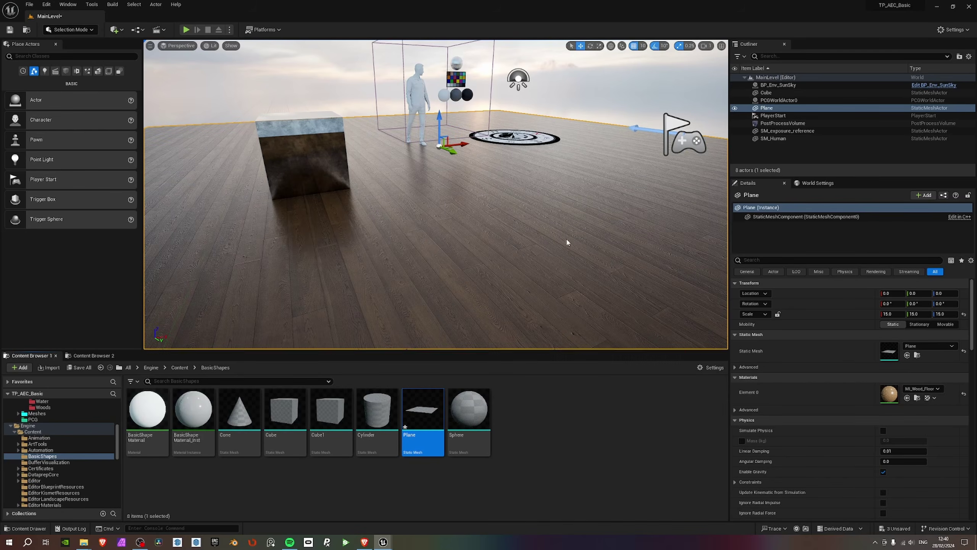
{"action": "right_click_drag", "start_coordinate": [456, 277], "coordinate": [445, 295]}
{"action": "scroll", "coordinate": [456, 277], "scroll_direction": "down", "scroll_amount": 1}
{"action": "right_click_drag", "start_coordinate": [535, 260], "coordinate": [561, 268]}
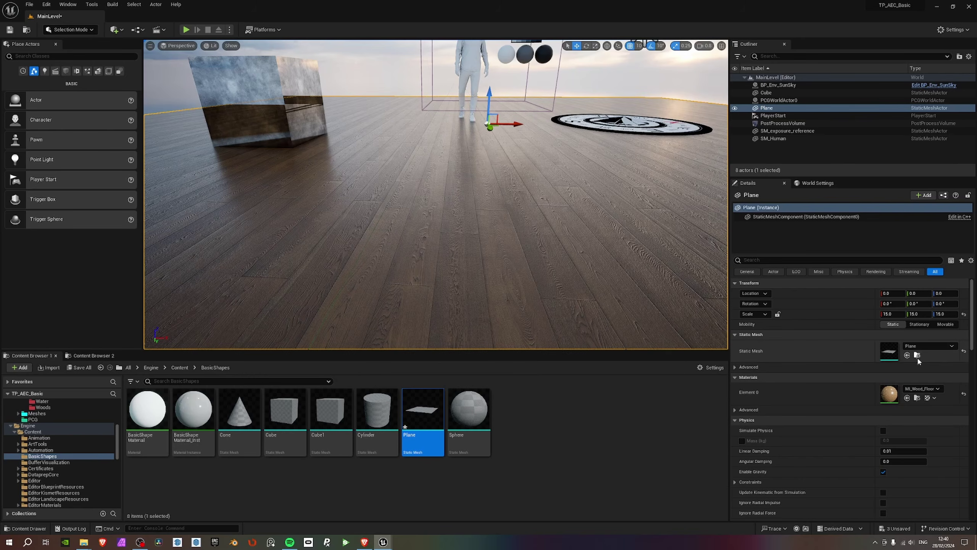
Re-enable Nanite on the Plane static mesh and inspect the displaced wood floor along its edge.
{"action": "right_click", "coordinate": [425, 408]}
{"action": "mouse_move", "coordinate": [477, 183]}
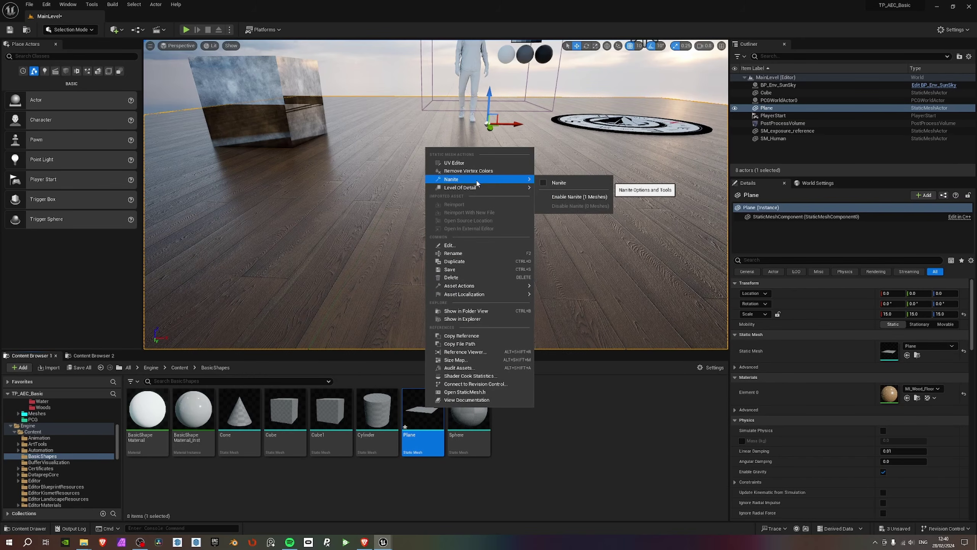
{"action": "left_click", "coordinate": [566, 196]}
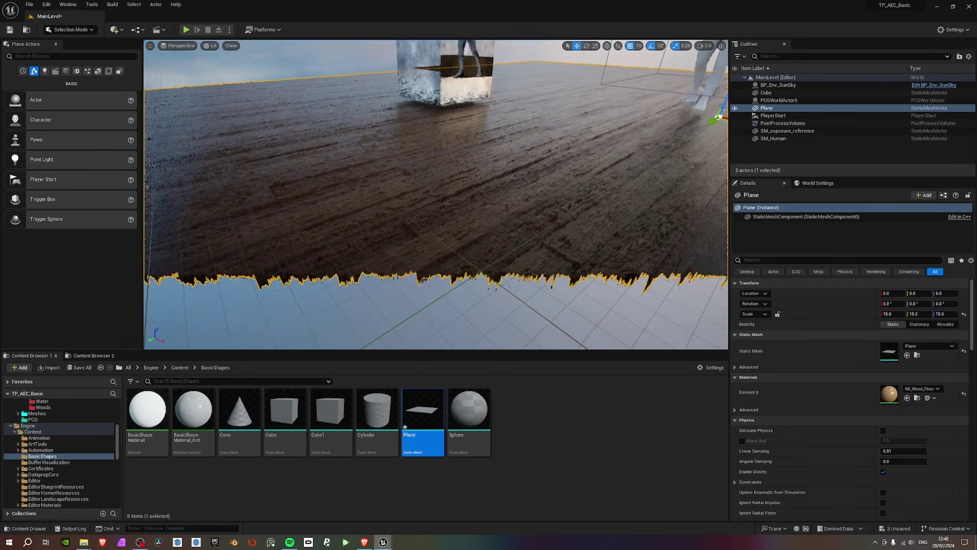
{"action": "right_click_drag", "start_coordinate": [436, 194], "coordinate": [496, 166]}
{"action": "scroll", "coordinate": [442, 192], "scroll_direction": "up", "scroll_amount": 2}
{"action": "key", "text": "s"}
{"action": "key", "text": "q"}
{"action": "key", "text": "e"}
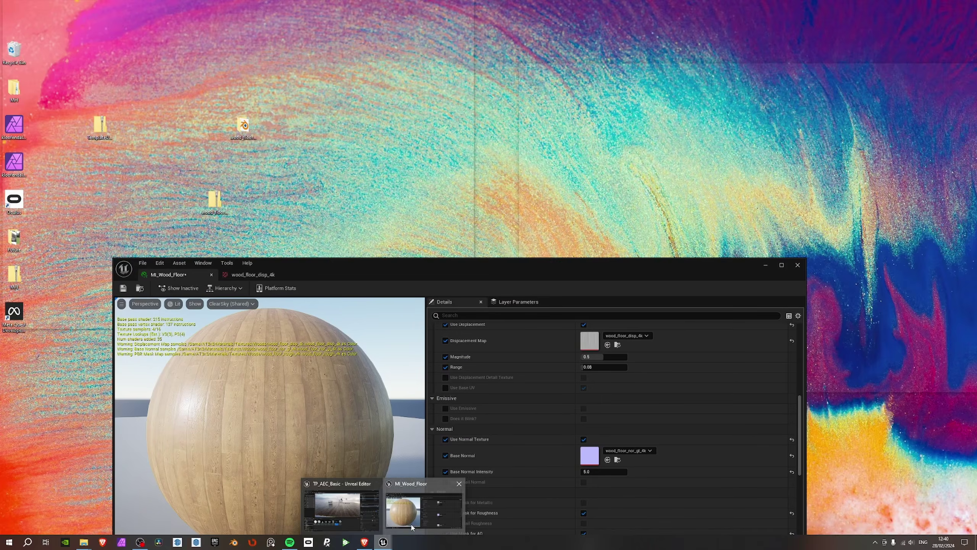
Set the displacement Magnitude to 0.508 and the Range to 0.04 in the MI_Wood_Floor material instance.
{"action": "left_click", "coordinate": [424, 506]}
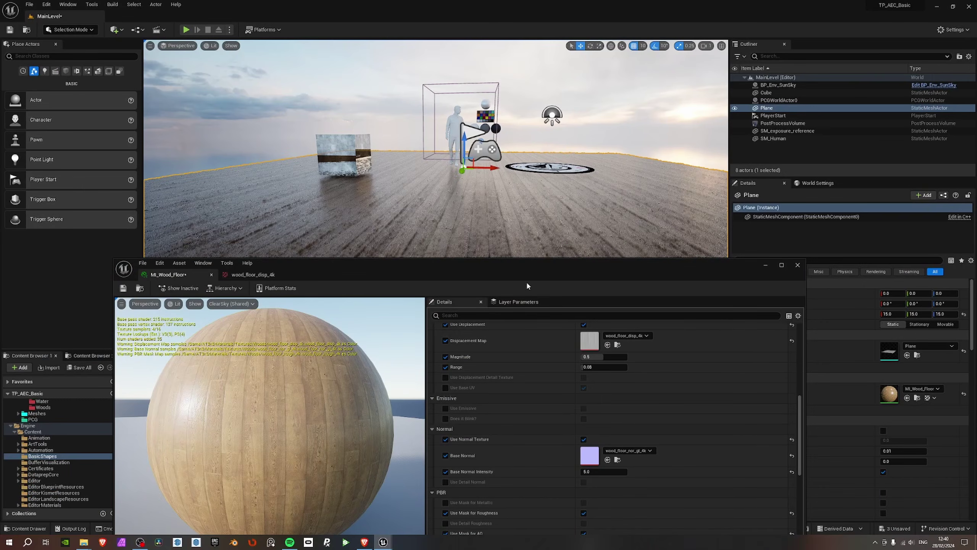
{"action": "left_click_drag", "start_coordinate": [527, 284], "coordinate": [170, 210]}
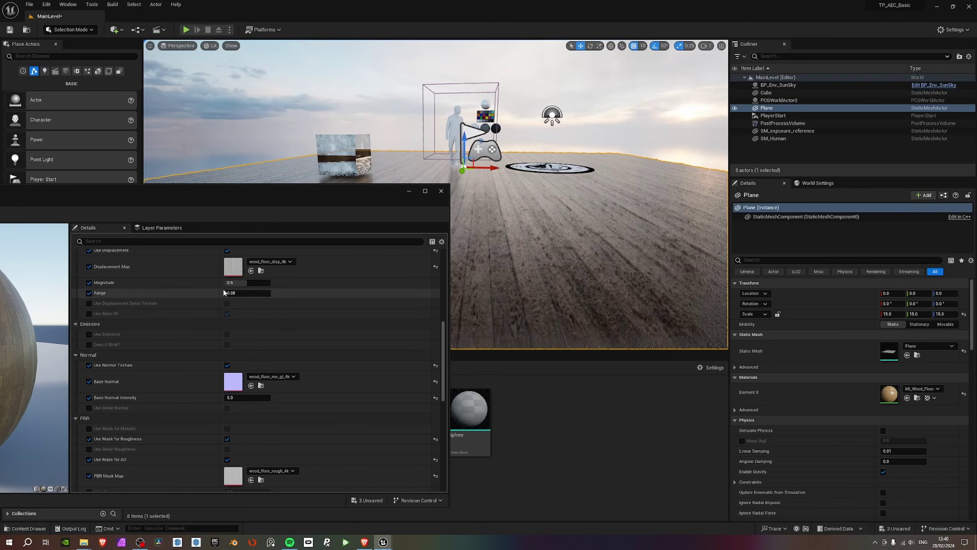
{"action": "left_click_drag", "start_coordinate": [287, 199], "coordinate": [238, 287]}
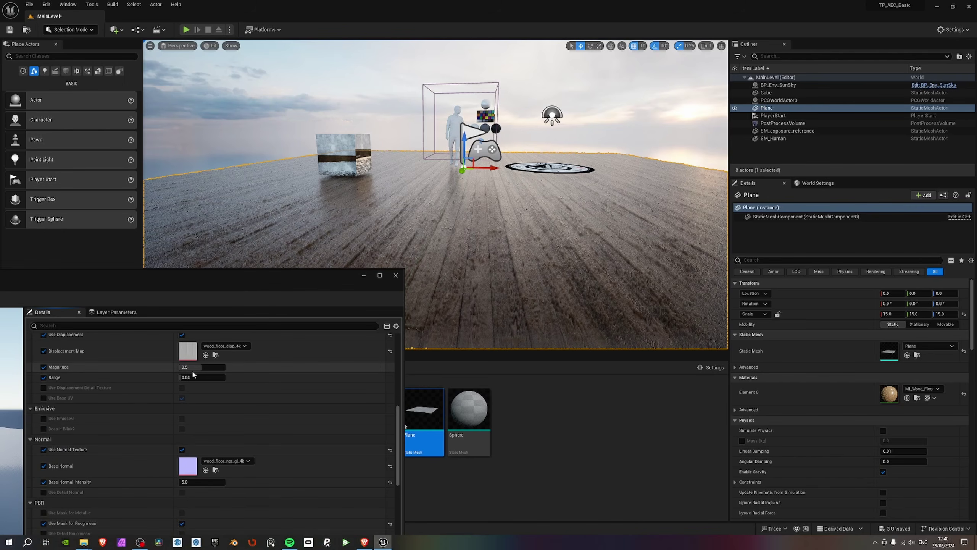
{"action": "mouse_move", "coordinate": [201, 368]}
{"action": "left_mouse_down"}
{"action": "mouse_move", "coordinate": [213, 369]}
{"action": "mouse_move", "coordinate": [192, 377]}
{"action": "mouse_move", "coordinate": [215, 377]}
{"action": "mouse_move", "coordinate": [186, 377]}
{"action": "left_mouse_up"}
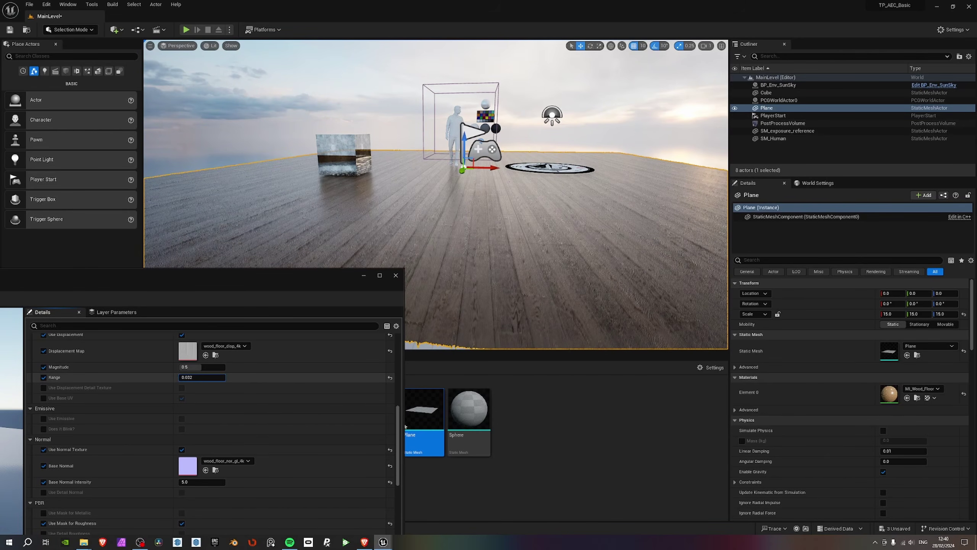
{"action": "mouse_move", "coordinate": [207, 367]}
{"action": "left_mouse_down"}
{"action": "mouse_move", "coordinate": [183, 385]}
{"action": "mouse_move", "coordinate": [202, 377]}
{"action": "left_mouse_up"}
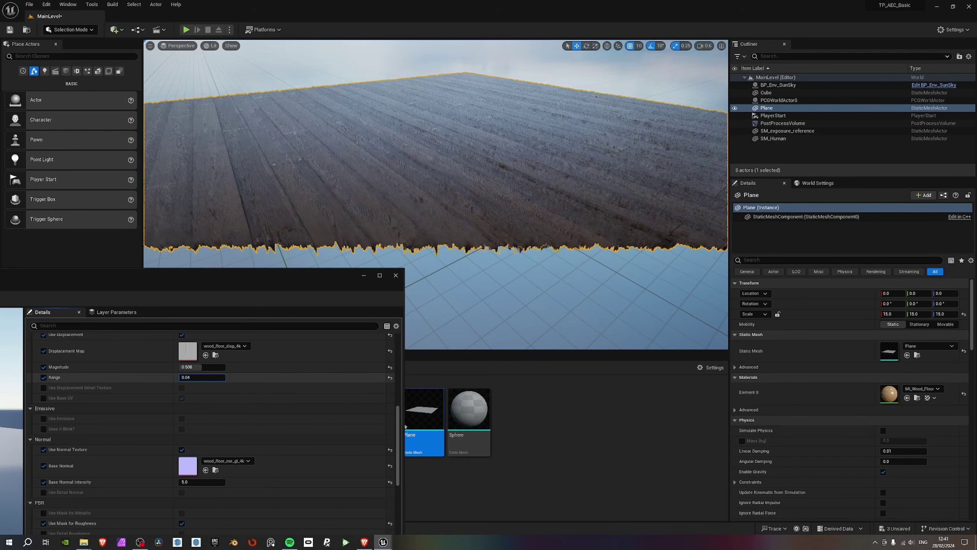
Open the static mesh of the level's cube, enable Nanite support on it and apply the change.
{"action": "right_click_drag", "start_coordinate": [327, 171], "coordinate": [396, 132]}
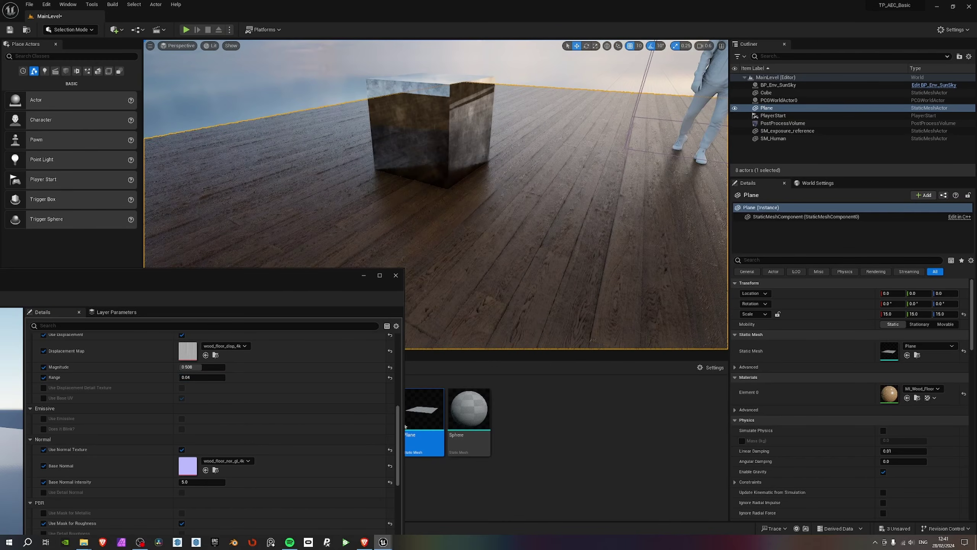
{"action": "left_click", "coordinate": [397, 133]}
{"action": "left_click_drag", "start_coordinate": [290, 276], "coordinate": [660, 466]}
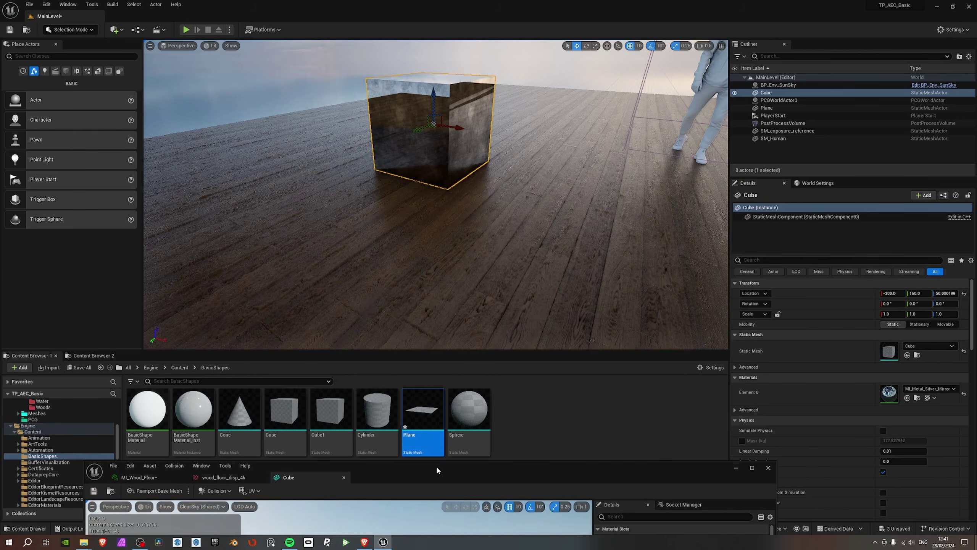
{"action": "left_click_drag", "start_coordinate": [437, 468], "coordinate": [508, 197]}
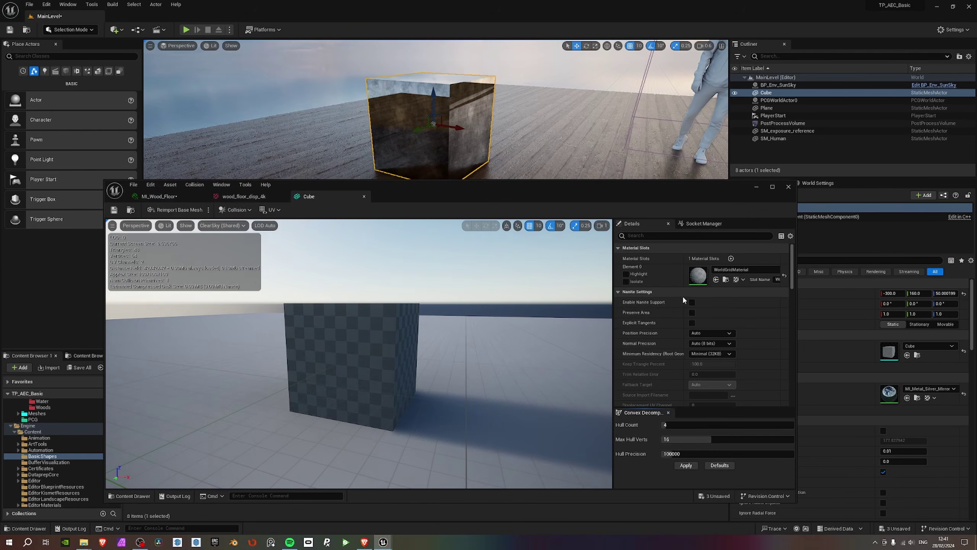
{"action": "left_click", "coordinate": [691, 302]}
{"action": "scroll", "coordinate": [780, 360], "scroll_direction": "down", "scroll_amount": 3}
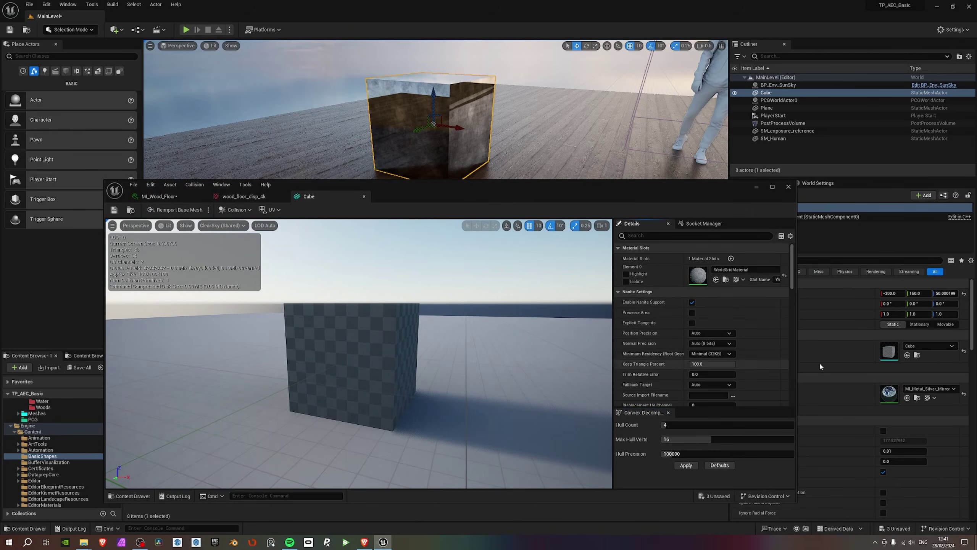
{"action": "scroll", "coordinate": [779, 360], "scroll_direction": "down", "scroll_amount": 1}
{"action": "left_click", "coordinate": [712, 314]}
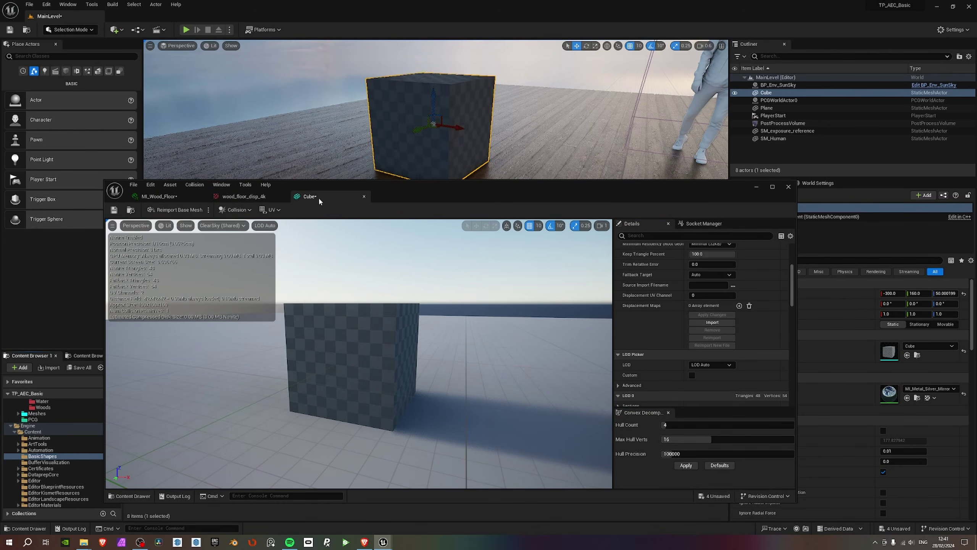
Locate the MI_Wood_Floor material instance in the content and assign it to the cube in the level.
{"action": "left_click_drag", "start_coordinate": [378, 187], "coordinate": [593, 253]}
{"action": "left_click", "coordinate": [459, 260]}
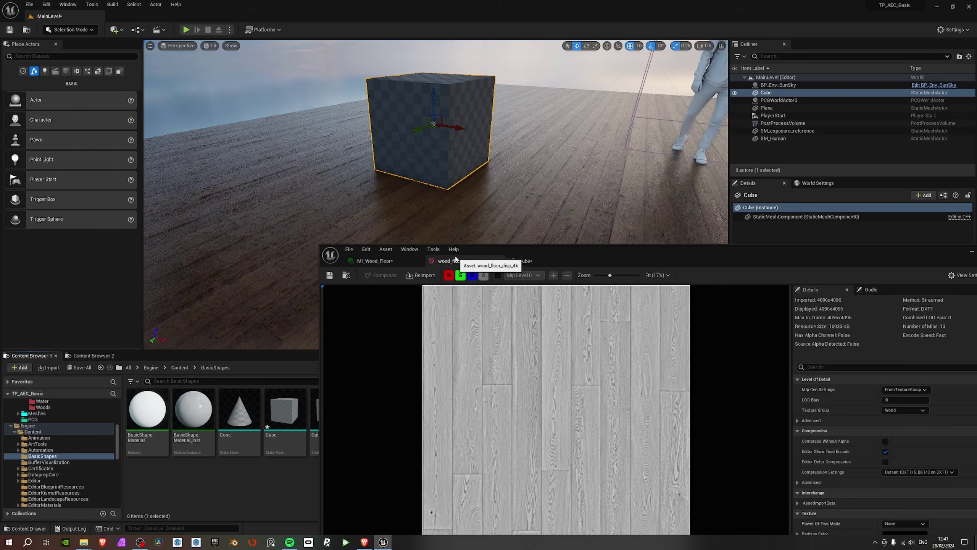
{"action": "left_click", "coordinate": [371, 261]}
{"action": "left_click", "coordinate": [346, 274]}
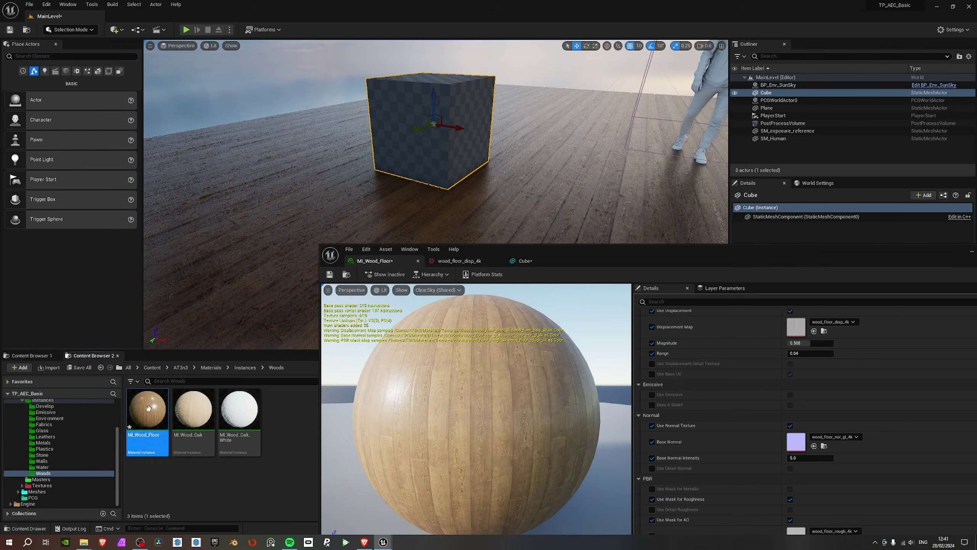
{"action": "left_click_drag", "start_coordinate": [132, 414], "coordinate": [419, 139]}
Check the cube's corners up close and reduce the wood floor material's displacement Range to 0.01.
{"action": "right_click_drag", "start_coordinate": [418, 140], "coordinate": [531, 158]}
{"action": "scroll", "coordinate": [461, 169], "scroll_direction": "down", "scroll_amount": 3}
{"action": "scroll", "coordinate": [538, 158], "scroll_direction": "up", "scroll_amount": 1}
{"action": "scroll", "coordinate": [519, 161], "scroll_direction": "down", "scroll_amount": 2}
{"action": "right_click_drag", "start_coordinate": [411, 89], "coordinate": [410, 88]}
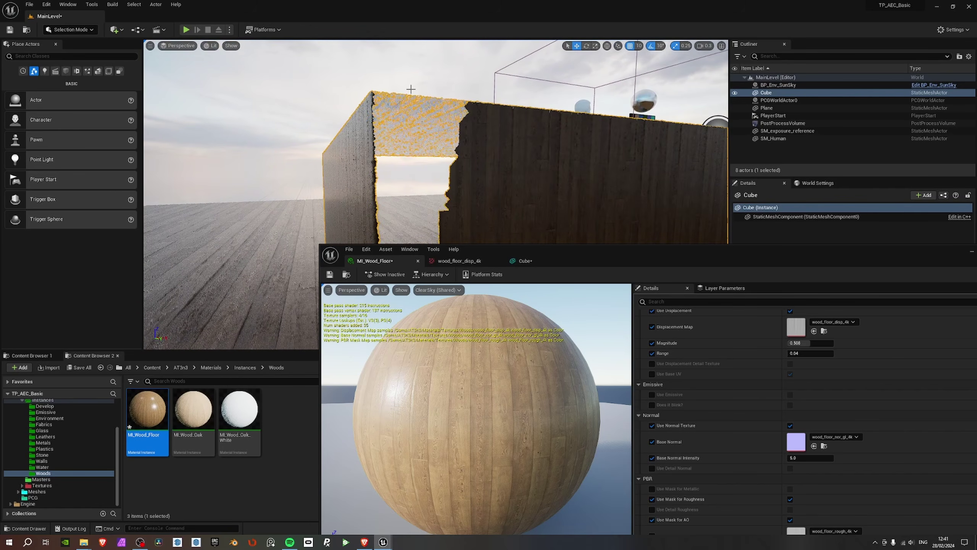
{"action": "right_click_drag", "start_coordinate": [437, 192], "coordinate": [428, 187]}
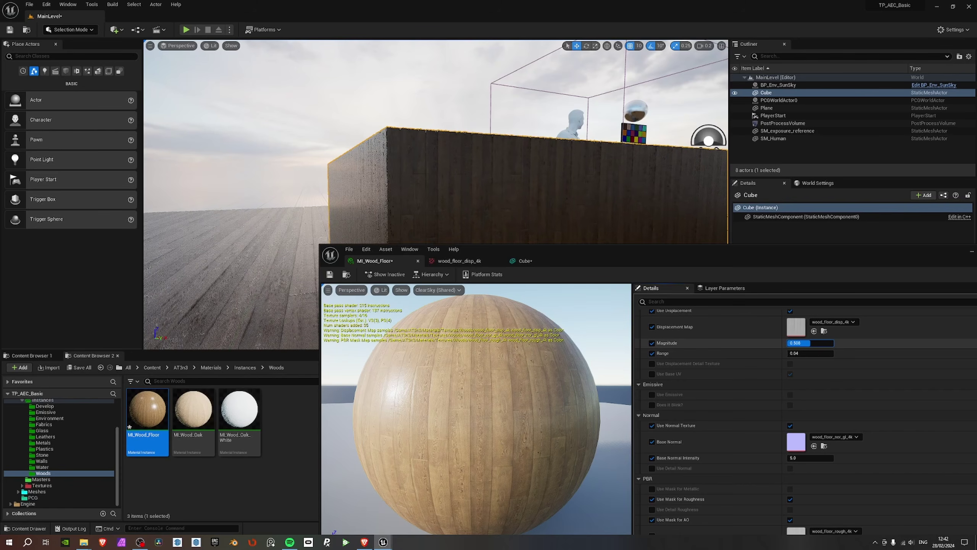
{"action": "mouse_move", "coordinate": [792, 353]}
{"action": "left_mouse_down"}
{"action": "mouse_move", "coordinate": [831, 353]}
{"action": "mouse_move", "coordinate": [792, 353]}
{"action": "left_mouse_up"}
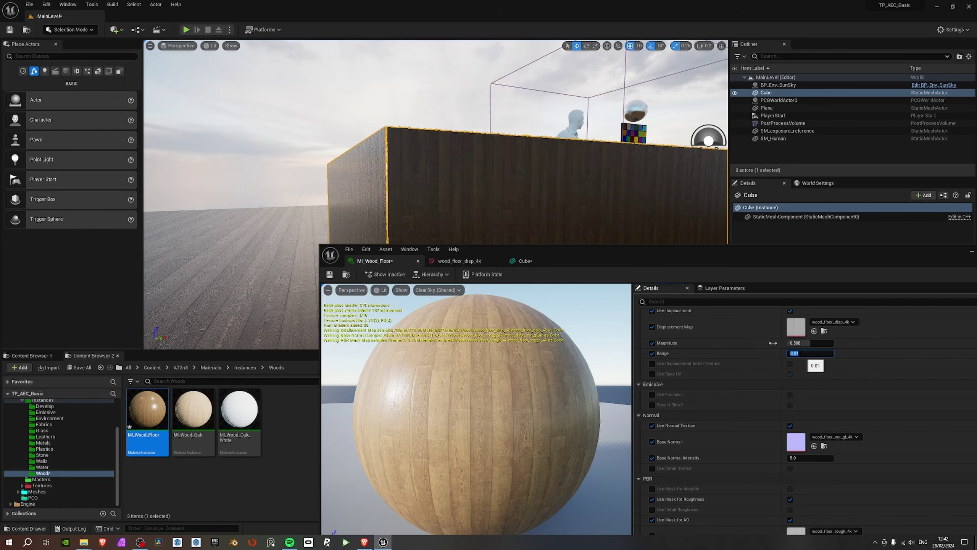
Examine the cube's surfaces and the floor plane's edge to judge the reduced displacement.
{"action": "left_click_drag", "start_coordinate": [538, 173], "coordinate": [623, 216], "text": "alt"}
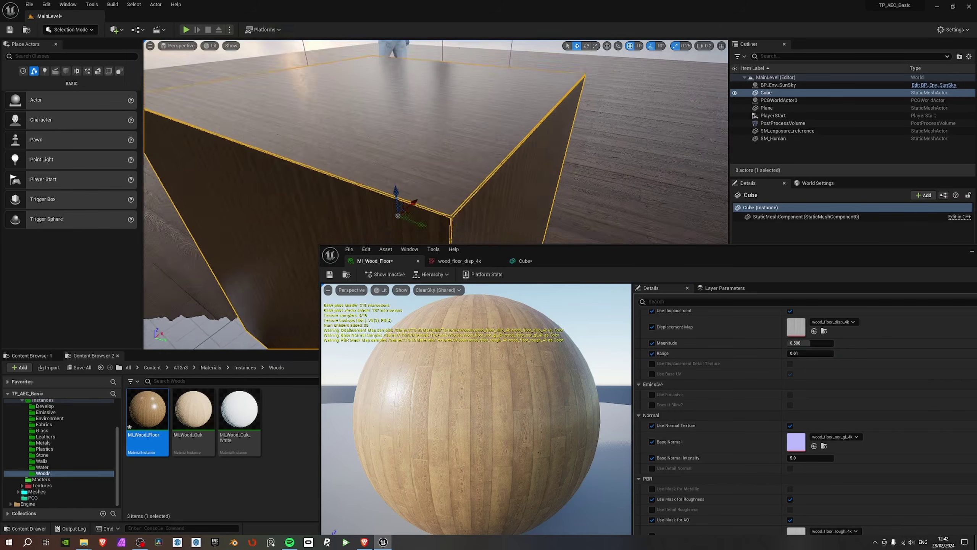
{"action": "right_click_drag", "start_coordinate": [623, 215], "coordinate": [717, 233]}
{"action": "scroll", "coordinate": [685, 219], "scroll_direction": "up", "scroll_amount": 2}
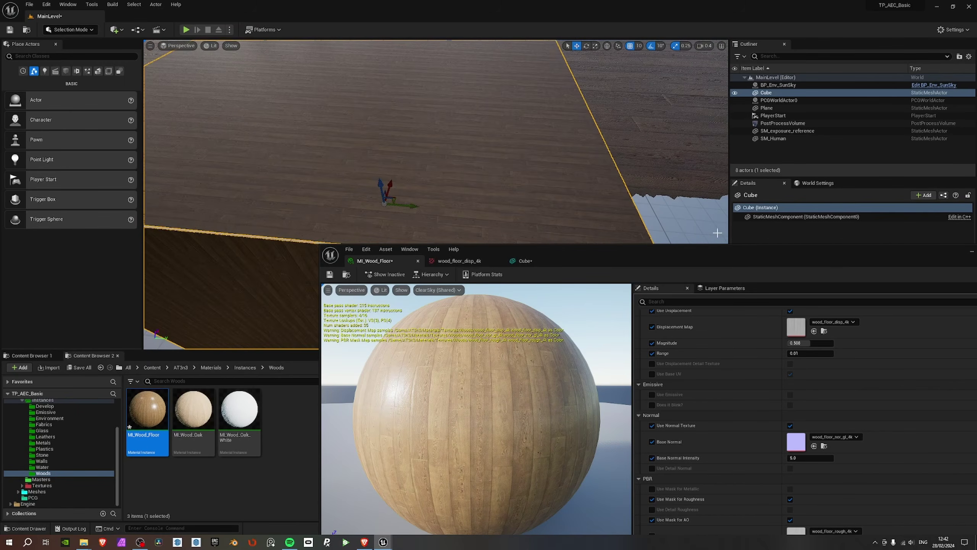
{"action": "left_click_drag", "start_coordinate": [655, 252], "coordinate": [613, 367]}
{"action": "right_click_drag", "start_coordinate": [597, 327], "coordinate": [671, 283]}
{"action": "scroll", "coordinate": [662, 308], "scroll_direction": "down", "scroll_amount": 2}
{"action": "scroll", "coordinate": [678, 295], "scroll_direction": "up", "scroll_amount": 3}
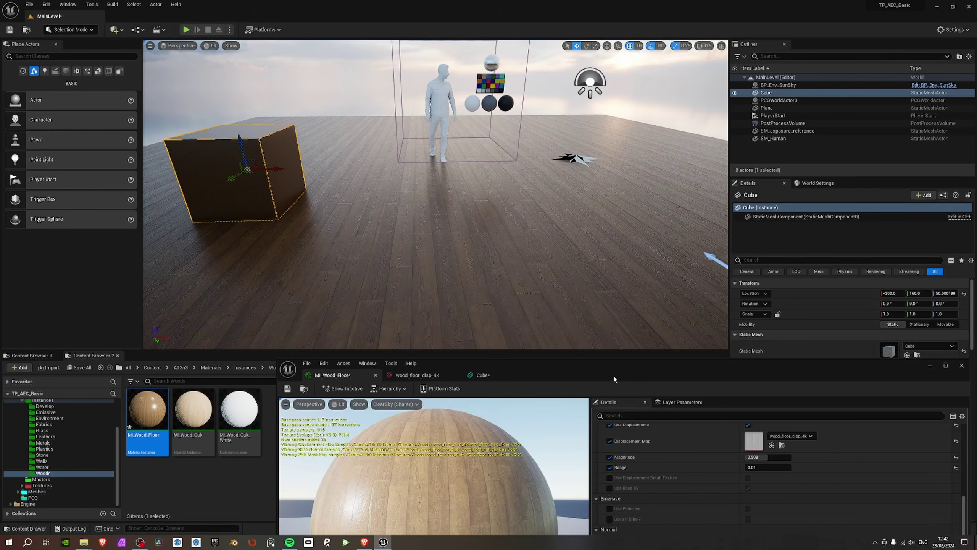
{"action": "left_click_drag", "start_coordinate": [613, 374], "coordinate": [388, 296]}
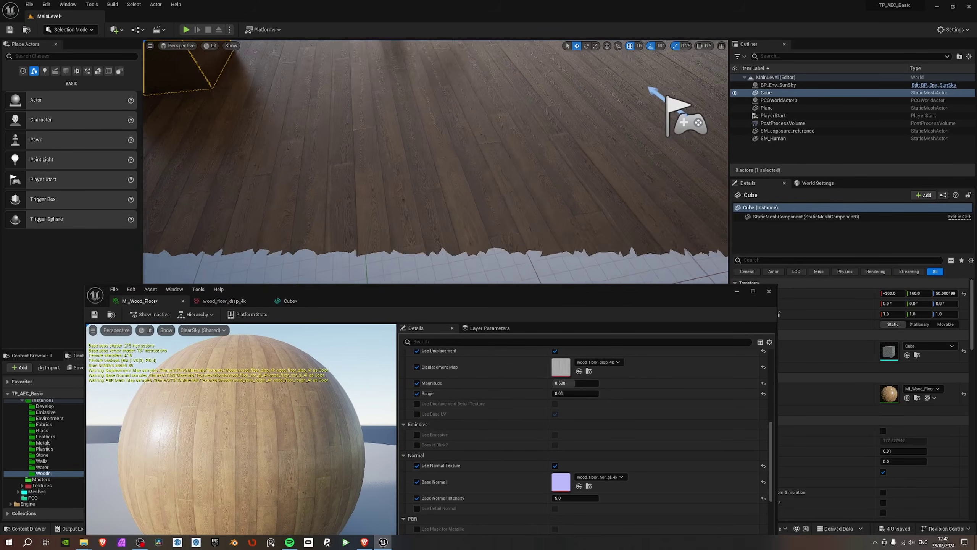
{"action": "right_click_drag", "start_coordinate": [494, 102], "coordinate": [490, 151]}
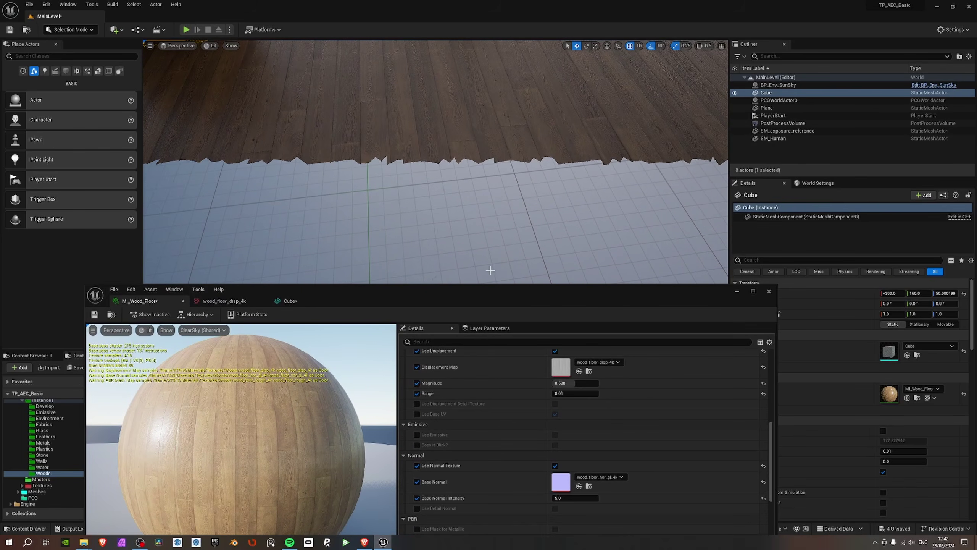
Turn off Use Displacement in the MI_Wood_Floor material instance and deactivate its parameter override.
{"action": "left_click_drag", "start_coordinate": [488, 312], "coordinate": [492, 114]}
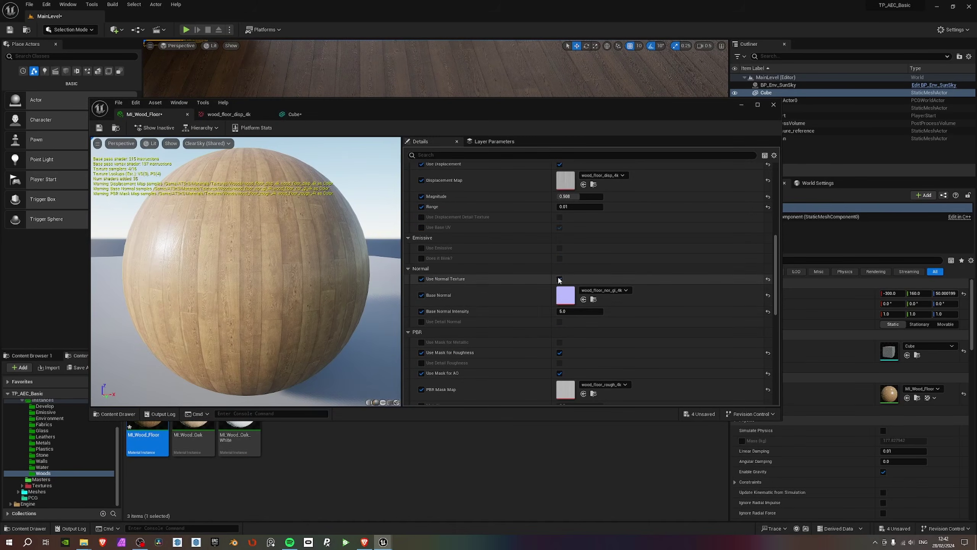
{"action": "scroll", "coordinate": [579, 248], "scroll_direction": "up", "scroll_amount": 3}
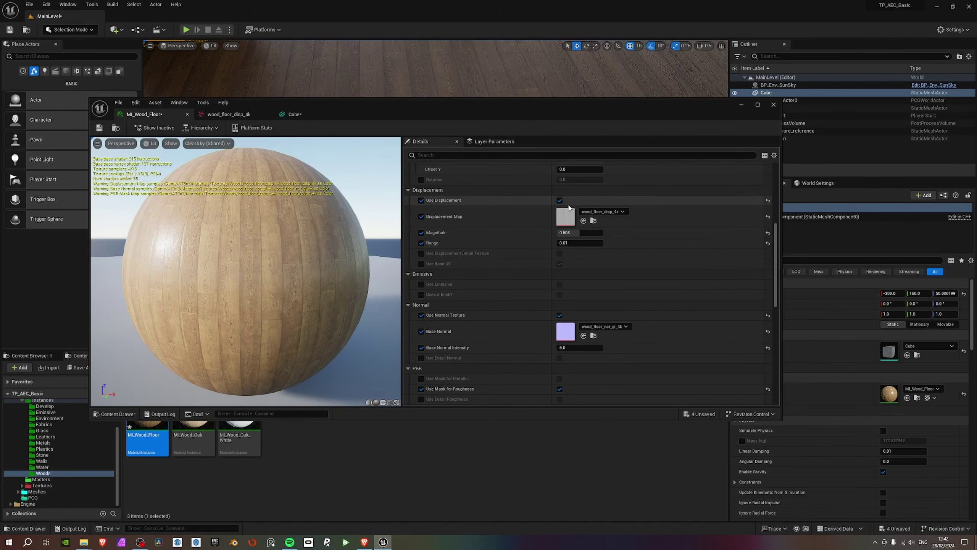
{"action": "left_click", "coordinate": [559, 200]}
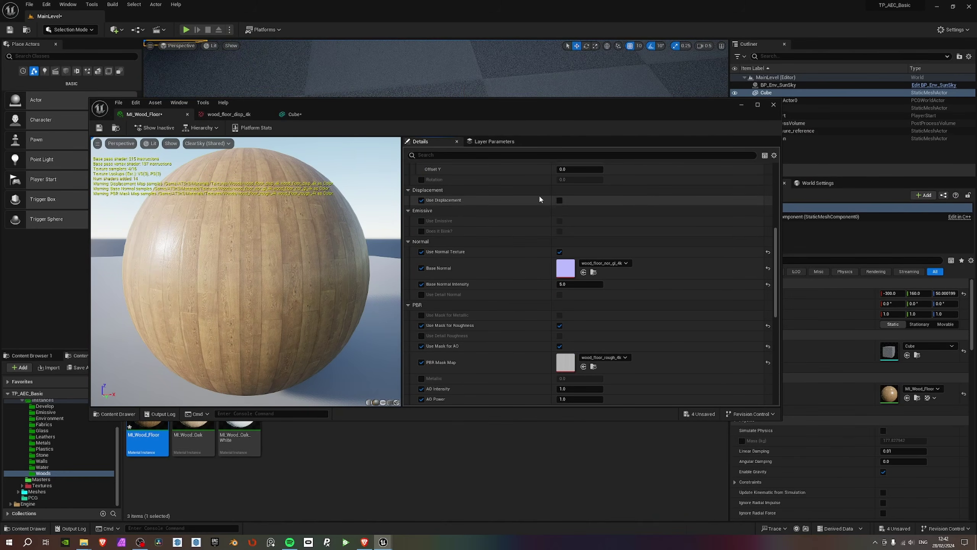
{"action": "left_click", "coordinate": [421, 200]}
Examine the wood floor and the cube up close and from a distance without displacement.
{"action": "left_click_drag", "start_coordinate": [480, 114], "coordinate": [492, 328]}
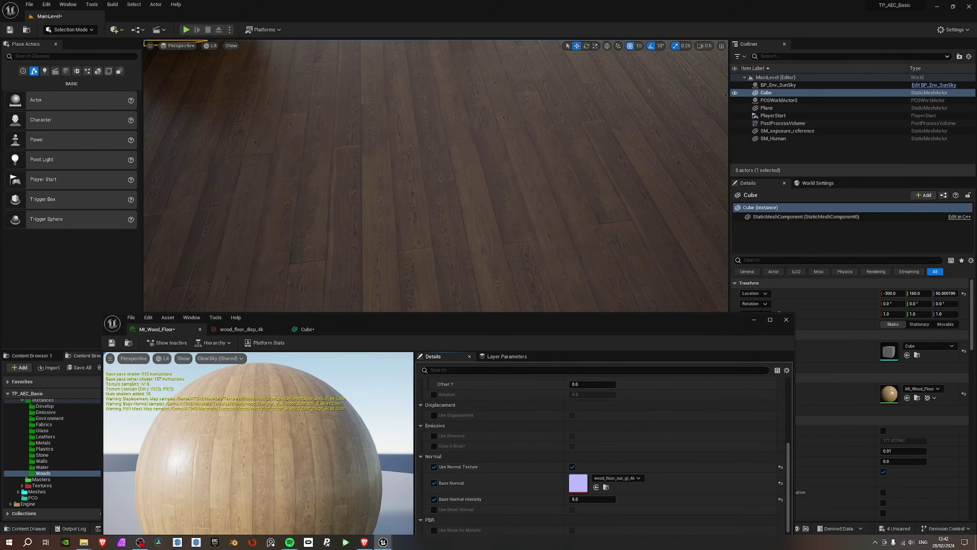
{"action": "right_click_drag", "start_coordinate": [436, 185], "coordinate": [406, 166]}
{"action": "scroll", "coordinate": [435, 179], "scroll_direction": "down", "scroll_amount": 1}
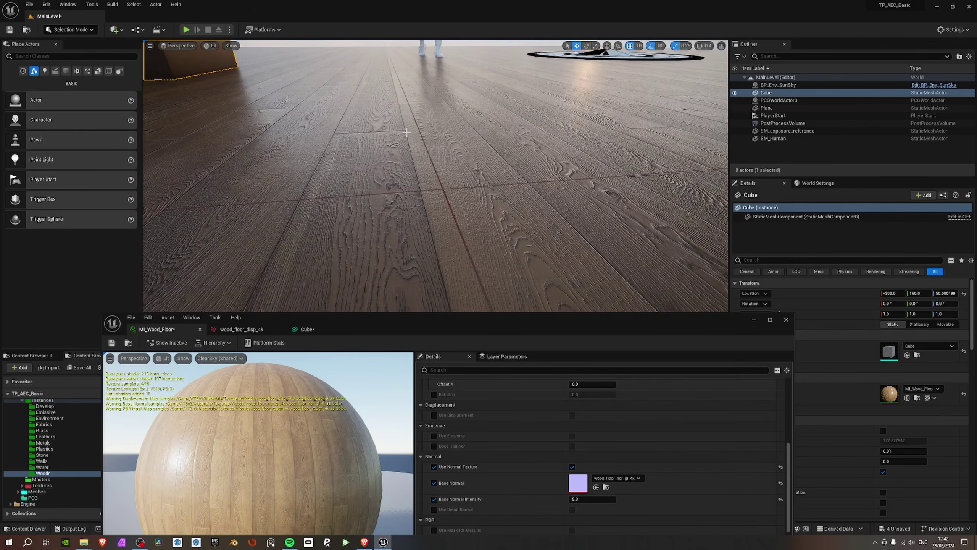
{"action": "scroll", "coordinate": [406, 112], "scroll_direction": "down", "scroll_amount": 10}
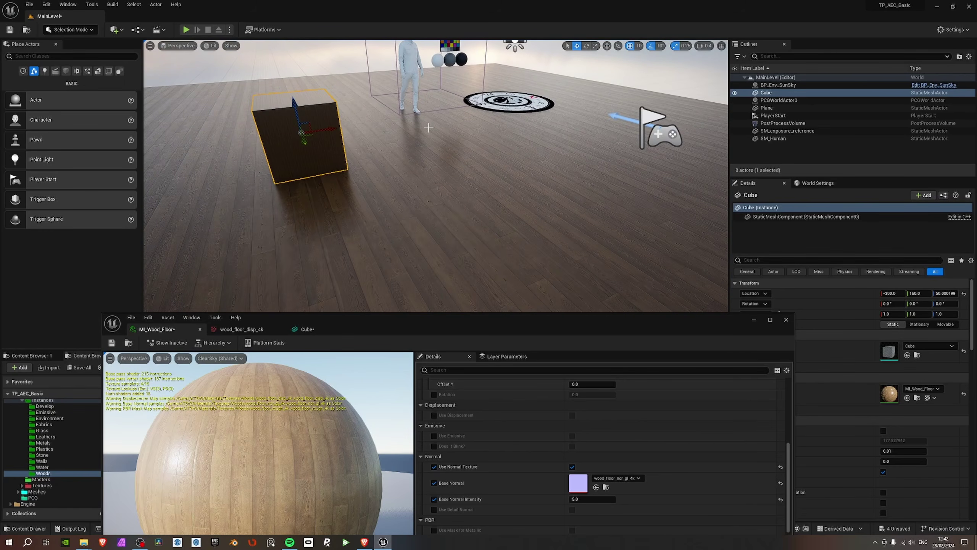
{"action": "key", "text": "f"}
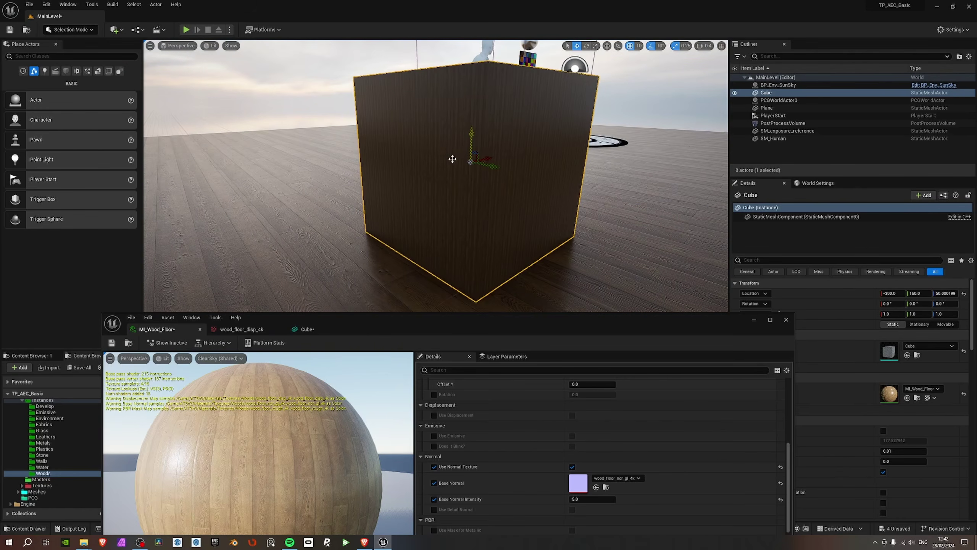
{"action": "right_click_drag", "start_coordinate": [456, 155], "coordinate": [456, 155]}
{"action": "right_click_drag", "start_coordinate": [492, 194], "coordinate": [493, 194]}
Disable Nanite support on the Cube mesh, apply and save the change, and close the Cube and wood_floor_disp_4k editors.
{"action": "left_click_drag", "start_coordinate": [438, 315], "coordinate": [507, 136]}
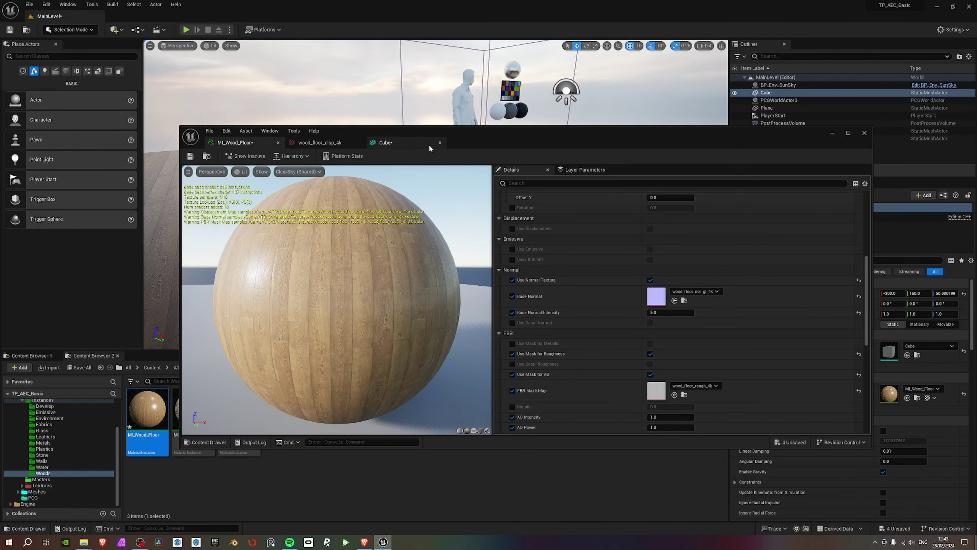
{"action": "left_click", "coordinate": [382, 142]}
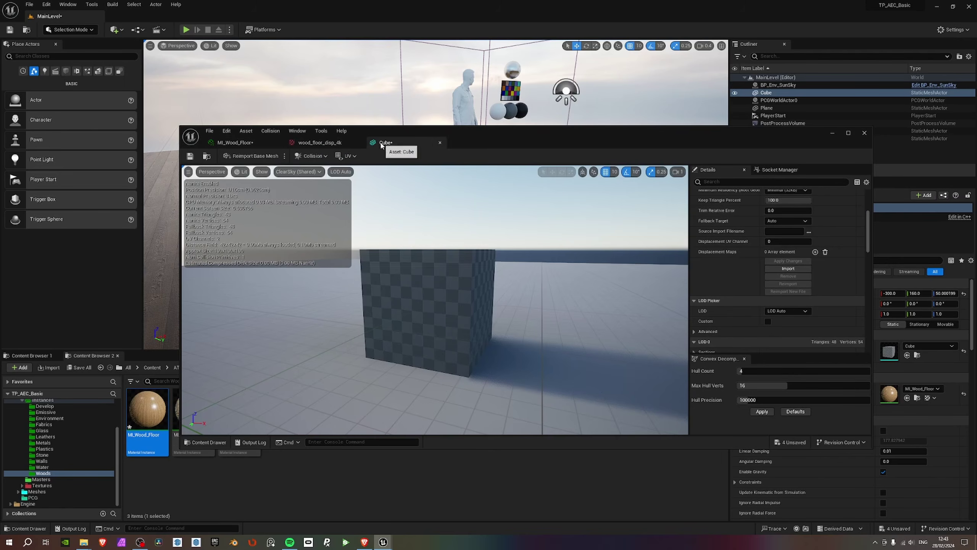
{"action": "scroll", "coordinate": [774, 258], "scroll_direction": "up", "scroll_amount": 5}
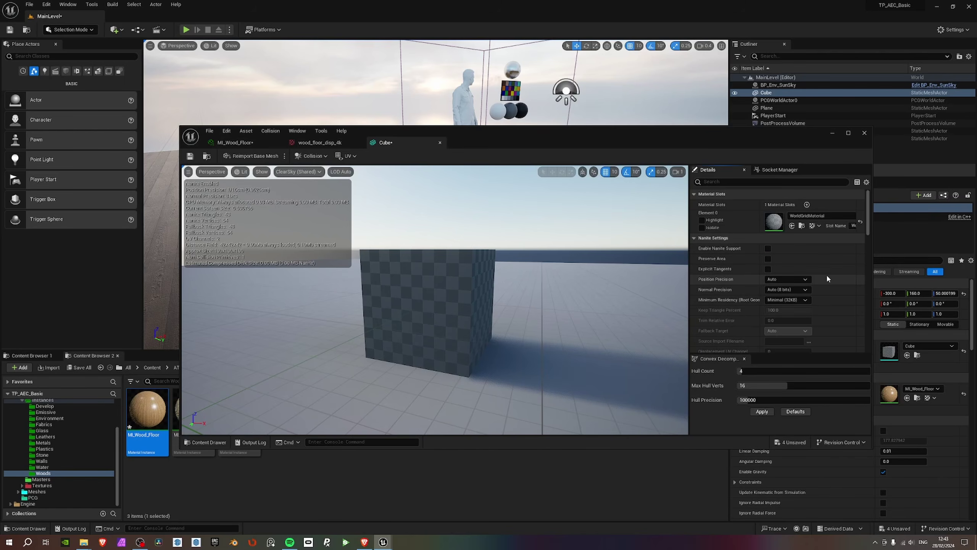
{"action": "scroll", "coordinate": [774, 259], "scroll_direction": "down", "scroll_amount": 5}
{"action": "left_click", "coordinate": [793, 237]}
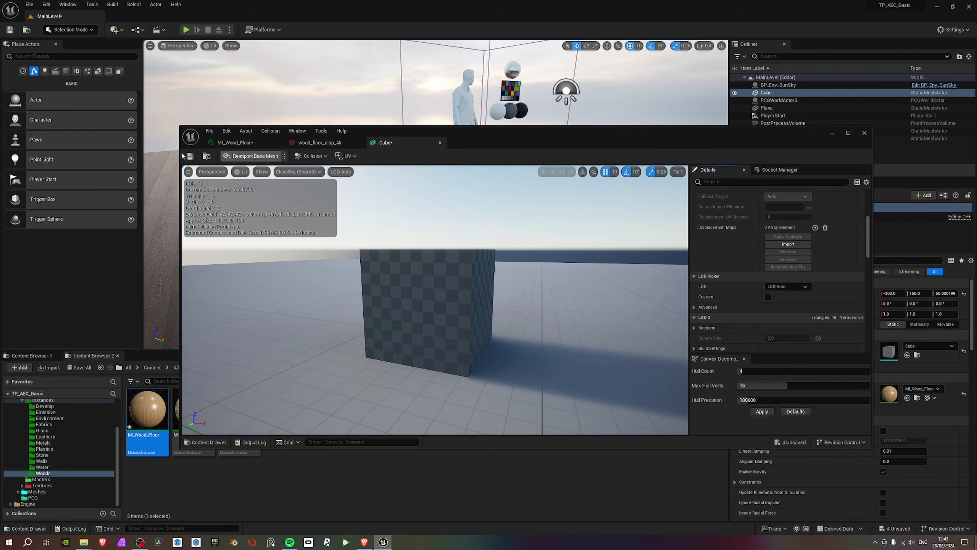
{"action": "left_click", "coordinate": [188, 156]}
{"action": "left_click", "coordinate": [440, 142]}
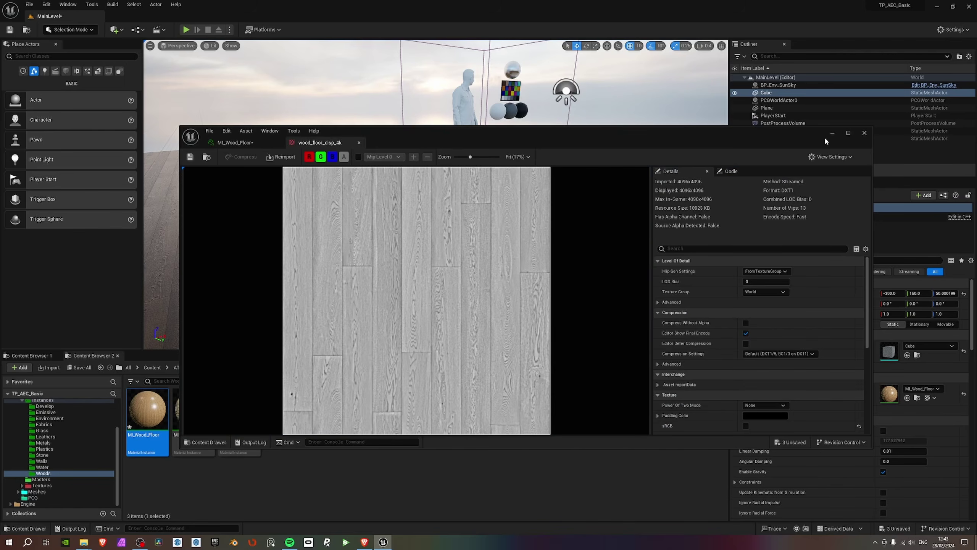
{"action": "left_click", "coordinate": [358, 144]}
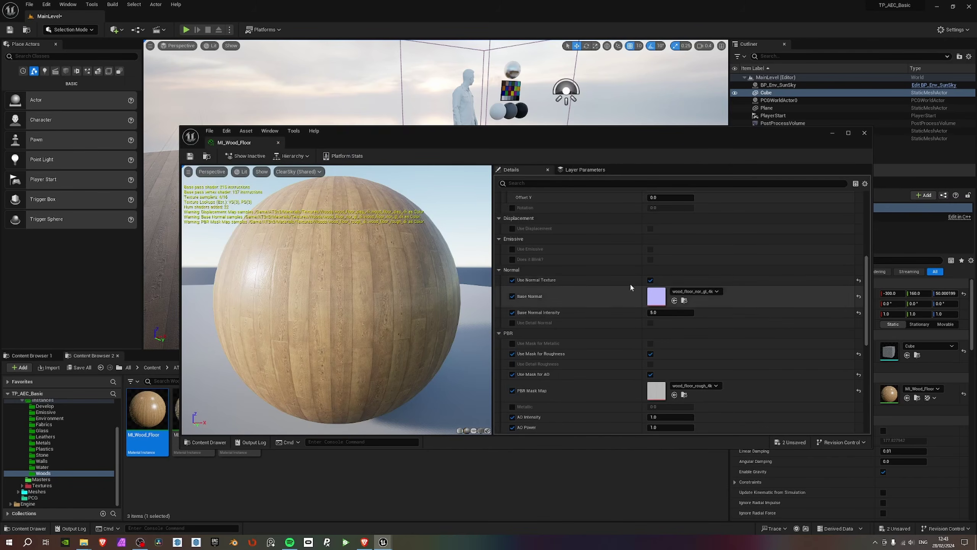
Enable Use Detail Texture and Use World Aligned Detail Texture in the MI_Wood_Floor material instance.
{"action": "scroll", "coordinate": [568, 273], "scroll_direction": "up", "scroll_amount": 10}
{"action": "scroll", "coordinate": [568, 281], "scroll_direction": "down", "scroll_amount": 1}
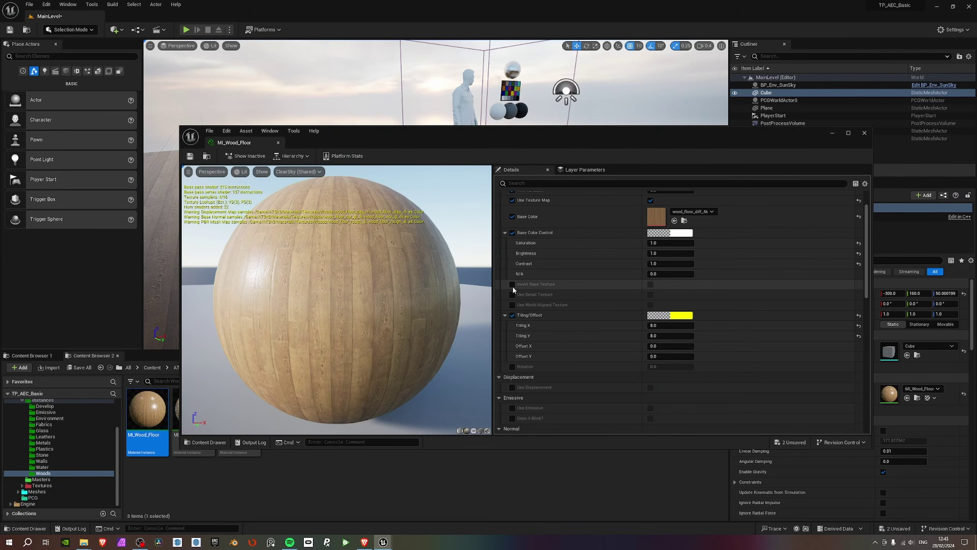
{"action": "left_click", "coordinate": [511, 294]}
{"action": "left_click", "coordinate": [650, 294]}
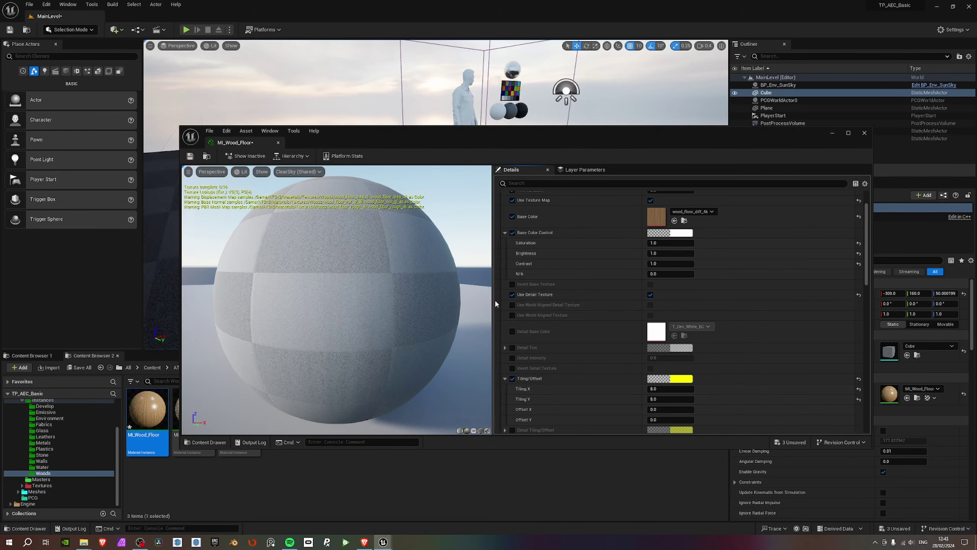
{"action": "left_click", "coordinate": [511, 304]}
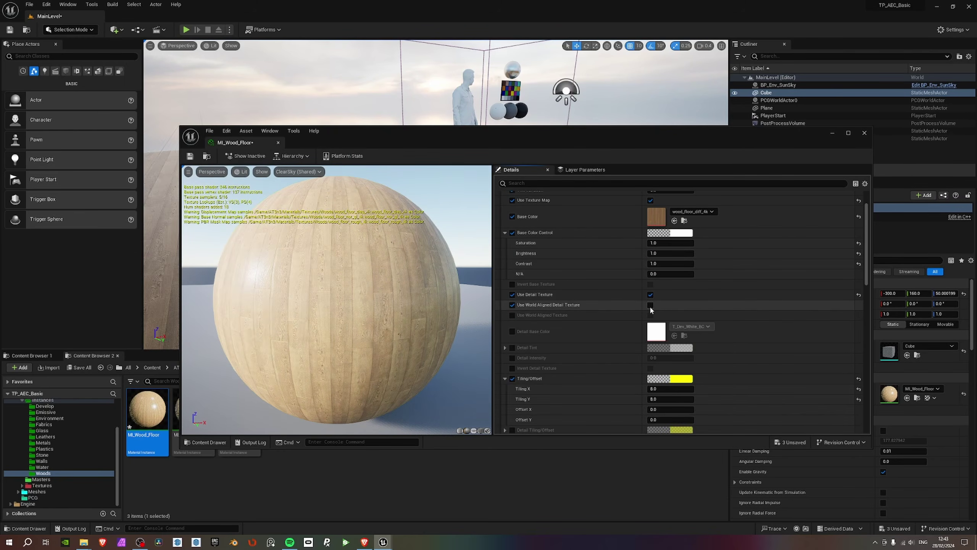
{"action": "left_click", "coordinate": [650, 305]}
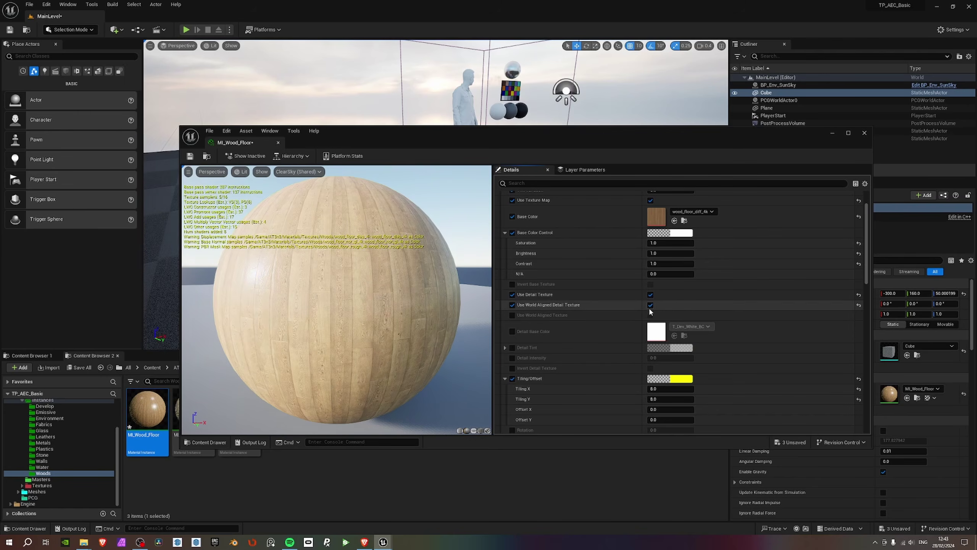
Activate Detail Base Color and assign it the T_Dirt2_BC texture from the project's DirtMasks folder.
{"action": "left_click", "coordinate": [512, 331]}
{"action": "left_click_drag", "start_coordinate": [565, 139], "coordinate": [628, 148]}
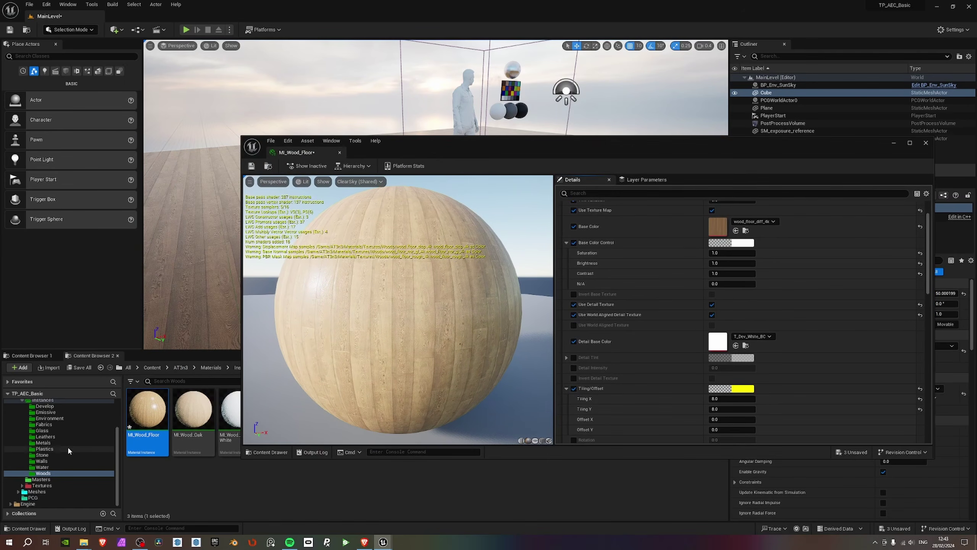
{"action": "scroll", "coordinate": [57, 449], "scroll_direction": "up", "scroll_amount": 1}
{"action": "scroll", "coordinate": [58, 438], "scroll_direction": "down", "scroll_amount": 1}
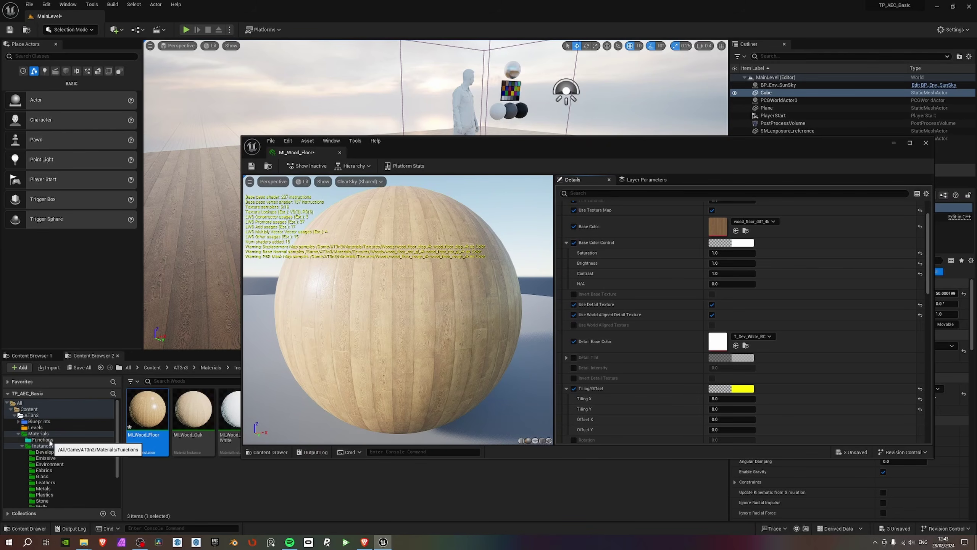
{"action": "left_click", "coordinate": [32, 356]}
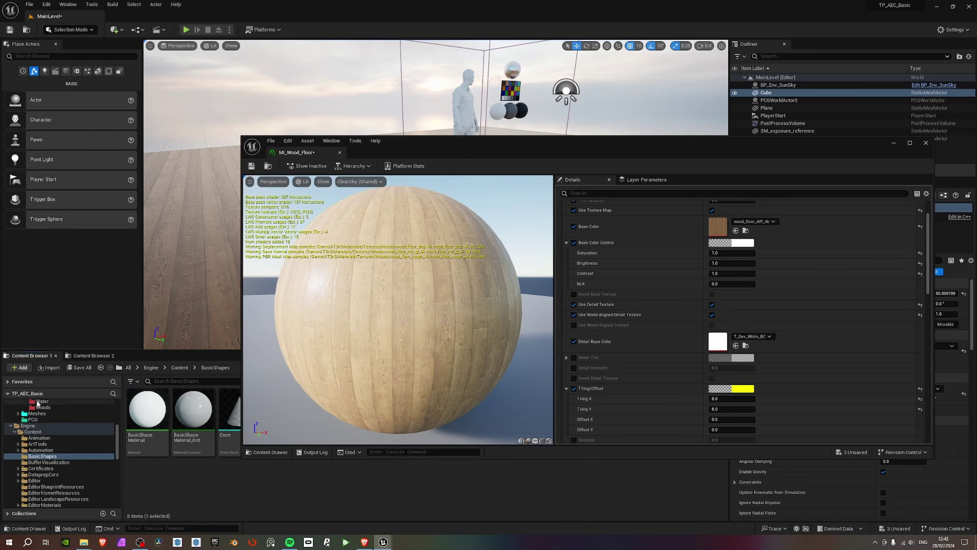
{"action": "left_click", "coordinate": [14, 433]}
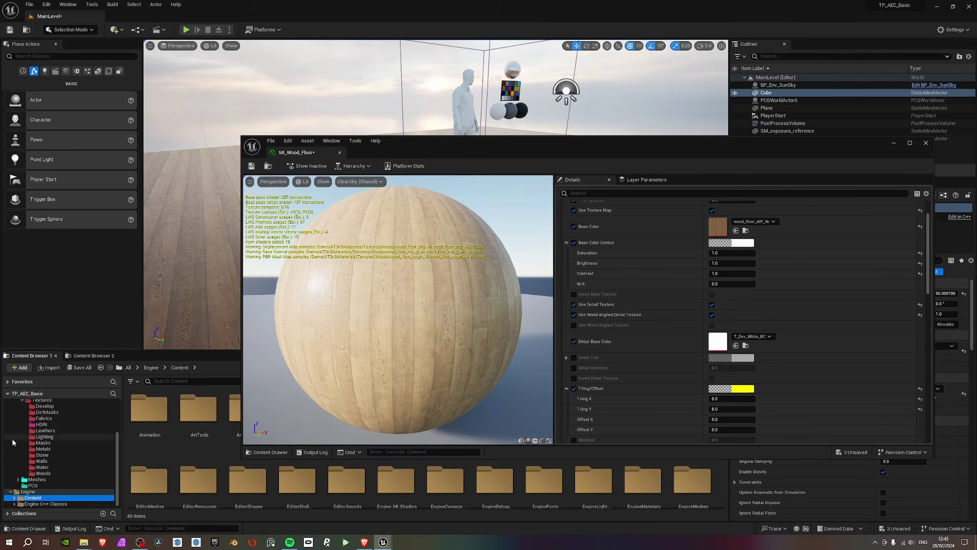
{"action": "left_click", "coordinate": [10, 492]}
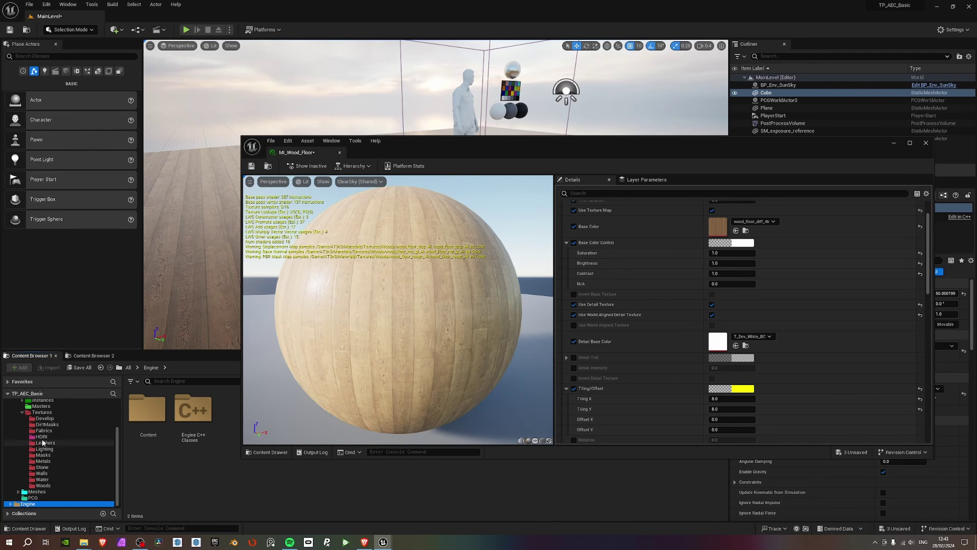
{"action": "left_click", "coordinate": [46, 424]}
{"action": "left_click", "coordinate": [147, 409]}
{"action": "left_click_drag", "start_coordinate": [147, 409], "coordinate": [717, 345]}
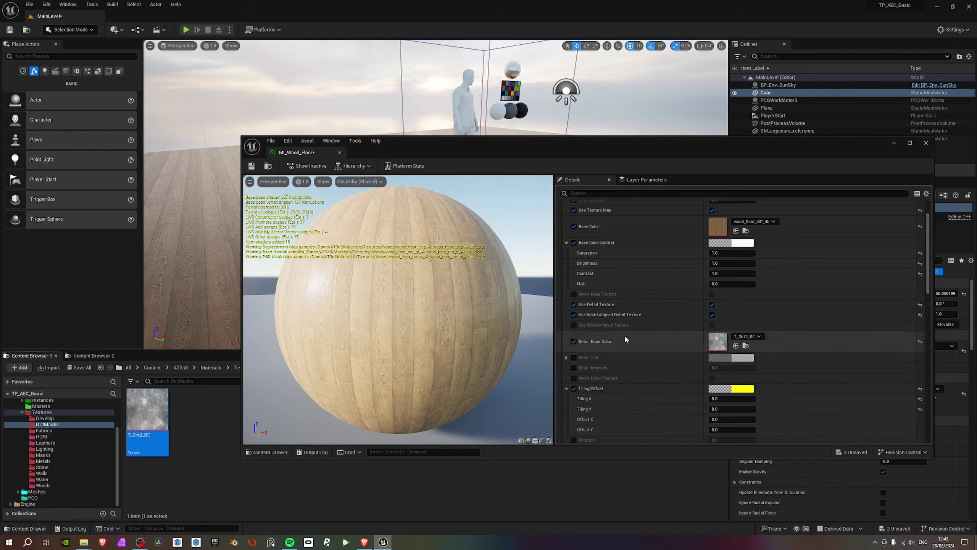
Activate Detail Tint and Detail Intensity, set the intensity to about 0.608, and check the dirt effect on the level's floor.
{"action": "left_click", "coordinate": [573, 357]}
{"action": "left_click", "coordinate": [574, 368]}
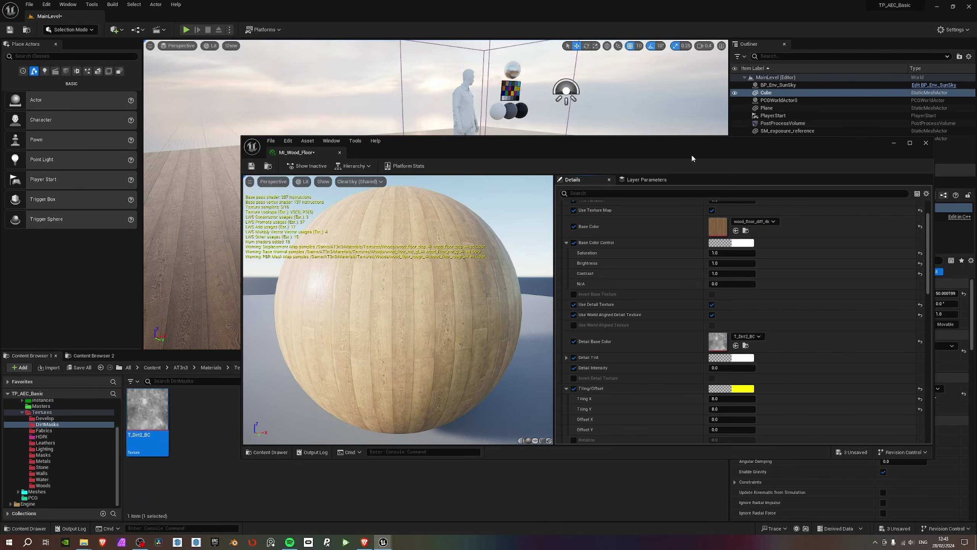
{"action": "left_click_drag", "start_coordinate": [692, 157], "coordinate": [556, 342]}
{"action": "right_click_drag", "start_coordinate": [589, 230], "coordinate": [556, 322]}
{"action": "scroll", "coordinate": [580, 477], "scroll_direction": "down", "scroll_amount": 3}
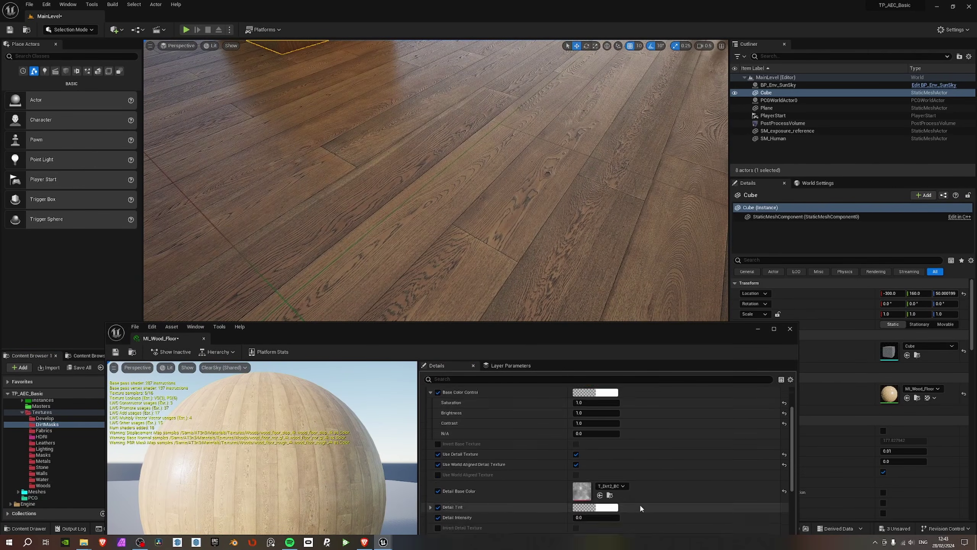
{"action": "left_click_drag", "start_coordinate": [596, 505], "coordinate": [607, 505]}
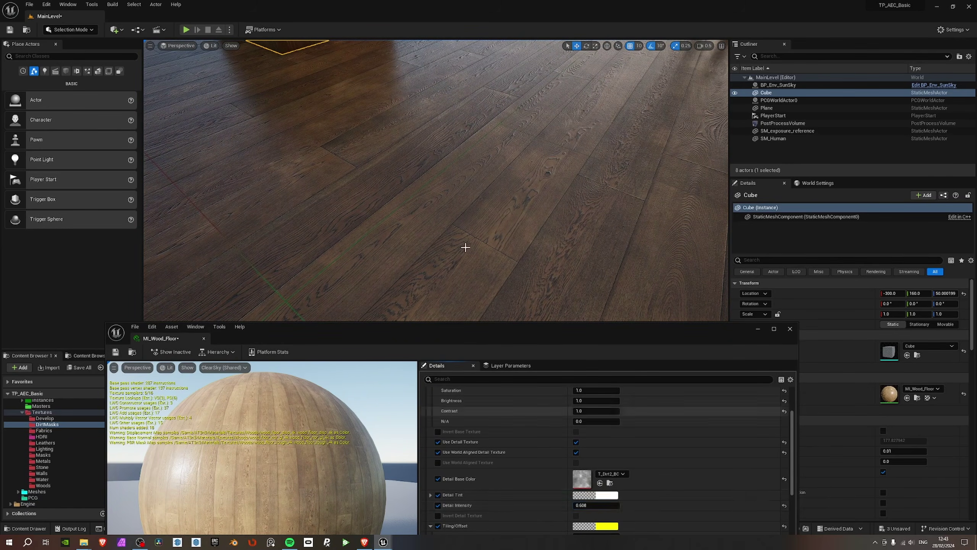
{"action": "right_click_drag", "start_coordinate": [465, 246], "coordinate": [485, 255]}
{"action": "scroll", "coordinate": [494, 244], "scroll_direction": "up", "scroll_amount": 2}
Look through MI_Wood_Floor's detail and world-aligned texture parameters for a control over the detail texture's tiling.
{"action": "scroll", "coordinate": [546, 471], "scroll_direction": "down", "scroll_amount": 3}
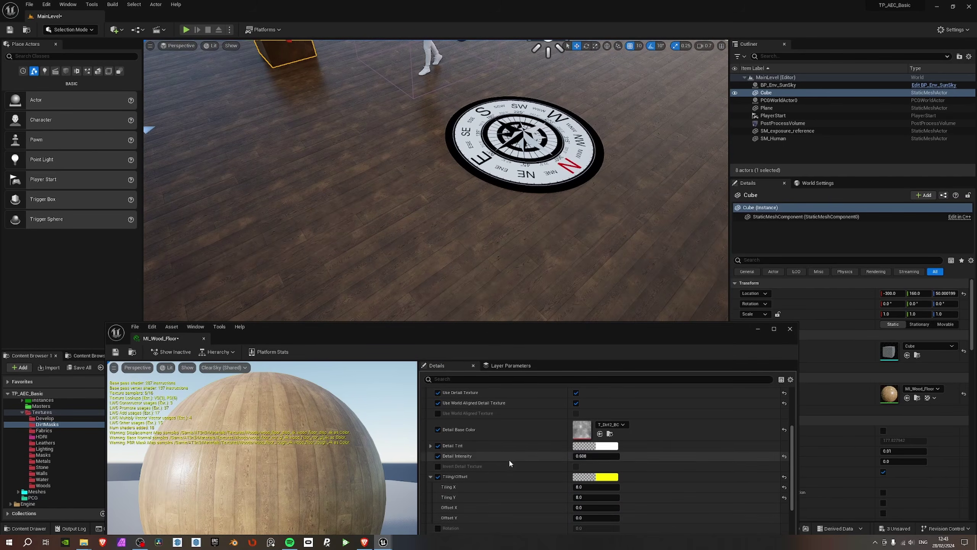
{"action": "scroll", "coordinate": [508, 456], "scroll_direction": "down", "scroll_amount": 5}
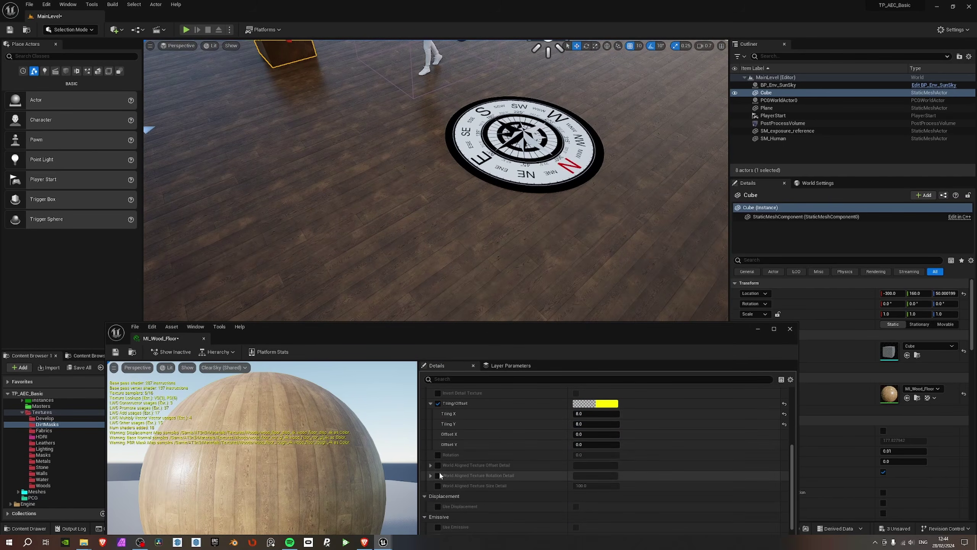
{"action": "scroll", "coordinate": [438, 442], "scroll_direction": "up", "scroll_amount": 1}
{"action": "scroll", "coordinate": [441, 426], "scroll_direction": "up", "scroll_amount": 2}
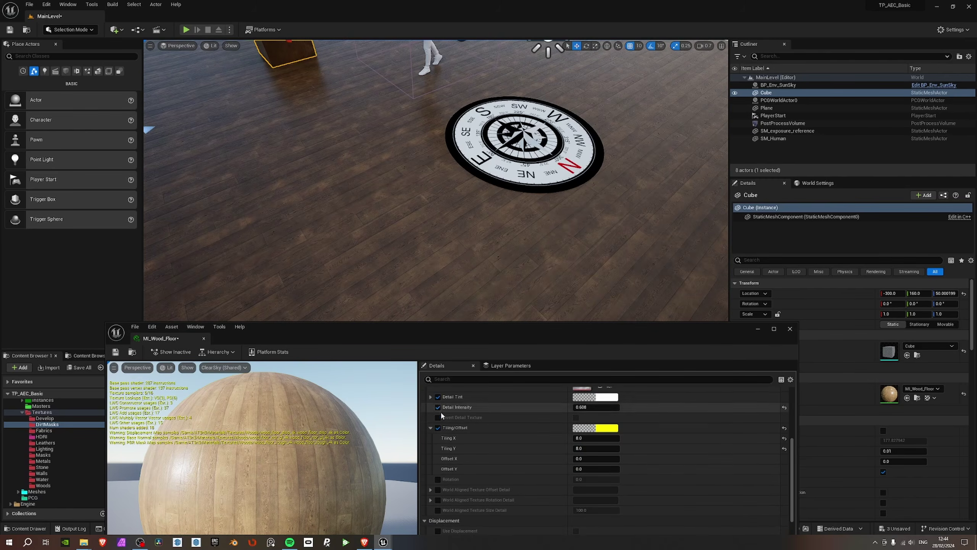
{"action": "scroll", "coordinate": [453, 451], "scroll_direction": "down", "scroll_amount": 4}
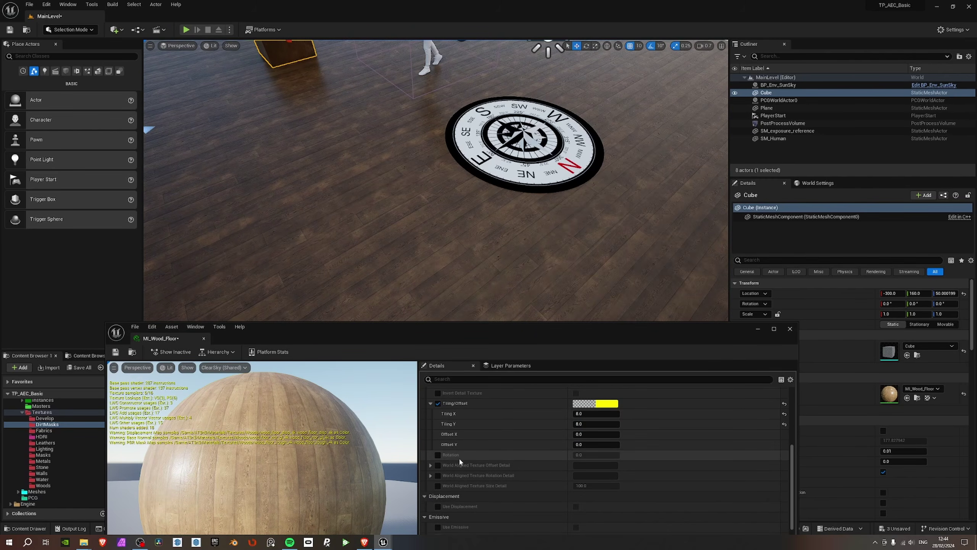
{"action": "scroll", "coordinate": [438, 452], "scroll_direction": "up", "scroll_amount": 8}
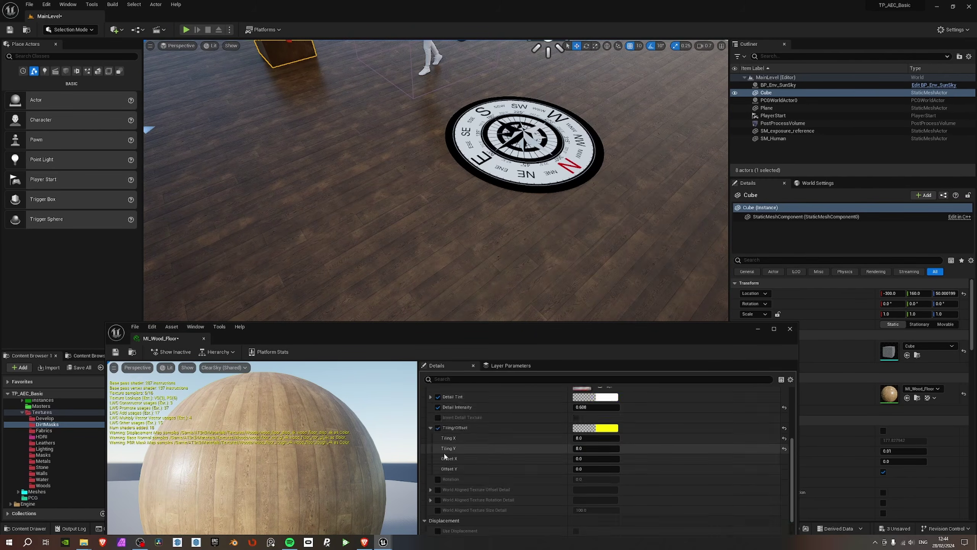
{"action": "scroll", "coordinate": [446, 427], "scroll_direction": "up", "scroll_amount": 1}
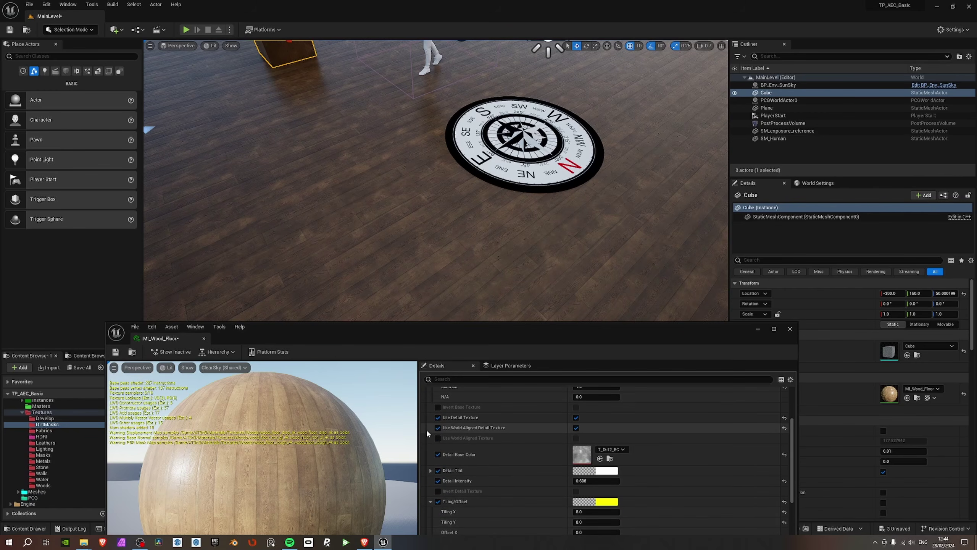
{"action": "scroll", "coordinate": [427, 433], "scroll_direction": "down", "scroll_amount": 1}
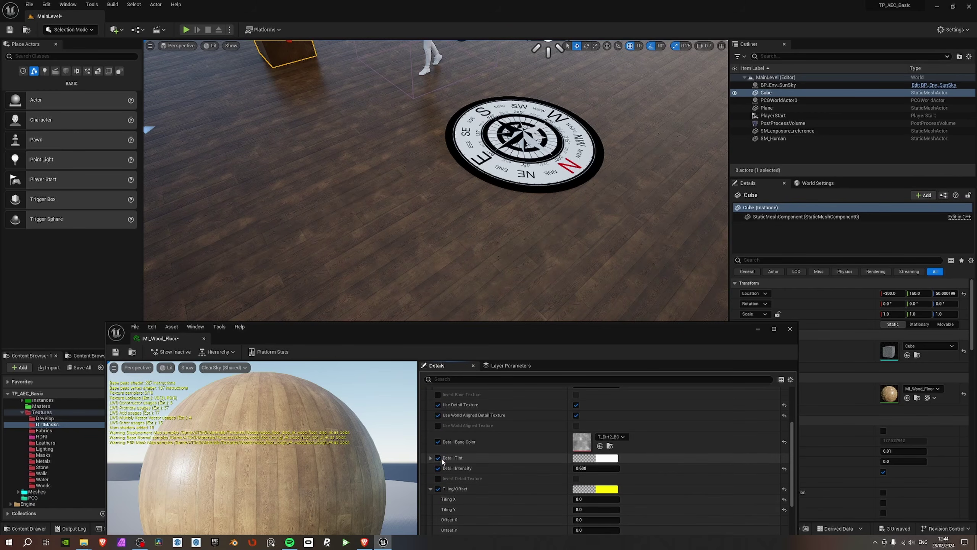
{"action": "scroll", "coordinate": [439, 460], "scroll_direction": "down", "scroll_amount": 2}
{"action": "scroll", "coordinate": [435, 460], "scroll_direction": "down", "scroll_amount": 3}
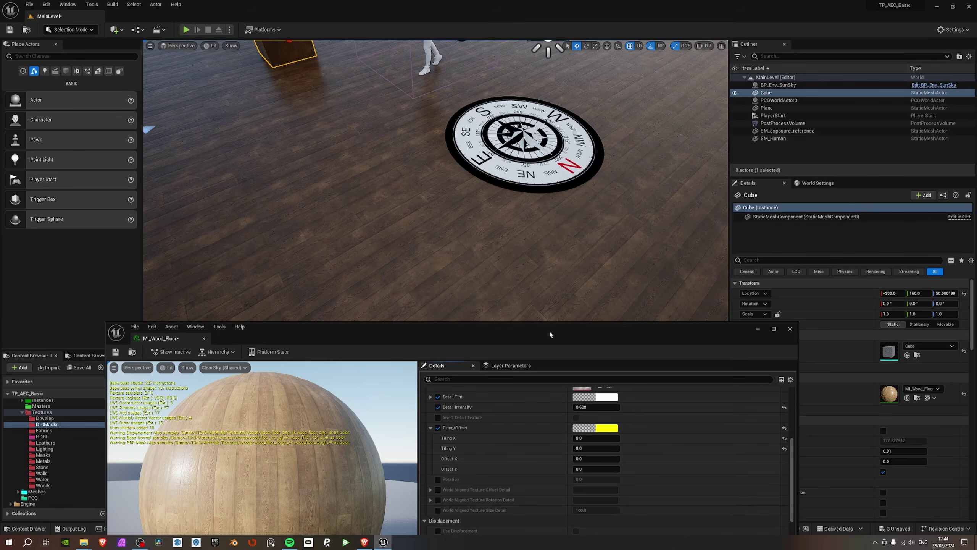
Turn off Use World Aligned Detail Texture in MI_Wood_Floor and deactivate its parameter override.
{"action": "left_click_drag", "start_coordinate": [549, 329], "coordinate": [552, 43]}
{"action": "double_click", "coordinate": [552, 43]}
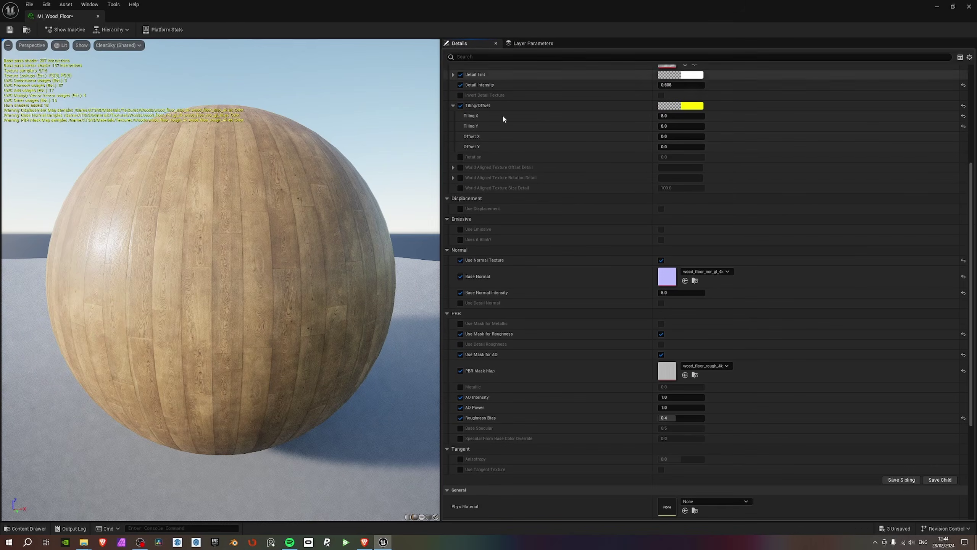
{"action": "scroll", "coordinate": [504, 215], "scroll_direction": "up", "scroll_amount": 10}
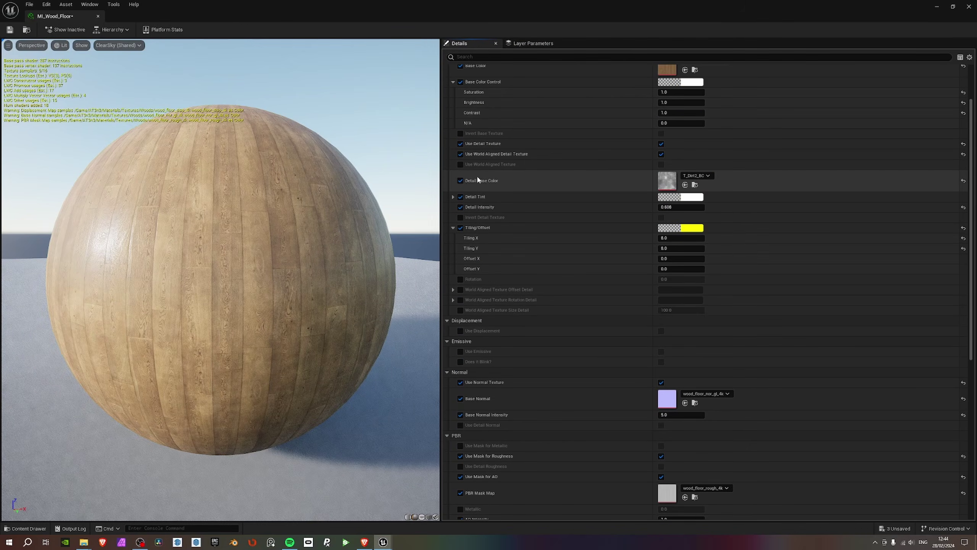
{"action": "scroll", "coordinate": [465, 184], "scroll_direction": "up", "scroll_amount": 2}
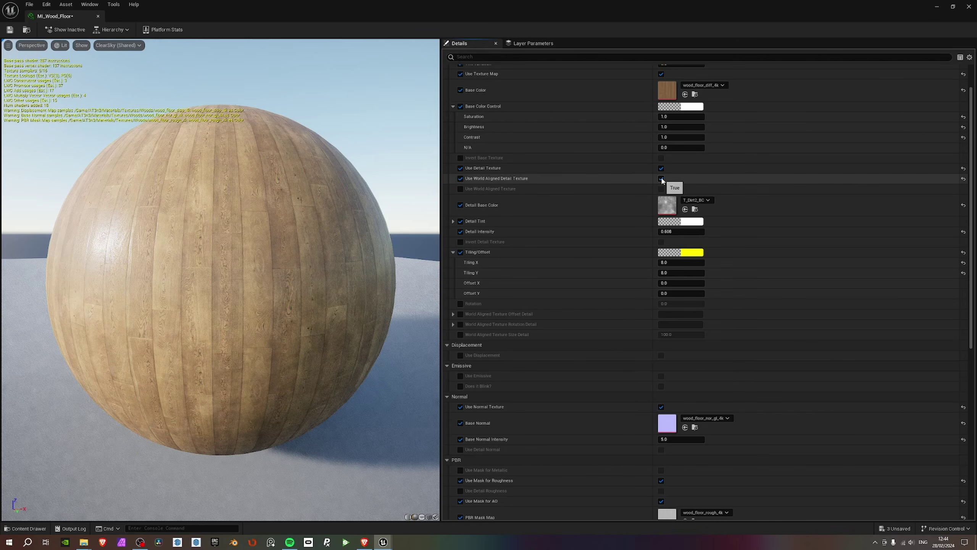
{"action": "left_click", "coordinate": [661, 179]}
{"action": "left_click", "coordinate": [460, 179]}
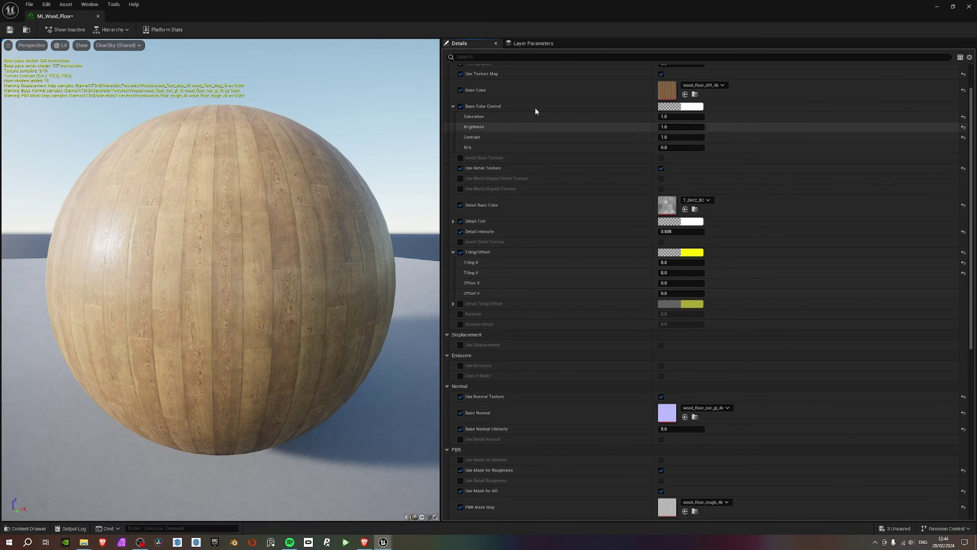
Activate the Detail Tiling/Offset parameter in MI_Wood_Floor and expand its individual tiling and offset values.
{"action": "left_click_drag", "start_coordinate": [565, 10], "coordinate": [381, 191]}
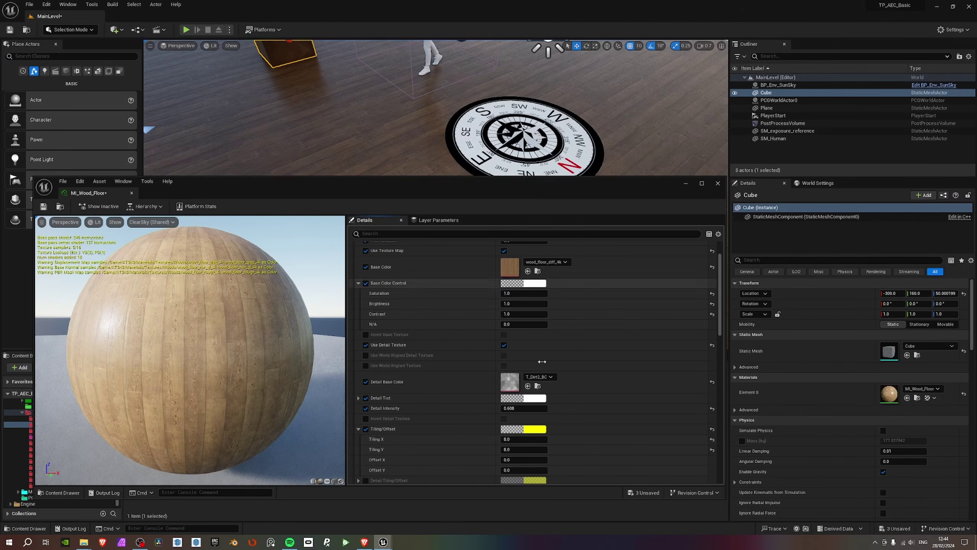
{"action": "scroll", "coordinate": [567, 433], "scroll_direction": "down", "scroll_amount": 4}
{"action": "left_click", "coordinate": [366, 408]}
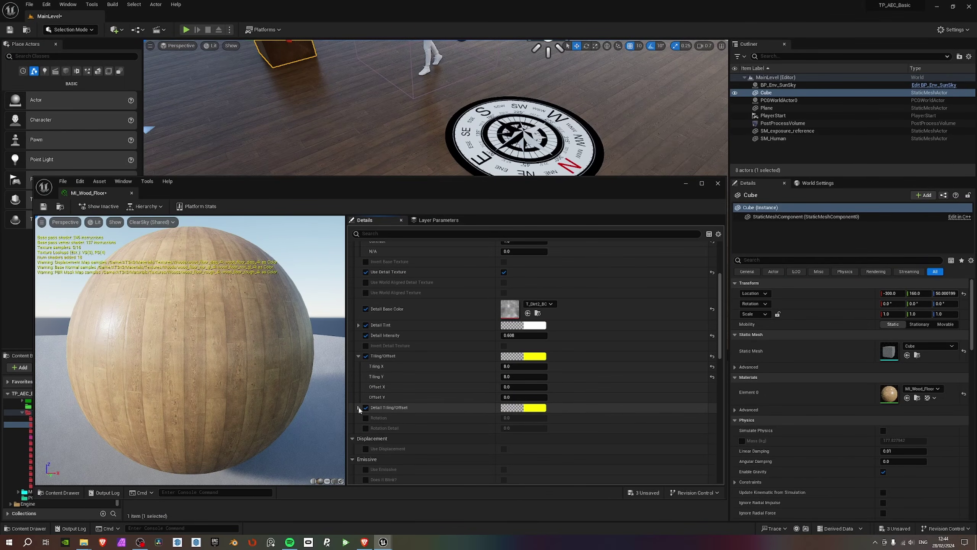
{"action": "left_click", "coordinate": [358, 407]}
{"action": "scroll", "coordinate": [466, 408], "scroll_direction": "down", "scroll_amount": 1}
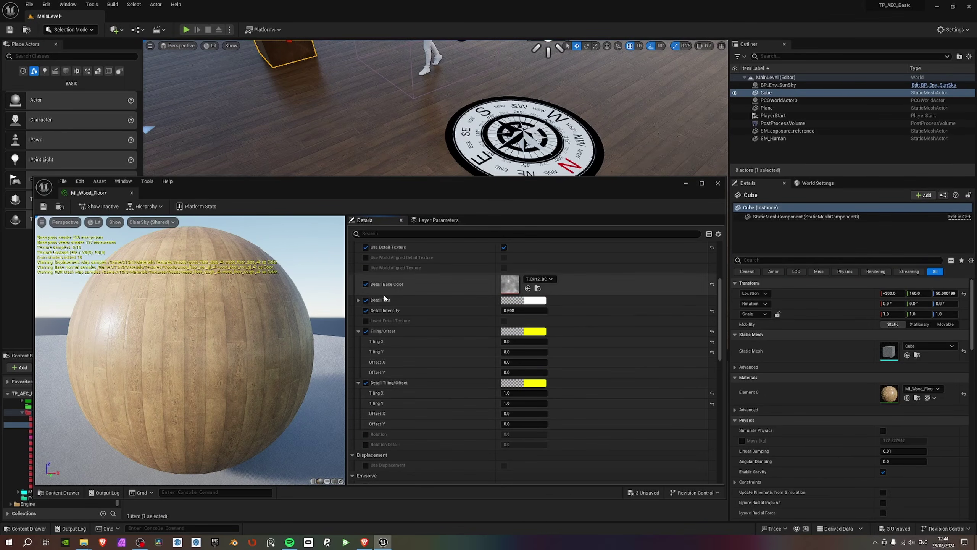
{"action": "scroll", "coordinate": [427, 288], "scroll_direction": "up", "scroll_amount": 1}
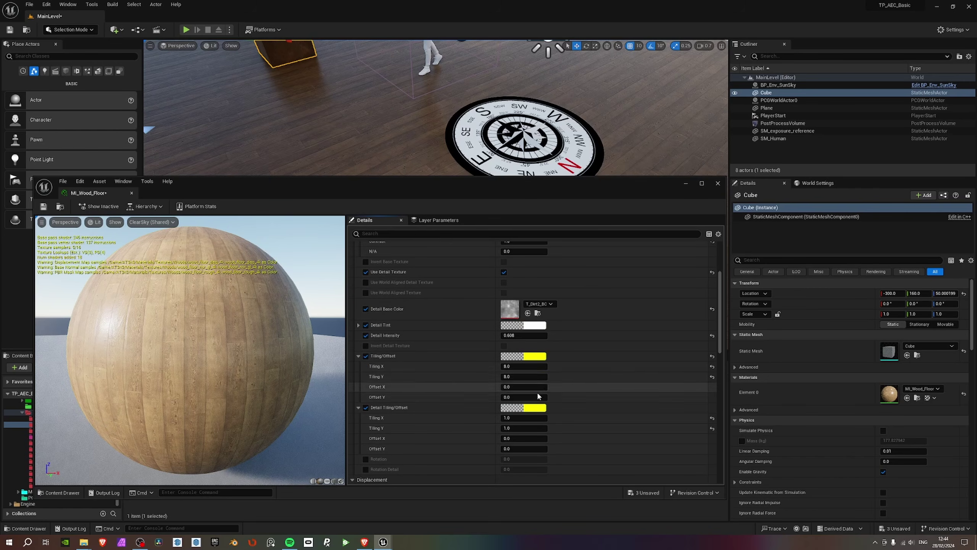
{"action": "scroll", "coordinate": [536, 393], "scroll_direction": "down", "scroll_amount": 3}
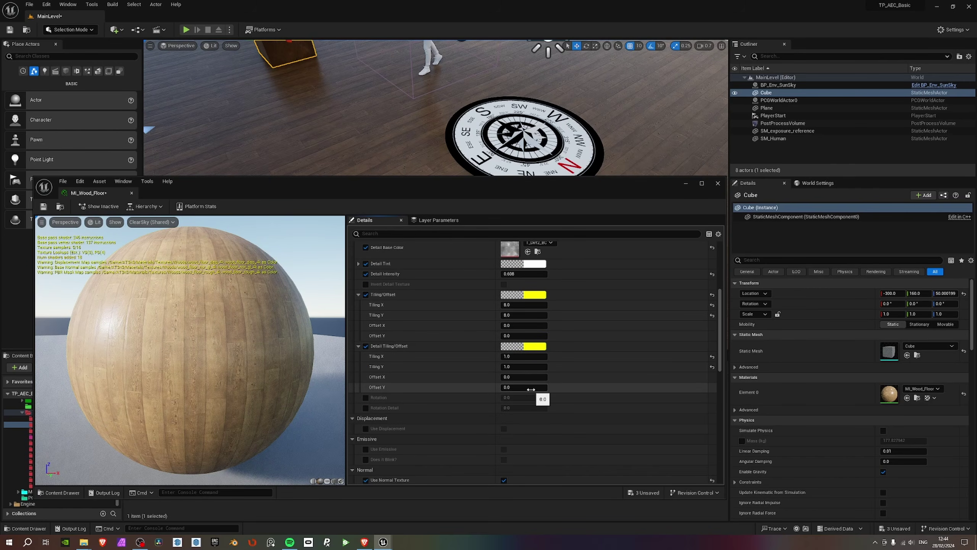
{"action": "scroll", "coordinate": [516, 408], "scroll_direction": "up", "scroll_amount": 2}
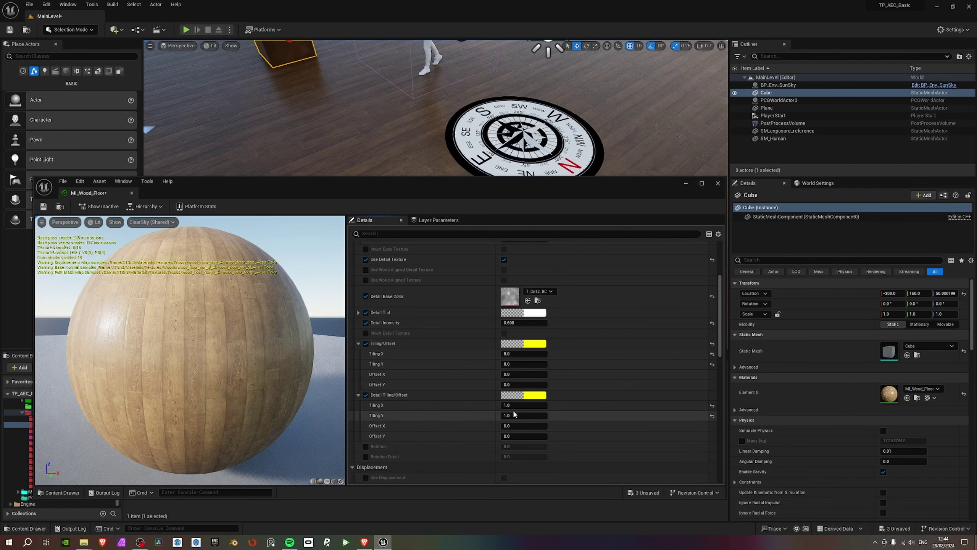
Set both Tiling X and Tiling Y of Detail Tiling/Offset to 0.5.
{"action": "left_click", "coordinate": [517, 404]}
{"action": "type", "text": ".5"}
{"action": "key", "text": "Tab"}
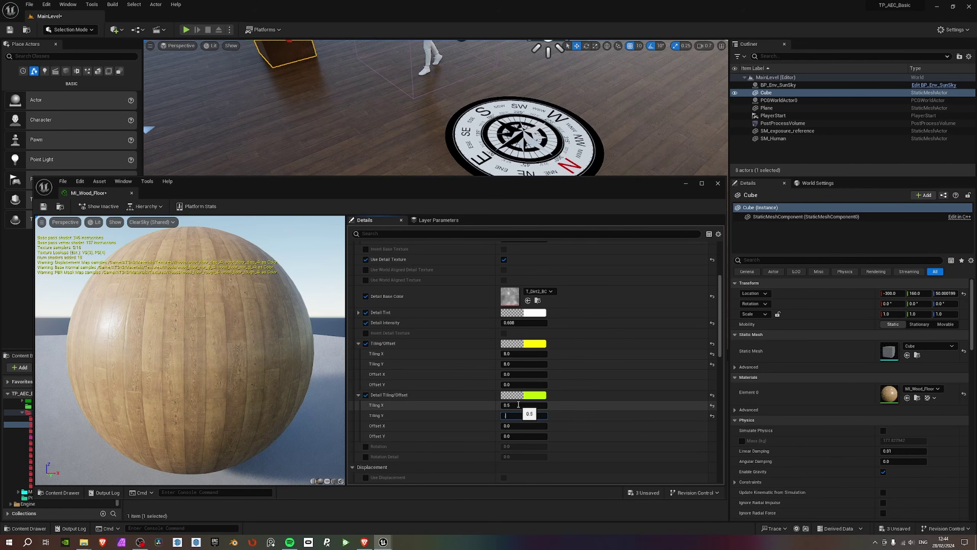
{"action": "type", "text": ".5"}
{"action": "key", "text": "Tab"}
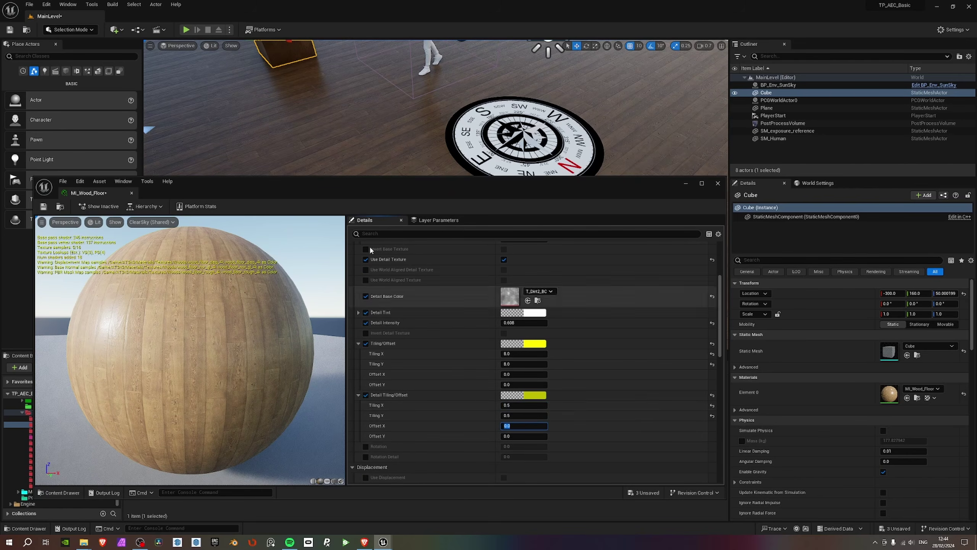
Uncover the level's floor and raise Detail Intensity to about 1.03, checking the dirt across the whole floor plane.
{"action": "left_click_drag", "start_coordinate": [434, 178], "coordinate": [453, 285]}
{"action": "scroll", "coordinate": [434, 162], "scroll_direction": "up", "scroll_amount": 2}
{"action": "right_click_drag", "start_coordinate": [435, 161], "coordinate": [388, 153]}
{"action": "left_click", "coordinate": [542, 428]}
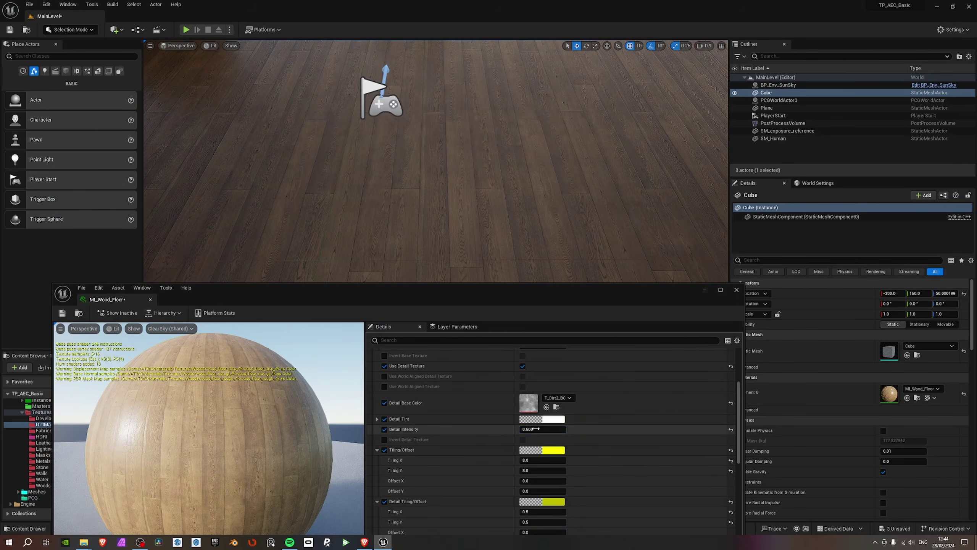
{"action": "type", "text": "0.6"}
{"action": "key", "text": "Return"}
{"action": "left_click_drag", "start_coordinate": [542, 428], "coordinate": [575, 428]}
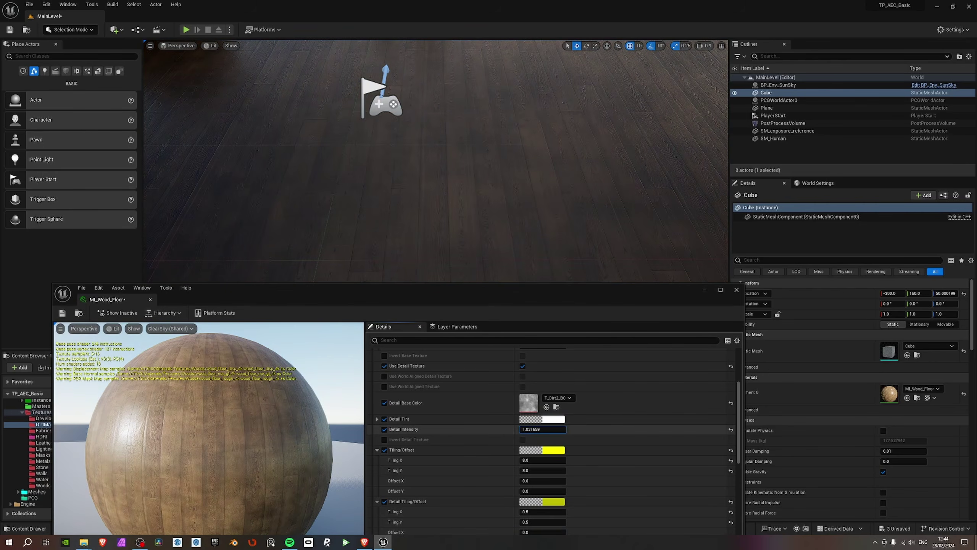
{"action": "key", "text": "s"}
{"action": "right_click_drag", "start_coordinate": [500, 215], "coordinate": [495, 204]}
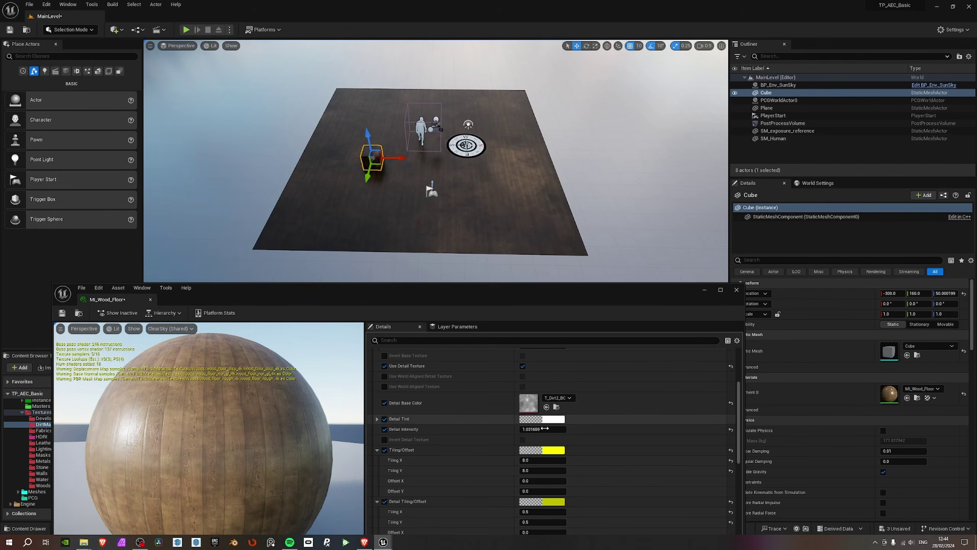
Lower Detail Intensity to about 0.15, view the floor up close, and settle the intensity at about 0.471.
{"action": "left_click_drag", "start_coordinate": [544, 428], "coordinate": [513, 429]}
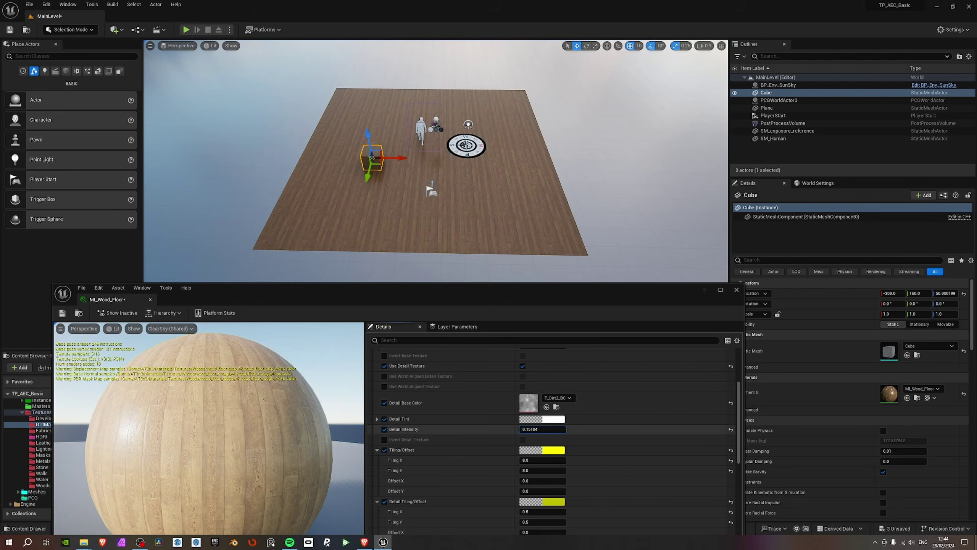
{"action": "key", "text": "w"}
{"action": "right_click_drag", "start_coordinate": [527, 219], "coordinate": [489, 194]}
{"action": "scroll", "coordinate": [493, 198], "scroll_direction": "down", "scroll_amount": 1}
{"action": "left_click_drag", "start_coordinate": [542, 429], "coordinate": [556, 428]}
{"action": "left_click_drag", "start_coordinate": [200, 302], "coordinate": [204, 187]}
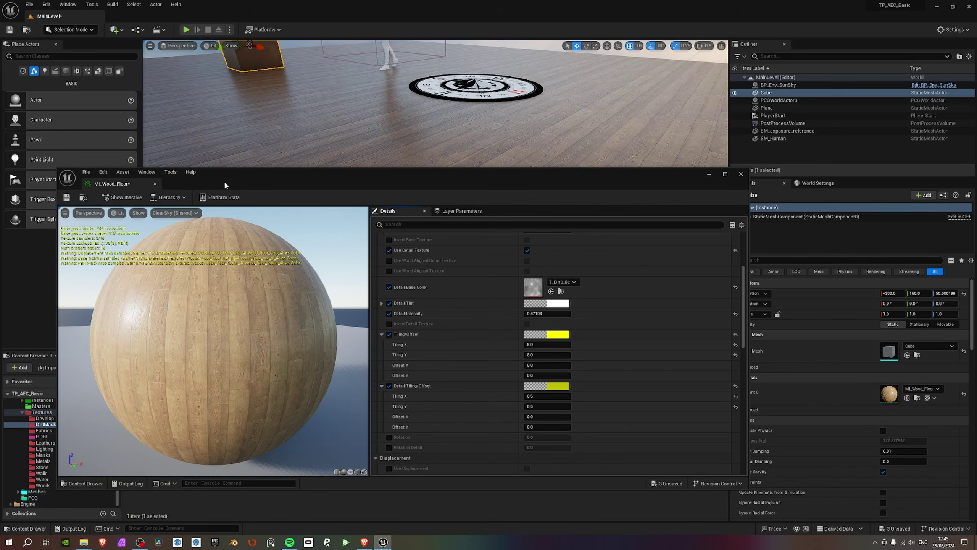
Try Use Detail Normal in the Normal parameters to review its texture and intensity options, and switch it off again.
{"action": "scroll", "coordinate": [577, 369], "scroll_direction": "down", "scroll_amount": 10}
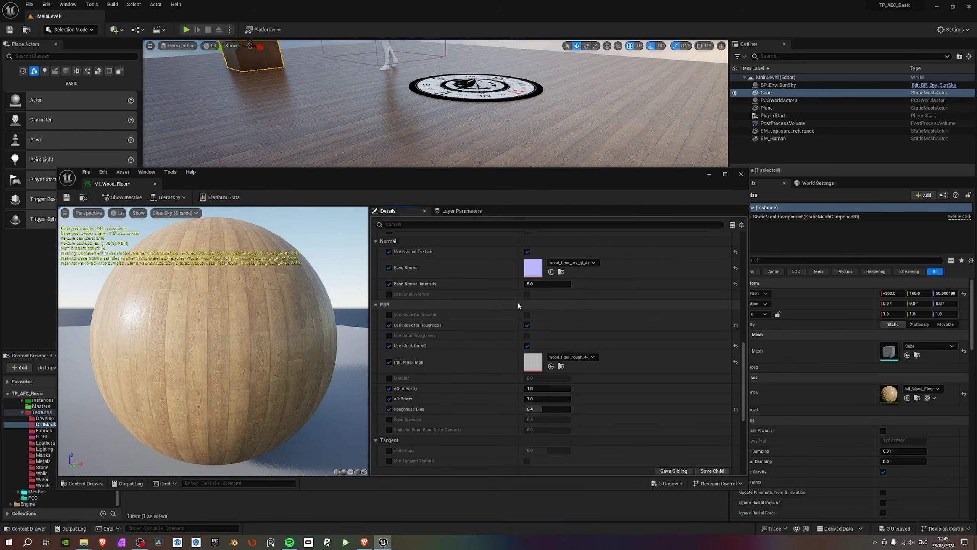
{"action": "scroll", "coordinate": [527, 301], "scroll_direction": "down", "scroll_amount": 1}
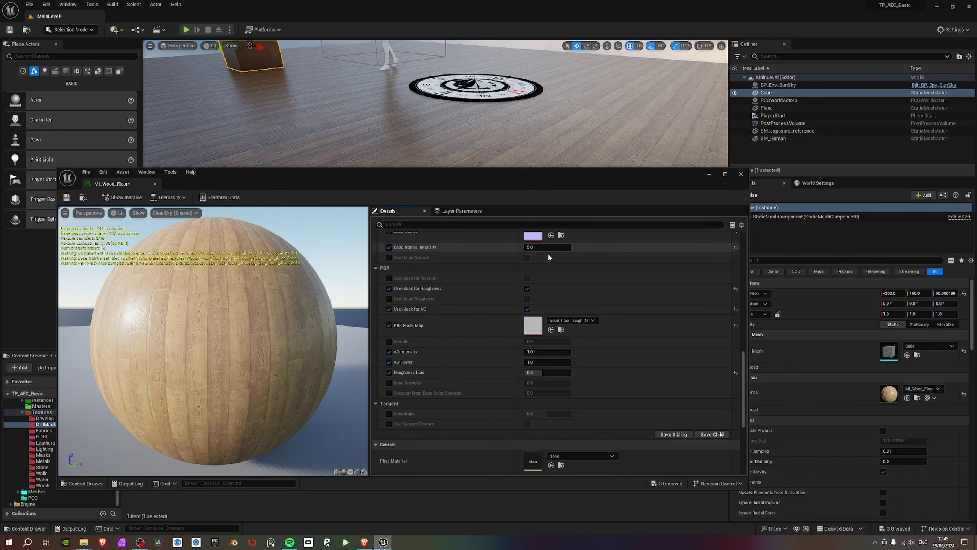
{"action": "left_click", "coordinate": [389, 257]}
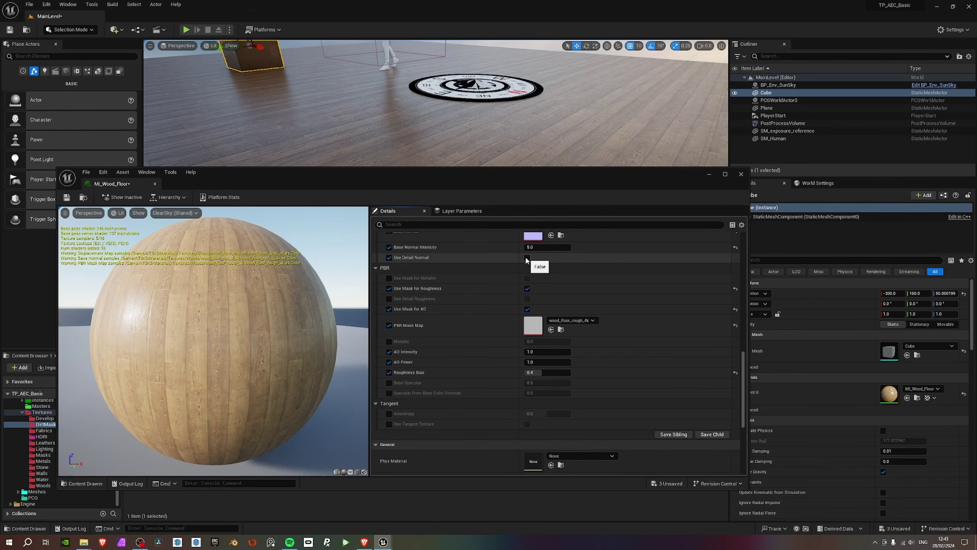
{"action": "left_click", "coordinate": [527, 258]}
{"action": "scroll", "coordinate": [602, 323], "scroll_direction": "down", "scroll_amount": 1}
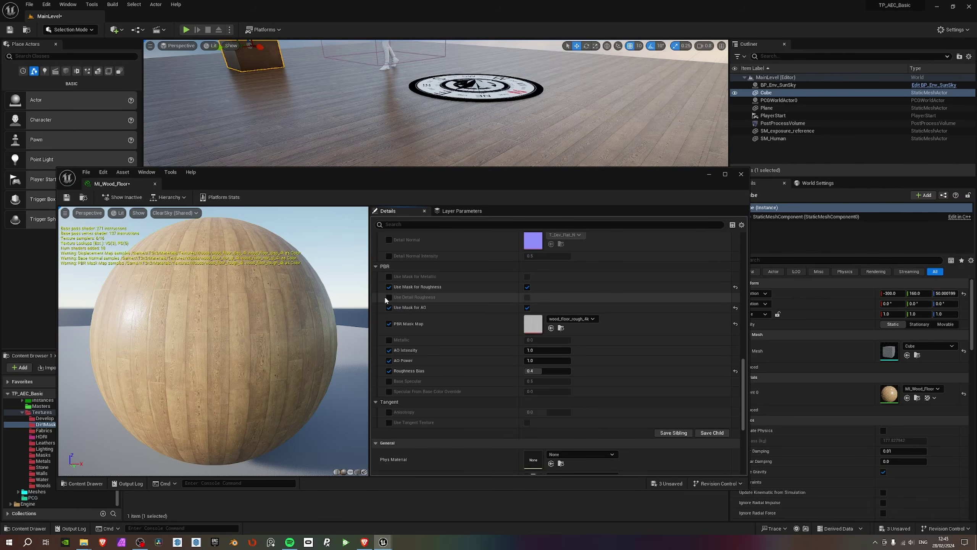
{"action": "left_click_drag", "start_coordinate": [521, 169], "coordinate": [593, 170]}
{"action": "scroll", "coordinate": [645, 309], "scroll_direction": "up", "scroll_amount": 3}
{"action": "scroll", "coordinate": [645, 308], "scroll_direction": "up", "scroll_amount": 2}
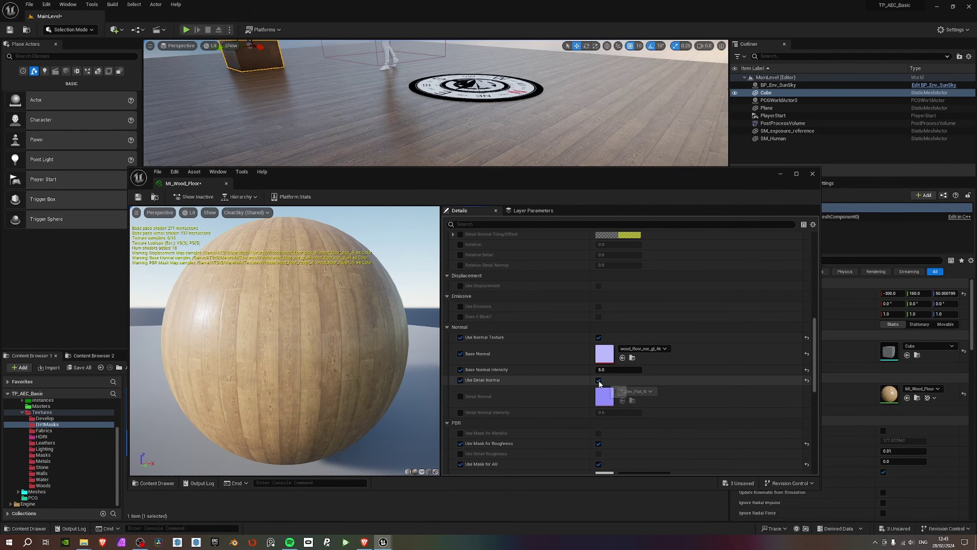
{"action": "left_click", "coordinate": [598, 359]}
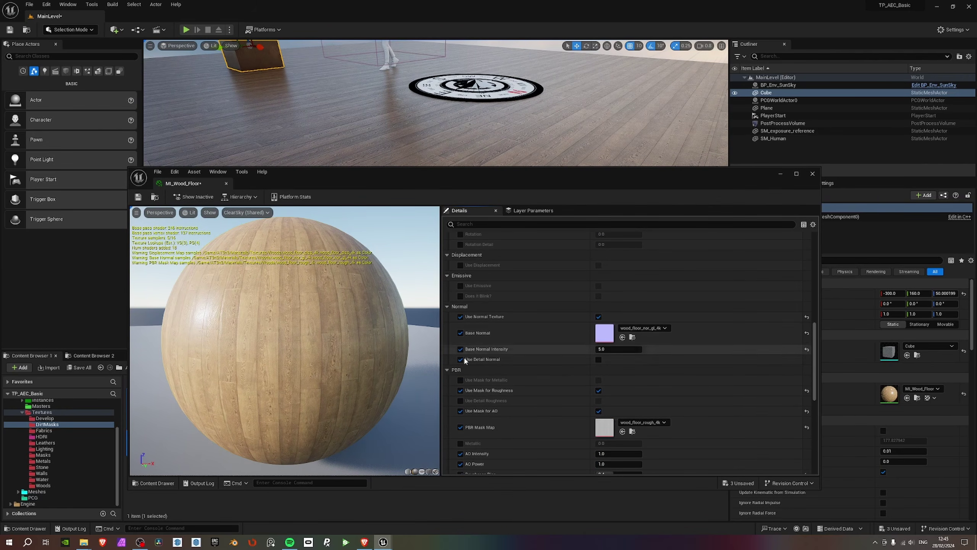
Turn off Use Detail Texture, deactivate its override, and save and close MI_Wood_Floor.
{"action": "scroll", "coordinate": [567, 314], "scroll_direction": "up", "scroll_amount": 6}
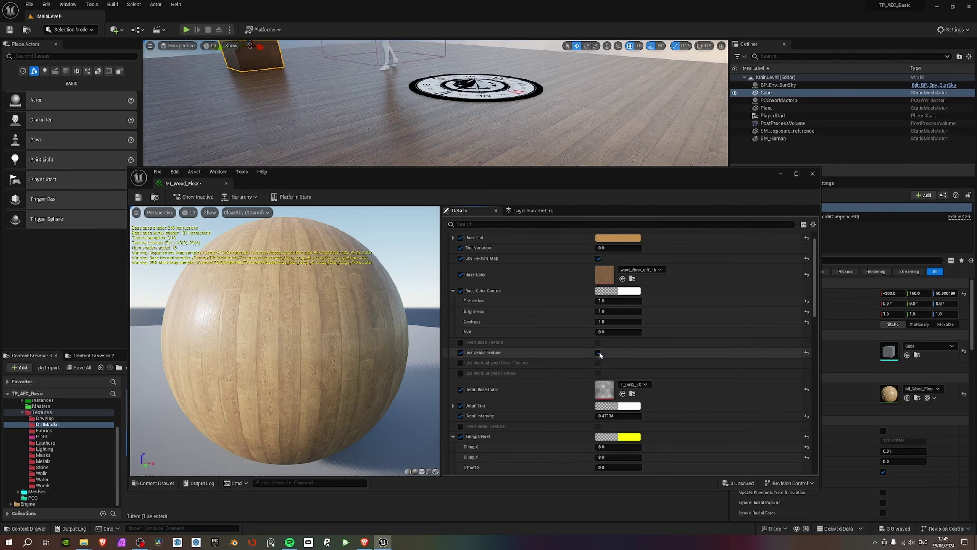
{"action": "left_click", "coordinate": [598, 352]}
{"action": "left_click", "coordinate": [460, 353]}
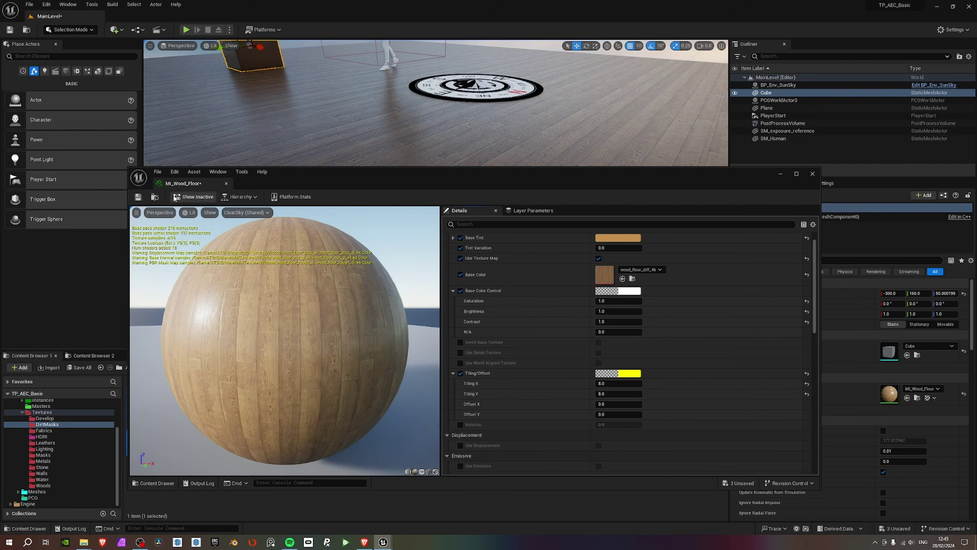
{"action": "left_click", "coordinate": [139, 198]}
{"action": "left_click", "coordinate": [813, 174]}
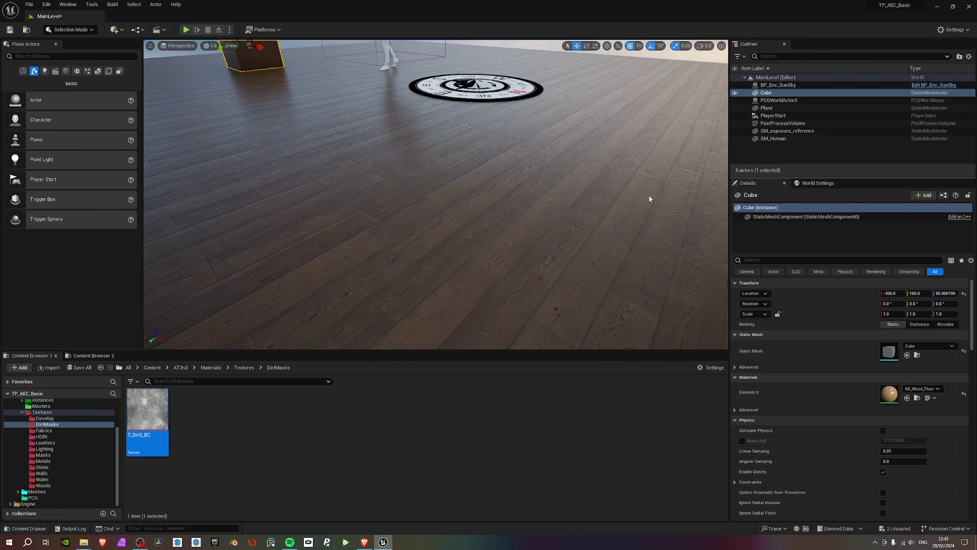
Select the floor plane in the level and reopen its MI_Wood_Floor instance alongside a close view of the floor.
{"action": "right_click_drag", "start_coordinate": [650, 198], "coordinate": [600, 238]}
{"action": "left_click", "coordinate": [565, 335]}
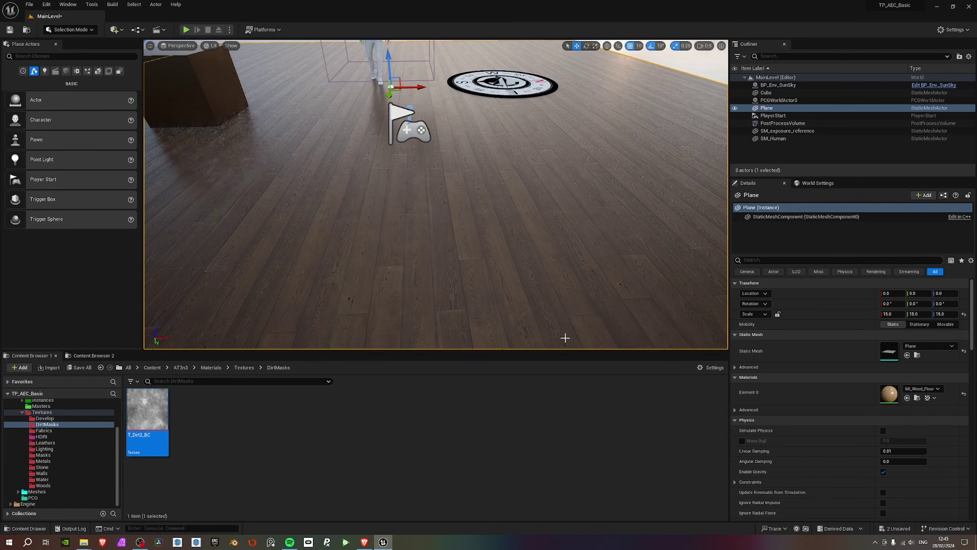
{"action": "double_click", "coordinate": [888, 394]}
{"action": "scroll", "coordinate": [511, 342], "scroll_direction": "down", "scroll_amount": 5}
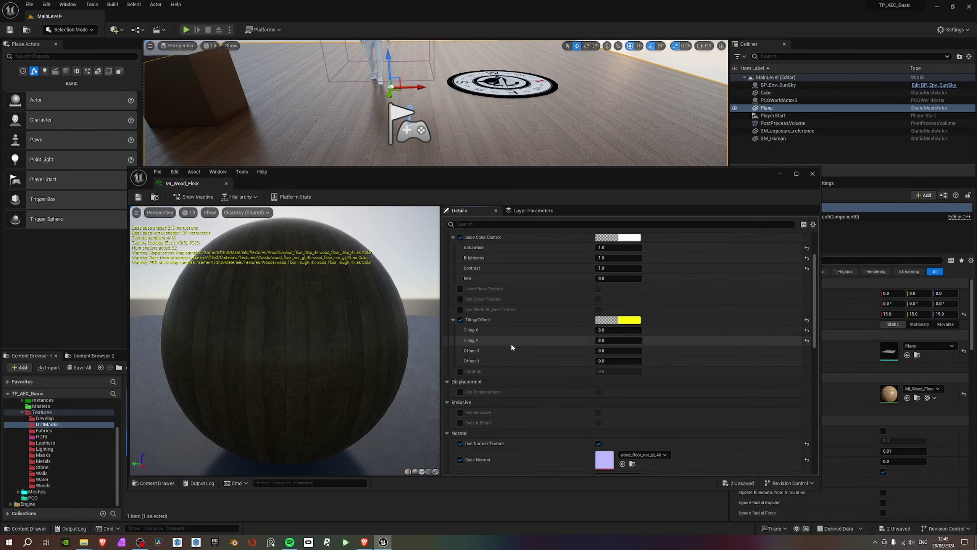
{"action": "scroll", "coordinate": [539, 385], "scroll_direction": "up", "scroll_amount": 5}
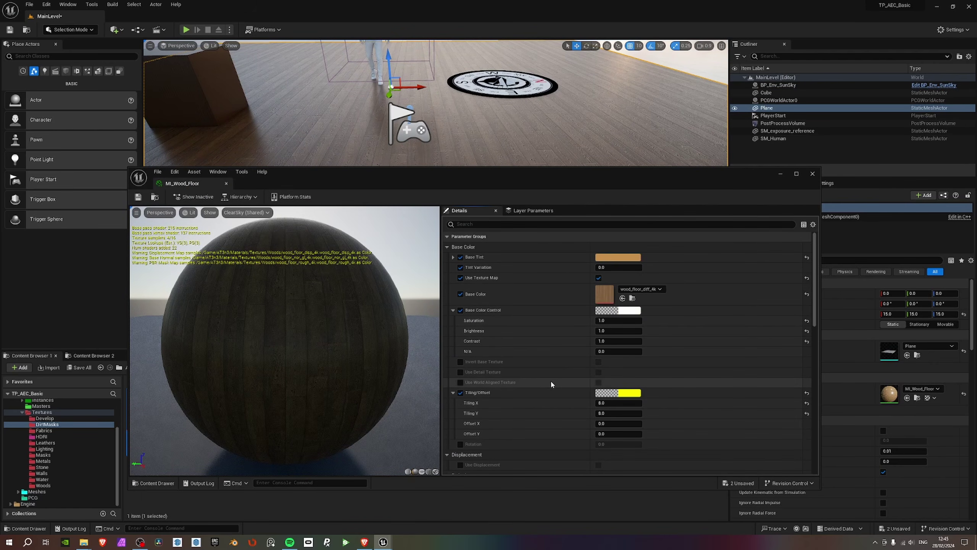
{"action": "right_click_drag", "start_coordinate": [527, 115], "coordinate": [472, 91]}
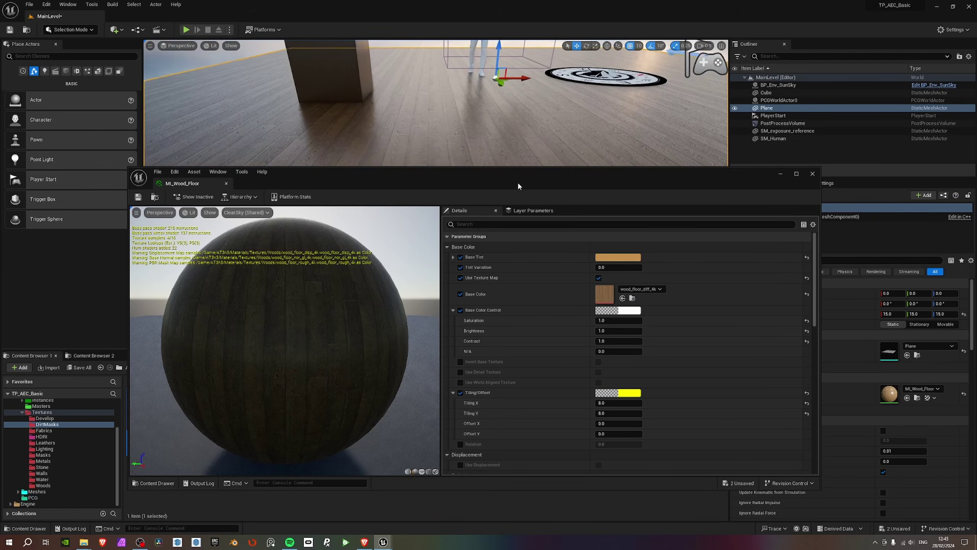
{"action": "left_click_drag", "start_coordinate": [496, 174], "coordinate": [528, 284]}
{"action": "right_click_drag", "start_coordinate": [500, 215], "coordinate": [490, 177]}
{"action": "scroll", "coordinate": [593, 394], "scroll_direction": "down", "scroll_amount": 2}
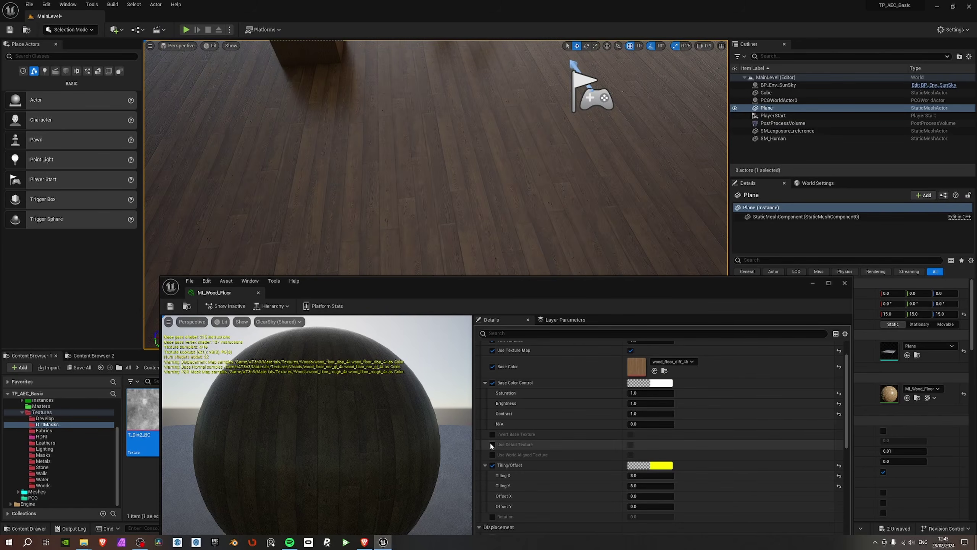
Activate and enable Use Detail Texture again and set Detail Intensity to 0.
{"action": "left_click", "coordinate": [492, 444]}
{"action": "left_click", "coordinate": [630, 445]}
{"action": "scroll", "coordinate": [653, 448], "scroll_direction": "down", "scroll_amount": 2}
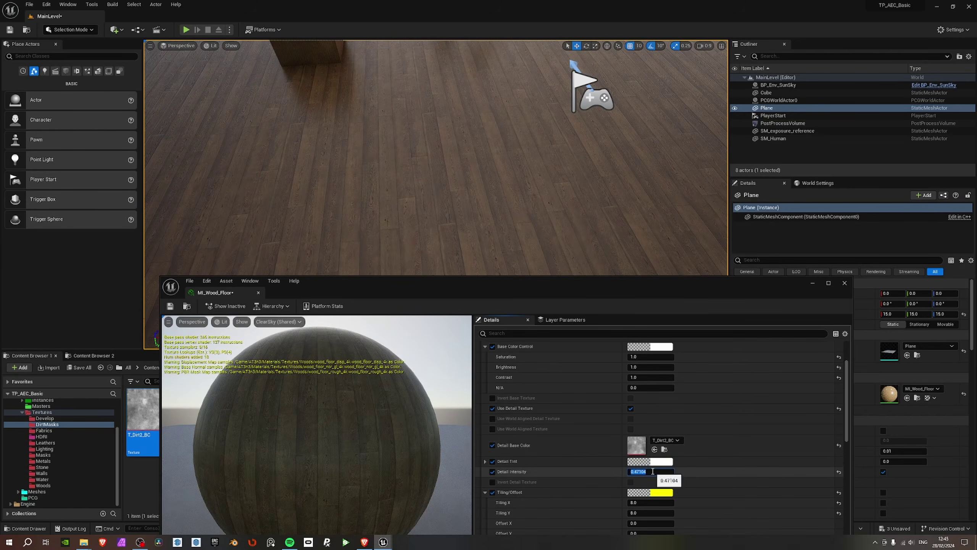
{"action": "left_click", "coordinate": [650, 471]}
{"action": "type", "text": "0"}
{"action": "key", "text": "Return"}
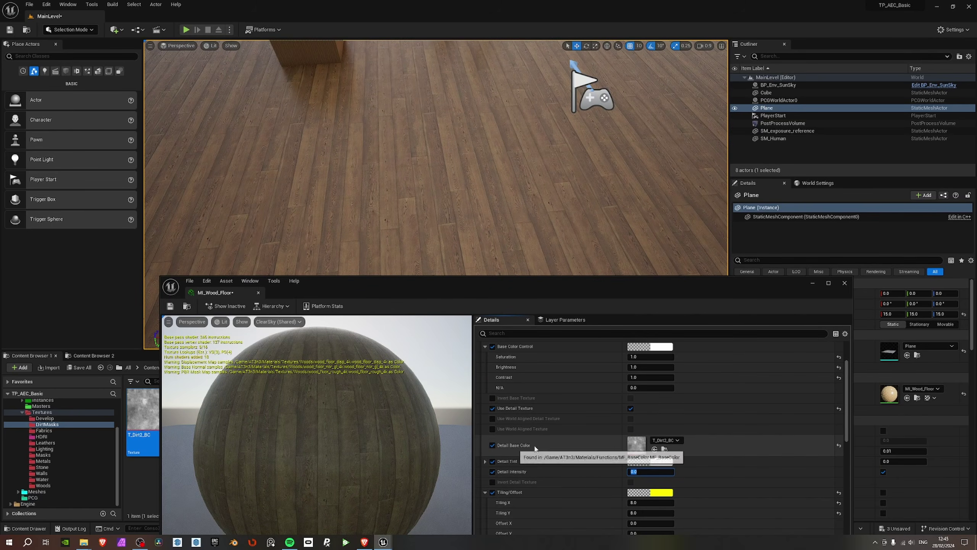
Compare the level's floor with Use Detail Texture off and on, leaving it off with its override deactivated.
{"action": "left_click", "coordinate": [675, 441]}
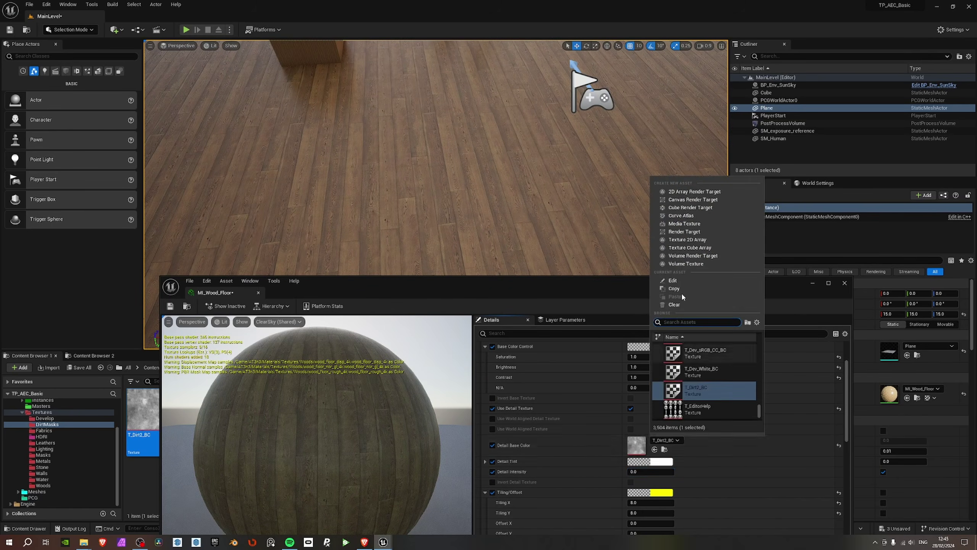
{"action": "left_click", "coordinate": [839, 409]}
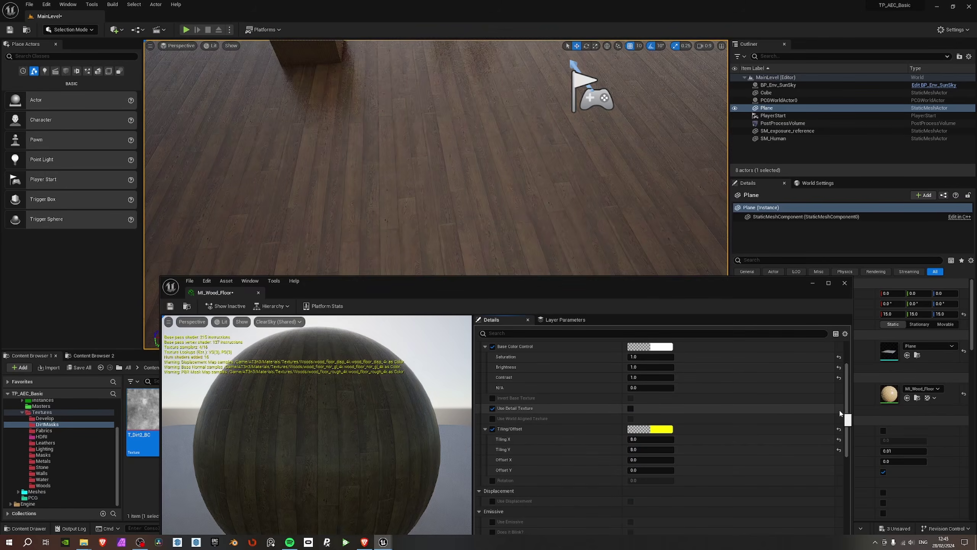
{"action": "left_click", "coordinate": [631, 409]}
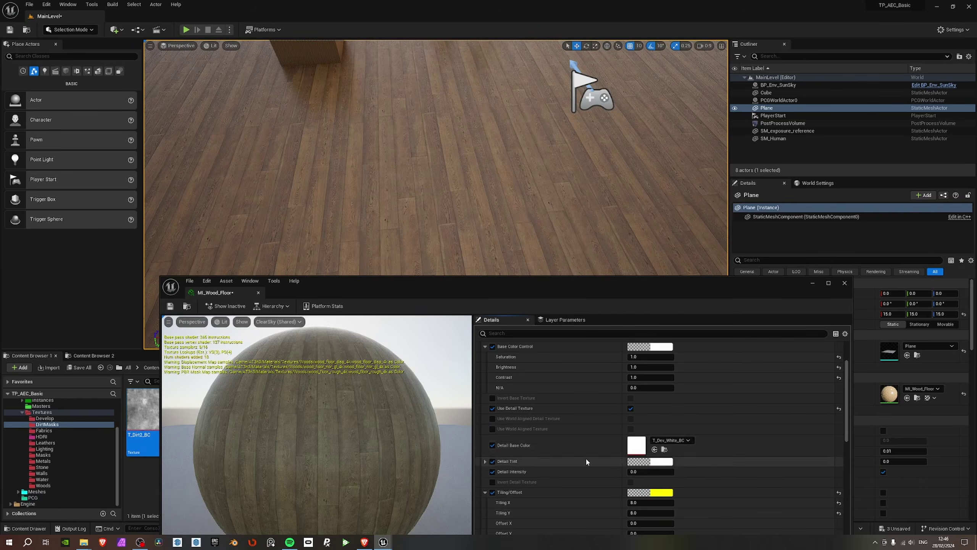
{"action": "left_click", "coordinate": [631, 408]}
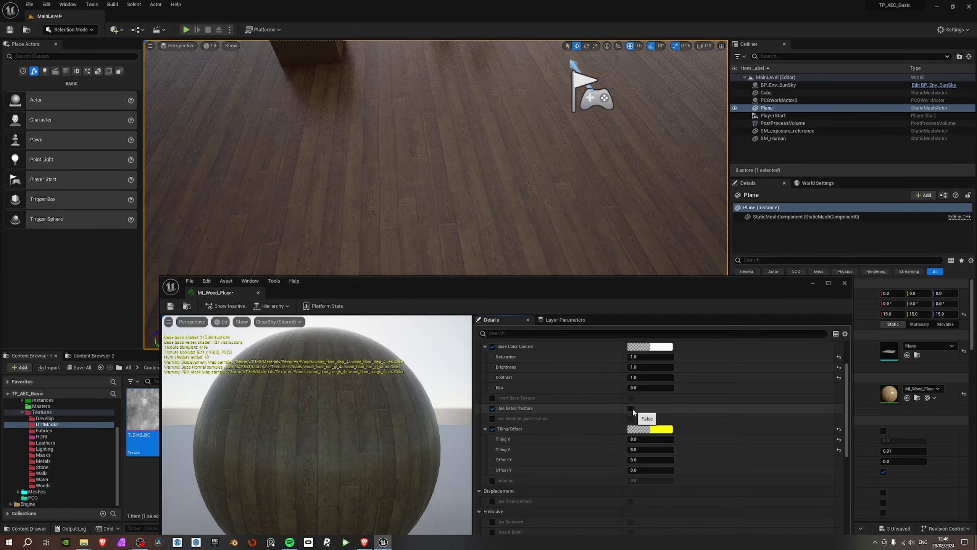
{"action": "right_click_drag", "start_coordinate": [435, 173], "coordinate": [445, 340]}
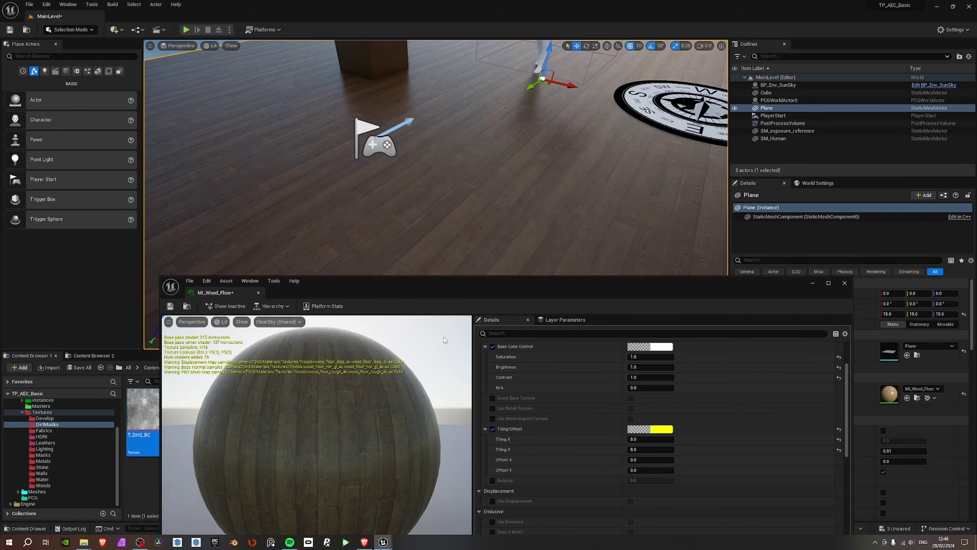
{"action": "scroll", "coordinate": [642, 451], "scroll_direction": "up", "scroll_amount": 4}
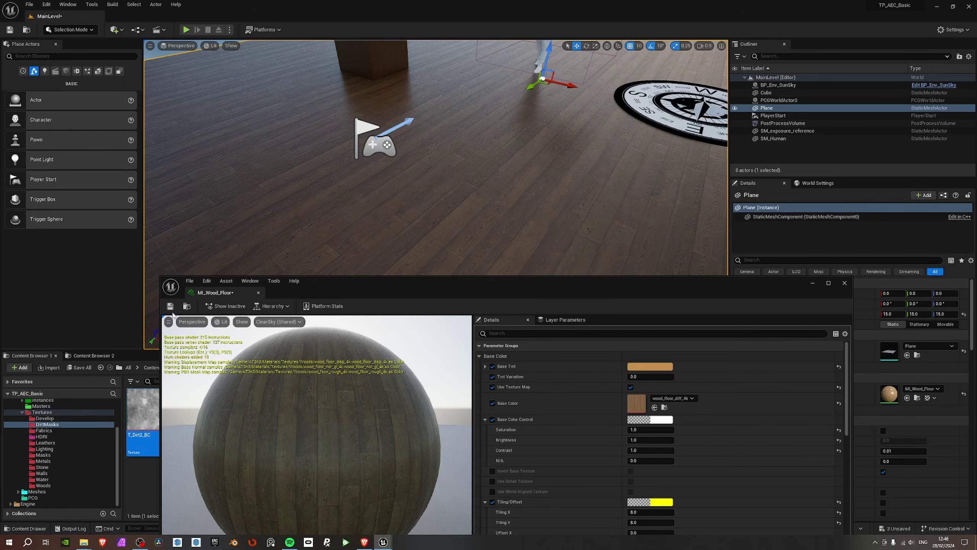
Close the MI_Wood_Floor editor and open the Stone folder under Materials/Instances in the Content Browser.
{"action": "left_click", "coordinate": [844, 283]}
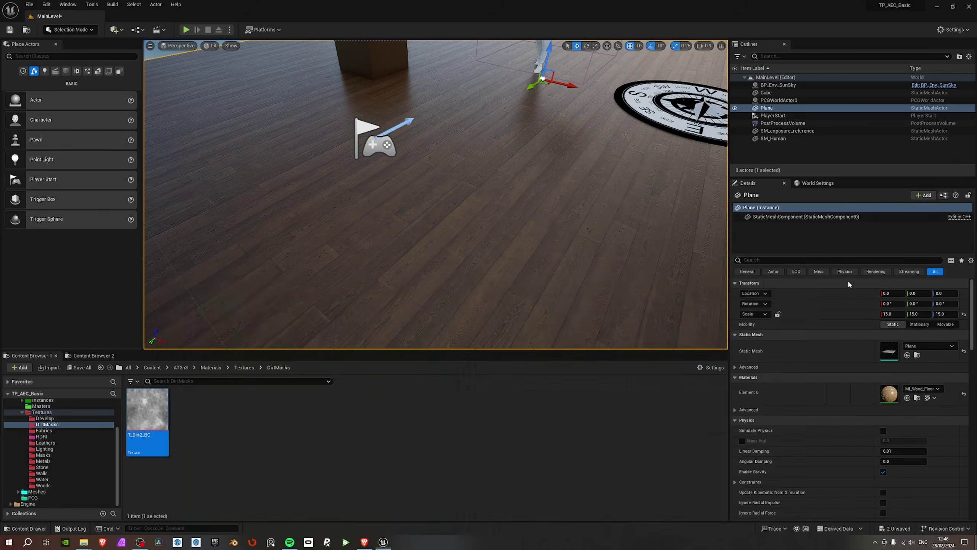
{"action": "scroll", "coordinate": [60, 435], "scroll_direction": "up", "scroll_amount": 3}
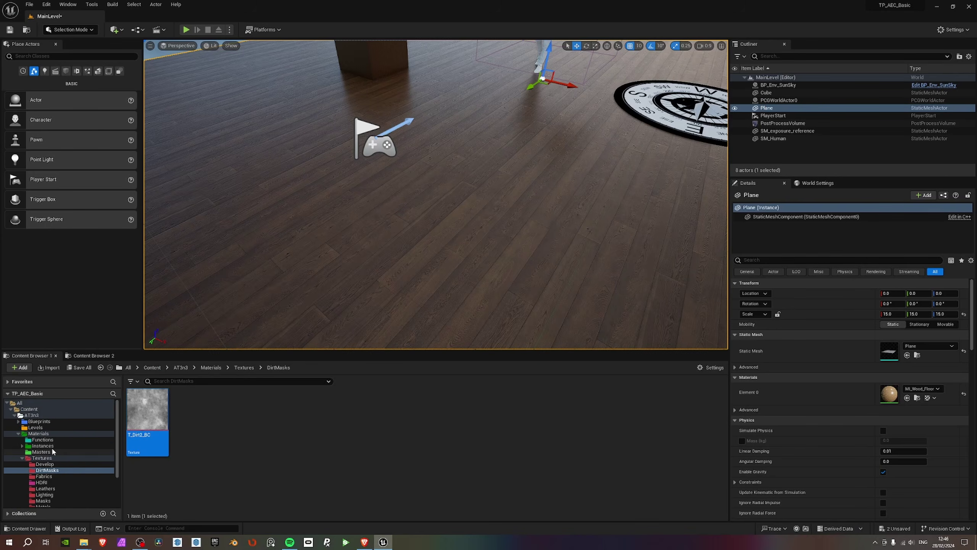
{"action": "left_click", "coordinate": [42, 445]}
{"action": "scroll", "coordinate": [586, 462], "scroll_direction": "down", "scroll_amount": 3}
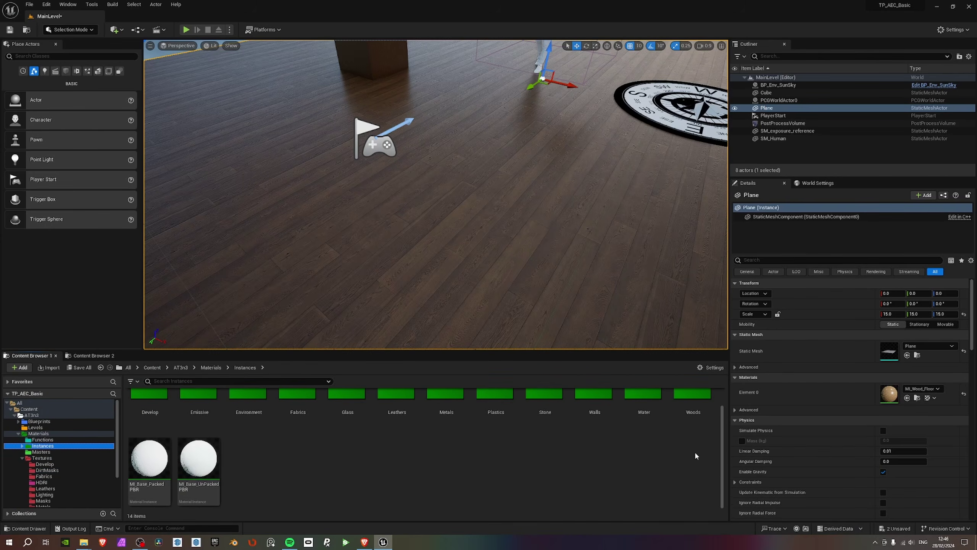
{"action": "scroll", "coordinate": [695, 455], "scroll_direction": "up", "scroll_amount": 3}
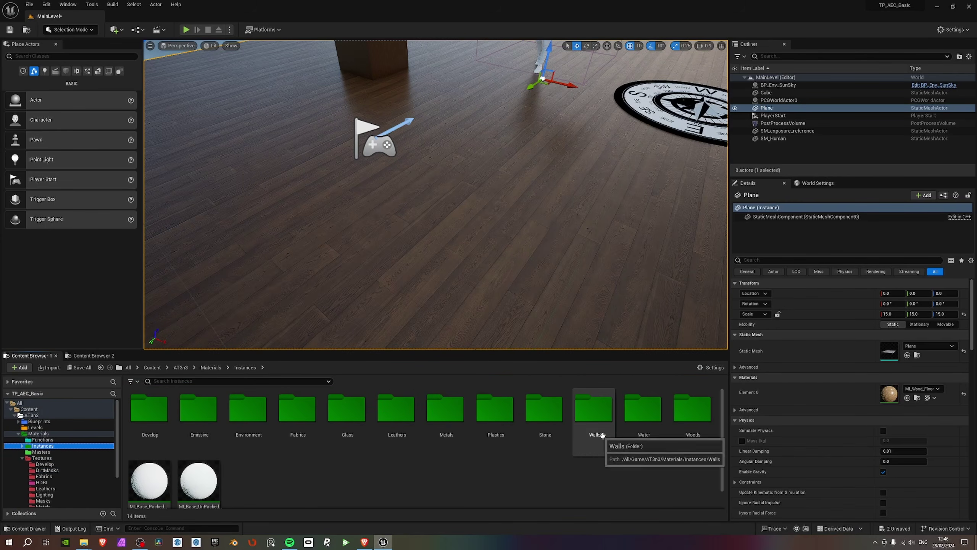
{"action": "scroll", "coordinate": [577, 427], "scroll_direction": "down", "scroll_amount": 1}
{"action": "double_click", "coordinate": [561, 412]}
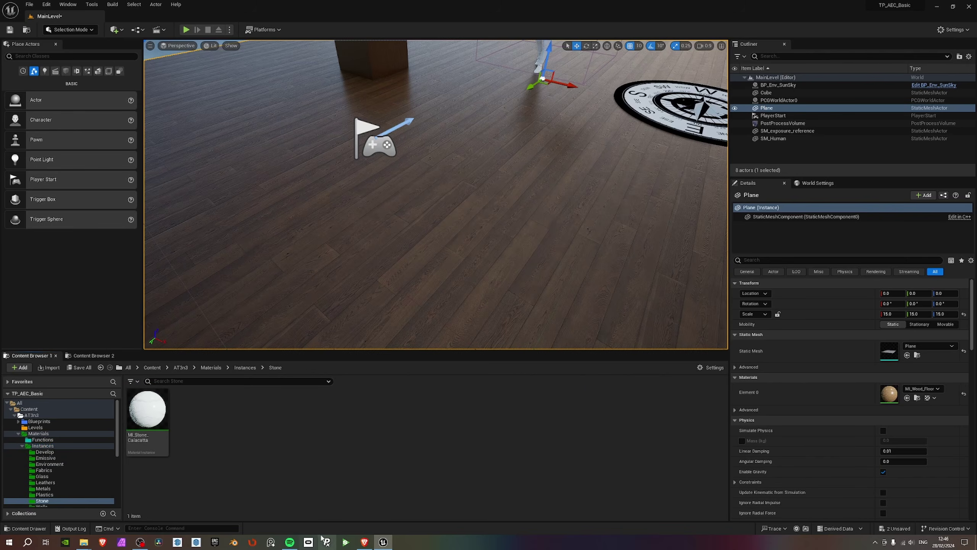
Switch to the web browser and look over the Wood Floor texture page on Poly Haven.
{"action": "left_click", "coordinate": [365, 542]}
{"action": "scroll", "coordinate": [442, 311], "scroll_direction": "down", "scroll_amount": 1}
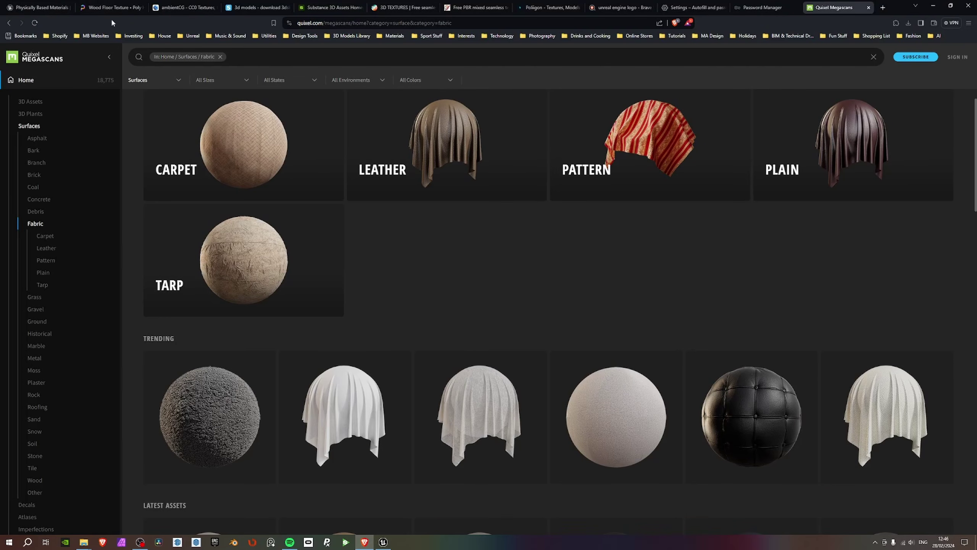
{"action": "left_click", "coordinate": [108, 7]}
{"action": "scroll", "coordinate": [445, 176], "scroll_direction": "down", "scroll_amount": 5}
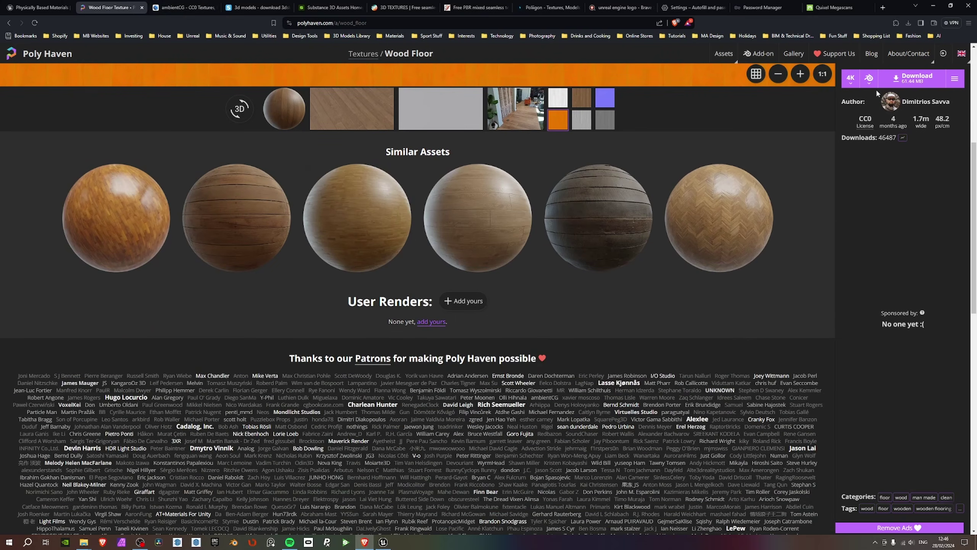
{"action": "scroll", "coordinate": [346, 208], "scroll_direction": "up", "scroll_amount": 4}
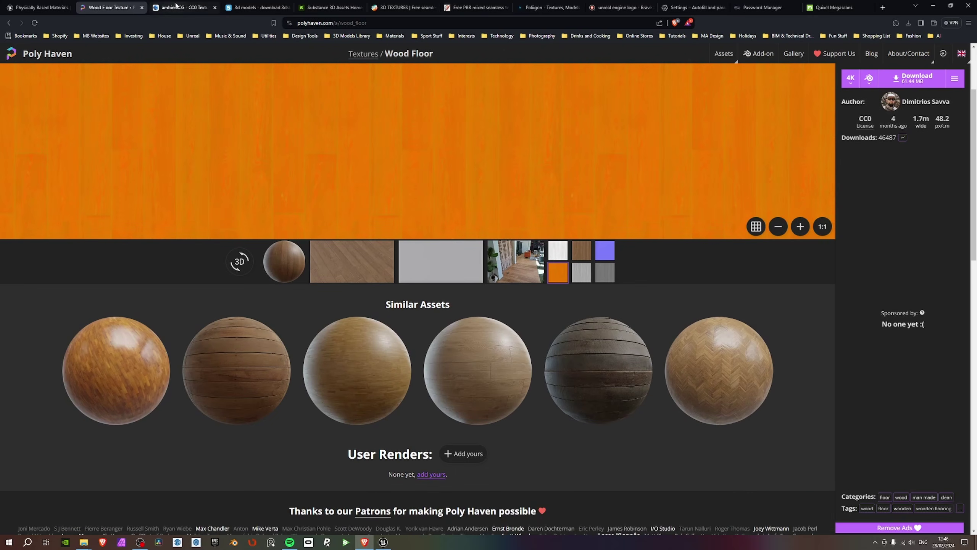
Look through the ambientCG home page and its full asset list for a stone material.
{"action": "left_click", "coordinate": [178, 8]}
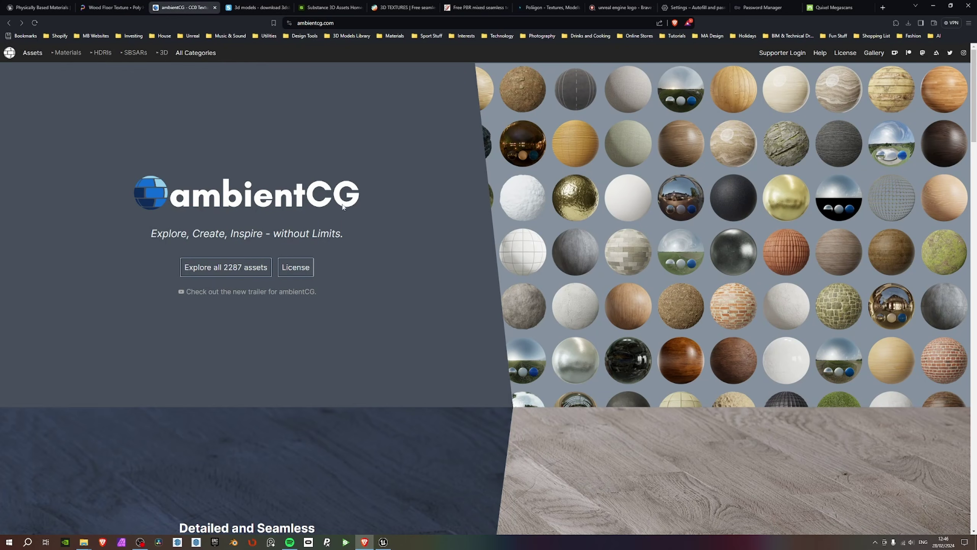
{"action": "scroll", "coordinate": [556, 231], "scroll_direction": "down", "scroll_amount": 20}
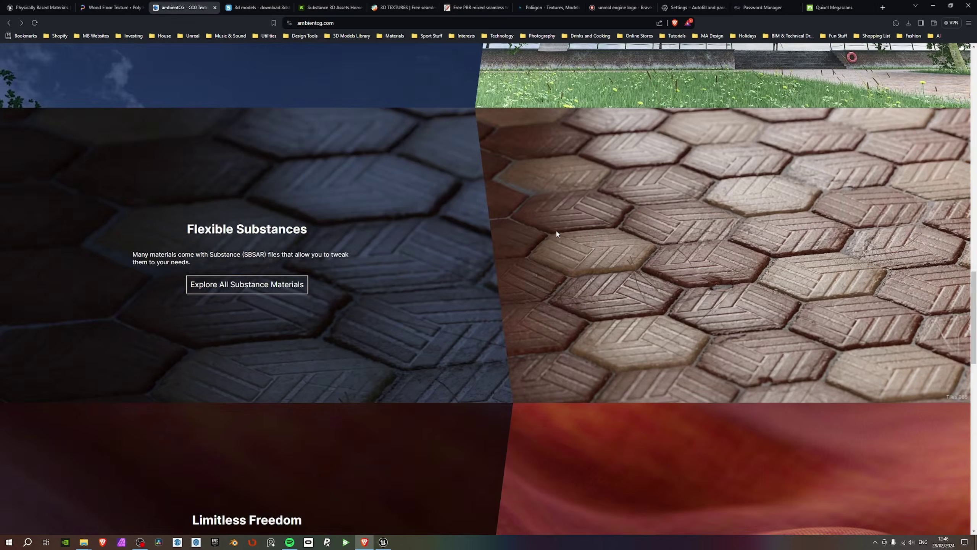
{"action": "scroll", "coordinate": [556, 233], "scroll_direction": "down", "scroll_amount": 18}
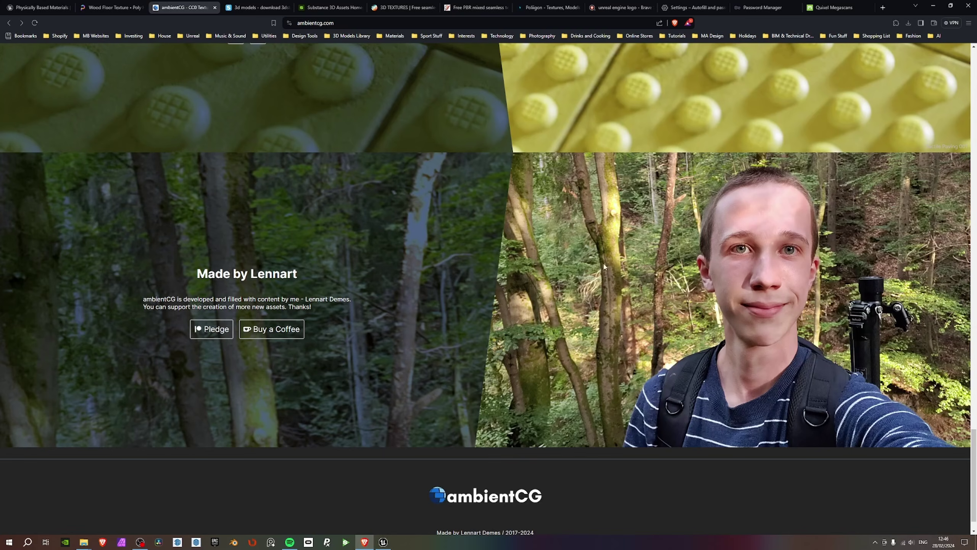
{"action": "scroll", "coordinate": [697, 293], "scroll_direction": "up", "scroll_amount": 20}
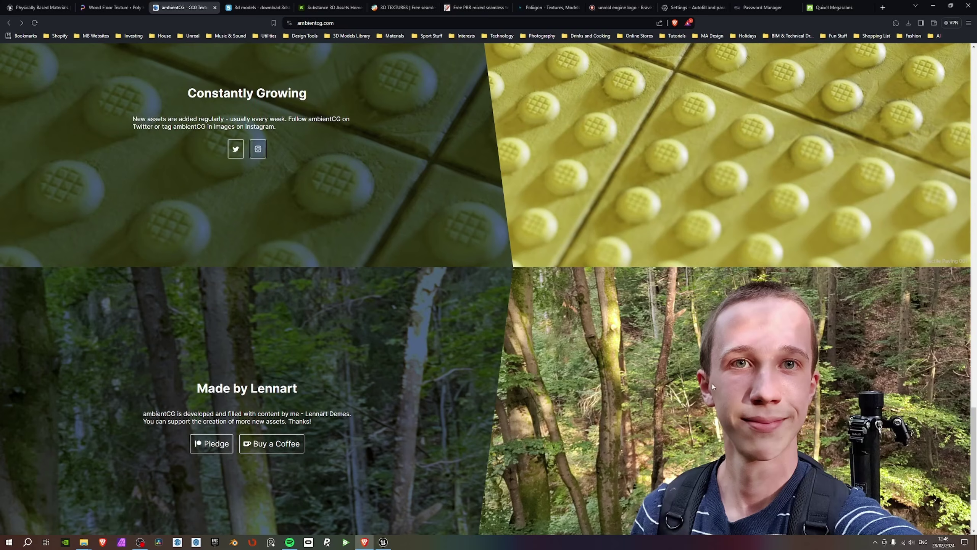
{"action": "scroll", "coordinate": [681, 330], "scroll_direction": "up", "scroll_amount": 10}
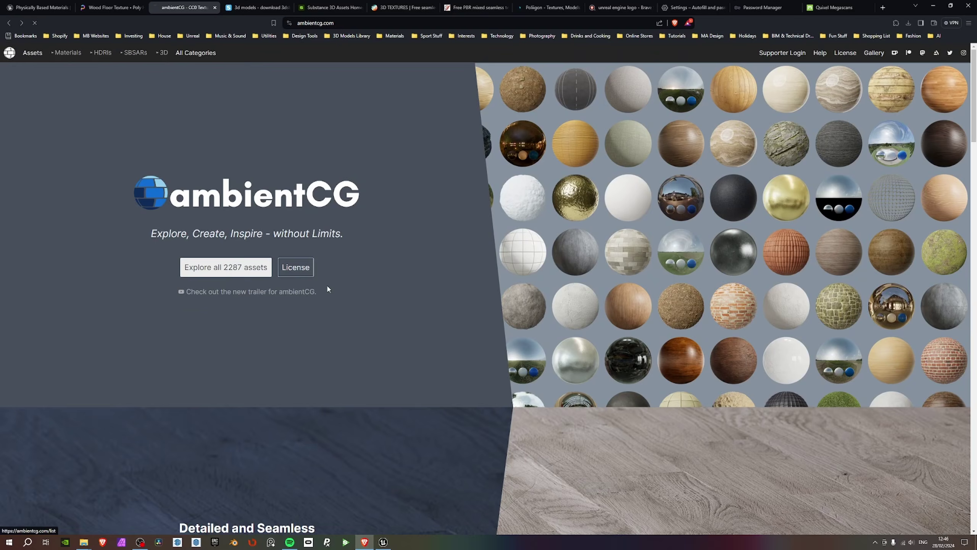
{"action": "scroll", "coordinate": [652, 261], "scroll_direction": "down", "scroll_amount": 3}
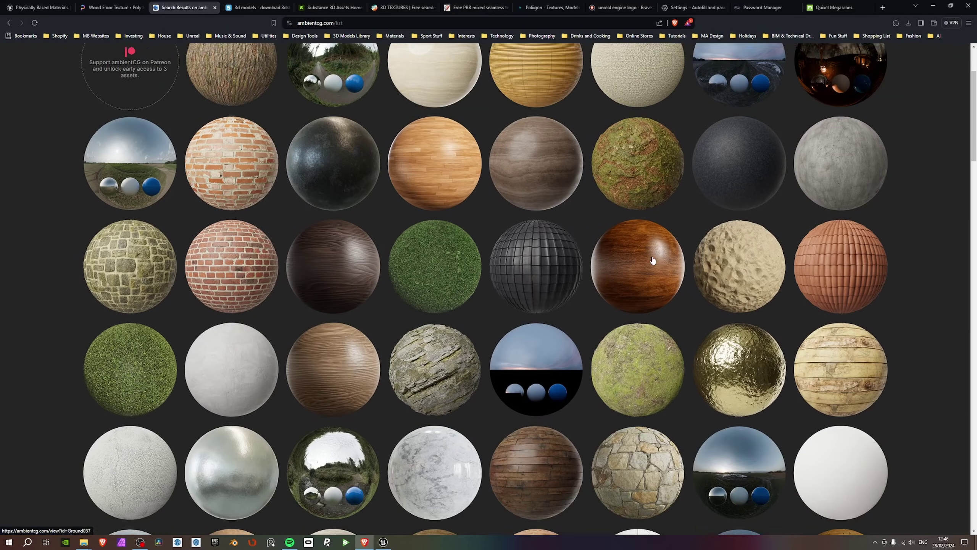
{"action": "scroll", "coordinate": [653, 261], "scroll_direction": "up", "scroll_amount": 1}
{"action": "scroll", "coordinate": [441, 308], "scroll_direction": "down", "scroll_amount": 4}
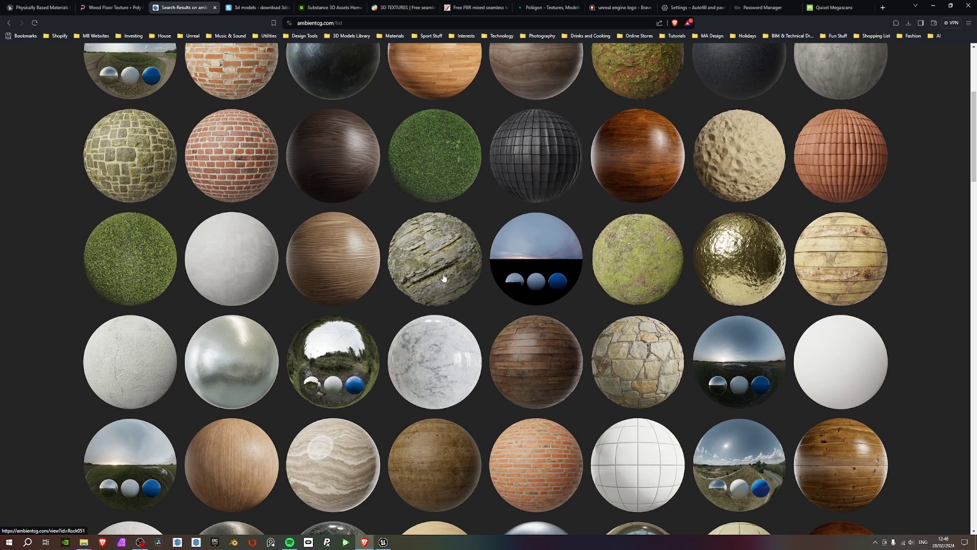
Open the Rock 051 material on ambientCG and download its 4K-JPG zip to the Desktop.
{"action": "left_click", "coordinate": [443, 277]}
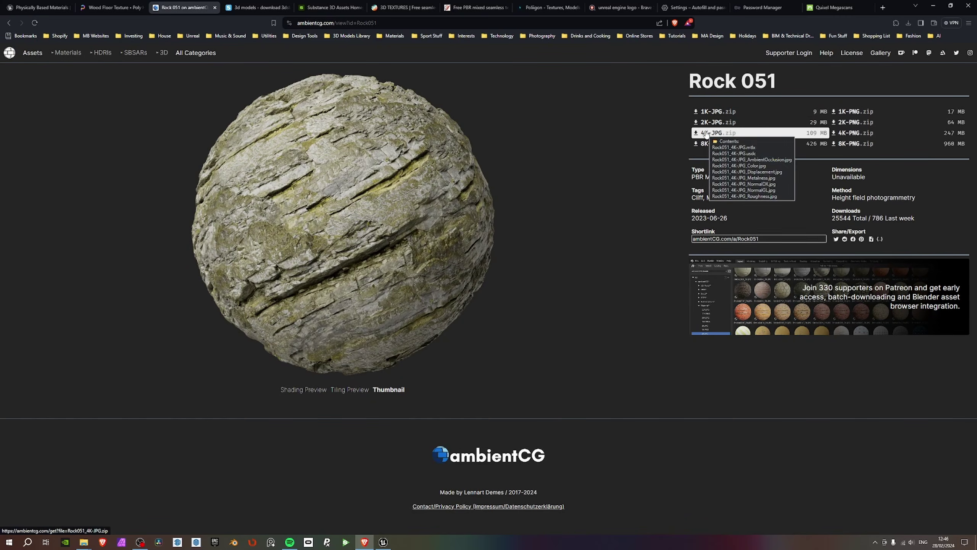
{"action": "left_click", "coordinate": [721, 145]}
{"action": "left_click", "coordinate": [712, 133]}
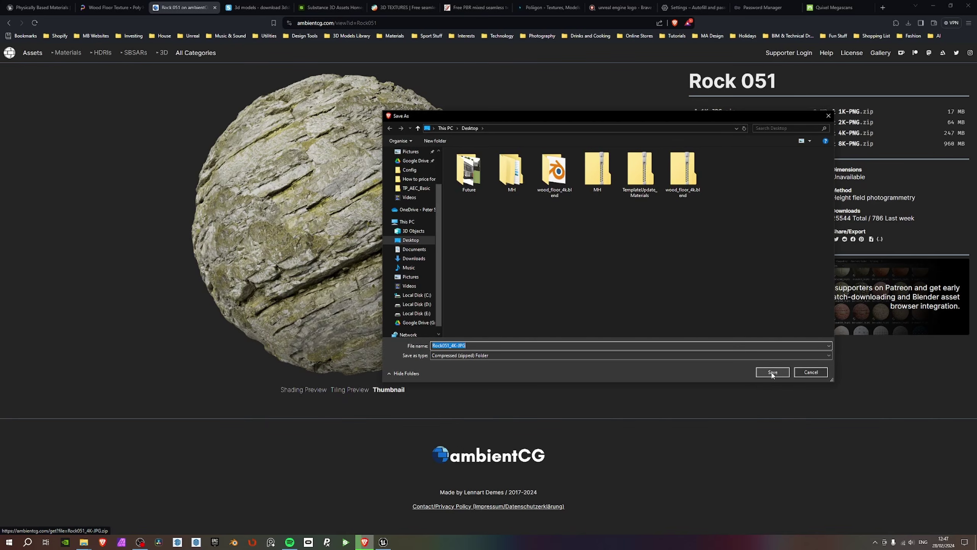
{"action": "left_click", "coordinate": [810, 372]}
{"action": "left_click", "coordinate": [734, 122]}
{"action": "left_click", "coordinate": [807, 373]}
{"action": "left_click", "coordinate": [772, 373]}
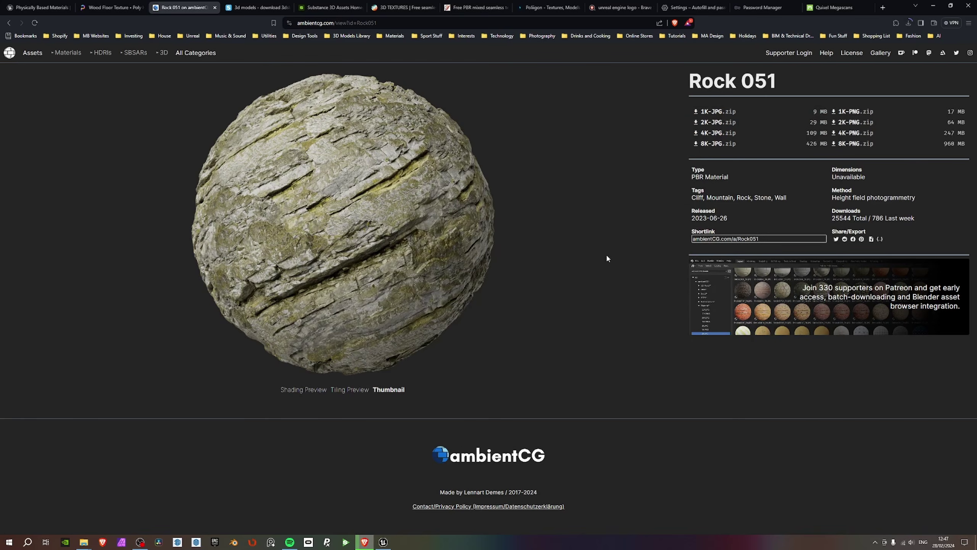
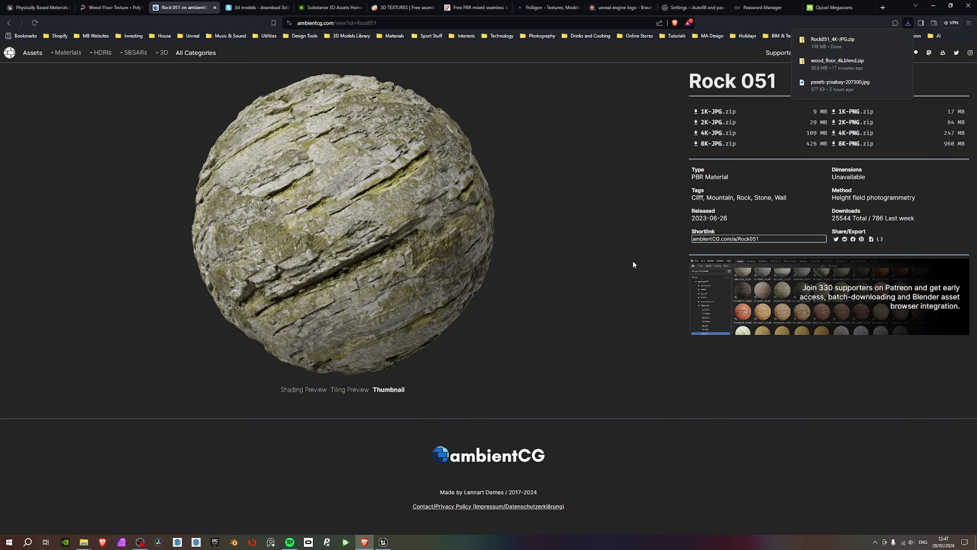
Uncover the desktop and extract the Rock051_4K-JPG zip into its own folder with 7-Zip.
{"action": "left_click", "coordinate": [934, 7]}
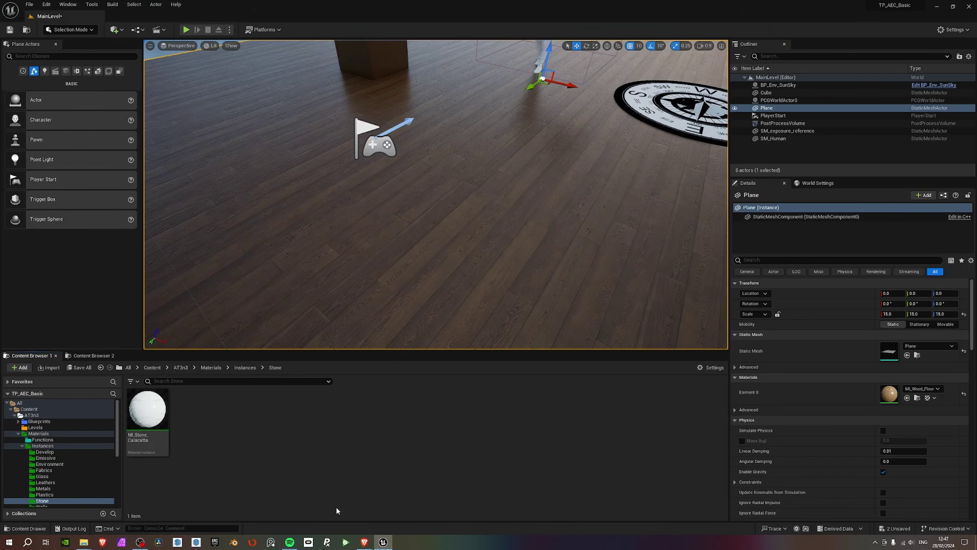
{"action": "double_click", "coordinate": [425, 15]}
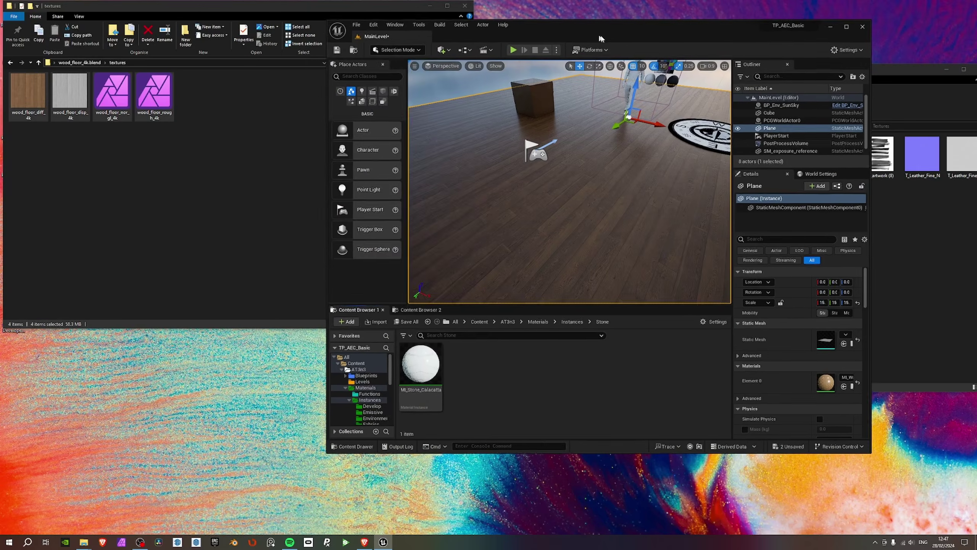
{"action": "left_click", "coordinate": [202, 10]}
{"action": "left_click_drag", "start_coordinate": [202, 9], "coordinate": [529, 95]}
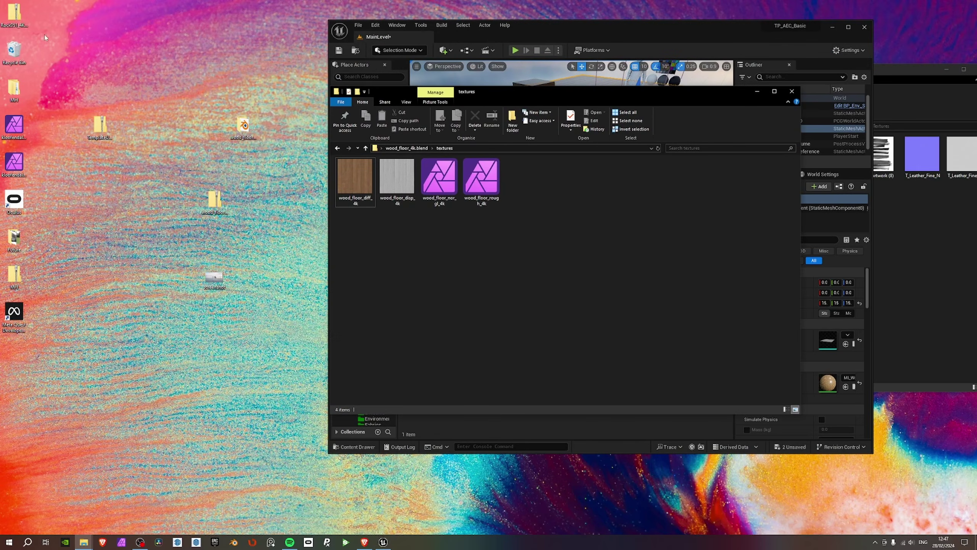
{"action": "right_click", "coordinate": [9, 21]}
{"action": "mouse_move", "coordinate": [62, 55]}
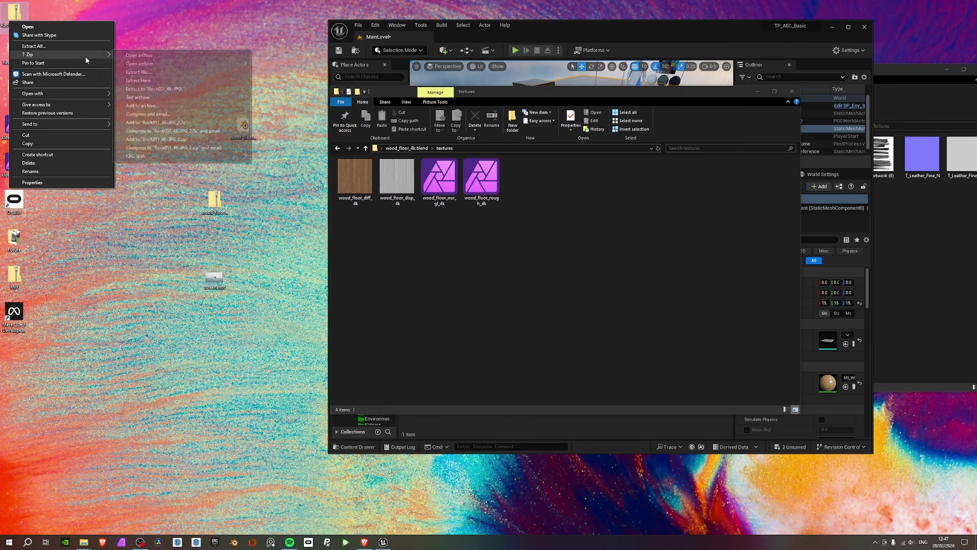
{"action": "left_click", "coordinate": [152, 90]}
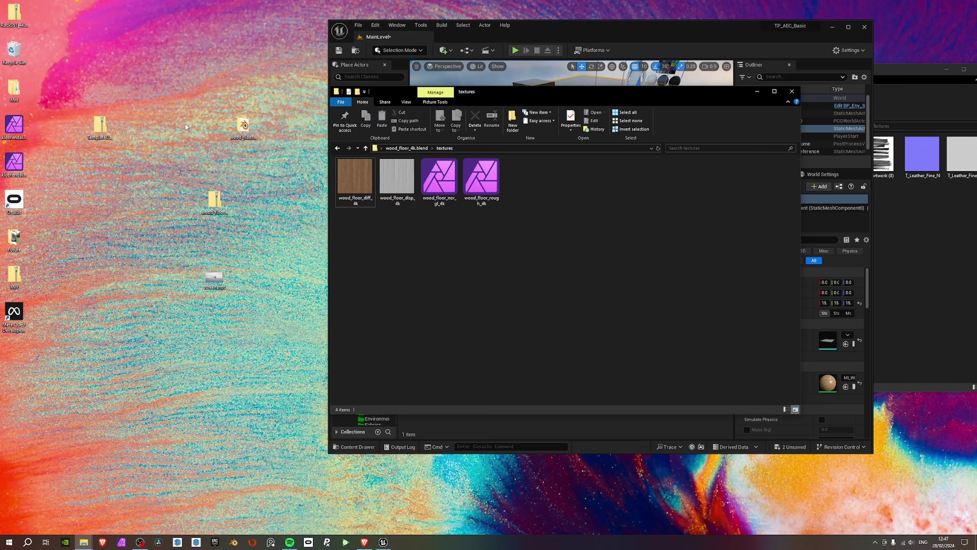
Reposition the extracted Rock051_4K-JPG folder on the desktop, open it, and move its window clear of the Unreal Editor's window controls.
{"action": "left_click_drag", "start_coordinate": [12, 352], "coordinate": [108, 174]}
{"action": "double_click", "coordinate": [103, 170]}
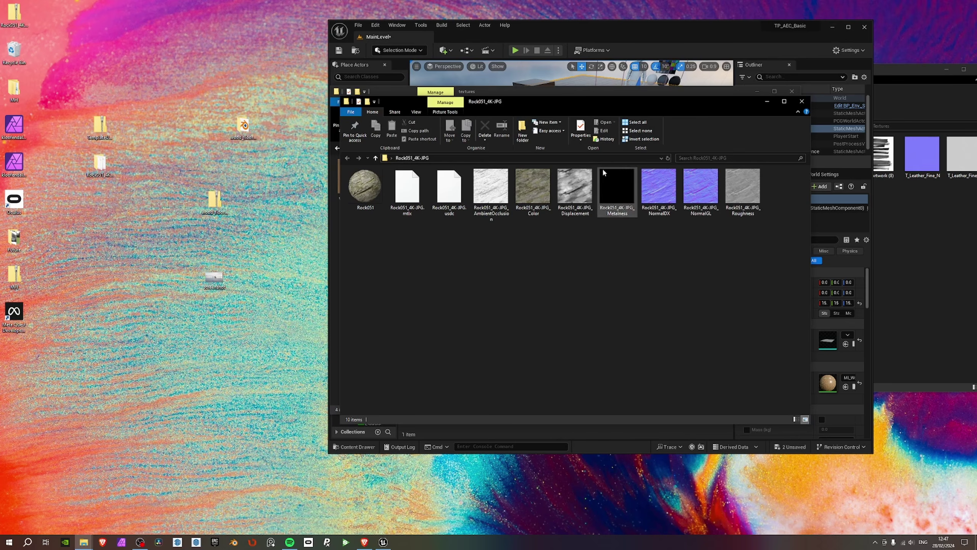
{"action": "left_click_drag", "start_coordinate": [638, 101], "coordinate": [363, 108]}
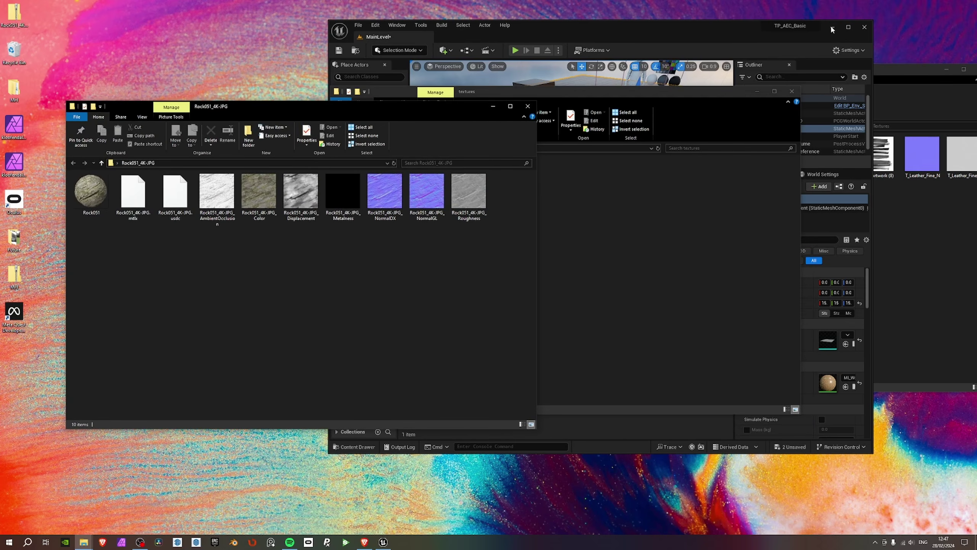
Maximize the Unreal Editor, open the Textures/Stone folder, and bring the Rock051_4K-JPG file window in front of it.
{"action": "left_click", "coordinate": [848, 28]}
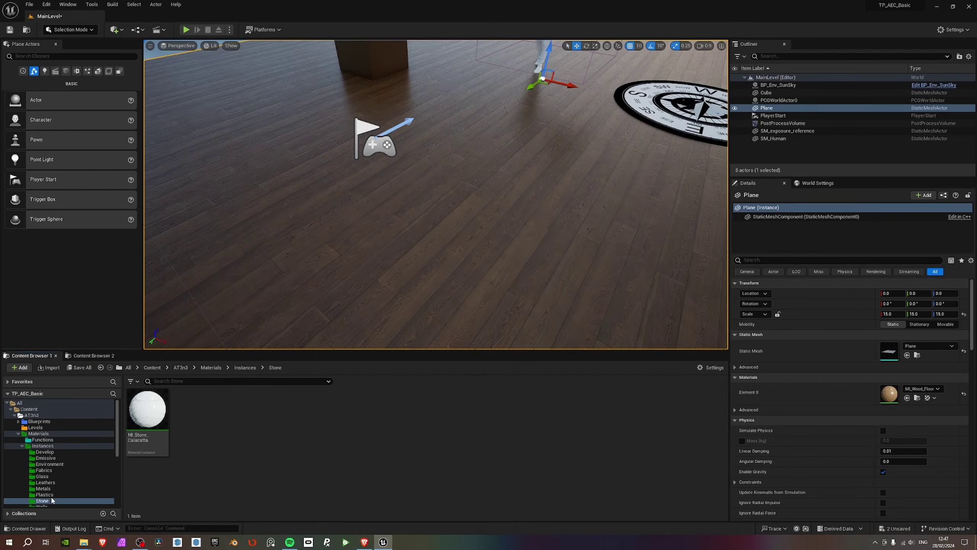
{"action": "scroll", "coordinate": [59, 488], "scroll_direction": "down", "scroll_amount": 2}
{"action": "left_click", "coordinate": [41, 467]}
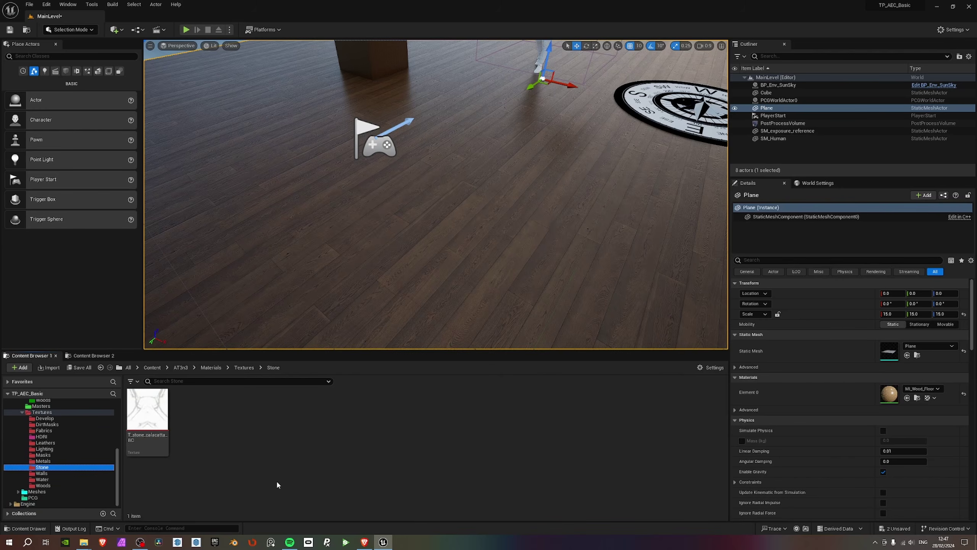
{"action": "key", "text": "alt+Tab"}
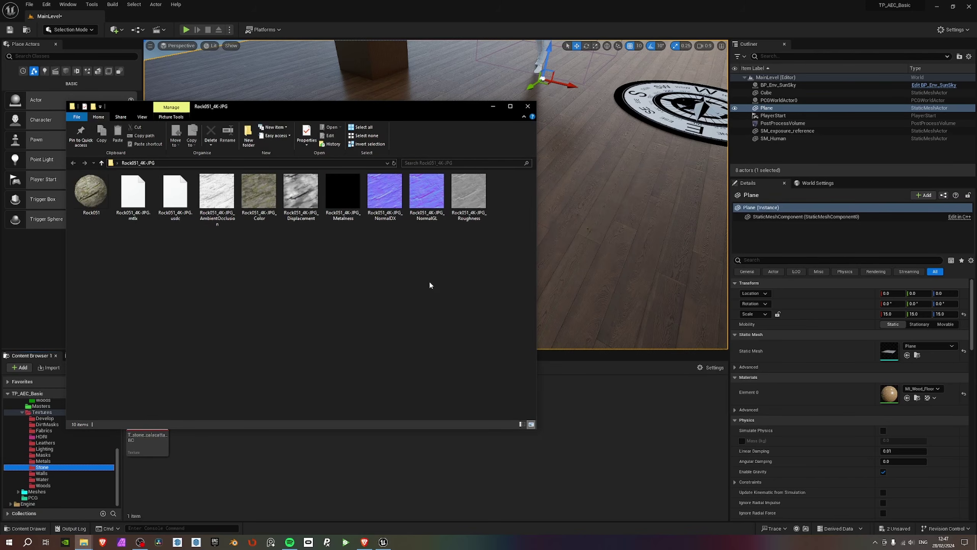
{"action": "left_click", "coordinate": [215, 197]}
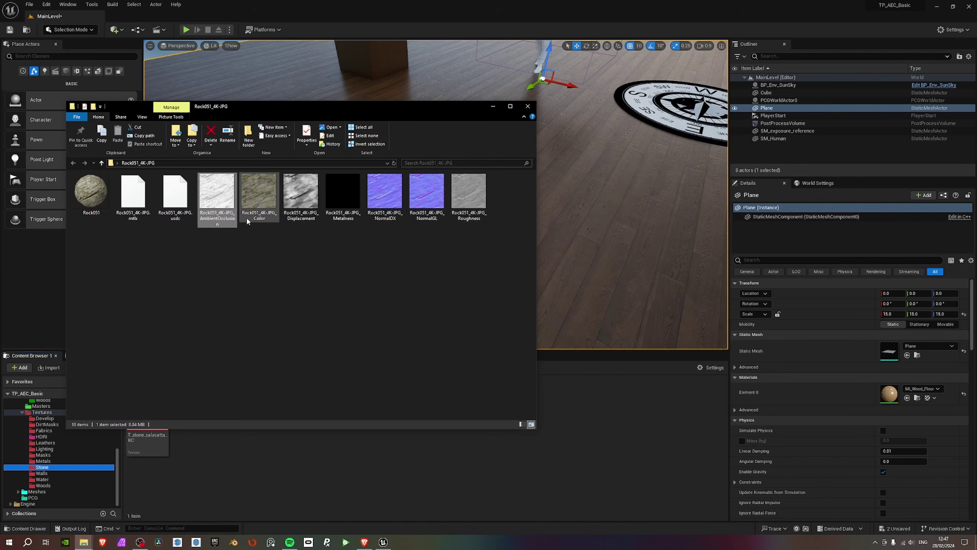
{"action": "left_click", "coordinate": [270, 216], "text": "ctrl"}
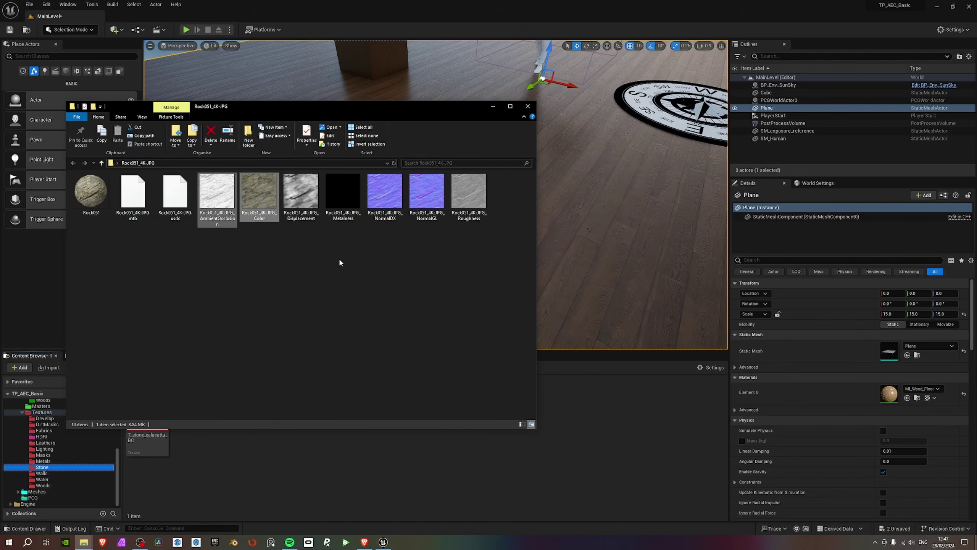
{"action": "left_click", "coordinate": [311, 203], "text": "ctrl"}
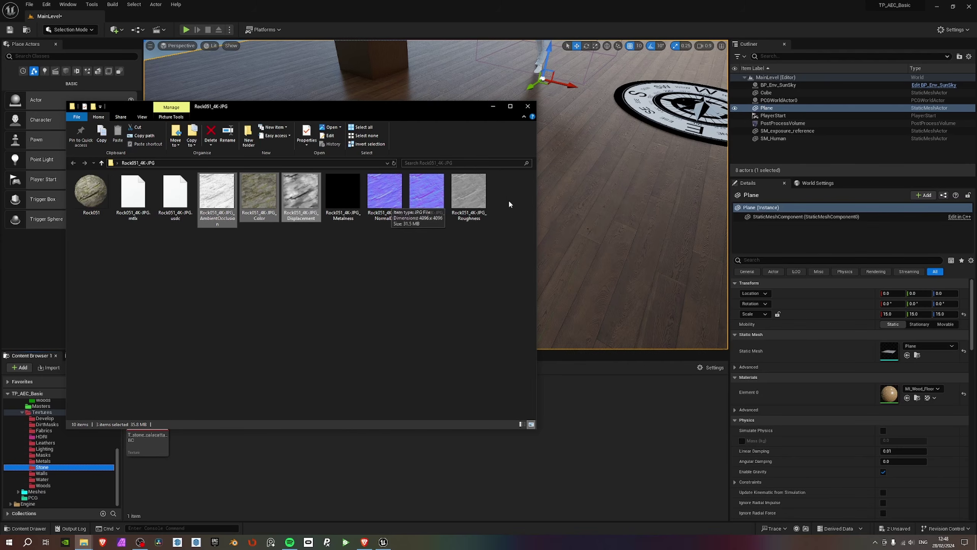
{"action": "left_click", "coordinate": [307, 273]}
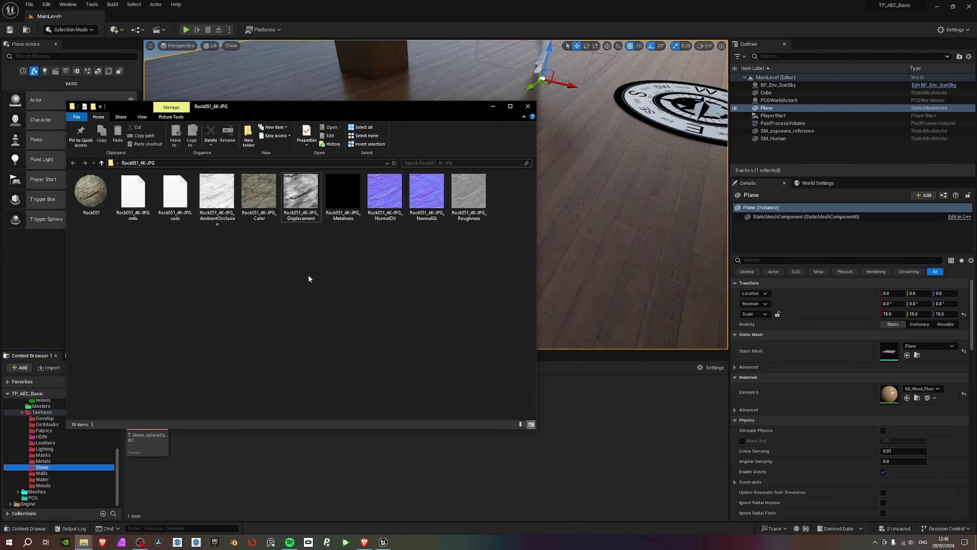
Rename the Rock051 AmbientOcclusion texture file as T_Rock051_4K_AO.
{"action": "left_click", "coordinate": [234, 210]}
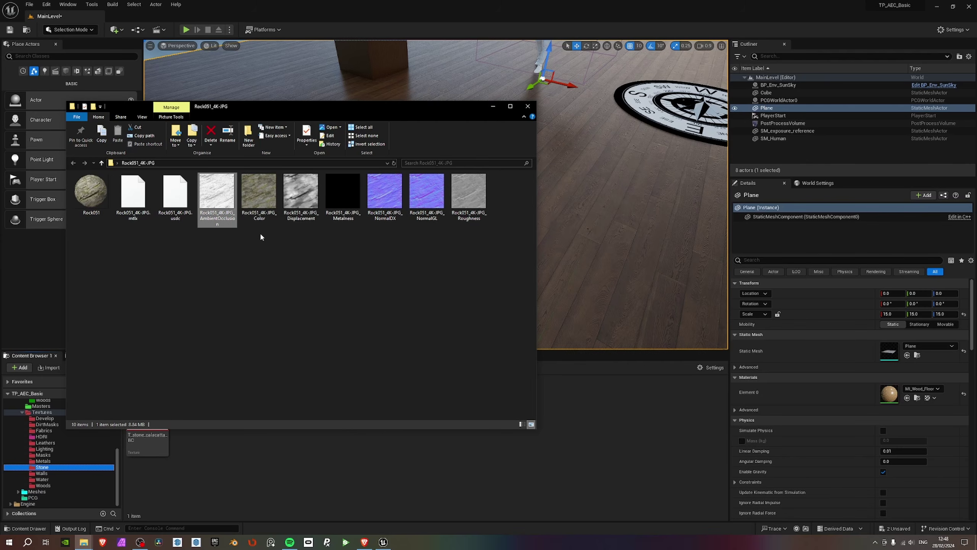
{"action": "key", "text": "F2"}
{"action": "key", "text": "Home"}
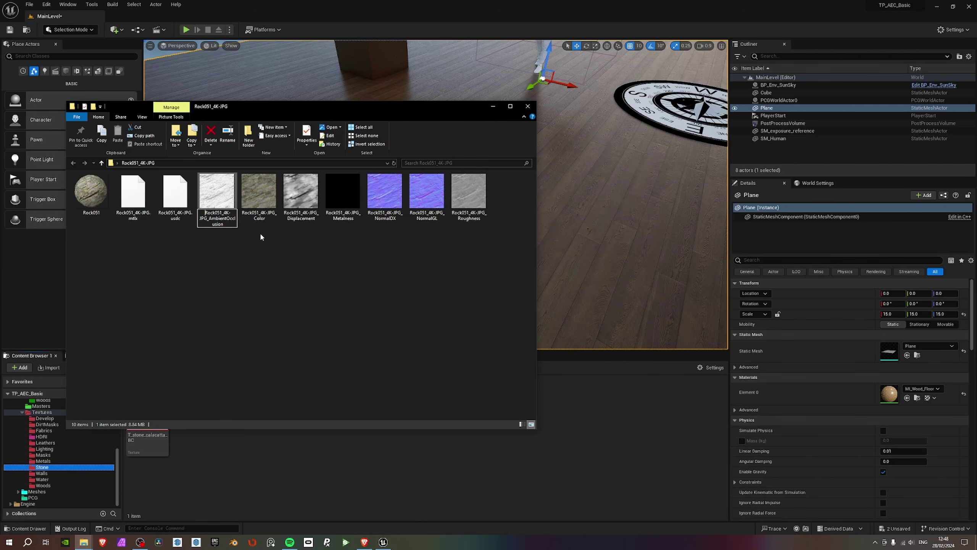
{"action": "type", "text": "T_"}
{"action": "key", "text": "Right"}
{"action": "key", "text": "Right"}
{"action": "key", "text": "Right"}
{"action": "key", "text": "Right"}
{"action": "key", "text": "Right"}
{"action": "key", "text": "Right"}
{"action": "key", "text": "Right"}
{"action": "key", "text": "Right"}
{"action": "key", "text": "shift+Right"}
{"action": "key", "text": "shift+Right"}
{"action": "key", "text": "shift+Right"}
{"action": "key", "text": "shift+Right"}
{"action": "key", "text": "shift+Right"}
{"action": "key", "text": "shift+Right"}
{"action": "key", "text": "shift+Right"}
{"action": "key", "text": "Left"}
{"action": "key", "text": "shift+Right"}
{"action": "key", "text": "shift+Right"}
{"action": "key", "text": "shift+Right"}
{"action": "key", "text": "shift+Right"}
{"action": "key", "text": "shift+Right"}
{"action": "key", "text": "shift+Right"}
{"action": "key", "text": "shift+Right"}
{"action": "key", "text": "shift+Right"}
{"action": "key", "text": "shift+Right"}
{"action": "key", "text": "shift+Right"}
{"action": "key", "text": "shift+Right"}
{"action": "key", "text": "shift+Right"}
{"action": "key", "text": "shift+Right"}
{"action": "key", "text": "shift+End"}
{"action": "type", "text": "AO"}
{"action": "key", "text": "Left"}
{"action": "key", "text": "Left"}
{"action": "type", "text": "_"}
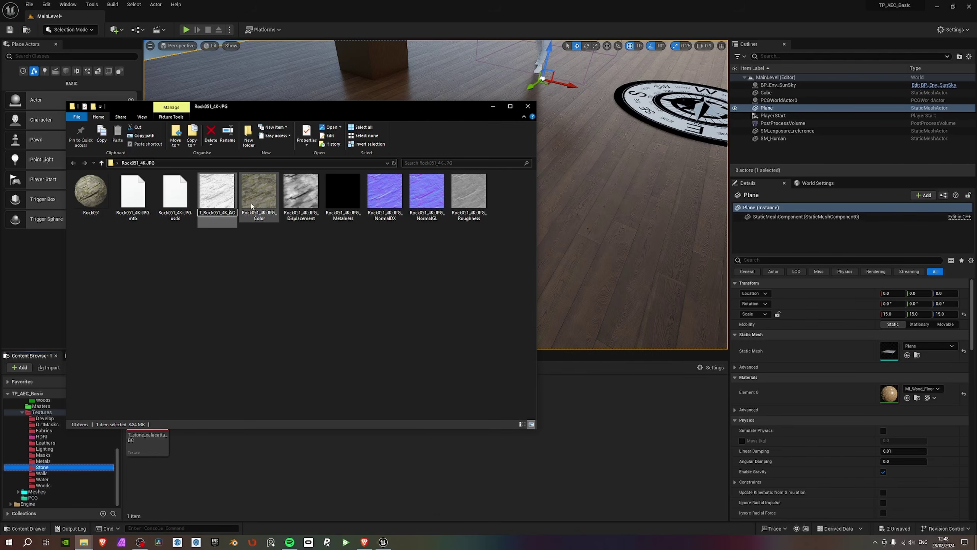
Copy the ambient occlusion file's new name and reuse it to rename the Color texture file as T_Rock051_4K_BC.
{"action": "key", "text": "ctrl+a"}
{"action": "key", "text": "ctrl+c"}
{"action": "key", "text": "Tab"}
{"action": "key", "text": "ctrl+v"}
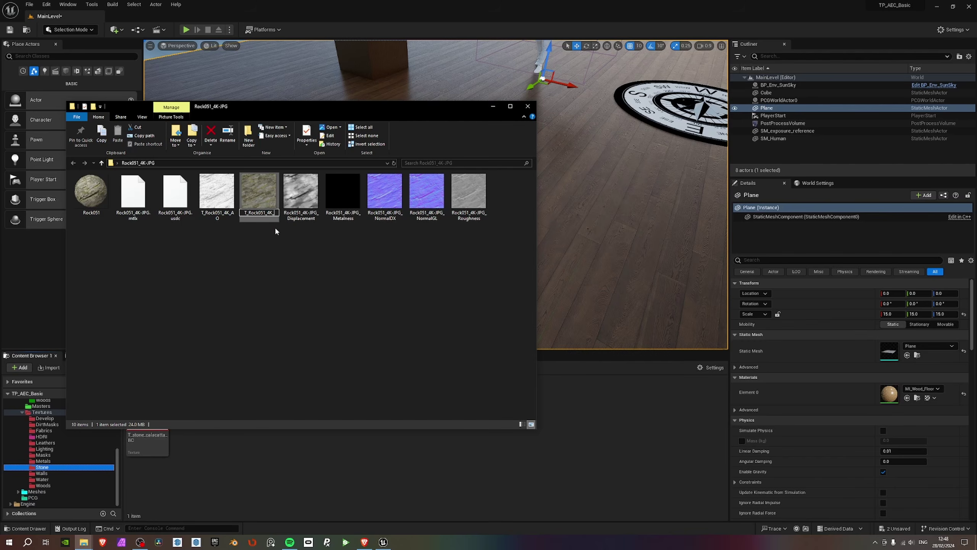
{"action": "type", "text": "BC"}
{"action": "key", "text": "Tab"}
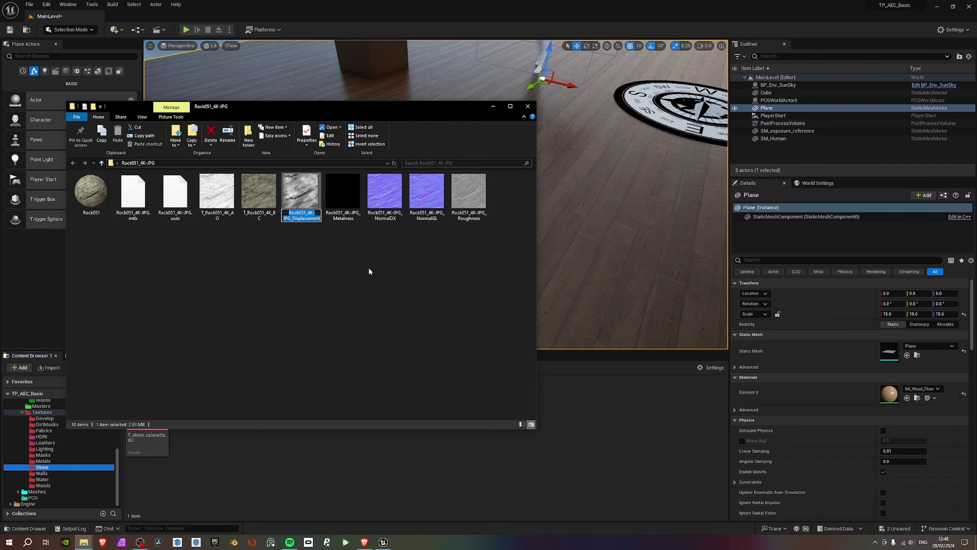
Rename the Displacement texture file as T_Rock051_4K_DISP.
{"action": "key", "text": "ctrl+v"}
{"action": "key", "text": "BackSpace"}
{"action": "key", "text": "BackSpace"}
{"action": "type", "text": "DS"}
{"action": "key", "text": "BackSpace"}
{"action": "type", "text": "ISP"}
{"action": "key", "text": "BackSpace"}
{"action": "type", "text": "{"}
{"action": "key", "text": "BackSpace"}
{"action": "type", "text": "P"}
{"action": "key", "text": "Return"}
{"action": "key", "text": "F2"}
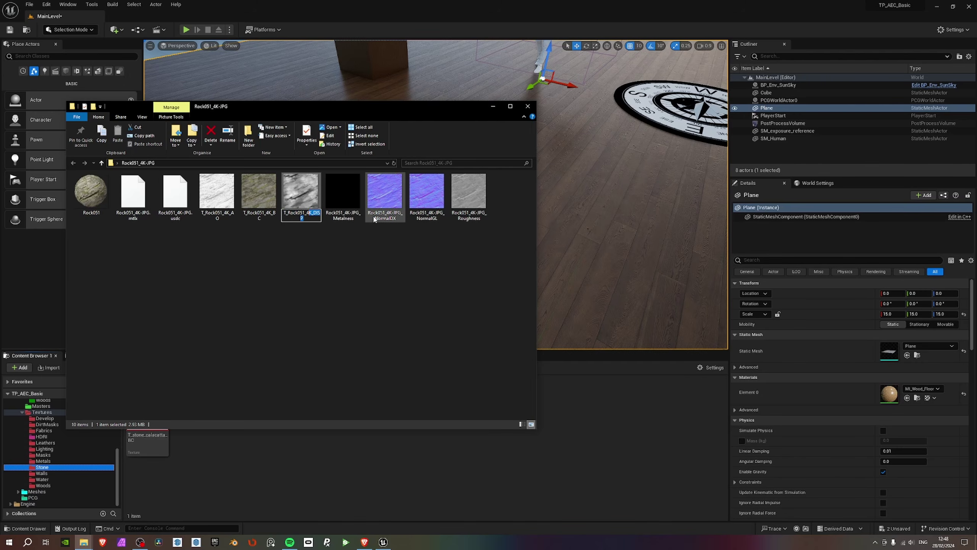
Rename the NormalDX texture file as T_Rock051_4K_N.
{"action": "left_click", "coordinate": [403, 211]}
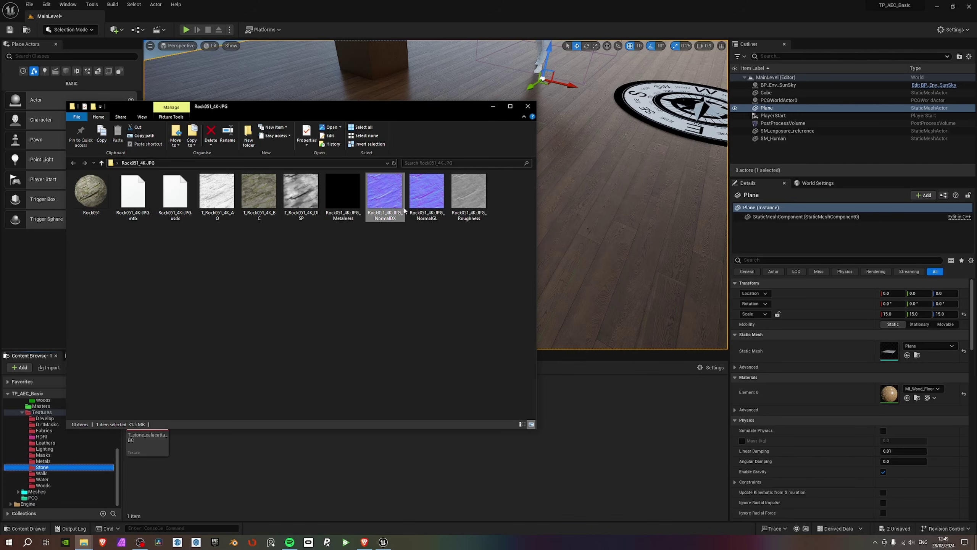
{"action": "key", "text": "F2"}
{"action": "key", "text": "ctrl+v"}
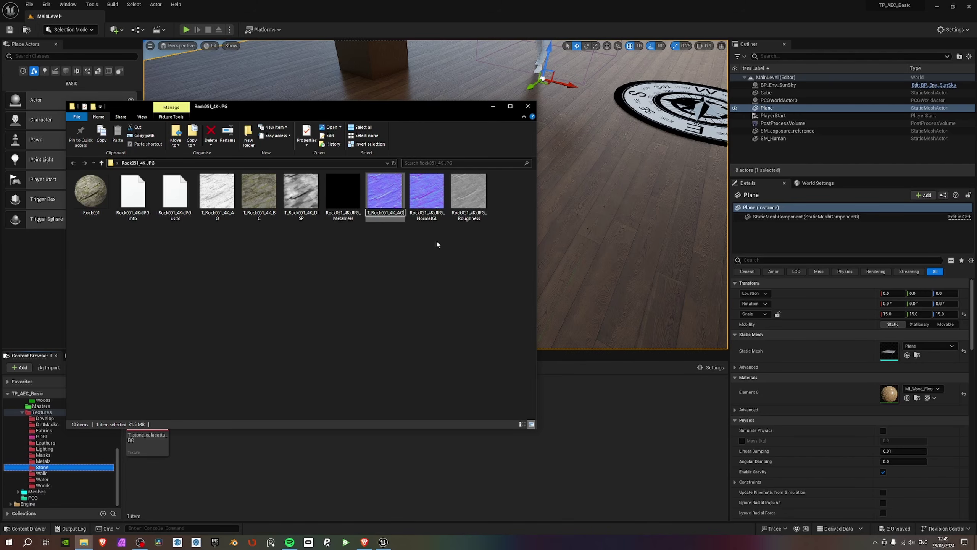
{"action": "key", "text": "shift+Left"}
{"action": "key", "text": "shift+Left"}
{"action": "key", "text": "shift+Left"}
{"action": "type", "text": "N"}
{"action": "key", "text": "Return"}
Rename the Roughness texture file as T_Rock051_4K_R.
{"action": "left_click", "coordinate": [469, 192]}
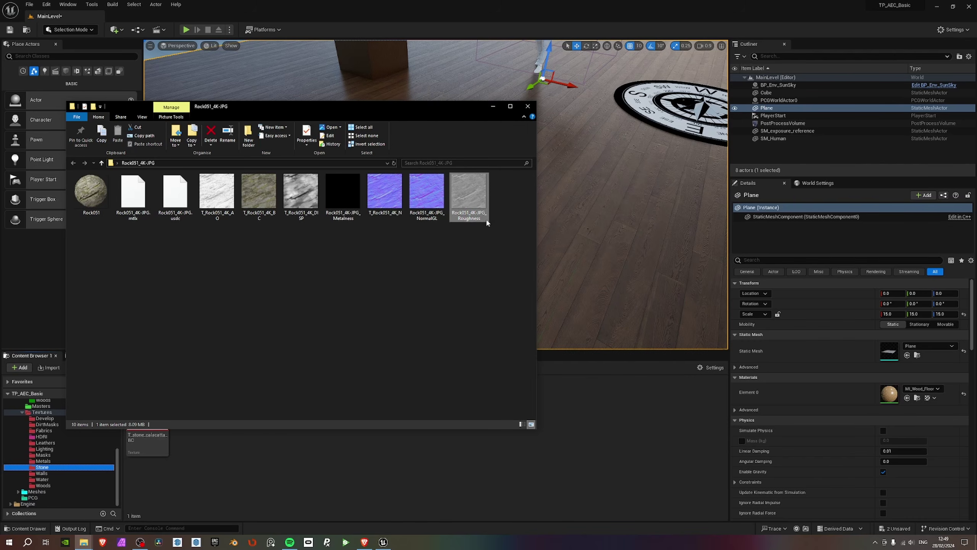
{"action": "key", "text": "F2"}
{"action": "type", "text": "T_Rock051_4K_R"}
{"action": "key", "text": "Return"}
{"action": "left_click", "coordinate": [418, 282]}
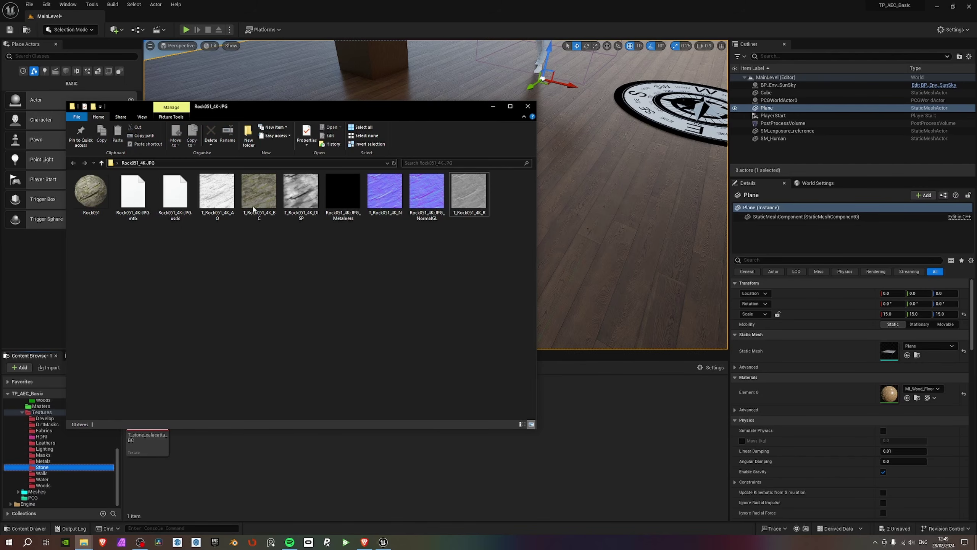
Import the renamed AO, BC, DISP, N and R textures into the project's Textures/Stone folder, leaving out Metalness and NormalGL.
{"action": "left_click", "coordinate": [232, 200]}
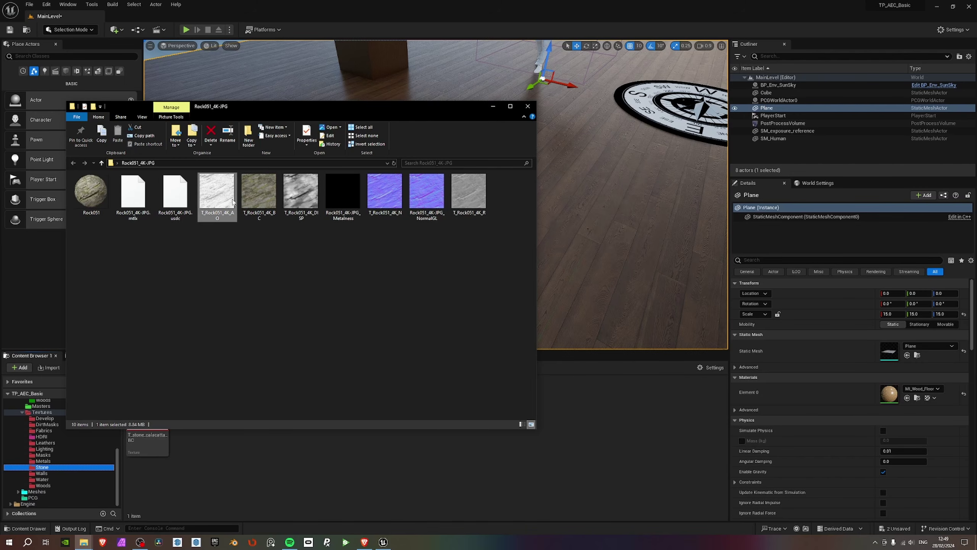
{"action": "left_click", "coordinate": [300, 194], "text": "shift"}
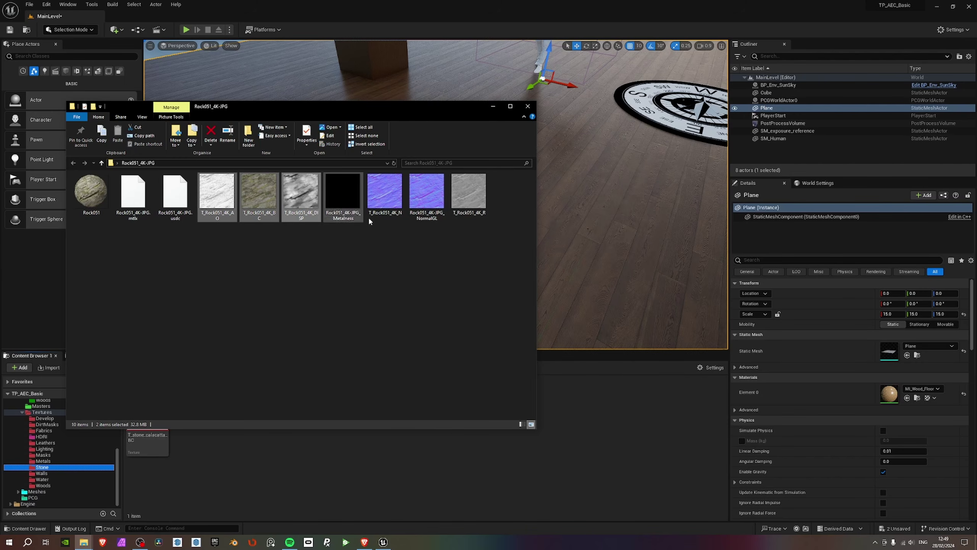
{"action": "left_click", "coordinate": [433, 206], "text": "ctrl"}
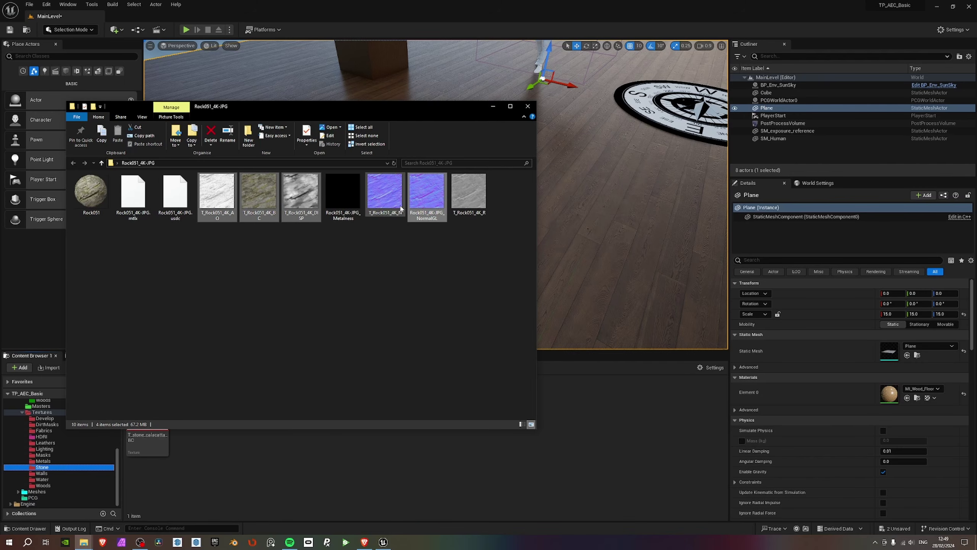
{"action": "left_click", "coordinate": [479, 202], "text": "ctrl"}
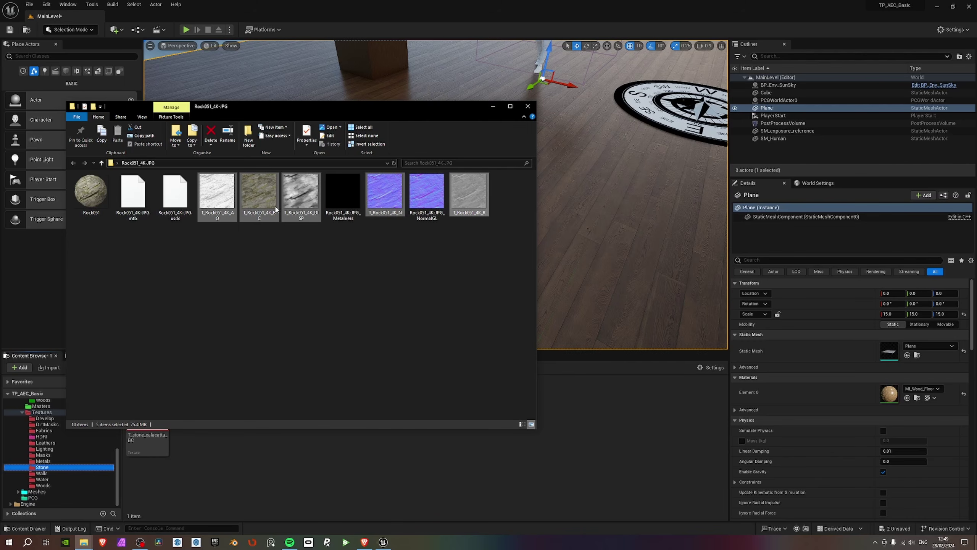
{"action": "left_click_drag", "start_coordinate": [232, 204], "coordinate": [234, 483]}
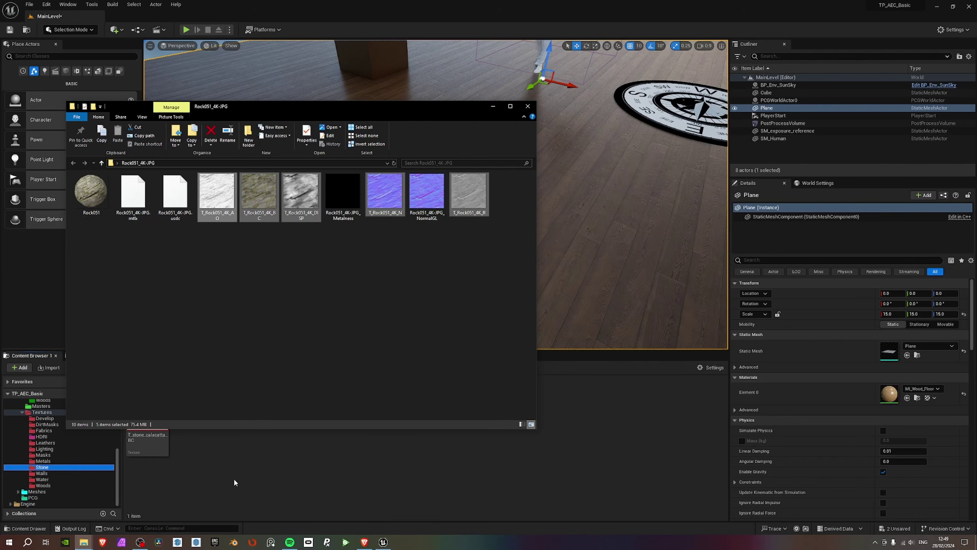
{"action": "left_click", "coordinate": [621, 465]}
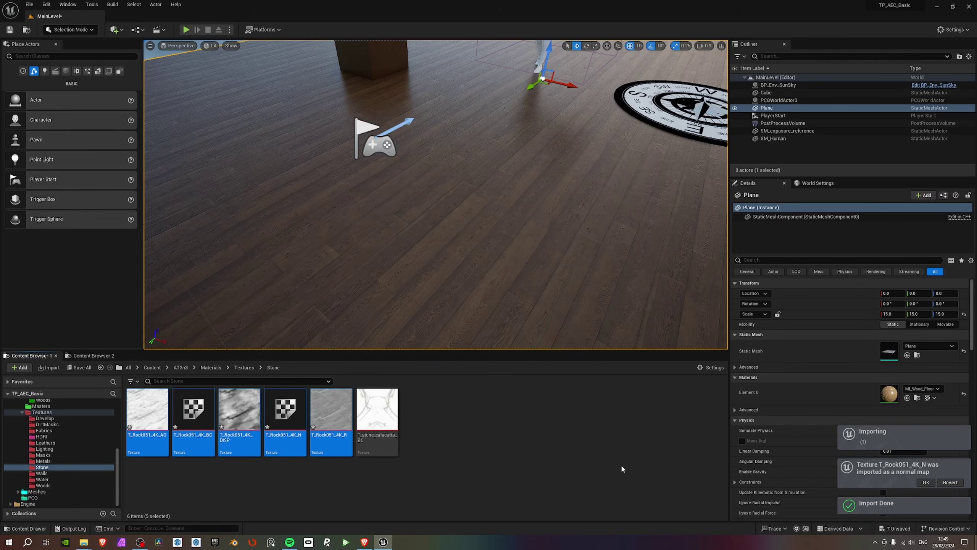
Duplicate MI_Base_UnPackedPBR in the Materials/Instances folder and name the copy MI_Stone_Landscape.
{"action": "right_click_drag", "start_coordinate": [481, 249], "coordinate": [596, 204]}
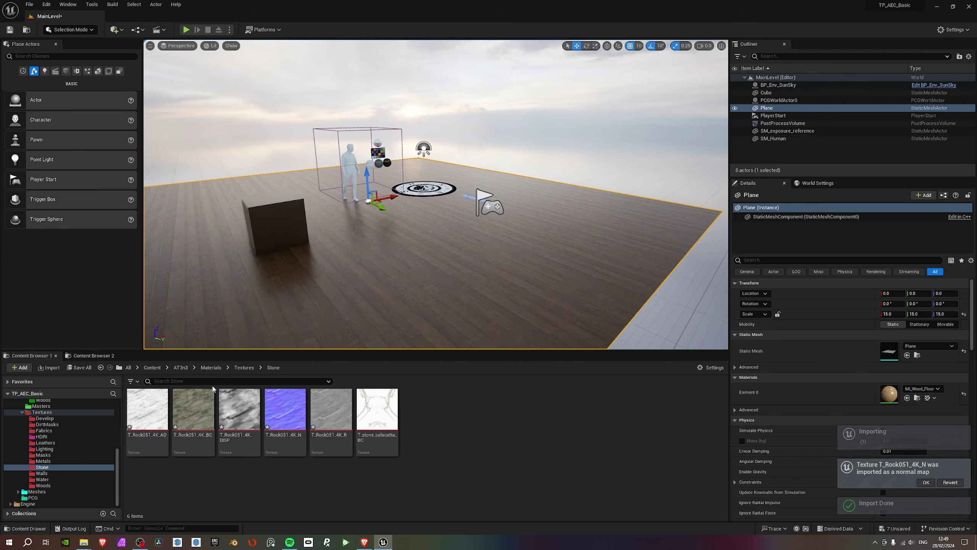
{"action": "scroll", "coordinate": [87, 462], "scroll_direction": "up", "scroll_amount": 1}
{"action": "left_click", "coordinate": [93, 356]}
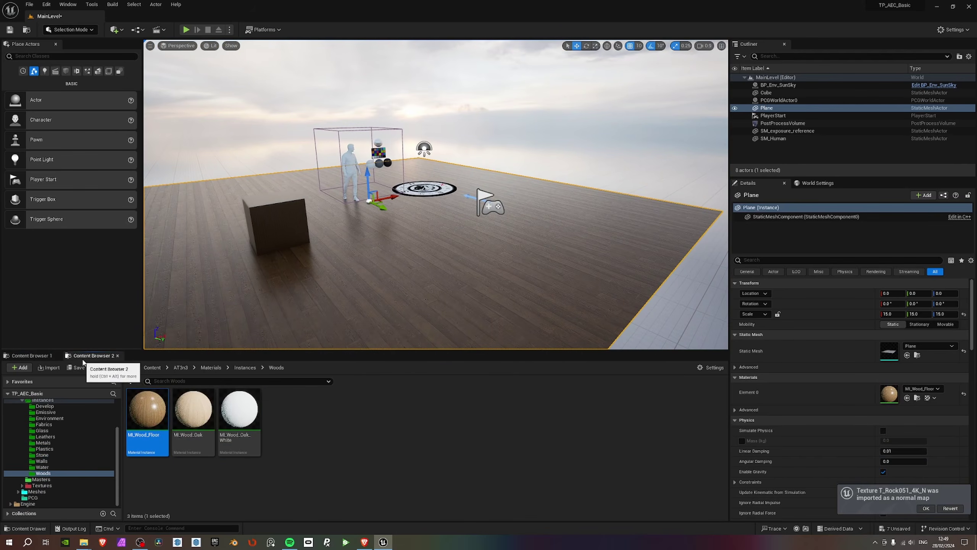
{"action": "scroll", "coordinate": [63, 466], "scroll_direction": "up", "scroll_amount": 2}
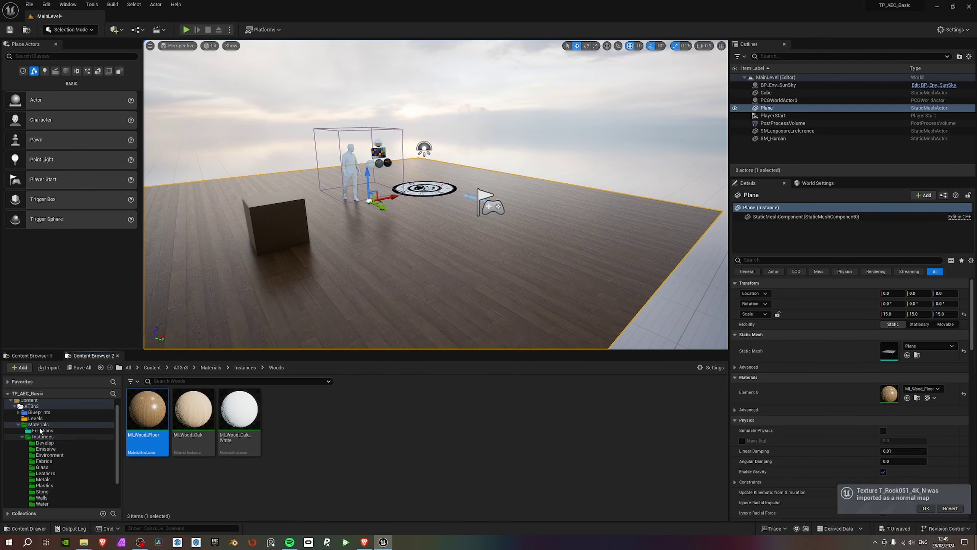
{"action": "left_click", "coordinate": [61, 437]}
{"action": "scroll", "coordinate": [265, 475], "scroll_direction": "down", "scroll_amount": 1}
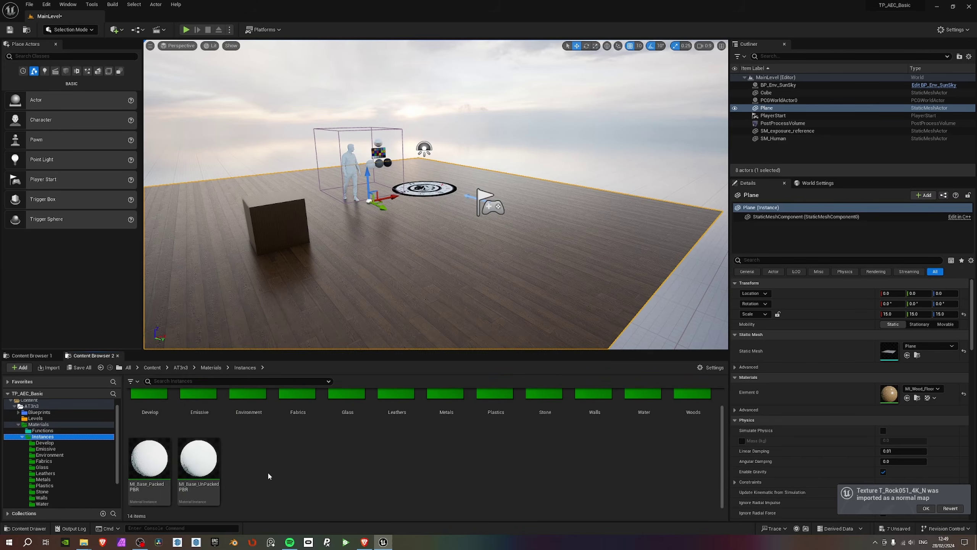
{"action": "right_click", "coordinate": [211, 466]}
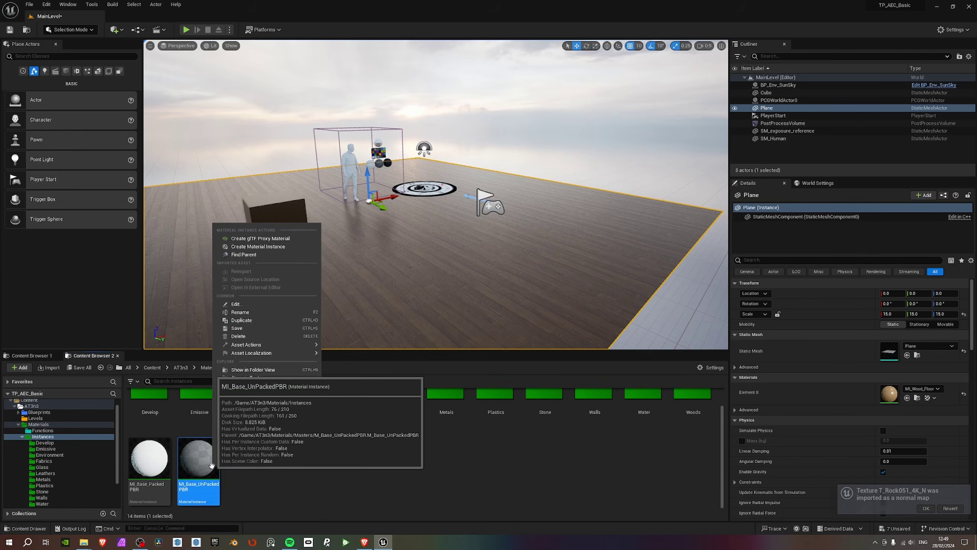
{"action": "left_click", "coordinate": [255, 320]}
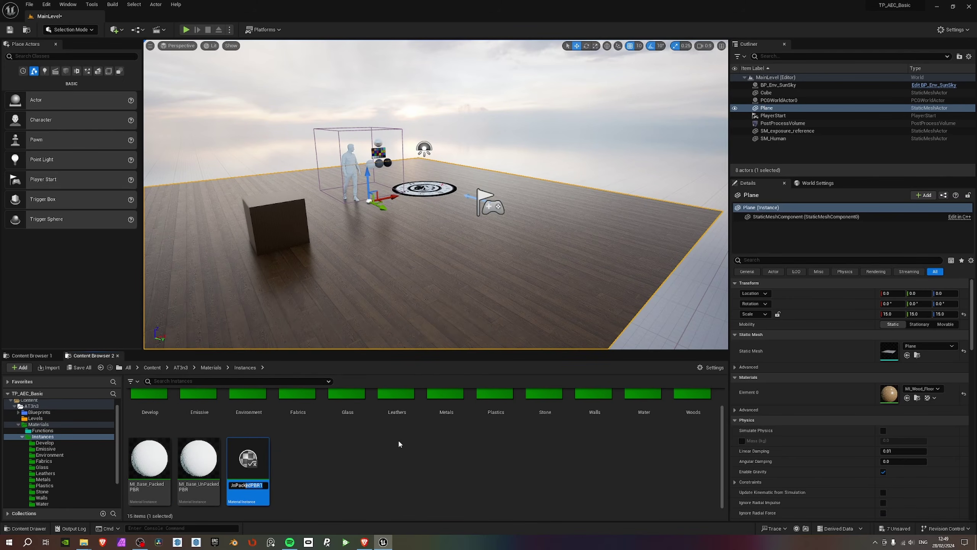
{"action": "type", "text": "MI_Stone"}
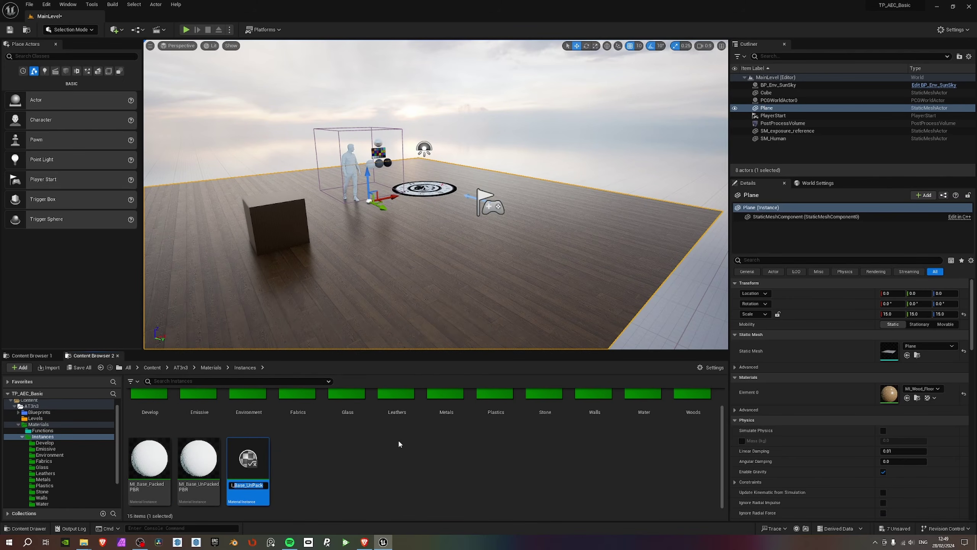
{"action": "type", "text": "_Lan"}
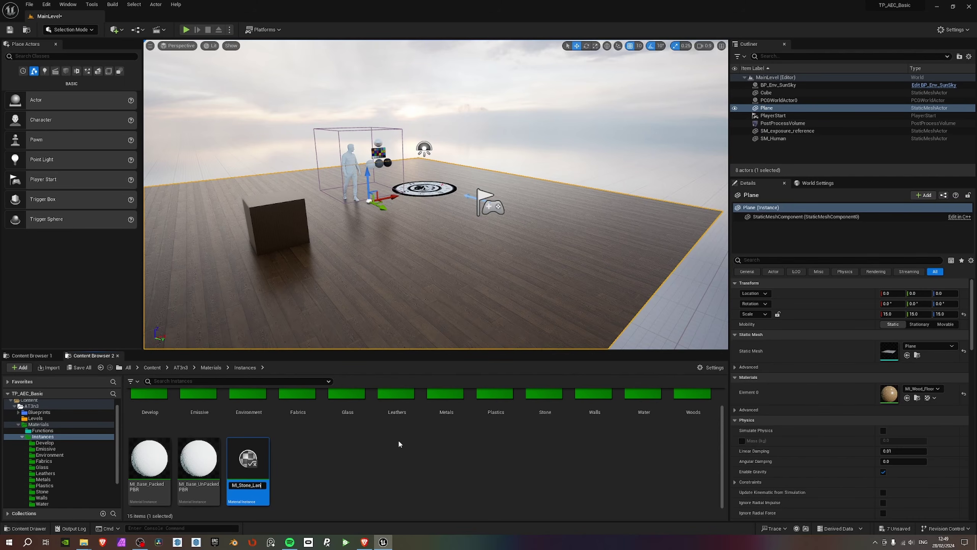
{"action": "type", "text": "dscape"}
{"action": "key", "text": "Return"}
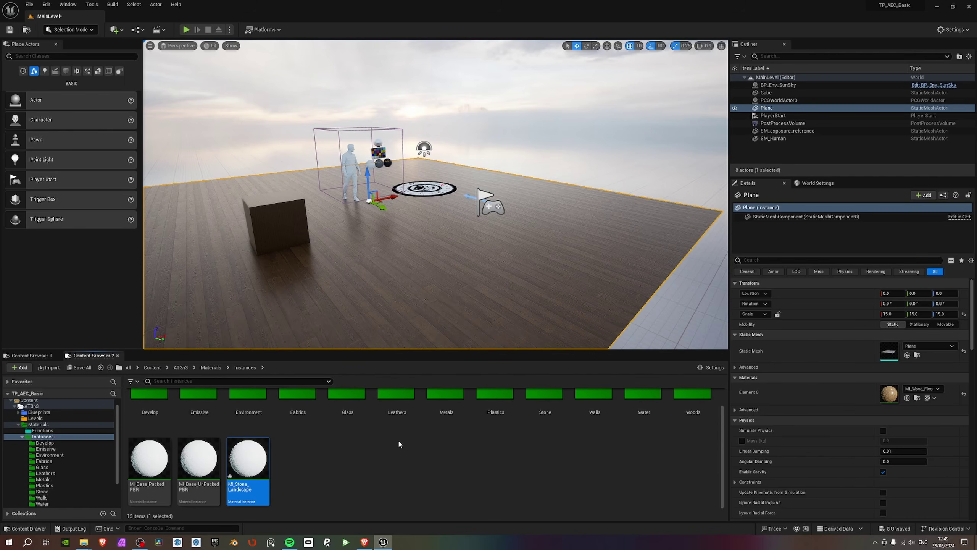
Place a Plane shape in the level behind the cube and rotate it 90 degrees about X so it stands upright.
{"action": "right_click_drag", "start_coordinate": [353, 333], "coordinate": [496, 296]}
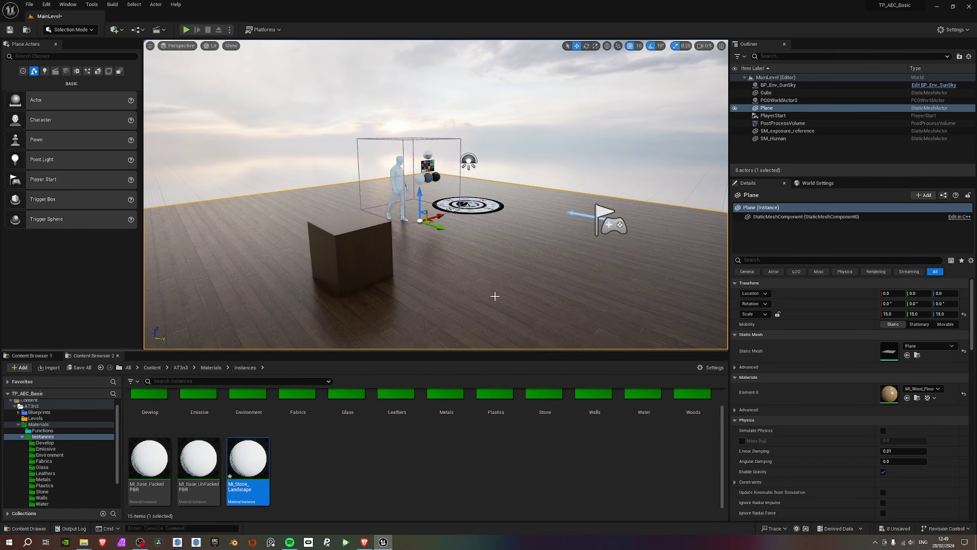
{"action": "left_click", "coordinate": [67, 72]}
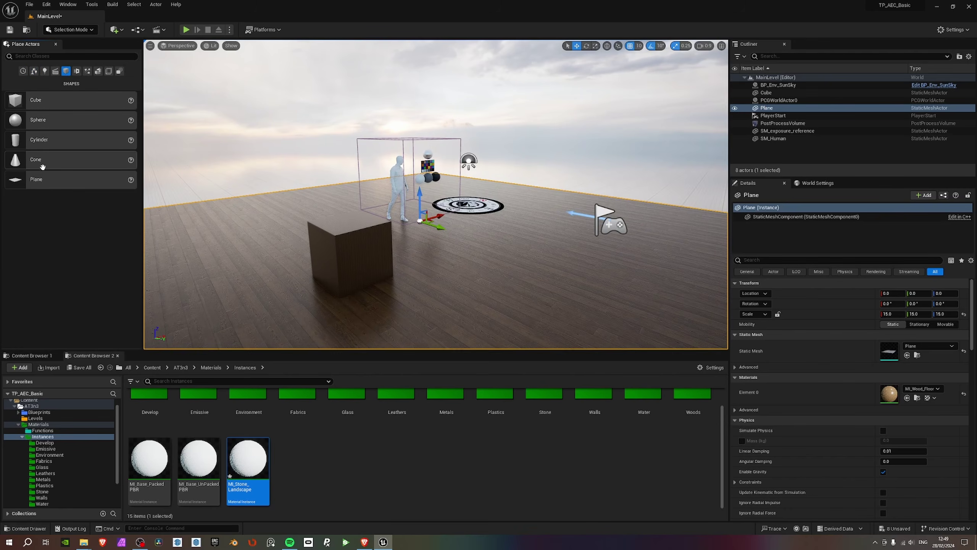
{"action": "left_click_drag", "start_coordinate": [42, 179], "coordinate": [251, 154]}
{"action": "key", "text": "e"}
{"action": "key", "text": "d"}
{"action": "right_click_drag", "start_coordinate": [251, 154], "coordinate": [188, 161]}
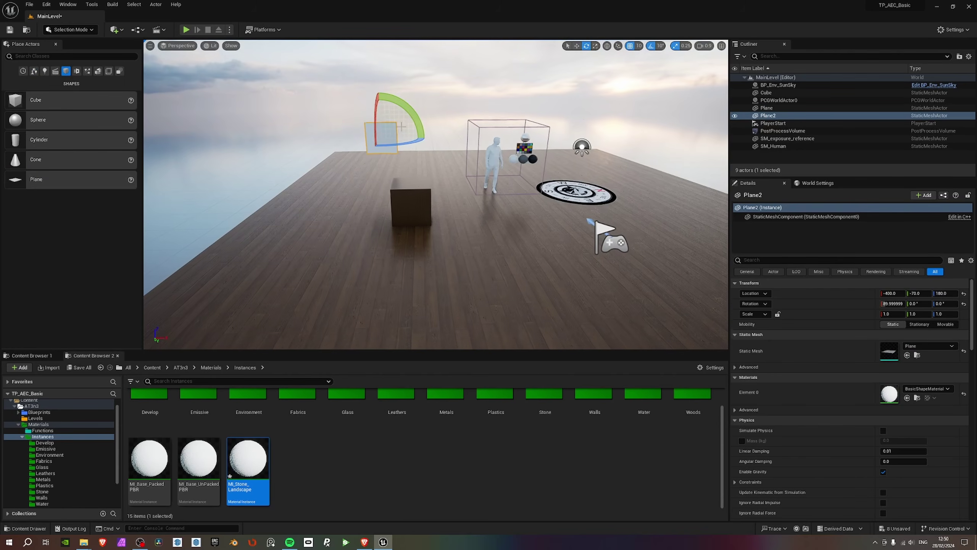
Widen the upright plane to an X scale of 10 and move it to X location -20.
{"action": "key", "text": "r"}
{"action": "left_click_drag", "start_coordinate": [406, 139], "coordinate": [470, 139]}
{"action": "right_click_drag", "start_coordinate": [407, 141], "coordinate": [461, 142]}
{"action": "key", "text": "d"}
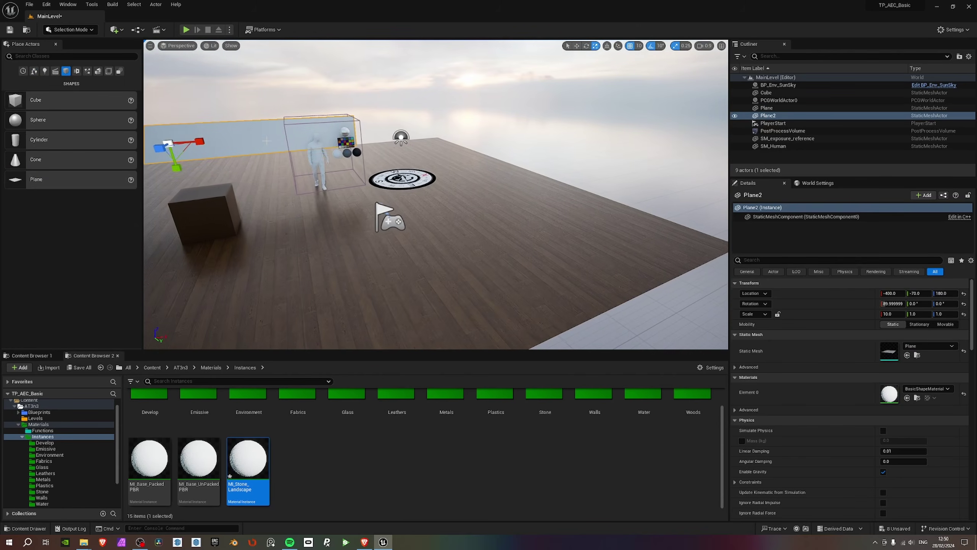
{"action": "key", "text": "w"}
{"action": "left_click_drag", "start_coordinate": [195, 144], "coordinate": [343, 137]}
{"action": "right_click_drag", "start_coordinate": [342, 137], "coordinate": [405, 177]}
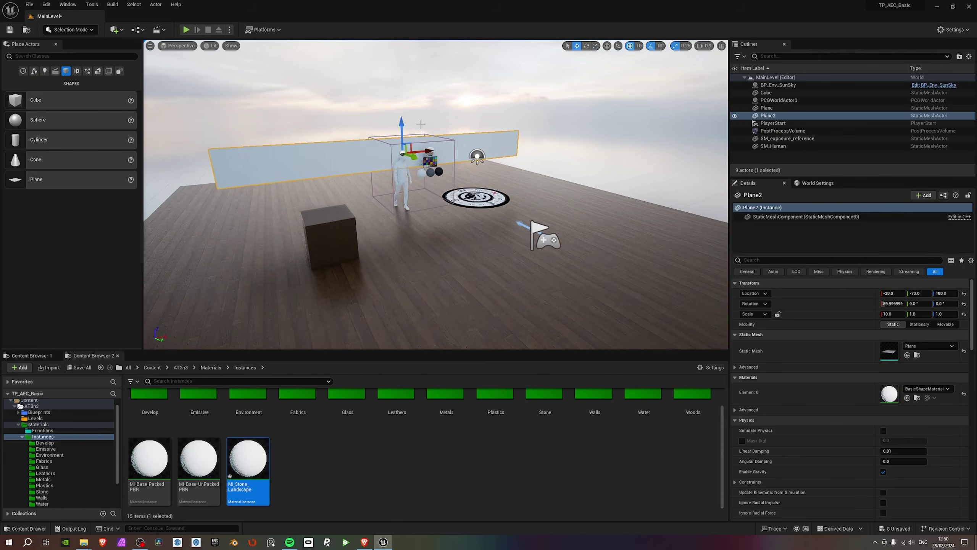
Stretch the upright plane to a Y scale of 5.25 and move it to Y -290 and Z 260.
{"action": "key", "text": "r"}
{"action": "left_click_drag", "start_coordinate": [405, 175], "coordinate": [380, 103]}
{"action": "key", "text": "w"}
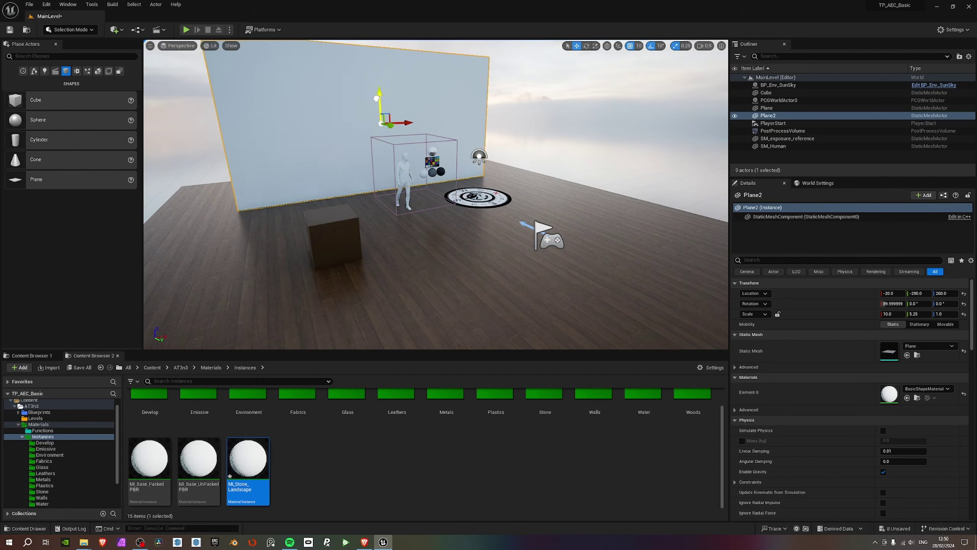
Apply the MI_Stone_Landscape material instance to the upright wall plane.
{"action": "right_click_drag", "start_coordinate": [380, 103], "coordinate": [359, 106]}
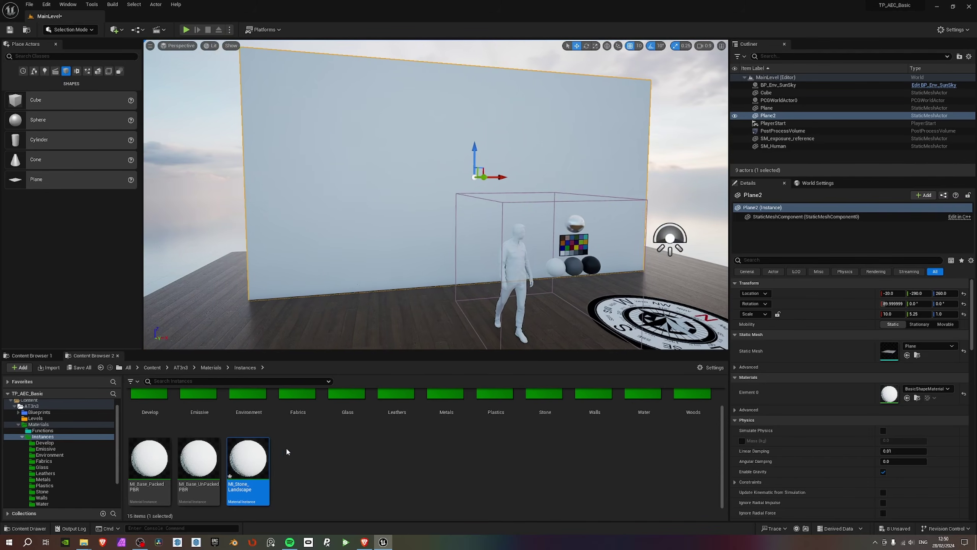
{"action": "left_click_drag", "start_coordinate": [254, 462], "coordinate": [348, 208]}
{"action": "right_click_drag", "start_coordinate": [348, 208], "coordinate": [340, 211]}
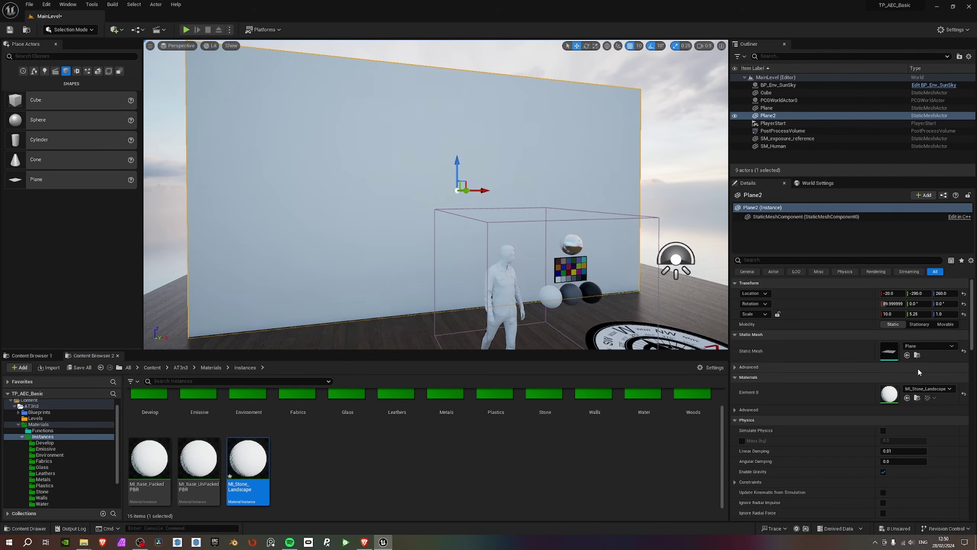
Check the Nanite settings of the wall plane's static mesh, save the mesh and close its editor.
{"action": "double_click", "coordinate": [888, 352]}
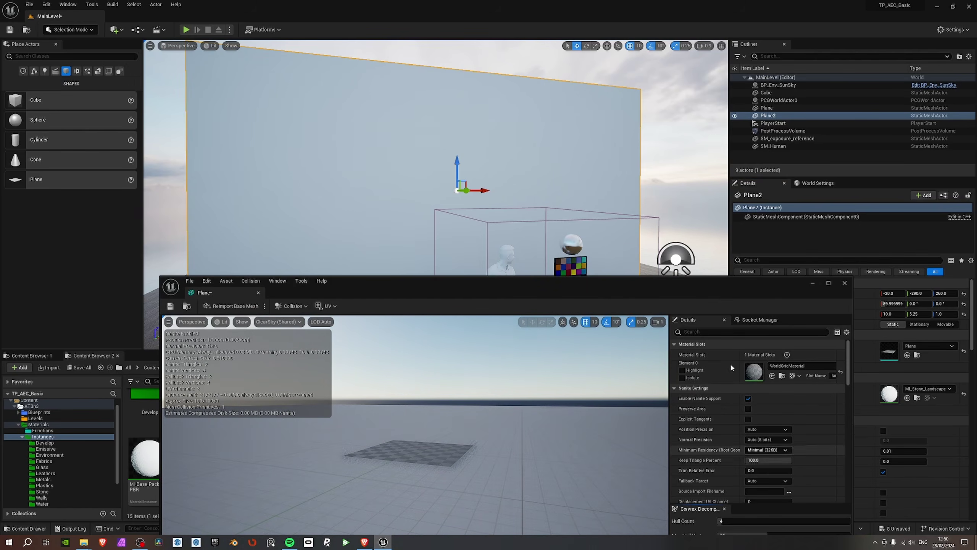
{"action": "scroll", "coordinate": [821, 473], "scroll_direction": "down", "scroll_amount": 3}
{"action": "scroll", "coordinate": [821, 473], "scroll_direction": "down", "scroll_amount": 1}
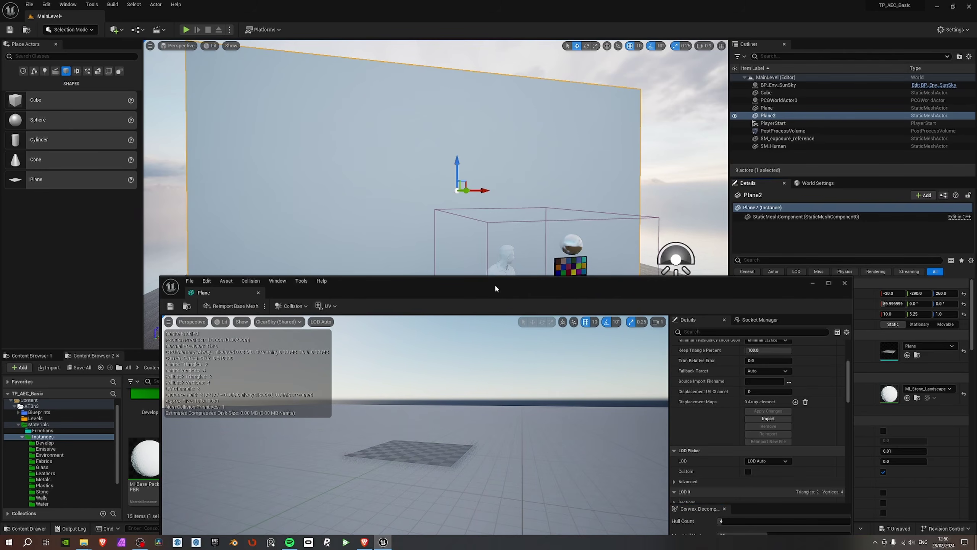
{"action": "left_click", "coordinate": [843, 283]}
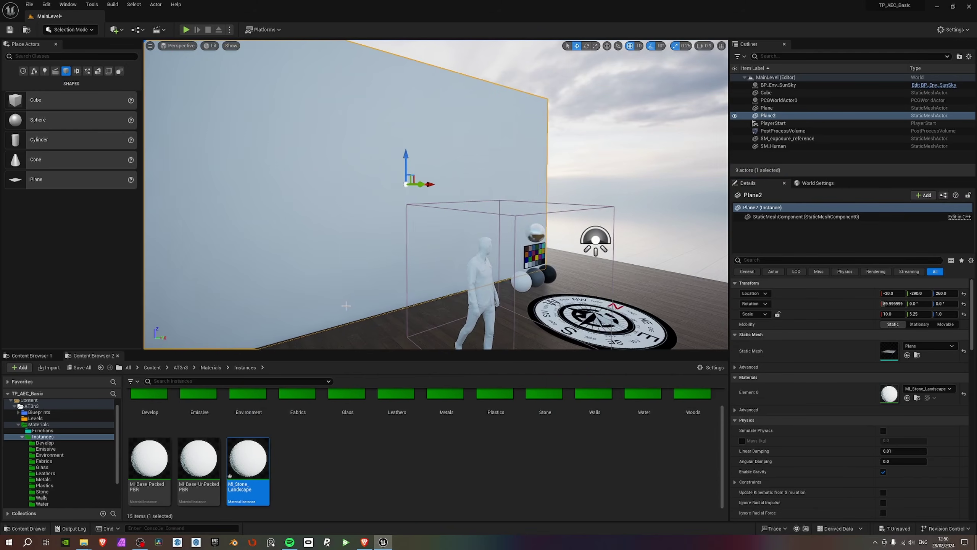
Open the MI_Stone_Landscape material instance and turn on the Base Tint override and Use Texture Map.
{"action": "scroll", "coordinate": [118, 400], "scroll_direction": "down", "scroll_amount": 2}
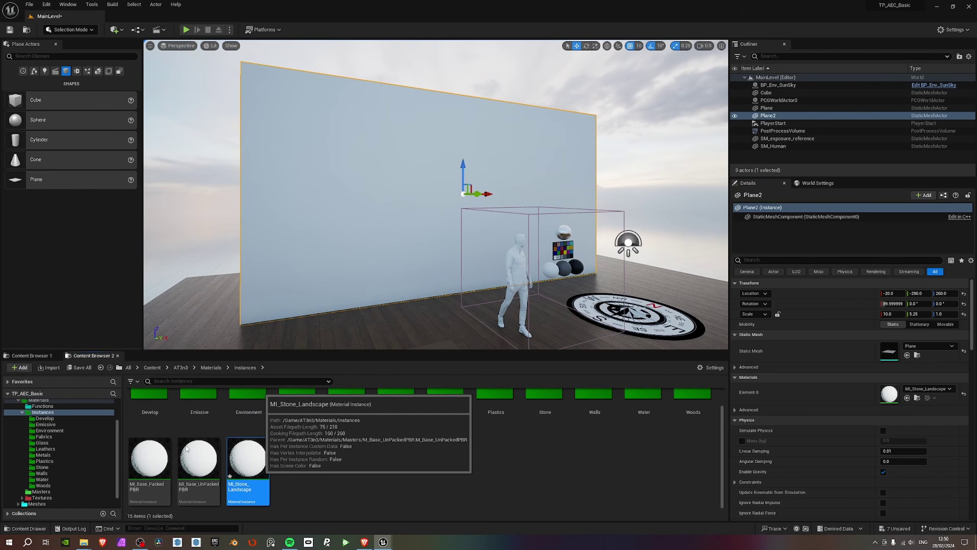
{"action": "double_click", "coordinate": [248, 468]}
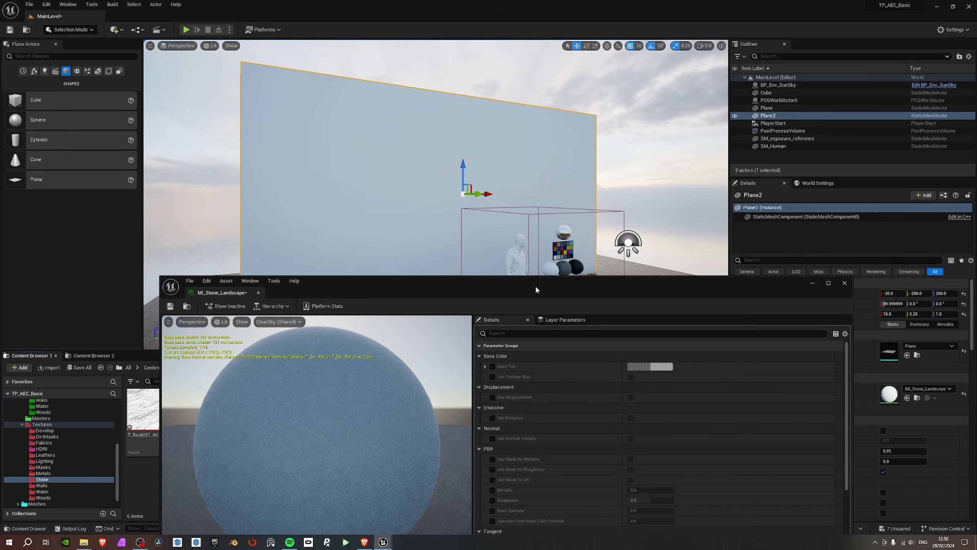
{"action": "left_click_drag", "start_coordinate": [535, 288], "coordinate": [686, 87]}
{"action": "left_click", "coordinate": [645, 166]}
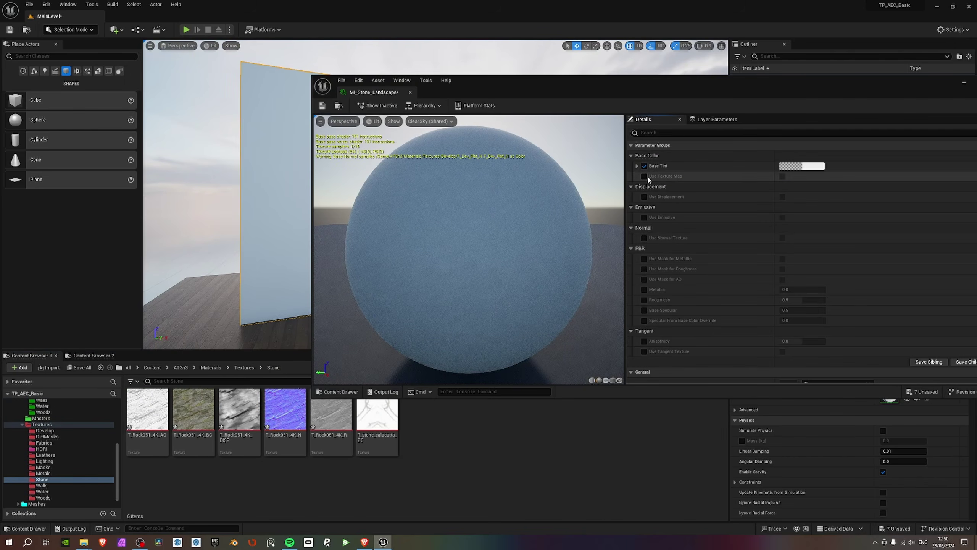
{"action": "left_click", "coordinate": [644, 176]}
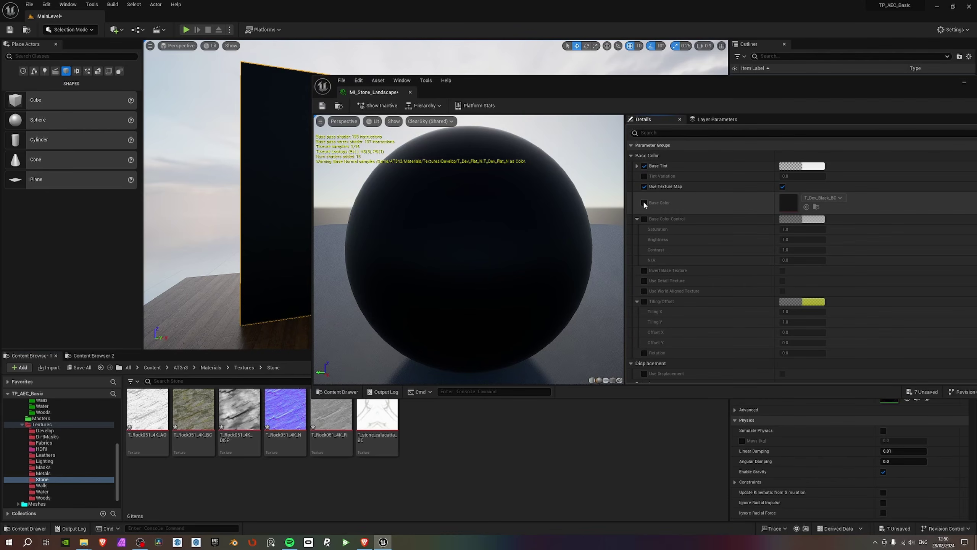
Assign T_Rock051_4K_BC as the Base Color texture and turn on the Base Color Control override.
{"action": "left_click", "coordinate": [644, 202]}
{"action": "left_click", "coordinate": [194, 416]}
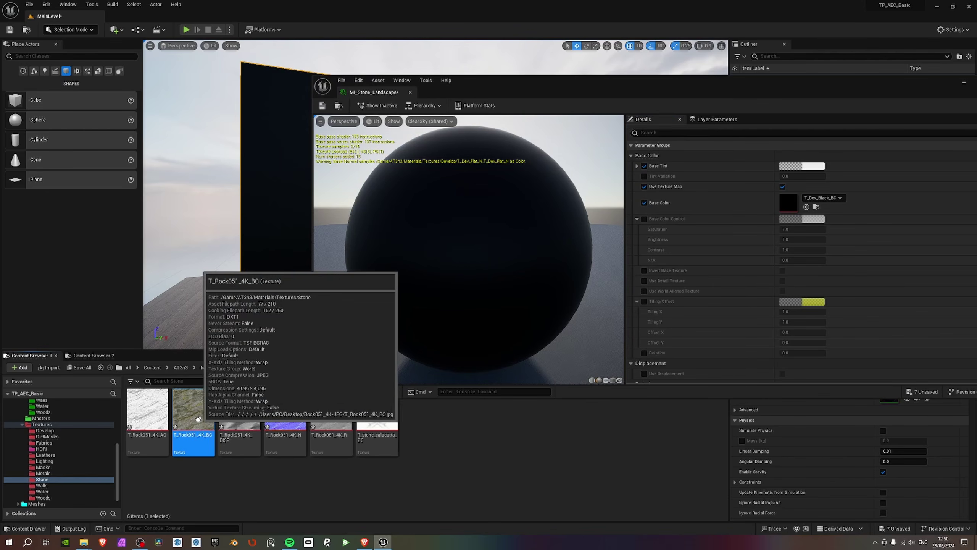
{"action": "left_click_drag", "start_coordinate": [198, 418], "coordinate": [788, 203]}
{"action": "left_click", "coordinate": [645, 218]}
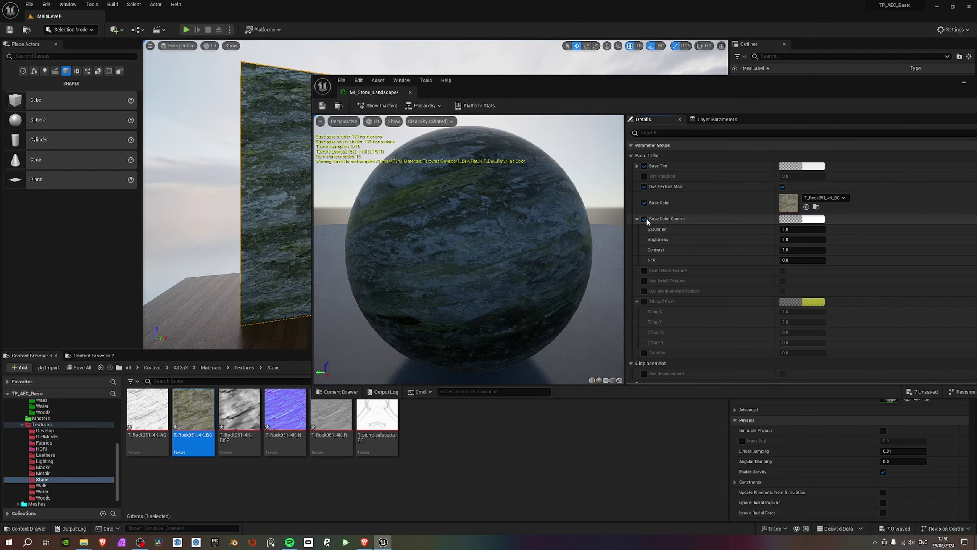
Turn on the Tiling/Offset override and Use World Aligned Texture in the stone material's base colour settings.
{"action": "left_click_drag", "start_coordinate": [625, 85], "coordinate": [716, 223]}
{"action": "right_click_drag", "start_coordinate": [631, 153], "coordinate": [608, 154]}
{"action": "scroll", "coordinate": [870, 369], "scroll_direction": "down", "scroll_amount": 3}
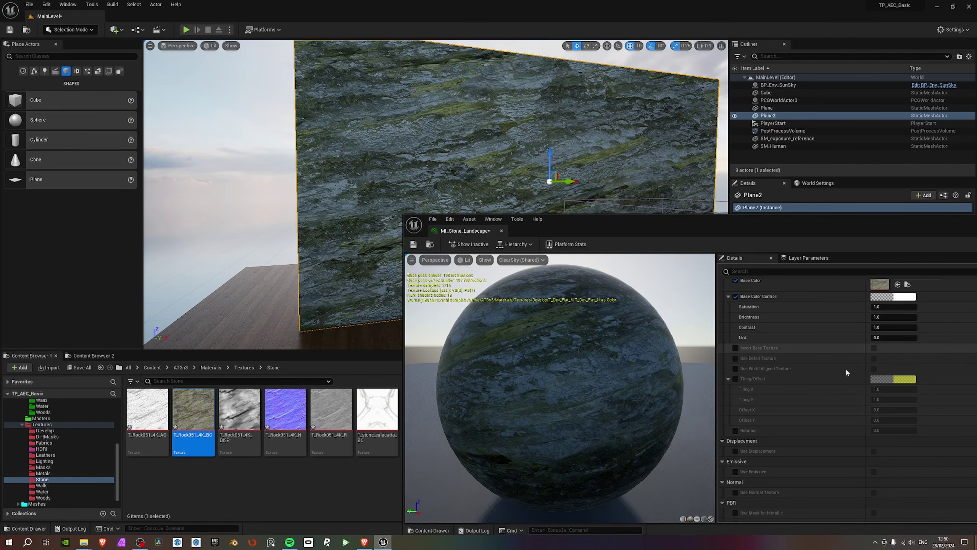
{"action": "scroll", "coordinate": [845, 367], "scroll_direction": "up", "scroll_amount": 1}
{"action": "scroll", "coordinate": [775, 353], "scroll_direction": "down", "scroll_amount": 3}
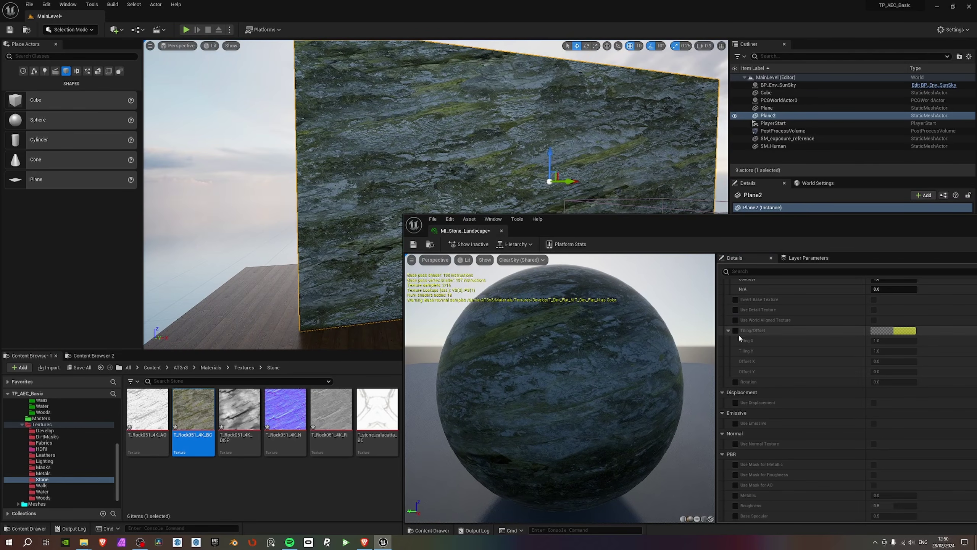
{"action": "left_click", "coordinate": [735, 330]}
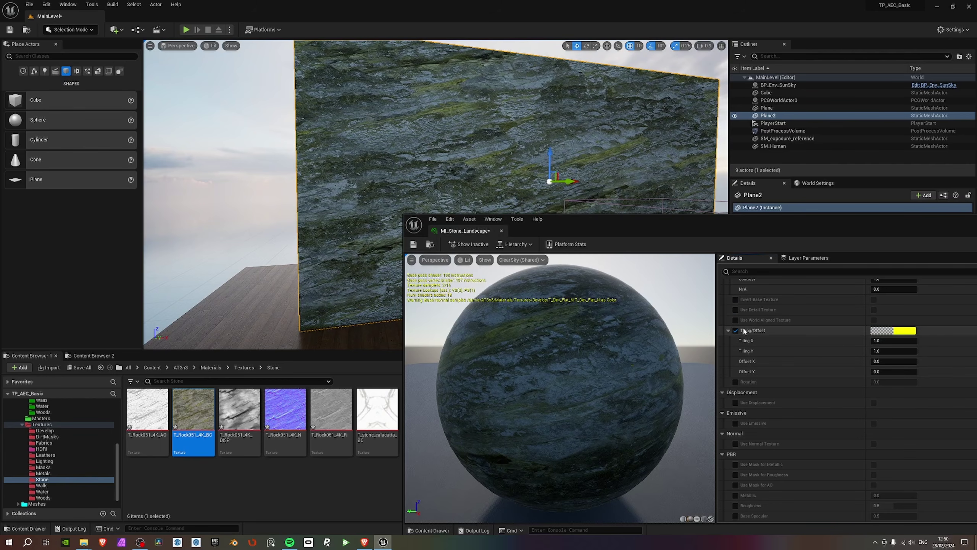
{"action": "left_click", "coordinate": [873, 320]}
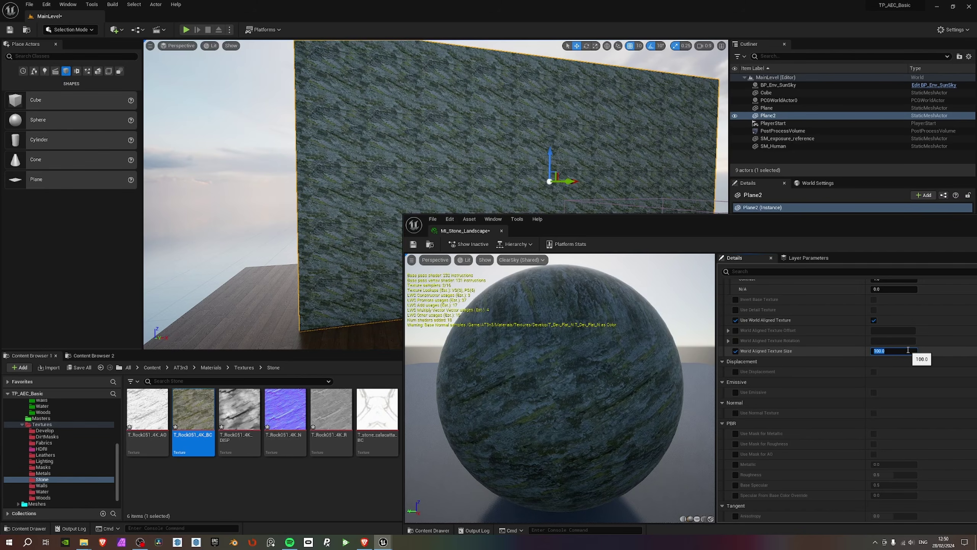
Set the stone material's World Aligned Texture Size to 512.
{"action": "left_click", "coordinate": [908, 350]}
{"action": "type", "text": "512"}
{"action": "key", "text": "Return"}
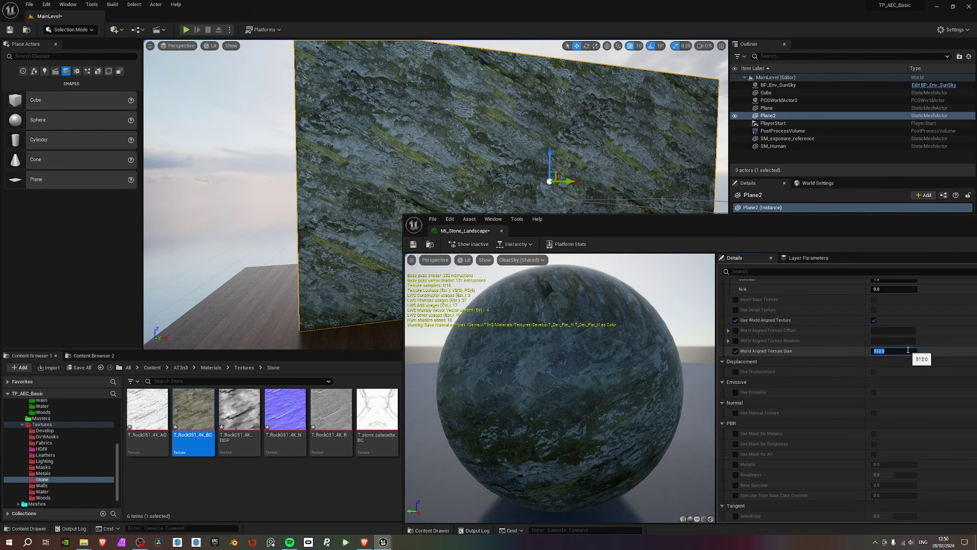
Set the stone material's World Aligned Texture Size to 500.
{"action": "left_click_drag", "start_coordinate": [693, 230], "coordinate": [726, 133]}
{"action": "type", "text": "500"}
{"action": "key", "text": "Return"}
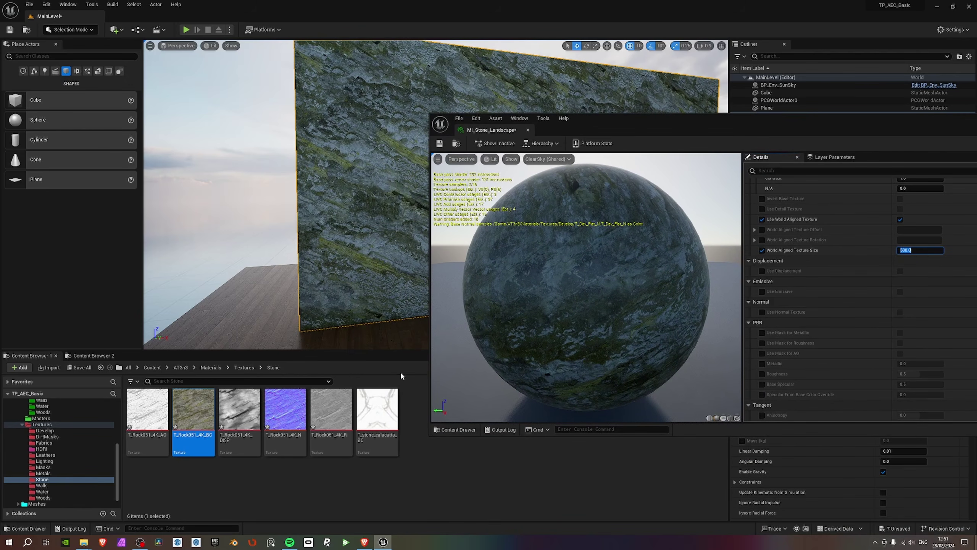
Turn on Use Displacement, assign T_Rock051_4K_DISP as the Displacement Map and activate the Magnitude and Range overrides.
{"action": "scroll", "coordinate": [819, 300], "scroll_direction": "down", "scroll_amount": 2}
{"action": "left_click", "coordinate": [762, 234]}
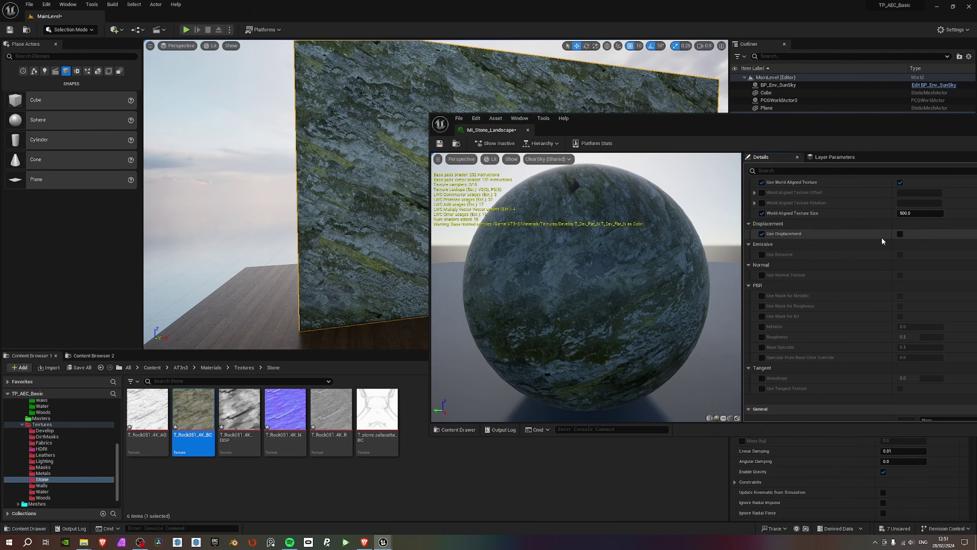
{"action": "left_click", "coordinate": [898, 233]}
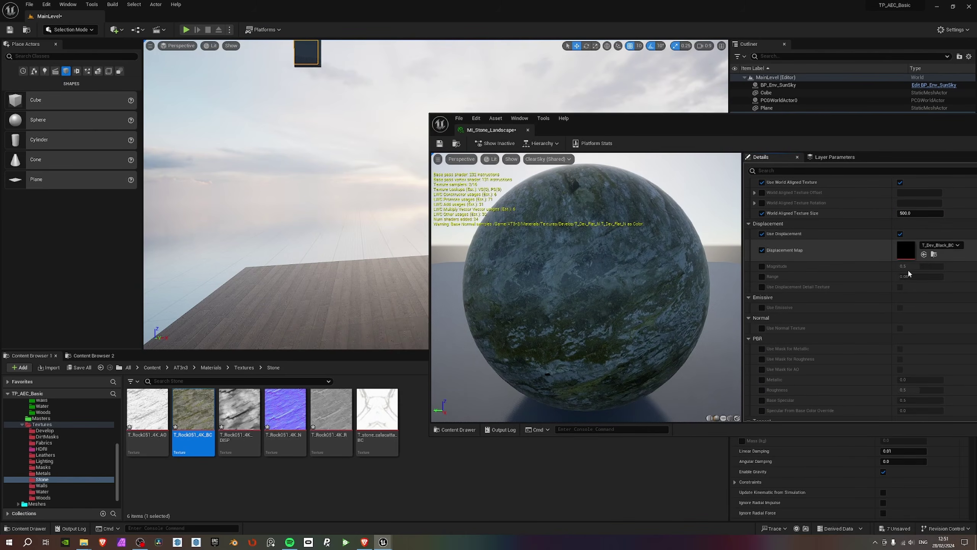
{"action": "left_click", "coordinate": [761, 266]}
{"action": "left_click", "coordinate": [761, 277]}
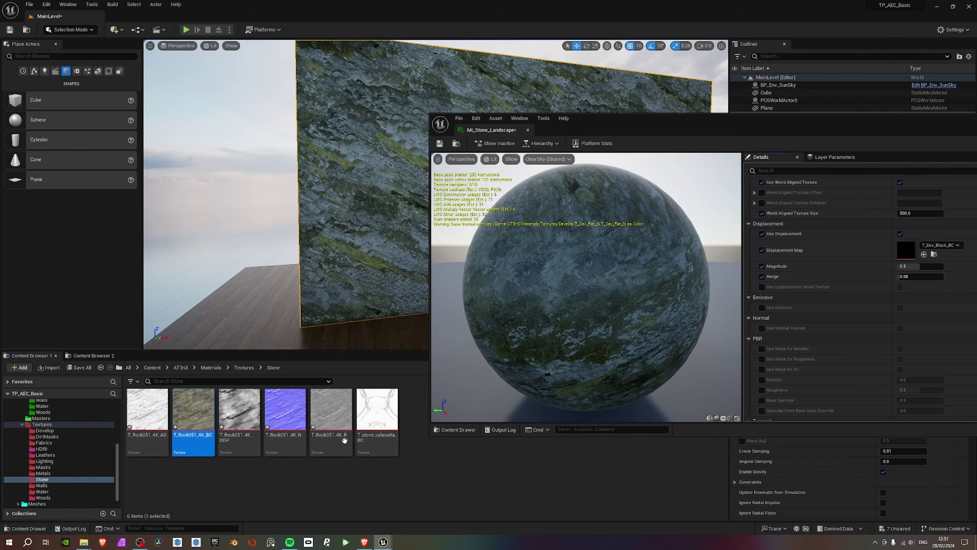
{"action": "left_click", "coordinate": [239, 410]}
{"action": "left_click_drag", "start_coordinate": [239, 409], "coordinate": [904, 254]}
Turn on Use Normal Texture, assign T_Rock051_4K_N as the Base Normal and activate the Base Normal Intensity override.
{"action": "left_click_drag", "start_coordinate": [641, 116], "coordinate": [582, 89]}
{"action": "scroll", "coordinate": [787, 268], "scroll_direction": "down", "scroll_amount": 5}
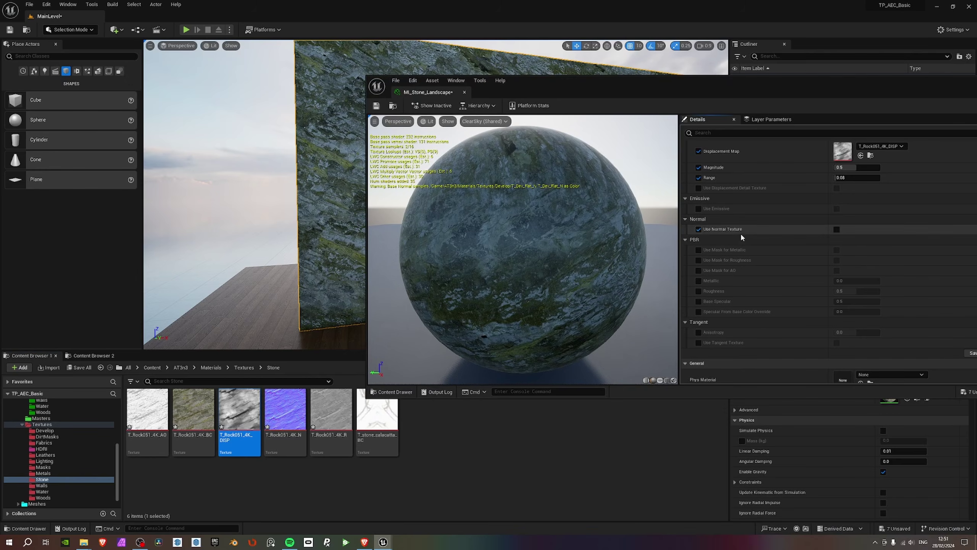
{"action": "left_click", "coordinate": [836, 229]}
{"action": "left_click", "coordinate": [698, 262]}
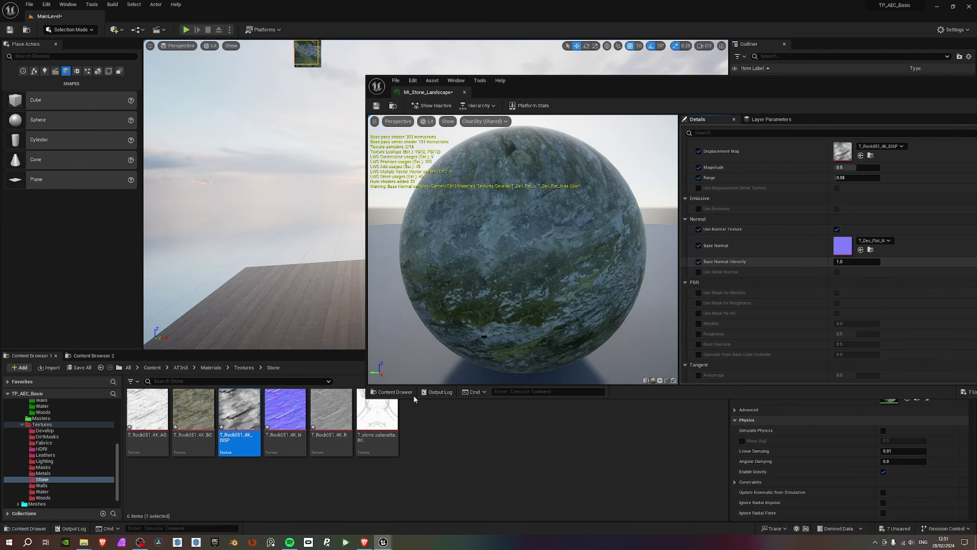
{"action": "left_click", "coordinate": [285, 409]}
{"action": "left_click_drag", "start_coordinate": [285, 409], "coordinate": [839, 251]}
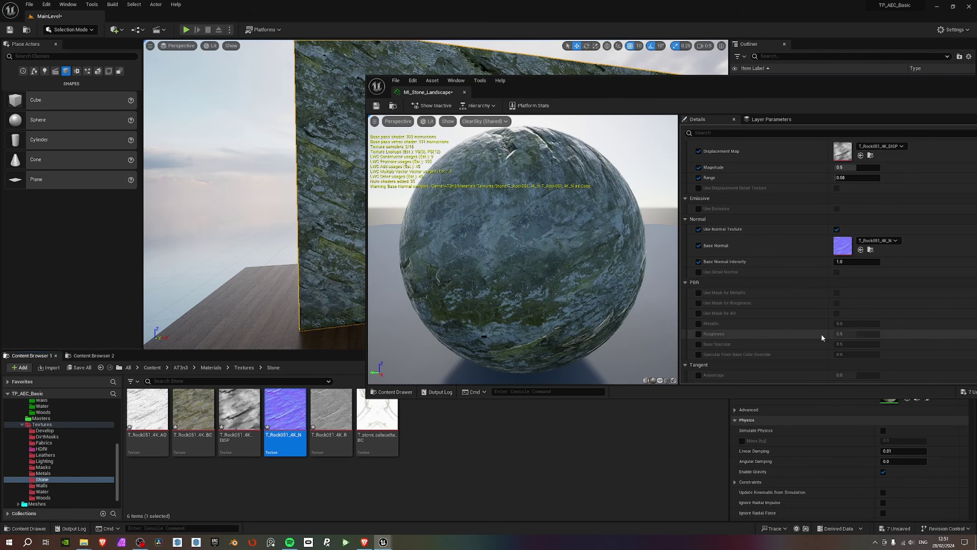
Turn on Use Mask for Roughness and Use Mask for AO, and activate the PBR roughness and AO map overrides.
{"action": "scroll", "coordinate": [794, 318], "scroll_direction": "down", "scroll_amount": 5}
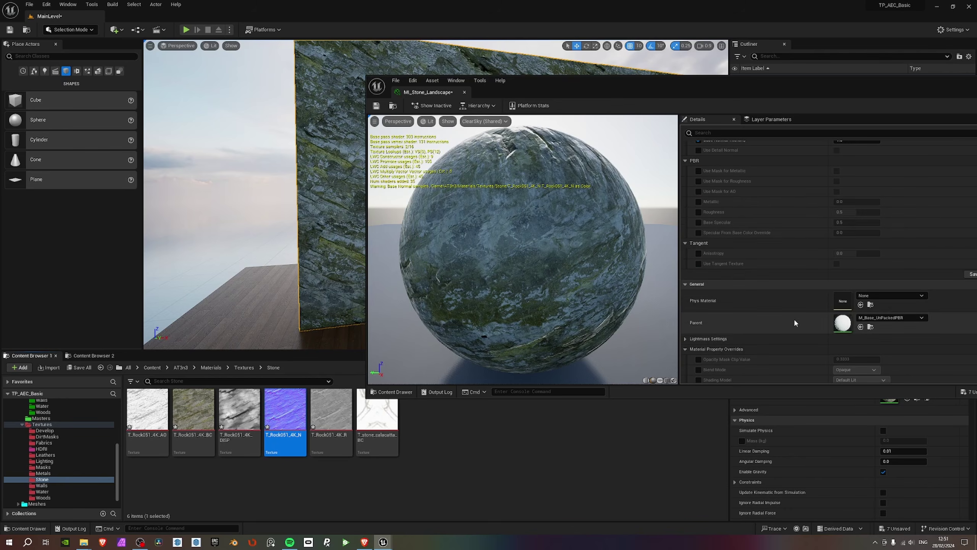
{"action": "left_click", "coordinate": [698, 212]}
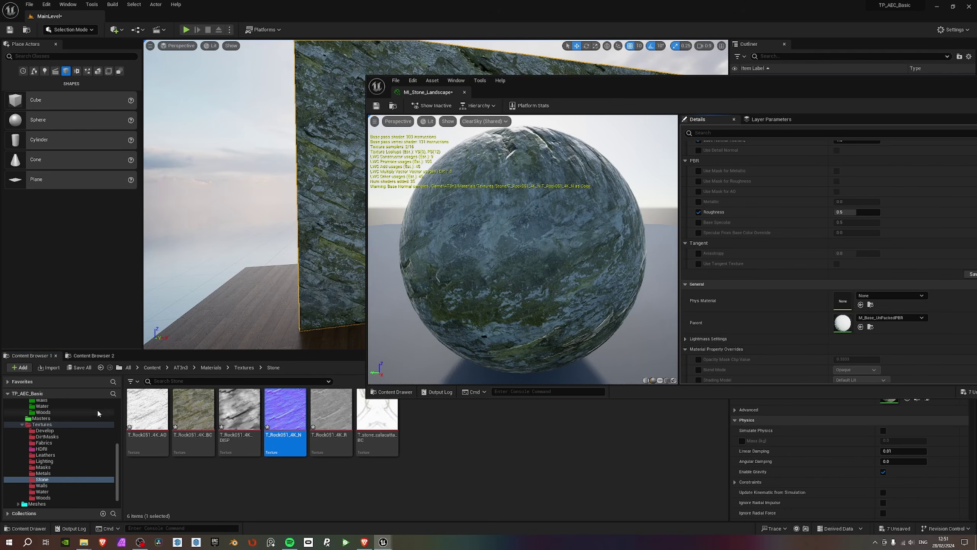
{"action": "left_click", "coordinate": [698, 191]}
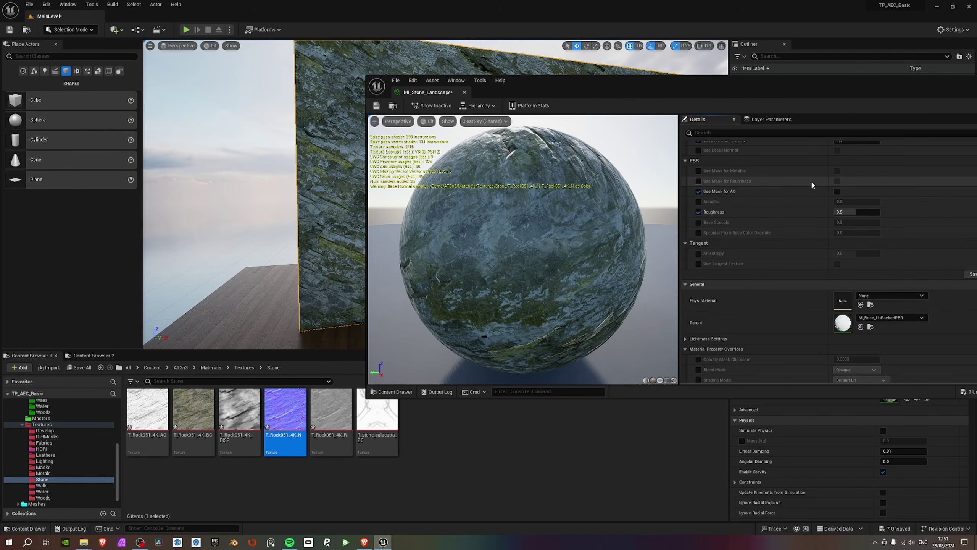
{"action": "left_click", "coordinate": [836, 181]}
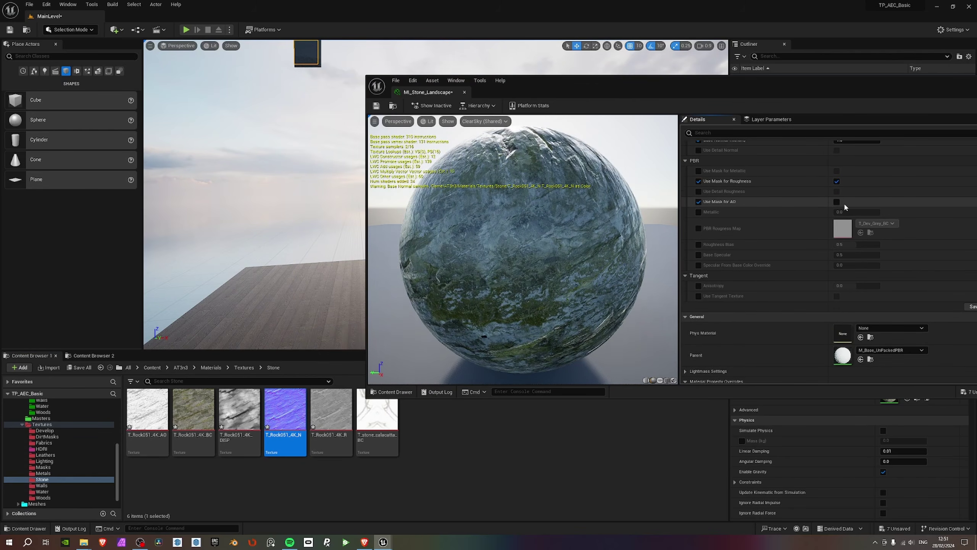
{"action": "left_click", "coordinate": [837, 201]}
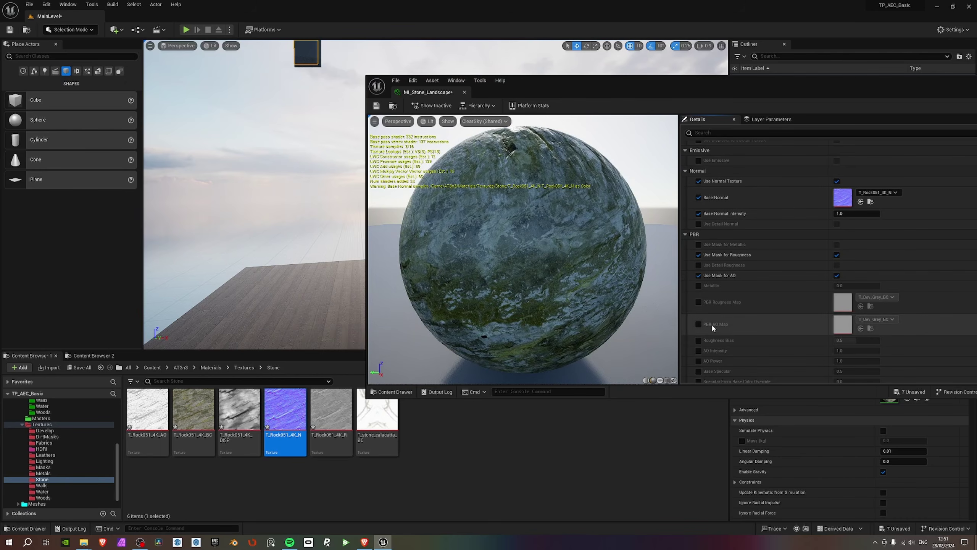
{"action": "left_click", "coordinate": [697, 303]}
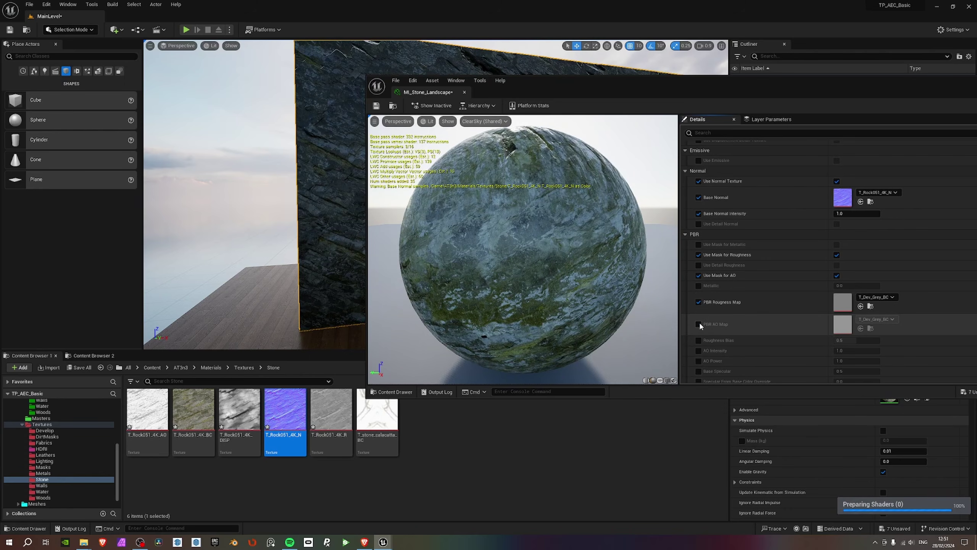
{"action": "left_click", "coordinate": [699, 323]}
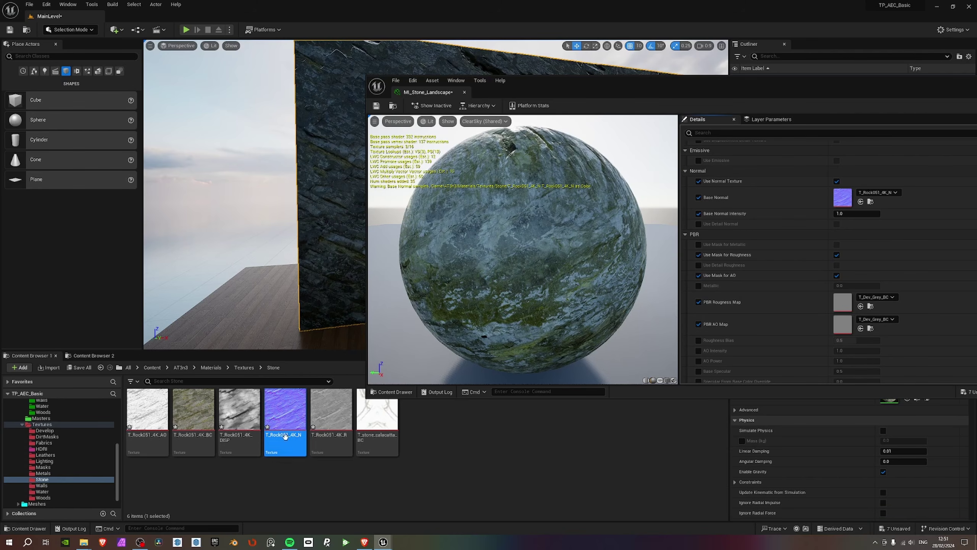
Assign T_Rock051_4K_AO as the AO map and T_Rock051_4K_R as the roughness map, and activate Roughness Bias, AO Intensity and AO Power.
{"action": "left_click_drag", "start_coordinate": [157, 421], "coordinate": [841, 325]}
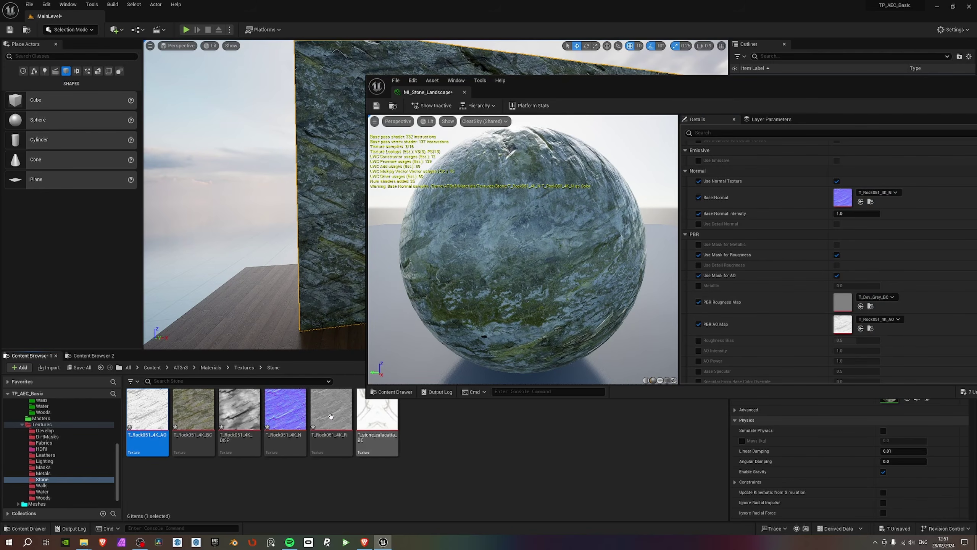
{"action": "left_click_drag", "start_coordinate": [331, 409], "coordinate": [844, 301]}
{"action": "scroll", "coordinate": [731, 327], "scroll_direction": "down", "scroll_amount": 2}
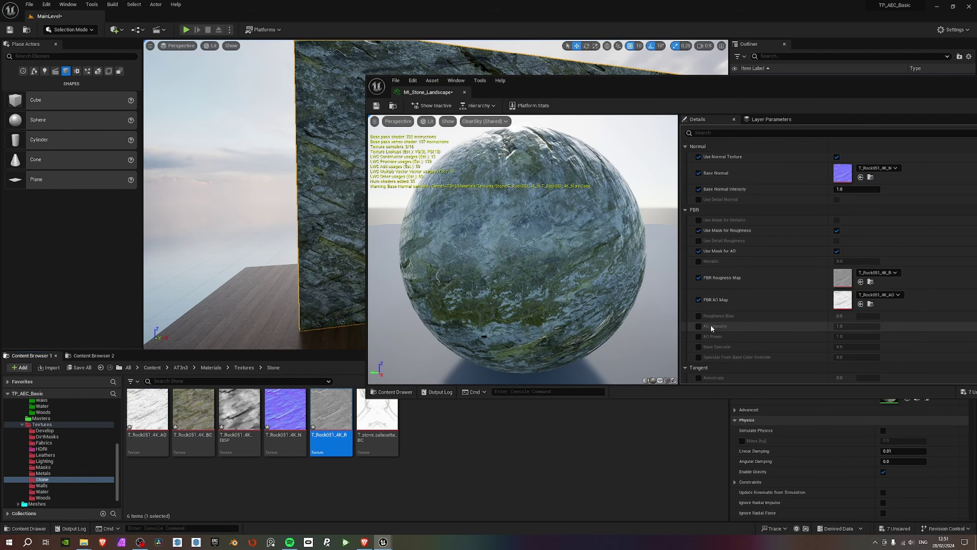
{"action": "left_click", "coordinate": [699, 325]}
{"action": "left_click", "coordinate": [698, 316]}
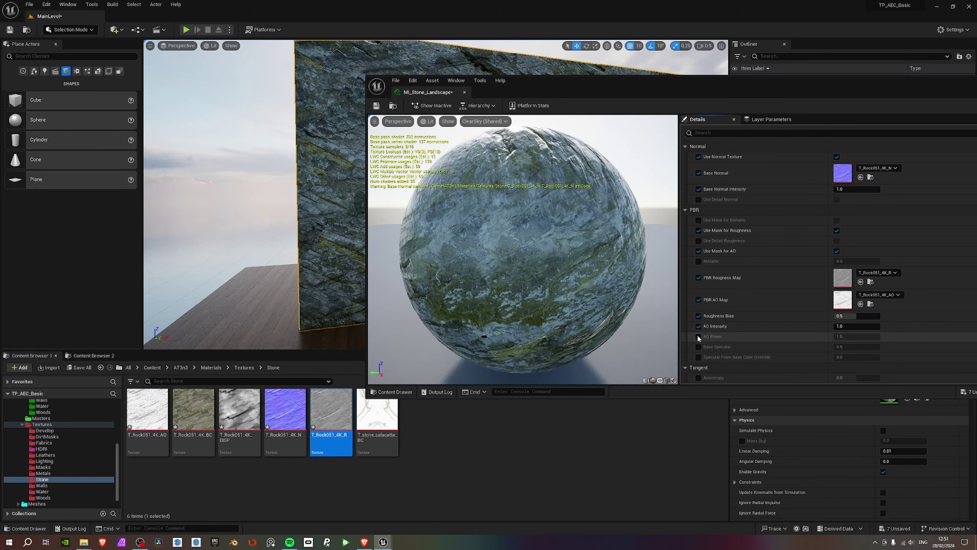
Examine the rock material's relief and surface detail on the upright wall plane from close up and from the side.
{"action": "left_click_drag", "start_coordinate": [640, 80], "coordinate": [709, 254]}
{"action": "left_click_drag", "start_coordinate": [519, 187], "coordinate": [649, 187], "text": "alt"}
{"action": "mouse_move", "coordinate": [436, 174]}
{"action": "right_mouse_down"}
{"action": "mouse_move", "coordinate": [457, 175]}
{"action": "mouse_move", "coordinate": [485, 200]}
{"action": "mouse_move", "coordinate": [461, 181]}
{"action": "mouse_move", "coordinate": [442, 184]}
{"action": "right_mouse_up"}
{"action": "key", "text": "s"}
{"action": "scroll", "coordinate": [457, 176], "scroll_direction": "up", "scroll_amount": 3}
{"action": "key", "text": "w"}
{"action": "scroll", "coordinate": [508, 183], "scroll_direction": "up", "scroll_amount": 1}
{"action": "key", "text": "s"}
{"action": "key", "text": "g"}
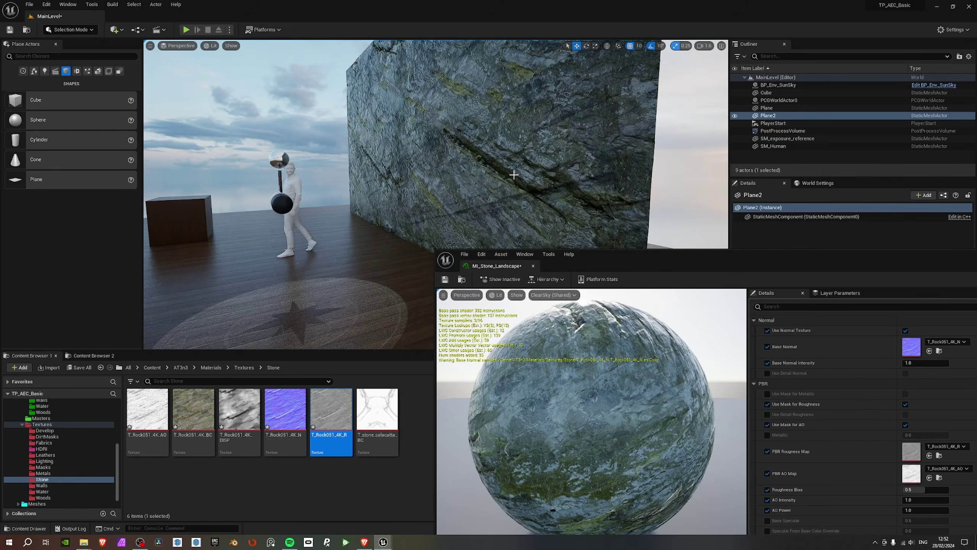
{"action": "key", "text": "s"}
{"action": "right_click_drag", "start_coordinate": [515, 172], "coordinate": [535, 174]}
{"action": "scroll", "coordinate": [489, 173], "scroll_direction": "down", "scroll_amount": 2}
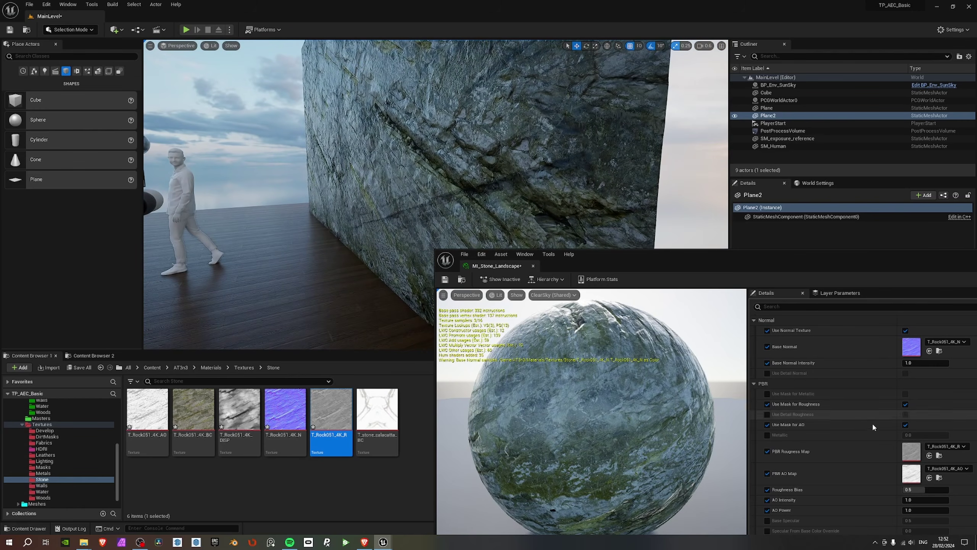
Set the Roughness Bias of the stone material instance to 0.66 and check the result on the wall plane.
{"action": "scroll", "coordinate": [871, 421], "scroll_direction": "down", "scroll_amount": 2}
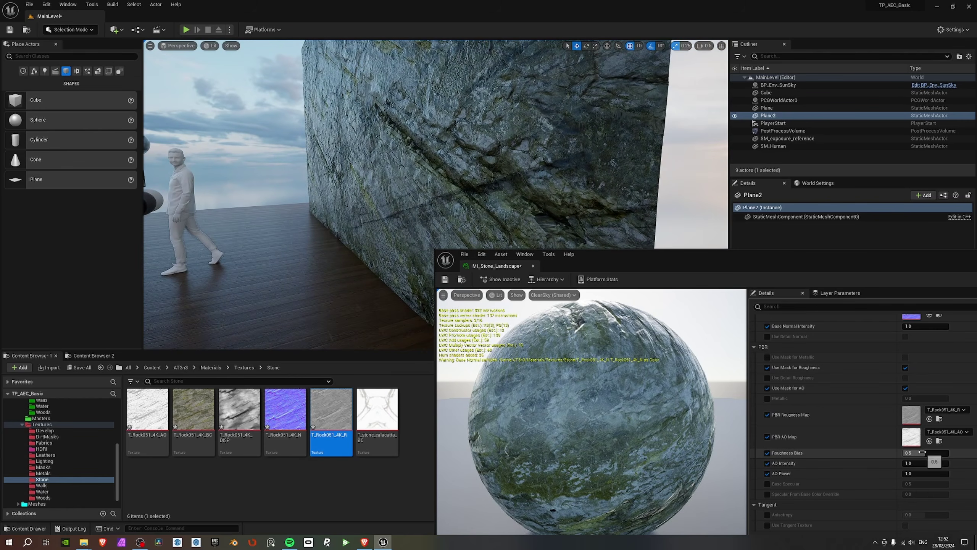
{"action": "left_click_drag", "start_coordinate": [922, 452], "coordinate": [923, 453]}
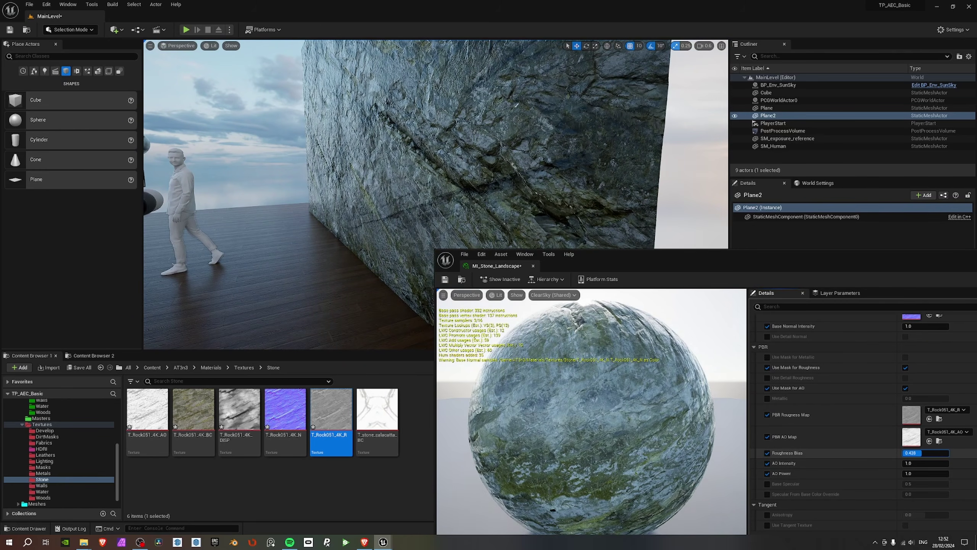
{"action": "left_click_drag", "start_coordinate": [921, 452], "coordinate": [928, 452]}
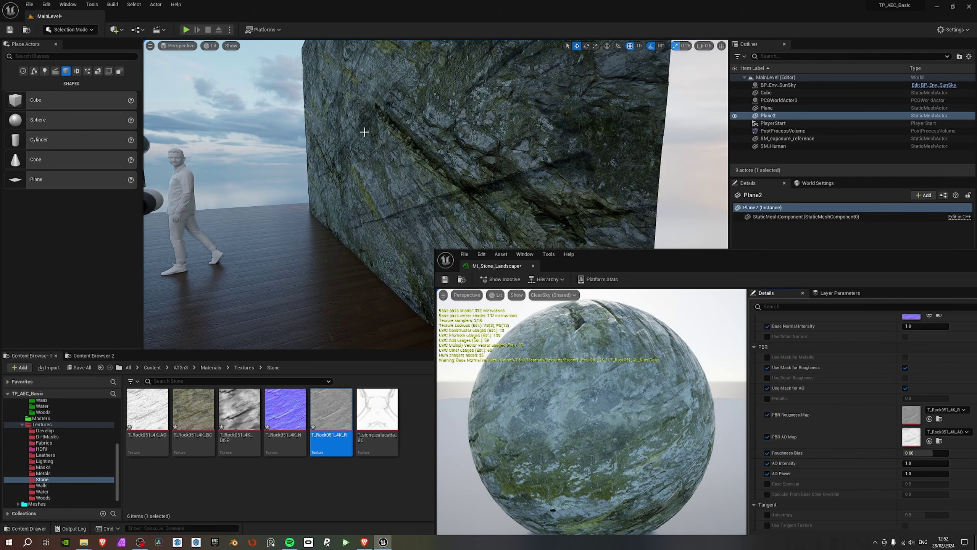
{"action": "key", "text": "d"}
{"action": "scroll", "coordinate": [363, 133], "scroll_direction": "up", "scroll_amount": 1}
{"action": "right_click_drag", "start_coordinate": [364, 132], "coordinate": [253, 132]}
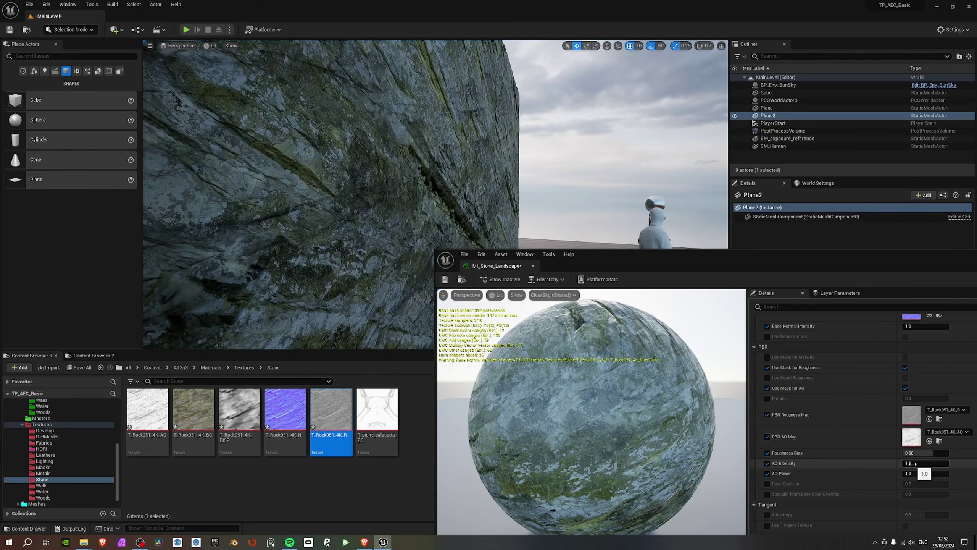
Raise the stone material's AO Intensity to about 2.3 and move the material editor window clear of the wall.
{"action": "right_click_drag", "start_coordinate": [426, 205], "coordinate": [377, 206]}
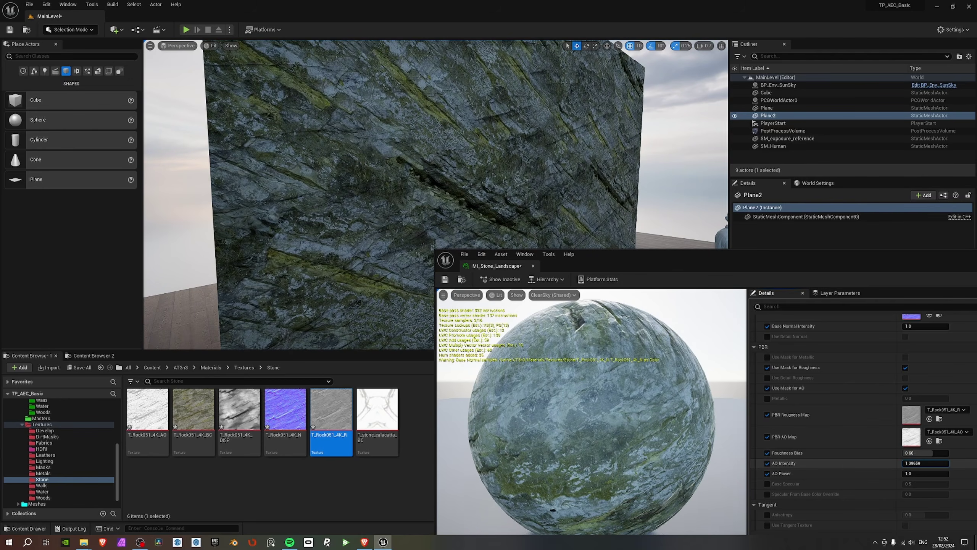
{"action": "mouse_move", "coordinate": [925, 462]}
{"action": "left_mouse_down"}
{"action": "mouse_move", "coordinate": [973, 463]}
{"action": "mouse_move", "coordinate": [911, 463]}
{"action": "mouse_move", "coordinate": [951, 473]}
{"action": "mouse_move", "coordinate": [923, 473]}
{"action": "mouse_move", "coordinate": [878, 458]}
{"action": "left_mouse_up"}
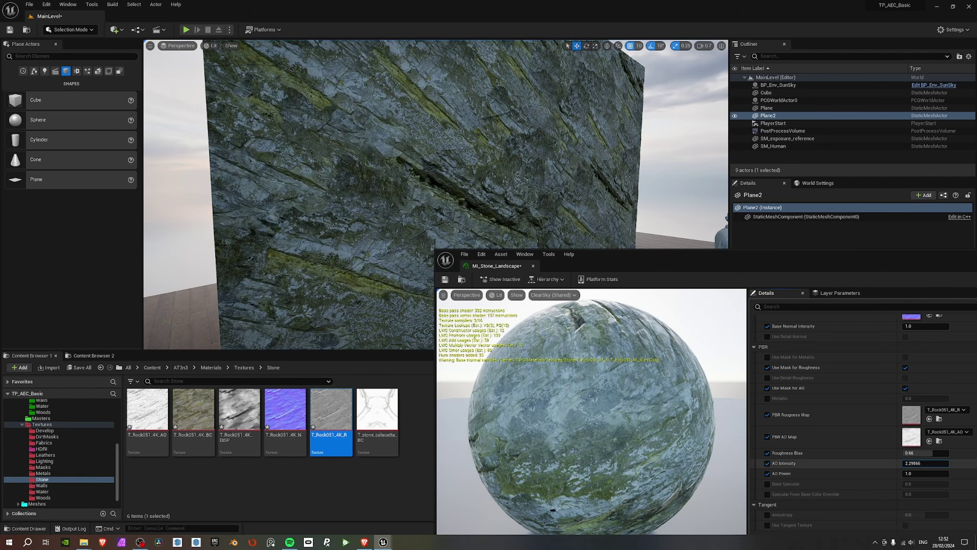
{"action": "left_click_drag", "start_coordinate": [646, 258], "coordinate": [591, 367]}
{"action": "right_click_drag", "start_coordinate": [546, 246], "coordinate": [502, 242]}
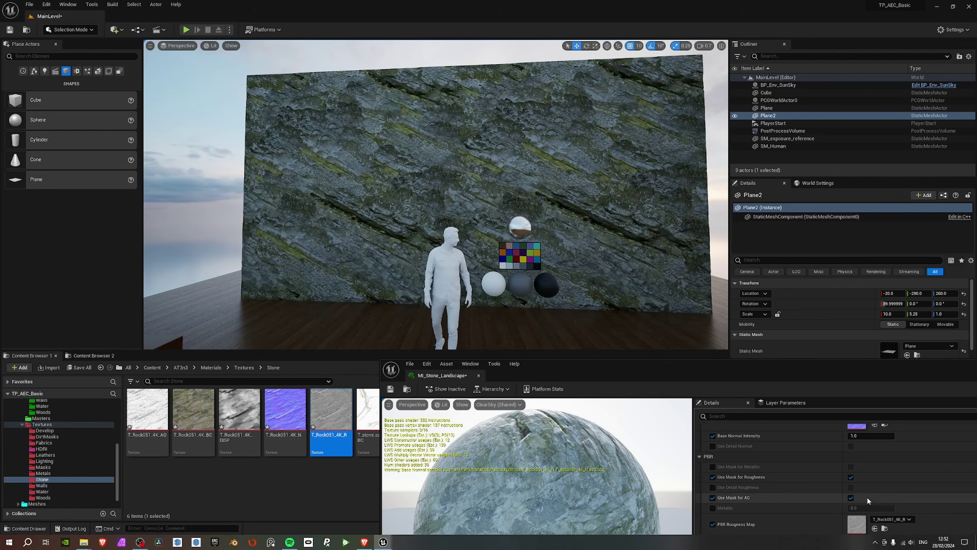
Set the stone material's Base Normal Intensity to 5.0.
{"action": "scroll", "coordinate": [870, 493], "scroll_direction": "up", "scroll_amount": 4}
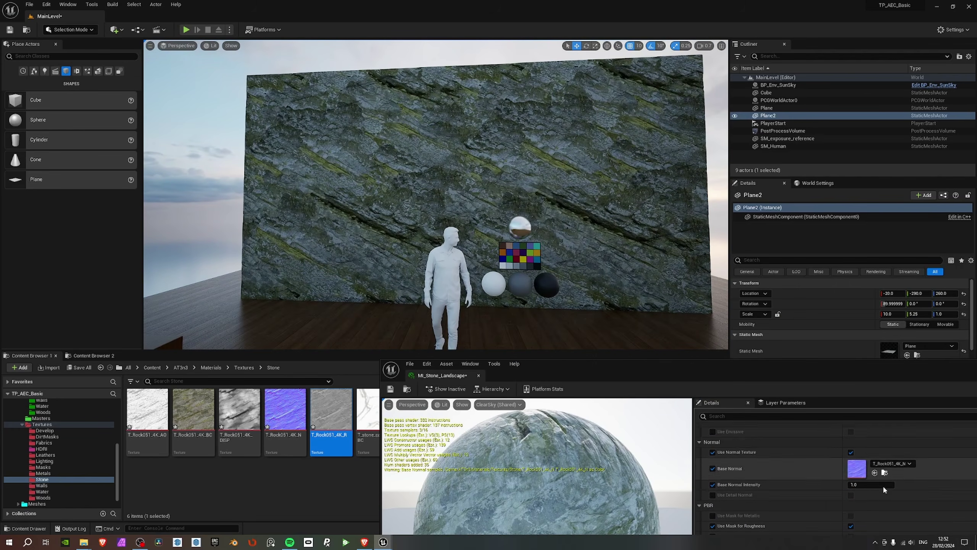
{"action": "scroll", "coordinate": [880, 482], "scroll_direction": "down", "scroll_amount": 2}
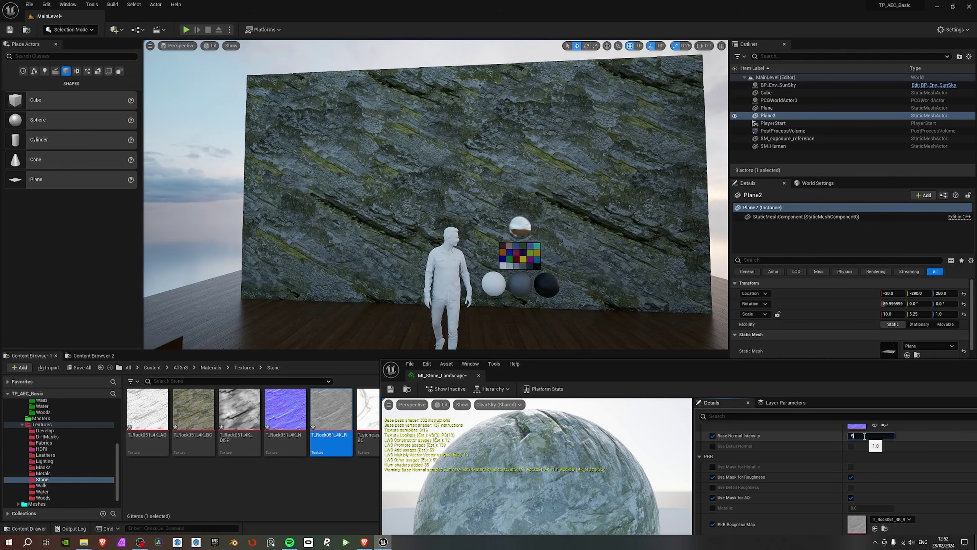
{"action": "key", "text": "Return"}
{"action": "right_click_drag", "start_coordinate": [435, 193], "coordinate": [381, 192]}
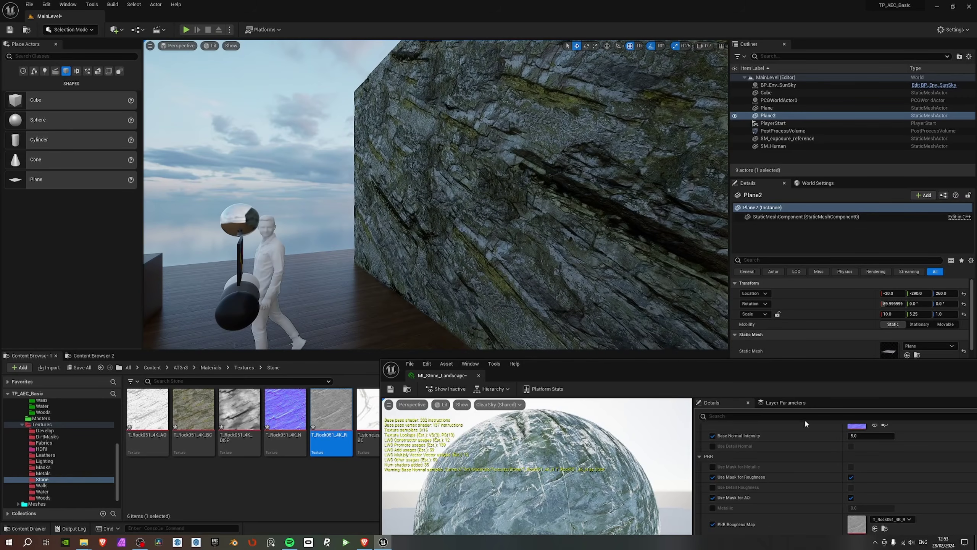
Move the material editor beside the wall view and set the displacement Magnitude to 0.96 and Range to 1.0.
{"action": "scroll", "coordinate": [885, 463], "scroll_direction": "up", "scroll_amount": 5}
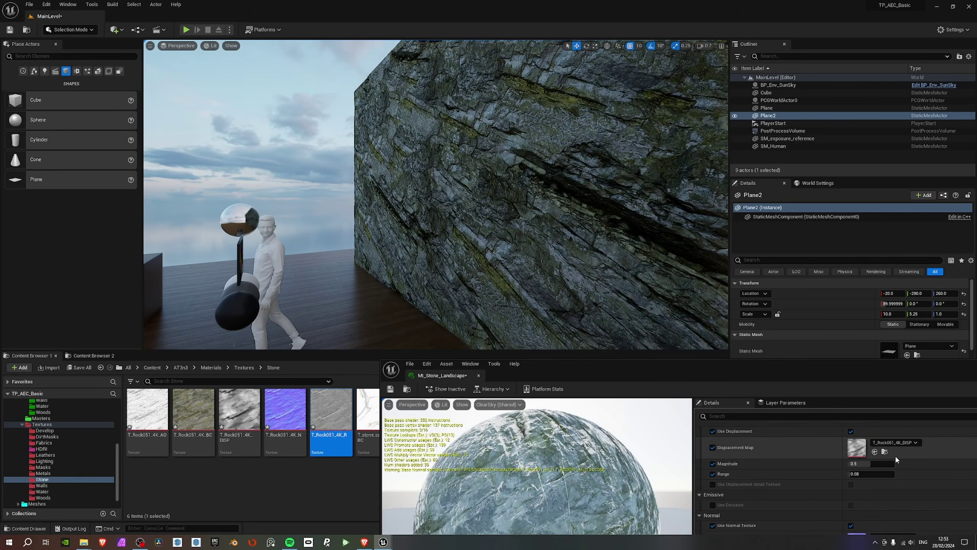
{"action": "left_click_drag", "start_coordinate": [792, 378], "coordinate": [763, 54]}
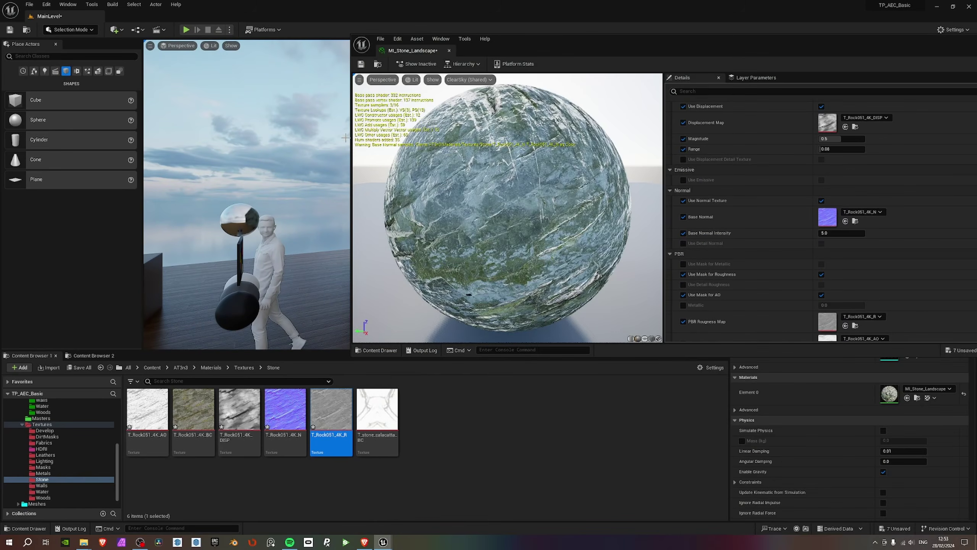
{"action": "left_click_drag", "start_coordinate": [486, 134], "coordinate": [678, 134]}
{"action": "scroll", "coordinate": [609, 167], "scroll_direction": "down", "scroll_amount": 10}
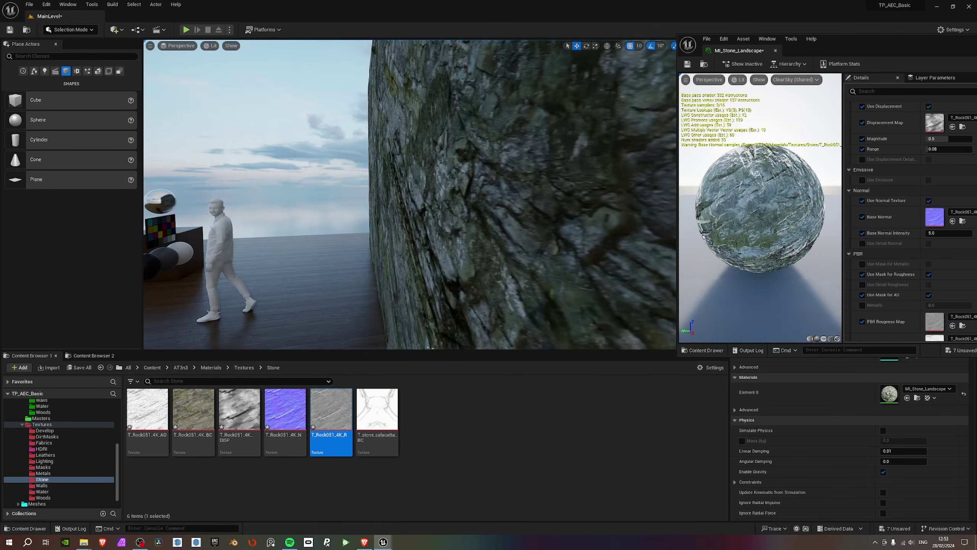
{"action": "scroll", "coordinate": [609, 167], "scroll_direction": "up", "scroll_amount": 1}
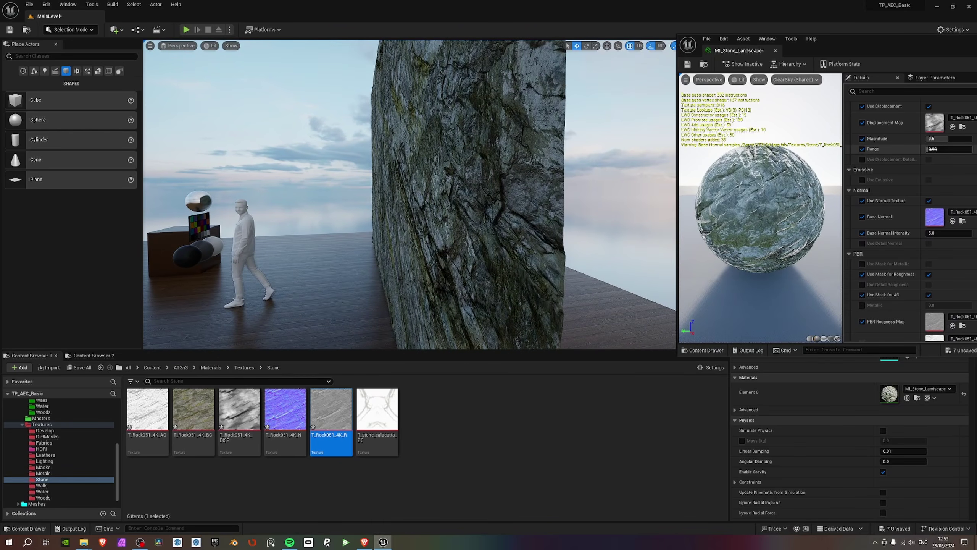
{"action": "left_click_drag", "start_coordinate": [931, 149], "coordinate": [955, 149]}
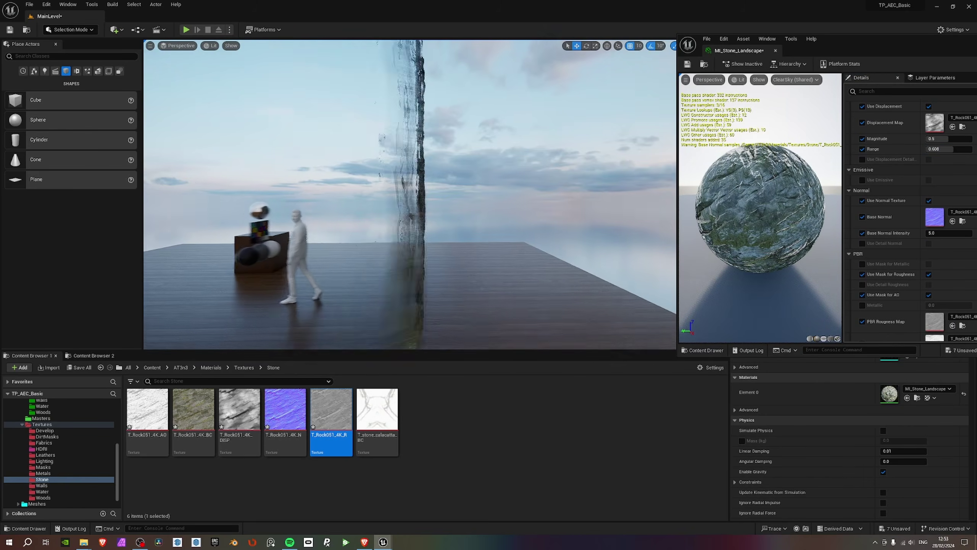
{"action": "right_click_drag", "start_coordinate": [498, 169], "coordinate": [458, 168]}
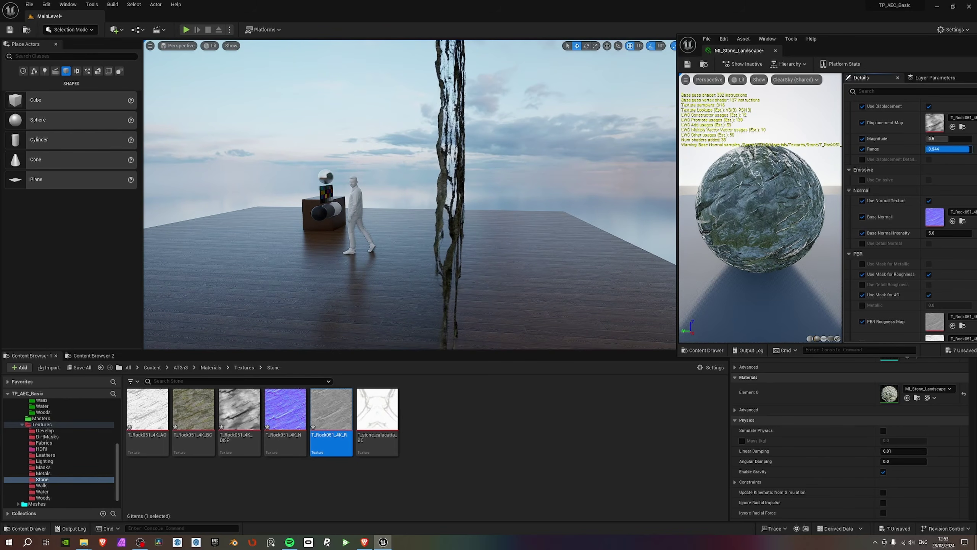
{"action": "right_click_drag", "start_coordinate": [500, 173], "coordinate": [413, 172]}
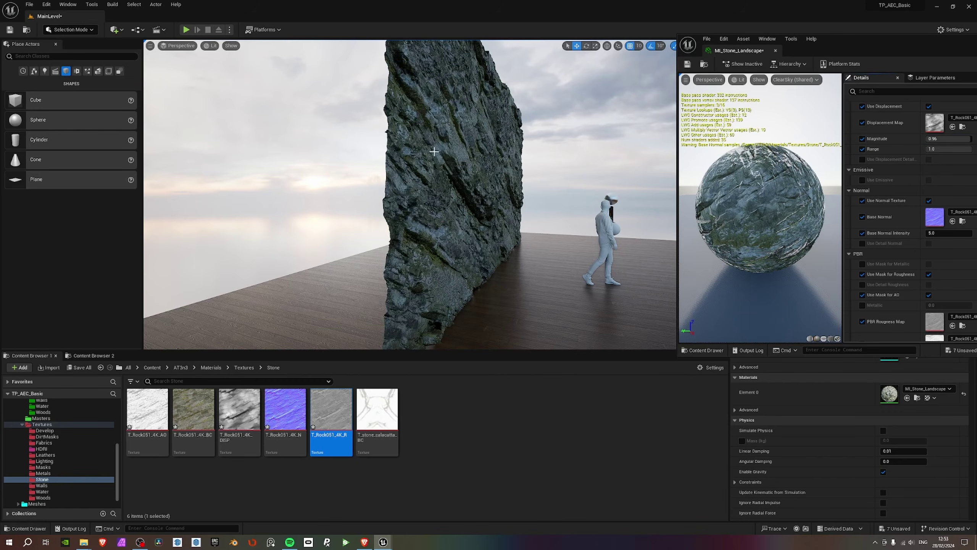
Check the displaced rock wall from the side, front and close up, and save the MI_Stone_Landscape material instance.
{"action": "right_click_drag", "start_coordinate": [435, 151], "coordinate": [353, 152]}
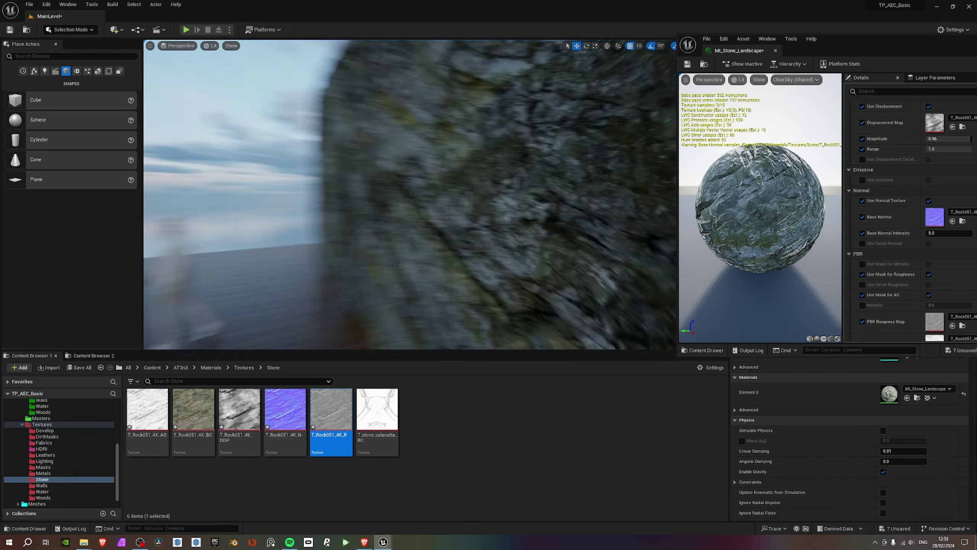
{"action": "right_click_drag", "start_coordinate": [409, 194], "coordinate": [529, 191]}
{"action": "mouse_move", "coordinate": [410, 194]}
{"action": "right_mouse_down"}
{"action": "mouse_move", "coordinate": [396, 202]}
{"action": "mouse_move", "coordinate": [381, 279]}
{"action": "mouse_move", "coordinate": [396, 190]}
{"action": "right_mouse_up"}
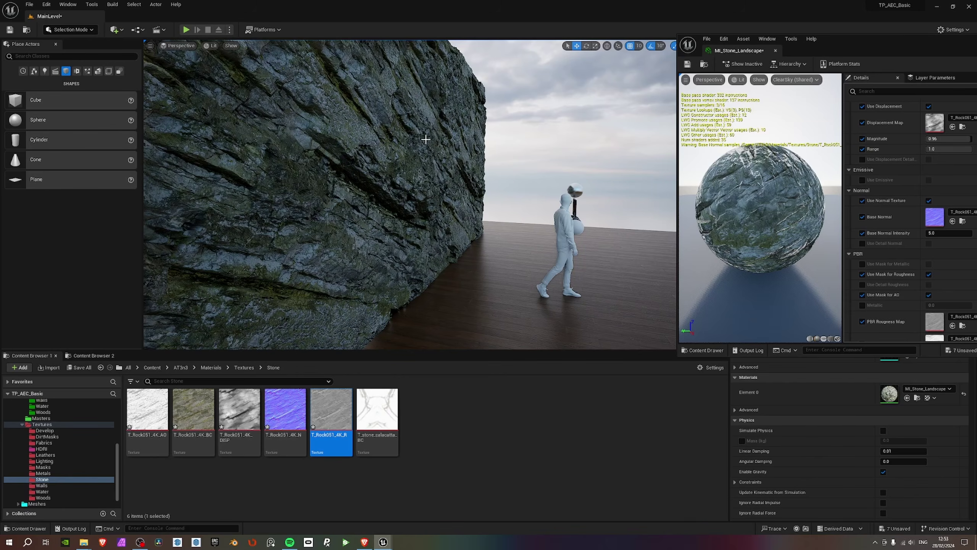
{"action": "right_click_drag", "start_coordinate": [426, 139], "coordinate": [411, 142]}
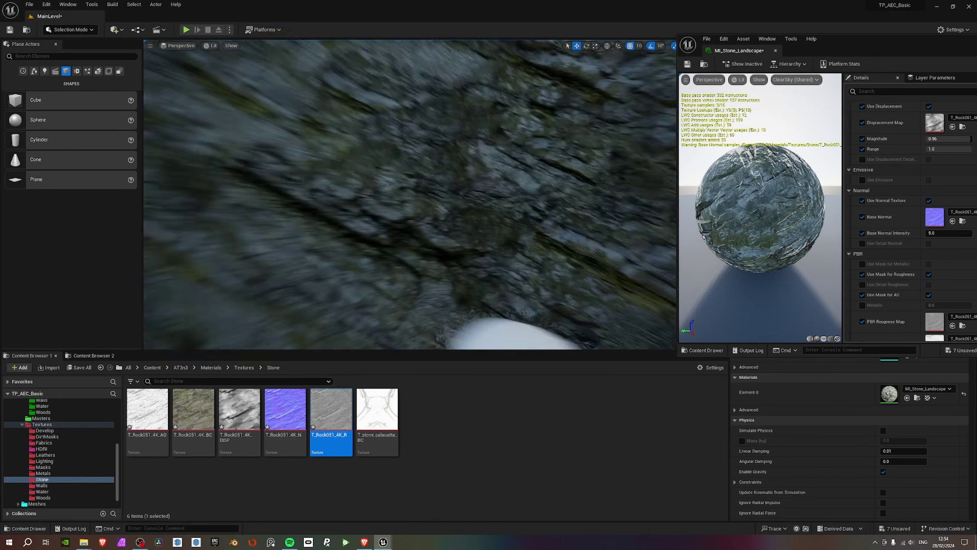
{"action": "right_click_drag", "start_coordinate": [458, 195], "coordinate": [442, 196]}
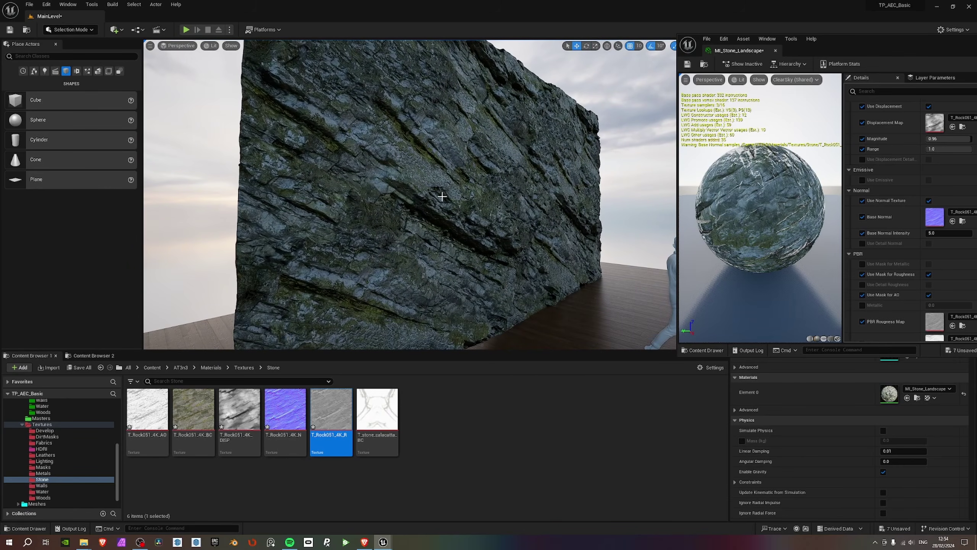
{"action": "left_click", "coordinate": [688, 65]}
Switch to the ambientCG website in the browser, open its full asset list and look through the available materials.
{"action": "key", "text": "alt+Tab"}
{"action": "key", "text": "alt+Tab"}
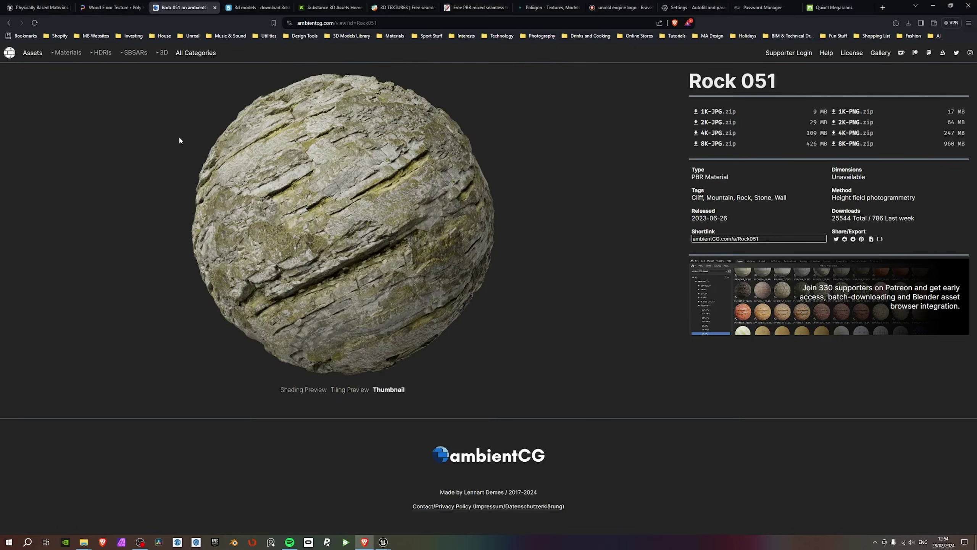
{"action": "left_click", "coordinate": [33, 52]}
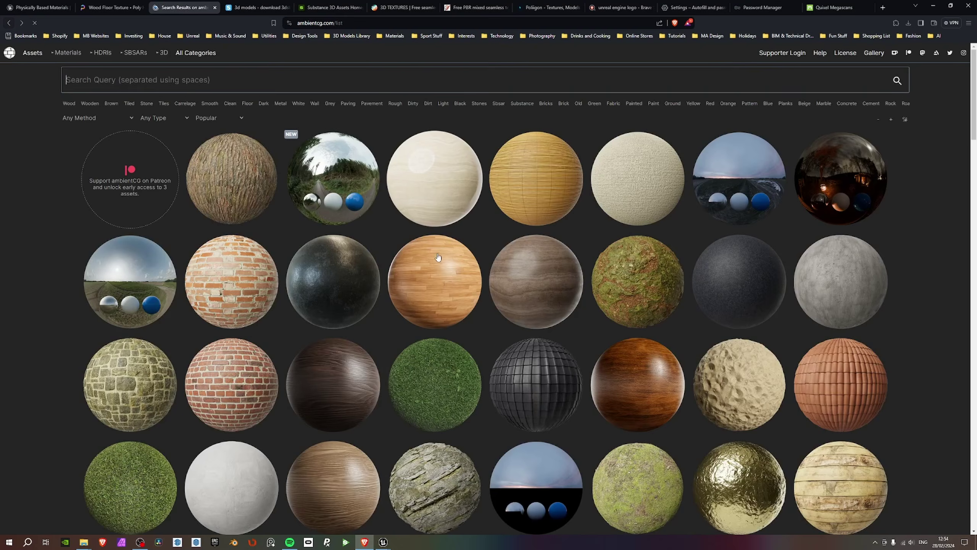
{"action": "scroll", "coordinate": [438, 257], "scroll_direction": "down", "scroll_amount": 10}
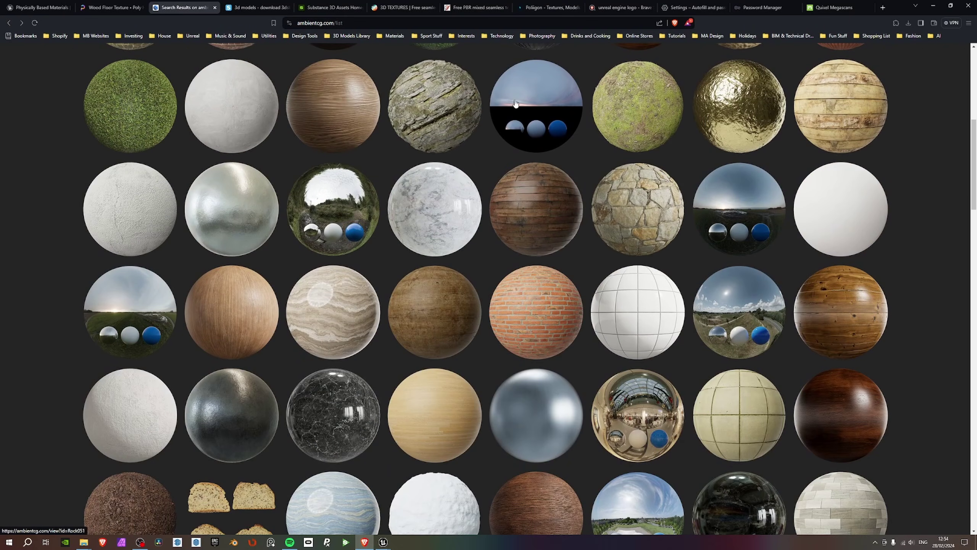
{"action": "scroll", "coordinate": [522, 203], "scroll_direction": "down", "scroll_amount": 1}
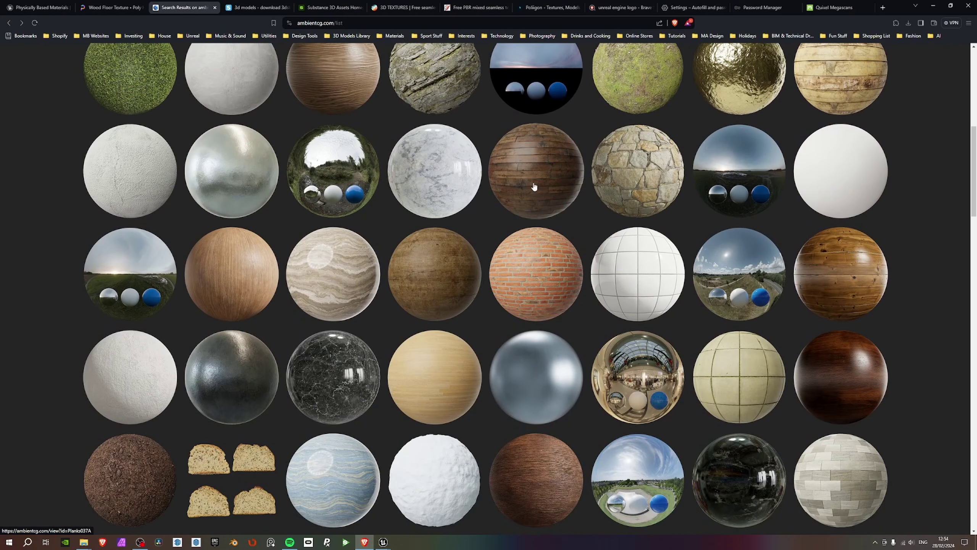
{"action": "scroll", "coordinate": [506, 285], "scroll_direction": "down", "scroll_amount": 5}
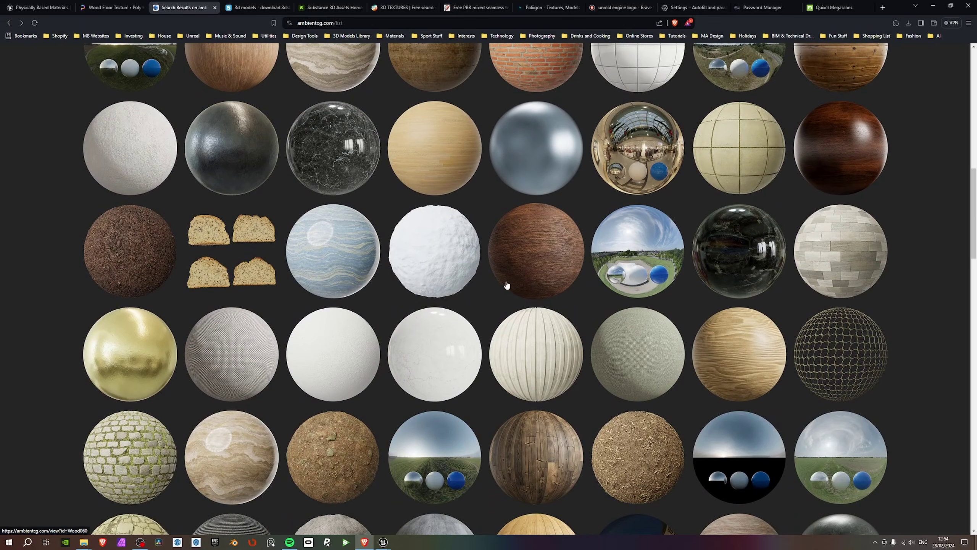
{"action": "scroll", "coordinate": [506, 285], "scroll_direction": "down", "scroll_amount": 2}
{"action": "scroll", "coordinate": [506, 284], "scroll_direction": "up", "scroll_amount": 16}
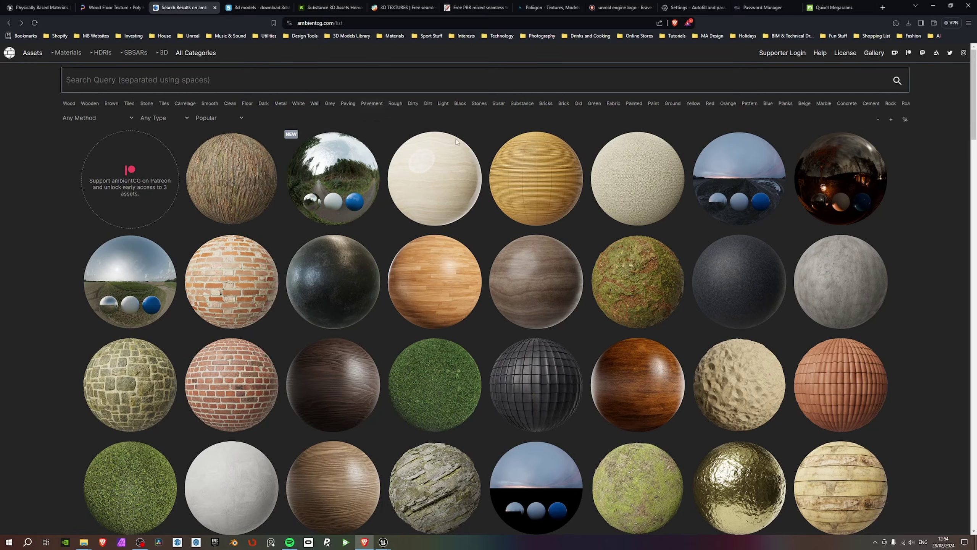
View the Day Environment HDRI 041 asset page on ambientCG and return to the asset list.
{"action": "scroll", "coordinate": [531, 230], "scroll_direction": "down", "scroll_amount": 9}
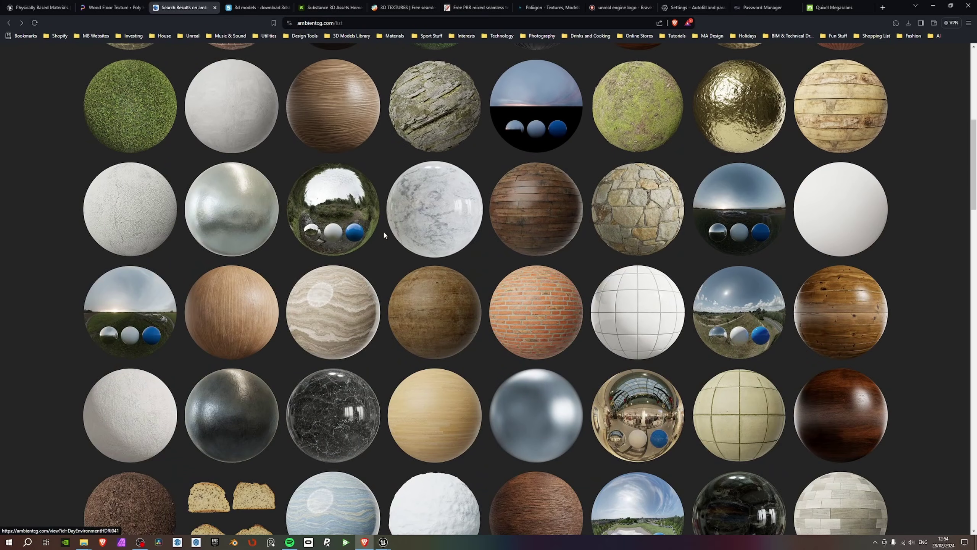
{"action": "scroll", "coordinate": [383, 230], "scroll_direction": "down", "scroll_amount": 3}
{"action": "scroll", "coordinate": [355, 130], "scroll_direction": "up", "scroll_amount": 2}
{"action": "scroll", "coordinate": [356, 130], "scroll_direction": "up", "scroll_amount": 2}
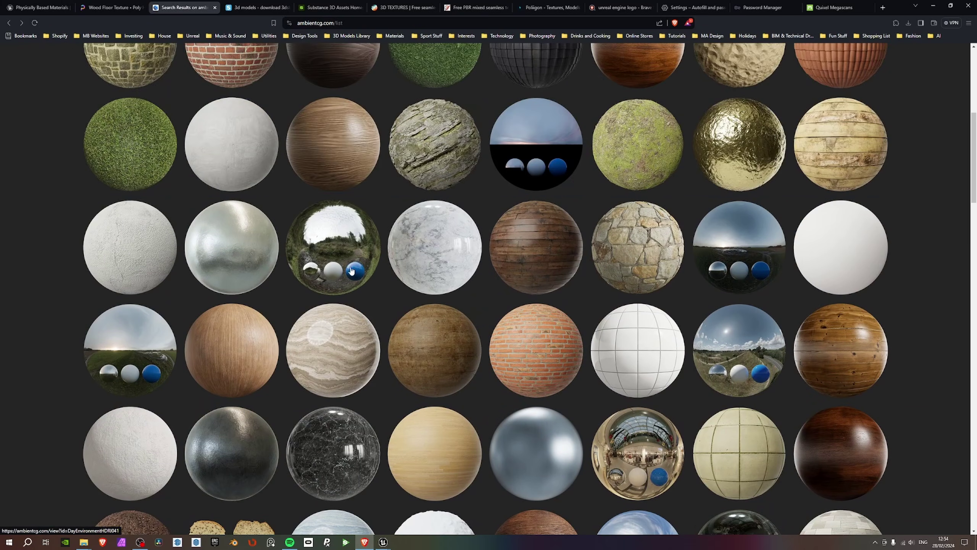
{"action": "left_click", "coordinate": [357, 255]}
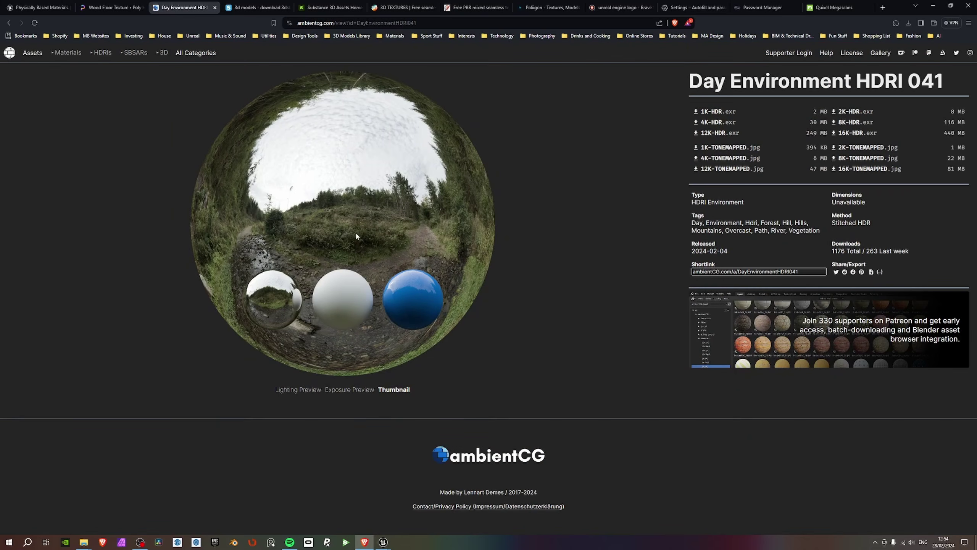
{"action": "left_click", "coordinate": [9, 24]}
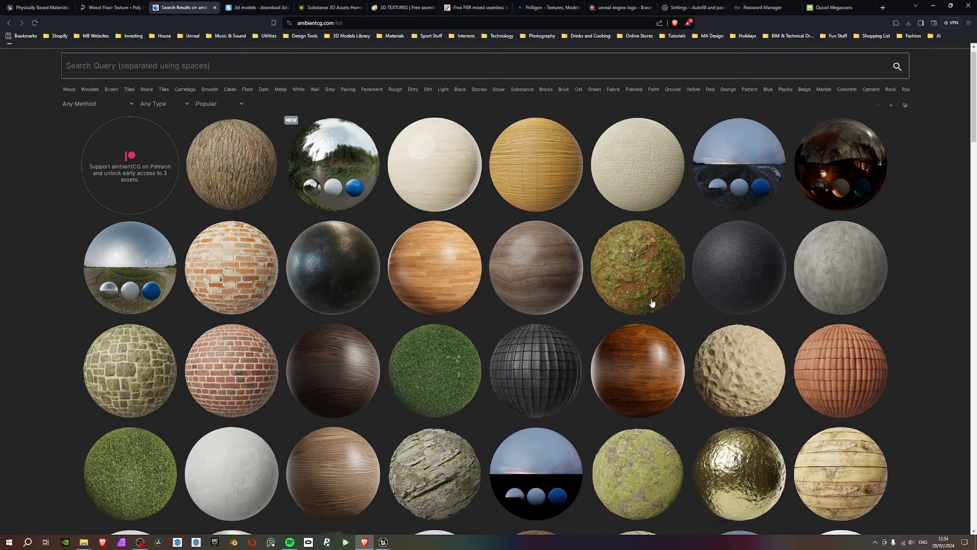
Look through the further rows of materials and HDRIs in the ambientCG asset list.
{"action": "scroll", "coordinate": [653, 294], "scroll_direction": "down", "scroll_amount": 5}
{"action": "scroll", "coordinate": [727, 282], "scroll_direction": "down", "scroll_amount": 15}
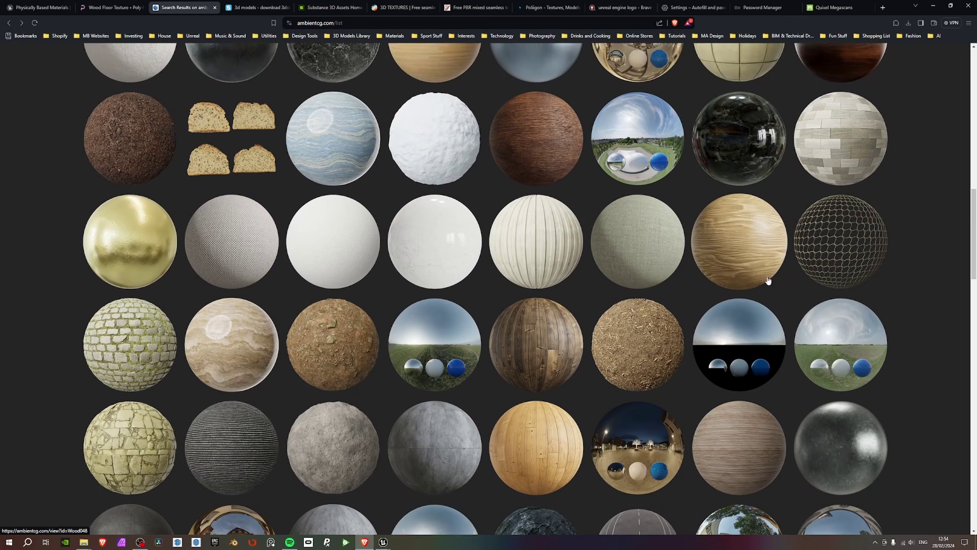
{"action": "scroll", "coordinate": [676, 342], "scroll_direction": "down", "scroll_amount": 3}
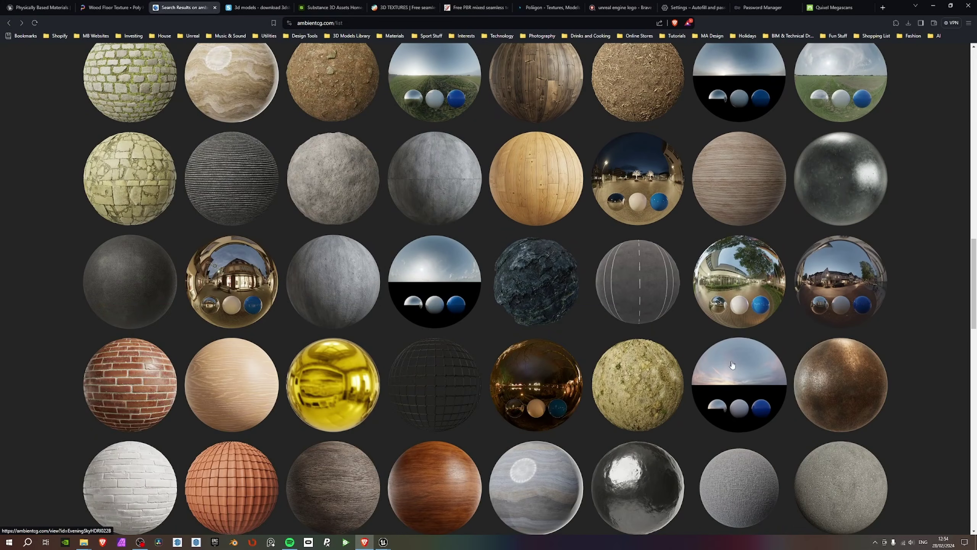
{"action": "scroll", "coordinate": [713, 367], "scroll_direction": "down", "scroll_amount": 8}
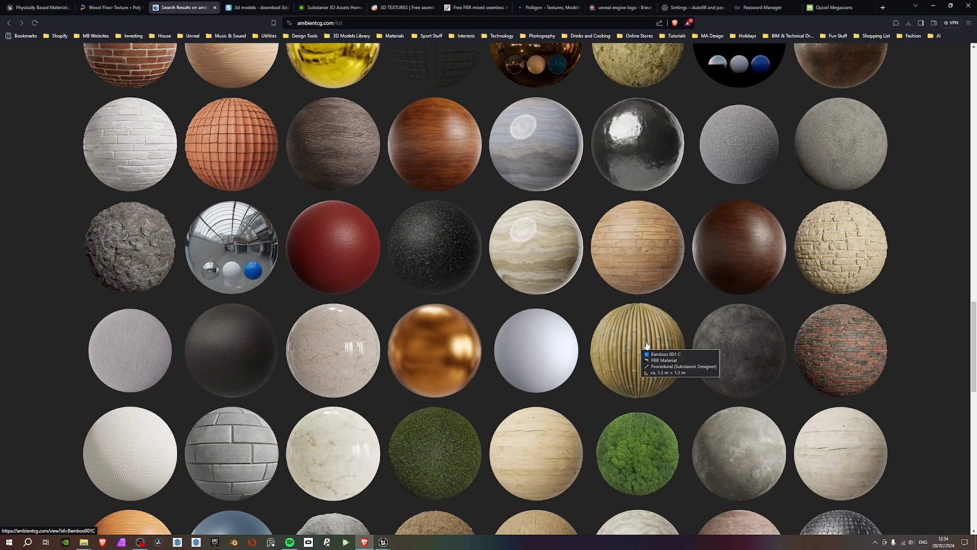
{"action": "scroll", "coordinate": [517, 329], "scroll_direction": "down", "scroll_amount": 7}
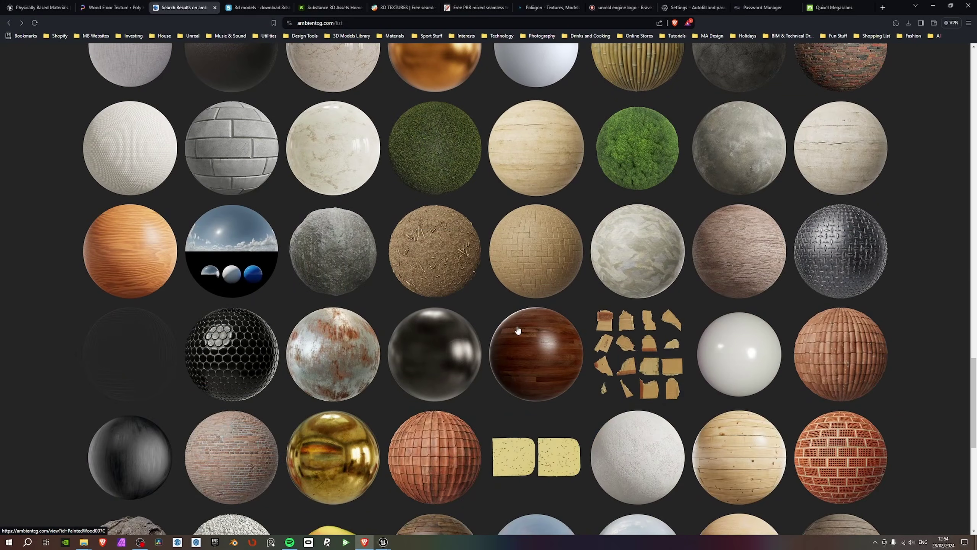
Look through the last rows of the ambientCG asset list down to the page end and return to its beginning.
{"action": "scroll", "coordinate": [518, 329], "scroll_direction": "down", "scroll_amount": 10}
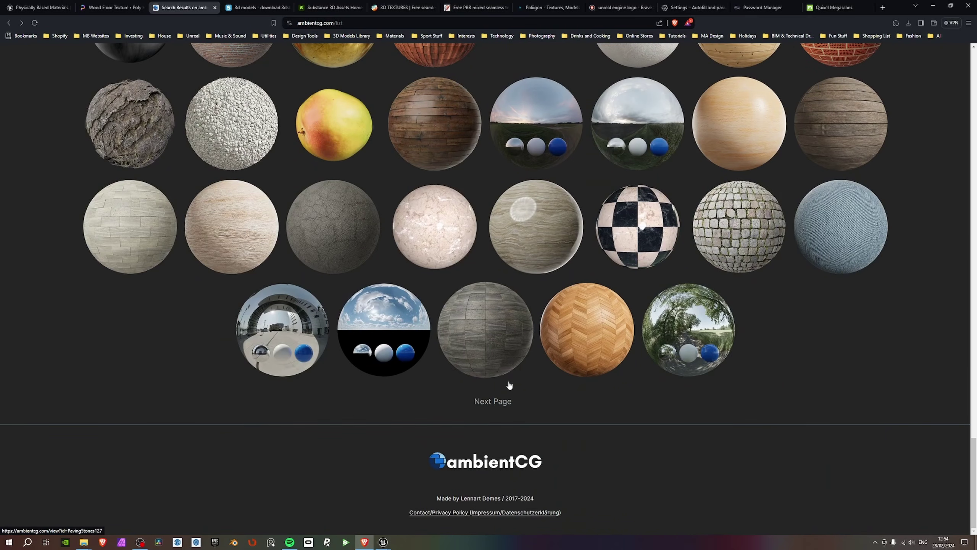
{"action": "scroll", "coordinate": [611, 358], "scroll_direction": "up", "scroll_amount": 4}
{"action": "scroll", "coordinate": [611, 359], "scroll_direction": "up", "scroll_amount": 15}
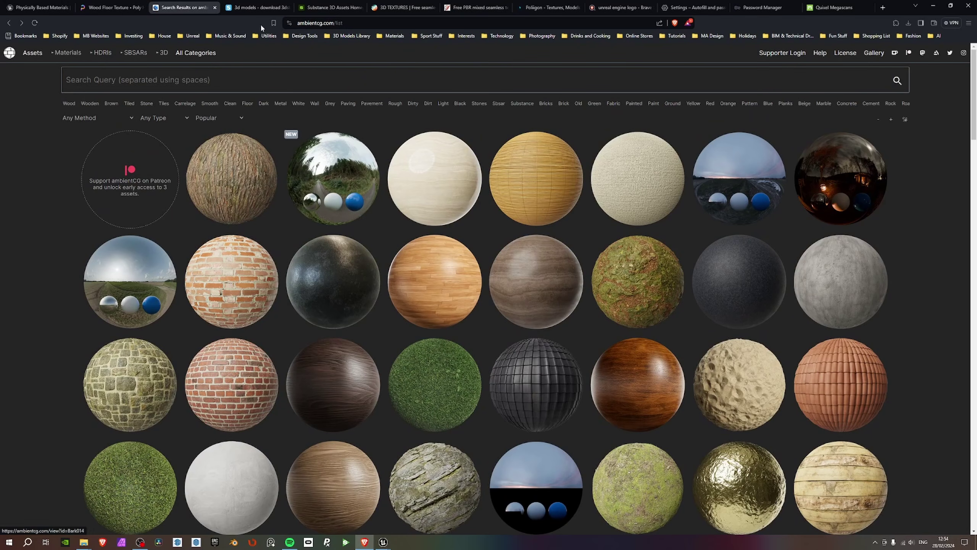
Switch to the 3dsky website and look over its new models and the full list of model and texture categories.
{"action": "left_click", "coordinate": [247, 4]}
{"action": "scroll", "coordinate": [292, 141], "scroll_direction": "up", "scroll_amount": 5}
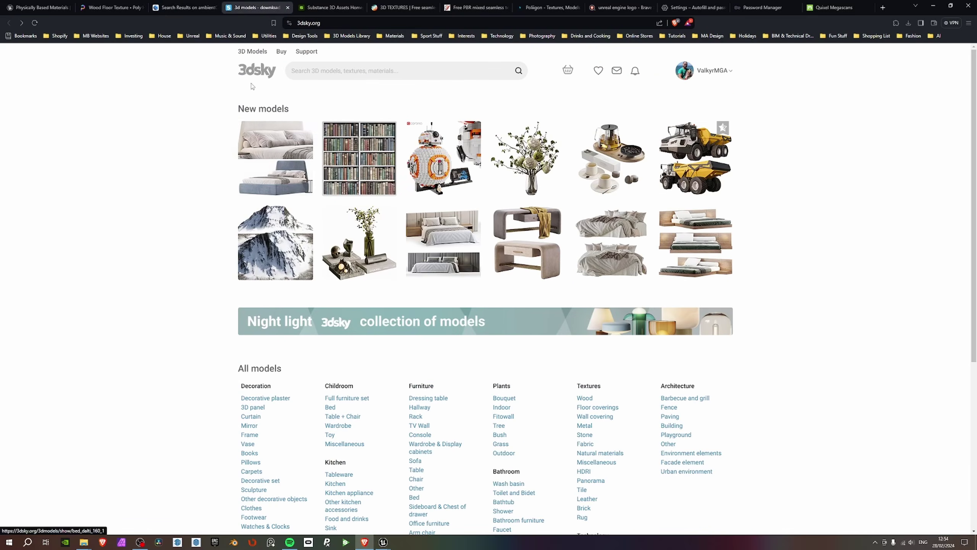
{"action": "scroll", "coordinate": [215, 146], "scroll_direction": "down", "scroll_amount": 4}
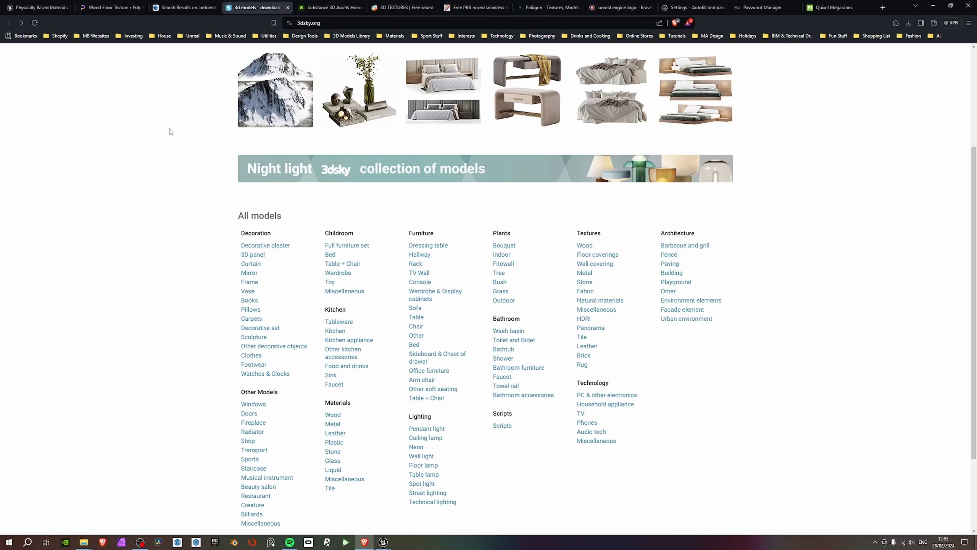
{"action": "scroll", "coordinate": [170, 131], "scroll_direction": "up", "scroll_amount": 4}
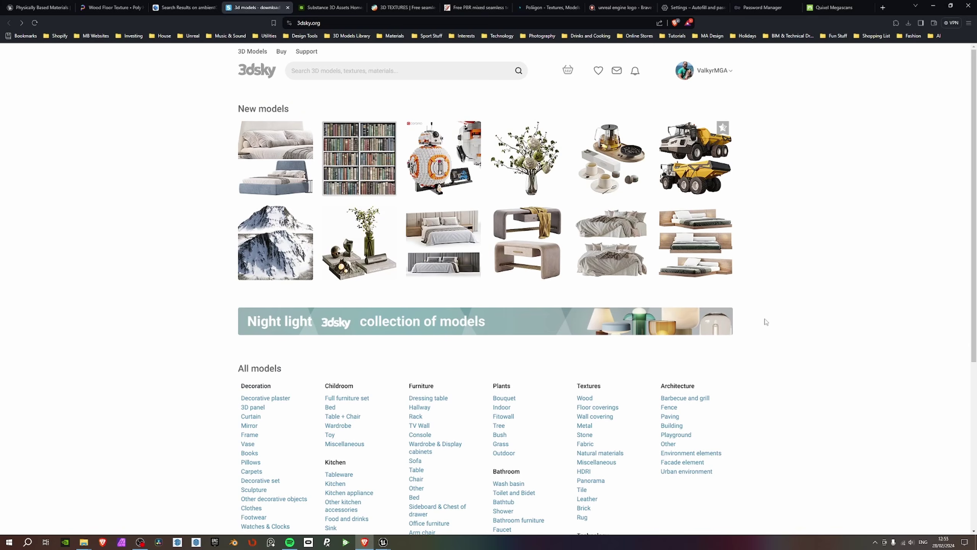
{"action": "scroll", "coordinate": [764, 319], "scroll_direction": "down", "scroll_amount": 5}
{"action": "scroll", "coordinate": [744, 313], "scroll_direction": "up", "scroll_amount": 5}
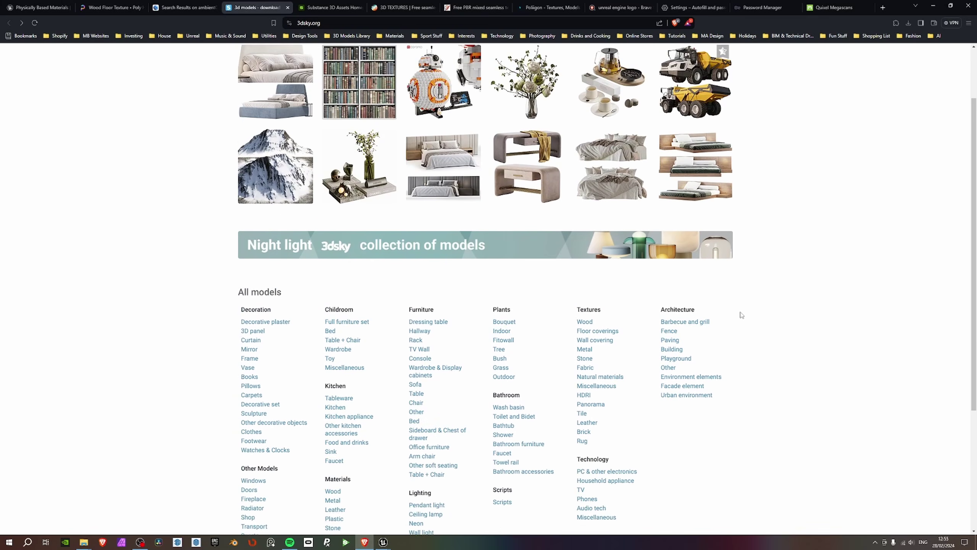
{"action": "scroll", "coordinate": [692, 315], "scroll_direction": "down", "scroll_amount": 3}
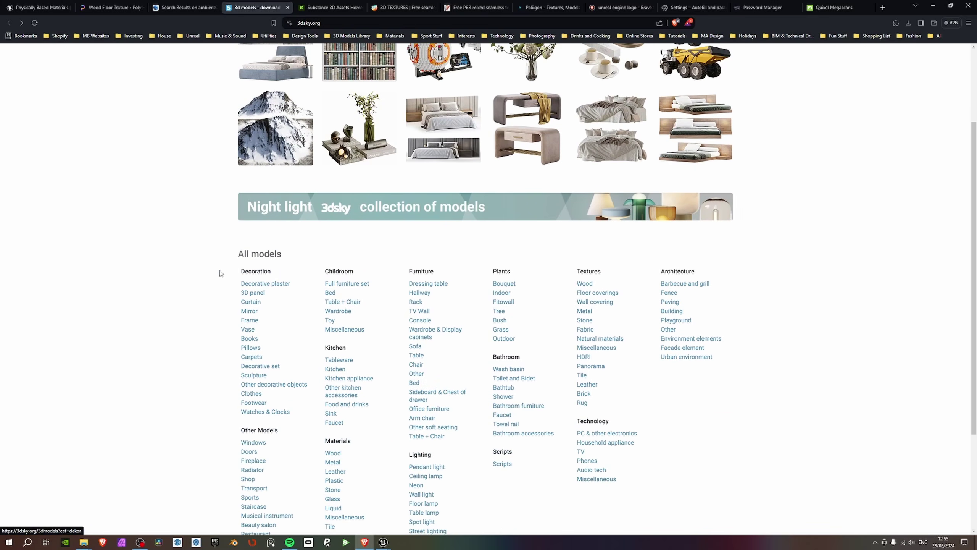
{"action": "scroll", "coordinate": [235, 273], "scroll_direction": "down", "scroll_amount": 2}
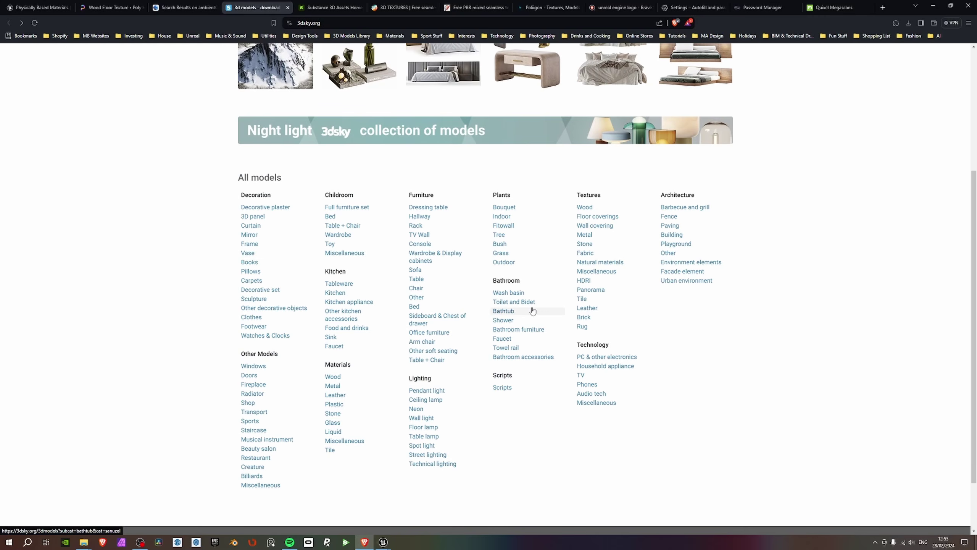
{"action": "scroll", "coordinate": [466, 304], "scroll_direction": "up", "scroll_amount": 5}
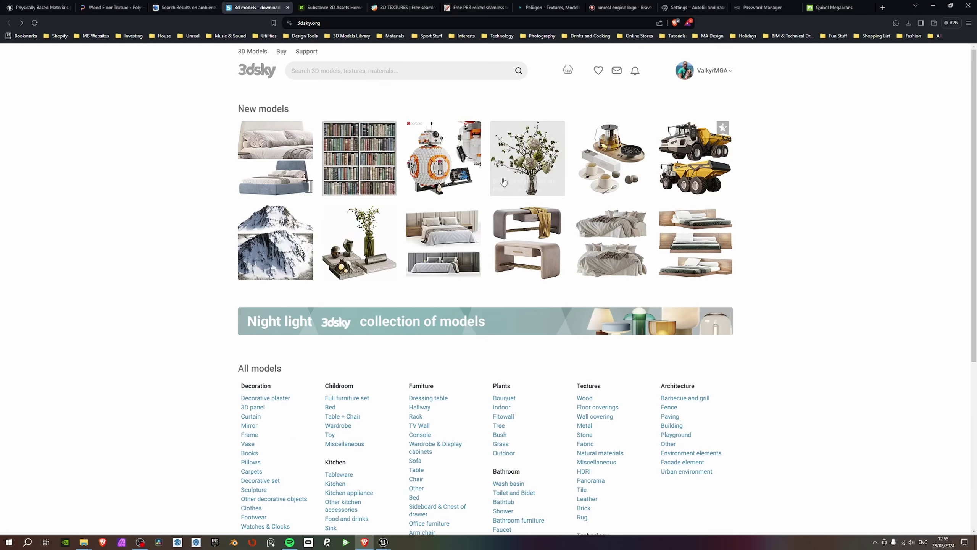
{"action": "scroll", "coordinate": [361, 169], "scroll_direction": "down", "scroll_amount": 3}
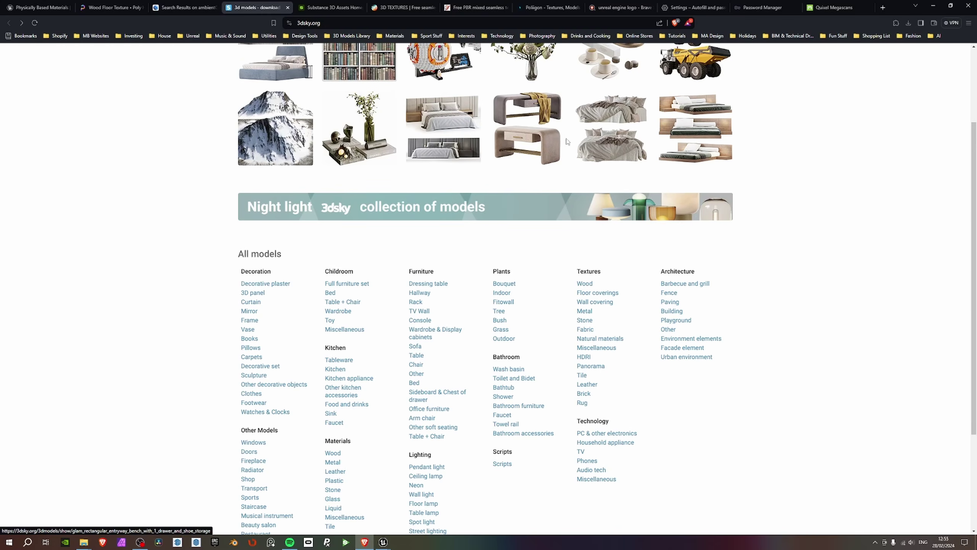
{"action": "scroll", "coordinate": [615, 231], "scroll_direction": "down", "scroll_amount": 2}
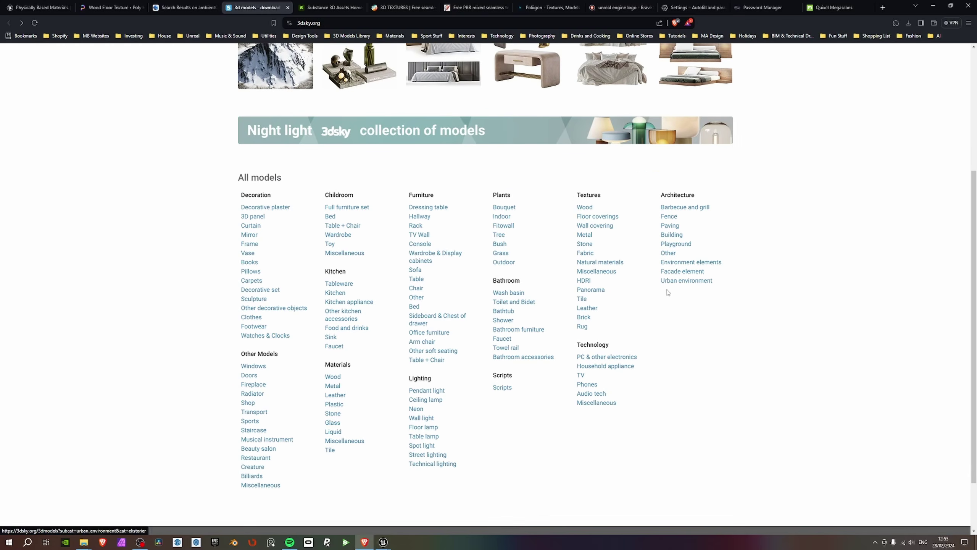
Open the Leather category under Textures on 3dsky and limit the results to free models, without the manufacturers filter.
{"action": "left_click", "coordinate": [593, 312]}
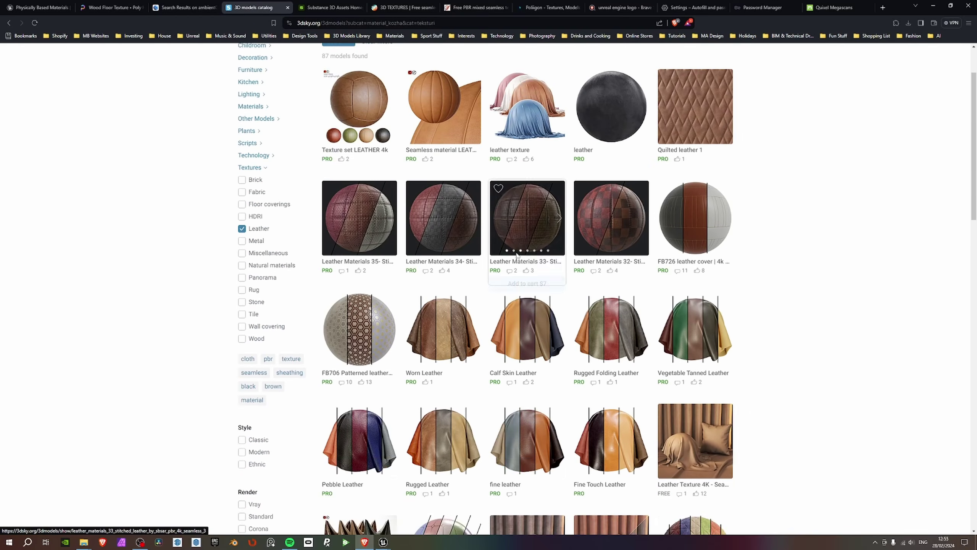
{"action": "scroll", "coordinate": [517, 255], "scroll_direction": "up", "scroll_amount": 2}
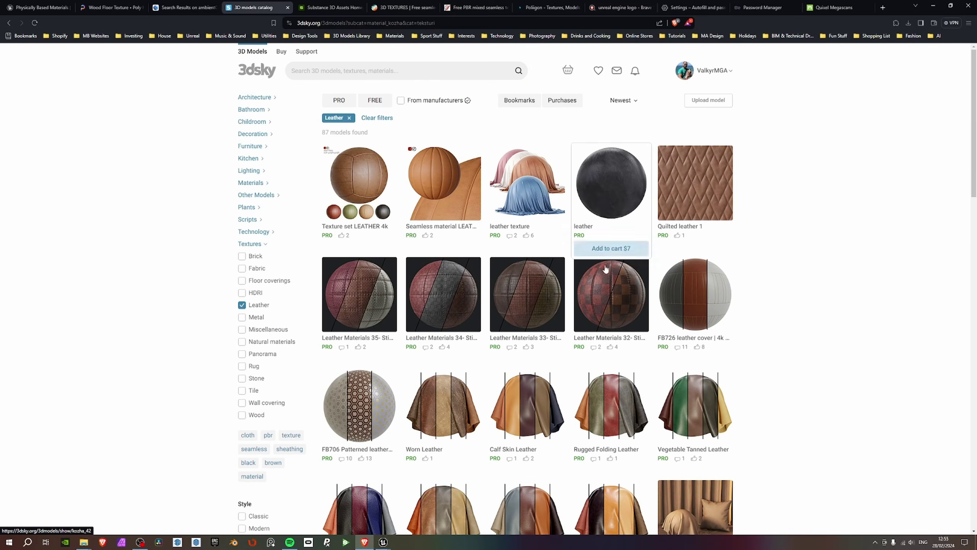
{"action": "scroll", "coordinate": [577, 246], "scroll_direction": "down", "scroll_amount": 2}
{"action": "scroll", "coordinate": [538, 212], "scroll_direction": "up", "scroll_amount": 2}
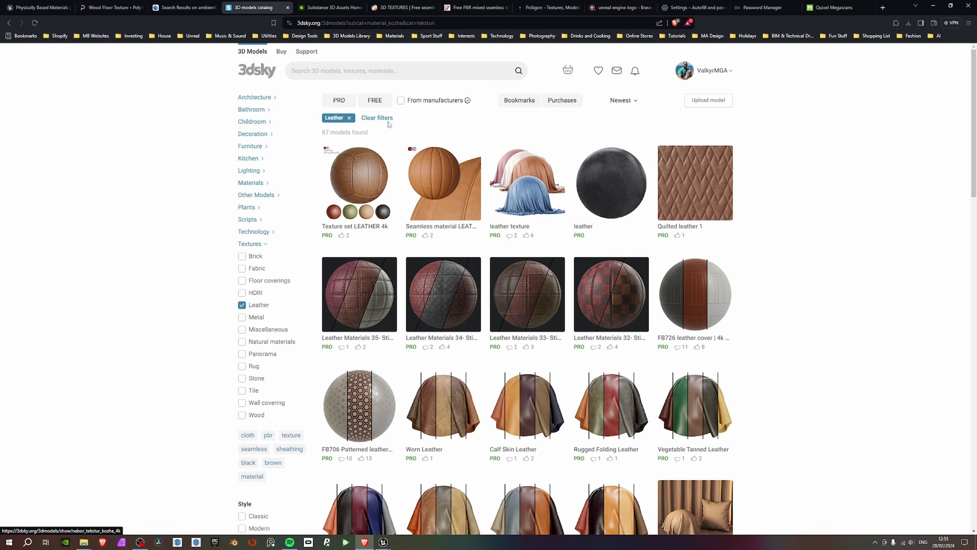
{"action": "left_click", "coordinate": [374, 101]}
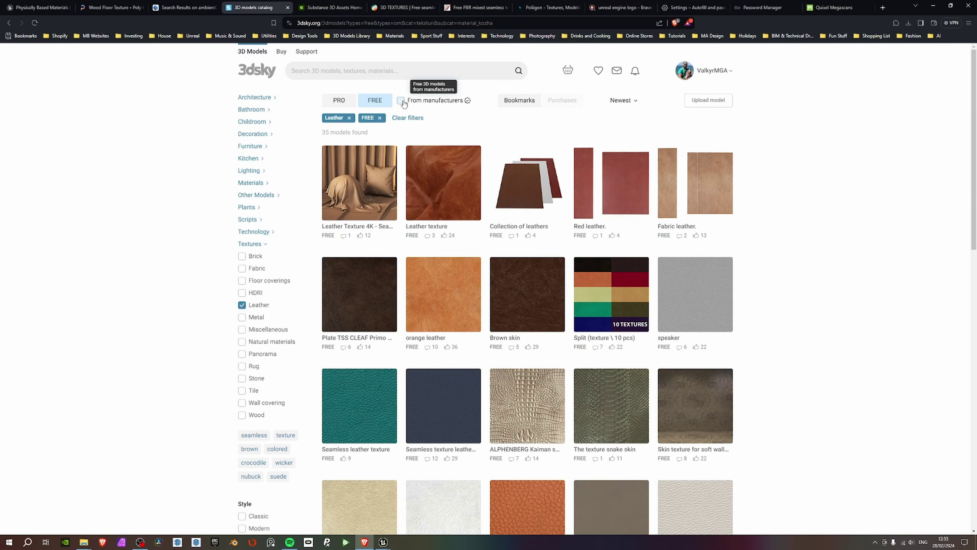
{"action": "left_click", "coordinate": [401, 101]}
{"action": "left_click", "coordinate": [400, 100]}
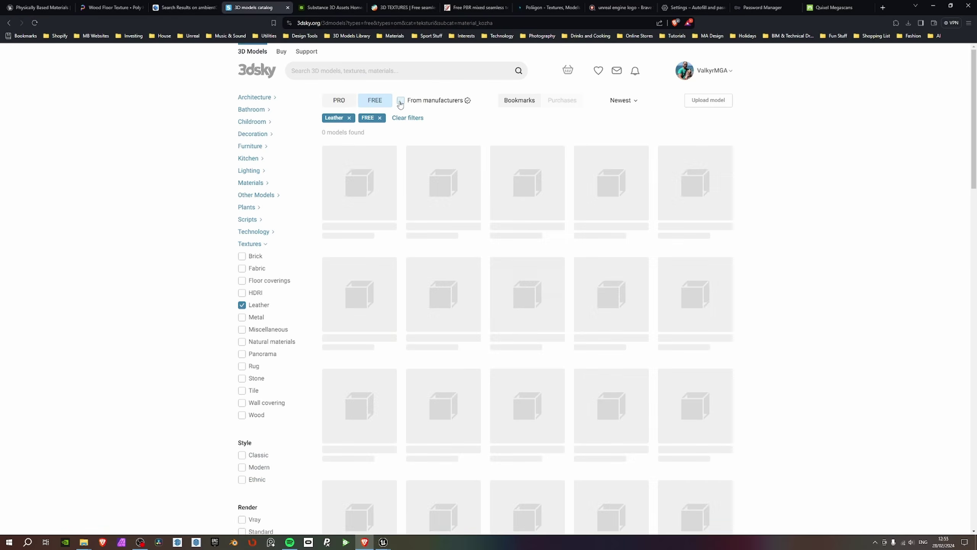
Look through the free leather textures and preview several of them enlarged, including the snake skin texture.
{"action": "scroll", "coordinate": [679, 265], "scroll_direction": "down", "scroll_amount": 5}
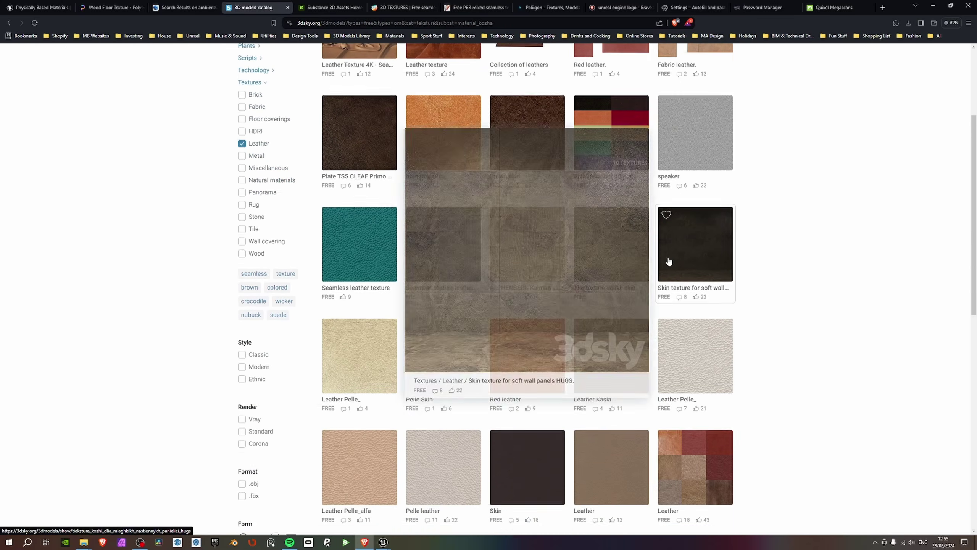
{"action": "mouse_move", "coordinate": [597, 228]}
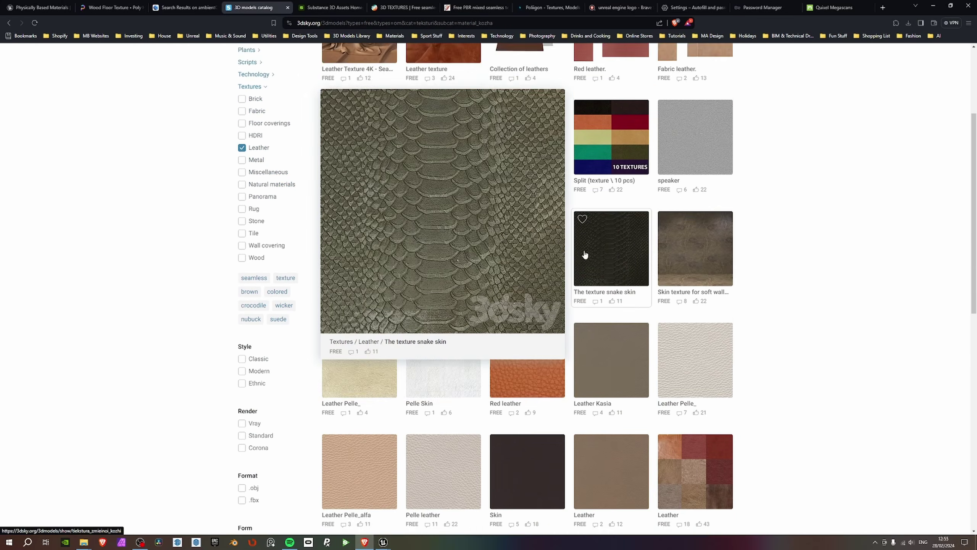
{"action": "scroll", "coordinate": [596, 228], "scroll_direction": "up", "scroll_amount": 1}
{"action": "mouse_move", "coordinate": [539, 263]}
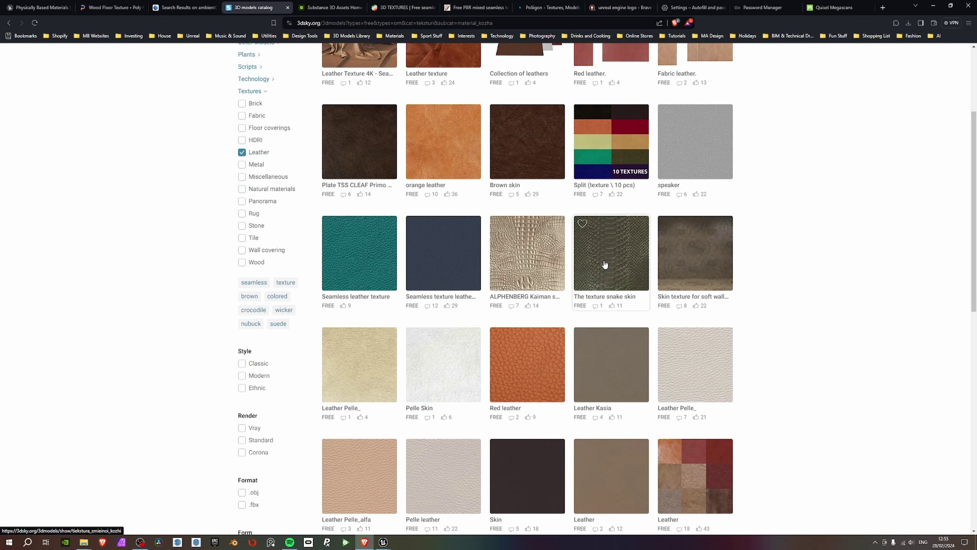
{"action": "scroll", "coordinate": [386, 256], "scroll_direction": "down", "scroll_amount": 3}
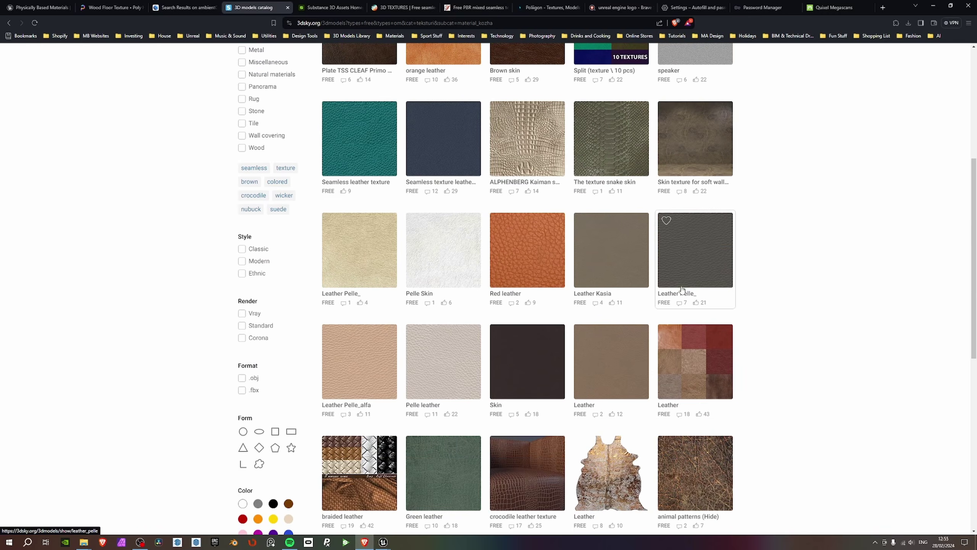
{"action": "mouse_move", "coordinate": [682, 286]}
{"action": "scroll", "coordinate": [696, 312], "scroll_direction": "down", "scroll_amount": 3}
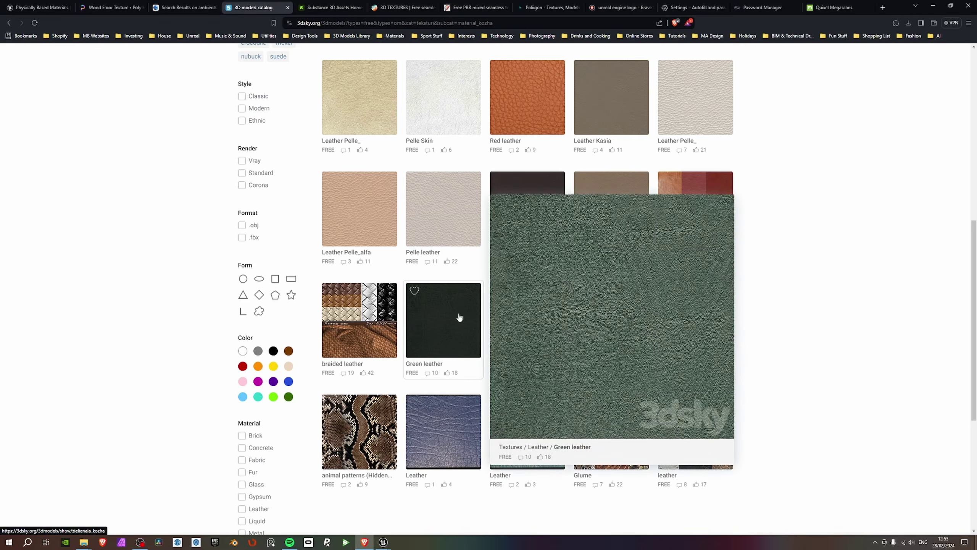
{"action": "scroll", "coordinate": [522, 308], "scroll_direction": "up", "scroll_amount": 6}
{"action": "scroll", "coordinate": [522, 308], "scroll_direction": "up", "scroll_amount": 3}
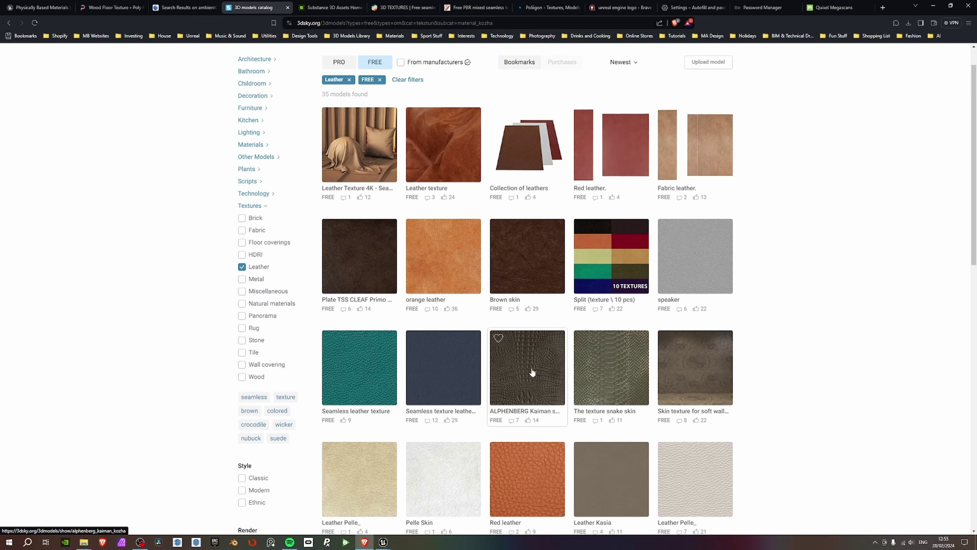
{"action": "mouse_move", "coordinate": [534, 370]}
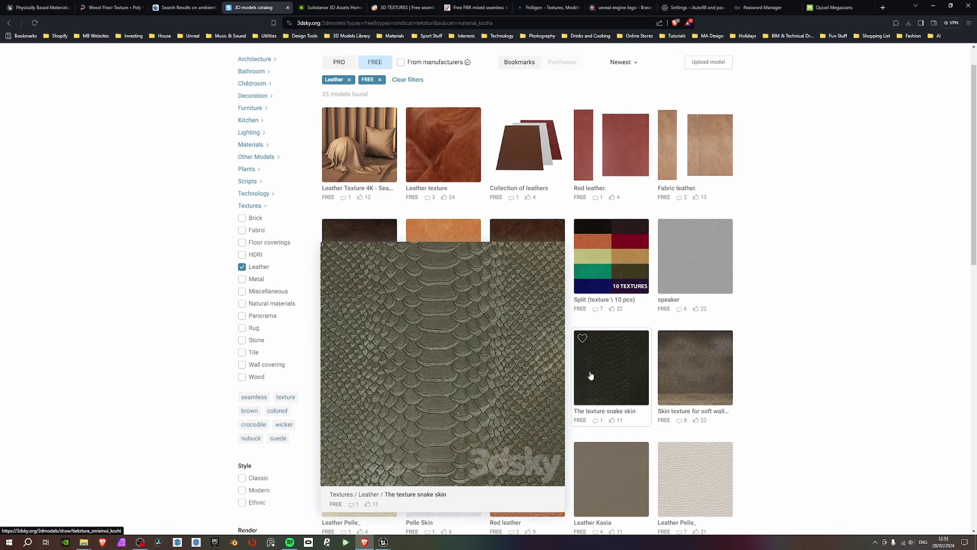
Open the page of the free snake skin texture and read its details and description.
{"action": "left_click", "coordinate": [605, 376]}
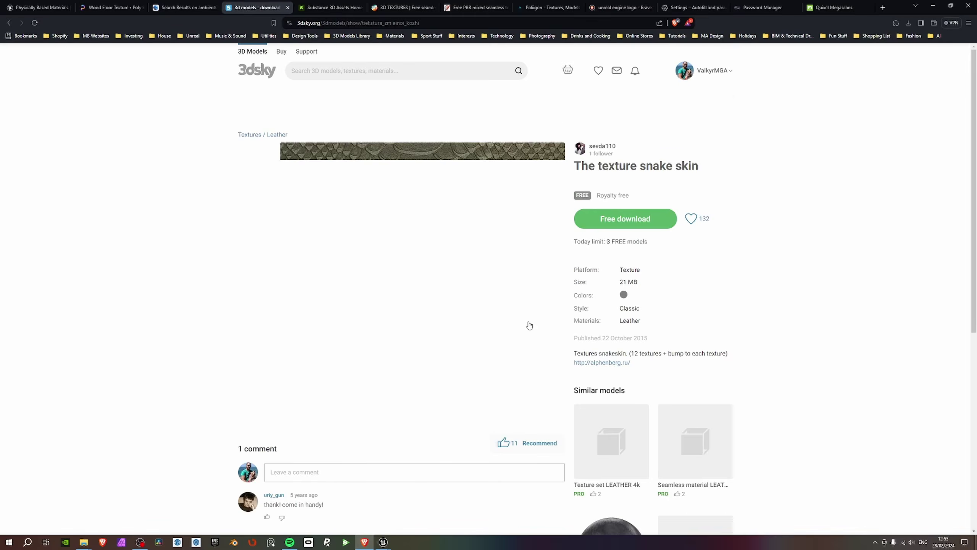
{"action": "scroll", "coordinate": [399, 259], "scroll_direction": "down", "scroll_amount": 2}
{"action": "scroll", "coordinate": [400, 259], "scroll_direction": "down", "scroll_amount": 2}
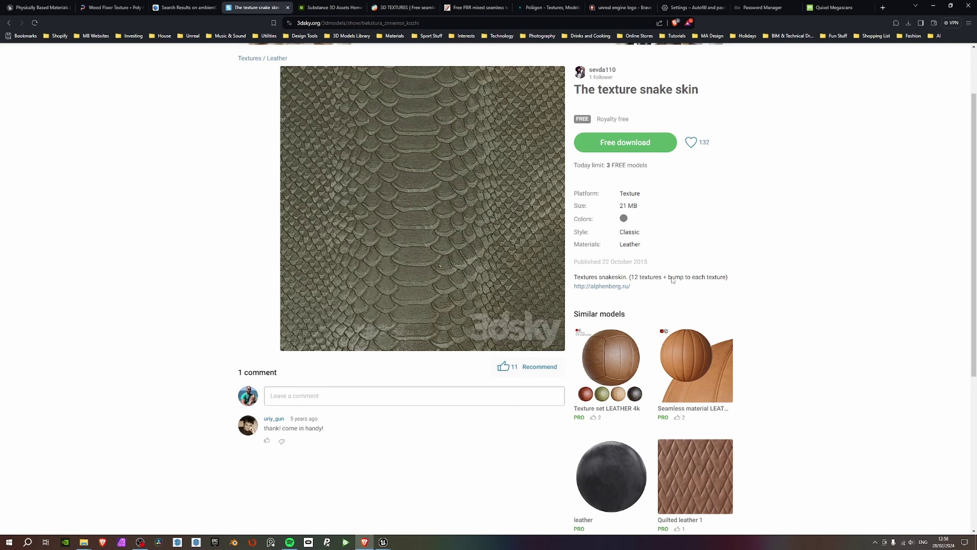
{"action": "scroll", "coordinate": [725, 279], "scroll_direction": "up", "scroll_amount": 2}
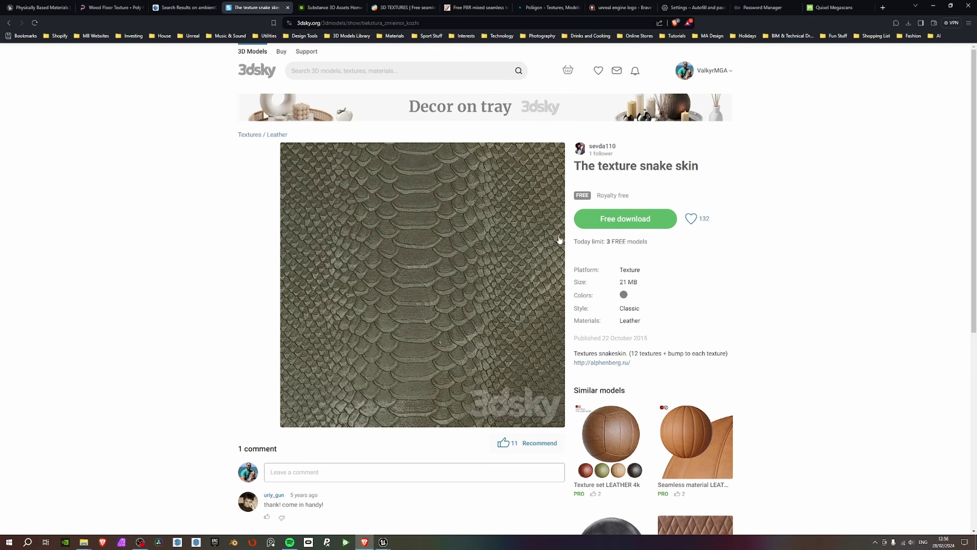
Download the free snake skin texture and save the RAR file on the Desktop as snake_pattern_leather.
{"action": "left_click", "coordinate": [584, 226]}
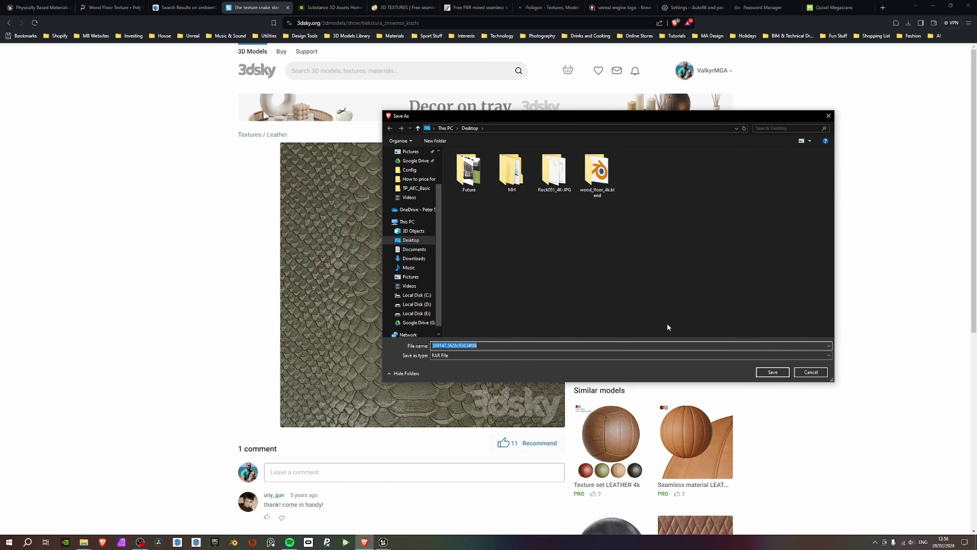
{"action": "type", "text": "snake_pattern_leather"}
{"action": "key", "text": "Return"}
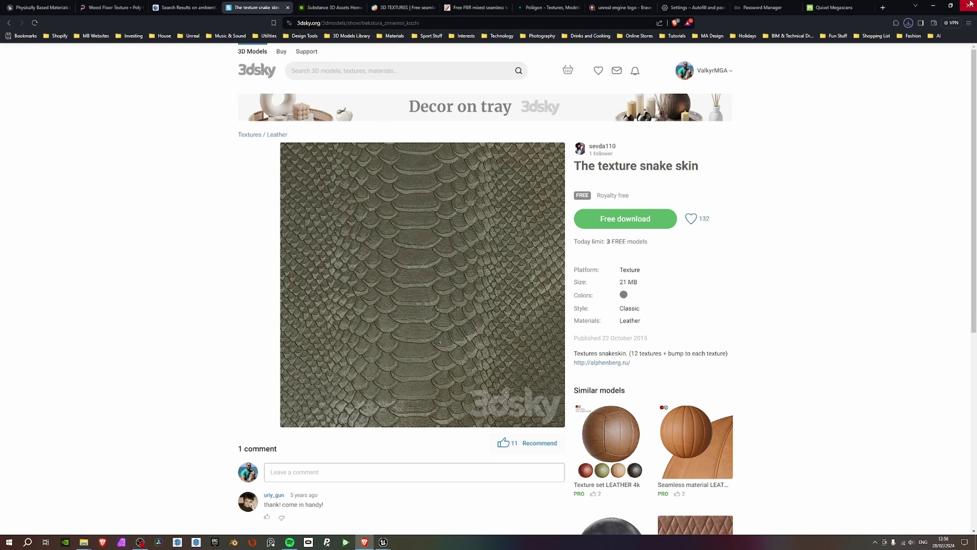
Check the desktop for the download, return to the browser and show snake_pattern_leather.rar in its folder from the download history.
{"action": "left_click", "coordinate": [969, 5]}
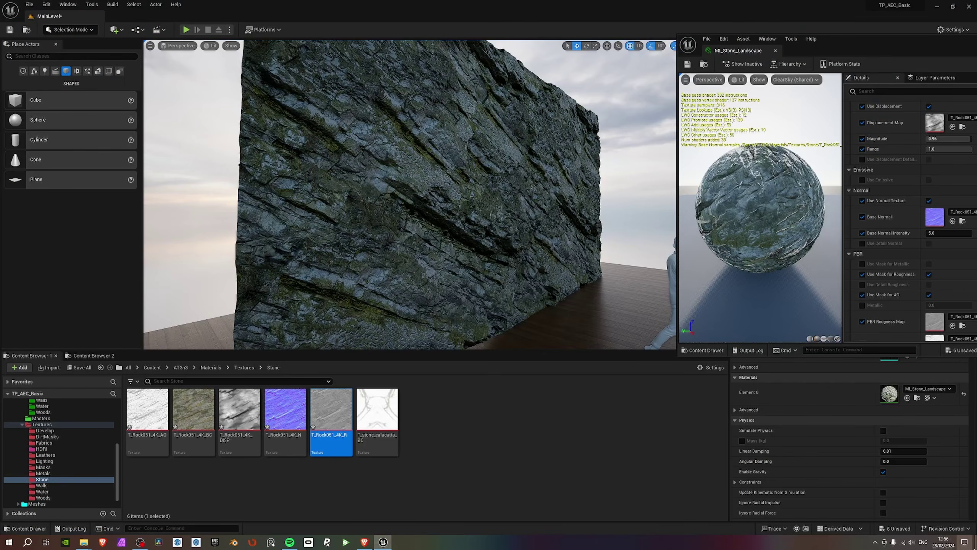
{"action": "left_click", "coordinate": [970, 545]}
{"action": "left_click", "coordinate": [975, 545]}
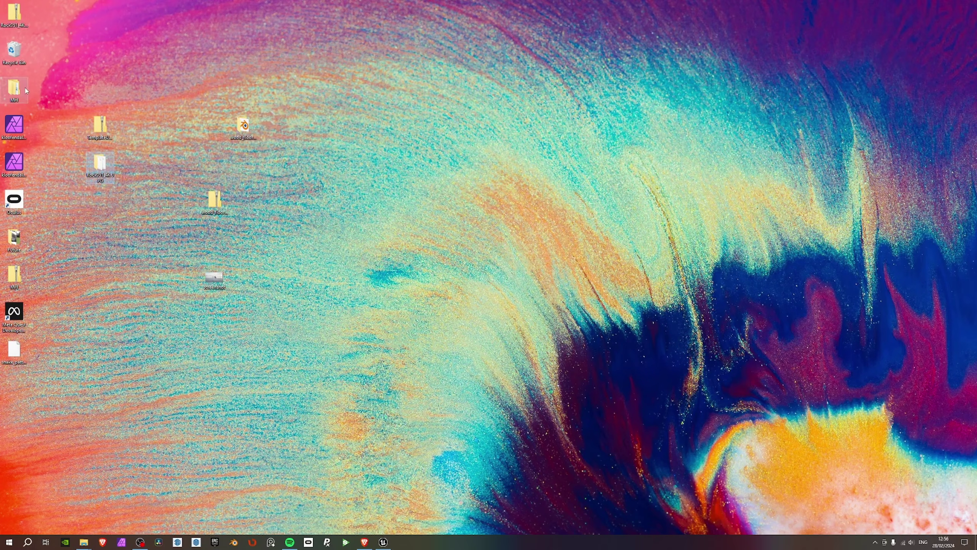
{"action": "left_click", "coordinate": [363, 543]}
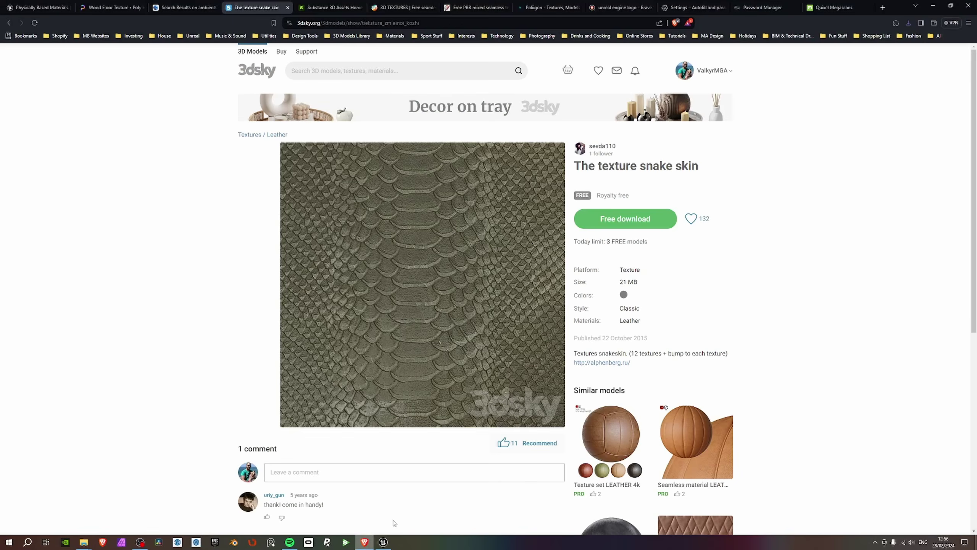
{"action": "left_click", "coordinate": [909, 26]}
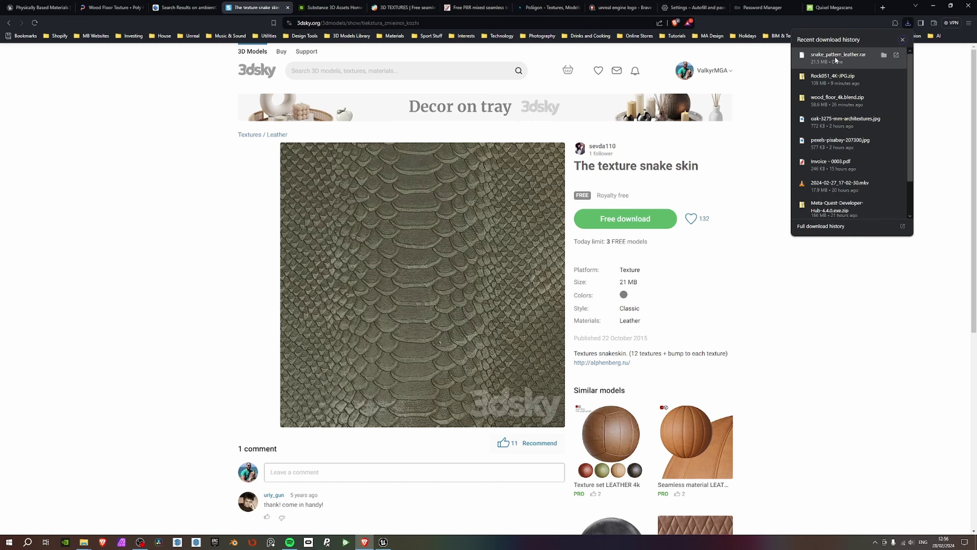
{"action": "left_click", "coordinate": [885, 56]}
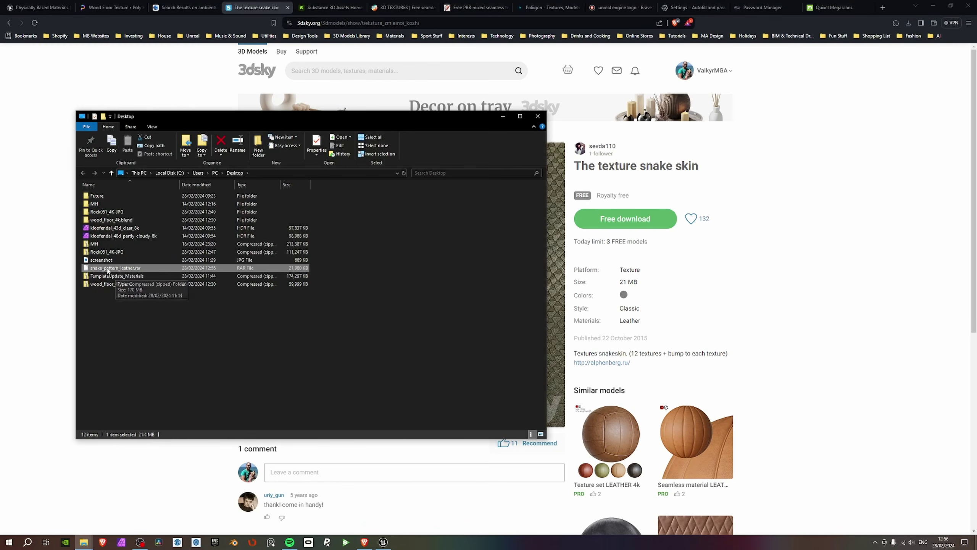
Extract snake_pattern_leather.rar onto the Desktop with 7-Zip.
{"action": "left_click", "coordinate": [933, 6]}
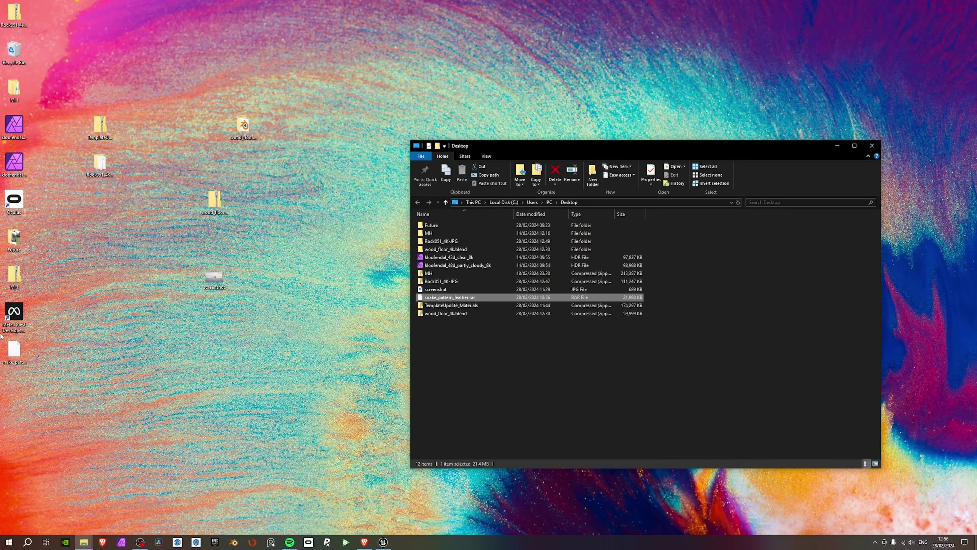
{"action": "left_click", "coordinate": [14, 350]}
{"action": "right_click", "coordinate": [15, 353]}
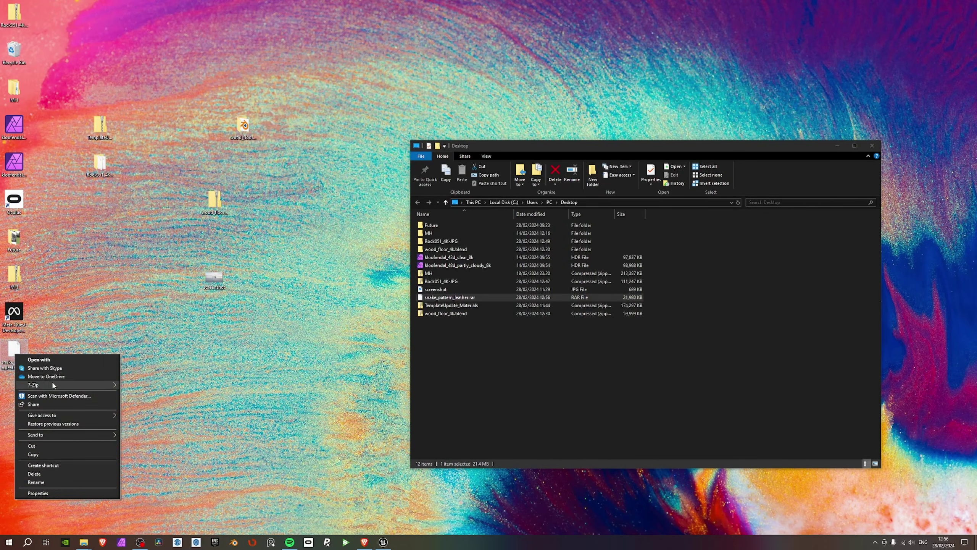
{"action": "mouse_move", "coordinate": [53, 385]}
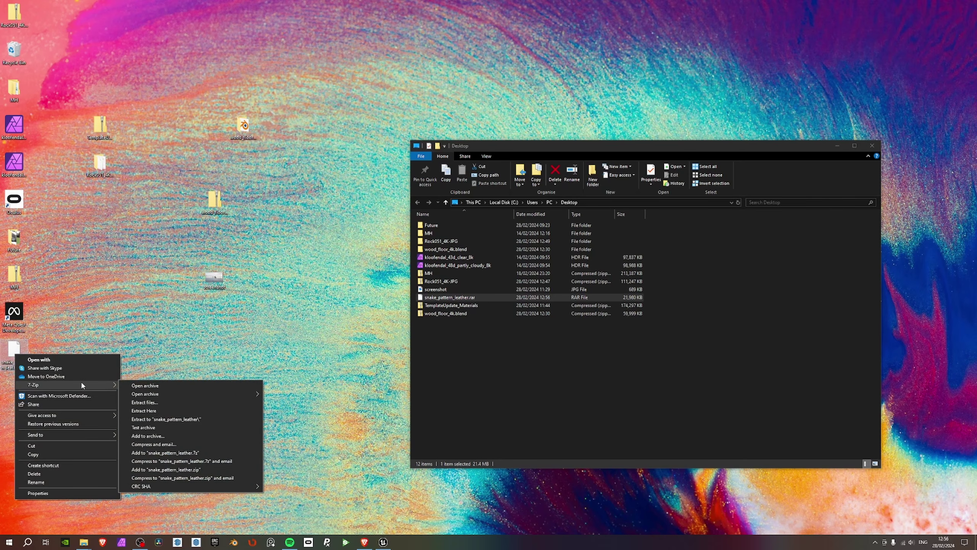
{"action": "left_click", "coordinate": [157, 411]}
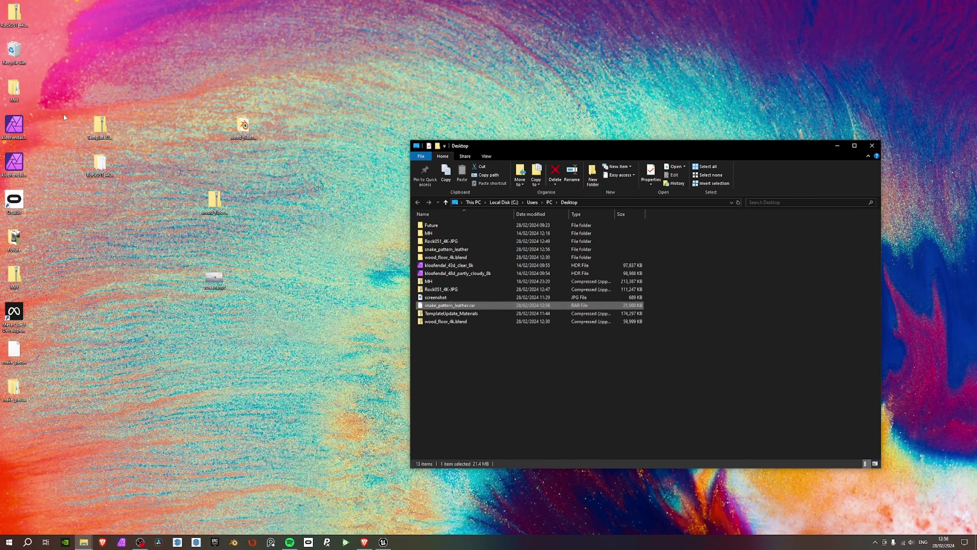
Move the extracted snake_pattern_leather folder to a free area of the desktop and open its ALPHENBERG Cobra subfolder.
{"action": "left_click_drag", "start_coordinate": [13, 387], "coordinate": [158, 219]}
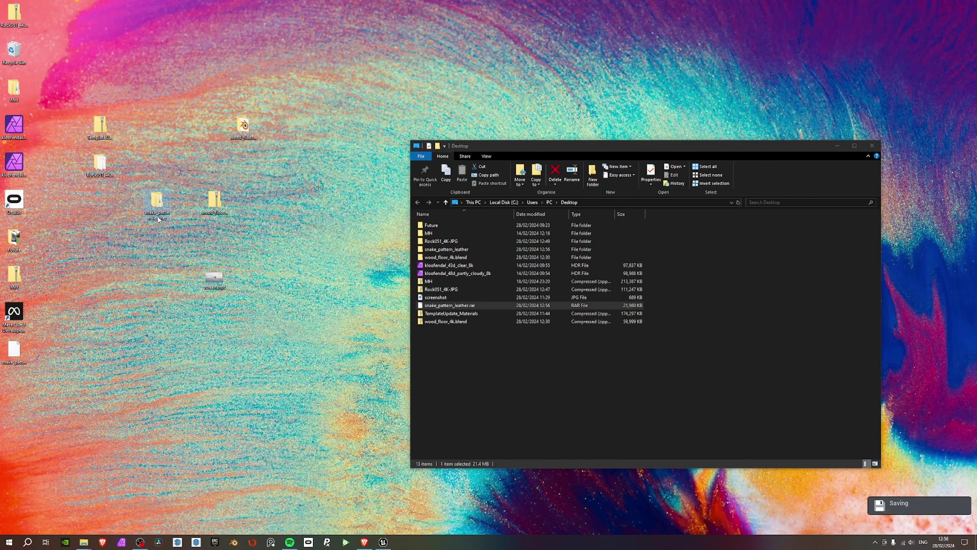
{"action": "double_click", "coordinate": [158, 216]}
{"action": "double_click", "coordinate": [469, 236]}
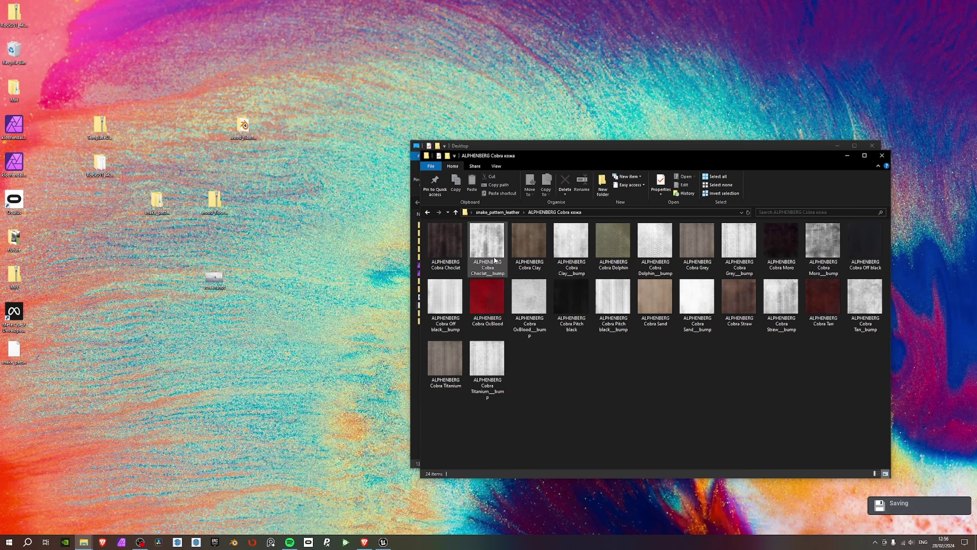
Preview the Cobra Clay image enlarged and compare its thumbnail with the matching Cobra Clay bump map.
{"action": "left_click", "coordinate": [530, 298]}
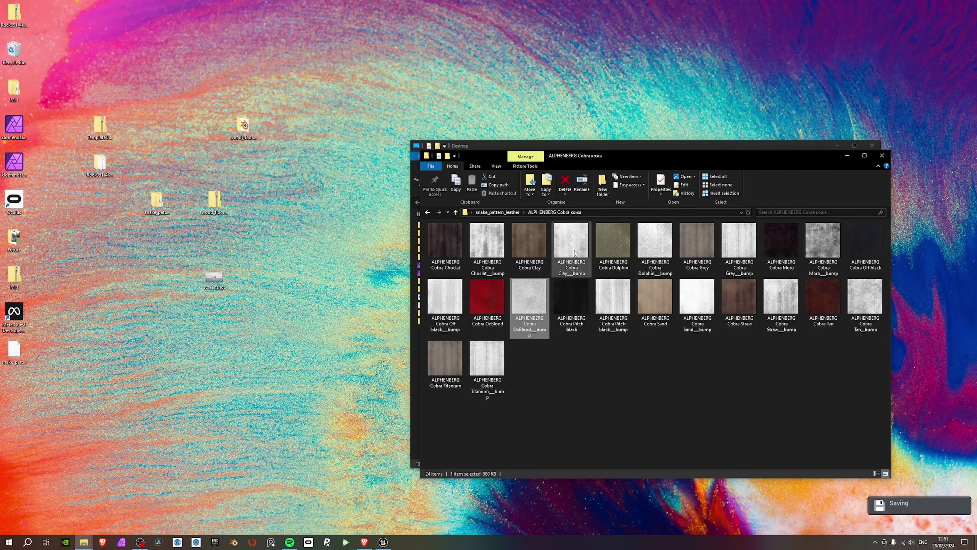
{"action": "double_click", "coordinate": [607, 248]}
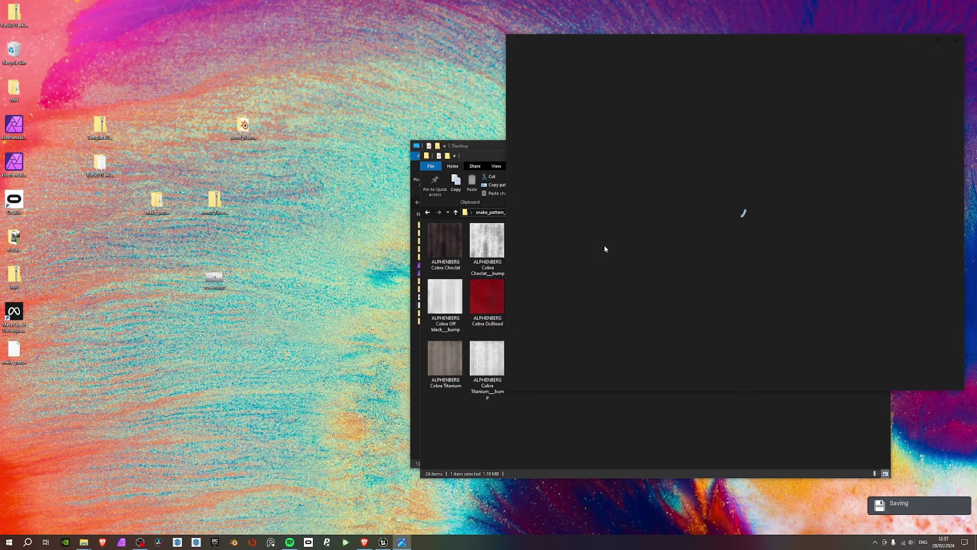
{"action": "left_click", "coordinate": [959, 43]}
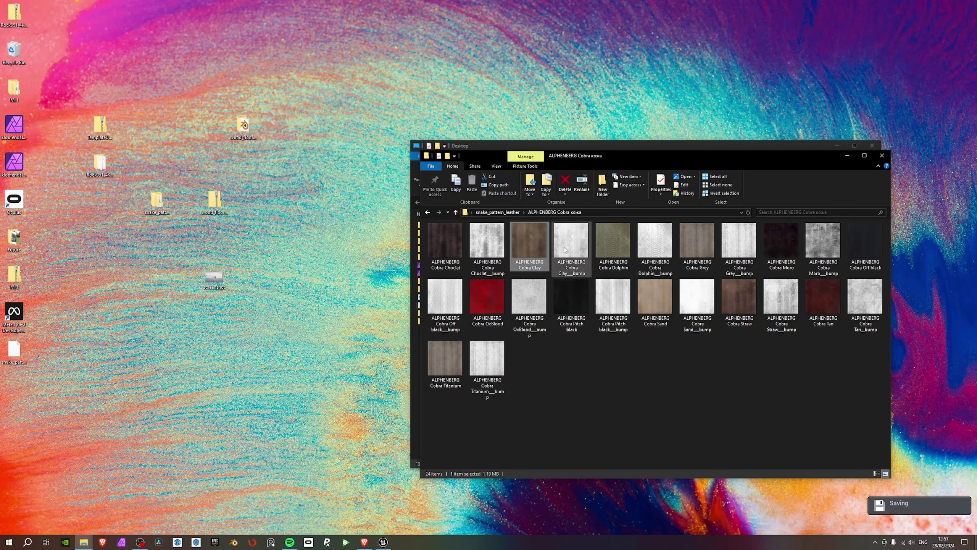
{"action": "left_click", "coordinate": [579, 248]}
{"action": "left_click", "coordinate": [543, 249]}
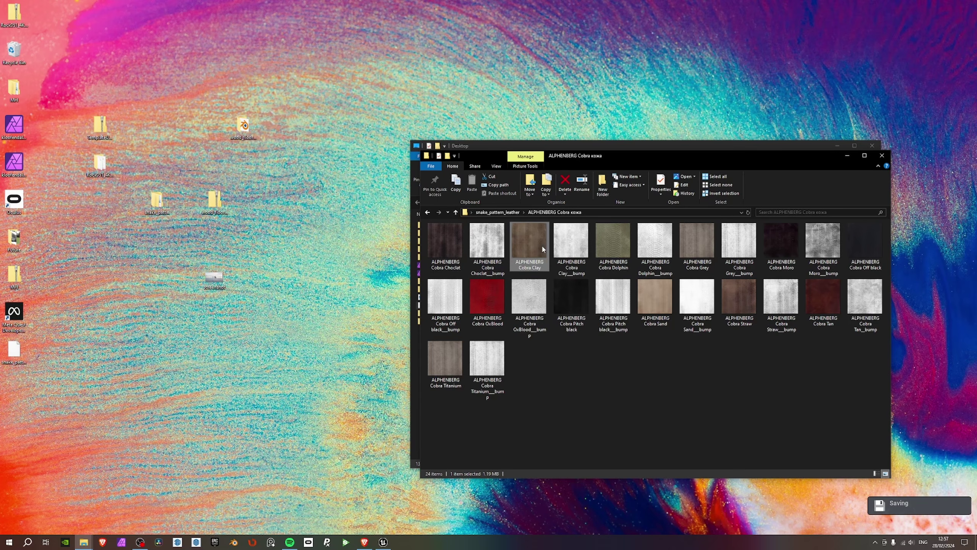
{"action": "left_click", "coordinate": [571, 248]}
{"action": "left_click", "coordinate": [538, 248]}
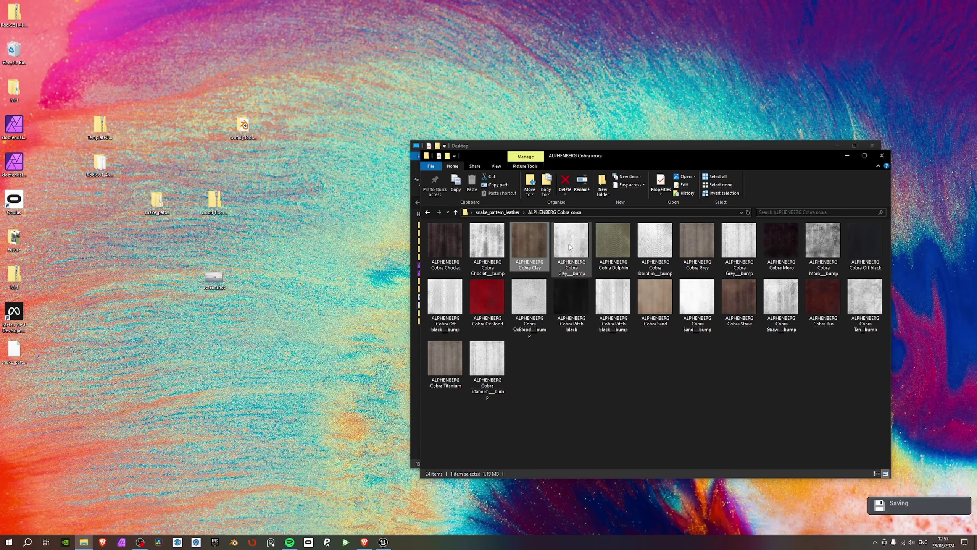
{"action": "left_click", "coordinate": [571, 248]}
{"action": "left_click", "coordinate": [536, 246]}
View the Cobra Clay bump map and the Cobra Clay colour image enlarged, closing each preview.
{"action": "double_click", "coordinate": [575, 245]}
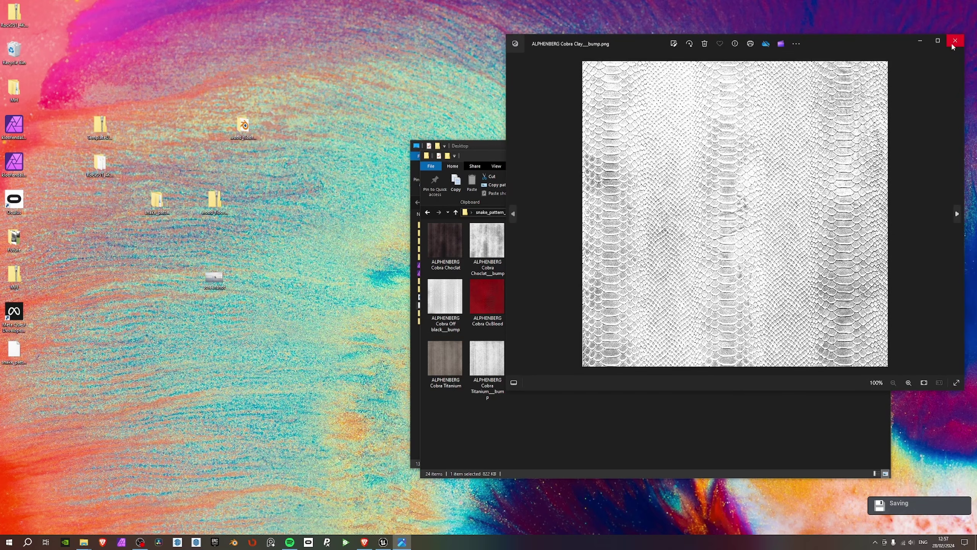
{"action": "left_click", "coordinate": [954, 41]}
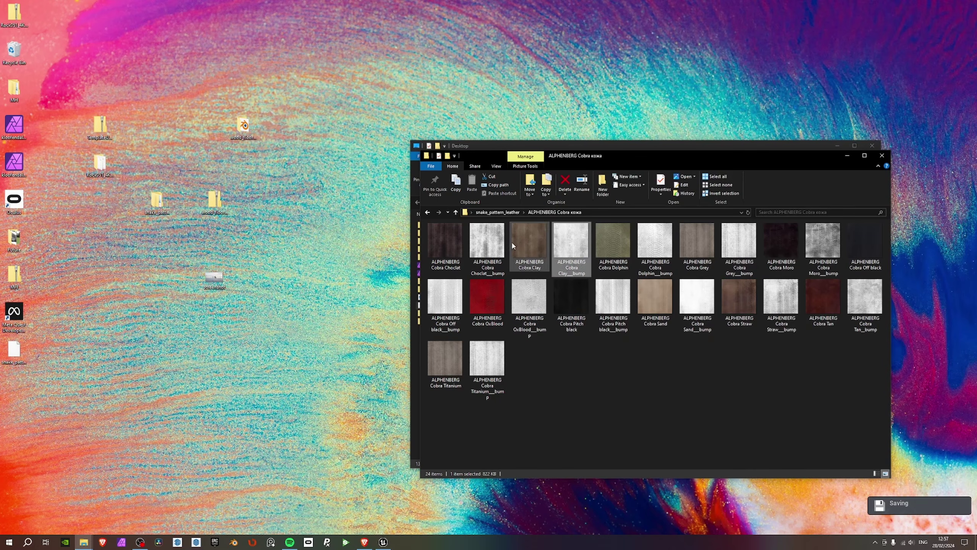
{"action": "left_click", "coordinate": [526, 250]}
{"action": "double_click", "coordinate": [530, 246]}
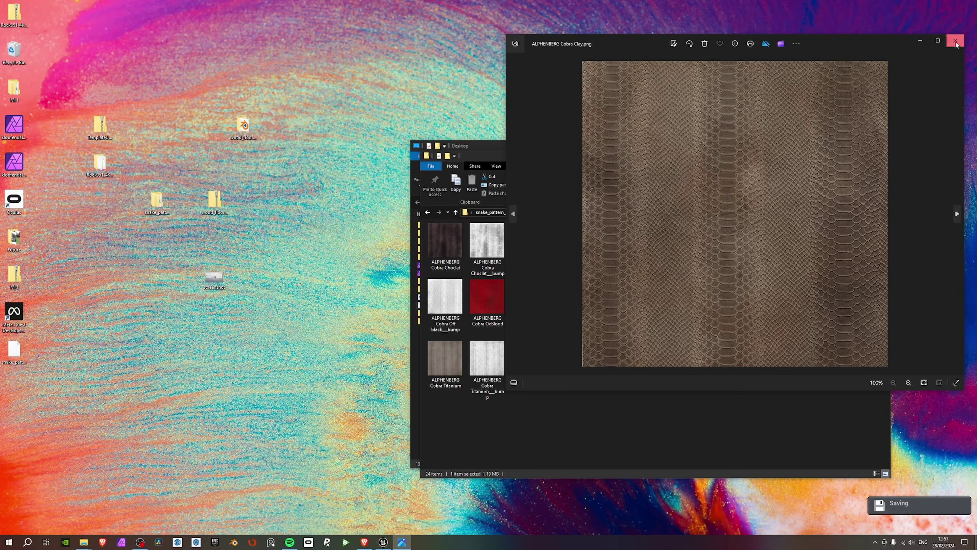
{"action": "left_click", "coordinate": [956, 41]}
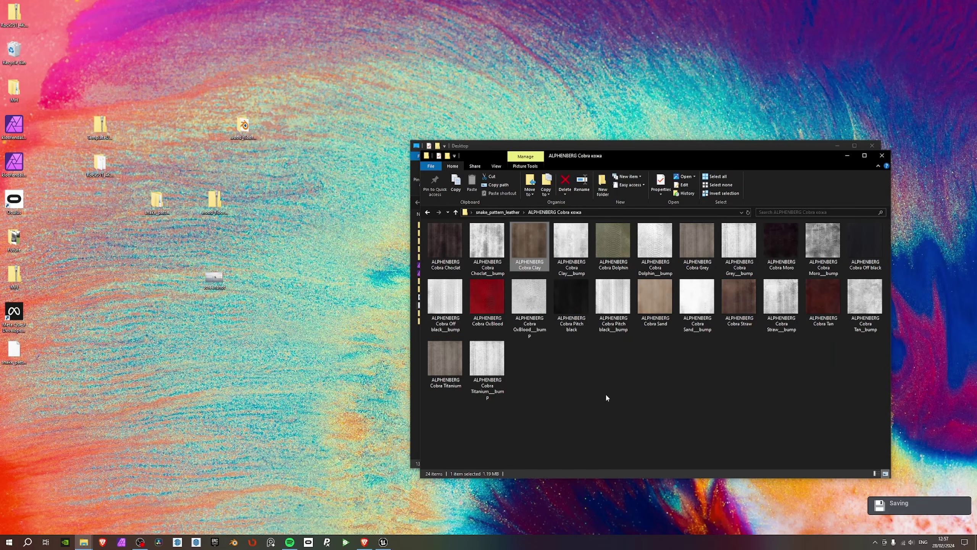
Switch to PixPlant, orbit the preview box, restore the window to a smaller size and minimise it.
{"action": "left_click", "coordinate": [327, 543]}
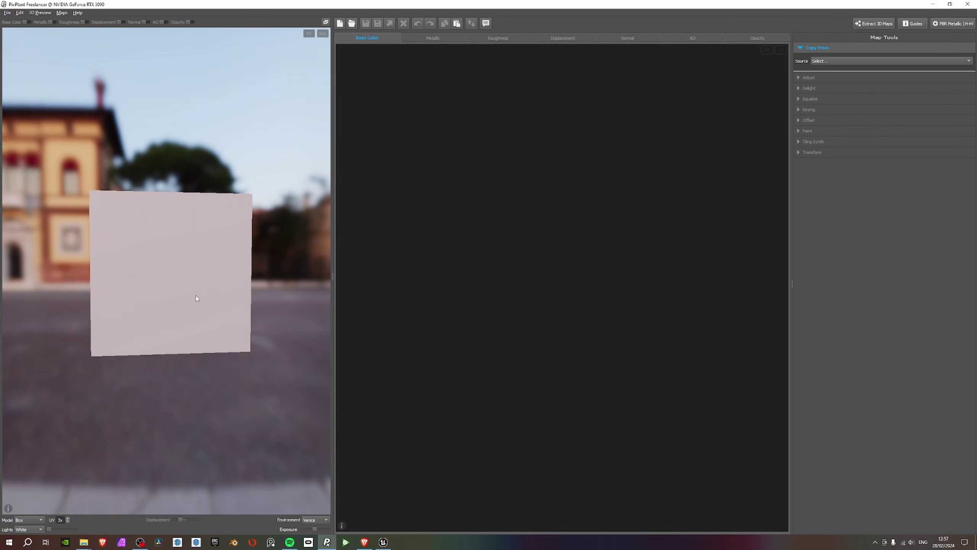
{"action": "left_click_drag", "start_coordinate": [169, 246], "coordinate": [226, 257]}
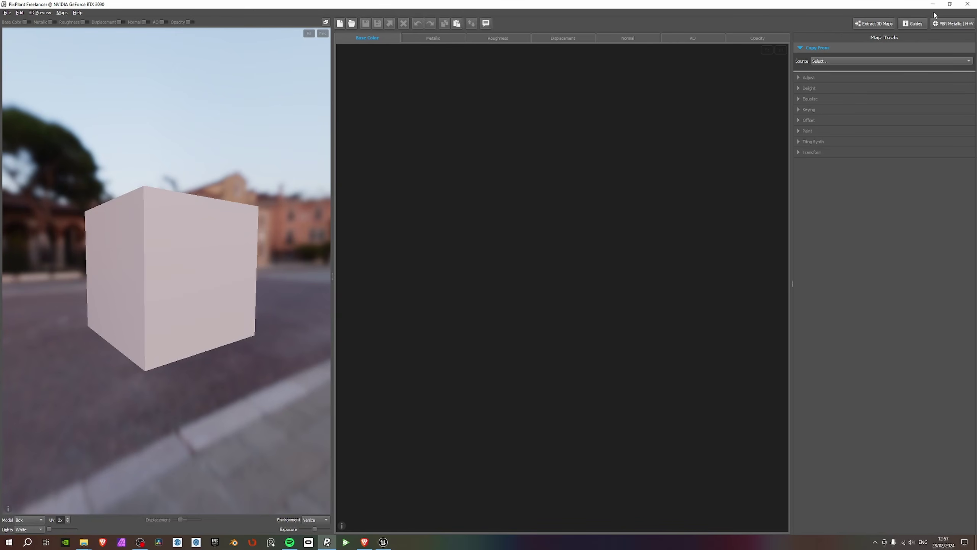
{"action": "left_click_drag", "start_coordinate": [829, 5], "coordinate": [890, 64]}
{"action": "left_click", "coordinate": [913, 62]}
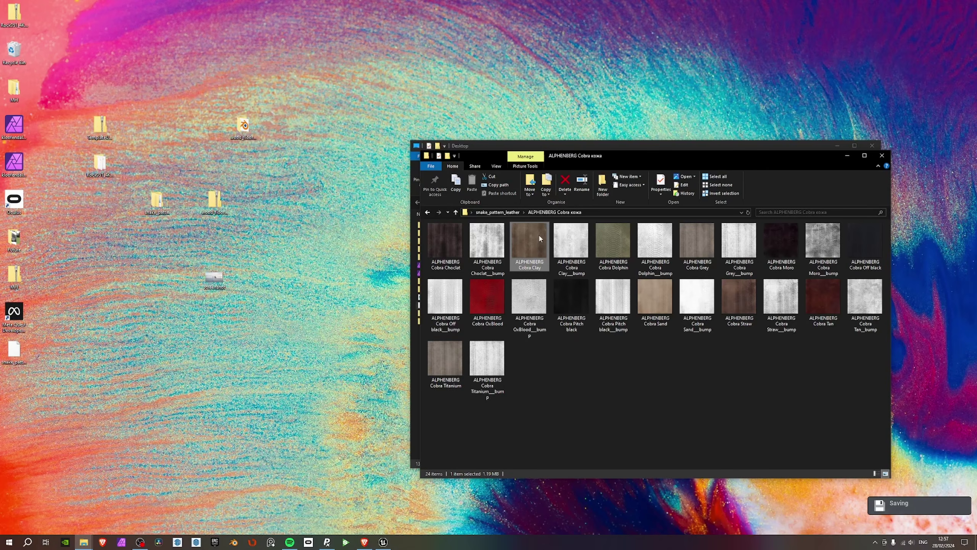
Rename the ALPHENBERG Cobra Clay image to T_Cobra_Leather.
{"action": "left_click_drag", "start_coordinate": [536, 257], "coordinate": [539, 269]}
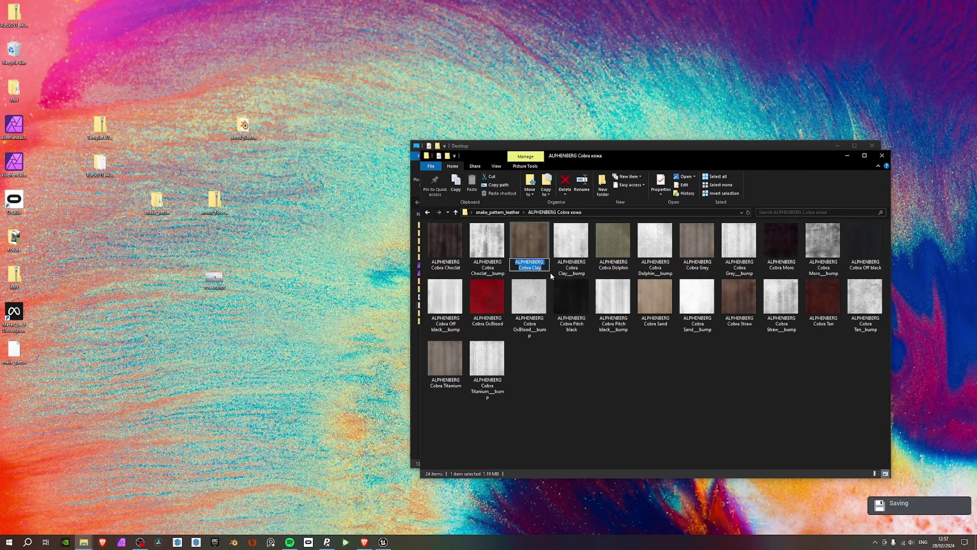
{"action": "left_click", "coordinate": [538, 268]}
{"action": "key", "text": "ctrl+a"}
{"action": "type", "text": "T_"}
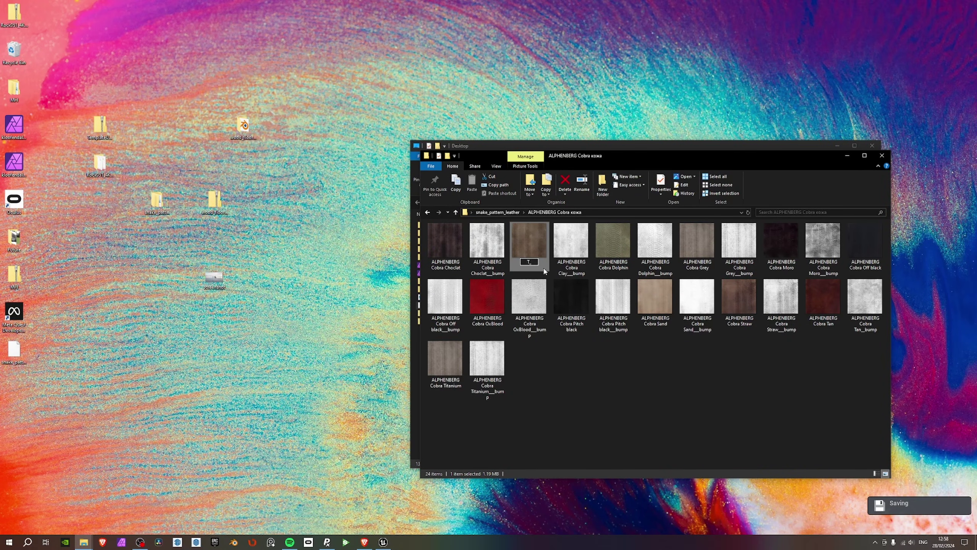
{"action": "type", "text": "Cobra_Leather"}
{"action": "key", "text": "Return"}
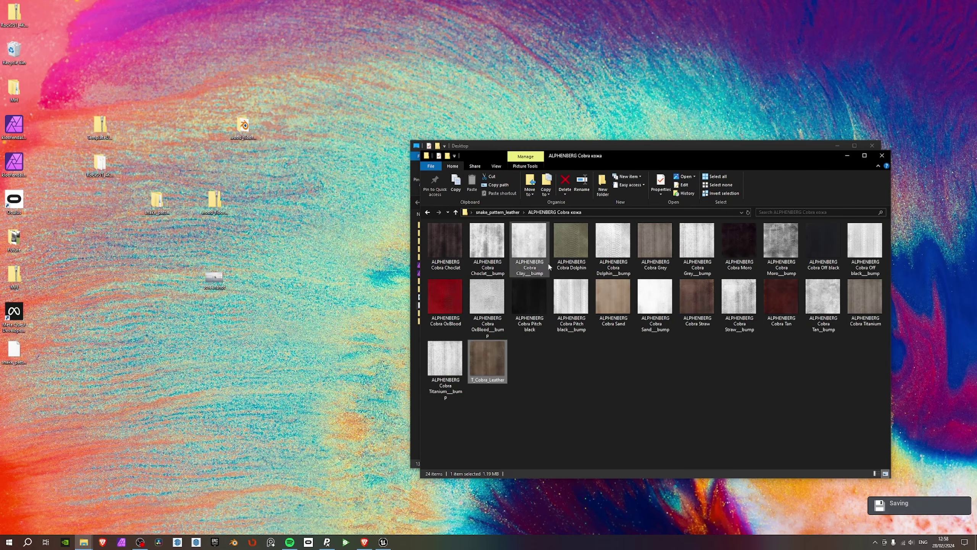
Load T_Cobra_Leather into PixPlant as the Base Color map and maximise the PixPlant window.
{"action": "left_click_drag", "start_coordinate": [487, 360], "coordinate": [475, 230]}
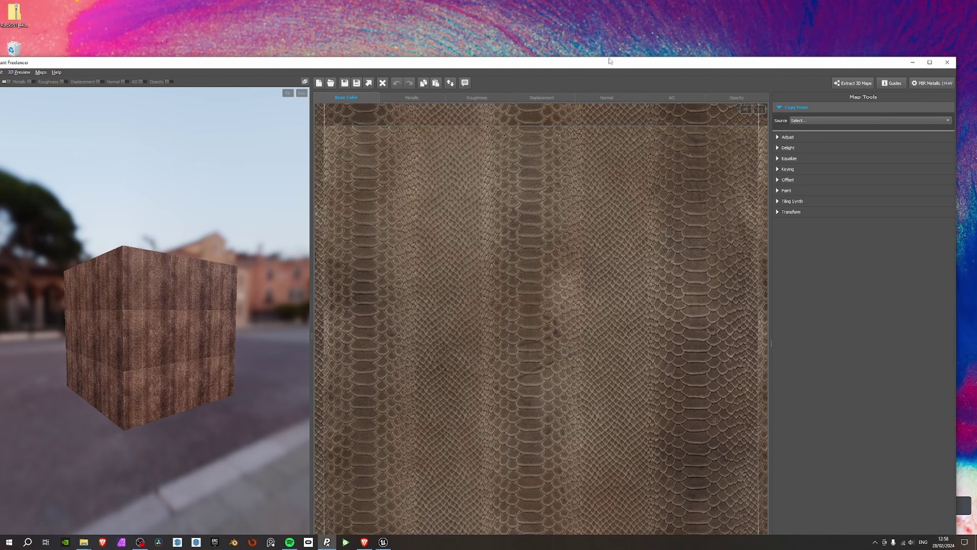
{"action": "left_click_drag", "start_coordinate": [546, 66], "coordinate": [664, 38]}
{"action": "double_click", "coordinate": [664, 39]}
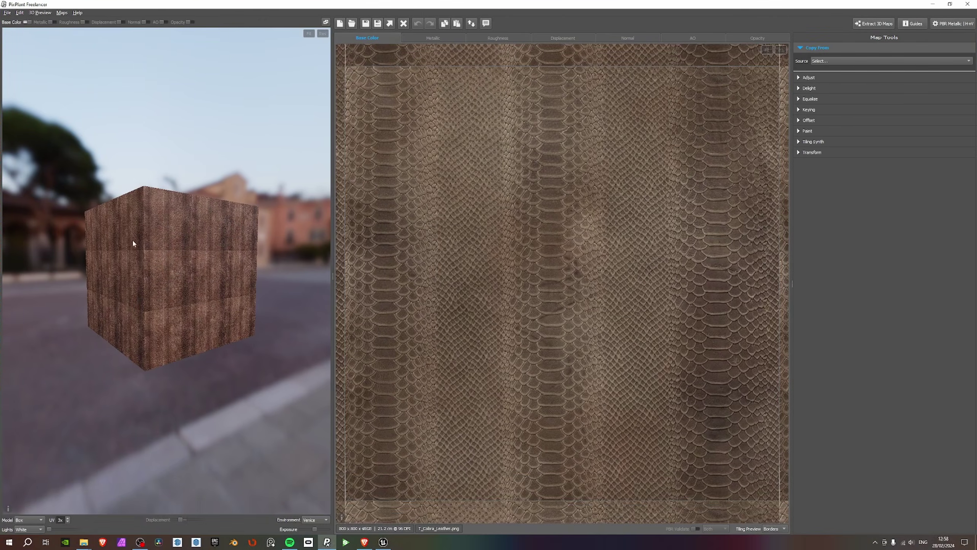
Check the leather's tiling seams, then set up Tiling Synth with the cobra leather base color as the seed image.
{"action": "scroll", "coordinate": [132, 238], "scroll_direction": "up", "scroll_amount": 8}
{"action": "left_click_drag", "start_coordinate": [176, 245], "coordinate": [210, 253]}
{"action": "scroll", "coordinate": [631, 233], "scroll_direction": "down", "scroll_amount": 3}
{"action": "scroll", "coordinate": [631, 233], "scroll_direction": "down", "scroll_amount": 2}
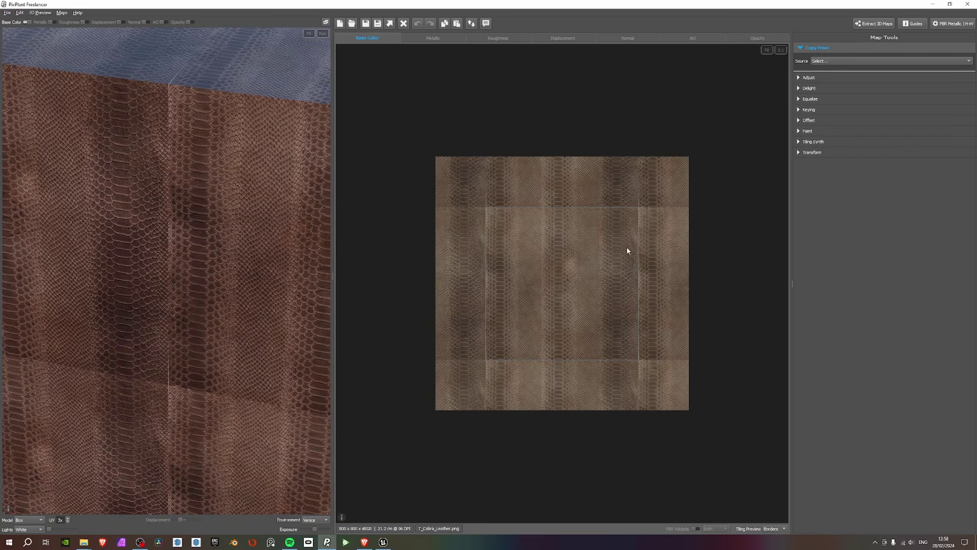
{"action": "left_click", "coordinate": [808, 141]}
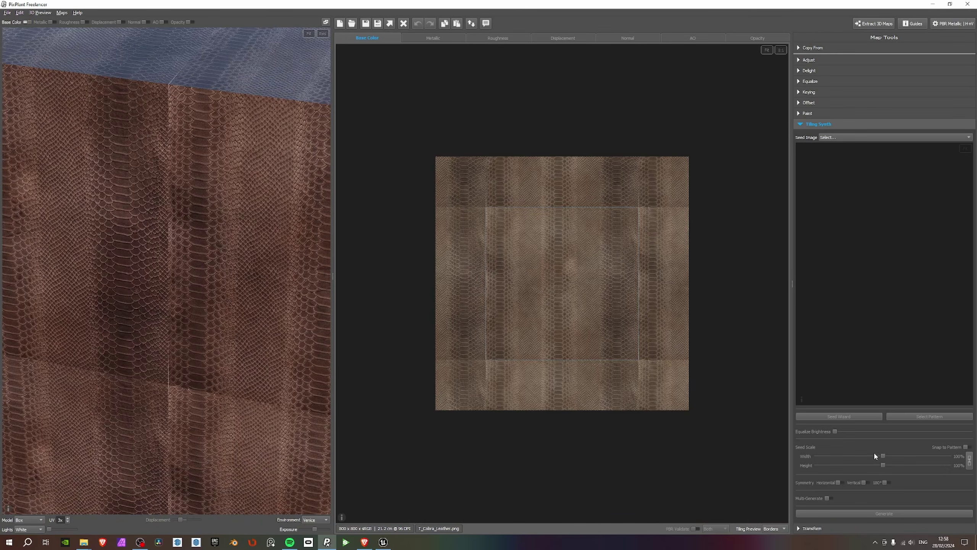
{"action": "left_click", "coordinate": [843, 136]}
{"action": "left_click", "coordinate": [841, 147]}
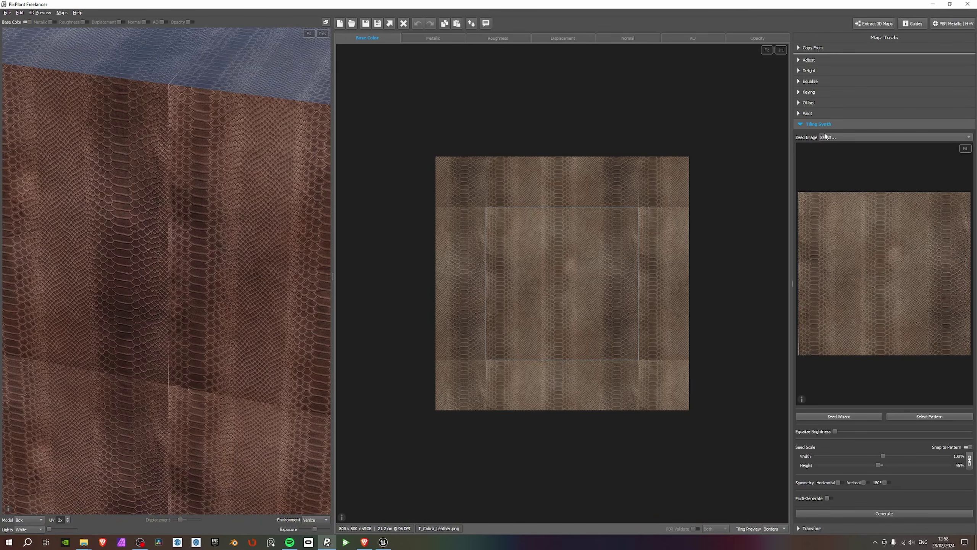
Try generating a seamless version of the whole leather texture with Tiling Synth, inspect it on the box and undo it.
{"action": "left_click", "coordinate": [883, 513]}
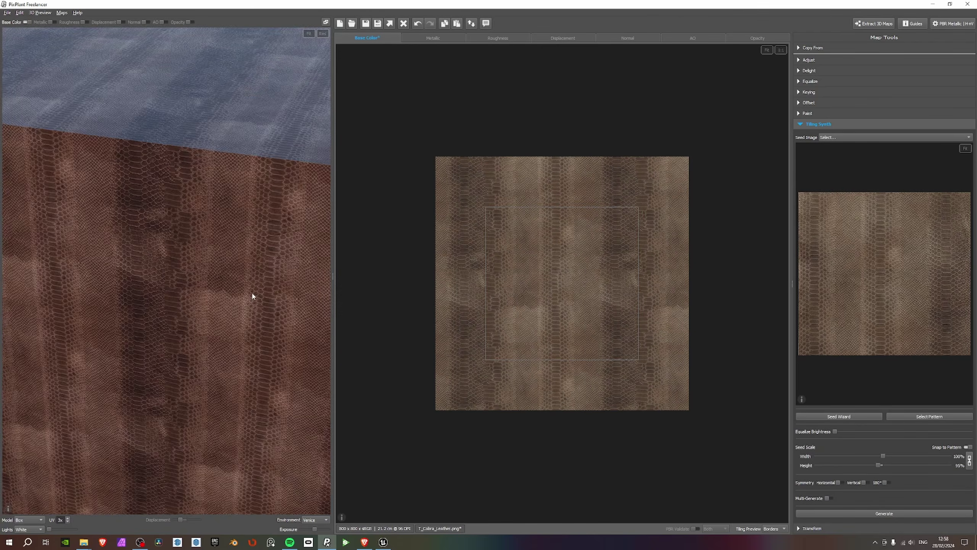
{"action": "left_click_drag", "start_coordinate": [253, 297], "coordinate": [293, 221]}
{"action": "key", "text": "ctrl+z"}
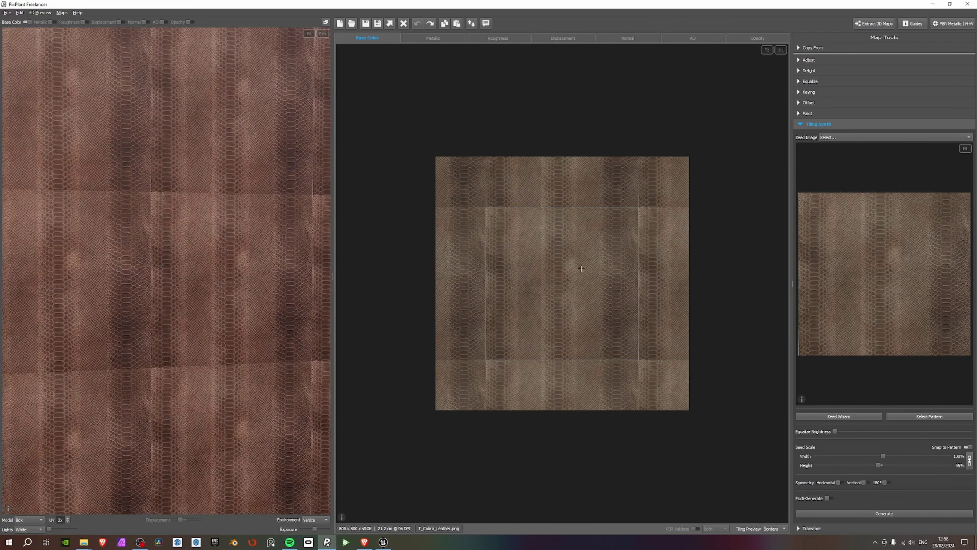
Try to remove the seam along the texture's left edge by selecting a narrow vertical strip and regenerating it with Tiling Synth.
{"action": "scroll", "coordinate": [396, 203], "scroll_direction": "up", "scroll_amount": 10}
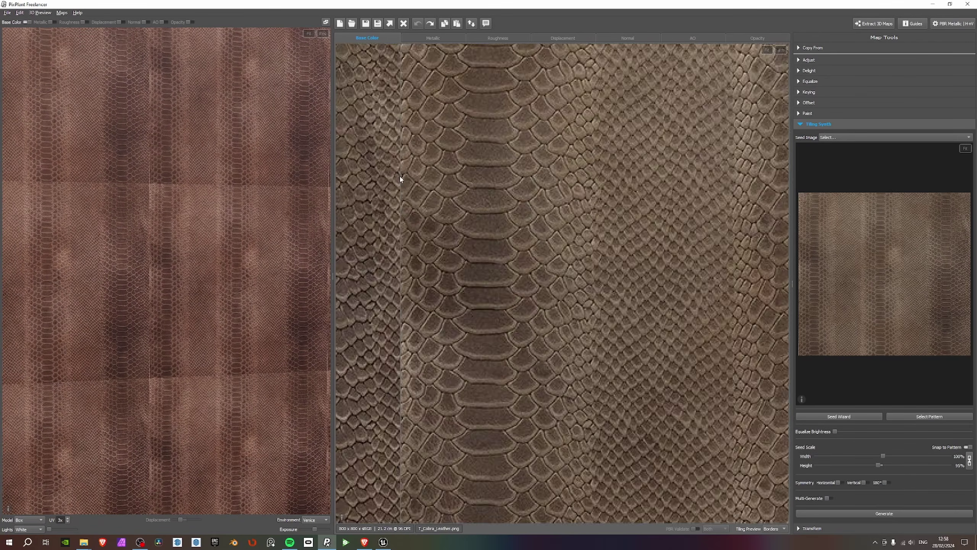
{"action": "scroll", "coordinate": [412, 210], "scroll_direction": "down", "scroll_amount": 10}
{"action": "scroll", "coordinate": [442, 221], "scroll_direction": "up", "scroll_amount": 3}
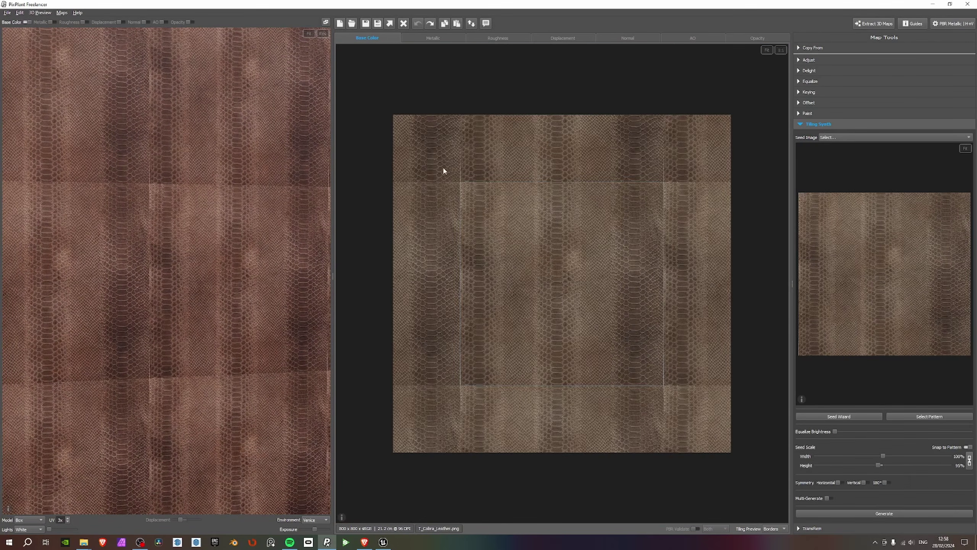
{"action": "left_click_drag", "start_coordinate": [442, 166], "coordinate": [464, 400]}
{"action": "left_click", "coordinate": [884, 513]}
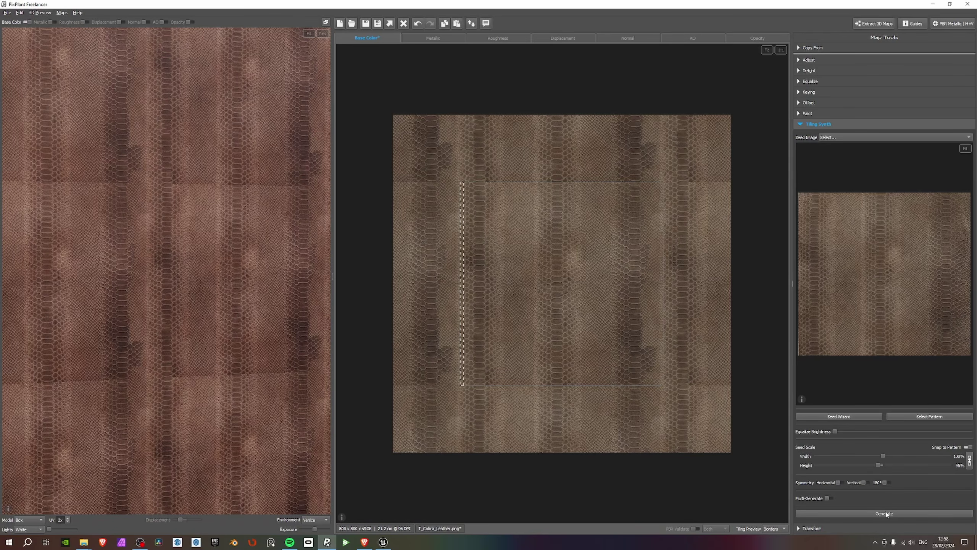
Try regenerating a full-height strip along the texture's right edge, then clear the selection and undo the generated seam fixes.
{"action": "left_click", "coordinate": [473, 176]}
{"action": "left_click_drag", "start_coordinate": [650, 174], "coordinate": [689, 441]}
{"action": "left_click", "coordinate": [883, 513]}
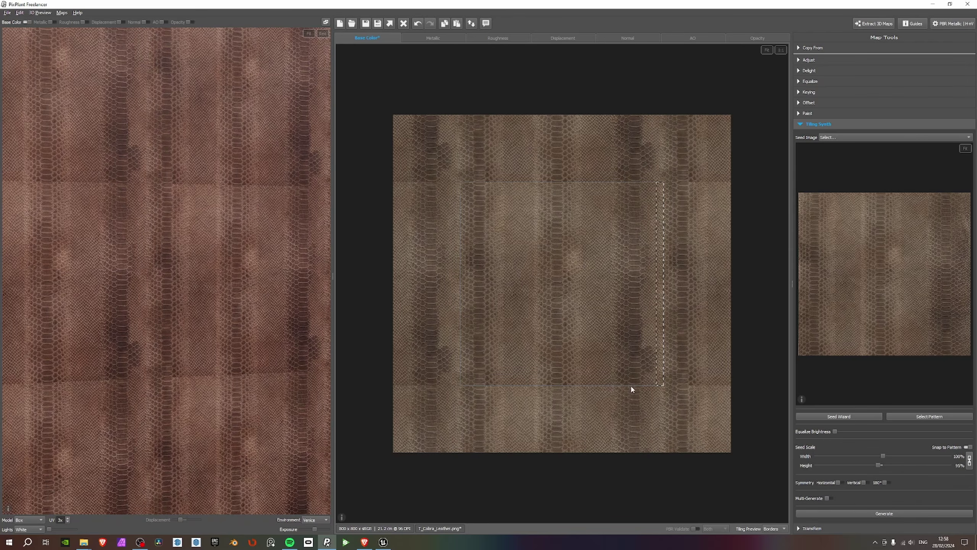
{"action": "left_click", "coordinate": [664, 400]}
{"action": "key", "text": "ctrl+z"}
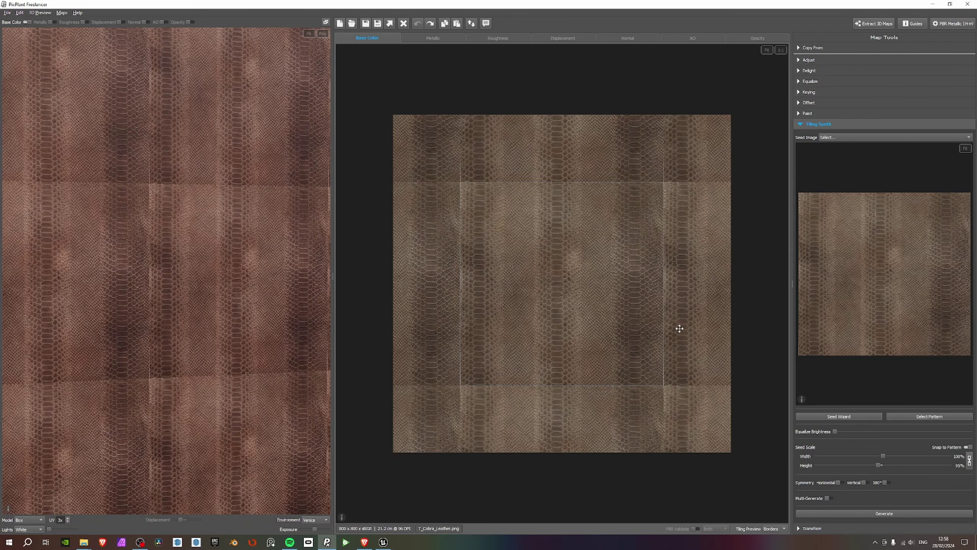
Try regenerating a thinner vertical strip right at the texture's right edge with Tiling Synth, then undo it.
{"action": "left_click_drag", "start_coordinate": [665, 184], "coordinate": [663, 385]}
{"action": "left_click", "coordinate": [871, 513]}
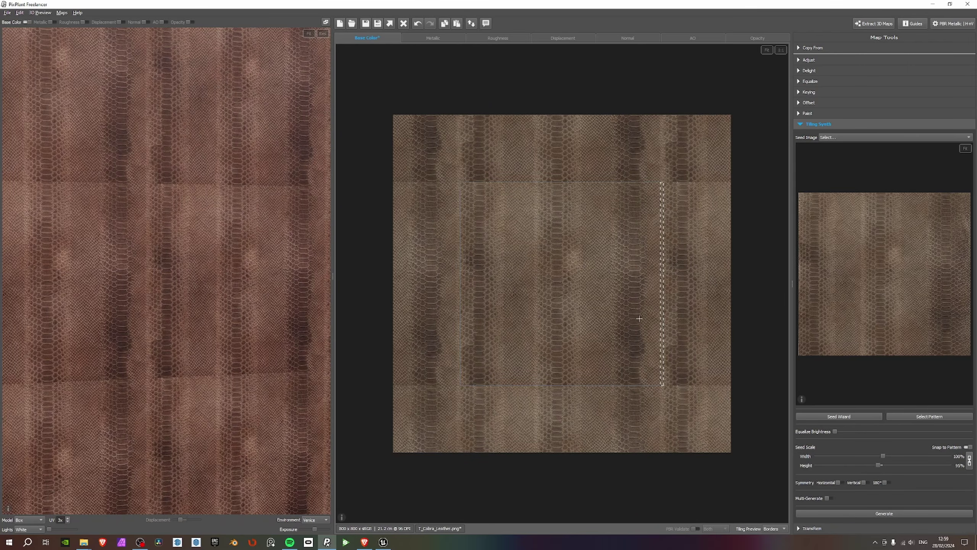
{"action": "key", "text": "ctrl+z"}
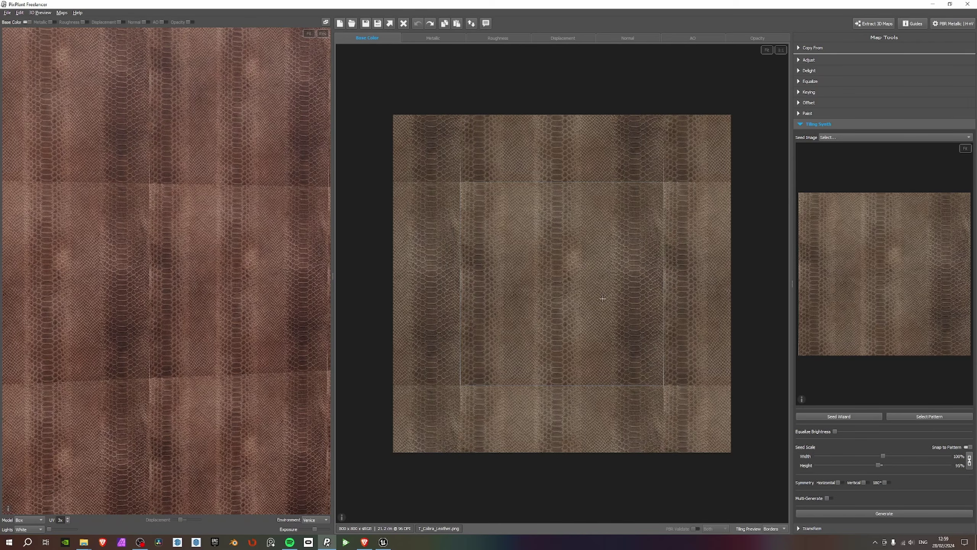
Restore the undone vertical edge strip fix, inspect the seams on the box preview, and undo it again.
{"action": "key", "text": "ctrl+y"}
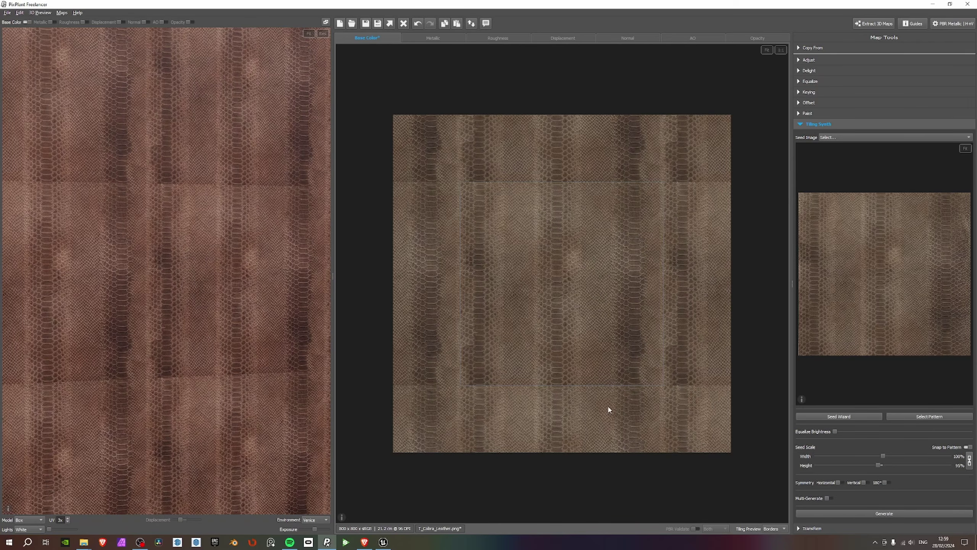
{"action": "scroll", "coordinate": [201, 300], "scroll_direction": "down", "scroll_amount": 4}
{"action": "scroll", "coordinate": [171, 261], "scroll_direction": "up", "scroll_amount": 7}
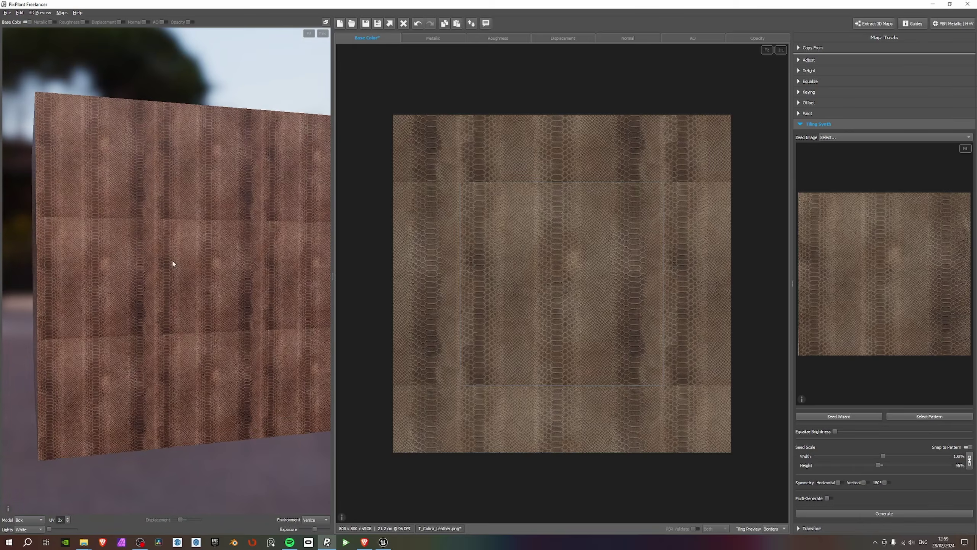
{"action": "scroll", "coordinate": [173, 271], "scroll_direction": "down", "scroll_amount": 5}
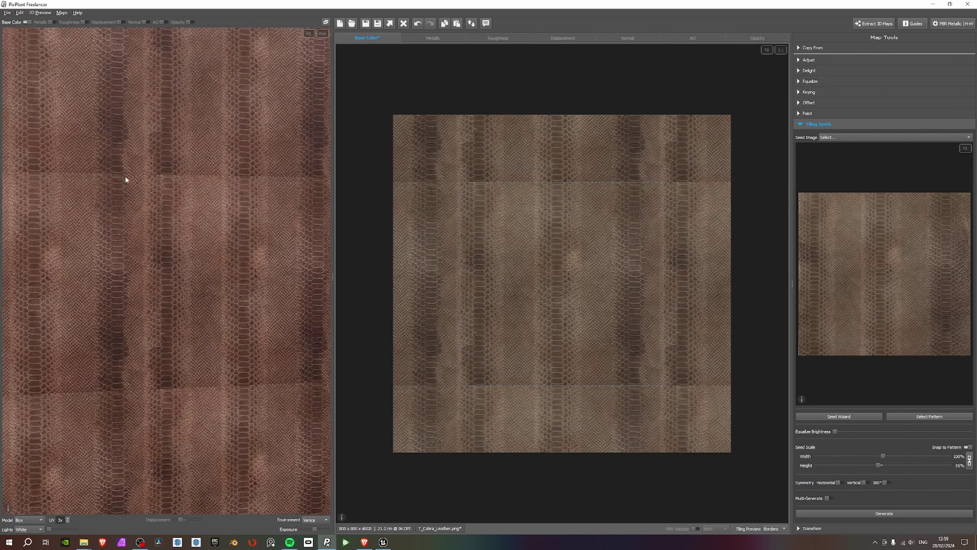
{"action": "scroll", "coordinate": [142, 145], "scroll_direction": "up", "scroll_amount": 3}
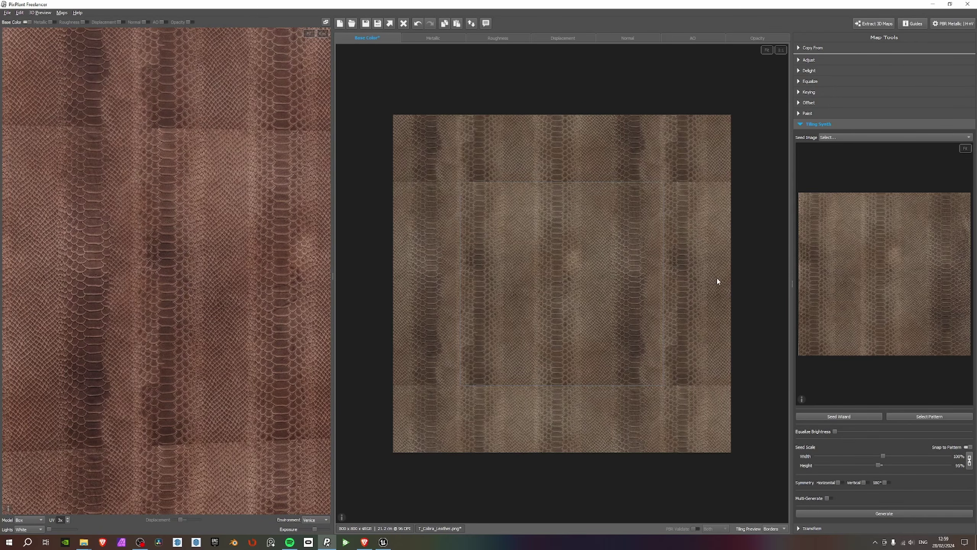
{"action": "key", "text": "ctrl+z"}
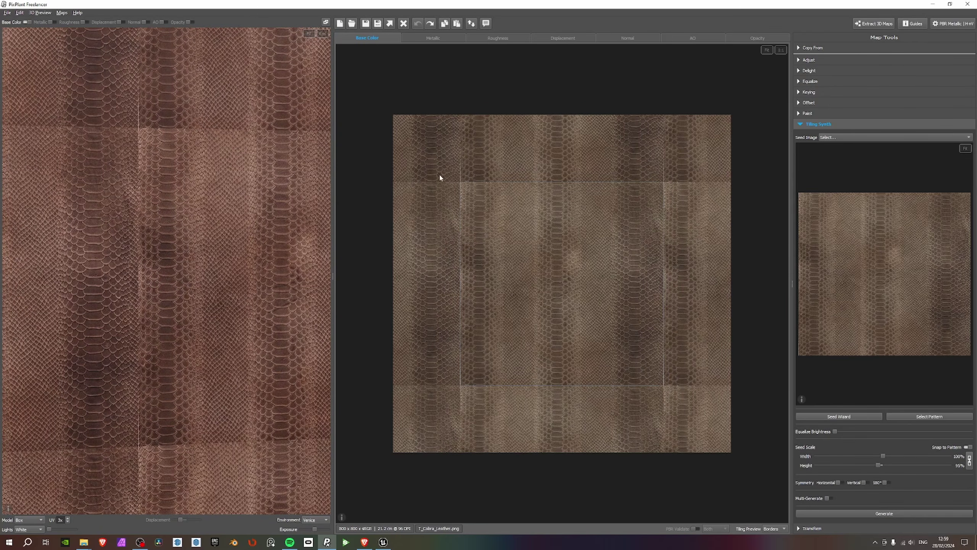
Try regenerating a thin full-width strip along the leather texture's top edge with Tiling Synth, then undo it.
{"action": "left_click_drag", "start_coordinate": [439, 175], "coordinate": [701, 184]}
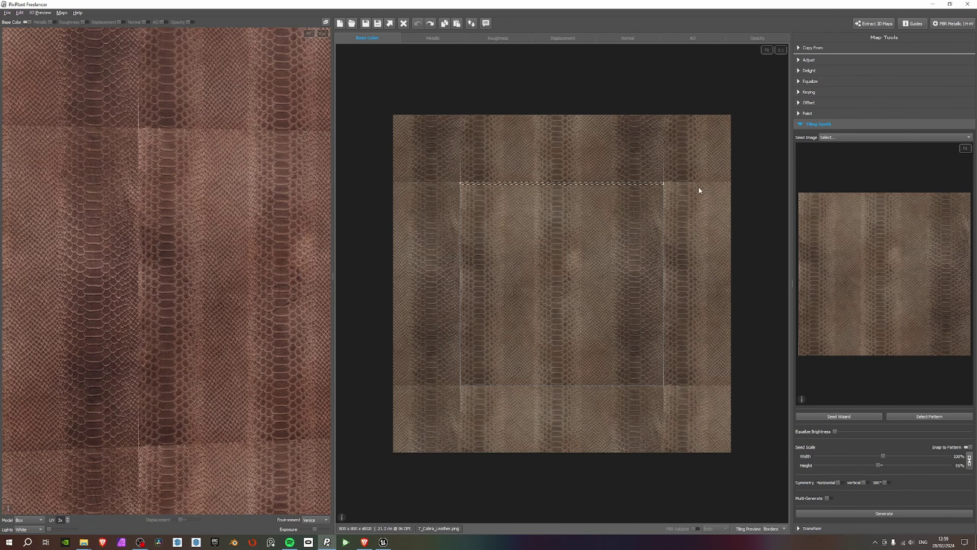
{"action": "left_click", "coordinate": [889, 514]}
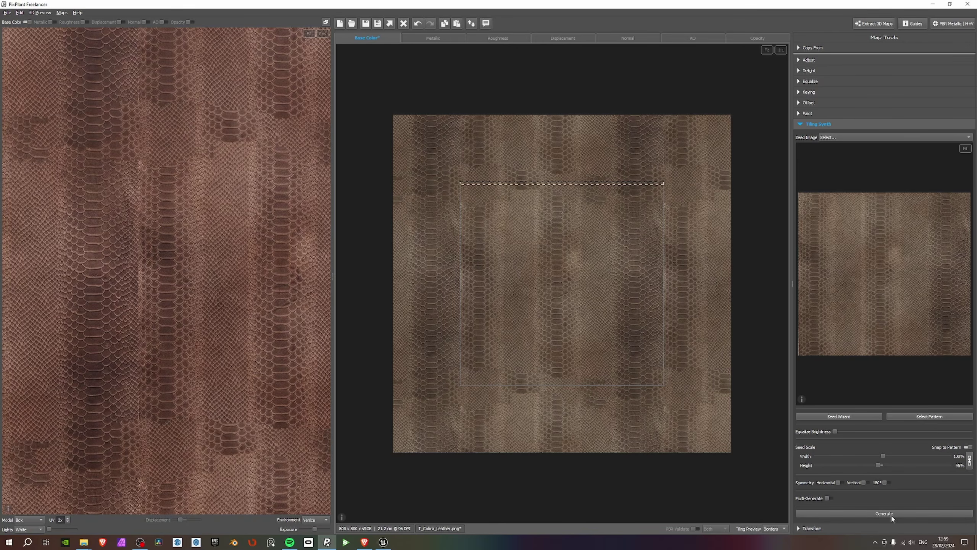
{"action": "key", "text": "ctrl+z"}
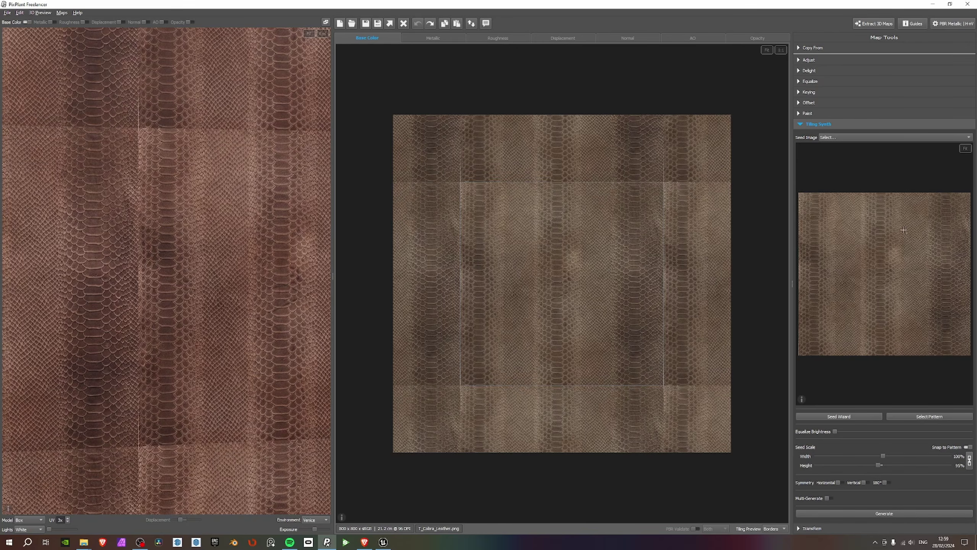
Mark a thin full-width strip along the seed image's top edge and generate the whole leather texture with Tiling Synth.
{"action": "left_click_drag", "start_coordinate": [799, 192], "coordinate": [975, 195]}
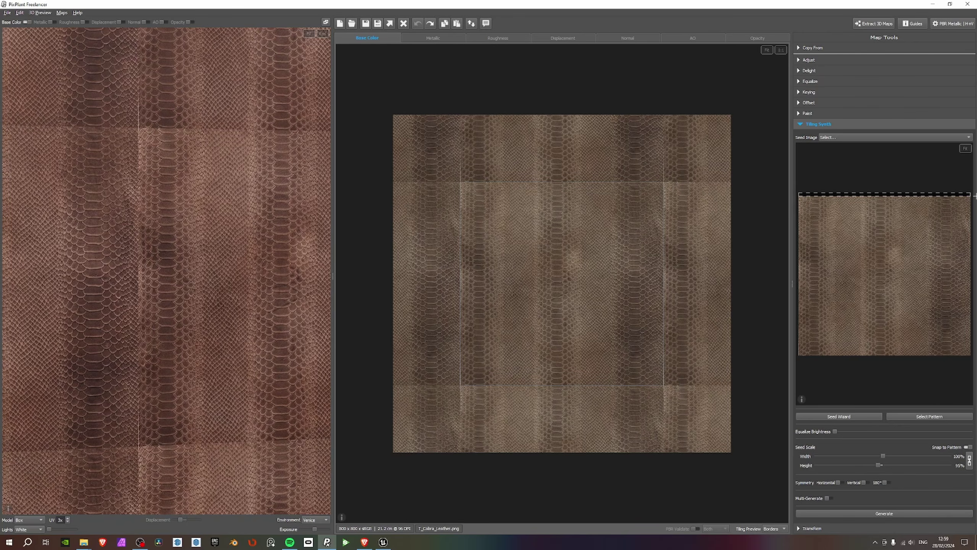
{"action": "left_click", "coordinate": [889, 514]}
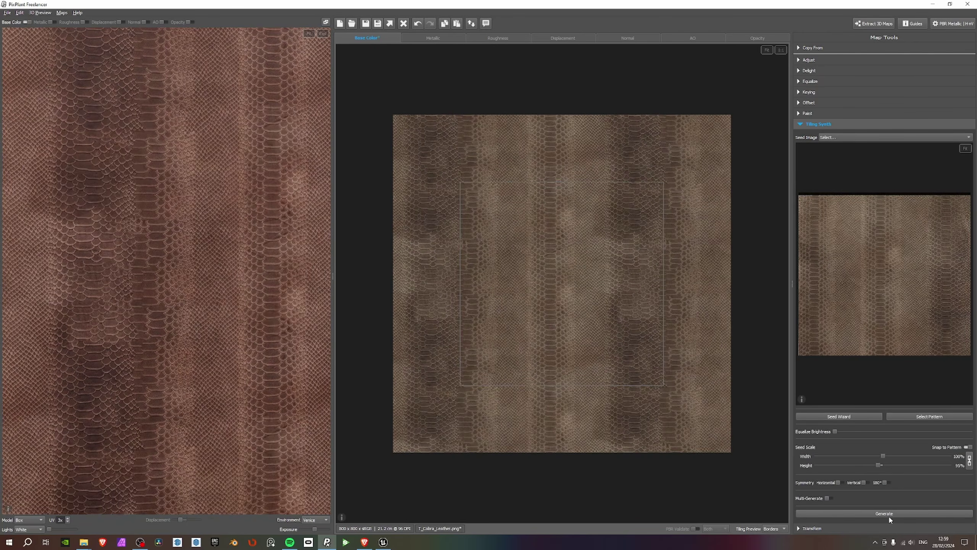
{"action": "scroll", "coordinate": [641, 245], "scroll_direction": "up", "scroll_amount": 3}
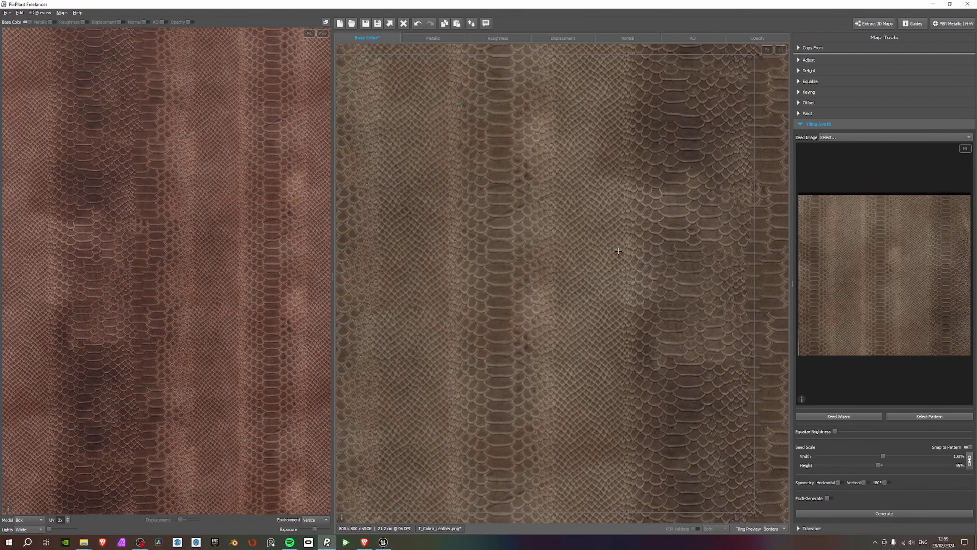
{"action": "scroll", "coordinate": [626, 243], "scroll_direction": "down", "scroll_amount": 4}
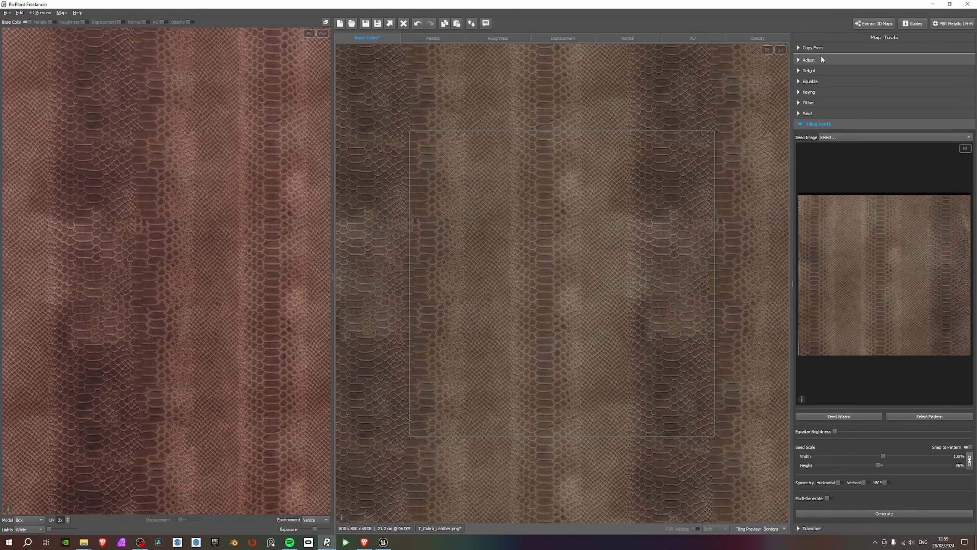
Delight the base color with 49% strength and +1% intensity bias, and check the evened lighting on the box.
{"action": "left_click", "coordinate": [800, 71]}
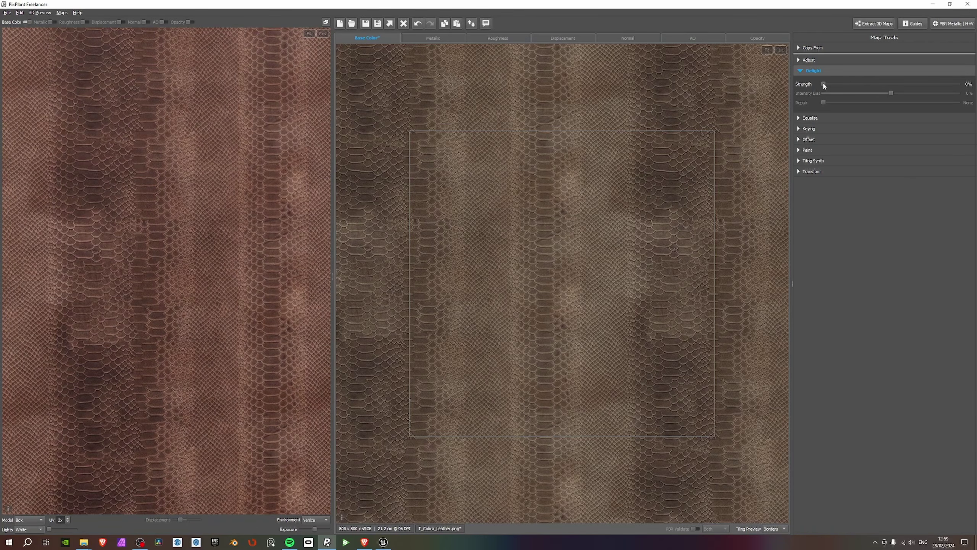
{"action": "left_click_drag", "start_coordinate": [823, 84], "coordinate": [891, 93]}
{"action": "scroll", "coordinate": [526, 174], "scroll_direction": "down", "scroll_amount": 5}
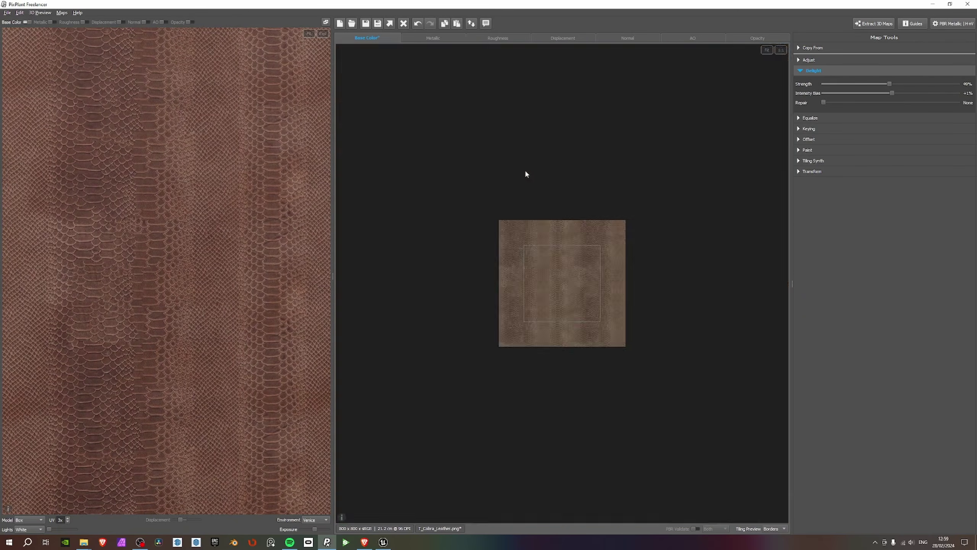
{"action": "scroll", "coordinate": [541, 203], "scroll_direction": "up", "scroll_amount": 1}
{"action": "scroll", "coordinate": [141, 230], "scroll_direction": "down", "scroll_amount": 6}
{"action": "left_click_drag", "start_coordinate": [153, 231], "coordinate": [161, 270]}
{"action": "scroll", "coordinate": [177, 260], "scroll_direction": "up", "scroll_amount": 8}
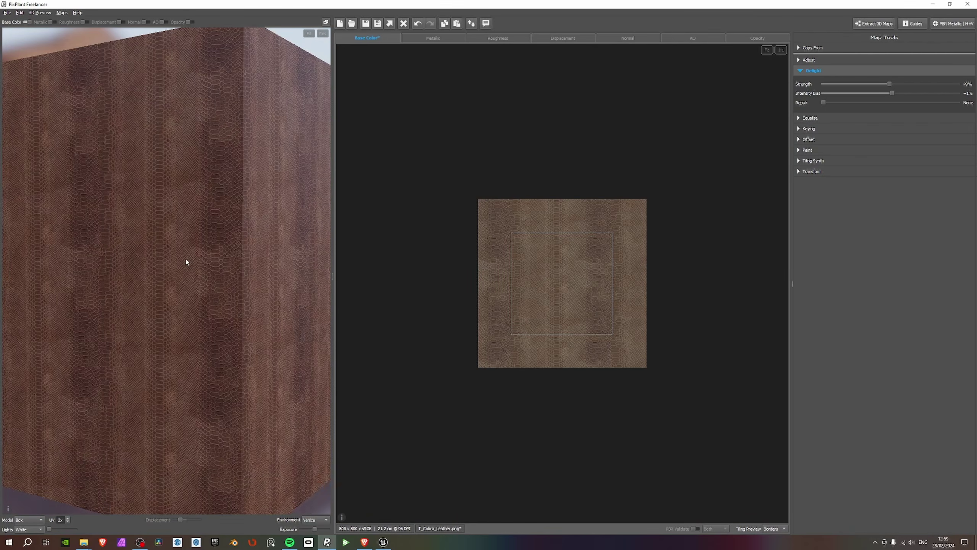
Undo the Delight adjustment on the base color map and inspect its tile seams.
{"action": "key", "text": "ctrl+z"}
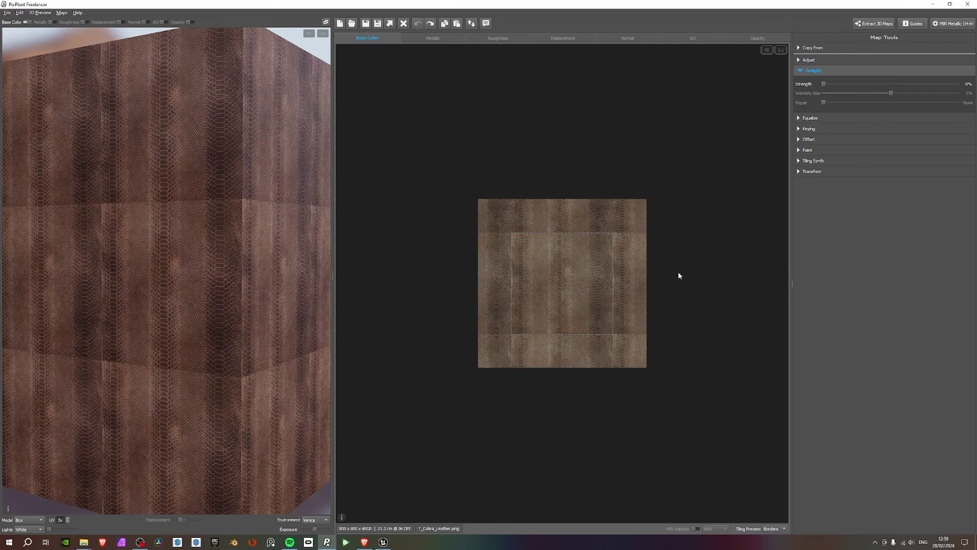
{"action": "scroll", "coordinate": [545, 246], "scroll_direction": "up", "scroll_amount": 4}
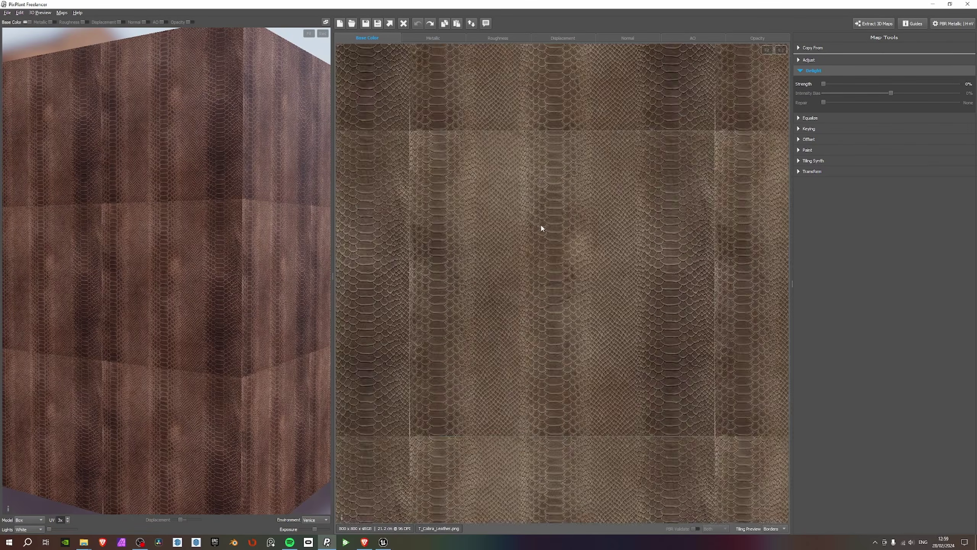
{"action": "scroll", "coordinate": [546, 231], "scroll_direction": "down", "scroll_amount": 2}
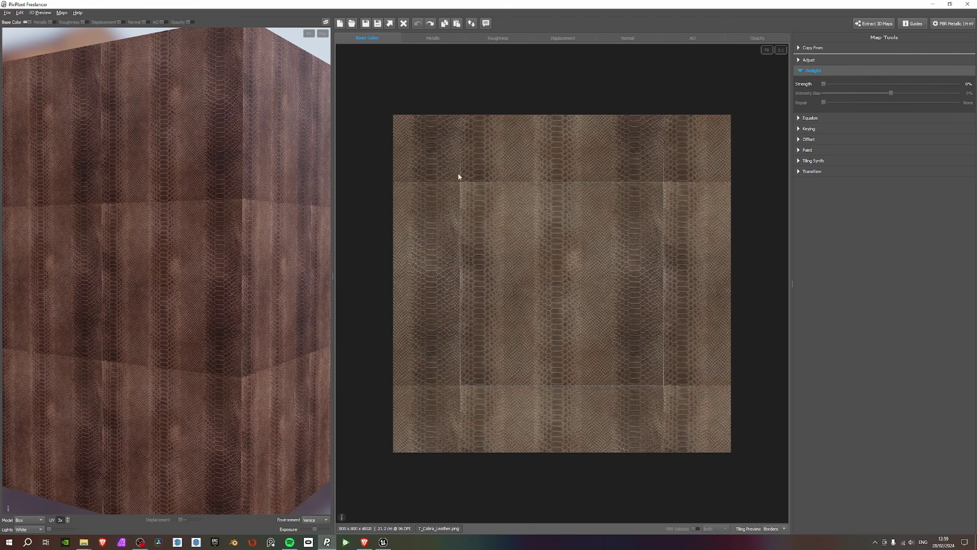
Try synthesizing the whole base color map as a seamless tile with Tiling Synth, regenerating it after adjusting the seed height.
{"action": "left_click", "coordinate": [802, 163]}
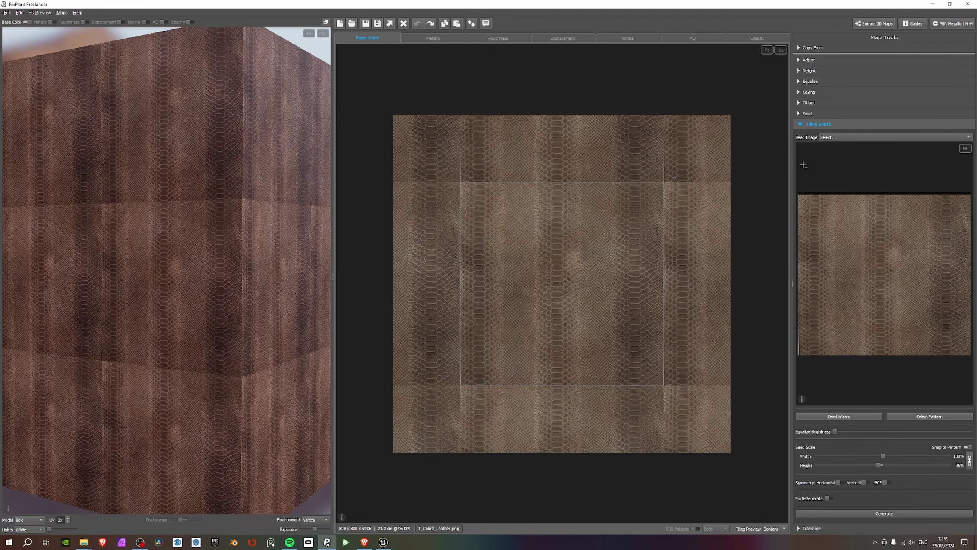
{"action": "left_click", "coordinate": [884, 513]}
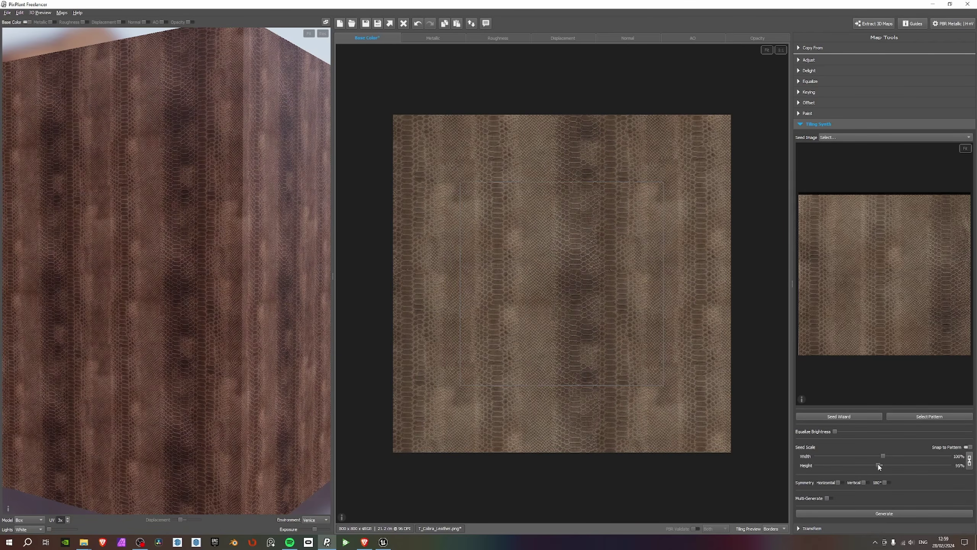
{"action": "left_click_drag", "start_coordinate": [882, 465], "coordinate": [883, 466]}
{"action": "scroll", "coordinate": [884, 467], "scroll_direction": "down", "scroll_amount": 1}
{"action": "left_click", "coordinate": [879, 465]}
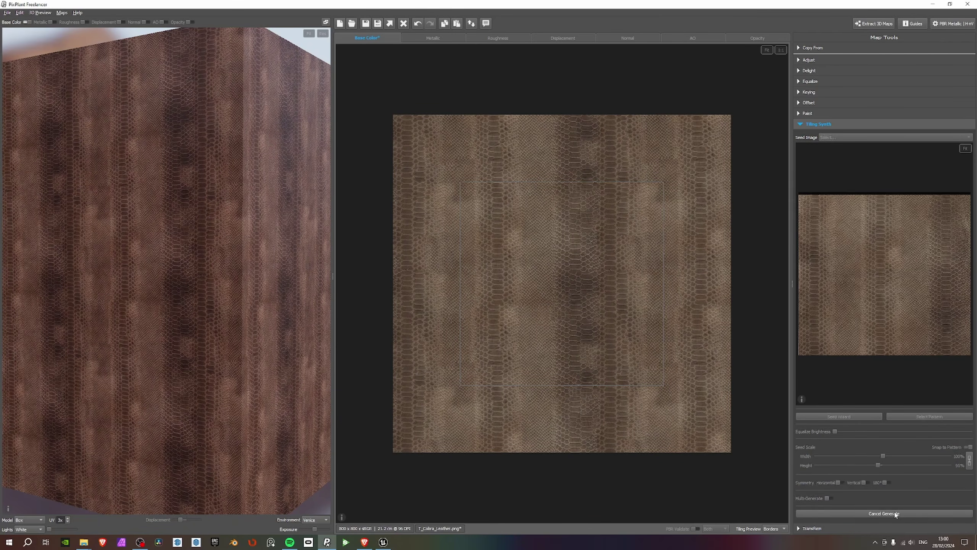
{"action": "left_click", "coordinate": [892, 514]}
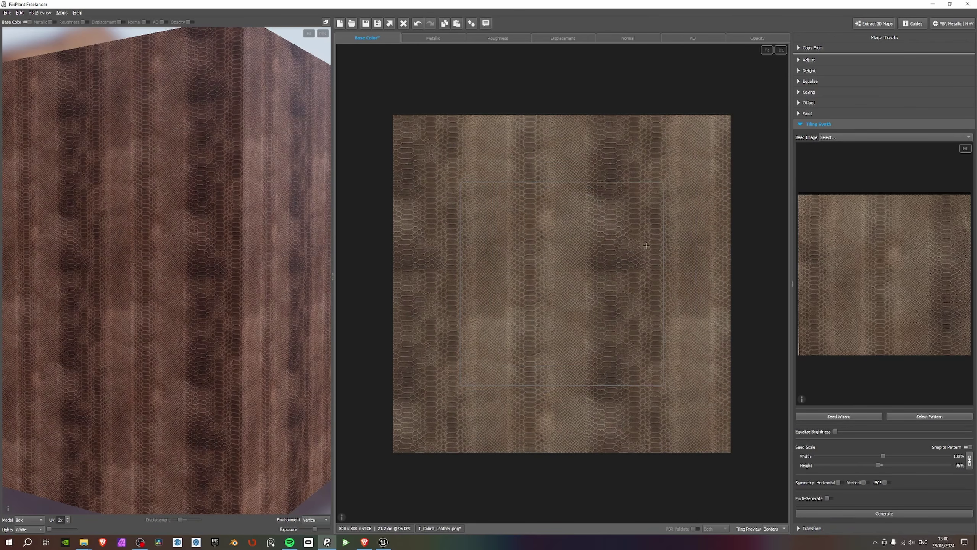
Check the synthesized tiling on the 3D box and undo the Tiling Synth result.
{"action": "scroll", "coordinate": [668, 272], "scroll_direction": "down", "scroll_amount": 2}
{"action": "scroll", "coordinate": [192, 237], "scroll_direction": "down", "scroll_amount": 5}
{"action": "left_click_drag", "start_coordinate": [243, 248], "coordinate": [214, 308]}
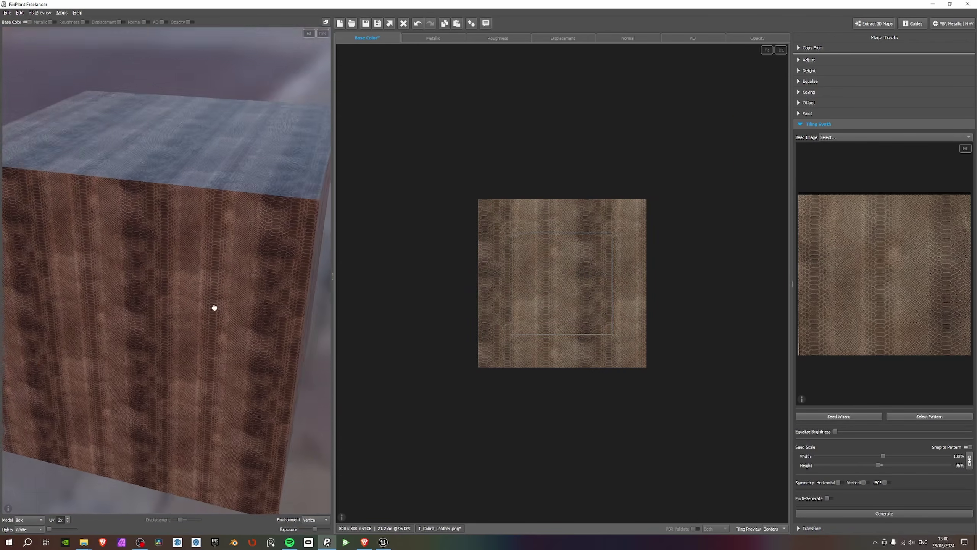
{"action": "scroll", "coordinate": [162, 238], "scroll_direction": "up", "scroll_amount": 5}
{"action": "left_click_drag", "start_coordinate": [162, 238], "coordinate": [189, 244]}
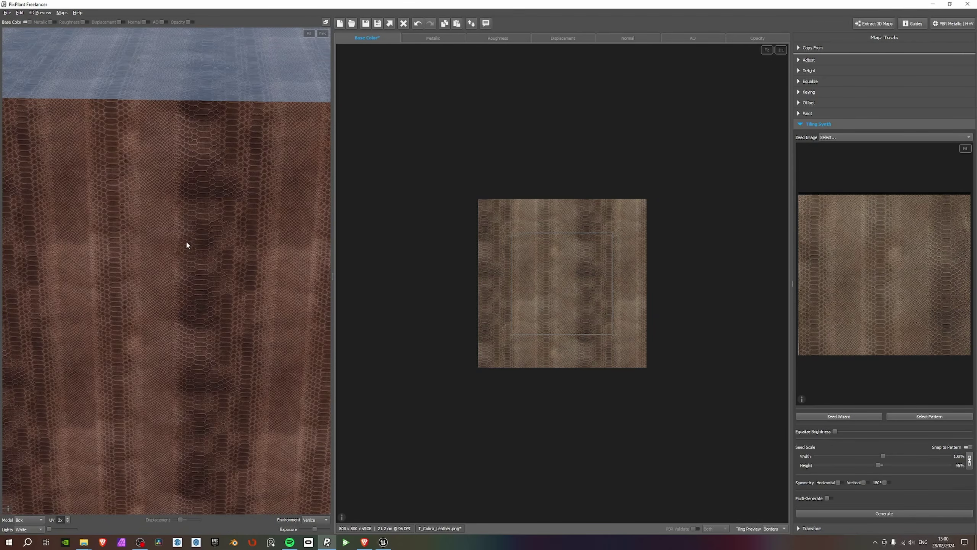
{"action": "key", "text": "ctrl+z"}
Select a narrow vertical strip over the tile's left seam and regenerate only that area with Tiling Synth.
{"action": "scroll", "coordinate": [184, 246], "scroll_direction": "down", "scroll_amount": 3}
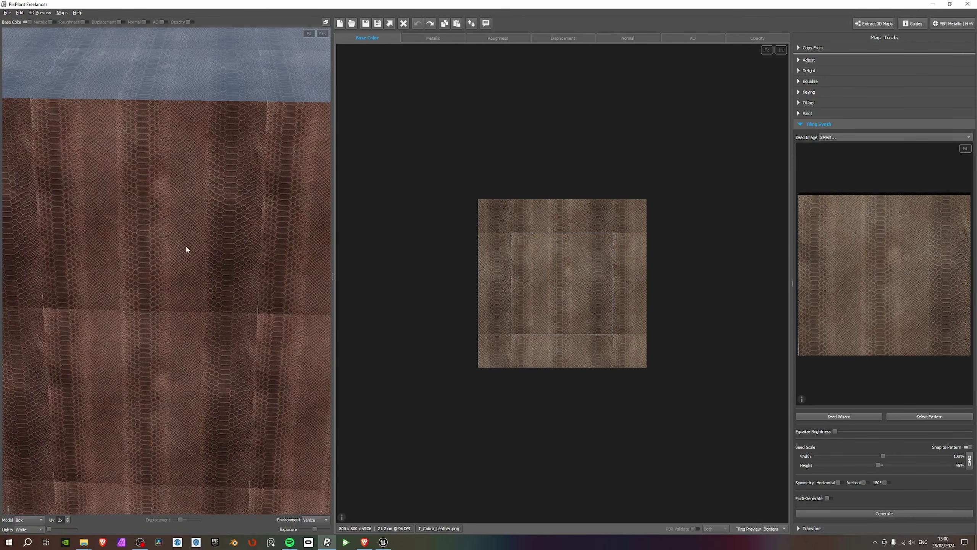
{"action": "scroll", "coordinate": [187, 250], "scroll_direction": "down", "scroll_amount": 3}
{"action": "left_click_drag", "start_coordinate": [187, 250], "coordinate": [247, 262]}
{"action": "scroll", "coordinate": [188, 233], "scroll_direction": "up", "scroll_amount": 5}
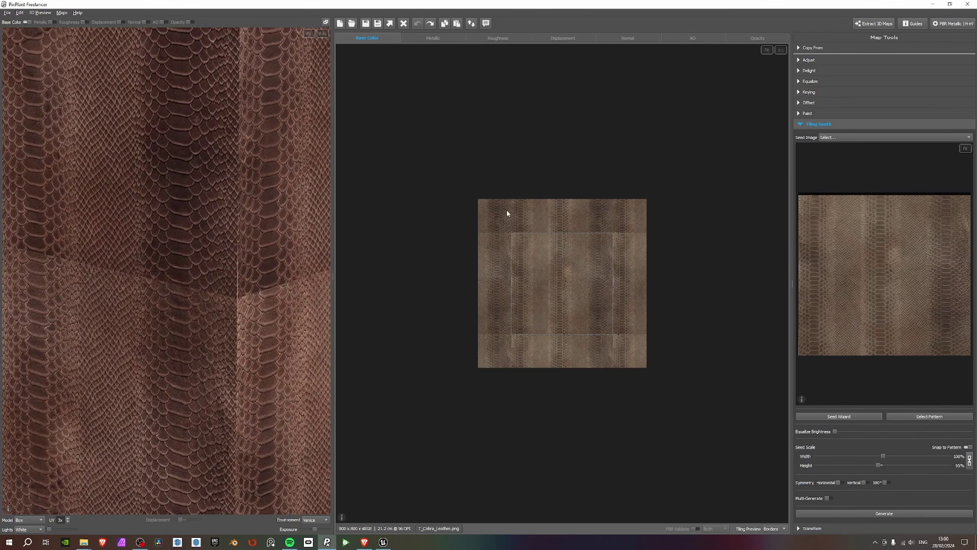
{"action": "left_click_drag", "start_coordinate": [505, 245], "coordinate": [514, 349]}
{"action": "left_click", "coordinate": [884, 514]}
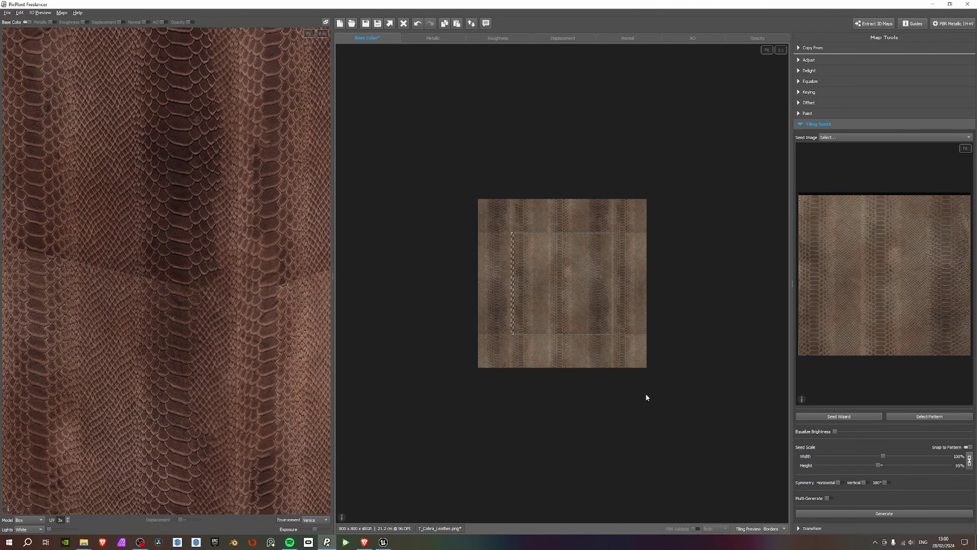
{"action": "scroll", "coordinate": [591, 303], "scroll_direction": "up", "scroll_amount": 4}
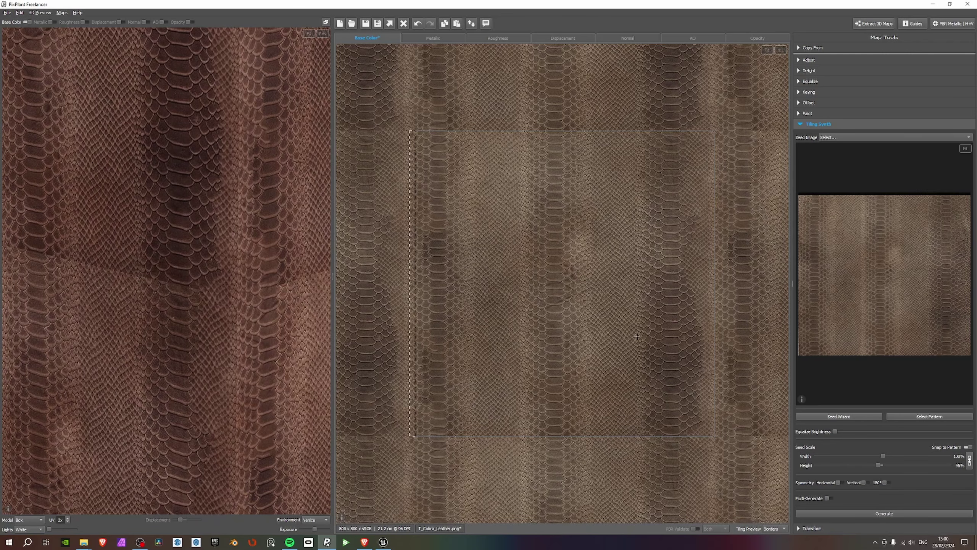
{"action": "scroll", "coordinate": [567, 95], "scroll_direction": "down", "scroll_amount": 2}
Extract a normal map from the shading of the base color map.
{"action": "left_click", "coordinate": [631, 38]}
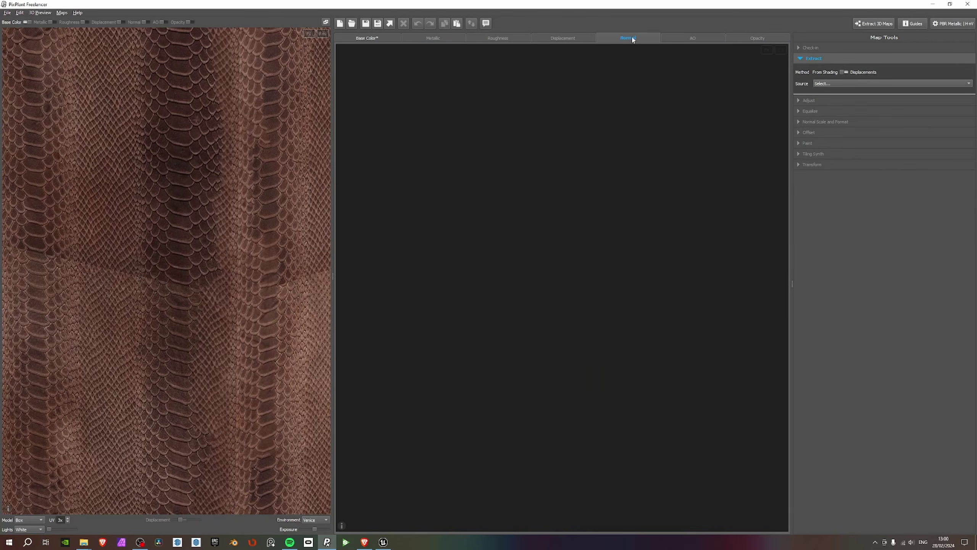
{"action": "left_click", "coordinate": [862, 83]}
{"action": "left_click", "coordinate": [862, 92]}
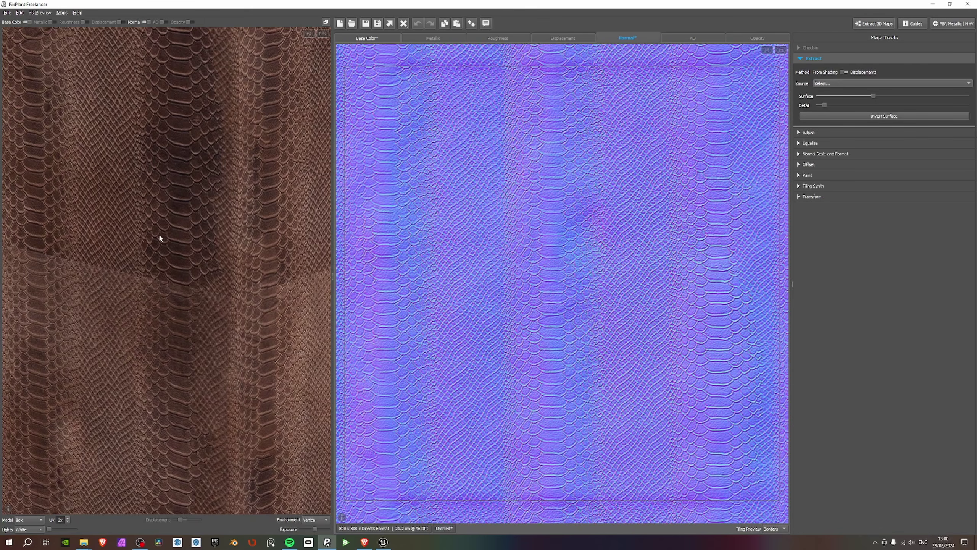
Extract a roughness map with the From Shading method, using the base color map as the source.
{"action": "left_click", "coordinate": [508, 38]}
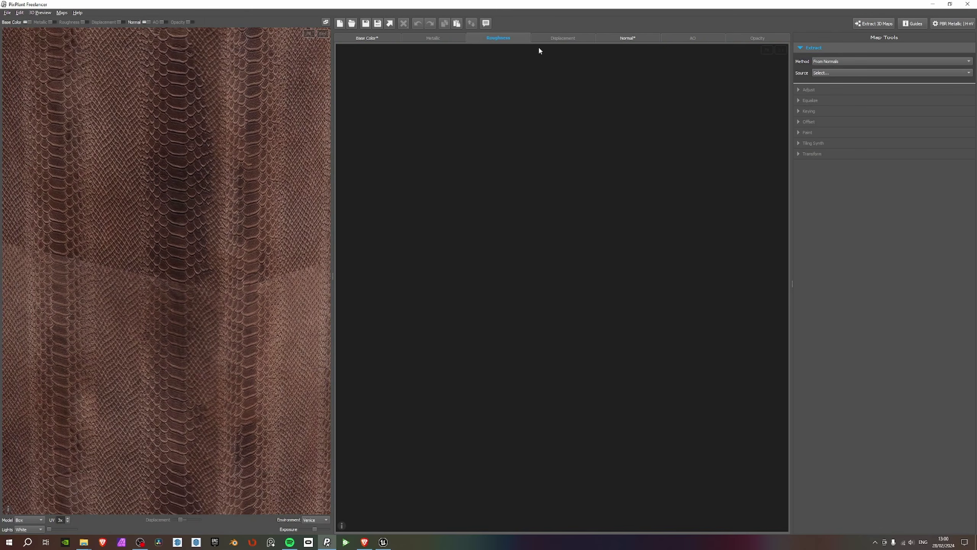
{"action": "left_click", "coordinate": [873, 62]}
{"action": "left_click", "coordinate": [836, 48]}
{"action": "left_click", "coordinate": [841, 74]}
{"action": "left_click", "coordinate": [838, 85]}
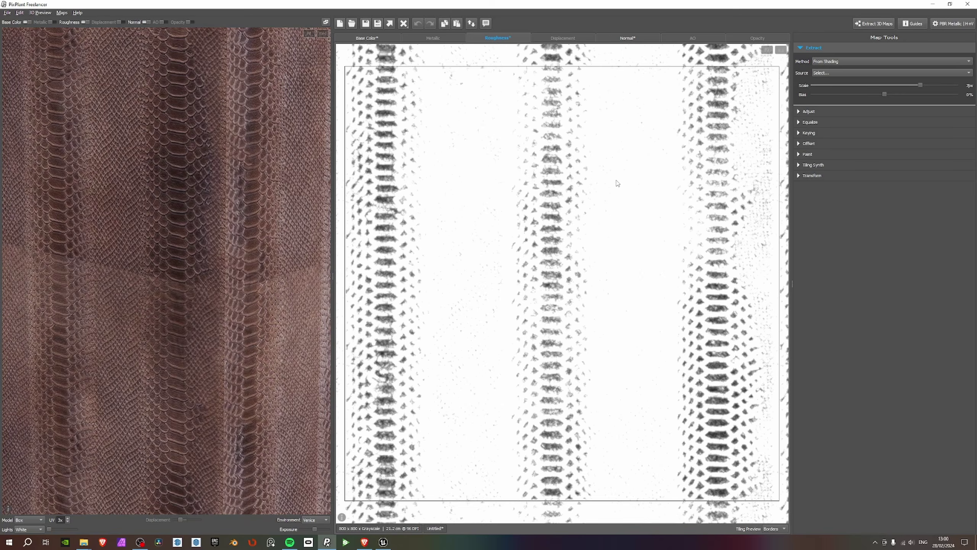
Set the roughness extraction scale to 1 px and check the material on the 3D box.
{"action": "scroll", "coordinate": [617, 183], "scroll_direction": "down", "scroll_amount": 2}
{"action": "left_click_drag", "start_coordinate": [122, 277], "coordinate": [207, 302]}
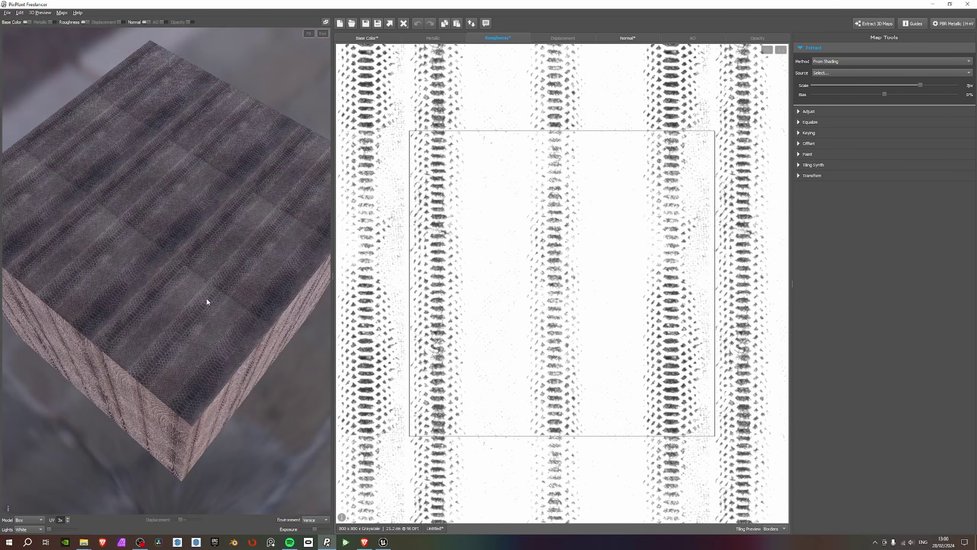
{"action": "scroll", "coordinate": [187, 286], "scroll_direction": "up", "scroll_amount": 5}
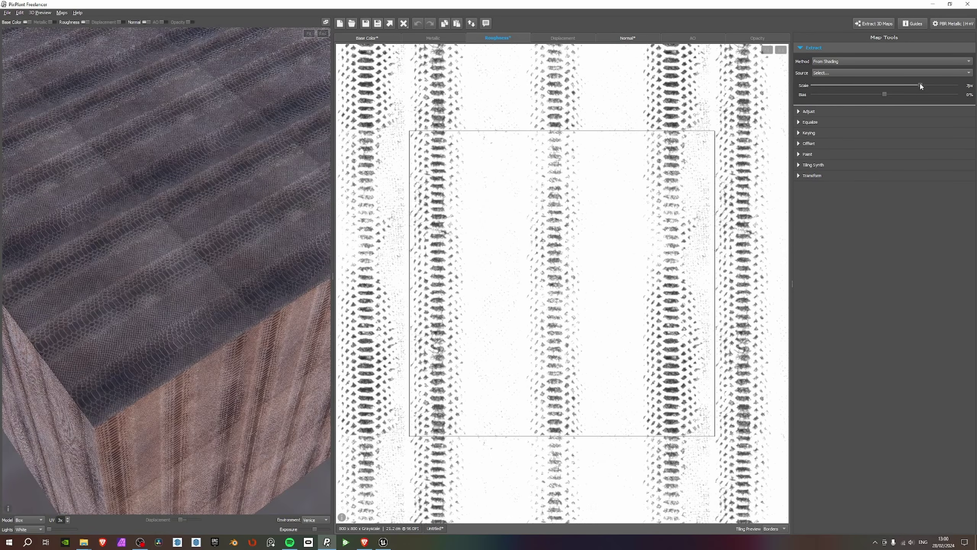
{"action": "left_click_drag", "start_coordinate": [921, 85], "coordinate": [808, 92]}
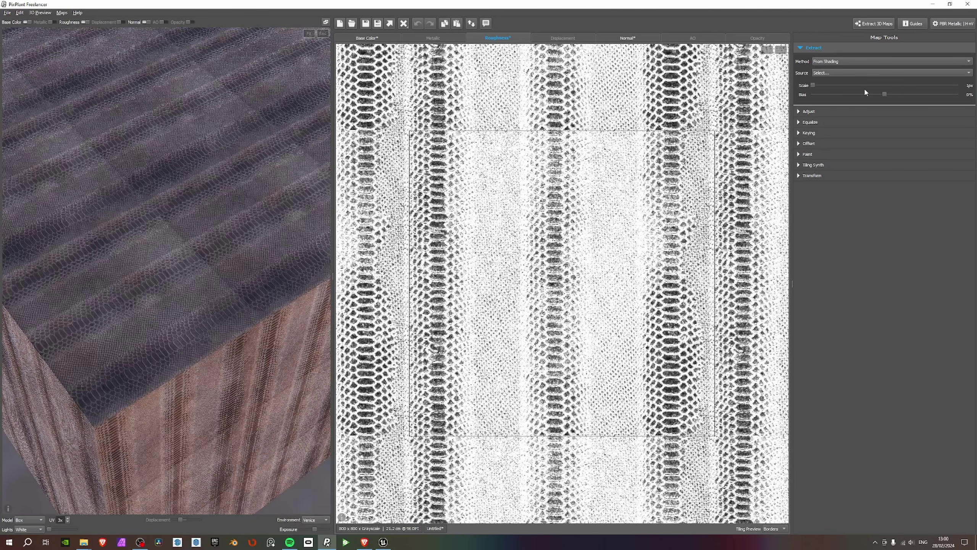
{"action": "left_click_drag", "start_coordinate": [319, 177], "coordinate": [239, 215]}
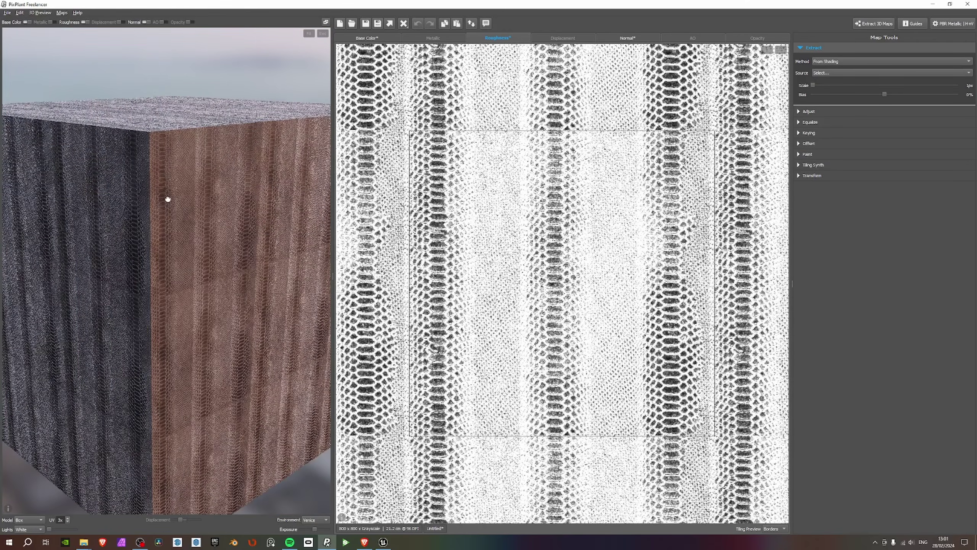
{"action": "left_click_drag", "start_coordinate": [167, 198], "coordinate": [190, 202]}
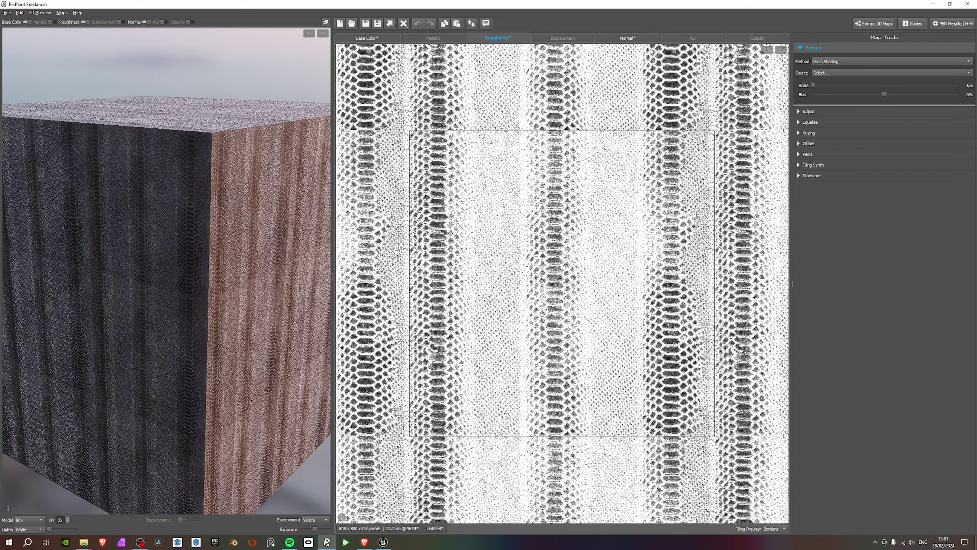
Extract an ambient occlusion map from the normal map.
{"action": "left_click", "coordinate": [683, 39]}
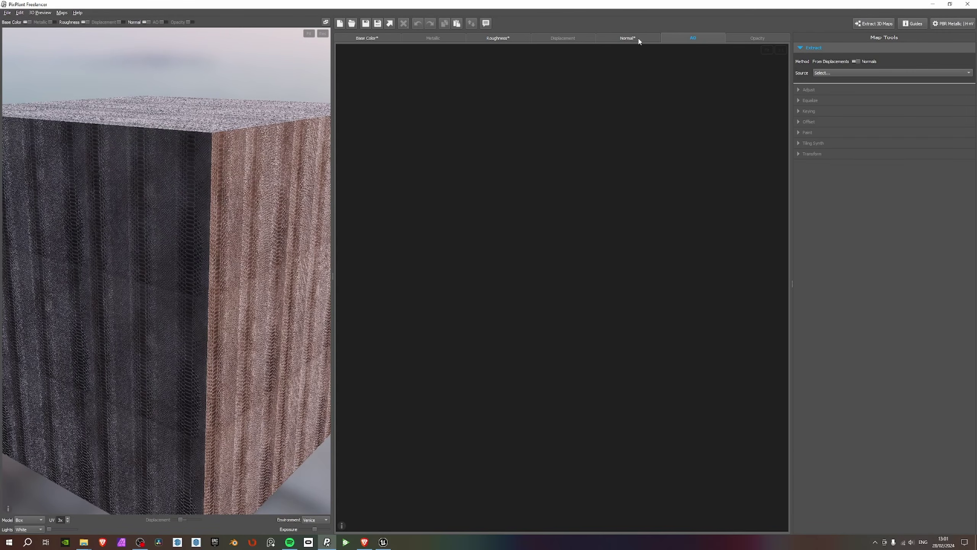
{"action": "left_click", "coordinate": [826, 74]}
{"action": "left_click", "coordinate": [828, 82]}
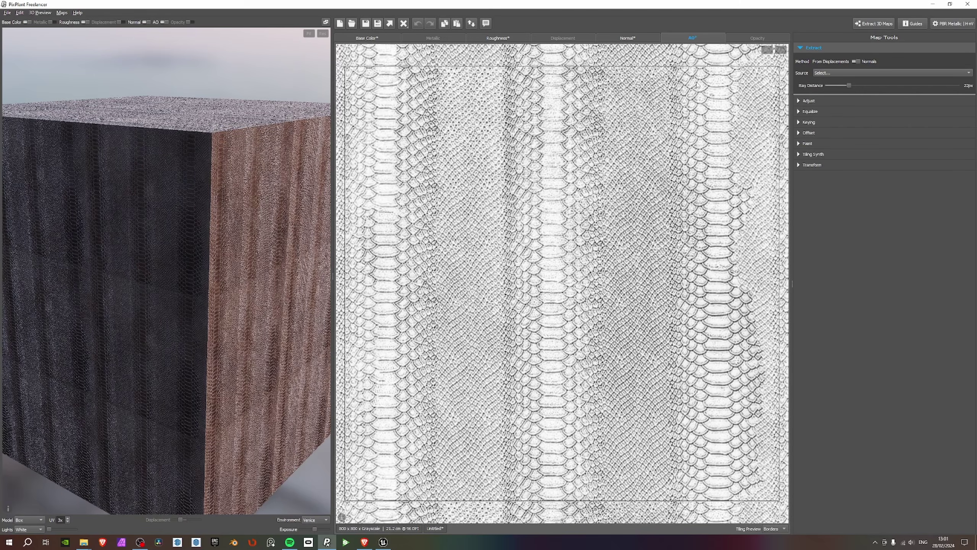
Set up a map export with the Unreal preset and the base name T_CobraLeather.
{"action": "left_click", "coordinate": [569, 39]}
{"action": "left_click", "coordinate": [370, 39]}
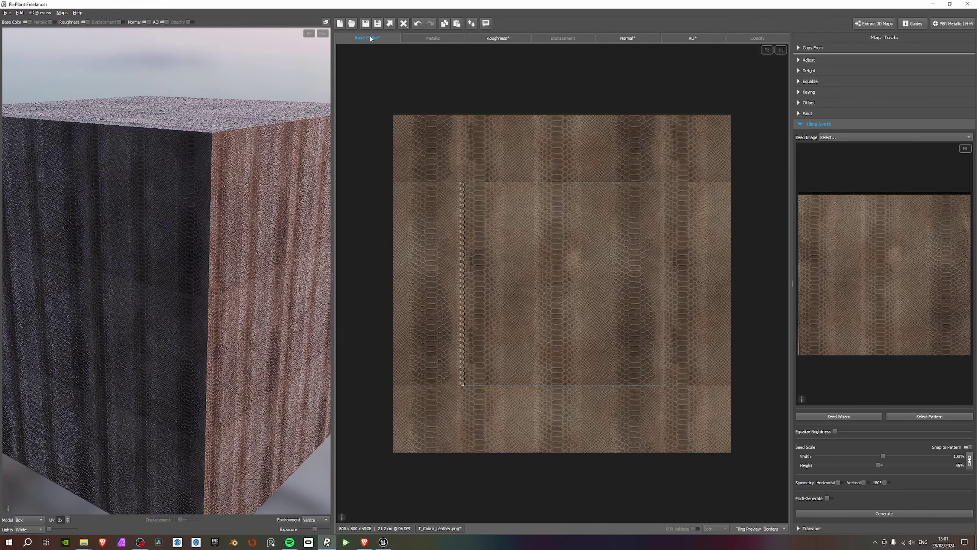
{"action": "left_click", "coordinate": [389, 24]}
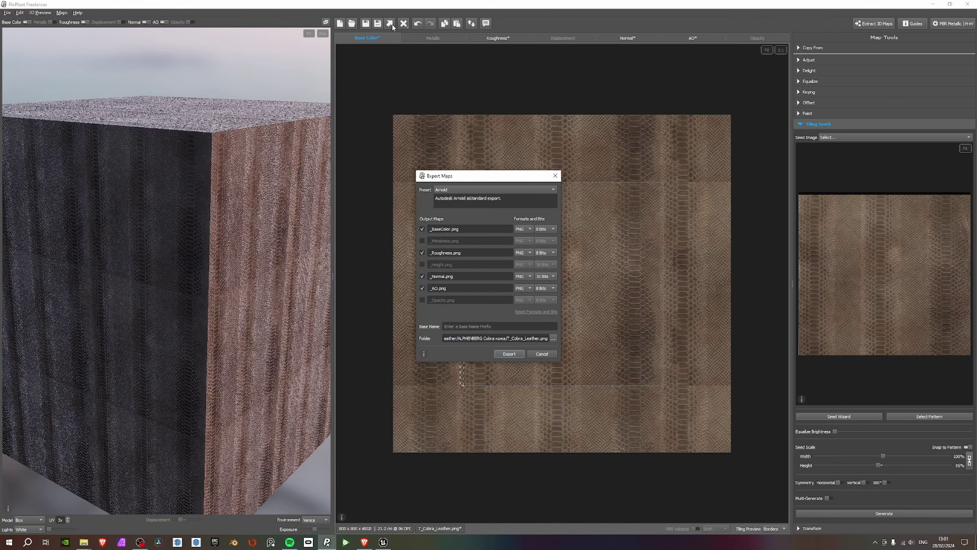
{"action": "left_click", "coordinate": [460, 190]}
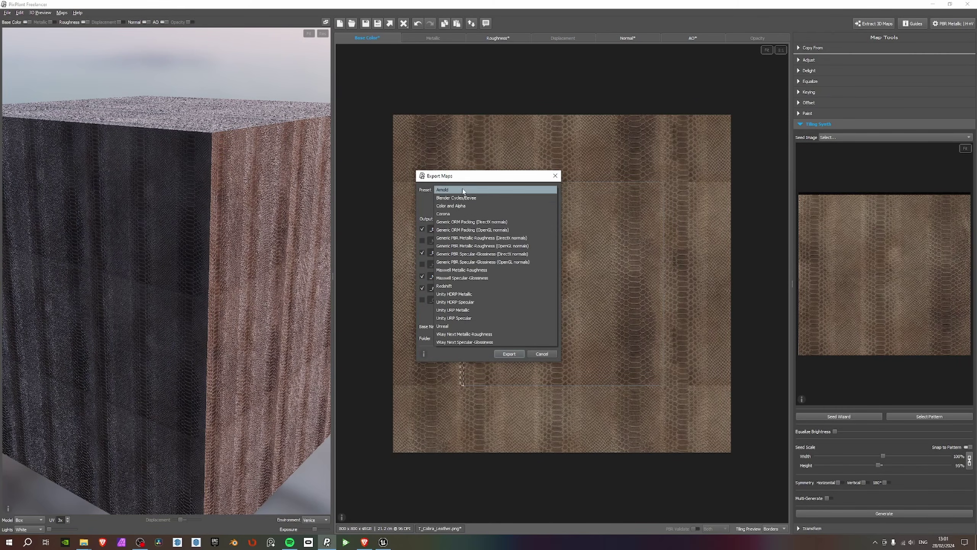
{"action": "left_click", "coordinate": [483, 327]}
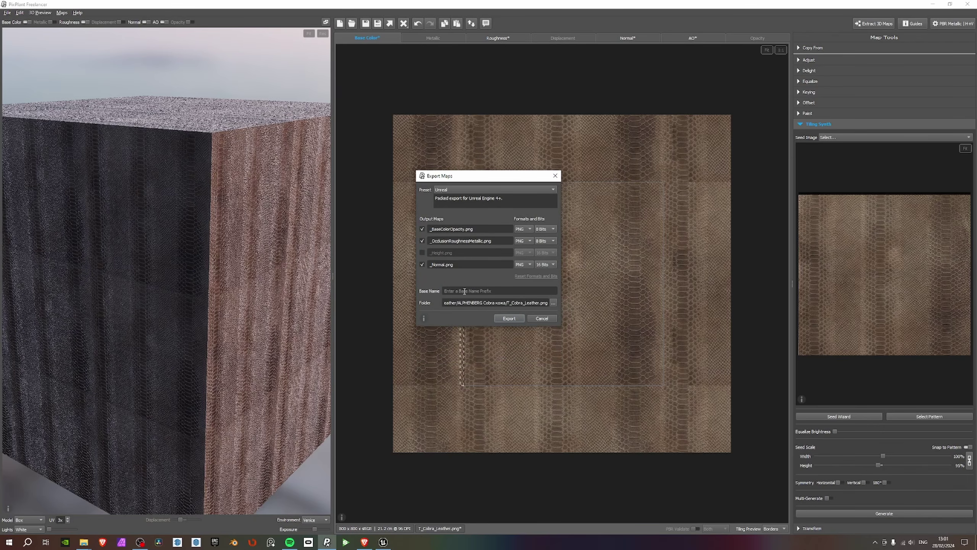
{"action": "left_click", "coordinate": [500, 291]}
{"action": "type", "text": "T_"}
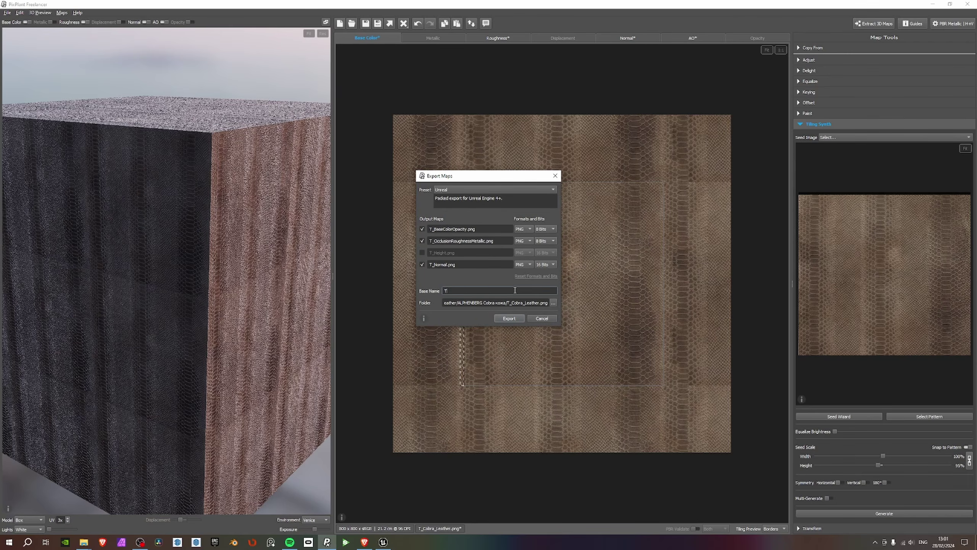
{"action": "type", "text": "CobraLeather"}
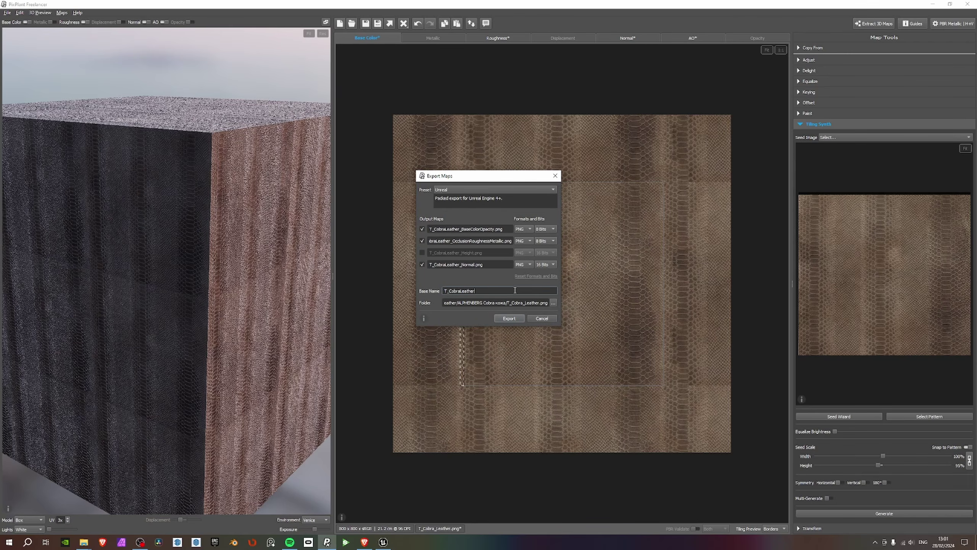
Shorten the output map suffixes to BC, AORM and N, export the maps, and minimize the window to reach the export folder.
{"action": "left_click_drag", "start_coordinate": [462, 228], "coordinate": [495, 228]}
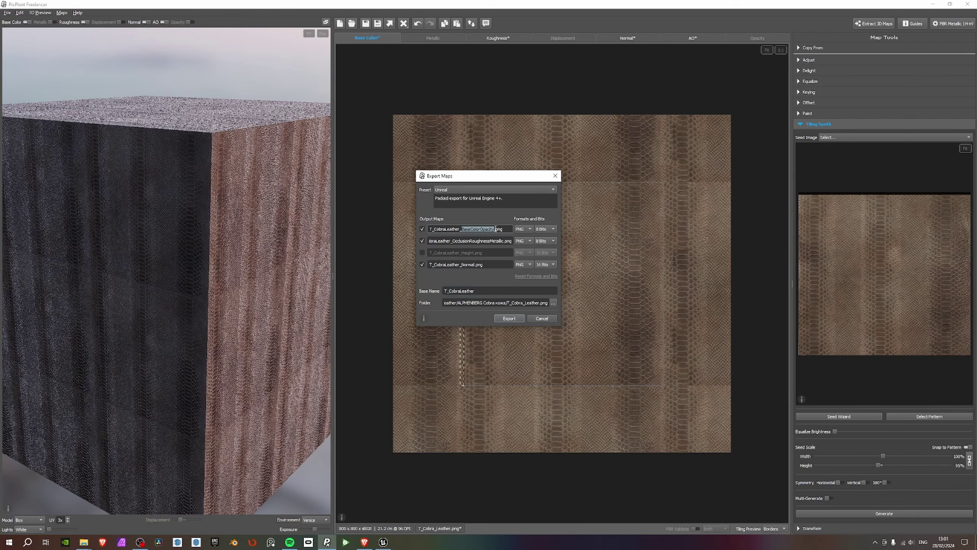
{"action": "type", "text": "BC"}
{"action": "left_click_drag", "start_coordinate": [454, 241], "coordinate": [505, 243]}
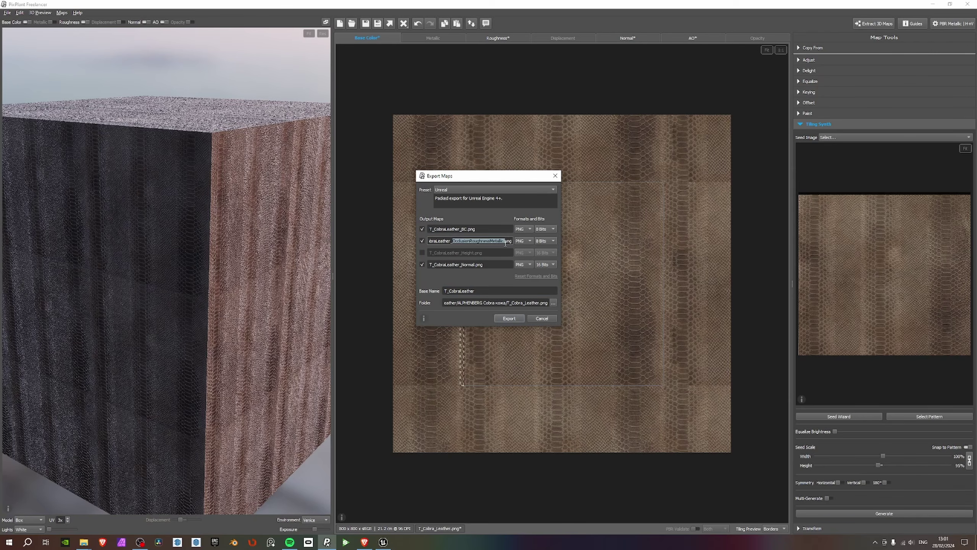
{"action": "type", "text": "AORM"}
{"action": "left_click_drag", "start_coordinate": [462, 264], "coordinate": [472, 266]}
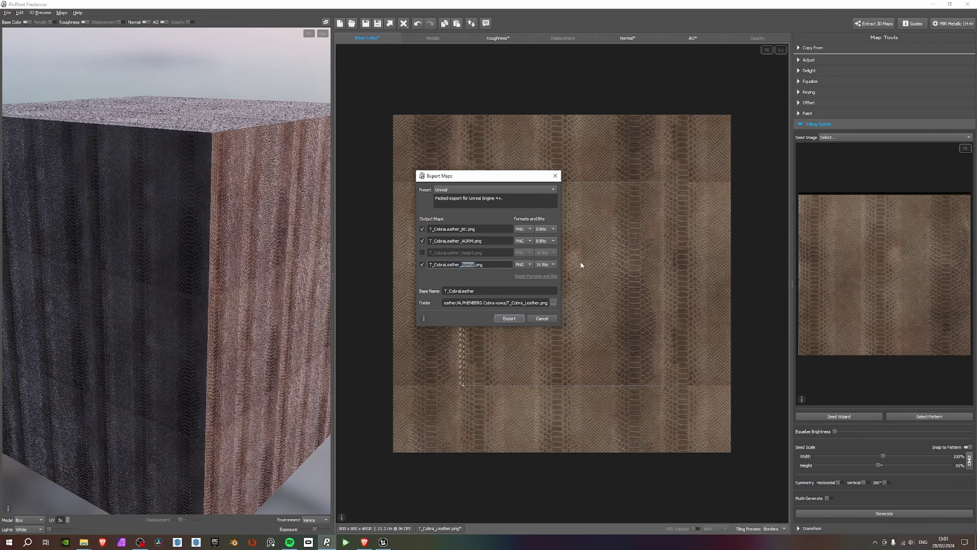
{"action": "type", "text": "N"}
{"action": "left_click", "coordinate": [512, 317]}
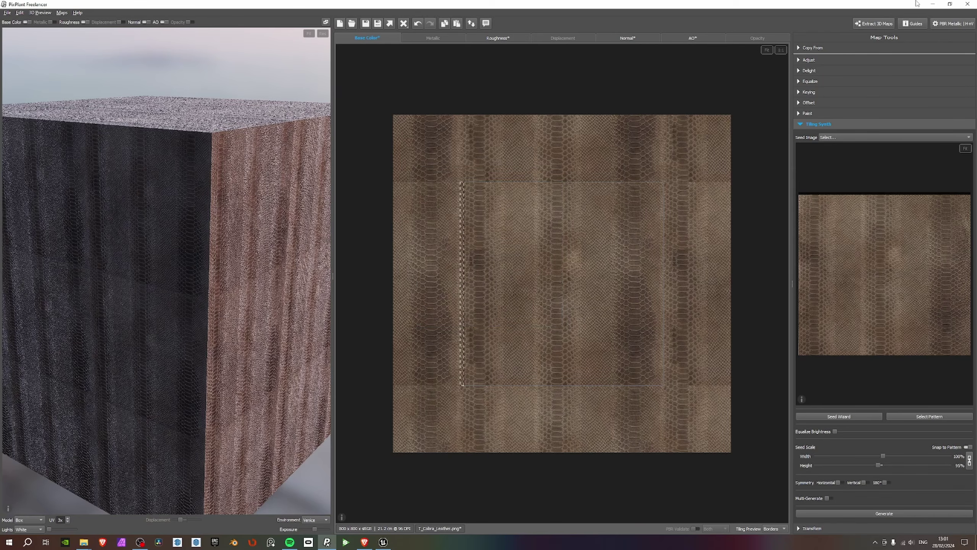
{"action": "left_click", "coordinate": [932, 4]}
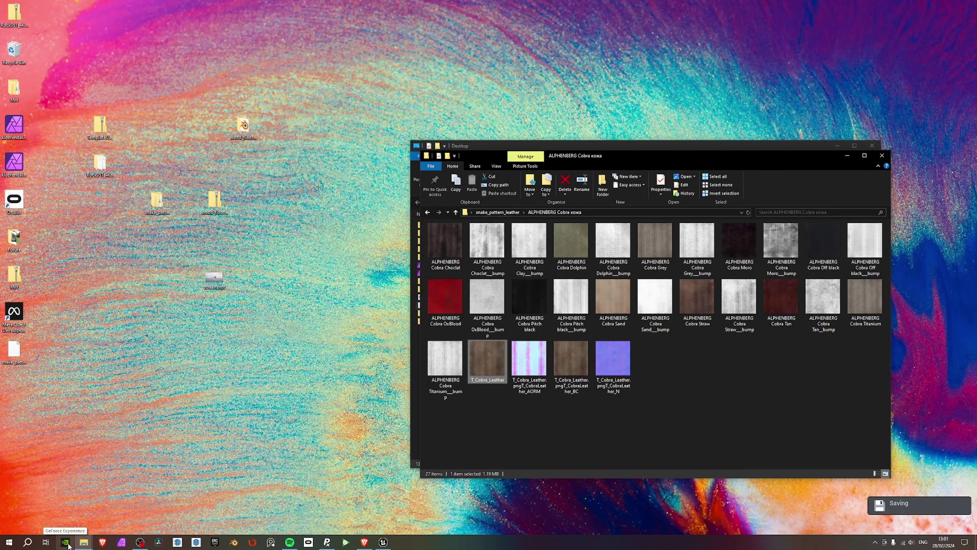
Look through the installed applications for the NVIDIA texture tool.
{"action": "left_click", "coordinate": [9, 542]}
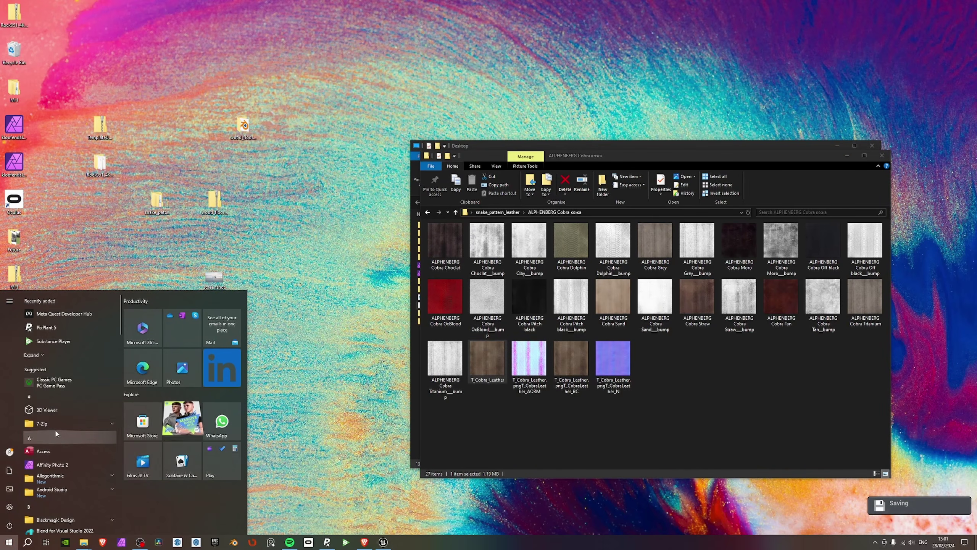
{"action": "key", "text": "super+s"}
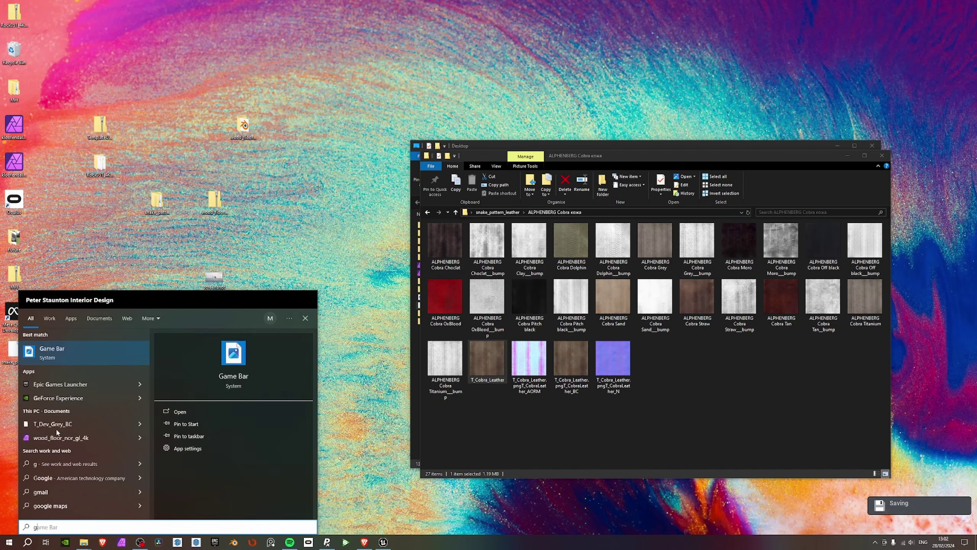
{"action": "key", "text": "Escape"}
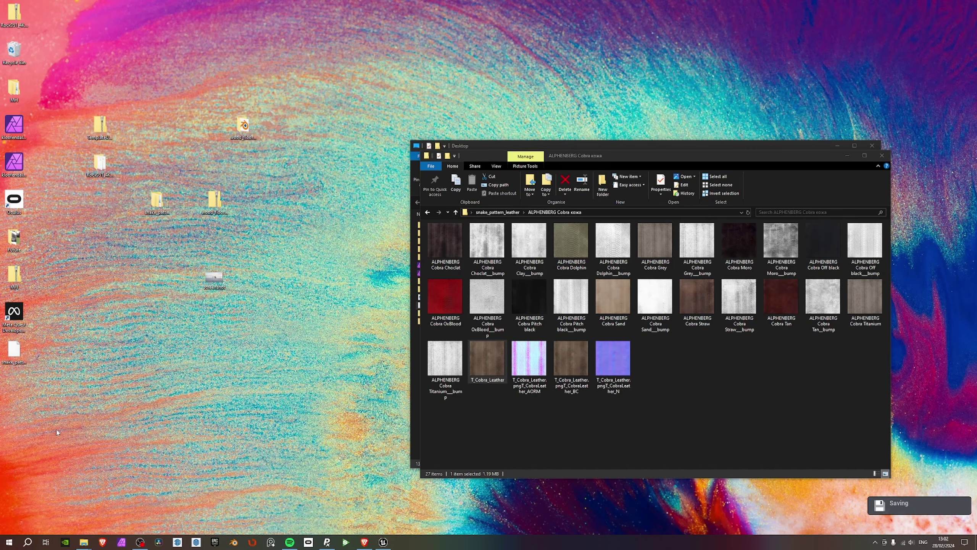
{"action": "key", "text": "super"}
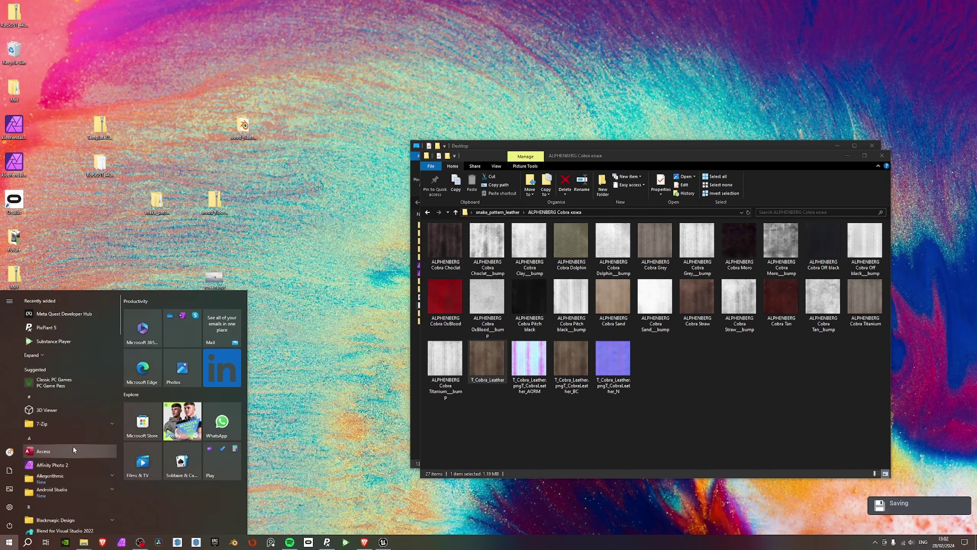
{"action": "scroll", "coordinate": [65, 428], "scroll_direction": "down", "scroll_amount": 10}
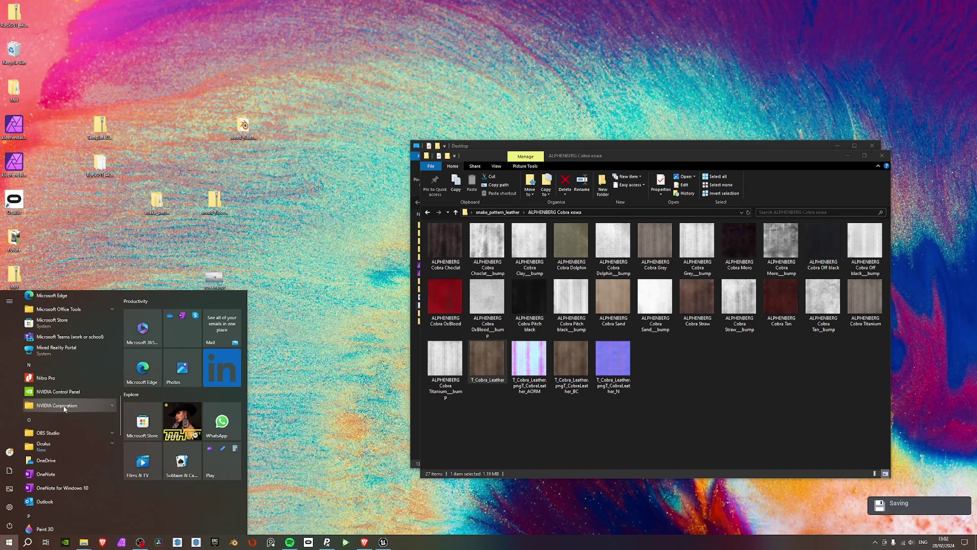
{"action": "left_click", "coordinate": [62, 406]}
{"action": "scroll", "coordinate": [61, 428], "scroll_direction": "down", "scroll_amount": 5}
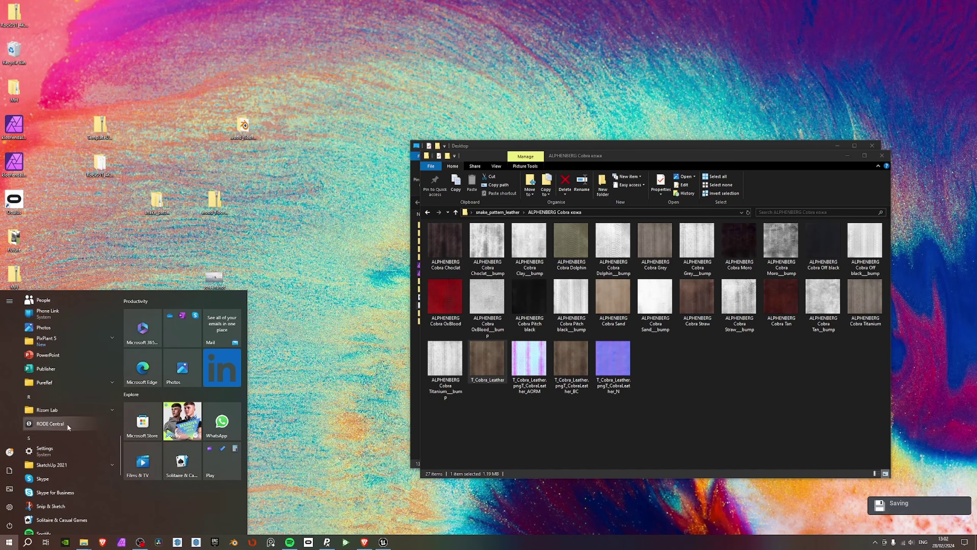
{"action": "scroll", "coordinate": [66, 446], "scroll_direction": "down", "scroll_amount": 4}
{"action": "scroll", "coordinate": [65, 454], "scroll_direction": "down", "scroll_amount": 5}
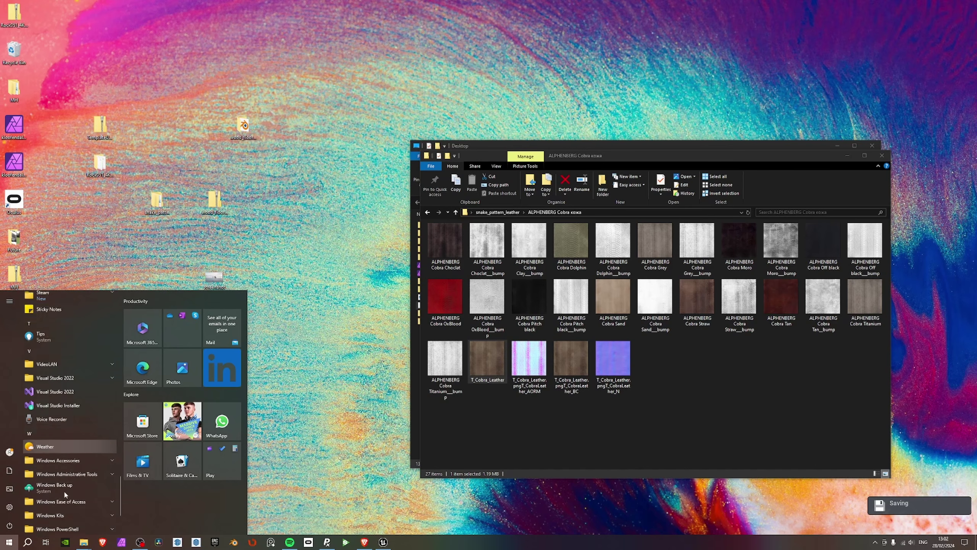
{"action": "scroll", "coordinate": [67, 472], "scroll_direction": "up", "scroll_amount": 12}
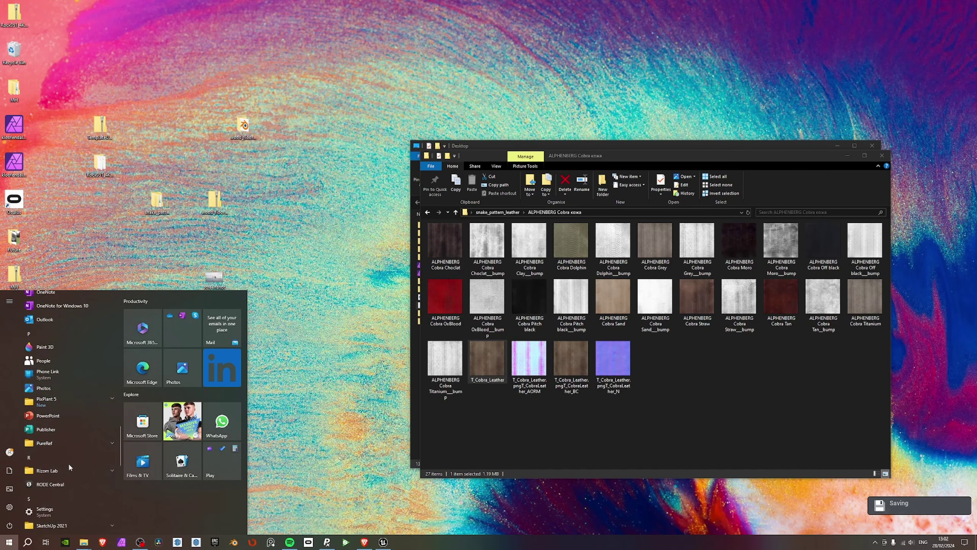
{"action": "scroll", "coordinate": [73, 467], "scroll_direction": "up", "scroll_amount": 5}
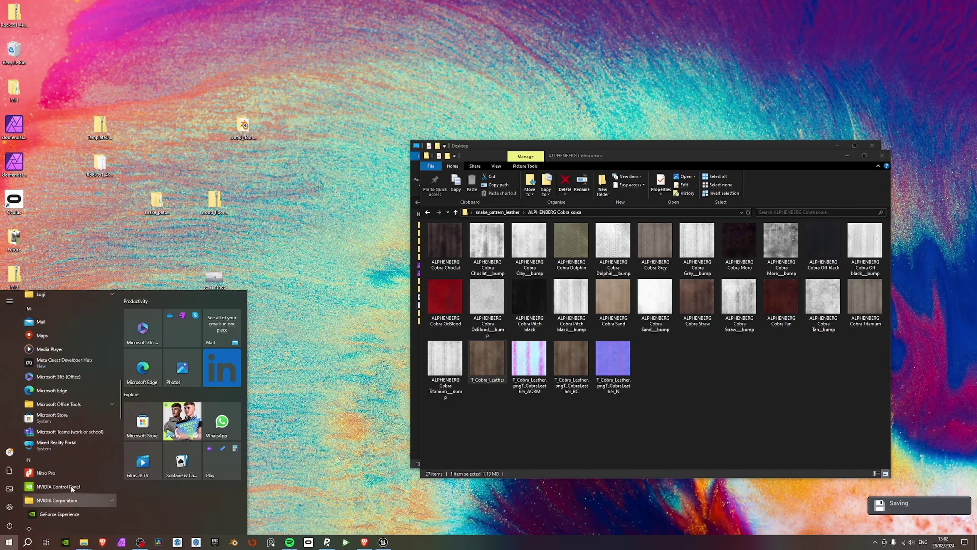
{"action": "scroll", "coordinate": [72, 469], "scroll_direction": "up", "scroll_amount": 10}
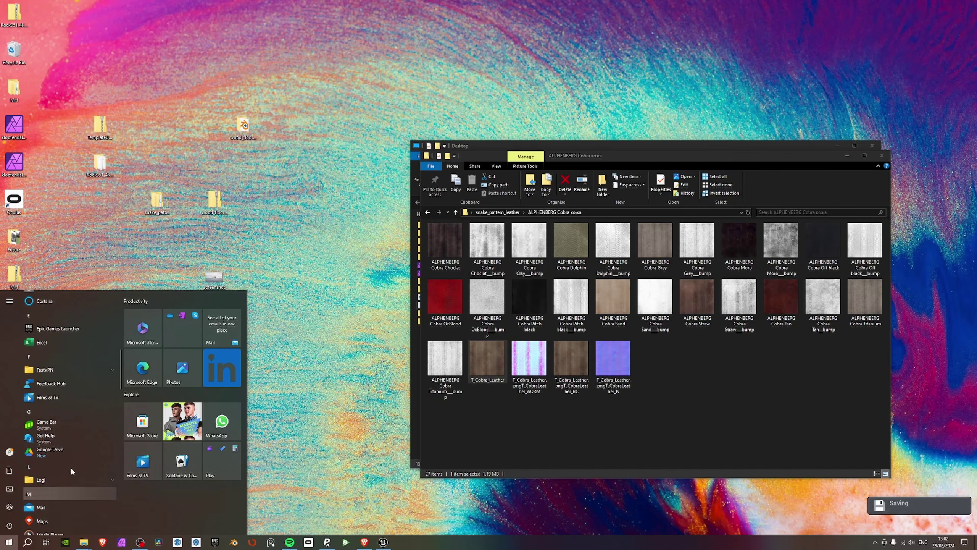
{"action": "scroll", "coordinate": [74, 470], "scroll_direction": "up", "scroll_amount": 2}
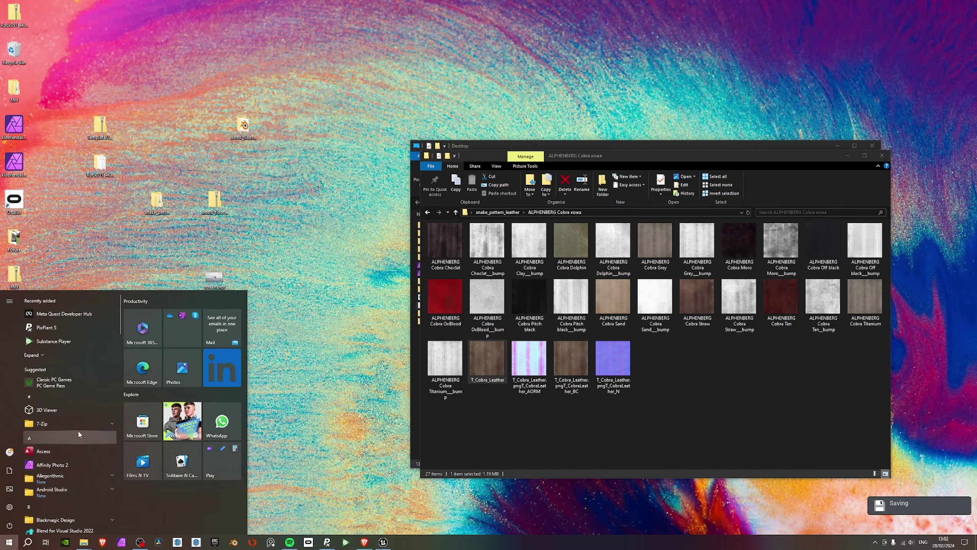
Switch to the Brave browser and open the NVIDIA Texture Tools Exporter page in a new tab.
{"action": "left_click", "coordinate": [364, 542]}
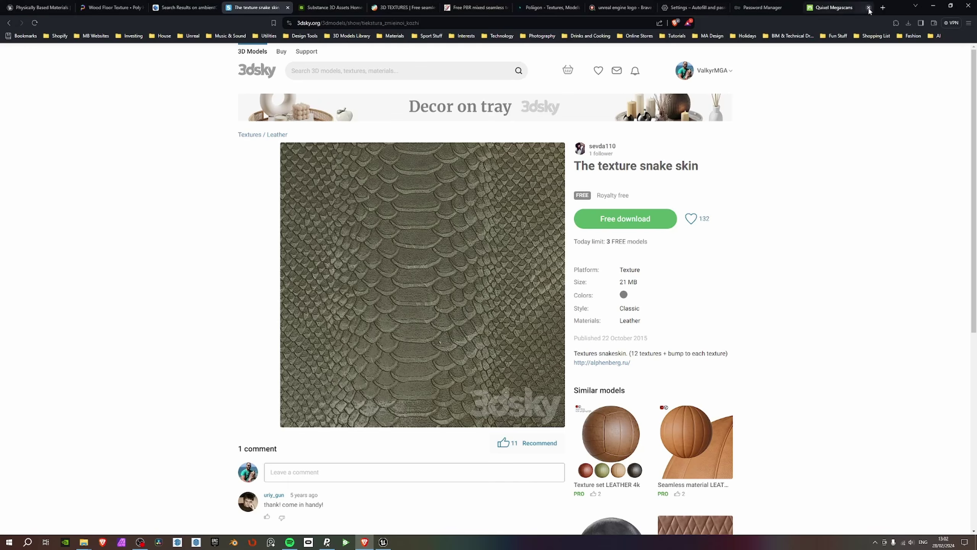
{"action": "left_click", "coordinate": [883, 7]}
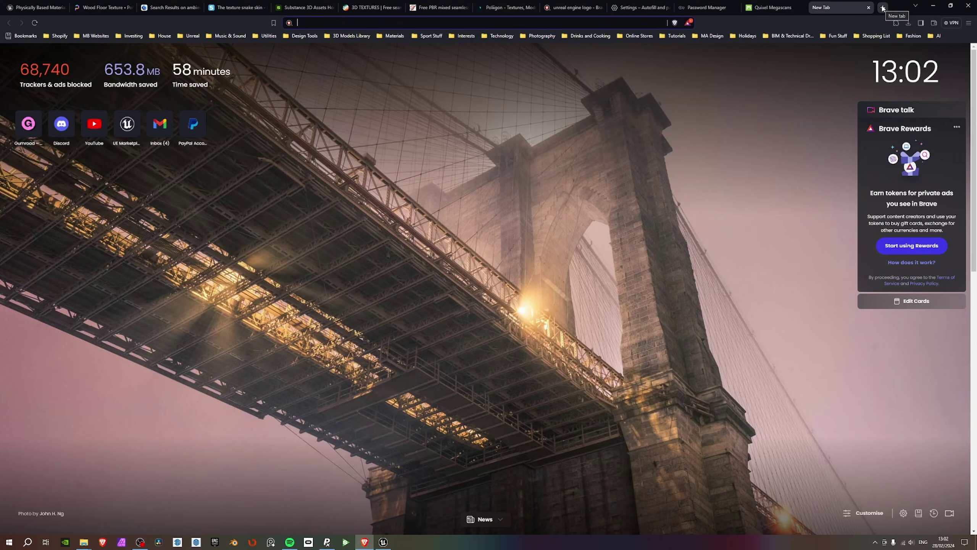
{"action": "type", "text": "g"}
{"action": "key", "text": "BackSpace"}
{"action": "key", "text": "BackSpace"}
{"action": "type", "text": "nvi"}
{"action": "key", "text": "Down"}
{"action": "key", "text": "Return"}
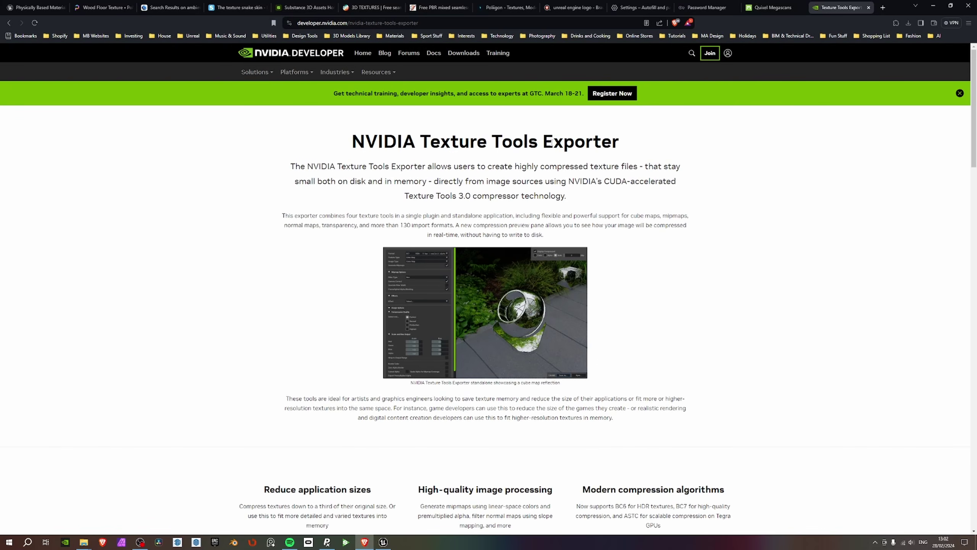
Request the download of the Standalone Application version of NVIDIA Texture Tools Exporter.
{"action": "scroll", "coordinate": [690, 247], "scroll_direction": "down", "scroll_amount": 20}
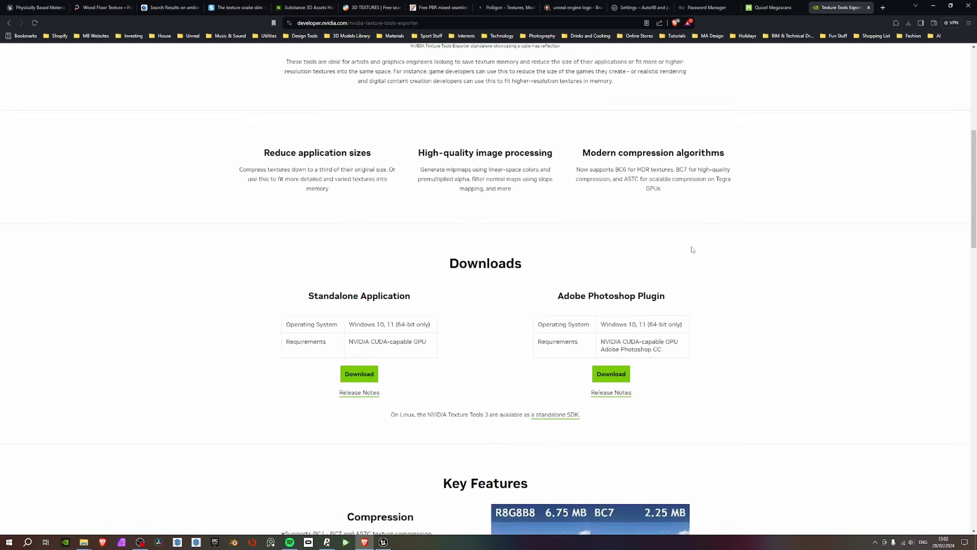
{"action": "scroll", "coordinate": [496, 231], "scroll_direction": "up", "scroll_amount": 5}
{"action": "scroll", "coordinate": [485, 237], "scroll_direction": "up", "scroll_amount": 5}
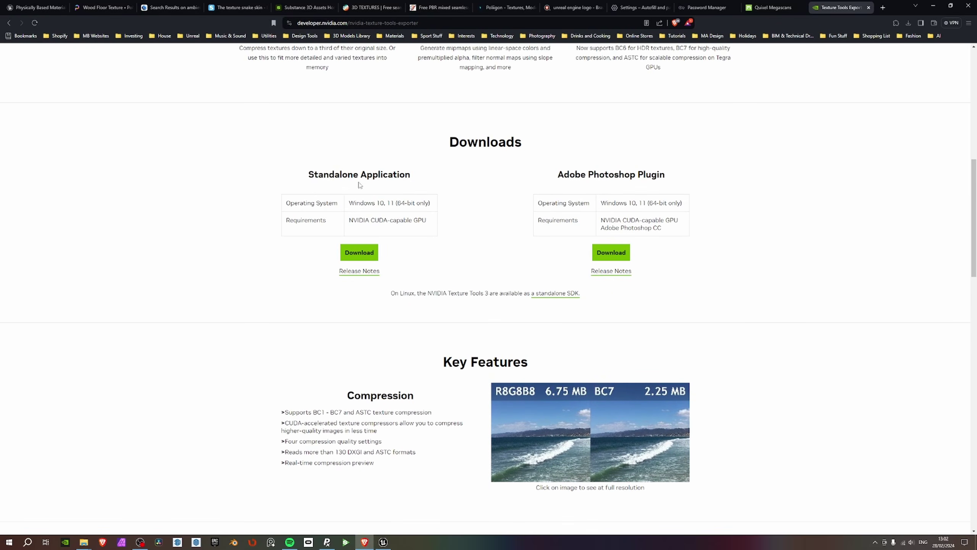
{"action": "left_click", "coordinate": [357, 253]}
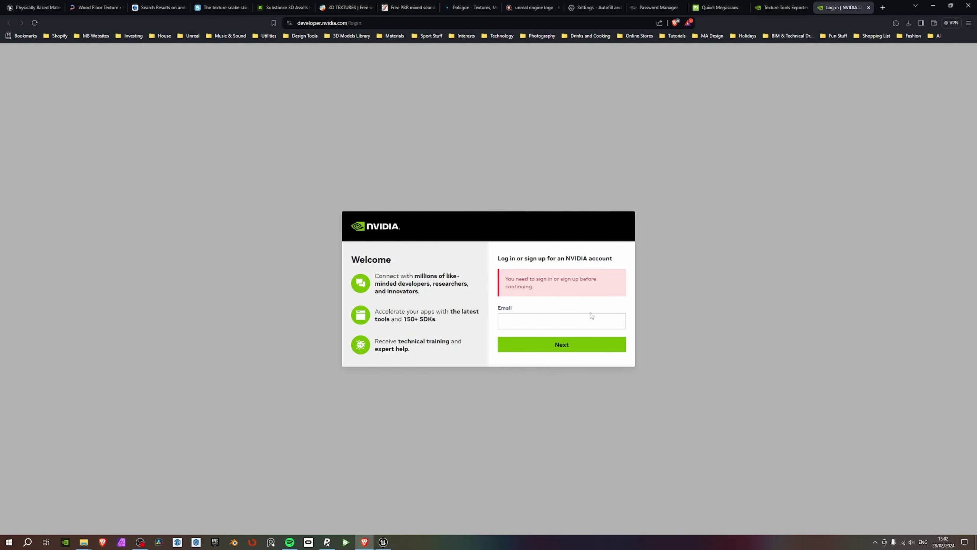
Sign in to the NVIDIA account with the saved e-mail address and the account password.
{"action": "left_click", "coordinate": [591, 316]}
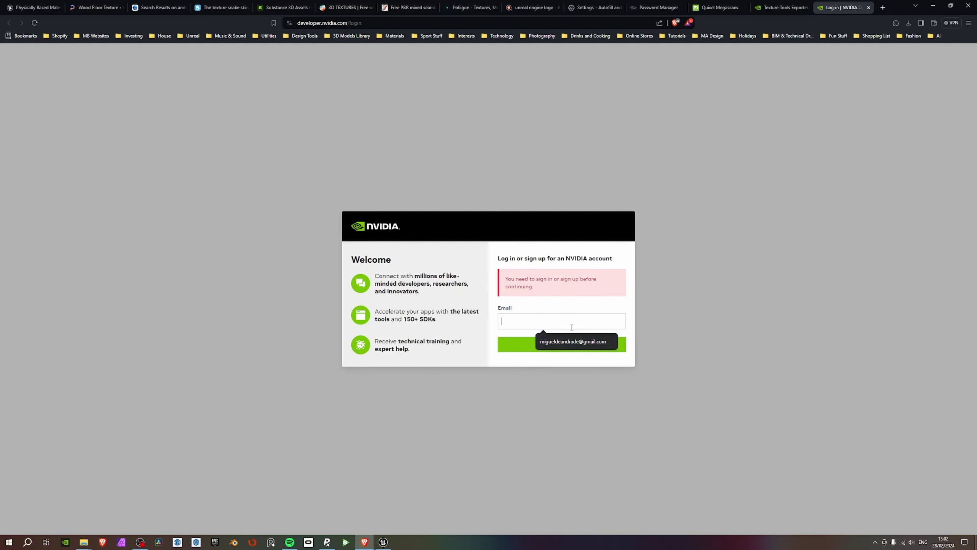
{"action": "left_click", "coordinate": [569, 339]}
{"action": "left_click", "coordinate": [570, 348]}
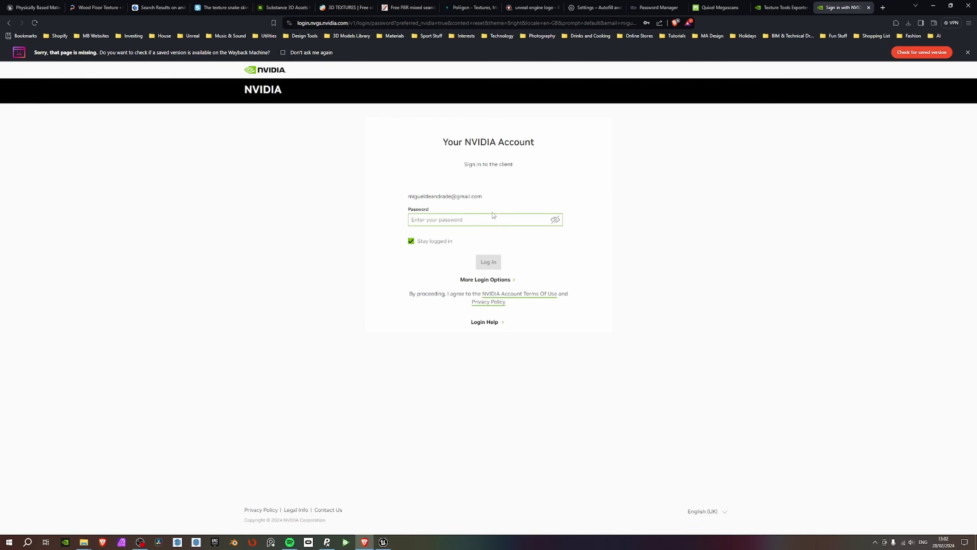
{"action": "left_click", "coordinate": [489, 220]}
{"action": "left_click", "coordinate": [493, 261]}
{"action": "left_click", "coordinate": [487, 262]}
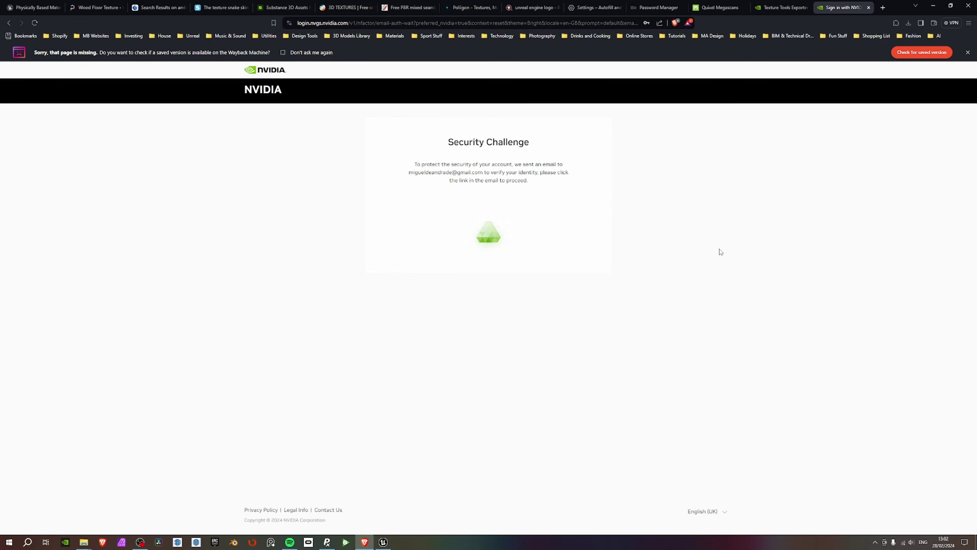
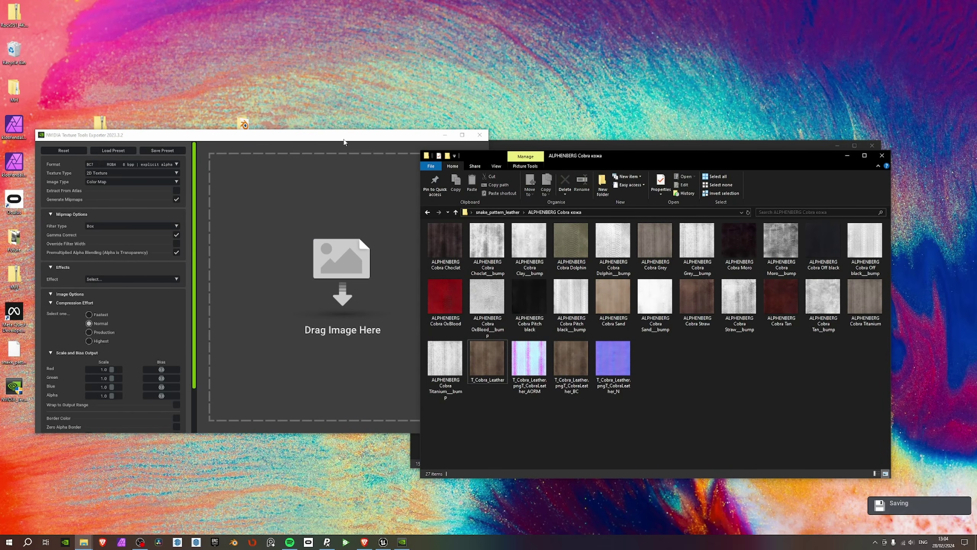
Load the T_Cobra_Leather image from the folder into NVIDIA Texture Tools Exporter and reposition the exporter window.
{"action": "left_click_drag", "start_coordinate": [344, 140], "coordinate": [347, 120]}
{"action": "left_click", "coordinate": [593, 381]}
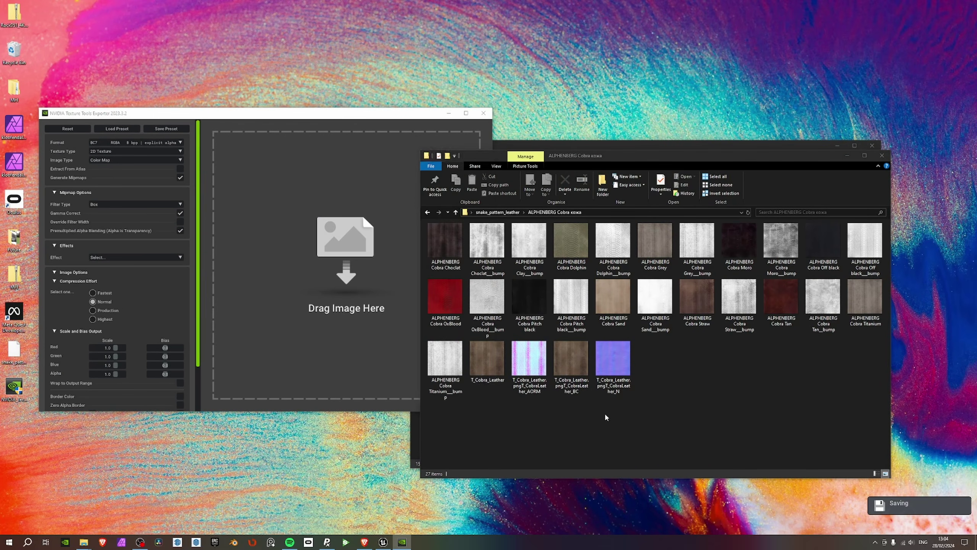
{"action": "left_click_drag", "start_coordinate": [486, 362], "coordinate": [347, 268]}
{"action": "left_click_drag", "start_coordinate": [338, 112], "coordinate": [421, 79]}
Set the image type to Normal Map : Tangent Space and maximize the exporter window.
{"action": "scroll", "coordinate": [242, 259], "scroll_direction": "down", "scroll_amount": 3}
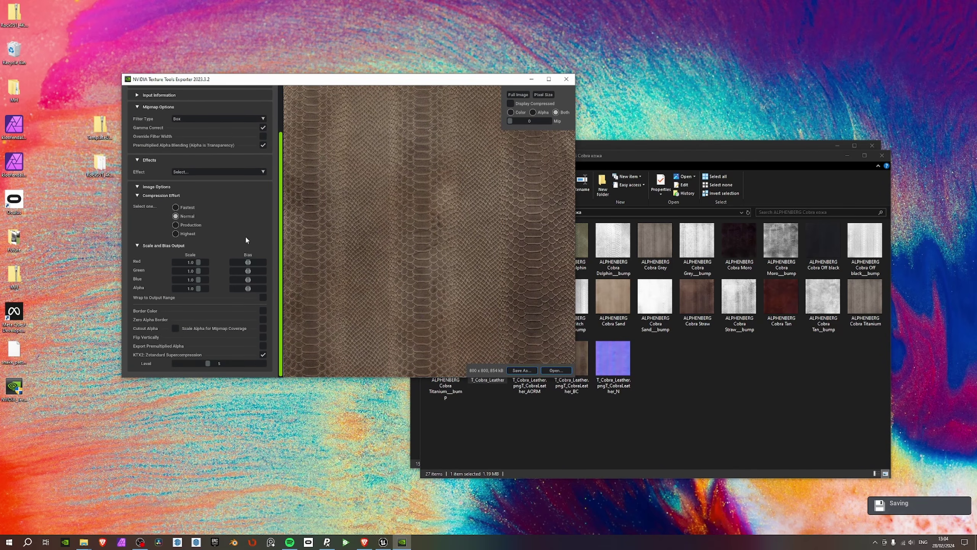
{"action": "scroll", "coordinate": [219, 327], "scroll_direction": "up", "scroll_amount": 3}
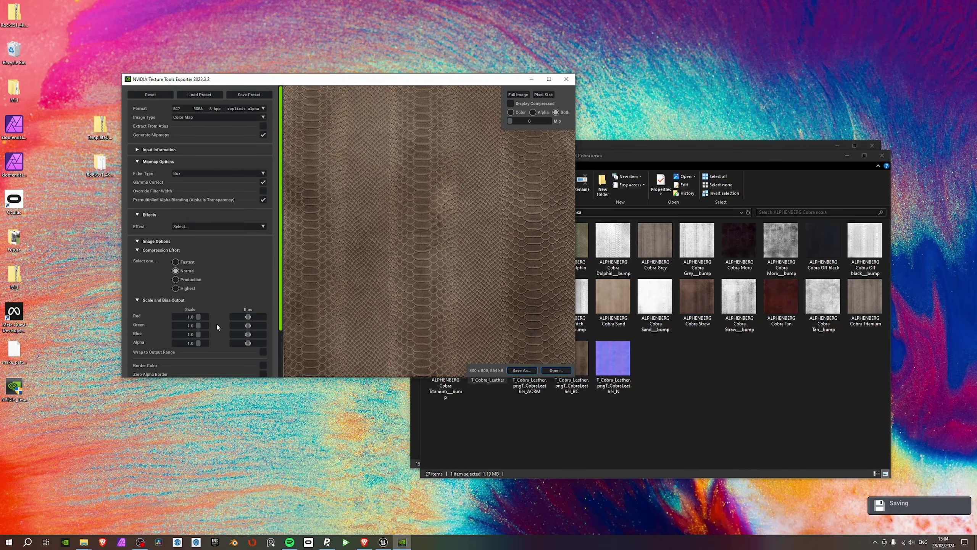
{"action": "left_click", "coordinate": [203, 117]}
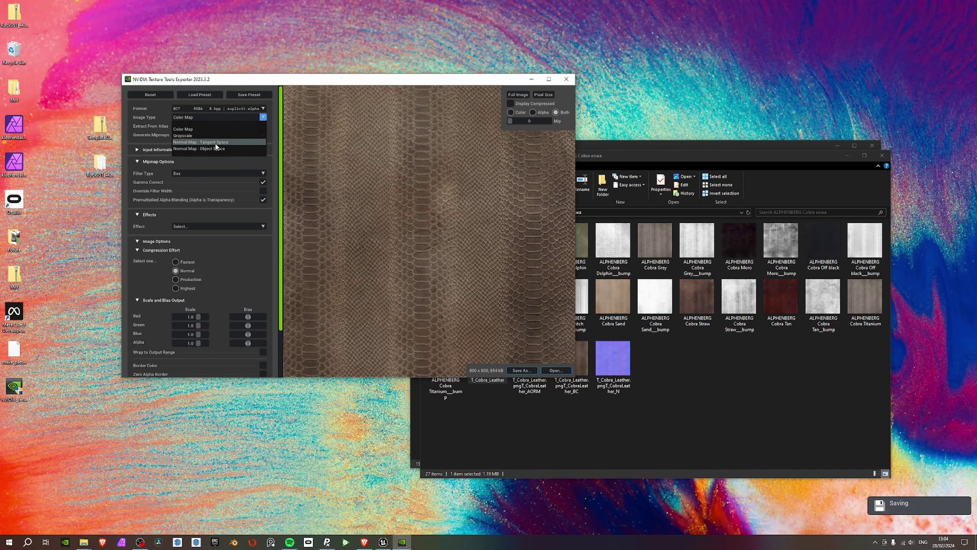
{"action": "left_click", "coordinate": [216, 141]}
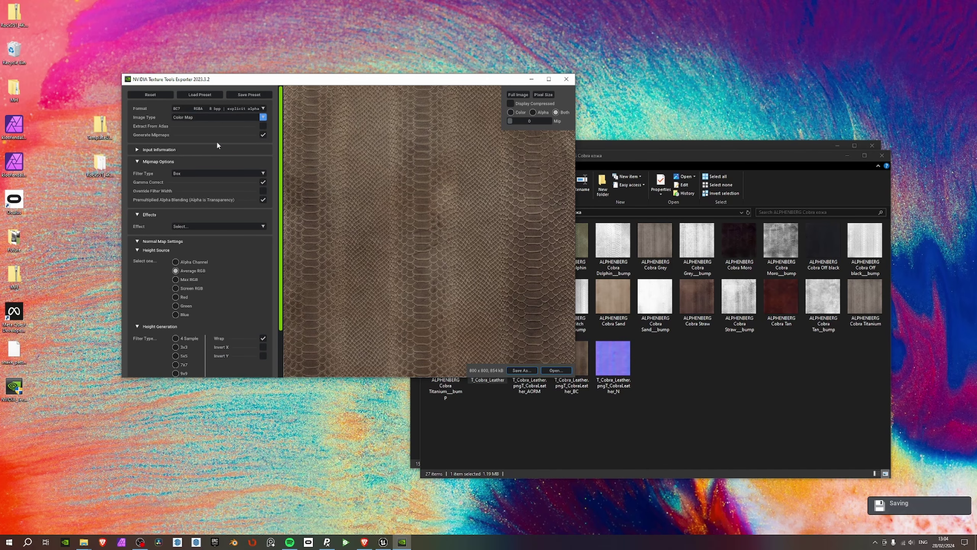
{"action": "scroll", "coordinate": [457, 229], "scroll_direction": "down", "scroll_amount": 3}
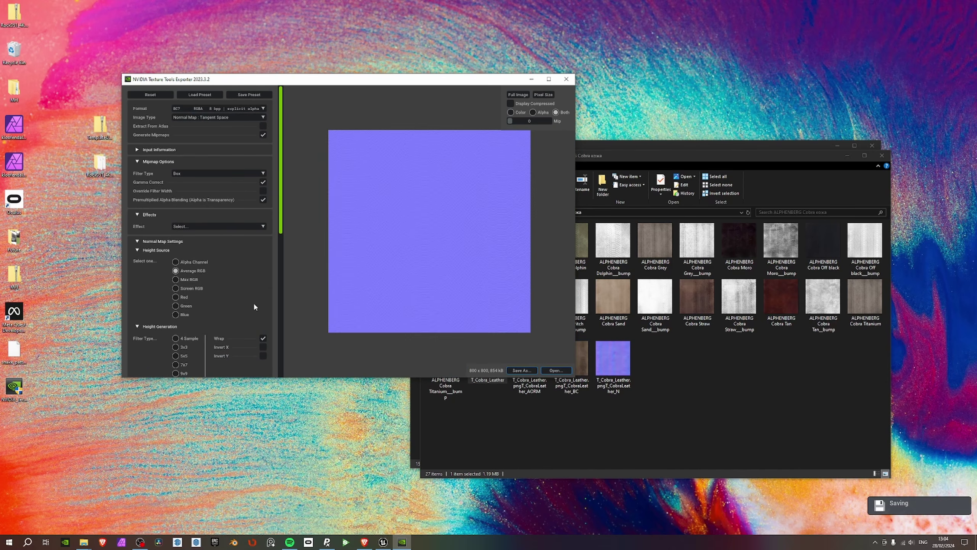
{"action": "scroll", "coordinate": [254, 302], "scroll_direction": "down", "scroll_amount": 3}
{"action": "scroll", "coordinate": [263, 266], "scroll_direction": "up", "scroll_amount": 2}
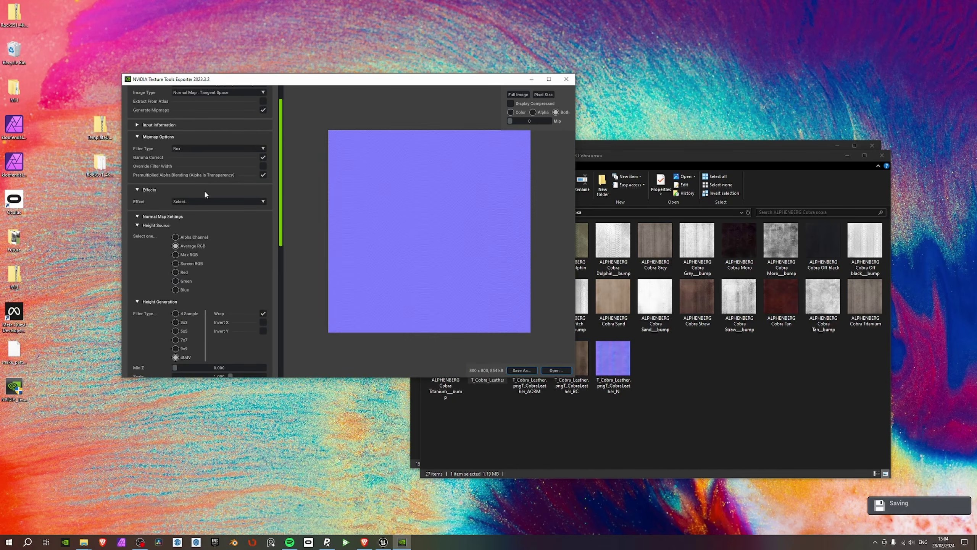
{"action": "left_click", "coordinate": [548, 79]}
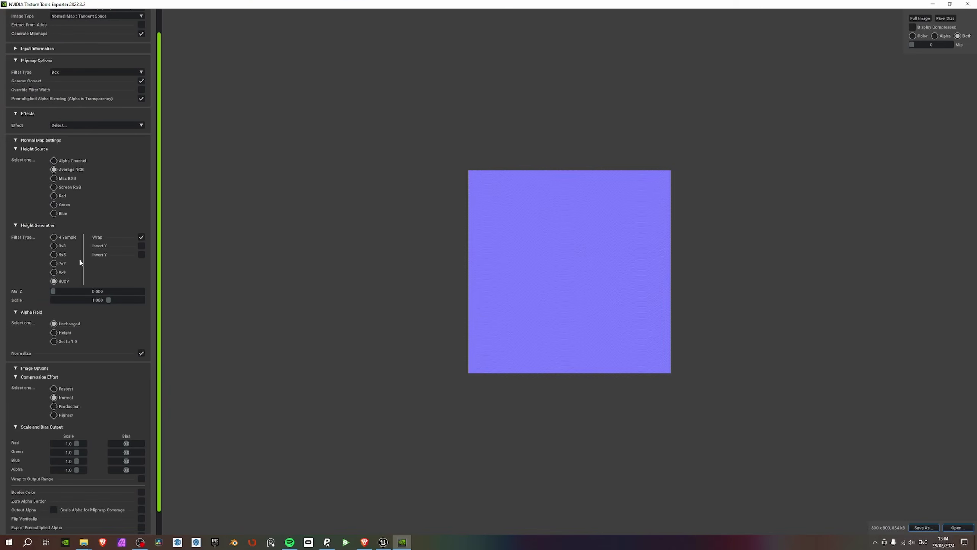
Enable Invert X and Invert Y for the height generation, comparing the scale relief close up with and without Y inversion.
{"action": "scroll", "coordinate": [101, 328], "scroll_direction": "down", "scroll_amount": 2}
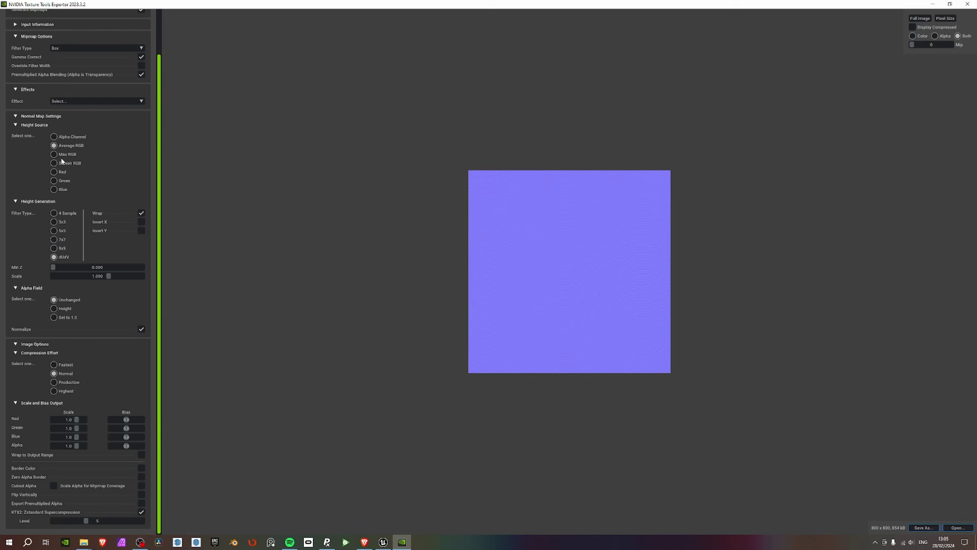
{"action": "scroll", "coordinate": [101, 147], "scroll_direction": "up", "scroll_amount": 2}
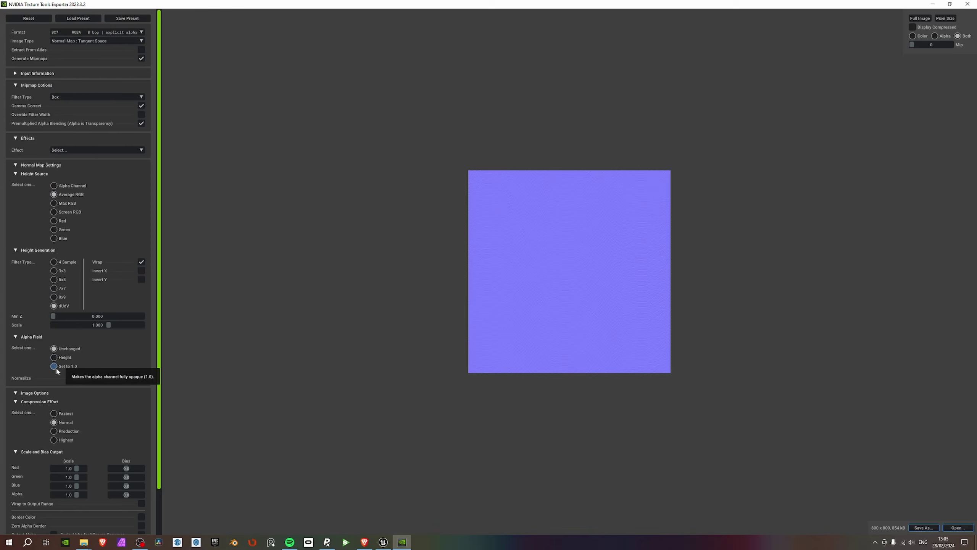
{"action": "left_click", "coordinate": [142, 270]}
{"action": "left_click", "coordinate": [142, 279]}
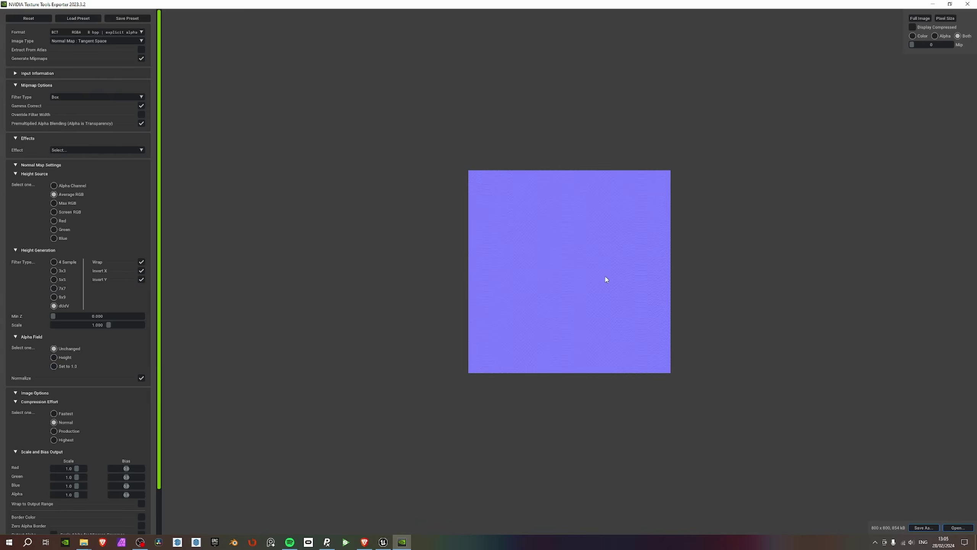
{"action": "scroll", "coordinate": [502, 234], "scroll_direction": "up", "scroll_amount": 5}
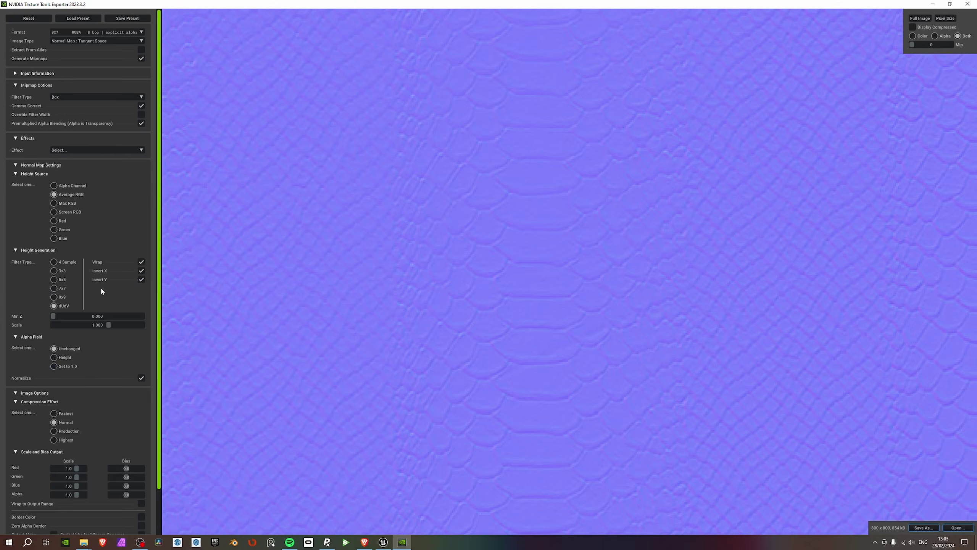
{"action": "left_click", "coordinate": [140, 279]}
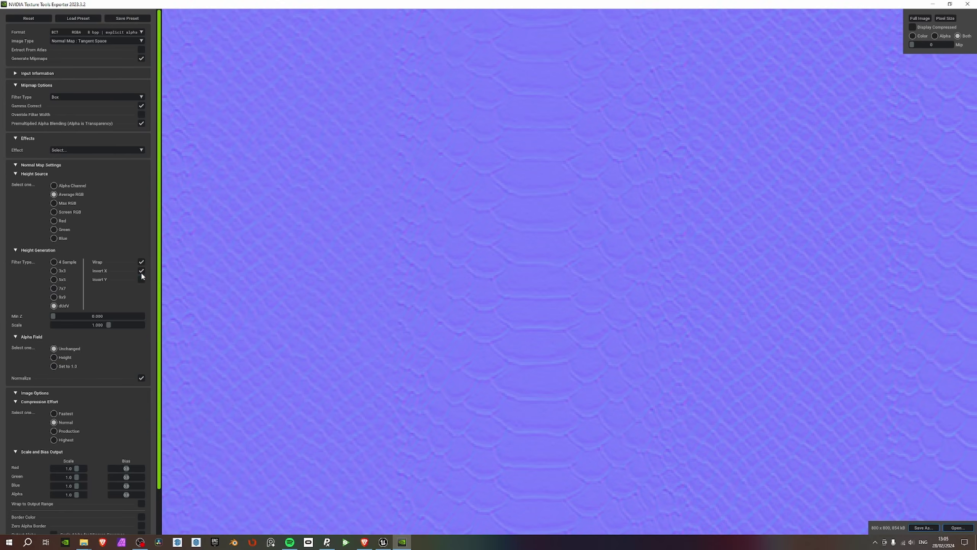
{"action": "left_click", "coordinate": [141, 279]}
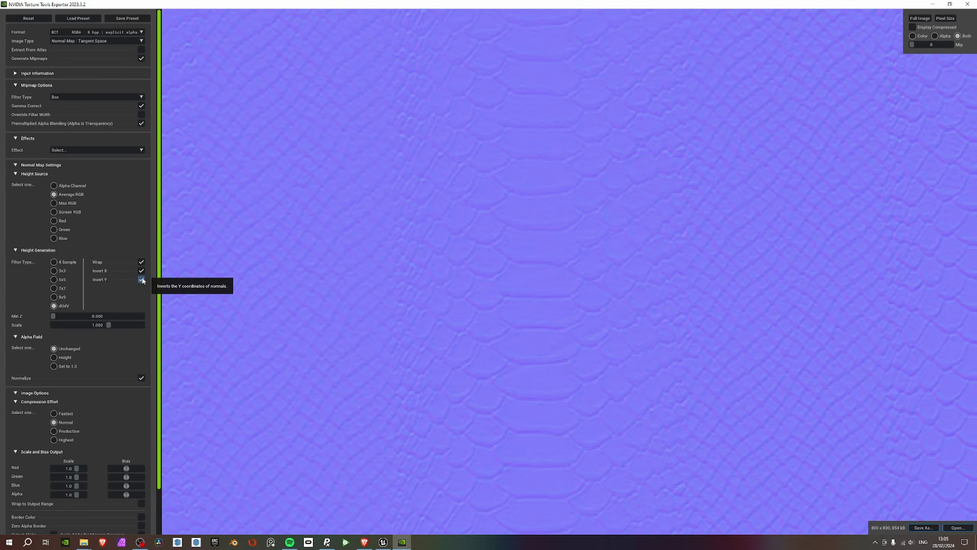
Turn off Invert X and Invert Y in the height generation settings of the normal map.
{"action": "scroll", "coordinate": [139, 304], "scroll_direction": "down", "scroll_amount": 2}
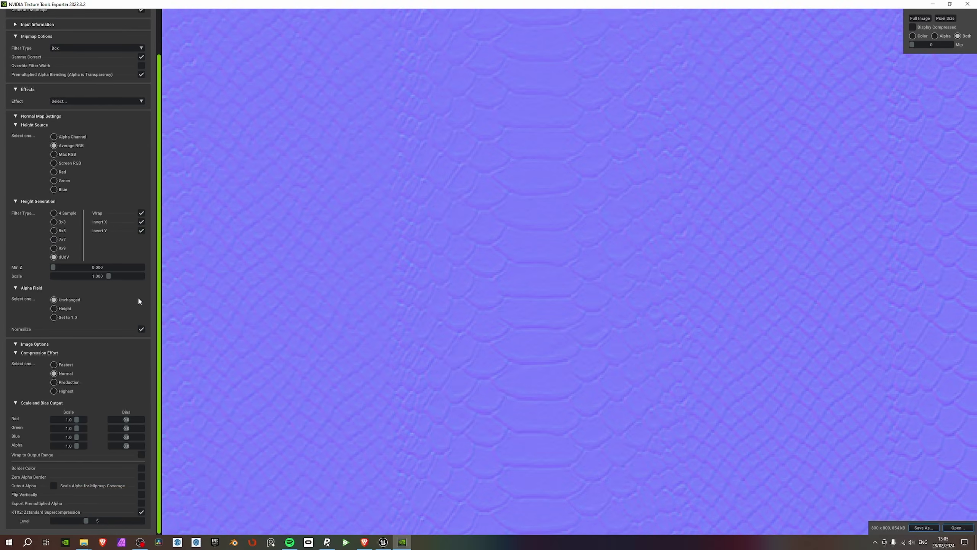
{"action": "scroll", "coordinate": [136, 308], "scroll_direction": "up", "scroll_amount": 2}
{"action": "left_click", "coordinate": [141, 271]}
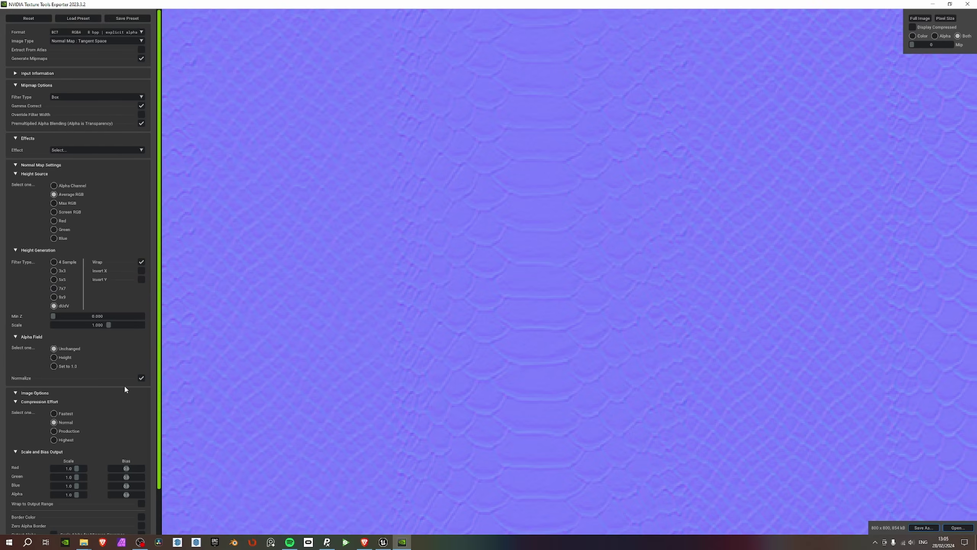
{"action": "scroll", "coordinate": [124, 388], "scroll_direction": "down", "scroll_amount": 2}
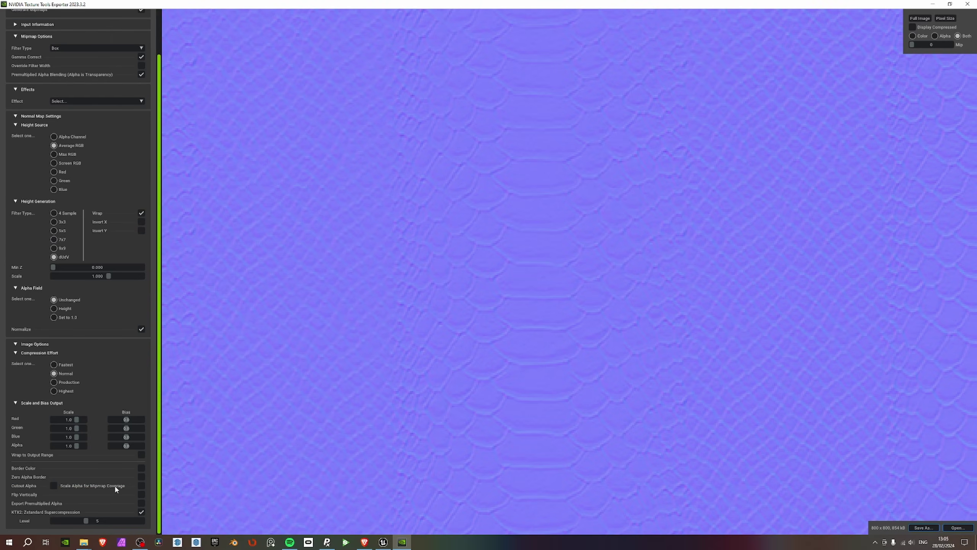
Start saving the normal map and browse to Desktop > snake_pattern_leather > ALPHENBERG Cobra кожа as the destination folder.
{"action": "left_click", "coordinate": [923, 528]}
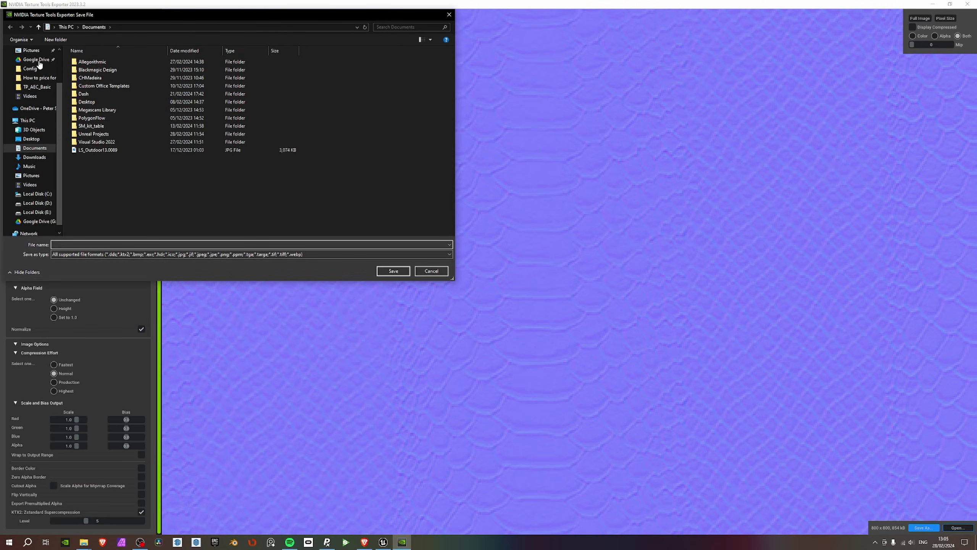
{"action": "scroll", "coordinate": [40, 83], "scroll_direction": "up", "scroll_amount": 1}
{"action": "scroll", "coordinate": [40, 83], "scroll_direction": "up", "scroll_amount": 1}
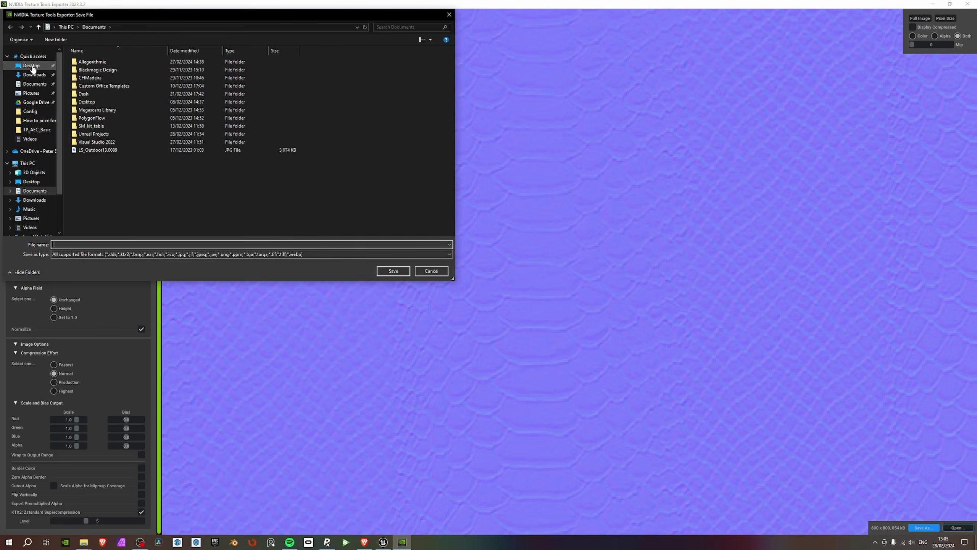
{"action": "left_click", "coordinate": [31, 65]}
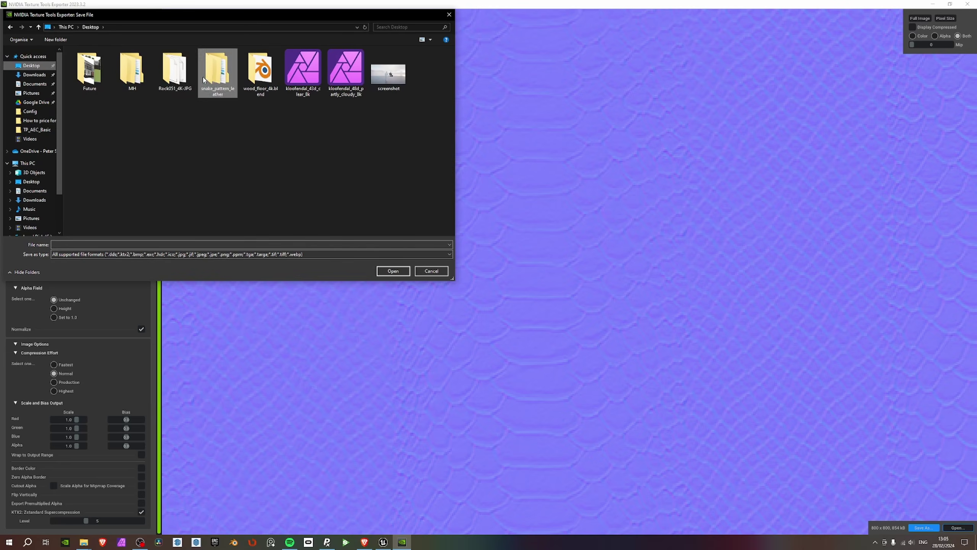
{"action": "double_click", "coordinate": [217, 70]}
{"action": "left_click", "coordinate": [98, 63]}
{"action": "double_click", "coordinate": [98, 63]}
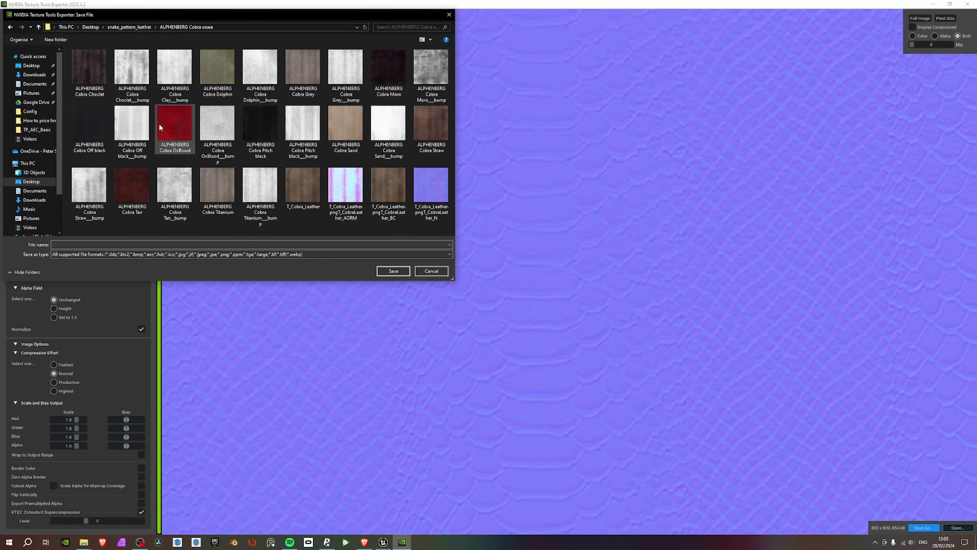
Save the normal map as T_Cobra_Leather_N in PNG format, basing the name on the existing T_Cobra_Leather file.
{"action": "left_click", "coordinate": [303, 193]}
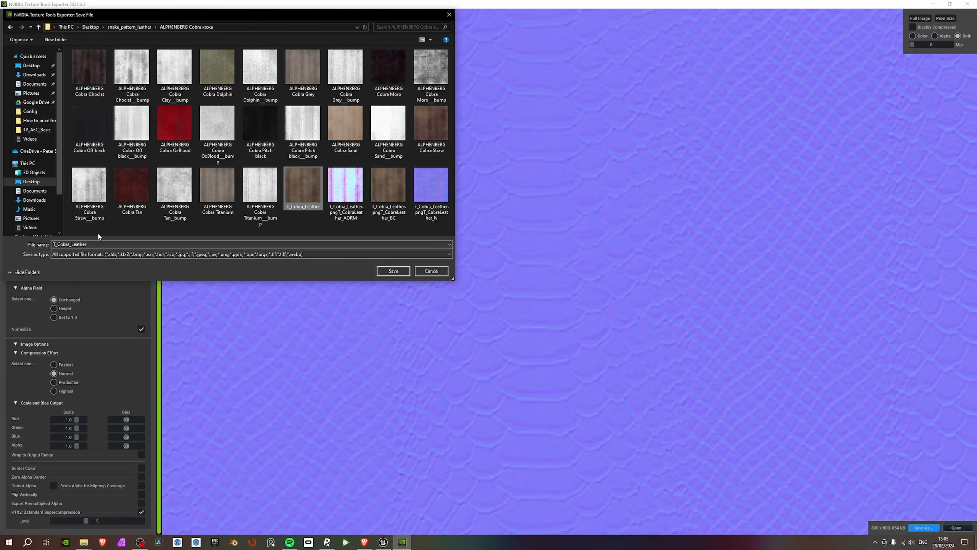
{"action": "left_click", "coordinate": [104, 244]}
{"action": "left_click", "coordinate": [104, 244]}
{"action": "type", "text": "_N"}
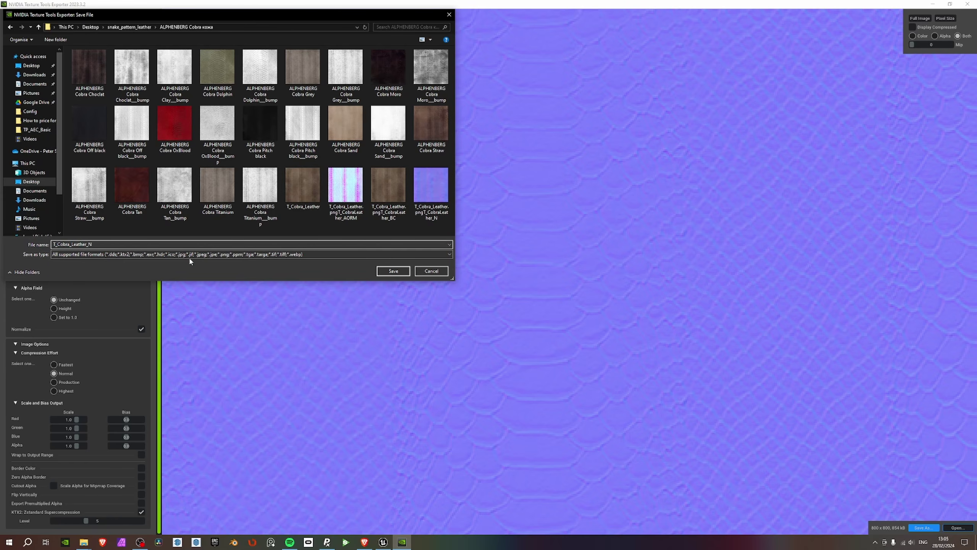
{"action": "left_click", "coordinate": [190, 255]}
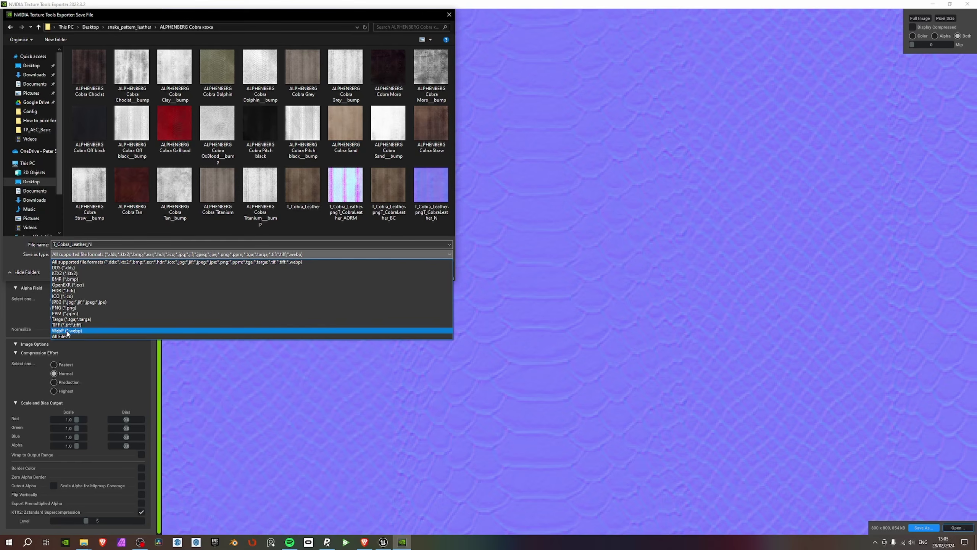
{"action": "left_click", "coordinate": [65, 308]}
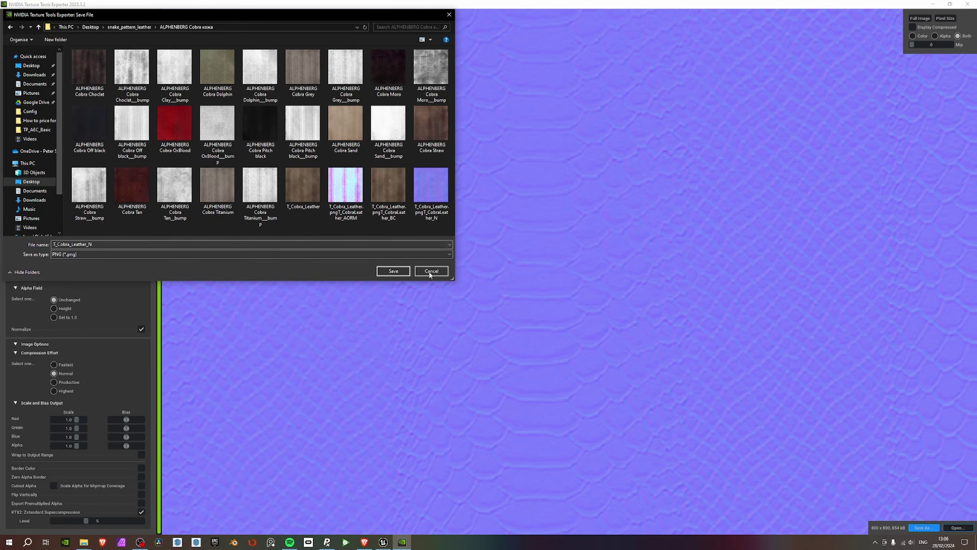
{"action": "left_click", "coordinate": [397, 273]}
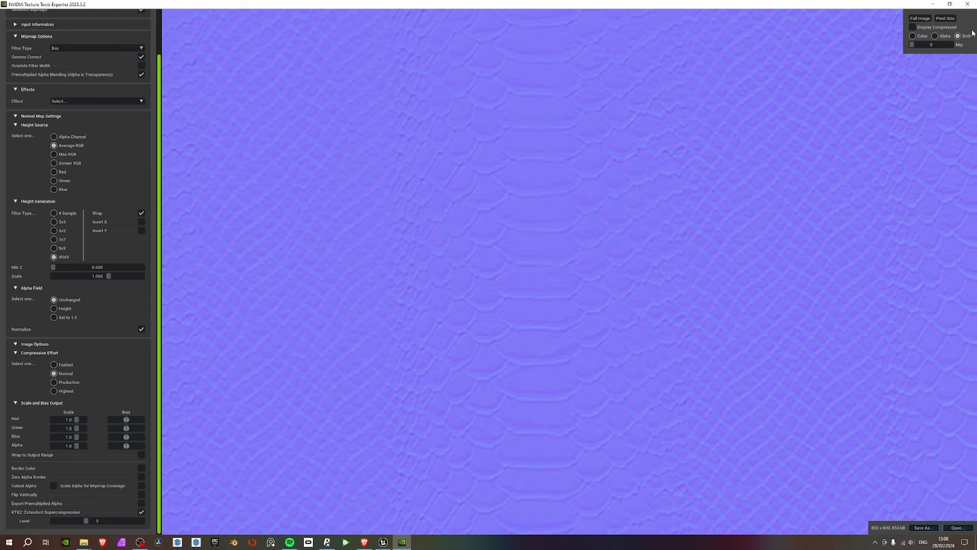
Set the image type to Grayscale and expand the input information for the cobra leather image.
{"action": "scroll", "coordinate": [110, 48], "scroll_direction": "up", "scroll_amount": 2}
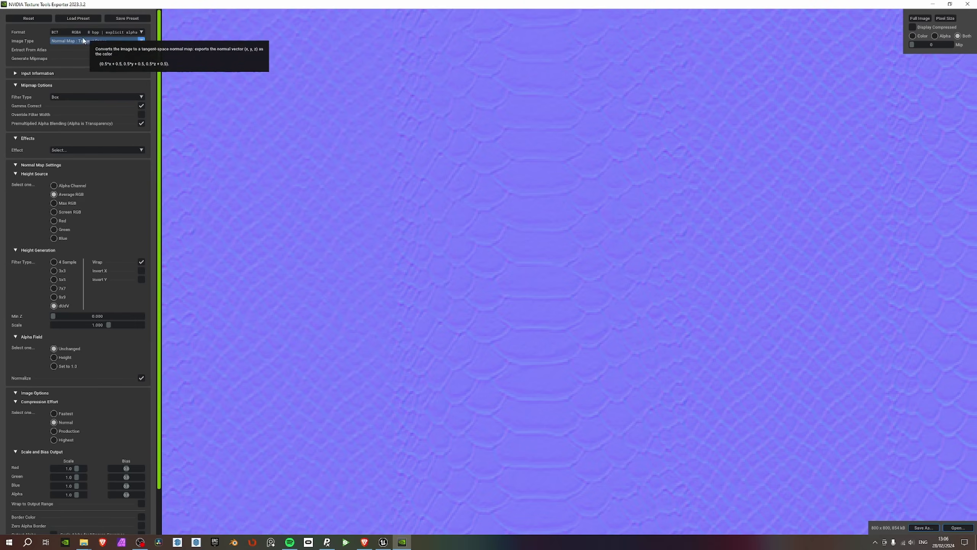
{"action": "left_click", "coordinate": [111, 43]}
{"action": "left_click", "coordinate": [86, 59]}
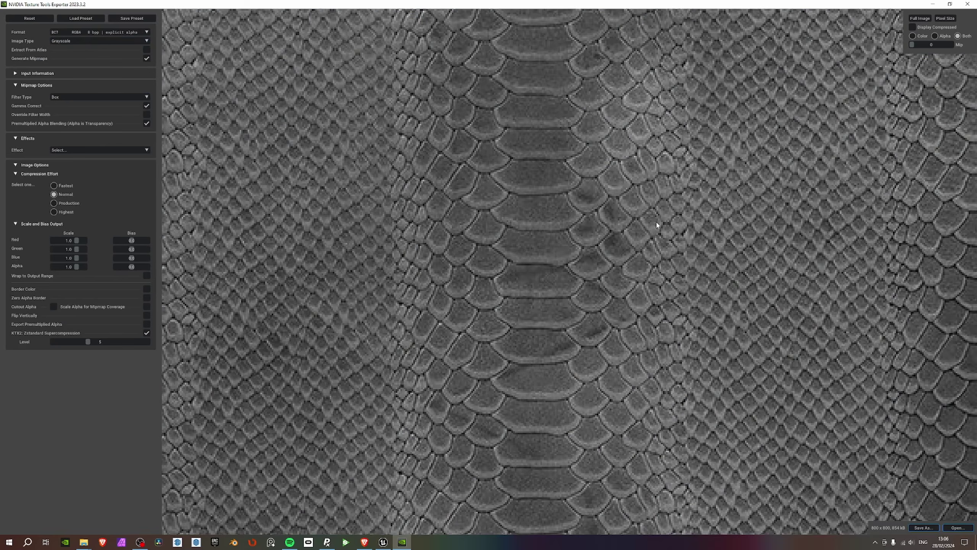
{"action": "scroll", "coordinate": [469, 284], "scroll_direction": "down", "scroll_amount": 3}
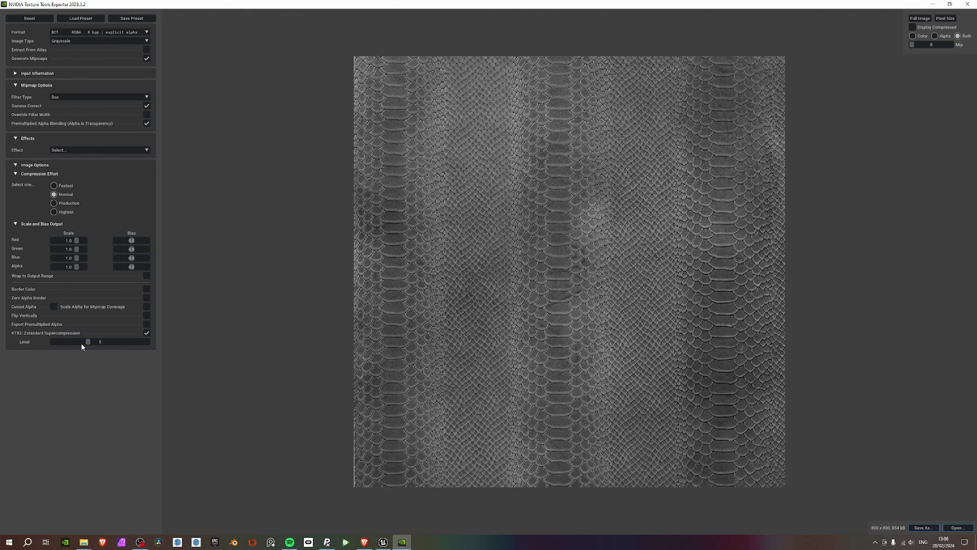
{"action": "mouse_move", "coordinate": [86, 341]}
{"action": "left_mouse_down"}
{"action": "mouse_move", "coordinate": [102, 349]}
{"action": "mouse_move", "coordinate": [86, 343]}
{"action": "mouse_move", "coordinate": [100, 344]}
{"action": "mouse_move", "coordinate": [94, 348]}
{"action": "mouse_move", "coordinate": [88, 327]}
{"action": "left_mouse_up"}
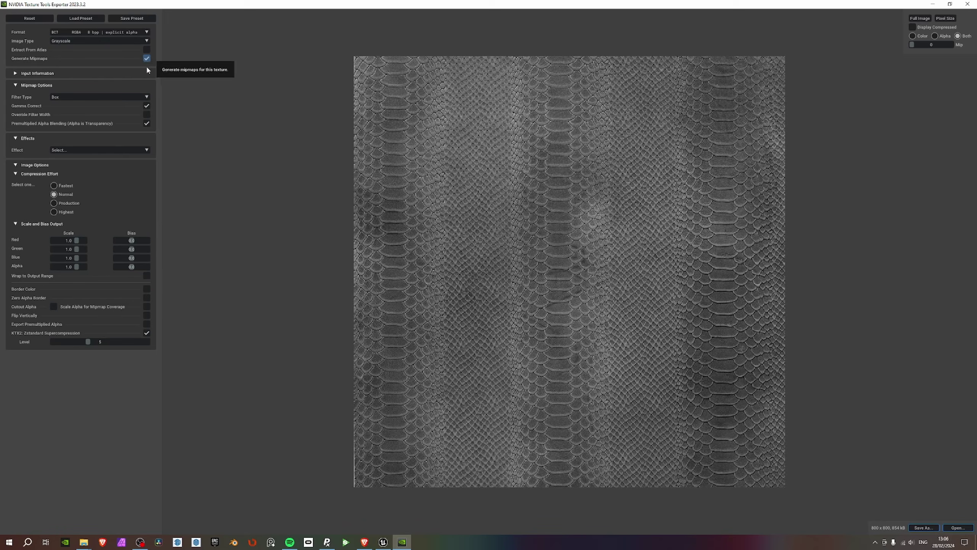
{"action": "left_click", "coordinate": [16, 74]}
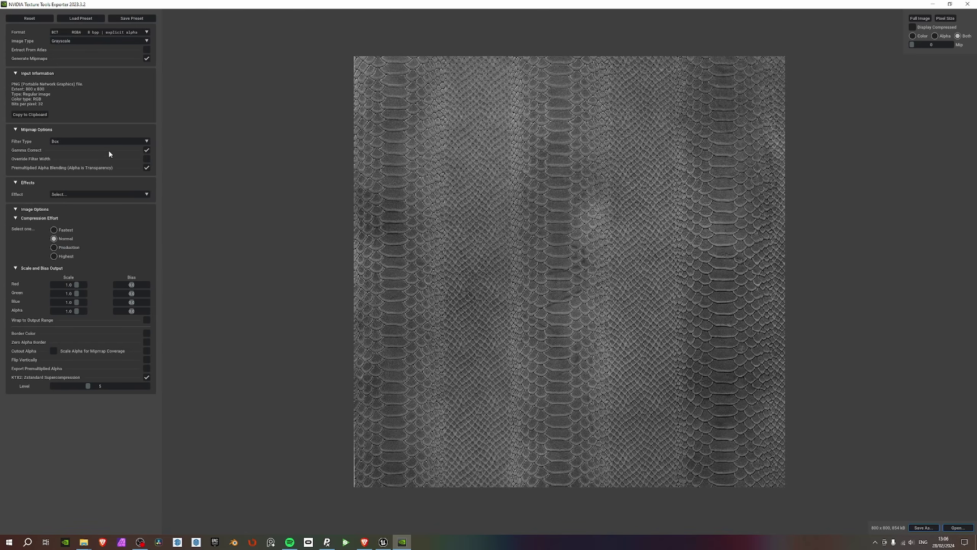
Try the Lighter effect on the grayscale cobra leather image.
{"action": "left_click", "coordinate": [96, 194]}
{"action": "left_click", "coordinate": [78, 222]}
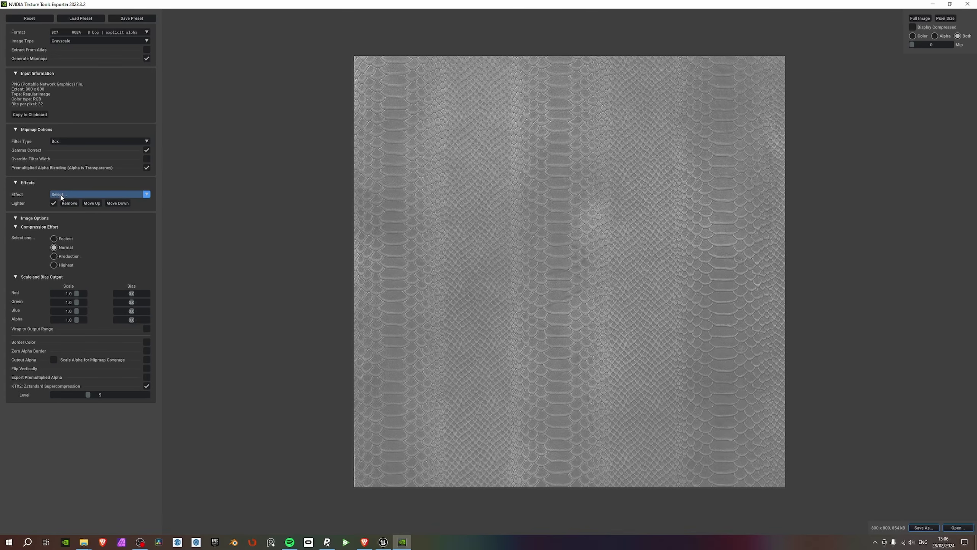
{"action": "left_click", "coordinate": [69, 194]}
{"action": "left_click", "coordinate": [83, 194]}
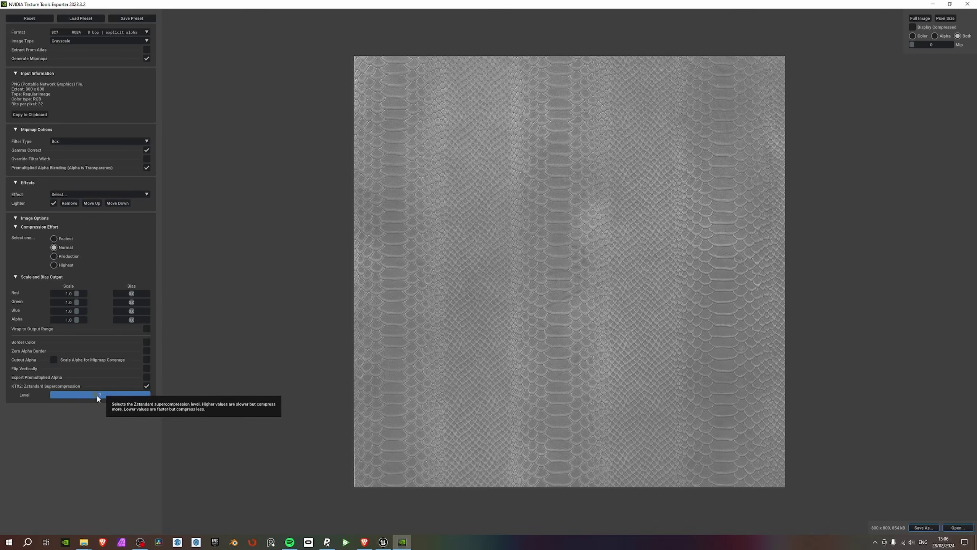
Raise the KTX2 Zstandard supercompression level slightly and remove the Lighter effect from the grayscale image.
{"action": "left_click_drag", "start_coordinate": [88, 395], "coordinate": [101, 395]}
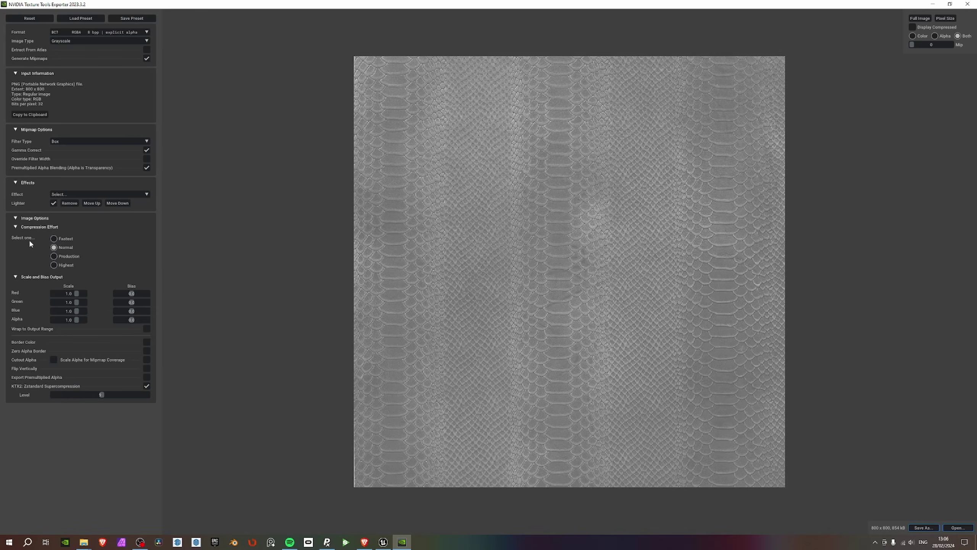
{"action": "left_click", "coordinate": [16, 217]}
{"action": "left_click", "coordinate": [16, 218]}
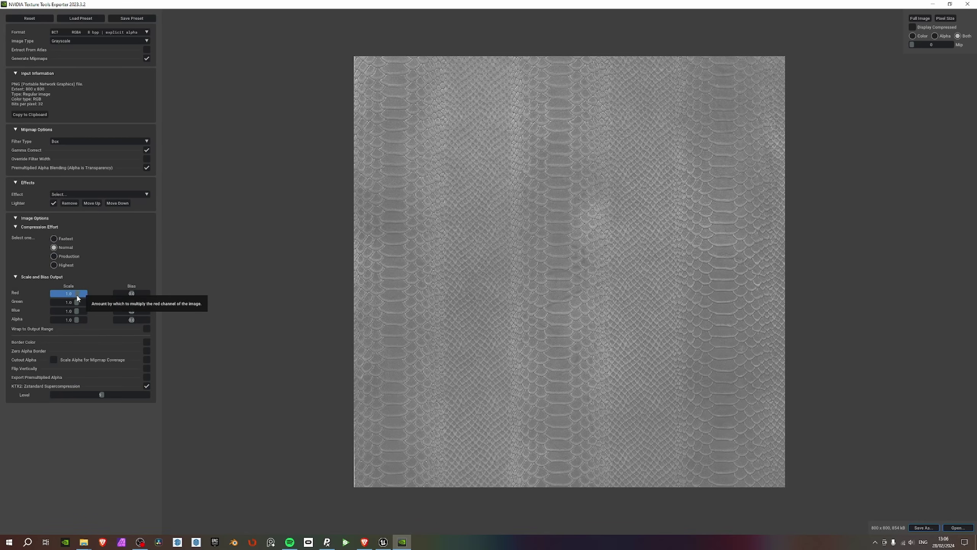
{"action": "mouse_move", "coordinate": [78, 297]}
{"action": "left_mouse_down"}
{"action": "mouse_move", "coordinate": [79, 315]}
{"action": "mouse_move", "coordinate": [64, 312]}
{"action": "mouse_move", "coordinate": [68, 298]}
{"action": "mouse_move", "coordinate": [78, 298]}
{"action": "mouse_move", "coordinate": [68, 302]}
{"action": "mouse_move", "coordinate": [78, 302]}
{"action": "mouse_move", "coordinate": [75, 314]}
{"action": "mouse_move", "coordinate": [91, 309]}
{"action": "left_mouse_up"}
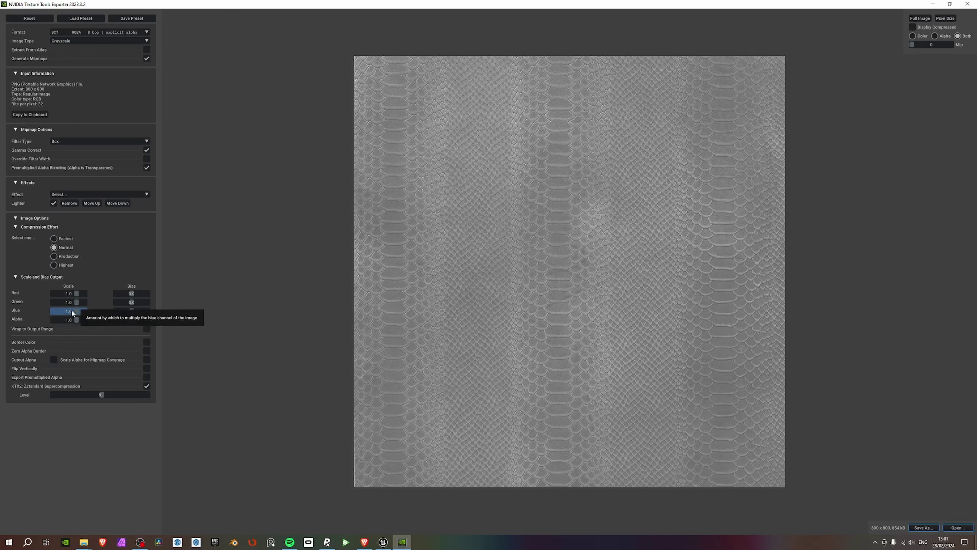
{"action": "left_click", "coordinate": [69, 203]}
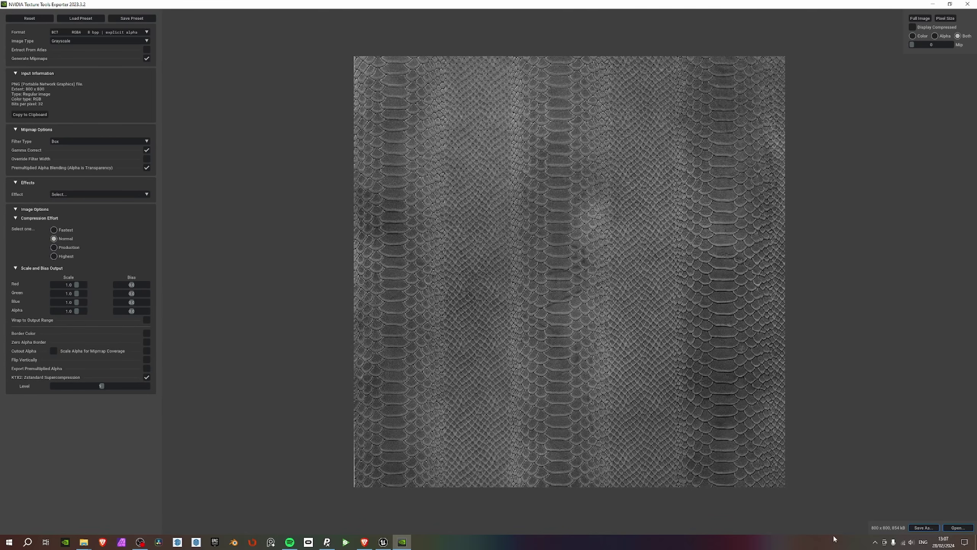
Save the grayscale roughness map as T_Cobra_Leather_R in the ALPHENBERG Cobra кожа folder.
{"action": "left_click", "coordinate": [923, 527]}
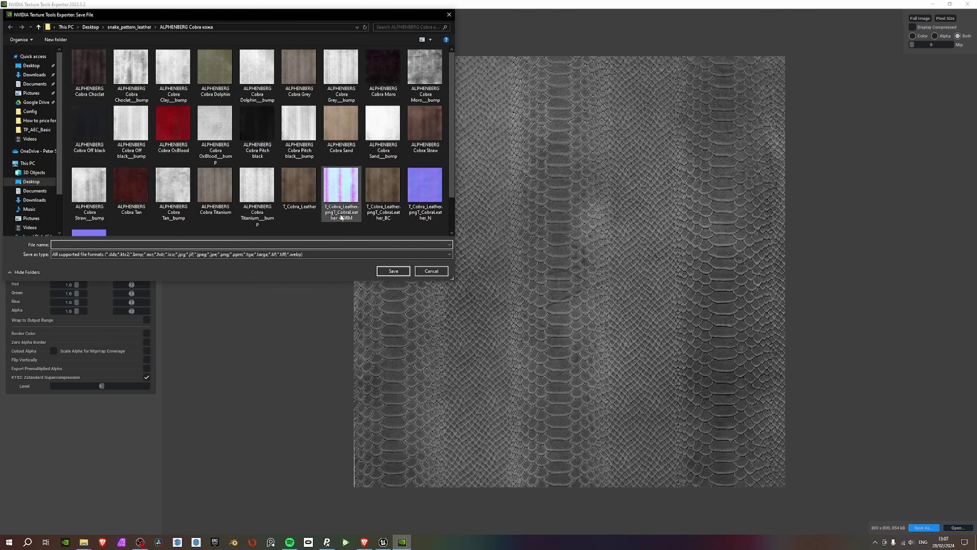
{"action": "scroll", "coordinate": [250, 210], "scroll_direction": "down", "scroll_amount": 1}
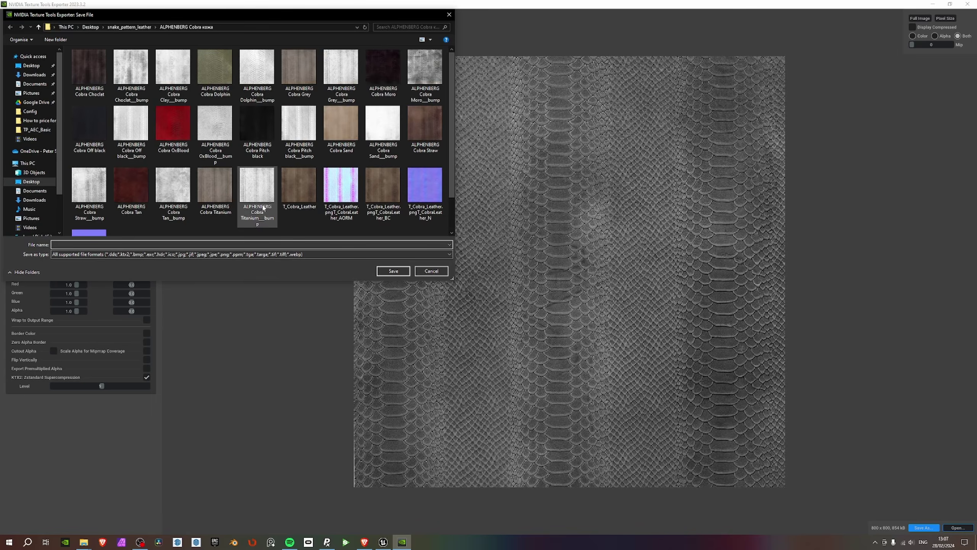
{"action": "left_click", "coordinate": [89, 205]}
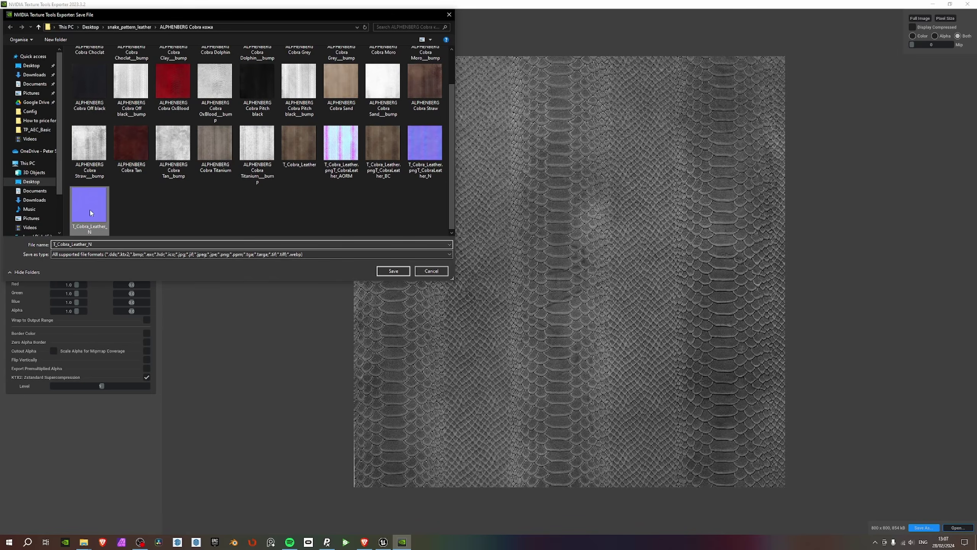
{"action": "left_click", "coordinate": [101, 243]}
{"action": "key", "text": "BackSpace"}
{"action": "type", "text": "R"}
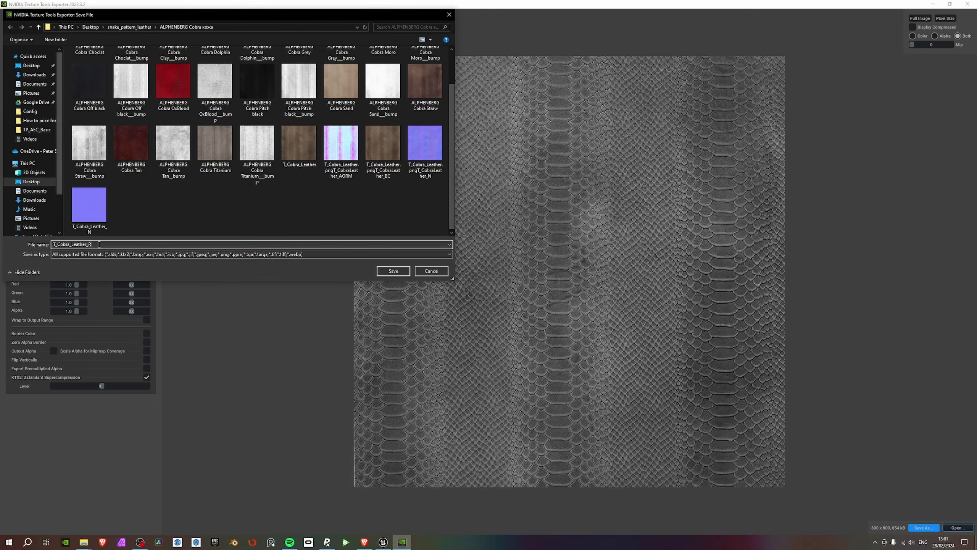
{"action": "left_click", "coordinate": [116, 254]}
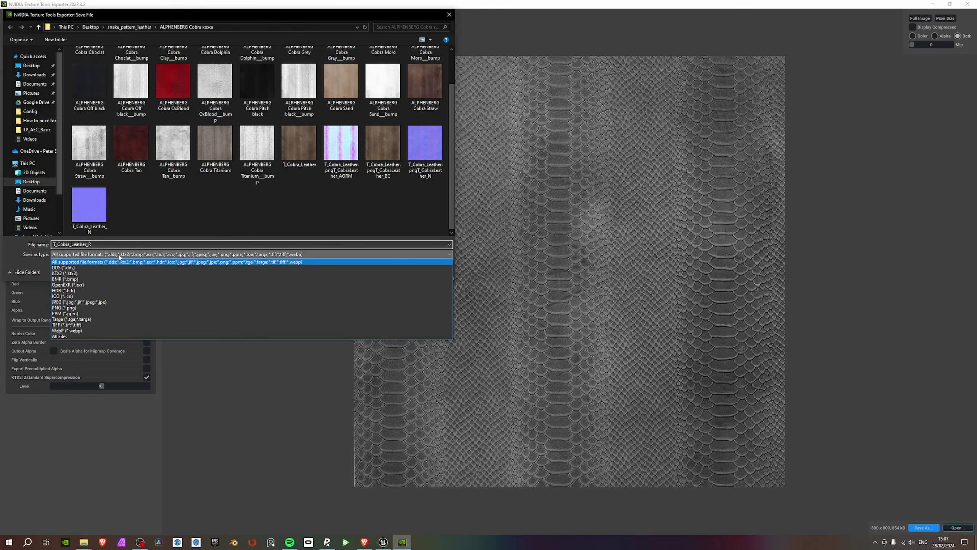
{"action": "left_click", "coordinate": [69, 315]}
{"action": "left_click", "coordinate": [403, 271]}
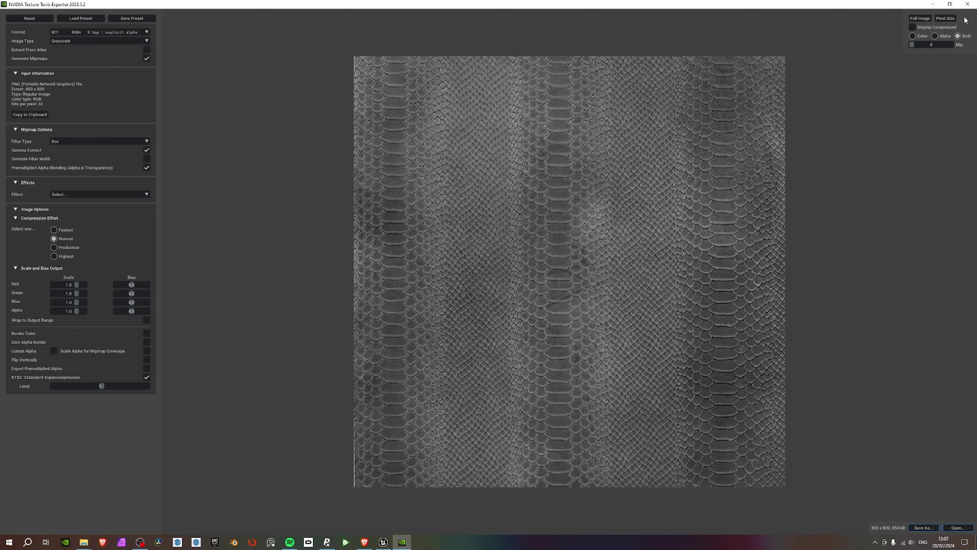
Close NVIDIA Texture Tools Exporter, switch to PixPlant and open the Transform settings for the base color map.
{"action": "left_click", "coordinate": [967, 4]}
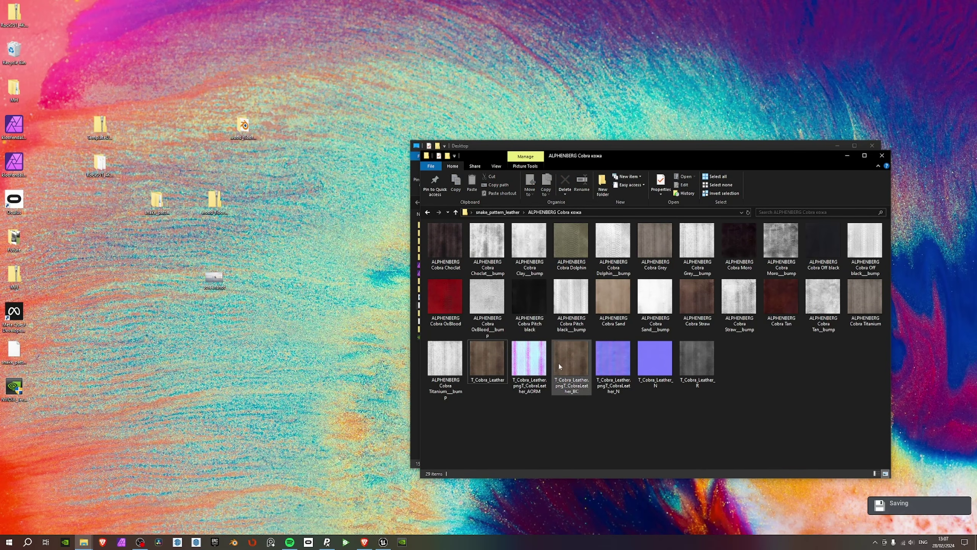
{"action": "left_click", "coordinate": [562, 364]}
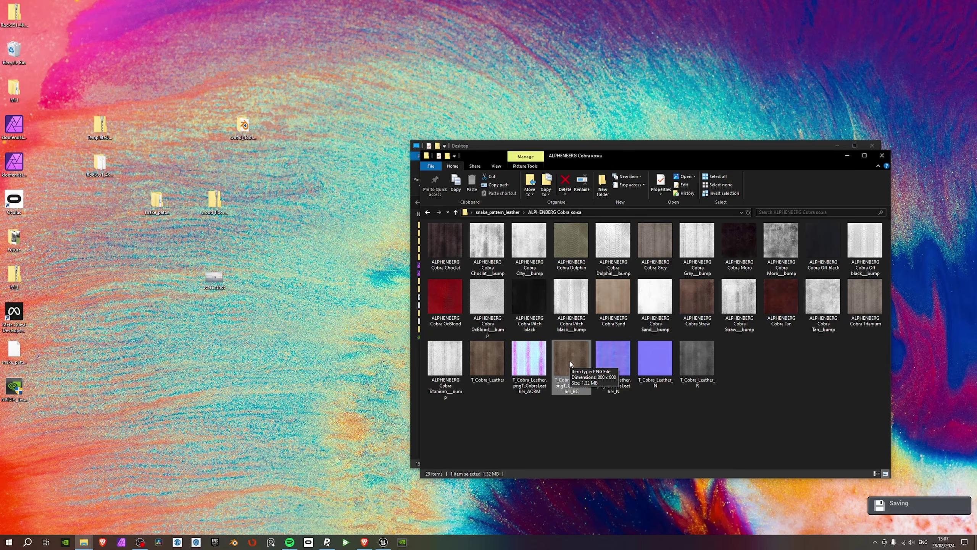
{"action": "left_click", "coordinate": [327, 542]}
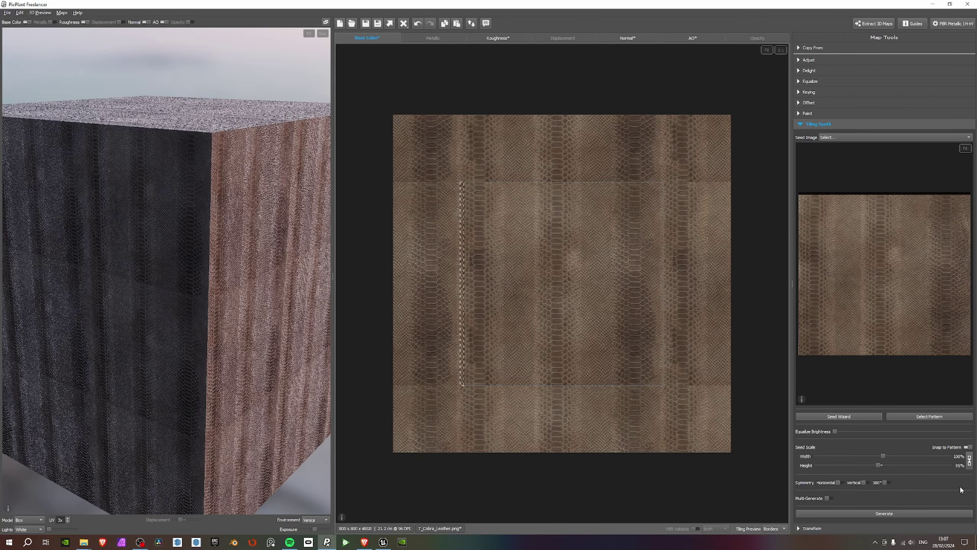
{"action": "left_click", "coordinate": [804, 528]}
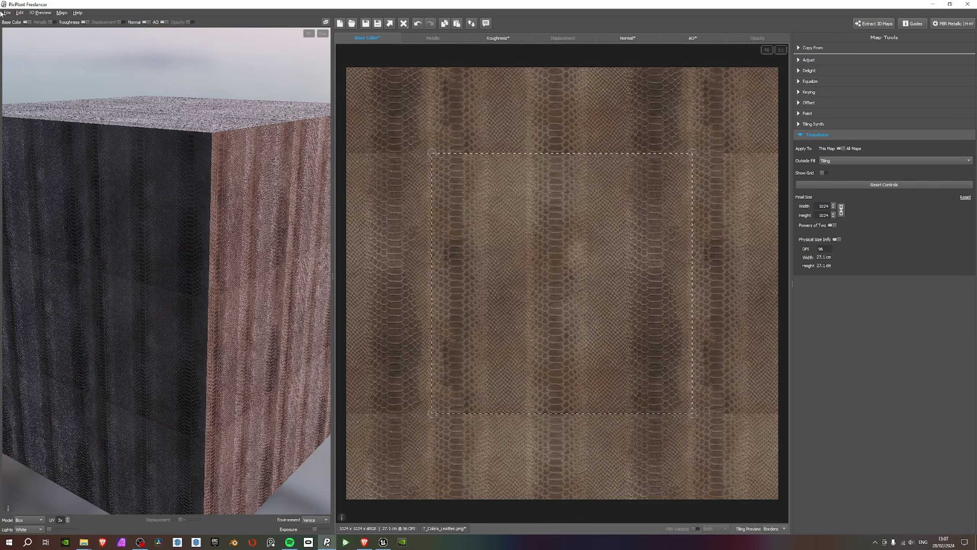
Review the roughness, normal and AO maps, finishing on the roughness map.
{"action": "left_click", "coordinate": [508, 38]}
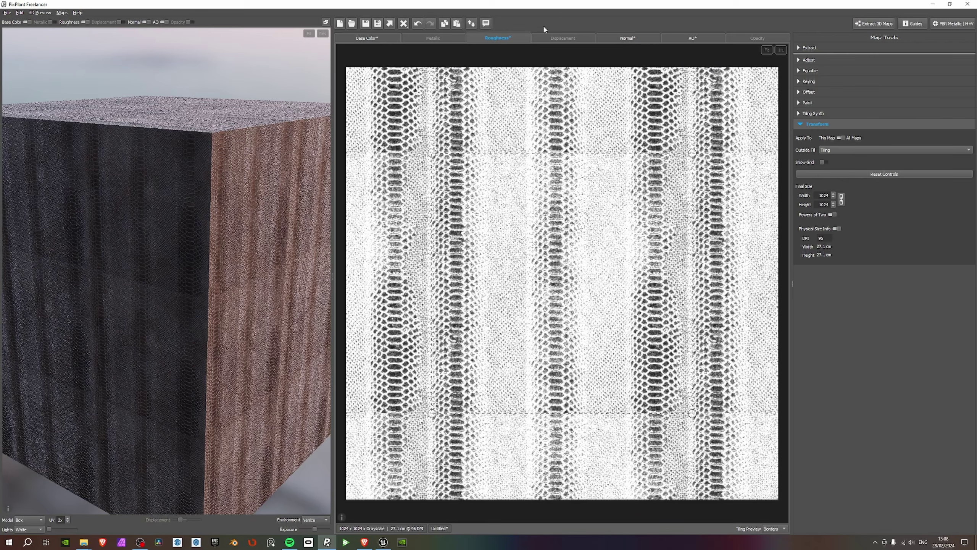
{"action": "left_click", "coordinate": [630, 41]}
{"action": "left_click", "coordinate": [688, 40]}
{"action": "left_click", "coordinate": [496, 38]}
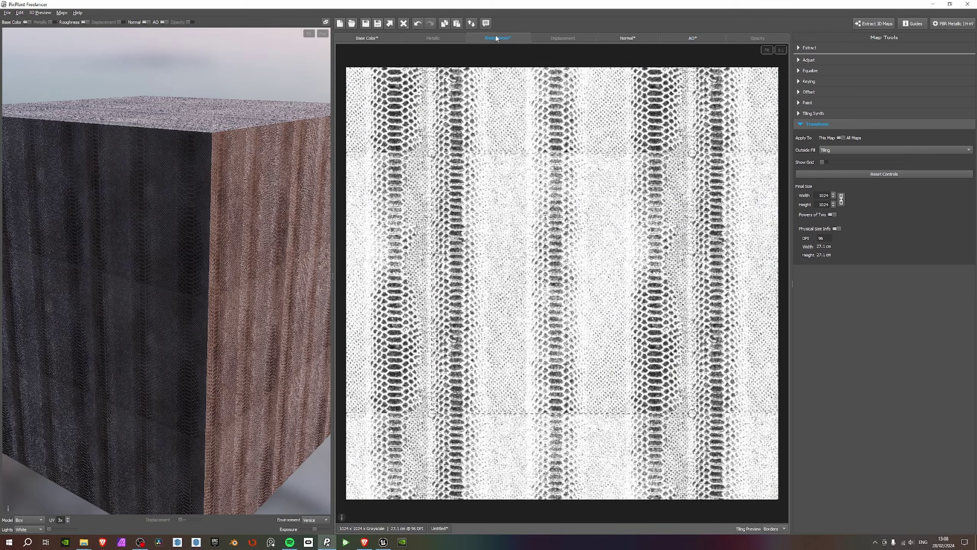
Export the maps with the Unreal preset and base name T_CobraLeather, and refresh the ALPHENBERG Cobra кожа folder.
{"action": "left_click", "coordinate": [382, 38]}
{"action": "left_click", "coordinate": [390, 23]}
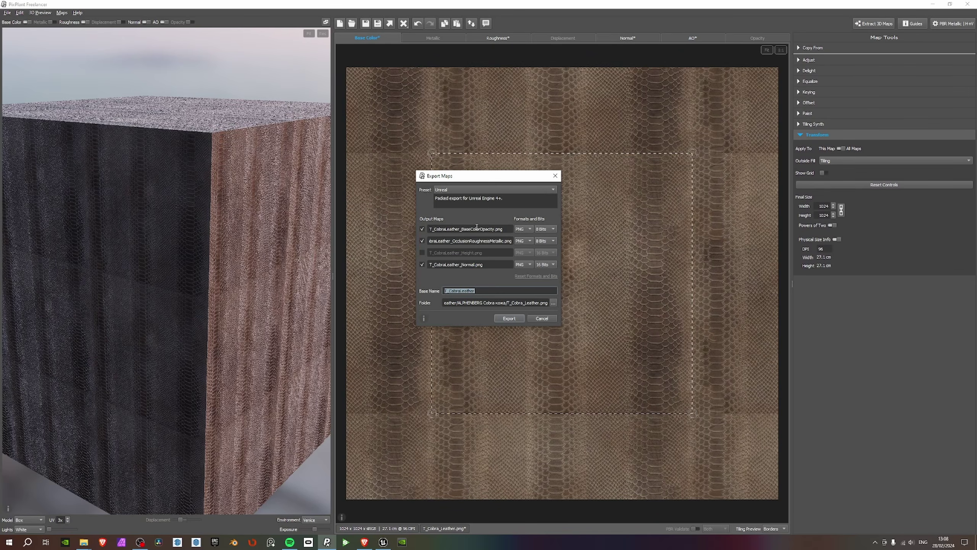
{"action": "mouse_move", "coordinate": [463, 229]}
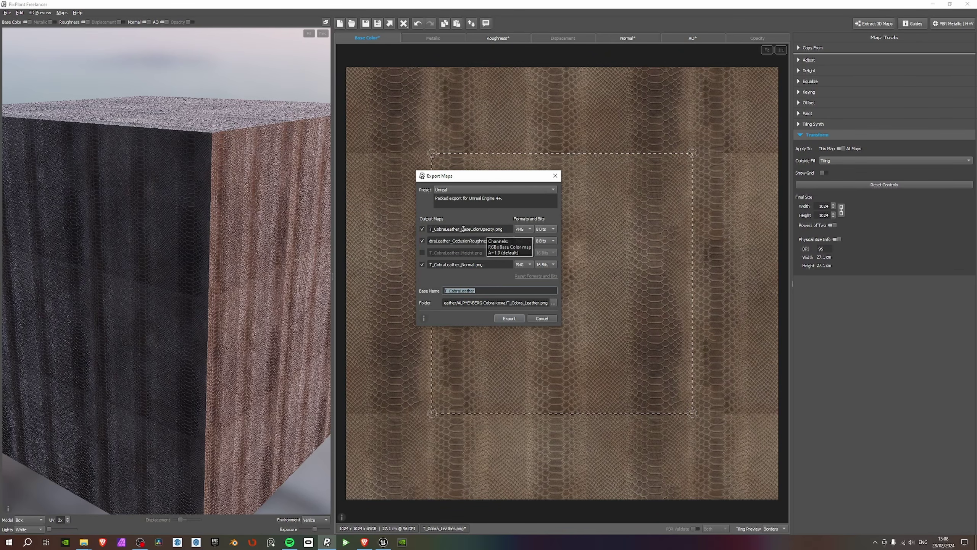
{"action": "left_click_drag", "start_coordinate": [464, 228], "coordinate": [494, 231]}
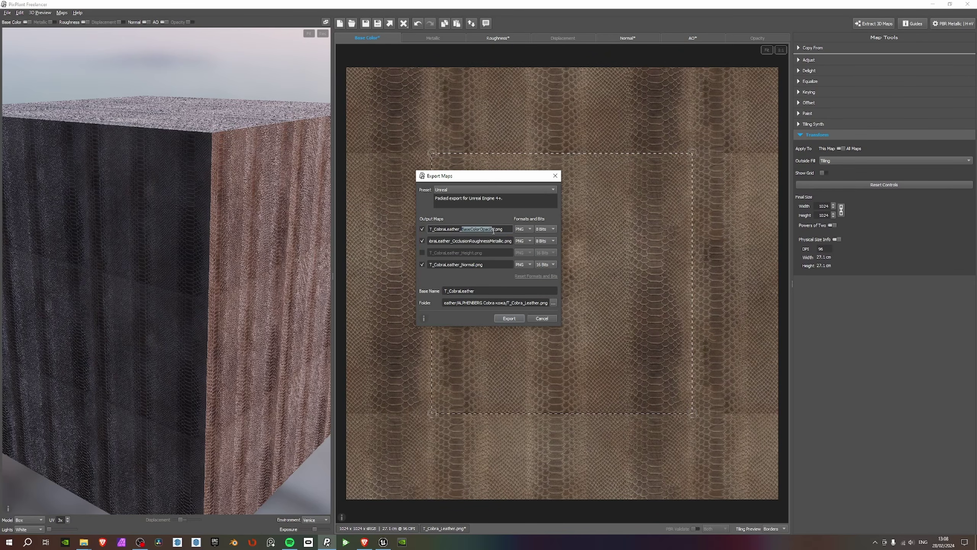
{"action": "left_click", "coordinate": [509, 318]}
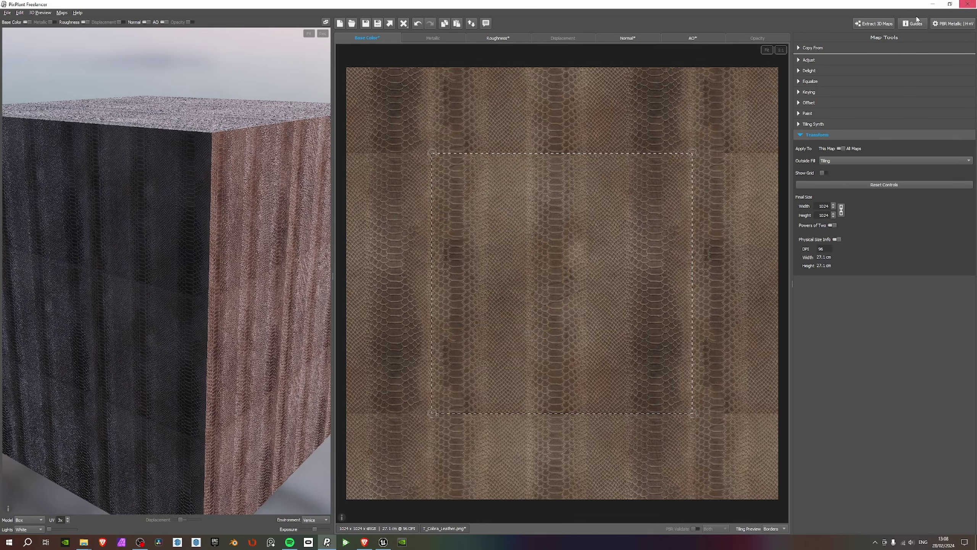
{"action": "left_click", "coordinate": [932, 3]}
{"action": "left_click", "coordinate": [687, 427]}
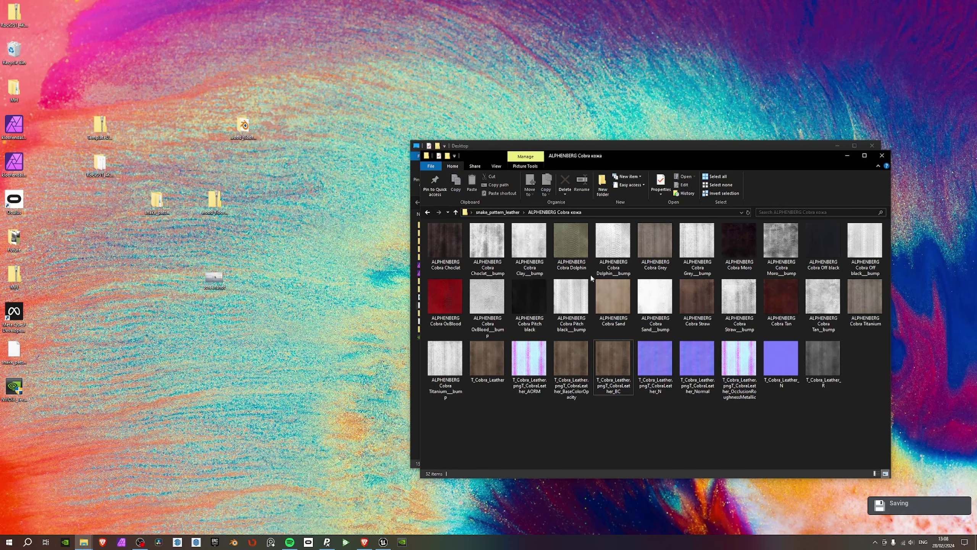
{"action": "left_click", "coordinate": [748, 213]}
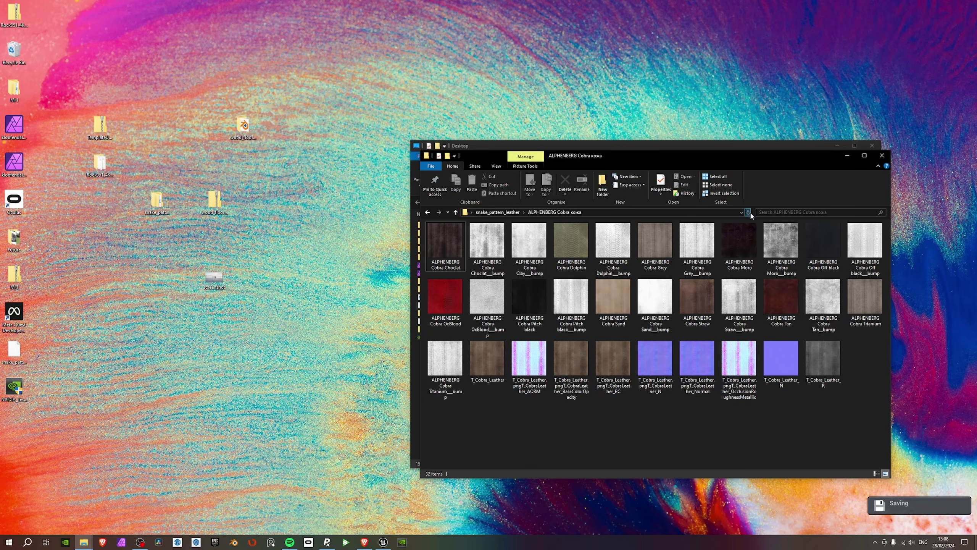
Import T_Cobra_Leather, its _N and _R maps and the exported BaseColorOpacity, Normal and OcclusionRoughnessMetallic maps into Unreal Engine's Textures/Leathers folder.
{"action": "left_click", "coordinate": [695, 368]}
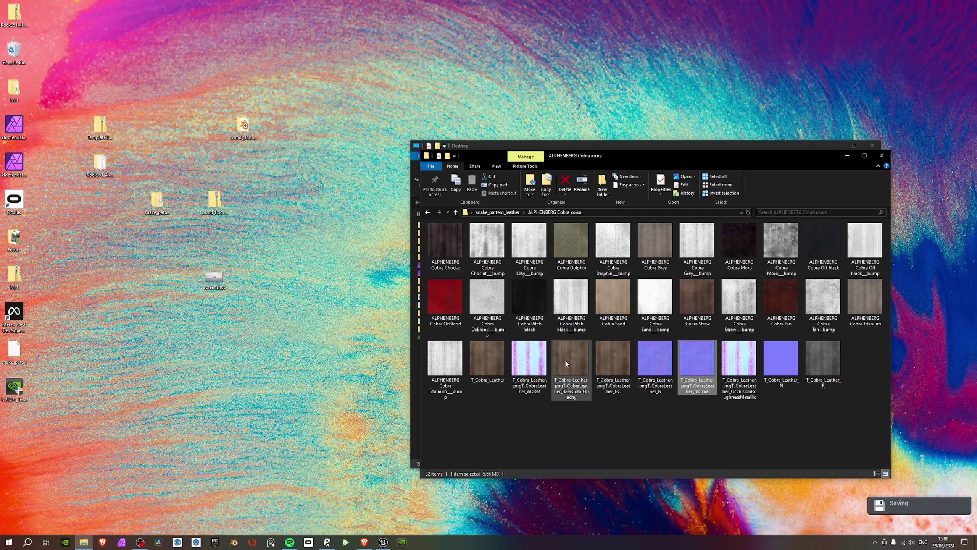
{"action": "left_click", "coordinate": [753, 392], "text": "ctrl"}
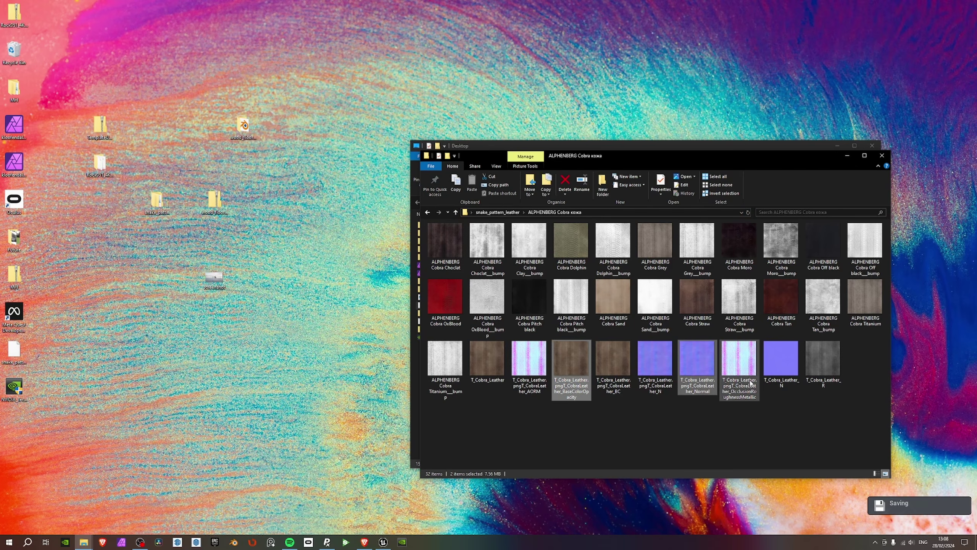
{"action": "left_click", "coordinate": [749, 382], "text": "ctrl"}
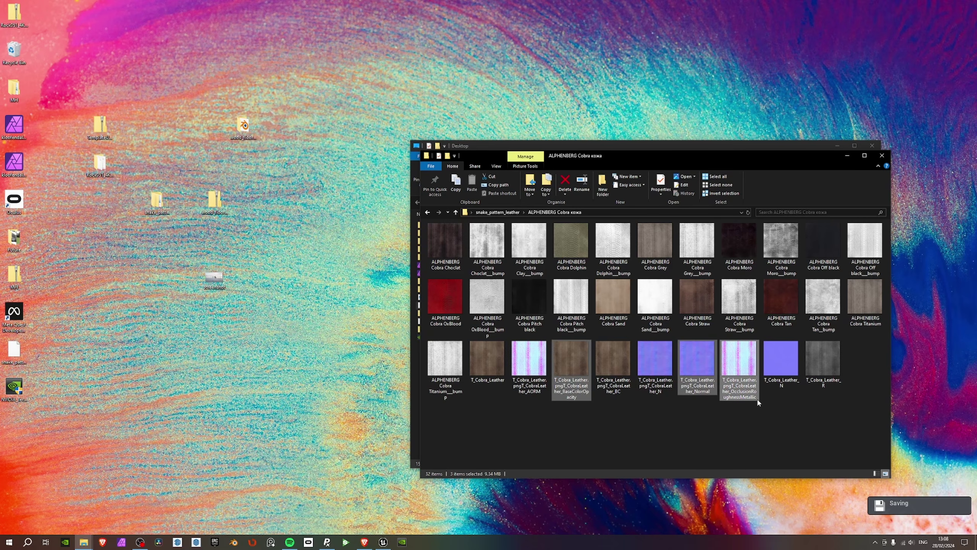
{"action": "left_click", "coordinate": [782, 362], "text": "ctrl"}
{"action": "left_click", "coordinate": [823, 359], "text": "ctrl"}
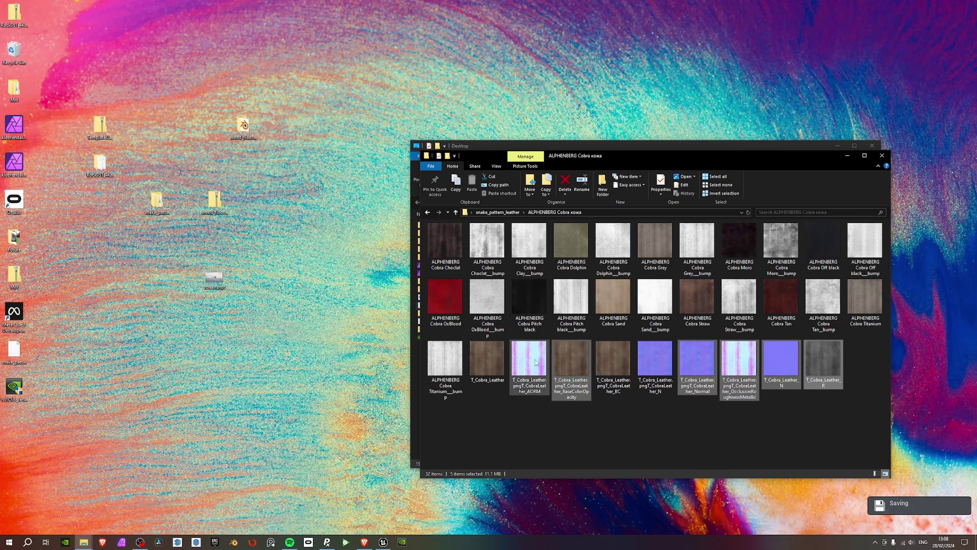
{"action": "left_click", "coordinate": [498, 363], "text": "ctrl"}
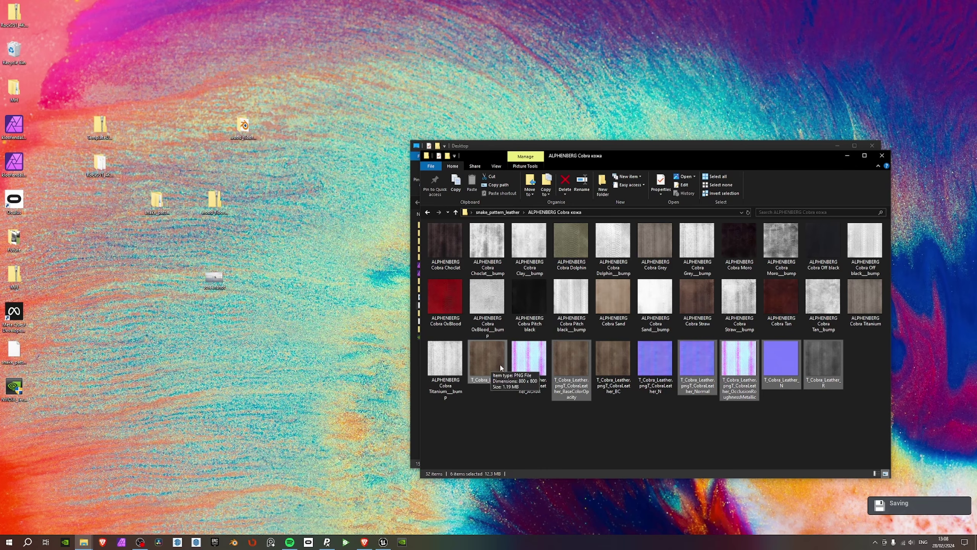
{"action": "left_click", "coordinate": [383, 541]}
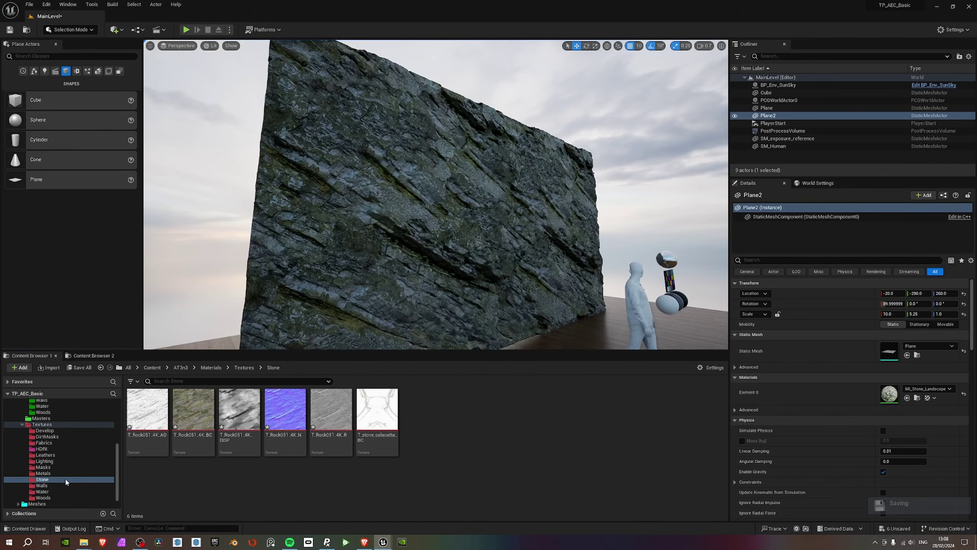
{"action": "left_click", "coordinate": [45, 455]}
{"action": "key", "text": "alt+Tab"}
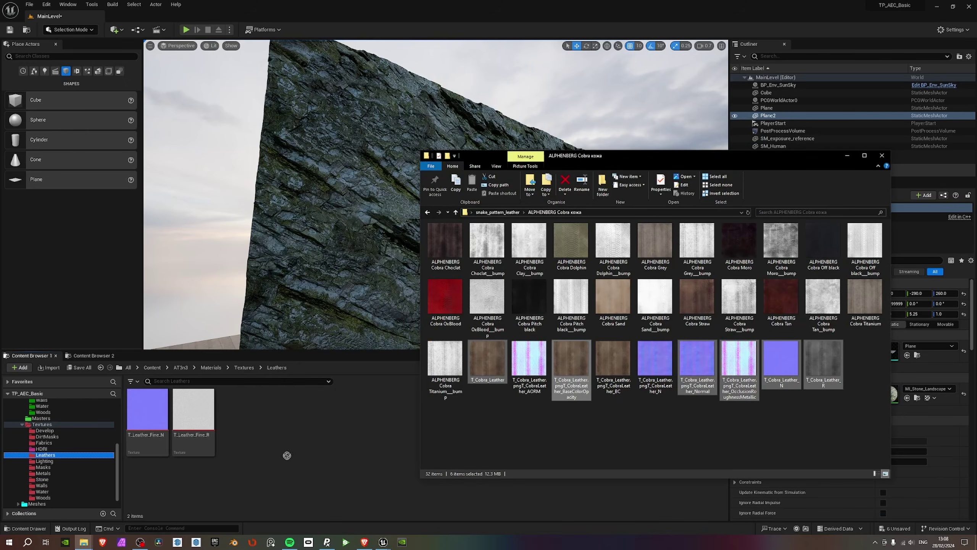
{"action": "left_click_drag", "start_coordinate": [308, 431], "coordinate": [308, 430]}
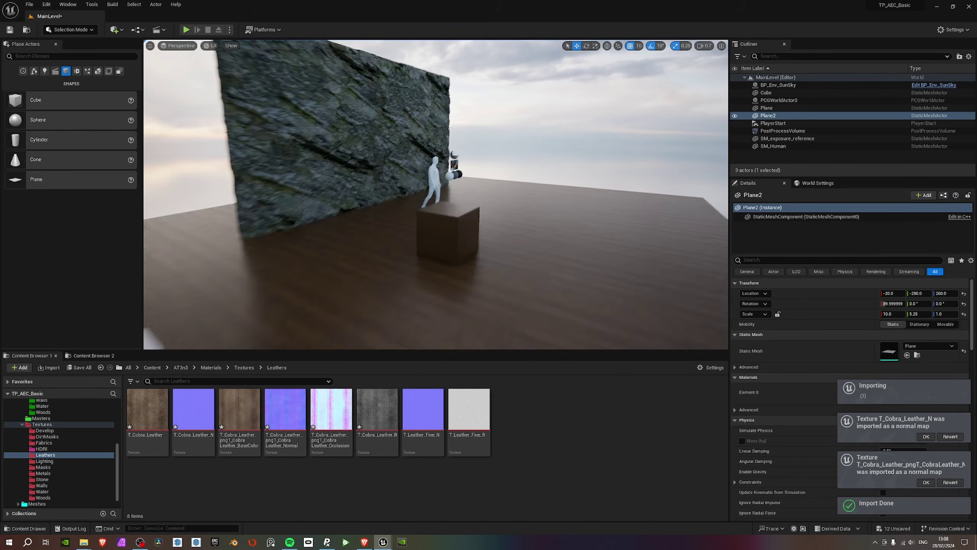
Duplicate MI_Leather_Fine_Black in the Instances/Leathers folder and apply the copy to the cube.
{"action": "left_click", "coordinate": [447, 225]}
{"action": "mouse_move", "coordinate": [410, 242]}
{"action": "right_mouse_down"}
{"action": "mouse_move", "coordinate": [446, 235]}
{"action": "mouse_move", "coordinate": [410, 242]}
{"action": "mouse_move", "coordinate": [410, 257]}
{"action": "mouse_move", "coordinate": [431, 257]}
{"action": "mouse_move", "coordinate": [410, 258]}
{"action": "right_mouse_up"}
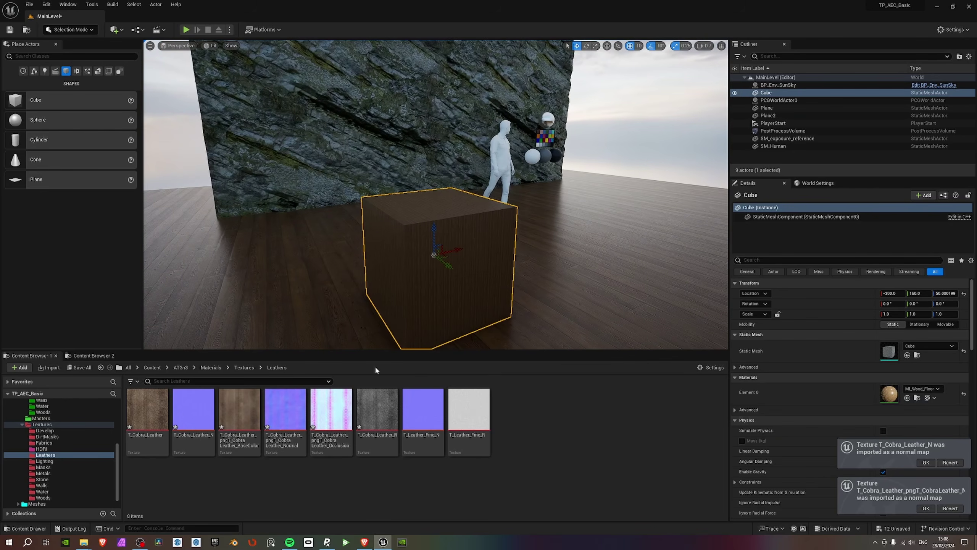
{"action": "scroll", "coordinate": [56, 458], "scroll_direction": "up", "scroll_amount": 3}
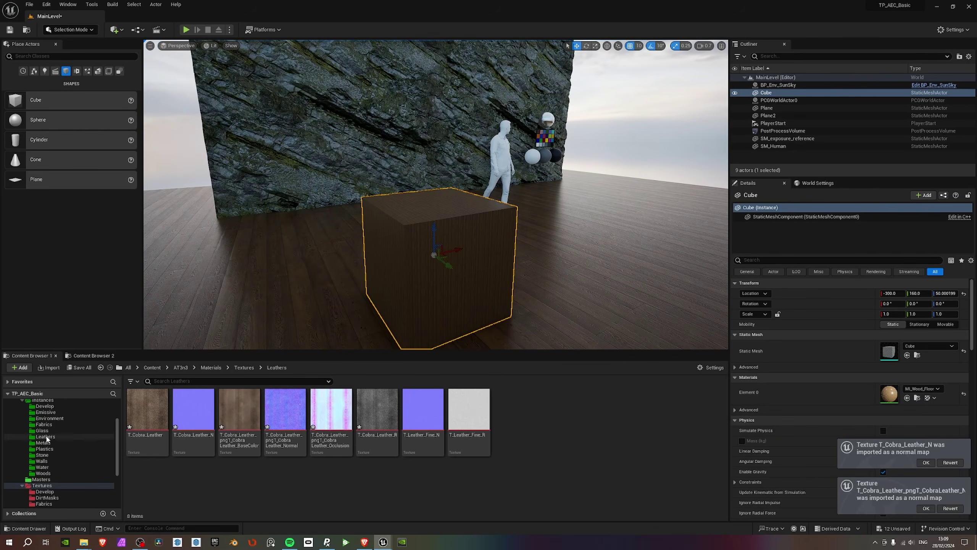
{"action": "left_click", "coordinate": [46, 437]}
{"action": "right_click", "coordinate": [175, 419]}
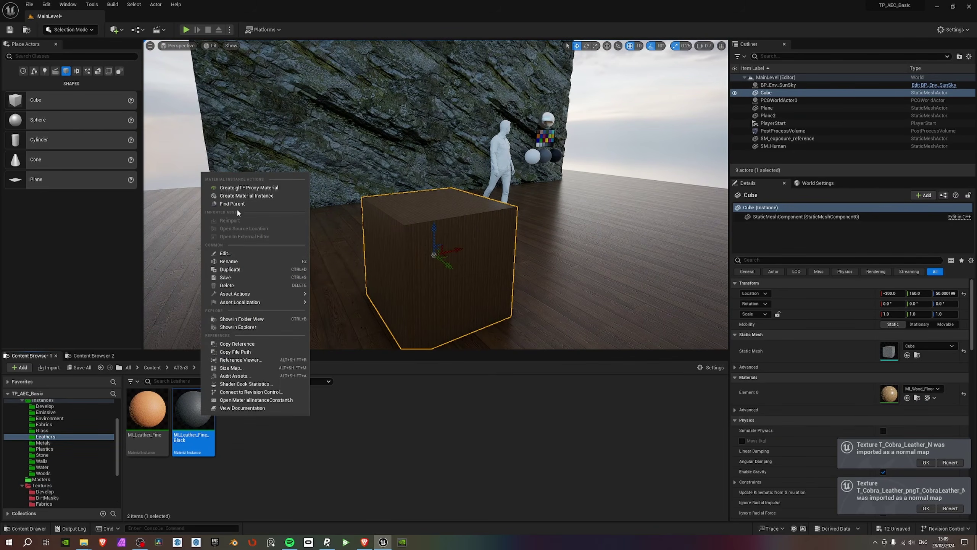
{"action": "left_click", "coordinate": [300, 267]}
{"action": "key", "text": "Return"}
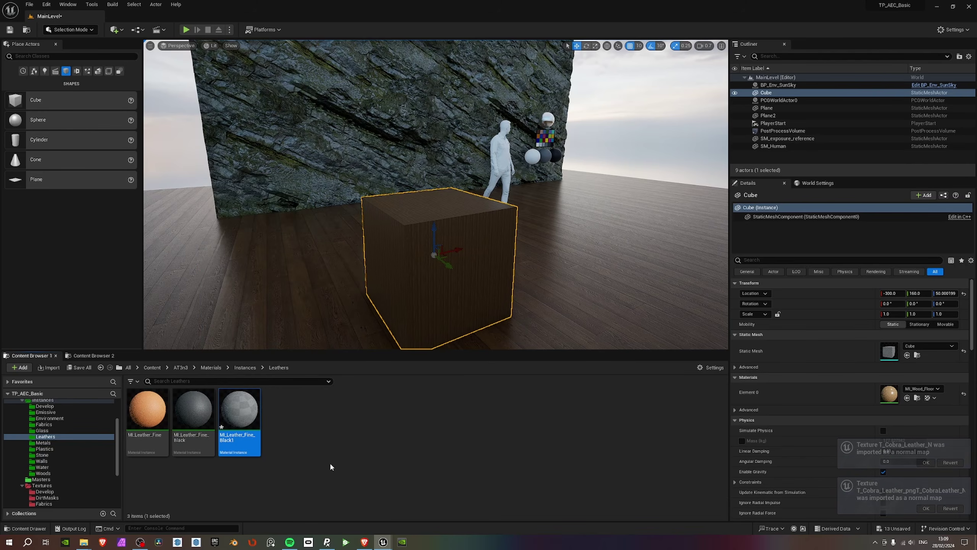
{"action": "left_click_drag", "start_coordinate": [239, 410], "coordinate": [440, 260]}
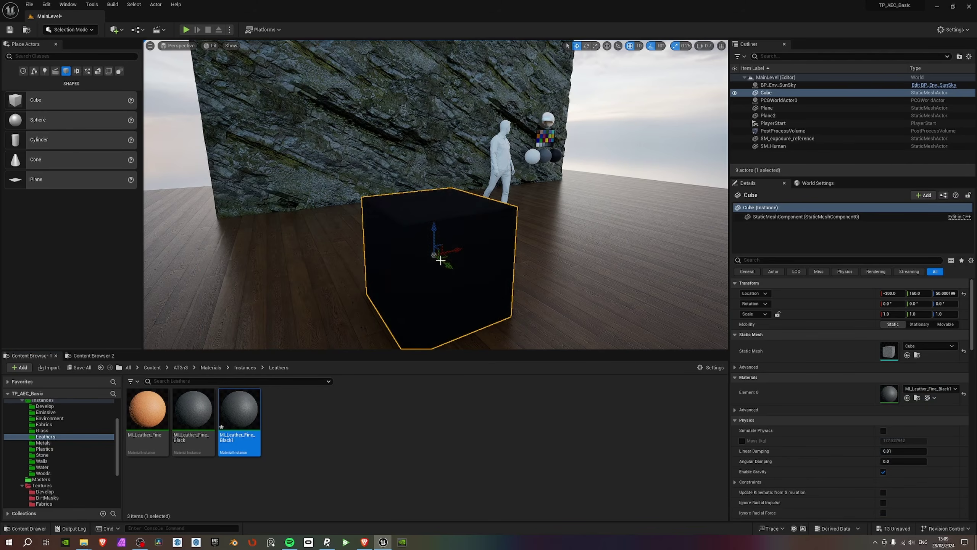
In the duplicated leather instance, enable Use Texture Map and Tint Variation, and assign the cobra BaseColorOpacity texture as Base Color.
{"action": "double_click", "coordinate": [260, 403]}
{"action": "left_click_drag", "start_coordinate": [864, 39], "coordinate": [664, 47]}
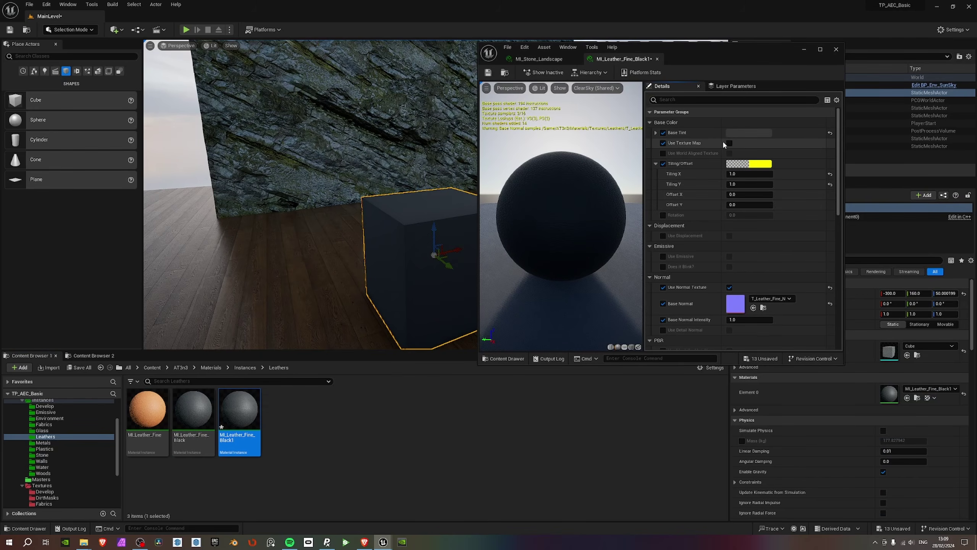
{"action": "left_click", "coordinate": [729, 143]}
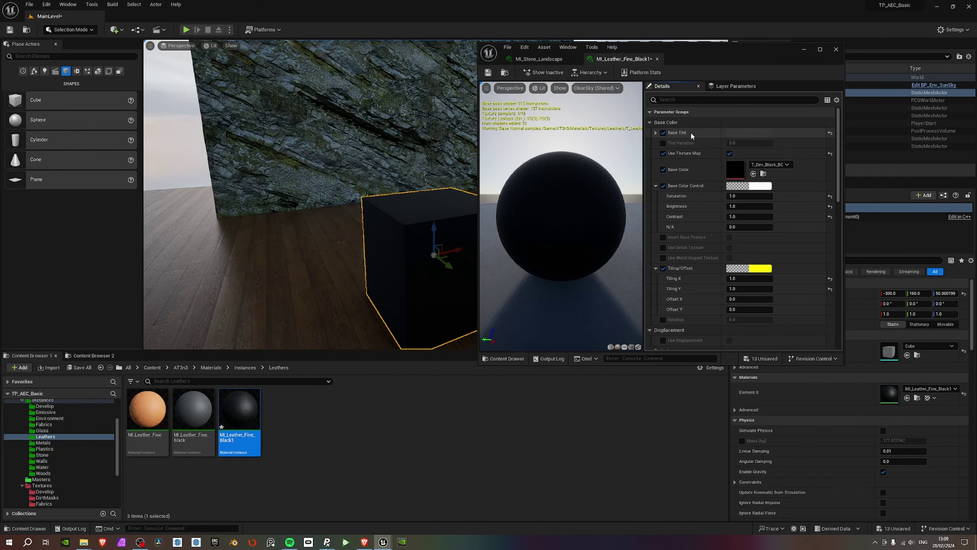
{"action": "left_click", "coordinate": [663, 143]}
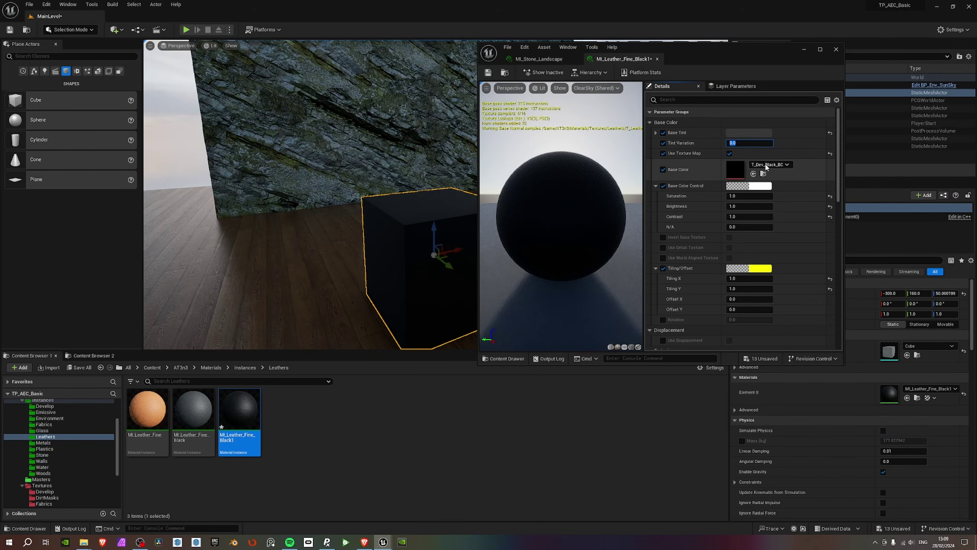
{"action": "scroll", "coordinate": [47, 483], "scroll_direction": "down", "scroll_amount": 3}
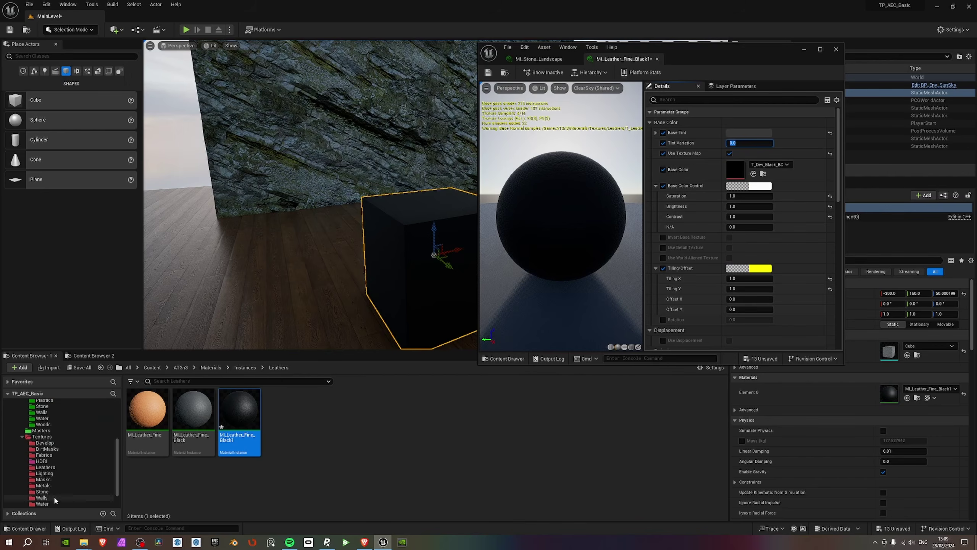
{"action": "left_click", "coordinate": [46, 467]}
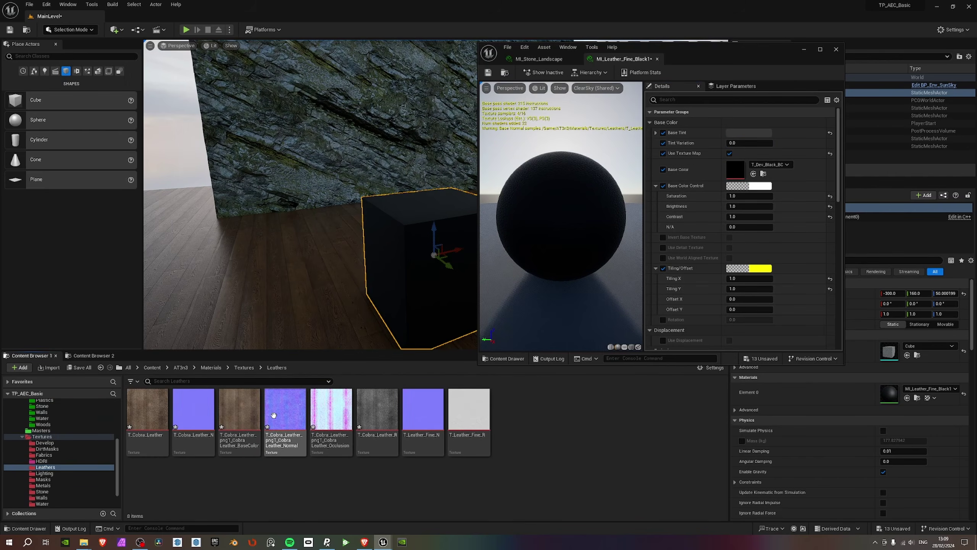
{"action": "left_click", "coordinate": [243, 415]}
{"action": "left_click_drag", "start_coordinate": [244, 420], "coordinate": [735, 170]}
Assign the PixPlant cobra Normal texture as Base Normal and the OcclusionRoughnessMetallic texture as PBR Mask Map.
{"action": "scroll", "coordinate": [711, 257], "scroll_direction": "down", "scroll_amount": 4}
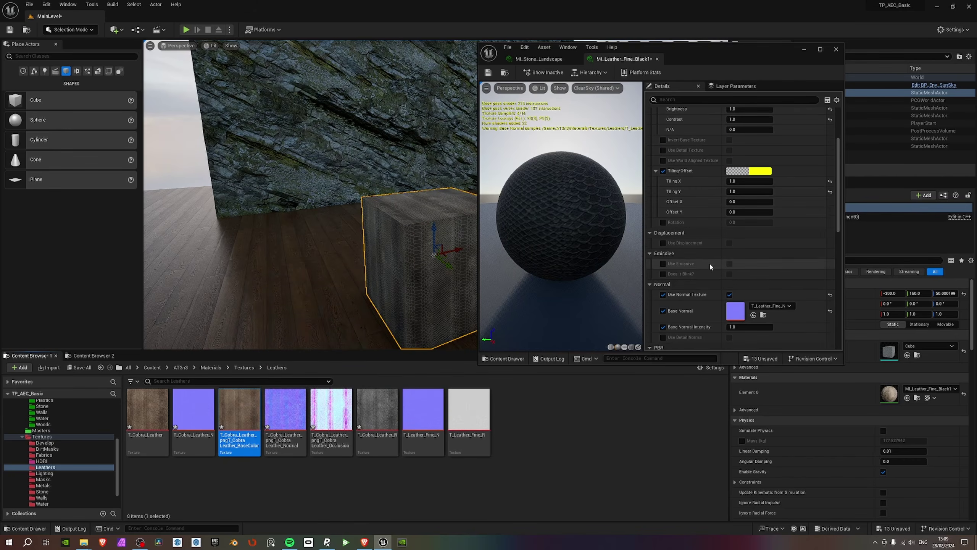
{"action": "scroll", "coordinate": [708, 254], "scroll_direction": "up", "scroll_amount": 1}
{"action": "scroll", "coordinate": [730, 208], "scroll_direction": "up", "scroll_amount": 1}
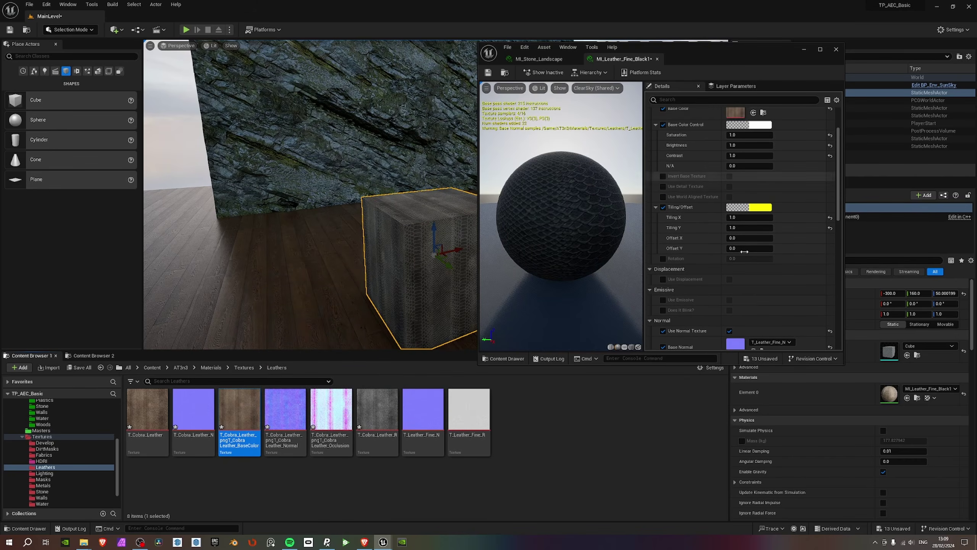
{"action": "scroll", "coordinate": [723, 230], "scroll_direction": "down", "scroll_amount": 4}
{"action": "left_click_drag", "start_coordinate": [276, 401], "coordinate": [727, 226]}
{"action": "left_click", "coordinate": [330, 412]}
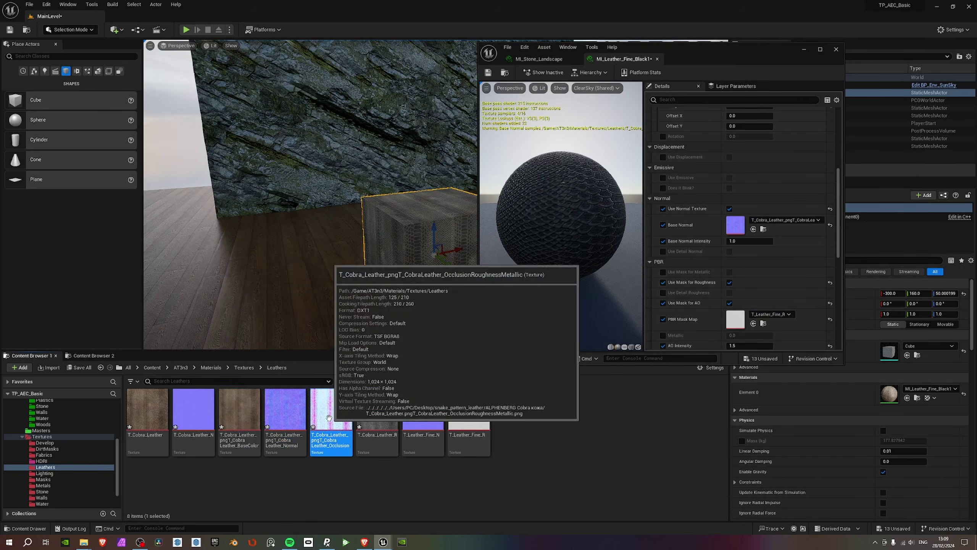
{"action": "left_click_drag", "start_coordinate": [330, 412], "coordinate": [739, 322]}
Set Tiling X and Tiling Y to 2 and inspect the cobra leather on the cube up close.
{"action": "right_click_drag", "start_coordinate": [307, 231], "coordinate": [294, 183]}
{"action": "scroll", "coordinate": [813, 215], "scroll_direction": "up", "scroll_amount": 3}
{"action": "scroll", "coordinate": [813, 218], "scroll_direction": "up", "scroll_amount": 2}
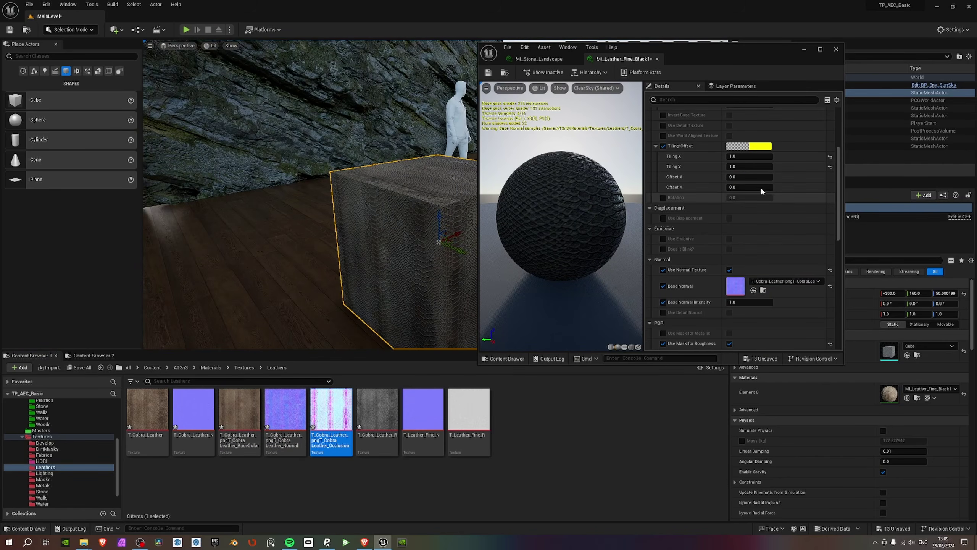
{"action": "left_click", "coordinate": [747, 156]}
{"action": "type", "text": "2"}
{"action": "key", "text": "Tab"}
{"action": "type", "text": "2"}
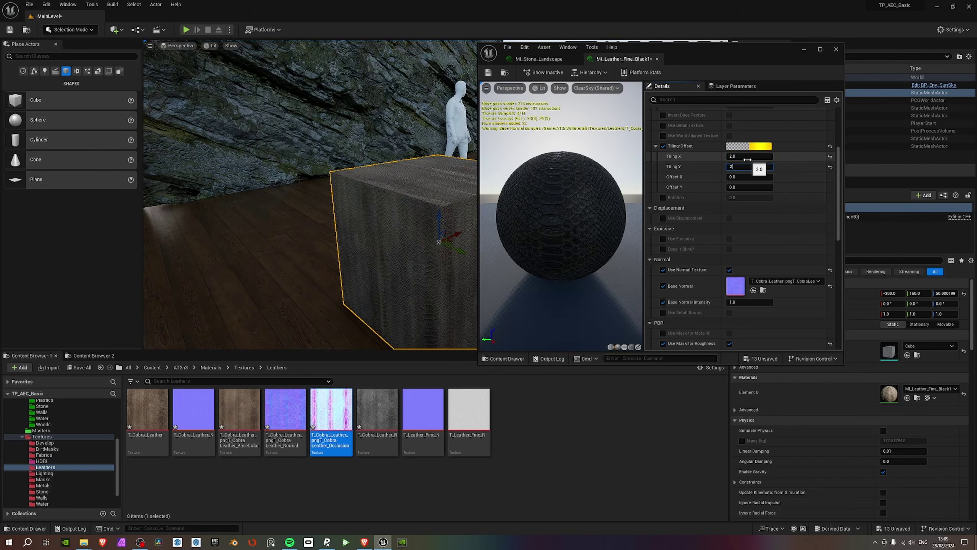
{"action": "right_click_drag", "start_coordinate": [447, 192], "coordinate": [396, 219]}
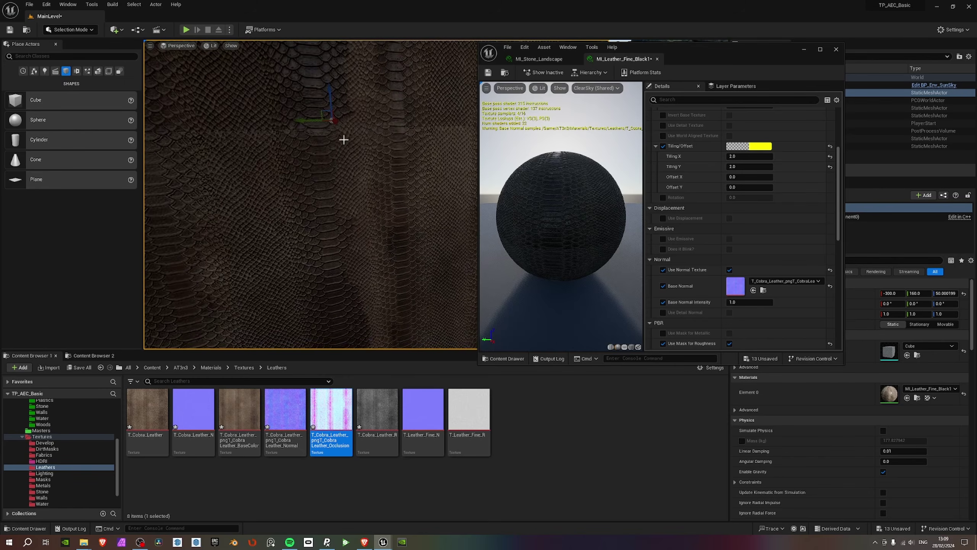
{"action": "right_click_drag", "start_coordinate": [347, 129], "coordinate": [321, 140]}
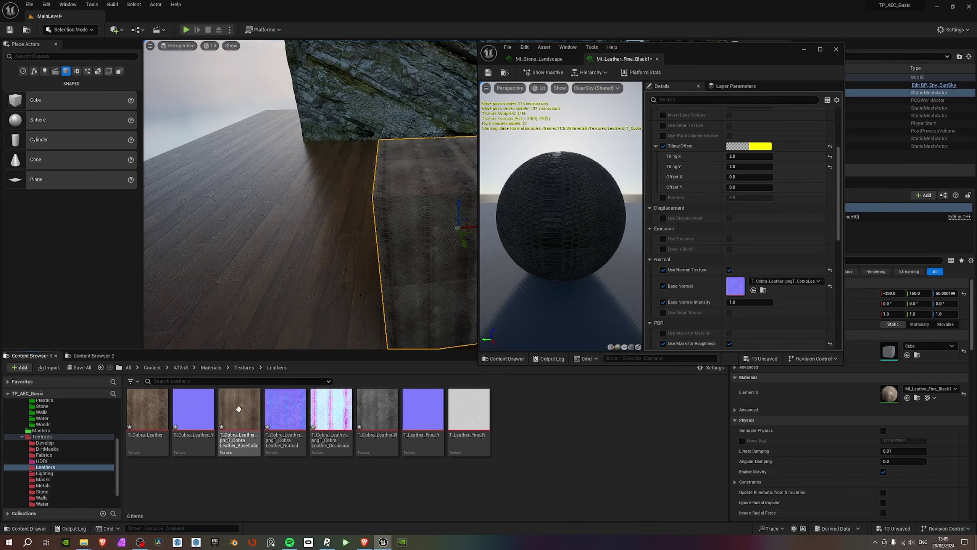
Replace the Base Normal with T_Cobra_Leather_N and the PBR Mask Map with T_Cobra_Leather_R.
{"action": "left_click_drag", "start_coordinate": [193, 409], "coordinate": [730, 285]}
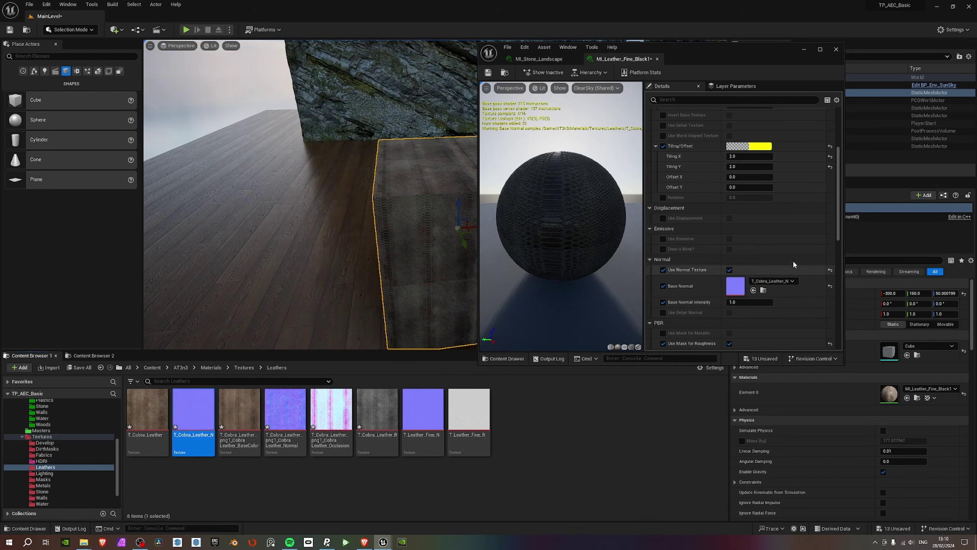
{"action": "scroll", "coordinate": [772, 271], "scroll_direction": "up", "scroll_amount": 5}
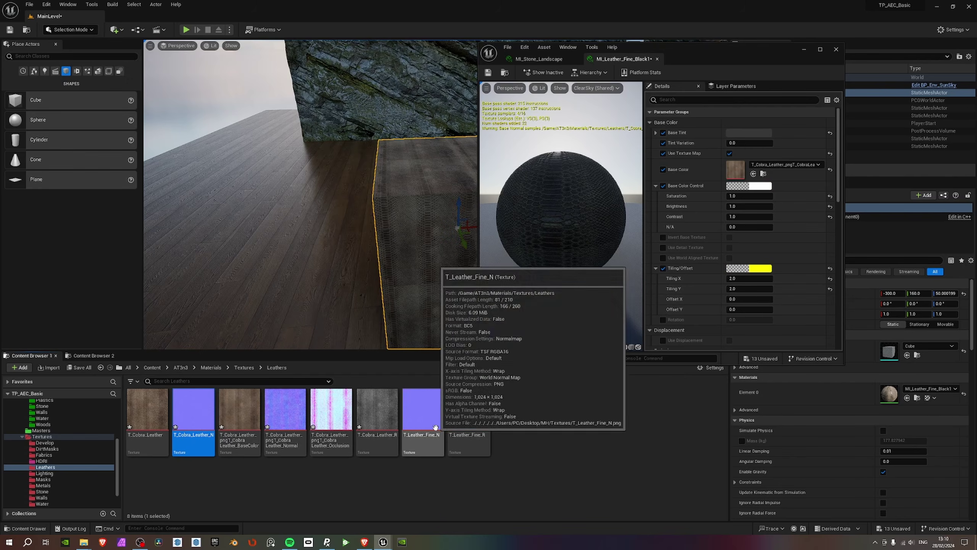
{"action": "left_click", "coordinate": [379, 413]}
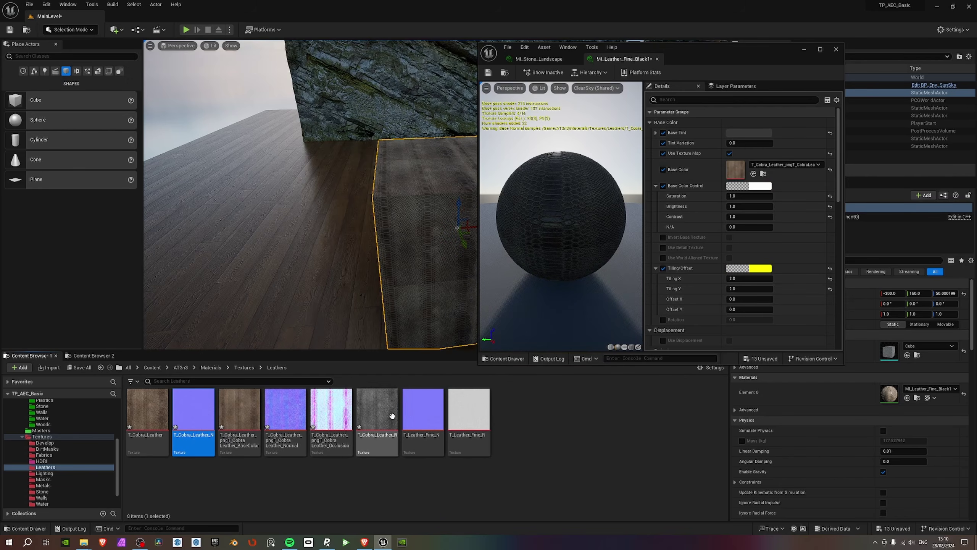
{"action": "left_click_drag", "start_coordinate": [380, 414], "coordinate": [739, 274]}
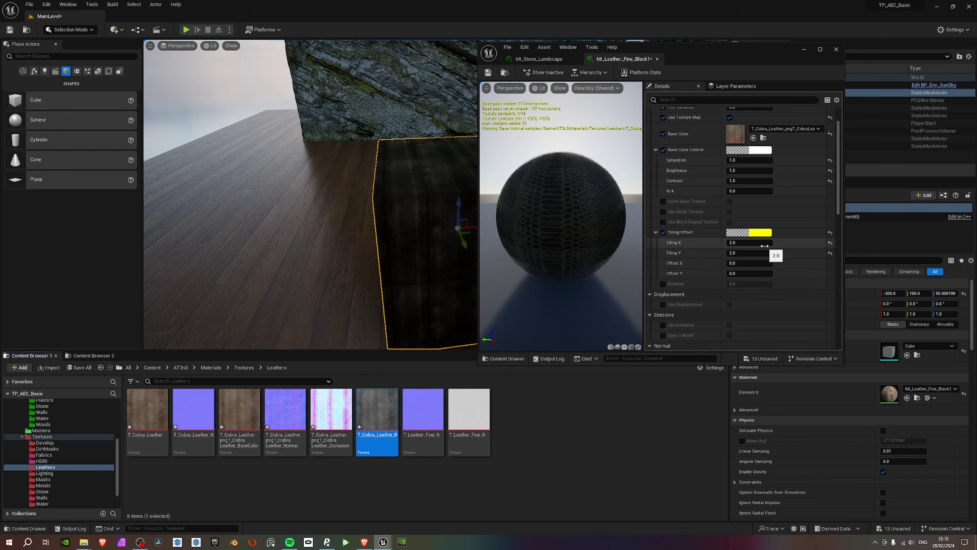
Assign the T_Cobra_Leather texture as the Base Color of the duplicated leather instance.
{"action": "left_click", "coordinate": [148, 412]}
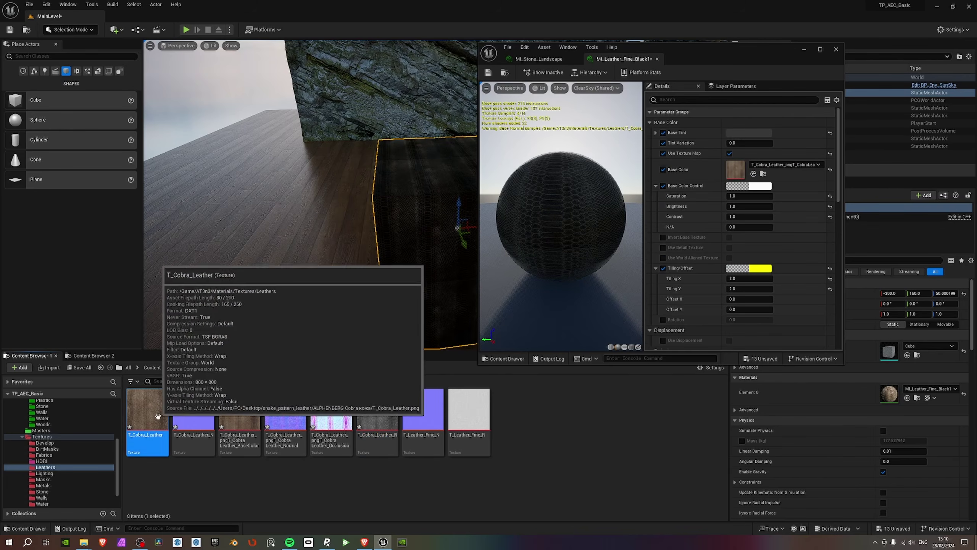
{"action": "left_click_drag", "start_coordinate": [147, 411], "coordinate": [737, 171]}
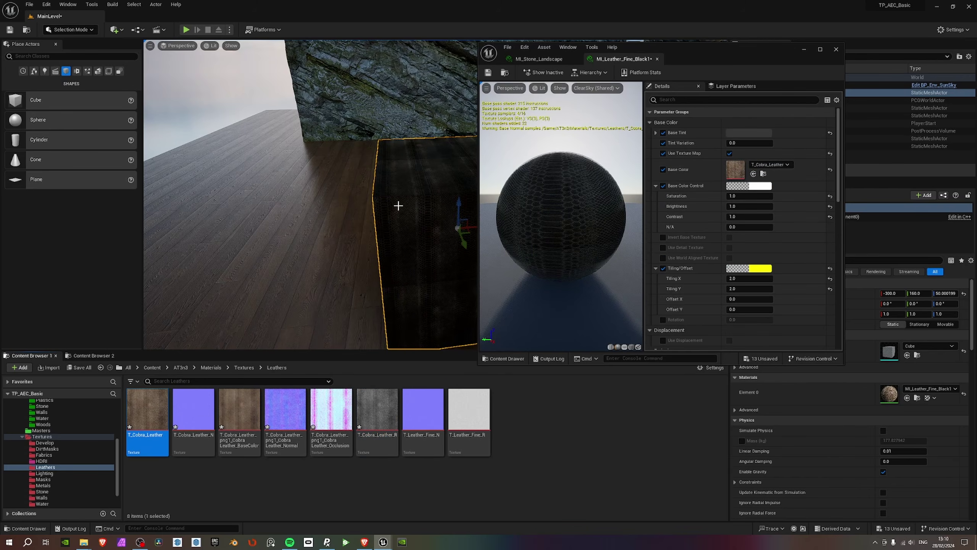
{"action": "right_click_drag", "start_coordinate": [397, 205], "coordinate": [527, 178]}
Raise the leather instance's Base Color Brightness to about 2.62 and its Roughness Bias to 0.708.
{"action": "scroll", "coordinate": [745, 280], "scroll_direction": "down", "scroll_amount": 10}
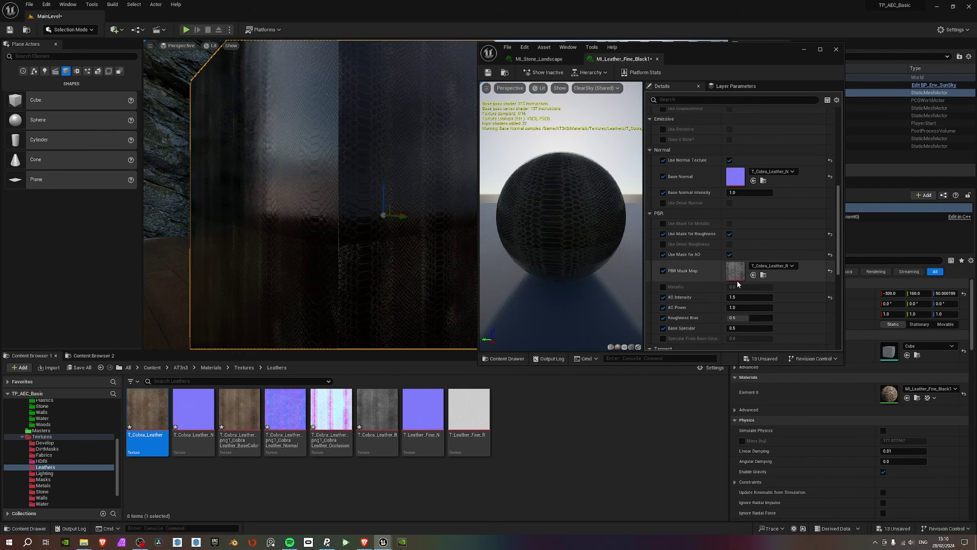
{"action": "mouse_move", "coordinate": [750, 281]}
{"action": "left_mouse_down"}
{"action": "mouse_move", "coordinate": [742, 280]}
{"action": "mouse_move", "coordinate": [757, 281]}
{"action": "left_mouse_up"}
{"action": "scroll", "coordinate": [783, 266], "scroll_direction": "up", "scroll_amount": 10}
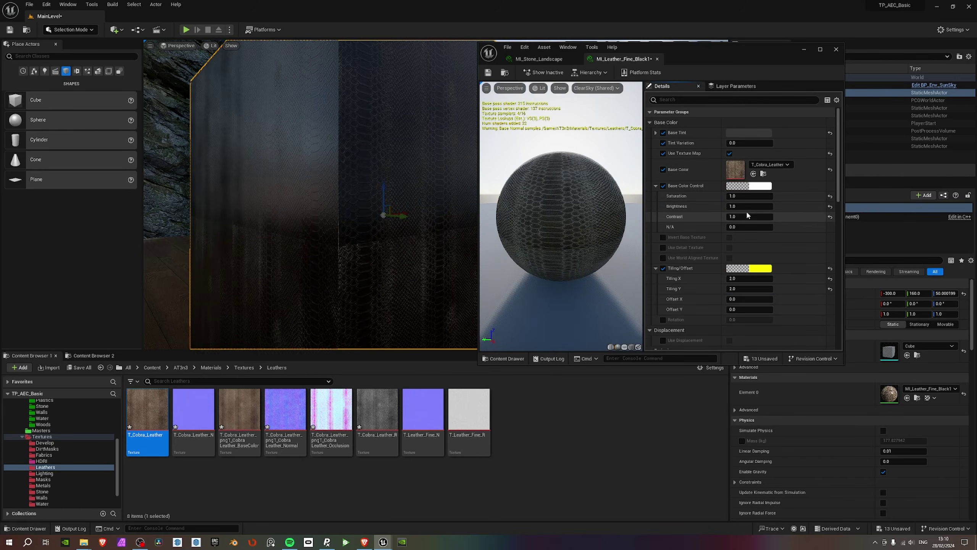
{"action": "left_click_drag", "start_coordinate": [748, 207], "coordinate": [802, 206]}
{"action": "right_click_drag", "start_coordinate": [328, 174], "coordinate": [327, 170]}
{"action": "scroll", "coordinate": [765, 263], "scroll_direction": "down", "scroll_amount": 10}
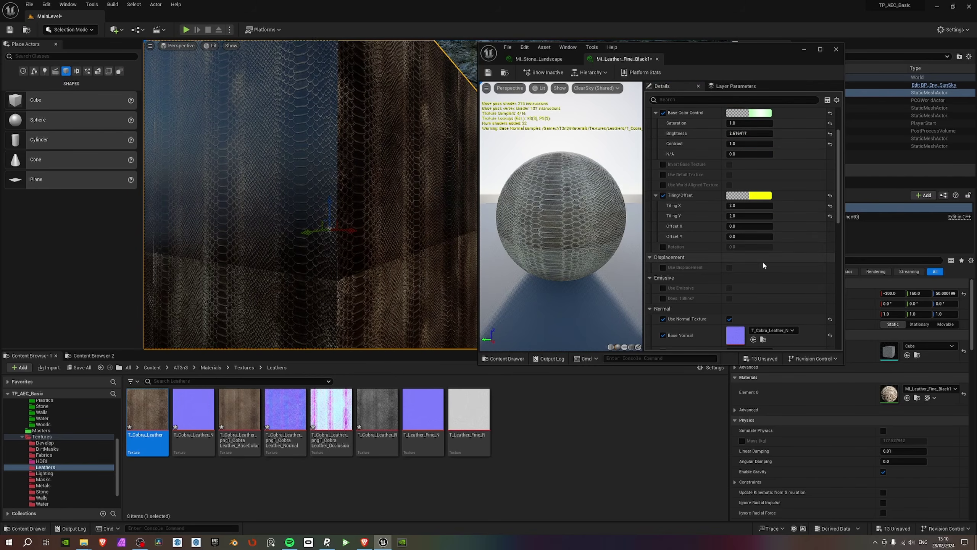
{"action": "left_click_drag", "start_coordinate": [754, 208], "coordinate": [773, 208]}
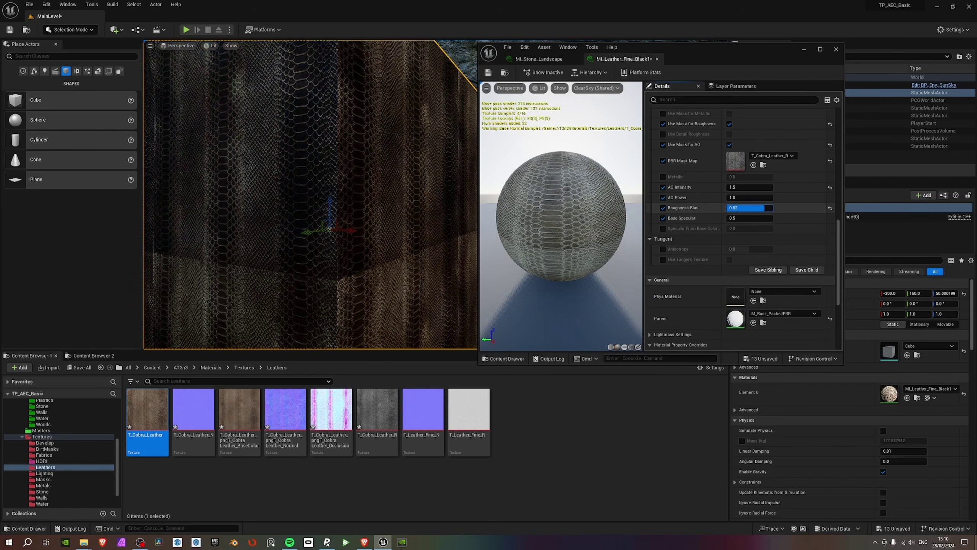
{"action": "left_click", "coordinate": [746, 217]}
{"action": "left_click_drag", "start_coordinate": [755, 219], "coordinate": [748, 219]}
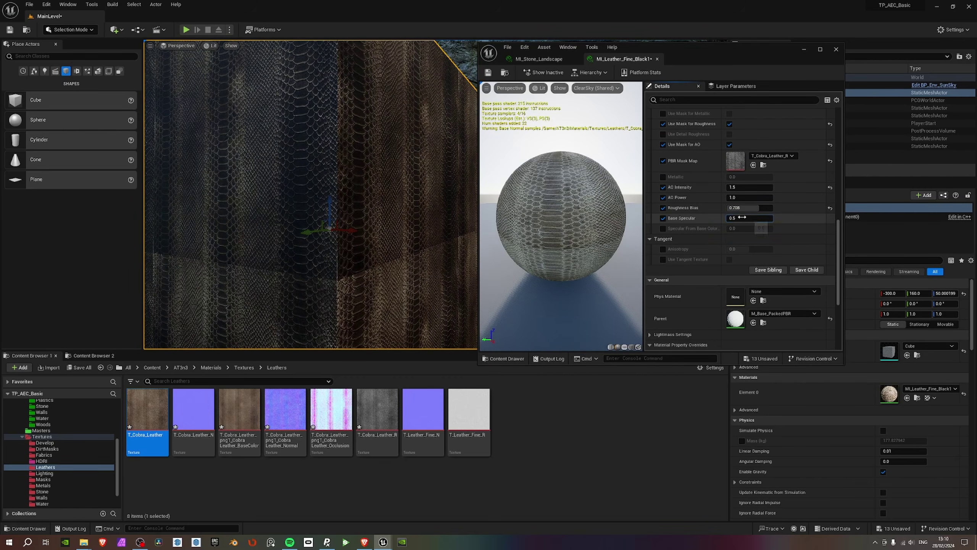
{"action": "key", "text": "ctrl+z"}
Turn off Use Mask for AO in the leather instance and disable that parameter's override.
{"action": "scroll", "coordinate": [752, 196], "scroll_direction": "up", "scroll_amount": 1}
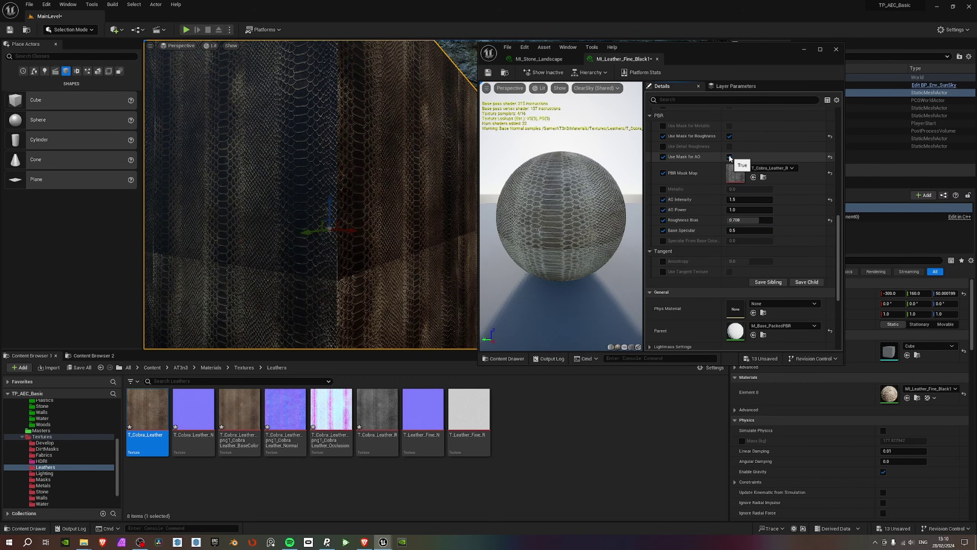
{"action": "left_click", "coordinate": [730, 157]}
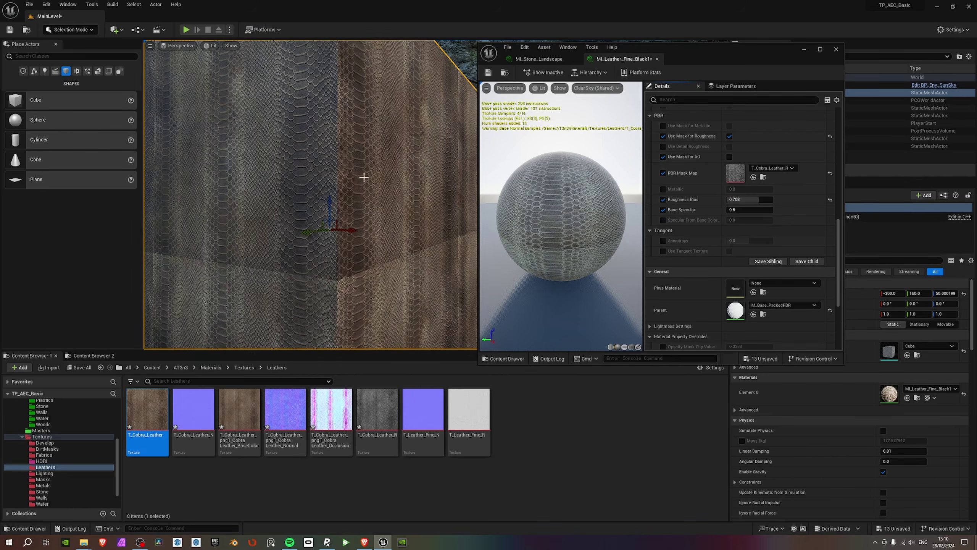
{"action": "left_click_drag", "start_coordinate": [375, 174], "coordinate": [320, 175], "text": "alt"}
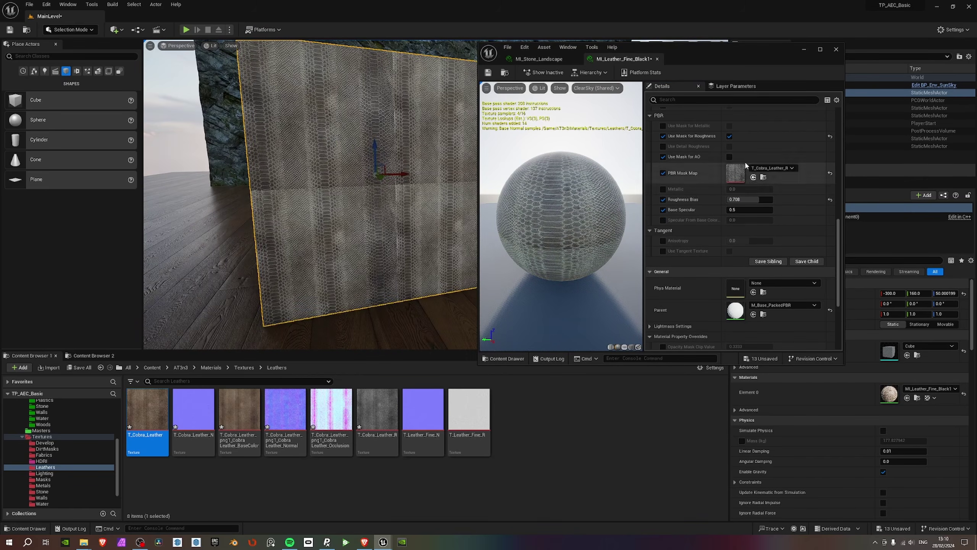
{"action": "left_click", "coordinate": [662, 157]}
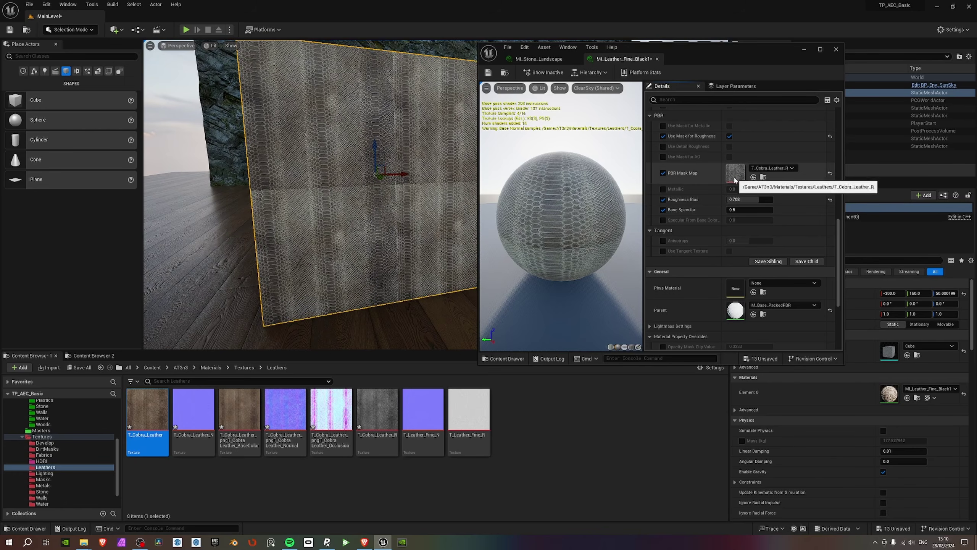
Set the leather instance's Roughness Bias to 0.5 and lower its Base Color Brightness.
{"action": "scroll", "coordinate": [746, 270], "scroll_direction": "up", "scroll_amount": 3}
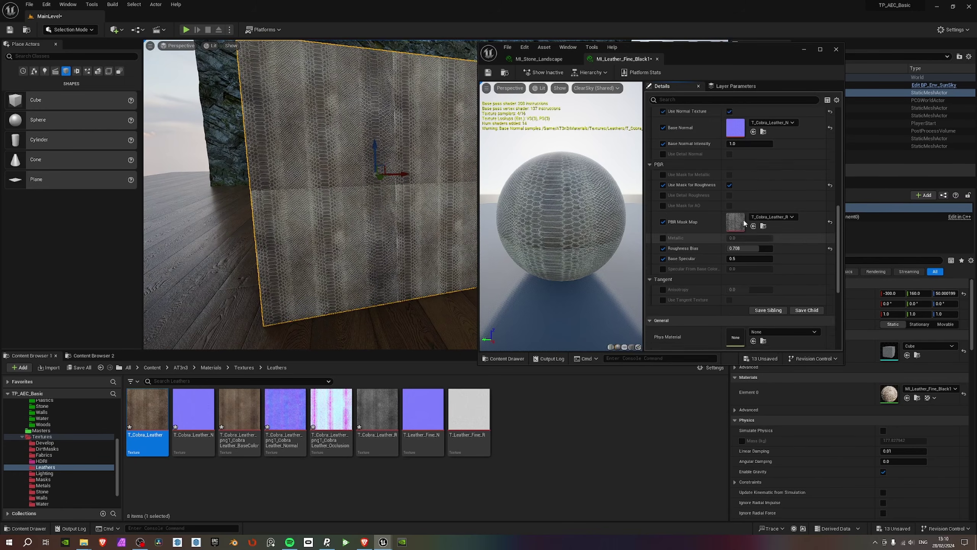
{"action": "left_click_drag", "start_coordinate": [757, 313], "coordinate": [750, 312]}
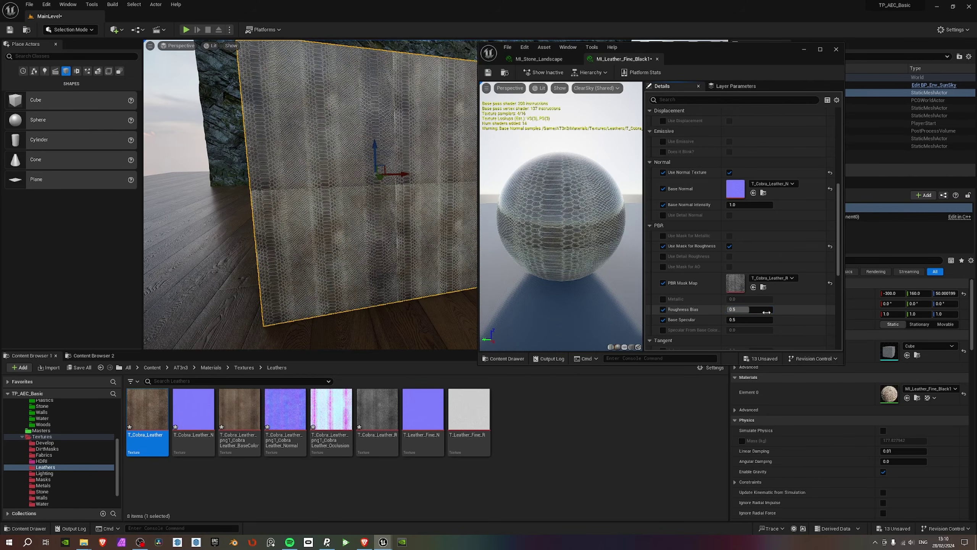
{"action": "scroll", "coordinate": [773, 304], "scroll_direction": "up", "scroll_amount": 5}
{"action": "left_click", "coordinate": [749, 206]}
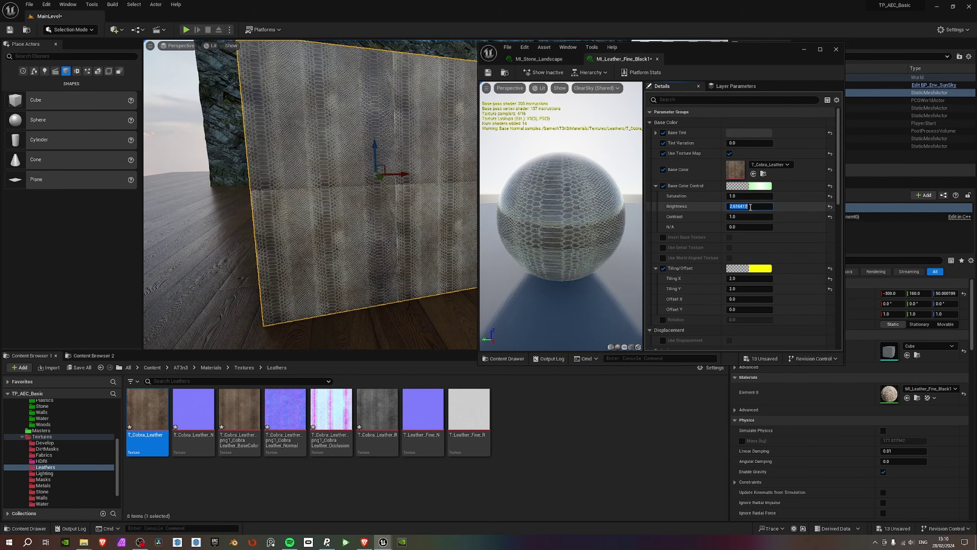
{"action": "key", "text": "Return"}
Set the leather instance's Roughness Bias to 0.604 and close the material editor.
{"action": "right_click_drag", "start_coordinate": [399, 180], "coordinate": [281, 200]}
{"action": "scroll", "coordinate": [859, 309], "scroll_direction": "down", "scroll_amount": 1}
{"action": "scroll", "coordinate": [808, 298], "scroll_direction": "down", "scroll_amount": 10}
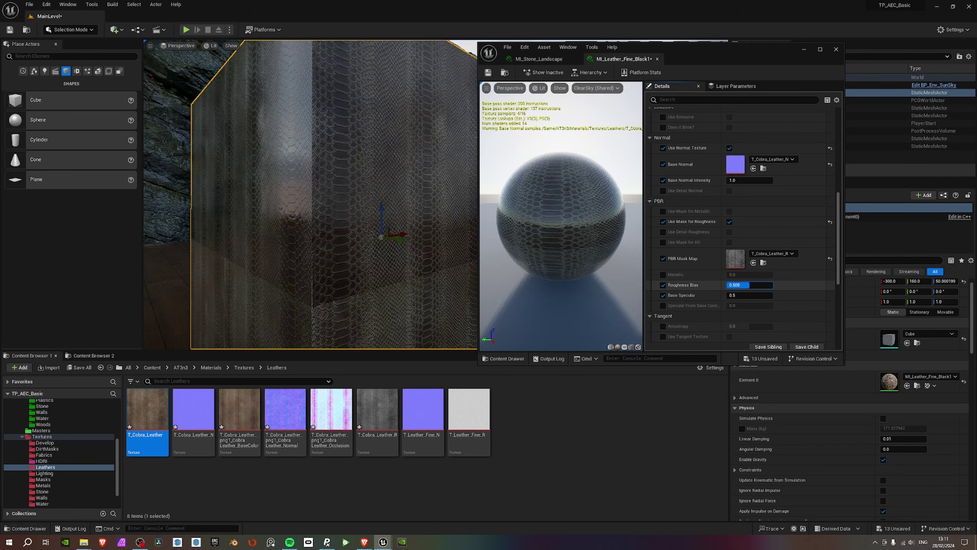
{"action": "left_click_drag", "start_coordinate": [750, 284], "coordinate": [754, 285]}
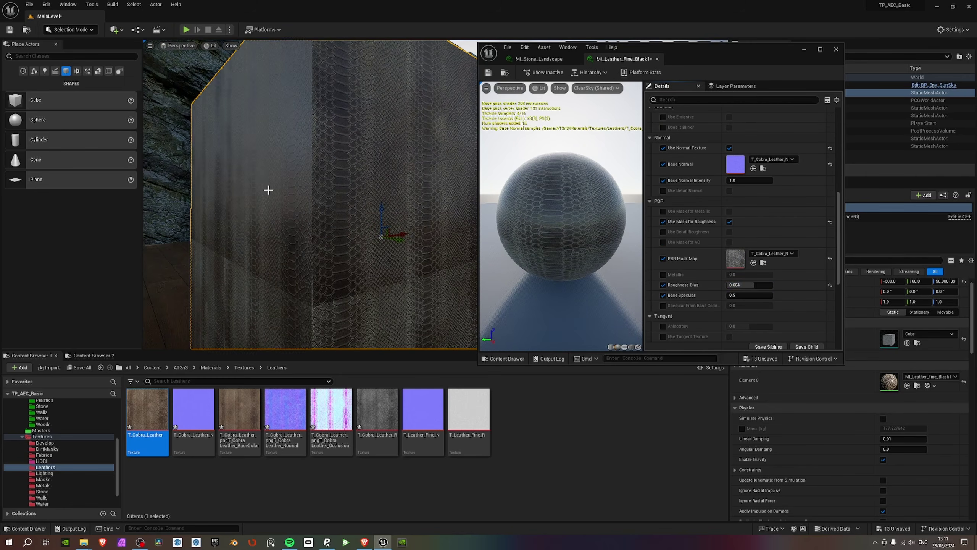
{"action": "right_click_drag", "start_coordinate": [269, 189], "coordinate": [292, 199]}
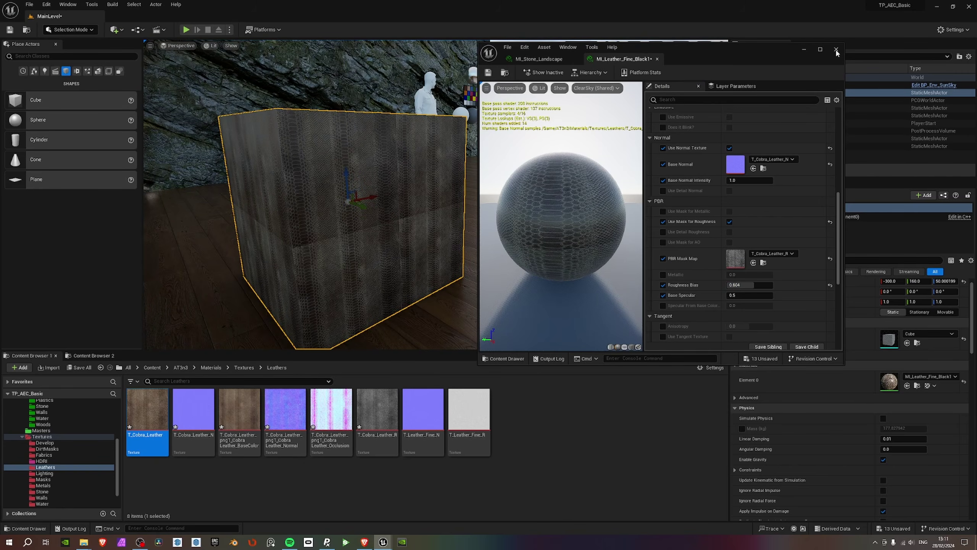
{"action": "left_click", "coordinate": [836, 51]}
Switch to the browser and examine the full asset listing and collections of the Adobe Substance 3D Assets library.
{"action": "key", "text": "alt+Tab"}
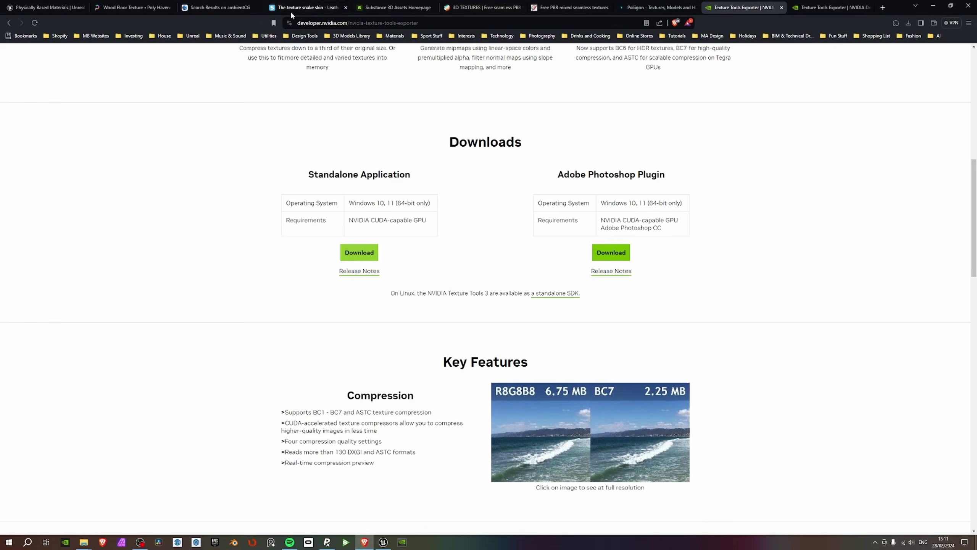
{"action": "left_click", "coordinate": [310, 3]}
{"action": "left_click", "coordinate": [387, 8]}
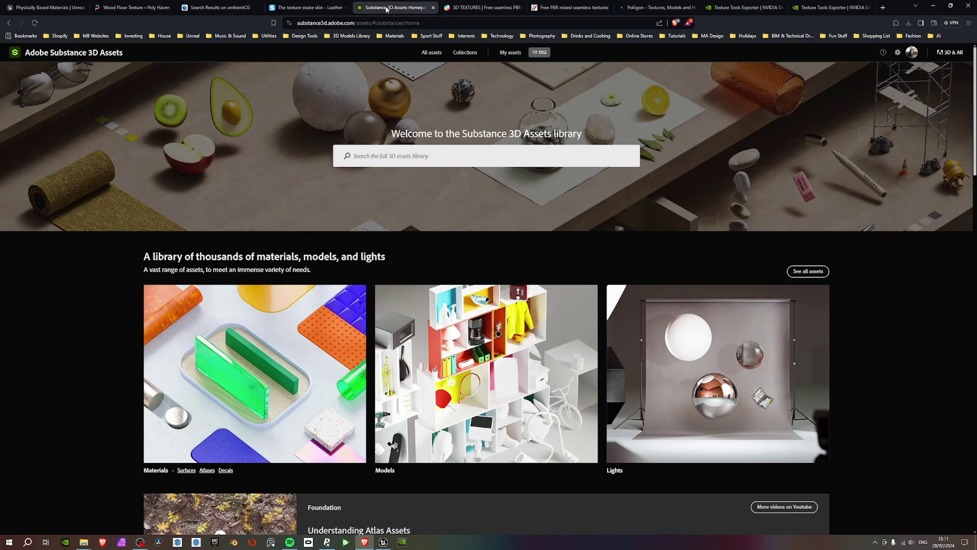
{"action": "scroll", "coordinate": [445, 224], "scroll_direction": "down", "scroll_amount": 1}
{"action": "scroll", "coordinate": [435, 135], "scroll_direction": "up", "scroll_amount": 1}
{"action": "left_click", "coordinate": [432, 53]}
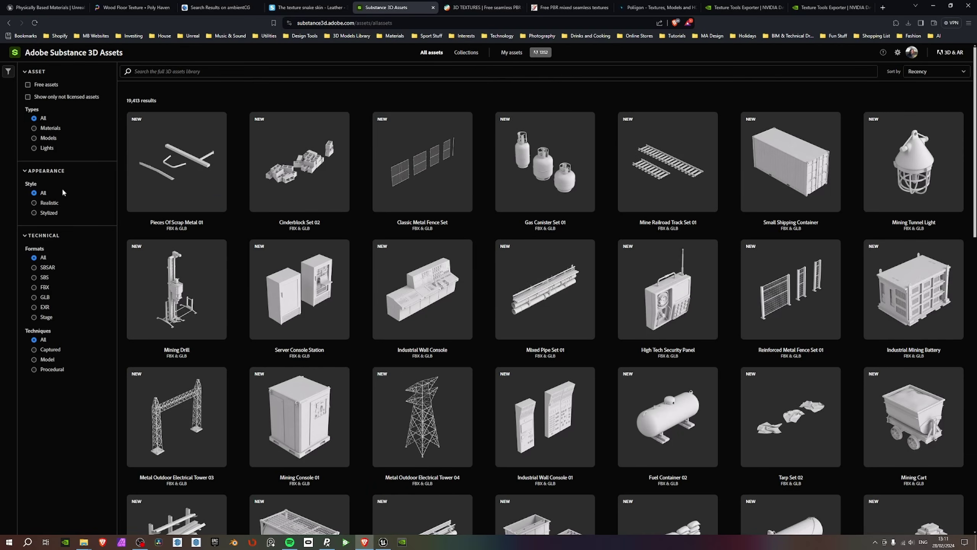
{"action": "left_click", "coordinate": [467, 52]}
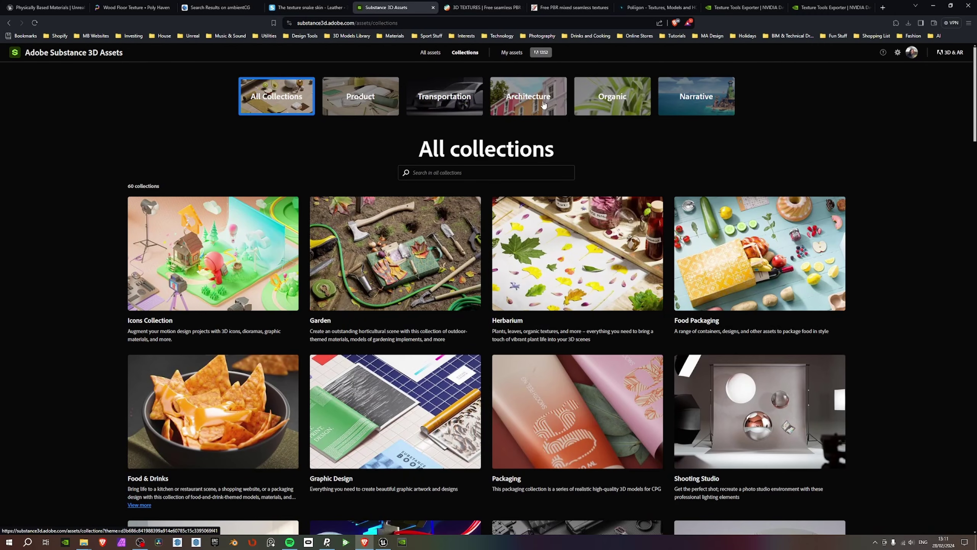
{"action": "left_click", "coordinate": [431, 54]}
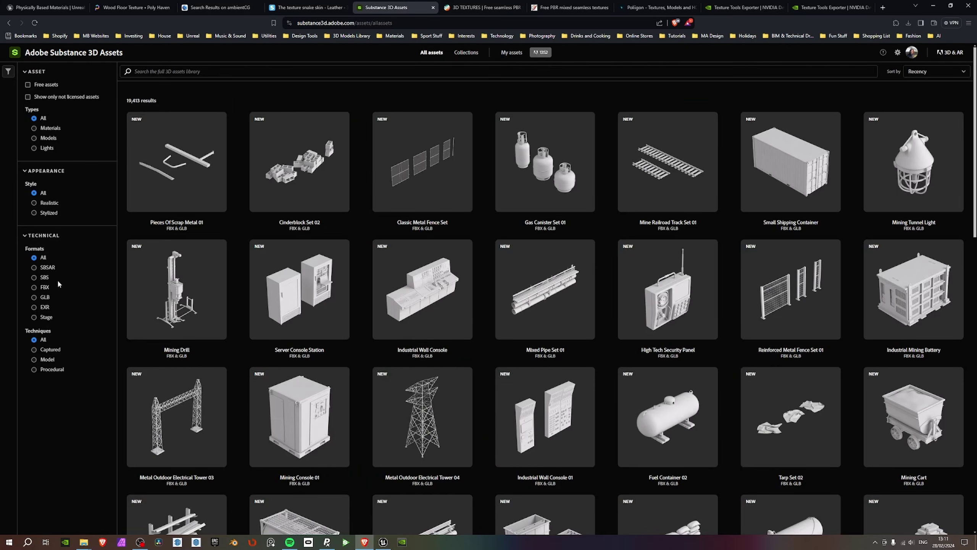
{"action": "scroll", "coordinate": [577, 200], "scroll_direction": "down", "scroll_amount": 5}
{"action": "scroll", "coordinate": [498, 83], "scroll_direction": "up", "scroll_amount": 5}
Browse the Substance 3D Assets materials category and filter it to free assets only.
{"action": "left_click", "coordinate": [14, 53]}
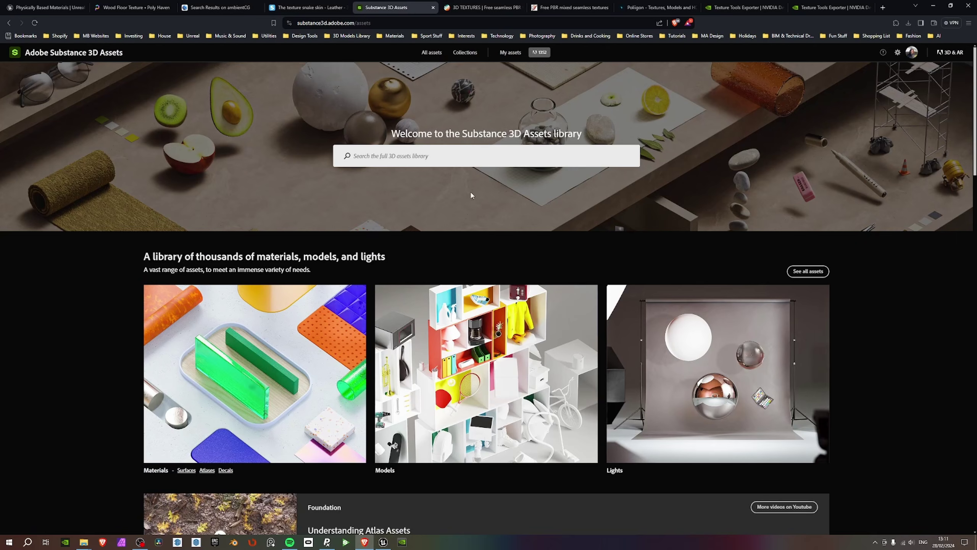
{"action": "scroll", "coordinate": [475, 211], "scroll_direction": "down", "scroll_amount": 4}
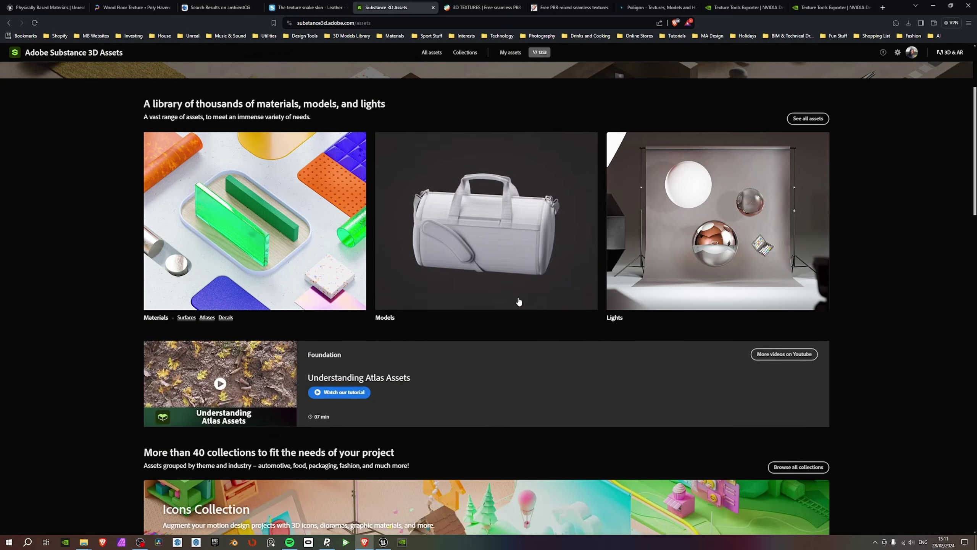
{"action": "left_click", "coordinate": [223, 171]}
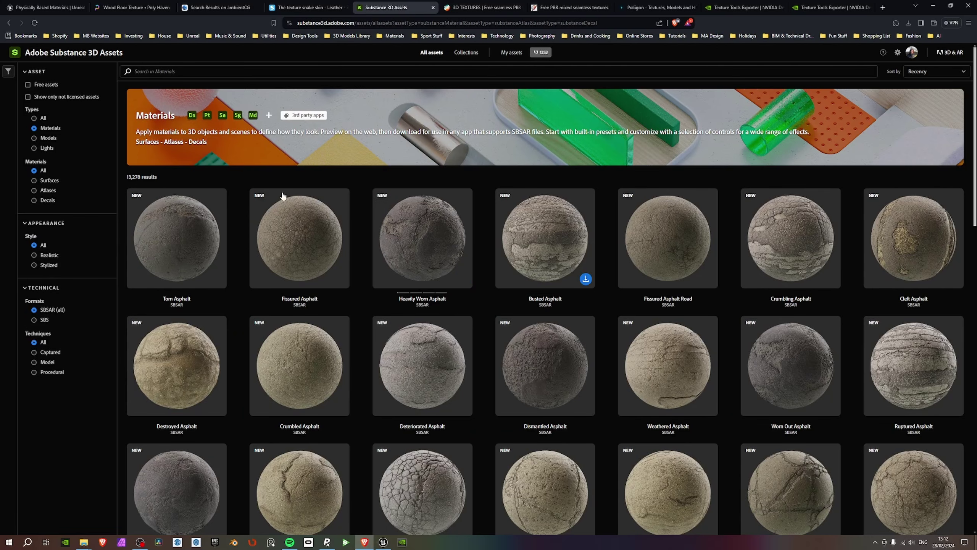
{"action": "left_click", "coordinate": [28, 85]}
{"action": "scroll", "coordinate": [665, 169], "scroll_direction": "down", "scroll_amount": 6}
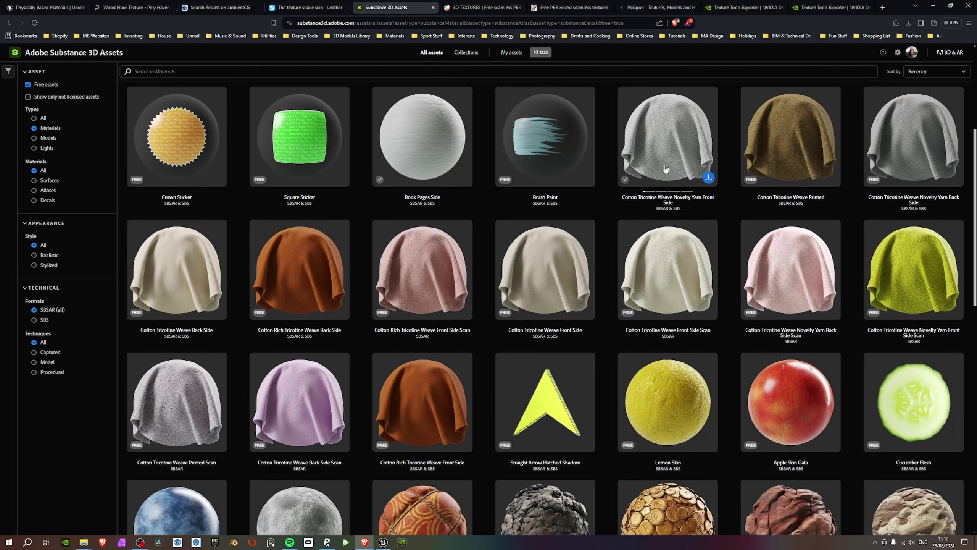
Download the Book Pages Side material in SBSAR format to the Desktop as book_pages_side.
{"action": "left_click", "coordinate": [439, 150]}
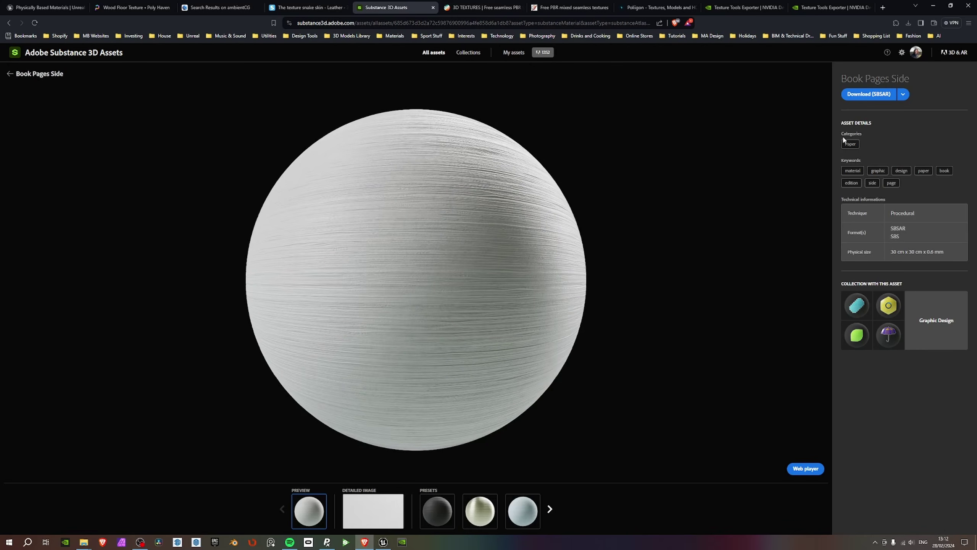
{"action": "left_click", "coordinate": [882, 99]}
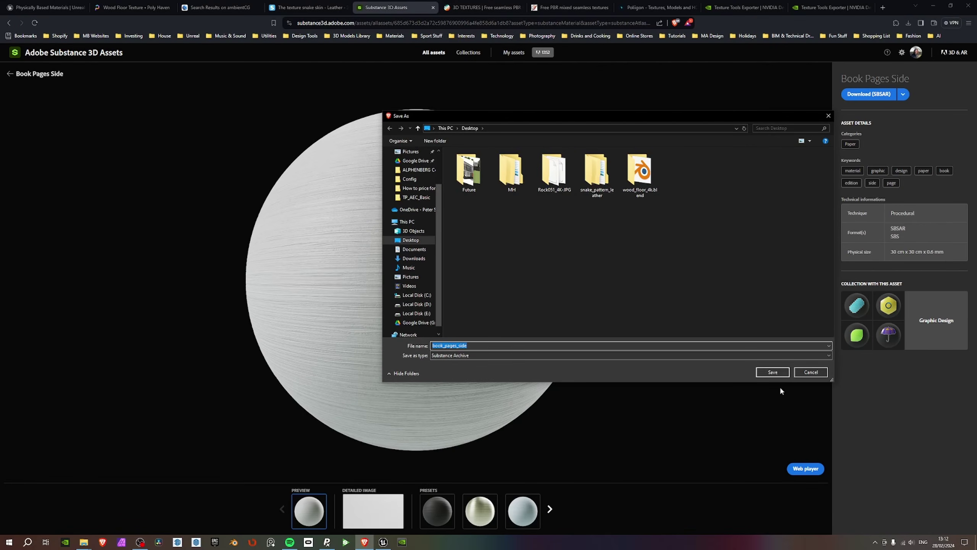
{"action": "left_click", "coordinate": [771, 374]}
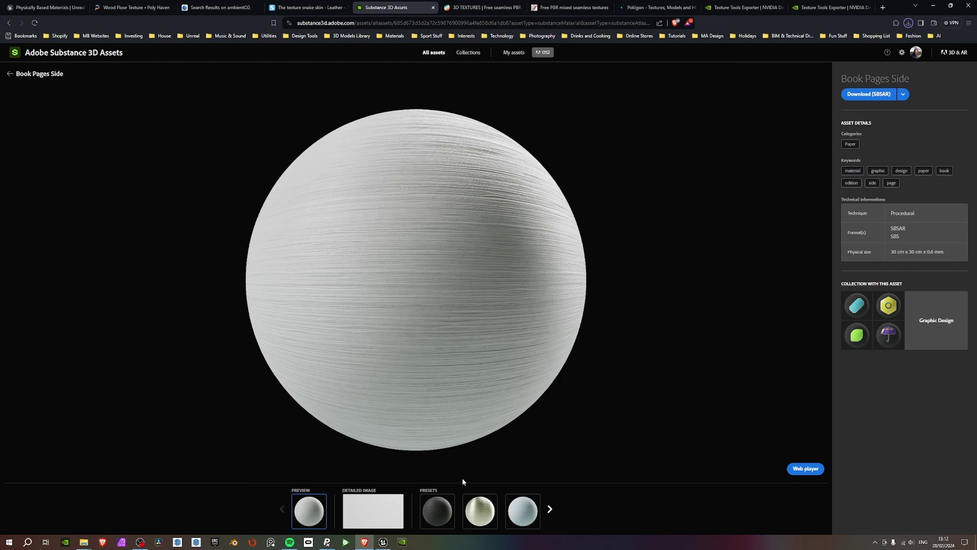
Switch to Substance Player and load the book_pages_side archive from the Desktop.
{"action": "left_click", "coordinate": [346, 542]}
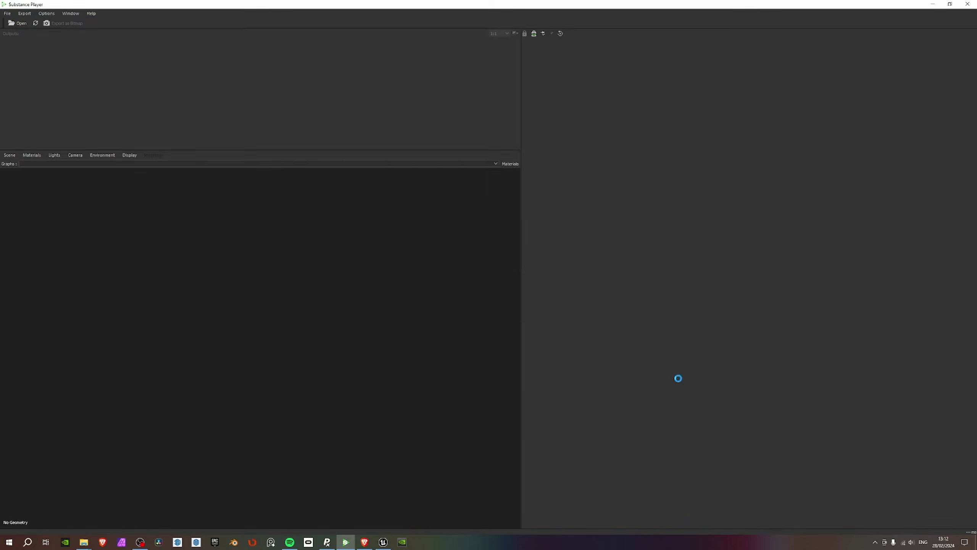
{"action": "left_click", "coordinate": [581, 340]}
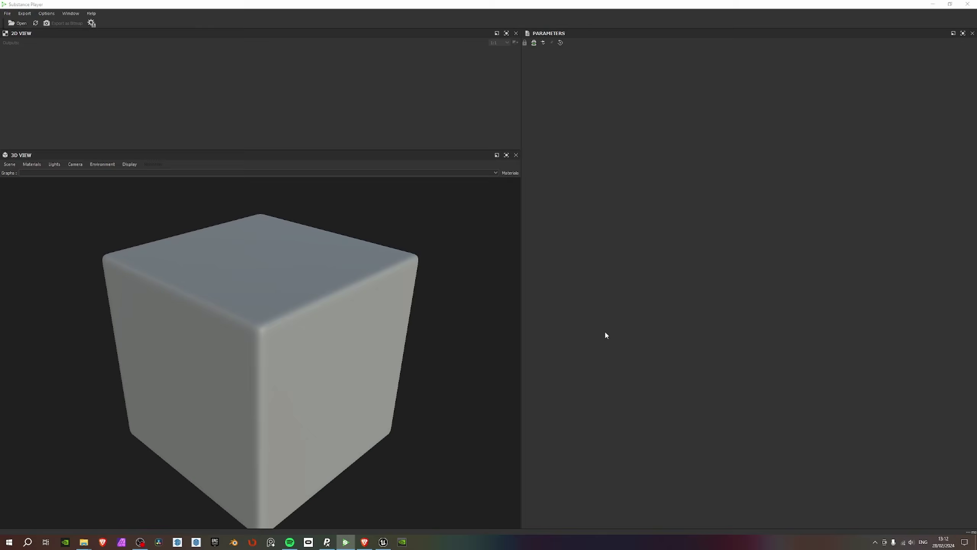
{"action": "scroll", "coordinate": [30, 69], "scroll_direction": "up", "scroll_amount": 1}
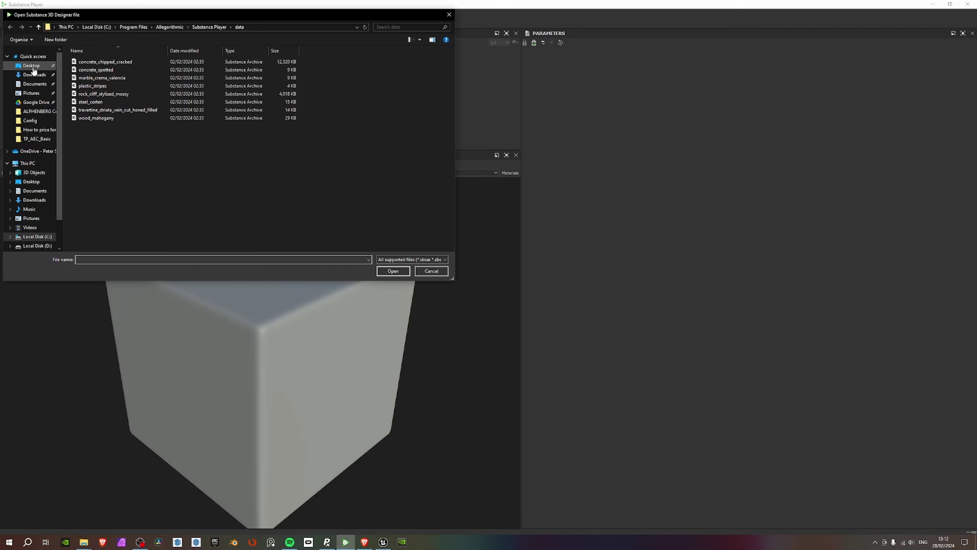
{"action": "left_click", "coordinate": [31, 66]}
{"action": "double_click", "coordinate": [303, 79]}
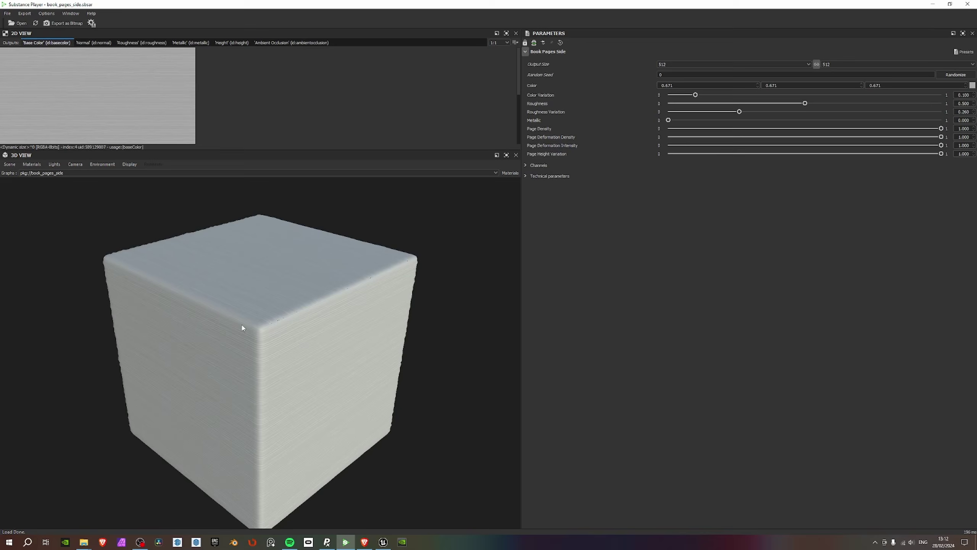
Set the Book Pages Side output size to 2048 × 2048 and inspect the page detail on the cube's surface.
{"action": "scroll", "coordinate": [242, 328], "scroll_direction": "up", "scroll_amount": 8}
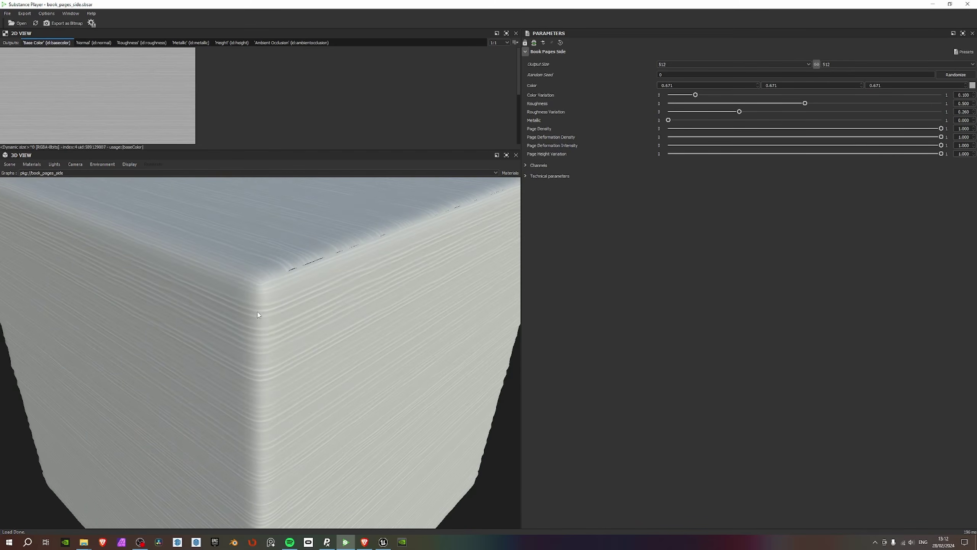
{"action": "scroll", "coordinate": [269, 321], "scroll_direction": "down", "scroll_amount": 8}
{"action": "left_click", "coordinate": [789, 62]}
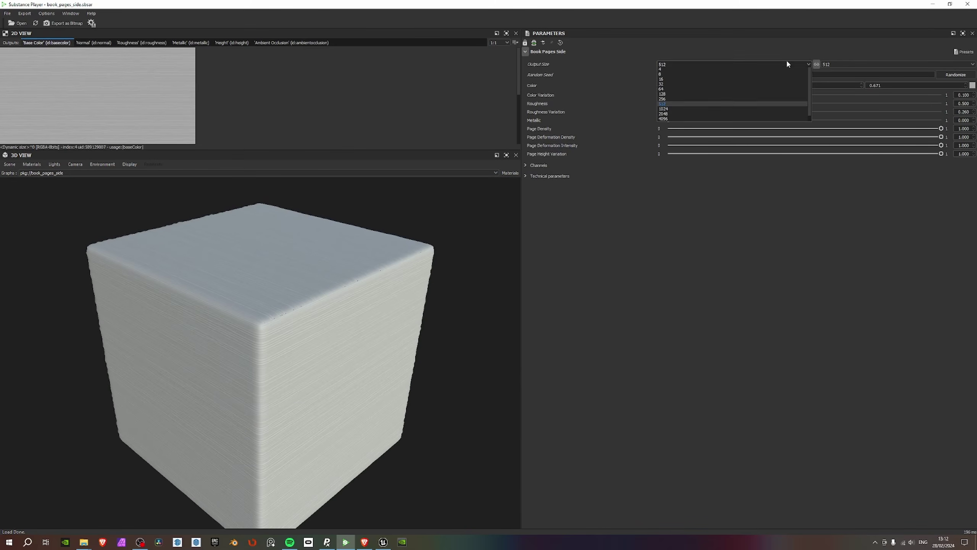
{"action": "left_click", "coordinate": [683, 125]}
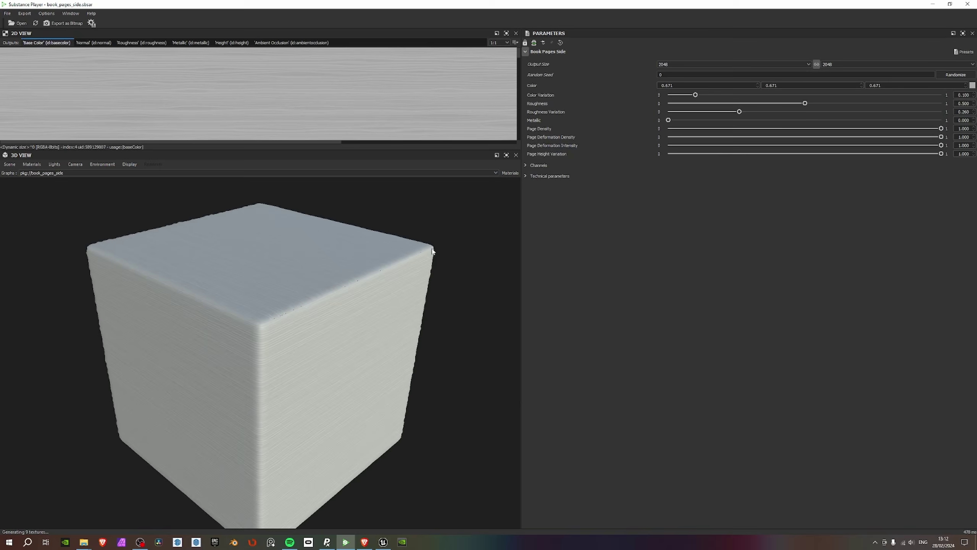
{"action": "scroll", "coordinate": [268, 347], "scroll_direction": "down", "scroll_amount": 3}
{"action": "scroll", "coordinate": [236, 349], "scroll_direction": "up", "scroll_amount": 3}
{"action": "scroll", "coordinate": [236, 348], "scroll_direction": "up", "scroll_amount": 5}
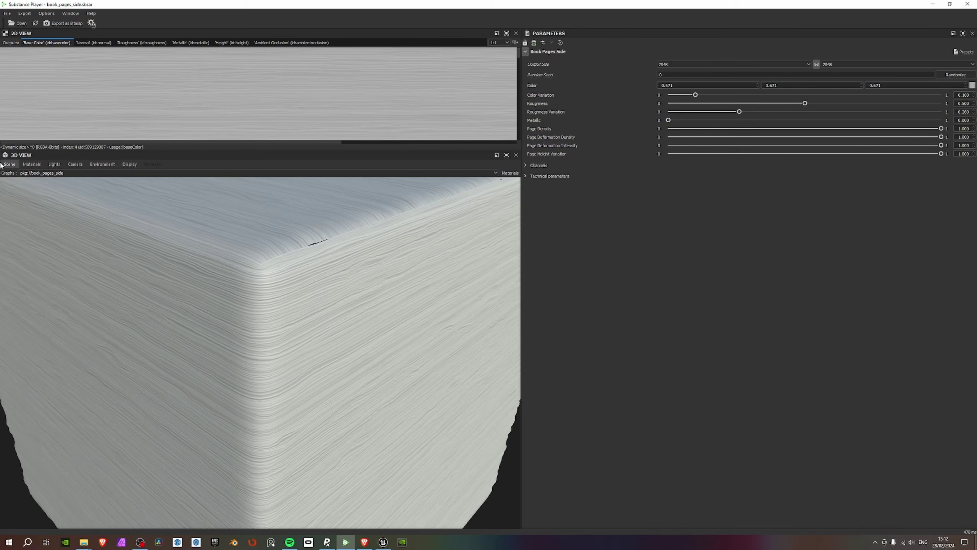
Change the 3D preview mesh to Plane and view the page texture on it up close at an angle.
{"action": "left_click", "coordinate": [29, 165]}
{"action": "mouse_move", "coordinate": [1, 165]}
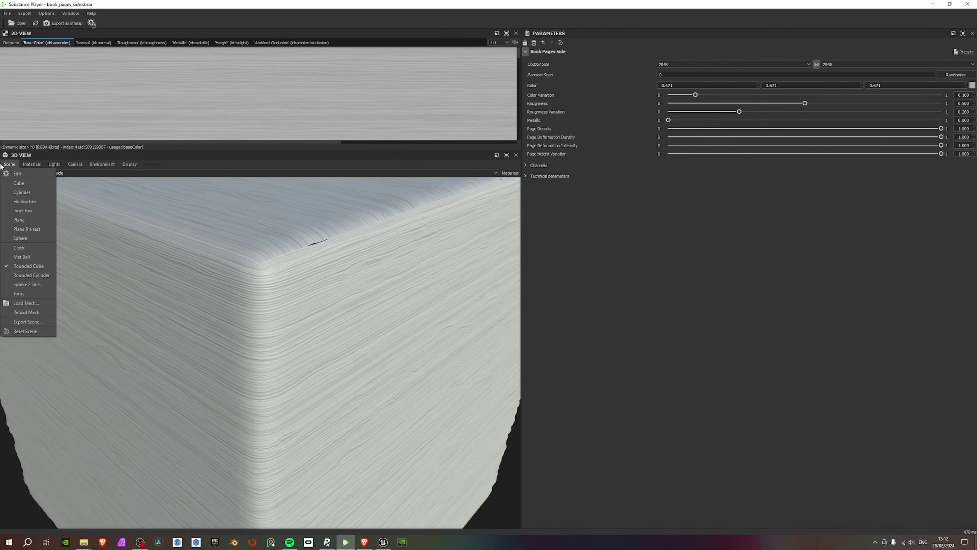
{"action": "left_click", "coordinate": [35, 222]}
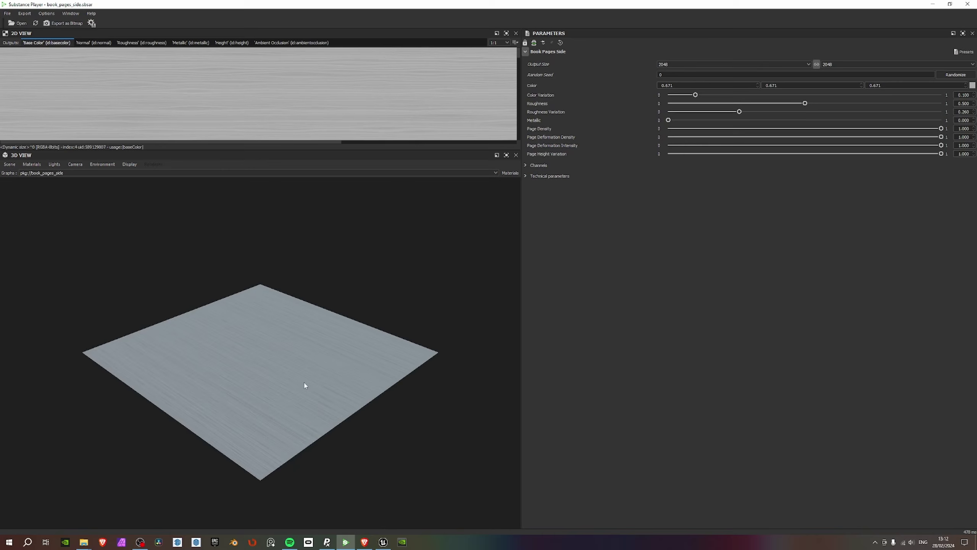
{"action": "scroll", "coordinate": [304, 384], "scroll_direction": "up", "scroll_amount": 3}
{"action": "mouse_move", "coordinate": [257, 378]}
{"action": "left_mouse_down"}
{"action": "mouse_move", "coordinate": [280, 419]}
{"action": "mouse_move", "coordinate": [216, 359]}
{"action": "mouse_move", "coordinate": [243, 367]}
{"action": "left_mouse_up"}
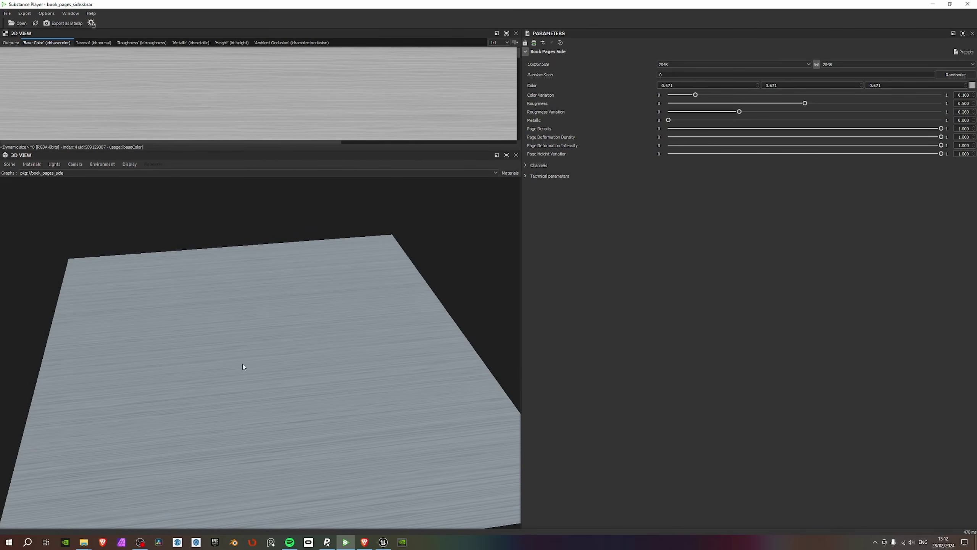
Start a bitmap export of the material, choosing png format and entering T_Pages as the output folder.
{"action": "left_click", "coordinate": [57, 24]}
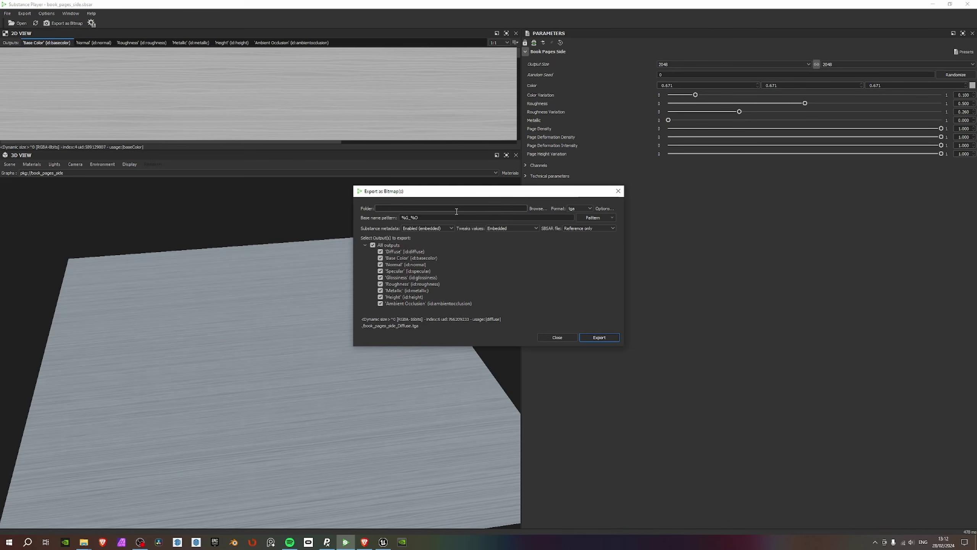
{"action": "left_click", "coordinate": [581, 209]}
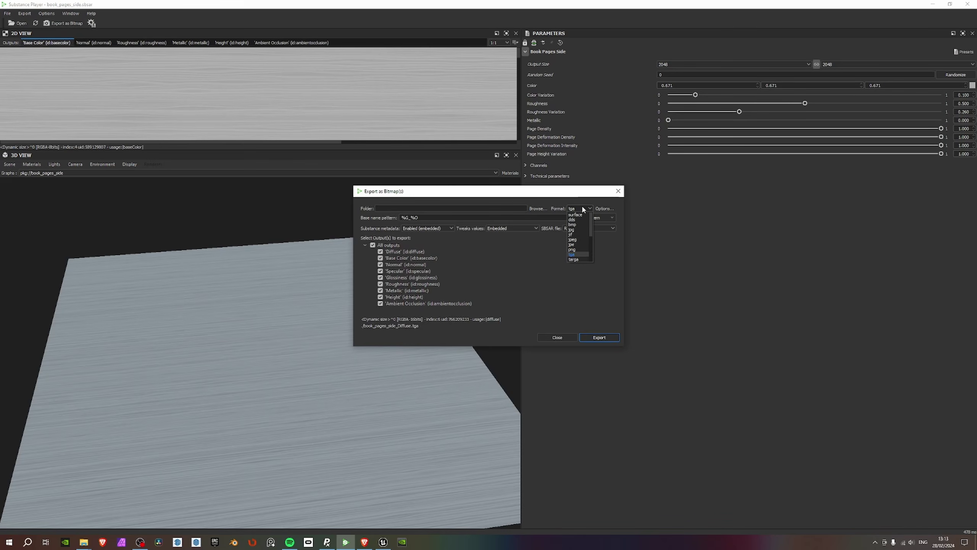
{"action": "left_click", "coordinate": [576, 248]}
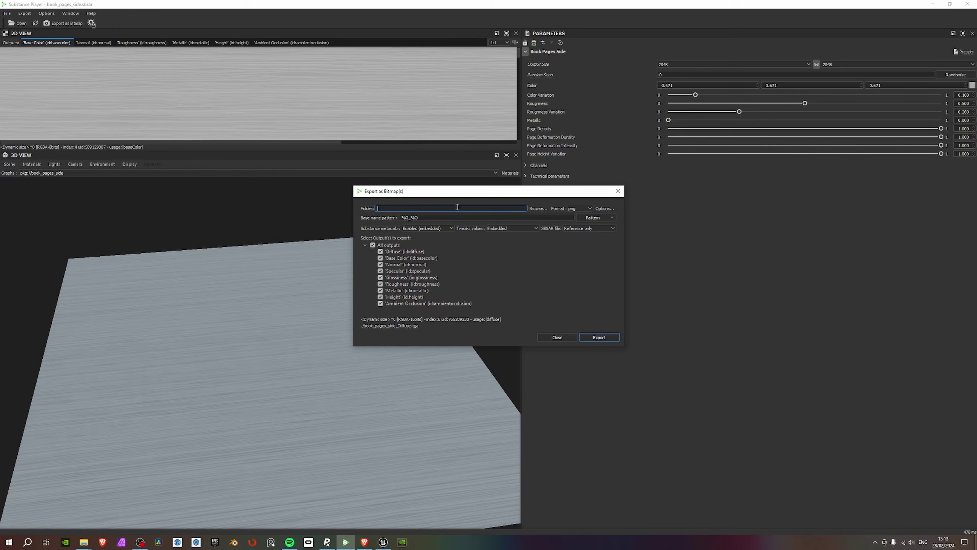
{"action": "type", "text": "s"}
Exclude the Diffuse, Specular, Glossiness, Metallic and Height outputs from the bitmap export.
{"action": "left_click", "coordinate": [380, 251]}
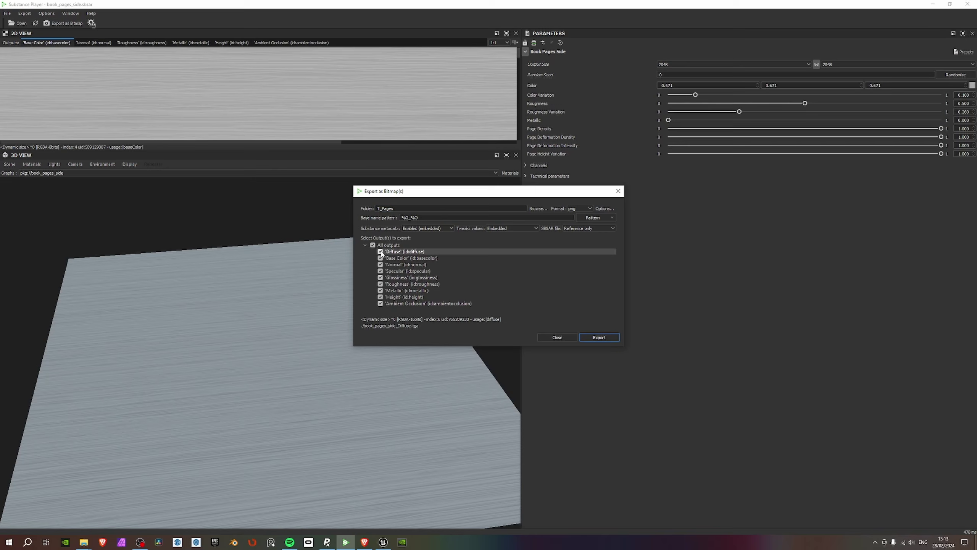
{"action": "left_click", "coordinate": [439, 229]}
{"action": "left_click", "coordinate": [440, 233]}
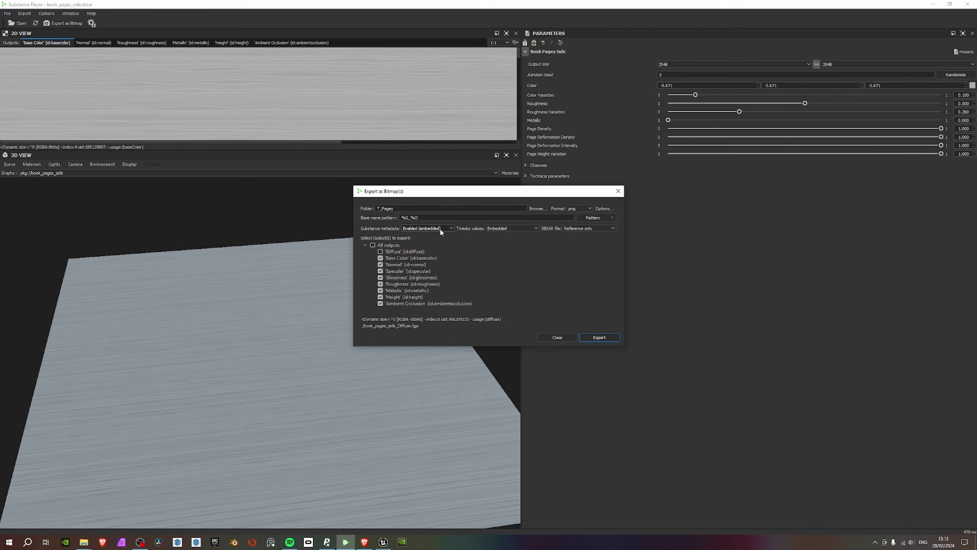
{"action": "left_click", "coordinate": [380, 271]}
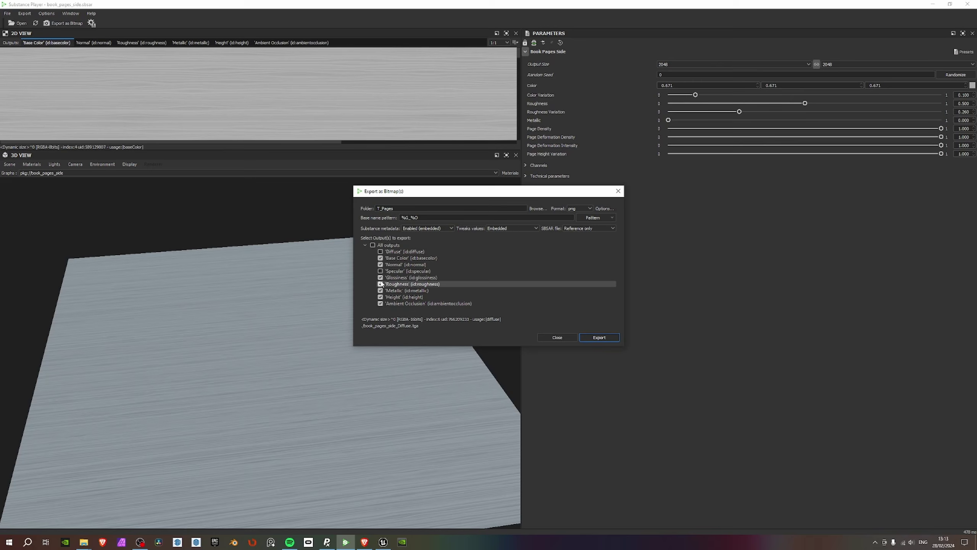
{"action": "left_click", "coordinate": [380, 278]}
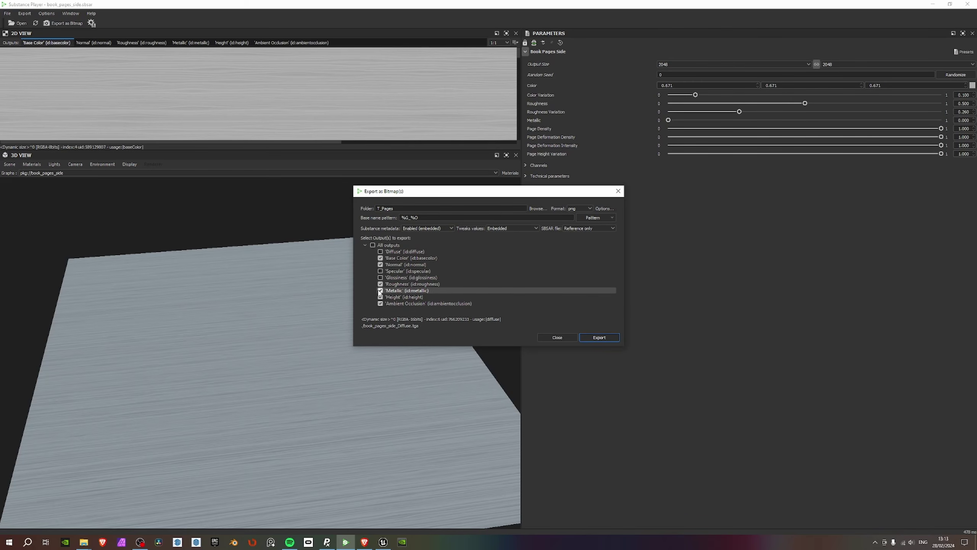
{"action": "left_click", "coordinate": [381, 290]}
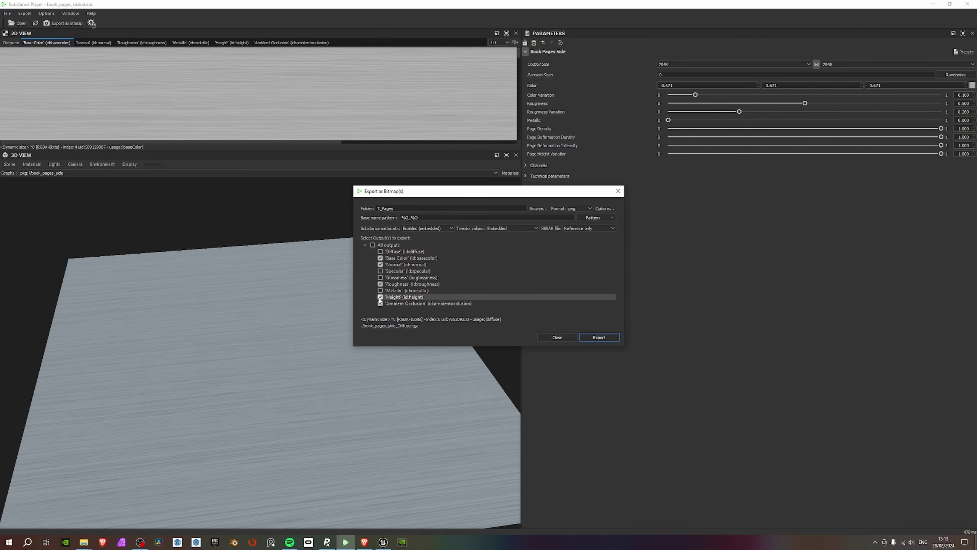
{"action": "left_click", "coordinate": [380, 264]}
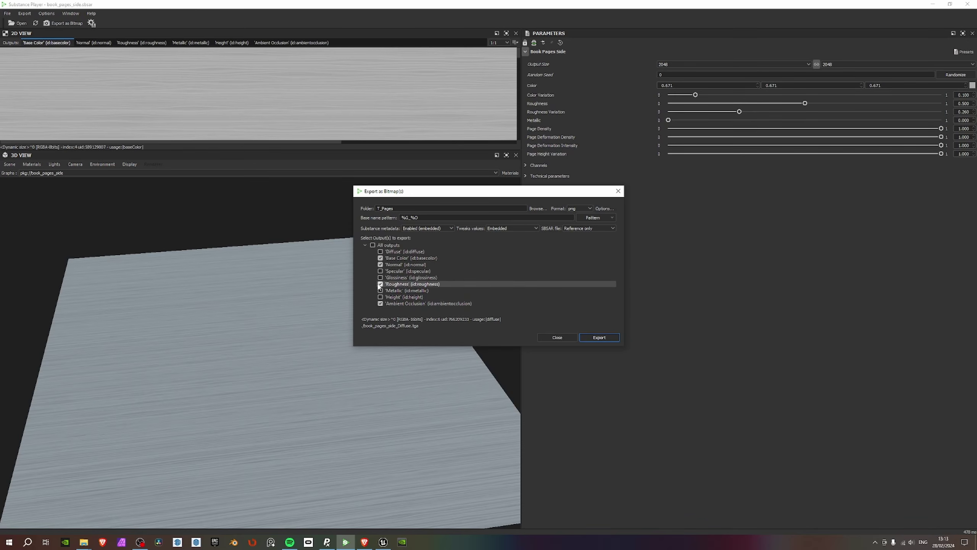
Try to export the selected maps to the T_Pages folder, ignoring any bitmap save errors.
{"action": "left_click", "coordinate": [597, 338]}
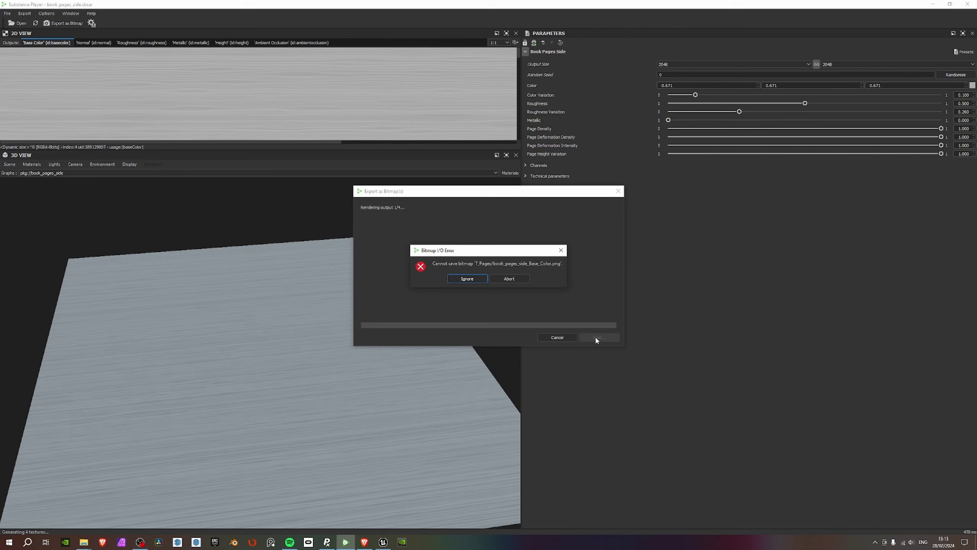
{"action": "left_click", "coordinate": [473, 278]}
{"action": "left_click", "coordinate": [482, 279]}
{"action": "left_click", "coordinate": [485, 278]}
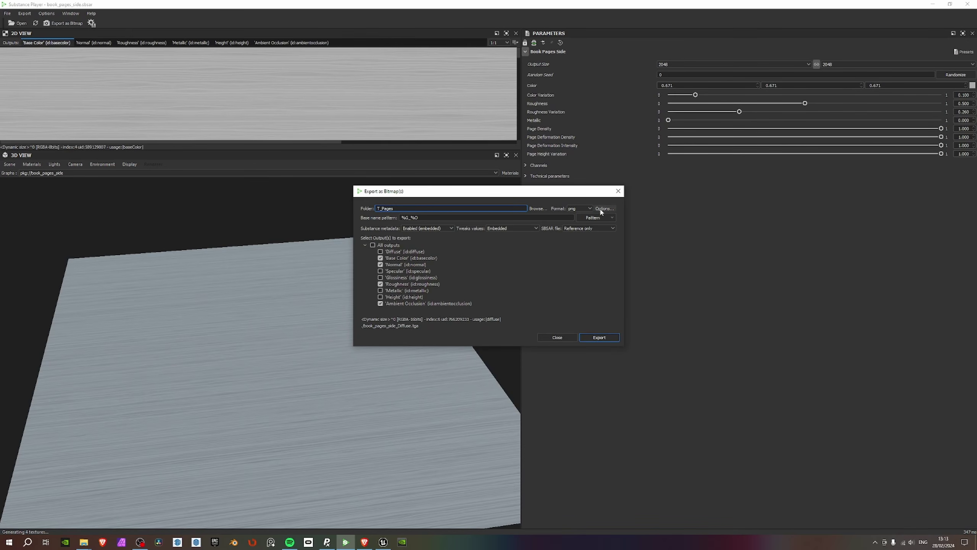
Choose the Desktop as the output folder and export the Base Color, Normal, Roughness and Ambient Occlusion maps.
{"action": "left_click", "coordinate": [538, 210]}
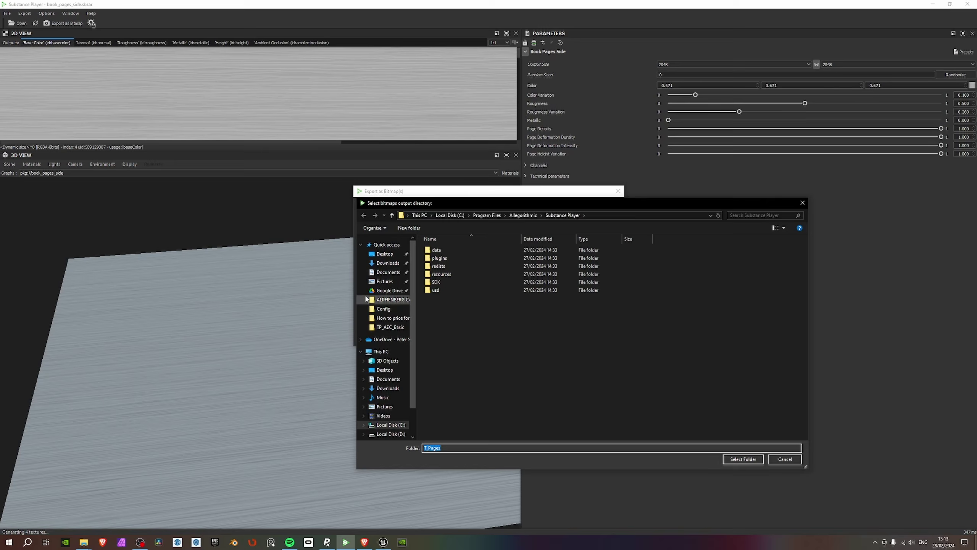
{"action": "left_click", "coordinate": [384, 254]}
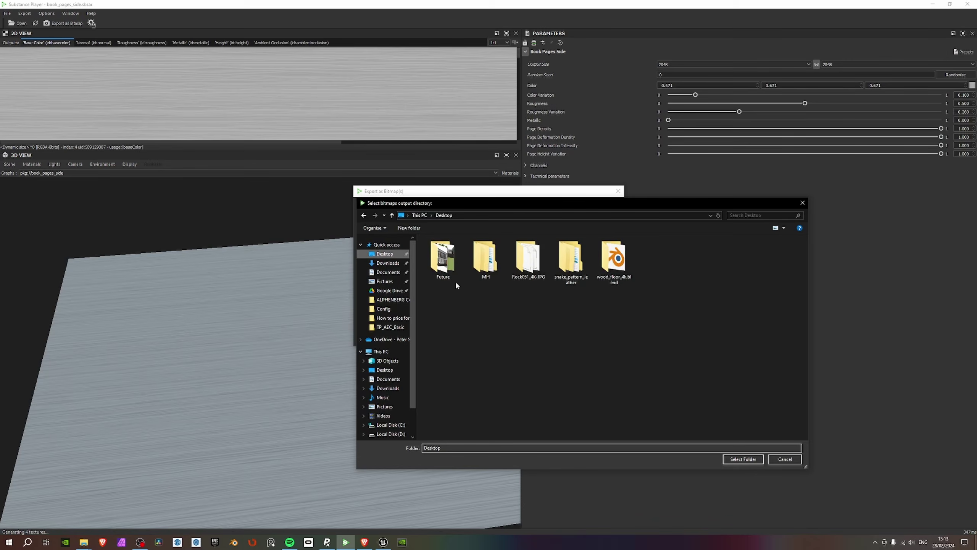
{"action": "left_click", "coordinate": [743, 459]}
{"action": "left_click", "coordinate": [445, 227]}
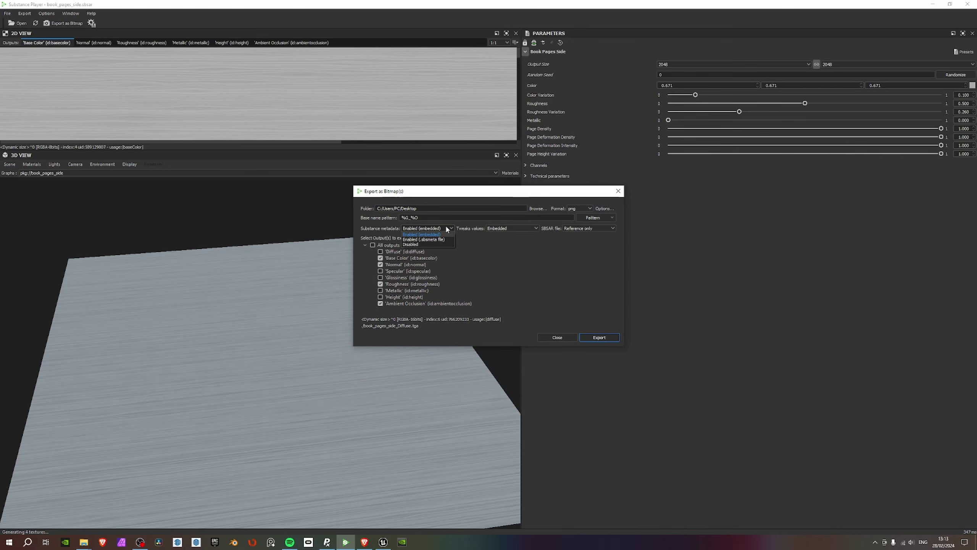
{"action": "left_click", "coordinate": [446, 226]}
{"action": "left_click", "coordinate": [426, 227]}
{"action": "left_click", "coordinate": [510, 227]}
{"action": "left_click", "coordinate": [511, 228]}
{"action": "left_click", "coordinate": [452, 216]}
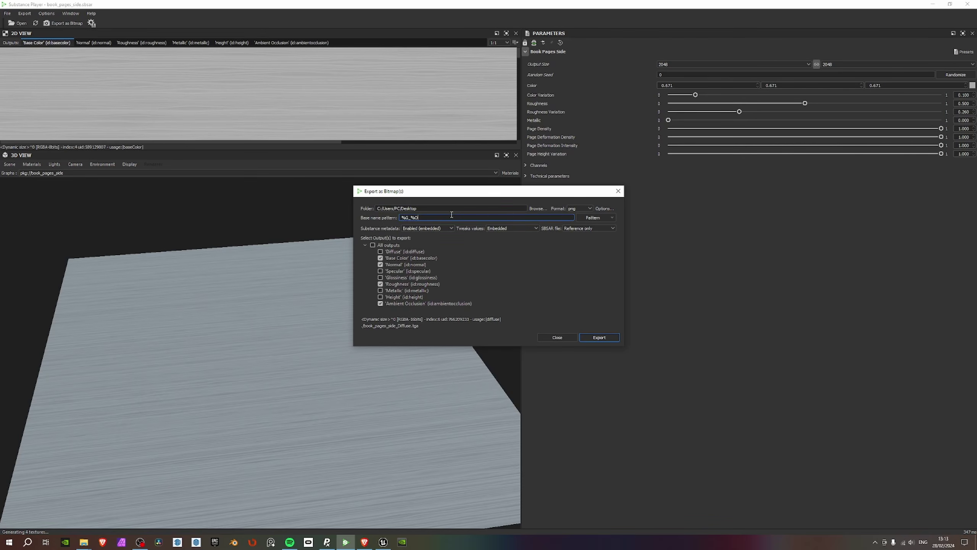
{"action": "left_click", "coordinate": [600, 337]}
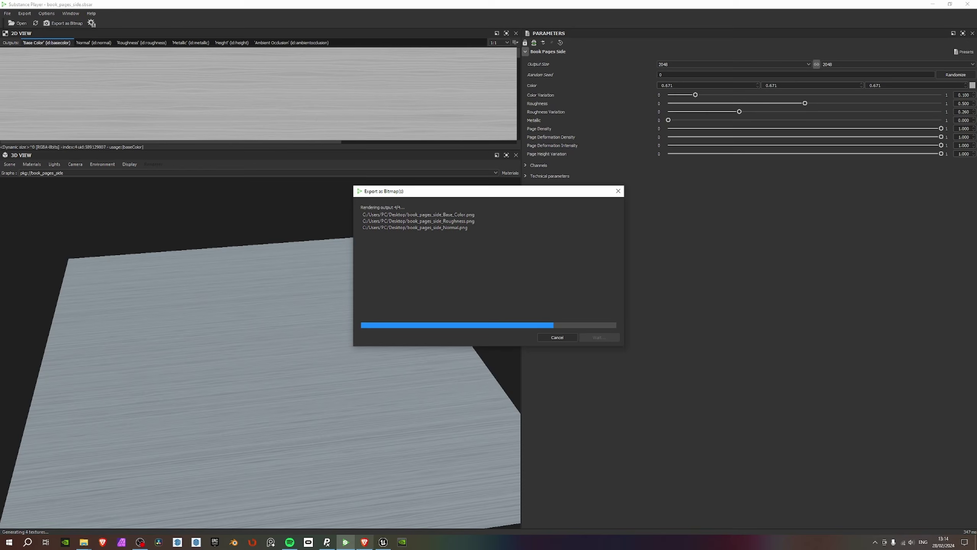
Switch to the browser and examine the free PBR texture listing on the 3D TEXTURES website.
{"action": "mouse_move", "coordinate": [364, 546]}
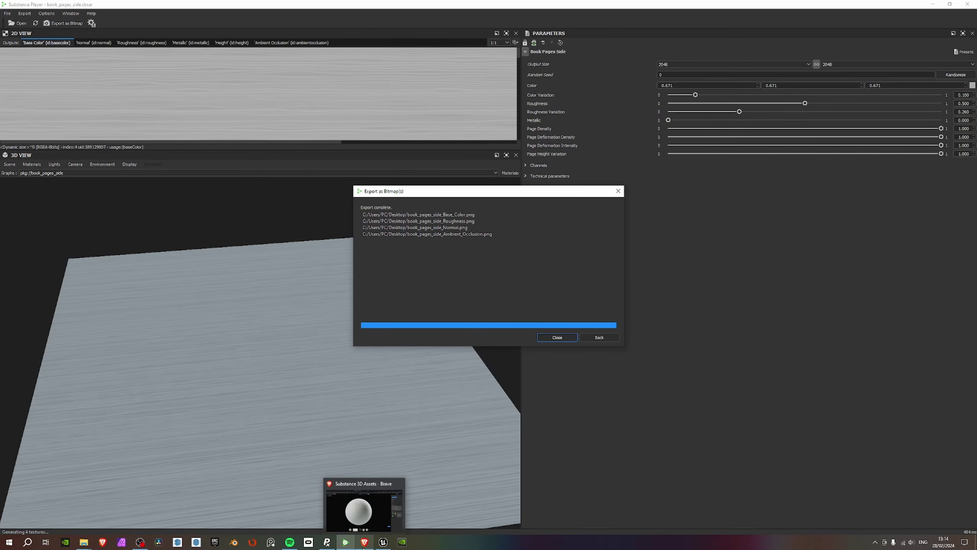
{"action": "left_click", "coordinate": [363, 509]}
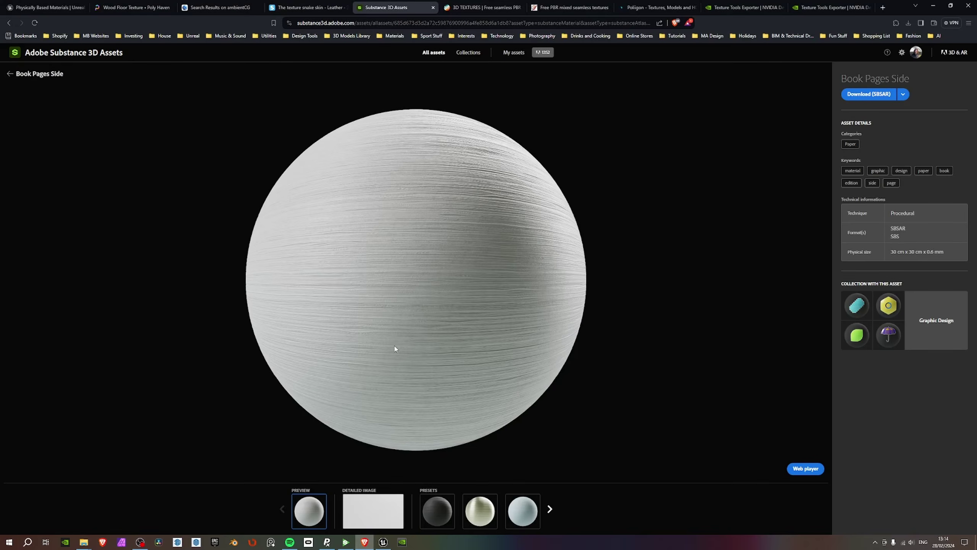
{"action": "left_click", "coordinate": [481, 8]}
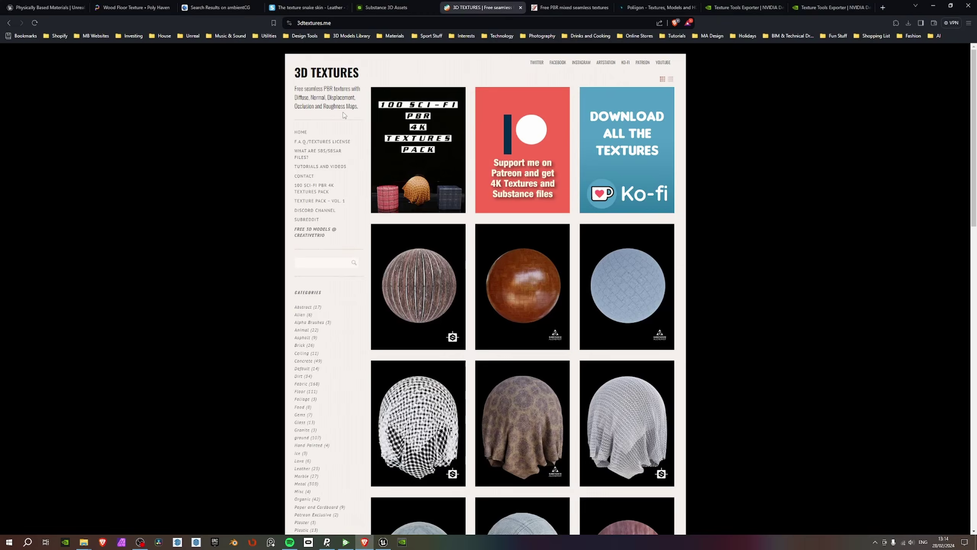
{"action": "scroll", "coordinate": [432, 264], "scroll_direction": "down", "scroll_amount": 1}
{"action": "scroll", "coordinate": [387, 224], "scroll_direction": "up", "scroll_amount": 1}
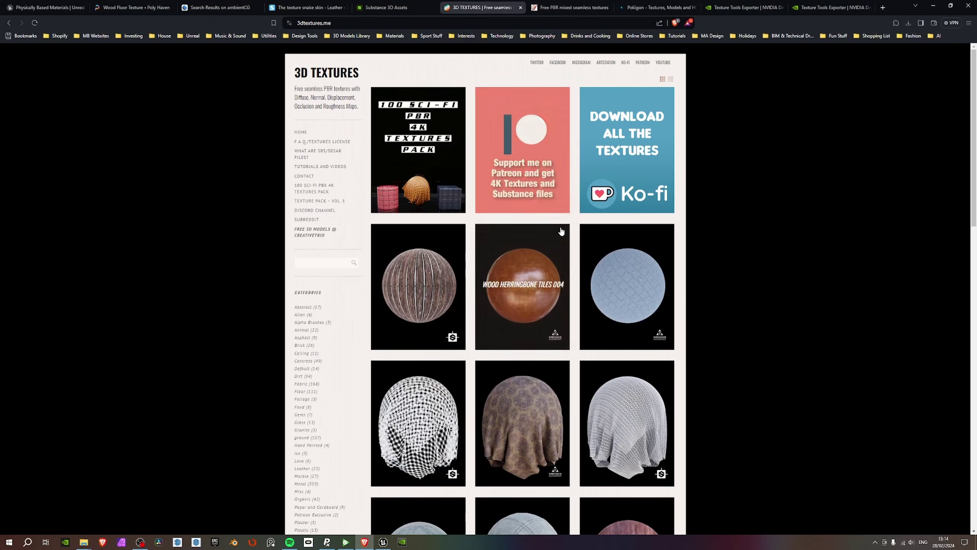
{"action": "scroll", "coordinate": [543, 238], "scroll_direction": "down", "scroll_amount": 2}
{"action": "scroll", "coordinate": [557, 240], "scroll_direction": "down", "scroll_amount": 4}
{"action": "scroll", "coordinate": [461, 192], "scroll_direction": "up", "scroll_amount": 7}
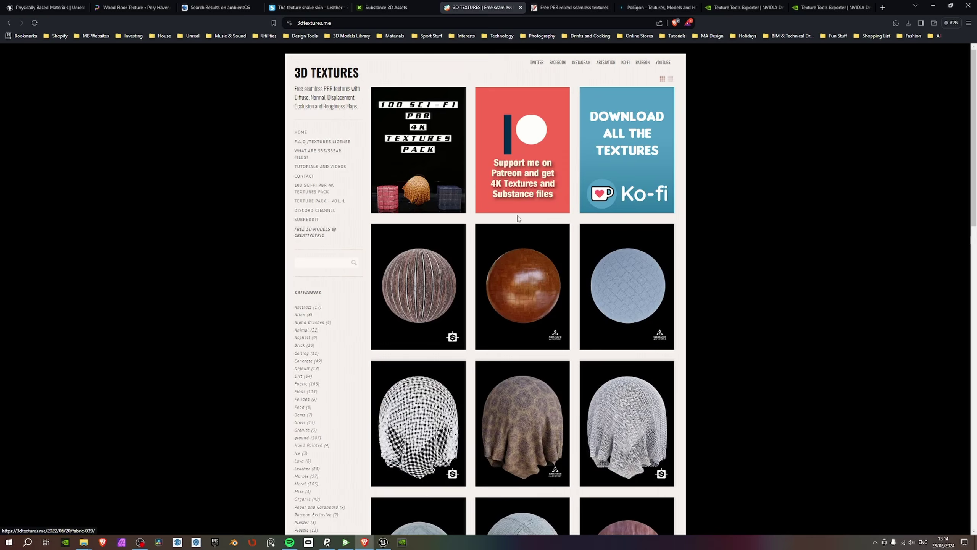
{"action": "scroll", "coordinate": [524, 285], "scroll_direction": "down", "scroll_amount": 8}
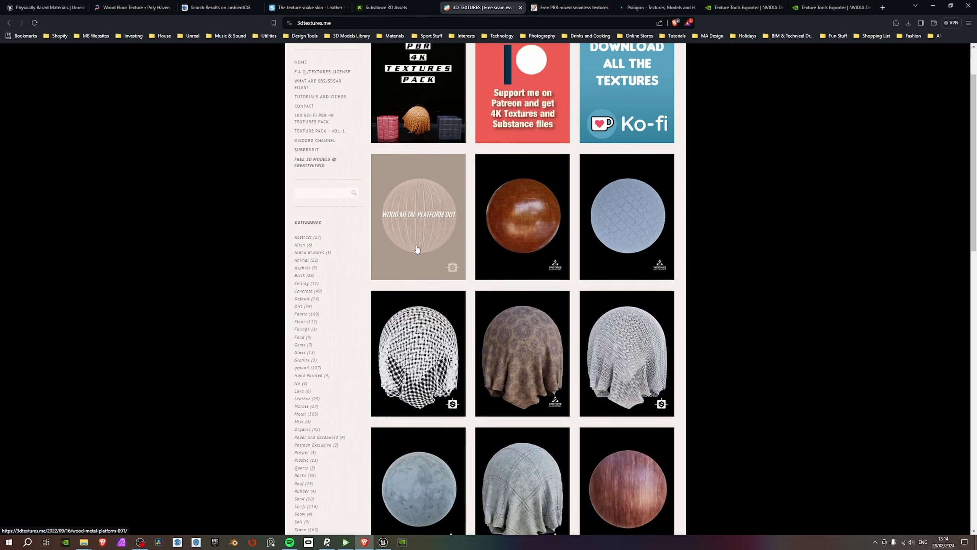
{"action": "scroll", "coordinate": [527, 285], "scroll_direction": "down", "scroll_amount": 10}
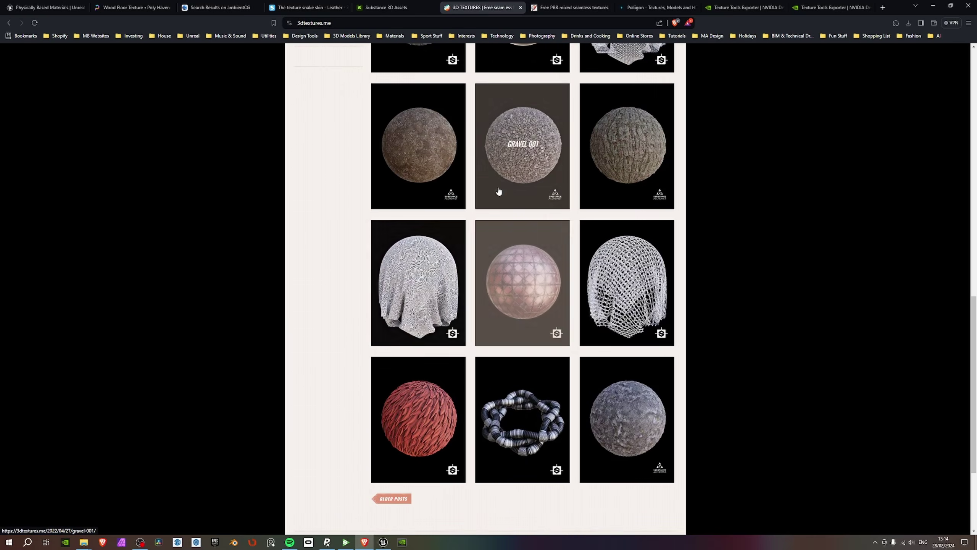
{"action": "scroll", "coordinate": [615, 347], "scroll_direction": "down", "scroll_amount": 3}
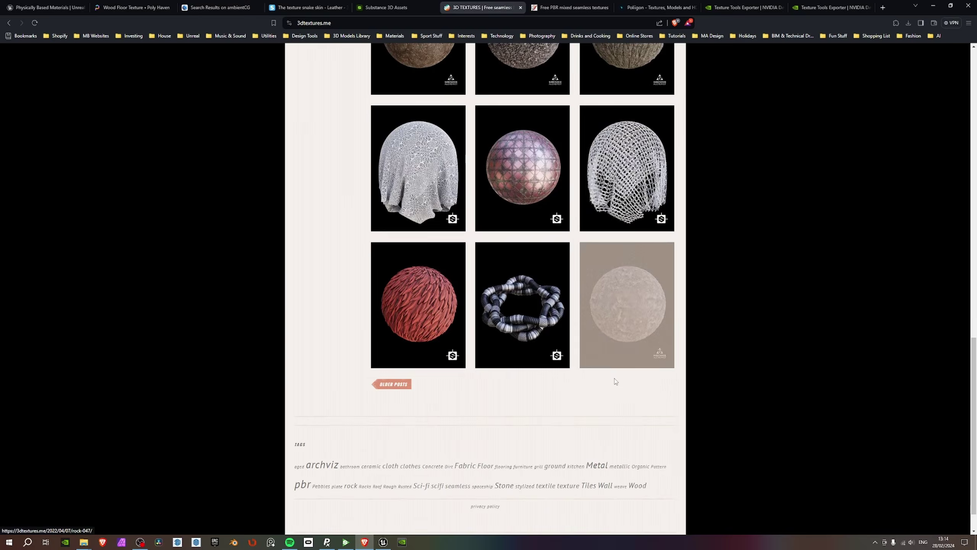
{"action": "scroll", "coordinate": [496, 216], "scroll_direction": "up", "scroll_amount": 4}
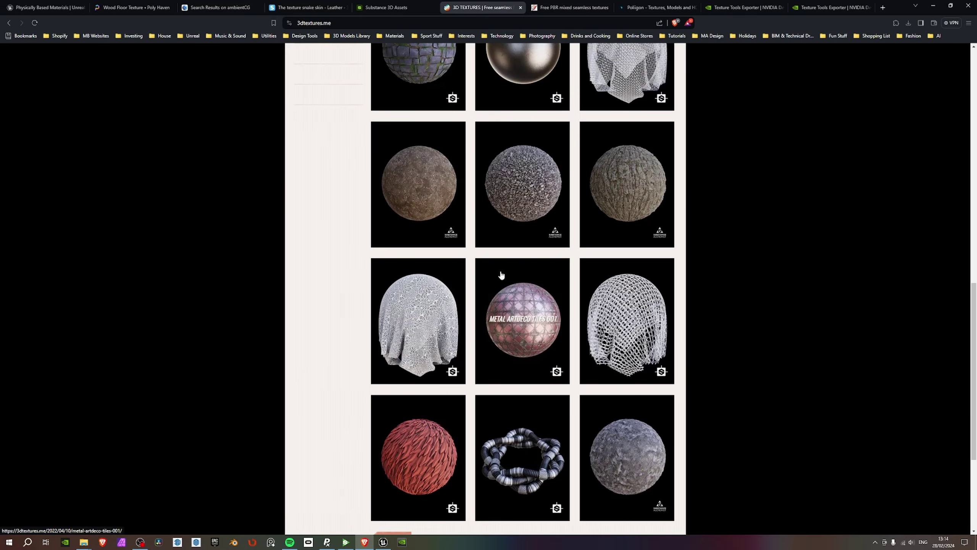
{"action": "scroll", "coordinate": [616, 185], "scroll_direction": "up", "scroll_amount": 15}
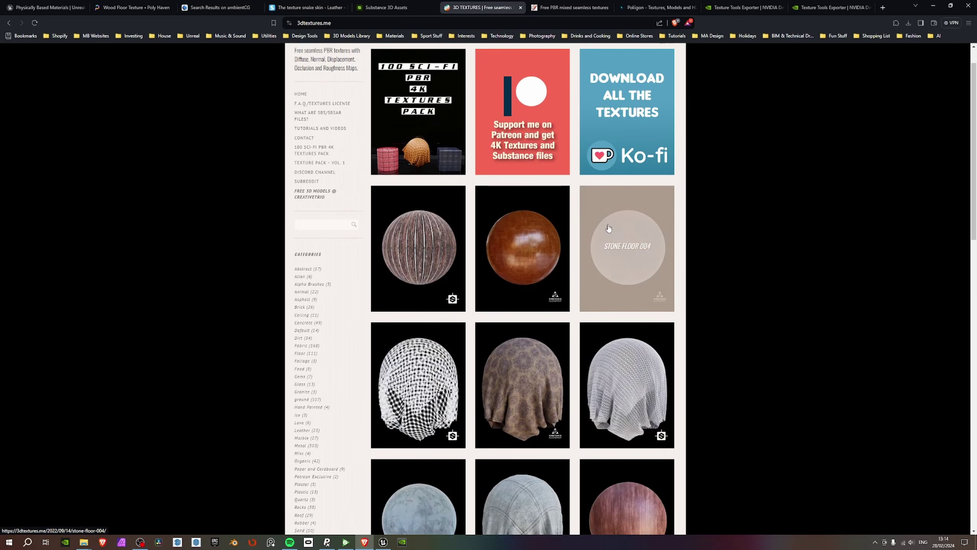
Open the Wood Herringbone Tiles 004 texture page and examine its preview and included maps.
{"action": "scroll", "coordinate": [484, 192], "scroll_direction": "down", "scroll_amount": 4}
{"action": "left_click", "coordinate": [564, 158]}
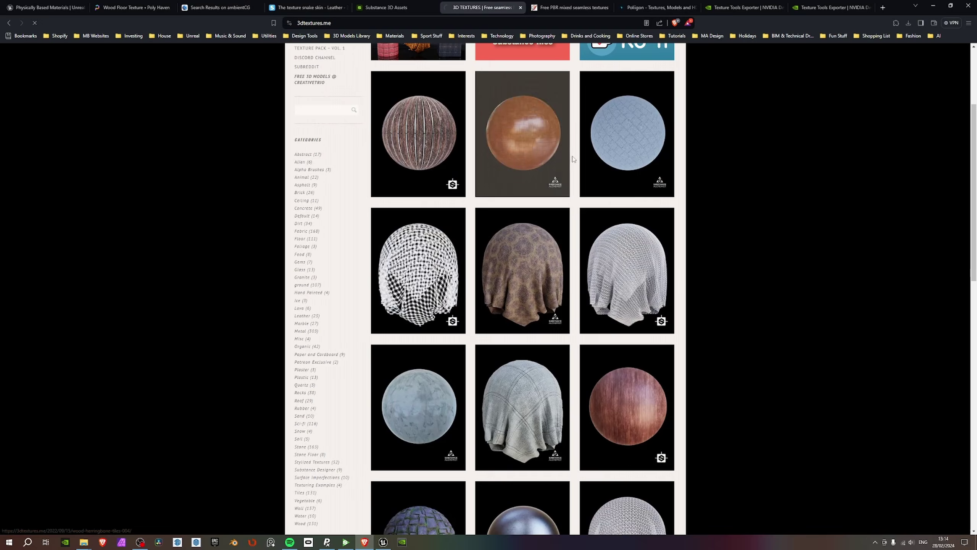
{"action": "scroll", "coordinate": [446, 212], "scroll_direction": "down", "scroll_amount": 6}
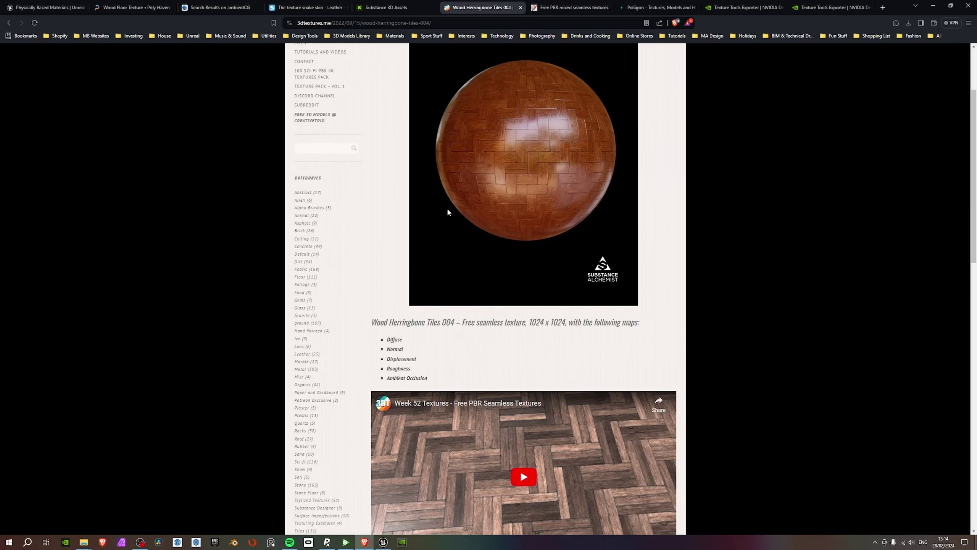
Review the list of maps included with Wood Herringbone Tiles 004 and open its folder for downloading all the maps.
{"action": "left_click_drag", "start_coordinate": [418, 197], "coordinate": [420, 208]}
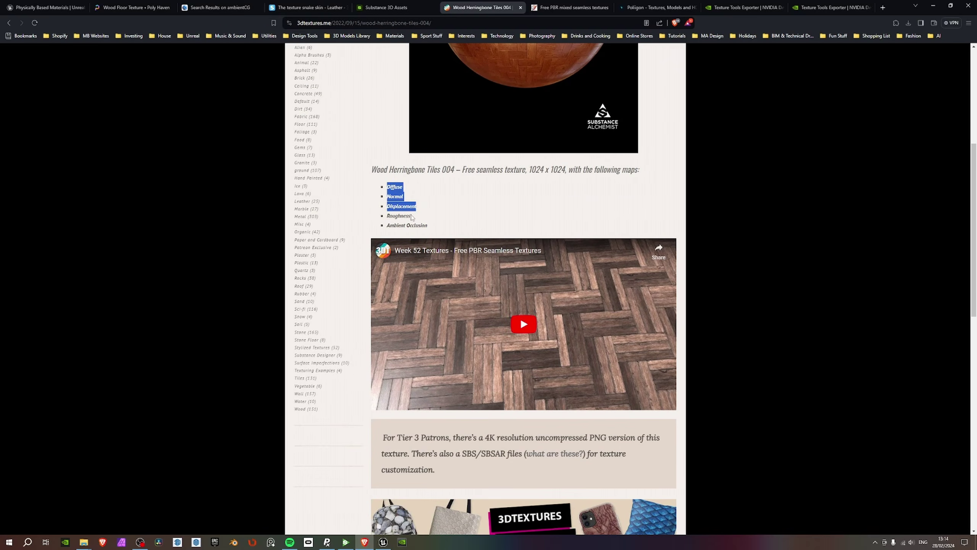
{"action": "left_click", "coordinate": [434, 225]}
{"action": "scroll", "coordinate": [463, 319], "scroll_direction": "down", "scroll_amount": 4}
{"action": "scroll", "coordinate": [416, 148], "scroll_direction": "up", "scroll_amount": 4}
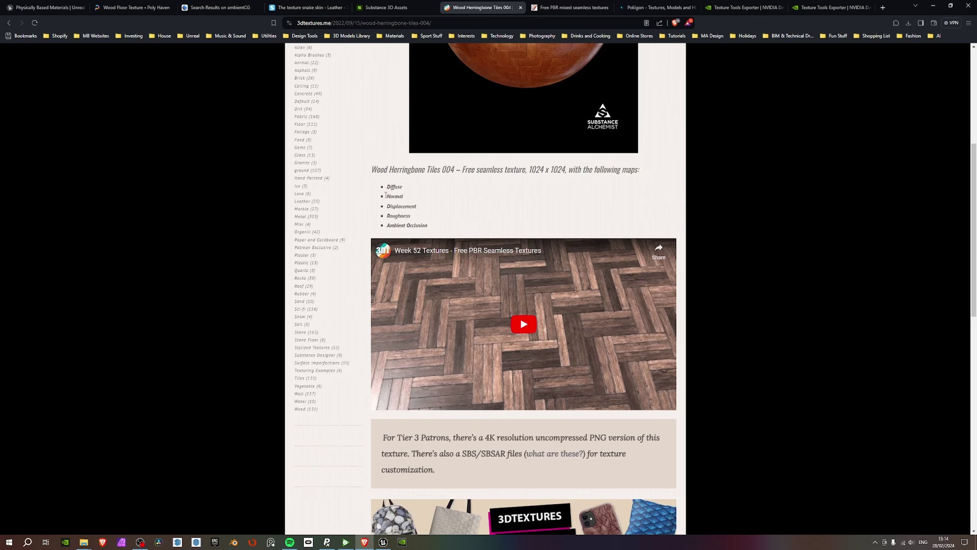
{"action": "scroll", "coordinate": [416, 300], "scroll_direction": "down", "scroll_amount": 14}
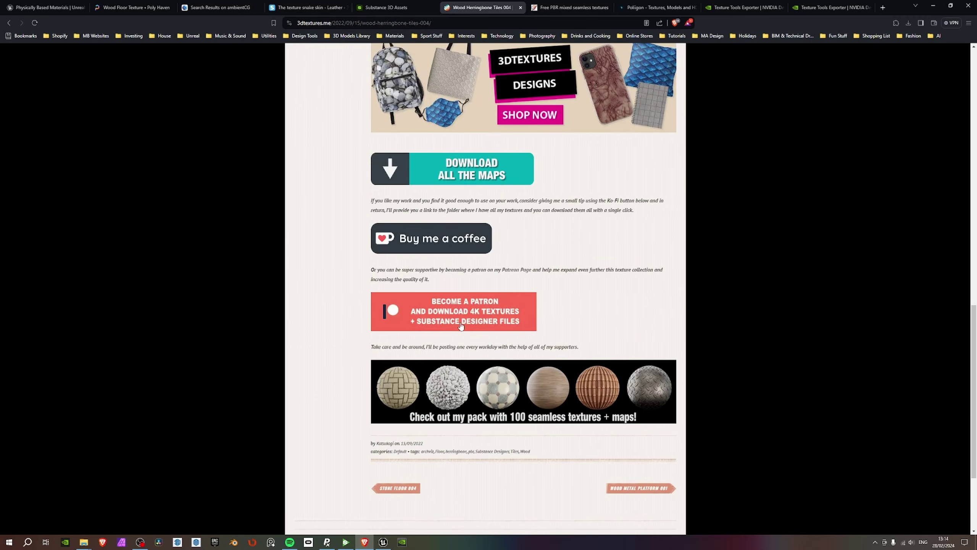
{"action": "left_click", "coordinate": [449, 174]}
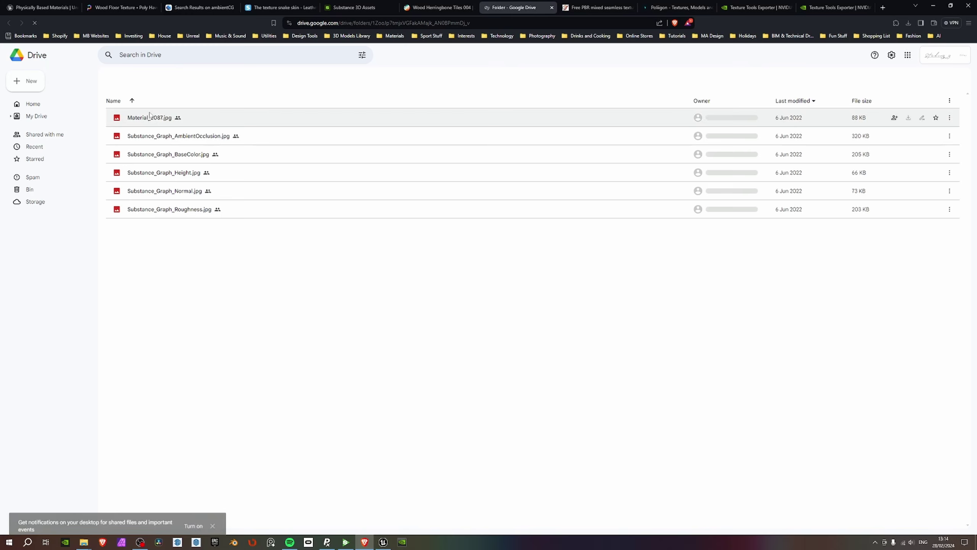
Preview Material_2087.jpg and the Substance_Graph map images one after another in the Drive folder.
{"action": "left_click", "coordinate": [151, 142]}
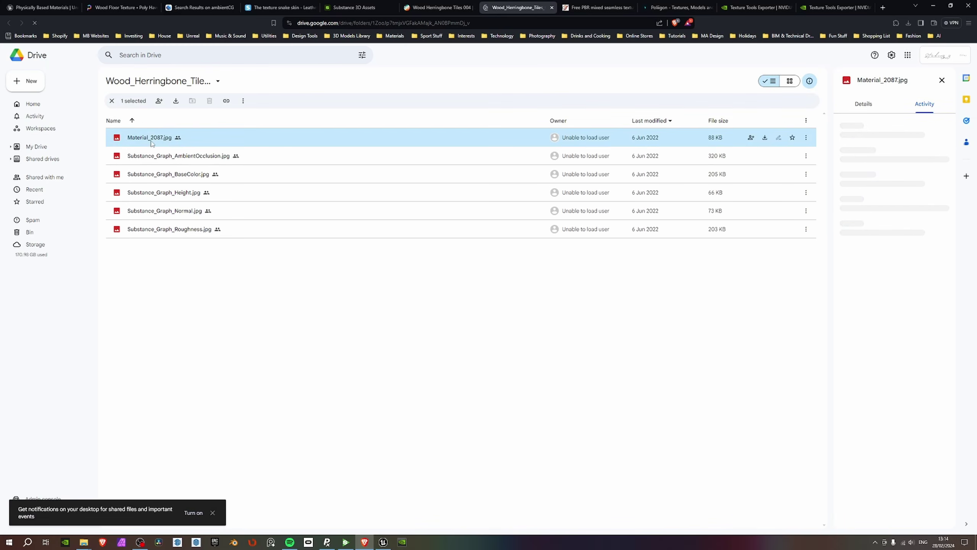
{"action": "double_click", "coordinate": [151, 142]}
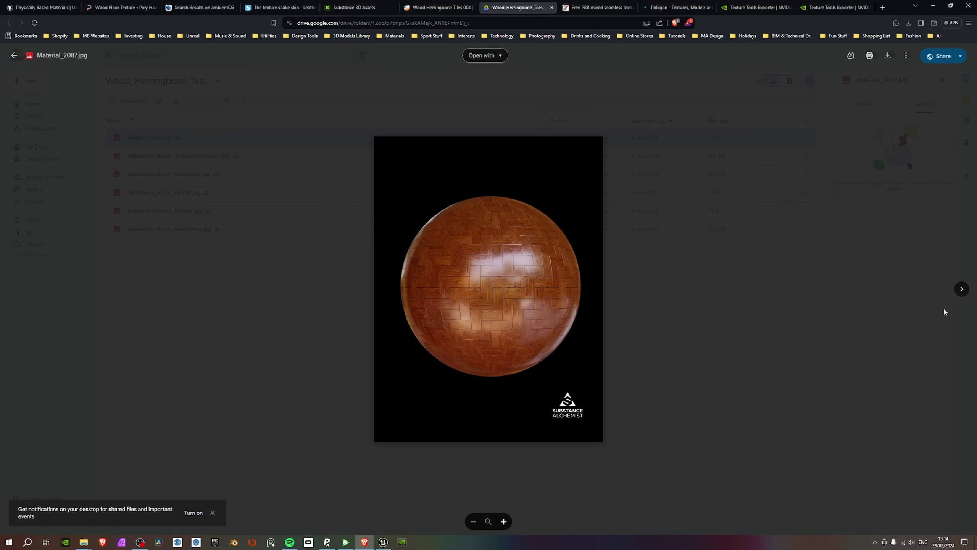
{"action": "left_click", "coordinate": [960, 294]}
{"action": "left_click", "coordinate": [961, 294]}
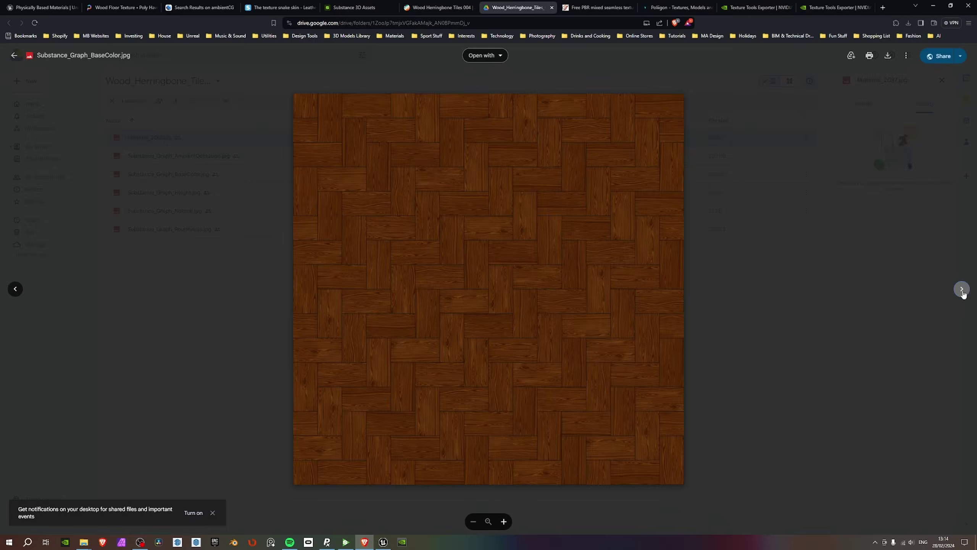
{"action": "left_click", "coordinate": [962, 294]}
{"action": "left_click", "coordinate": [962, 293]}
{"action": "key", "text": "Escape"}
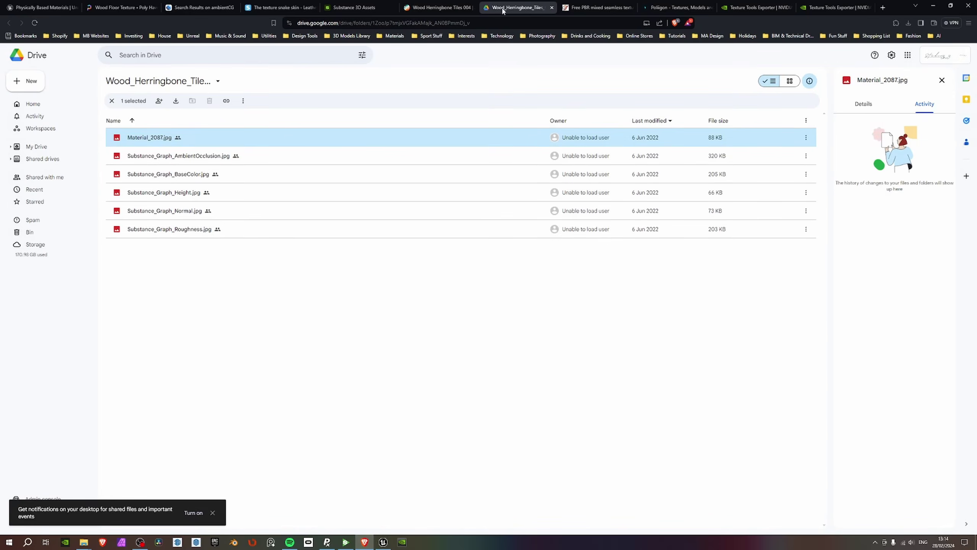
Compare the Wood Herringbone Tiles 004 page with its Drive map folder and close the Drive folder page.
{"action": "left_click", "coordinate": [439, 8]}
{"action": "scroll", "coordinate": [486, 115], "scroll_direction": "up", "scroll_amount": 15}
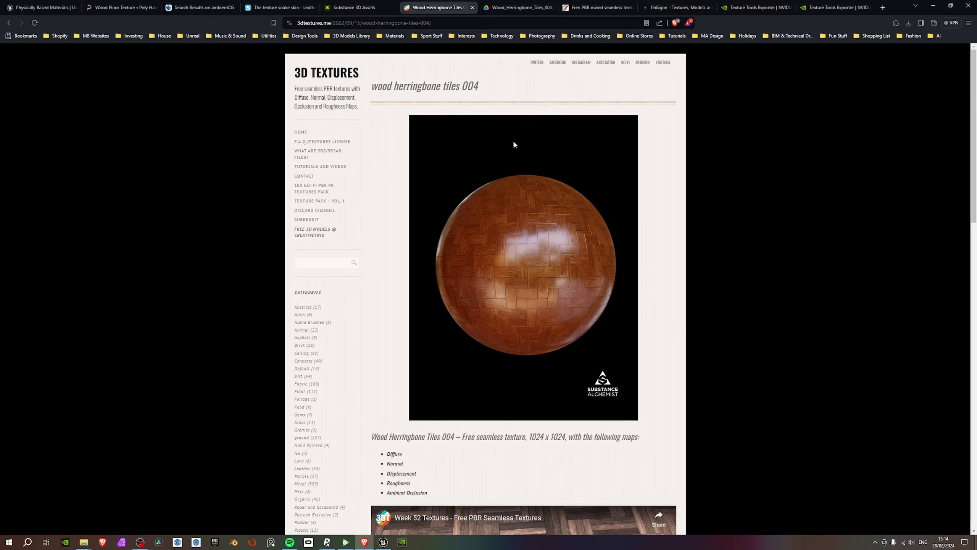
{"action": "left_click", "coordinate": [515, 10]}
{"action": "left_click", "coordinate": [438, 7]}
{"action": "left_click", "coordinate": [516, 8]}
{"action": "left_click", "coordinate": [457, 7]}
{"action": "left_click", "coordinate": [540, 8]}
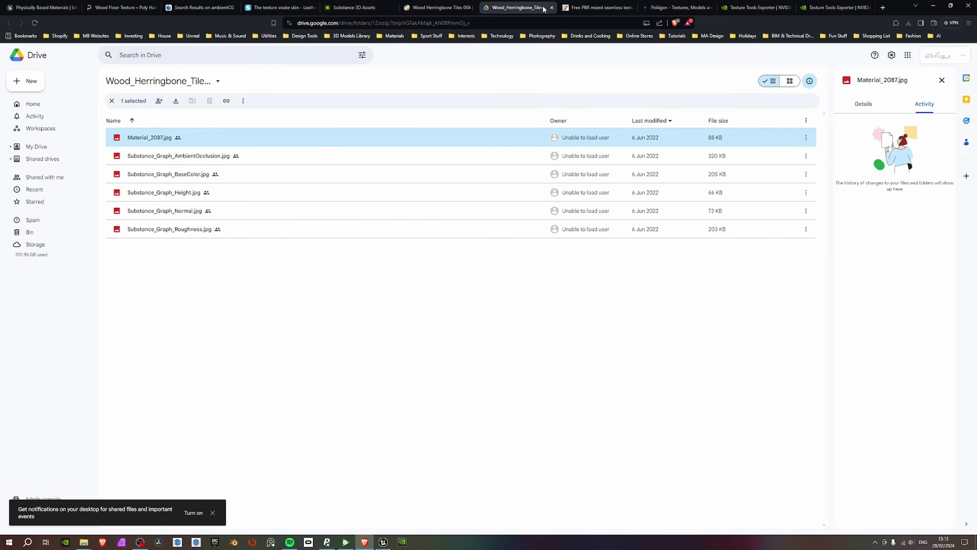
{"action": "left_click", "coordinate": [551, 8]}
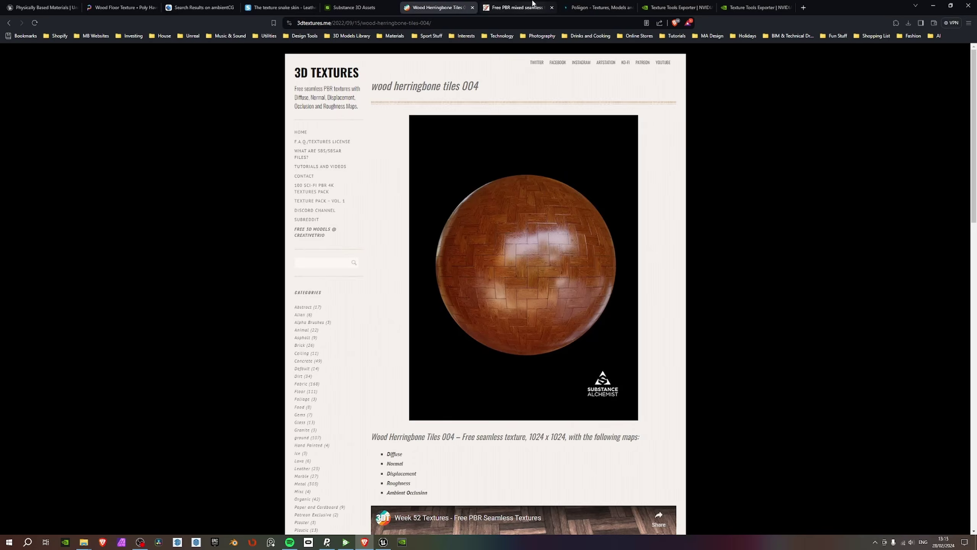
Browse the free PBR textures on SketchUp Texture Club and open the Clay bricks light mortar PBR texture seamless 21910 page.
{"action": "left_click", "coordinate": [509, 5]}
{"action": "scroll", "coordinate": [602, 185], "scroll_direction": "up", "scroll_amount": 2}
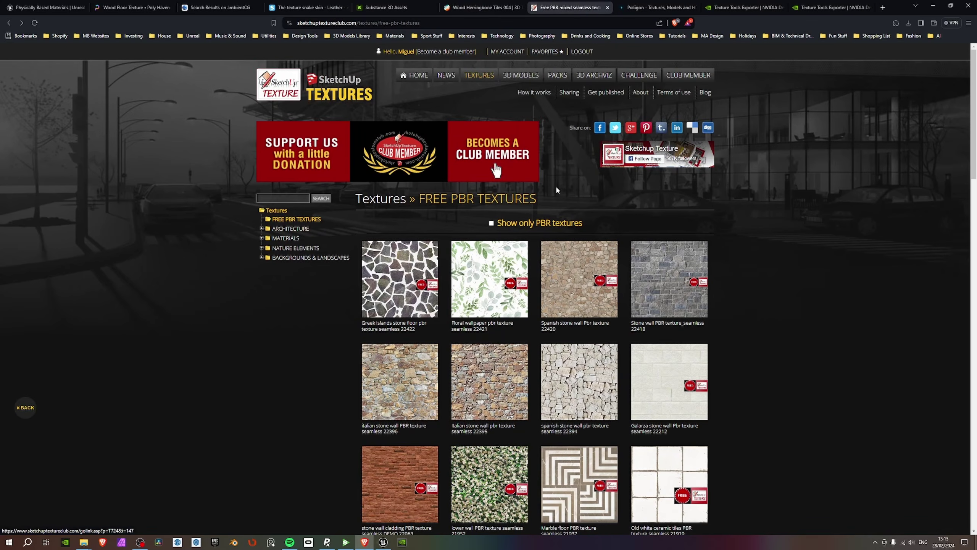
{"action": "scroll", "coordinate": [590, 260], "scroll_direction": "down", "scroll_amount": 3}
{"action": "scroll", "coordinate": [590, 260], "scroll_direction": "up", "scroll_amount": 3}
{"action": "scroll", "coordinate": [535, 348], "scroll_direction": "down", "scroll_amount": 9}
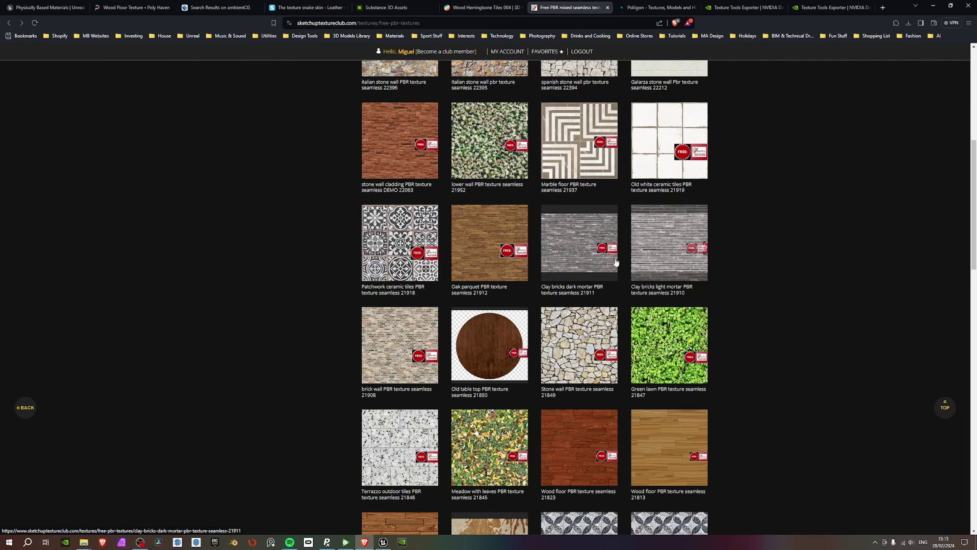
{"action": "left_click", "coordinate": [656, 264]}
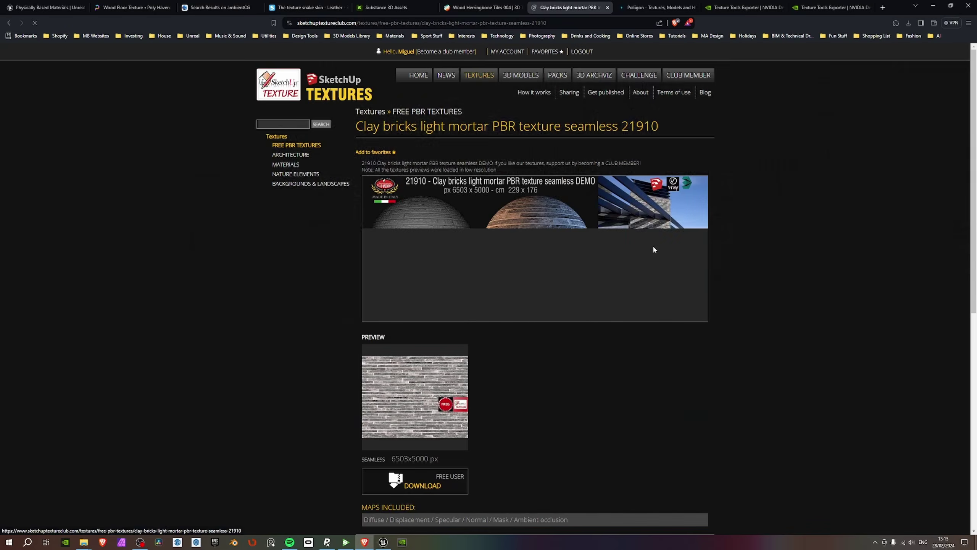
Examine the Clay bricks light mortar texture's seamless preview, pixel resolution and included maps.
{"action": "scroll", "coordinate": [438, 277], "scroll_direction": "down", "scroll_amount": 4}
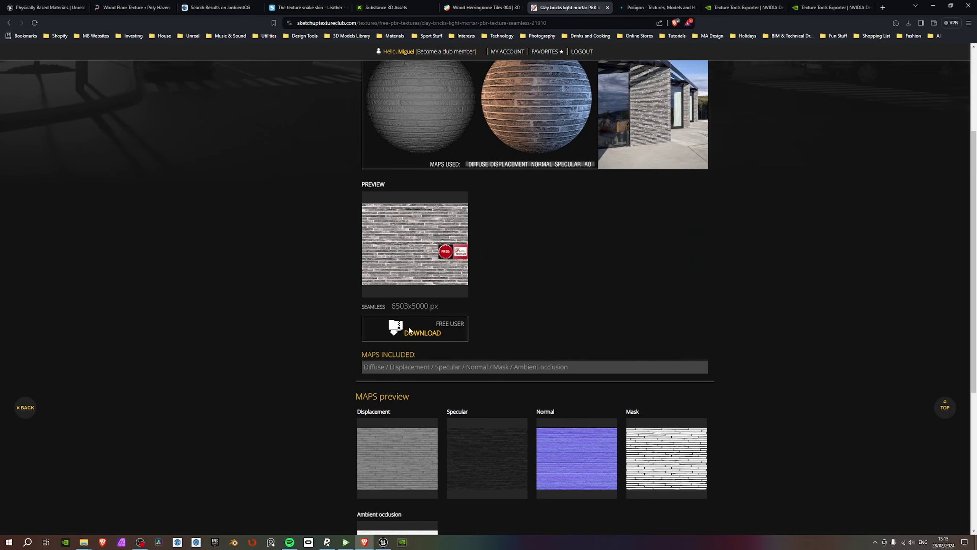
{"action": "double_click", "coordinate": [393, 306]}
{"action": "left_click", "coordinate": [429, 307]}
{"action": "left_click_drag", "start_coordinate": [366, 306], "coordinate": [360, 306]}
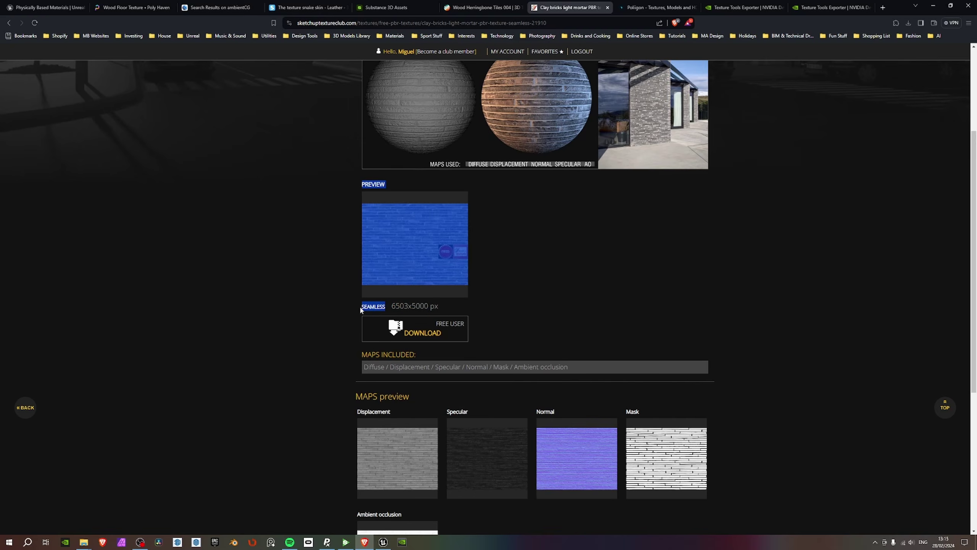
{"action": "left_click", "coordinate": [392, 306]}
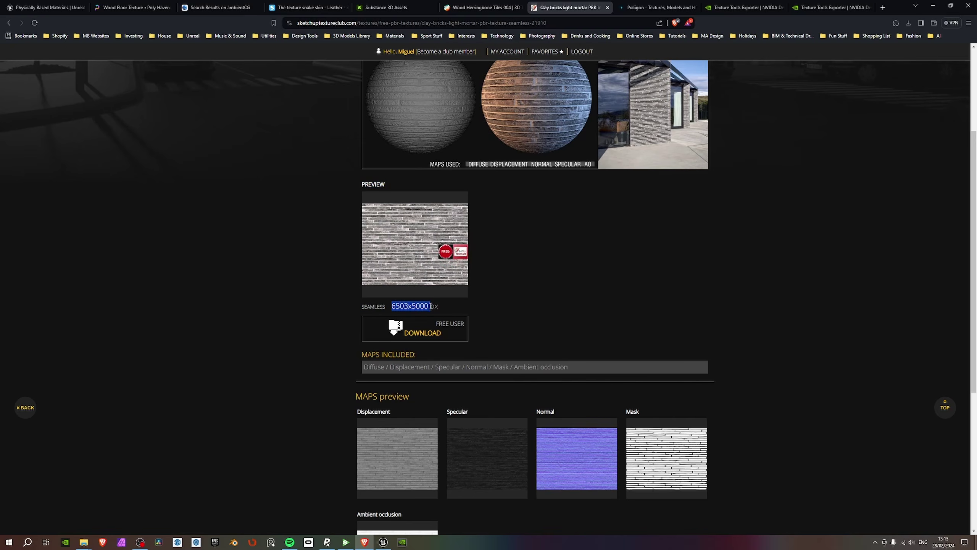
Switch to the Poliigon website and browse its Free assets listing.
{"action": "left_click", "coordinate": [661, 7]}
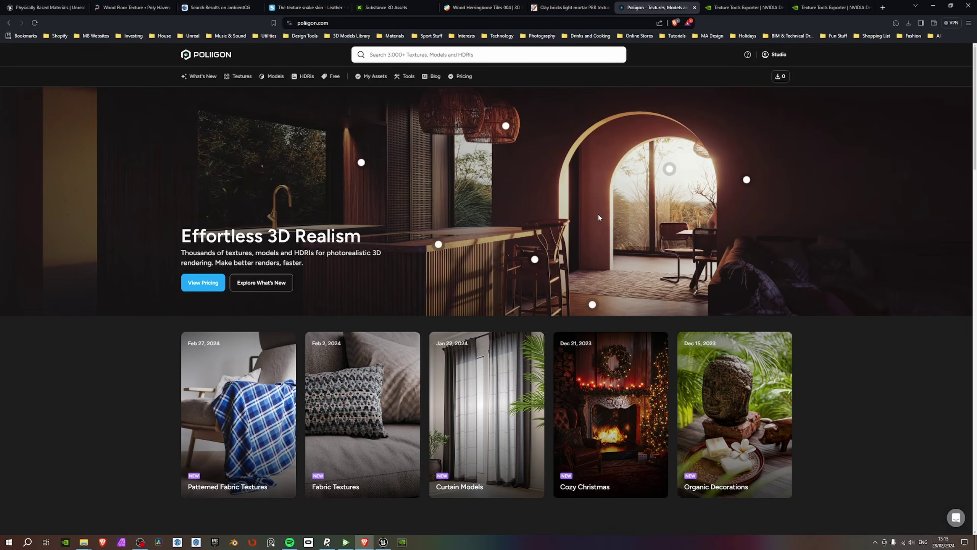
{"action": "scroll", "coordinate": [598, 218], "scroll_direction": "down", "scroll_amount": 3}
{"action": "scroll", "coordinate": [517, 229], "scroll_direction": "up", "scroll_amount": 2}
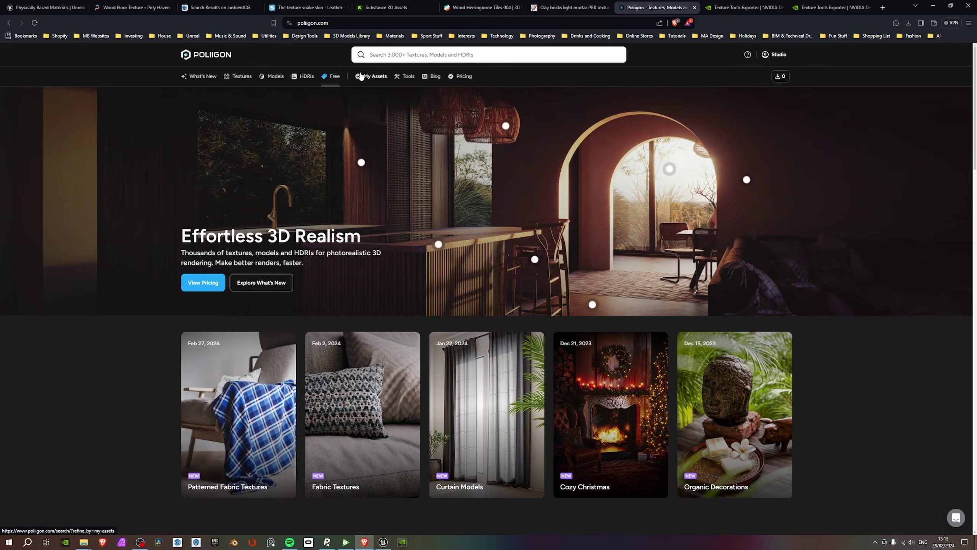
{"action": "left_click", "coordinate": [335, 77]}
{"action": "scroll", "coordinate": [286, 175], "scroll_direction": "down", "scroll_amount": 9}
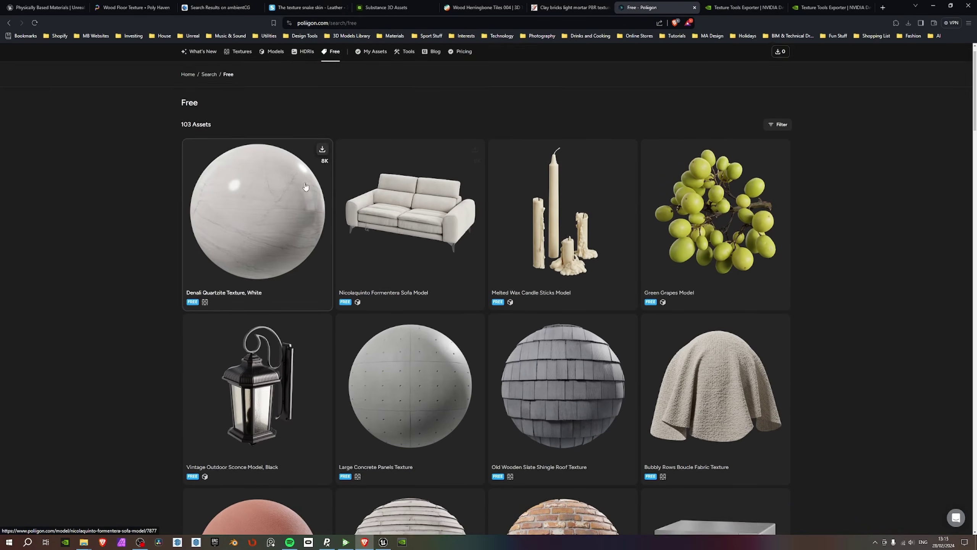
{"action": "scroll", "coordinate": [405, 211], "scroll_direction": "down", "scroll_amount": 1}
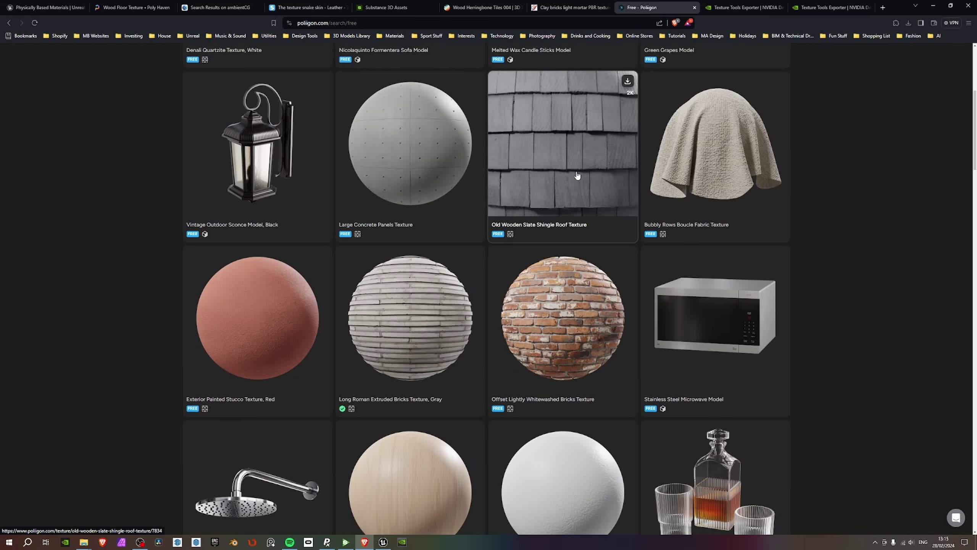
{"action": "scroll", "coordinate": [414, 198], "scroll_direction": "down", "scroll_amount": 5}
Download the free Long Roman Extruded Bricks Texture, Gray to the Desktop at 2K with the METALNESS workflow.
{"action": "left_click", "coordinate": [414, 197]}
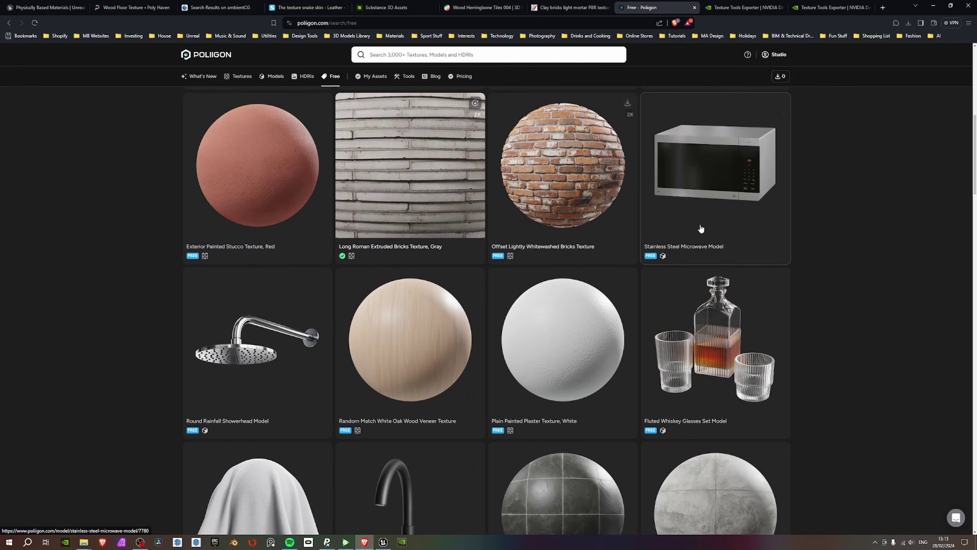
{"action": "left_click", "coordinate": [681, 223]}
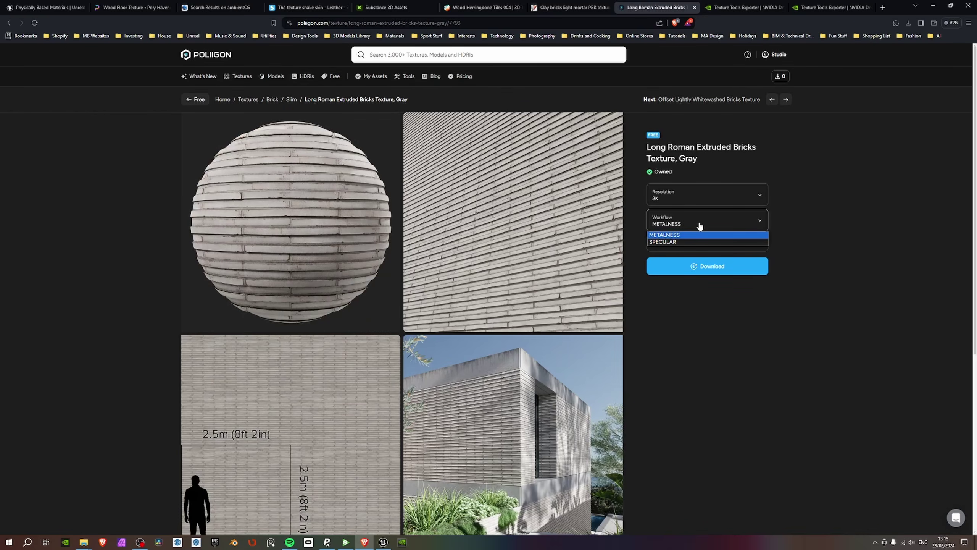
{"action": "left_click", "coordinate": [673, 228]}
{"action": "left_click", "coordinate": [690, 246]}
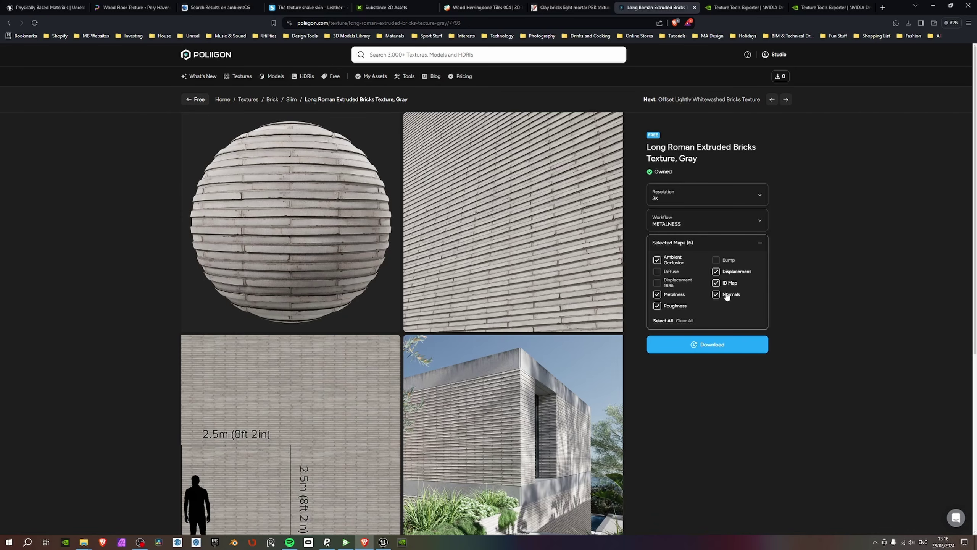
{"action": "left_click", "coordinate": [710, 345]}
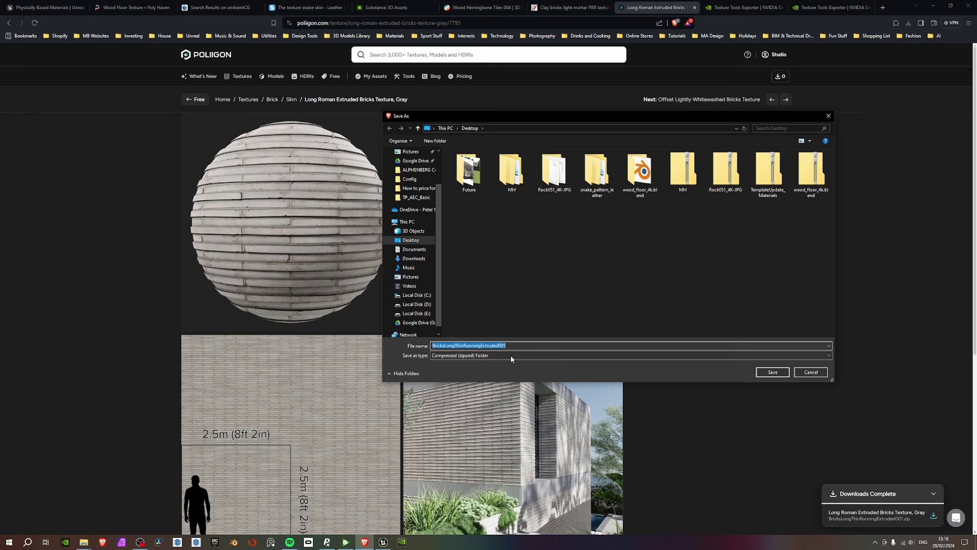
{"action": "left_click", "coordinate": [772, 372]}
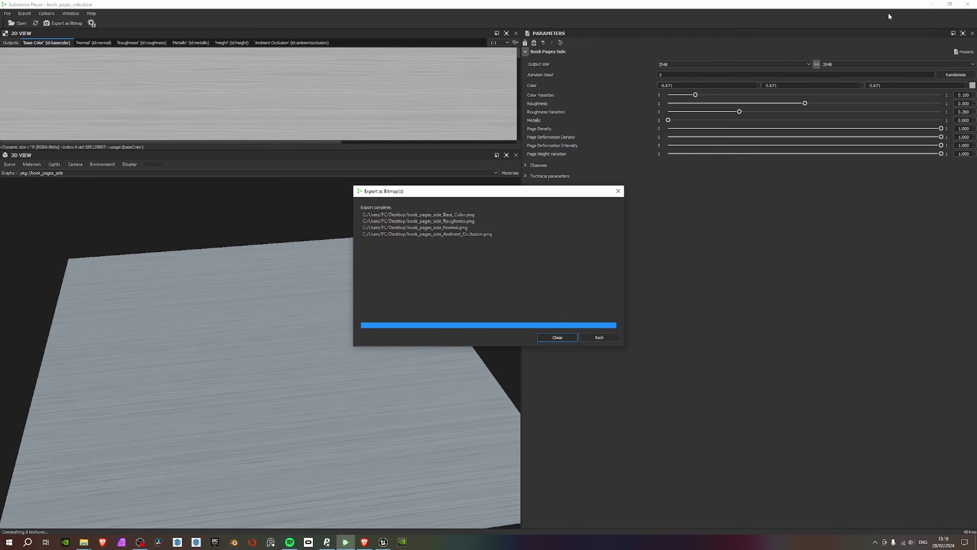
Close the export dialog in Substance Player, minimise the program, and open the Textures > Stone content folder in Unreal Engine.
{"action": "left_click", "coordinate": [555, 337]}
{"action": "left_click", "coordinate": [933, 5]}
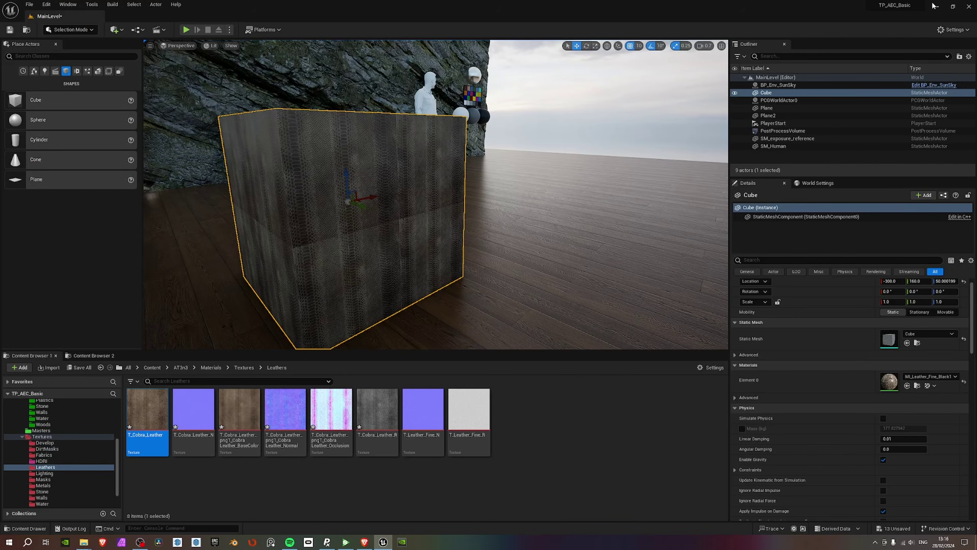
{"action": "left_click", "coordinate": [532, 443]}
{"action": "scroll", "coordinate": [87, 455], "scroll_direction": "down", "scroll_amount": 2}
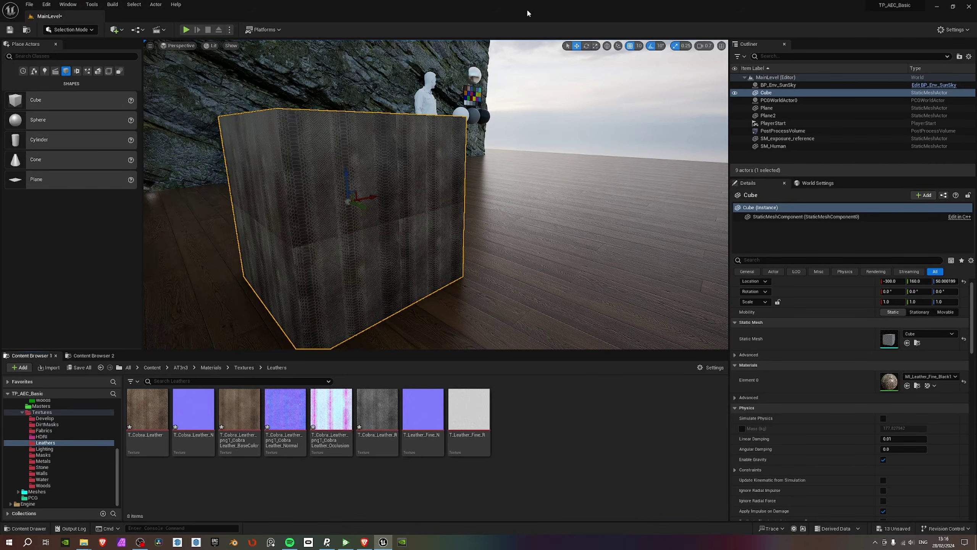
{"action": "left_click", "coordinate": [65, 454]}
{"action": "left_click", "coordinate": [42, 466]}
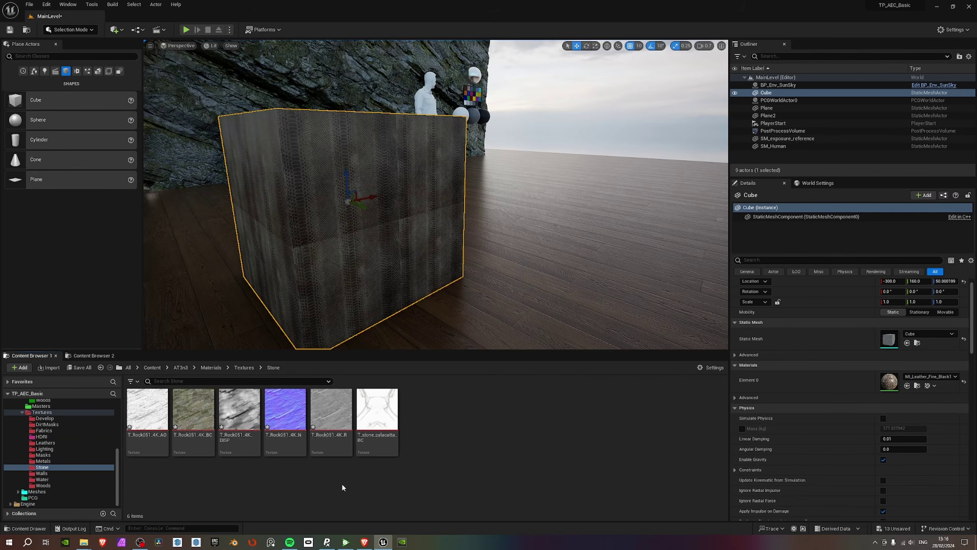
Import the book_pages_side Ambient Occlusion, Base Color, Normal and Roughness maps from the desktop into the Stone textures folder.
{"action": "key", "text": "super+Down"}
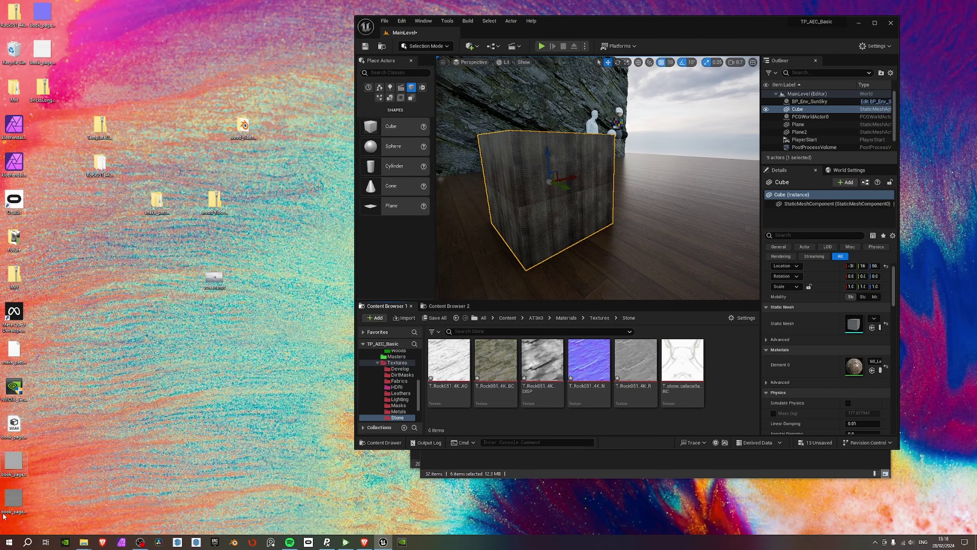
{"action": "left_click", "coordinate": [15, 500]}
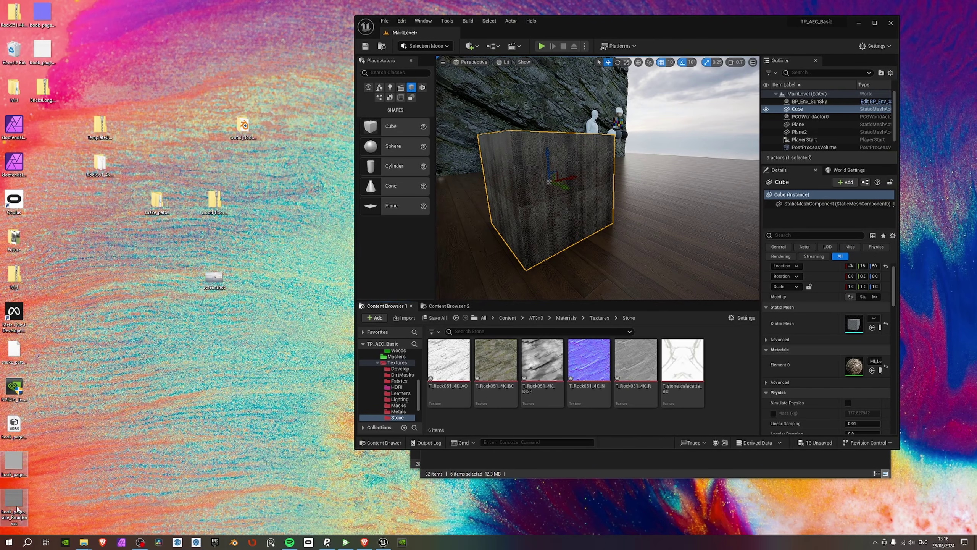
{"action": "left_click_drag", "start_coordinate": [76, 15], "coordinate": [43, 57], "text": "ctrl"}
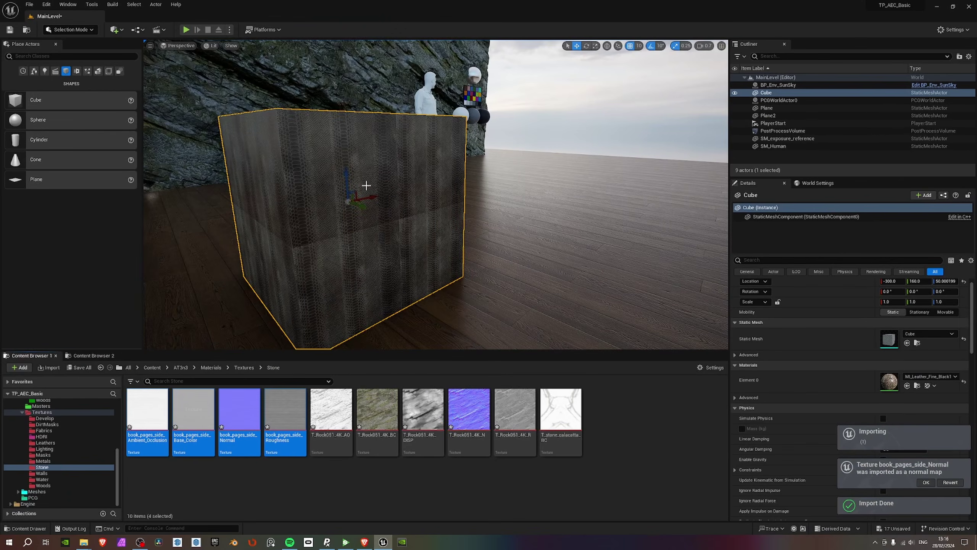
Open the cube's MI_Leather_Fine_Black1 material instance and enable Use Mask for AO in its PBR parameters.
{"action": "double_click", "coordinate": [889, 381]}
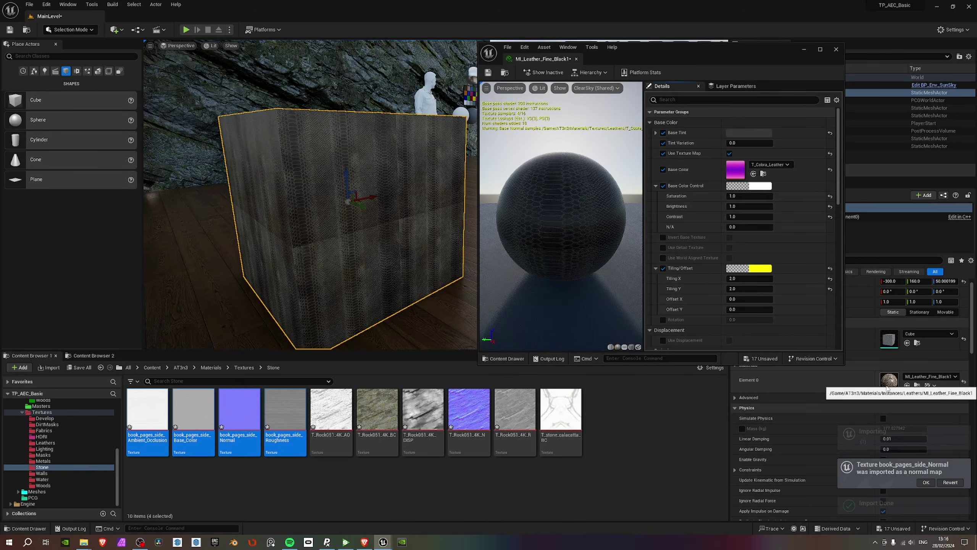
{"action": "left_click", "coordinate": [148, 416]}
{"action": "left_click_drag", "start_coordinate": [203, 434], "coordinate": [720, 266]}
{"action": "scroll", "coordinate": [783, 246], "scroll_direction": "down", "scroll_amount": 5}
{"action": "scroll", "coordinate": [770, 272], "scroll_direction": "up", "scroll_amount": 3}
{"action": "scroll", "coordinate": [770, 273], "scroll_direction": "down", "scroll_amount": 15}
{"action": "left_click", "coordinate": [729, 205]}
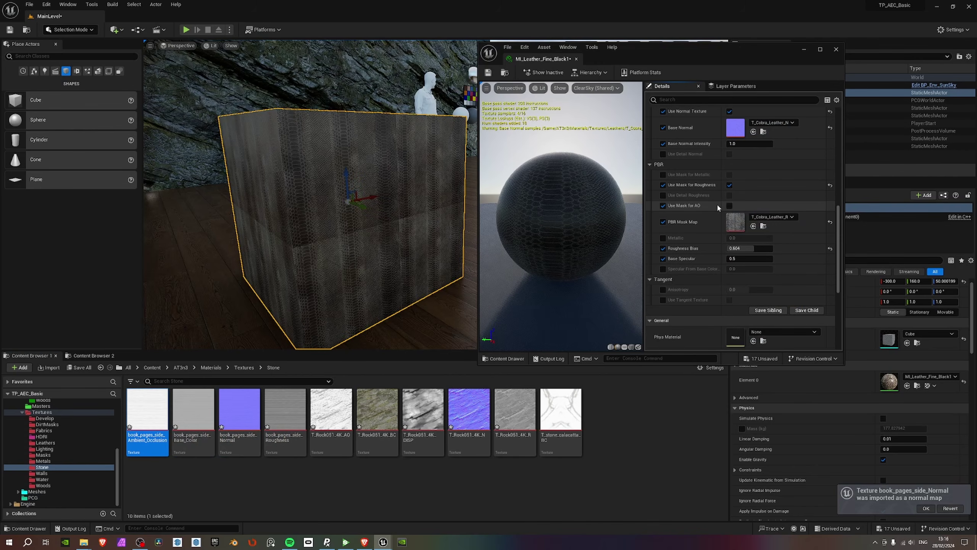
{"action": "left_click", "coordinate": [729, 205]}
{"action": "scroll", "coordinate": [806, 253], "scroll_direction": "down", "scroll_amount": 3}
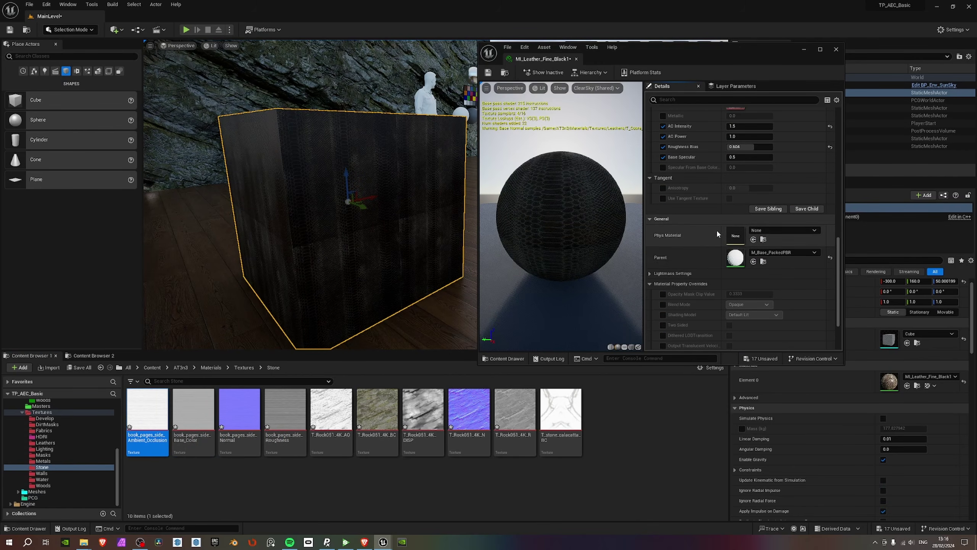
Change the MI_Leather_Fine_Black1 instance's parent material to M_Base_UnPackedPBR.
{"action": "left_click", "coordinate": [805, 254]}
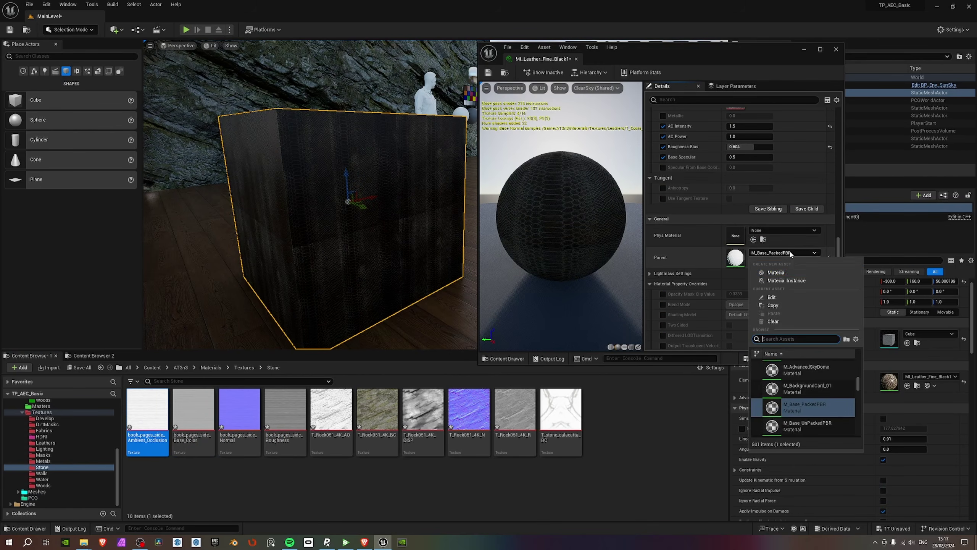
{"action": "left_click", "coordinate": [819, 424]}
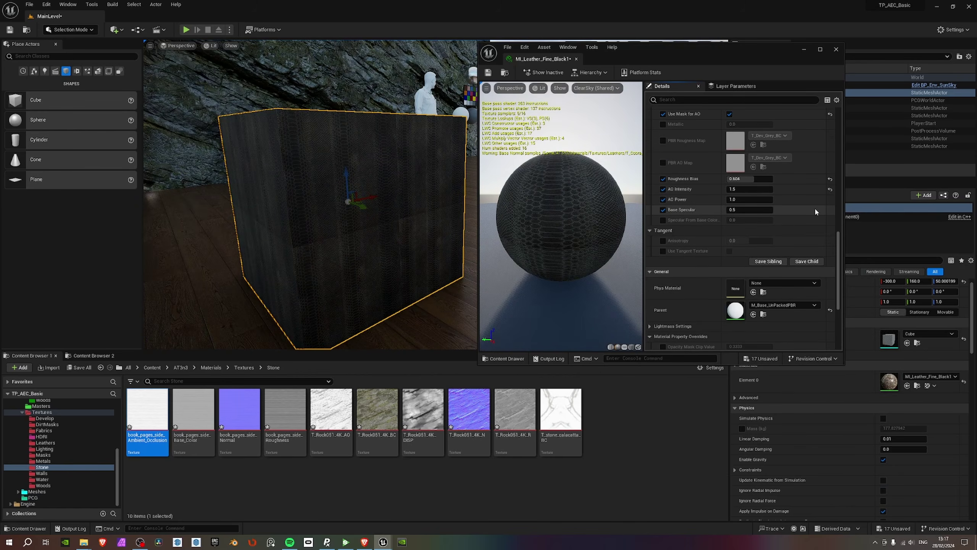
{"action": "left_click", "coordinate": [776, 305]}
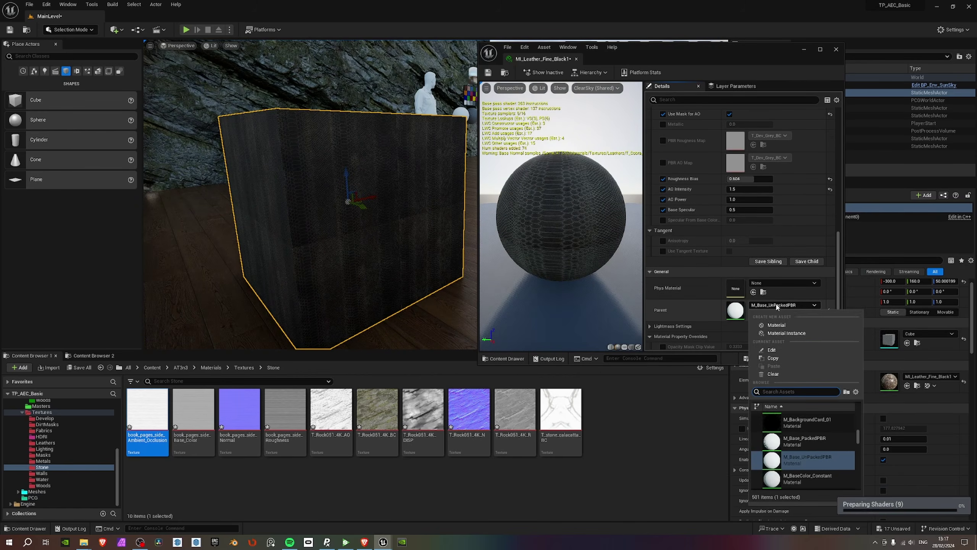
{"action": "left_click", "coordinate": [776, 306]}
Enable the PBR Roughness Map and PBR AO Map parameter overrides in the leather material instance.
{"action": "scroll", "coordinate": [796, 269], "scroll_direction": "up", "scroll_amount": 3}
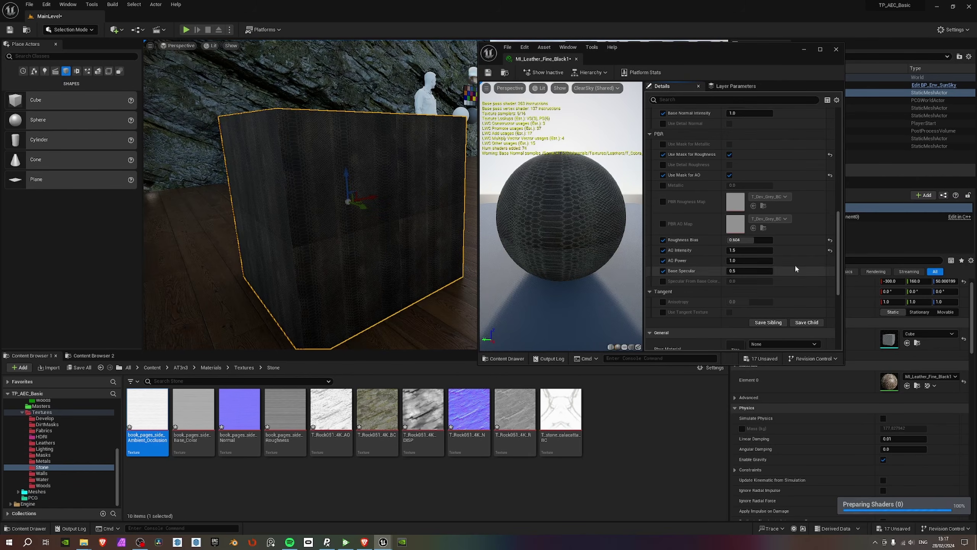
{"action": "left_click", "coordinate": [662, 201]}
{"action": "left_click", "coordinate": [663, 223]}
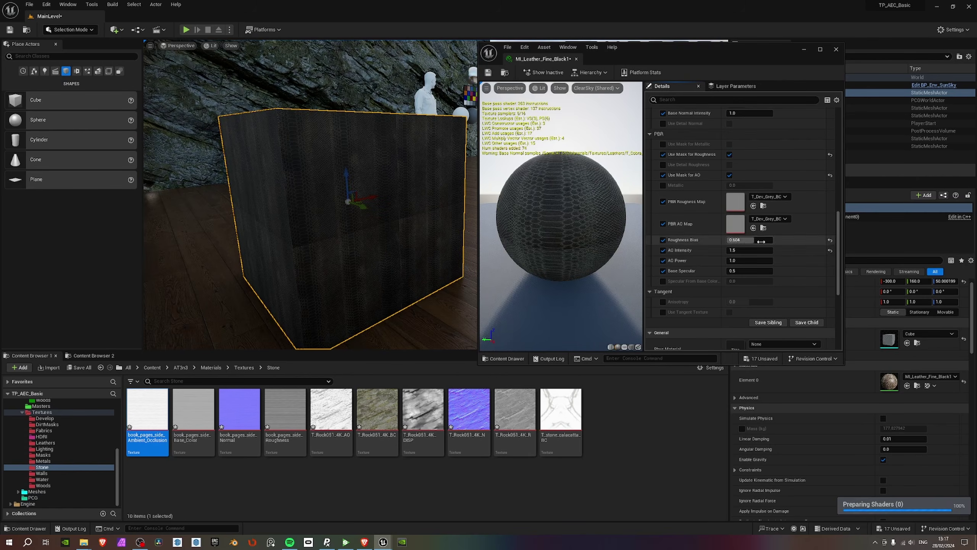
{"action": "scroll", "coordinate": [773, 269], "scroll_direction": "down", "scroll_amount": 3}
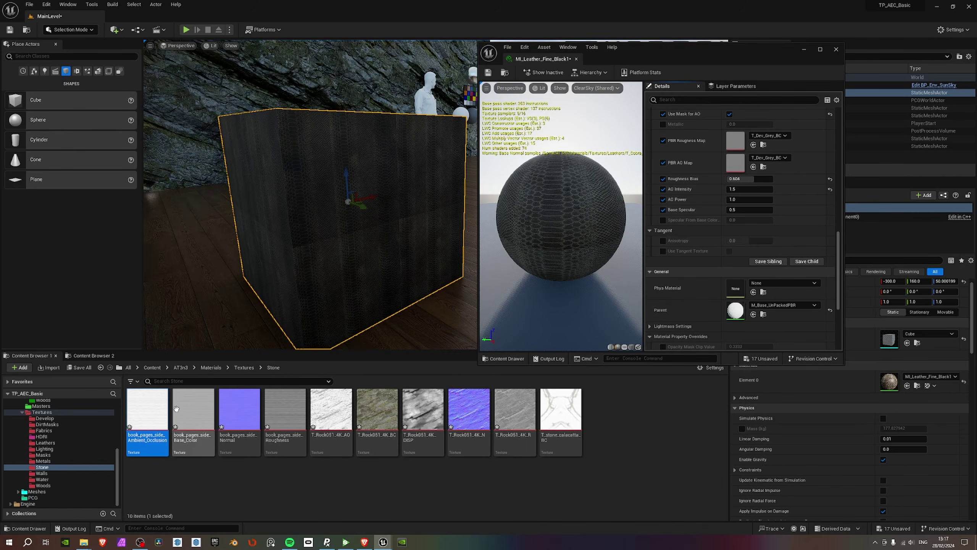
Assign book_pages_side_Ambient_Occlusion to the PBR AO Map and book_pages_side_Roughness to the PBR Roughness Map.
{"action": "left_click", "coordinate": [208, 413]}
{"action": "scroll", "coordinate": [794, 253], "scroll_direction": "up", "scroll_amount": 12}
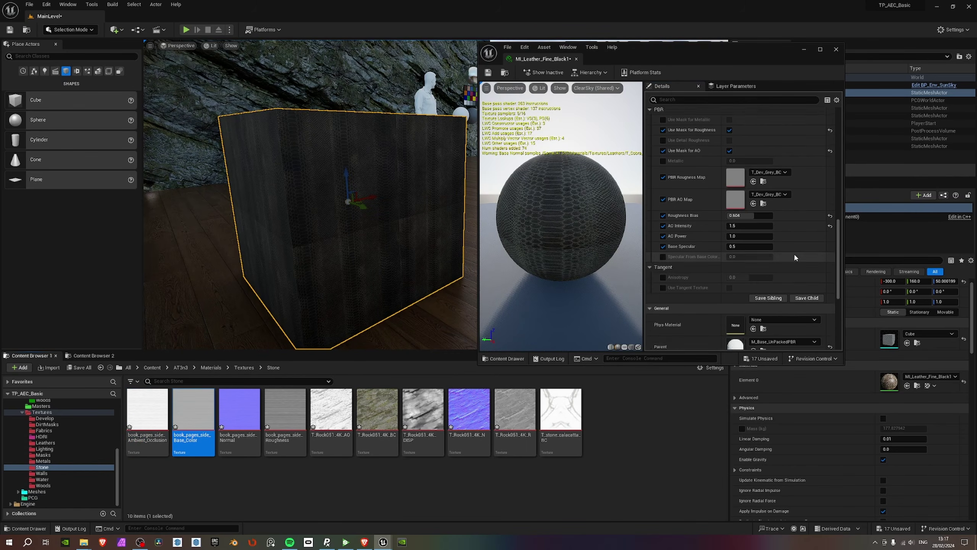
{"action": "scroll", "coordinate": [780, 284], "scroll_direction": "down", "scroll_amount": 6}
{"action": "left_click_drag", "start_coordinate": [148, 410], "coordinate": [727, 274]}
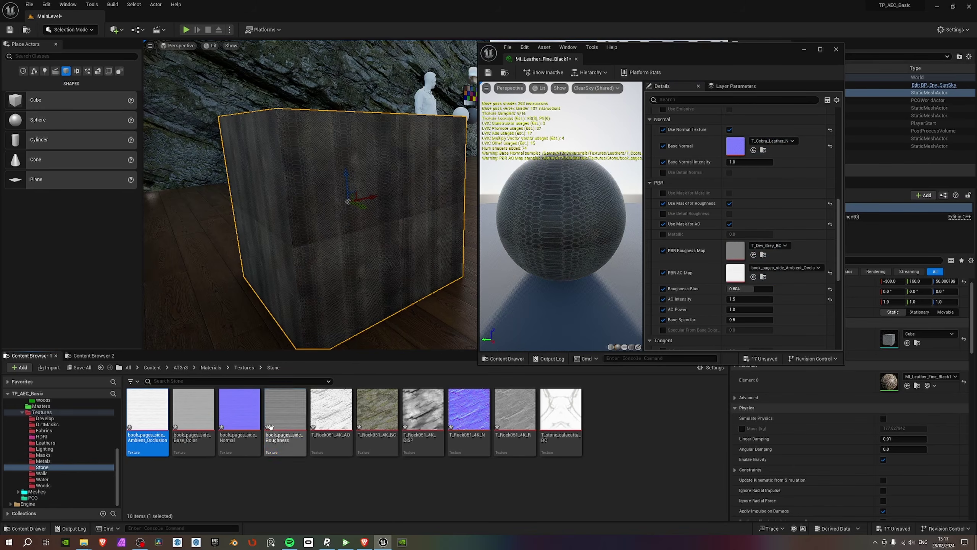
{"action": "left_click", "coordinate": [284, 412]}
{"action": "left_click_drag", "start_coordinate": [285, 411], "coordinate": [787, 253]}
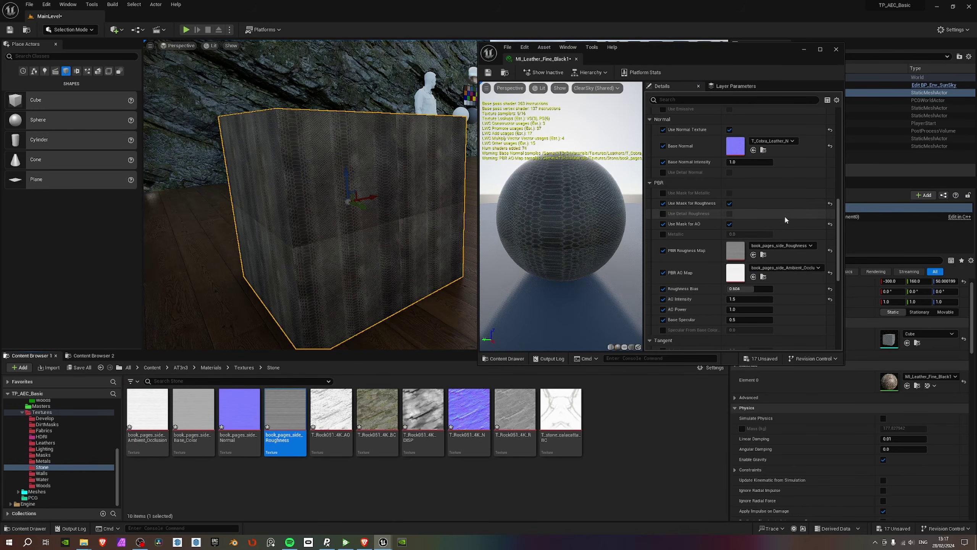
Assign book_pages_side_Normal as the Base Normal texture and book_pages_side_Base_Color as the Base Color texture of the material instance.
{"action": "scroll", "coordinate": [770, 269], "scroll_direction": "up", "scroll_amount": 2}
{"action": "left_click", "coordinate": [244, 415]}
{"action": "left_click_drag", "start_coordinate": [244, 414], "coordinate": [736, 183]}
{"action": "scroll", "coordinate": [777, 257], "scroll_direction": "up", "scroll_amount": 4}
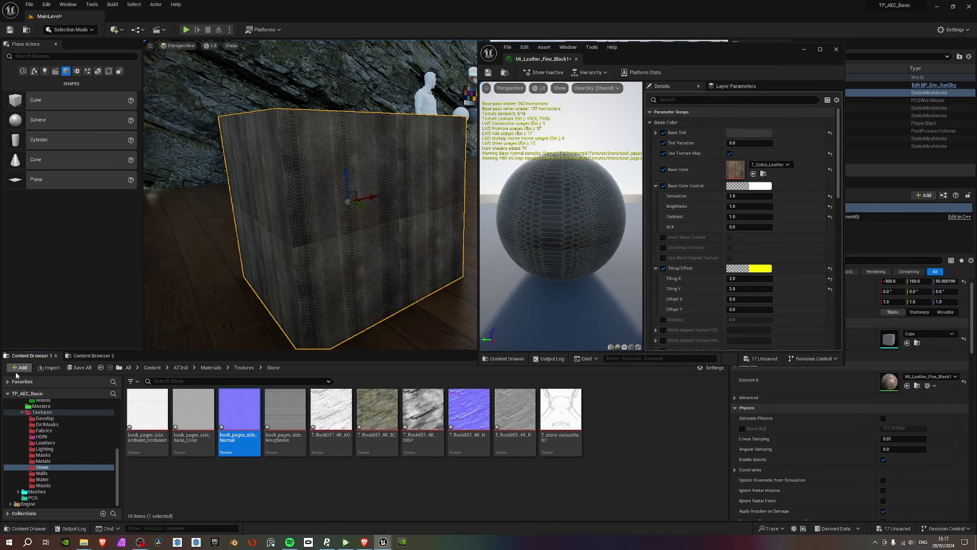
{"action": "left_click", "coordinate": [142, 422]}
{"action": "left_click", "coordinate": [192, 413]}
{"action": "left_click_drag", "start_coordinate": [193, 413], "coordinate": [735, 170]}
{"action": "right_click_drag", "start_coordinate": [384, 215], "coordinate": [354, 208]}
Switch to File Explorer, go from the ALPHENBERG Cobra folder up to the Desktop folder, and show the desktop.
{"action": "key", "text": "alt+Tab"}
{"action": "left_click", "coordinate": [291, 285]}
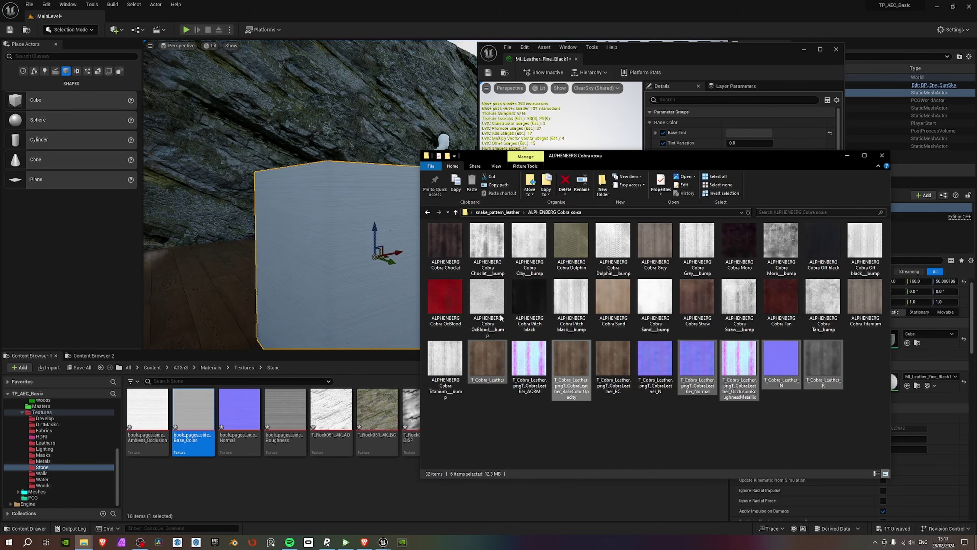
{"action": "left_click", "coordinate": [776, 426]}
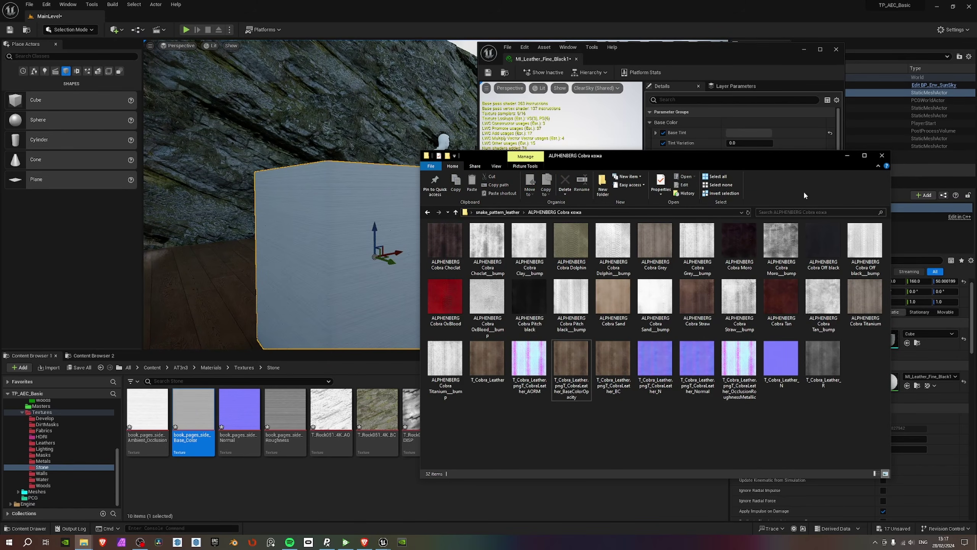
{"action": "left_click", "coordinate": [507, 213]}
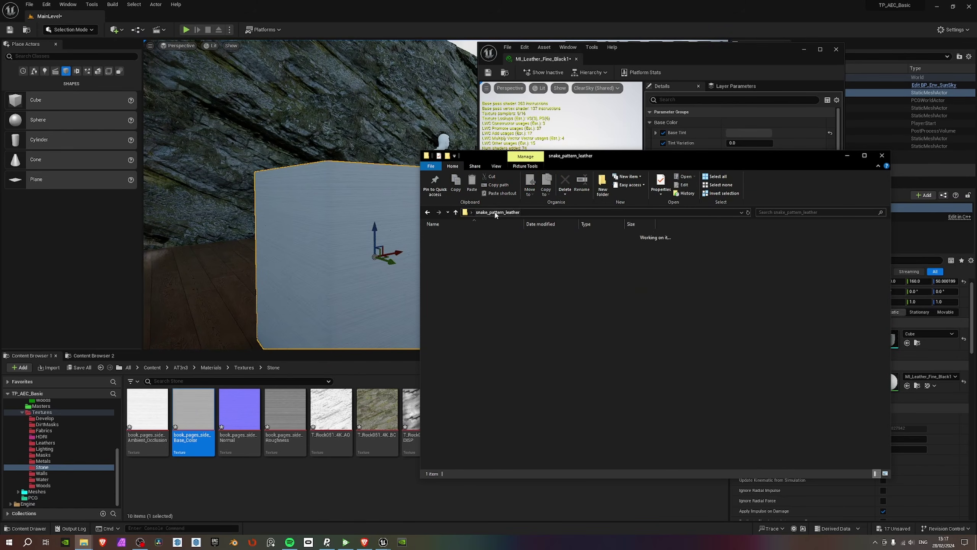
{"action": "left_click", "coordinate": [455, 213]}
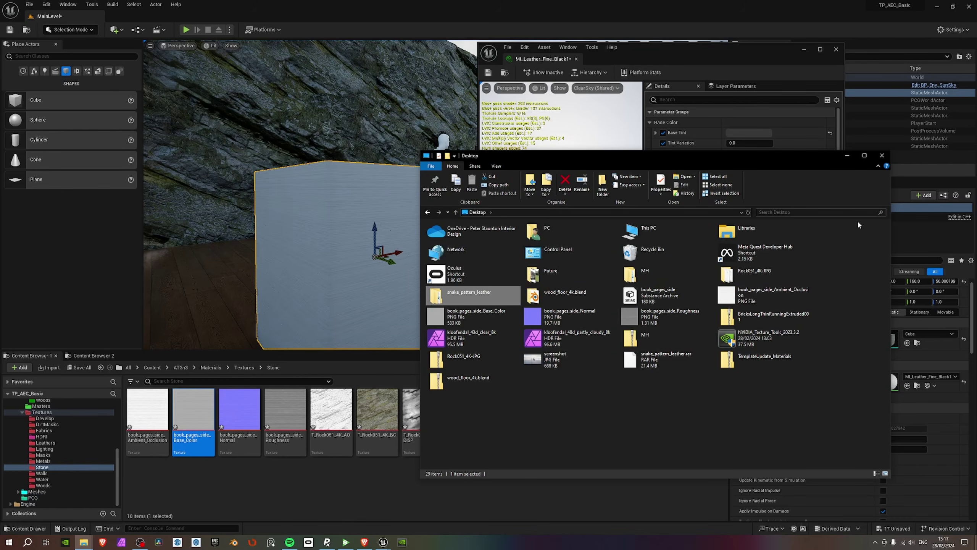
{"action": "key", "text": "super+d"}
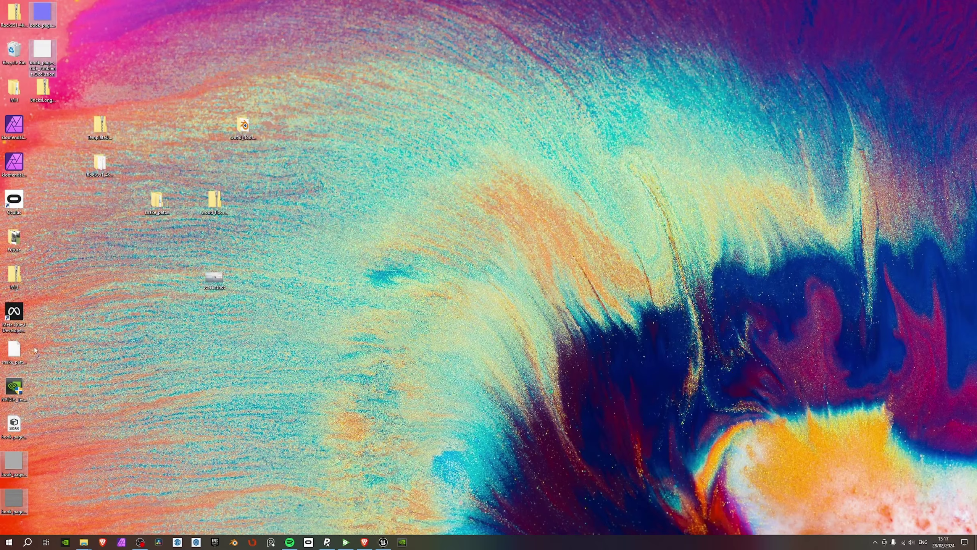
Extract the BricksLongThinRunningExtruded001 archive on the desktop into its own folder with 7-Zip and open that folder.
{"action": "left_click", "coordinate": [43, 95]}
{"action": "right_click", "coordinate": [47, 91]}
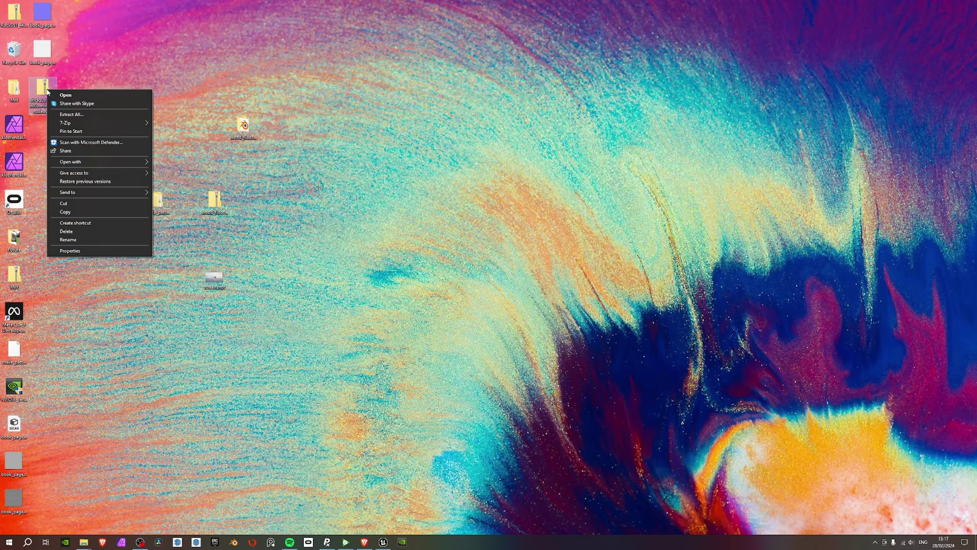
{"action": "mouse_move", "coordinate": [108, 122]}
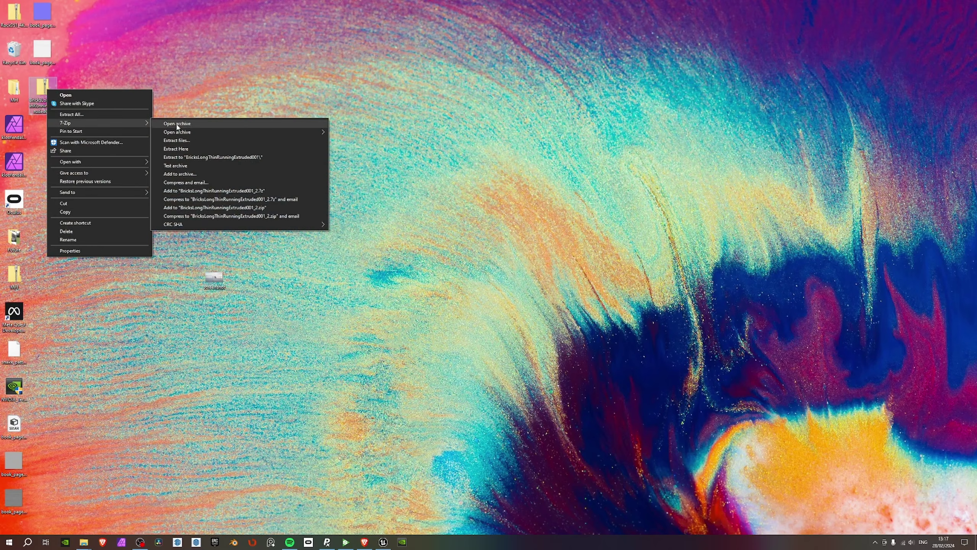
{"action": "left_click", "coordinate": [188, 157]}
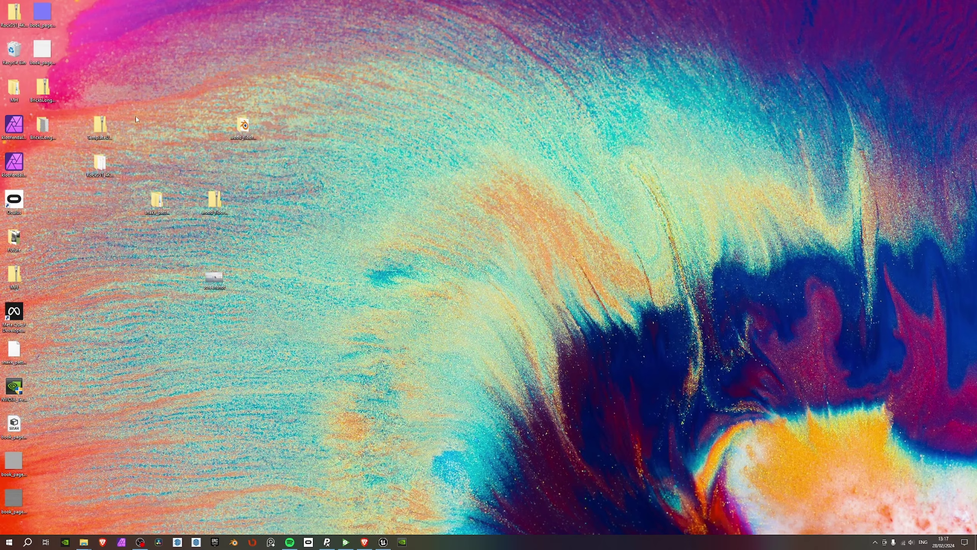
{"action": "double_click", "coordinate": [42, 126]}
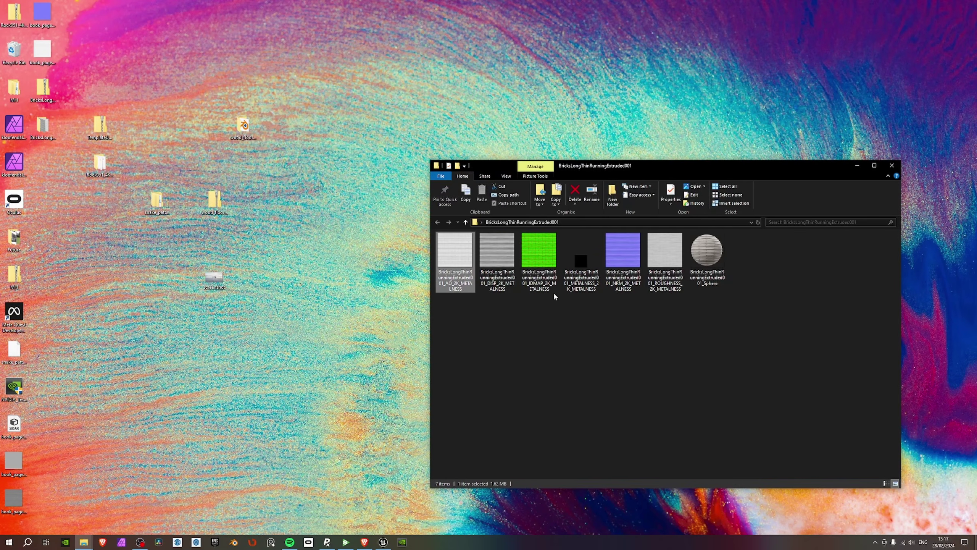
Import the brick set's AO, DISP, IDMAP, NRM and ROUGHNESS maps into Unreal Engine's Stone textures folder.
{"action": "left_click", "coordinate": [544, 264], "text": "shift"}
{"action": "left_click", "coordinate": [641, 274], "text": "ctrl"}
{"action": "left_click", "coordinate": [664, 263], "text": "ctrl"}
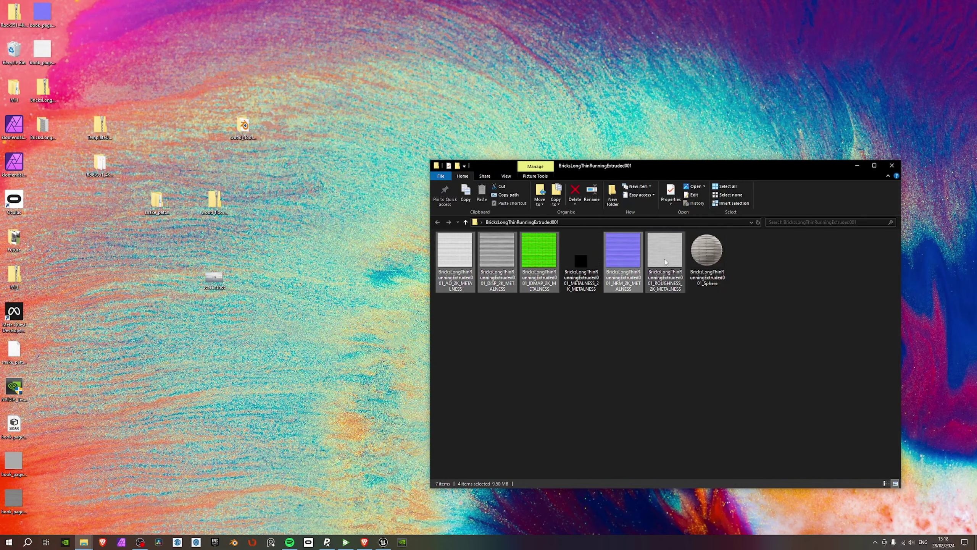
{"action": "left_click", "coordinate": [380, 544]}
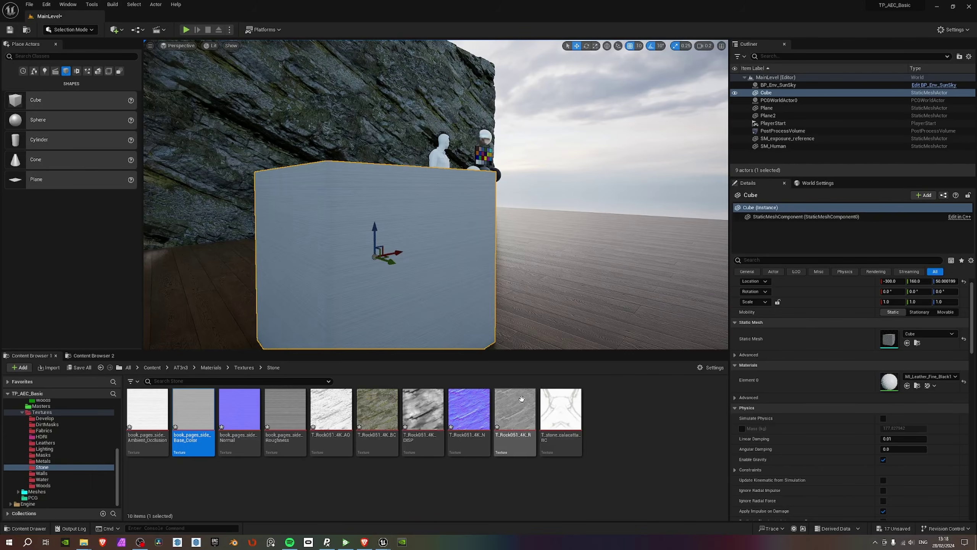
{"action": "right_click_drag", "start_coordinate": [523, 290], "coordinate": [537, 293]}
{"action": "key", "text": "alt+Tab"}
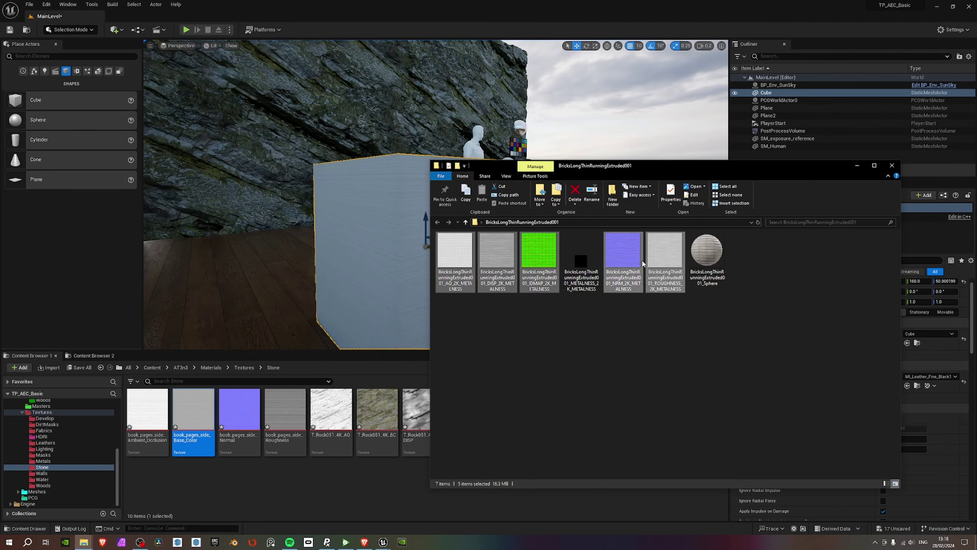
{"action": "left_click_drag", "start_coordinate": [623, 254], "coordinate": [359, 457]}
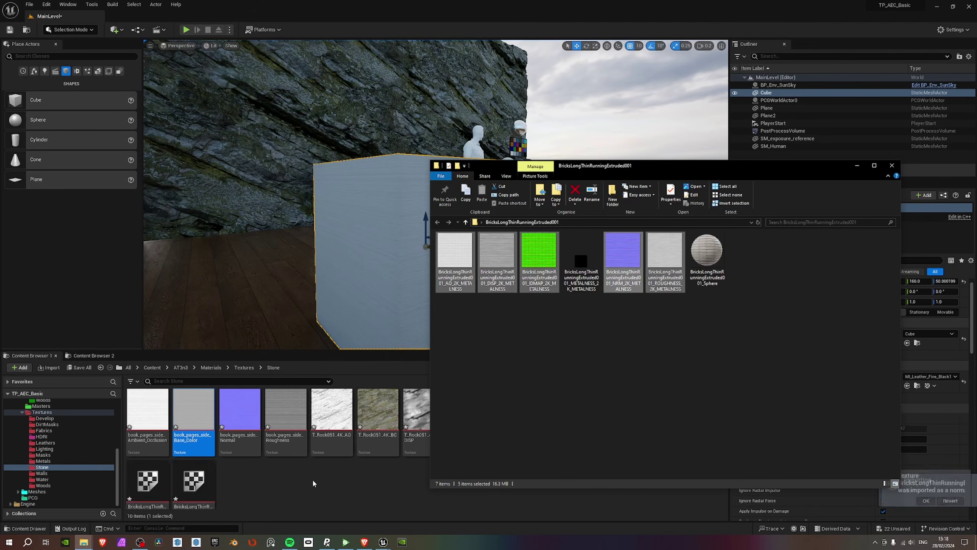
{"action": "left_click", "coordinate": [323, 495]}
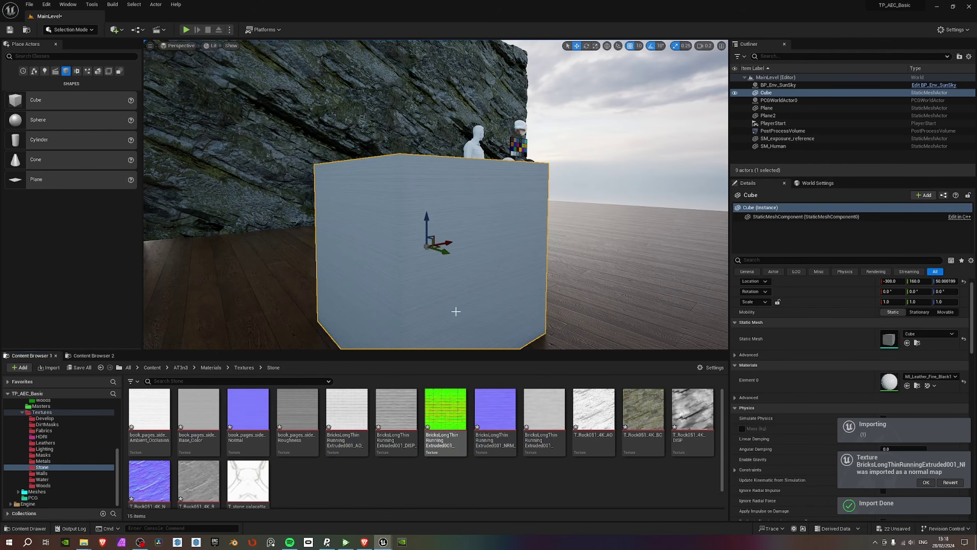
Select the rock wall plane, open its MI_Stone_Landscape material instance, and move the editor window clear of the viewport.
{"action": "mouse_move", "coordinate": [456, 313]}
{"action": "right_mouse_down"}
{"action": "mouse_move", "coordinate": [389, 304]}
{"action": "mouse_move", "coordinate": [471, 306]}
{"action": "right_mouse_up"}
{"action": "scroll", "coordinate": [456, 312], "scroll_direction": "up", "scroll_amount": 3}
{"action": "scroll", "coordinate": [407, 305], "scroll_direction": "up", "scroll_amount": 1}
{"action": "left_click", "coordinate": [443, 265]}
{"action": "key", "text": "s"}
{"action": "right_click_drag", "start_coordinate": [443, 265], "coordinate": [446, 250]}
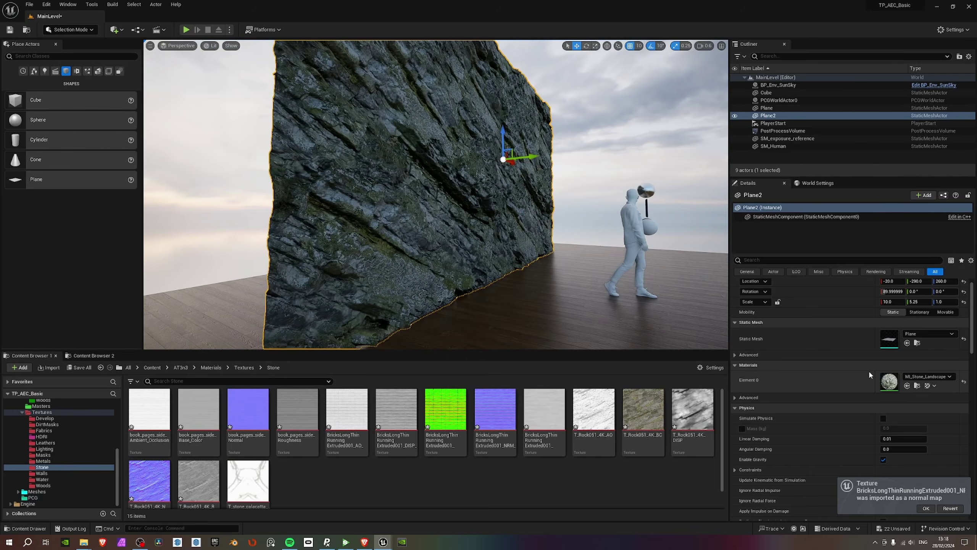
{"action": "double_click", "coordinate": [891, 385]}
{"action": "left_click_drag", "start_coordinate": [692, 54], "coordinate": [811, 45]}
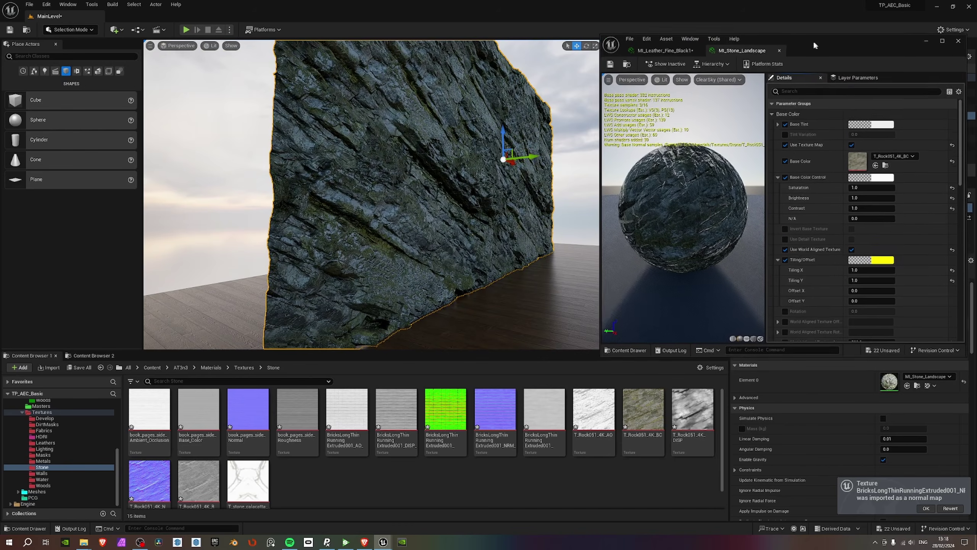
Examine the imported brick displacement, roughness, normal and AO textures in the Stone folder to identify each map.
{"action": "left_click", "coordinate": [400, 424]}
{"action": "mouse_move", "coordinate": [400, 423]}
{"action": "left_mouse_down"}
{"action": "mouse_move", "coordinate": [856, 158]}
{"action": "mouse_move", "coordinate": [523, 428]}
{"action": "mouse_move", "coordinate": [470, 410]}
{"action": "mouse_move", "coordinate": [399, 415]}
{"action": "left_mouse_up"}
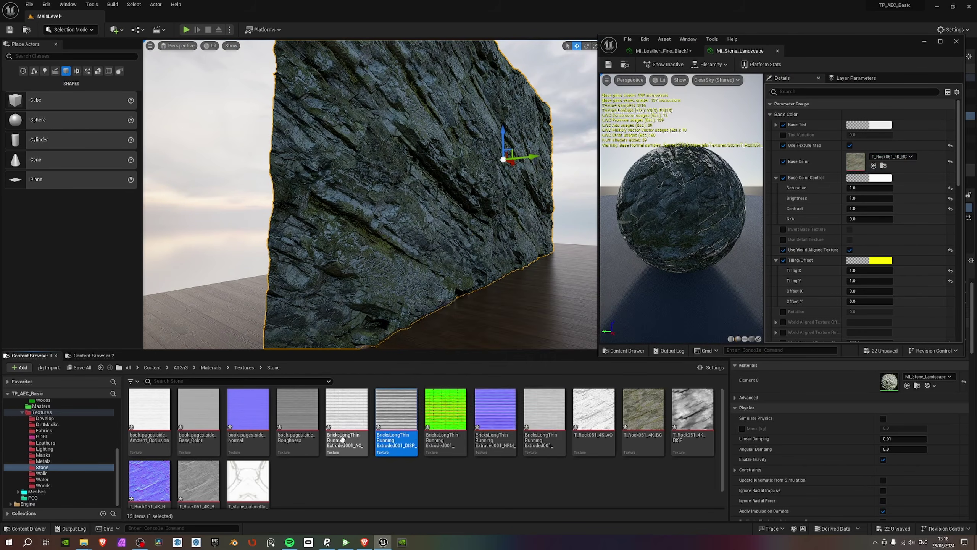
{"action": "left_click", "coordinate": [297, 416]}
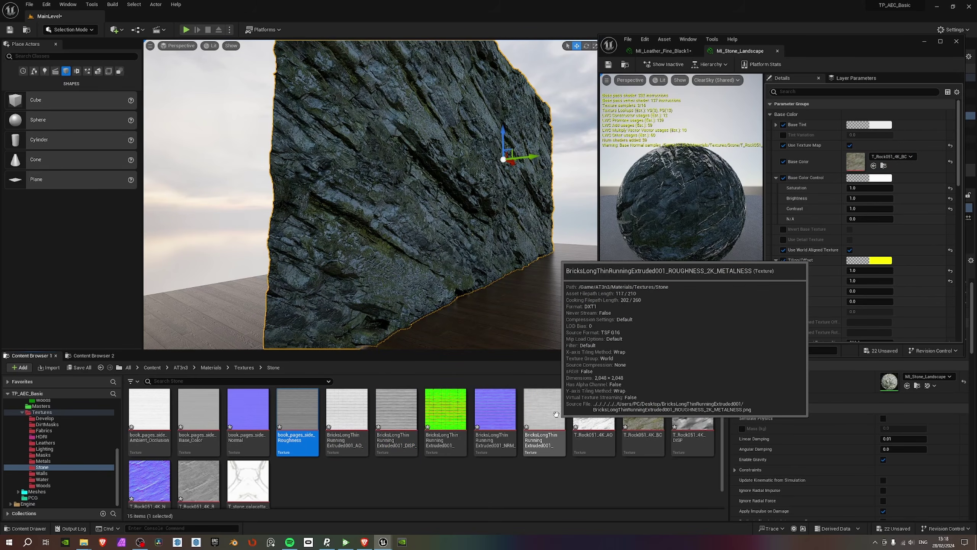
{"action": "left_click", "coordinate": [556, 414]}
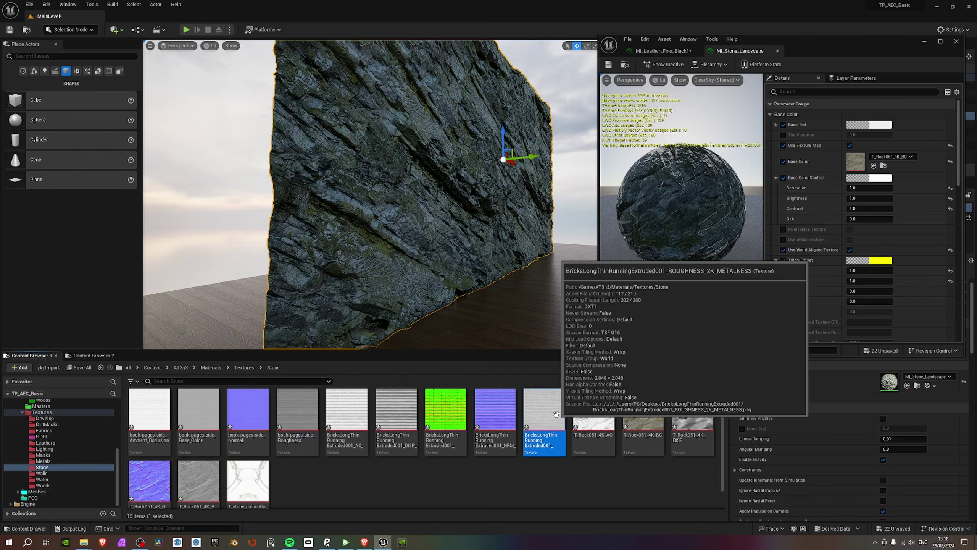
{"action": "left_click", "coordinate": [493, 415]}
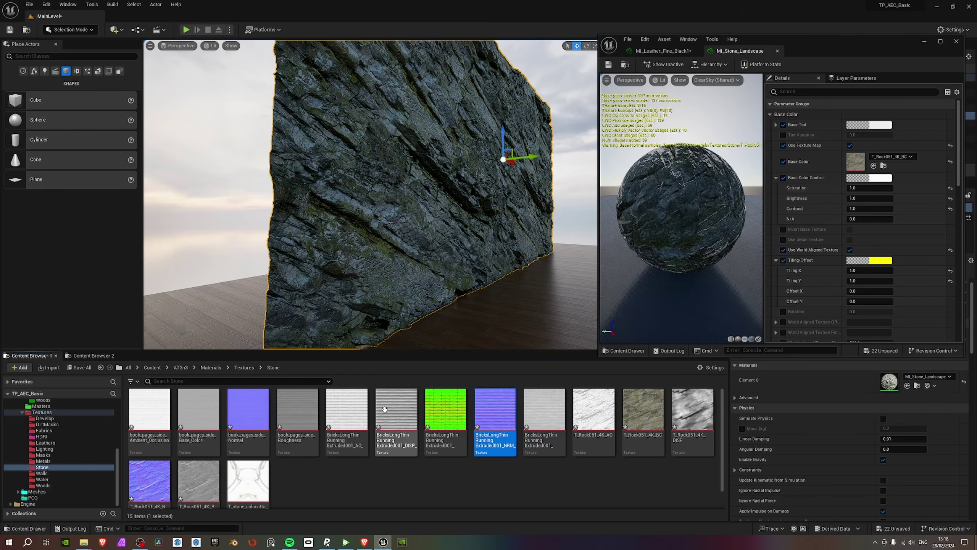
{"action": "left_click", "coordinate": [339, 417]}
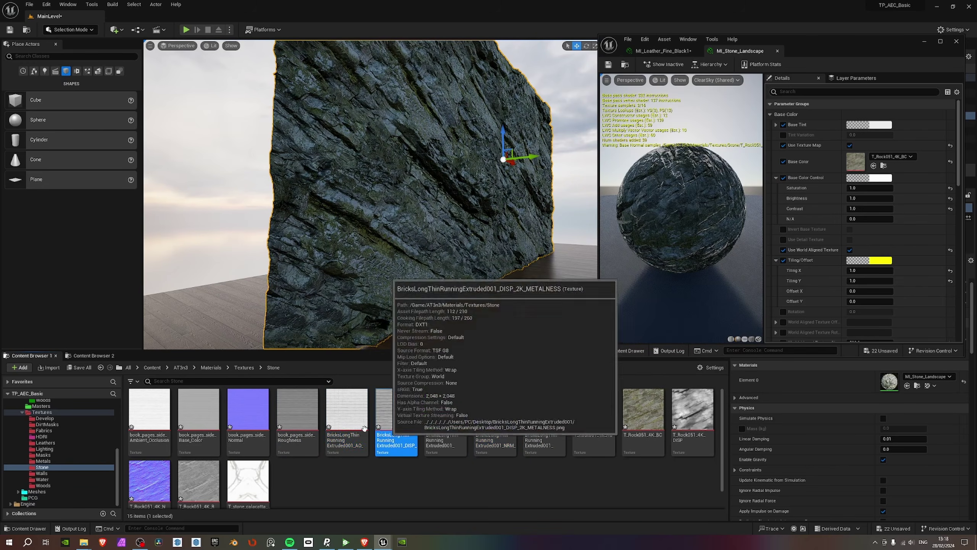
Check the ROUGHNESS map image in the extracted BricksLongThinRunningExtruded001 folder and close the image viewer.
{"action": "key", "text": "alt+Tab"}
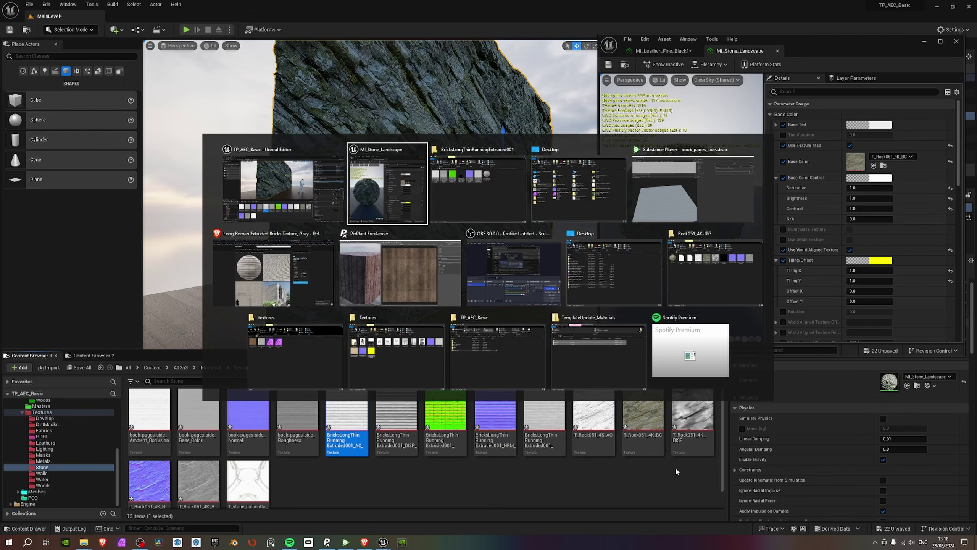
{"action": "key", "text": "alt+Tab"}
{"action": "left_click", "coordinate": [463, 263]}
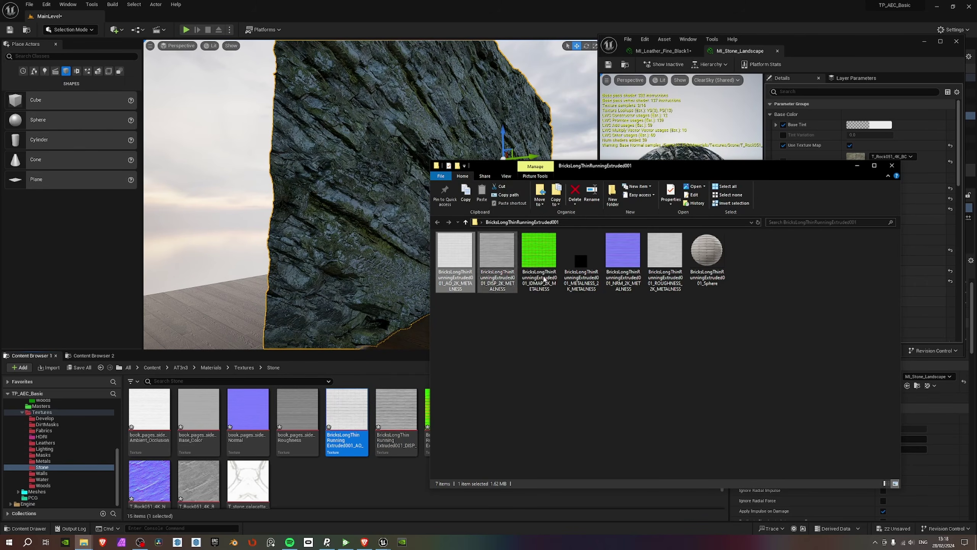
{"action": "double_click", "coordinate": [673, 261]}
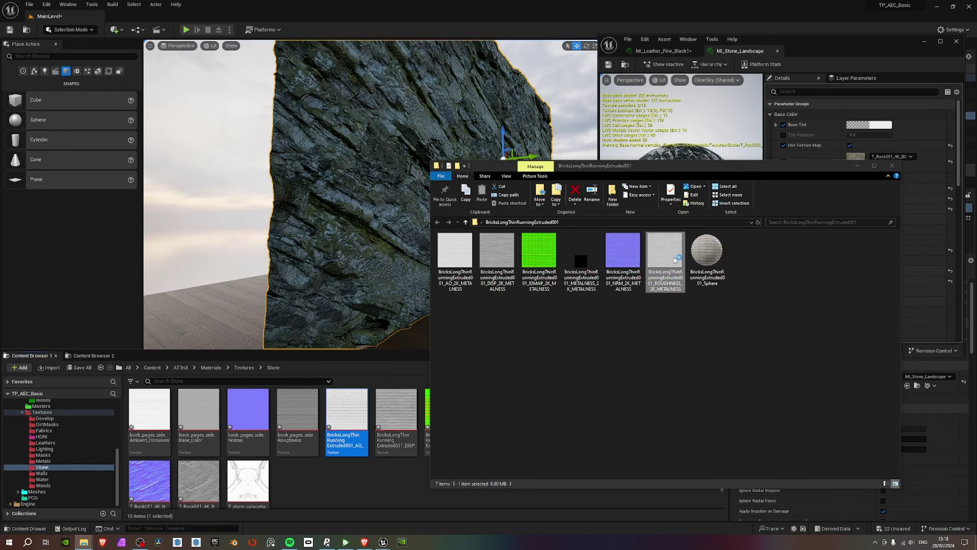
{"action": "left_click", "coordinate": [955, 40]}
{"action": "left_click", "coordinate": [727, 271]}
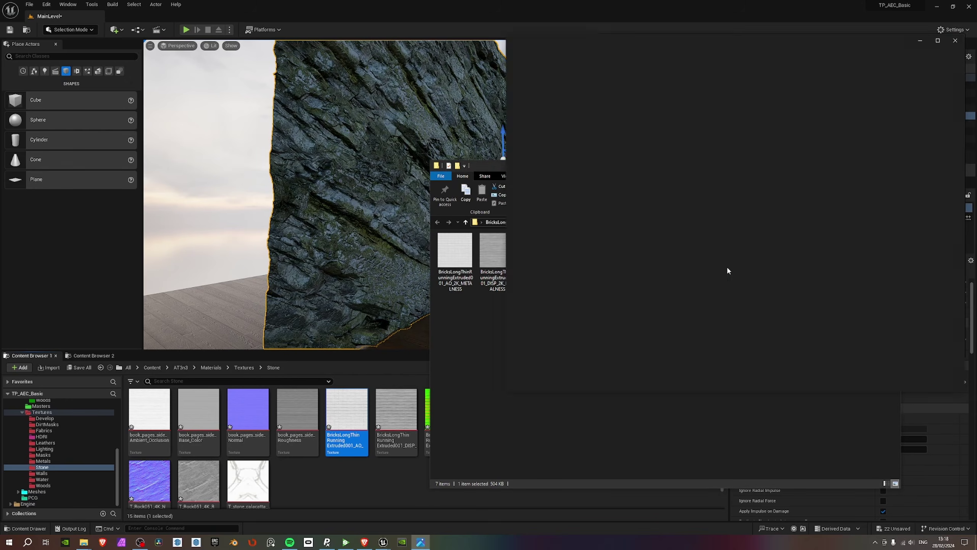
{"action": "left_click", "coordinate": [949, 46]}
Switch to the browser and download only the 2K METALNESS Diffuse map of the Long Roman Extruded Bricks texture to the desktop.
{"action": "key", "text": "alt+Tab"}
{"action": "key", "text": "alt+Tab"}
{"action": "key", "text": "alt+Tab"}
{"action": "key", "text": "alt+Tab"}
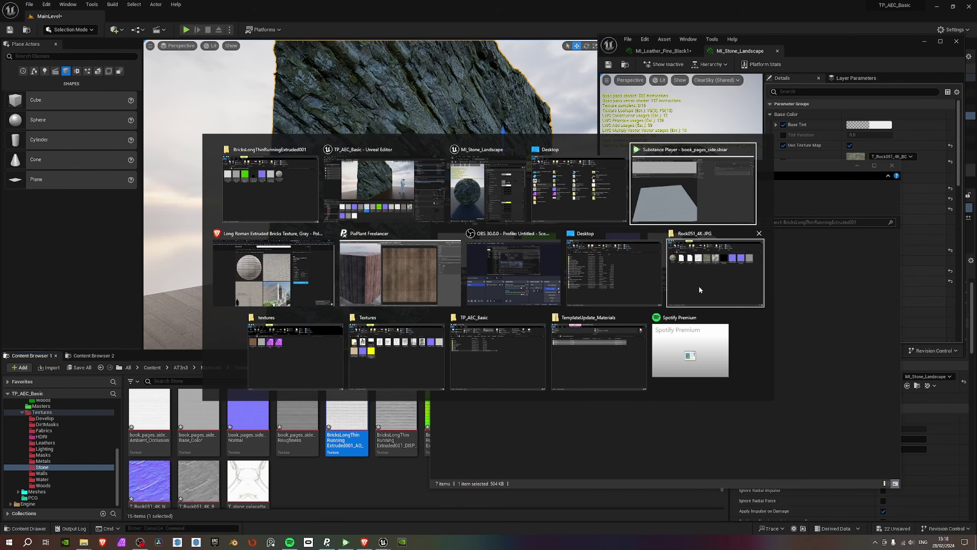
{"action": "key", "text": "alt+shift+Tab"}
{"action": "key", "text": "alt+shift+Tab"}
{"action": "key", "text": "alt+shift+Tab"}
{"action": "left_click", "coordinate": [293, 280]}
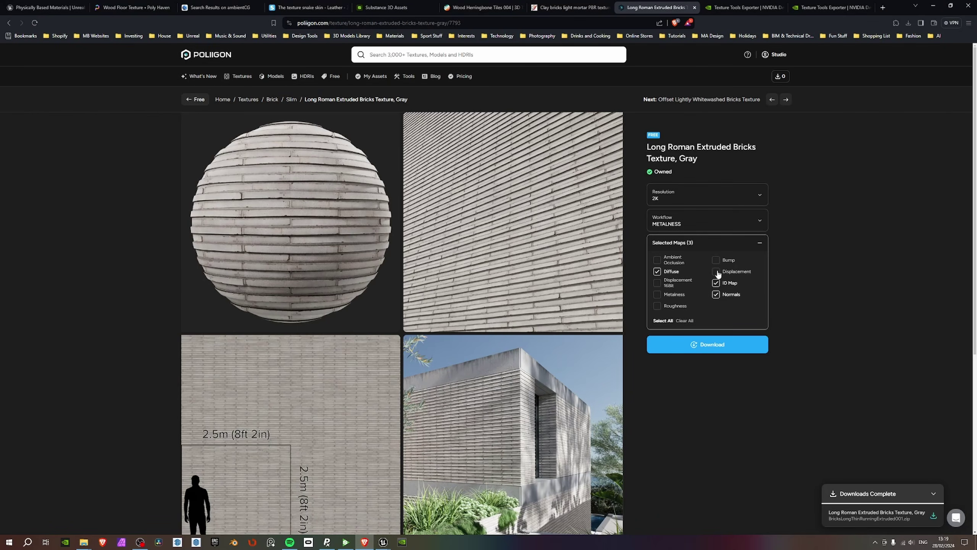
{"action": "left_click", "coordinate": [706, 350]}
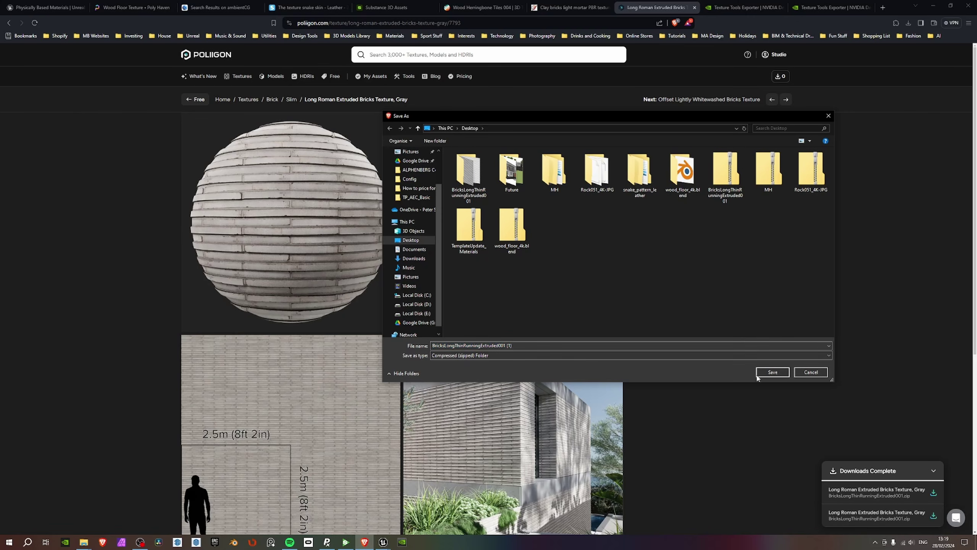
{"action": "left_click", "coordinate": [772, 371]}
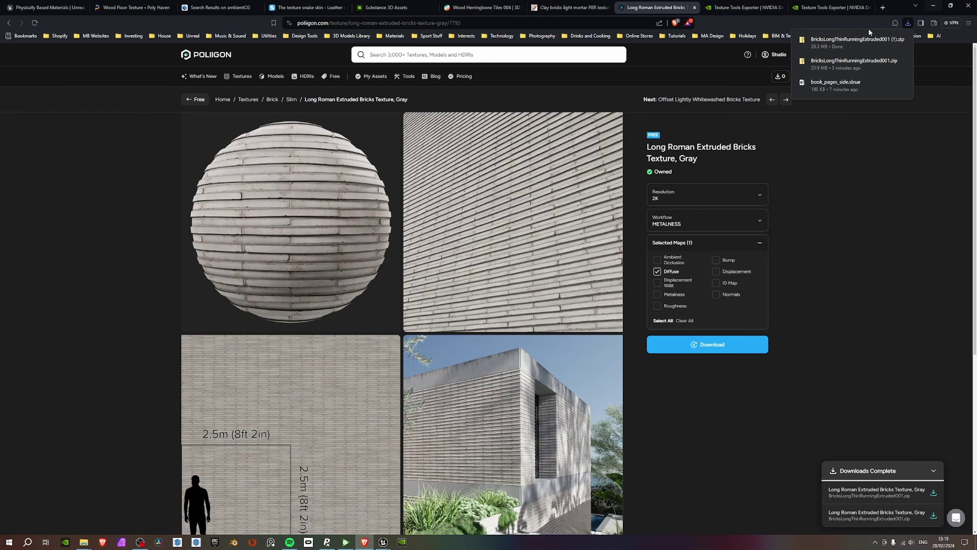
Extract the BricksLongThinRunningExtruded001 (1) archive into its own folder with 7-Zip and open that folder.
{"action": "left_click", "coordinate": [894, 41]}
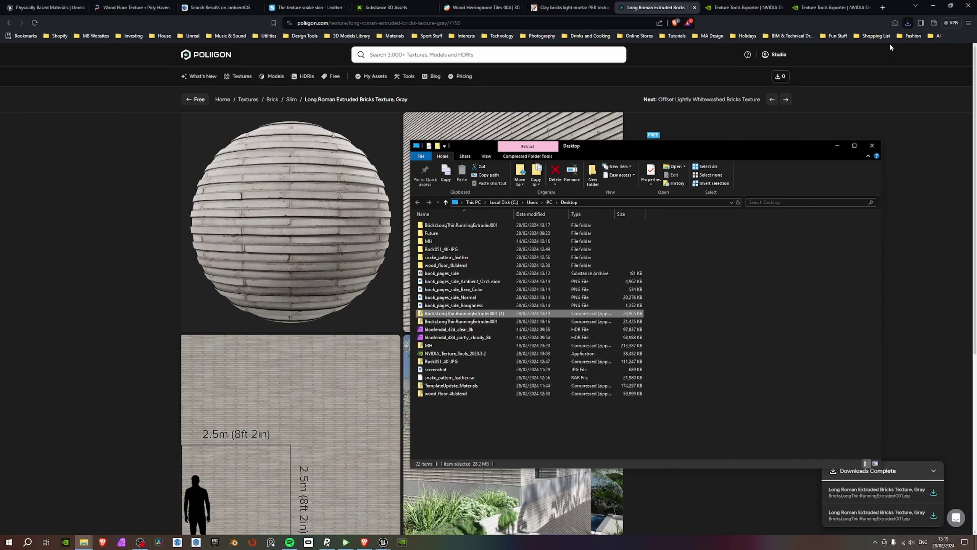
{"action": "right_click", "coordinate": [435, 312]}
{"action": "mouse_move", "coordinate": [471, 354]}
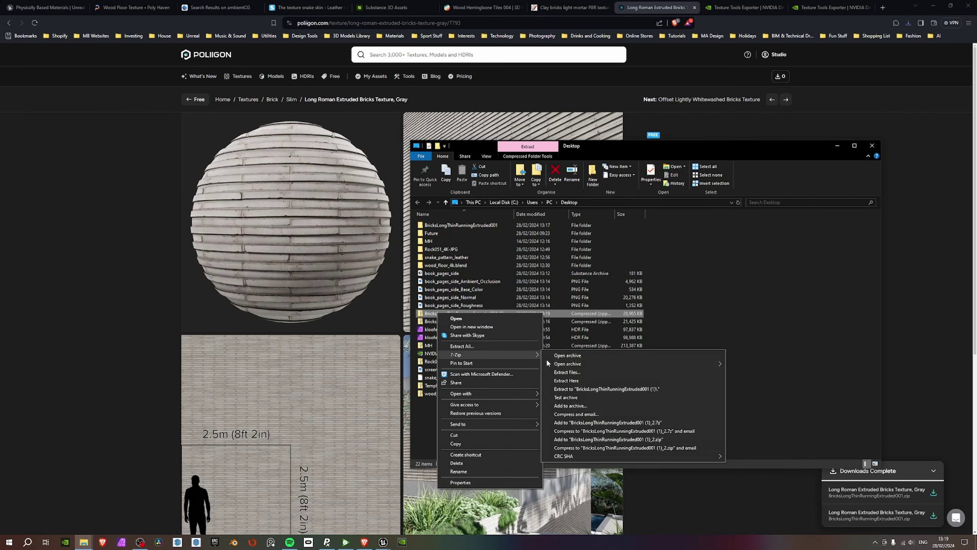
{"action": "left_click", "coordinate": [578, 389]}
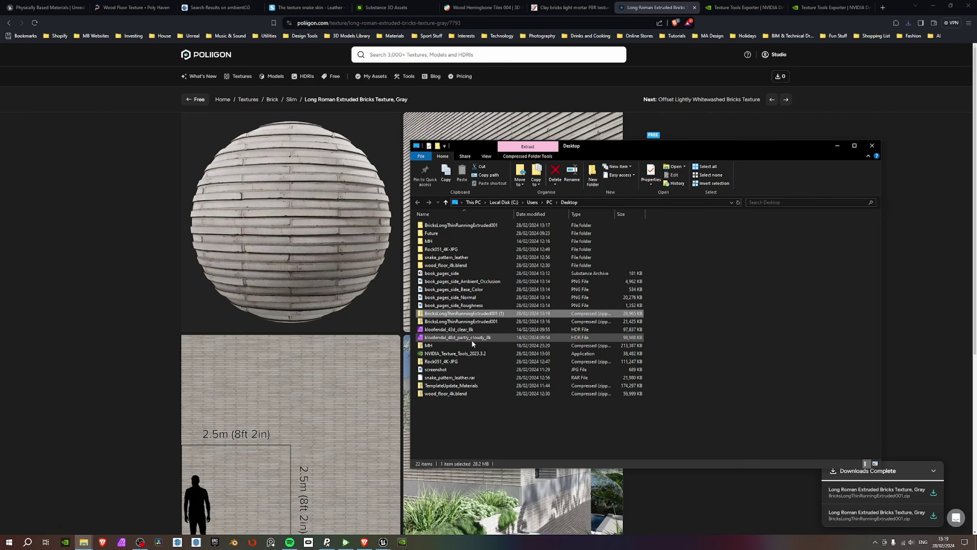
{"action": "double_click", "coordinate": [447, 232]}
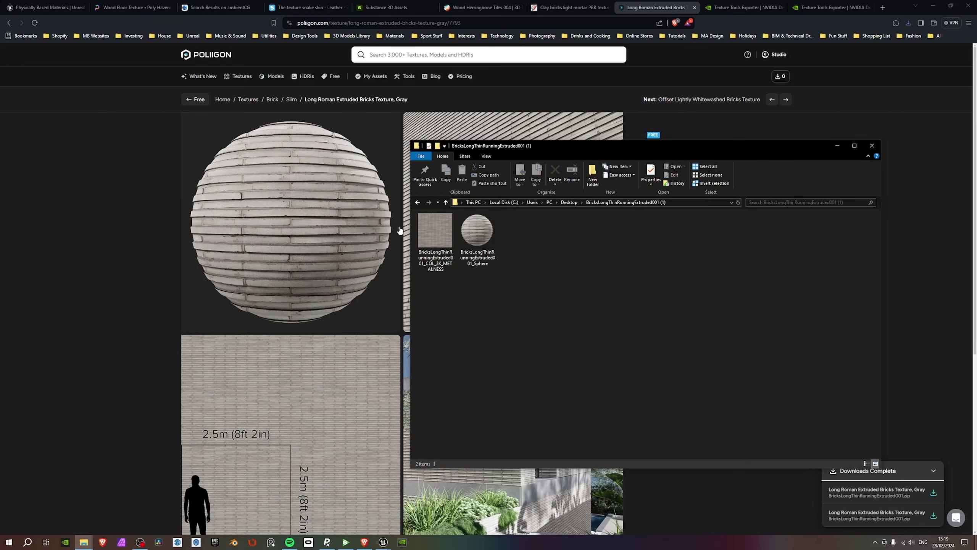
Import the brick COL_2K_METALNESS map into Unreal Engine's Stone textures folder.
{"action": "left_click", "coordinate": [463, 250]}
{"action": "key", "text": "alt+Tab"}
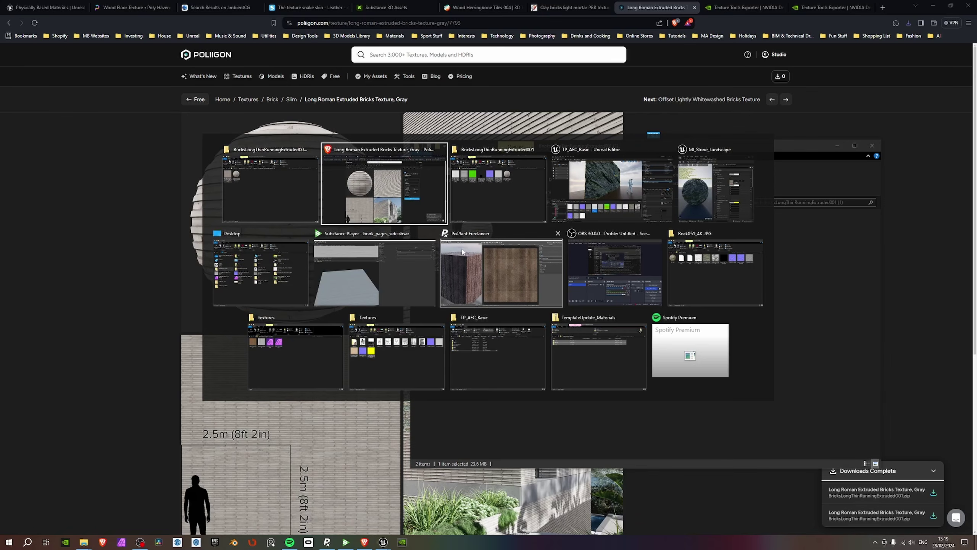
{"action": "key", "text": "Tab"}
{"action": "key", "text": "Tab"}
{"action": "key", "text": "alt+Tab"}
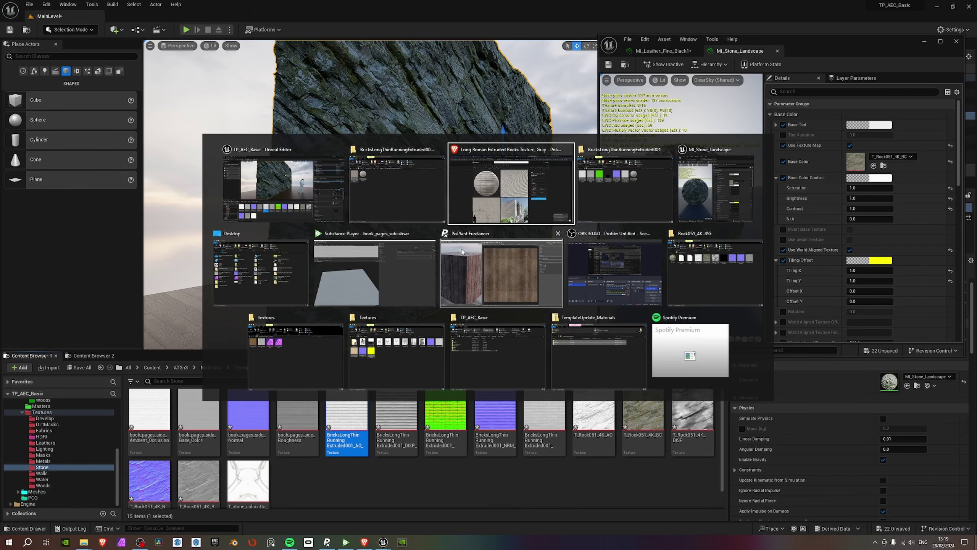
{"action": "key", "text": "shift+Tab"}
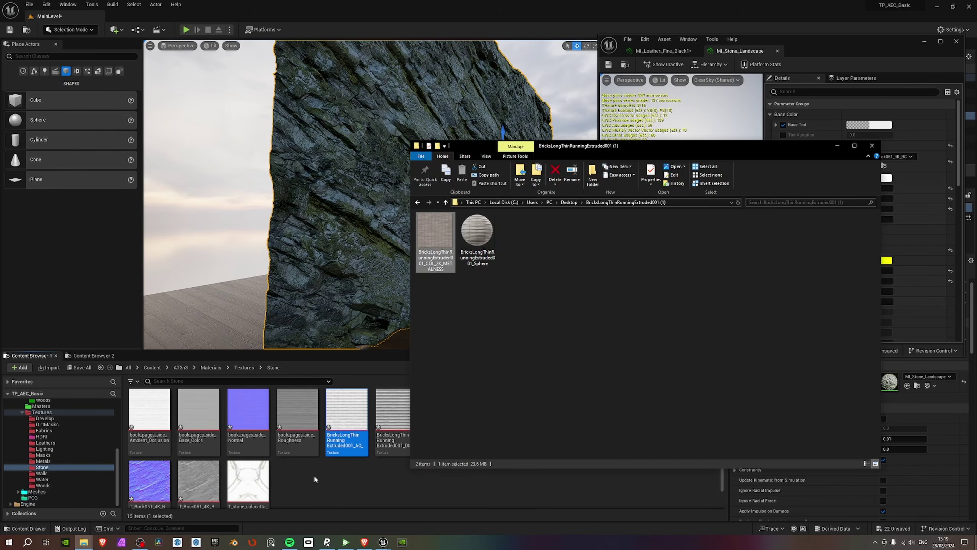
{"action": "left_click_drag", "start_coordinate": [314, 474], "coordinate": [346, 479]}
{"action": "left_click", "coordinate": [345, 484]}
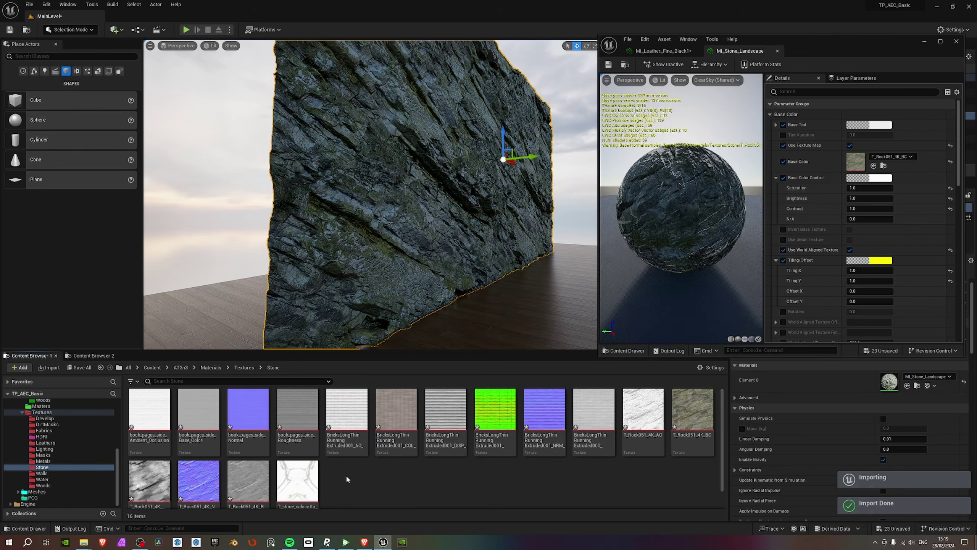
Assign the brick COL map as Base Color and the brick DISP map as Displacement Map in MI_Stone_Landscape.
{"action": "left_click_drag", "start_coordinate": [396, 414], "coordinate": [863, 158]}
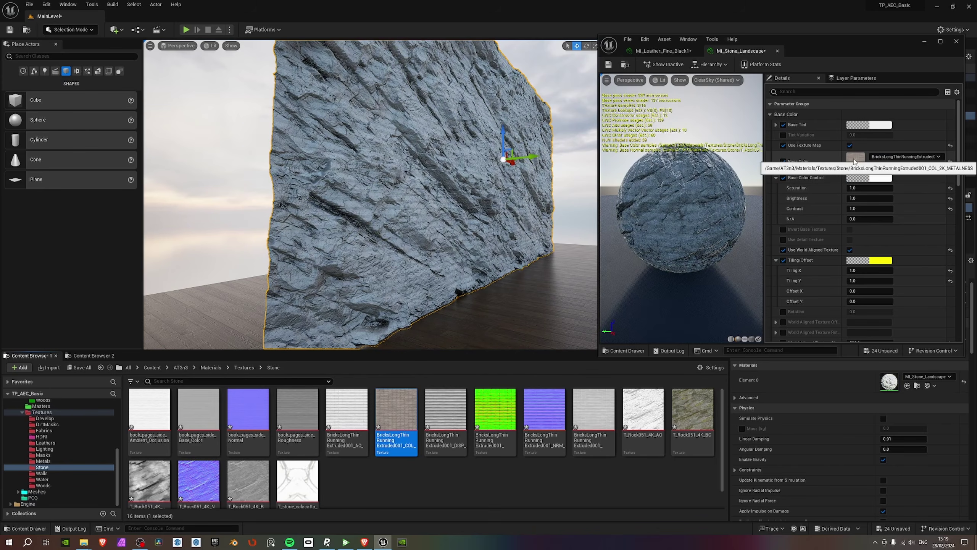
{"action": "left_click", "coordinate": [453, 411]}
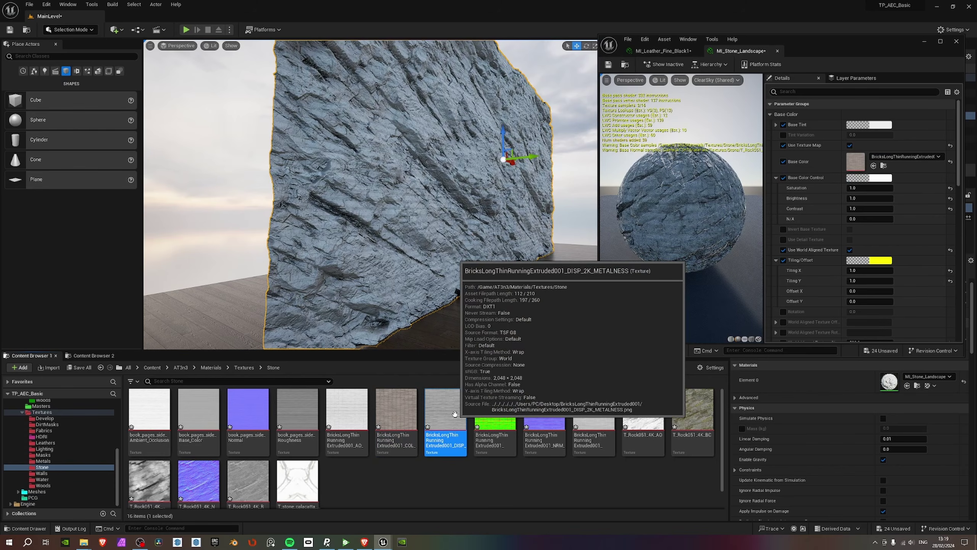
{"action": "scroll", "coordinate": [905, 250], "scroll_direction": "down", "scroll_amount": 10}
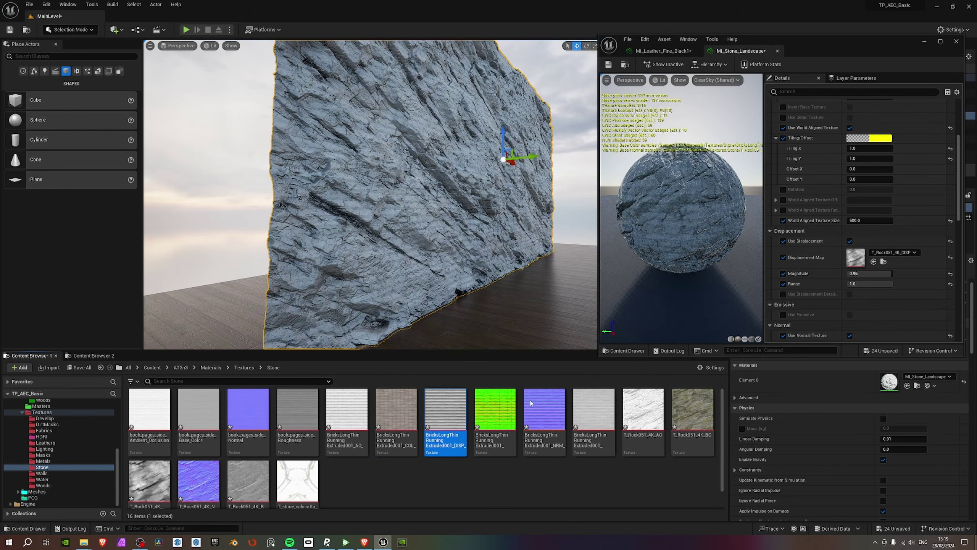
{"action": "left_click_drag", "start_coordinate": [458, 423], "coordinate": [856, 257]}
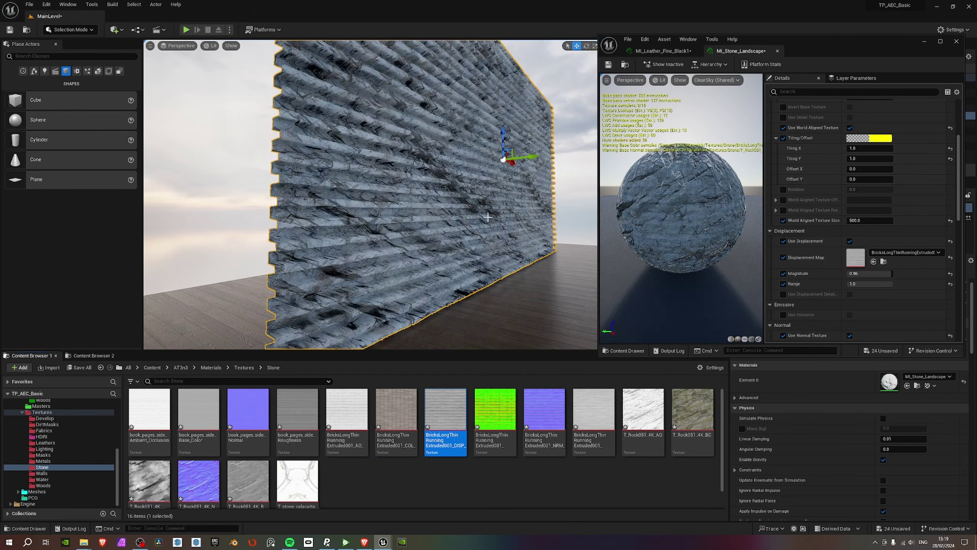
Assign the book_pages_side_Normal texture as the Base Normal of MI_Stone_Landscape.
{"action": "right_click_drag", "start_coordinate": [485, 237], "coordinate": [492, 216]}
{"action": "scroll", "coordinate": [865, 228], "scroll_direction": "down", "scroll_amount": 3}
{"action": "scroll", "coordinate": [862, 216], "scroll_direction": "down", "scroll_amount": 2}
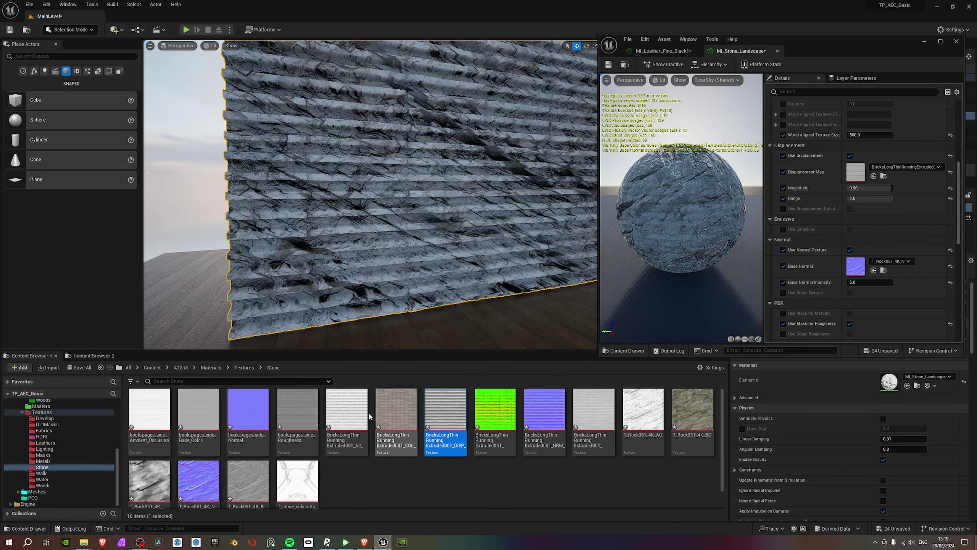
{"action": "left_click", "coordinate": [252, 419]}
{"action": "left_click_drag", "start_coordinate": [252, 419], "coordinate": [856, 266]}
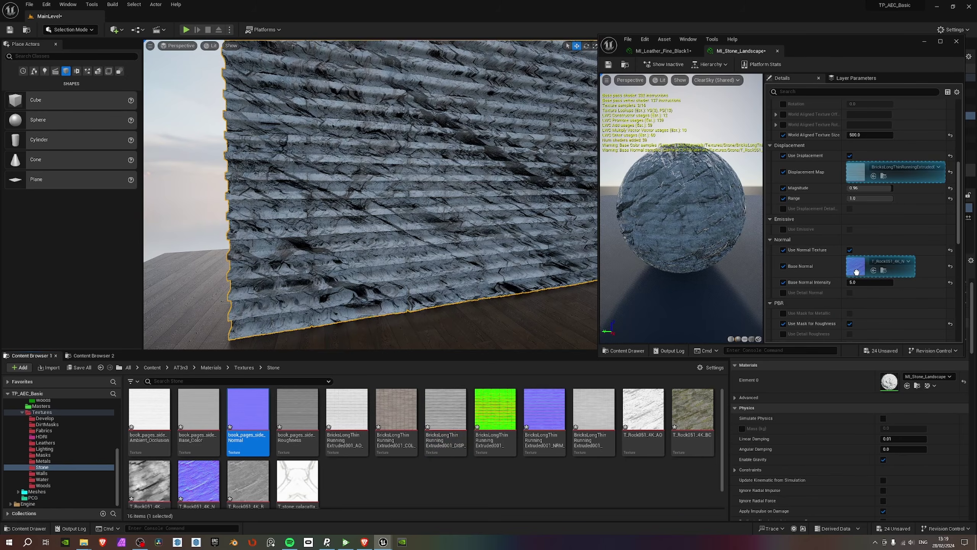
Assign the brick AO map as PBR AO Map and the brick ROUGHNESS map as PBR Roughness Map.
{"action": "scroll", "coordinate": [862, 221], "scroll_direction": "down", "scroll_amount": 6}
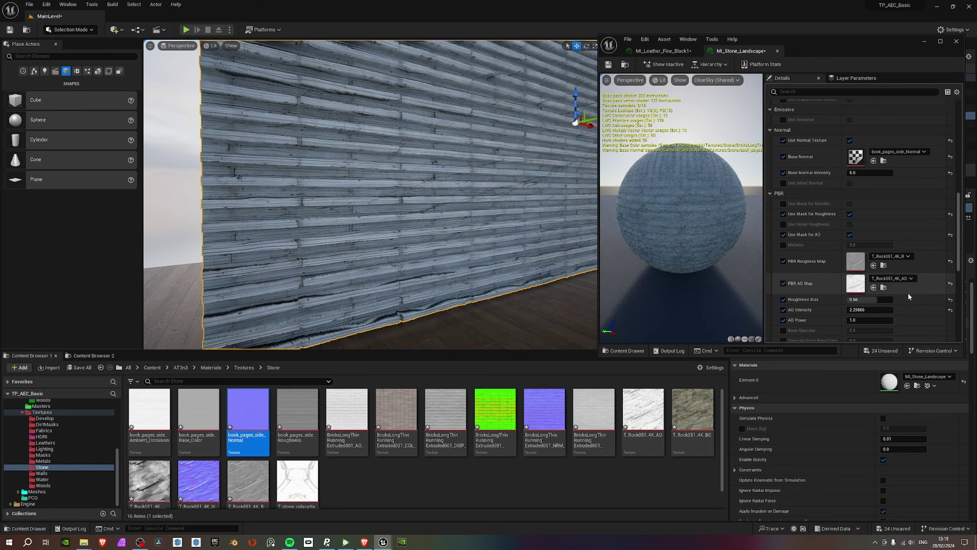
{"action": "left_click", "coordinate": [200, 416]}
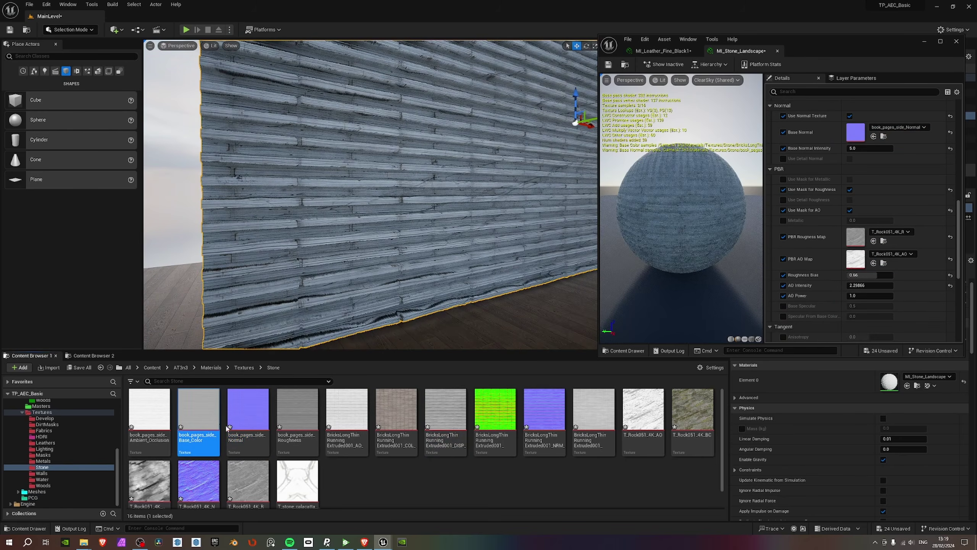
{"action": "left_click", "coordinate": [349, 418]}
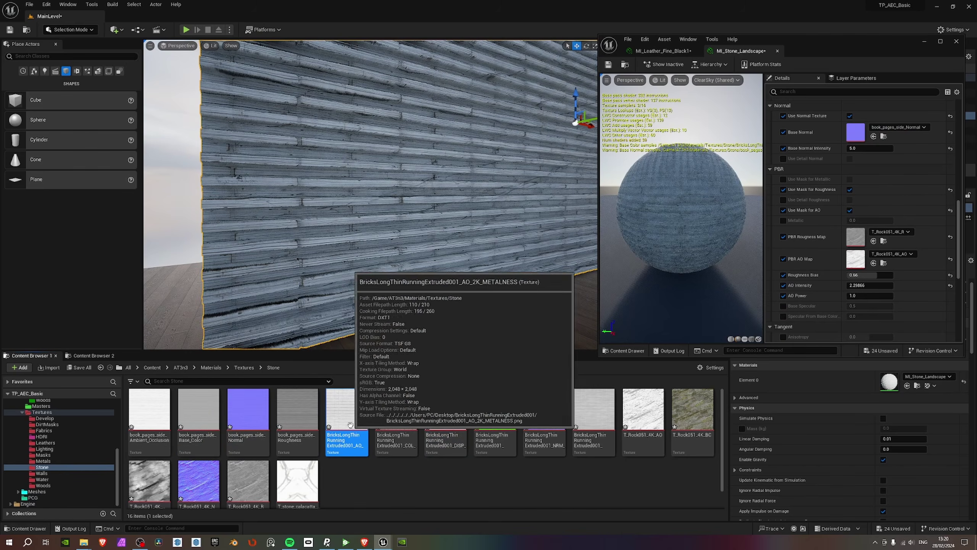
{"action": "left_click_drag", "start_coordinate": [351, 421], "coordinate": [855, 259]}
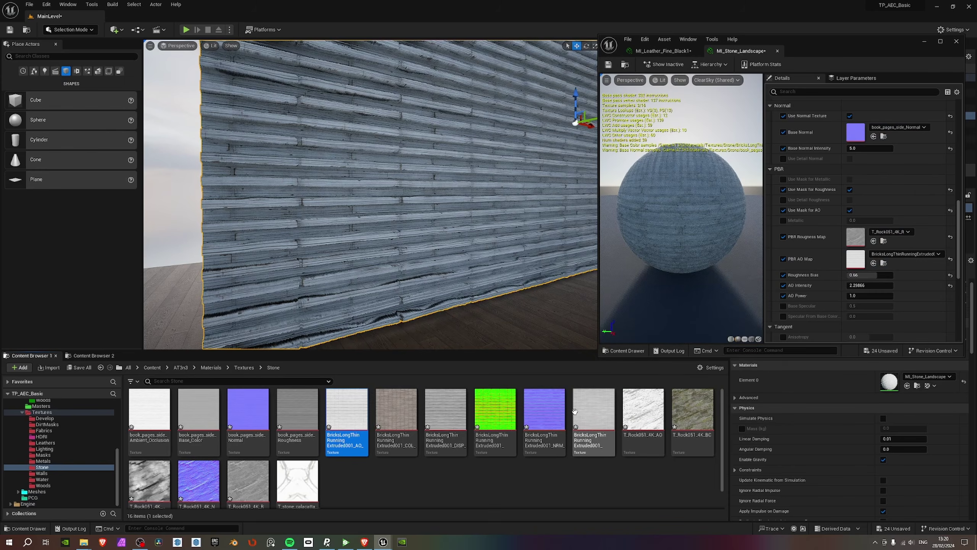
{"action": "left_click", "coordinate": [591, 413]}
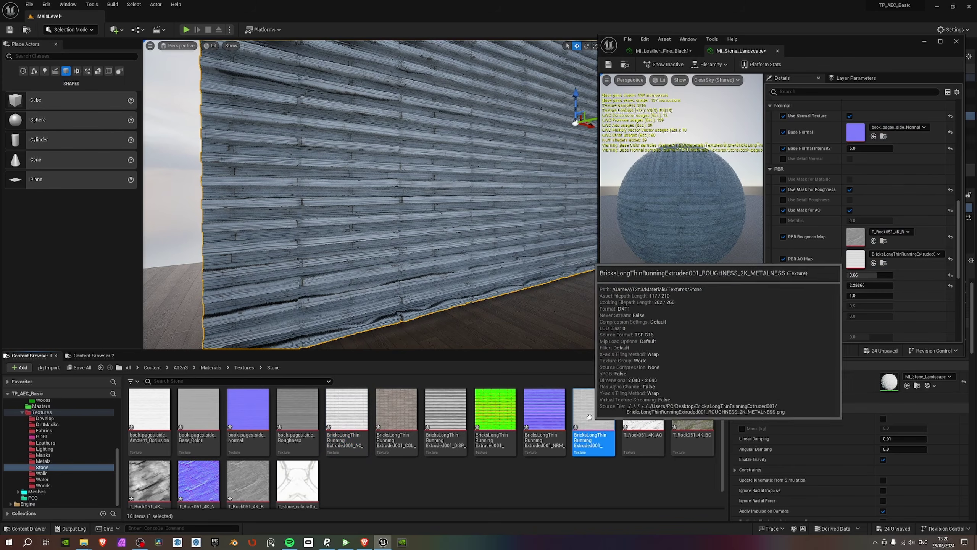
{"action": "left_click_drag", "start_coordinate": [592, 413], "coordinate": [858, 236]}
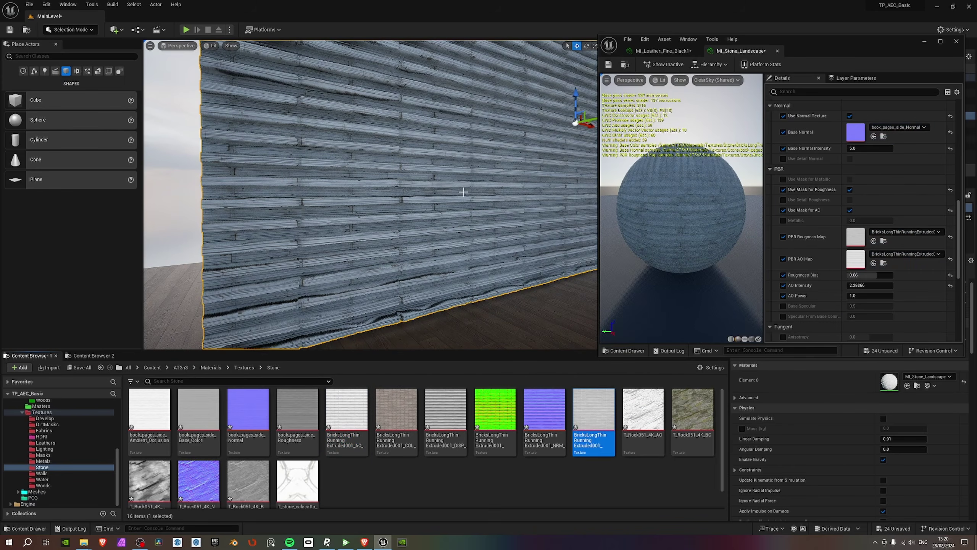
Reset the material instance's displacement Range and Magnitude to their default values.
{"action": "right_click_drag", "start_coordinate": [463, 192], "coordinate": [433, 159]}
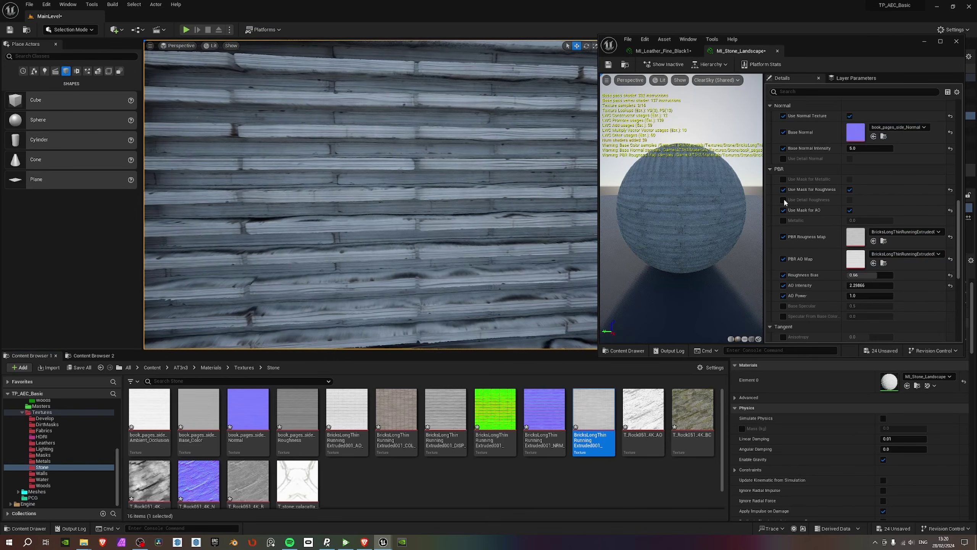
{"action": "scroll", "coordinate": [880, 216], "scroll_direction": "up", "scroll_amount": 5}
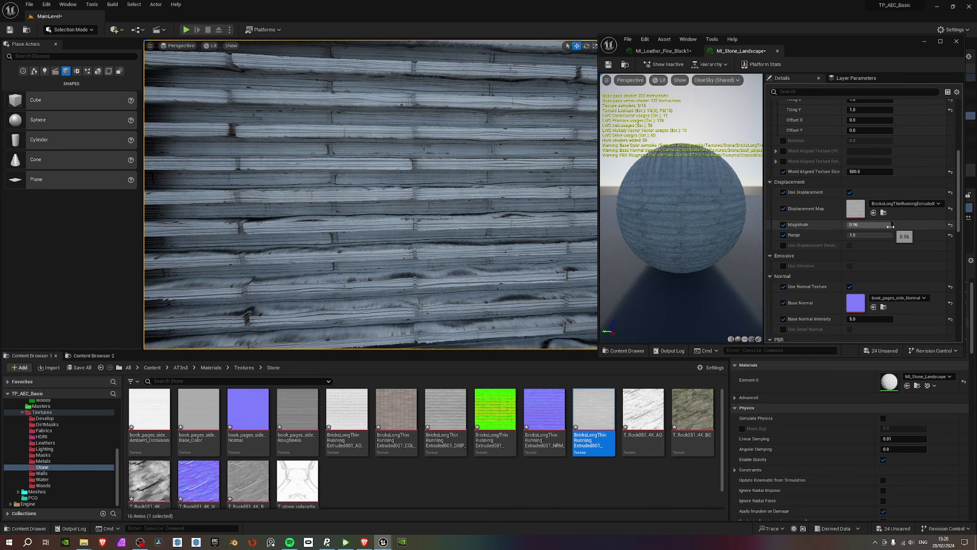
{"action": "left_click", "coordinate": [950, 234]}
{"action": "left_click", "coordinate": [950, 225]}
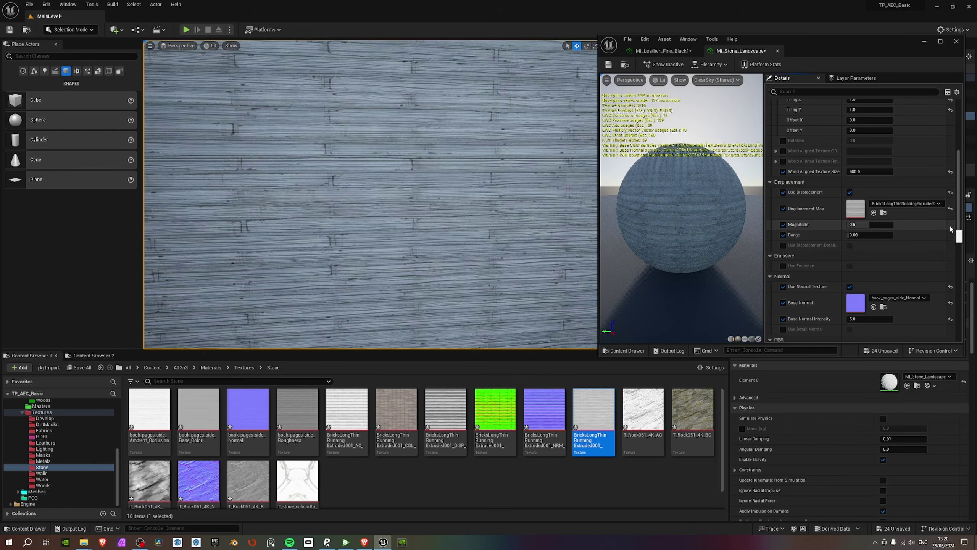
Reapply the brick COL map as Base Color and inspect the wall's displacement from its edge.
{"action": "mouse_move", "coordinate": [384, 193]}
{"action": "right_mouse_down"}
{"action": "mouse_move", "coordinate": [443, 193]}
{"action": "mouse_move", "coordinate": [384, 193]}
{"action": "right_mouse_up"}
{"action": "scroll", "coordinate": [771, 252], "scroll_direction": "up", "scroll_amount": 5}
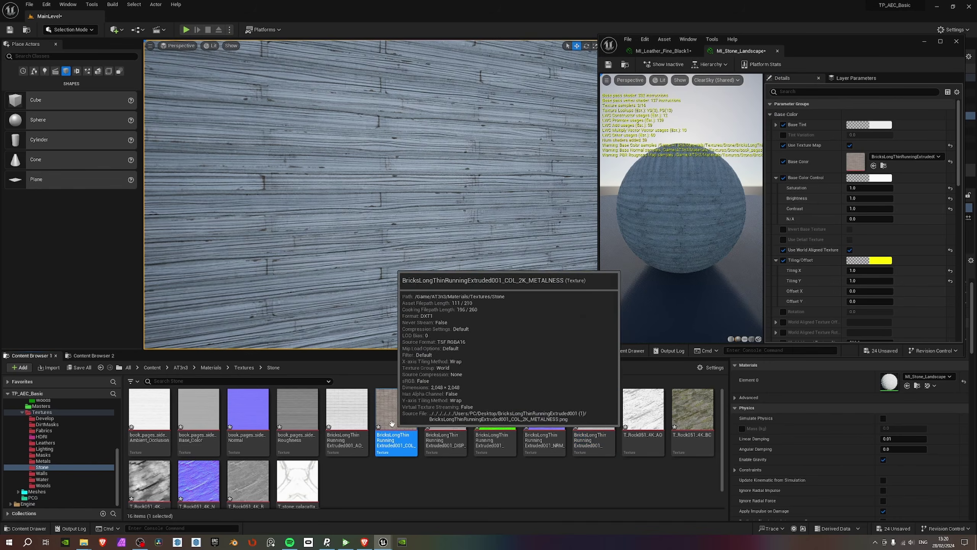
{"action": "left_click_drag", "start_coordinate": [390, 407], "coordinate": [858, 164]}
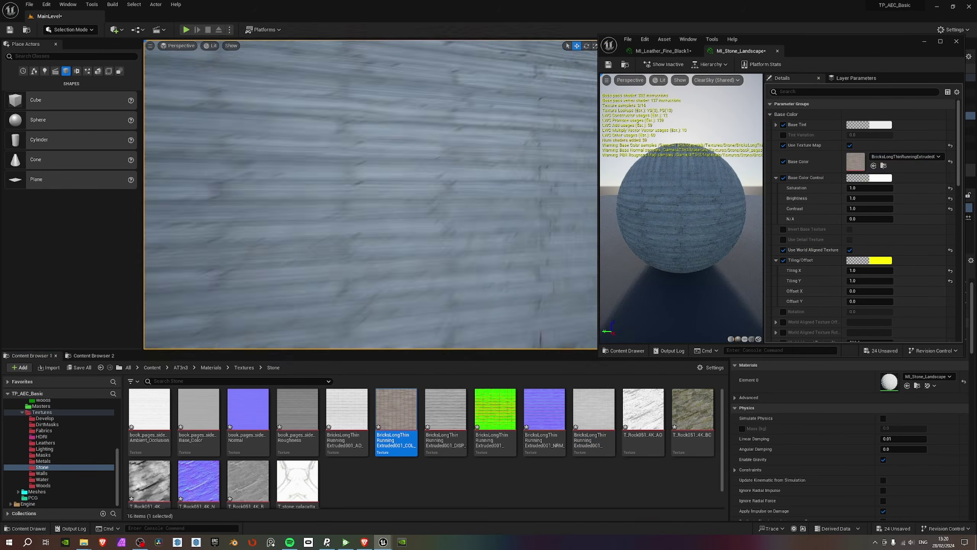
{"action": "right_click_drag", "start_coordinate": [384, 192], "coordinate": [292, 191]}
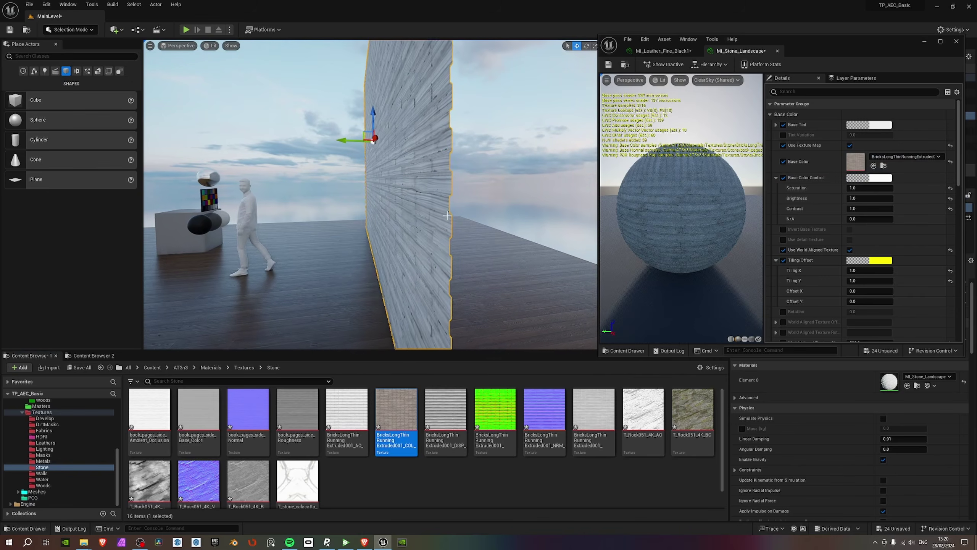
{"action": "scroll", "coordinate": [914, 270], "scroll_direction": "down", "scroll_amount": 4}
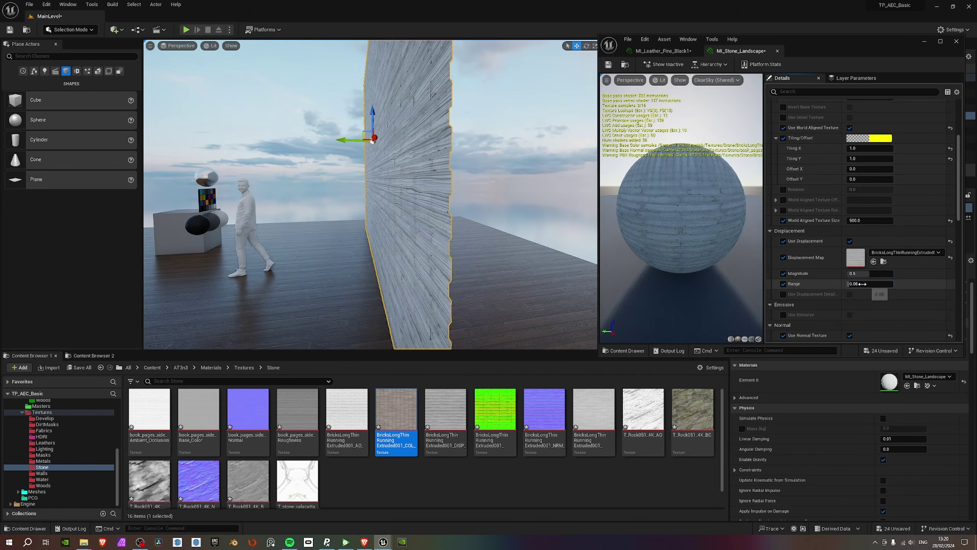
Set the displacement Range of MI_Stone_Landscape to 0.528 and check the brick wall from the edge and the front.
{"action": "left_click_drag", "start_coordinate": [854, 284], "coordinate": [871, 284]}
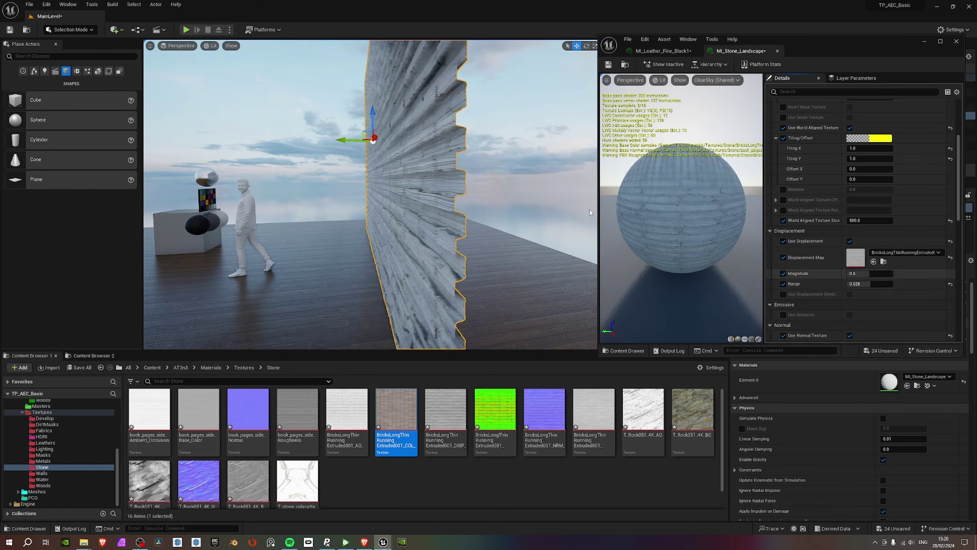
{"action": "right_click_drag", "start_coordinate": [434, 193], "coordinate": [500, 192]}
{"action": "right_click_drag", "start_coordinate": [403, 162], "coordinate": [350, 167]}
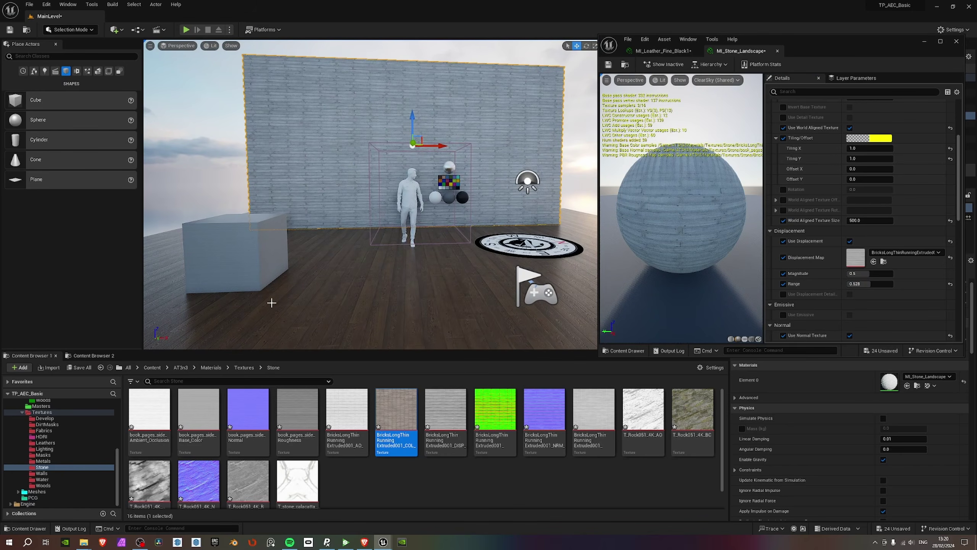
Switch to the browser and review the open texture source and NVIDIA exporter pages and the Physically Based Materials documentation, then return to the level editor.
{"action": "left_click", "coordinate": [372, 542]}
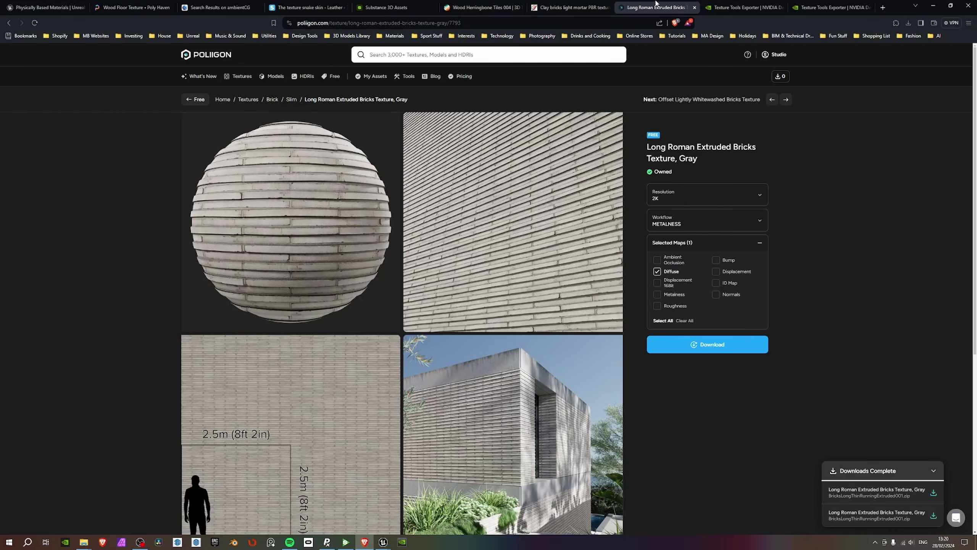
{"action": "left_click", "coordinate": [738, 3]}
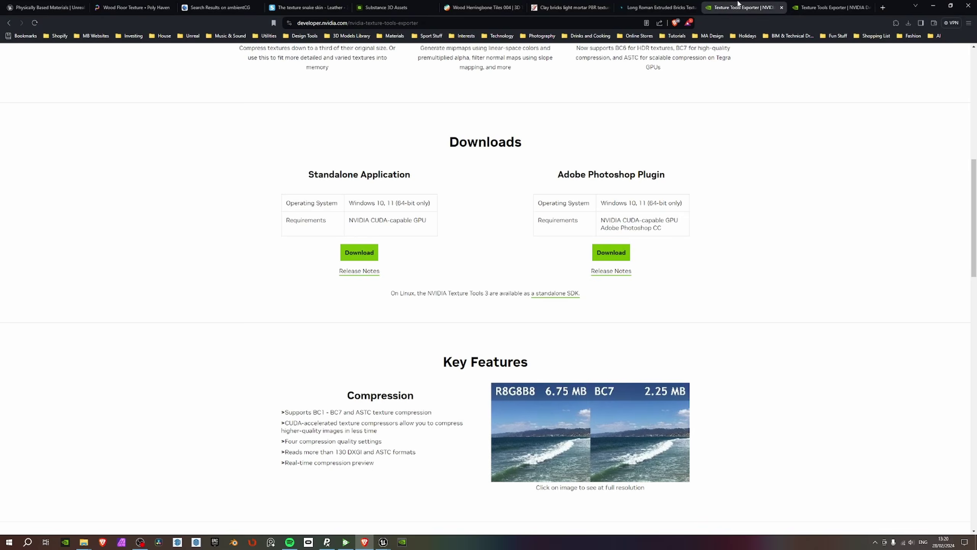
{"action": "left_click", "coordinate": [683, 3]}
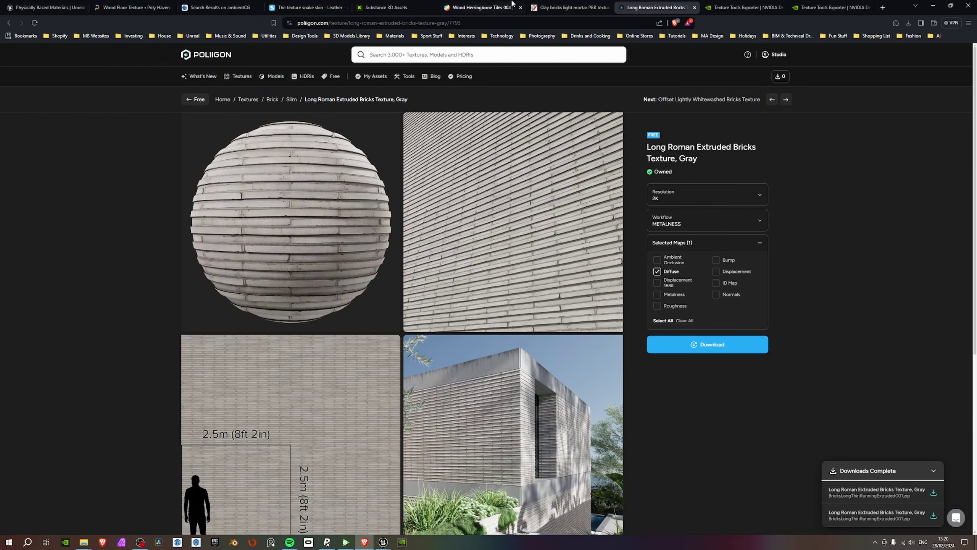
{"action": "left_click", "coordinate": [556, 3]}
{"action": "left_click", "coordinate": [504, 4]}
{"action": "left_click", "coordinate": [396, 4]}
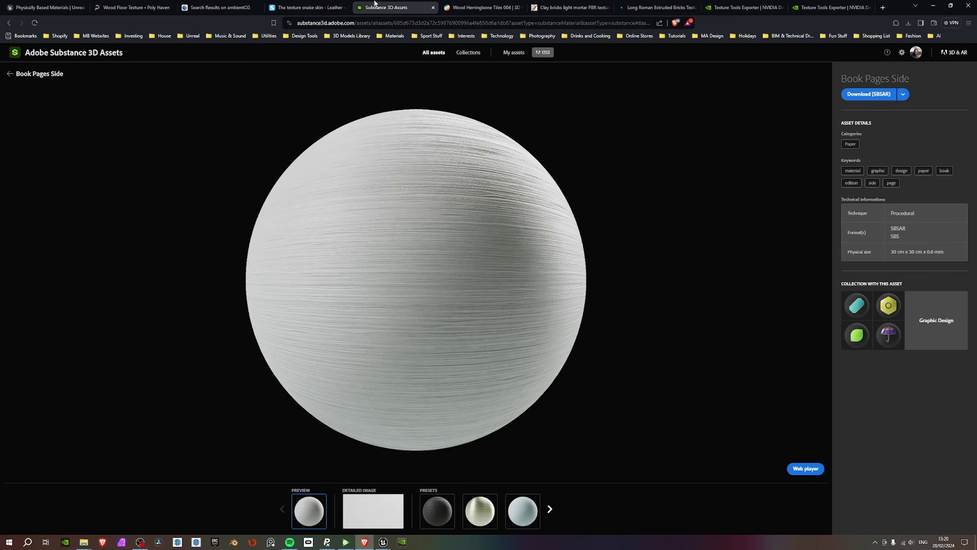
{"action": "left_click", "coordinate": [306, 3]}
{"action": "left_click", "coordinate": [220, 4]}
{"action": "left_click", "coordinate": [136, 4]}
{"action": "left_click", "coordinate": [51, 5]}
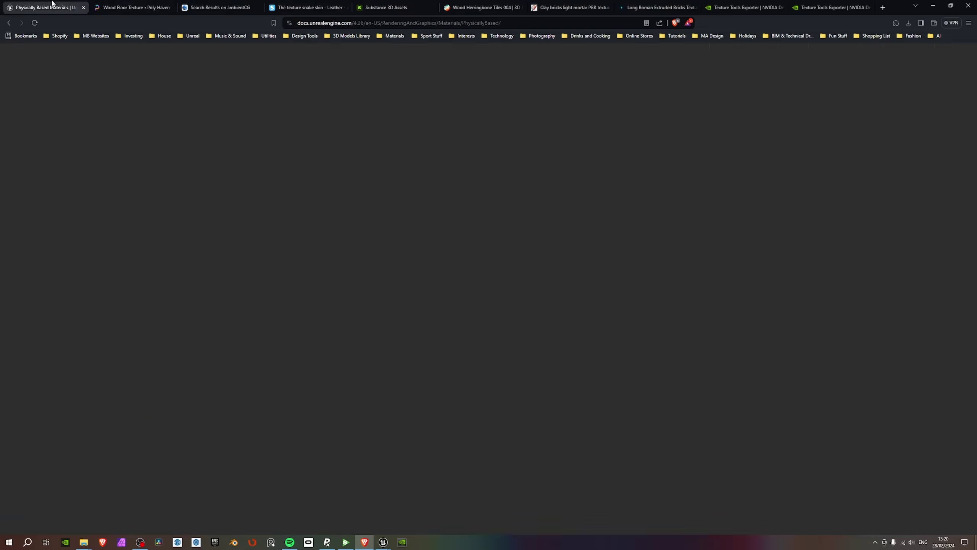
{"action": "mouse_move", "coordinate": [383, 541]}
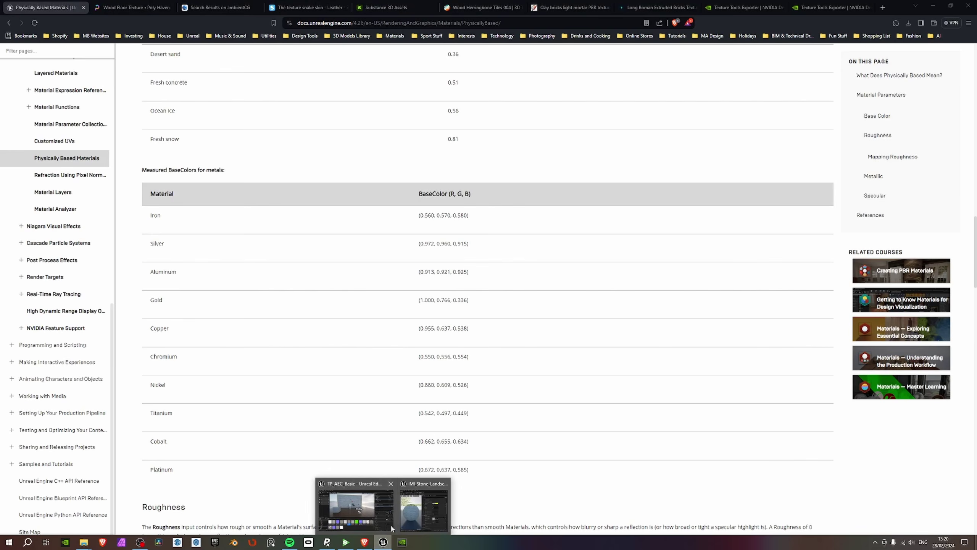
{"action": "left_click", "coordinate": [345, 519]}
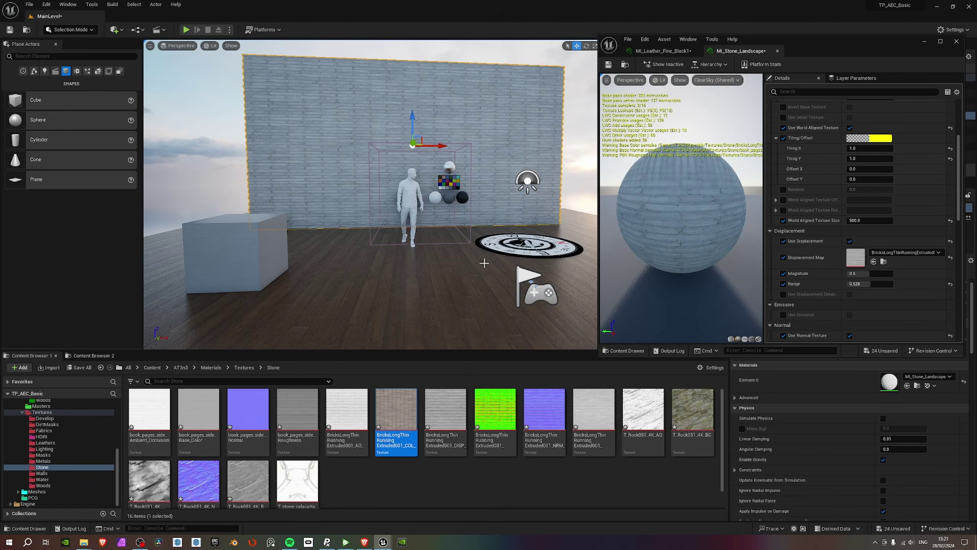
Browse the Woods and Leathers texture folders and the Leathers material instances folder.
{"action": "right_click_drag", "start_coordinate": [453, 267], "coordinate": [430, 269]}
{"action": "key", "text": "w"}
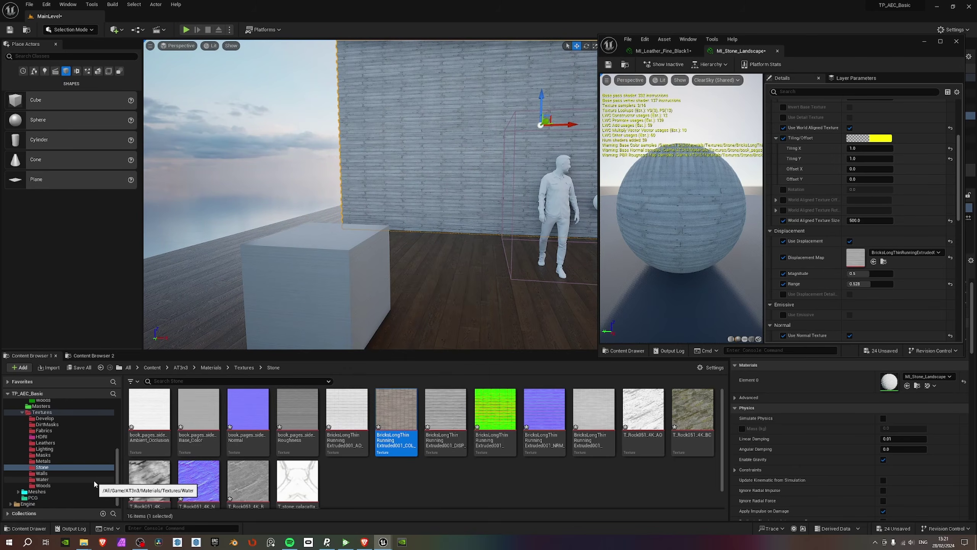
{"action": "left_click", "coordinate": [44, 485]}
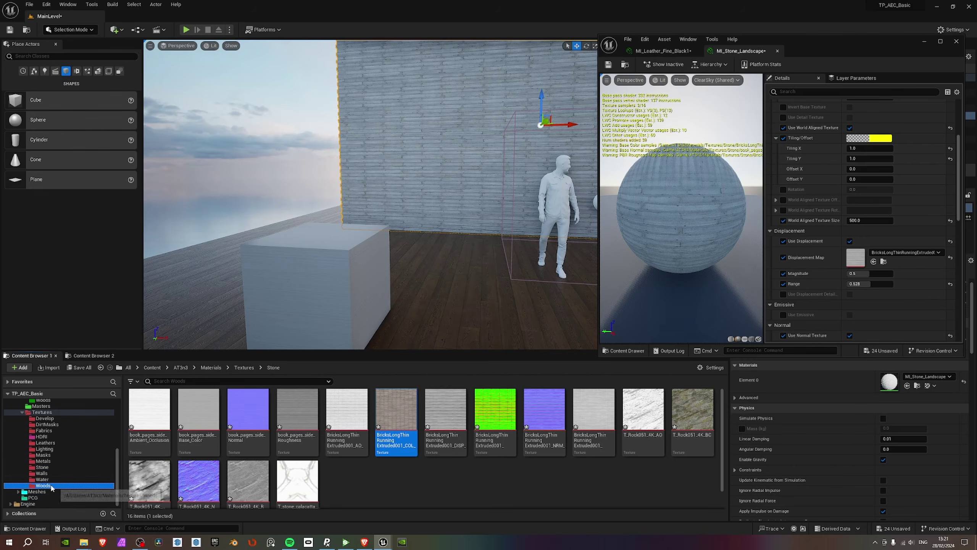
{"action": "left_click", "coordinate": [45, 443]}
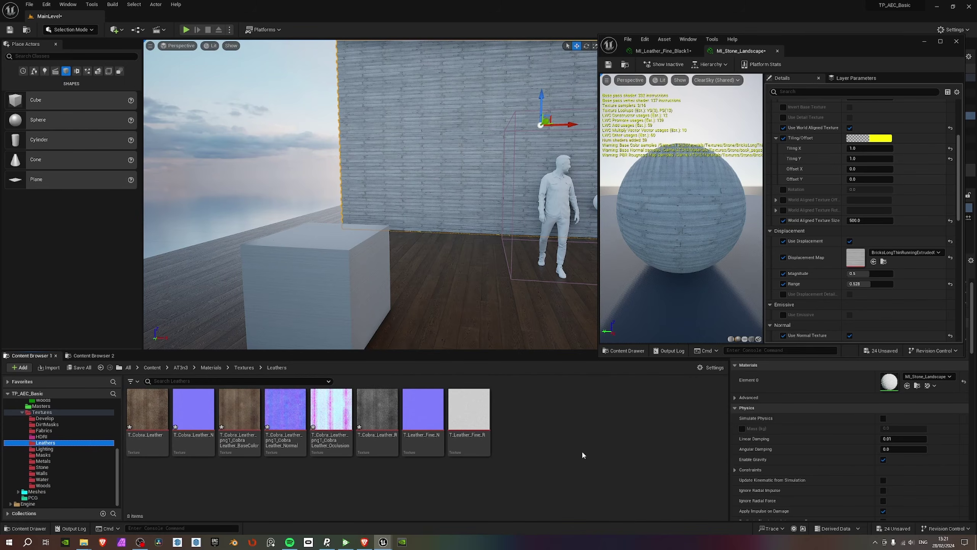
{"action": "scroll", "coordinate": [57, 458], "scroll_direction": "up", "scroll_amount": 6}
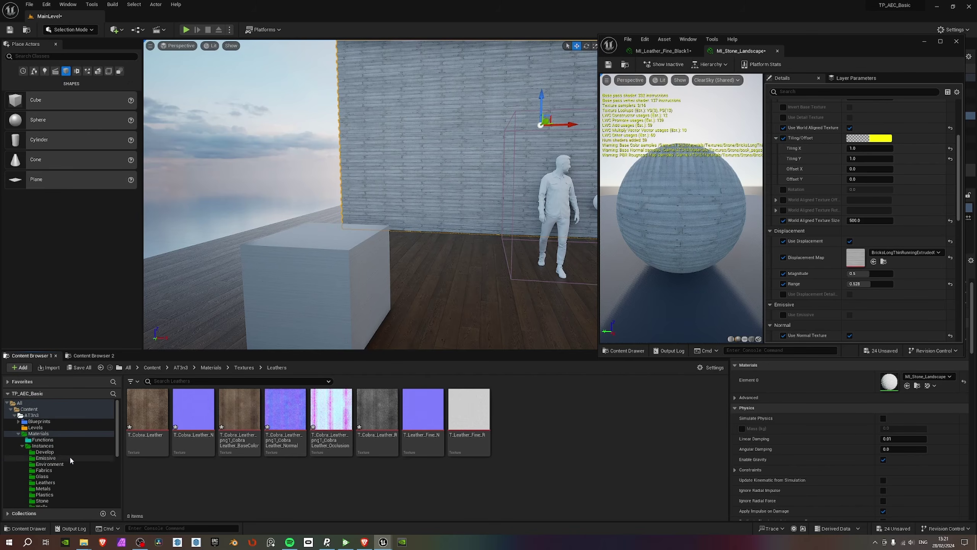
{"action": "scroll", "coordinate": [54, 467], "scroll_direction": "down", "scroll_amount": 2}
{"action": "left_click", "coordinate": [53, 458]}
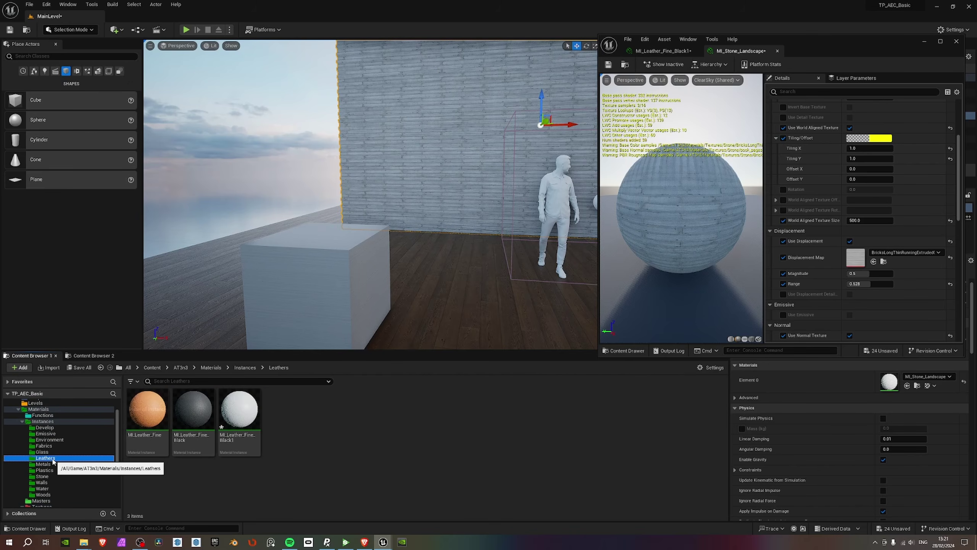
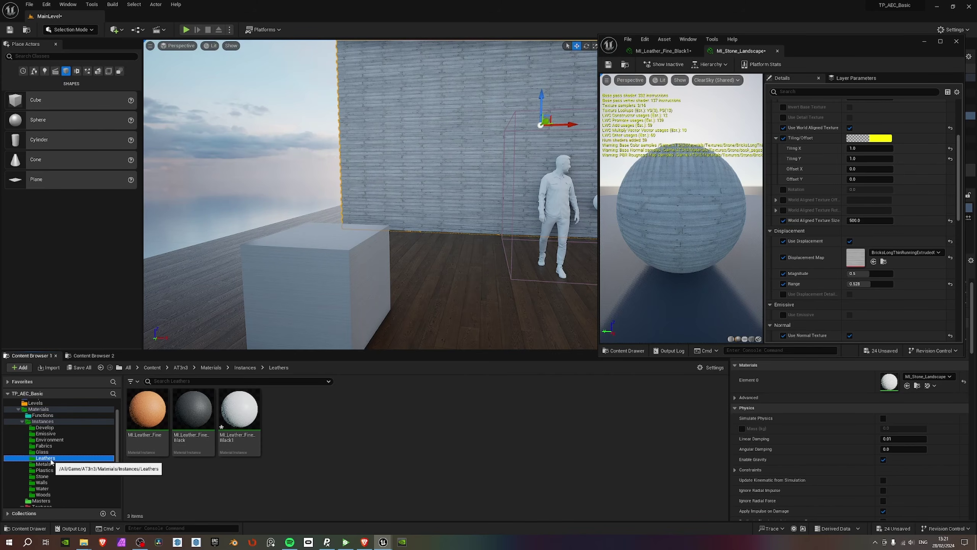
Create a material named M_MyMaterial in the Materials/Masters folder and open its material graph.
{"action": "scroll", "coordinate": [51, 461], "scroll_direction": "down", "scroll_amount": 2}
{"action": "left_click", "coordinate": [41, 475]}
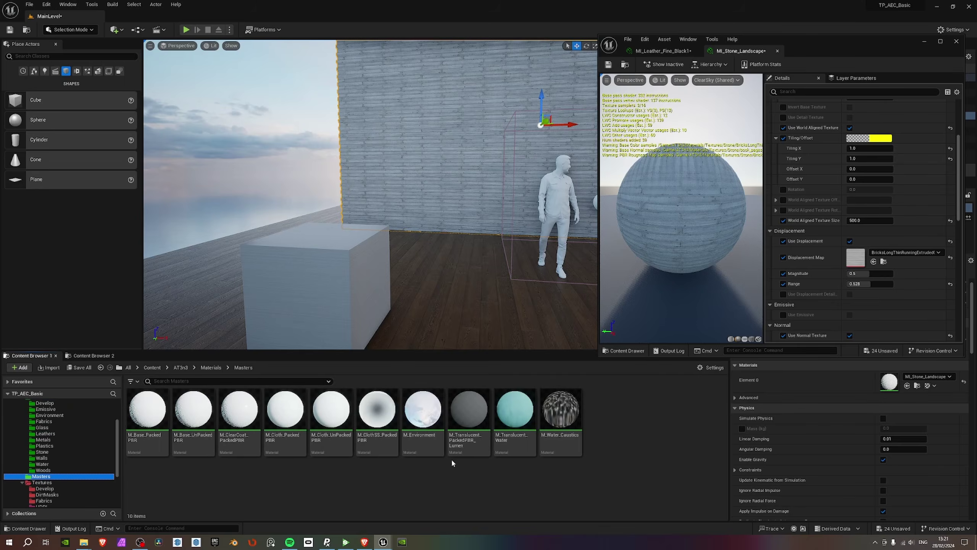
{"action": "right_click", "coordinate": [619, 422]}
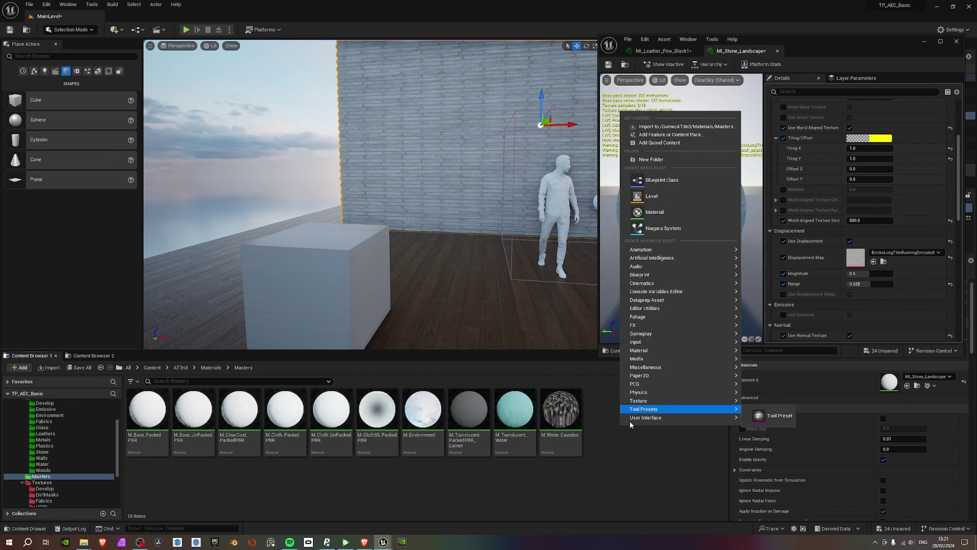
{"action": "right_click", "coordinate": [612, 445]}
{"action": "left_click", "coordinate": [655, 234]}
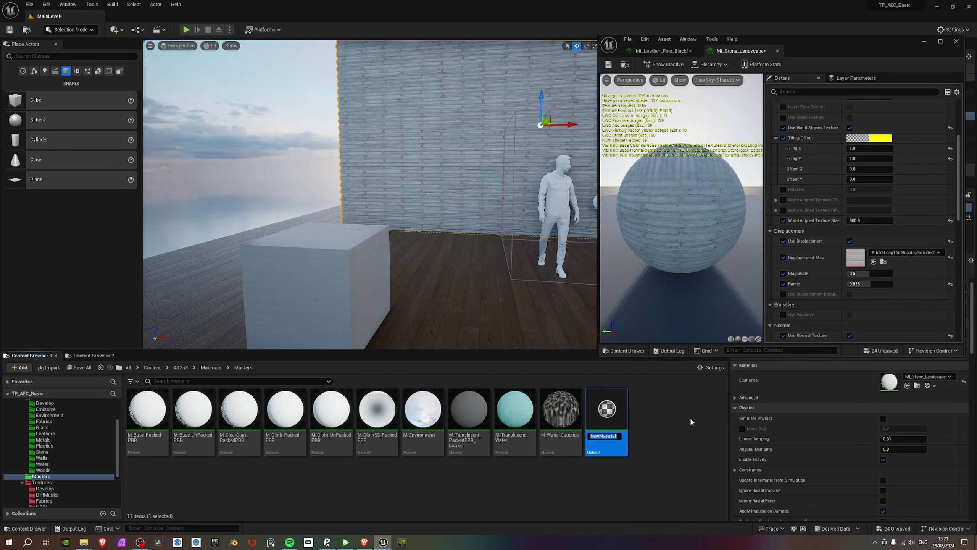
{"action": "type", "text": "M_MyMaterial"}
{"action": "key", "text": "Return"}
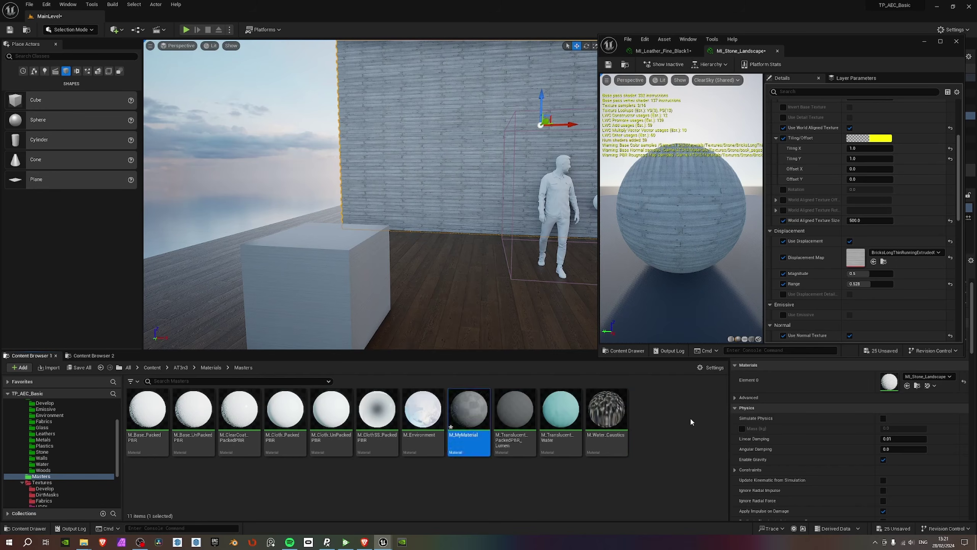
{"action": "double_click", "coordinate": [481, 418]}
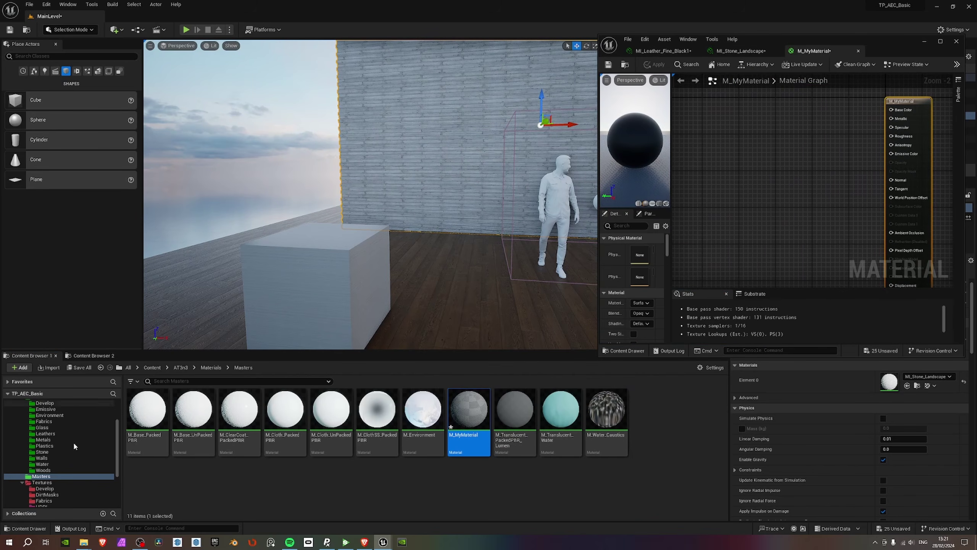
Add the MF_BaseColor material function from the Materials/Functions folder to the M_MyMaterial graph.
{"action": "scroll", "coordinate": [42, 446], "scroll_direction": "up", "scroll_amount": 3}
{"action": "left_click", "coordinate": [43, 440]}
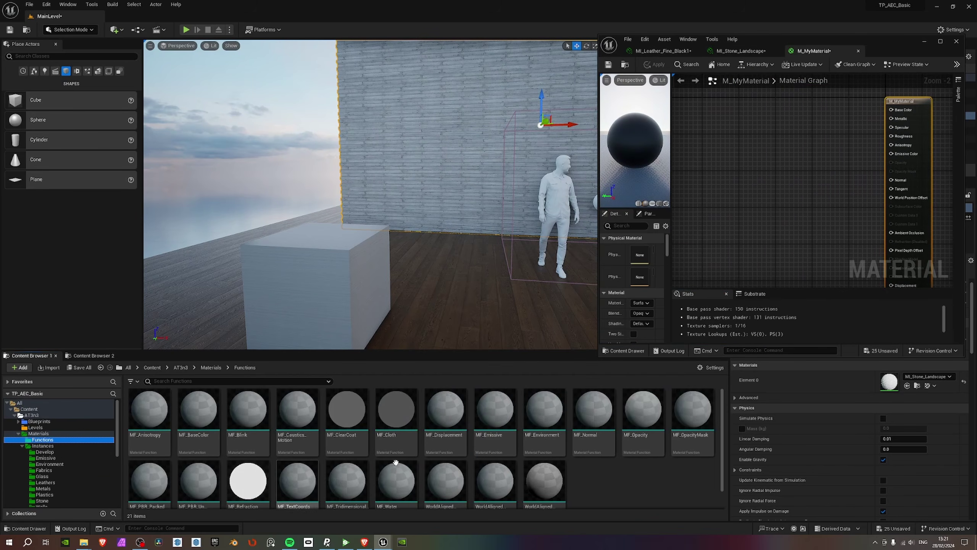
{"action": "left_click_drag", "start_coordinate": [918, 44], "coordinate": [757, 20]}
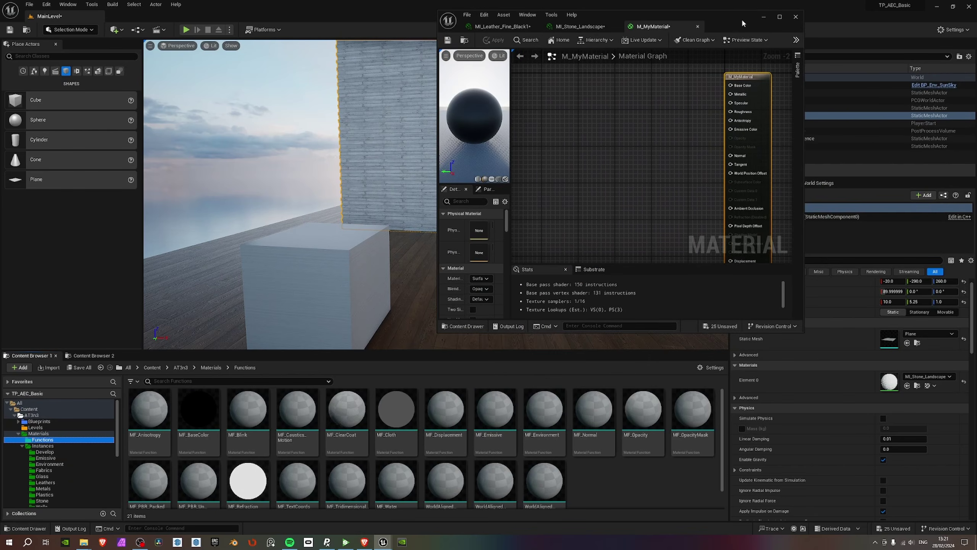
{"action": "left_click", "coordinate": [248, 420]}
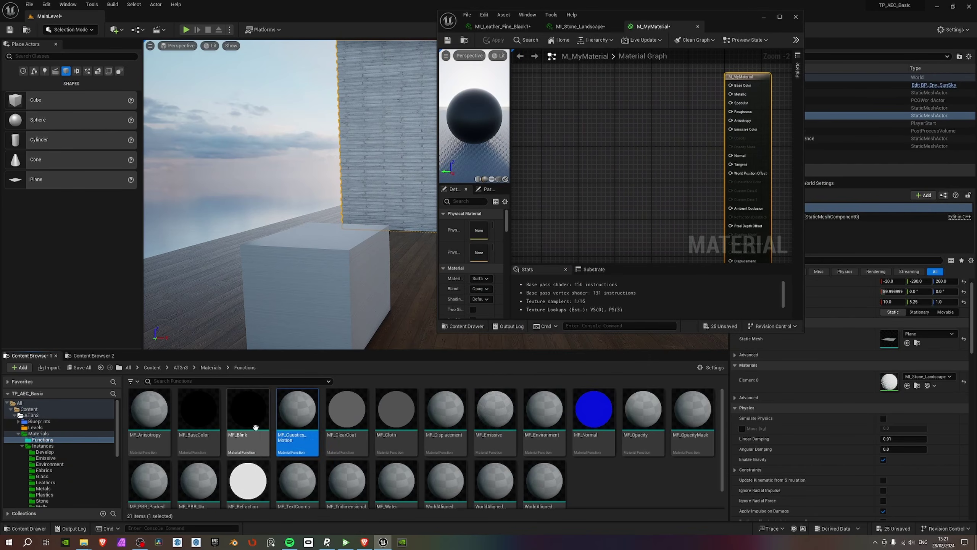
{"action": "left_click_drag", "start_coordinate": [196, 418], "coordinate": [591, 101]}
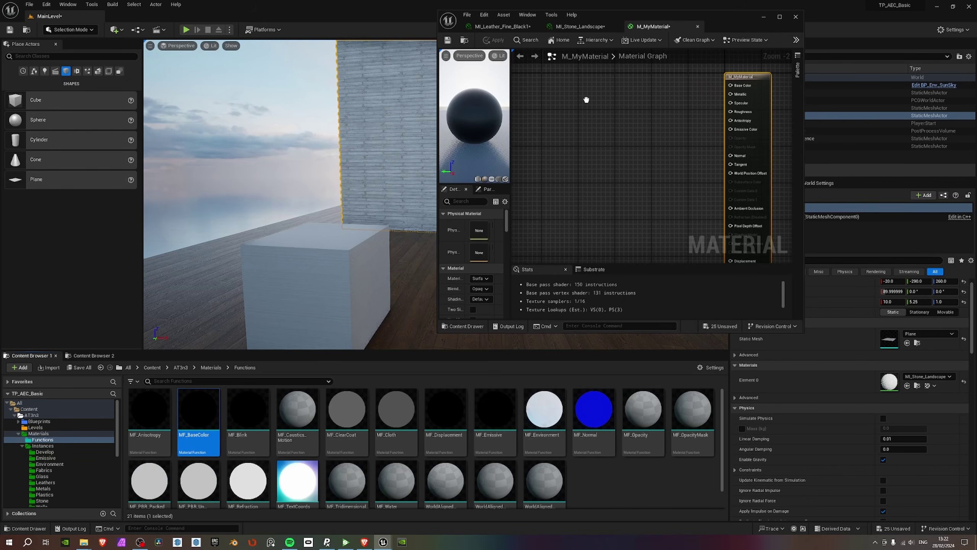
Open the MF_BaseColor function maximized and examine its node network from the output back to the MF_TextCoords inputs.
{"action": "double_click", "coordinate": [606, 106]}
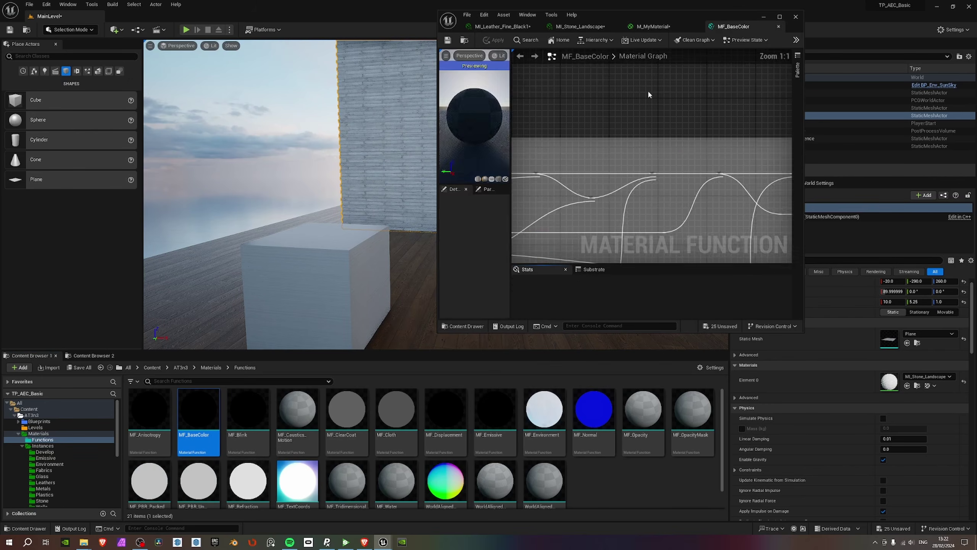
{"action": "key", "text": "super+Up"}
{"action": "scroll", "coordinate": [592, 176], "scroll_direction": "down", "scroll_amount": 2}
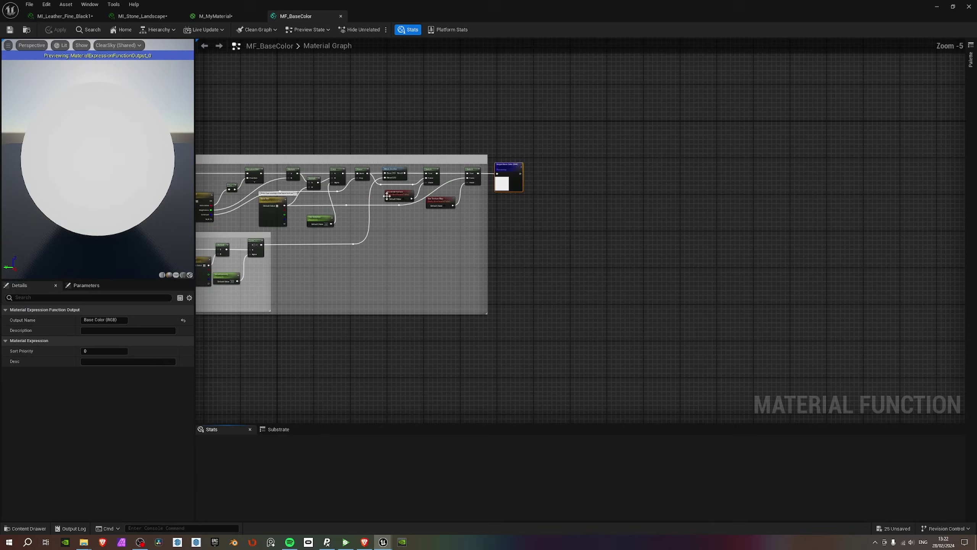
{"action": "right_click_drag", "start_coordinate": [403, 185], "coordinate": [589, 191]}
{"action": "right_click_drag", "start_coordinate": [326, 198], "coordinate": [499, 174]}
{"action": "right_click_drag", "start_coordinate": [450, 210], "coordinate": [558, 208]}
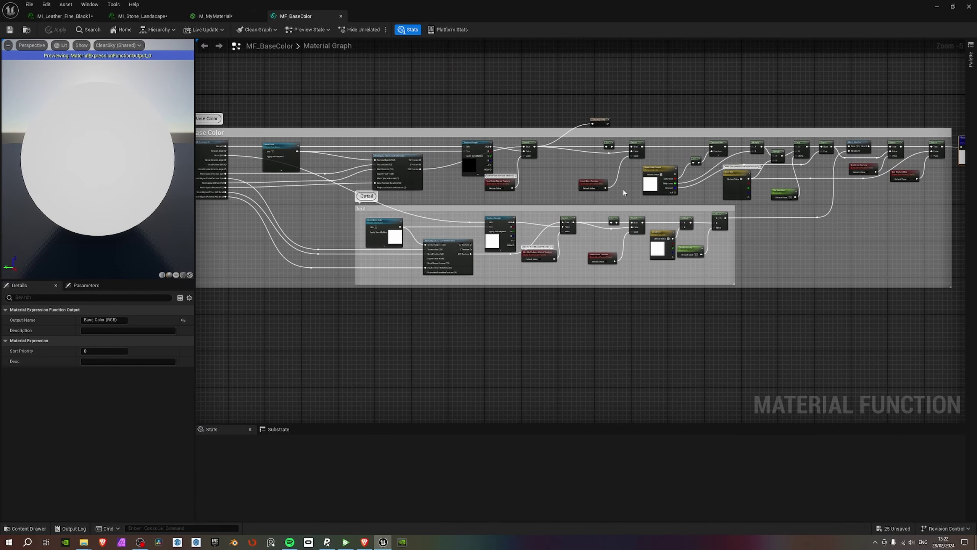
{"action": "scroll", "coordinate": [558, 208], "scroll_direction": "up", "scroll_amount": 3}
{"action": "right_click_drag", "start_coordinate": [294, 262], "coordinate": [525, 245]}
{"action": "right_click_drag", "start_coordinate": [198, 150], "coordinate": [471, 214]}
{"action": "right_click_drag", "start_coordinate": [343, 163], "coordinate": [389, 170]}
{"action": "scroll", "coordinate": [403, 139], "scroll_direction": "up", "scroll_amount": 2}
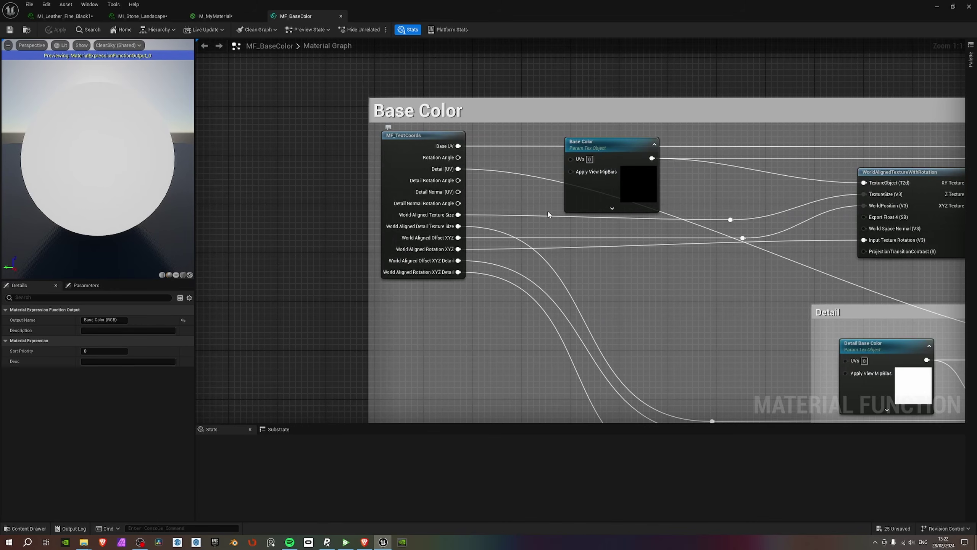
{"action": "scroll", "coordinate": [424, 144], "scroll_direction": "down", "scroll_amount": 4}
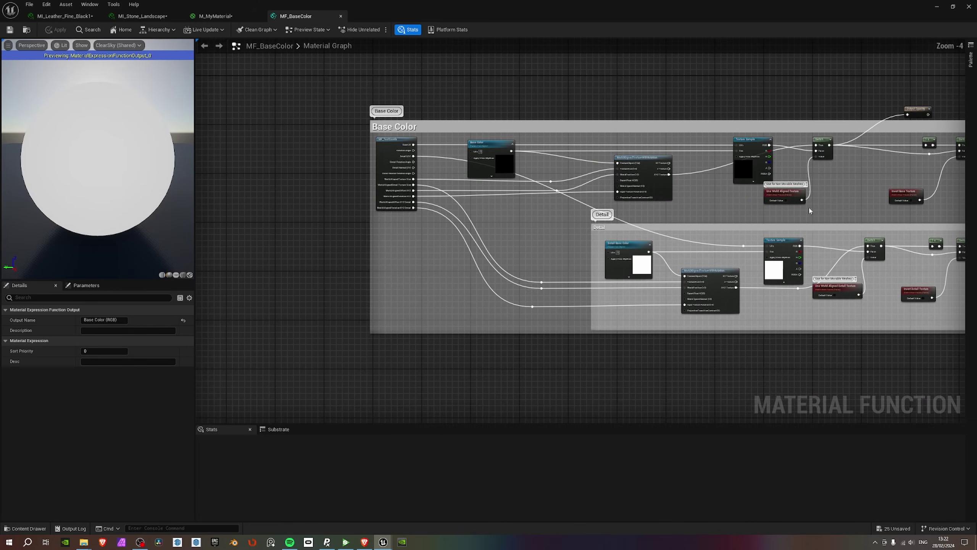
{"action": "right_click_drag", "start_coordinate": [809, 208], "coordinate": [578, 200]}
Close the MF_BaseColor graph and connect that function's Base Color (RGB) output to M_MyMaterial's Base Color input.
{"action": "left_click", "coordinate": [341, 16]}
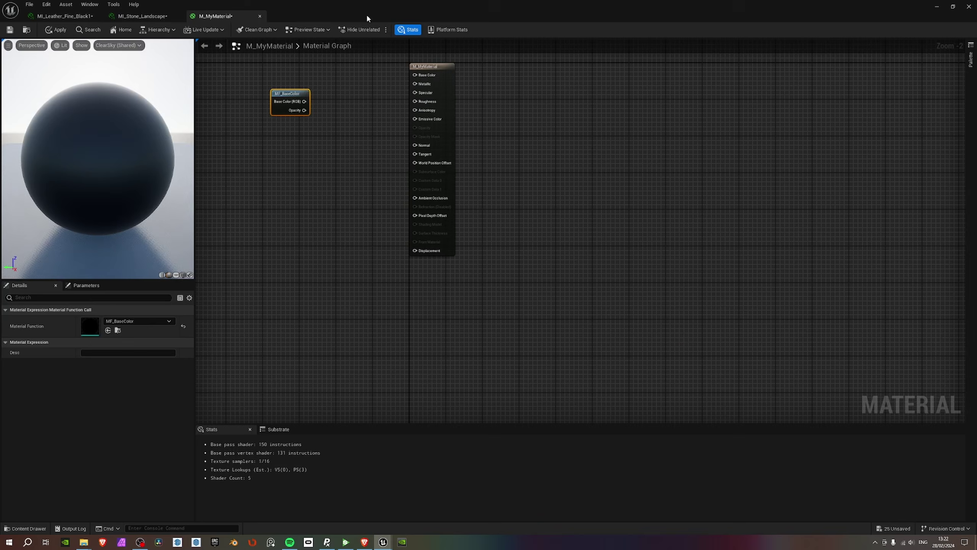
{"action": "left_click_drag", "start_coordinate": [304, 101], "coordinate": [415, 75]}
{"action": "double_click", "coordinate": [462, 20]}
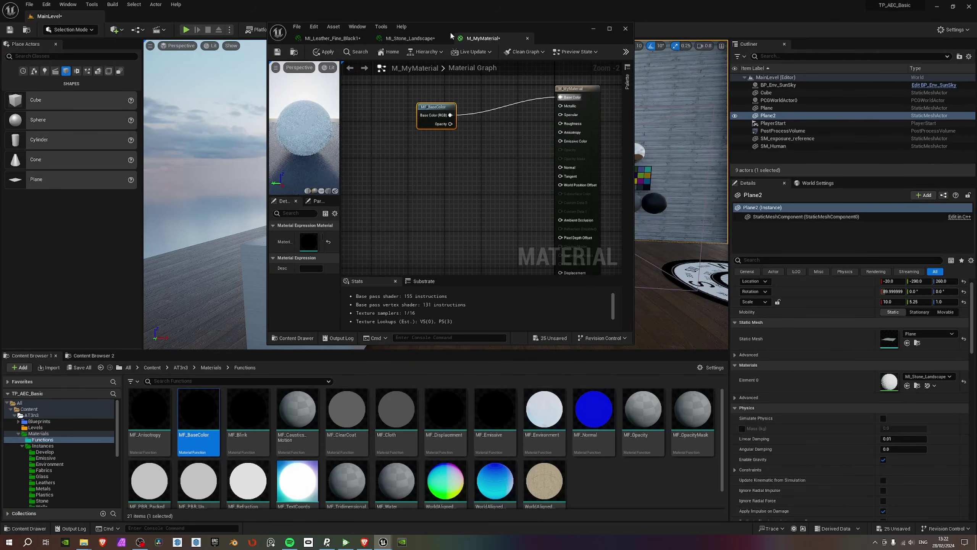
Add the MF_PBR_UnPacked function, feed it MF_BaseColor's RGB output, and wire its Metallic, Specular, Roughness and AO outputs to the matching material inputs.
{"action": "scroll", "coordinate": [460, 483], "scroll_direction": "down", "scroll_amount": 1}
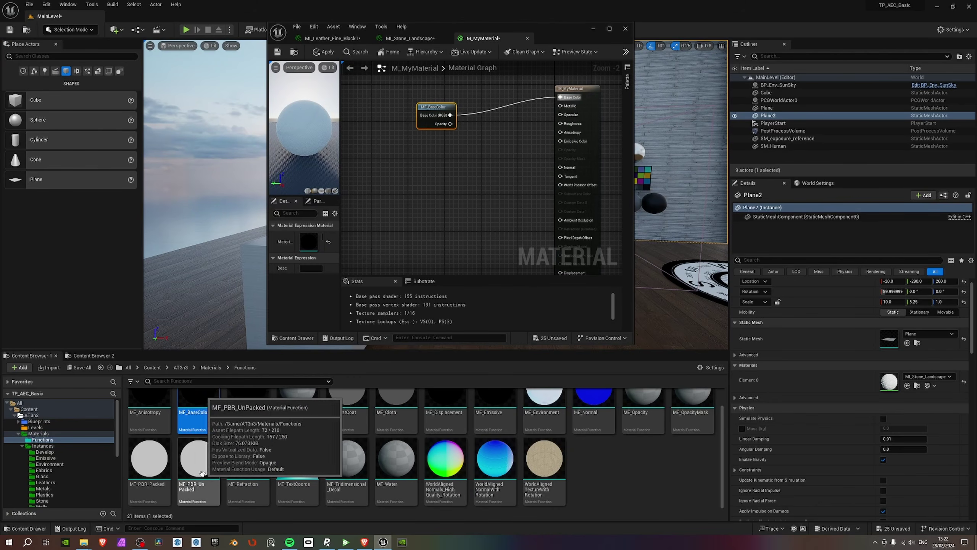
{"action": "left_click_drag", "start_coordinate": [193, 474], "coordinate": [561, 105]}
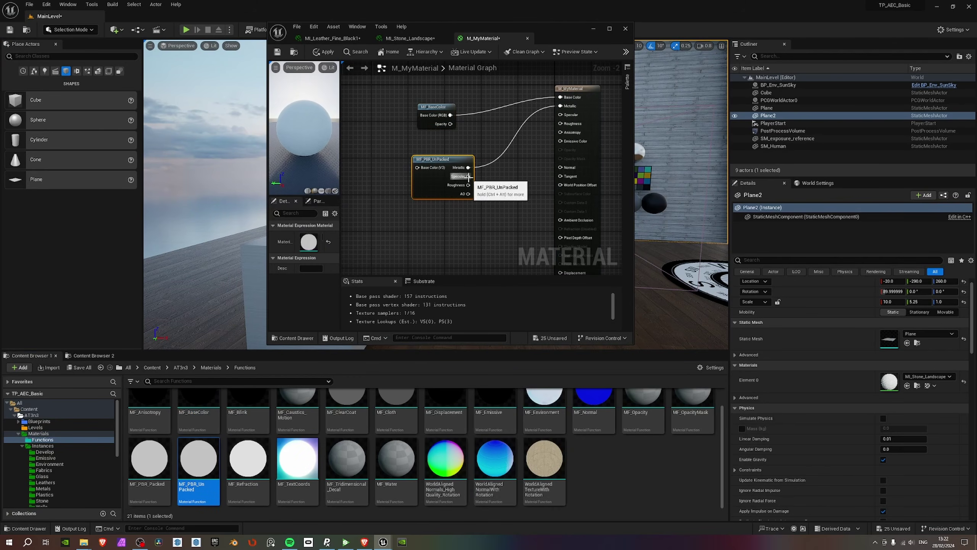
{"action": "left_click_drag", "start_coordinate": [468, 176], "coordinate": [559, 114]}
{"action": "left_click_drag", "start_coordinate": [469, 184], "coordinate": [560, 124]}
{"action": "left_click_drag", "start_coordinate": [470, 197], "coordinate": [560, 220]}
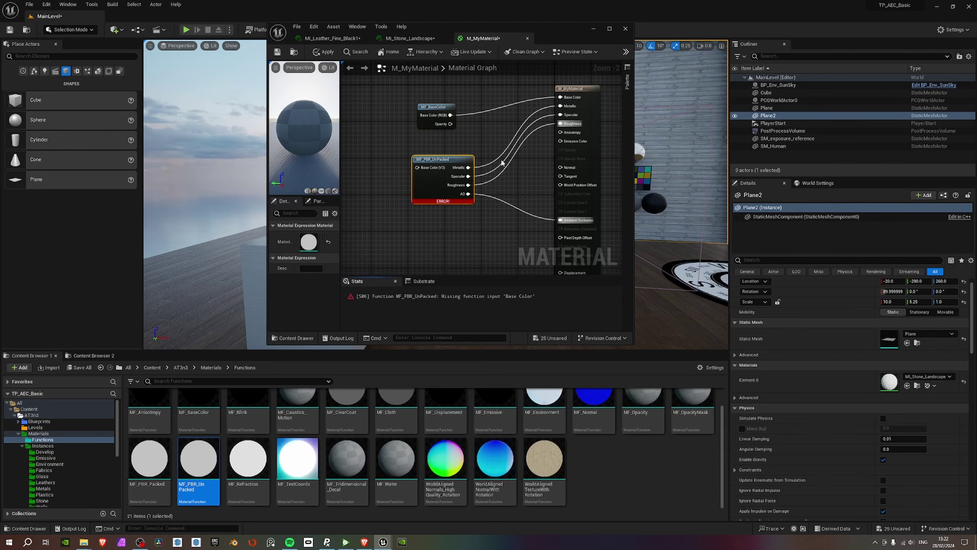
{"action": "left_click_drag", "start_coordinate": [421, 120], "coordinate": [418, 168]}
{"action": "right_click_drag", "start_coordinate": [425, 130], "coordinate": [498, 156]}
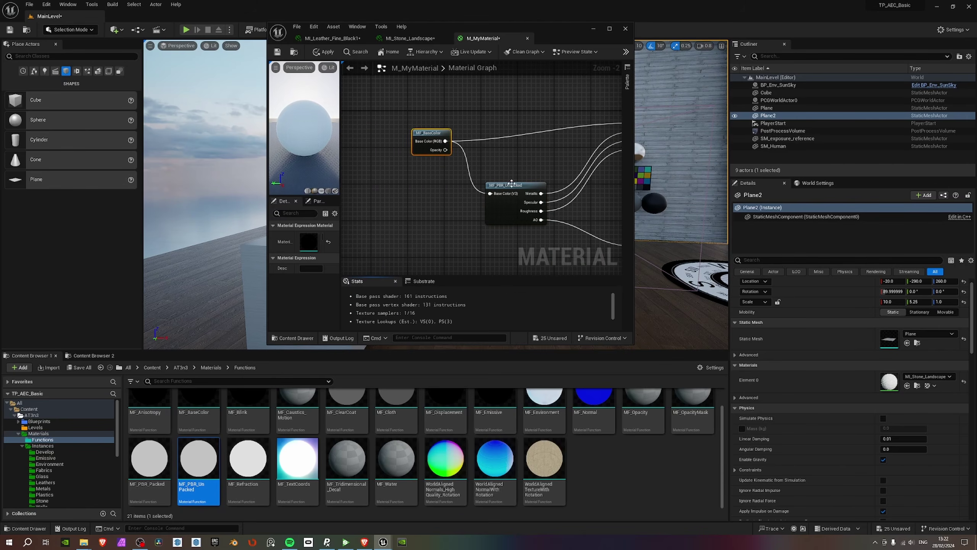
Add the MF_Normal material function below the MF_PBR_UnPacked node and connect its Normal output to M_MyMaterial's Normal input.
{"action": "left_click_drag", "start_coordinate": [512, 184], "coordinate": [508, 164]}
{"action": "scroll", "coordinate": [597, 430], "scroll_direction": "up", "scroll_amount": 2}
{"action": "left_click_drag", "start_coordinate": [597, 430], "coordinate": [506, 223]}
{"action": "right_click_drag", "start_coordinate": [505, 223], "coordinate": [403, 179]}
{"action": "scroll", "coordinate": [403, 180], "scroll_direction": "up", "scroll_amount": 1}
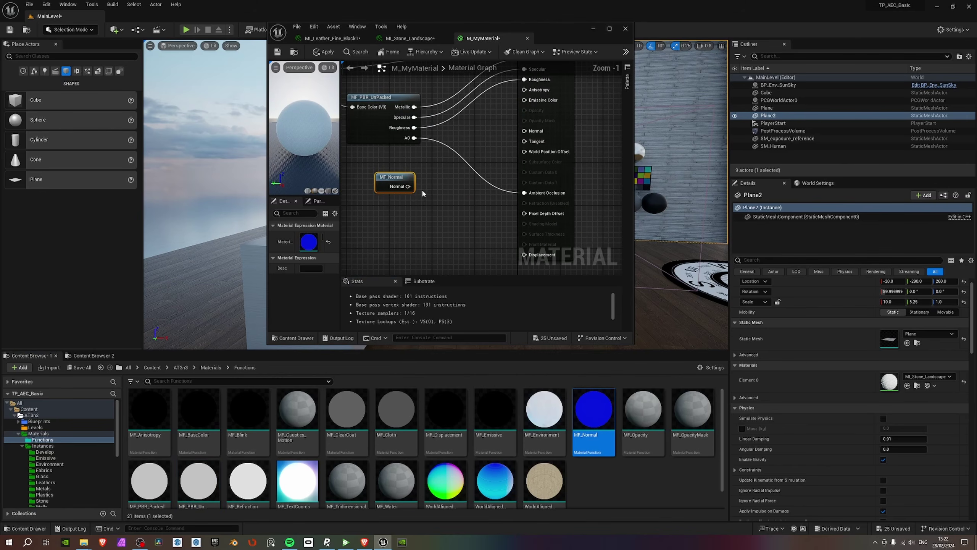
{"action": "left_click_drag", "start_coordinate": [408, 186], "coordinate": [534, 134]}
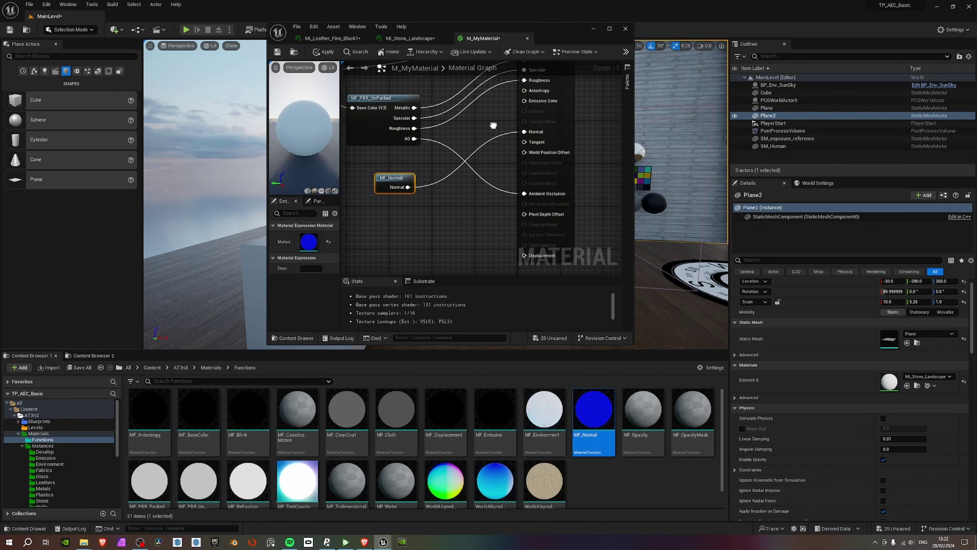
Tidy the graph by nudging MF_Normal closer beneath MF_PBR_UnPacked and raising MF_BaseColor level with the material's Base Color input.
{"action": "right_click_drag", "start_coordinate": [534, 133], "coordinate": [600, 106]}
{"action": "scroll", "coordinate": [620, 453], "scroll_direction": "down", "scroll_amount": 1}
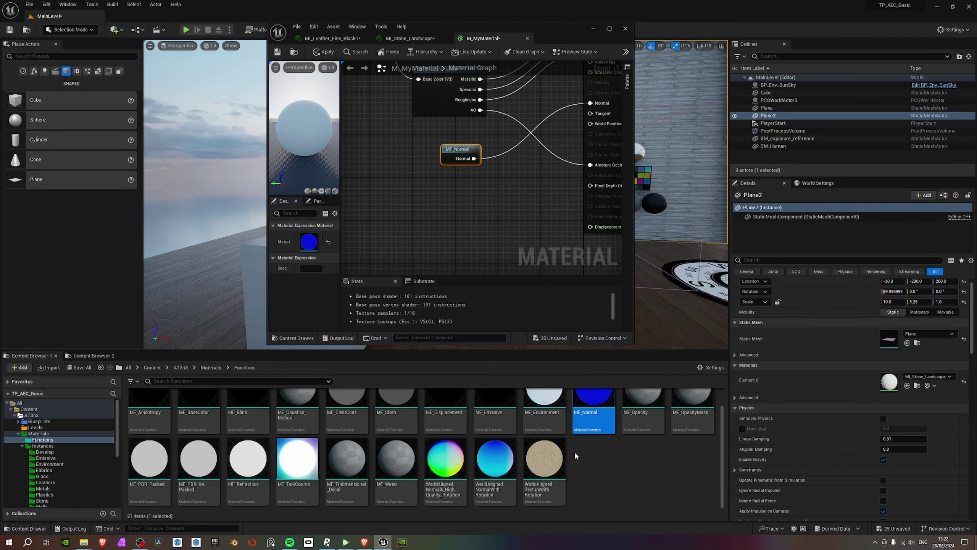
{"action": "scroll", "coordinate": [574, 454], "scroll_direction": "up", "scroll_amount": 1}
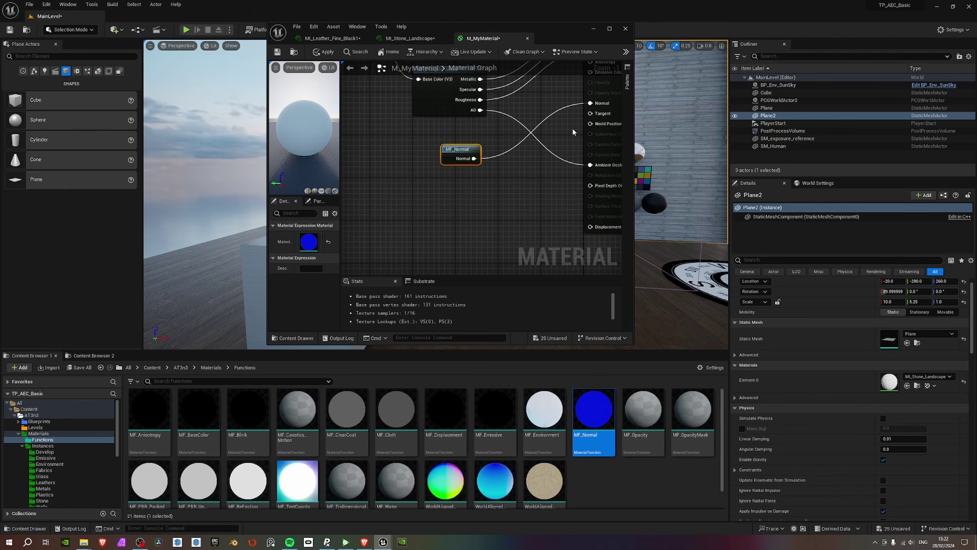
{"action": "right_click_drag", "start_coordinate": [485, 133], "coordinate": [467, 177]}
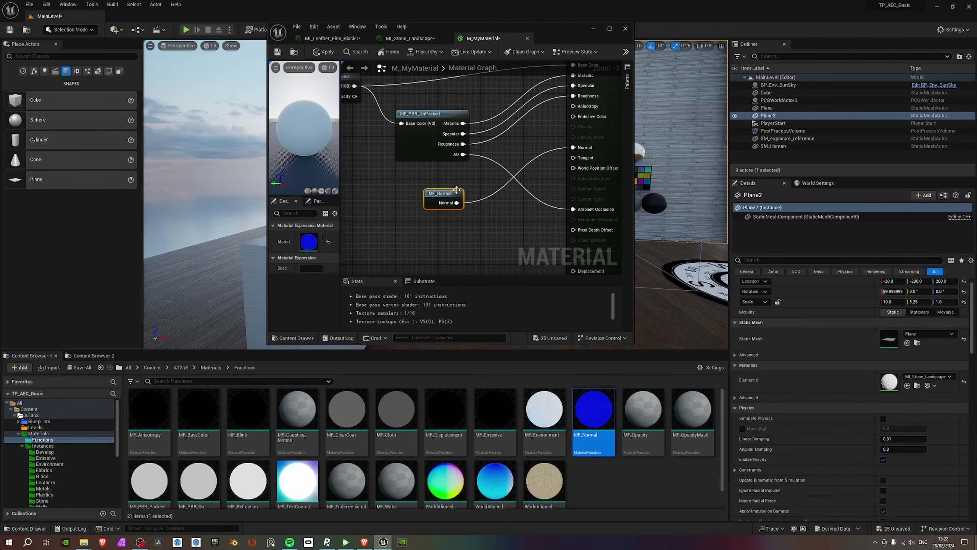
{"action": "left_click_drag", "start_coordinate": [456, 191], "coordinate": [460, 185]}
{"action": "right_click_drag", "start_coordinate": [431, 105], "coordinate": [499, 188]}
{"action": "left_click_drag", "start_coordinate": [408, 162], "coordinate": [413, 140]}
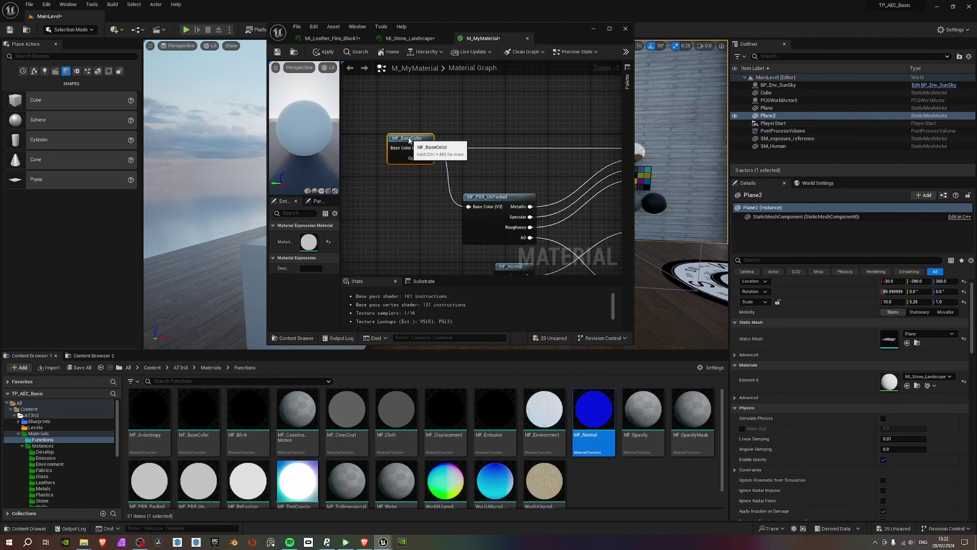
{"action": "right_click_drag", "start_coordinate": [468, 154], "coordinate": [441, 147]}
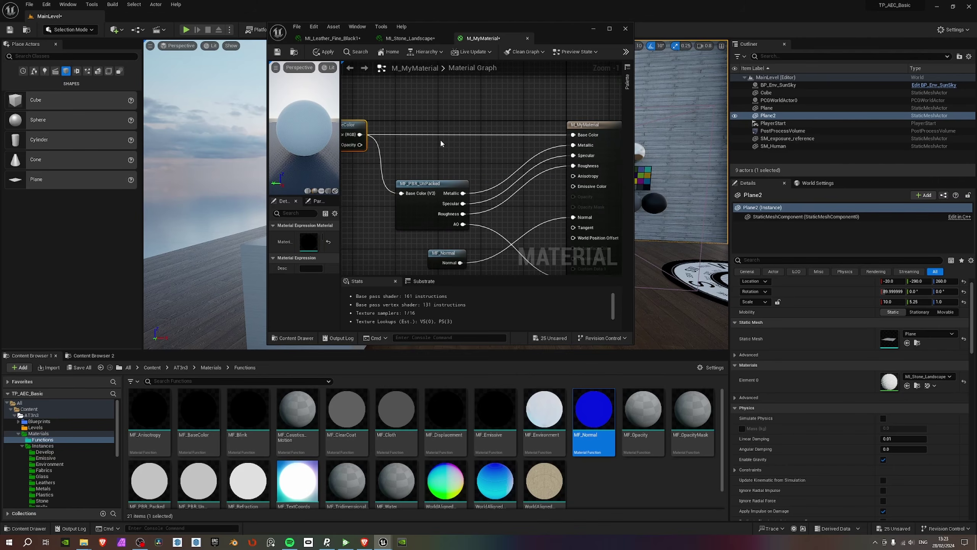